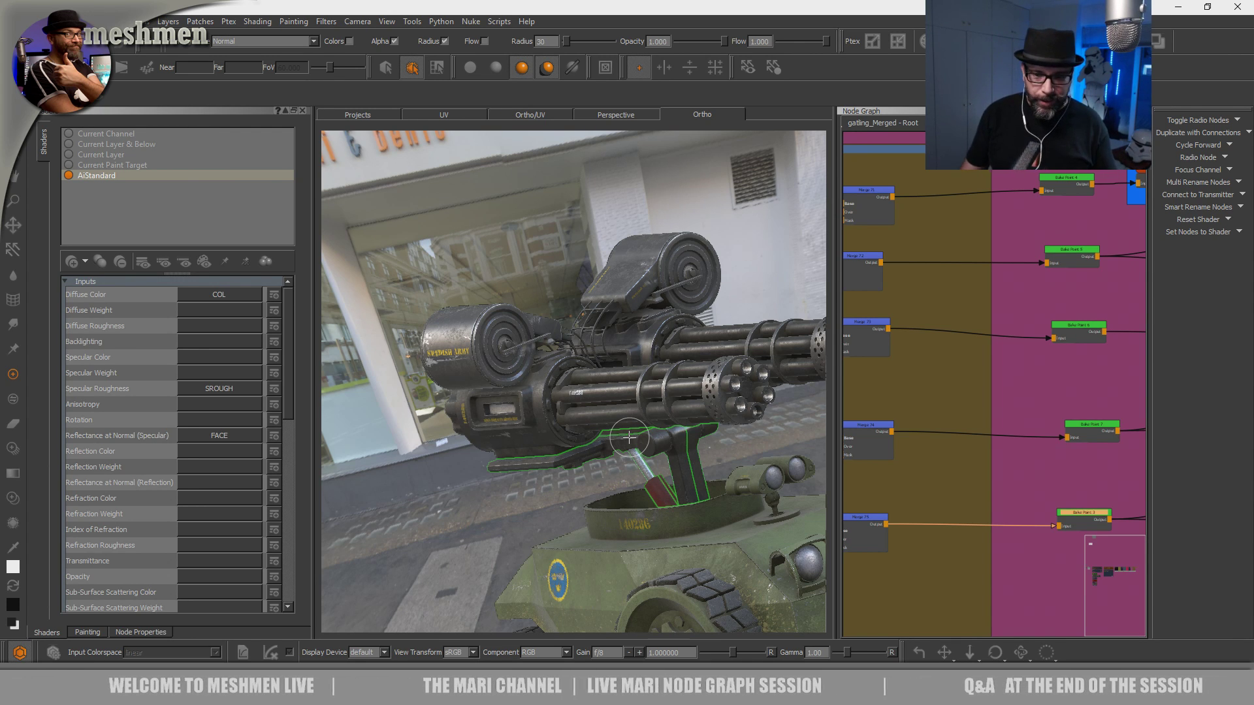
Hide the Node Graph and close the Shaders, Painting and Node Properties palettes.
{"action": "middle_click_drag", "start_coordinate": [629, 436], "coordinate": [452, 310]}
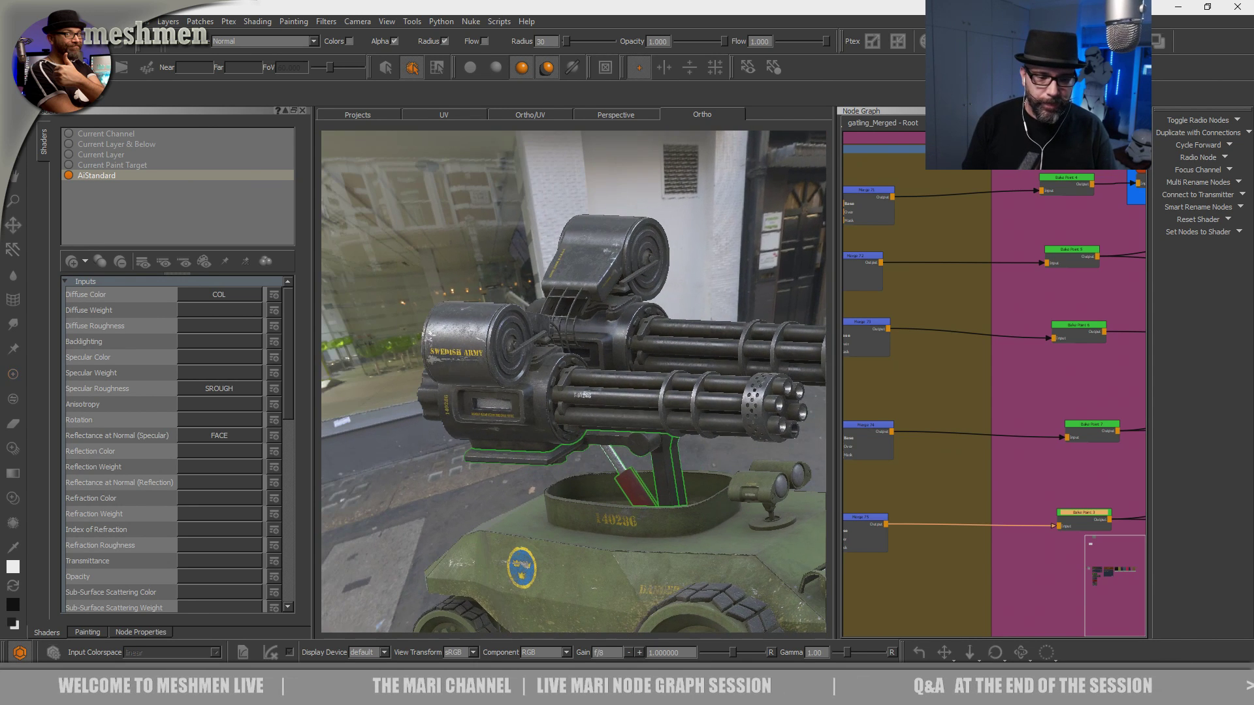
{"action": "key", "text": "n"}
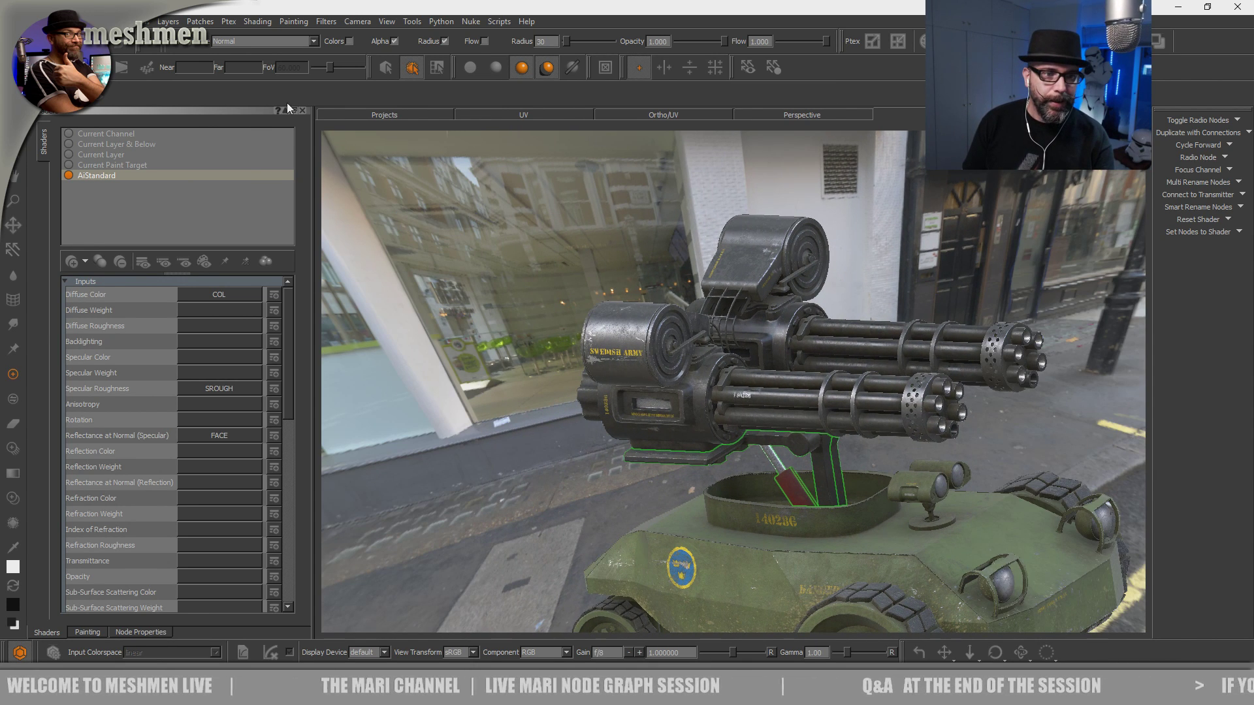
{"action": "left_click", "coordinate": [302, 110]}
{"action": "mouse_move", "coordinate": [567, 331]}
{"action": "middle_mouse_down"}
{"action": "mouse_move", "coordinate": [621, 392]}
{"action": "mouse_move", "coordinate": [908, 629]}
{"action": "middle_mouse_up"}
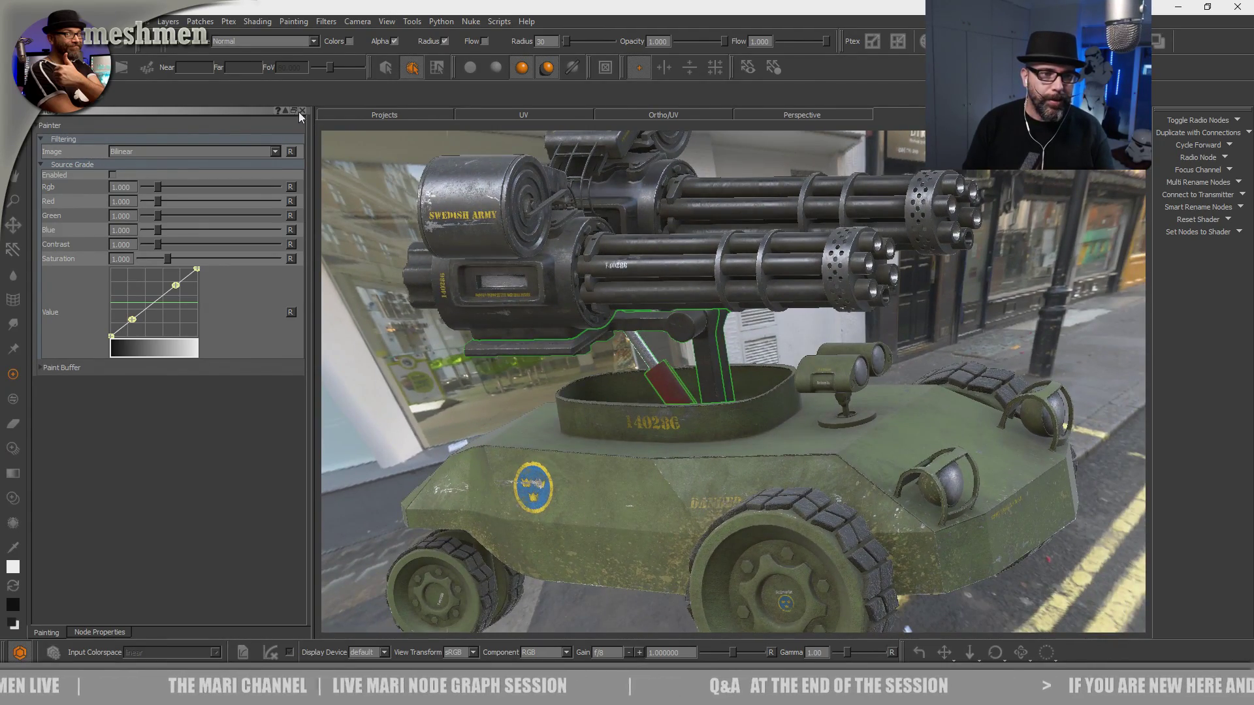
{"action": "left_click", "coordinate": [301, 110]}
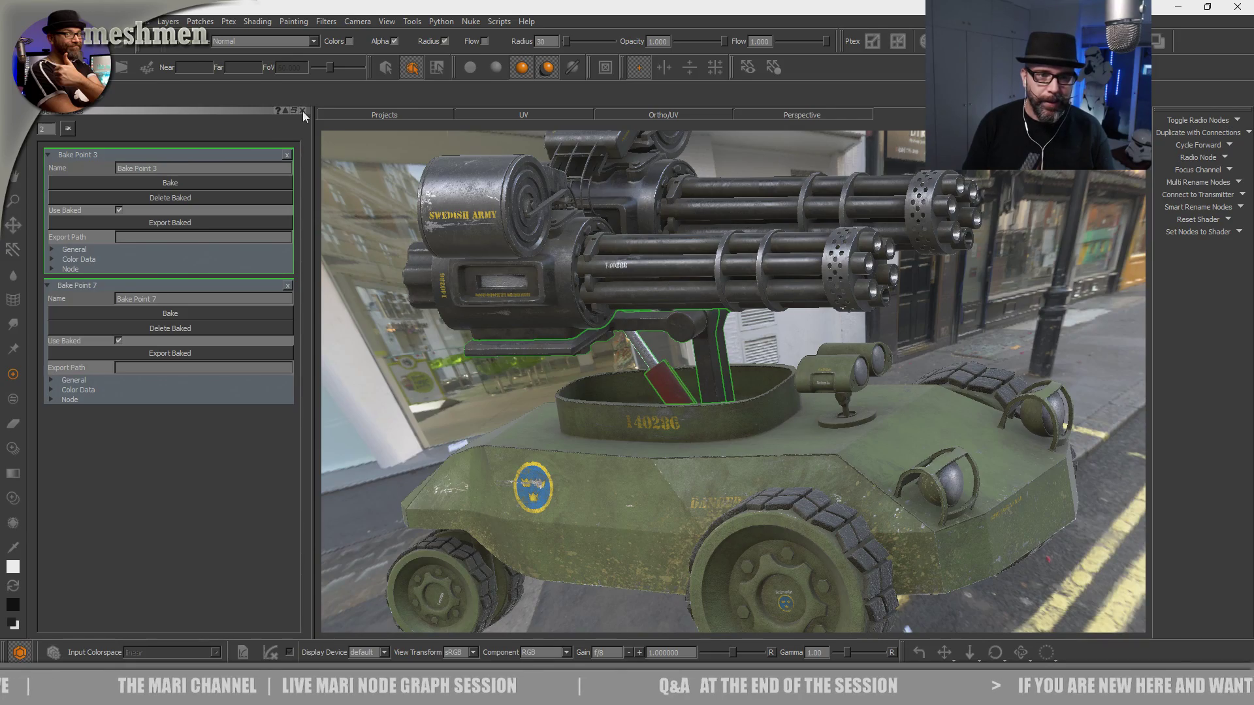
{"action": "left_click", "coordinate": [302, 111]}
Examine the gatling gun's stencilled markings and barrels up close, and show the Node Graph again.
{"action": "middle_click_drag", "start_coordinate": [315, 133], "coordinate": [442, 372]}
{"action": "scroll", "coordinate": [440, 366], "scroll_direction": "up", "scroll_amount": 5}
{"action": "middle_click_drag", "start_coordinate": [496, 408], "coordinate": [412, 473]}
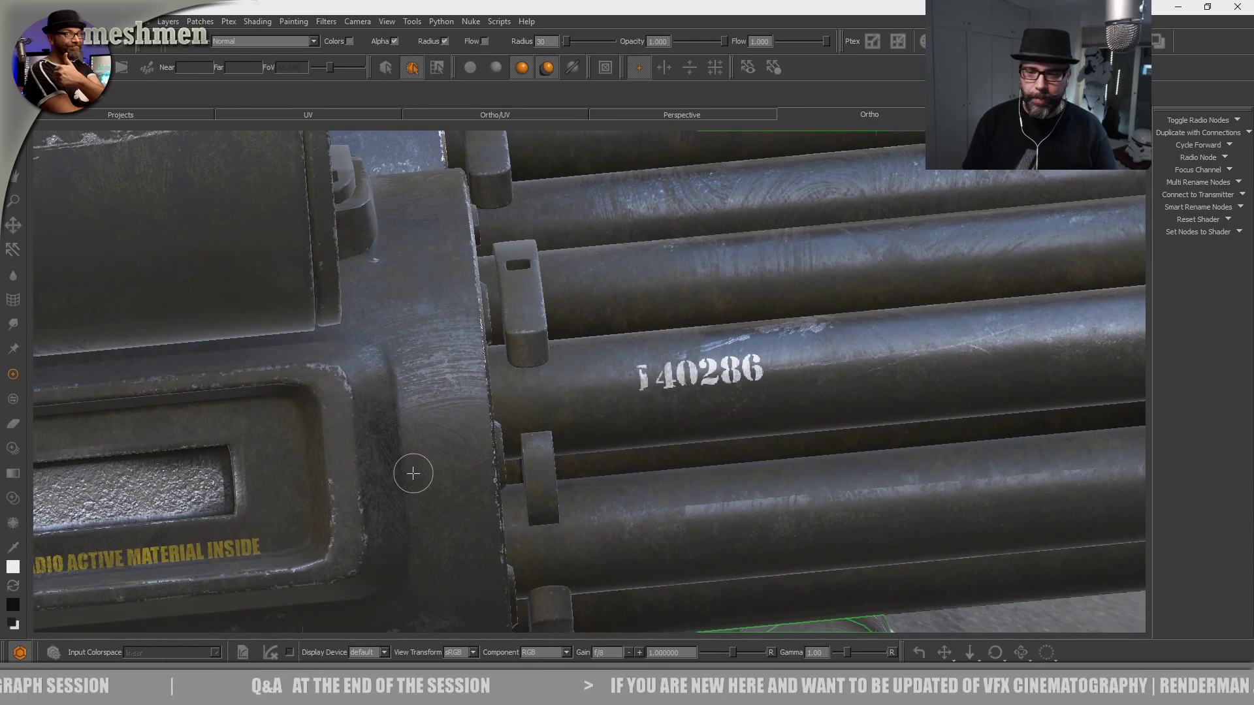
{"action": "mouse_move", "coordinate": [597, 408]}
{"action": "middle_mouse_down"}
{"action": "mouse_move", "coordinate": [549, 418]}
{"action": "mouse_move", "coordinate": [579, 440]}
{"action": "mouse_move", "coordinate": [574, 425]}
{"action": "mouse_move", "coordinate": [526, 425]}
{"action": "mouse_move", "coordinate": [542, 448]}
{"action": "mouse_move", "coordinate": [649, 389]}
{"action": "mouse_move", "coordinate": [582, 450]}
{"action": "mouse_move", "coordinate": [631, 455]}
{"action": "mouse_move", "coordinate": [699, 434]}
{"action": "mouse_move", "coordinate": [705, 456]}
{"action": "mouse_move", "coordinate": [688, 470]}
{"action": "mouse_move", "coordinate": [605, 470]}
{"action": "middle_mouse_up"}
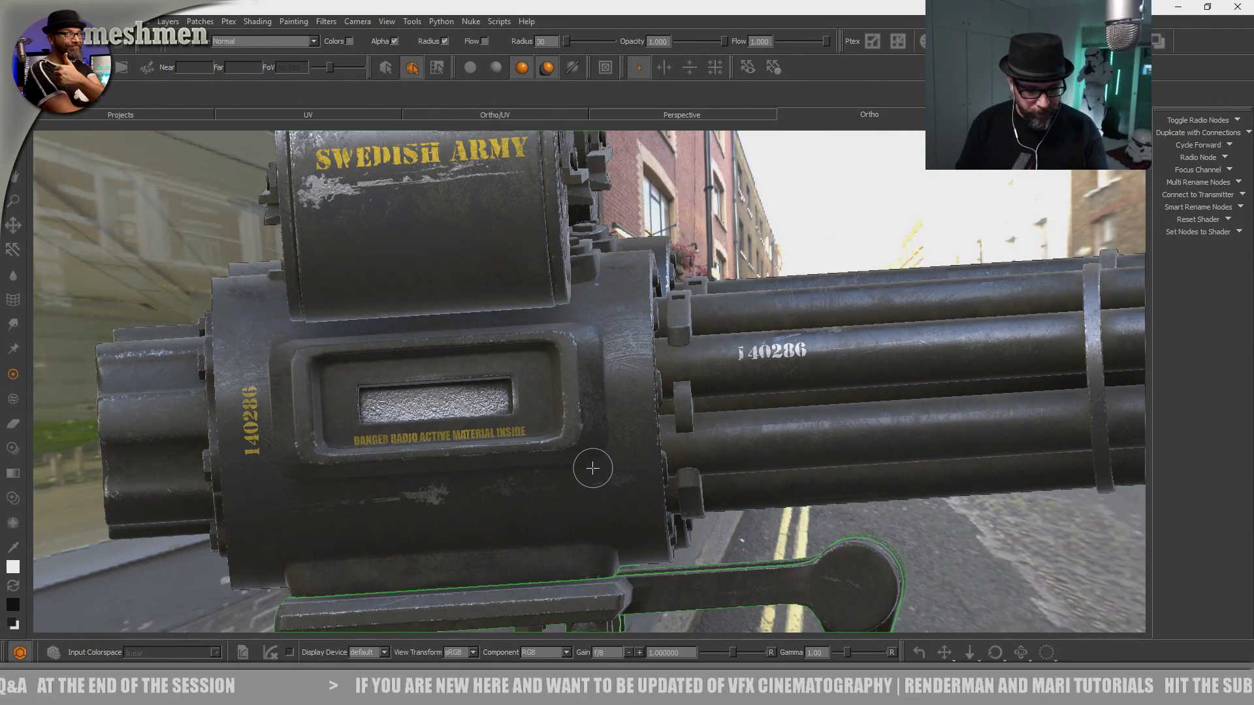
{"action": "key", "text": "n"}
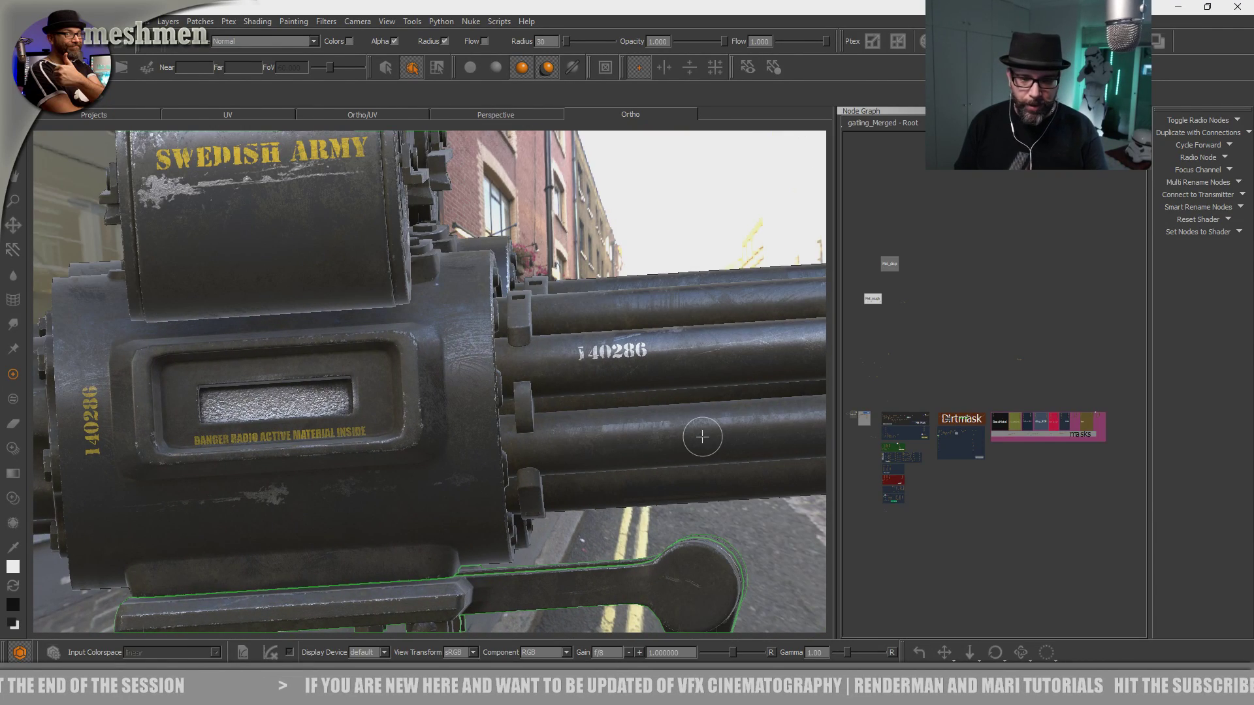
Nudge the Bake Point 4 node and widen the Node Graph area at the expense of the 3D view.
{"action": "scroll", "coordinate": [1068, 412], "scroll_direction": "up", "scroll_amount": 5}
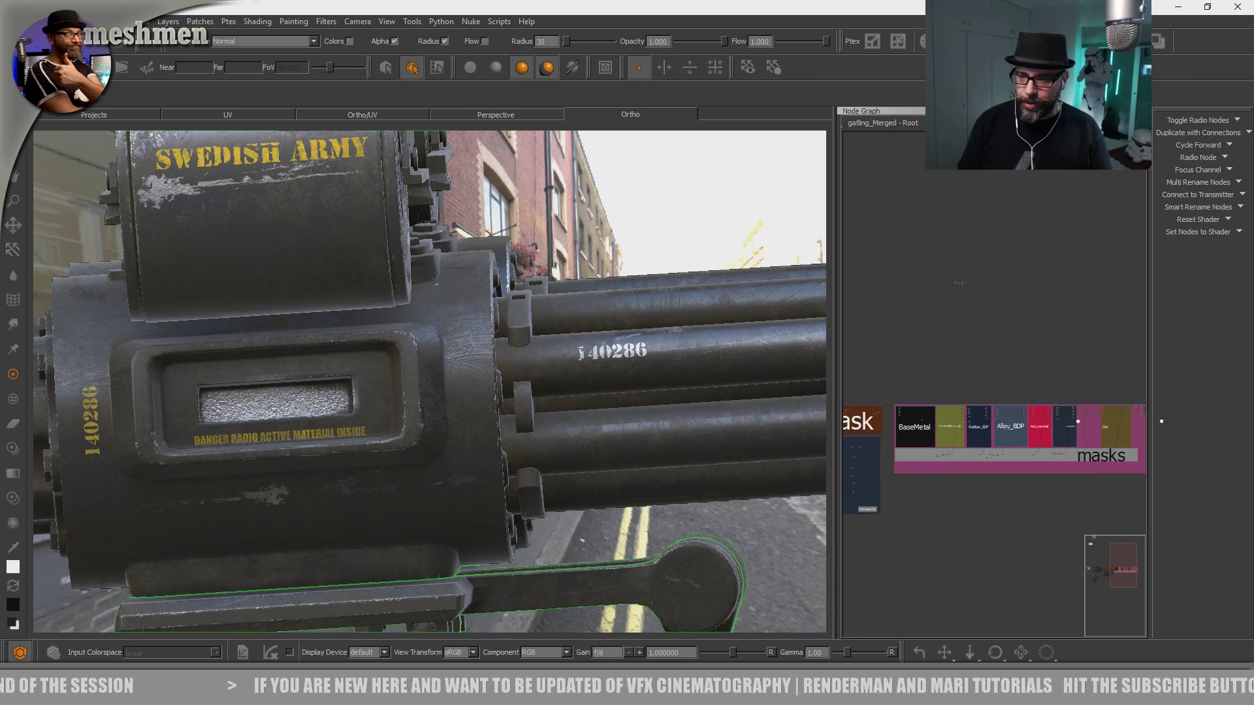
{"action": "scroll", "coordinate": [1009, 411], "scroll_direction": "up", "scroll_amount": 8}
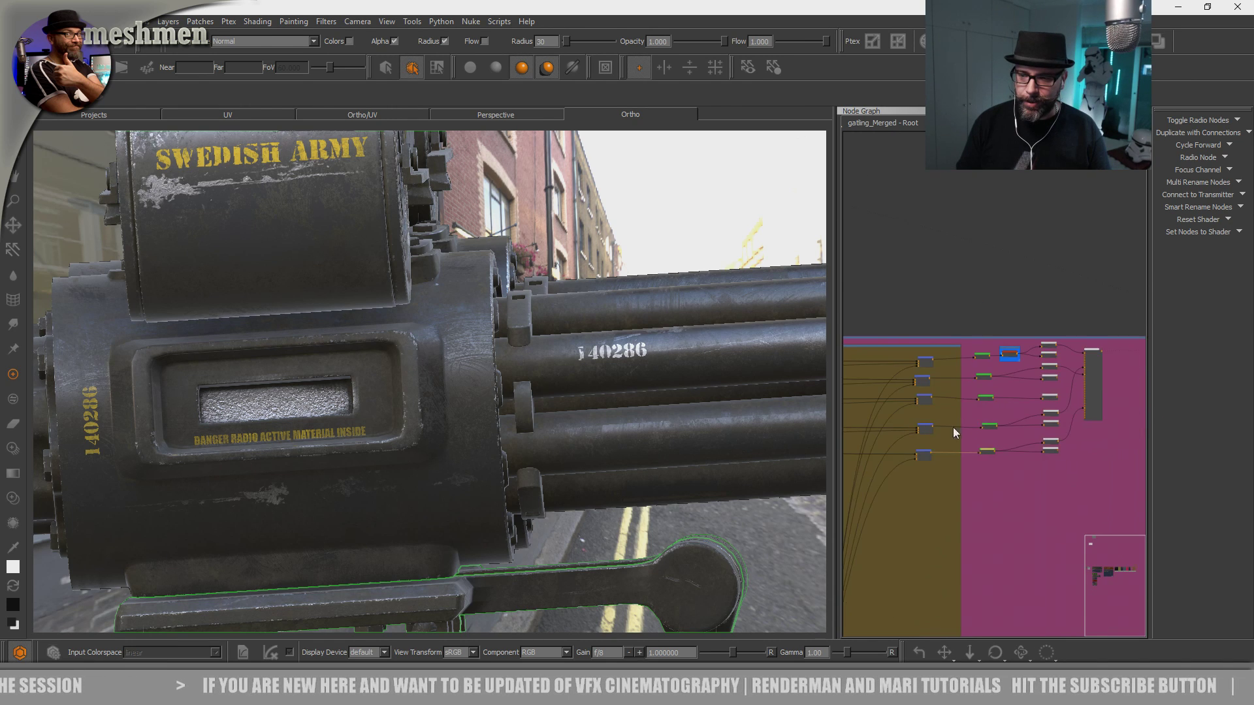
{"action": "scroll", "coordinate": [1002, 401], "scroll_direction": "up", "scroll_amount": 3}
{"action": "left_click_drag", "start_coordinate": [932, 255], "coordinate": [943, 258]}
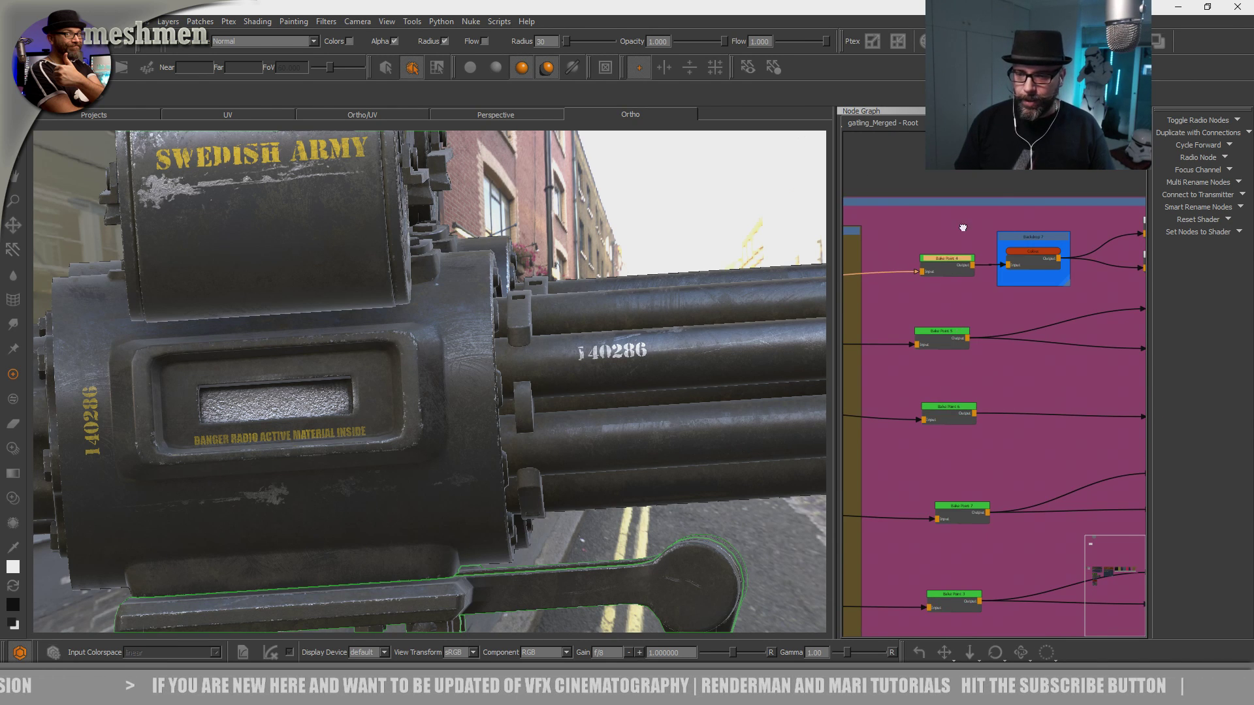
{"action": "scroll", "coordinate": [962, 227], "scroll_direction": "down", "scroll_amount": 3}
{"action": "middle_click_drag", "start_coordinate": [962, 227], "coordinate": [981, 177]}
{"action": "middle_click_drag", "start_coordinate": [958, 303], "coordinate": [953, 307]}
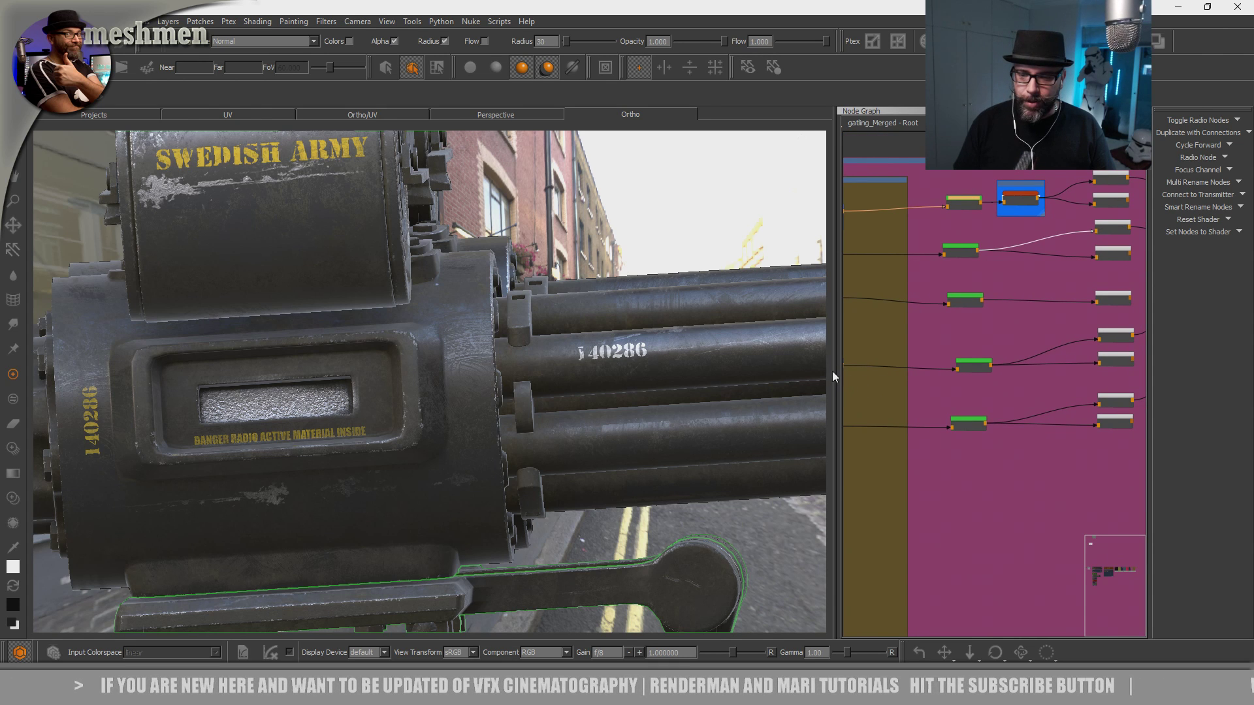
{"action": "left_click_drag", "start_coordinate": [832, 371], "coordinate": [375, 395]}
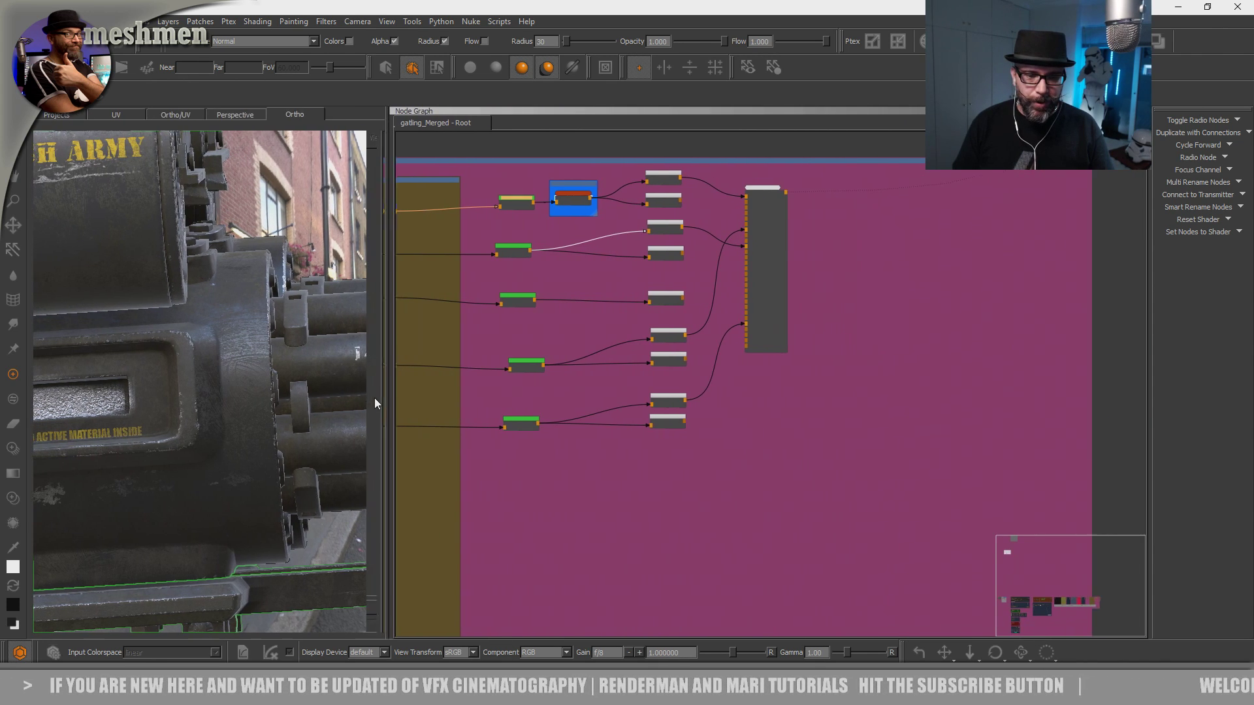
Line up the Bake Point 5, 6, 7 and 3 nodes in a vertical column beneath Bake Point 4.
{"action": "scroll", "coordinate": [764, 507], "scroll_direction": "up", "scroll_amount": 5}
{"action": "scroll", "coordinate": [764, 506], "scroll_direction": "down", "scroll_amount": 4}
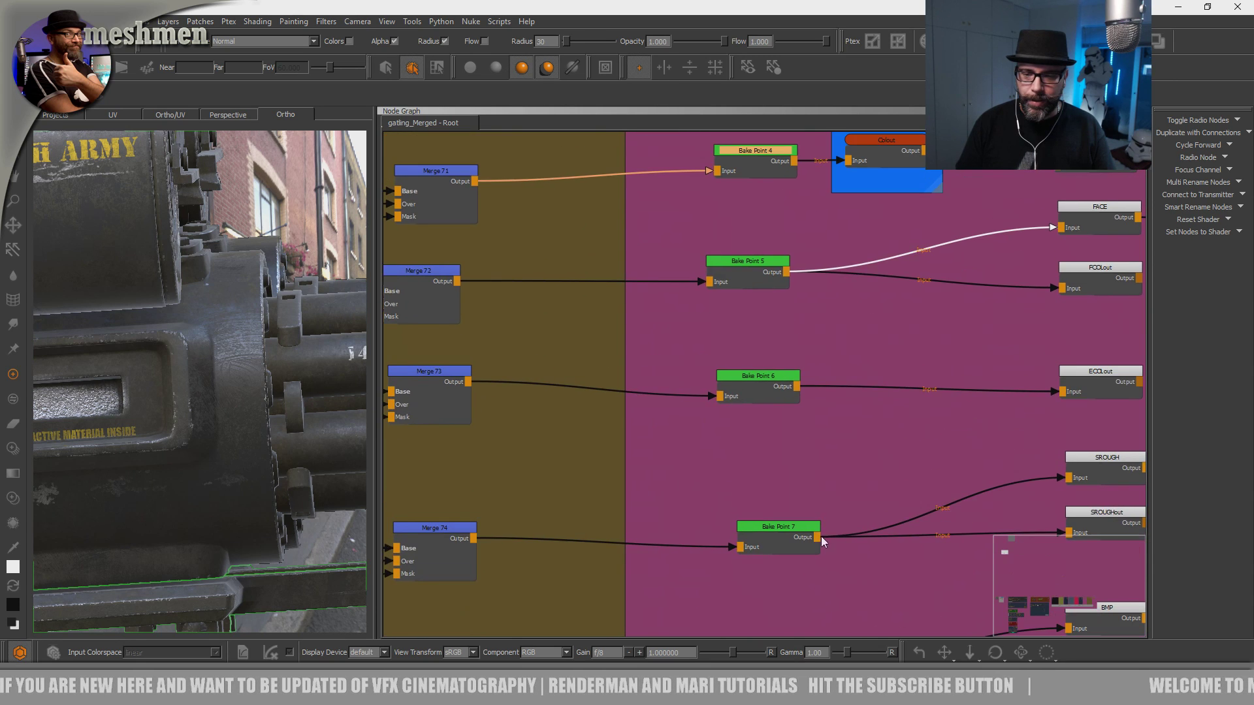
{"action": "left_click_drag", "start_coordinate": [757, 243], "coordinate": [747, 247]}
{"action": "left_click", "coordinate": [778, 314]}
{"action": "left_click_drag", "start_coordinate": [778, 314], "coordinate": [773, 314]}
{"action": "left_click_drag", "start_coordinate": [783, 399], "coordinate": [777, 396]}
{"action": "middle_click_drag", "start_coordinate": [801, 467], "coordinate": [813, 388]}
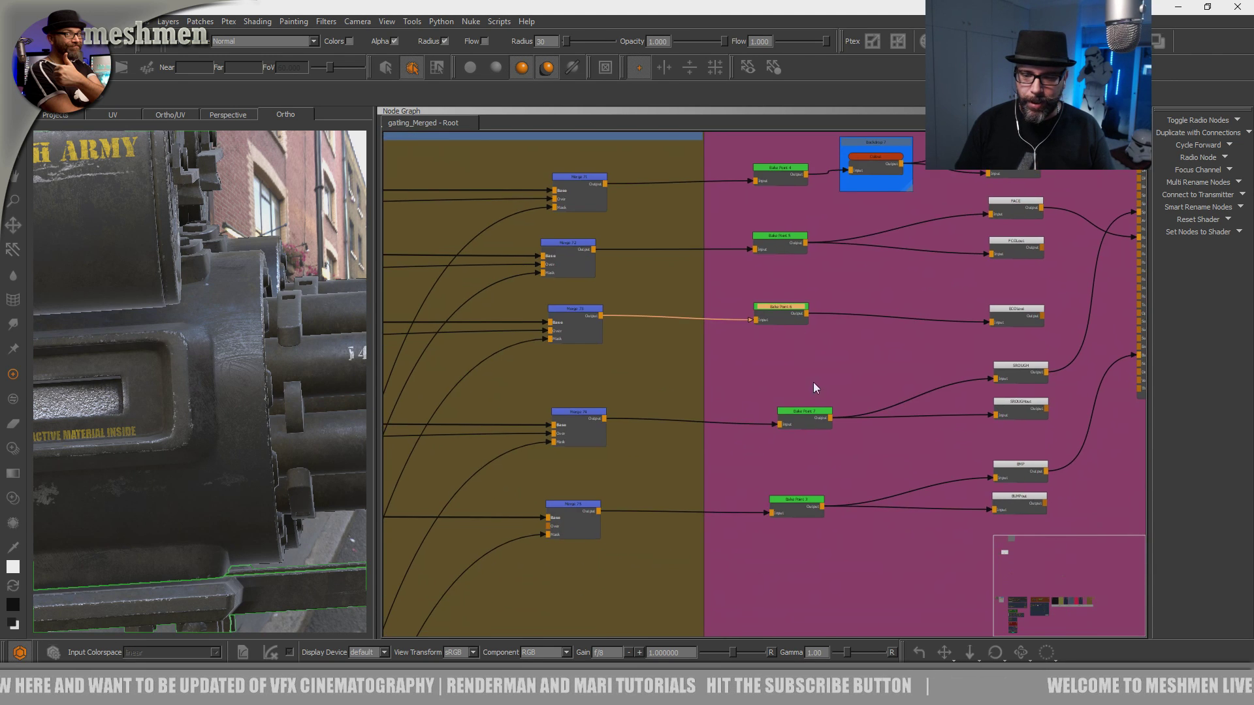
{"action": "left_click_drag", "start_coordinate": [816, 418], "coordinate": [791, 407]}
{"action": "left_click_drag", "start_coordinate": [795, 500], "coordinate": [786, 499]}
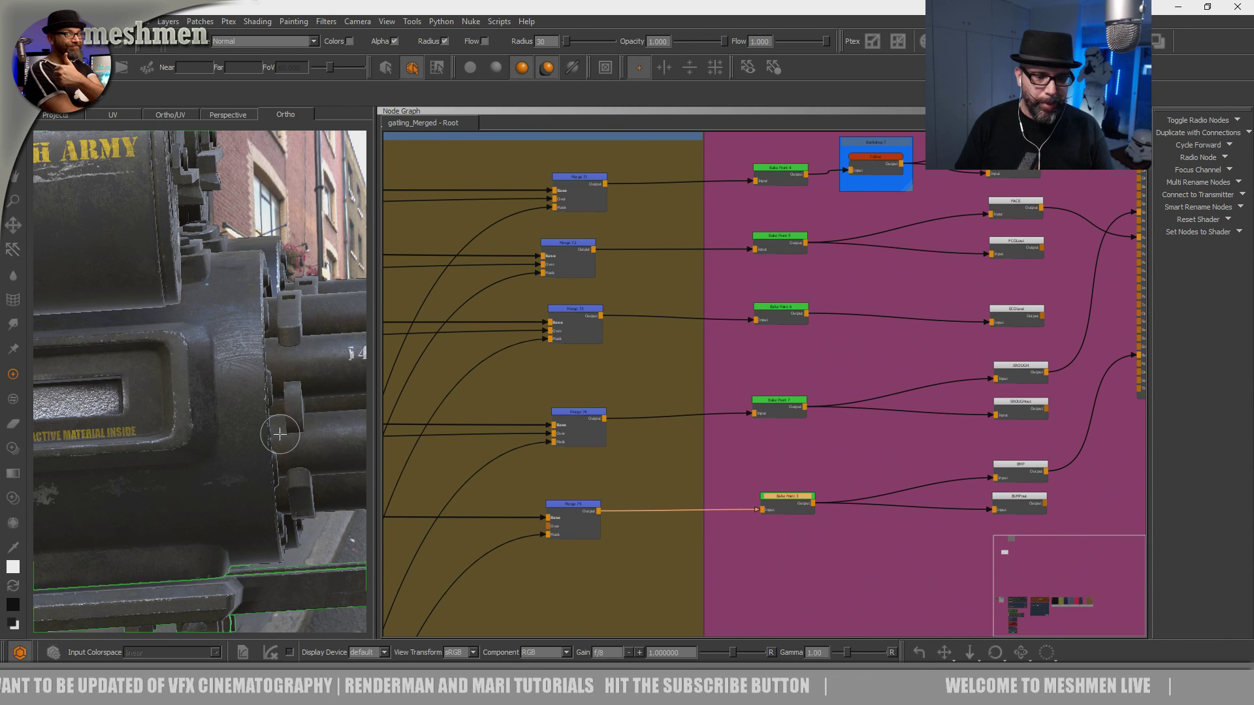
Fine-tune the positions of all five bake point nodes so their column is tidier.
{"action": "left_click_drag", "start_coordinate": [279, 434], "coordinate": [260, 434], "text": "alt"}
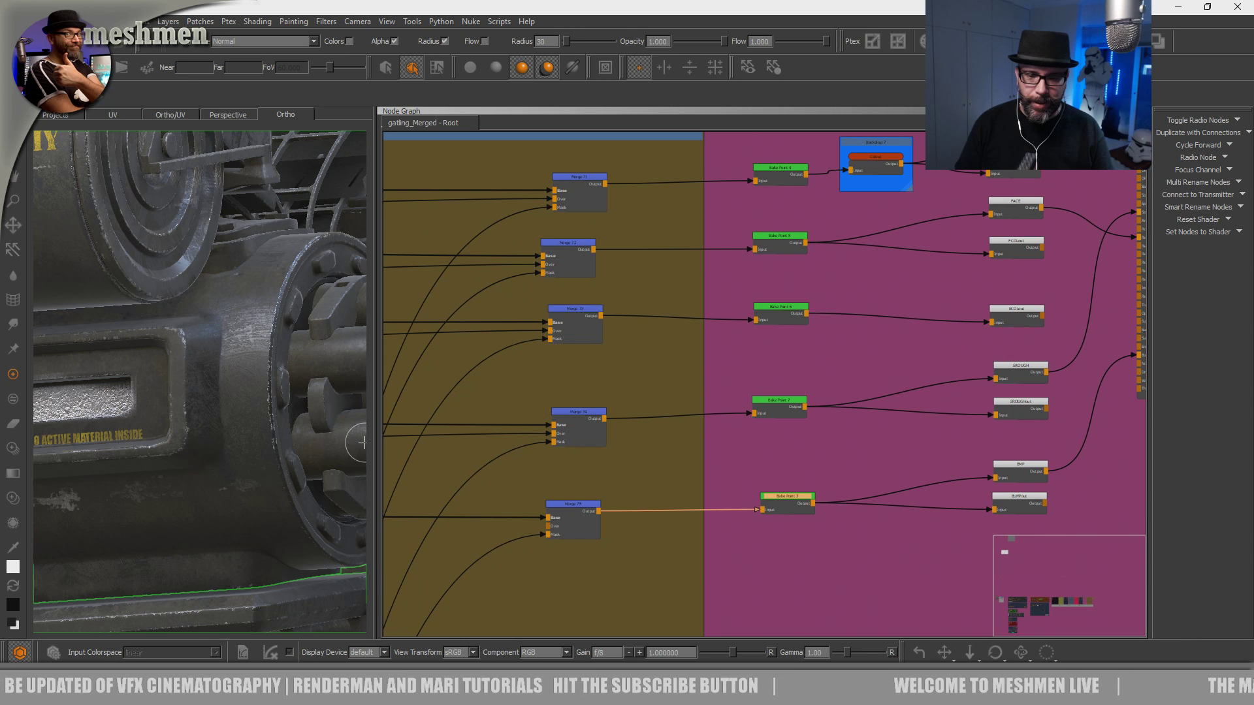
{"action": "left_click_drag", "start_coordinate": [781, 169], "coordinate": [779, 170]}
{"action": "left_click_drag", "start_coordinate": [785, 238], "coordinate": [779, 237]}
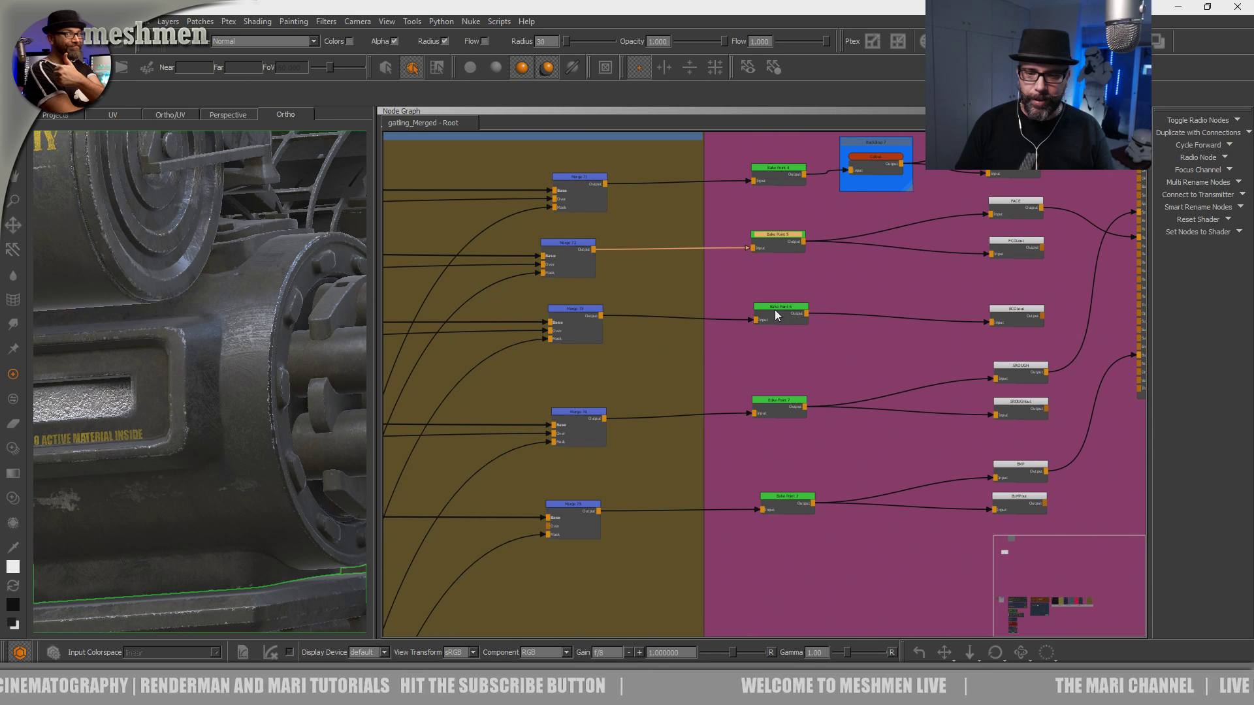
{"action": "left_click_drag", "start_coordinate": [774, 309], "coordinate": [775, 306]}
{"action": "left_click", "coordinate": [791, 415]}
{"action": "left_click_drag", "start_coordinate": [792, 417], "coordinate": [793, 419]}
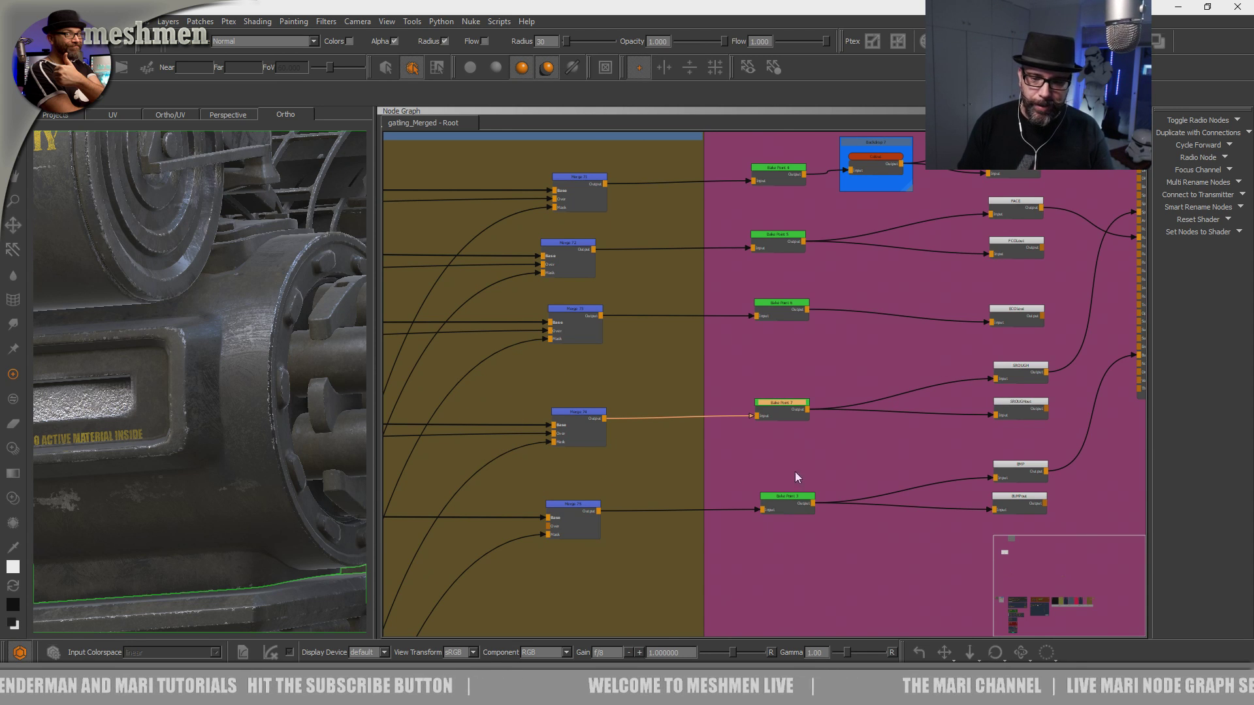
{"action": "scroll", "coordinate": [267, 452], "scroll_direction": "up", "scroll_amount": 3}
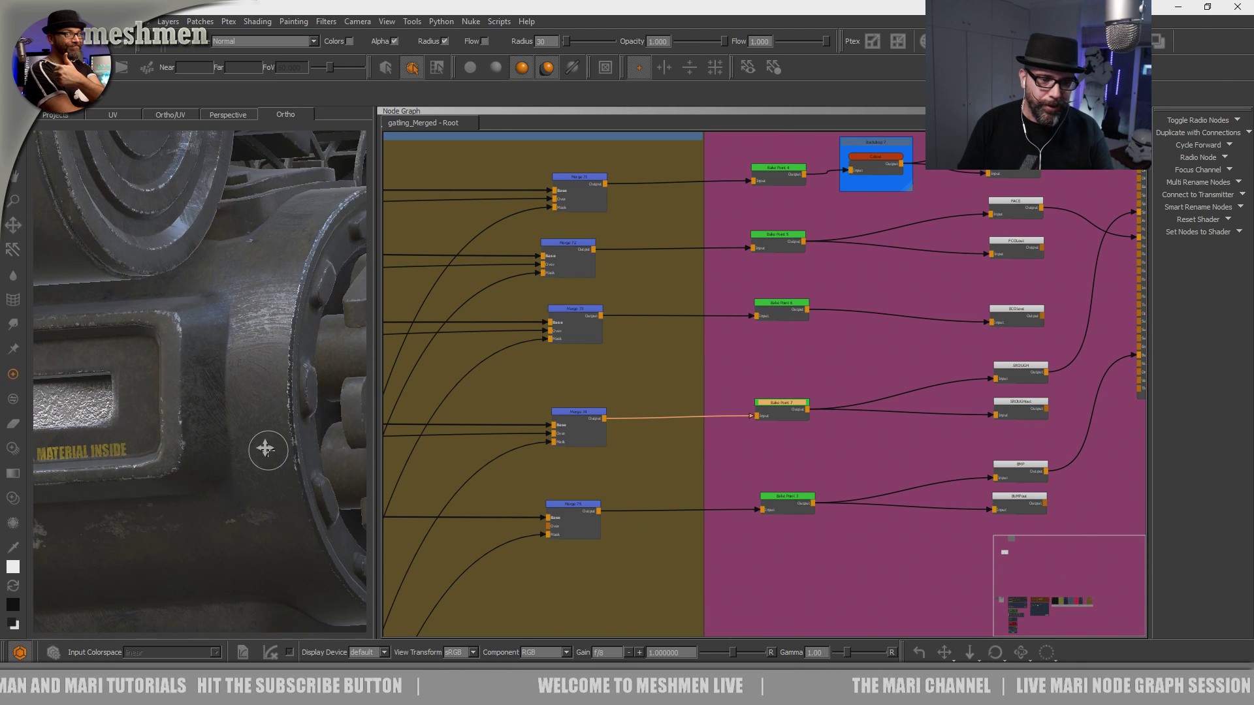
{"action": "scroll", "coordinate": [265, 449], "scroll_direction": "up", "scroll_amount": 3}
{"action": "left_click_drag", "start_coordinate": [785, 493], "coordinate": [785, 502]}
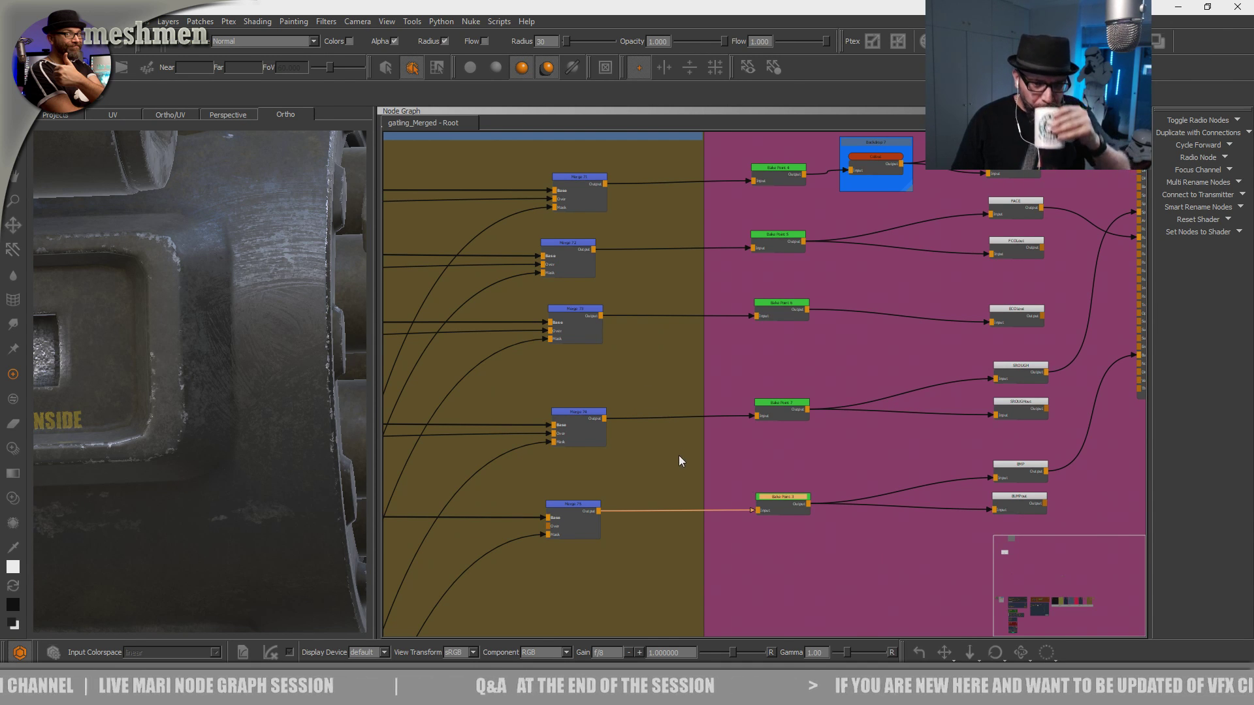
Examine the overall node graph layout, including the Met Mask, Dirtmask and individual material backdrops.
{"action": "scroll", "coordinate": [683, 493], "scroll_direction": "down", "scroll_amount": 6}
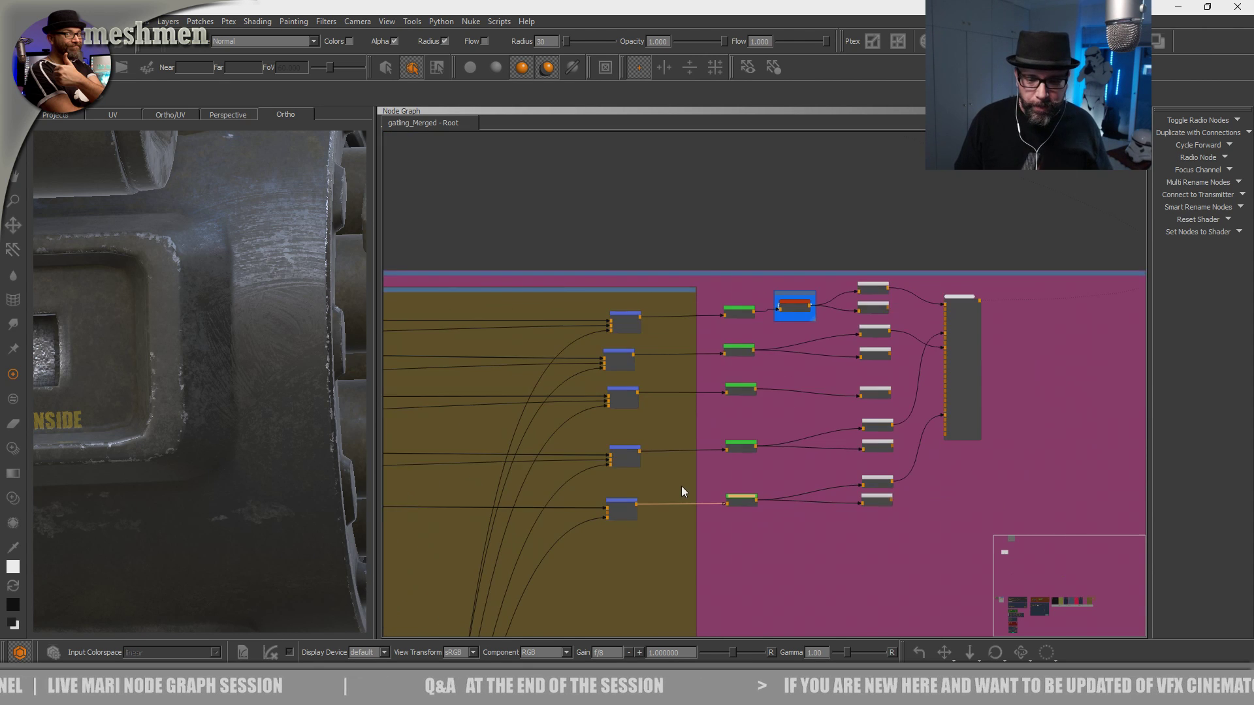
{"action": "middle_click_drag", "start_coordinate": [692, 538], "coordinate": [851, 341]}
{"action": "middle_click_drag", "start_coordinate": [683, 461], "coordinate": [919, 427]}
{"action": "middle_click_drag", "start_coordinate": [640, 508], "coordinate": [1004, 443]}
{"action": "scroll", "coordinate": [650, 497], "scroll_direction": "down", "scroll_amount": 3}
{"action": "middle_click_drag", "start_coordinate": [730, 559], "coordinate": [960, 297]}
{"action": "middle_click_drag", "start_coordinate": [769, 461], "coordinate": [784, 513]}
{"action": "middle_click_drag", "start_coordinate": [892, 448], "coordinate": [751, 579]}
{"action": "middle_click_drag", "start_coordinate": [932, 506], "coordinate": [762, 582]}
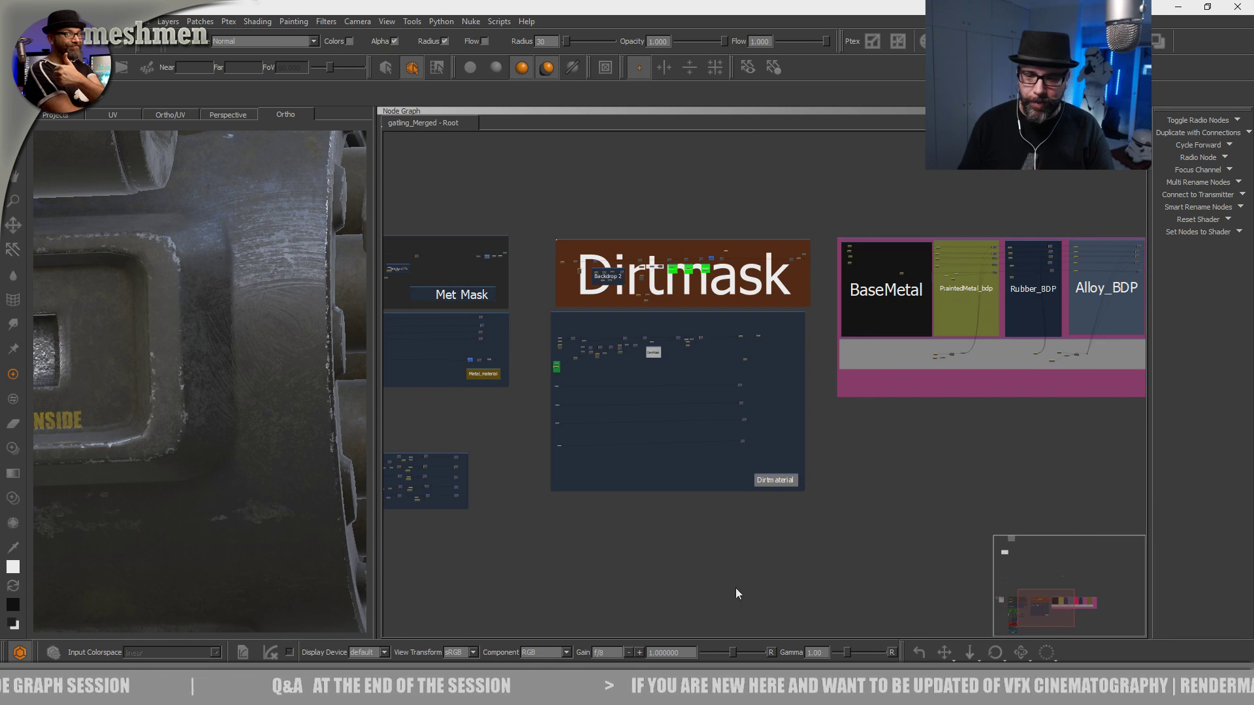
{"action": "middle_click_drag", "start_coordinate": [462, 618], "coordinate": [750, 576]}
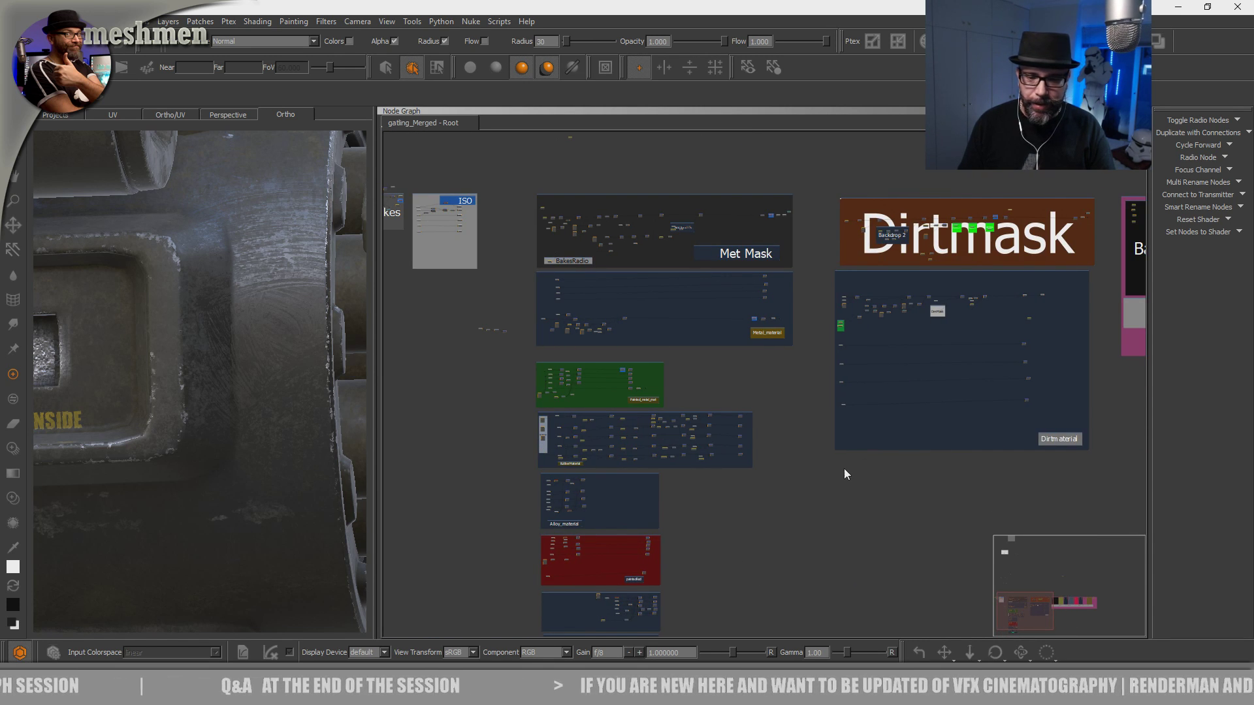
{"action": "scroll", "coordinate": [810, 530], "scroll_direction": "up", "scroll_amount": 1}
{"action": "mouse_move", "coordinate": [769, 548]}
{"action": "middle_mouse_down"}
{"action": "mouse_move", "coordinate": [769, 568]}
{"action": "mouse_move", "coordinate": [639, 409]}
{"action": "mouse_move", "coordinate": [569, 423]}
{"action": "middle_mouse_up"}
{"action": "middle_click_drag", "start_coordinate": [935, 425], "coordinate": [645, 435]}
Examine the radio nodes in the BaseMetal backdrop and the merge nodes in the painted metal backdrop.
{"action": "scroll", "coordinate": [925, 416], "scroll_direction": "up", "scroll_amount": 5}
{"action": "mouse_move", "coordinate": [911, 340]}
{"action": "middle_mouse_down"}
{"action": "mouse_move", "coordinate": [827, 463]}
{"action": "mouse_move", "coordinate": [816, 518]}
{"action": "middle_mouse_up"}
{"action": "scroll", "coordinate": [799, 457], "scroll_direction": "up", "scroll_amount": 1}
{"action": "scroll", "coordinate": [802, 462], "scroll_direction": "up", "scroll_amount": 6}
{"action": "scroll", "coordinate": [715, 475], "scroll_direction": "down", "scroll_amount": 2}
{"action": "middle_click_drag", "start_coordinate": [714, 475], "coordinate": [764, 464]}
{"action": "scroll", "coordinate": [764, 463], "scroll_direction": "up", "scroll_amount": 4}
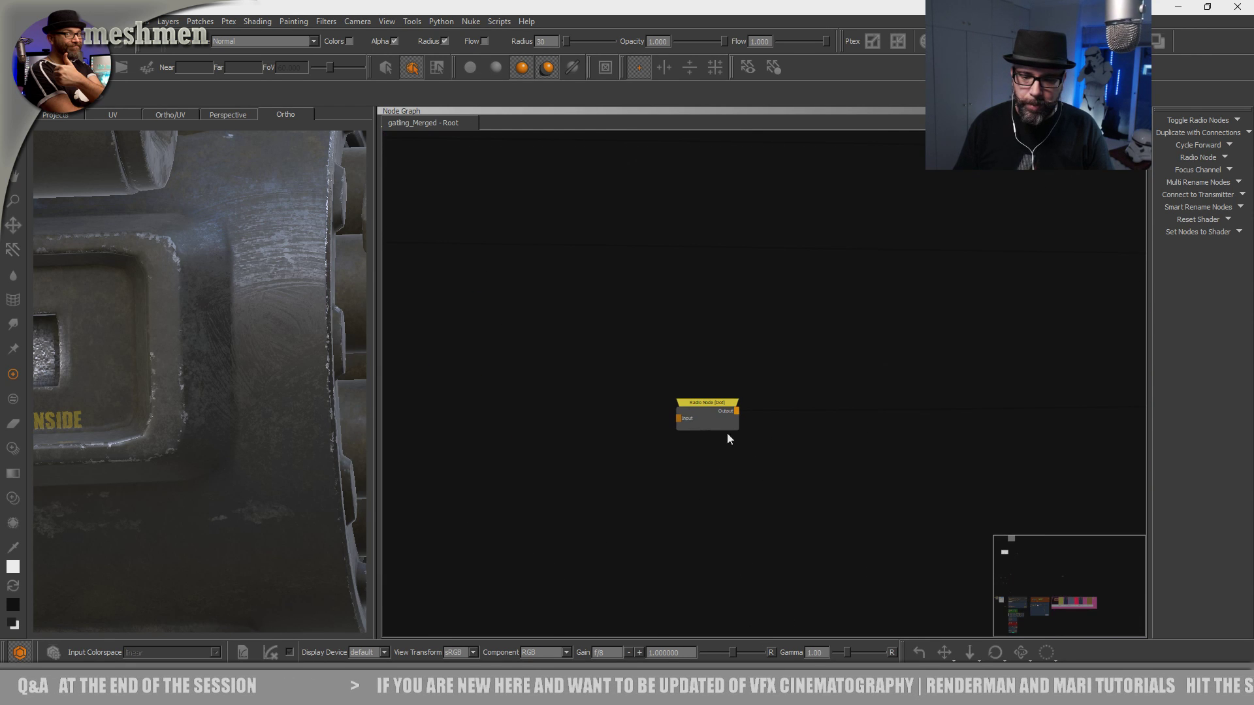
{"action": "scroll", "coordinate": [695, 406], "scroll_direction": "down", "scroll_amount": 3}
{"action": "middle_click_drag", "start_coordinate": [695, 406], "coordinate": [602, 404]}
{"action": "scroll", "coordinate": [602, 403], "scroll_direction": "down", "scroll_amount": 3}
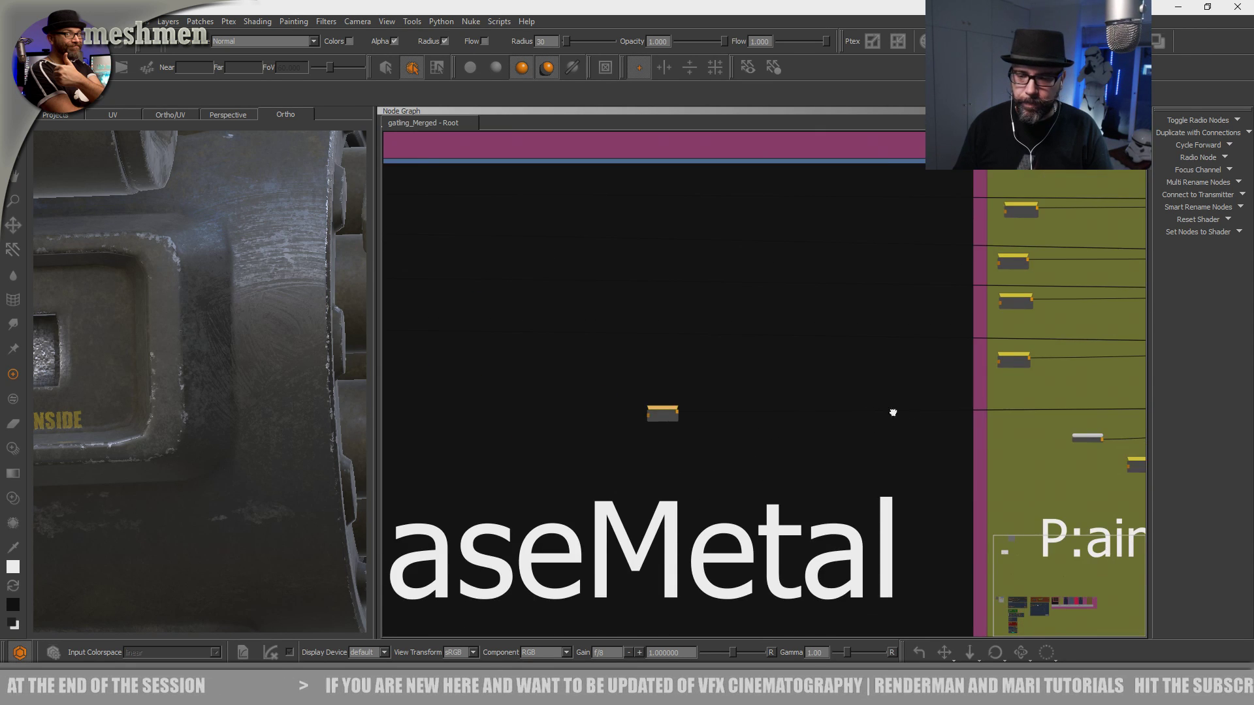
{"action": "middle_click_drag", "start_coordinate": [905, 412], "coordinate": [691, 428]}
{"action": "middle_click_drag", "start_coordinate": [1143, 437], "coordinate": [903, 437]}
{"action": "scroll", "coordinate": [822, 359], "scroll_direction": "up", "scroll_amount": 4}
{"action": "left_click", "coordinate": [817, 349]}
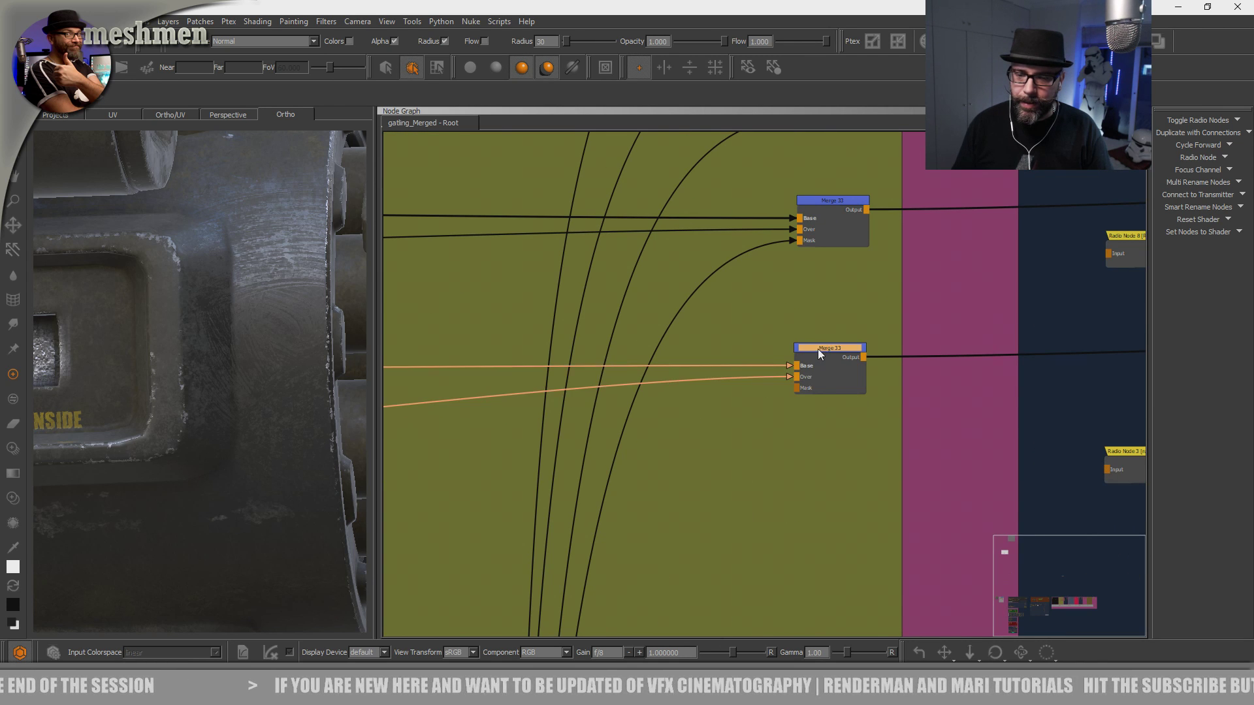
Follow the merge chain through the rubber, alloy, Red_material, Gun_holder and Dirt backdrops to the bake points and output nodes.
{"action": "scroll", "coordinate": [826, 353], "scroll_direction": "down", "scroll_amount": 4}
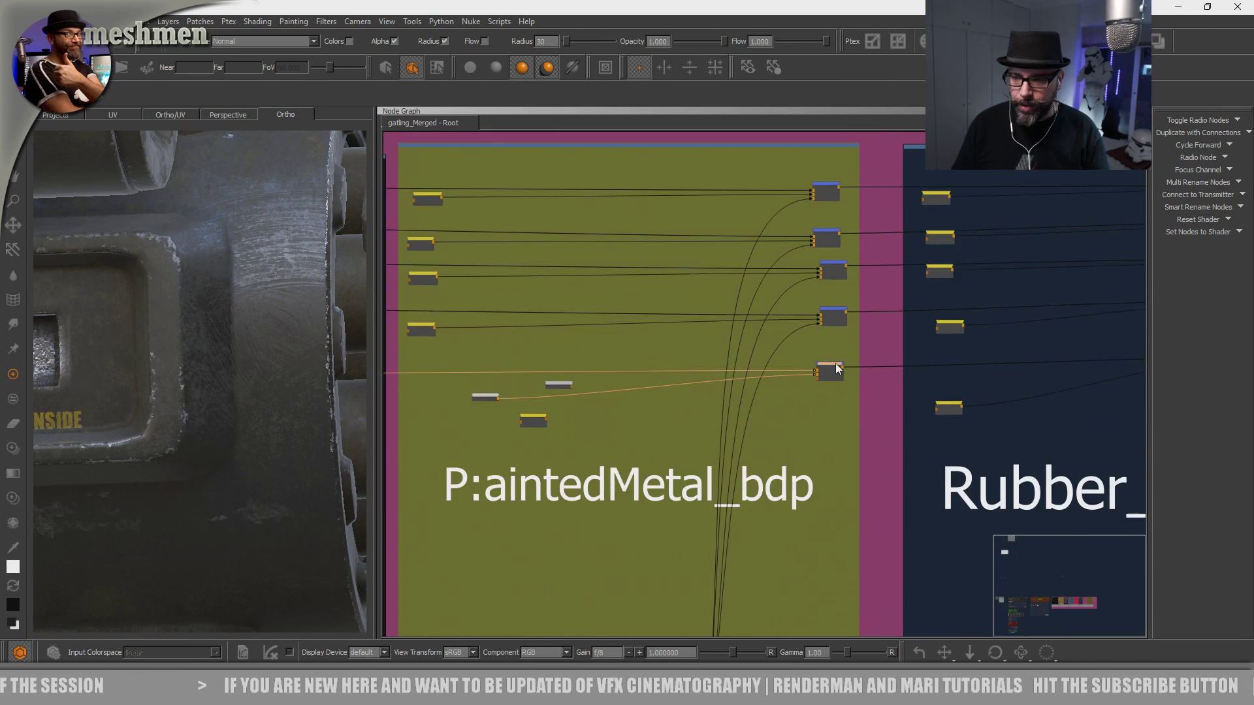
{"action": "middle_click_drag", "start_coordinate": [969, 395], "coordinate": [711, 410]}
{"action": "middle_click_drag", "start_coordinate": [1208, 411], "coordinate": [726, 419]}
{"action": "middle_click_drag", "start_coordinate": [949, 425], "coordinate": [810, 433]}
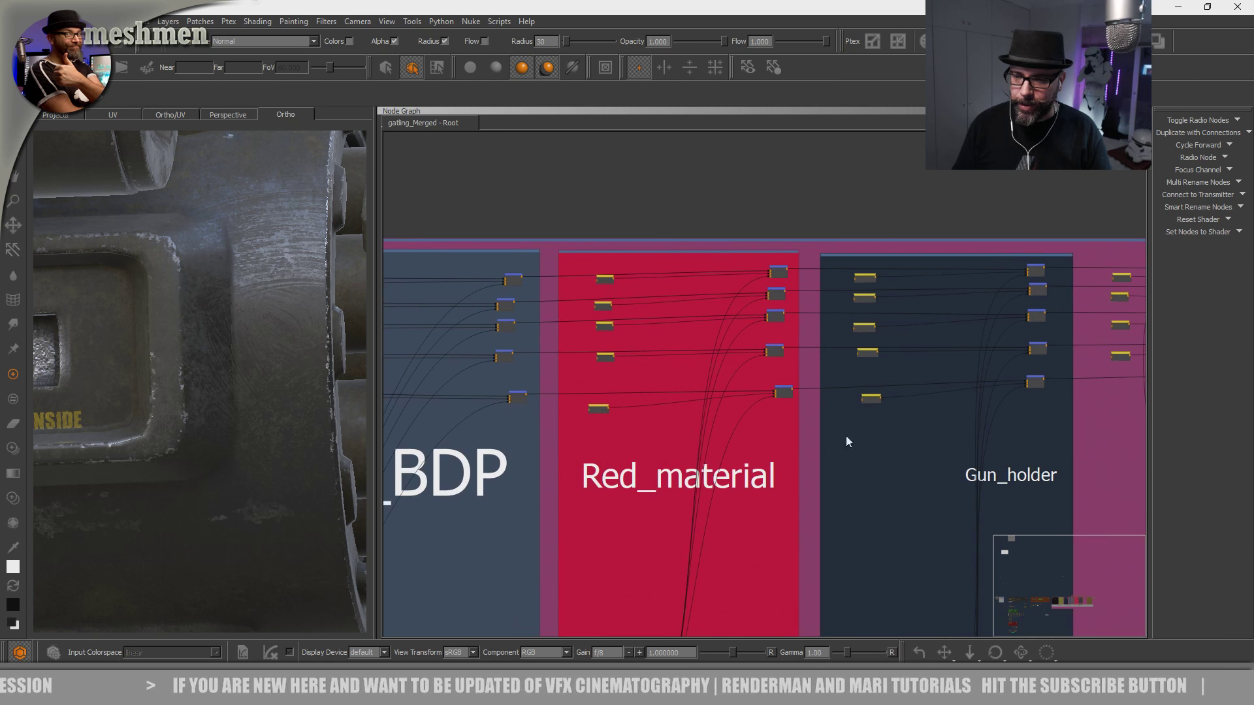
{"action": "middle_click_drag", "start_coordinate": [917, 437], "coordinate": [708, 445]}
{"action": "middle_click_drag", "start_coordinate": [965, 404], "coordinate": [711, 446]}
{"action": "middle_click_drag", "start_coordinate": [1104, 444], "coordinate": [710, 456]}
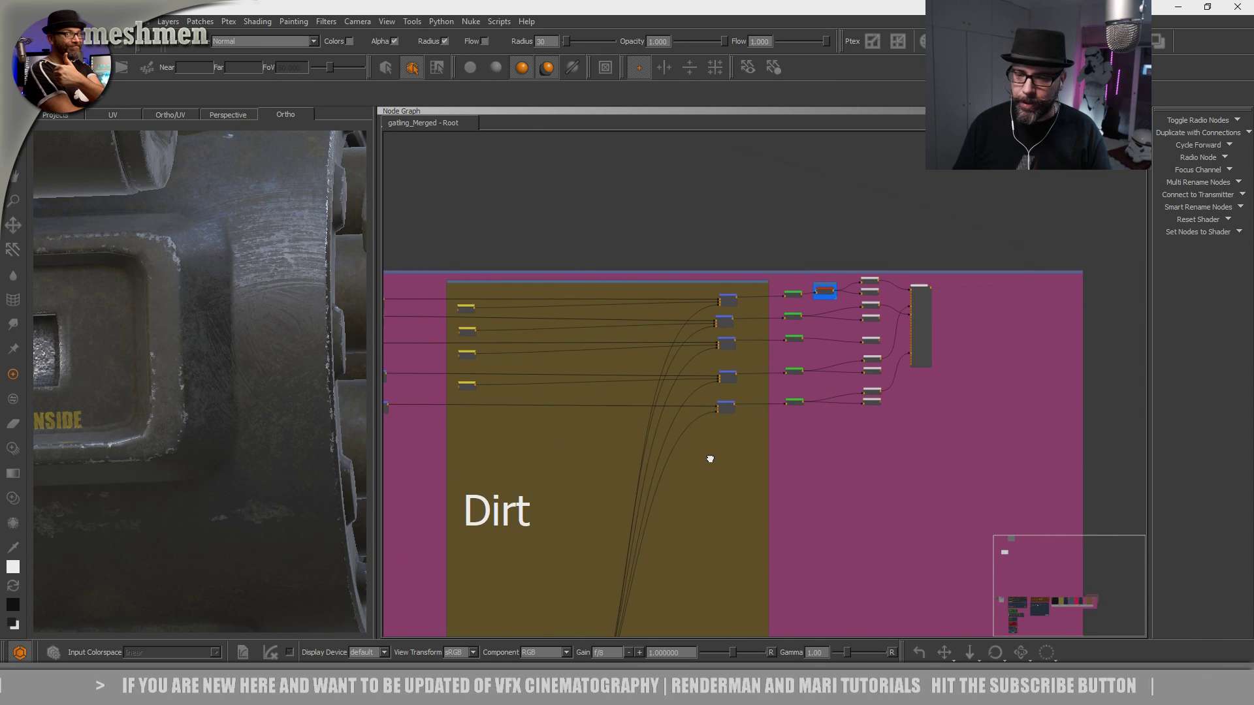
{"action": "scroll", "coordinate": [895, 430], "scroll_direction": "up", "scroll_amount": 4}
{"action": "scroll", "coordinate": [851, 402], "scroll_direction": "down", "scroll_amount": 2}
{"action": "scroll", "coordinate": [765, 468], "scroll_direction": "up", "scroll_amount": 3}
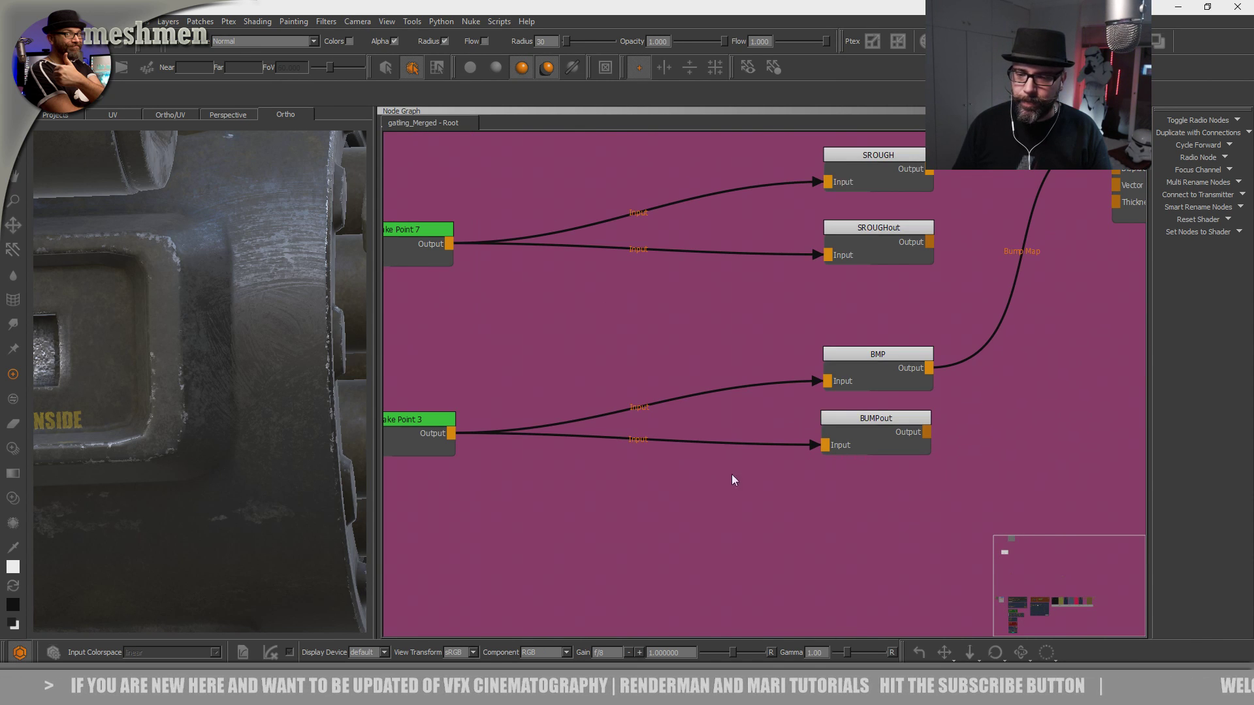
Enlarge the 3D view, frame the gun body and reopen the Shaders palette.
{"action": "scroll", "coordinate": [274, 383], "scroll_direction": "down", "scroll_amount": 3}
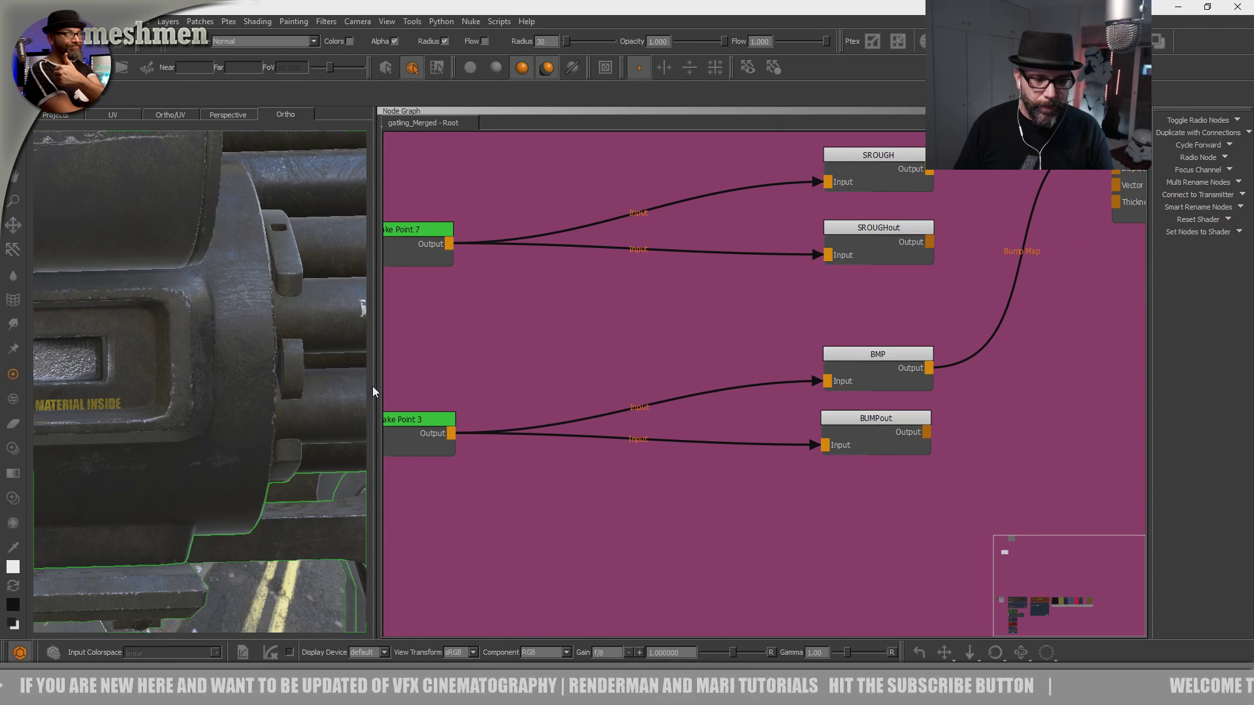
{"action": "left_click_drag", "start_coordinate": [373, 384], "coordinate": [662, 389]}
{"action": "scroll", "coordinate": [484, 403], "scroll_direction": "down", "scroll_amount": 3}
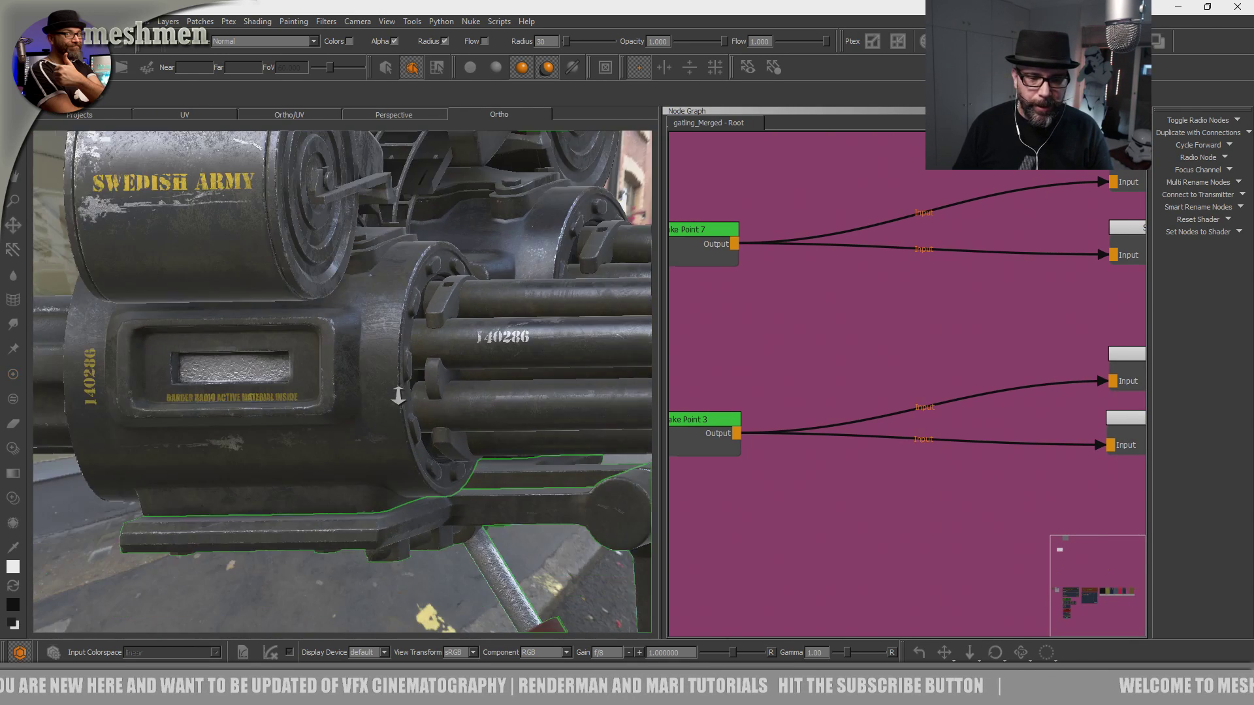
{"action": "scroll", "coordinate": [471, 452], "scroll_direction": "up", "scroll_amount": 3}
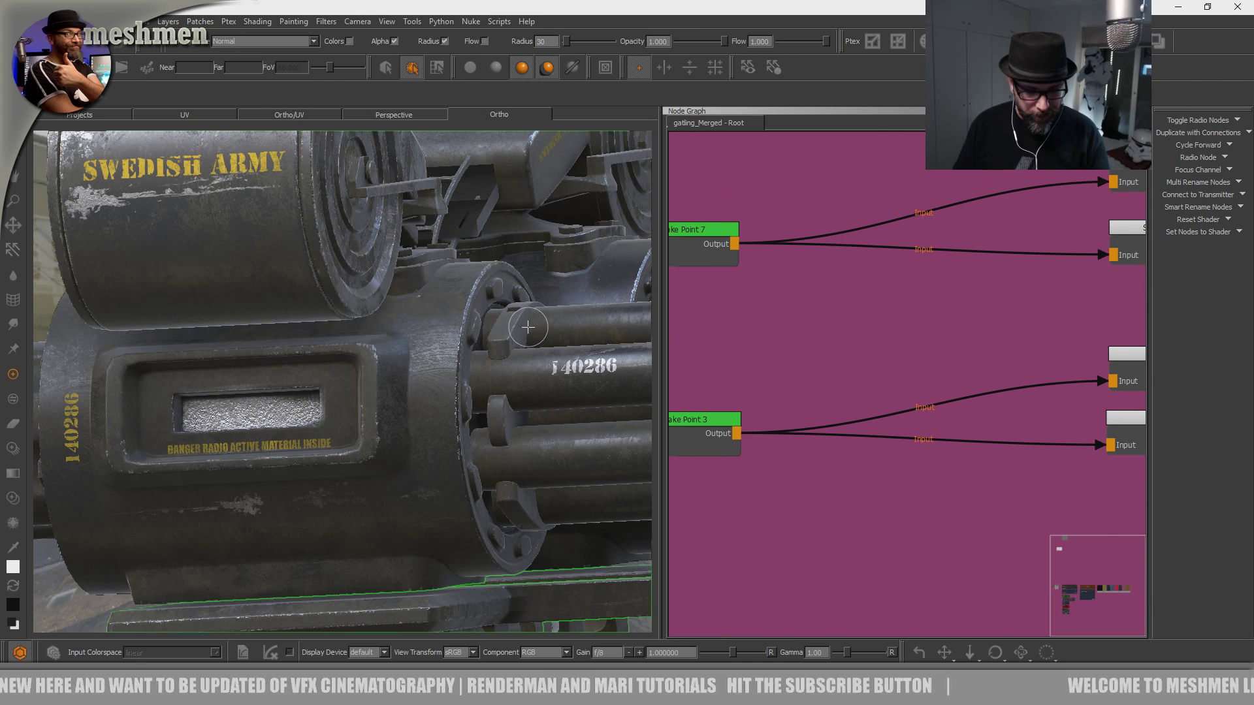
{"action": "right_click", "coordinate": [663, 29]}
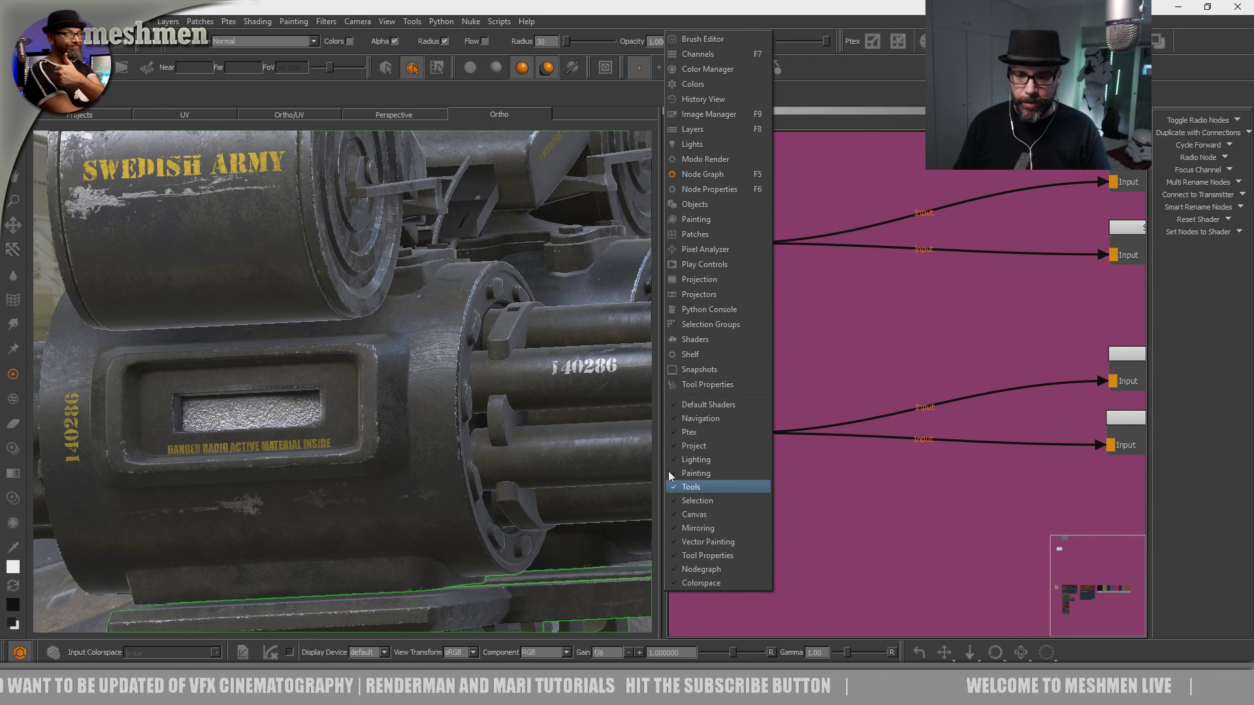
{"action": "left_click", "coordinate": [694, 340]}
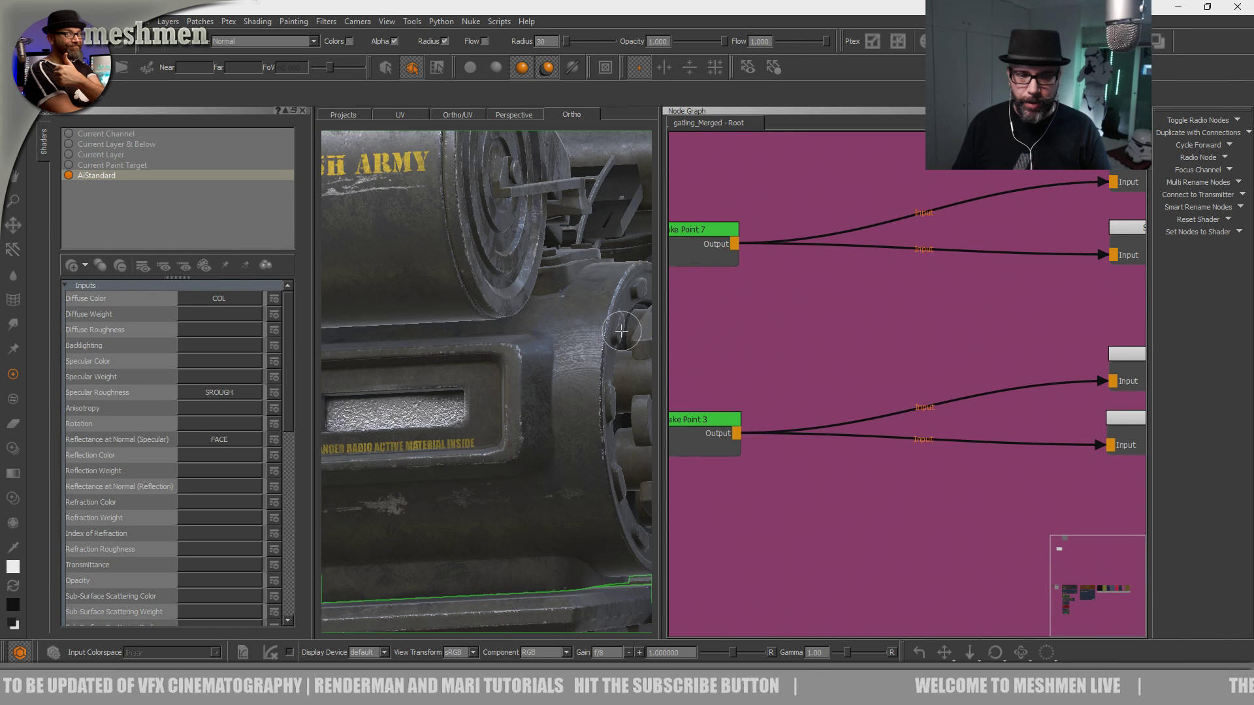
Widen the Shaders palette and delete the AiStandard shader.
{"action": "left_click_drag", "start_coordinate": [314, 363], "coordinate": [481, 367]}
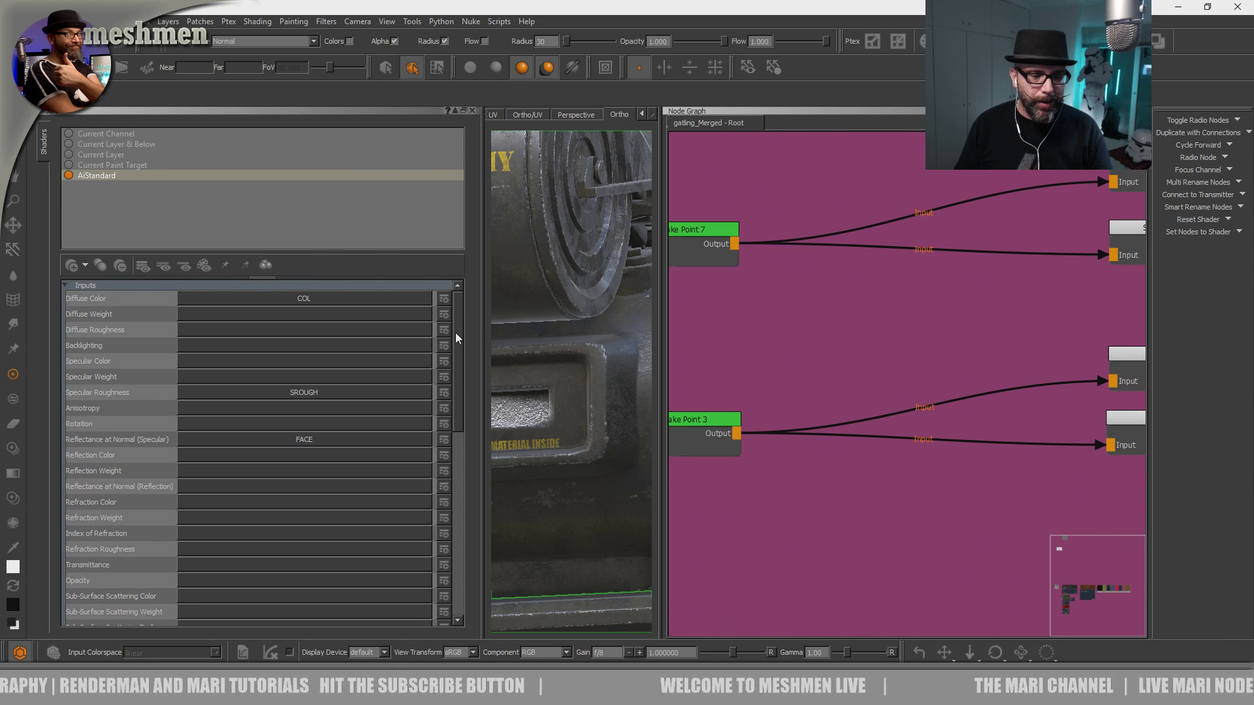
{"action": "left_click", "coordinate": [98, 176]}
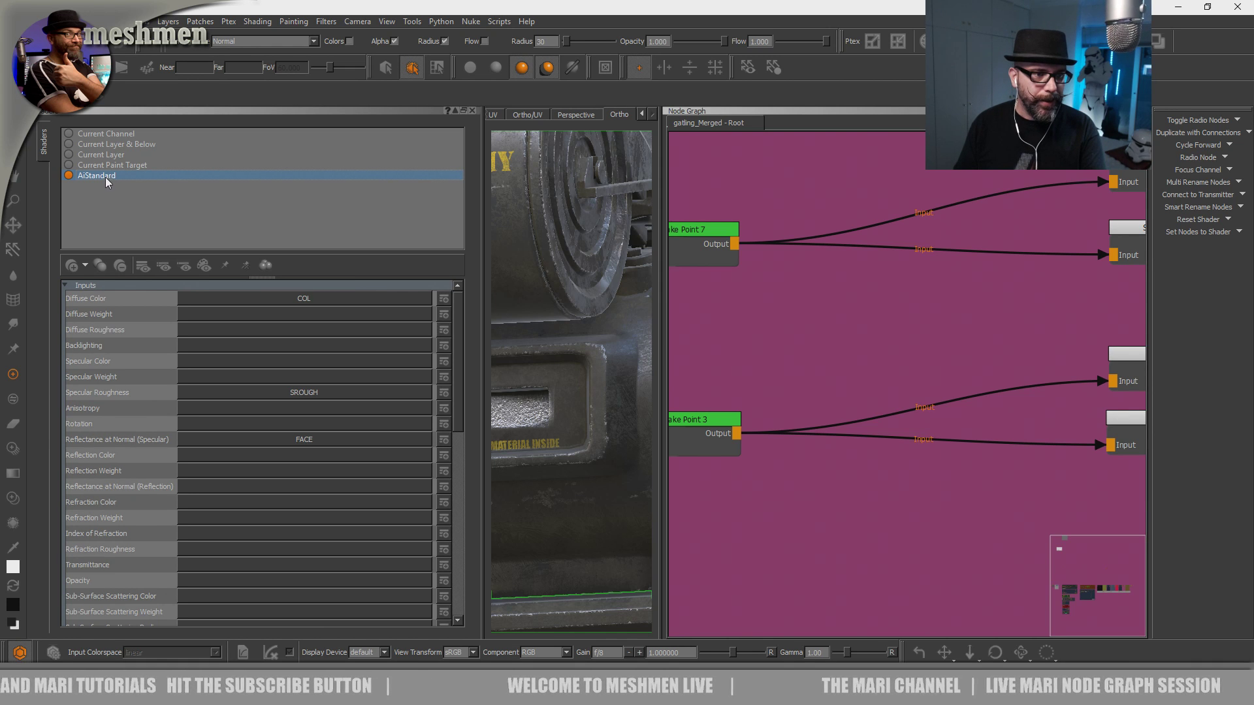
{"action": "key", "text": "Delete"}
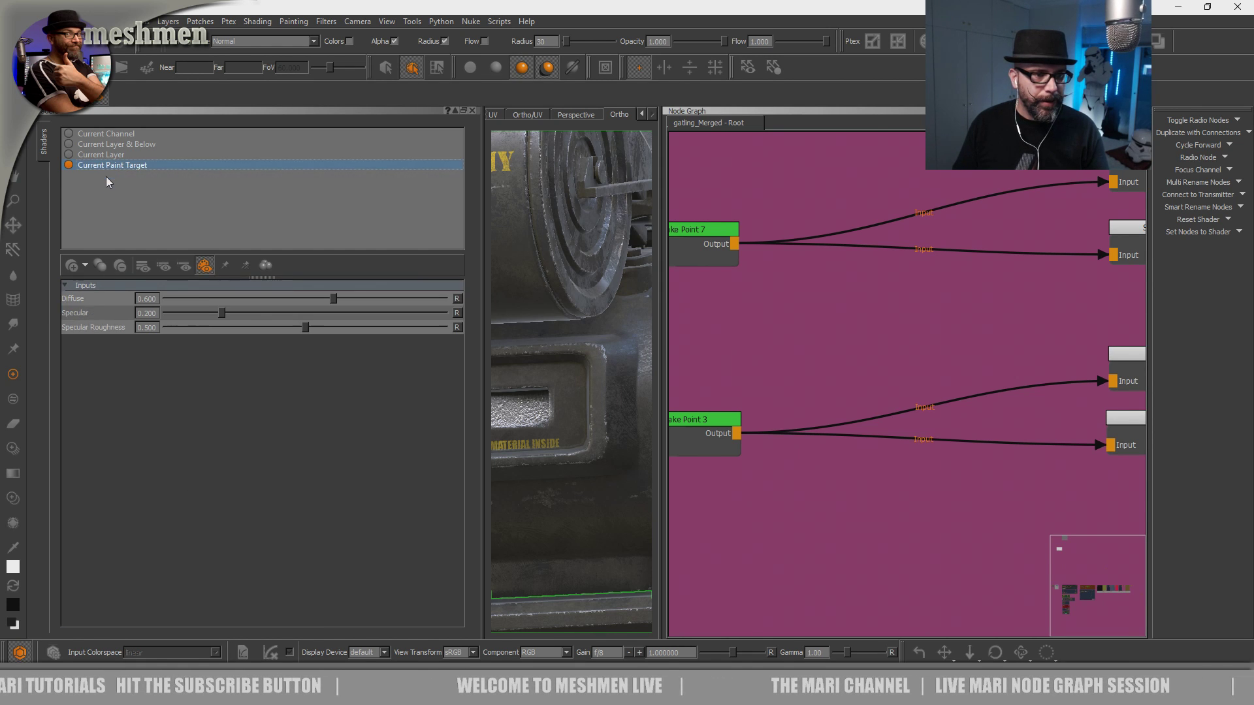
Bring the bake points and output nodes into view and create a new AiStandard shader.
{"action": "scroll", "coordinate": [883, 372], "scroll_direction": "down", "scroll_amount": 6}
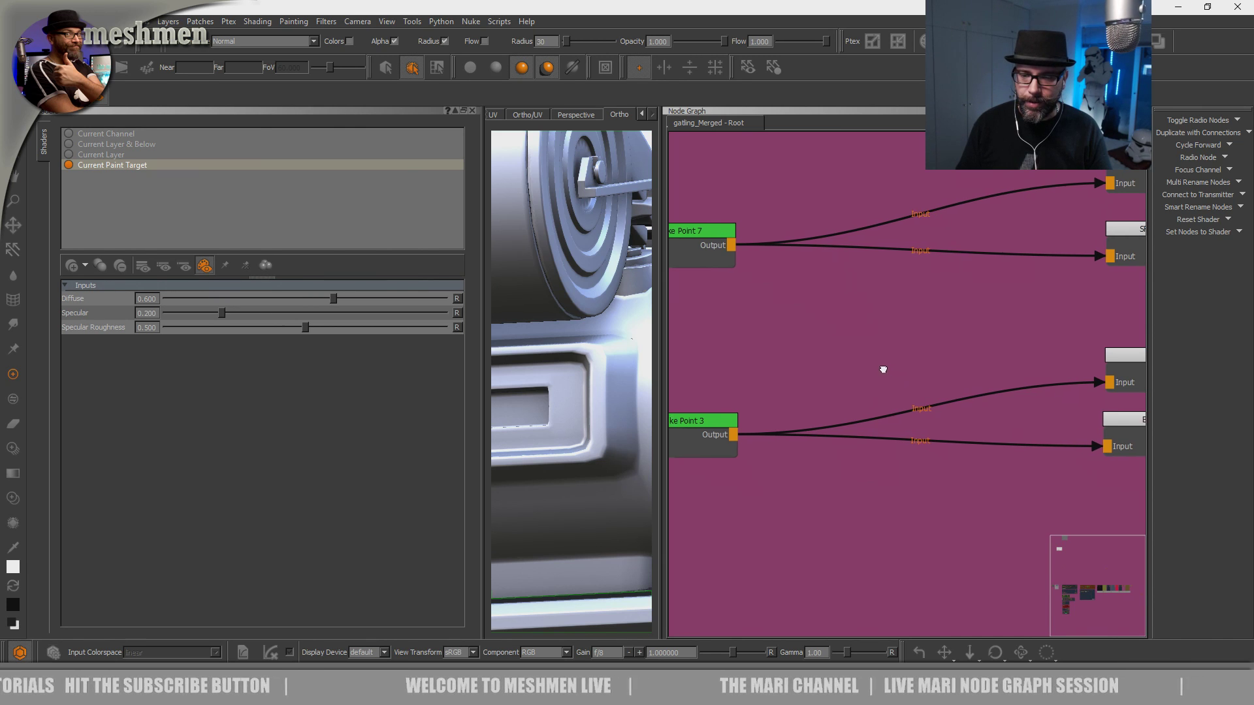
{"action": "middle_click_drag", "start_coordinate": [962, 396], "coordinate": [969, 441]}
{"action": "left_click", "coordinate": [142, 205]}
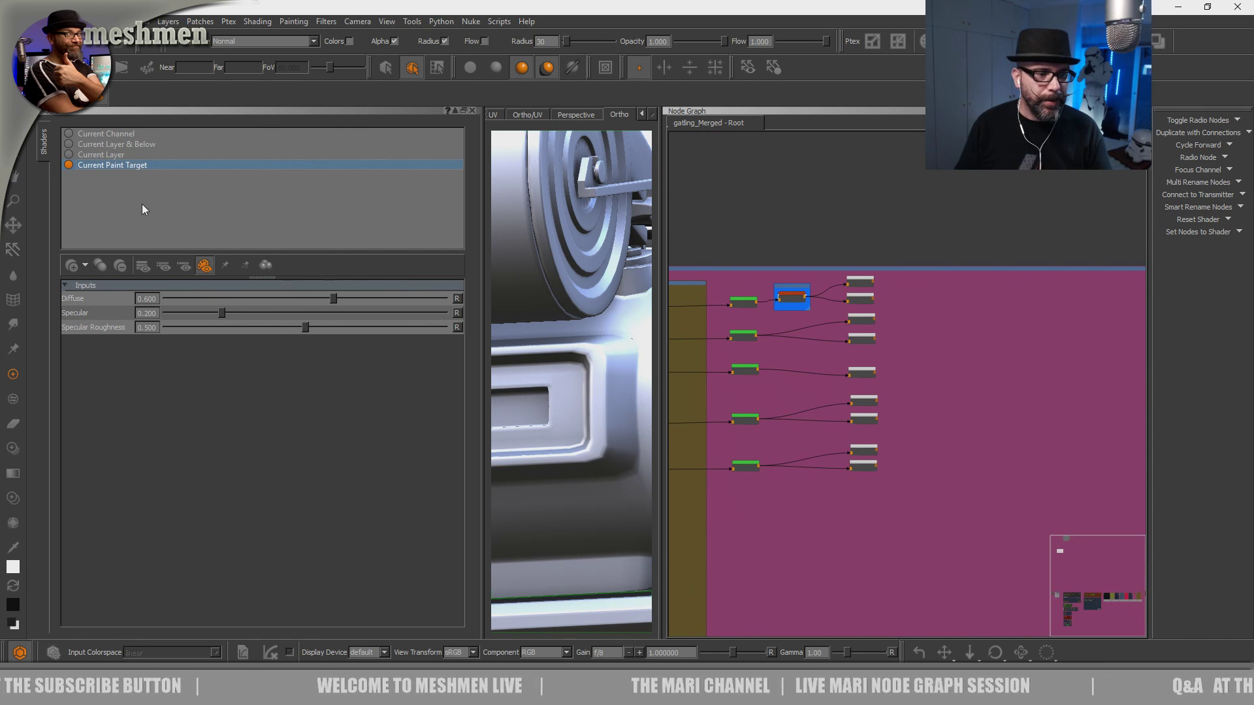
{"action": "left_click", "coordinate": [73, 268]}
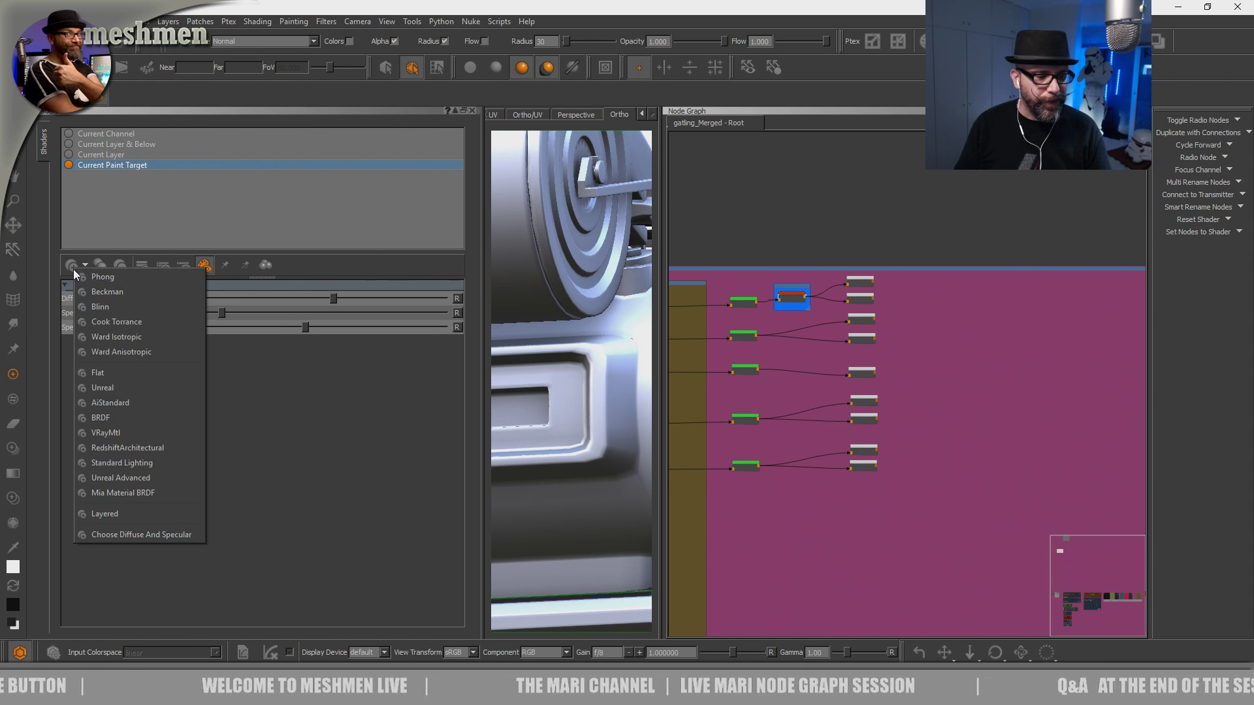
{"action": "left_click", "coordinate": [106, 402]}
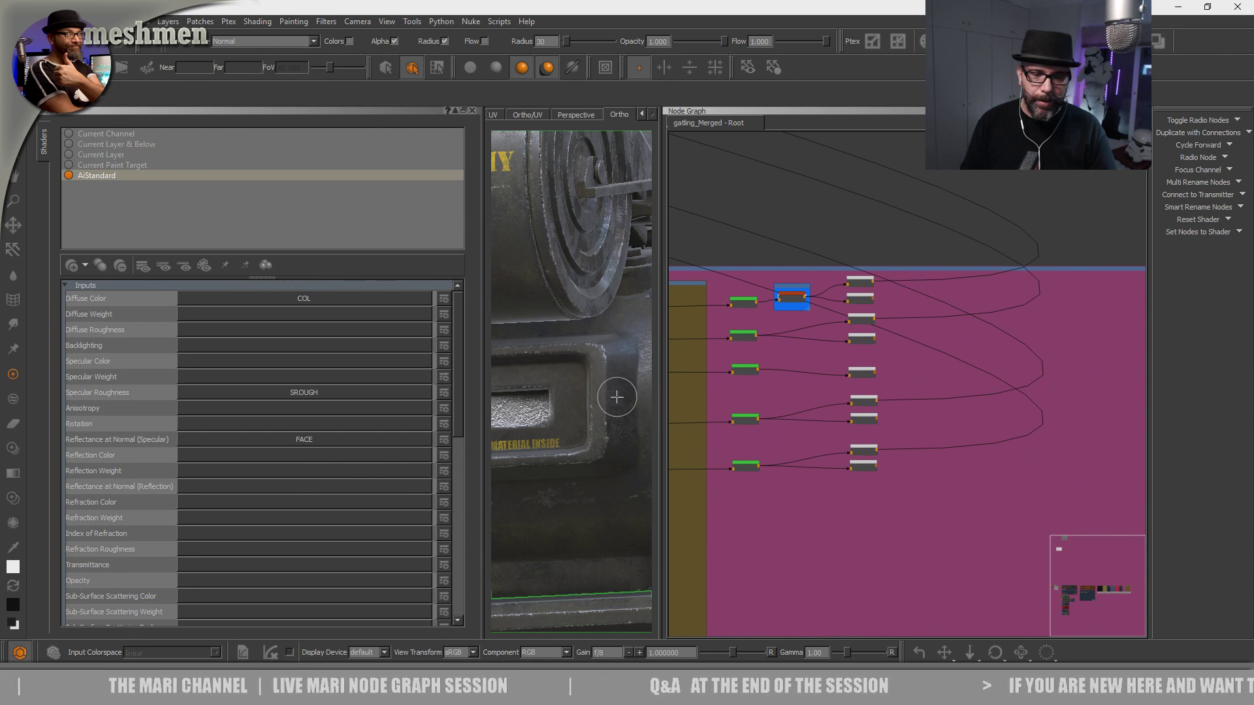
Locate the new AiStandard shader node far from the output nodes and move it closer to them.
{"action": "scroll", "coordinate": [618, 395], "scroll_direction": "down", "scroll_amount": 5}
{"action": "scroll", "coordinate": [832, 231], "scroll_direction": "down", "scroll_amount": 4}
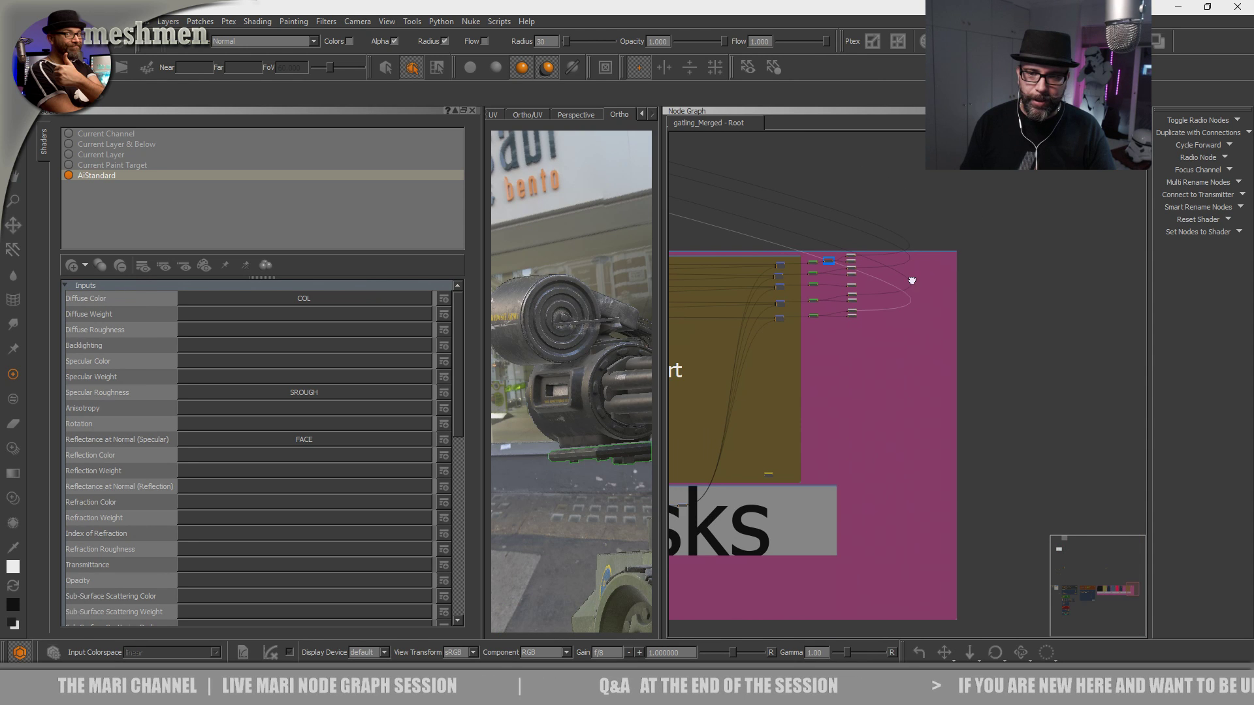
{"action": "middle_click_drag", "start_coordinate": [911, 280], "coordinate": [1071, 365]}
{"action": "middle_click_drag", "start_coordinate": [877, 291], "coordinate": [1044, 341]}
{"action": "middle_click_drag", "start_coordinate": [814, 288], "coordinate": [1007, 383]}
{"action": "scroll", "coordinate": [801, 288], "scroll_direction": "down", "scroll_amount": 3}
{"action": "middle_click_drag", "start_coordinate": [868, 405], "coordinate": [992, 421]}
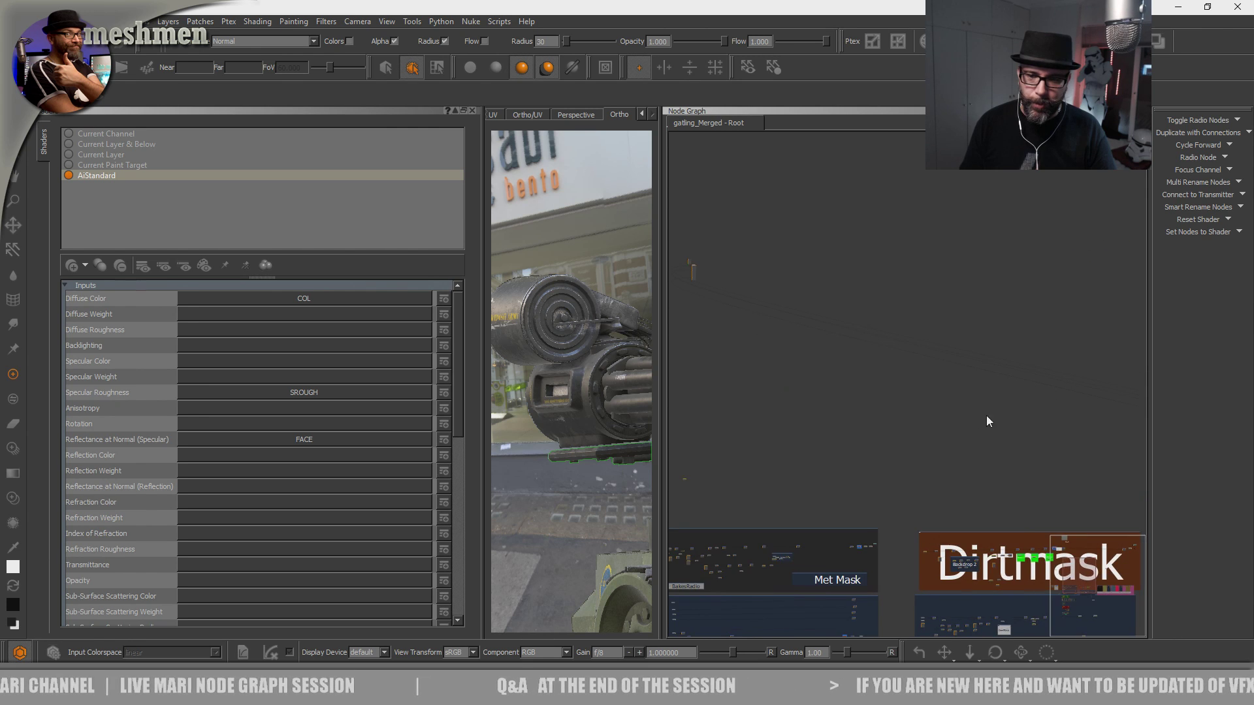
{"action": "scroll", "coordinate": [809, 363], "scroll_direction": "up", "scroll_amount": 6}
{"action": "scroll", "coordinate": [829, 274], "scroll_direction": "up", "scroll_amount": 4}
{"action": "left_click_drag", "start_coordinate": [721, 298], "coordinate": [954, 308]}
{"action": "scroll", "coordinate": [821, 305], "scroll_direction": "down", "scroll_amount": 4}
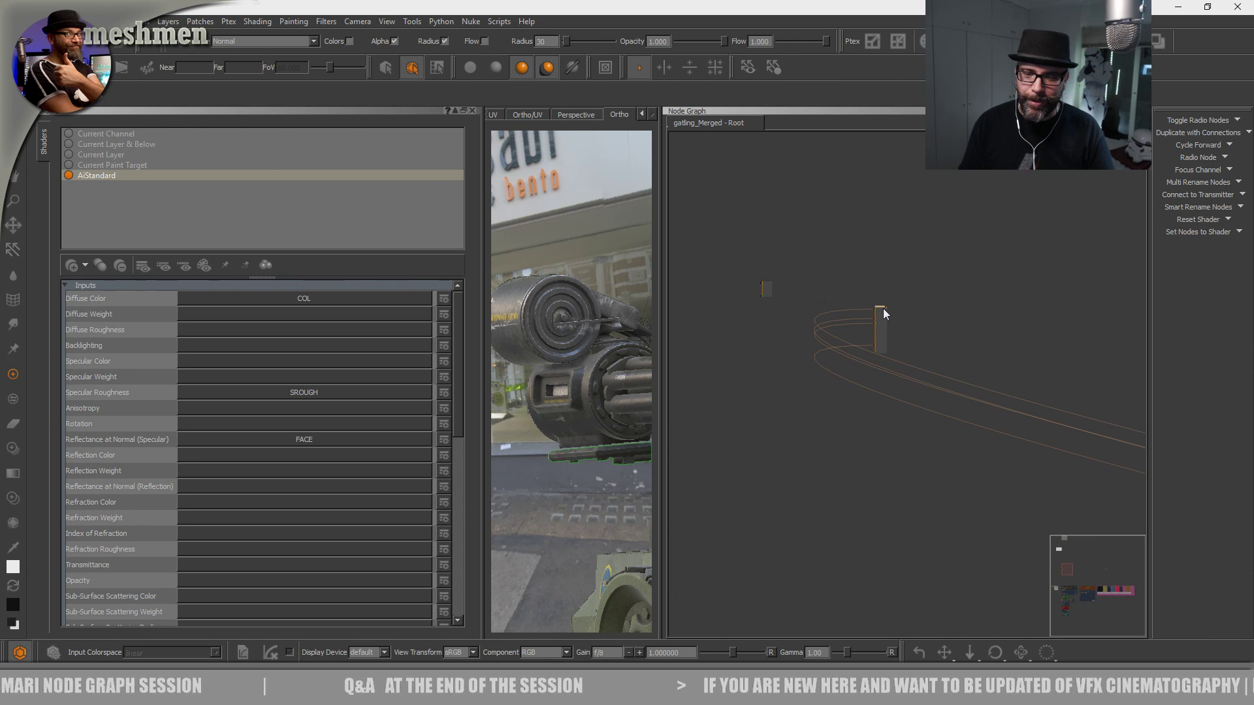
Carry the AiStandard shader node across the empty graph area to just above the magenta backdrop's output nodes.
{"action": "left_click_drag", "start_coordinate": [883, 313], "coordinate": [1025, 507]}
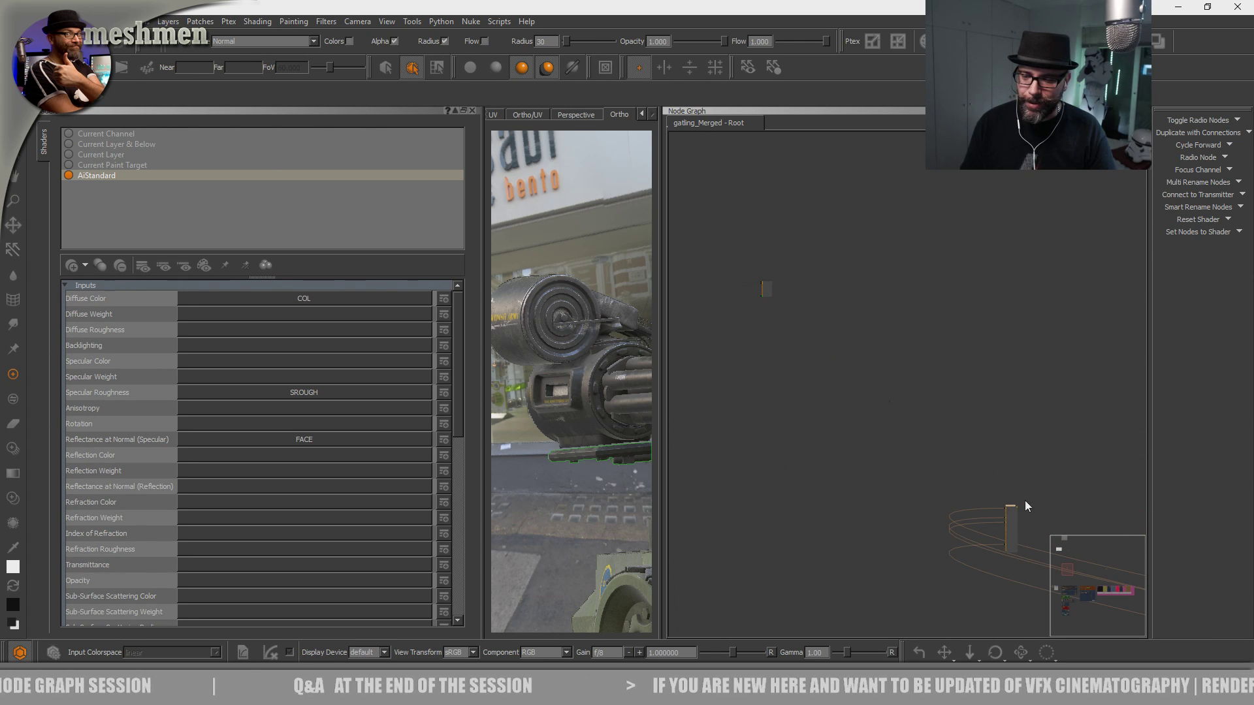
{"action": "key", "text": "Delete"}
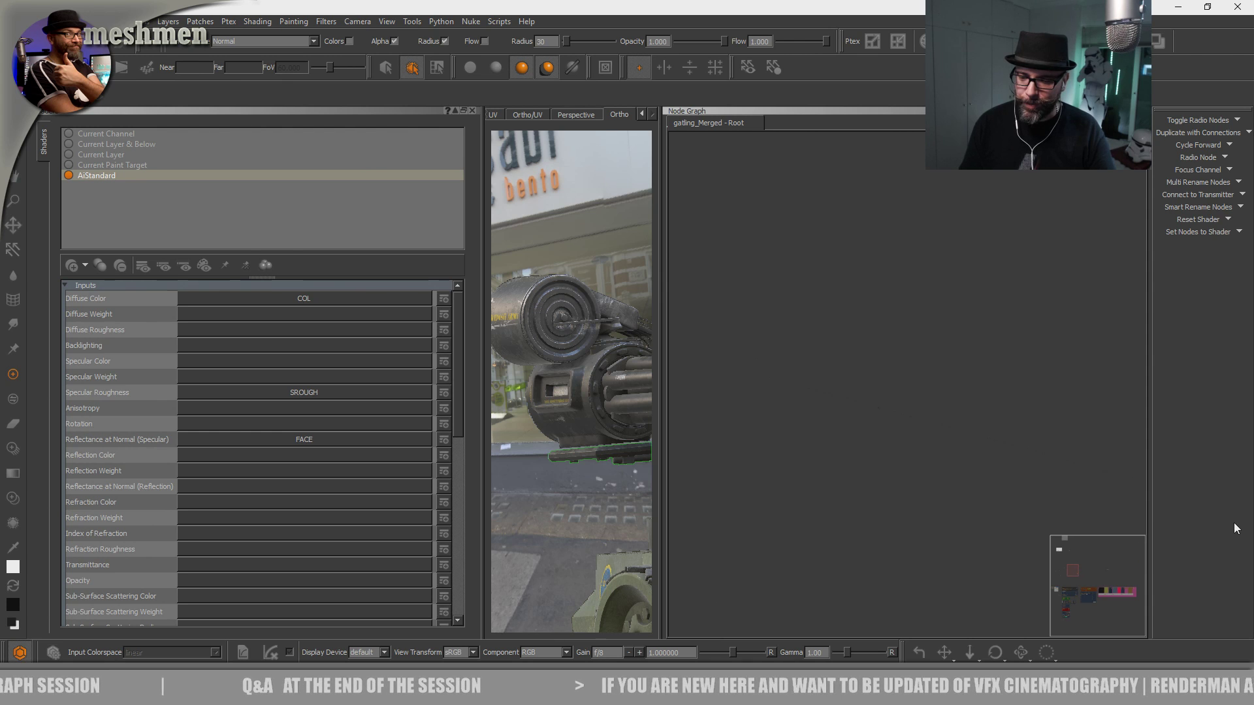
{"action": "middle_click_drag", "start_coordinate": [1064, 451], "coordinate": [803, 326]}
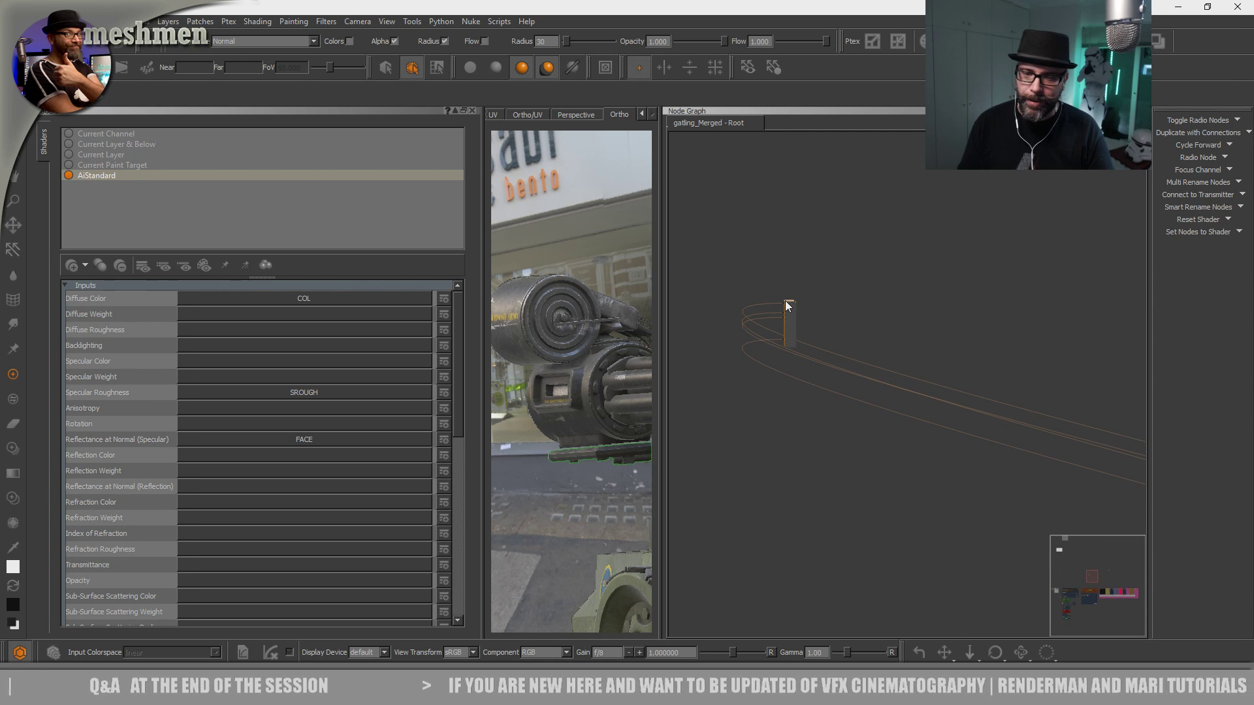
{"action": "middle_click_drag", "start_coordinate": [1012, 385], "coordinate": [820, 316]}
{"action": "middle_click_drag", "start_coordinate": [912, 354], "coordinate": [863, 319]}
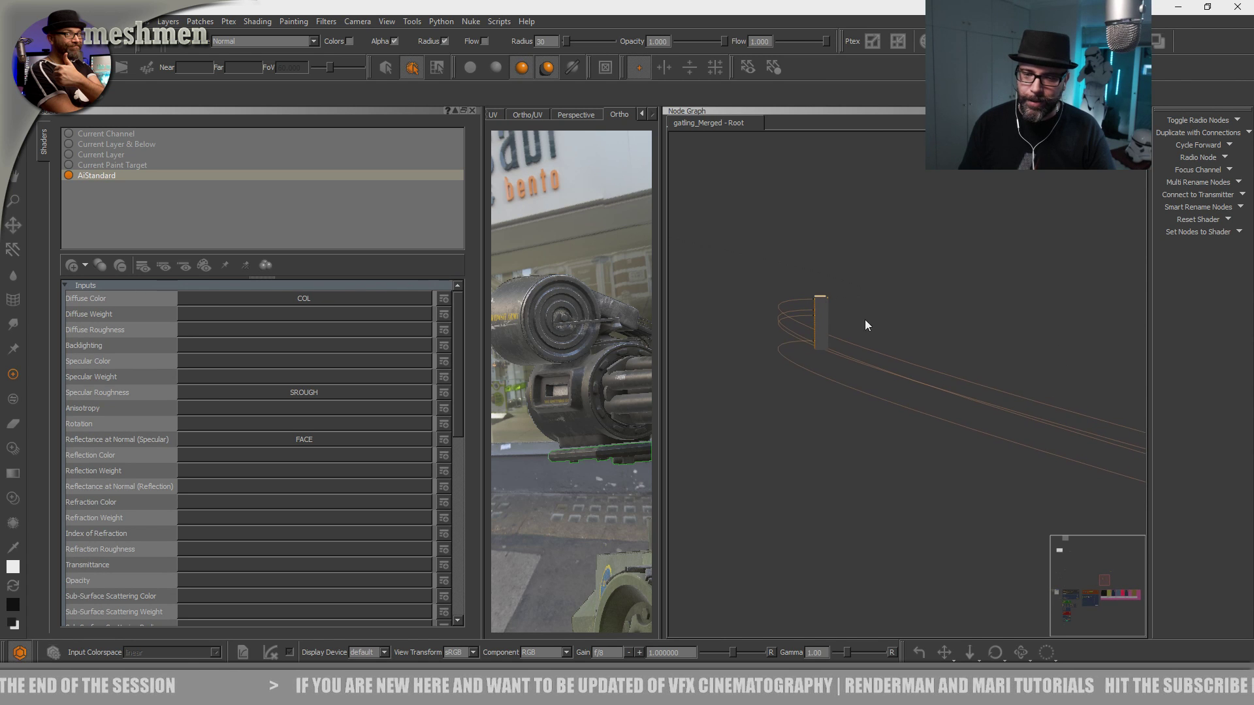
{"action": "middle_click_drag", "start_coordinate": [1024, 410], "coordinate": [1168, 461]}
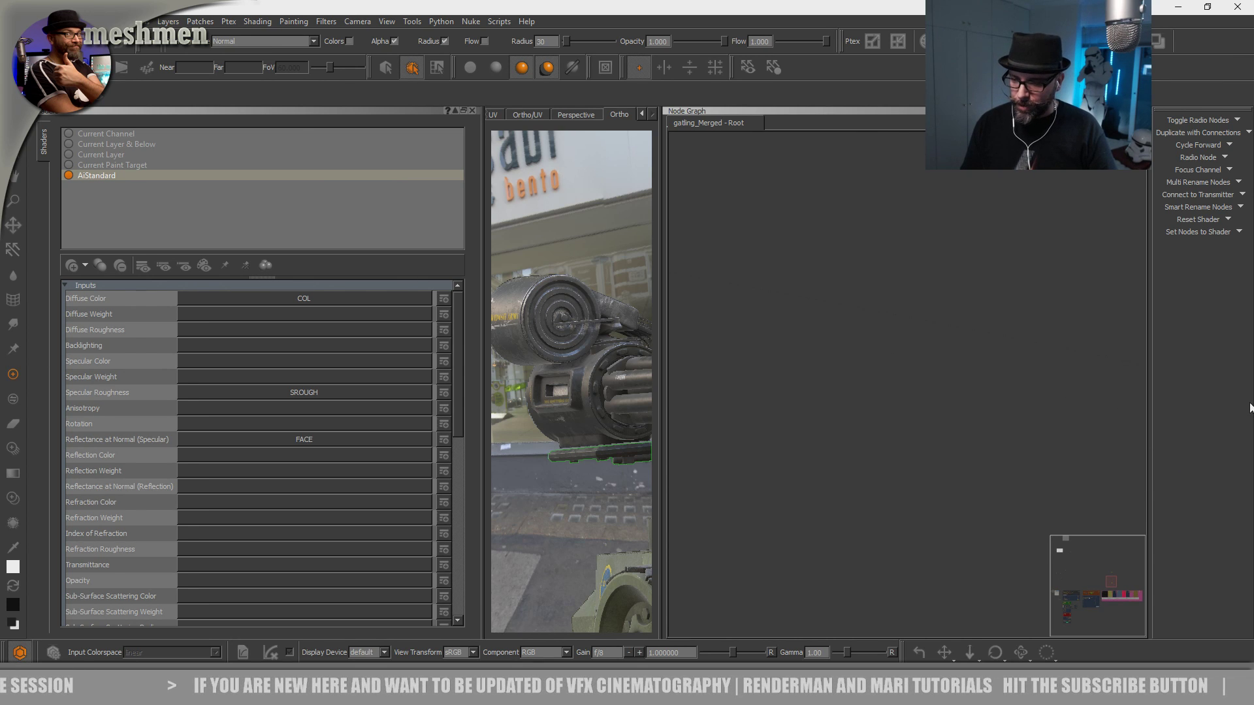
{"action": "middle_click_drag", "start_coordinate": [1090, 426], "coordinate": [812, 315]}
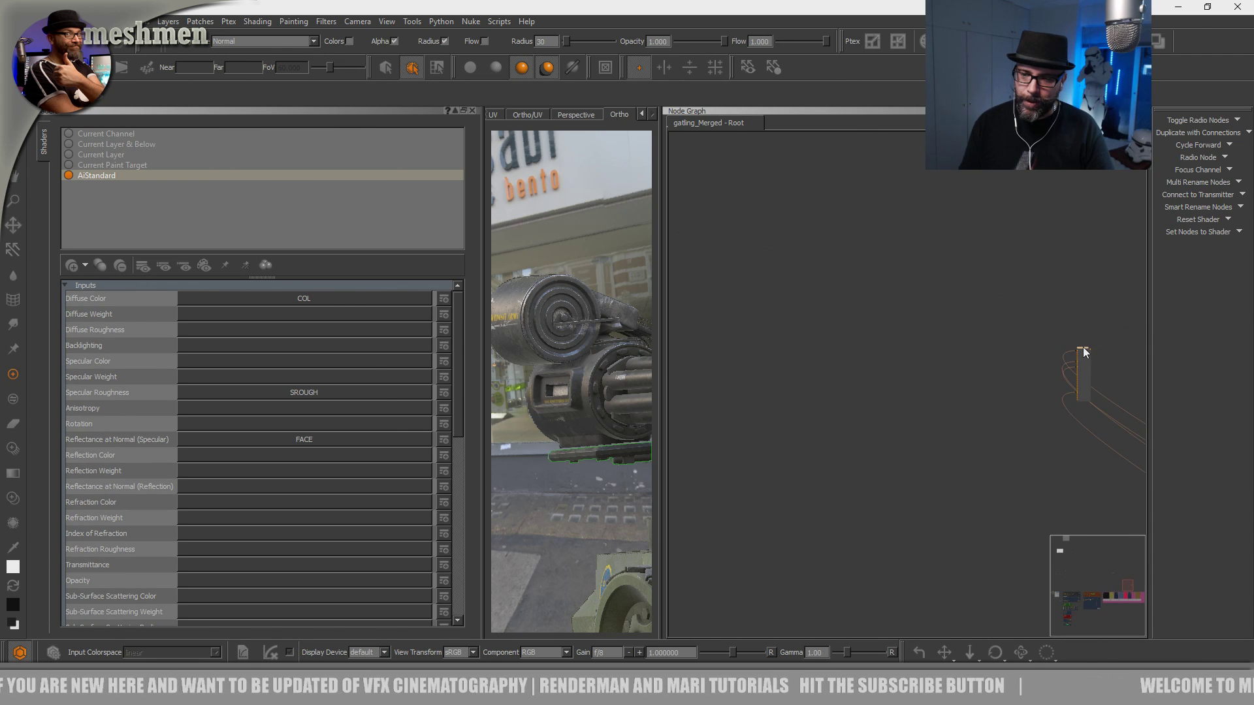
{"action": "middle_click_drag", "start_coordinate": [1083, 356], "coordinate": [912, 368]}
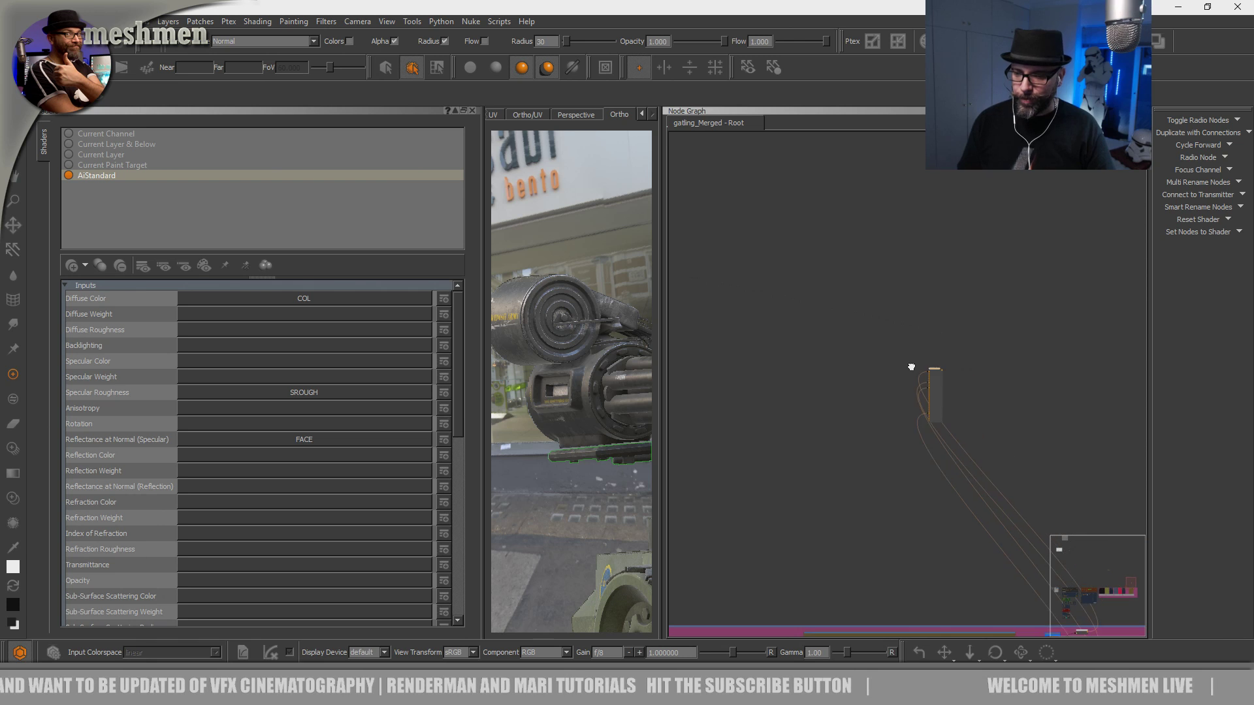
{"action": "middle_click_drag", "start_coordinate": [1042, 434], "coordinate": [764, 261]}
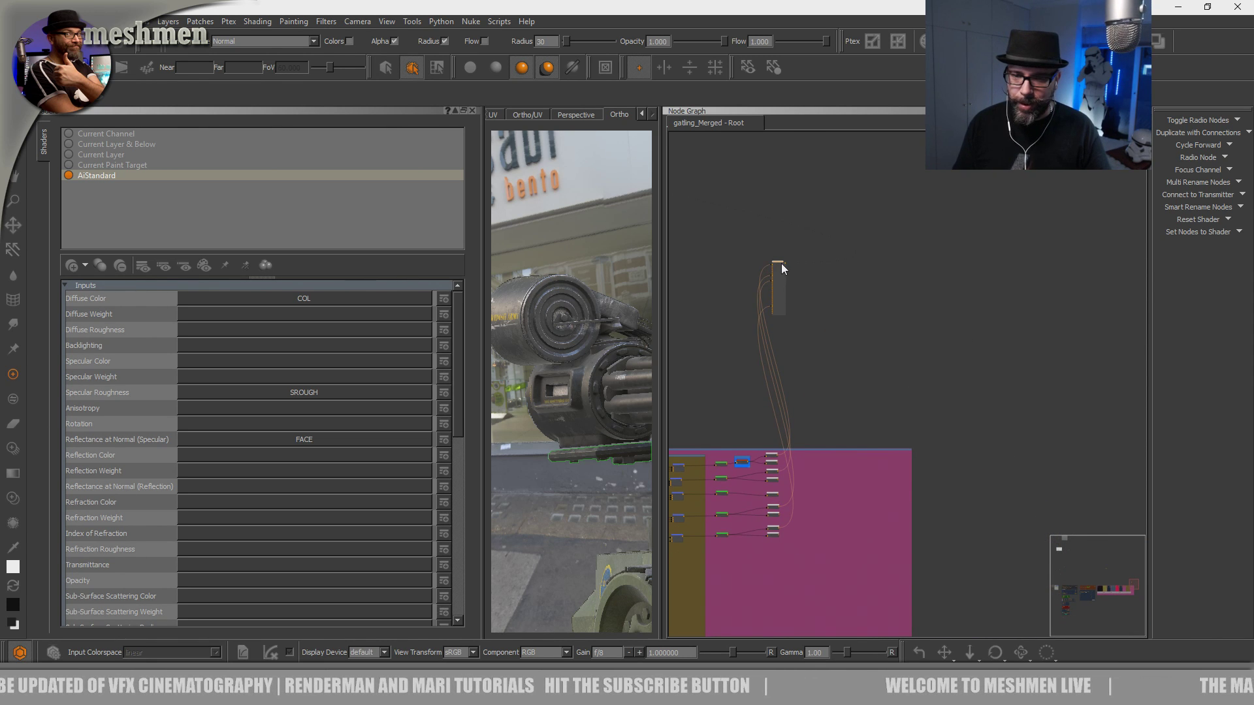
Place the AiStandard shader node inside the magenta backdrop beside the output nodes and deselect it.
{"action": "left_click_drag", "start_coordinate": [778, 260], "coordinate": [871, 463]}
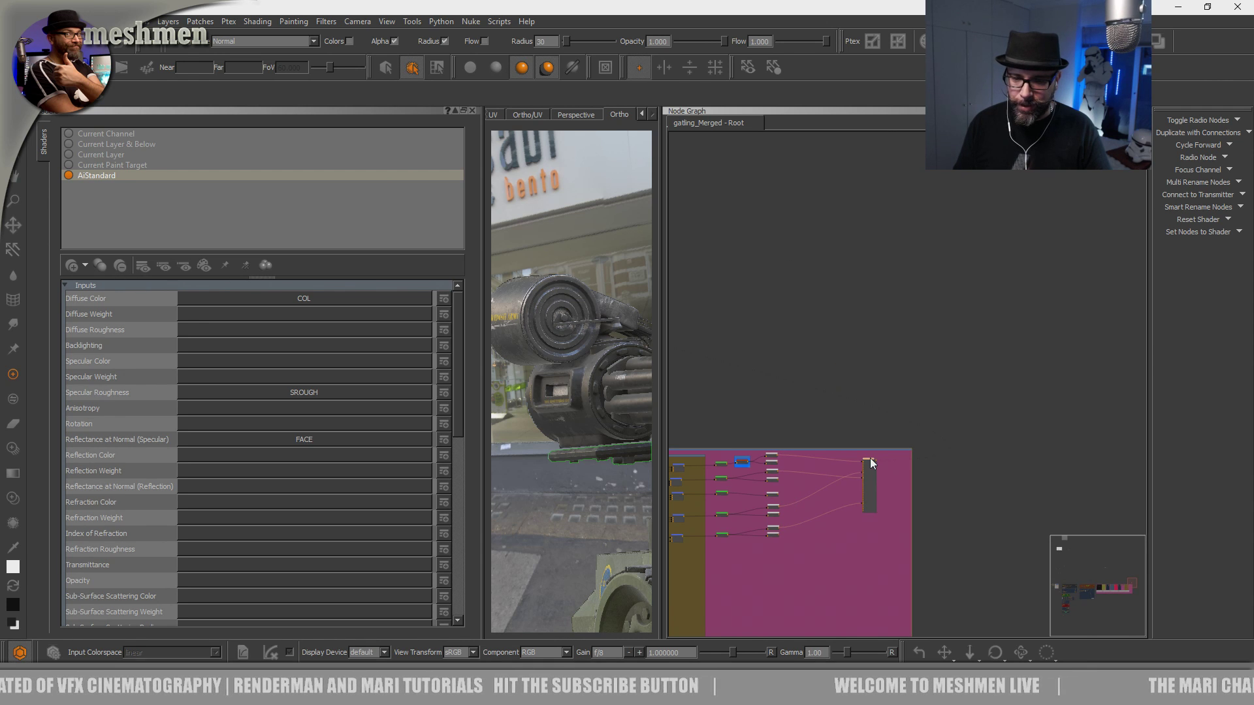
{"action": "scroll", "coordinate": [856, 428], "scroll_direction": "up", "scroll_amount": 3}
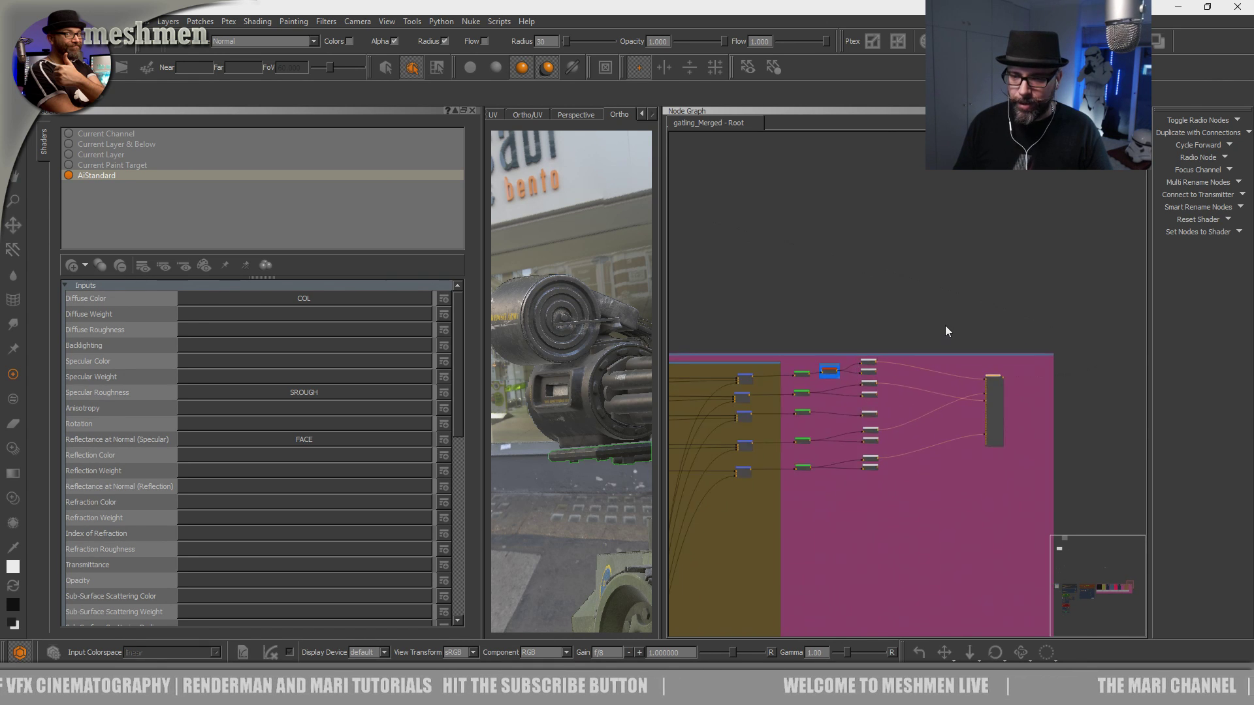
{"action": "left_click", "coordinate": [975, 342]}
{"action": "left_click_drag", "start_coordinate": [1022, 405], "coordinate": [1024, 403]}
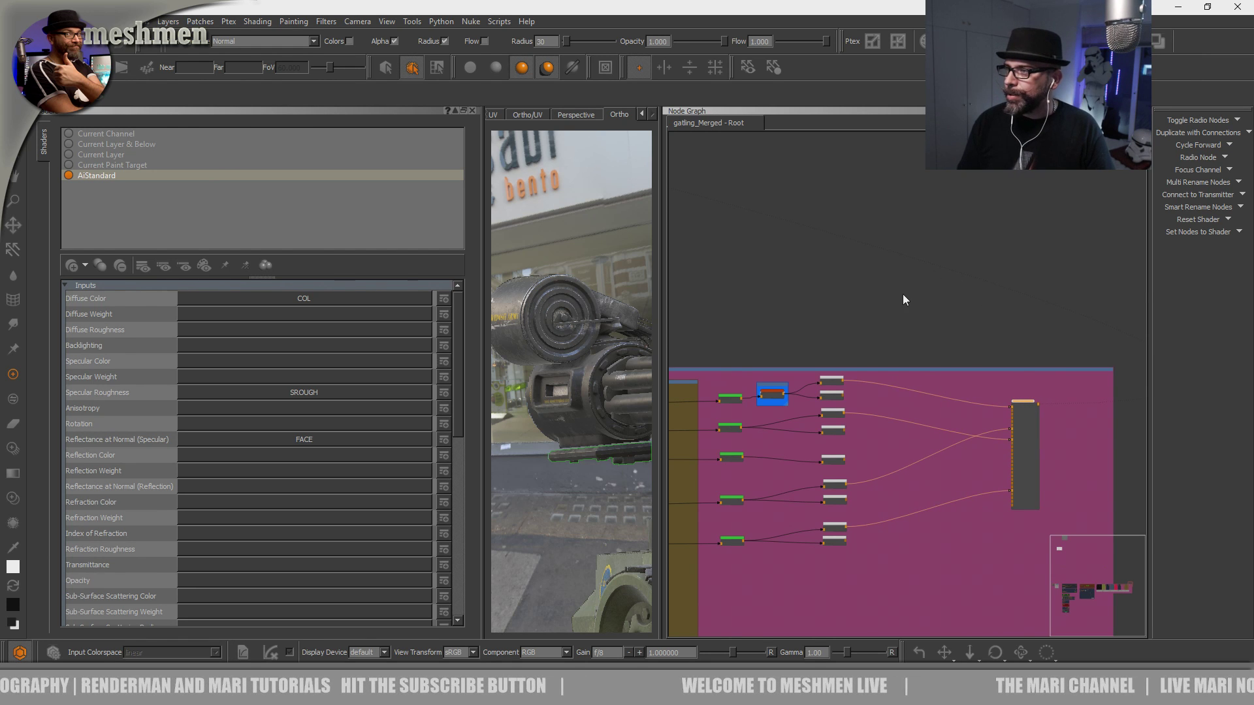
{"action": "left_click", "coordinate": [825, 260]}
Narrow the Shaders palette, enlarge the 3D view and orbit to a side view of the gatling gun on its vehicle.
{"action": "scroll", "coordinate": [864, 309], "scroll_direction": "down", "scroll_amount": 5}
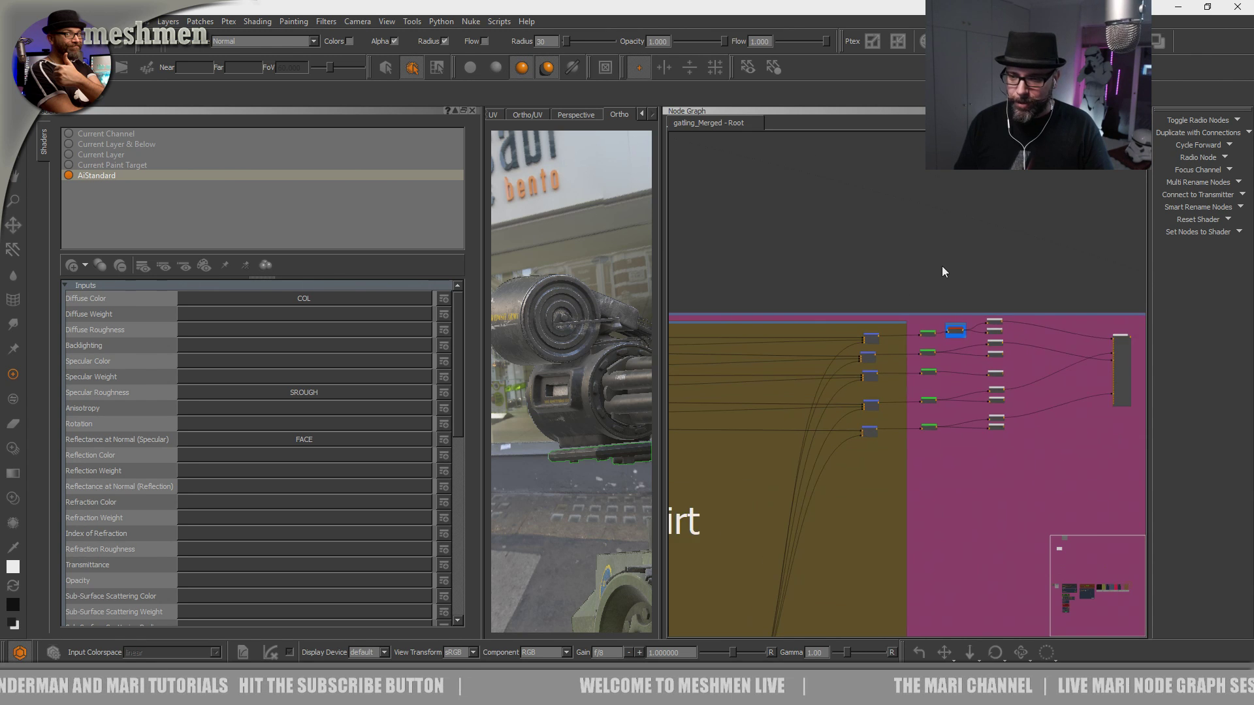
{"action": "middle_click_drag", "start_coordinate": [905, 233], "coordinate": [954, 254]}
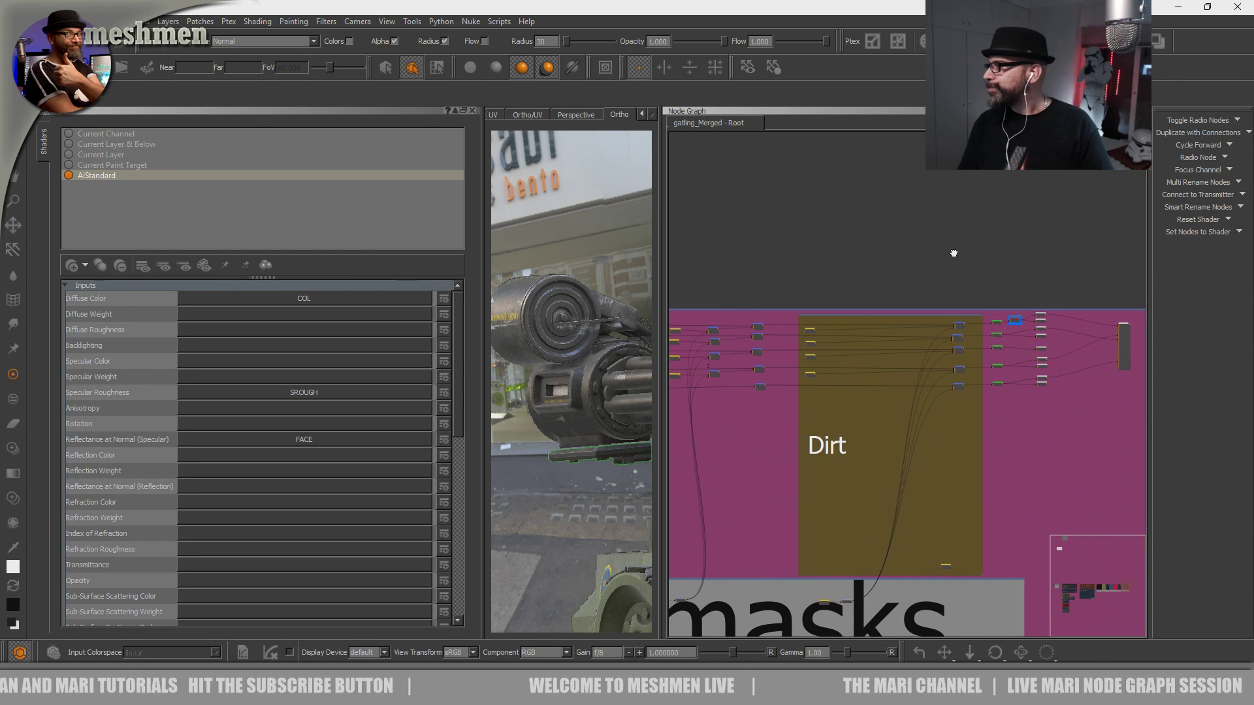
{"action": "left_click_drag", "start_coordinate": [482, 371], "coordinate": [302, 371]}
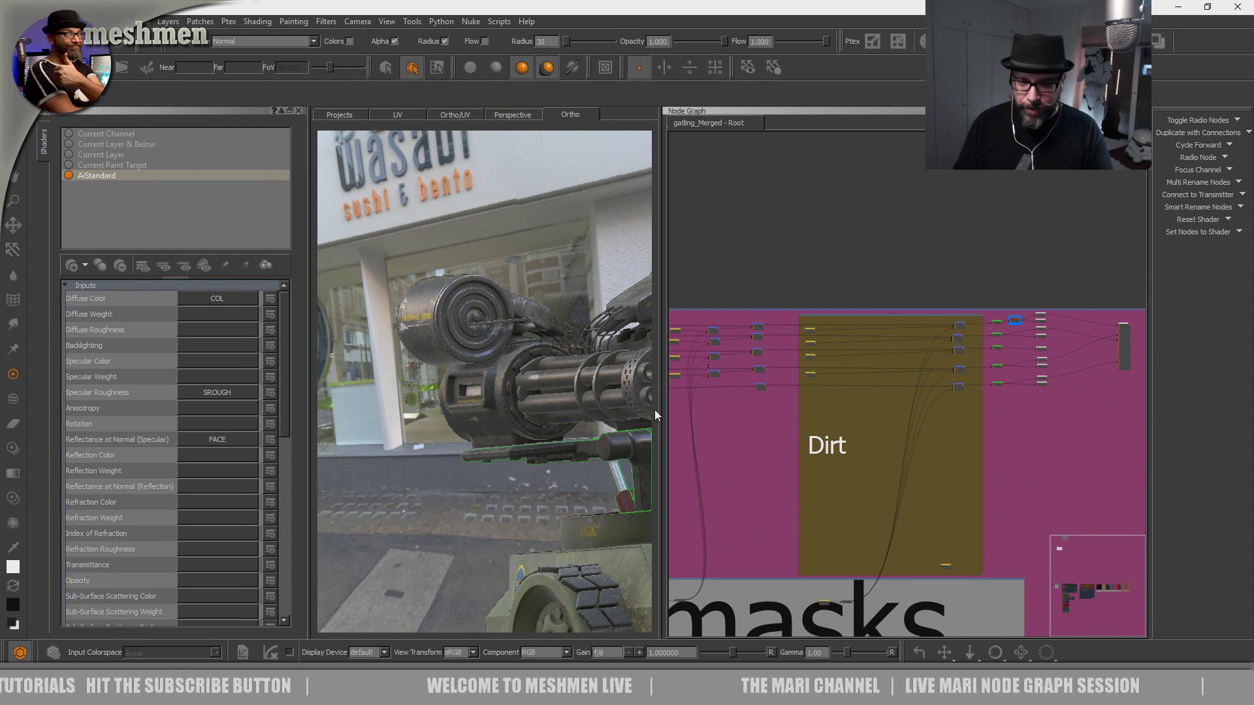
{"action": "left_click_drag", "start_coordinate": [657, 409], "coordinate": [668, 410]}
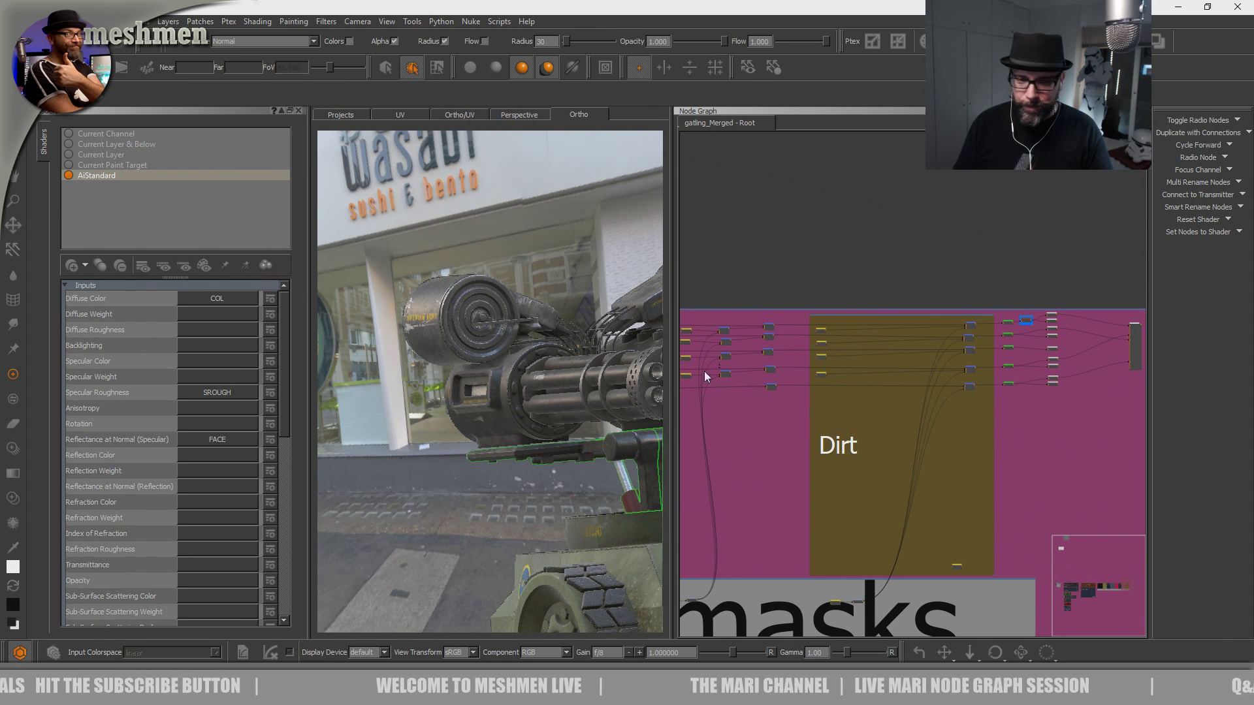
{"action": "left_click_drag", "start_coordinate": [588, 398], "coordinate": [556, 431], "text": "alt"}
{"action": "middle_click_drag", "start_coordinate": [555, 431], "coordinate": [467, 399], "text": "alt"}
{"action": "right_click_drag", "start_coordinate": [467, 398], "coordinate": [512, 448], "text": "alt"}
{"action": "left_click_drag", "start_coordinate": [512, 448], "coordinate": [372, 492], "text": "alt"}
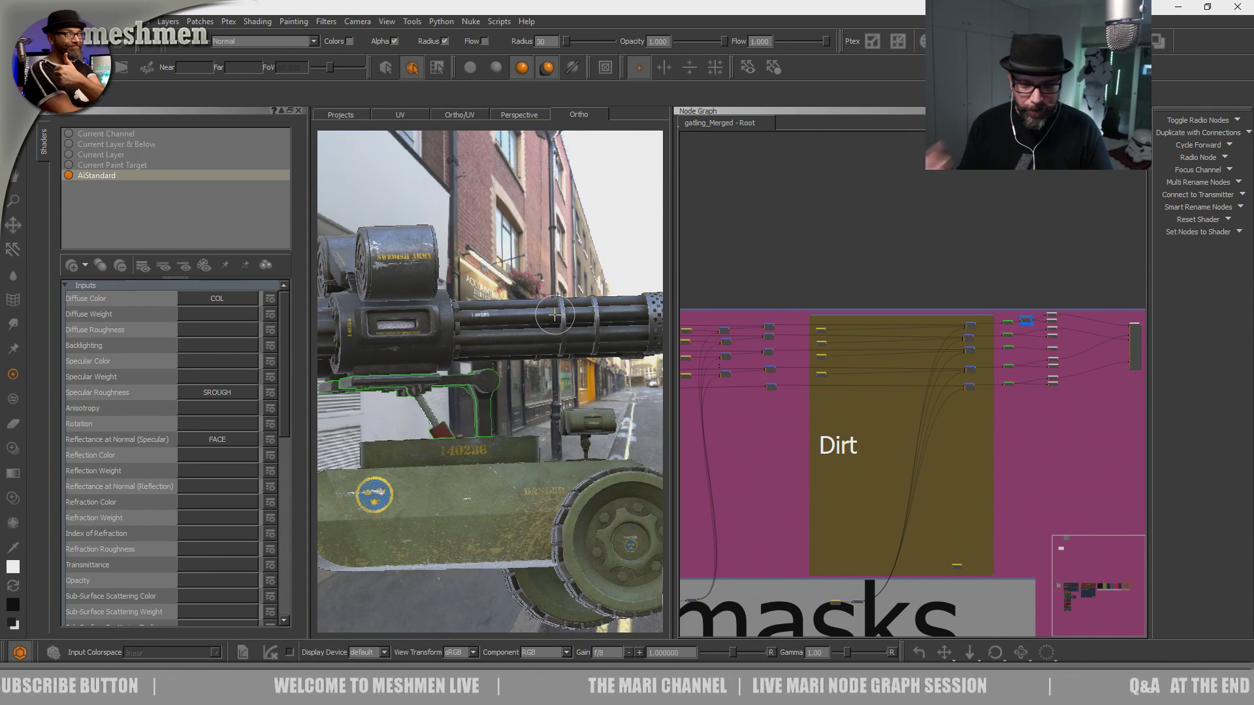
Find the painted metal backdrop and select its lowest merge node for viewing on the model.
{"action": "scroll", "coordinate": [881, 427], "scroll_direction": "down", "scroll_amount": 5}
{"action": "middle_click_drag", "start_coordinate": [820, 457], "coordinate": [1053, 435]}
{"action": "scroll", "coordinate": [887, 447], "scroll_direction": "up", "scroll_amount": 3}
{"action": "middle_click_drag", "start_coordinate": [844, 428], "coordinate": [1004, 460]}
{"action": "scroll", "coordinate": [939, 414], "scroll_direction": "up", "scroll_amount": 6}
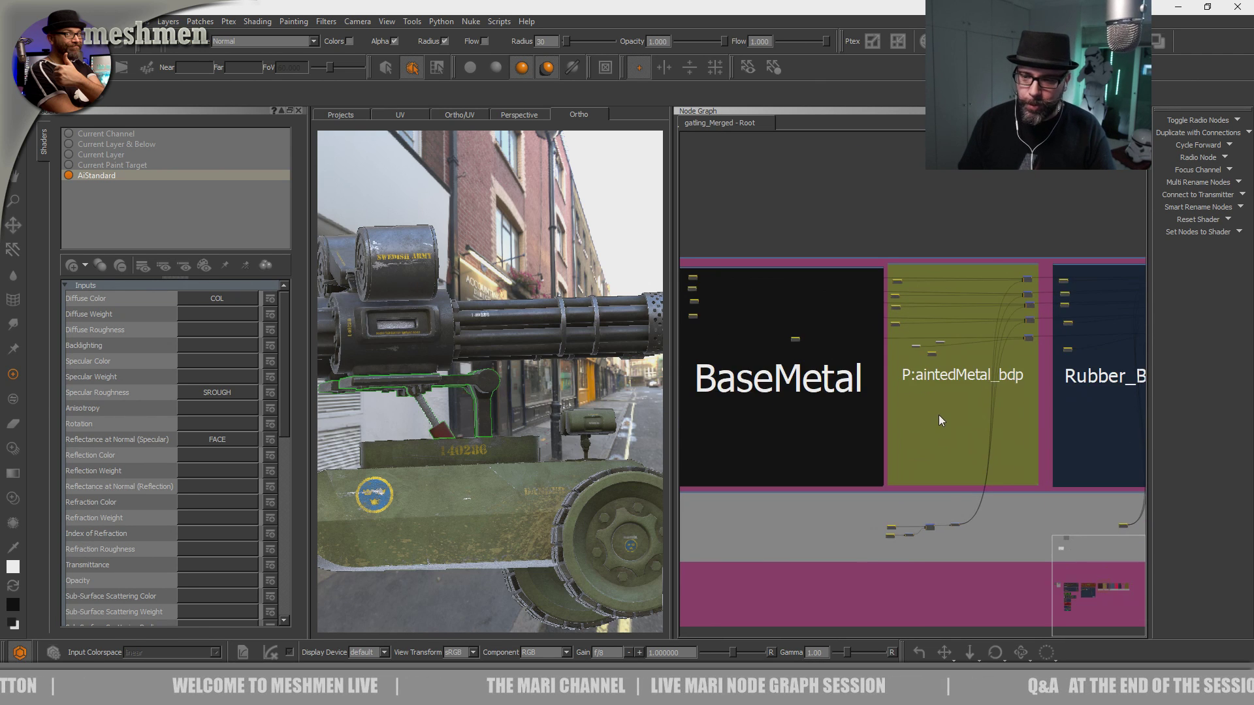
{"action": "scroll", "coordinate": [882, 421], "scroll_direction": "up", "scroll_amount": 2}
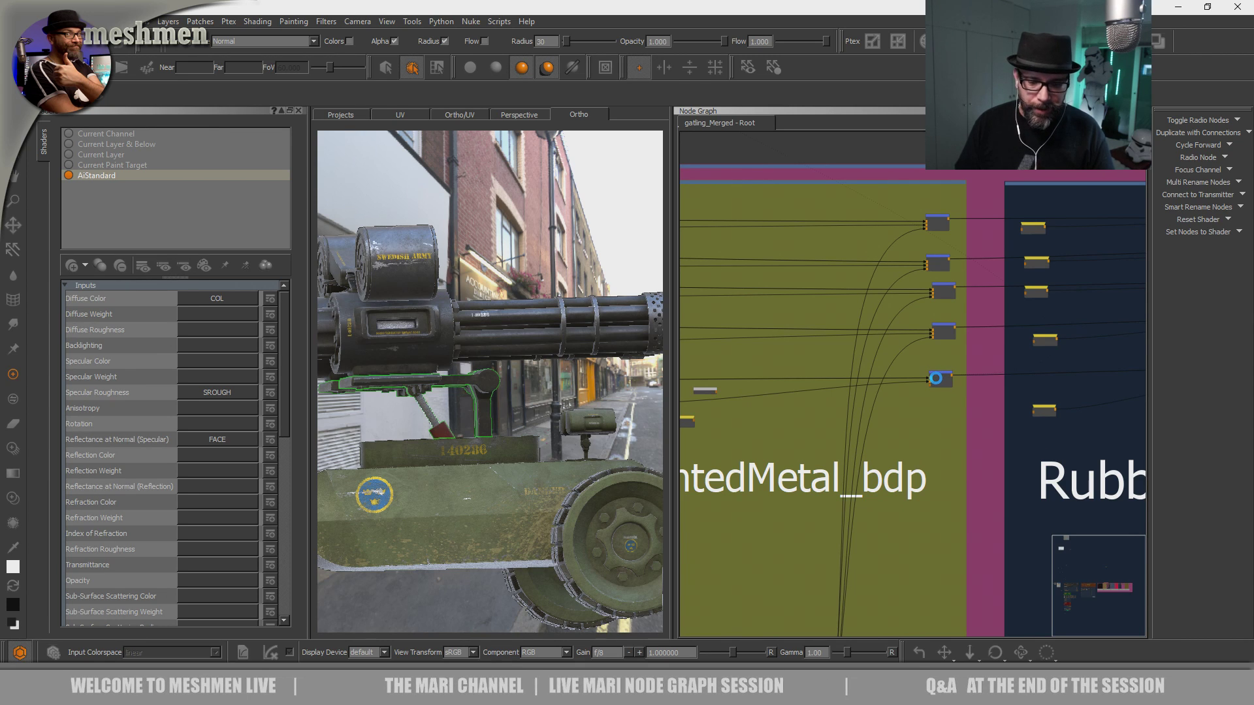
{"action": "left_click", "coordinate": [940, 381]}
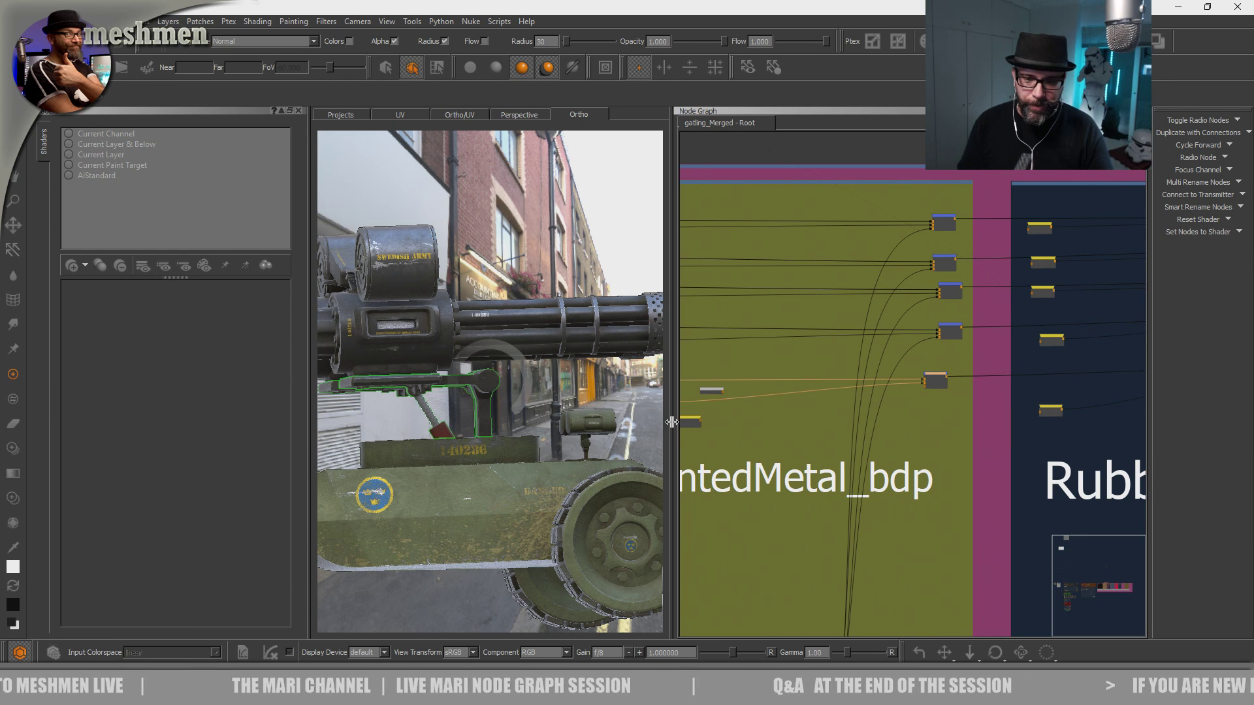
Widen the 3D view and inspect the merge node's grey map close up on the model surface.
{"action": "left_click_drag", "start_coordinate": [681, 427], "coordinate": [717, 427]}
{"action": "scroll", "coordinate": [622, 462], "scroll_direction": "up", "scroll_amount": 5}
{"action": "middle_click_drag", "start_coordinate": [631, 463], "coordinate": [535, 459]}
{"action": "scroll", "coordinate": [535, 459], "scroll_direction": "up", "scroll_amount": 4}
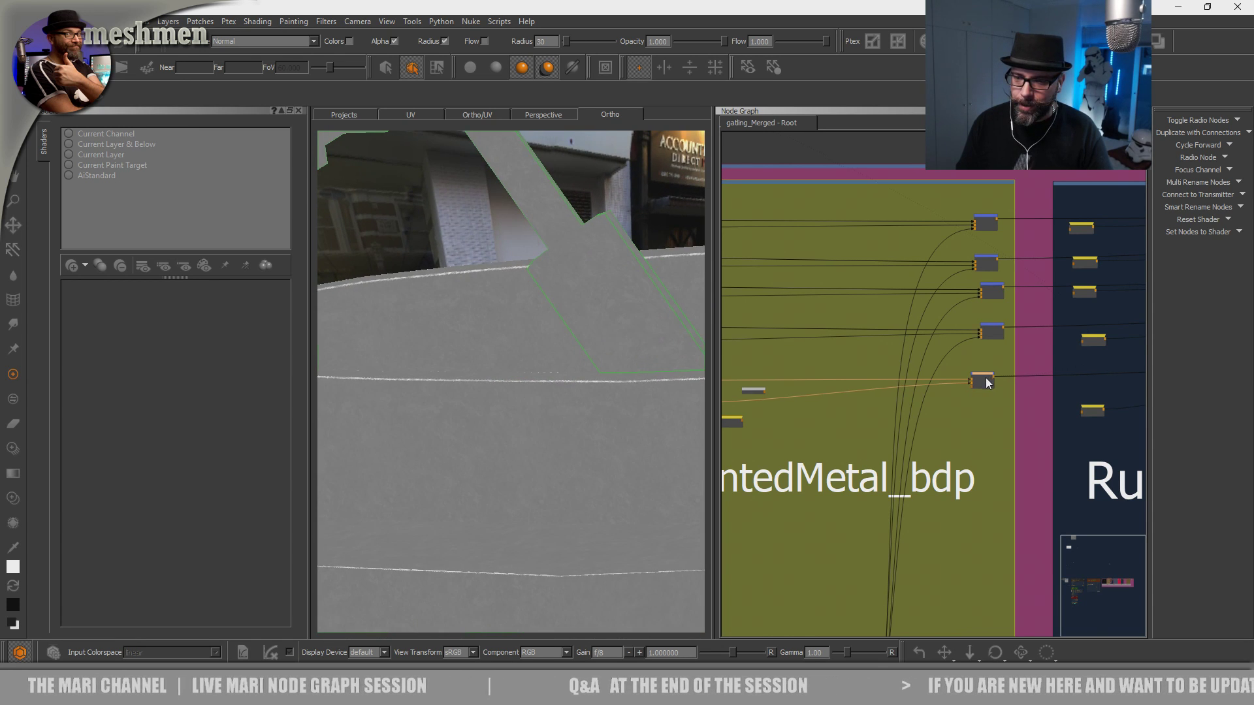
Trace the merge node's input in the painted metal backdrop back to the Paint 13 node and select it.
{"action": "scroll", "coordinate": [899, 409], "scroll_direction": "up", "scroll_amount": 3}
{"action": "scroll", "coordinate": [920, 429], "scroll_direction": "up", "scroll_amount": 5}
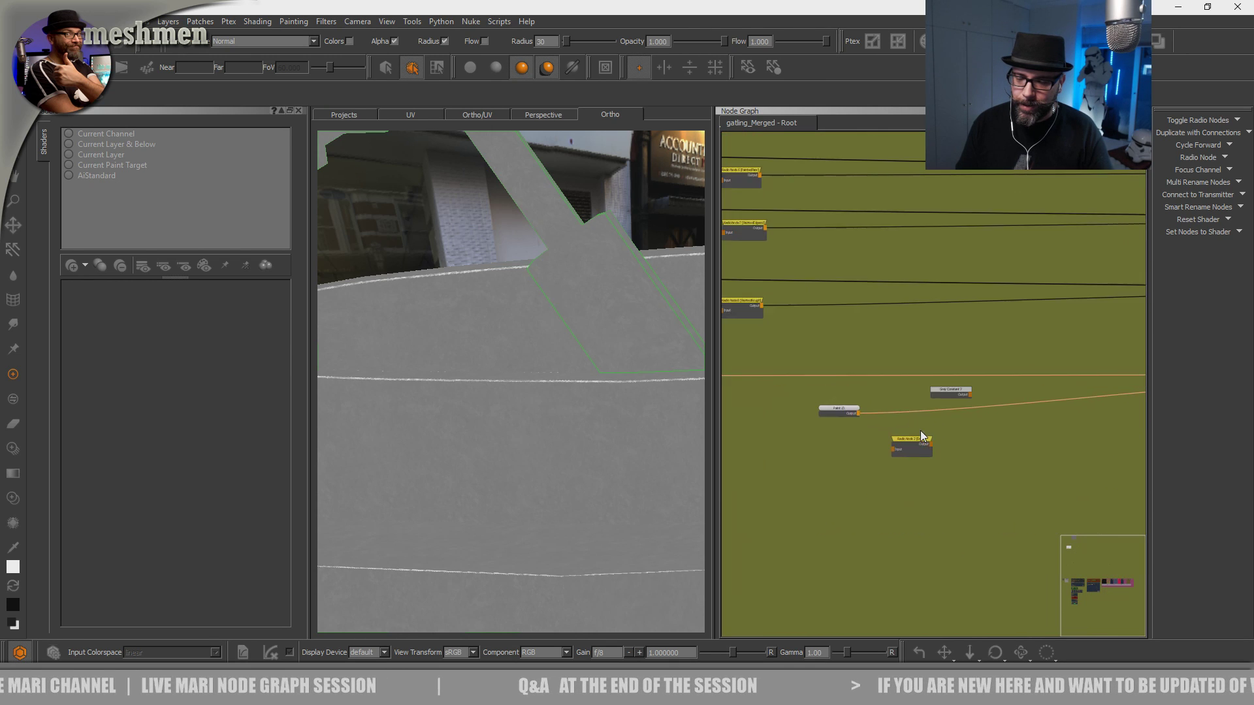
{"action": "left_click", "coordinate": [790, 423]}
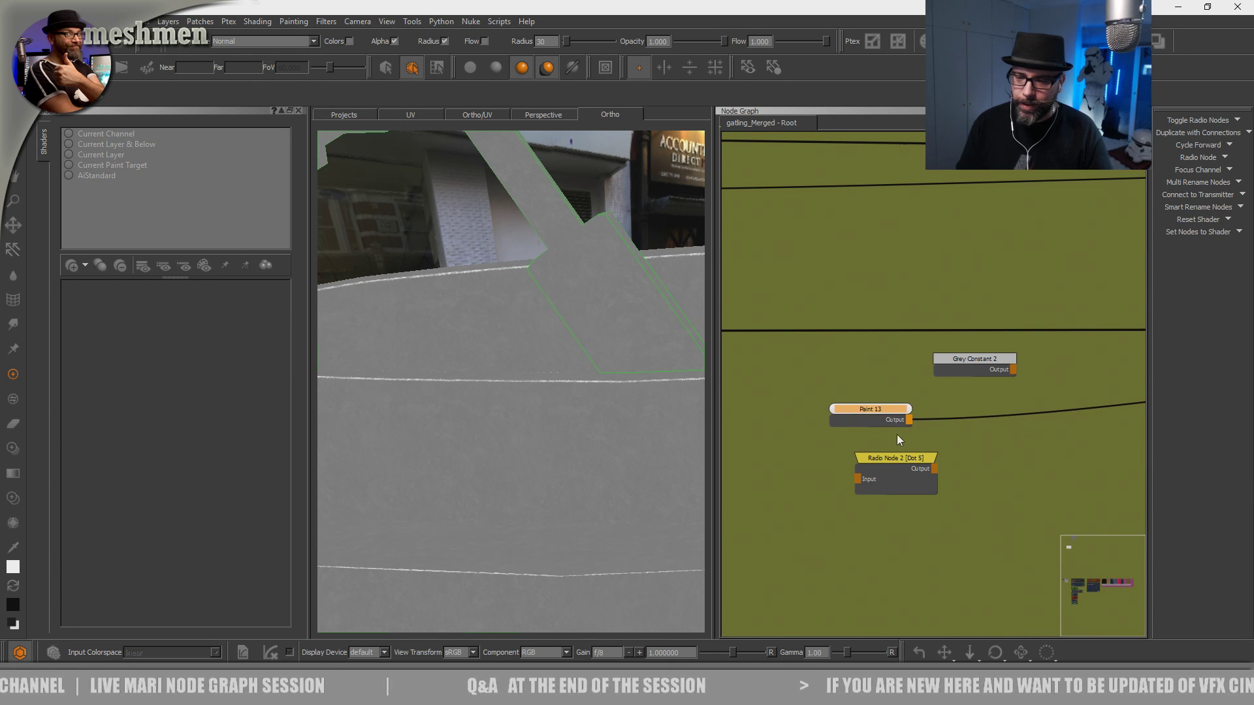
Follow the merge node's other input to the radio node in the BaseMetal backdrop, and return to the Dirtmask area.
{"action": "scroll", "coordinate": [894, 431], "scroll_direction": "down", "scroll_amount": 6}
{"action": "middle_click_drag", "start_coordinate": [921, 420], "coordinate": [1103, 427]}
{"action": "left_click", "coordinate": [1056, 390]}
{"action": "middle_click_drag", "start_coordinate": [836, 466], "coordinate": [903, 466]}
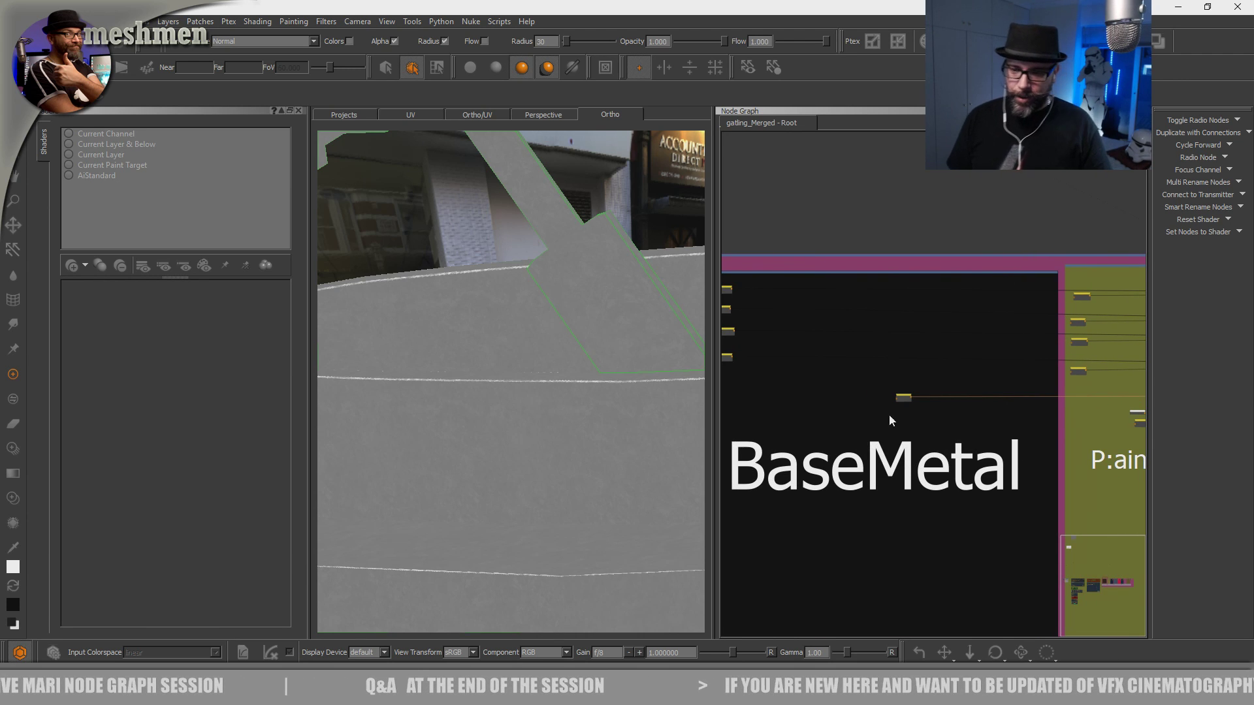
{"action": "scroll", "coordinate": [892, 422], "scroll_direction": "up", "scroll_amount": 5}
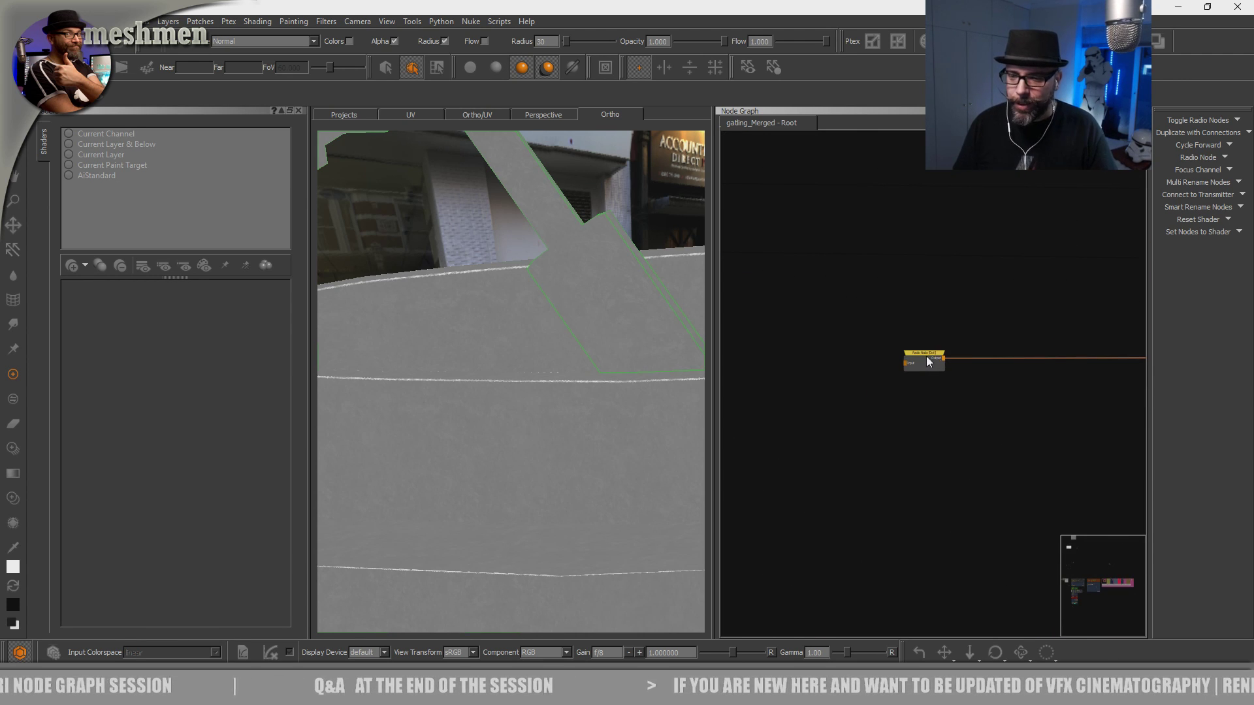
{"action": "scroll", "coordinate": [882, 370], "scroll_direction": "down", "scroll_amount": 5}
{"action": "mouse_move", "coordinate": [816, 457]}
{"action": "middle_mouse_down"}
{"action": "mouse_move", "coordinate": [957, 450]}
{"action": "mouse_move", "coordinate": [957, 479]}
{"action": "mouse_move", "coordinate": [826, 476]}
{"action": "mouse_move", "coordinate": [905, 476]}
{"action": "middle_mouse_up"}
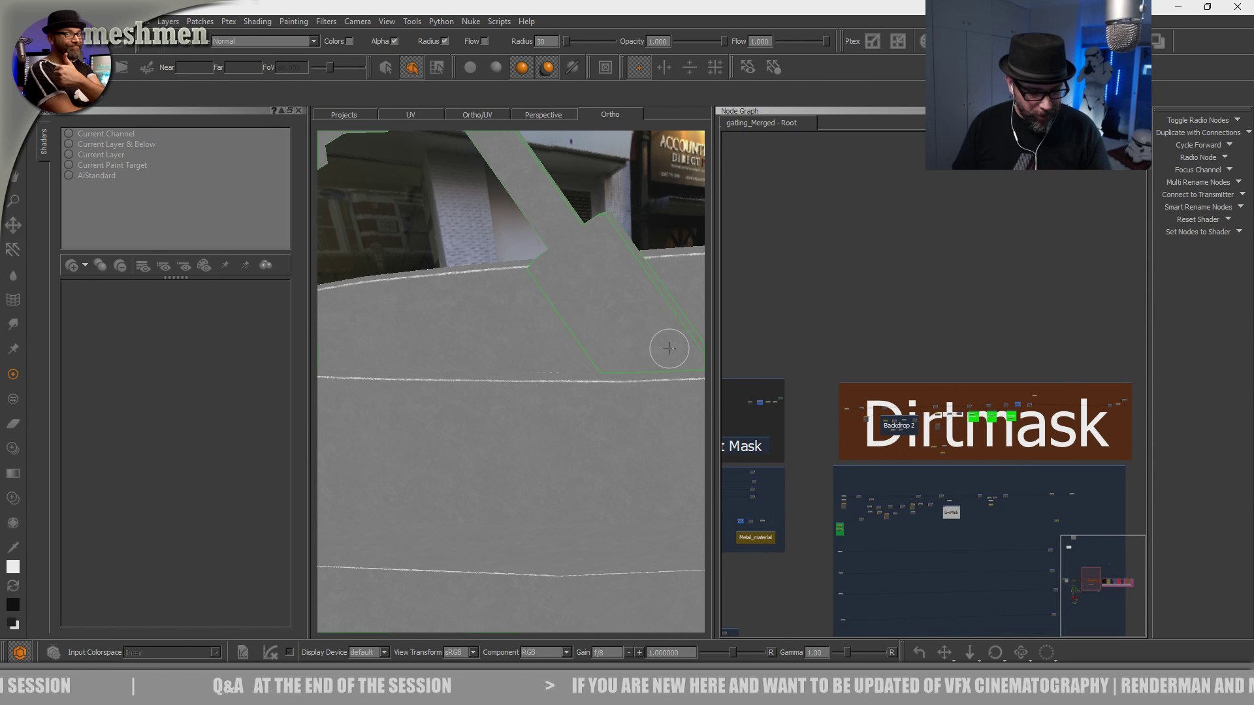
Find the yellow radio nodes in the black backdrop and jump from the MetRough radio node to its input node.
{"action": "middle_click_drag", "start_coordinate": [974, 347], "coordinate": [722, 385]}
{"action": "middle_click_drag", "start_coordinate": [1061, 372], "coordinate": [839, 408]}
{"action": "scroll", "coordinate": [861, 346], "scroll_direction": "up", "scroll_amount": 3}
{"action": "scroll", "coordinate": [861, 344], "scroll_direction": "down", "scroll_amount": 3}
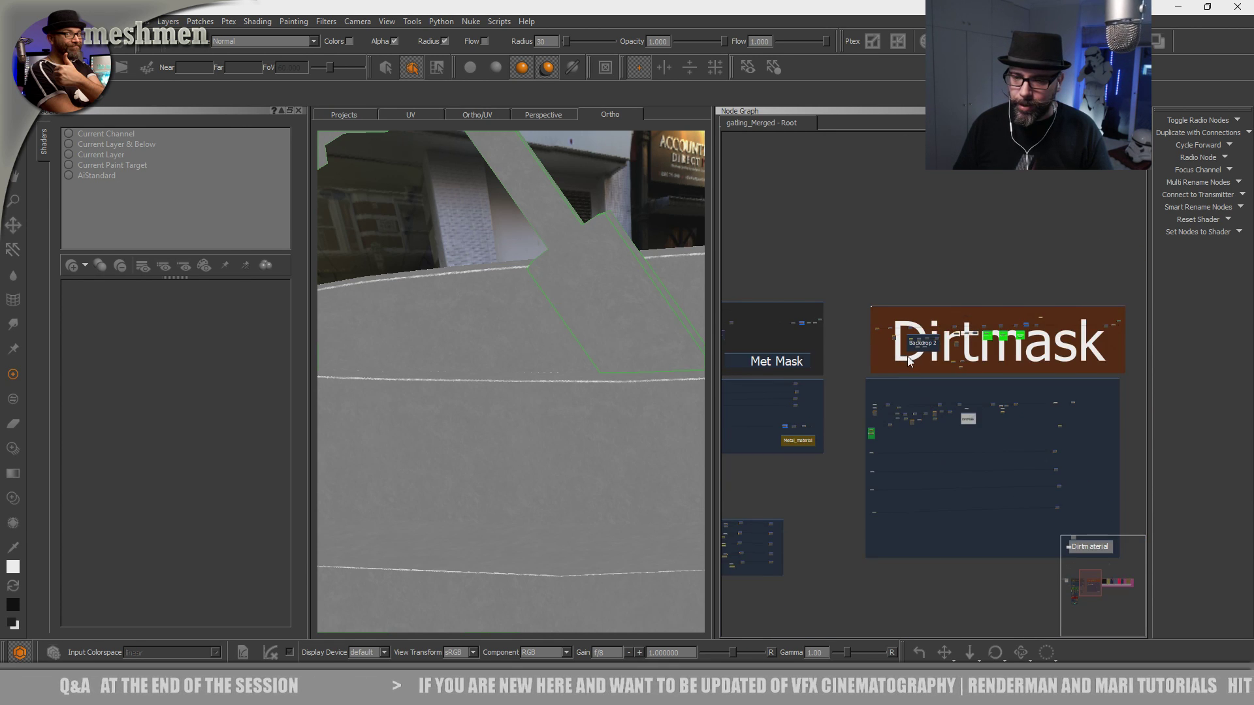
{"action": "middle_click_drag", "start_coordinate": [724, 399], "coordinate": [926, 414]}
{"action": "scroll", "coordinate": [888, 389], "scroll_direction": "up", "scroll_amount": 3}
{"action": "scroll", "coordinate": [884, 385], "scroll_direction": "up", "scroll_amount": 5}
{"action": "scroll", "coordinate": [875, 418], "scroll_direction": "up", "scroll_amount": 5}
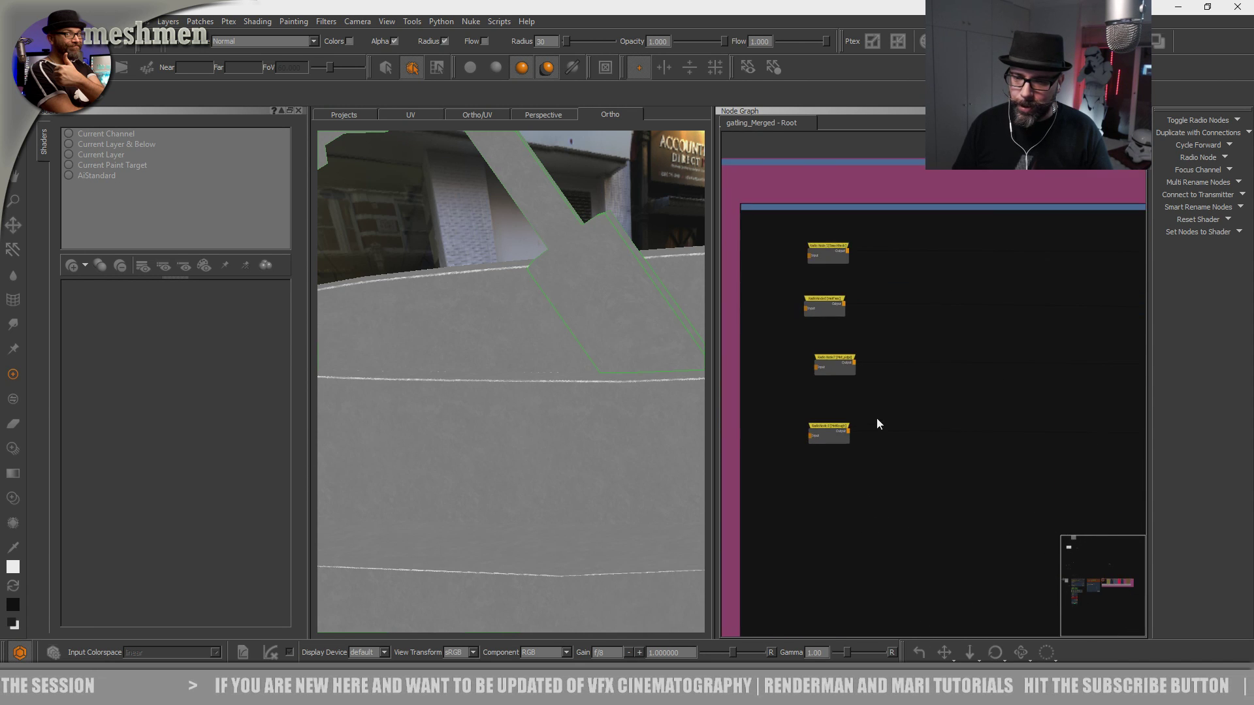
{"action": "left_click_drag", "start_coordinate": [806, 430], "coordinate": [808, 431]}
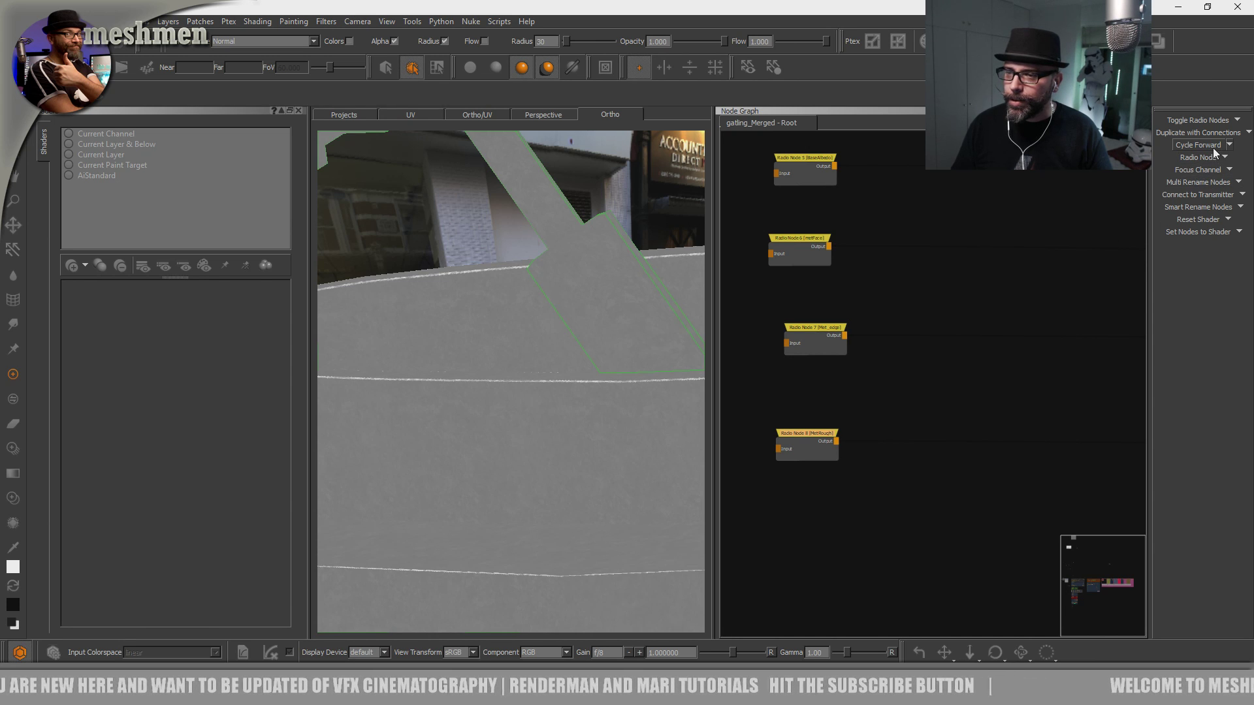
{"action": "right_click", "coordinate": [804, 434]}
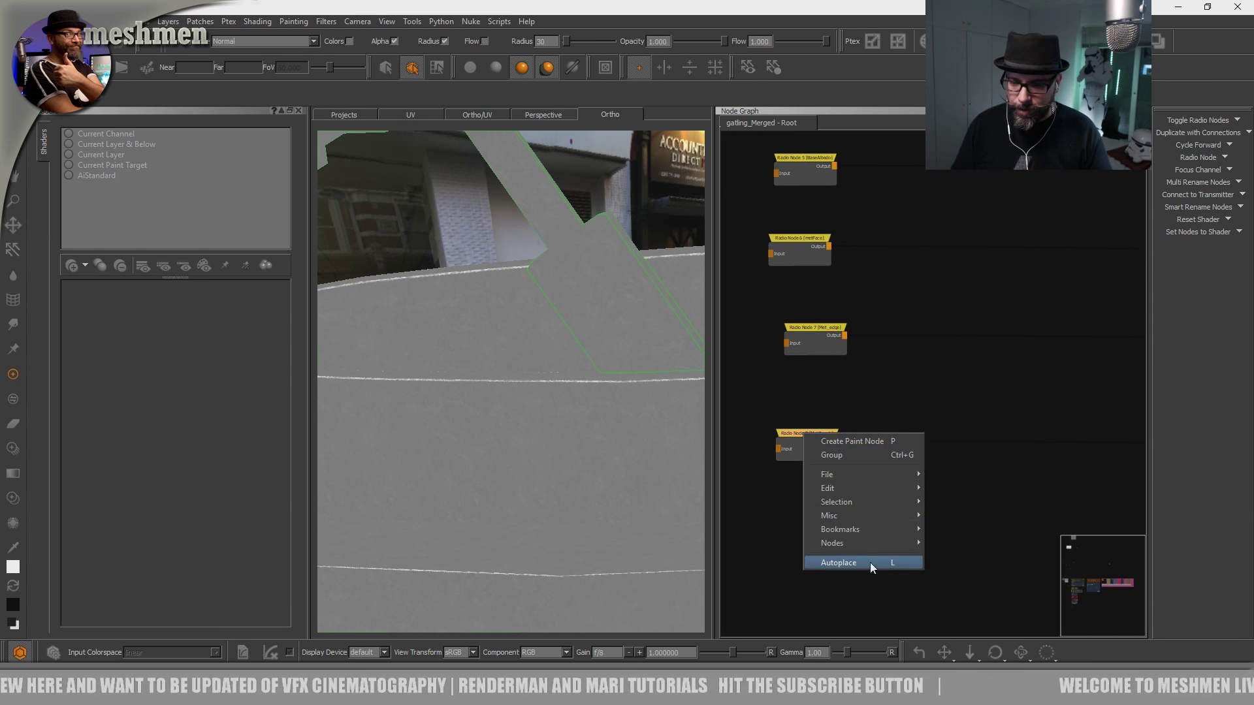
{"action": "mouse_move", "coordinate": [837, 514]}
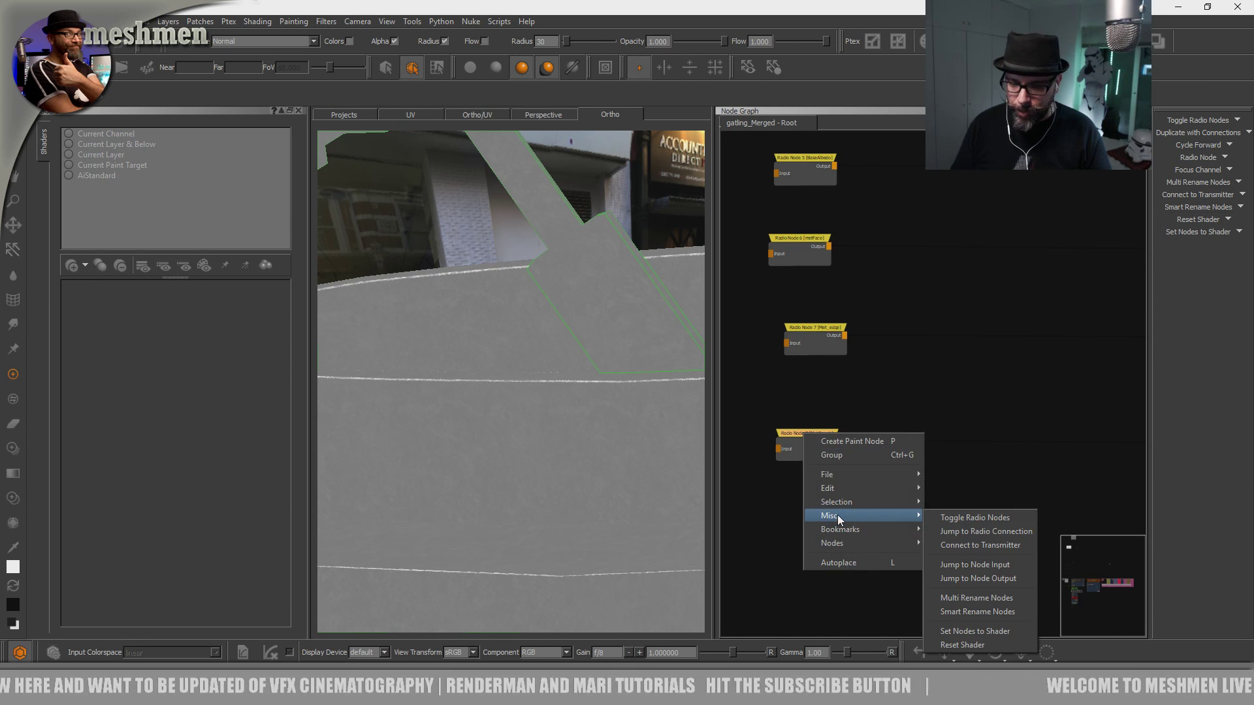
{"action": "left_click", "coordinate": [991, 564]}
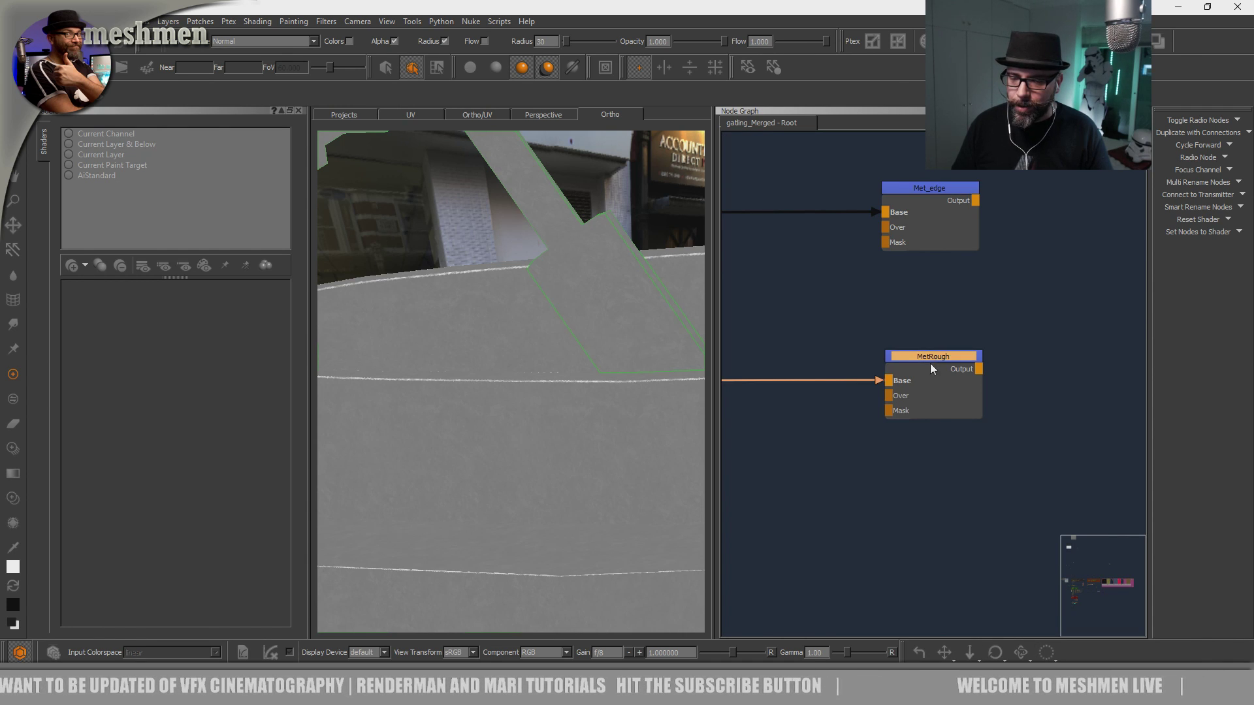
Trace the MetRough node's Base connection back to the white source nodes at the start of the metal backdrop, near BakesRadio.
{"action": "scroll", "coordinate": [921, 368], "scroll_direction": "down", "scroll_amount": 10}
{"action": "middle_click_drag", "start_coordinate": [931, 371], "coordinate": [1160, 357]}
{"action": "scroll", "coordinate": [1001, 359], "scroll_direction": "down", "scroll_amount": 6}
{"action": "scroll", "coordinate": [1000, 358], "scroll_direction": "down", "scroll_amount": 1}
{"action": "mouse_move", "coordinate": [1000, 357]}
{"action": "middle_mouse_down"}
{"action": "mouse_move", "coordinate": [1141, 368]}
{"action": "mouse_move", "coordinate": [1107, 376]}
{"action": "middle_mouse_up"}
{"action": "middle_click_drag", "start_coordinate": [962, 371], "coordinate": [1032, 394]}
{"action": "scroll", "coordinate": [932, 386], "scroll_direction": "up", "scroll_amount": 6}
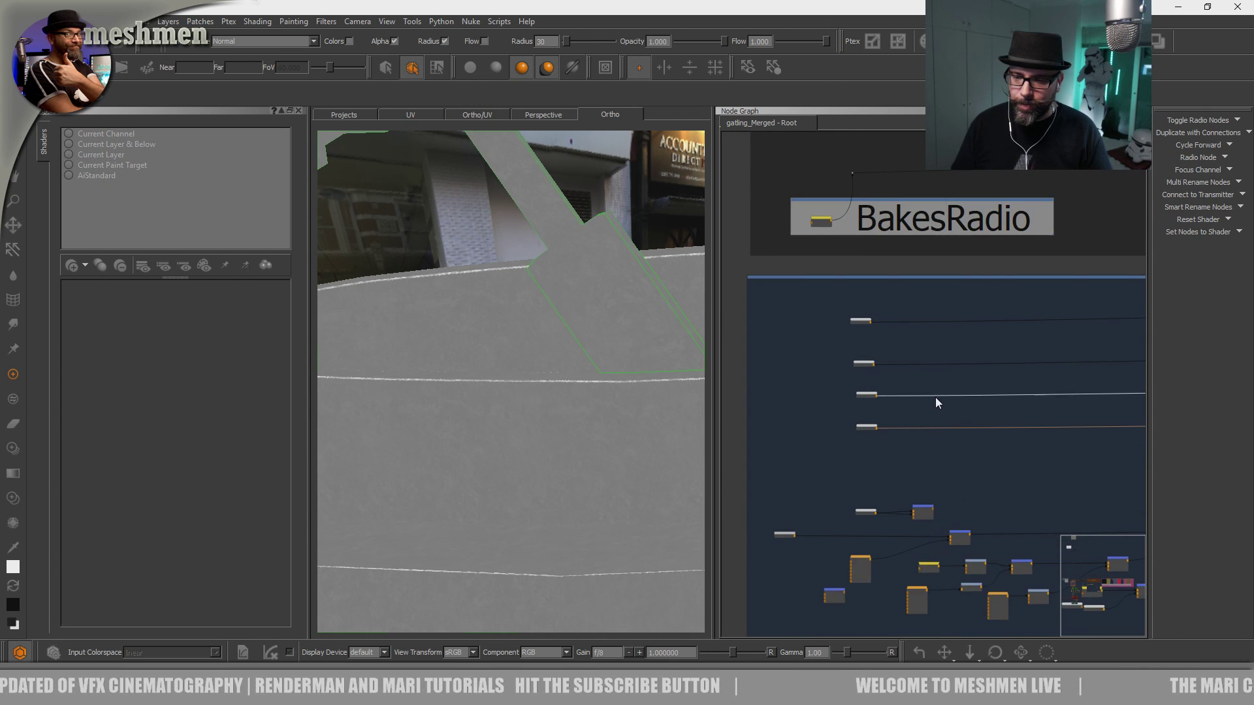
{"action": "middle_click_drag", "start_coordinate": [935, 403], "coordinate": [875, 490]}
{"action": "scroll", "coordinate": [868, 389], "scroll_direction": "up", "scroll_amount": 5}
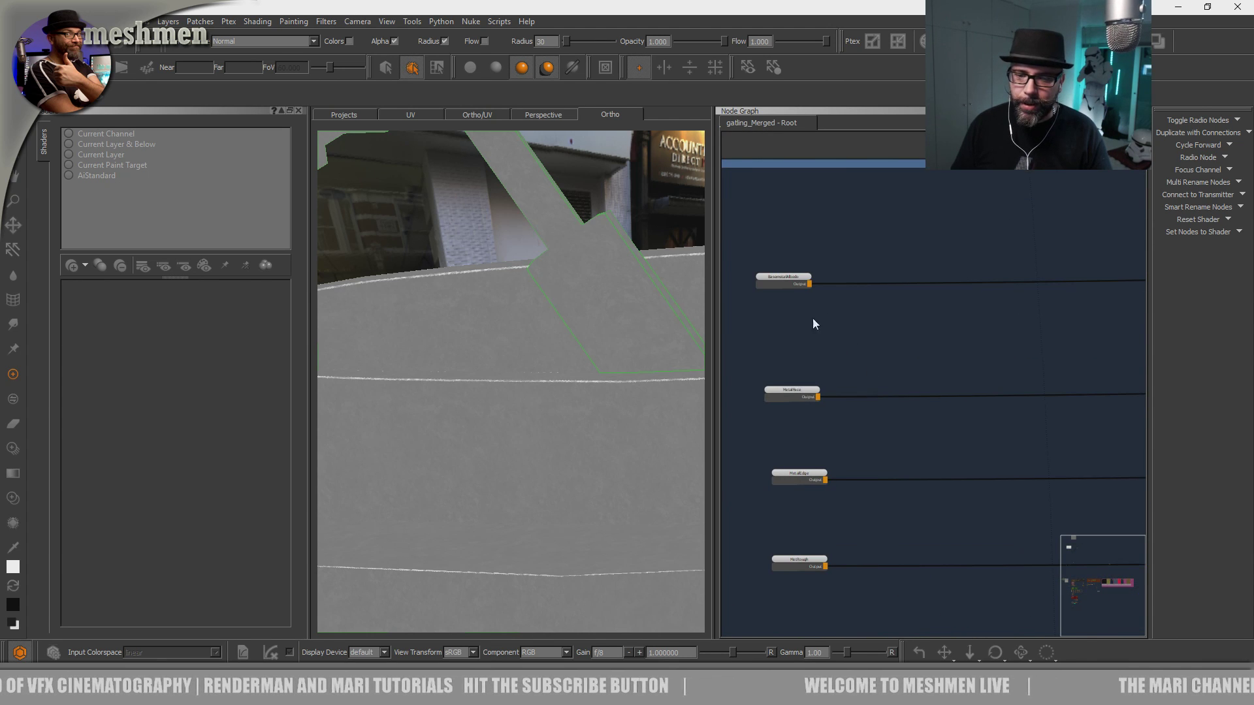
{"action": "scroll", "coordinate": [849, 290], "scroll_direction": "down", "scroll_amount": 3}
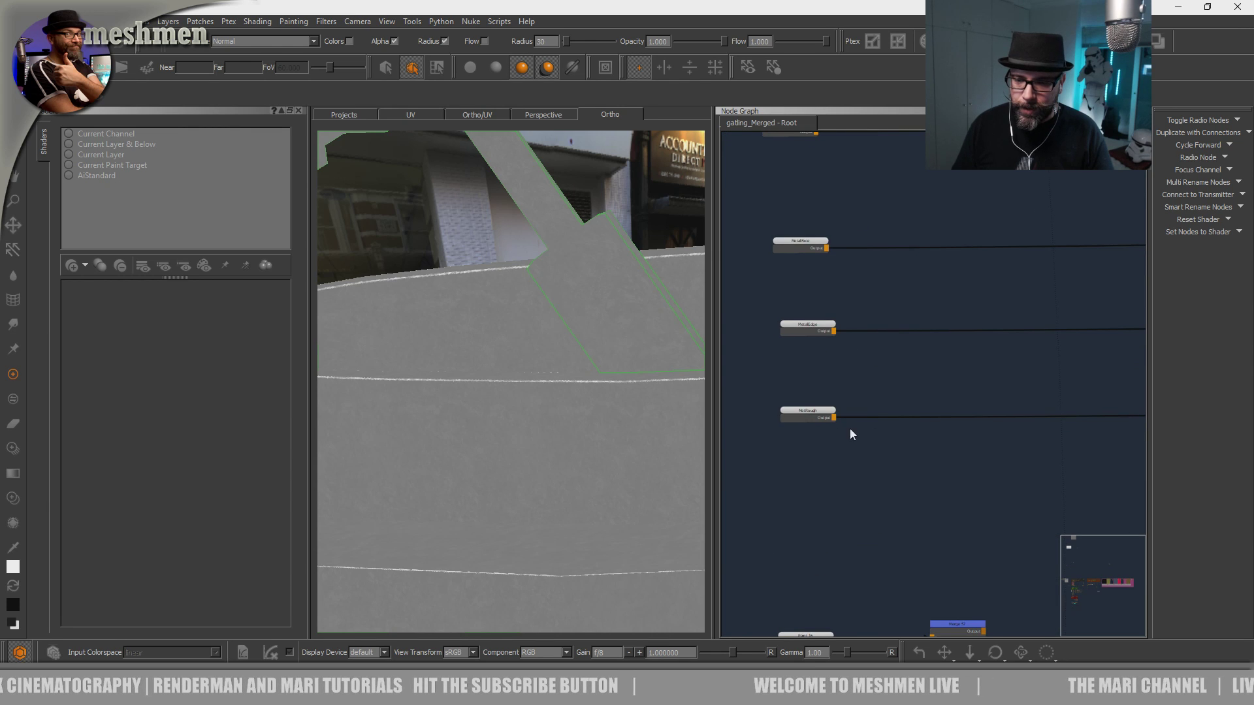
Follow the source nodes' connections forward to the blue merge nodes at the other end of the metal backdrop.
{"action": "scroll", "coordinate": [821, 429], "scroll_direction": "down", "scroll_amount": 4}
{"action": "middle_click_drag", "start_coordinate": [1088, 425], "coordinate": [830, 397]}
{"action": "middle_click_drag", "start_coordinate": [1074, 431], "coordinate": [862, 444]}
{"action": "middle_click_drag", "start_coordinate": [985, 453], "coordinate": [811, 458]}
{"action": "scroll", "coordinate": [775, 456], "scroll_direction": "up", "scroll_amount": 5}
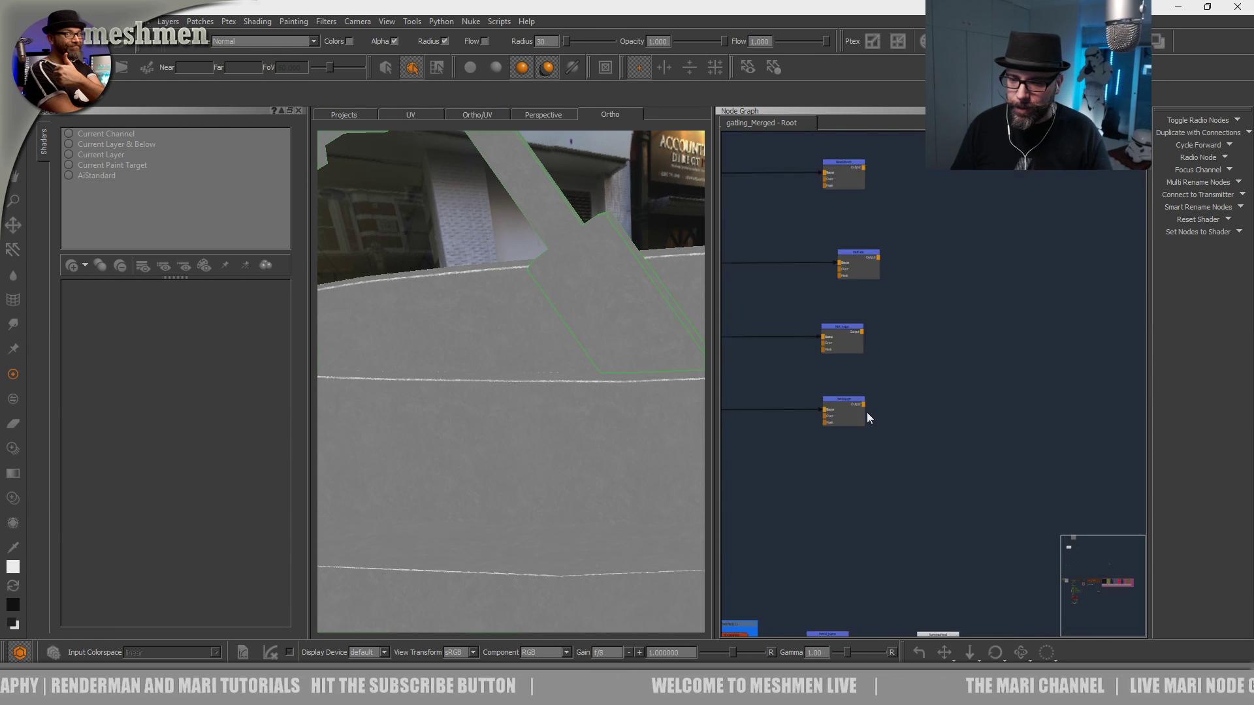
Examine the Metal_bump node and its connection to the bumppainted node above the Metal_material backdrop.
{"action": "scroll", "coordinate": [940, 320], "scroll_direction": "down", "scroll_amount": 4}
{"action": "middle_click_drag", "start_coordinate": [951, 316], "coordinate": [1002, 227]}
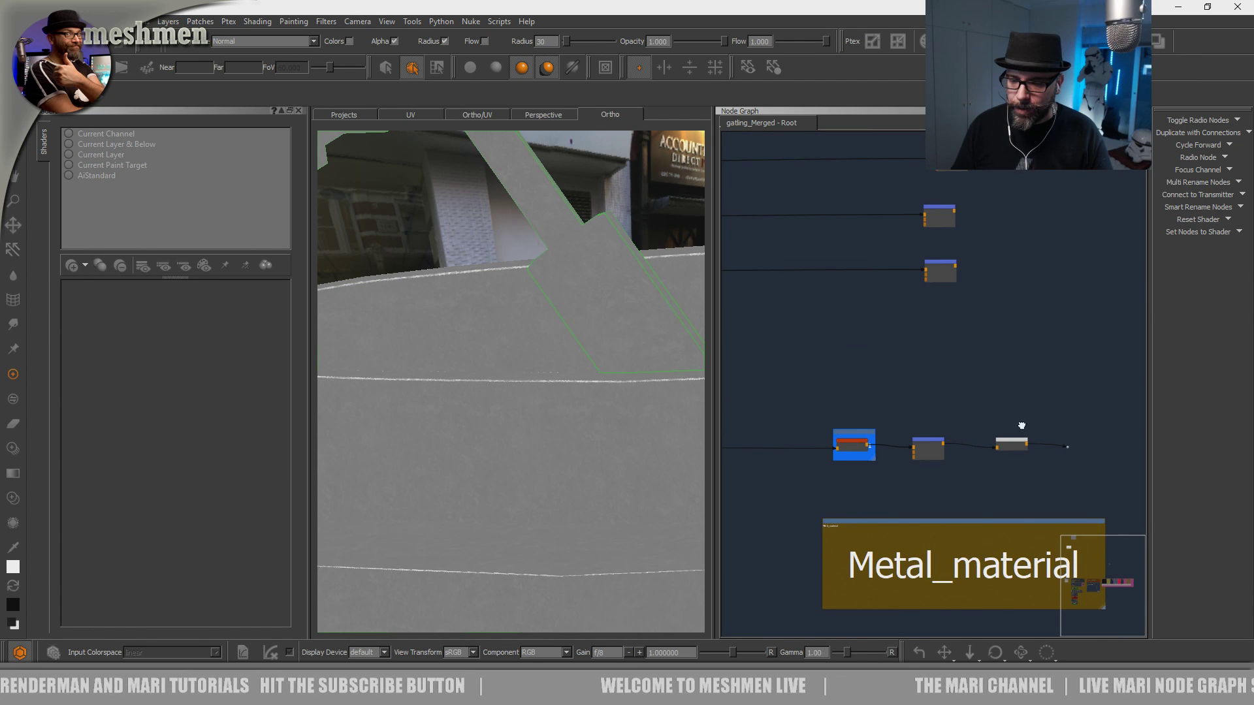
{"action": "middle_click_drag", "start_coordinate": [1020, 428], "coordinate": [1006, 355]}
{"action": "scroll", "coordinate": [1003, 441], "scroll_direction": "up", "scroll_amount": 5}
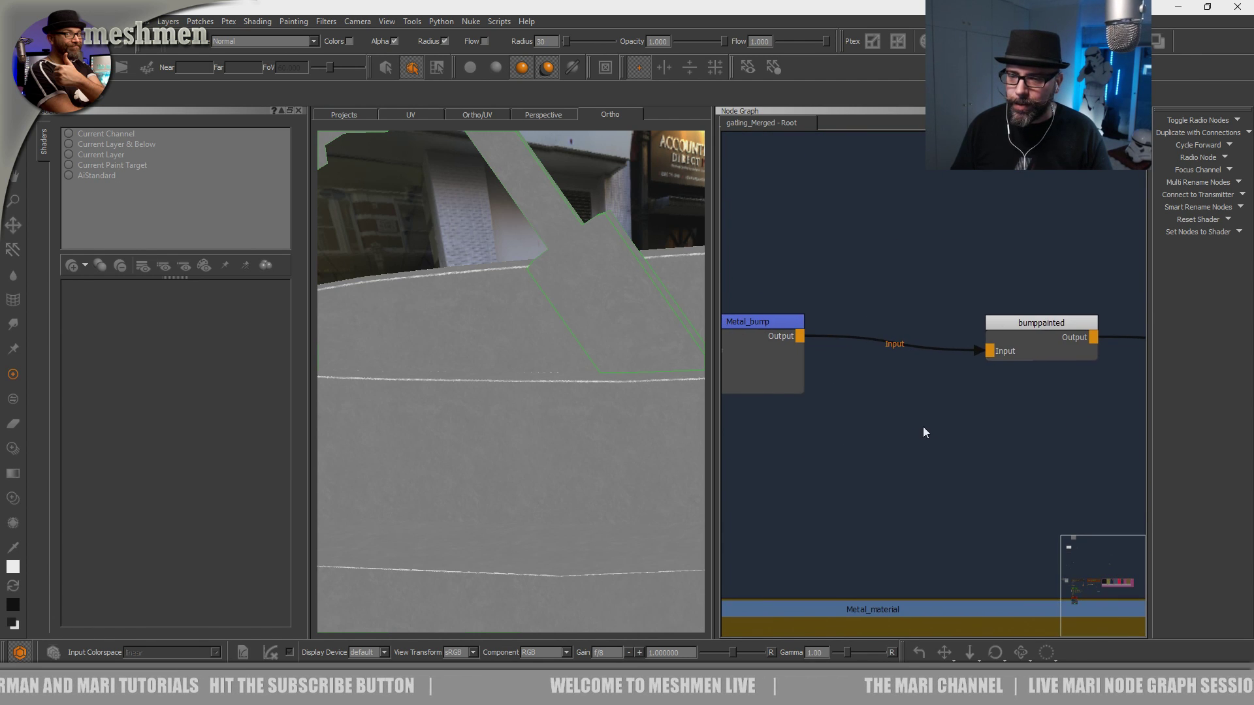
{"action": "scroll", "coordinate": [904, 437], "scroll_direction": "down", "scroll_amount": 2}
{"action": "middle_click_drag", "start_coordinate": [904, 437], "coordinate": [934, 487]}
{"action": "middle_click_drag", "start_coordinate": [1041, 473], "coordinate": [958, 489]}
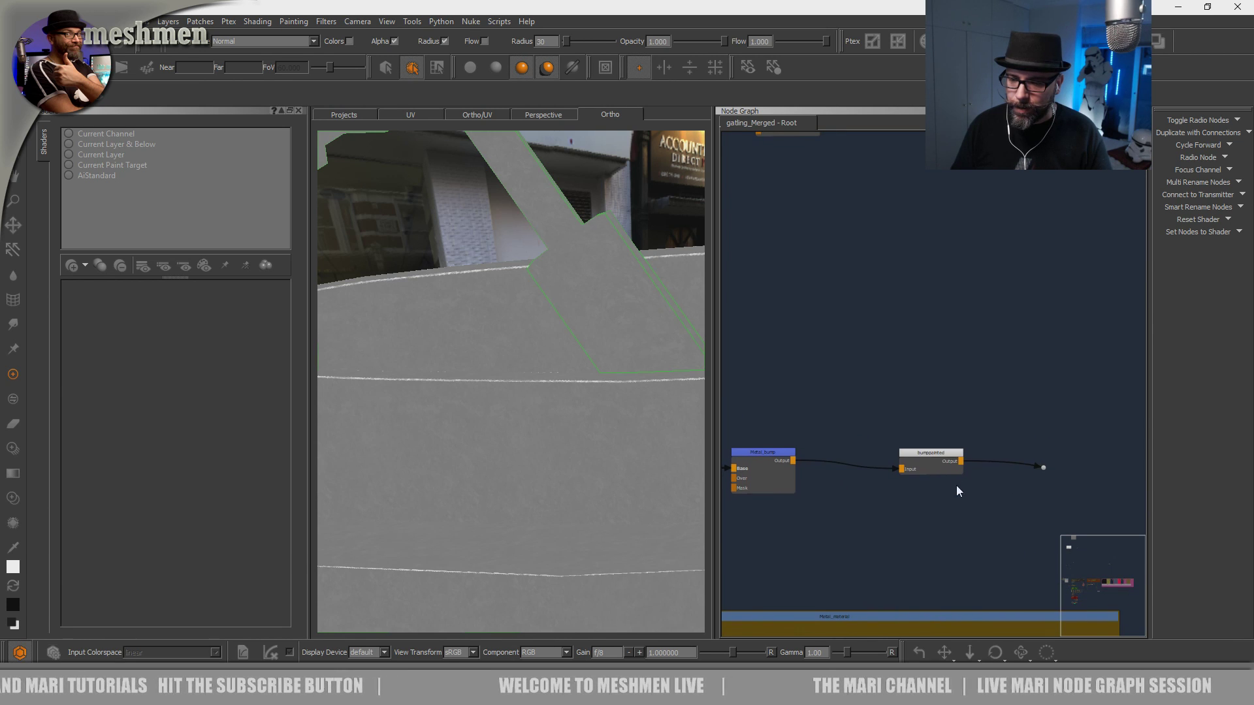
Select the bumppainted node, shift it slightly toward Metal_bump and rename it as BMP.
{"action": "double_click", "coordinate": [942, 449]}
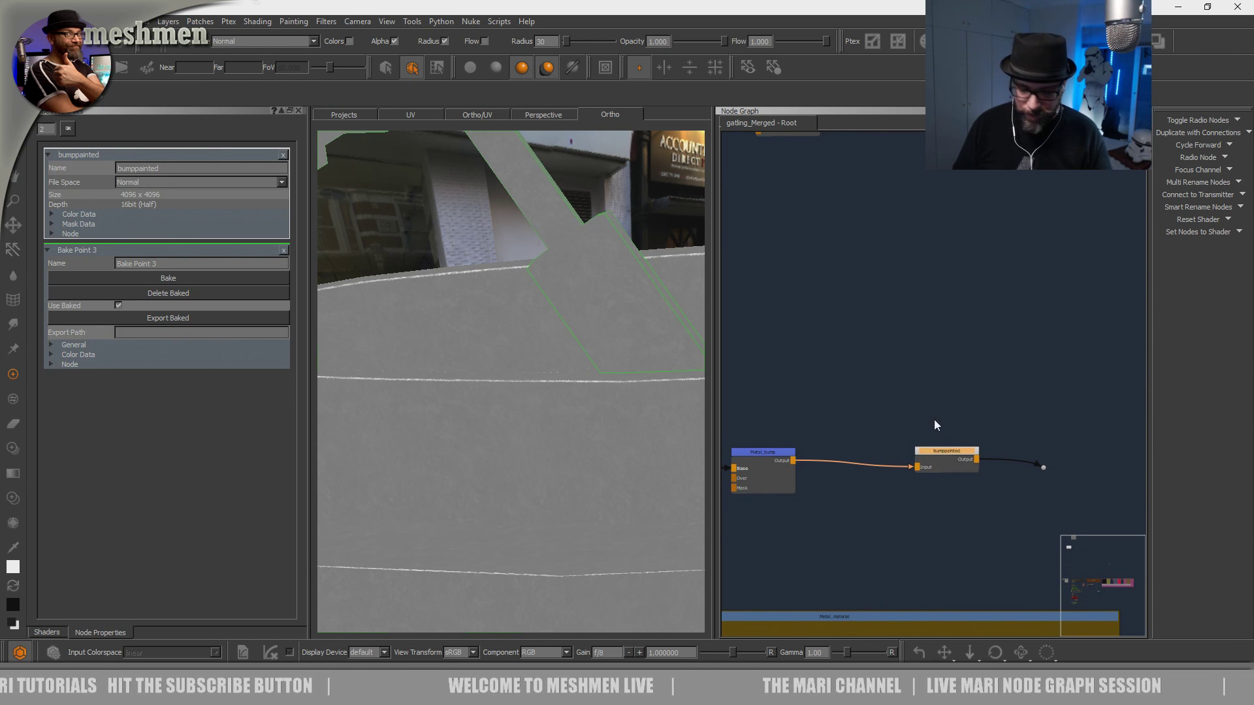
{"action": "left_click_drag", "start_coordinate": [957, 459], "coordinate": [948, 457]}
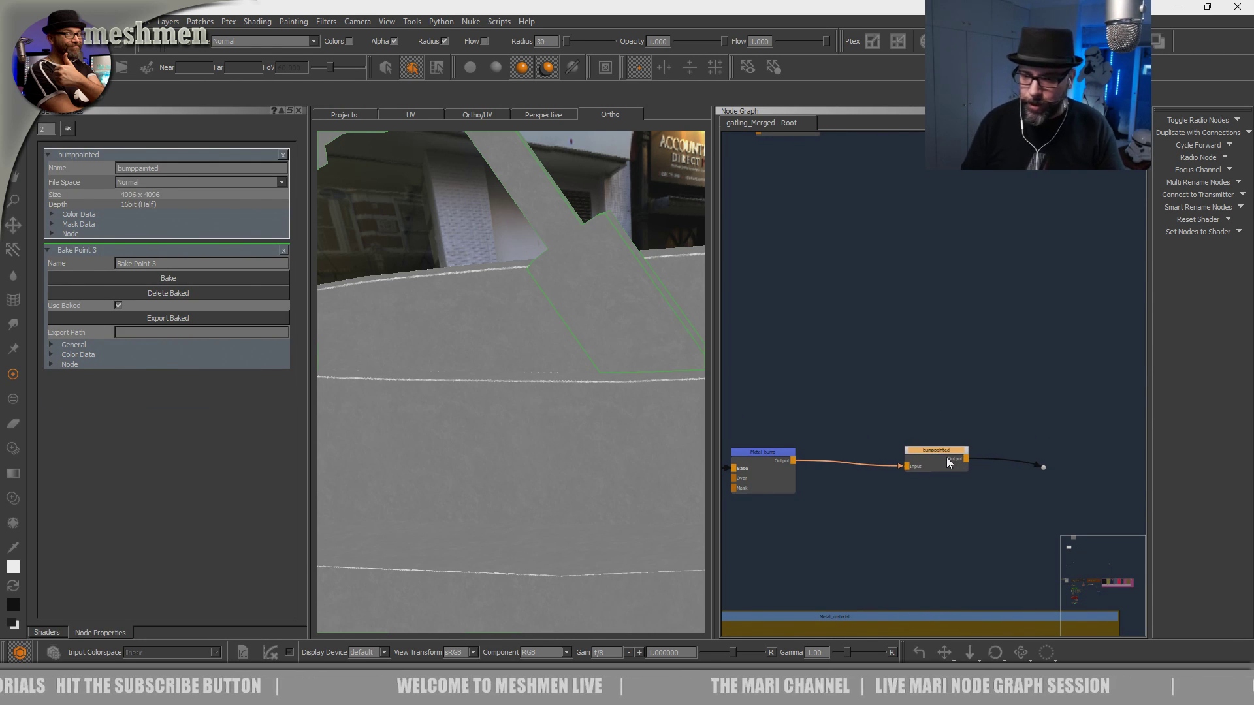
{"action": "double_click", "coordinate": [942, 449]}
{"action": "type", "text": "B"}
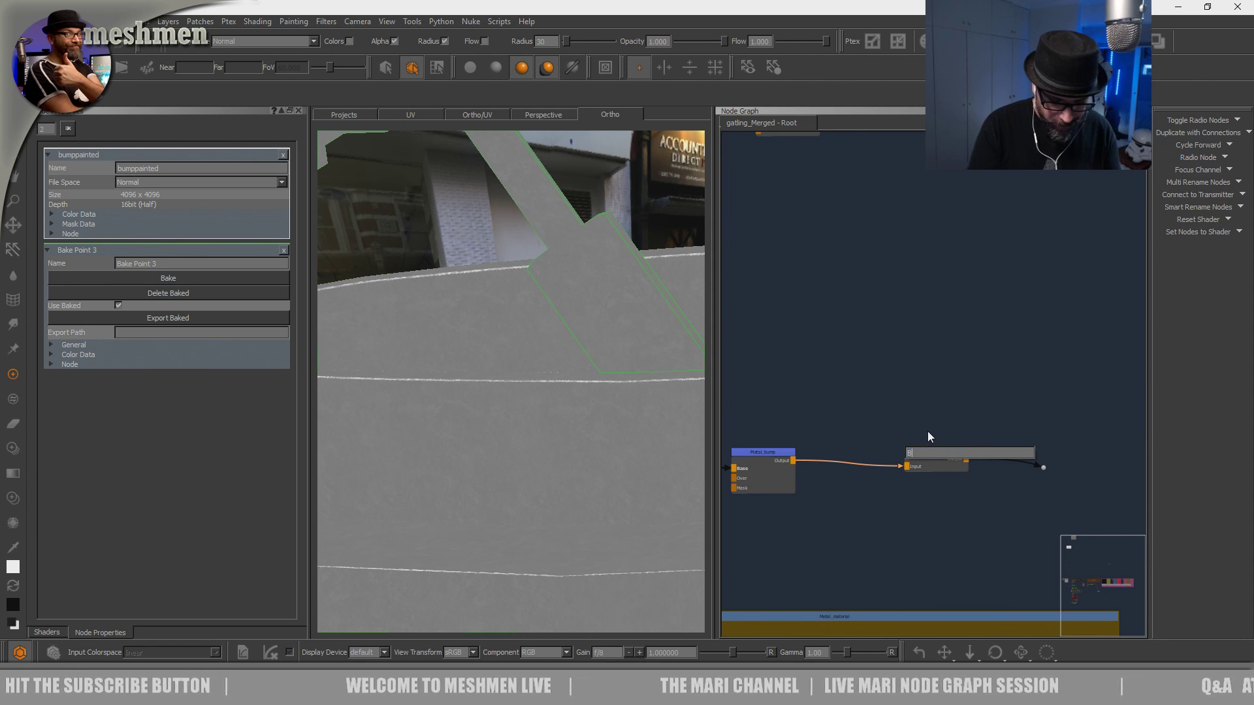
{"action": "type", "text": "MP"}
{"action": "key", "text": "Return"}
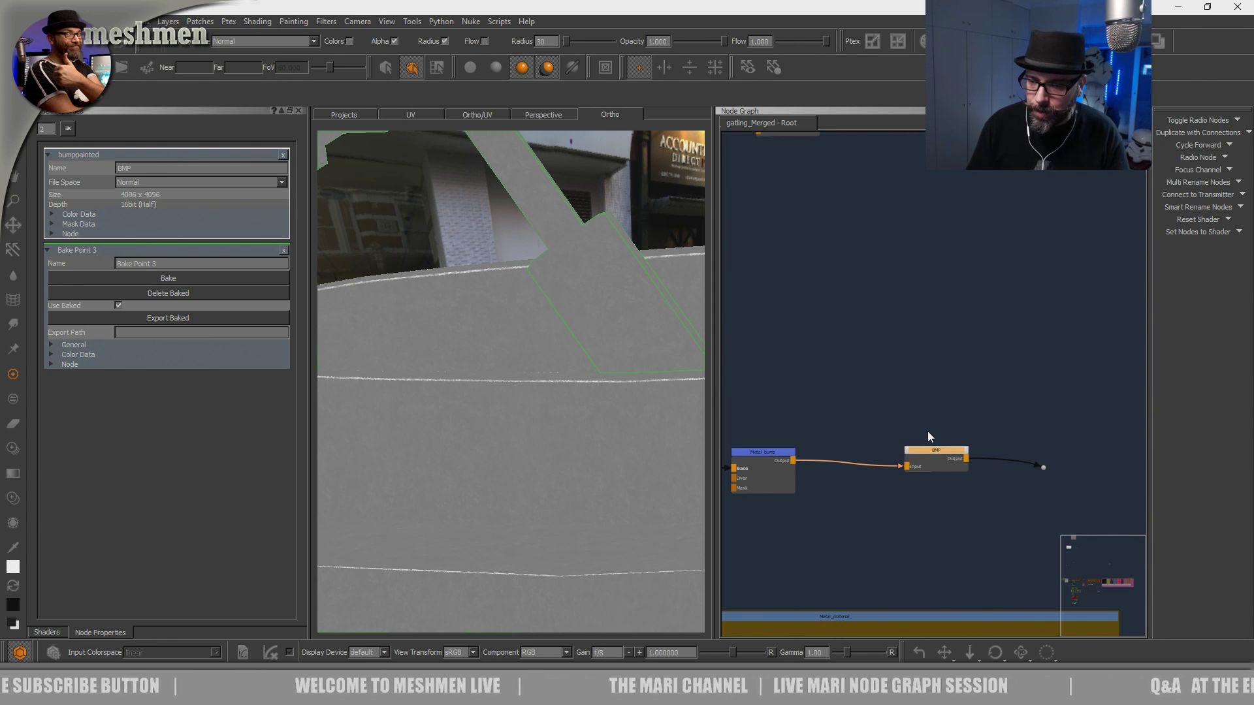
Trace the metal bump connection back across the backdrop to the merge node that feeds it, and select that node.
{"action": "middle_click_drag", "start_coordinate": [931, 390], "coordinate": [1146, 371]}
{"action": "scroll", "coordinate": [868, 481], "scroll_direction": "down", "scroll_amount": 3}
{"action": "middle_click_drag", "start_coordinate": [869, 481], "coordinate": [1163, 478]}
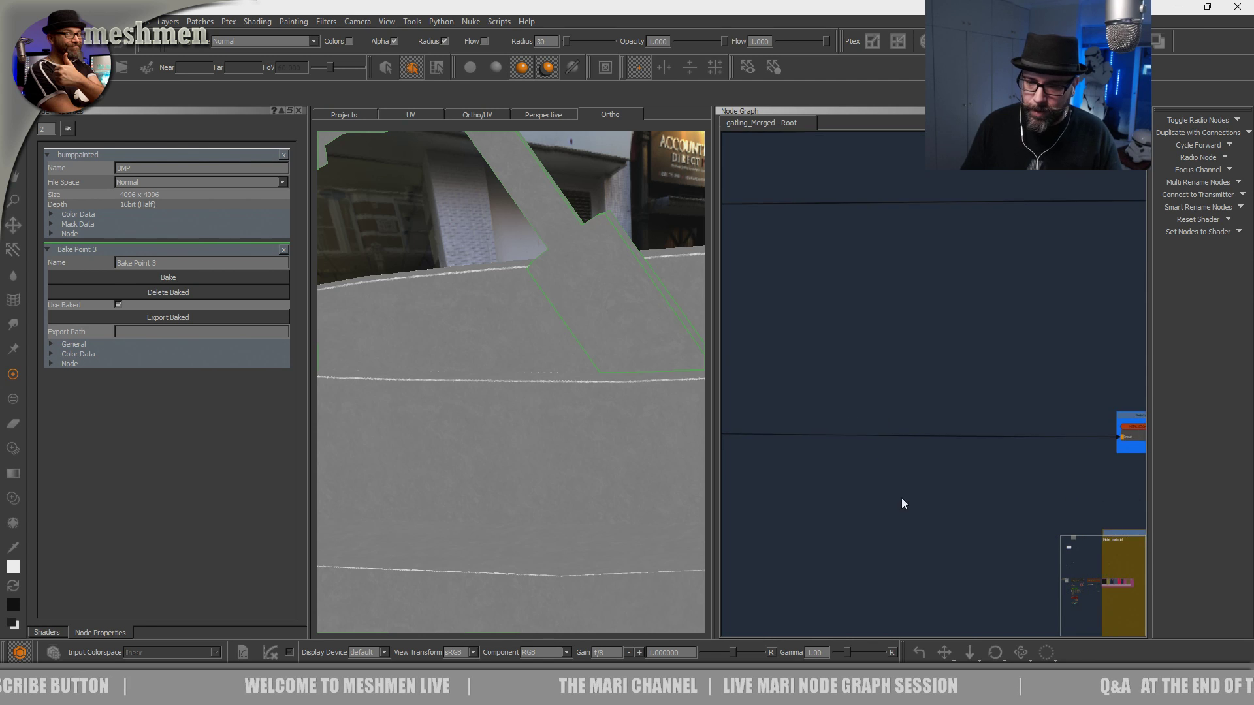
{"action": "middle_click_drag", "start_coordinate": [901, 498], "coordinate": [1143, 507]}
{"action": "scroll", "coordinate": [852, 493], "scroll_direction": "down", "scroll_amount": 3}
{"action": "scroll", "coordinate": [851, 489], "scroll_direction": "down", "scroll_amount": 5}
{"action": "middle_click_drag", "start_coordinate": [837, 481], "coordinate": [957, 488]}
{"action": "scroll", "coordinate": [966, 491], "scroll_direction": "up", "scroll_amount": 3}
{"action": "scroll", "coordinate": [966, 491], "scroll_direction": "up", "scroll_amount": 2}
{"action": "left_click", "coordinate": [957, 481]}
{"action": "scroll", "coordinate": [934, 432], "scroll_direction": "down", "scroll_amount": 2}
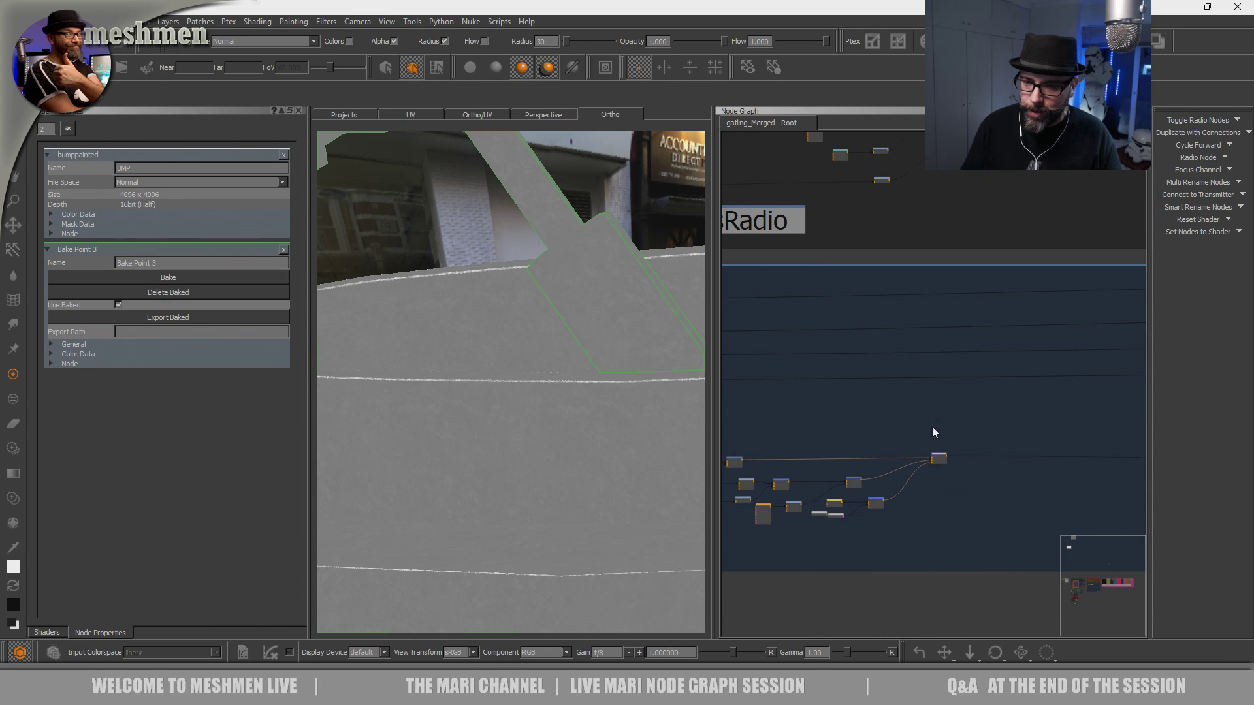
Inspect the grey bump map close up along the white edge line on the model.
{"action": "left_click", "coordinate": [941, 453]}
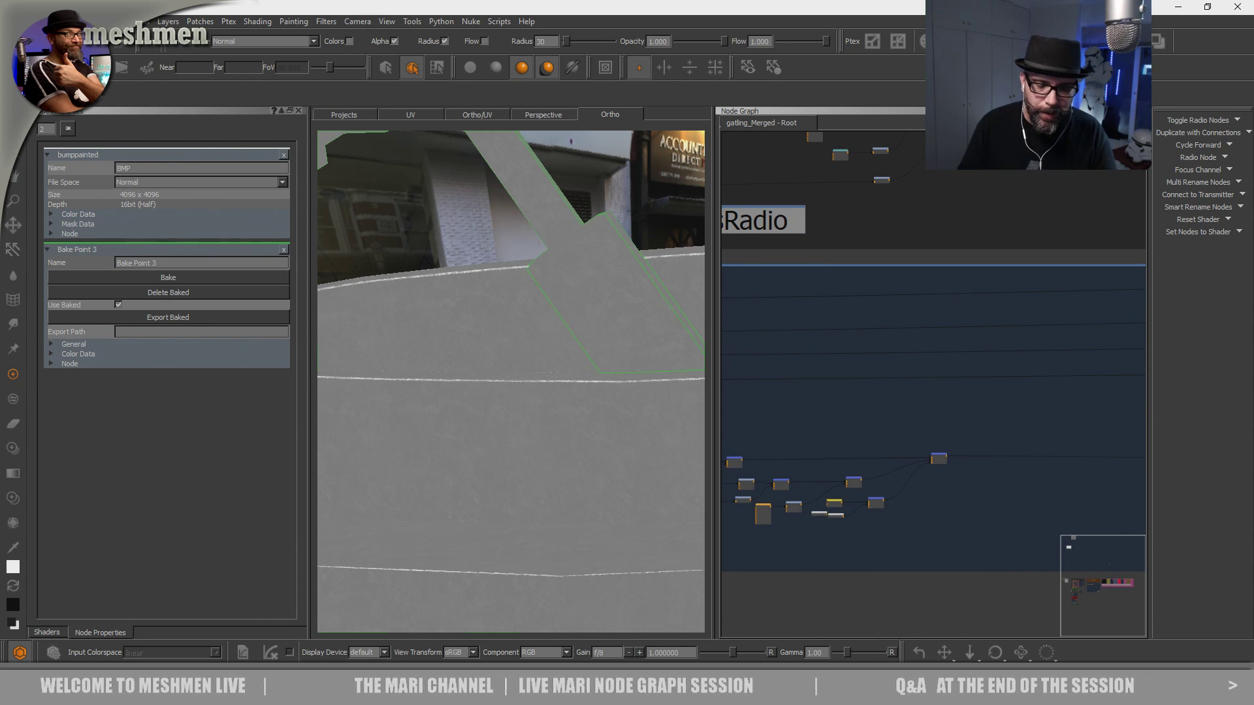
{"action": "scroll", "coordinate": [540, 420], "scroll_direction": "up", "scroll_amount": 5}
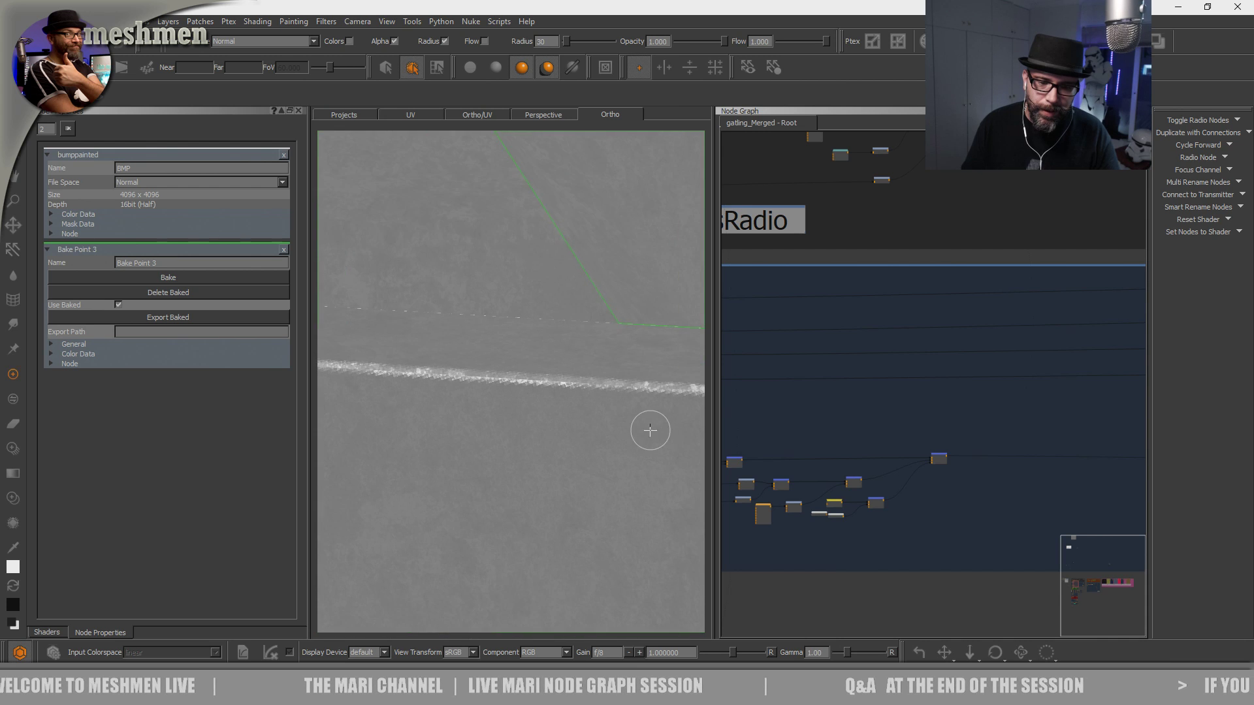
{"action": "scroll", "coordinate": [551, 440], "scroll_direction": "down", "scroll_amount": 3}
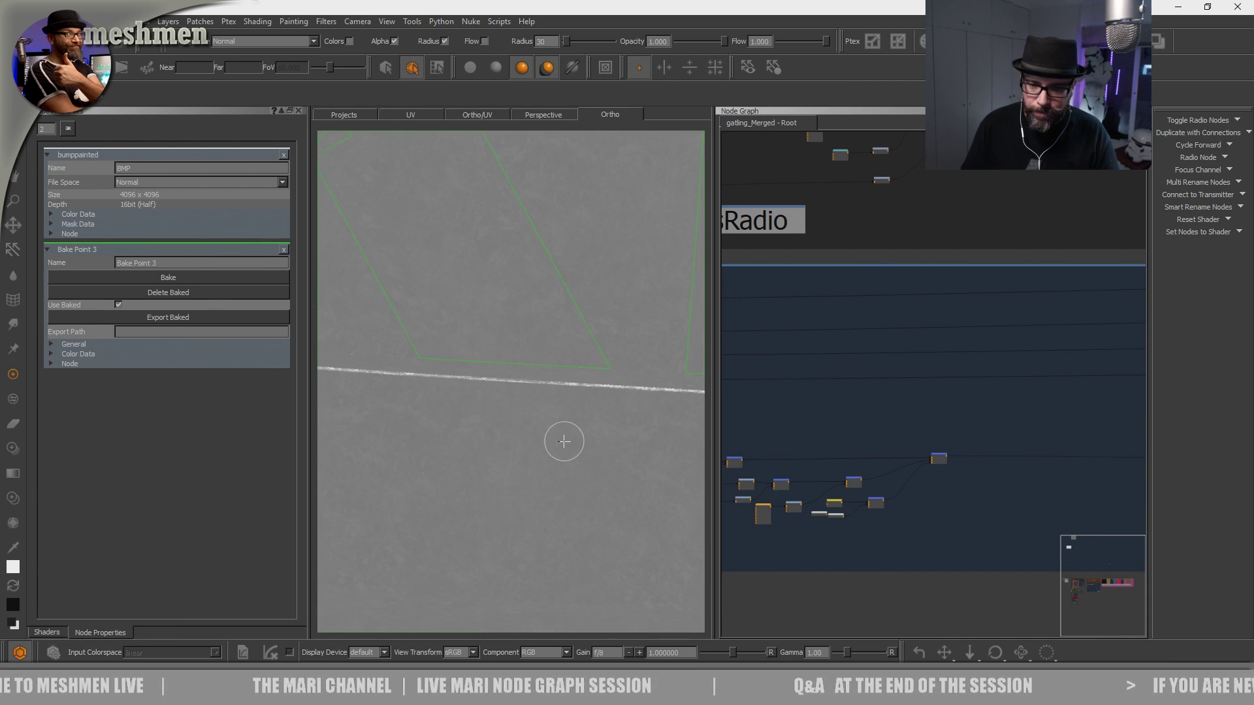
Create a Grey Constant node beside the merge node that feeds the metal bump connection.
{"action": "scroll", "coordinate": [871, 454], "scroll_direction": "up", "scroll_amount": 2}
{"action": "key", "text": "Tab"}
{"action": "type", "text": "g"}
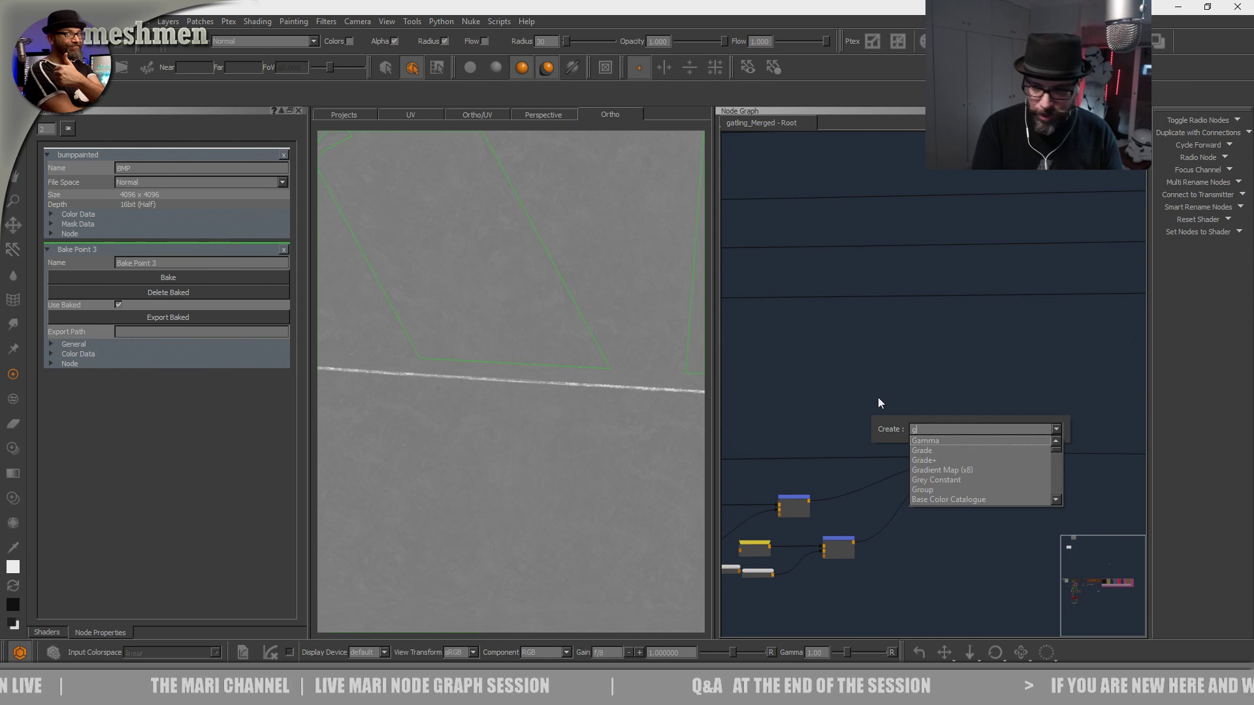
{"action": "type", "text": "r"}
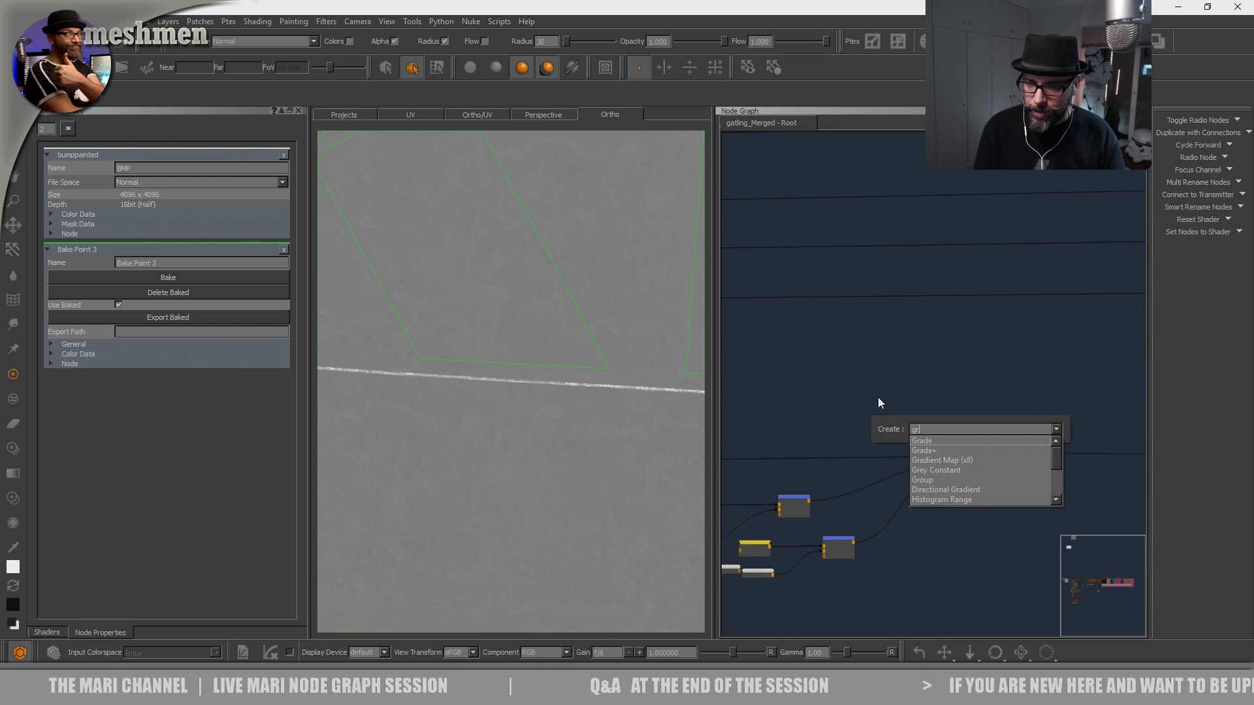
{"action": "key", "text": "Return"}
{"action": "type", "text": "grey"}
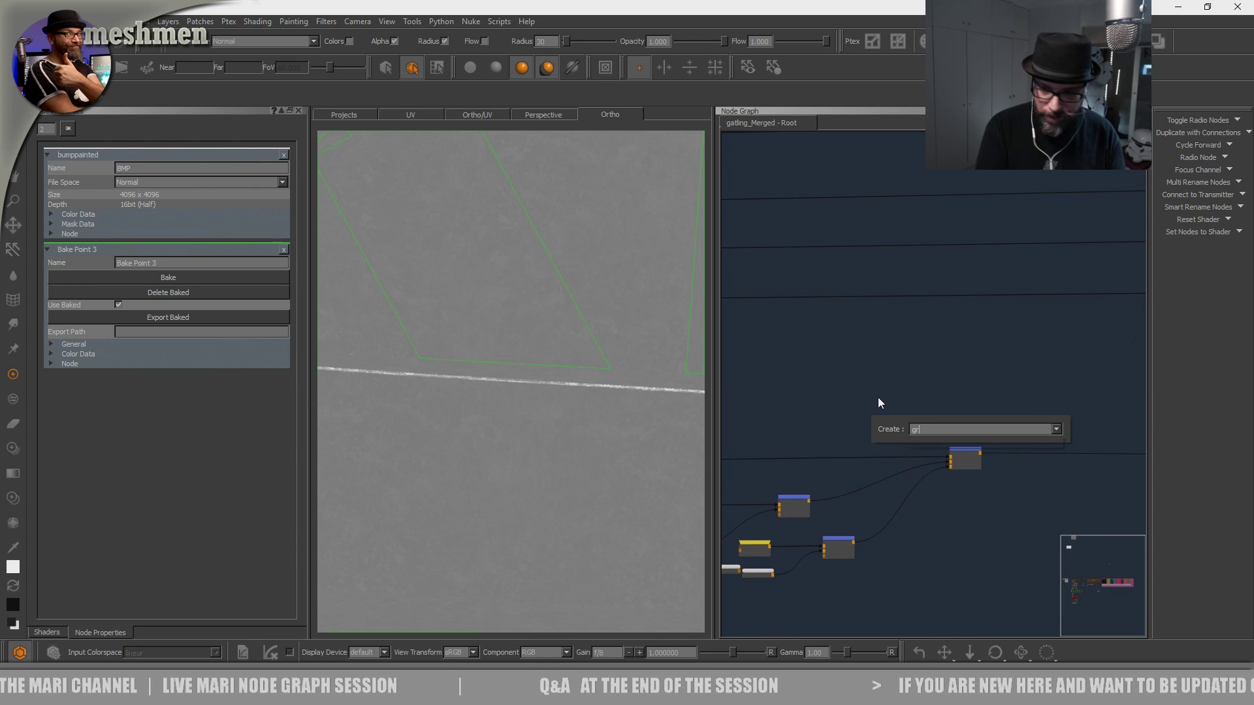
{"action": "key", "text": "Down"}
{"action": "key", "text": "Return"}
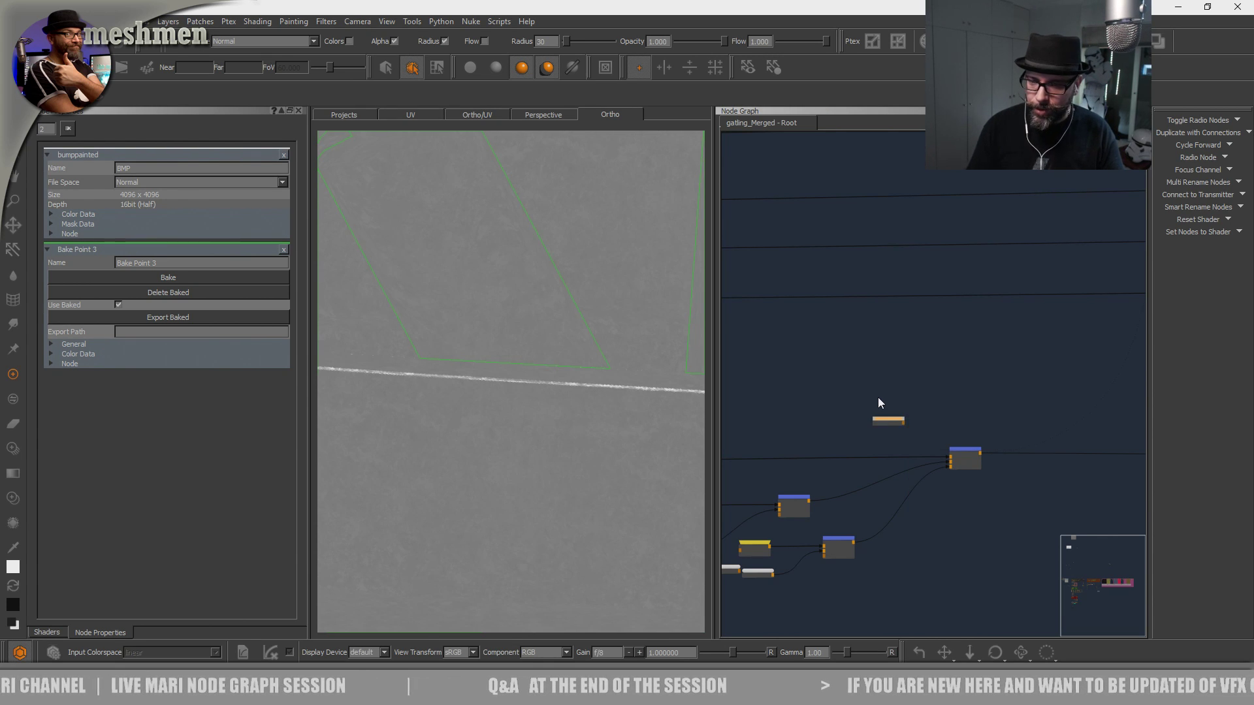
Move the Grey Constant node along the bump connection to just before the METAL BOOKMARK node.
{"action": "scroll", "coordinate": [890, 385], "scroll_direction": "up", "scroll_amount": 5}
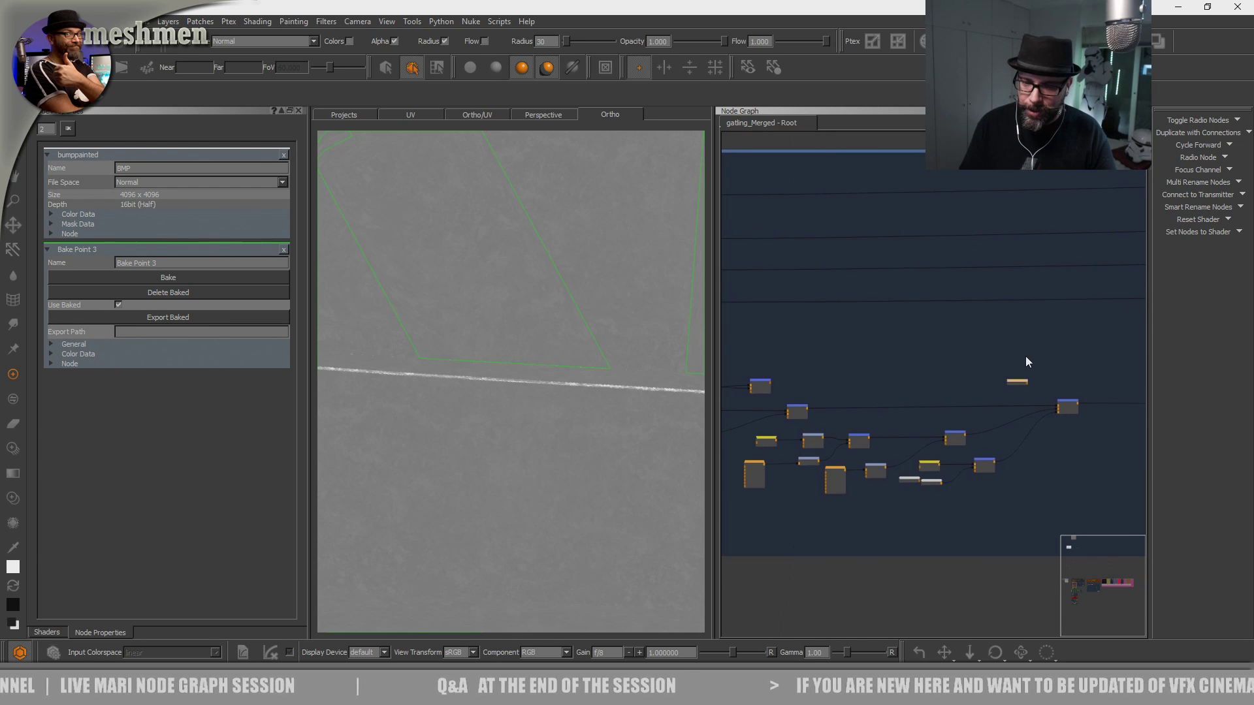
{"action": "middle_click_drag", "start_coordinate": [1070, 393], "coordinate": [938, 408]}
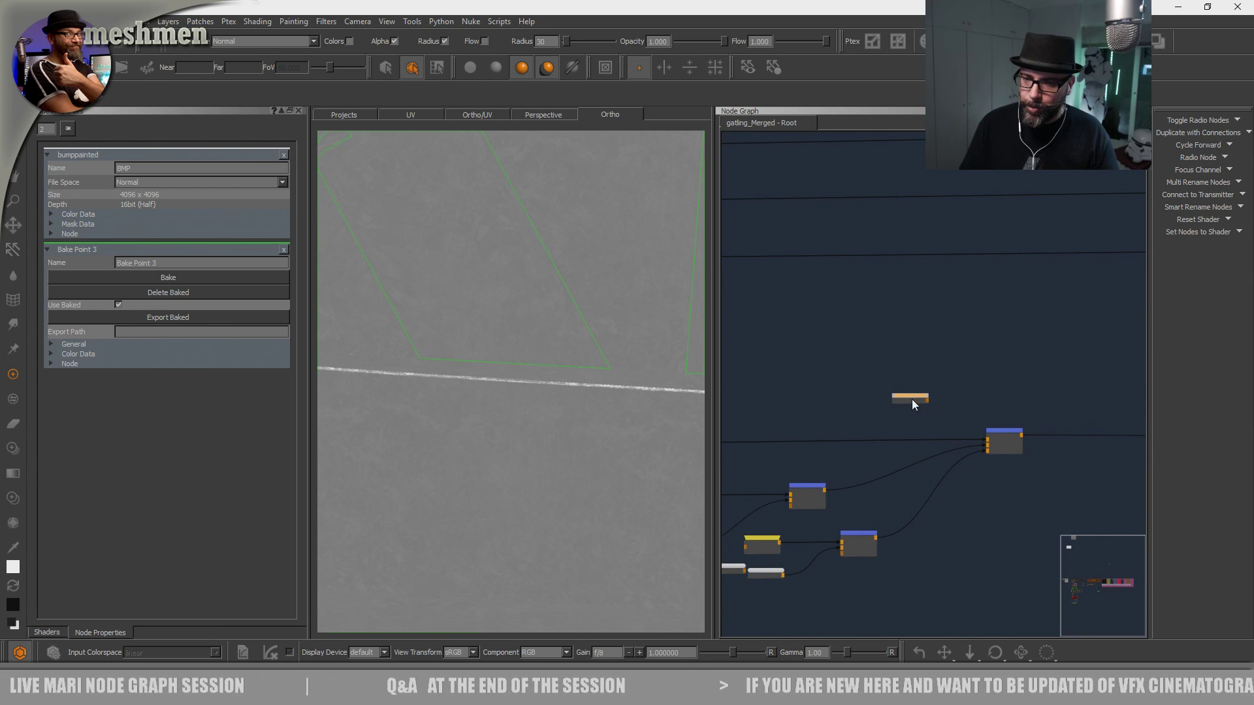
{"action": "scroll", "coordinate": [865, 372], "scroll_direction": "down", "scroll_amount": 4}
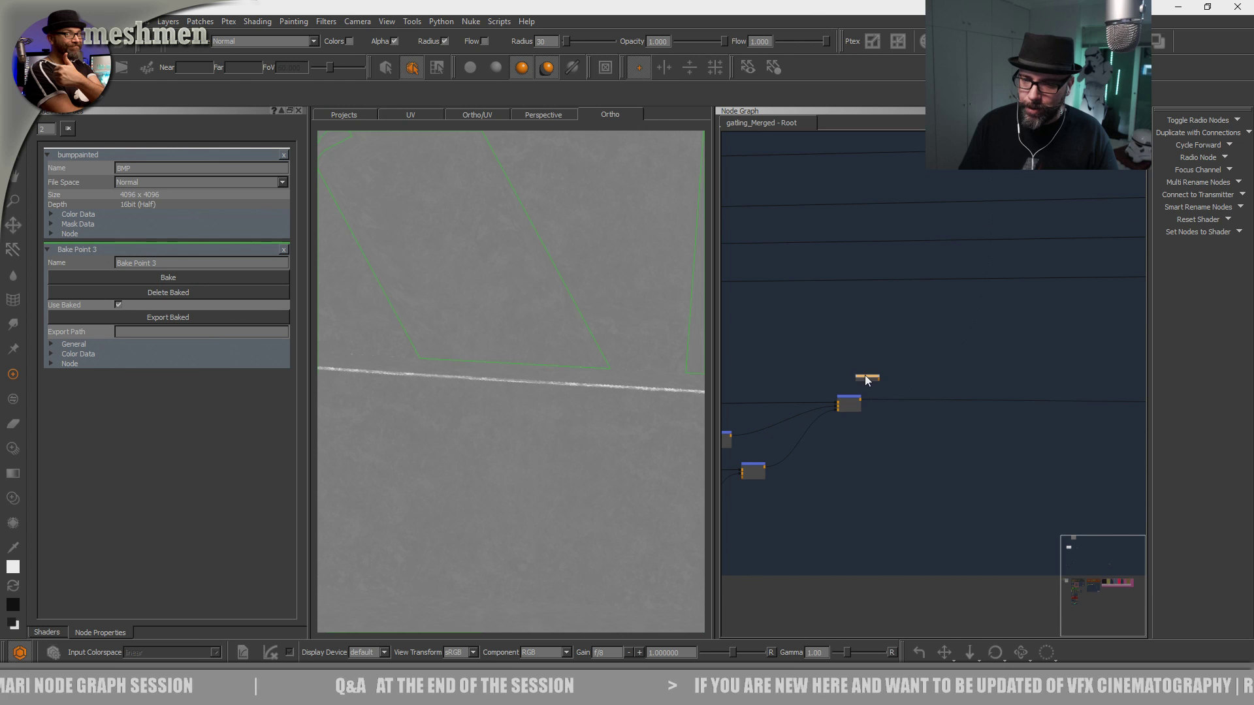
{"action": "middle_click_drag", "start_coordinate": [1069, 384], "coordinate": [808, 378]}
{"action": "left_click", "coordinate": [724, 384]}
{"action": "middle_click_drag", "start_coordinate": [1083, 381], "coordinate": [747, 368]}
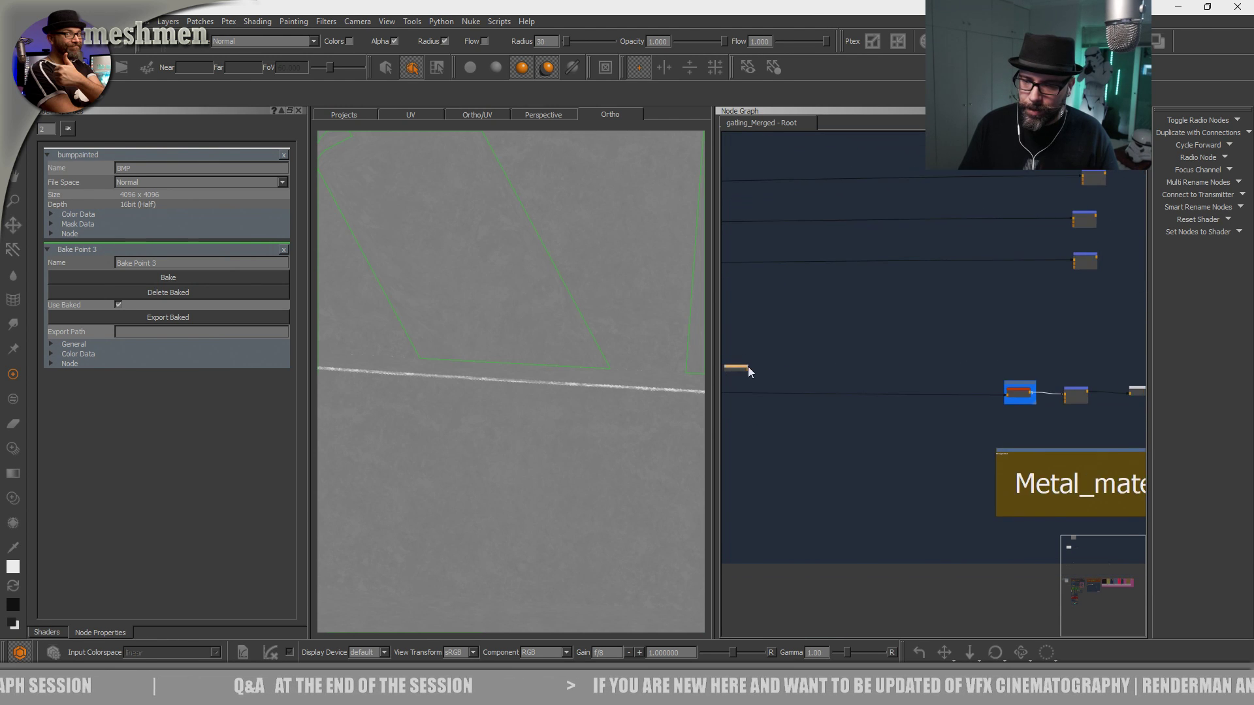
{"action": "scroll", "coordinate": [838, 382], "scroll_direction": "up", "scroll_amount": 1}
{"action": "middle_click_drag", "start_coordinate": [838, 382], "coordinate": [861, 386]}
{"action": "left_click_drag", "start_coordinate": [862, 388], "coordinate": [862, 410]}
Connect the Grey Constant node's output to the METAL BOOKMARK node's input and line the node up with the connection.
{"action": "left_click_drag", "start_coordinate": [973, 426], "coordinate": [1043, 414]}
{"action": "middle_click_drag", "start_coordinate": [1042, 414], "coordinate": [771, 383]}
{"action": "scroll", "coordinate": [824, 396], "scroll_direction": "up", "scroll_amount": 6}
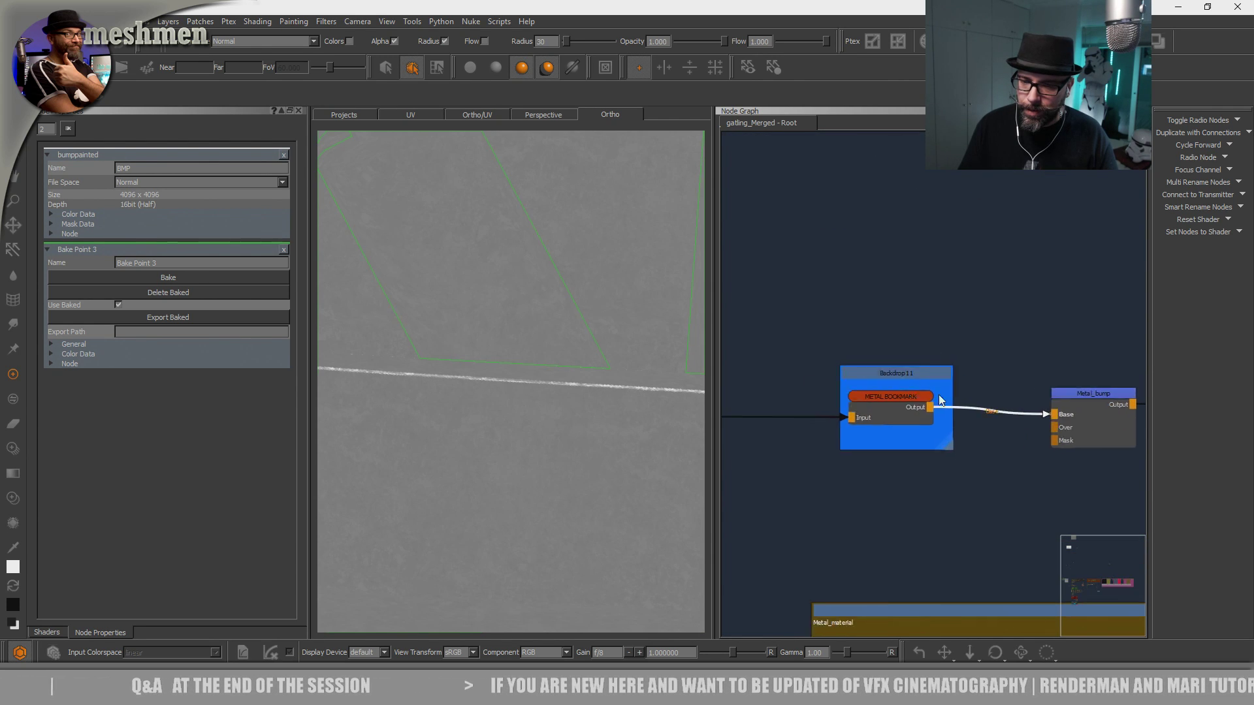
{"action": "middle_click_drag", "start_coordinate": [910, 393], "coordinate": [1095, 401]}
{"action": "left_click_drag", "start_coordinate": [725, 410], "coordinate": [1095, 423]}
{"action": "left_click_drag", "start_coordinate": [855, 392], "coordinate": [840, 413]}
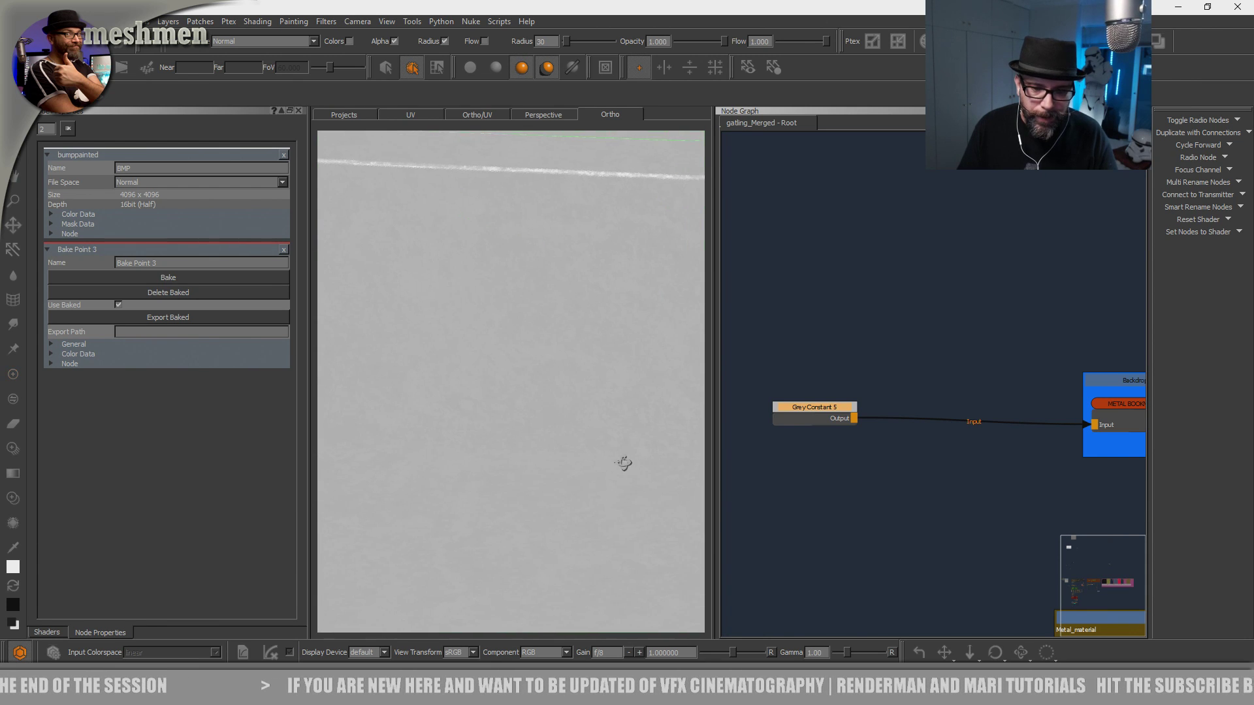
Jump to the Colout bookmark and look across the connections entering the merge nodes in the olive backdrop.
{"action": "scroll", "coordinate": [925, 449], "scroll_direction": "down", "scroll_amount": 3}
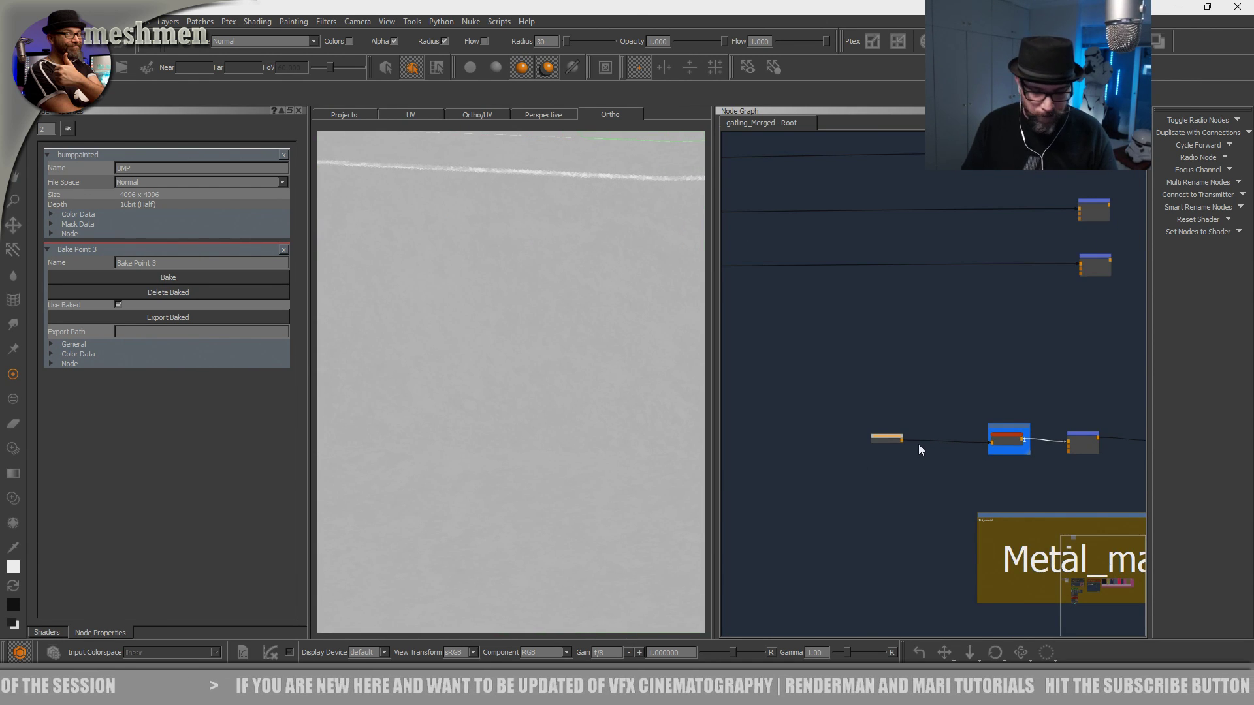
{"action": "key", "text": "j"}
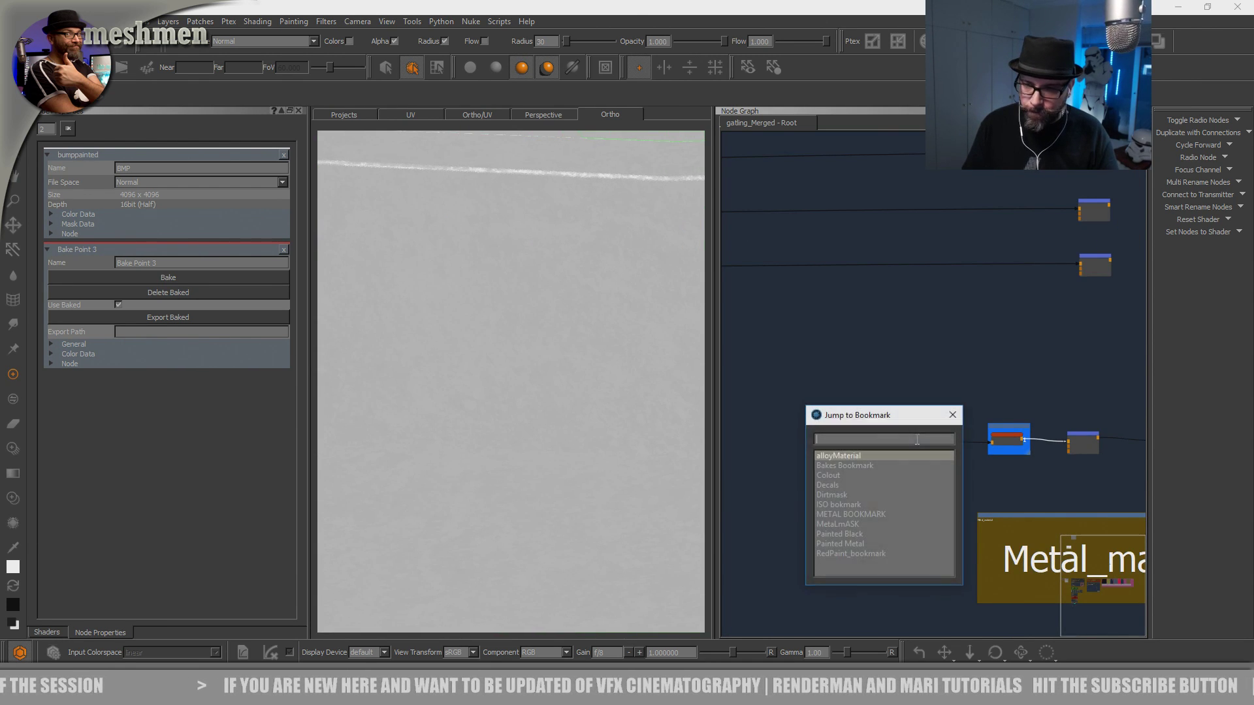
{"action": "double_click", "coordinate": [833, 477]}
{"action": "scroll", "coordinate": [841, 412], "scroll_direction": "down", "scroll_amount": 4}
{"action": "middle_click_drag", "start_coordinate": [841, 413], "coordinate": [1064, 402]}
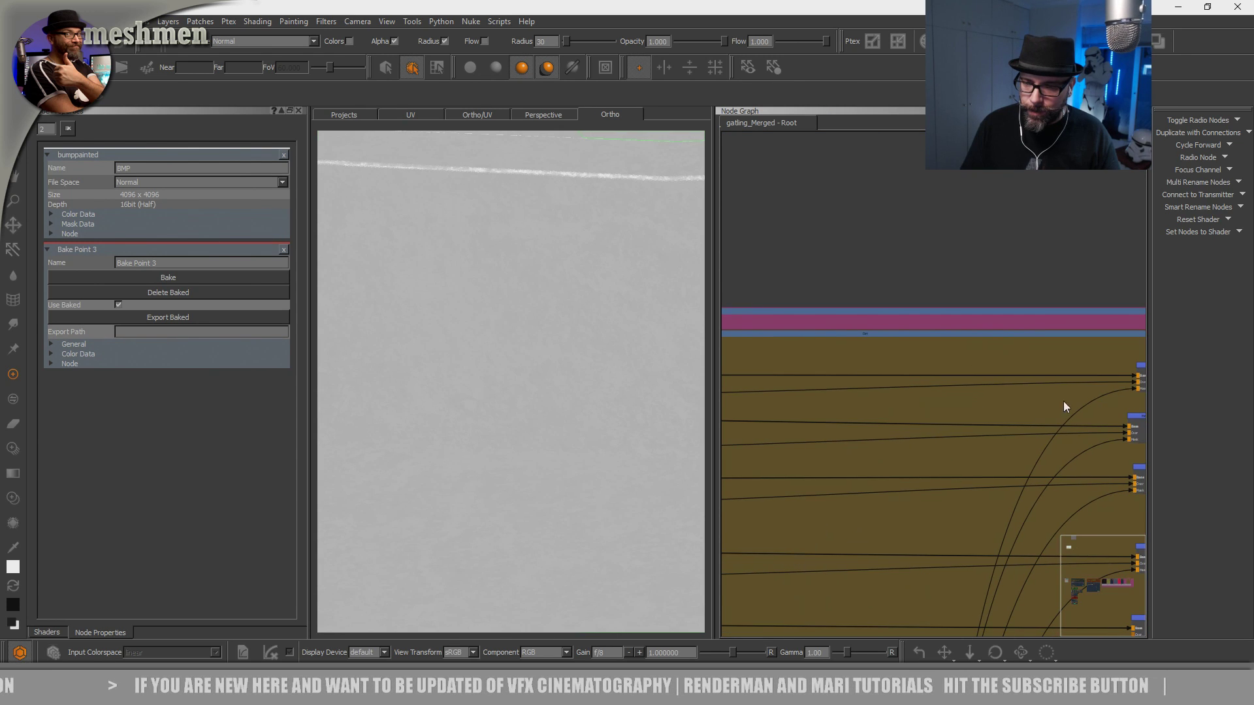
Widen the node graph view and look across the metal and P:aintedMetal_bdp backdrops at their radio and merge nodes.
{"action": "left_click_drag", "start_coordinate": [719, 414], "coordinate": [486, 418]}
{"action": "middle_click_drag", "start_coordinate": [630, 415], "coordinate": [847, 409]}
{"action": "scroll", "coordinate": [848, 409], "scroll_direction": "up", "scroll_amount": 4}
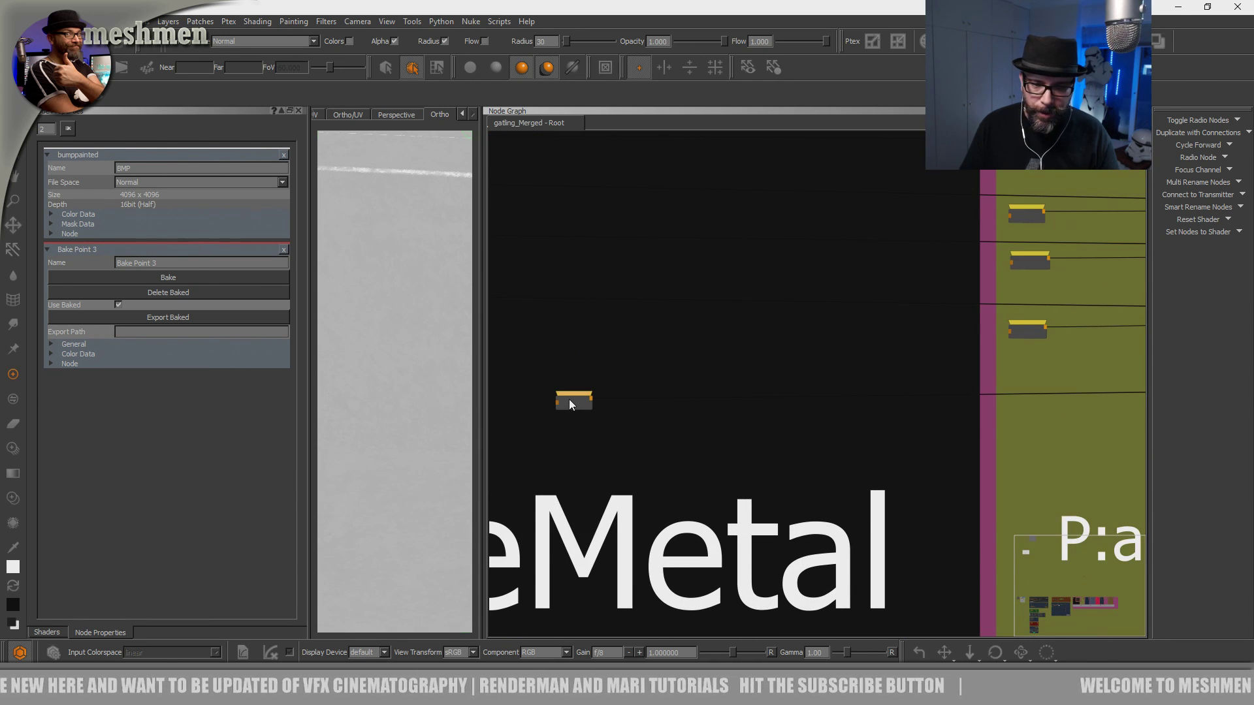
{"action": "left_click_drag", "start_coordinate": [569, 396], "coordinate": [573, 393]}
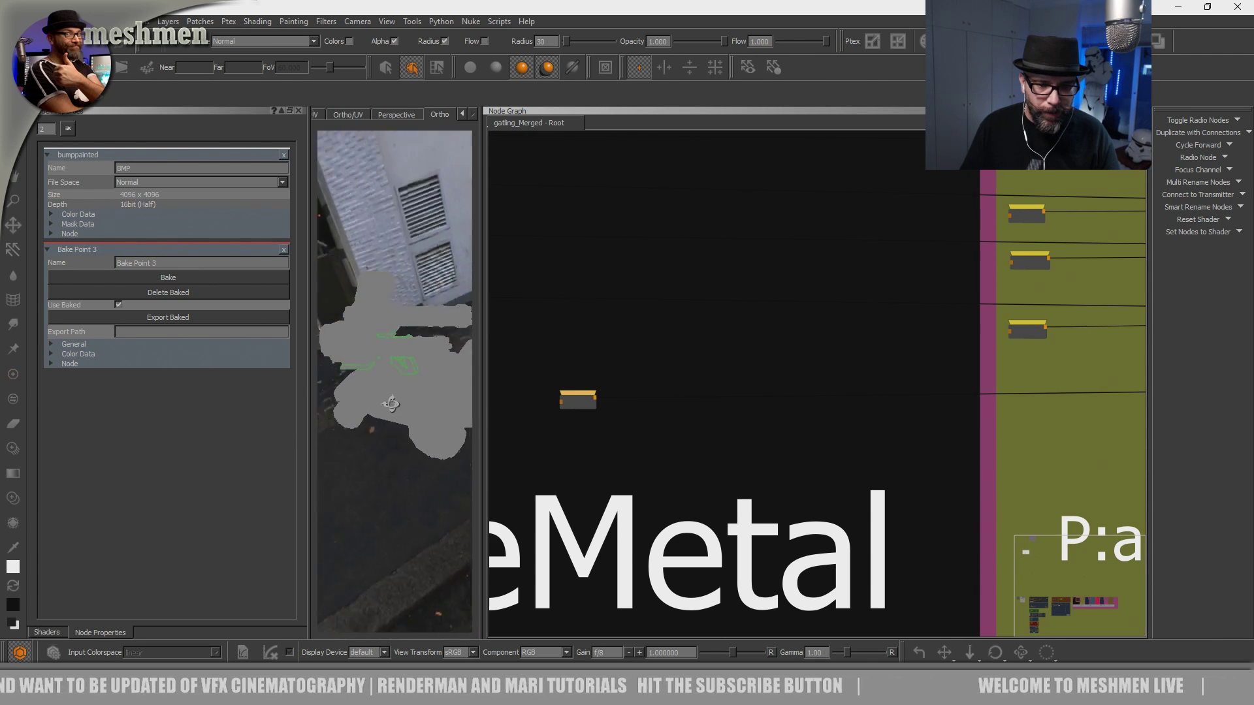
{"action": "middle_click_drag", "start_coordinate": [950, 414], "coordinate": [858, 403]}
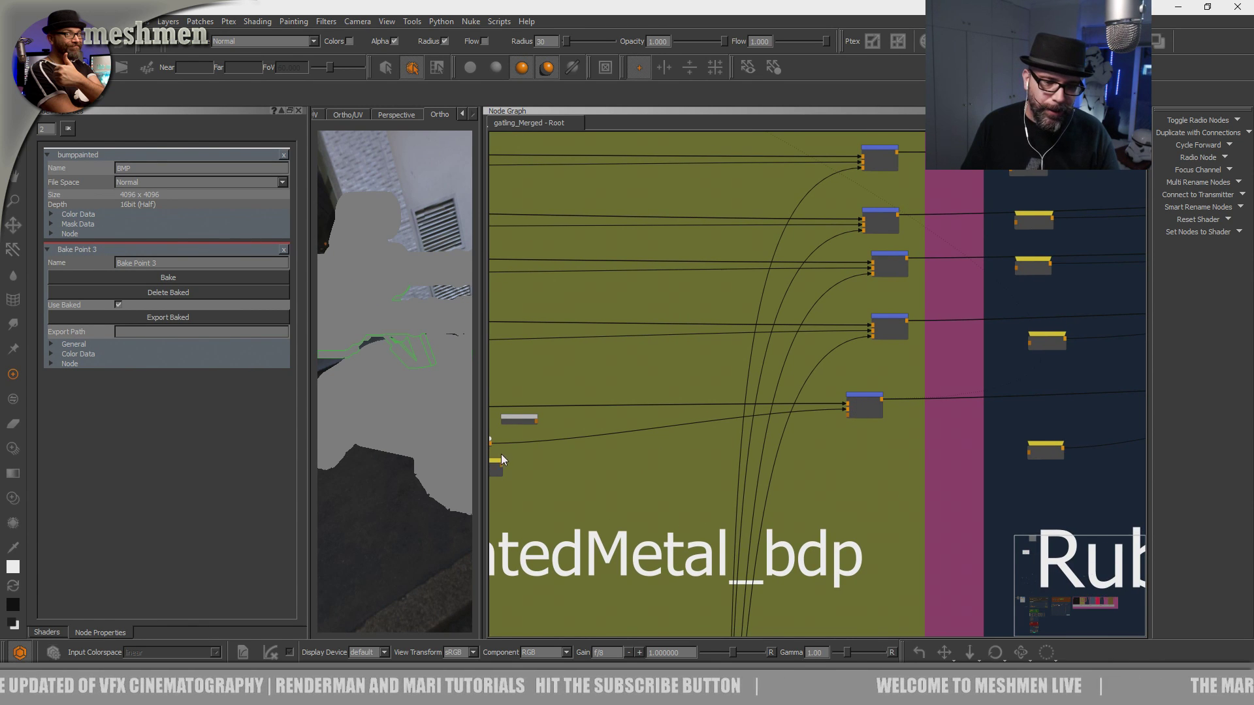
{"action": "left_click_drag", "start_coordinate": [479, 431], "coordinate": [539, 436]}
Nudge the lowest merge node in the P:aintedMetal_bdp backdrop and look over the nodes feeding it.
{"action": "left_click", "coordinate": [923, 400]}
{"action": "left_click_drag", "start_coordinate": [928, 400], "coordinate": [929, 398]}
{"action": "scroll", "coordinate": [463, 437], "scroll_direction": "up", "scroll_amount": 5}
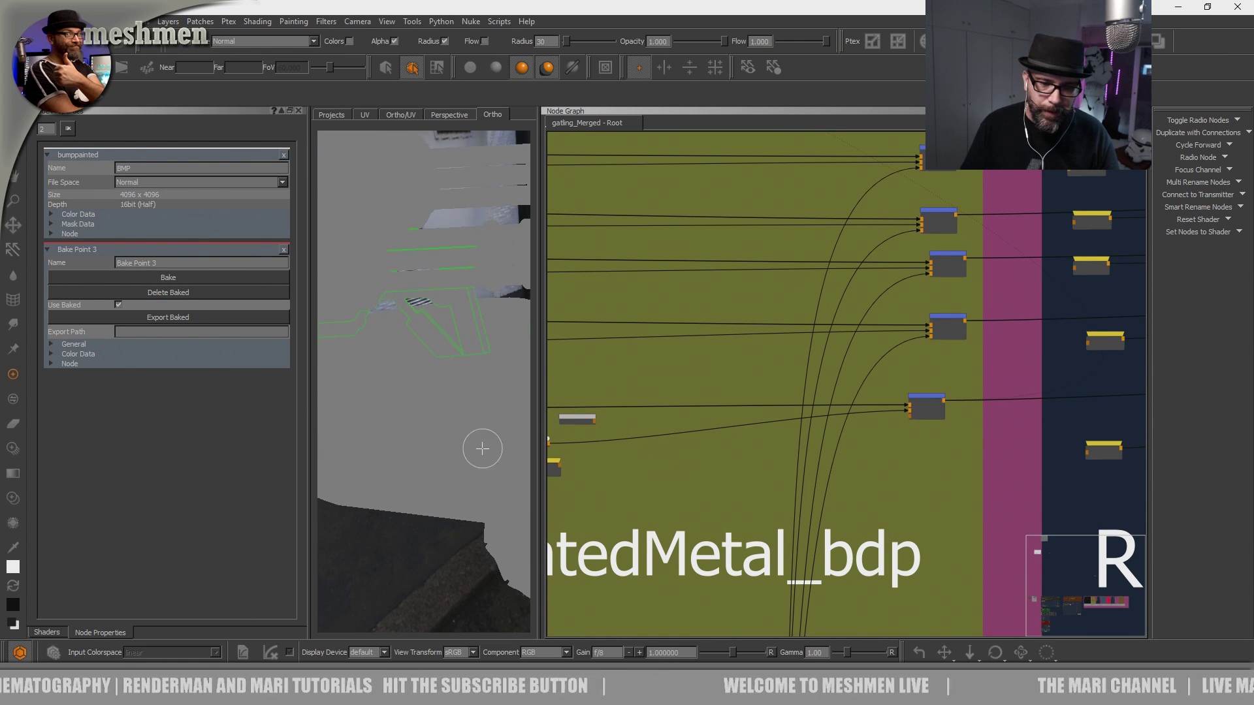
{"action": "left_click", "coordinate": [923, 406]}
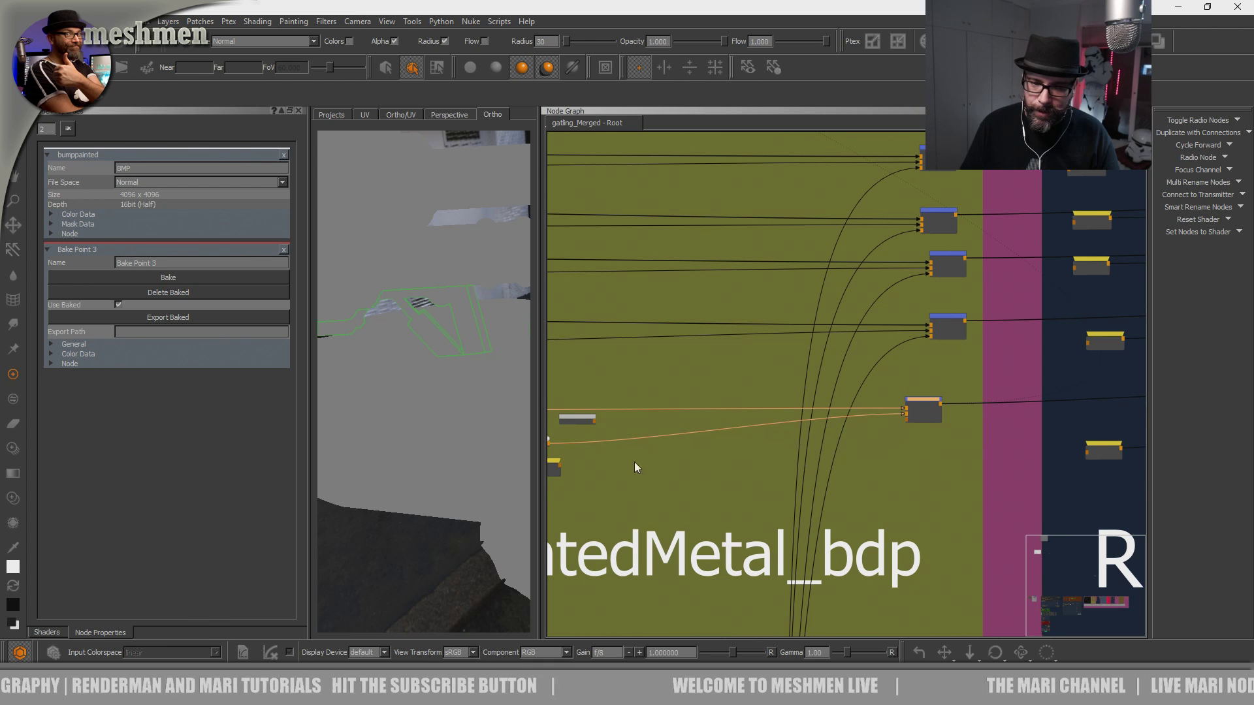
{"action": "scroll", "coordinate": [647, 461], "scroll_direction": "down", "scroll_amount": 4}
{"action": "left_click", "coordinate": [647, 476]}
{"action": "middle_click_drag", "start_coordinate": [648, 481], "coordinate": [766, 473]}
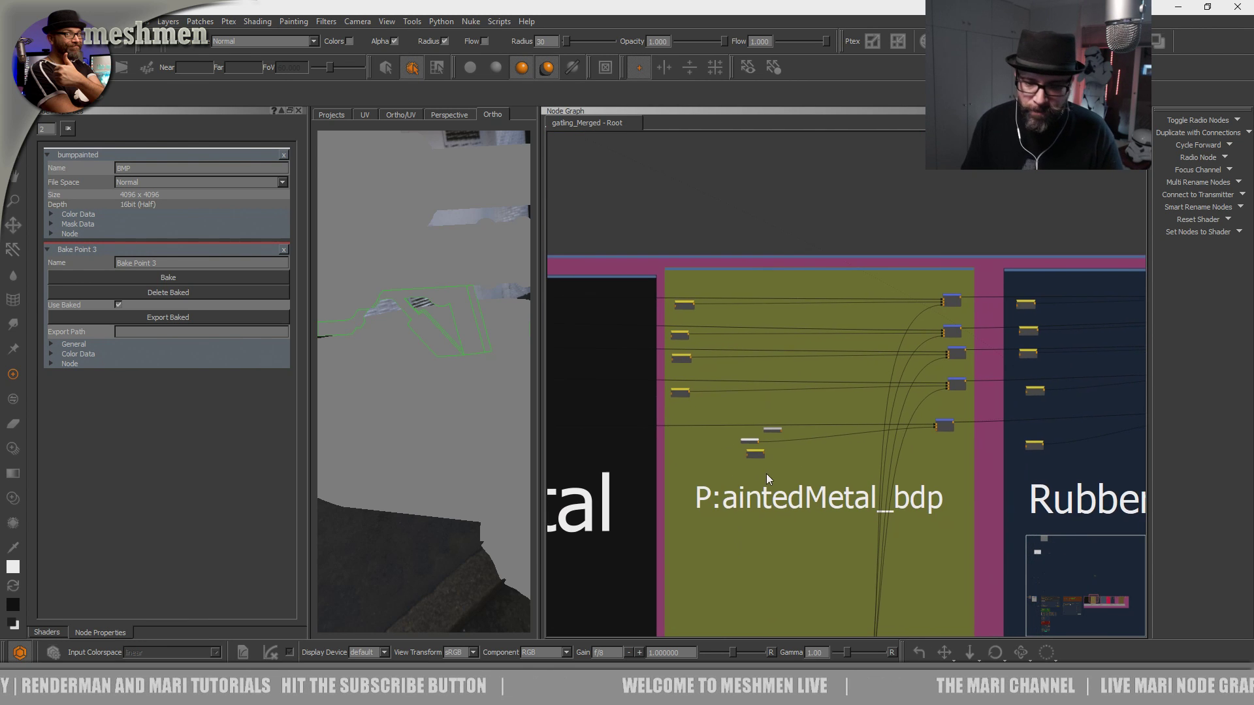
{"action": "scroll", "coordinate": [760, 484], "scroll_direction": "up", "scroll_amount": 3}
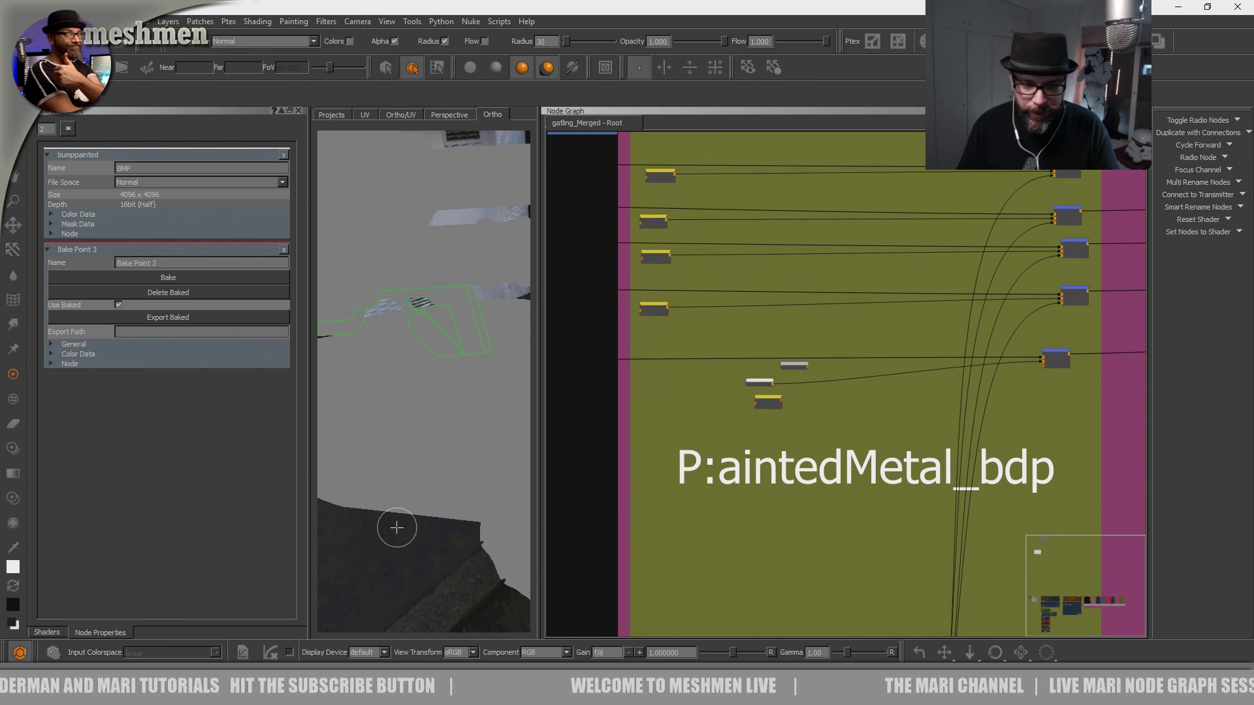
Jump to the Painted Metal bookmark and nudge the paintedMet_bump merge node in the green backdrop.
{"action": "key", "text": "j"}
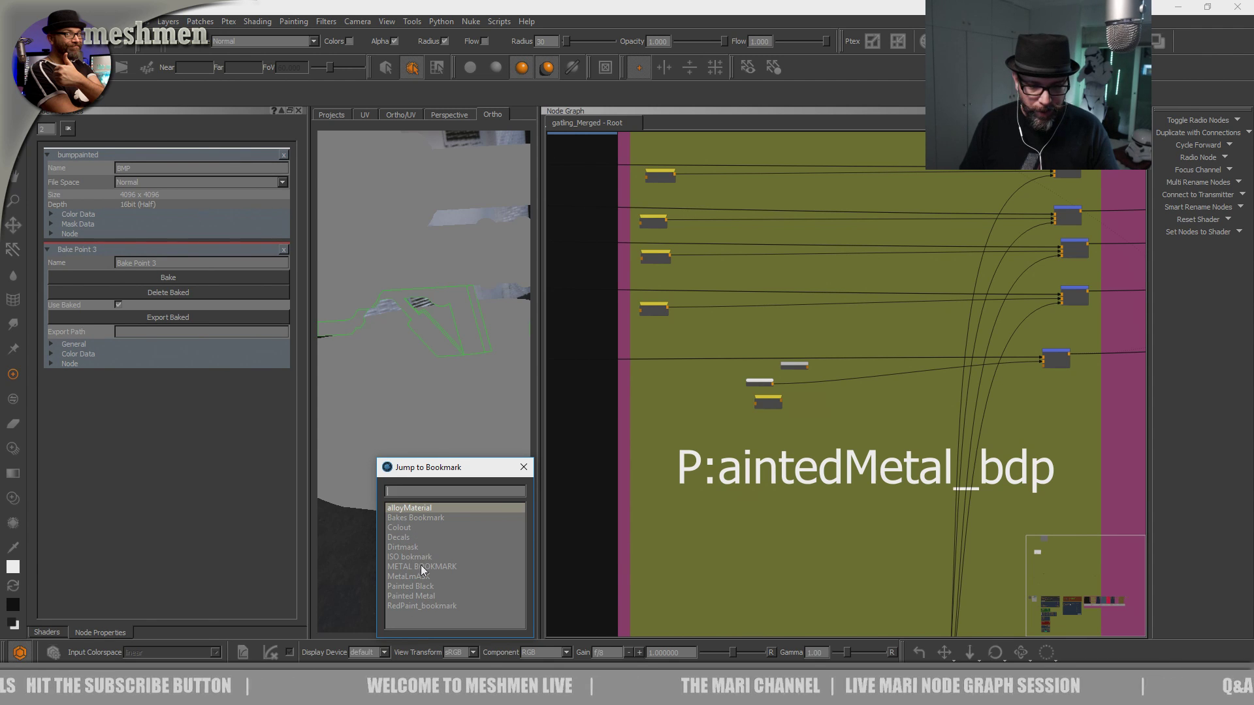
{"action": "double_click", "coordinate": [416, 596]}
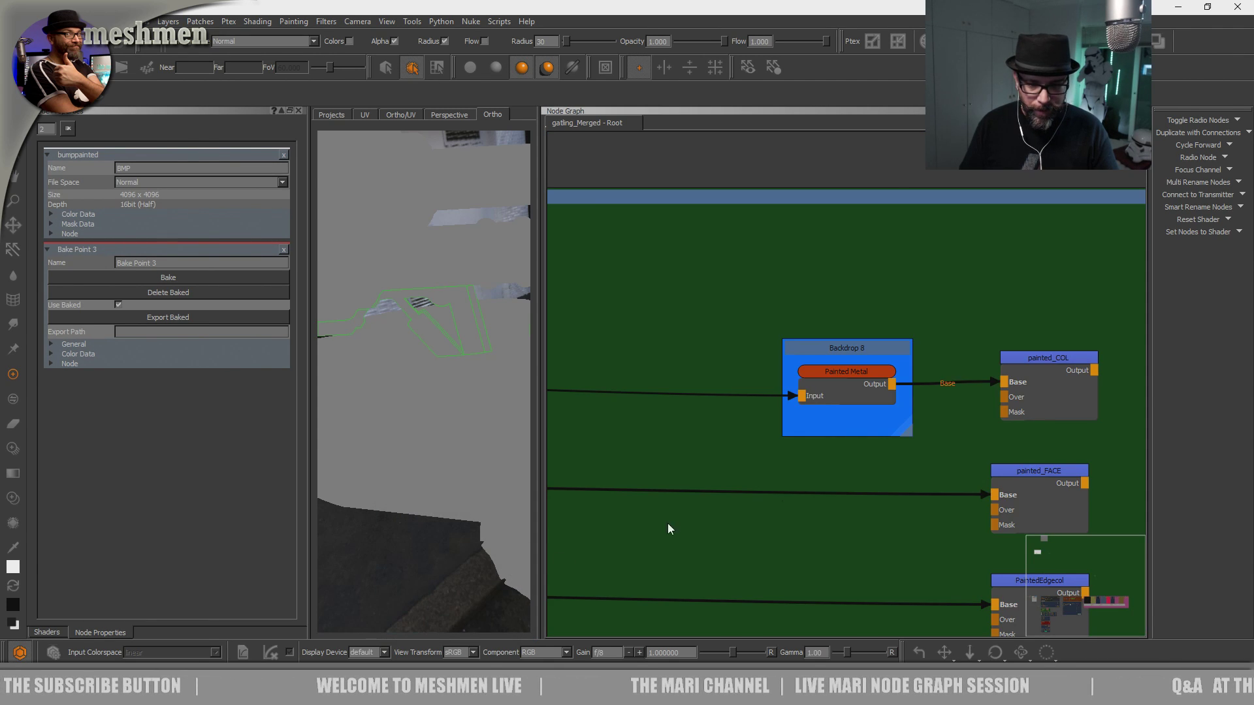
{"action": "scroll", "coordinate": [824, 466], "scroll_direction": "down", "scroll_amount": 2}
{"action": "middle_click_drag", "start_coordinate": [899, 413], "coordinate": [884, 483]}
{"action": "scroll", "coordinate": [770, 475], "scroll_direction": "down", "scroll_amount": 3}
{"action": "scroll", "coordinate": [888, 468], "scroll_direction": "up", "scroll_amount": 4}
{"action": "scroll", "coordinate": [889, 469], "scroll_direction": "up", "scroll_amount": 1}
{"action": "scroll", "coordinate": [885, 480], "scroll_direction": "up", "scroll_amount": 2}
{"action": "left_click_drag", "start_coordinate": [891, 422], "coordinate": [885, 440]}
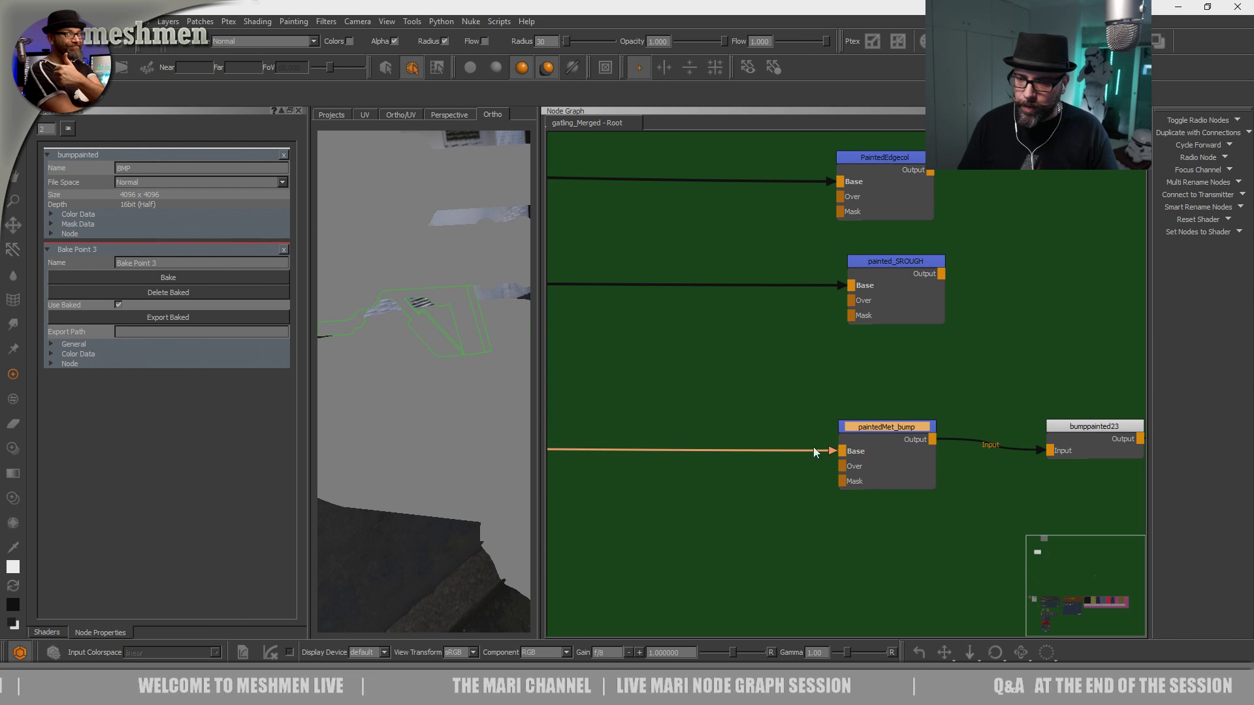
Create a Grey Constant node beside the connection entering the paintedMet_bump node.
{"action": "left_click", "coordinate": [730, 431]}
{"action": "key", "text": "Tab"}
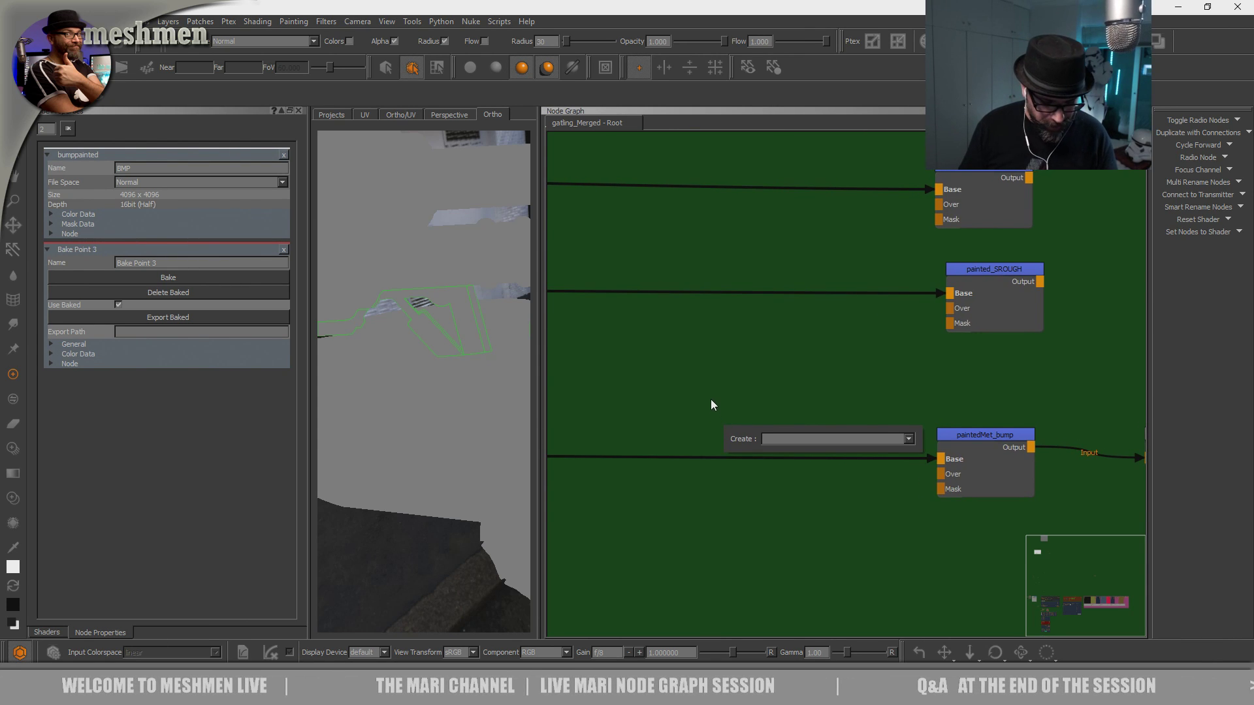
{"action": "type", "text": "c"}
{"action": "key", "text": "BackSpace"}
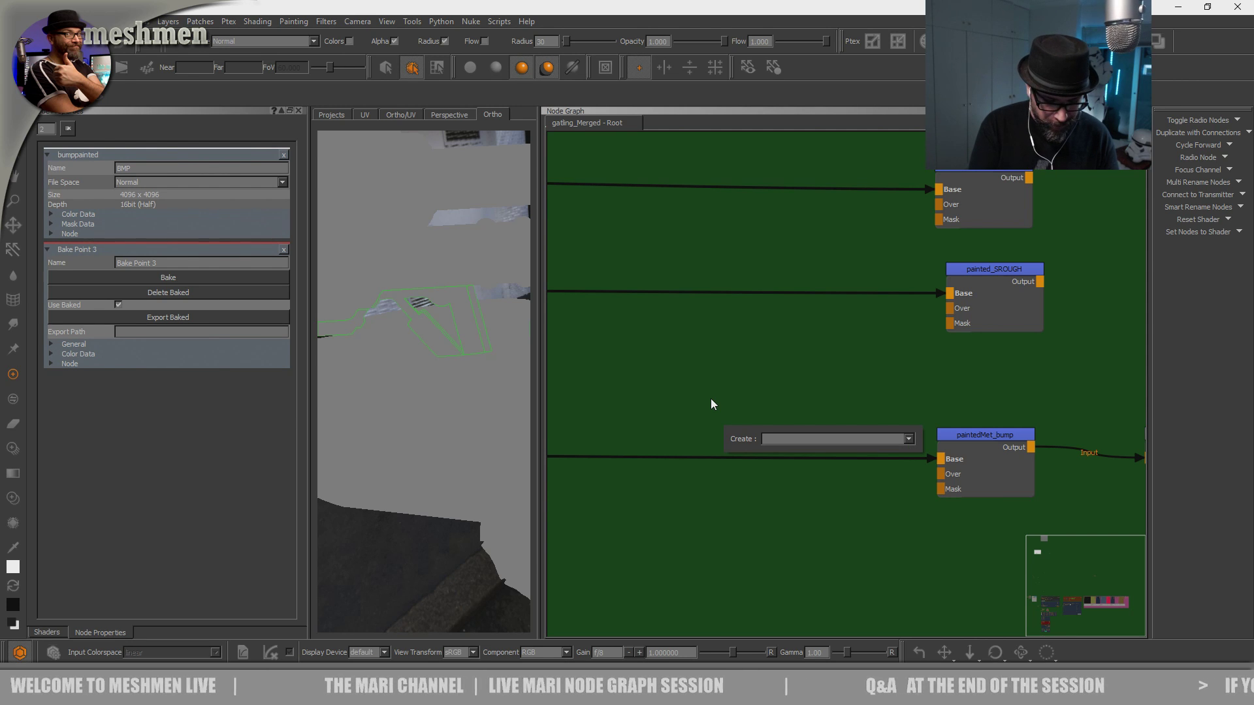
{"action": "key", "text": "Escape"}
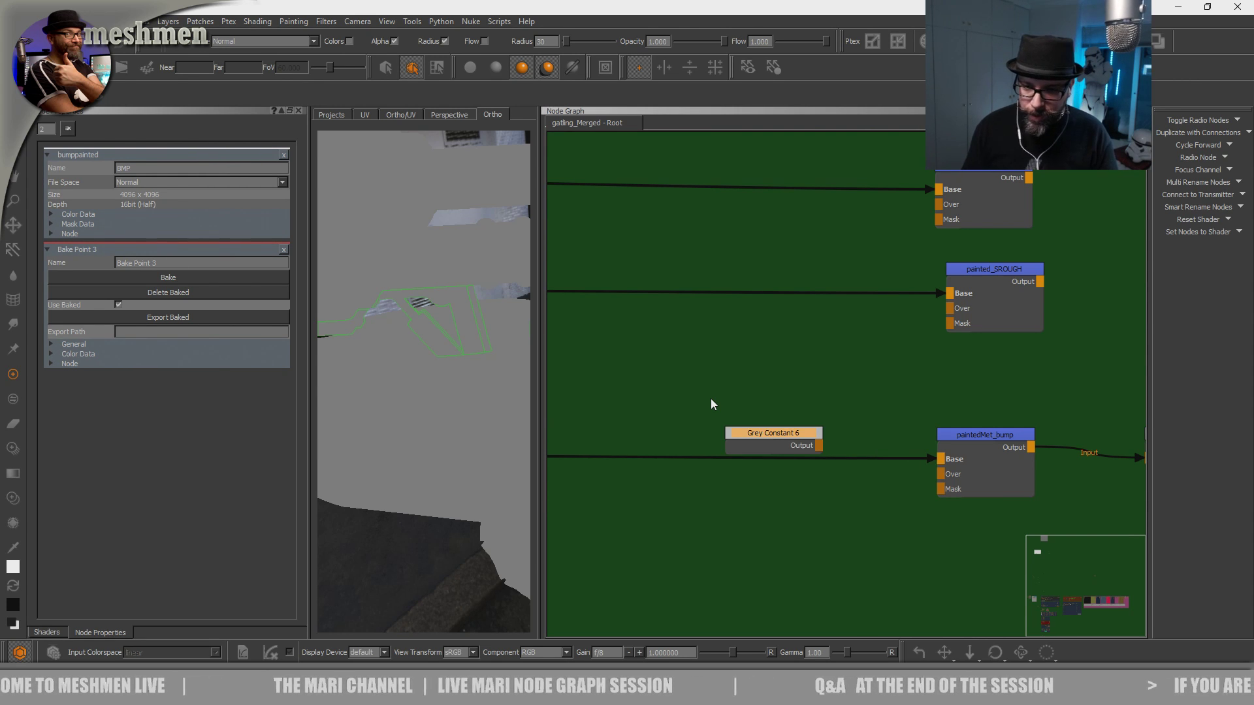
Connect the Grey Constant node to paintedMet_bump's Base input, set its GreyValue to 0.633 and place it along the connection.
{"action": "left_click_drag", "start_coordinate": [820, 447], "coordinate": [942, 460]}
{"action": "left_click_drag", "start_coordinate": [773, 433], "coordinate": [748, 451]}
{"action": "mouse_move", "coordinate": [217, 185]}
{"action": "left_mouse_down"}
{"action": "mouse_move", "coordinate": [235, 185]}
{"action": "mouse_move", "coordinate": [227, 198]}
{"action": "left_mouse_up"}
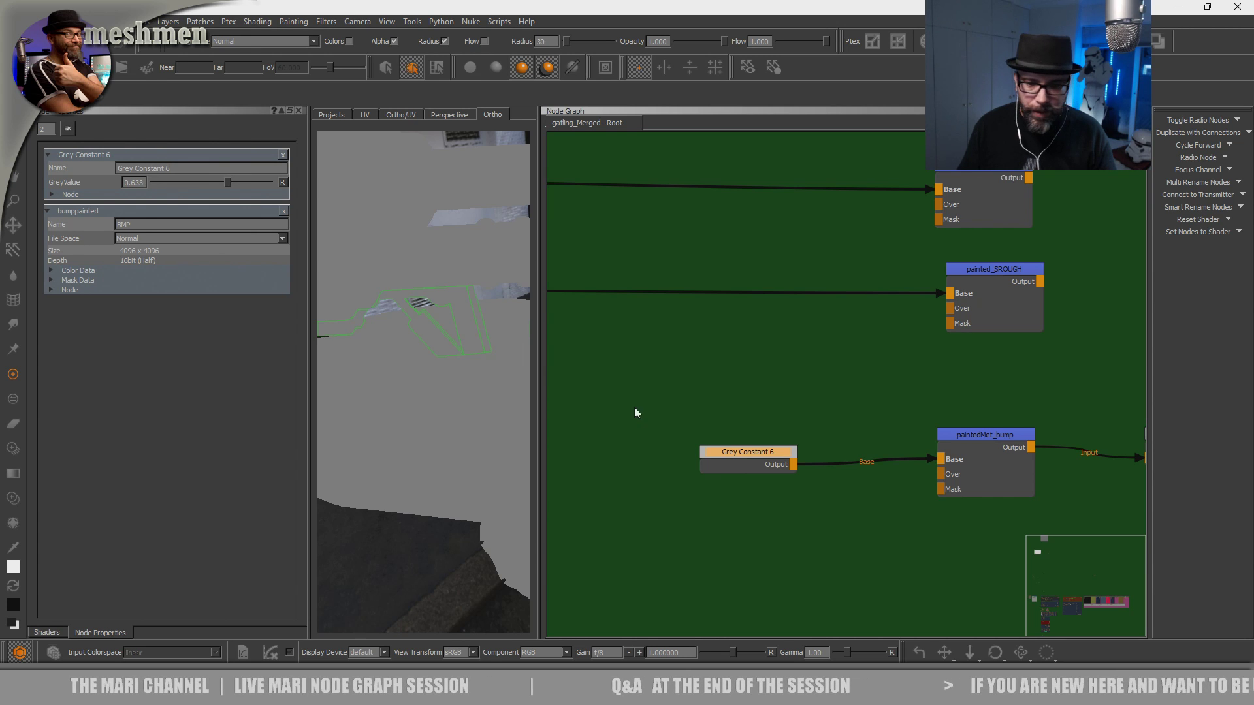
{"action": "left_click_drag", "start_coordinate": [723, 451], "coordinate": [710, 440]}
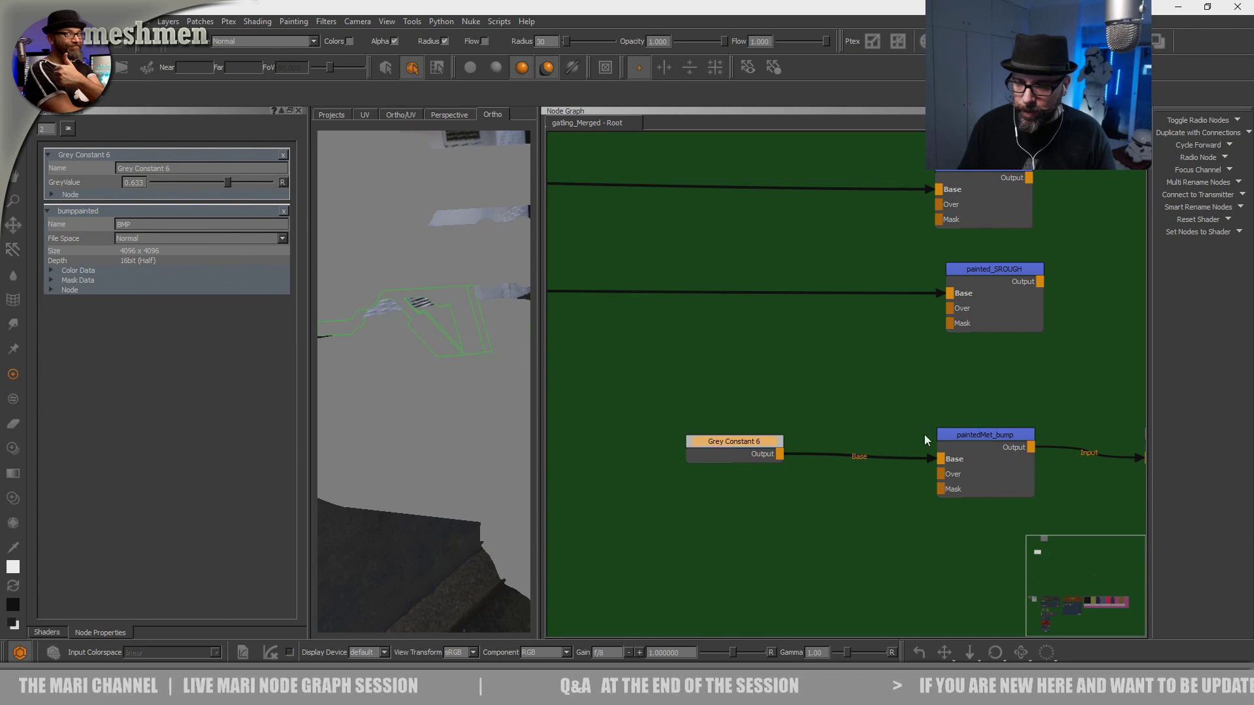
Reposition the paintedMet_bump and bumppainted23 nodes to tidy the painted metal bump row.
{"action": "left_click_drag", "start_coordinate": [985, 440], "coordinate": [974, 447]}
{"action": "middle_click_drag", "start_coordinate": [1122, 443], "coordinate": [906, 418]}
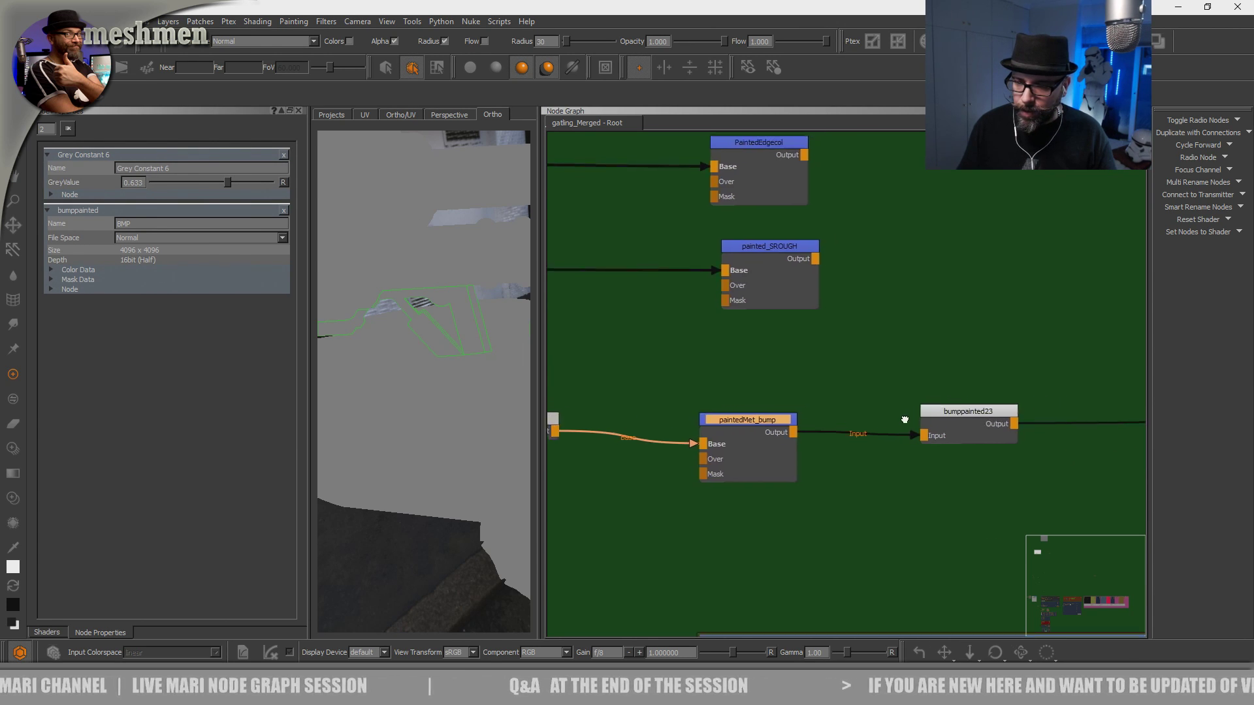
{"action": "left_click_drag", "start_coordinate": [967, 429], "coordinate": [952, 419]}
{"action": "scroll", "coordinate": [956, 418], "scroll_direction": "down", "scroll_amount": 3}
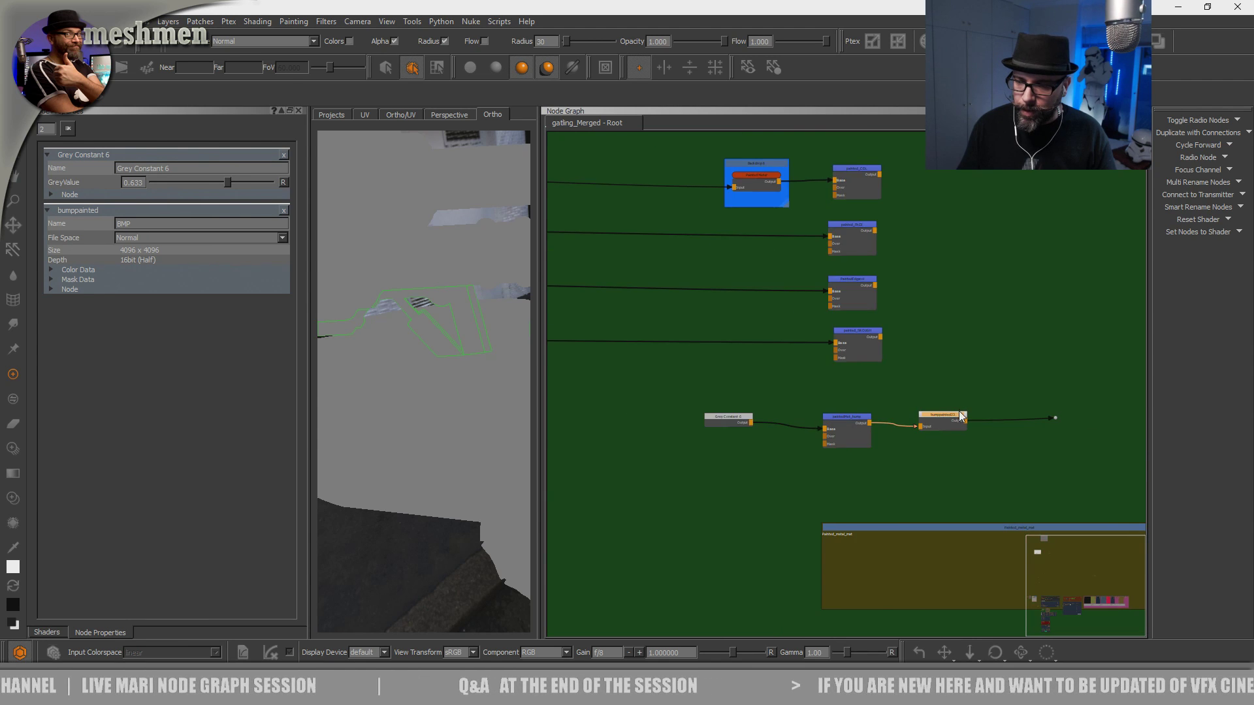
{"action": "scroll", "coordinate": [961, 416], "scroll_direction": "up", "scroll_amount": 3}
{"action": "key", "text": "Tab"}
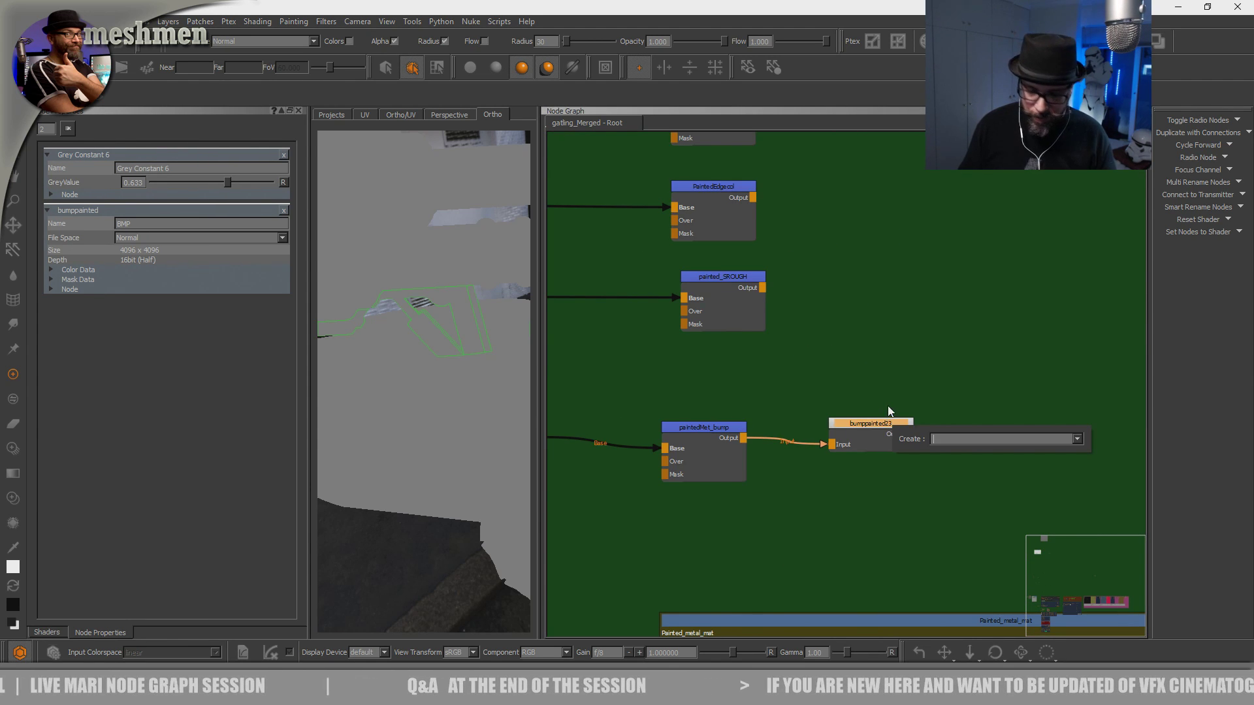
{"action": "key", "text": "Escape"}
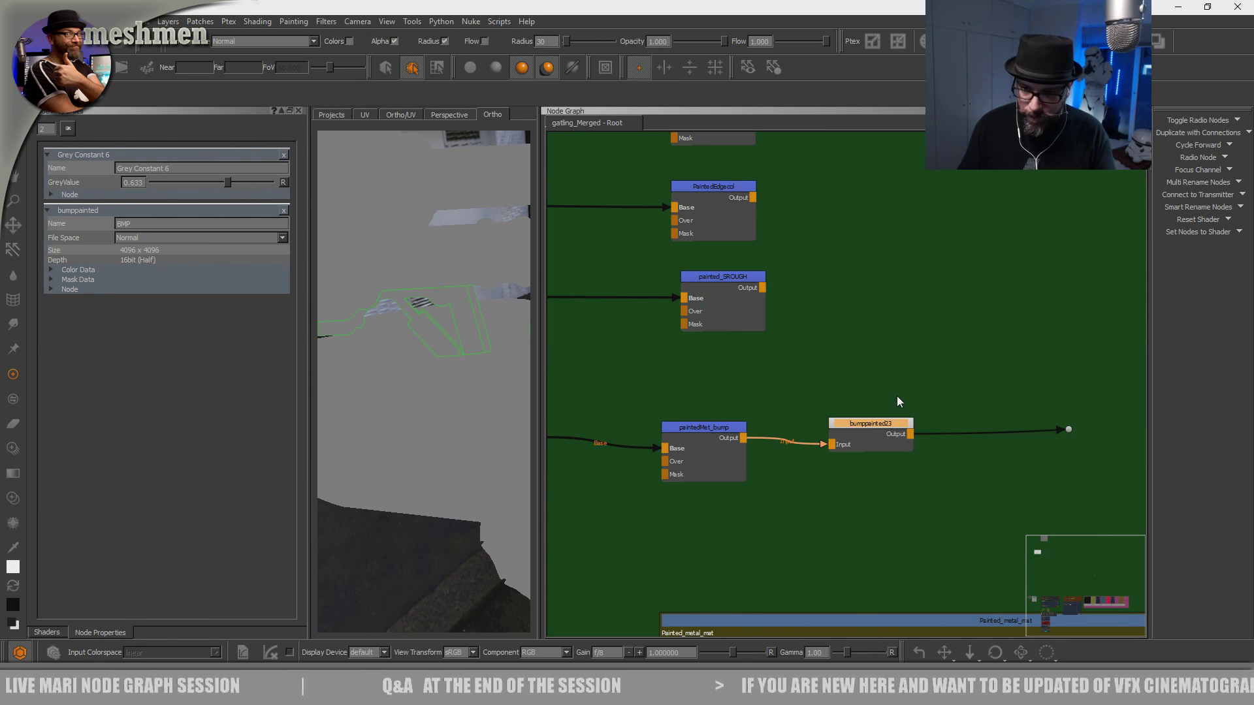
Rename the bumppainted23 node as BMP.
{"action": "double_click", "coordinate": [877, 424]}
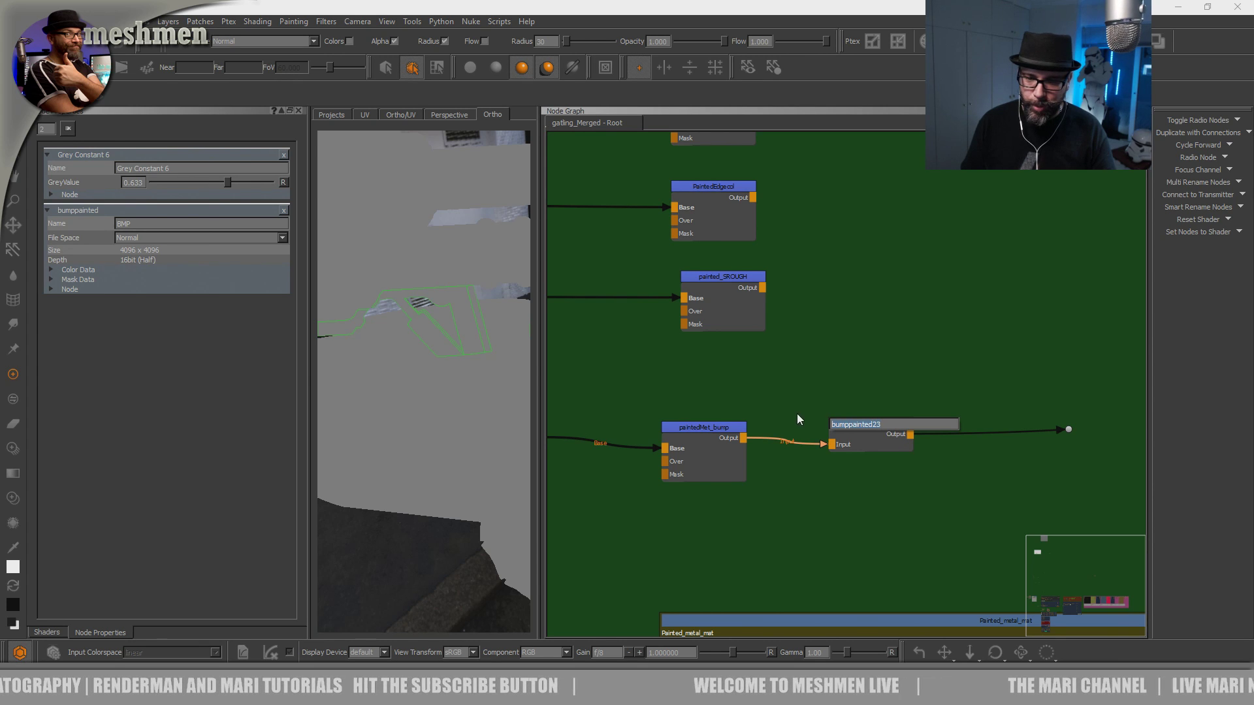
{"action": "left_click", "coordinate": [837, 418]}
{"action": "key", "text": "f"}
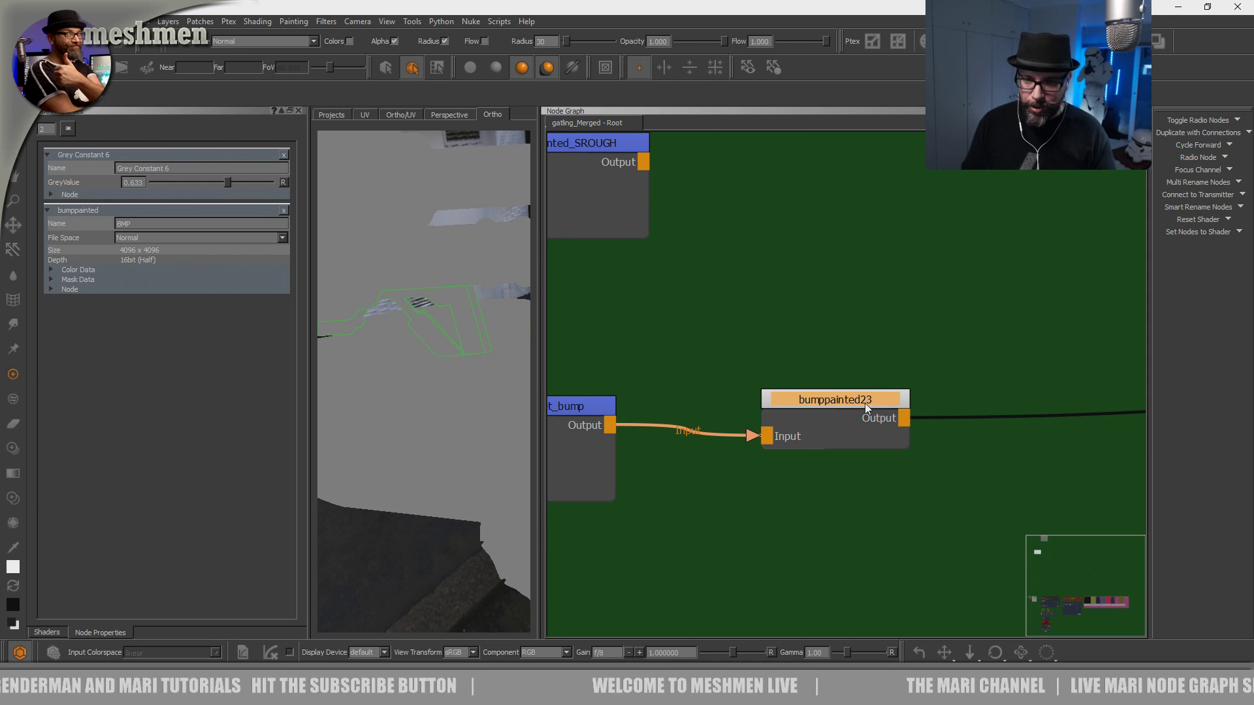
{"action": "double_click", "coordinate": [868, 401]}
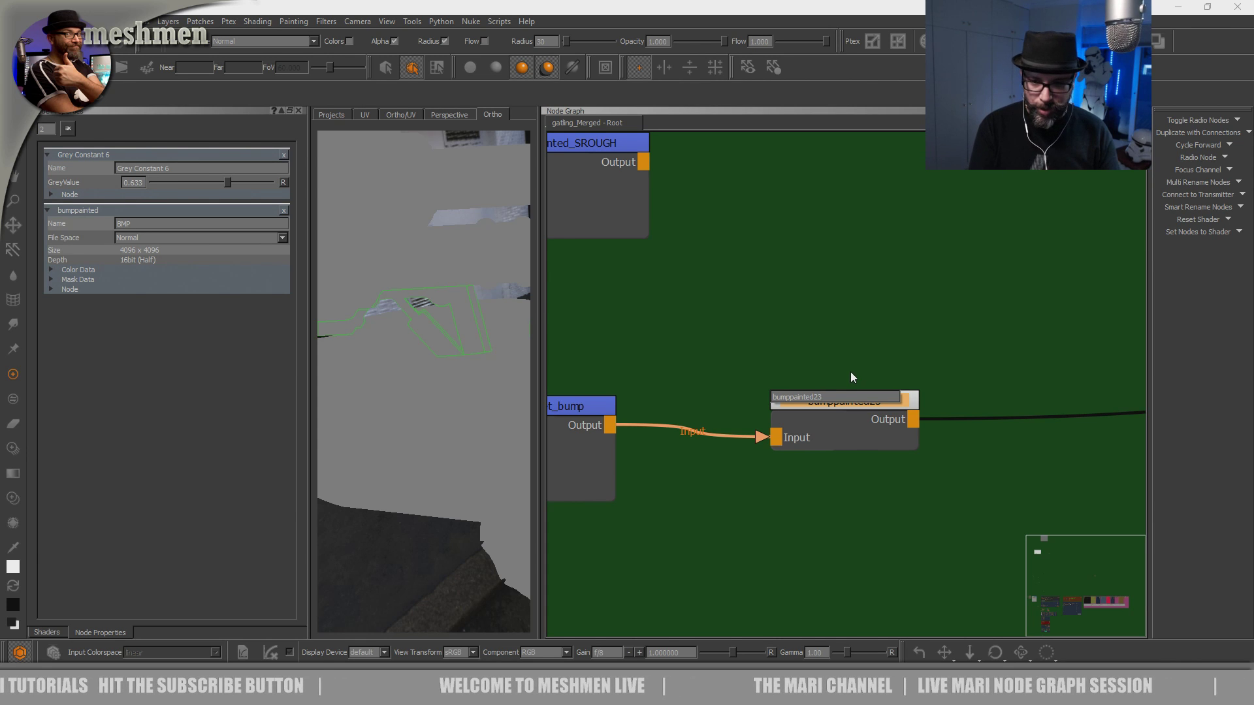
{"action": "key", "text": "BackSpace"}
{"action": "key", "text": "BackSpace"}
{"action": "key", "text": "BackSpace"}
{"action": "key", "text": "BackSpace"}
{"action": "key", "text": "BackSpace"}
{"action": "key", "text": "BackSpace"}
{"action": "key", "text": "BackSpace"}
{"action": "key", "text": "BackSpace"}
{"action": "key", "text": "BackSpace"}
{"action": "key", "text": "BackSpace"}
{"action": "key", "text": "BackSpace"}
{"action": "key", "text": "BackSpace"}
{"action": "key", "text": "BackSpace"}
{"action": "key", "text": "BackSpace"}
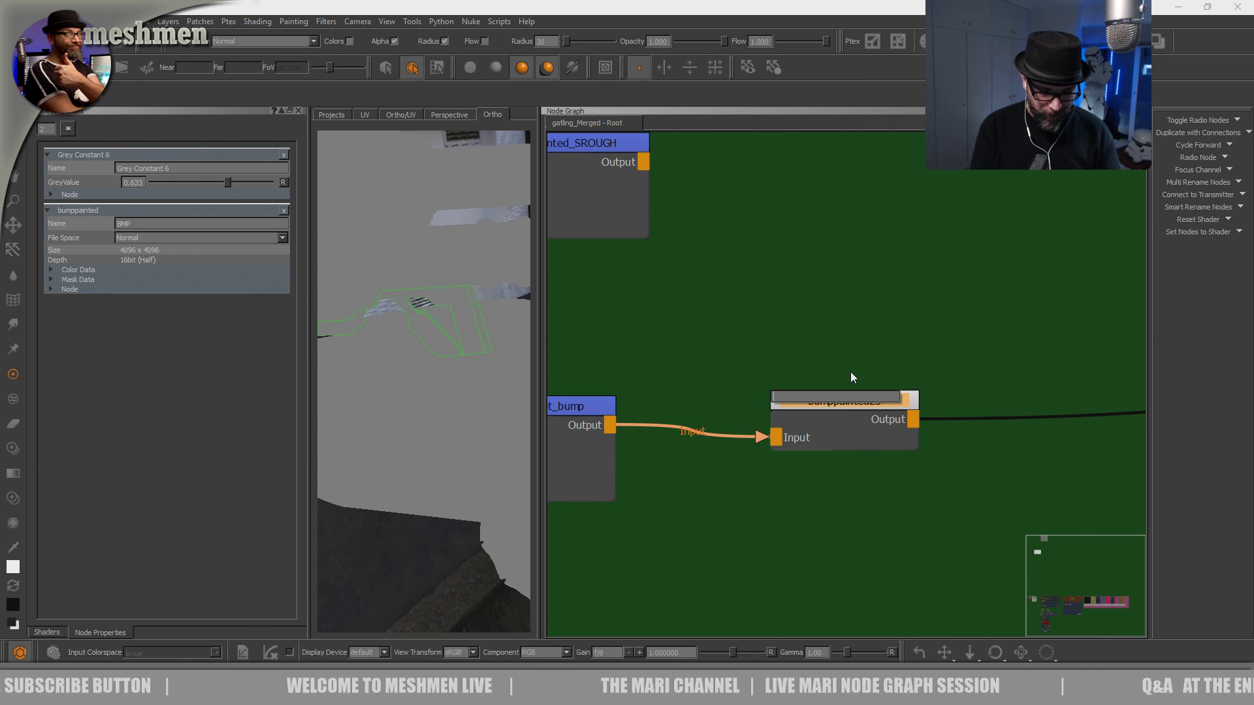
{"action": "type", "text": "BMP"}
{"action": "key", "text": "Return"}
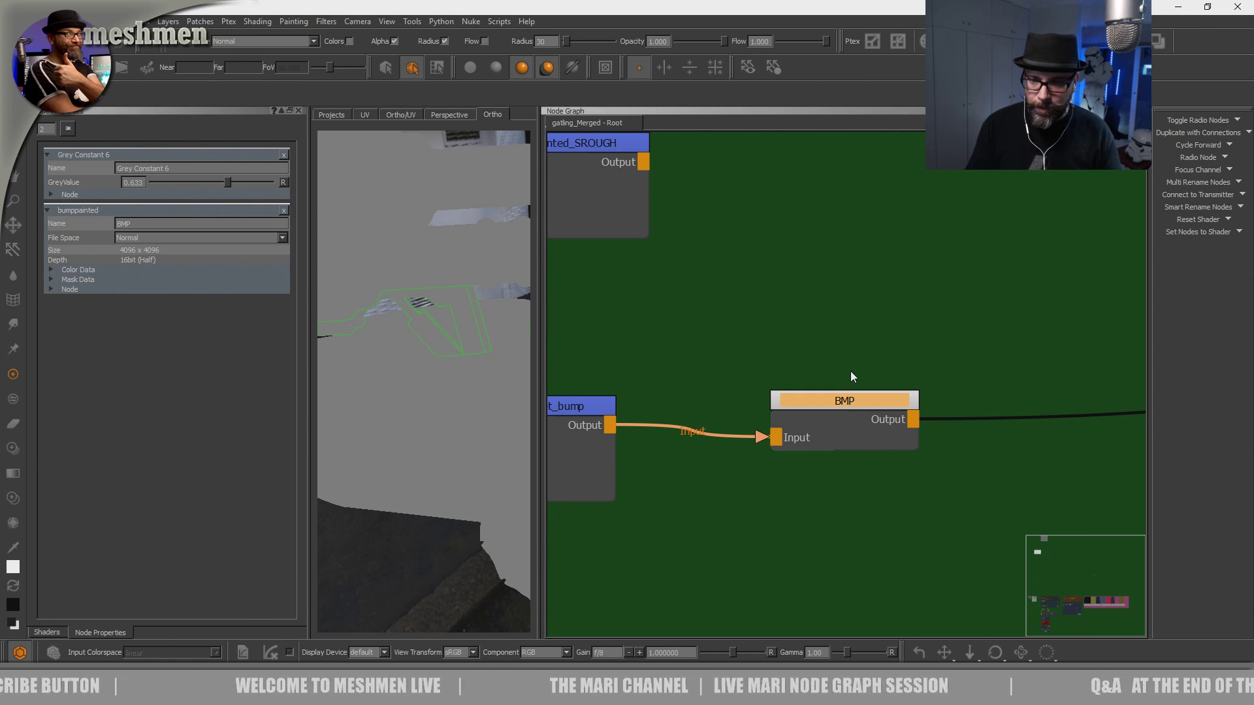
Move to the empty area above the material backdrops and display the Channels palette.
{"action": "scroll", "coordinate": [841, 384], "scroll_direction": "down", "scroll_amount": 8}
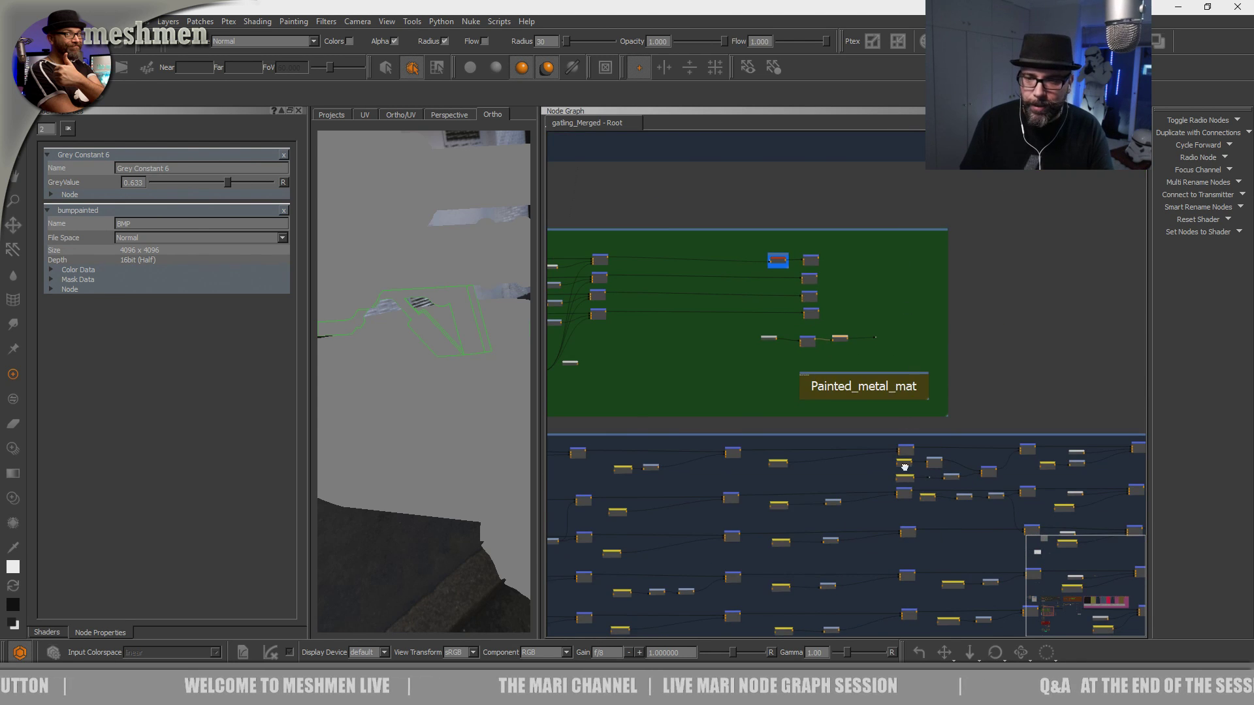
{"action": "scroll", "coordinate": [974, 297], "scroll_direction": "down", "scroll_amount": 3}
{"action": "scroll", "coordinate": [876, 290], "scroll_direction": "up", "scroll_amount": 8}
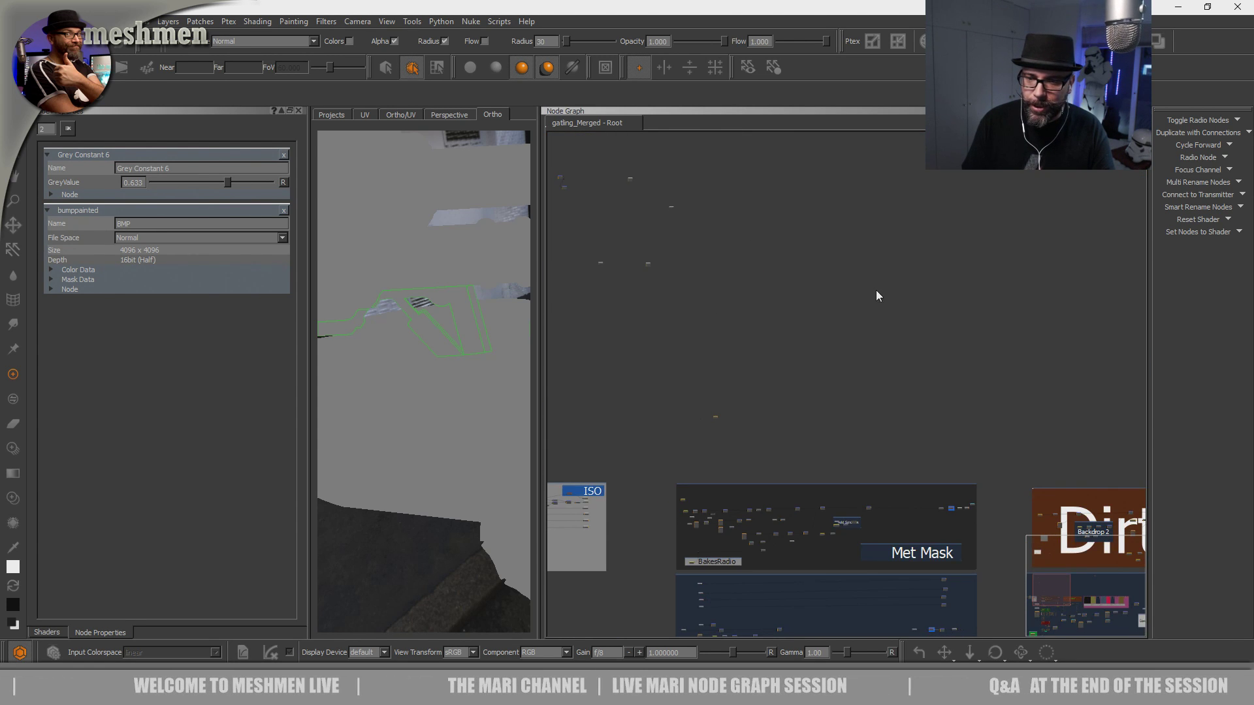
{"action": "middle_click_drag", "start_coordinate": [825, 325], "coordinate": [1005, 347]}
{"action": "scroll", "coordinate": [969, 358], "scroll_direction": "up", "scroll_amount": 1}
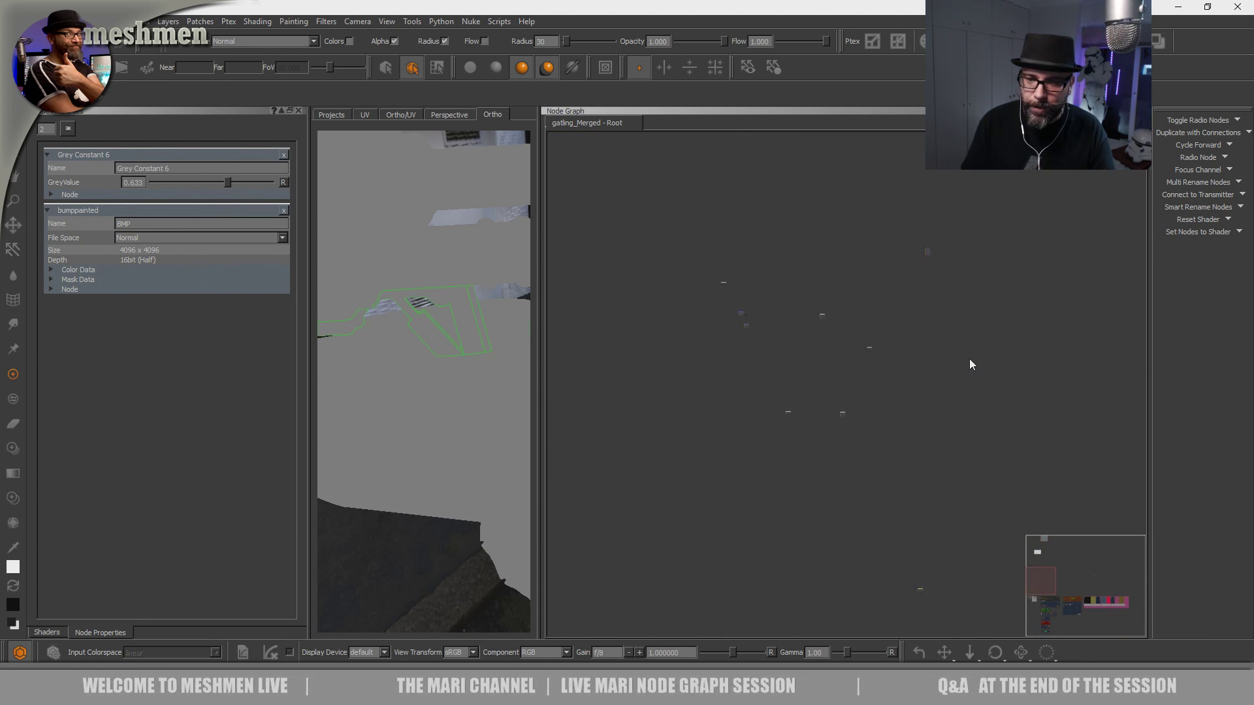
{"action": "scroll", "coordinate": [957, 376], "scroll_direction": "up", "scroll_amount": 2}
{"action": "right_click", "coordinate": [662, 26]}
{"action": "left_click", "coordinate": [692, 49]}
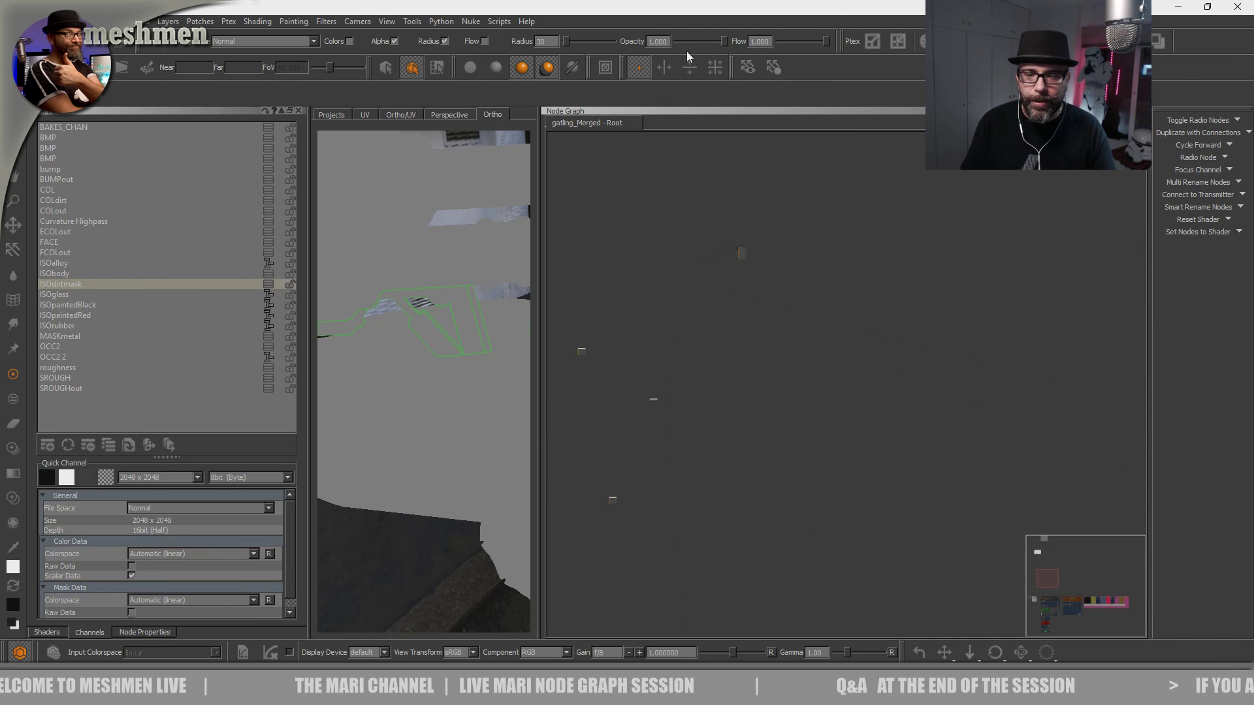
Add a 2048 x 2048, 16bit (Half) channel named test1 and look for its node in the graph.
{"action": "left_click", "coordinate": [47, 446]}
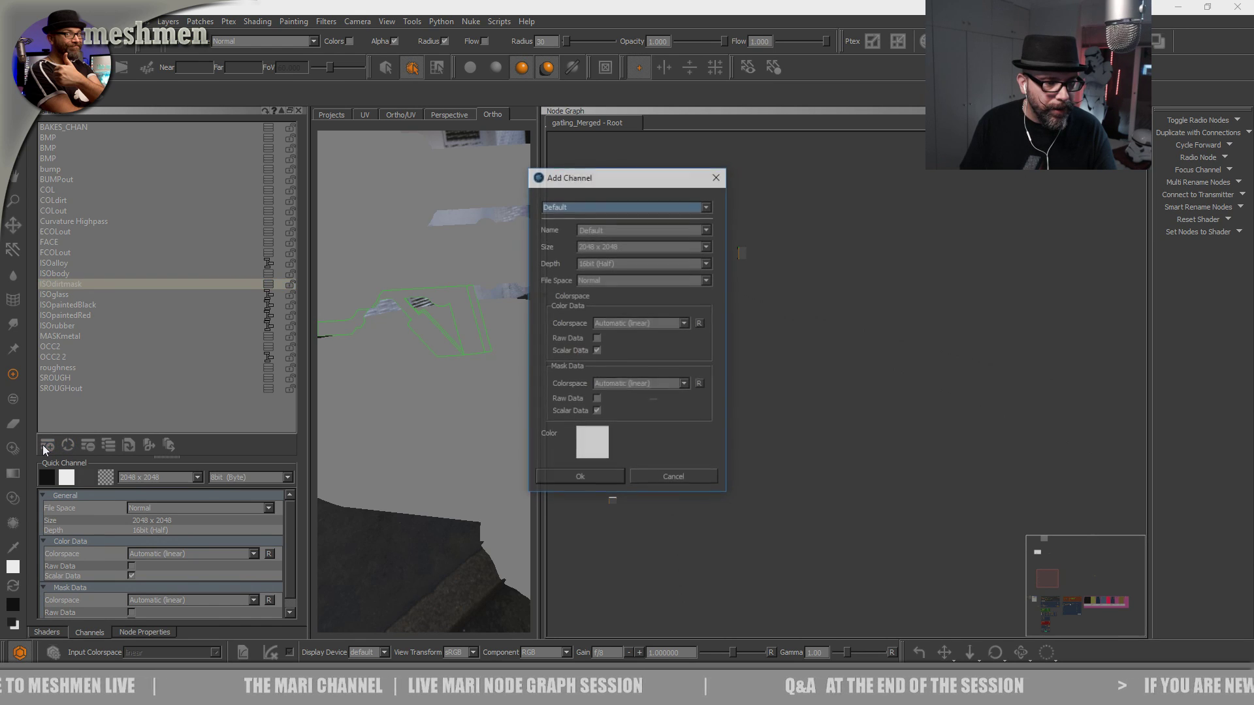
{"action": "key", "text": "Tab"}
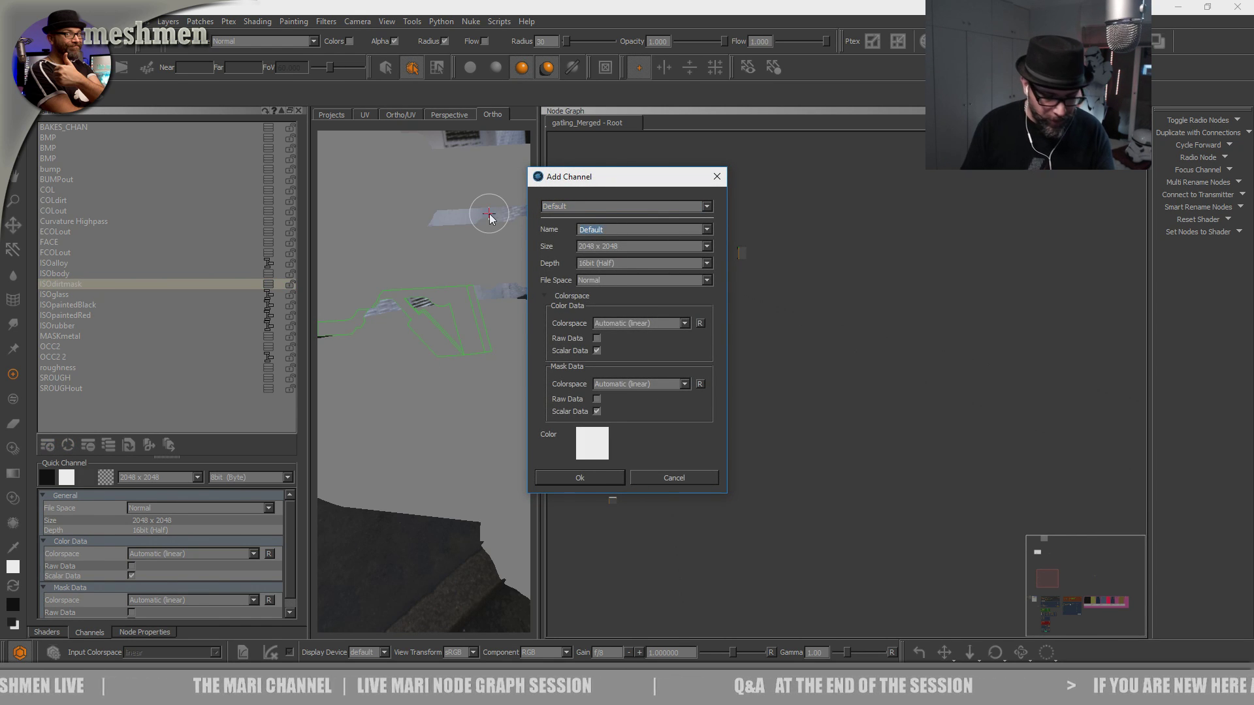
{"action": "type", "text": "test1"}
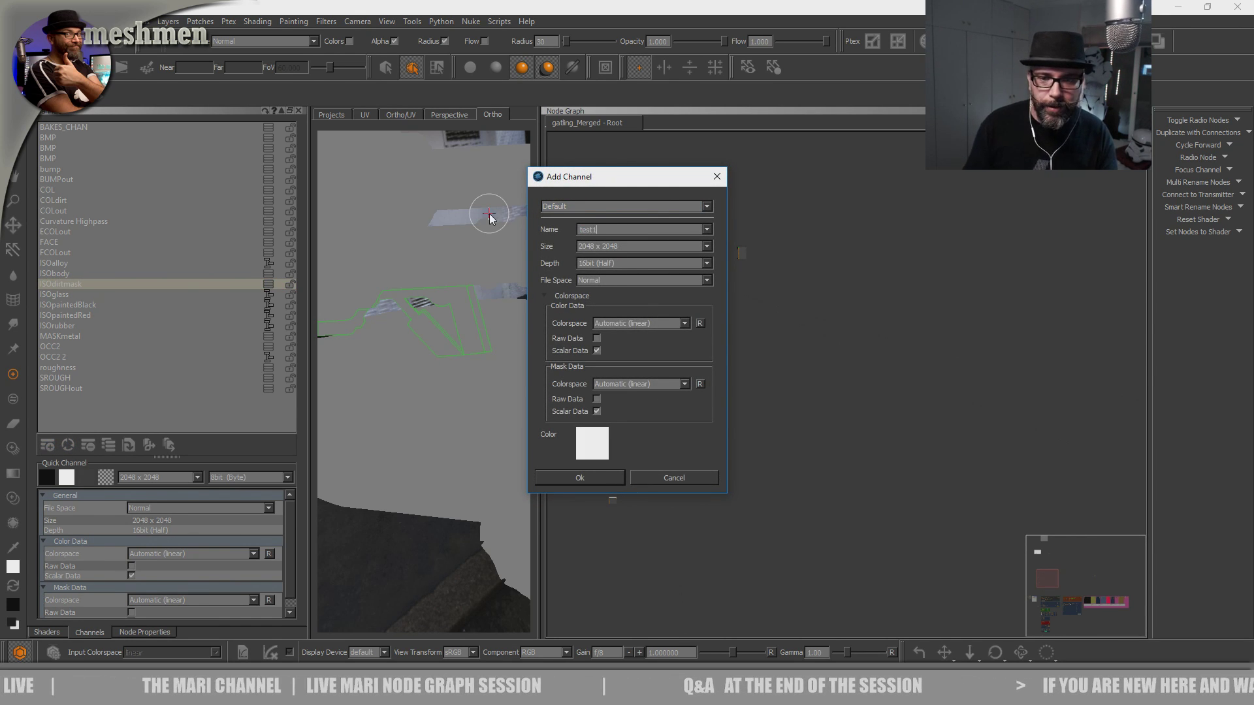
{"action": "left_click", "coordinate": [581, 477]}
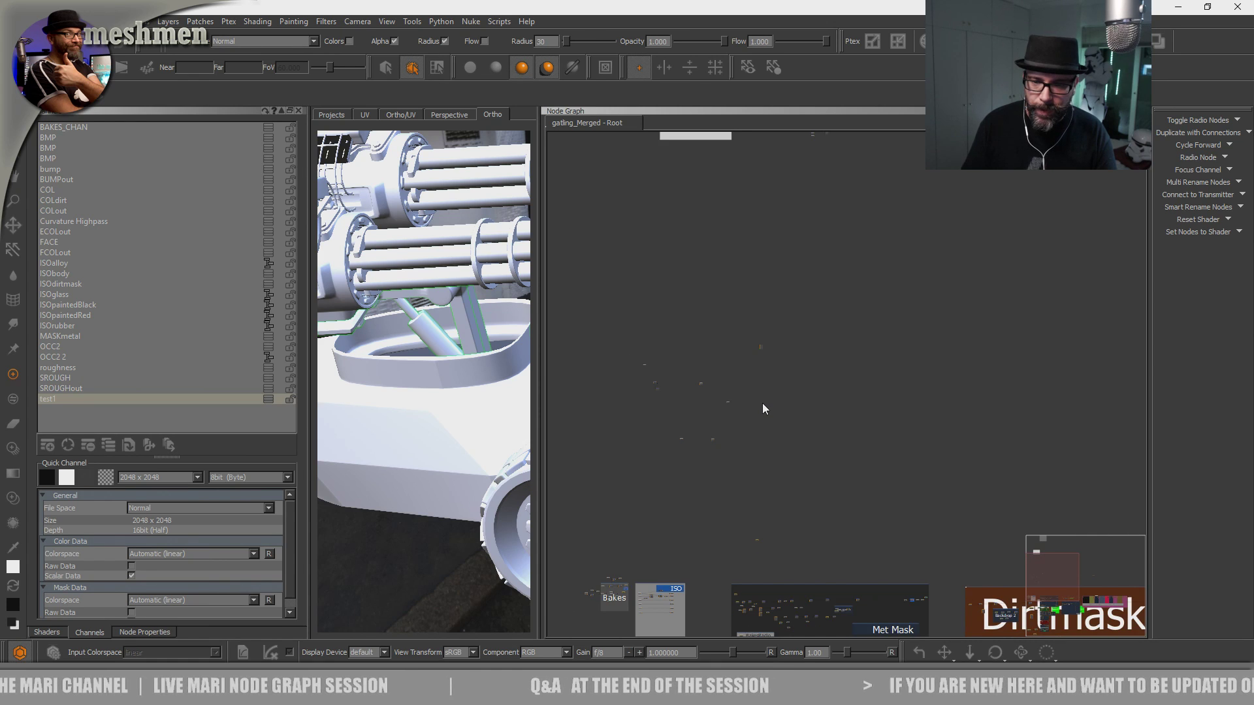
{"action": "middle_click_drag", "start_coordinate": [824, 319], "coordinate": [789, 444]}
{"action": "middle_click_drag", "start_coordinate": [821, 364], "coordinate": [783, 452]}
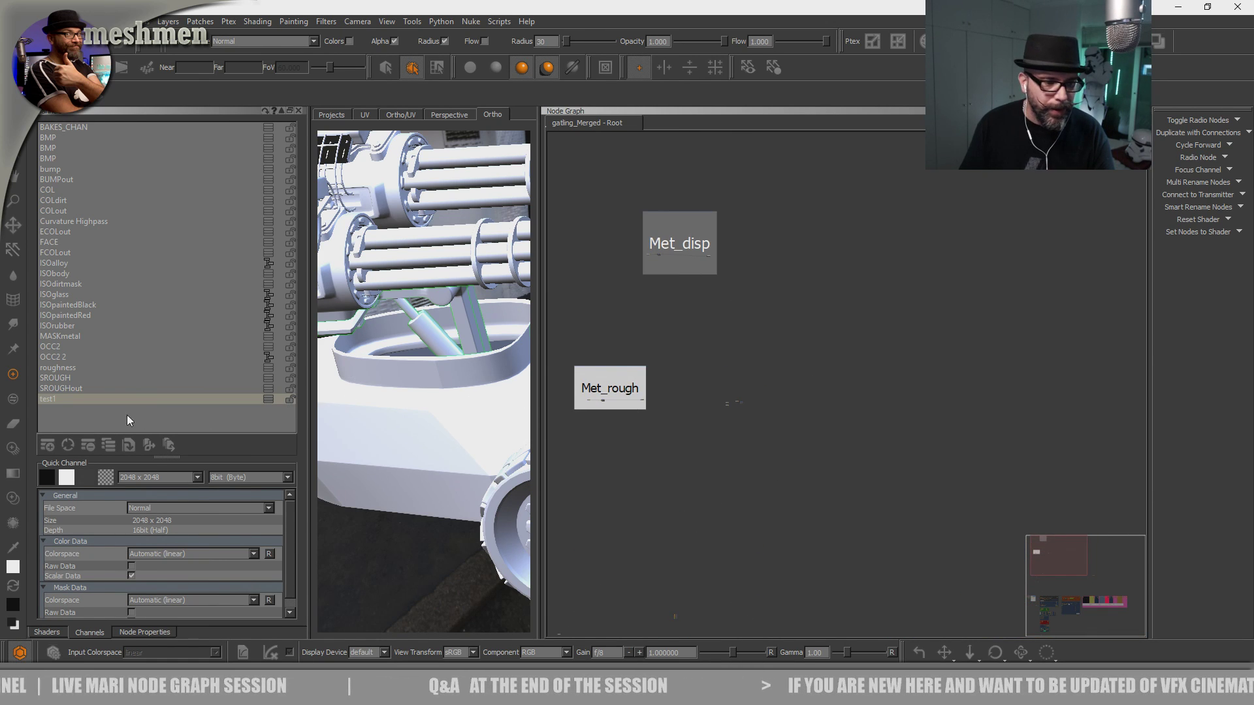
Add three more channels from the test1 entry, each 2048 x 2048 and 16bit (Half).
{"action": "left_click", "coordinate": [47, 445]}
{"action": "left_click", "coordinate": [609, 476]}
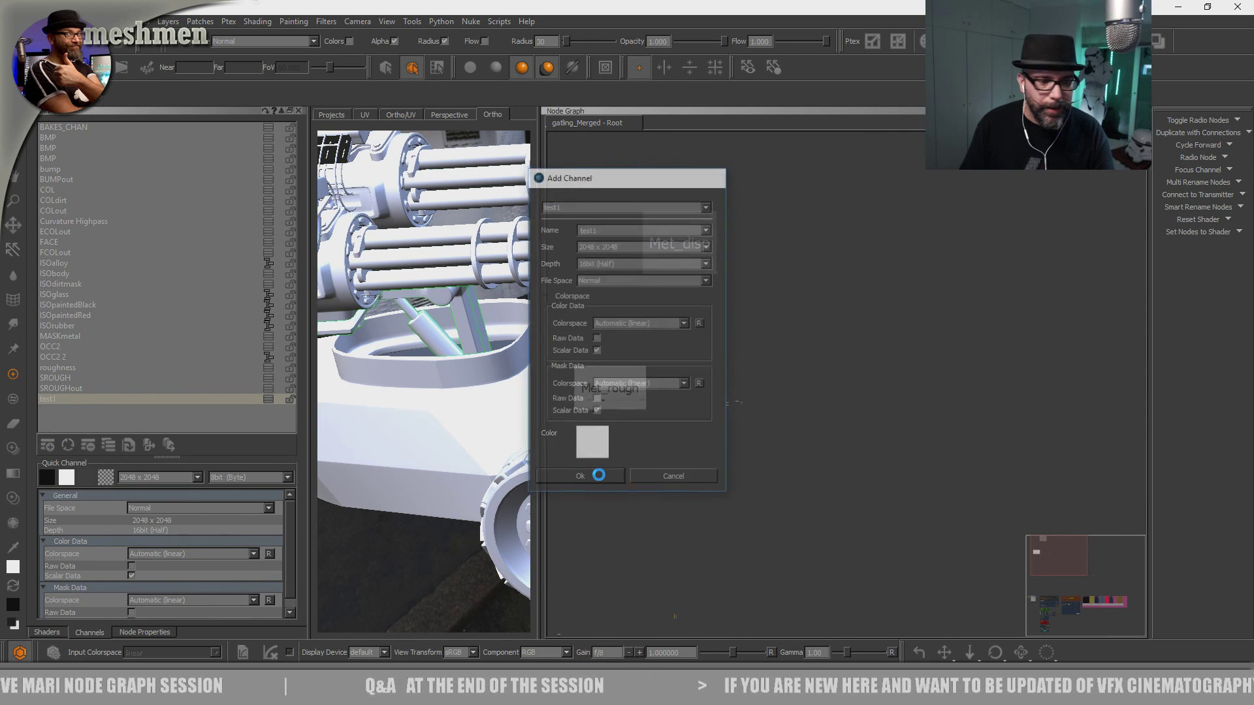
{"action": "left_click", "coordinate": [46, 447]}
{"action": "left_click", "coordinate": [48, 447]}
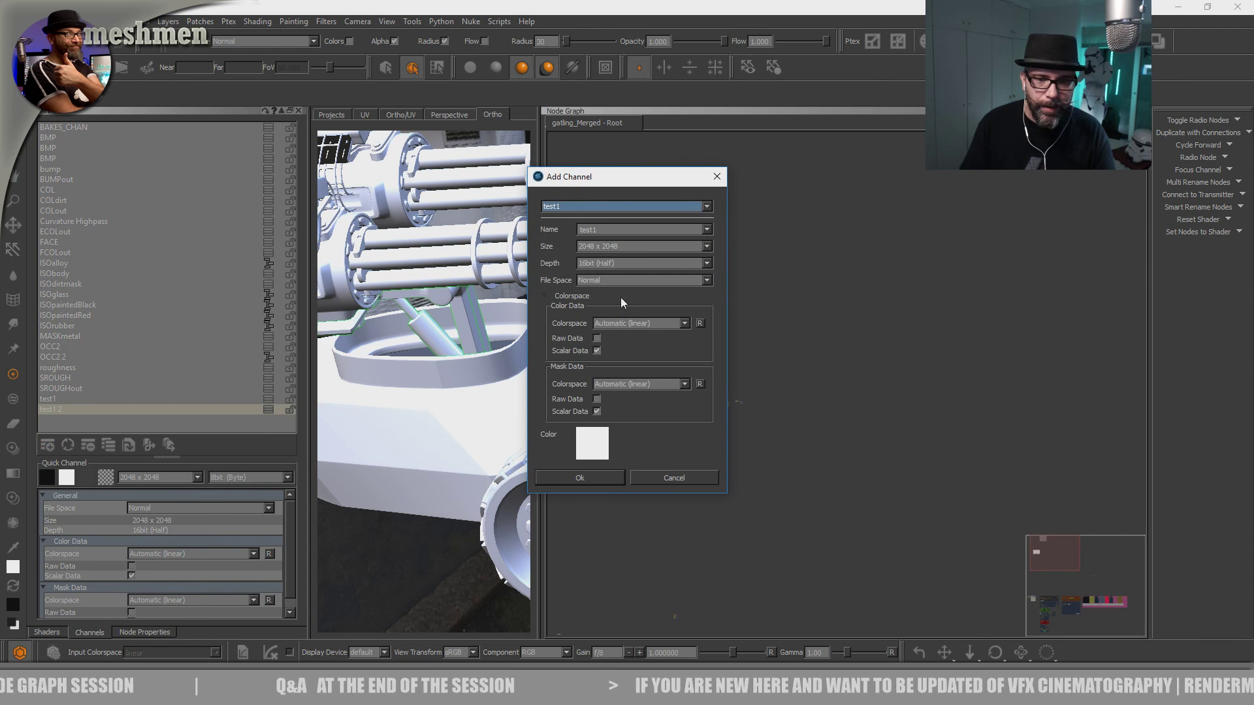
{"action": "left_click", "coordinate": [575, 478]}
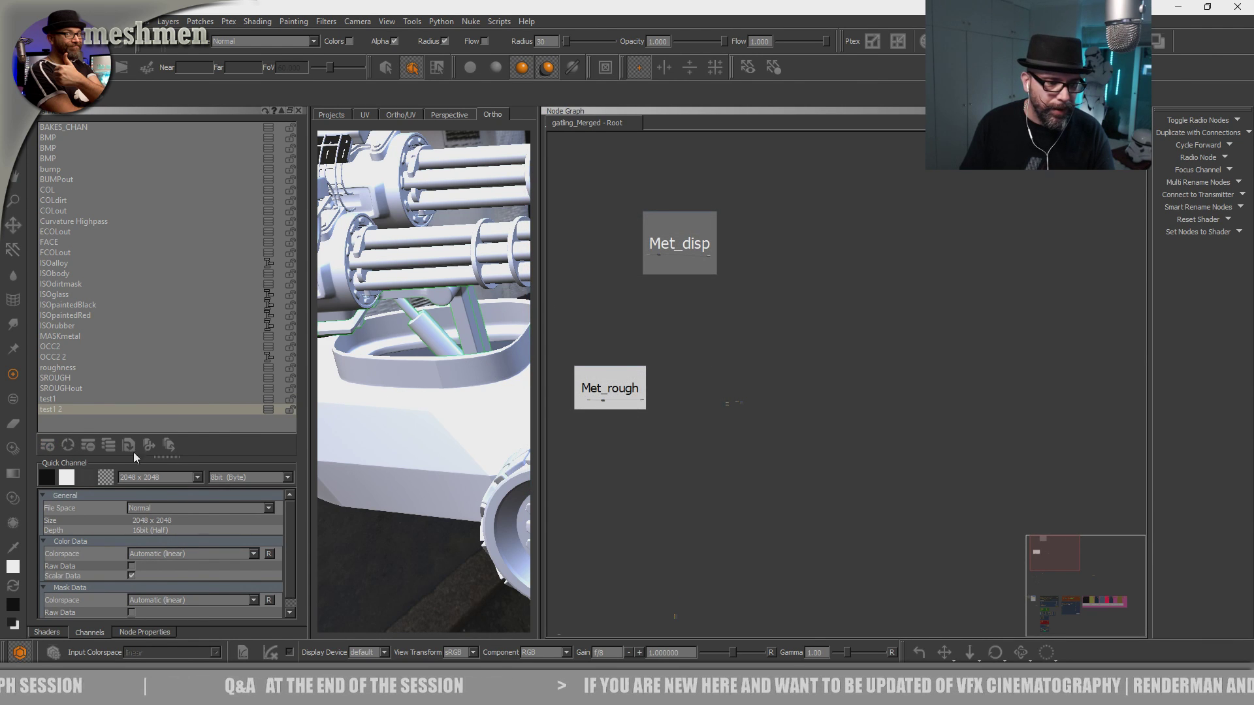
{"action": "left_click", "coordinate": [52, 446]}
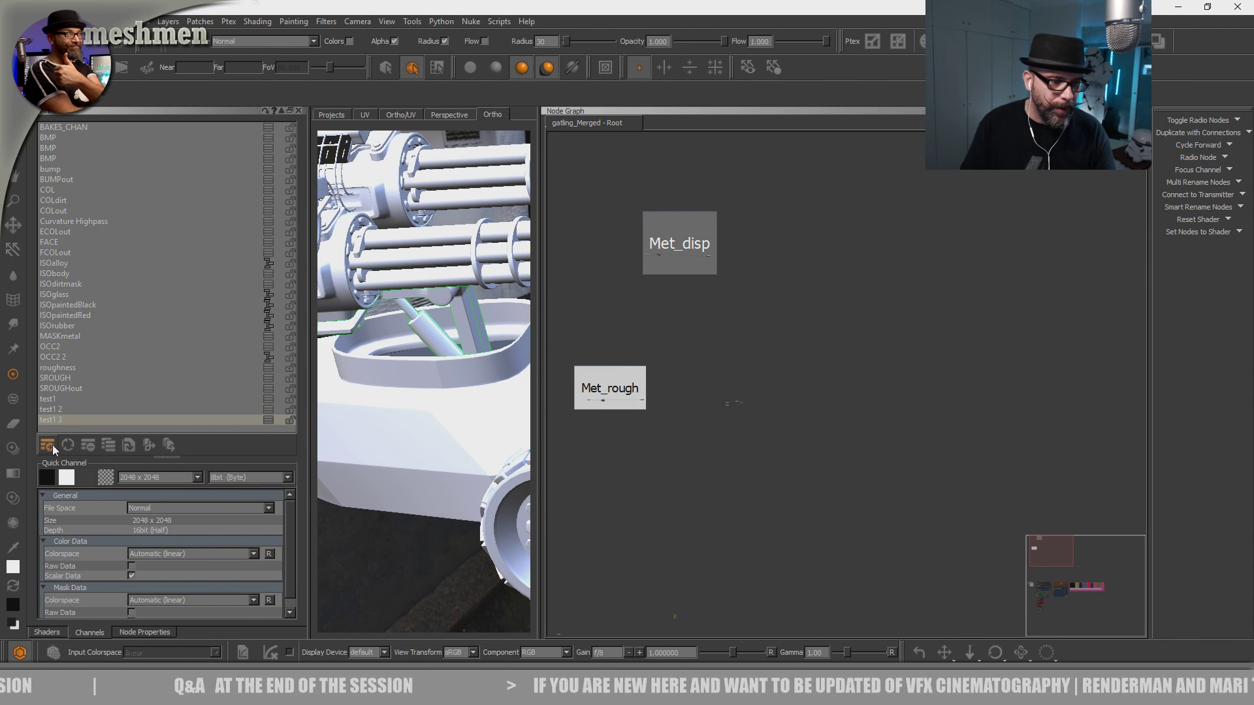
{"action": "left_click", "coordinate": [52, 444]}
{"action": "left_click", "coordinate": [579, 478]}
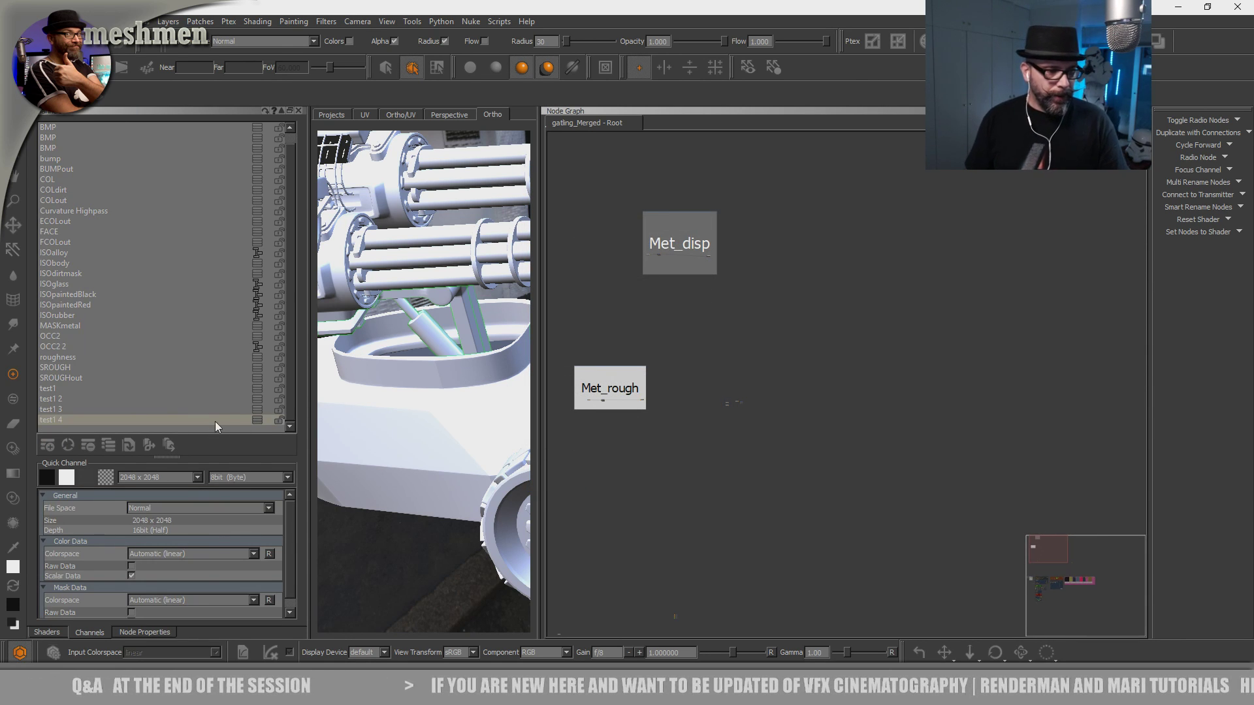
Focus the node graph on the test1 channel and examine how the new channels' nodes are spread out around it.
{"action": "left_click", "coordinate": [57, 390]}
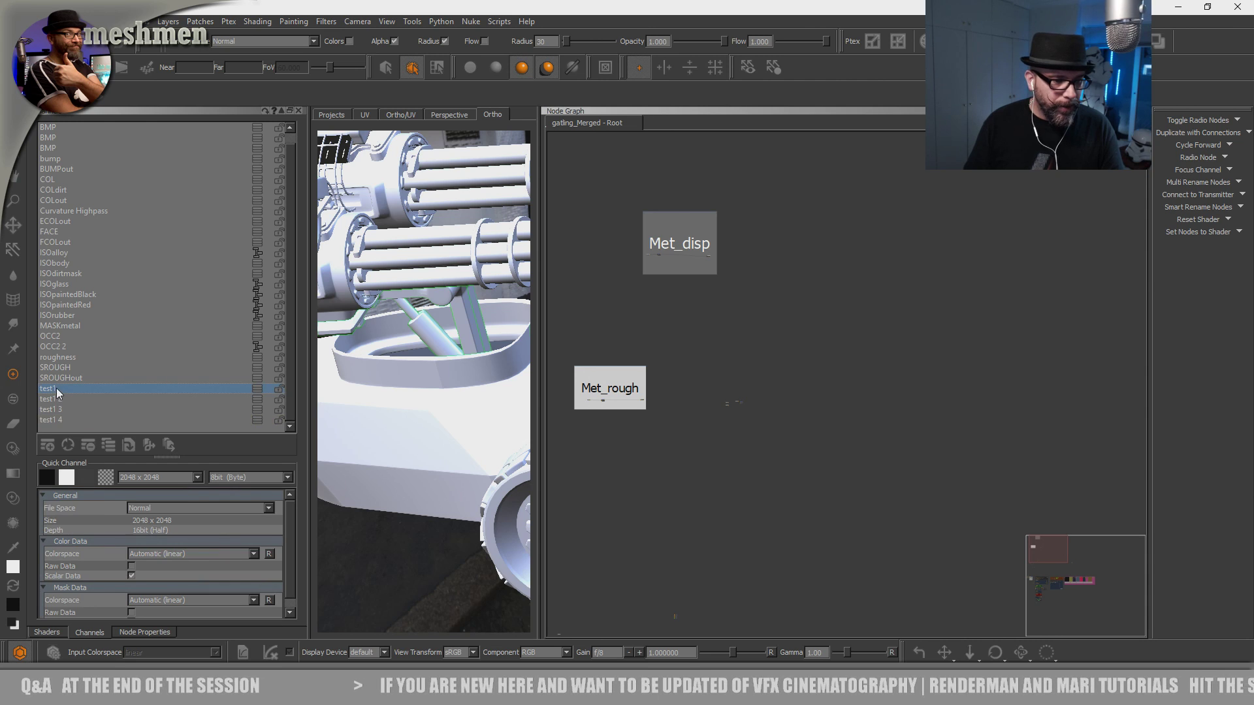
{"action": "right_click", "coordinate": [57, 390]}
{"action": "mouse_move", "coordinate": [70, 379]}
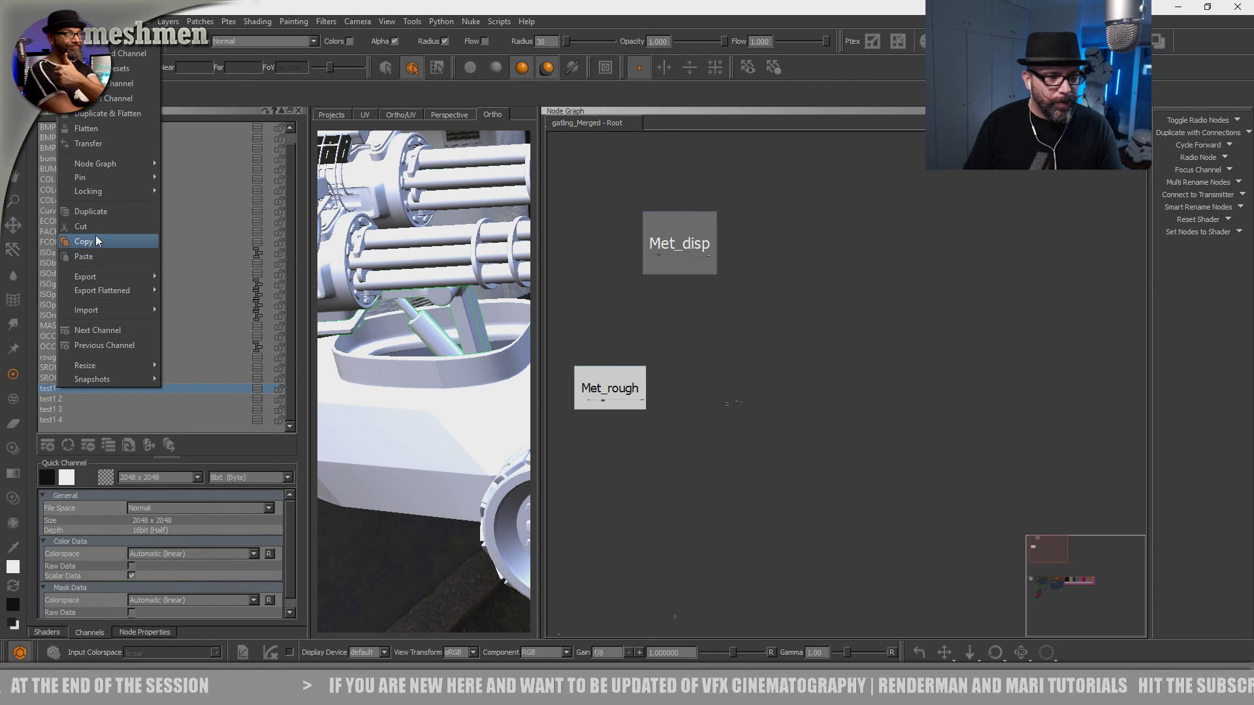
{"action": "mouse_move", "coordinate": [94, 194]}
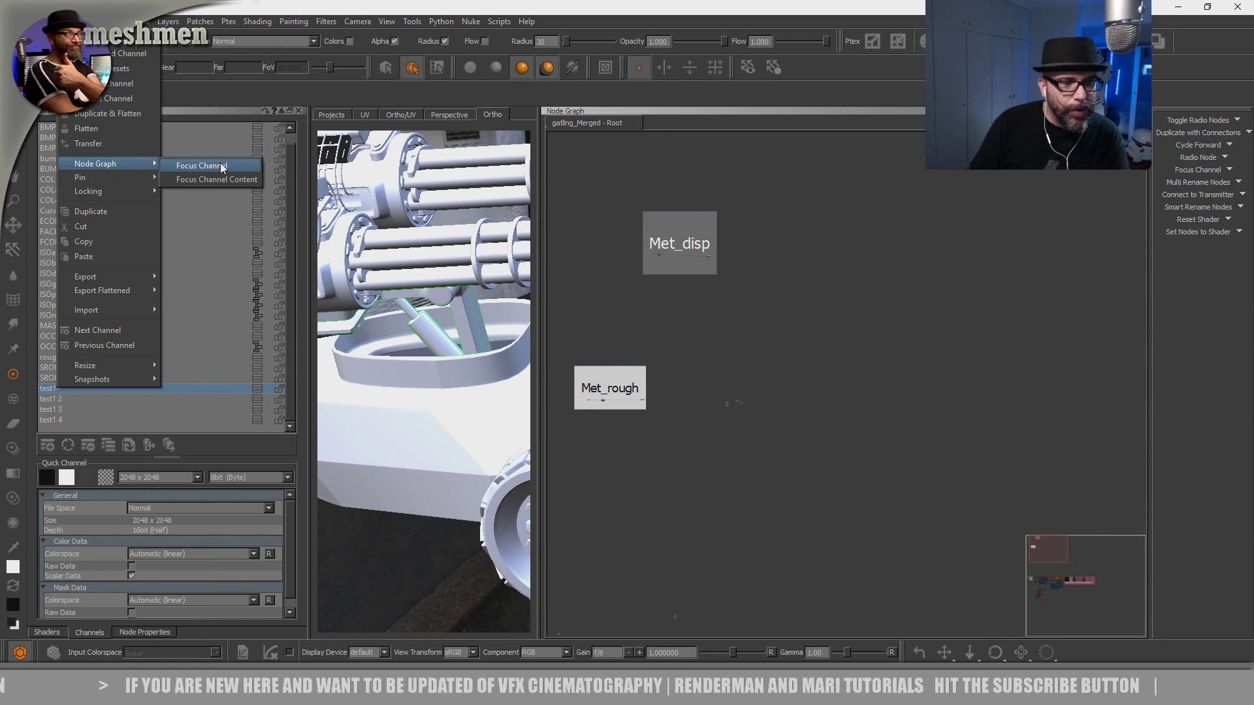
{"action": "left_click", "coordinate": [241, 166]}
{"action": "scroll", "coordinate": [730, 318], "scroll_direction": "down", "scroll_amount": 8}
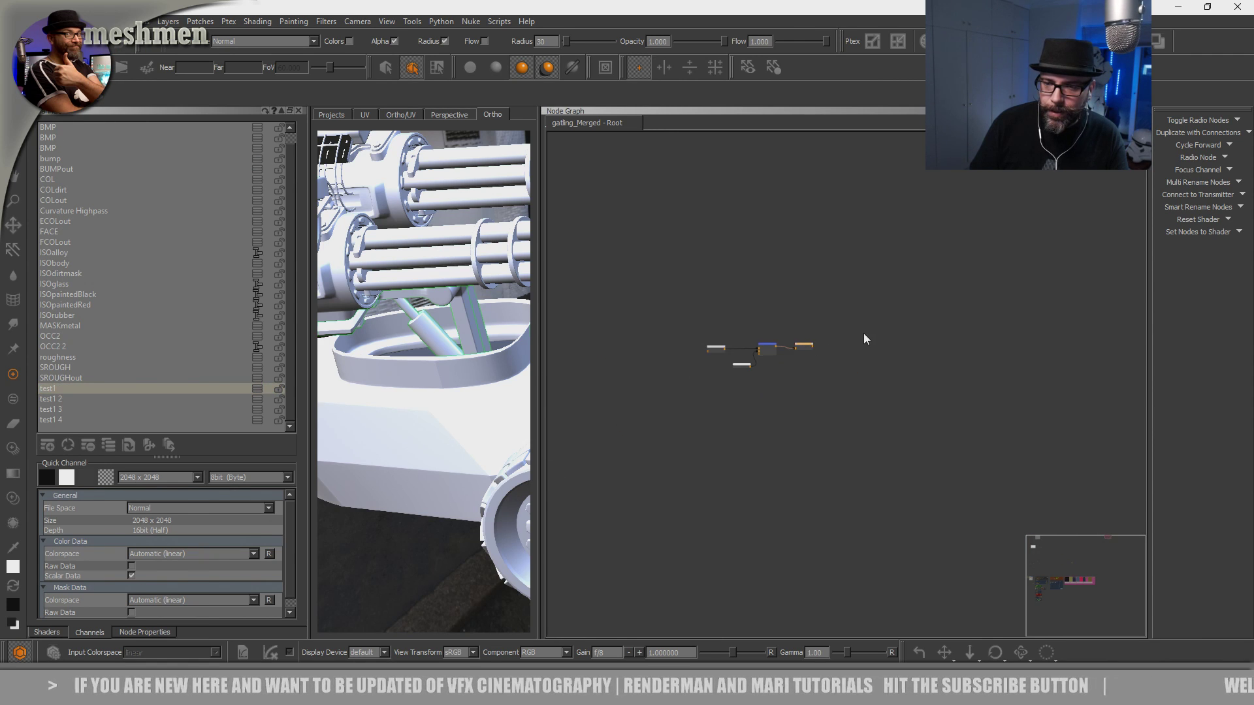
{"action": "scroll", "coordinate": [731, 366], "scroll_direction": "down", "scroll_amount": 3}
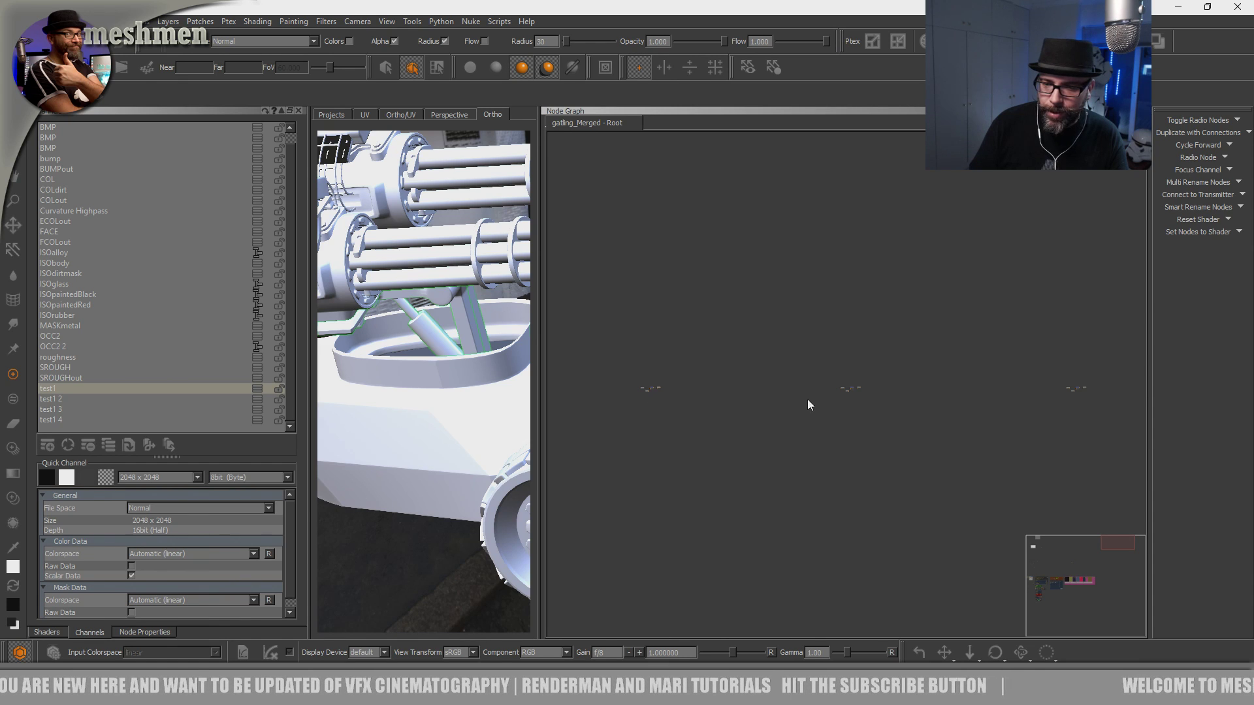
{"action": "middle_click_drag", "start_coordinate": [862, 391], "coordinate": [747, 402]}
{"action": "scroll", "coordinate": [956, 399], "scroll_direction": "down", "scroll_amount": 2}
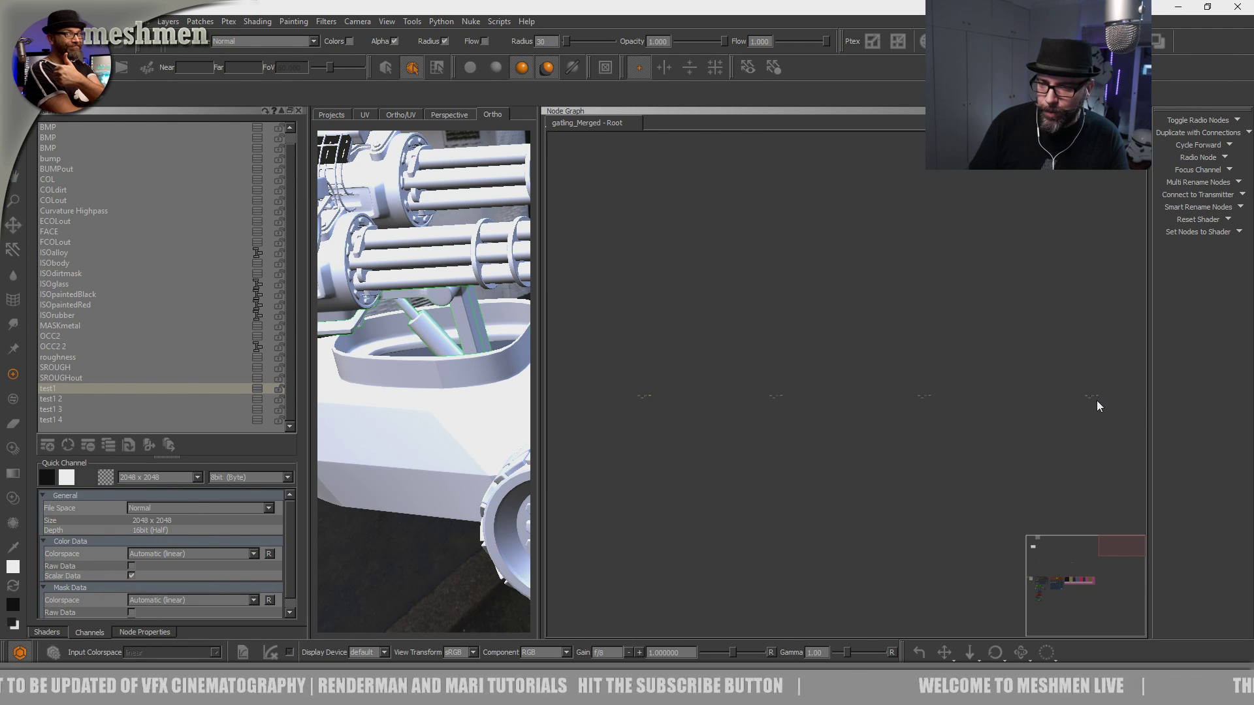
{"action": "scroll", "coordinate": [1069, 420], "scroll_direction": "down", "scroll_amount": 1}
{"action": "mouse_move", "coordinate": [1069, 420]}
{"action": "middle_mouse_down"}
{"action": "mouse_move", "coordinate": [787, 442]}
{"action": "mouse_move", "coordinate": [828, 450]}
{"action": "middle_mouse_up"}
{"action": "scroll", "coordinate": [914, 436], "scroll_direction": "down", "scroll_amount": 4}
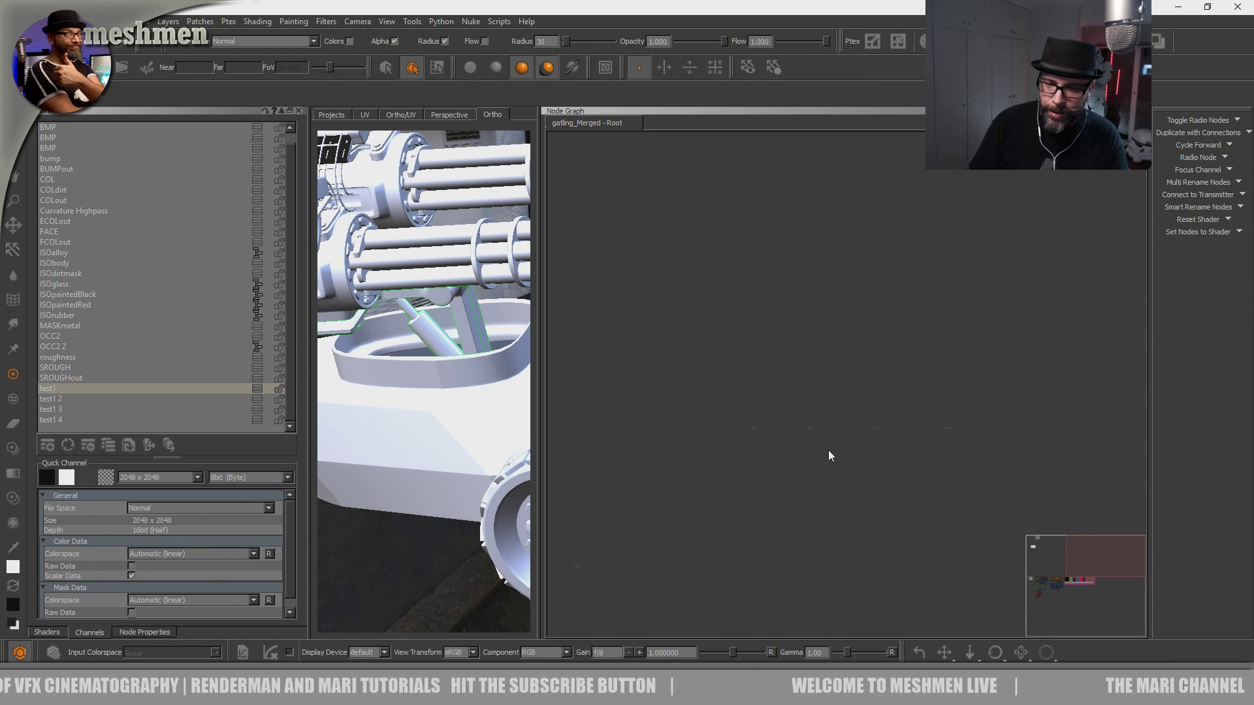
Add another 2048 x 2048, 16bit (Half) channel from the test1 entry and look for its node in the graph.
{"action": "left_click", "coordinate": [48, 446]}
{"action": "left_click", "coordinate": [579, 480]}
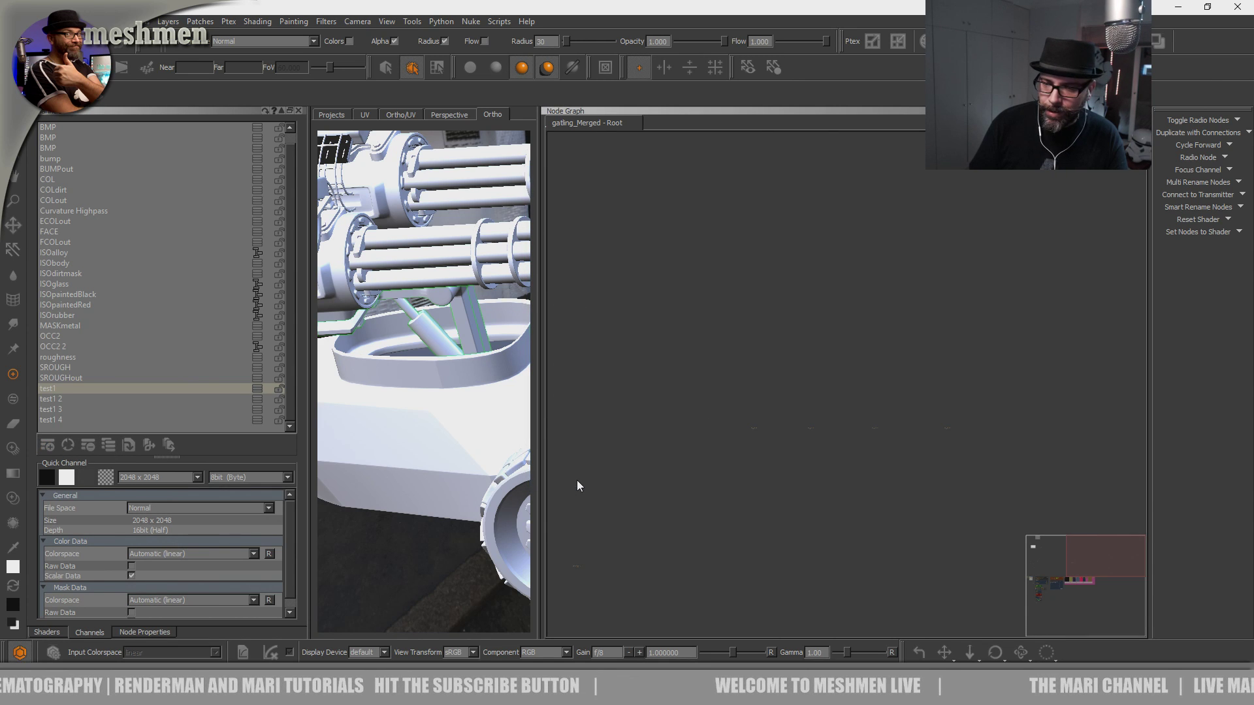
{"action": "mouse_move", "coordinate": [876, 480]}
{"action": "middle_mouse_down"}
{"action": "mouse_move", "coordinate": [891, 479]}
{"action": "mouse_move", "coordinate": [833, 484]}
{"action": "mouse_move", "coordinate": [854, 484]}
{"action": "middle_mouse_up"}
{"action": "scroll", "coordinate": [878, 487], "scroll_direction": "down", "scroll_amount": 2}
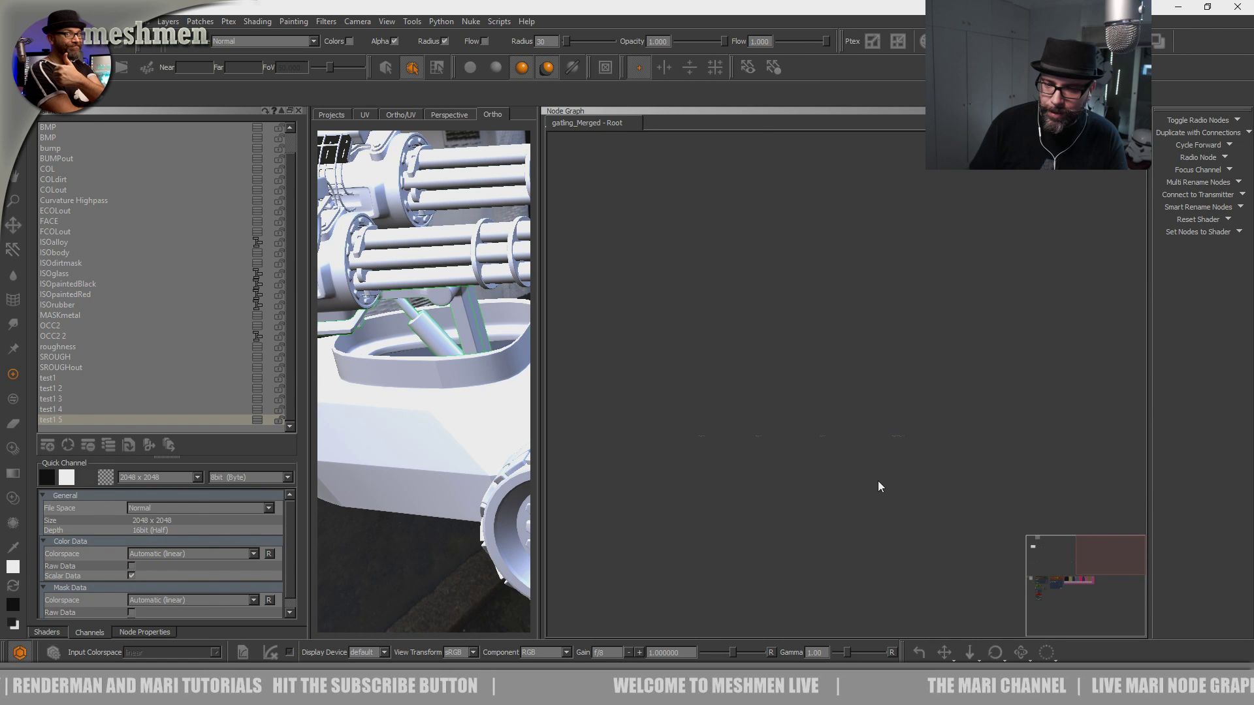
{"action": "scroll", "coordinate": [865, 470], "scroll_direction": "up", "scroll_amount": 3}
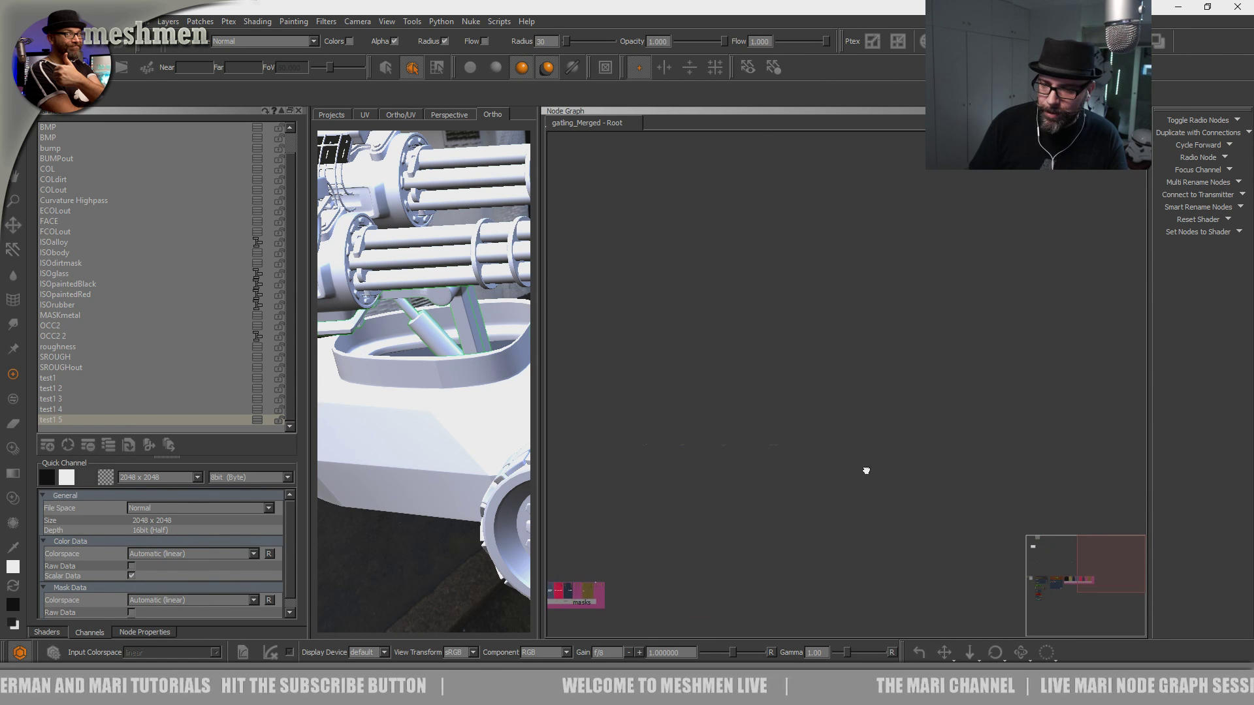
{"action": "middle_click_drag", "start_coordinate": [756, 494], "coordinate": [864, 467]}
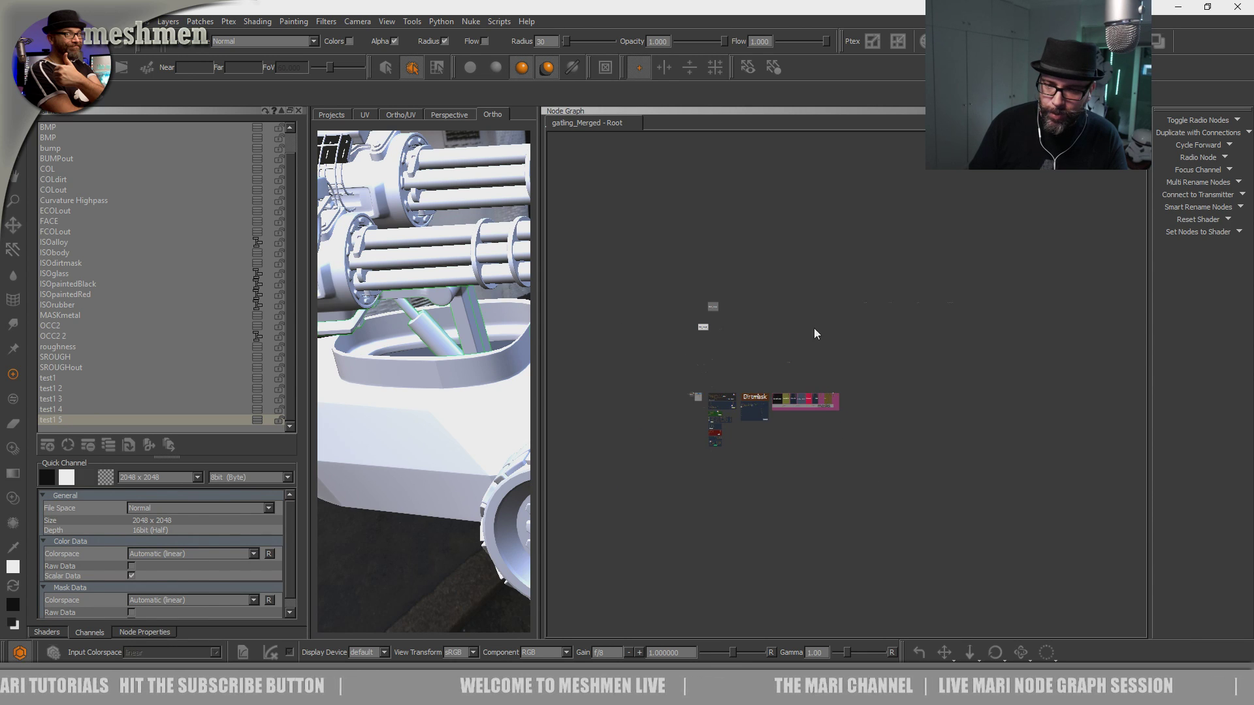
{"action": "scroll", "coordinate": [832, 408], "scroll_direction": "up", "scroll_amount": 5}
{"action": "scroll", "coordinate": [899, 375], "scroll_direction": "up", "scroll_amount": 2}
{"action": "middle_click_drag", "start_coordinate": [900, 375], "coordinate": [751, 415]}
{"action": "middle_click_drag", "start_coordinate": [849, 423], "coordinate": [779, 444]}
Focus the node graph on the test1 5 channel and examine its position relative to the other test channels.
{"action": "right_click", "coordinate": [46, 419]}
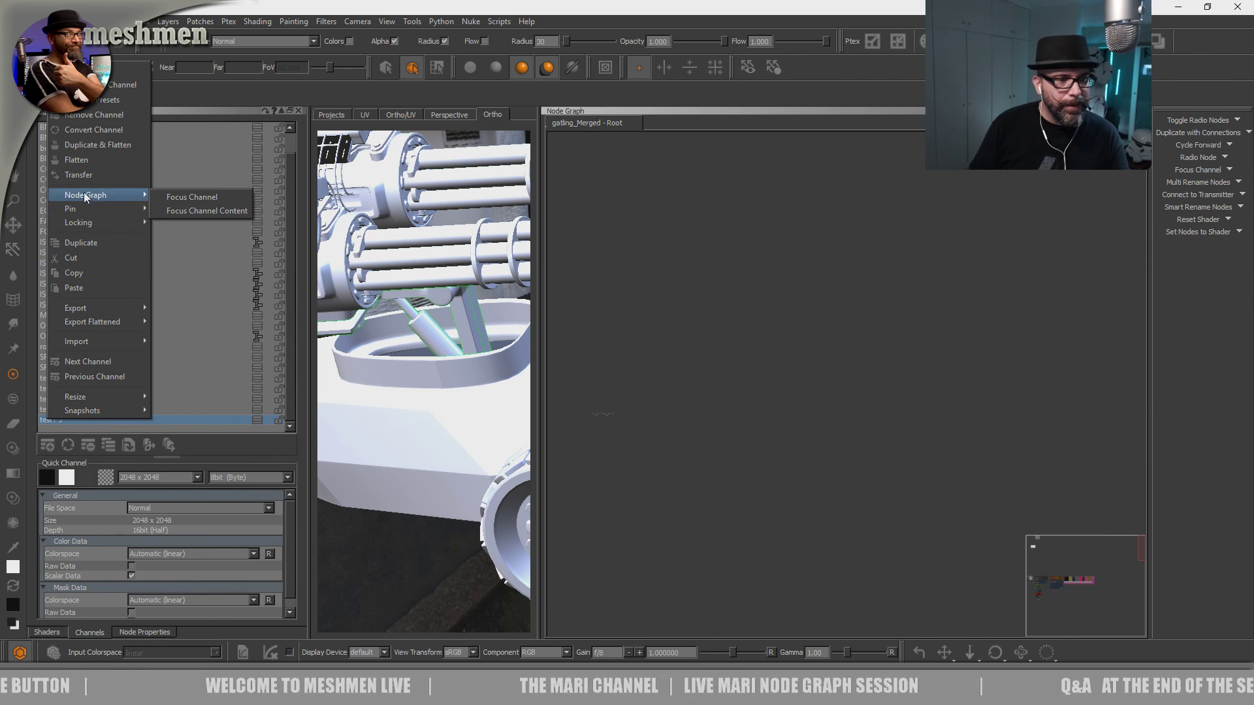
{"action": "mouse_move", "coordinate": [86, 316]}
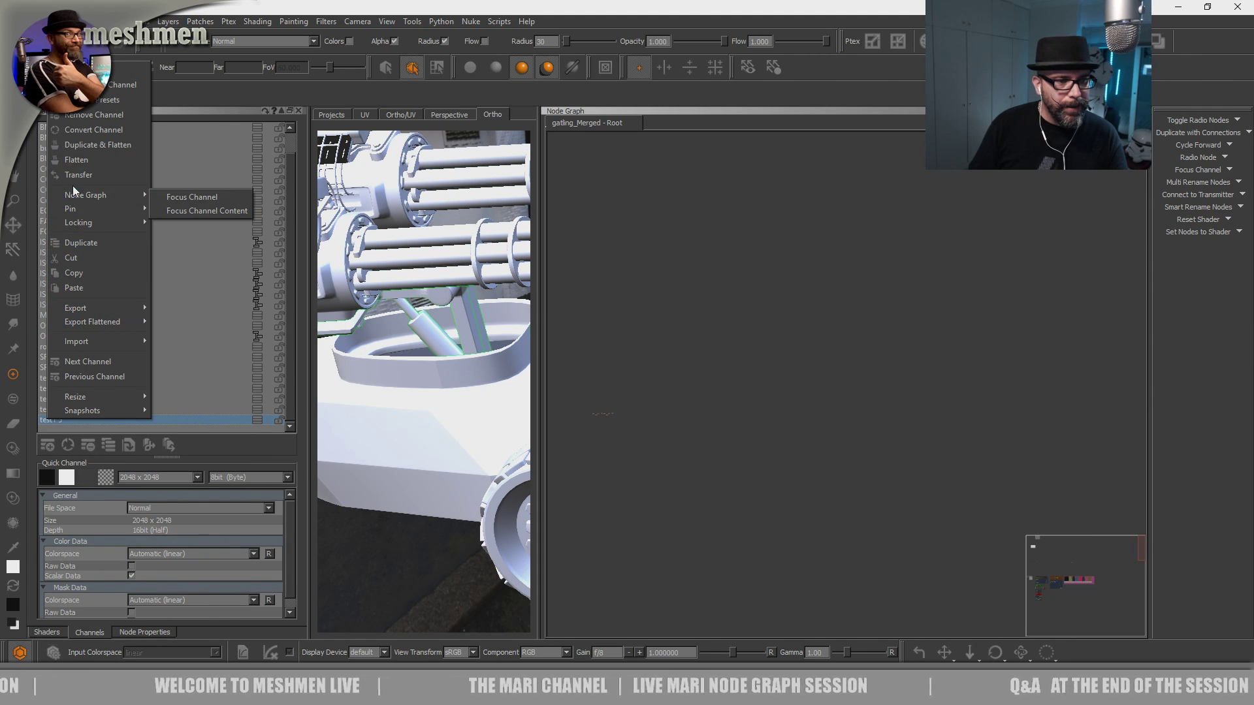
{"action": "left_click", "coordinate": [208, 196]}
{"action": "scroll", "coordinate": [809, 398], "scroll_direction": "down", "scroll_amount": 5}
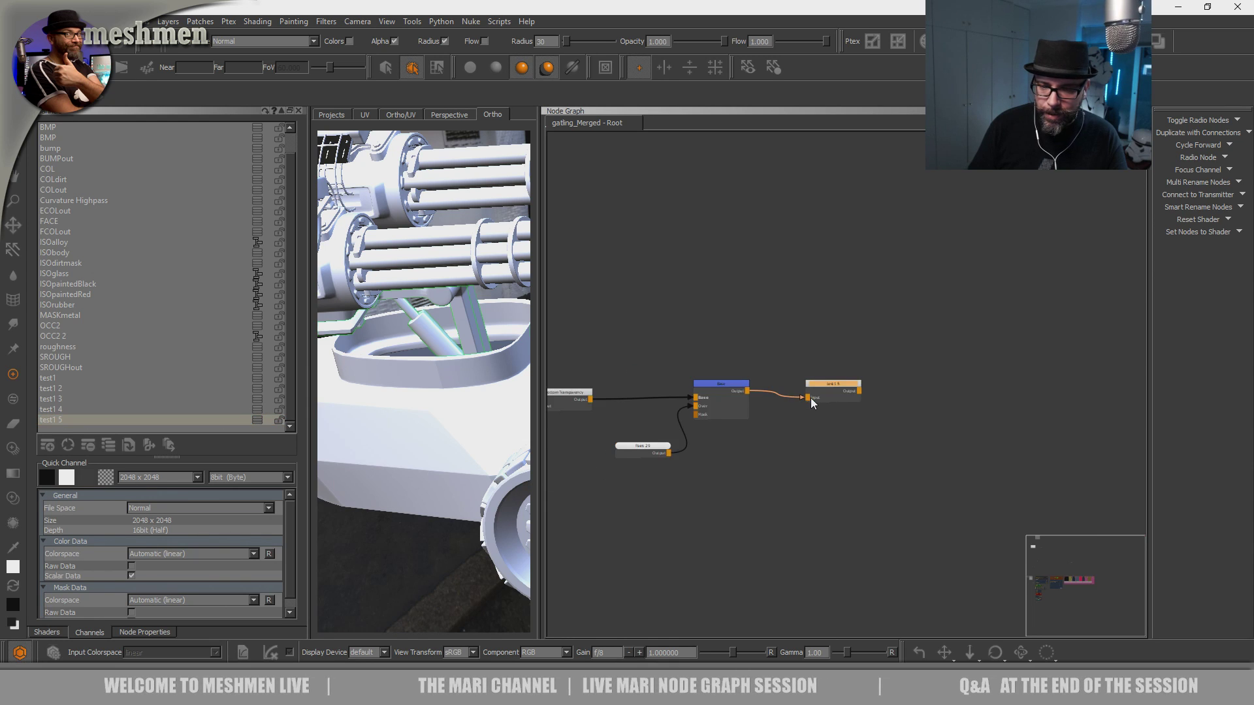
{"action": "scroll", "coordinate": [961, 425], "scroll_direction": "up", "scroll_amount": 5}
{"action": "scroll", "coordinate": [926, 438], "scroll_direction": "up", "scroll_amount": 1}
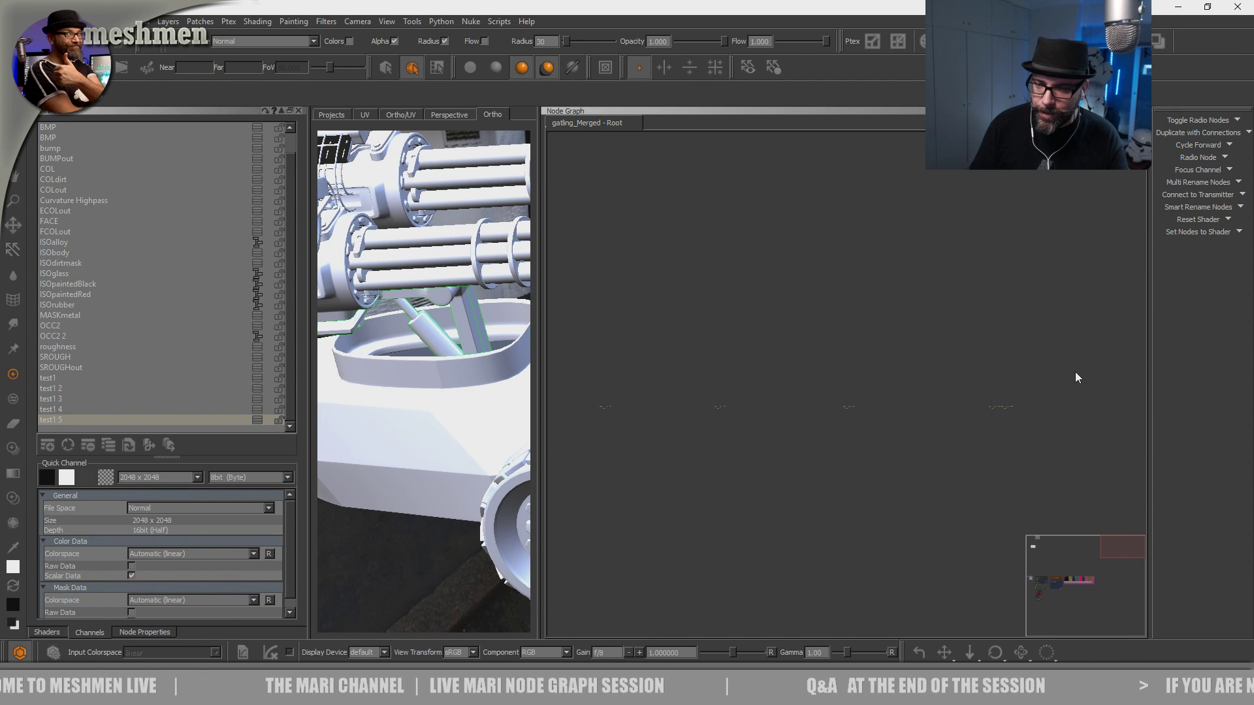
Select the nodes of all the test1 channels in the node graph and delete them.
{"action": "left_click_drag", "start_coordinate": [1075, 364], "coordinate": [613, 465]}
{"action": "scroll", "coordinate": [617, 470], "scroll_direction": "down", "scroll_amount": 3}
{"action": "middle_click_drag", "start_coordinate": [616, 470], "coordinate": [673, 457]}
{"action": "scroll", "coordinate": [832, 463], "scroll_direction": "down", "scroll_amount": 1}
{"action": "scroll", "coordinate": [764, 437], "scroll_direction": "up", "scroll_amount": 3}
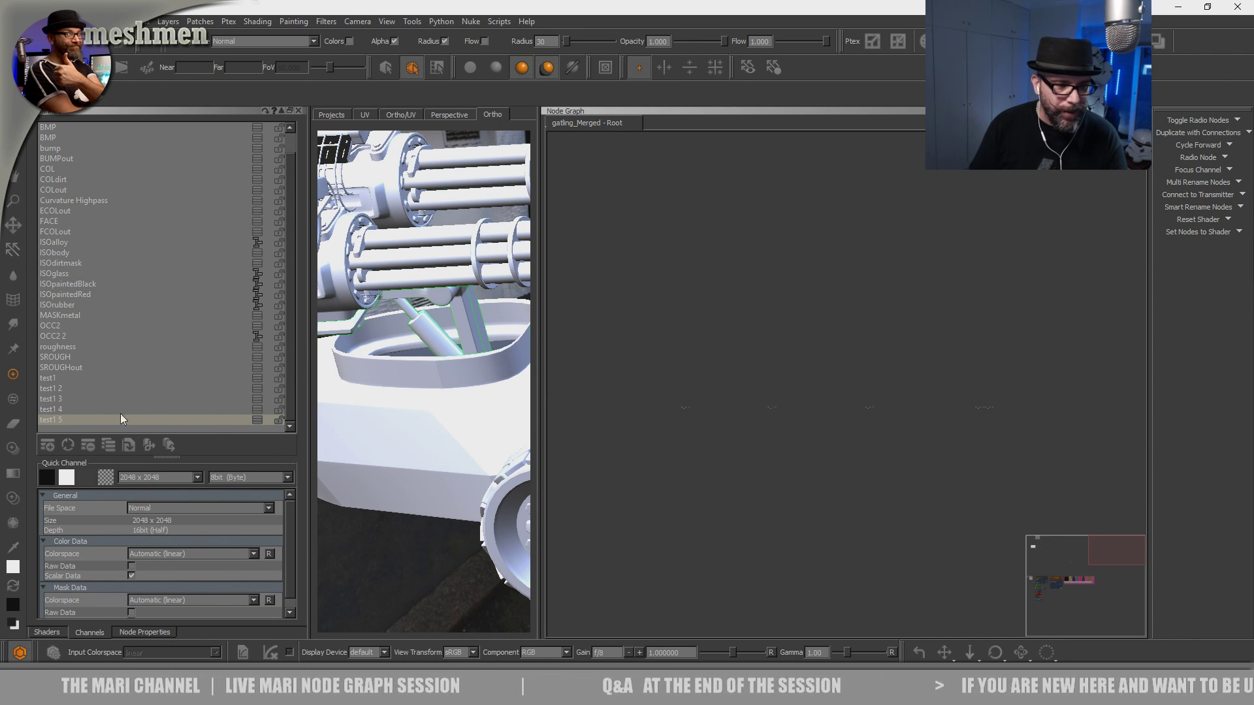
{"action": "scroll", "coordinate": [677, 443], "scroll_direction": "up", "scroll_amount": 1}
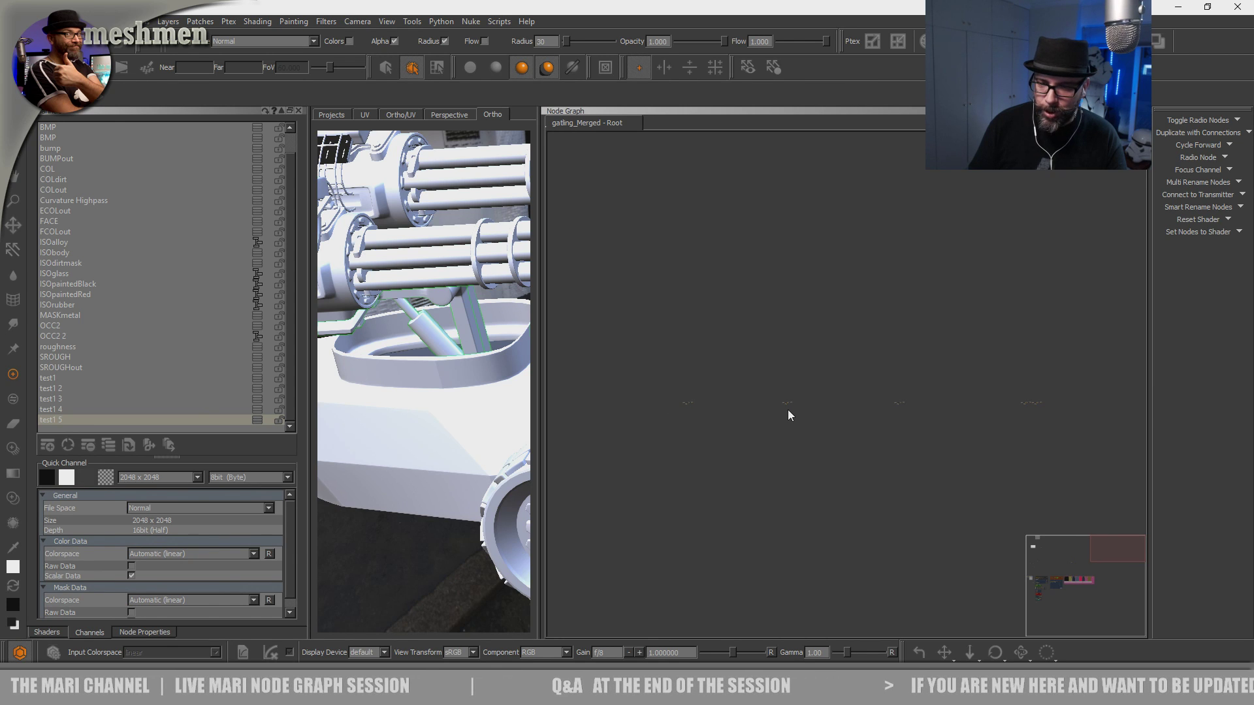
{"action": "middle_click_drag", "start_coordinate": [1028, 431], "coordinate": [910, 442]}
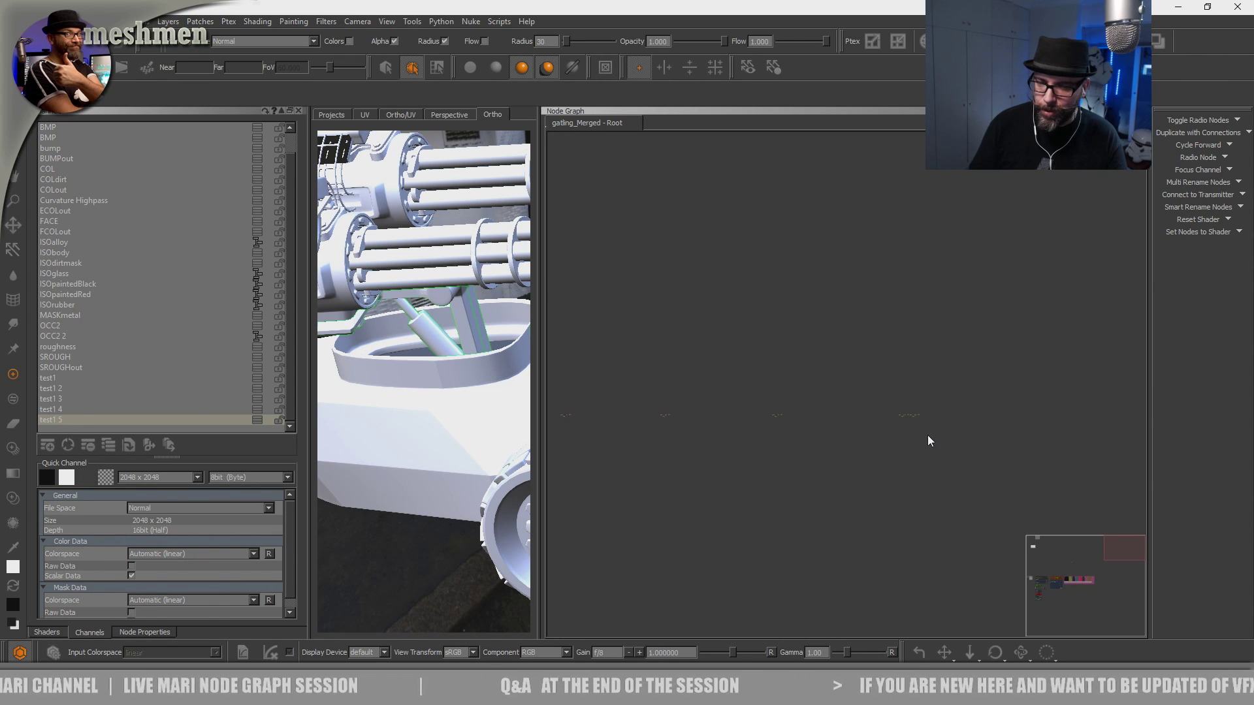
{"action": "left_click_drag", "start_coordinate": [988, 382], "coordinate": [549, 465]}
{"action": "middle_click_drag", "start_coordinate": [640, 468], "coordinate": [750, 471]}
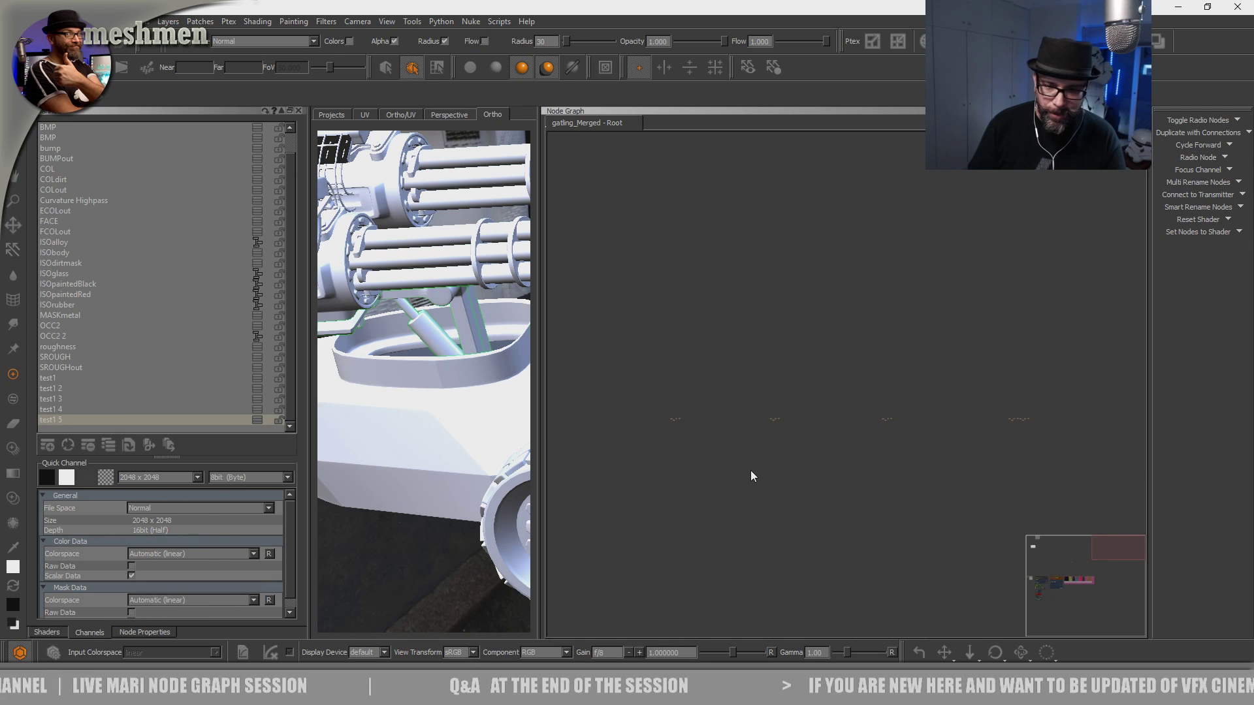
{"action": "key", "text": "Delete"}
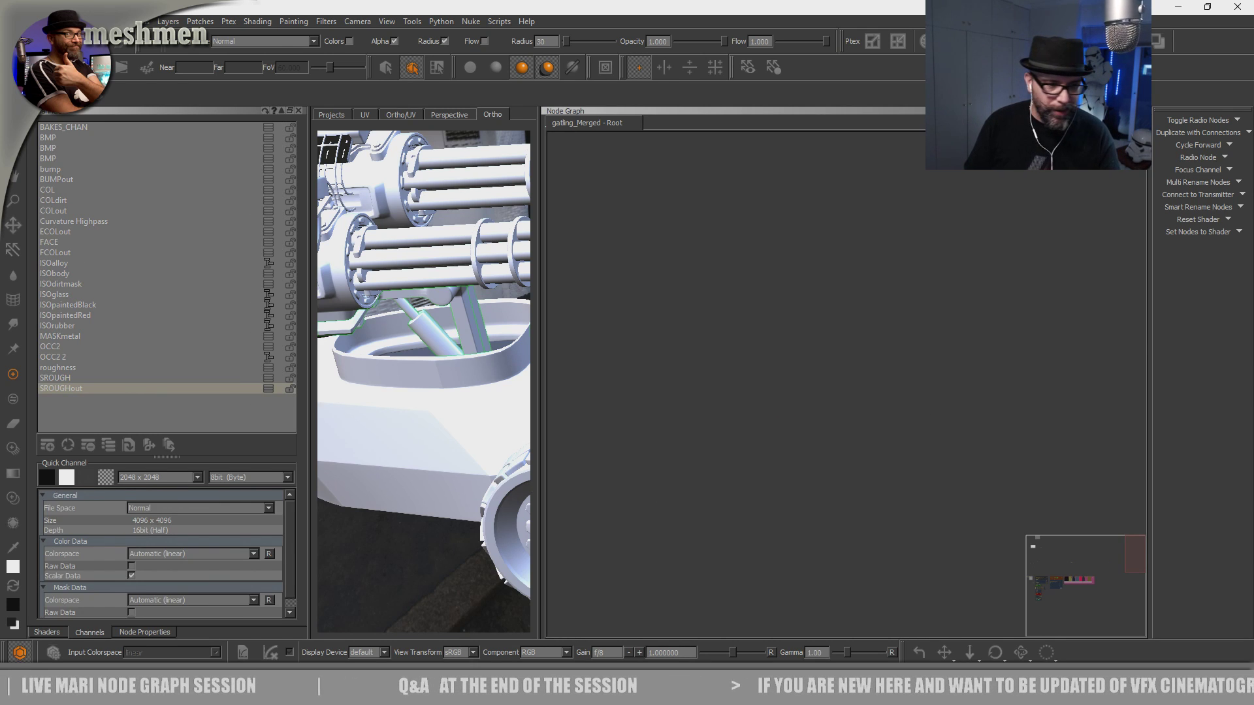
Clear the channel selection and move to the lower node row in the P:aintedMetal_bdp backdrop.
{"action": "scroll", "coordinate": [762, 431], "scroll_direction": "down", "scroll_amount": 5}
{"action": "middle_click_drag", "start_coordinate": [757, 466], "coordinate": [847, 396]}
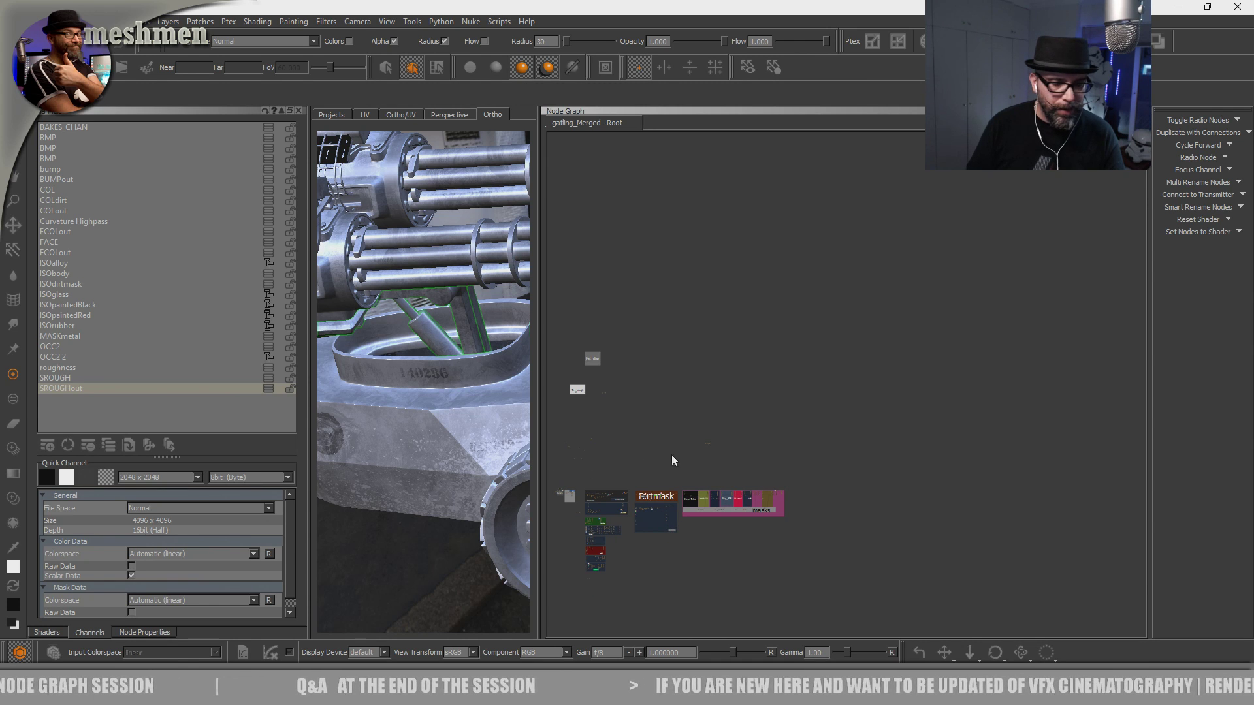
{"action": "left_click", "coordinate": [713, 433]}
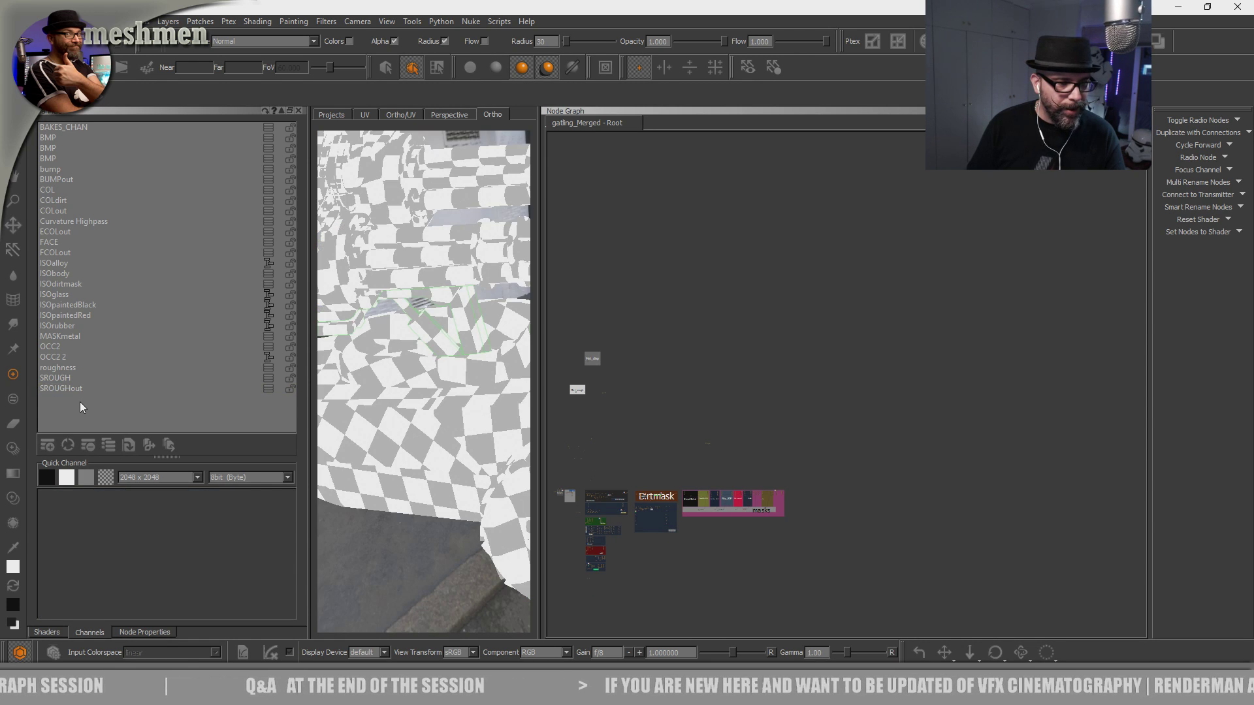
{"action": "middle_click_drag", "start_coordinate": [732, 403], "coordinate": [766, 414]}
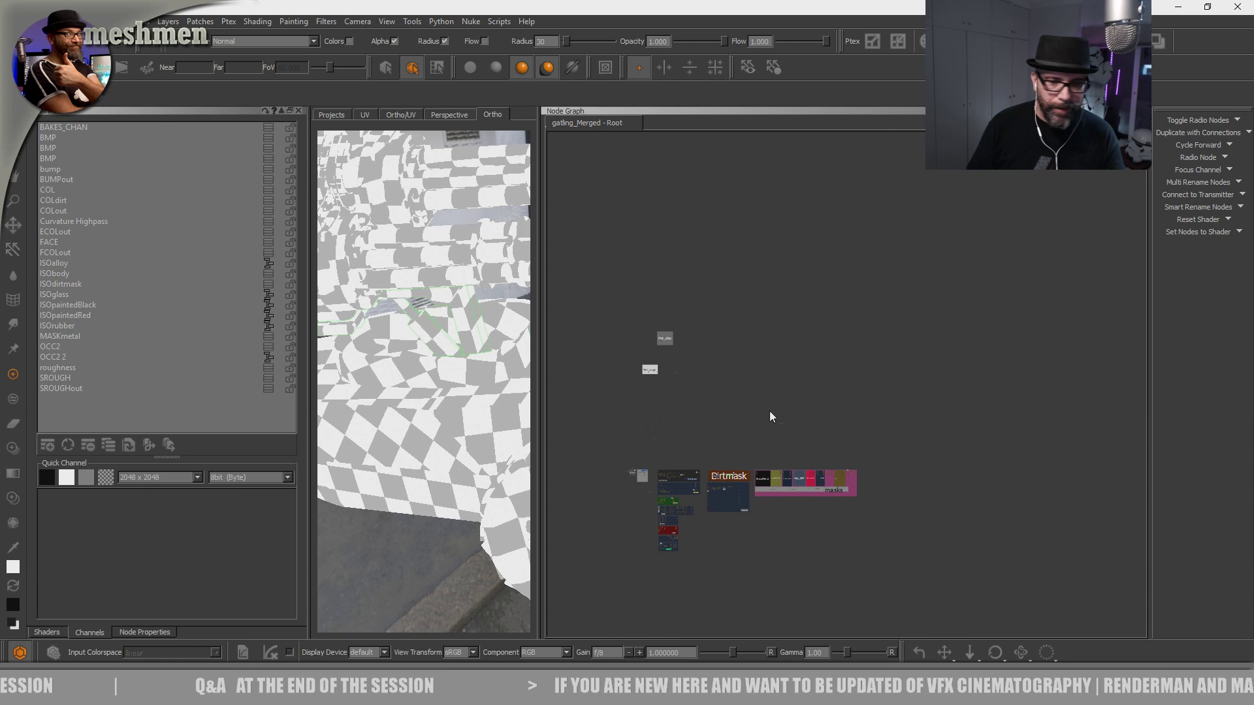
{"action": "scroll", "coordinate": [821, 422], "scroll_direction": "up", "scroll_amount": 3}
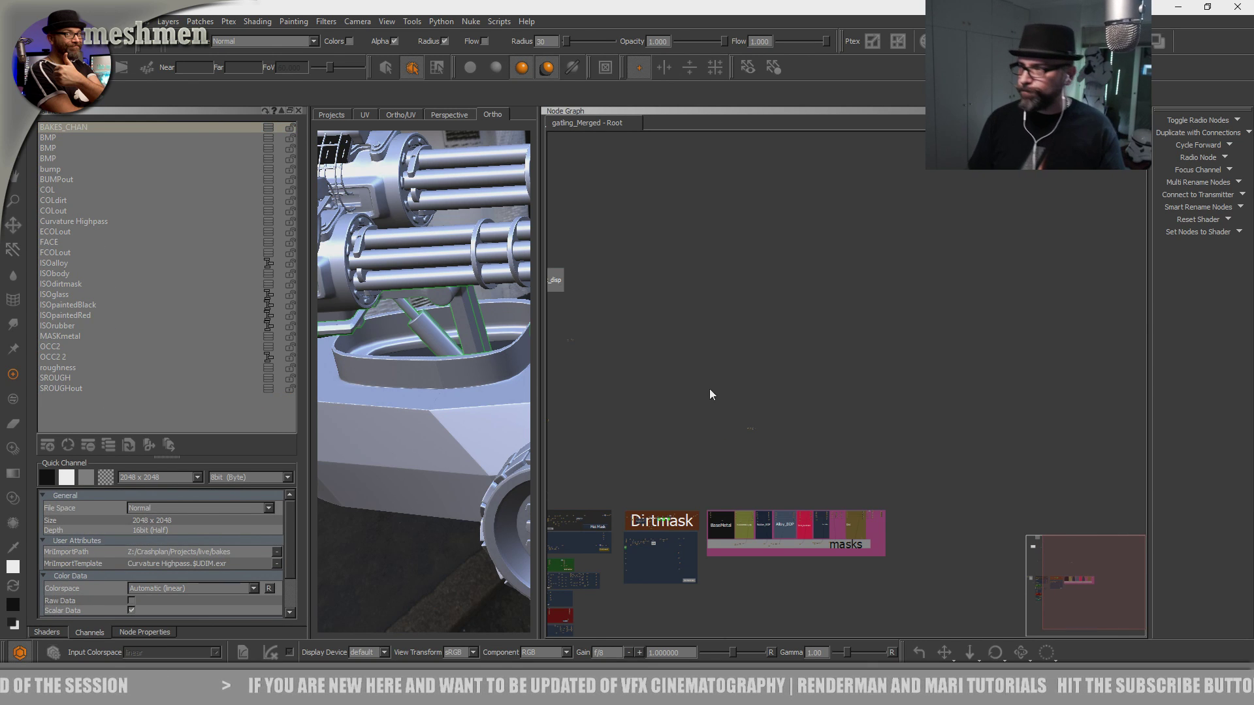
{"action": "middle_click_drag", "start_coordinate": [729, 390], "coordinate": [844, 436]}
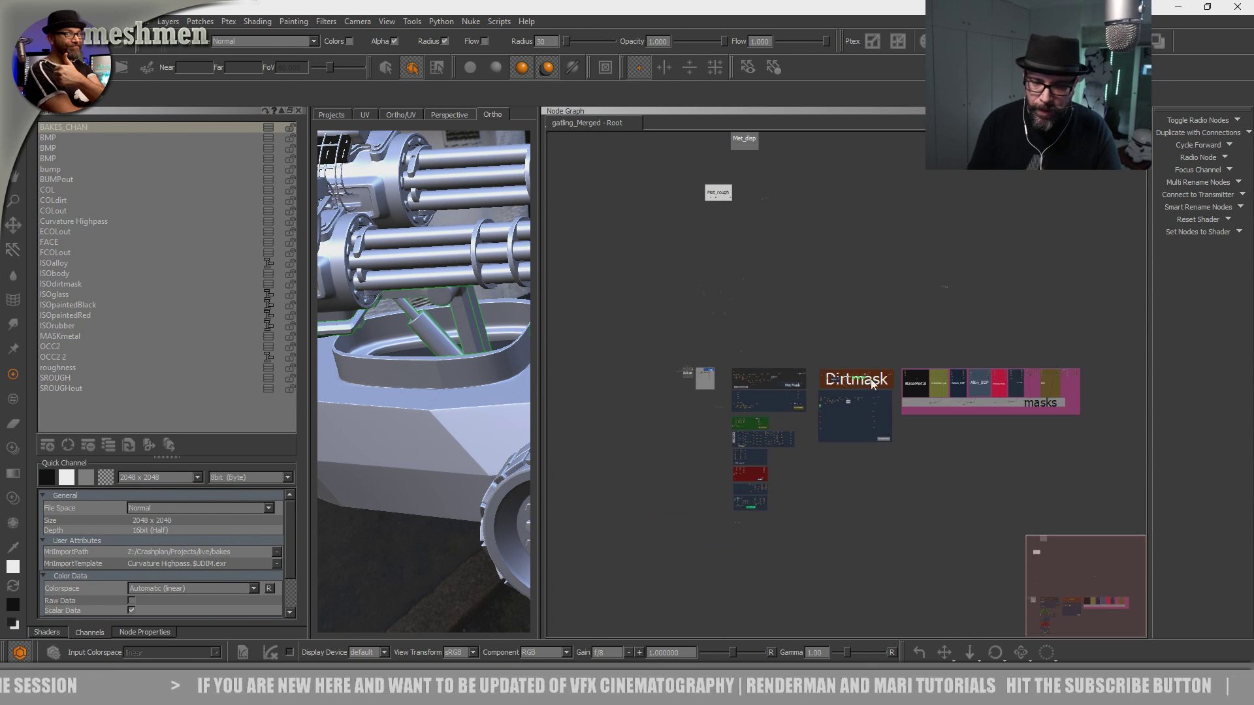
{"action": "scroll", "coordinate": [843, 436], "scroll_direction": "up", "scroll_amount": 5}
{"action": "middle_click_drag", "start_coordinate": [918, 427], "coordinate": [918, 428]}
{"action": "scroll", "coordinate": [925, 428], "scroll_direction": "up", "scroll_amount": 6}
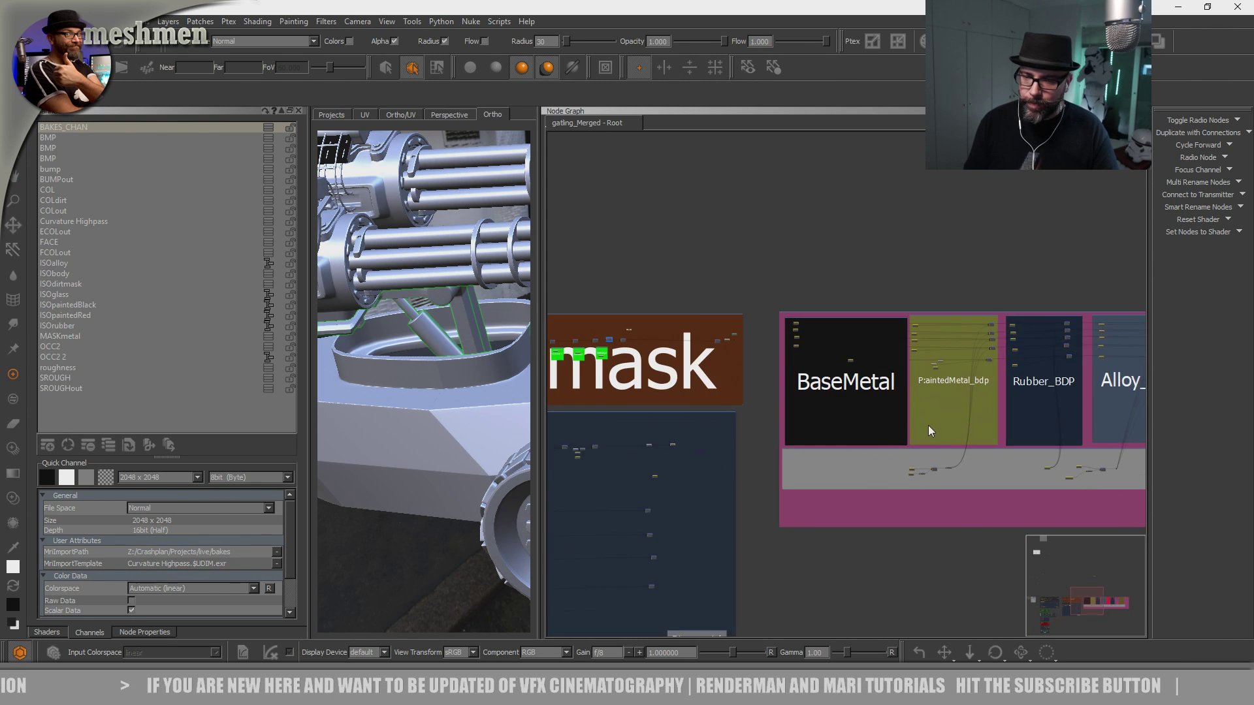
{"action": "scroll", "coordinate": [859, 466], "scroll_direction": "up", "scroll_amount": 8}
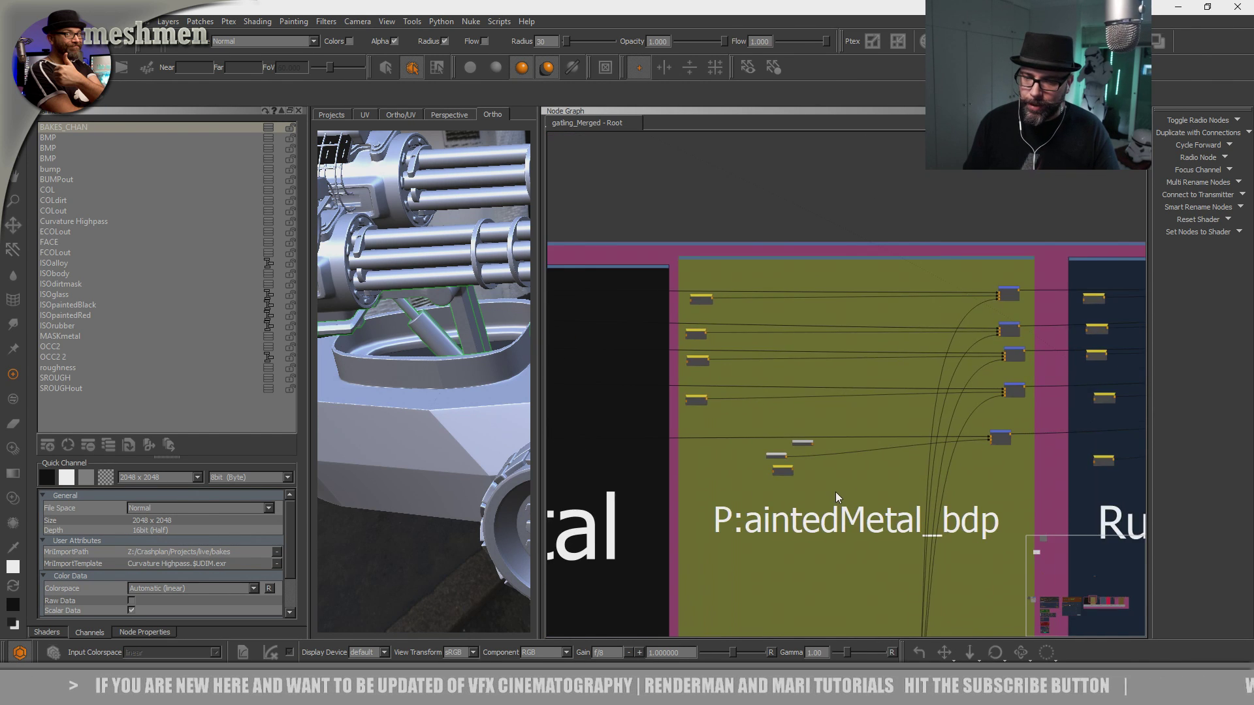
{"action": "scroll", "coordinate": [748, 460], "scroll_direction": "up", "scroll_amount": 2}
Reposition the Paint node and Radio Node 2 below Grey Constant 2 in the painted metal backdrop.
{"action": "left_click_drag", "start_coordinate": [696, 398], "coordinate": [730, 412]}
{"action": "middle_click_drag", "start_coordinate": [899, 402], "coordinate": [642, 427]}
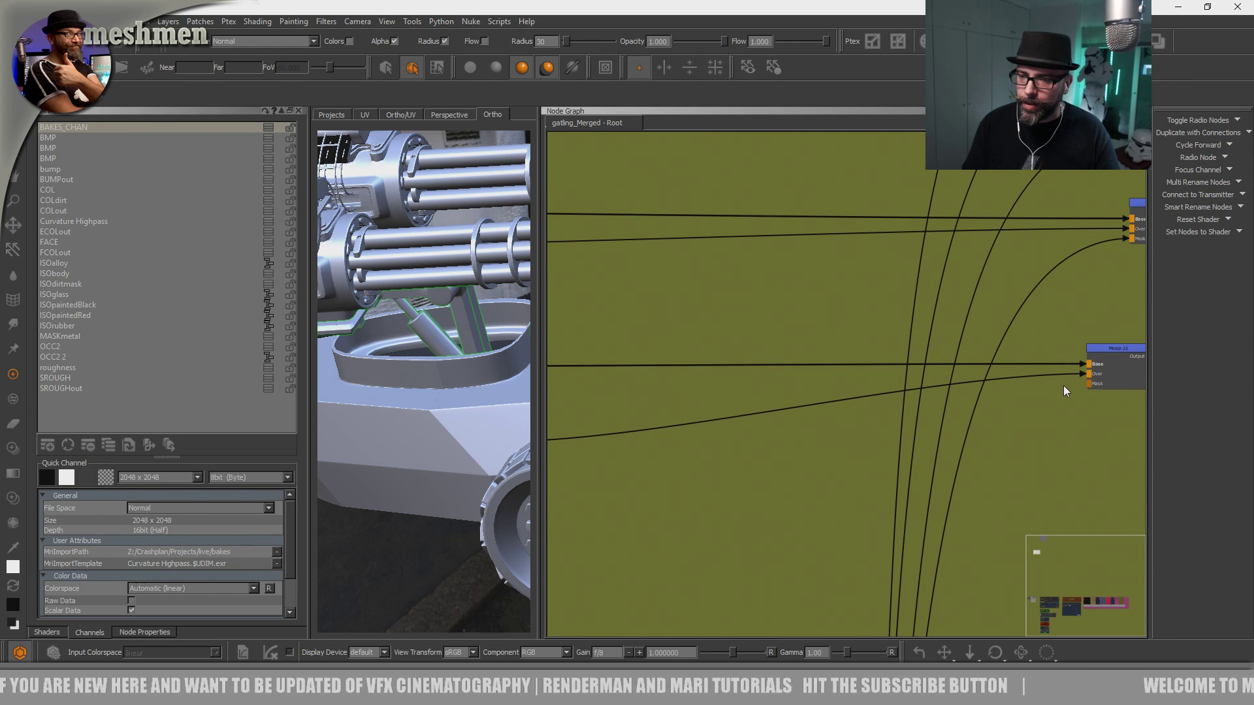
{"action": "scroll", "coordinate": [1063, 390], "scroll_direction": "down", "scroll_amount": 3}
{"action": "left_click_drag", "start_coordinate": [632, 413], "coordinate": [654, 411]}
{"action": "mouse_move", "coordinate": [892, 420]}
{"action": "middle_mouse_down"}
{"action": "mouse_move", "coordinate": [855, 308]}
{"action": "mouse_move", "coordinate": [894, 177]}
{"action": "mouse_move", "coordinate": [911, 254]}
{"action": "mouse_move", "coordinate": [914, 169]}
{"action": "middle_mouse_up"}
{"action": "middle_click_drag", "start_coordinate": [909, 331], "coordinate": [911, 617]}
{"action": "middle_click_drag", "start_coordinate": [778, 221], "coordinate": [822, 481]}
{"action": "scroll", "coordinate": [688, 373], "scroll_direction": "up", "scroll_amount": 3}
{"action": "left_click_drag", "start_coordinate": [709, 377], "coordinate": [704, 369]}
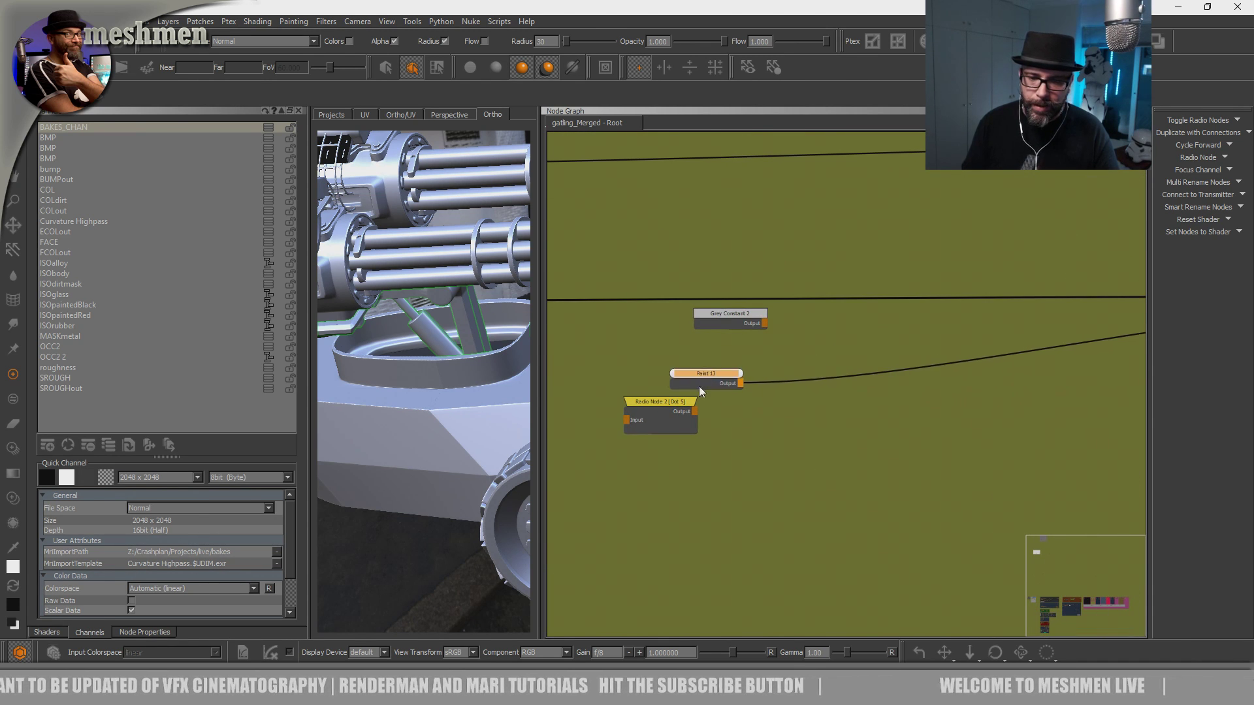
{"action": "left_click_drag", "start_coordinate": [652, 409], "coordinate": [659, 412]}
{"action": "left_click_drag", "start_coordinate": [721, 374], "coordinate": [710, 374]}
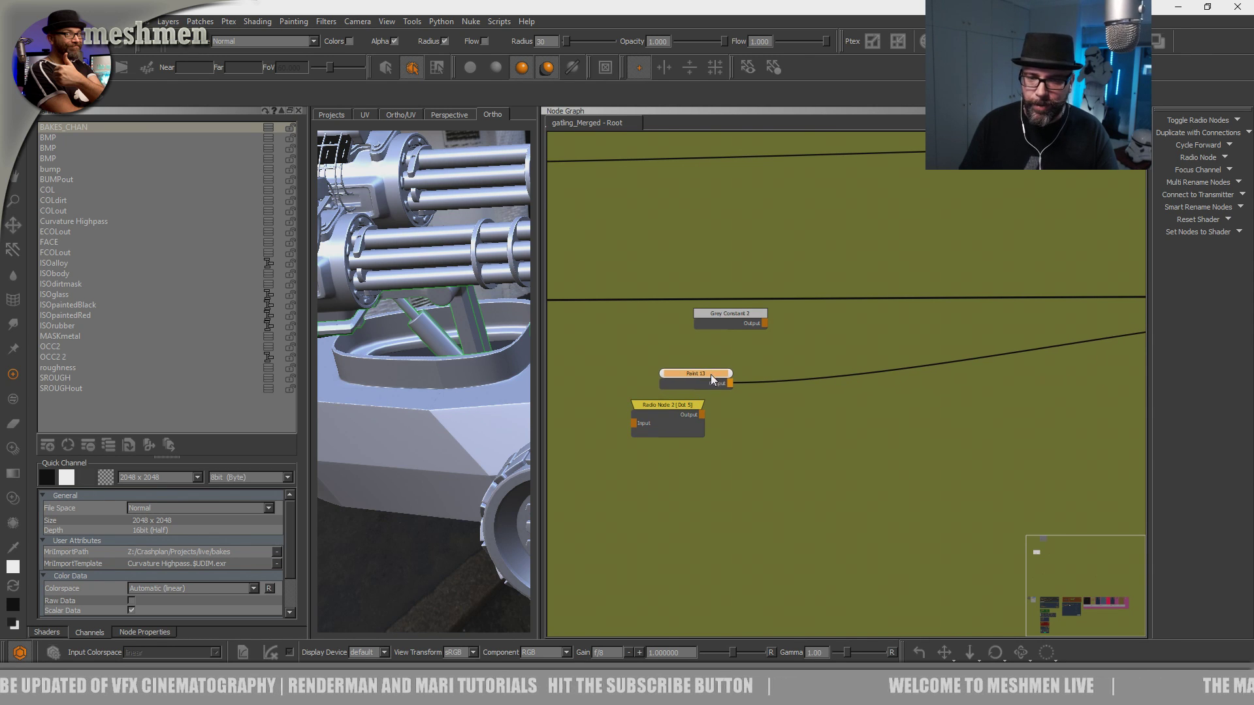
Place Grey Constant 2 directly above the Paint 13 node in the P:aintedMetal_bdp backdrop.
{"action": "left_click_drag", "start_coordinate": [749, 319], "coordinate": [719, 382]}
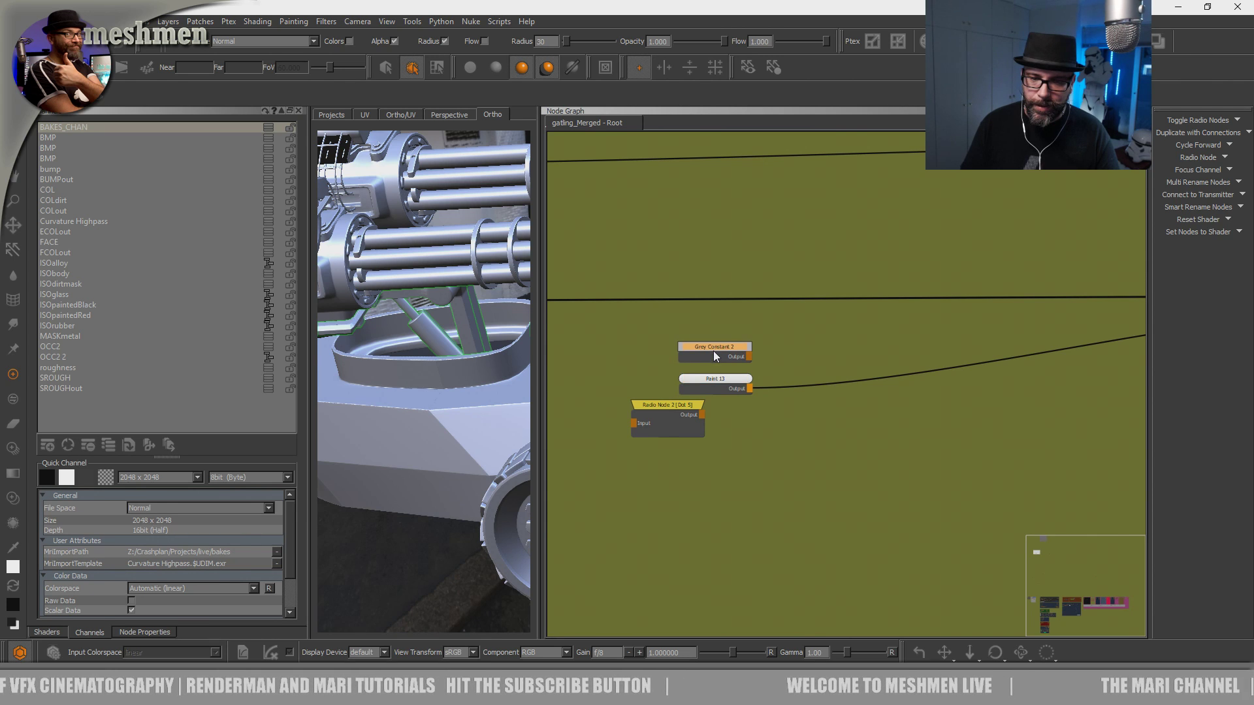
{"action": "scroll", "coordinate": [751, 436], "scroll_direction": "down", "scroll_amount": 10}
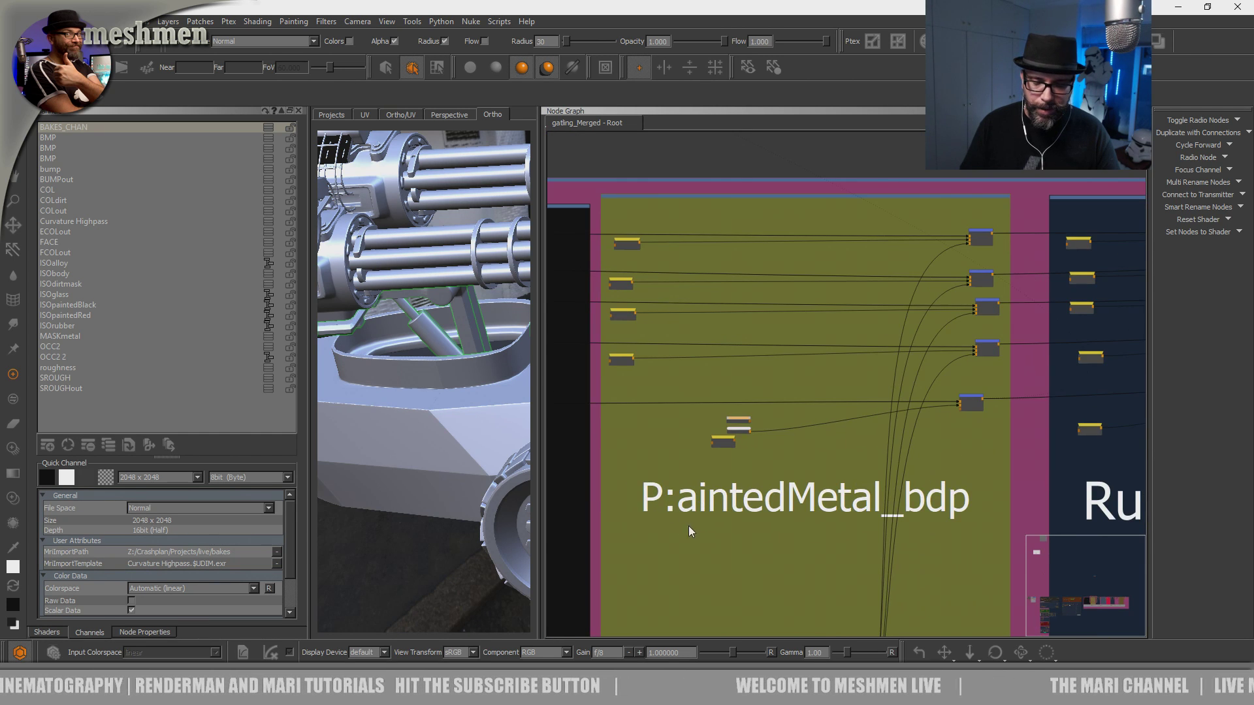
Go to the Painted_metal_mat backdrop and adjust the positions of the paintedMet_bump and BMP nodes.
{"action": "middle_click_drag", "start_coordinate": [709, 514], "coordinate": [933, 468]}
{"action": "scroll", "coordinate": [684, 478], "scroll_direction": "up", "scroll_amount": 10}
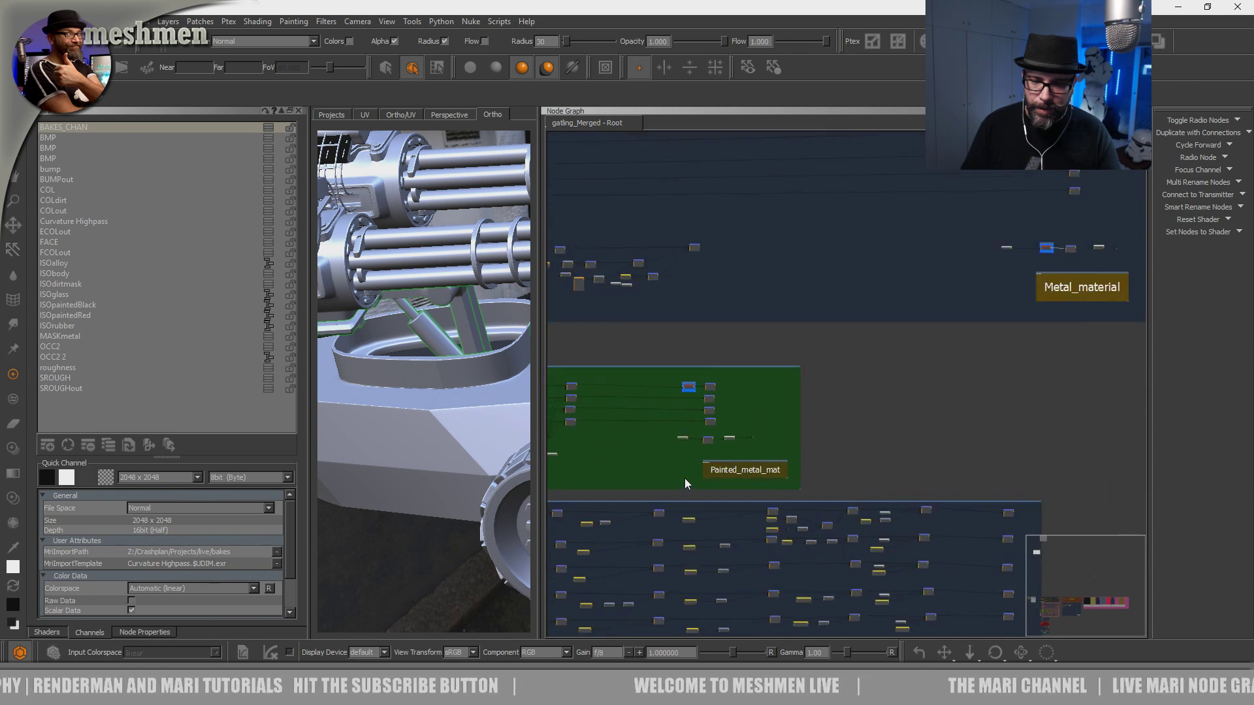
{"action": "middle_click_drag", "start_coordinate": [790, 428], "coordinate": [938, 455]}
{"action": "scroll", "coordinate": [938, 456], "scroll_direction": "up", "scroll_amount": 4}
{"action": "scroll", "coordinate": [940, 457], "scroll_direction": "up", "scroll_amount": 1}
{"action": "left_click", "coordinate": [824, 412]}
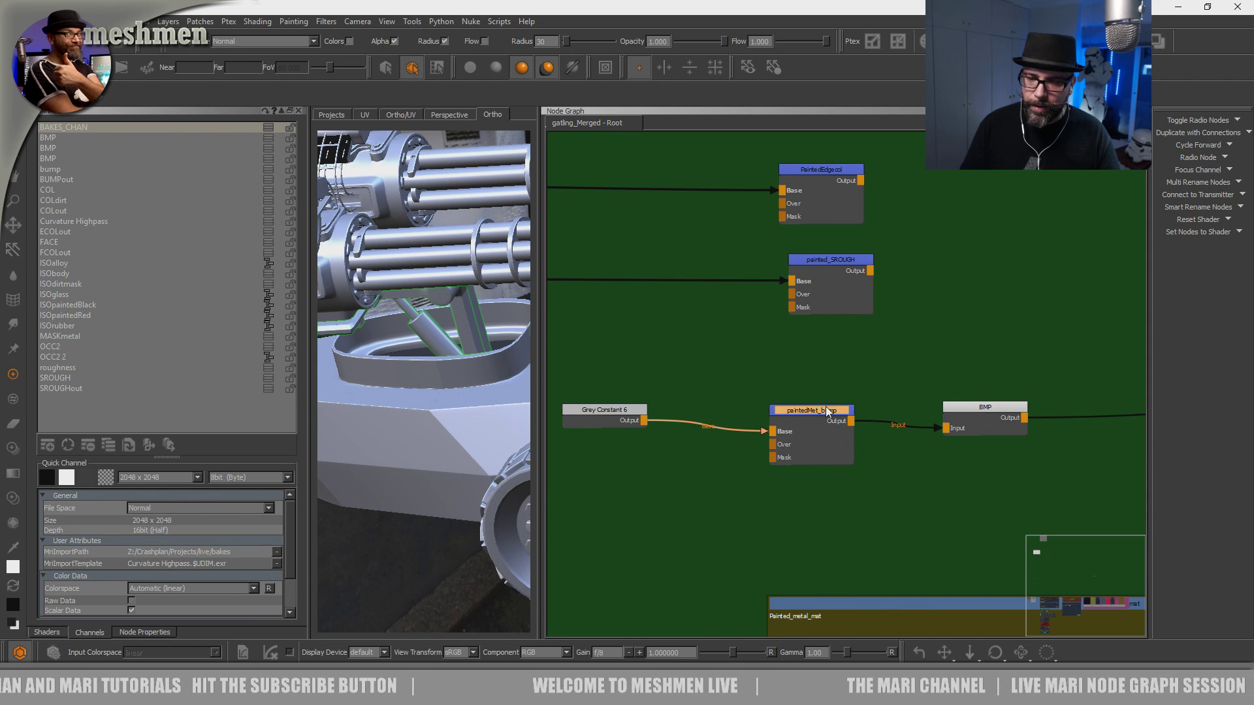
{"action": "left_click_drag", "start_coordinate": [993, 408], "coordinate": [992, 402]}
{"action": "left_click", "coordinate": [977, 366]}
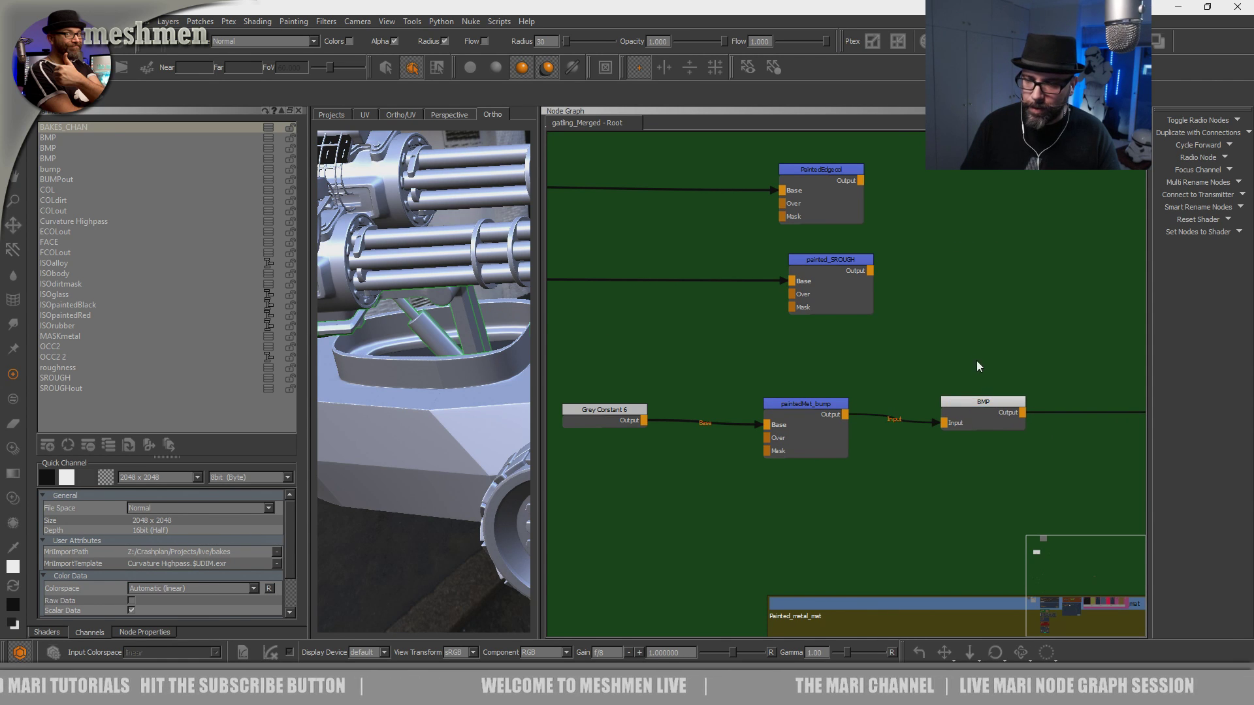
Create a Radio Transmitter node above BMP and connect its input to the output of paintedMet_bump.
{"action": "middle_click_drag", "start_coordinate": [956, 334], "coordinate": [959, 376]}
{"action": "key", "text": "Tab"}
{"action": "type", "text": "r"}
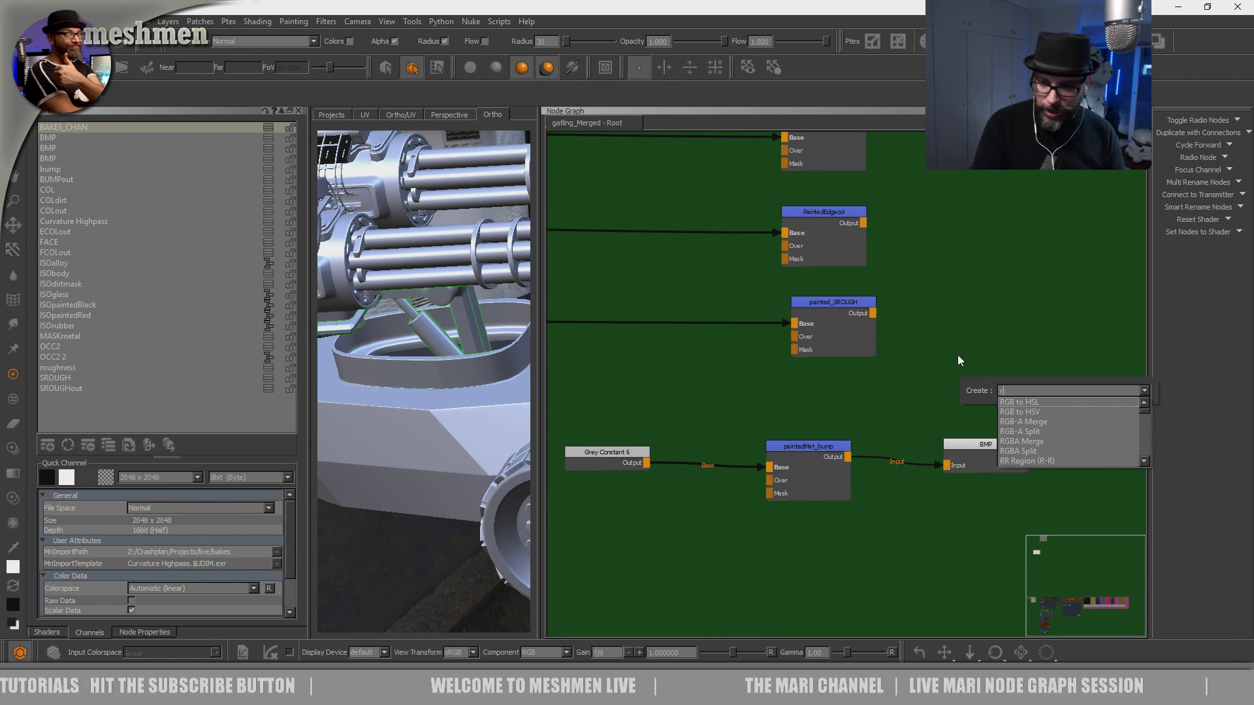
{"action": "key", "text": "BackSpace"}
{"action": "type", "text": "ty"}
{"action": "key", "text": "BackSpace"}
{"action": "key", "text": "BackSpace"}
{"action": "type", "text": "tra"}
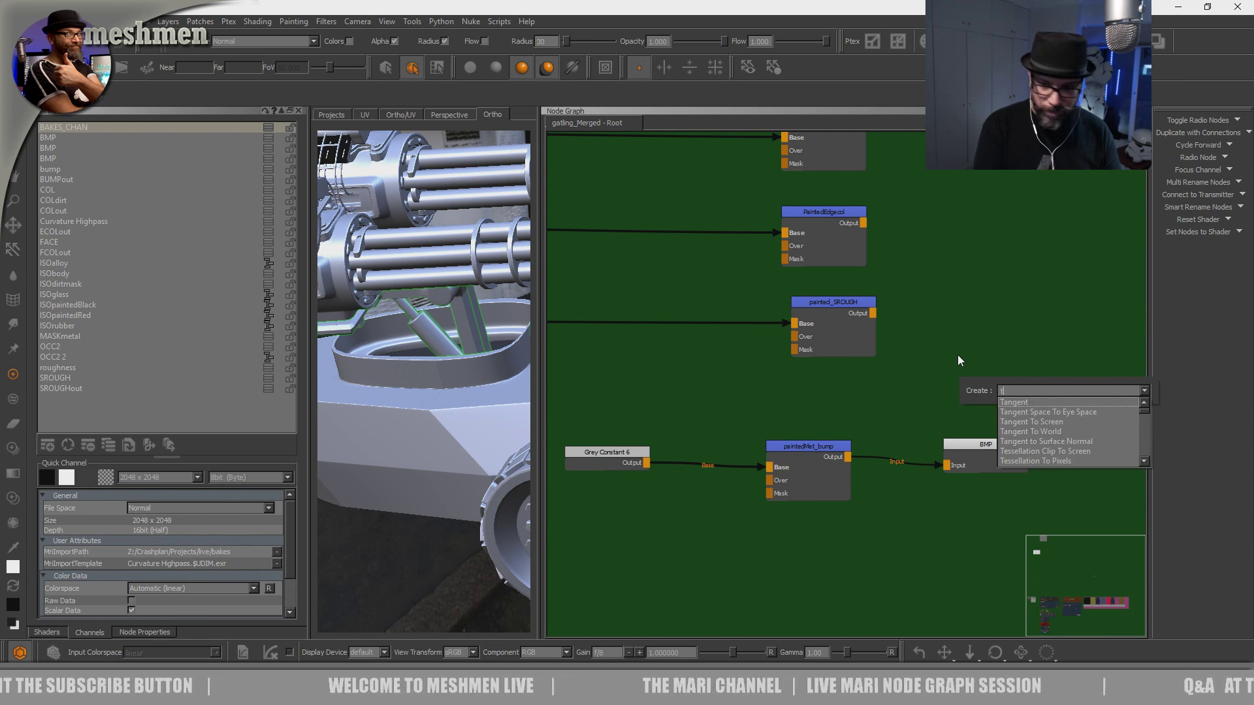
{"action": "key", "text": "BackSpace"}
{"action": "key", "text": "BackSpace"}
{"action": "key", "text": "BackSpace"}
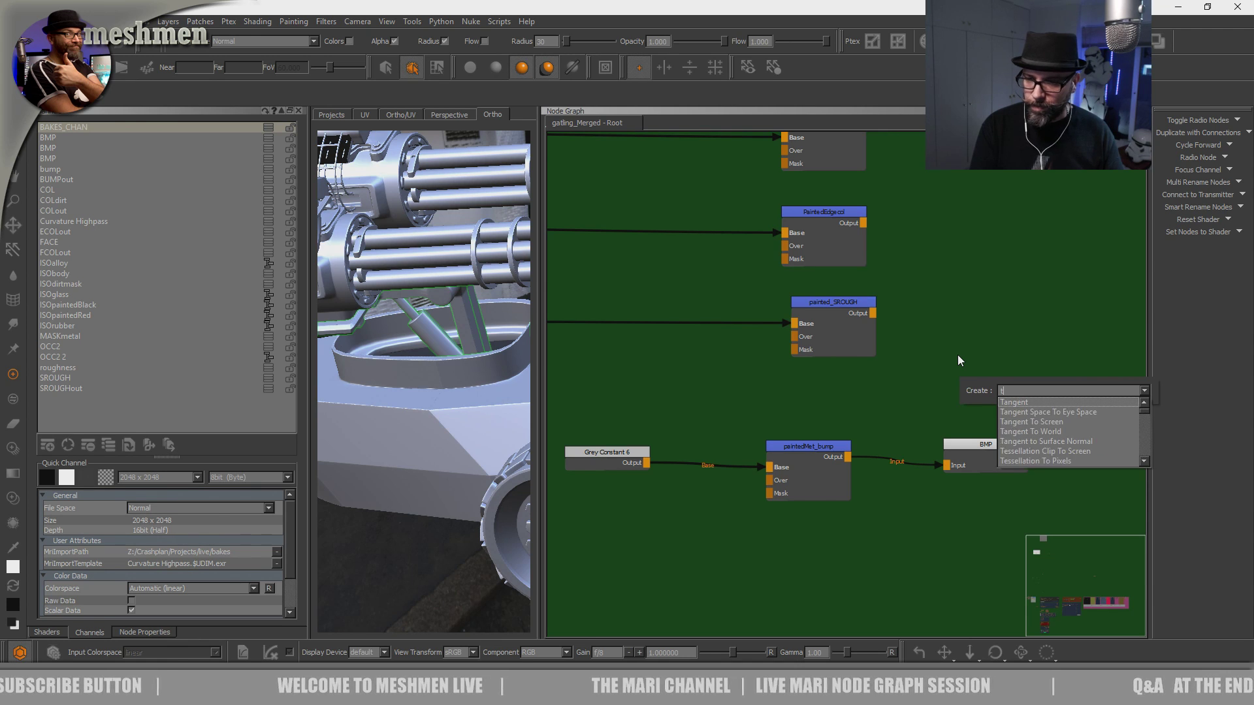
{"action": "type", "text": "radio transmitter"}
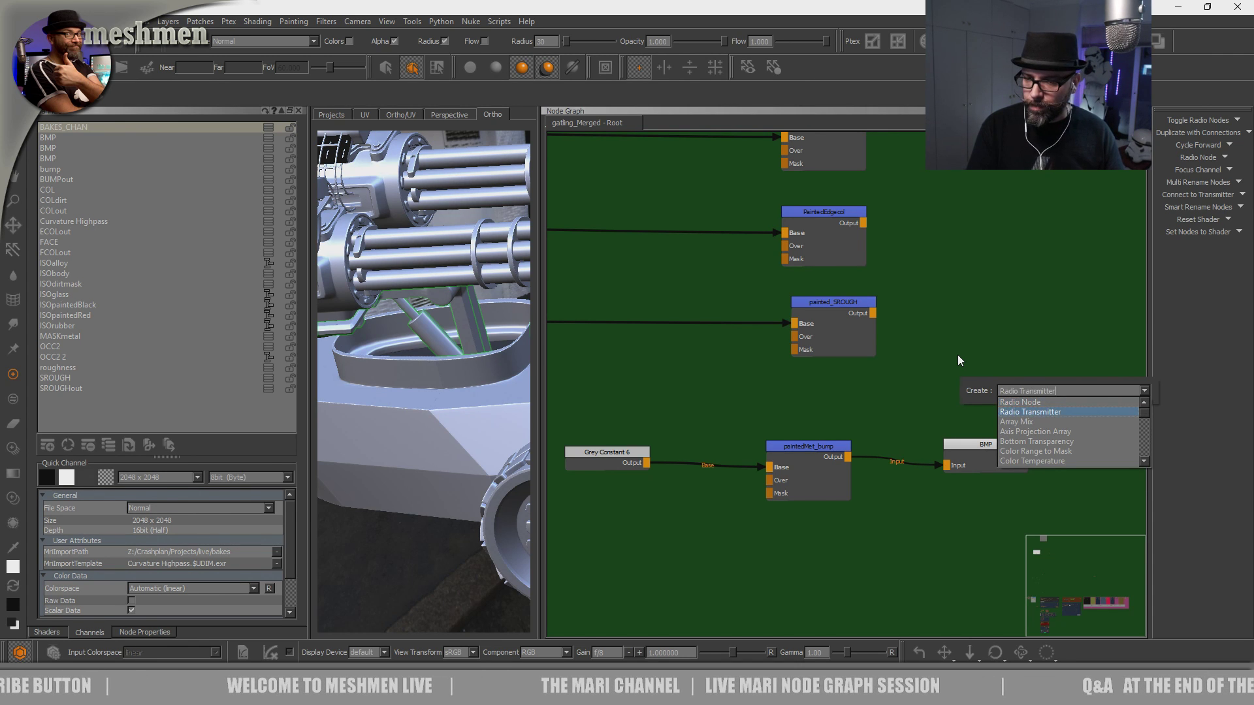
{"action": "key", "text": "Return"}
{"action": "left_click_drag", "start_coordinate": [989, 390], "coordinate": [846, 458]}
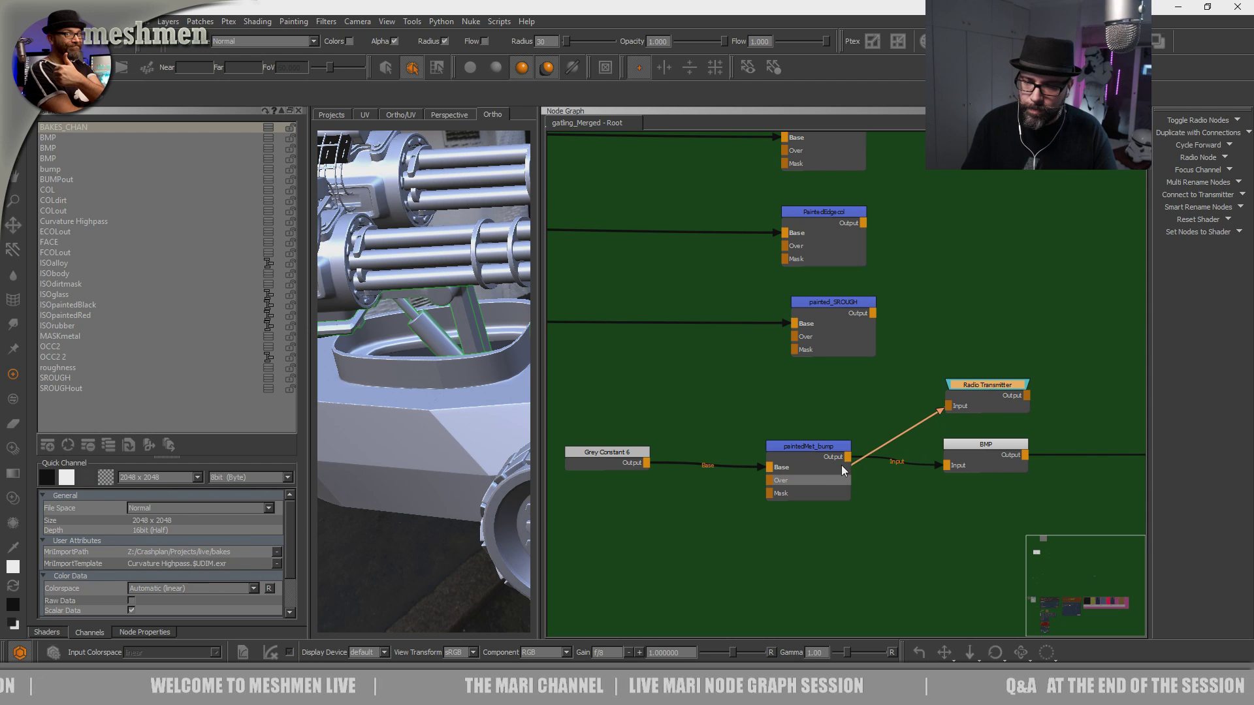
Rename the new Radio Transmitter node paintedBump and adjust its position above the BMP node.
{"action": "left_click_drag", "start_coordinate": [992, 390], "coordinate": [998, 388]}
{"action": "double_click", "coordinate": [998, 388]}
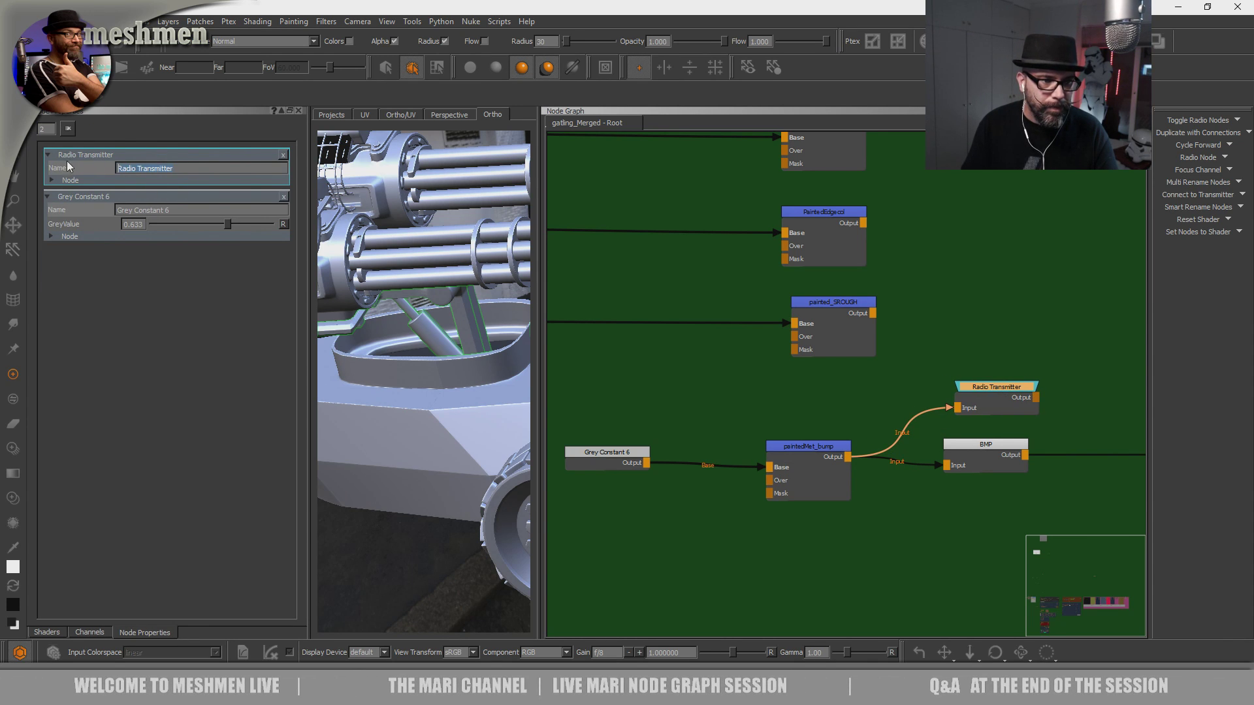
{"action": "type", "text": "met"}
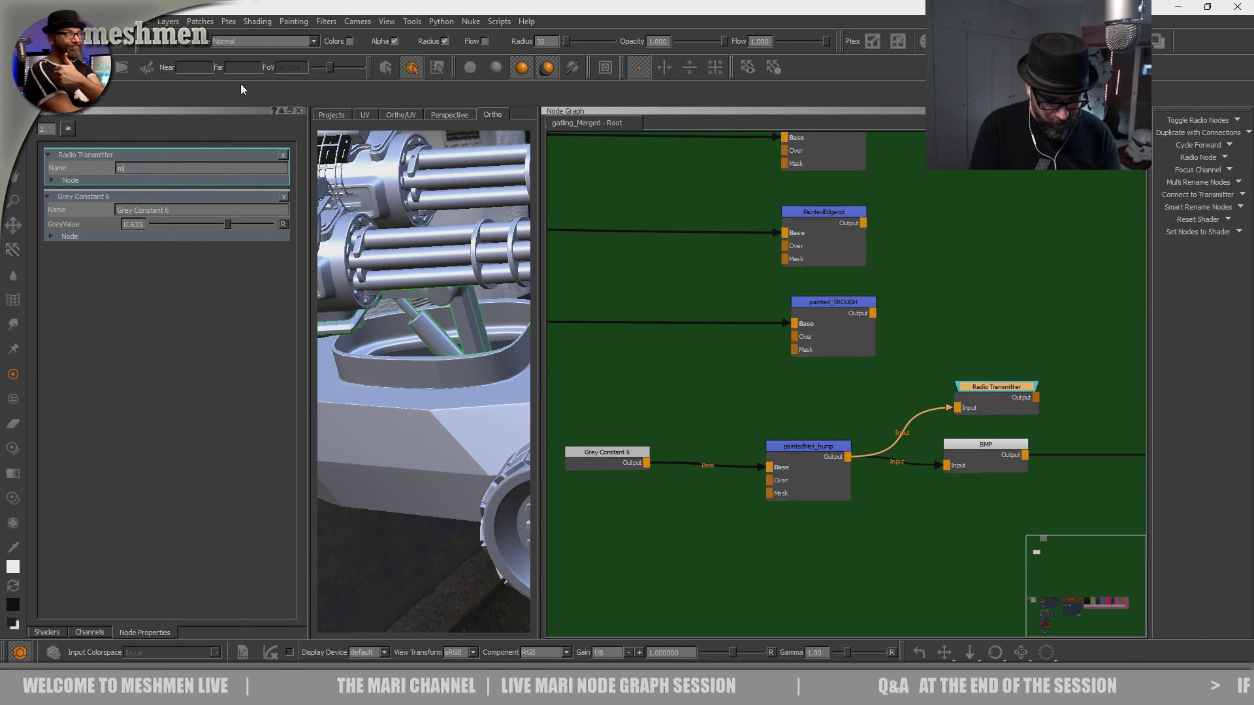
{"action": "key", "text": "BackSpace"}
{"action": "key", "text": "BackSpace"}
{"action": "key", "text": "BackSpace"}
{"action": "key", "text": "BackSpace"}
{"action": "type", "text": "paintedBump"}
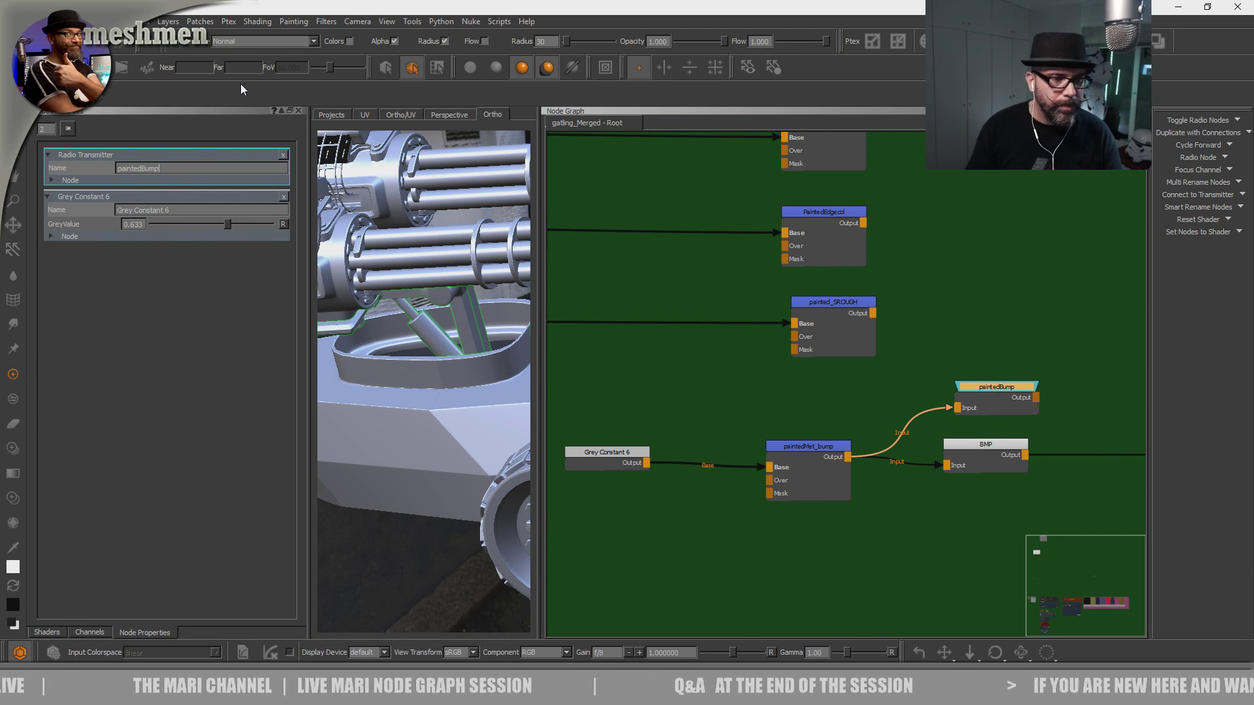
{"action": "left_click_drag", "start_coordinate": [1032, 383], "coordinate": [1013, 379]}
Create a Bookmark node in the P:aintedMetal_bdp backdrop and insert it on the incoming connection of the lowest merge.
{"action": "scroll", "coordinate": [1013, 379], "scroll_direction": "down", "scroll_amount": 10}
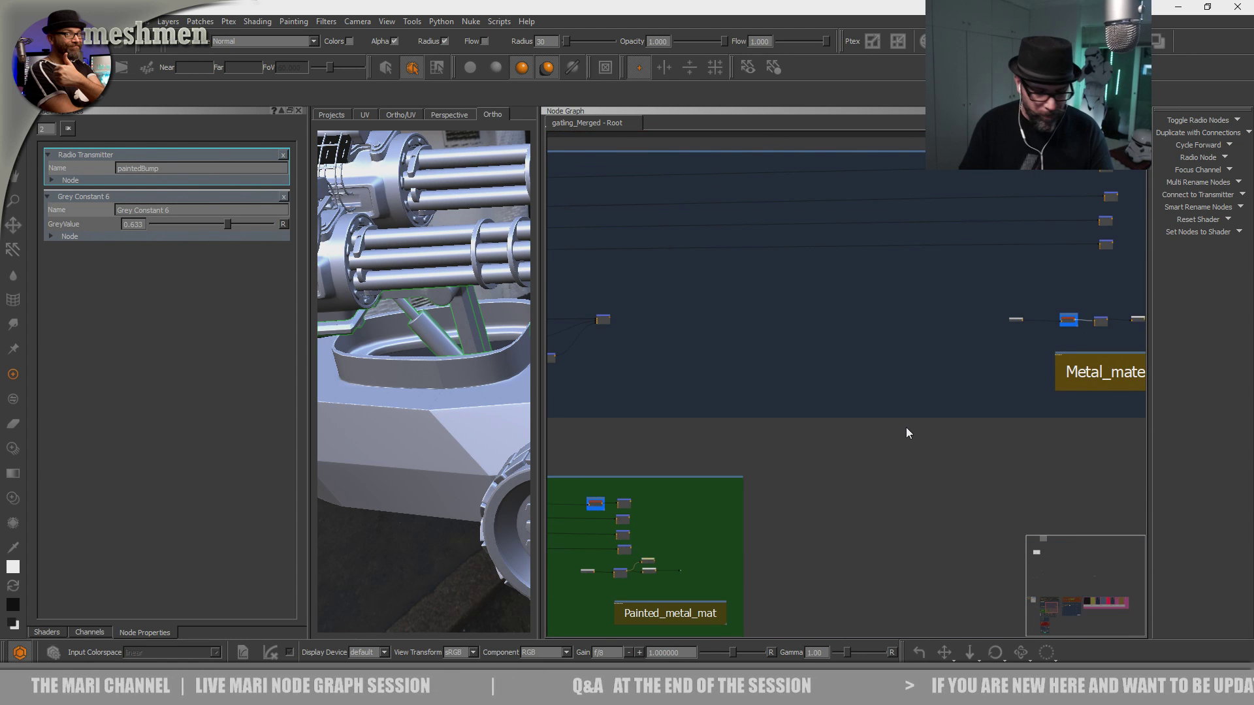
{"action": "key", "text": "j"}
{"action": "double_click", "coordinate": [824, 455]}
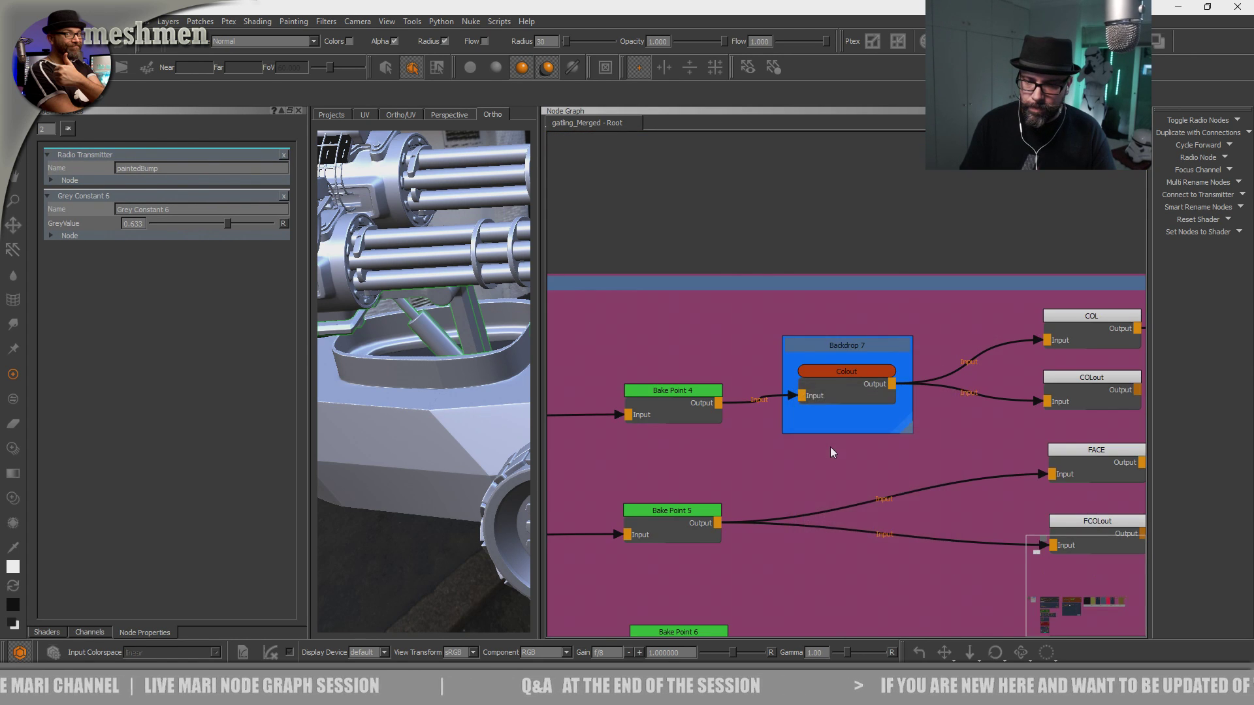
{"action": "scroll", "coordinate": [815, 446], "scroll_direction": "down", "scroll_amount": 3}
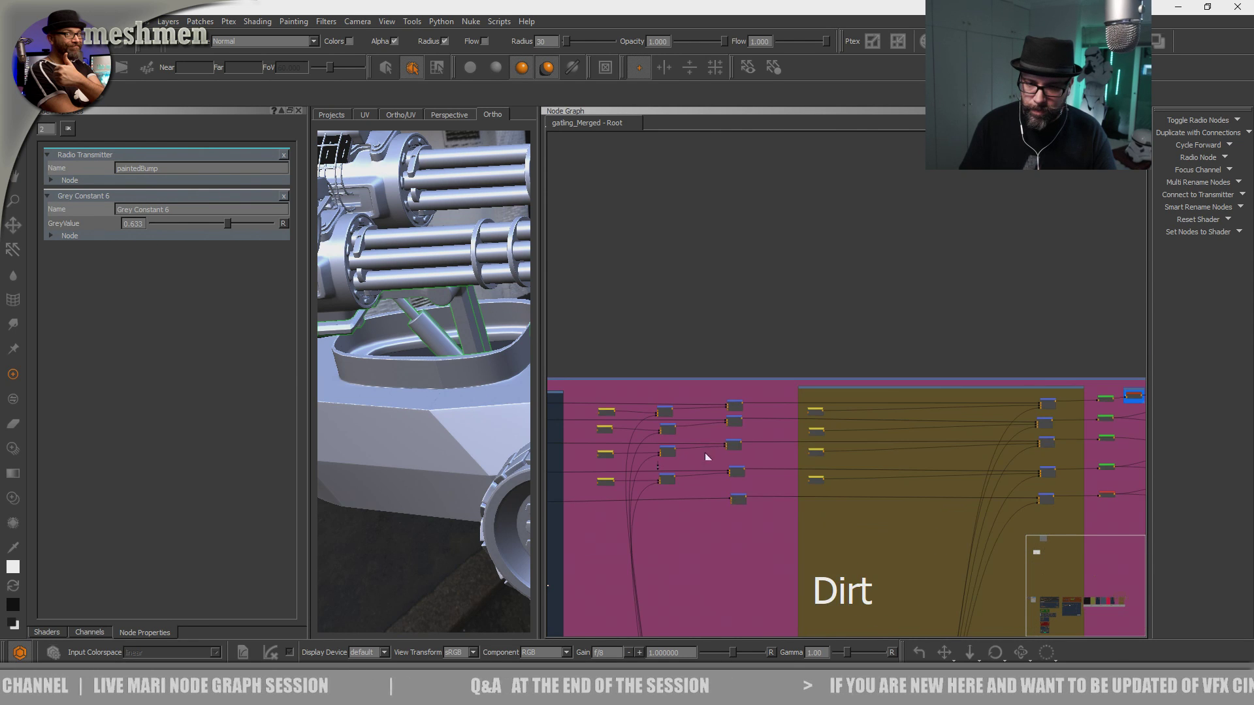
{"action": "middle_click_drag", "start_coordinate": [700, 456], "coordinate": [1062, 355]}
{"action": "scroll", "coordinate": [1061, 355], "scroll_direction": "down", "scroll_amount": 1}
{"action": "middle_click_drag", "start_coordinate": [977, 406], "coordinate": [1024, 409]}
{"action": "middle_click_drag", "start_coordinate": [710, 497], "coordinate": [942, 461]}
{"action": "middle_click_drag", "start_coordinate": [529, 462], "coordinate": [809, 462]}
{"action": "middle_click_drag", "start_coordinate": [571, 456], "coordinate": [738, 457]}
{"action": "middle_click_drag", "start_coordinate": [514, 433], "coordinate": [785, 433]}
{"action": "middle_click_drag", "start_coordinate": [899, 436], "coordinate": [859, 451]}
{"action": "scroll", "coordinate": [873, 453], "scroll_direction": "up", "scroll_amount": 5}
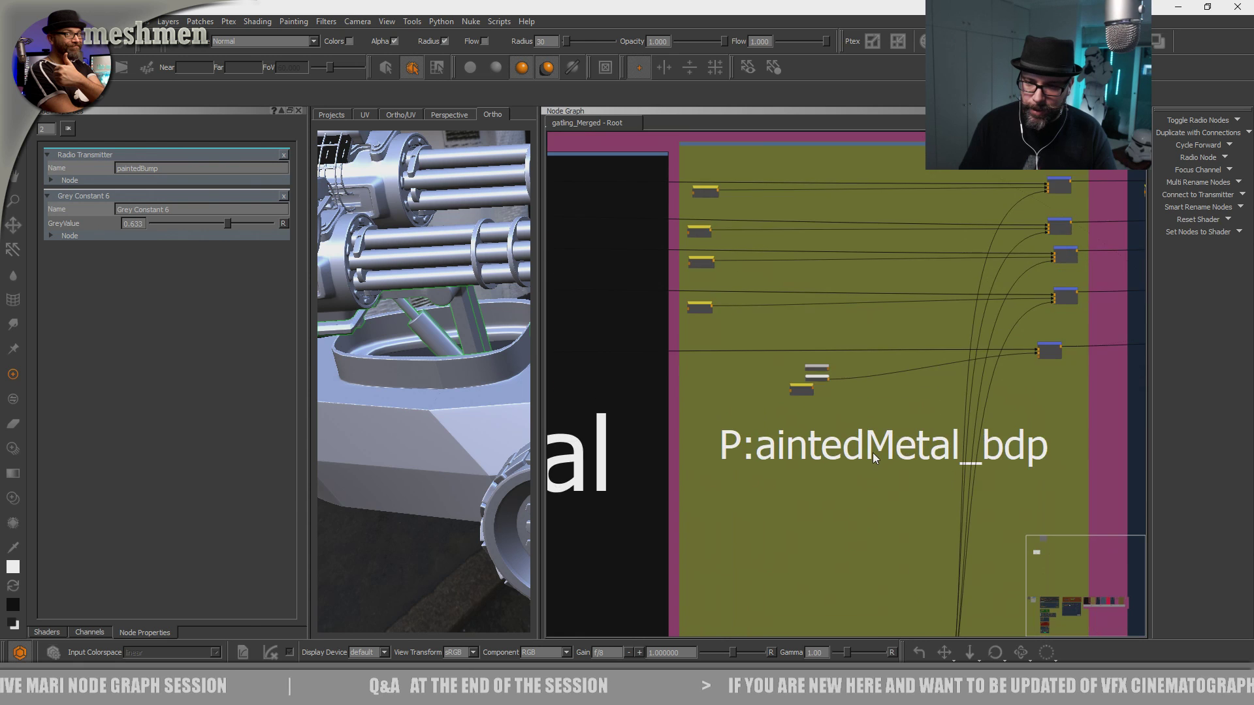
{"action": "key", "text": "Tab"}
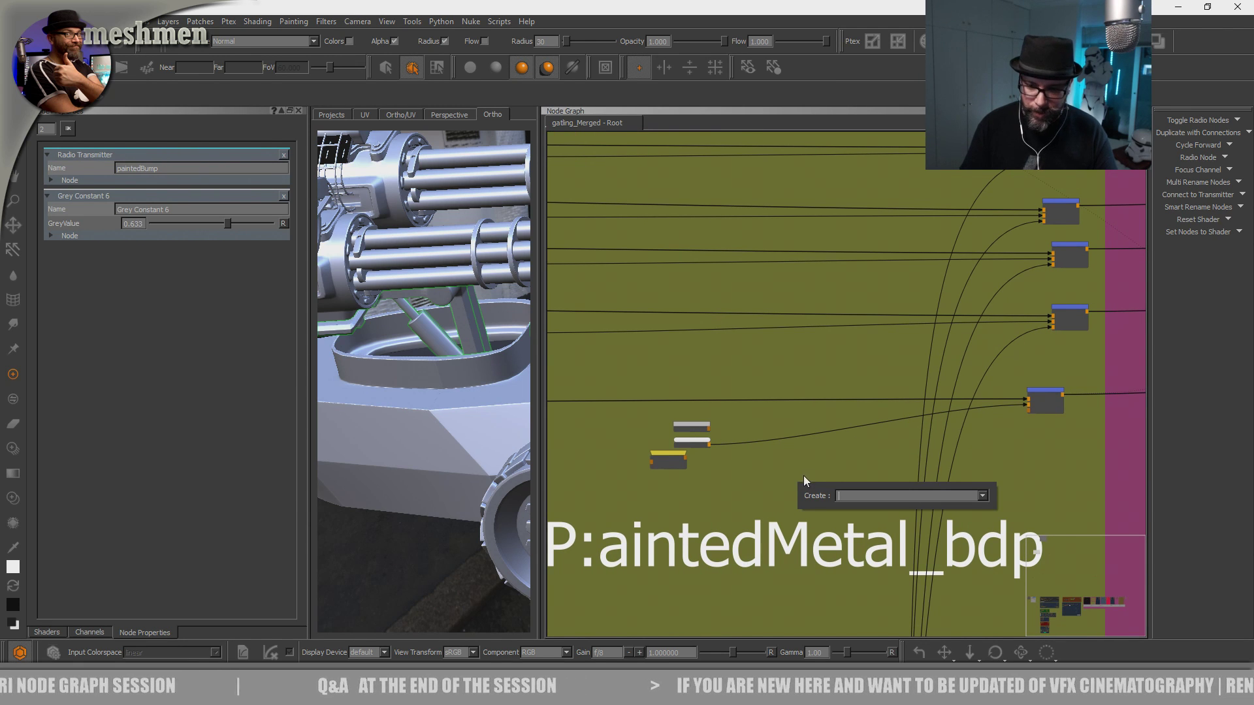
{"action": "type", "text": "Bookmark"}
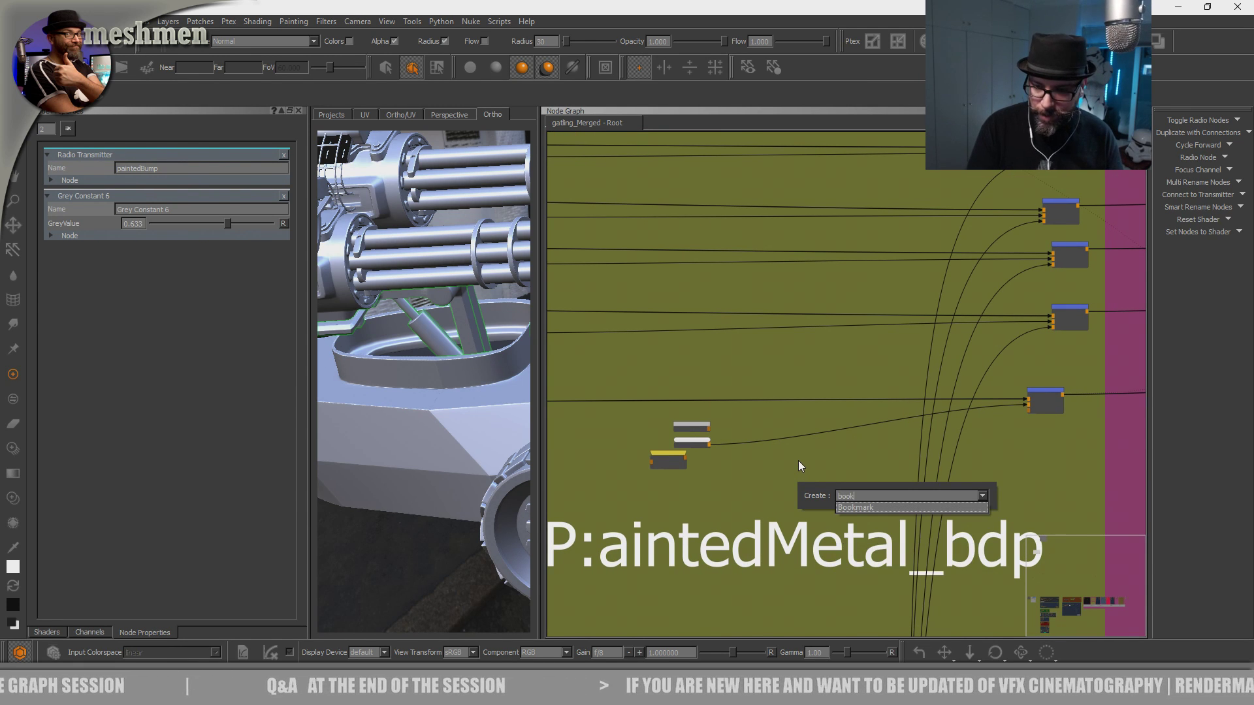
{"action": "key", "text": "Return"}
{"action": "left_click_drag", "start_coordinate": [819, 489], "coordinate": [764, 406]}
Name the inserted bookmark node paintedBumpOUt.
{"action": "scroll", "coordinate": [777, 396], "scroll_direction": "up", "scroll_amount": 3}
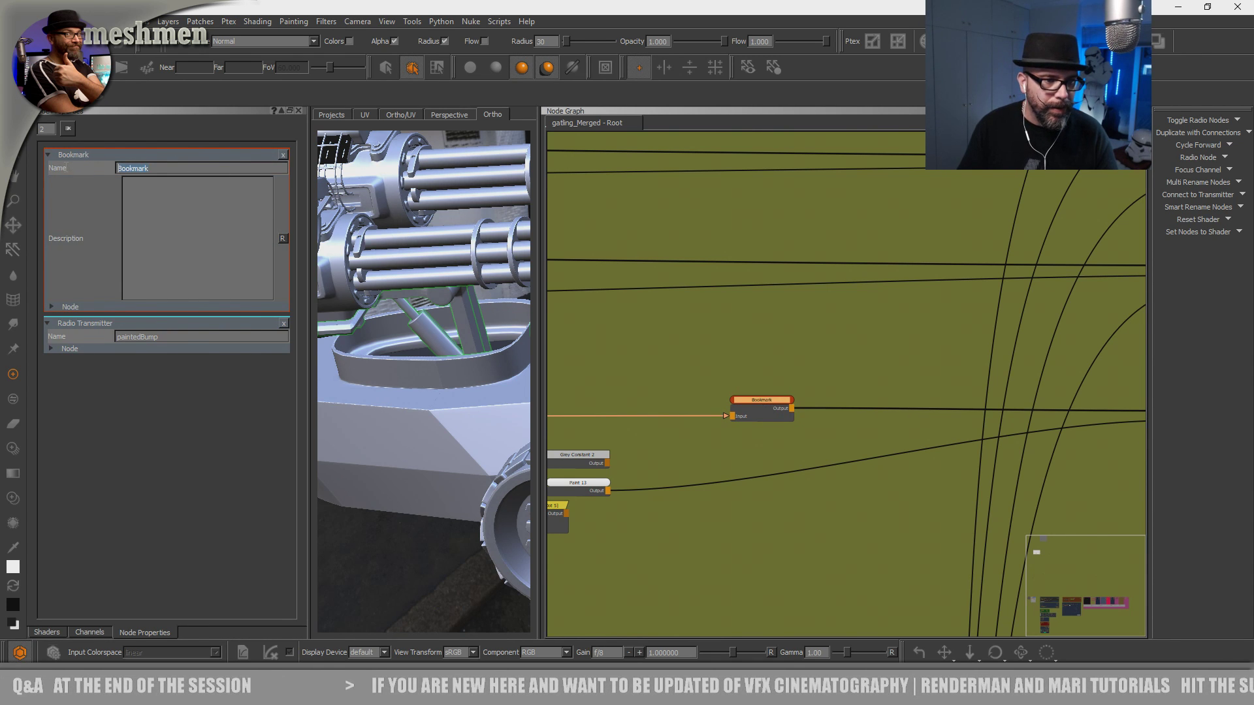
{"action": "type", "text": "paintedBumpOUt"}
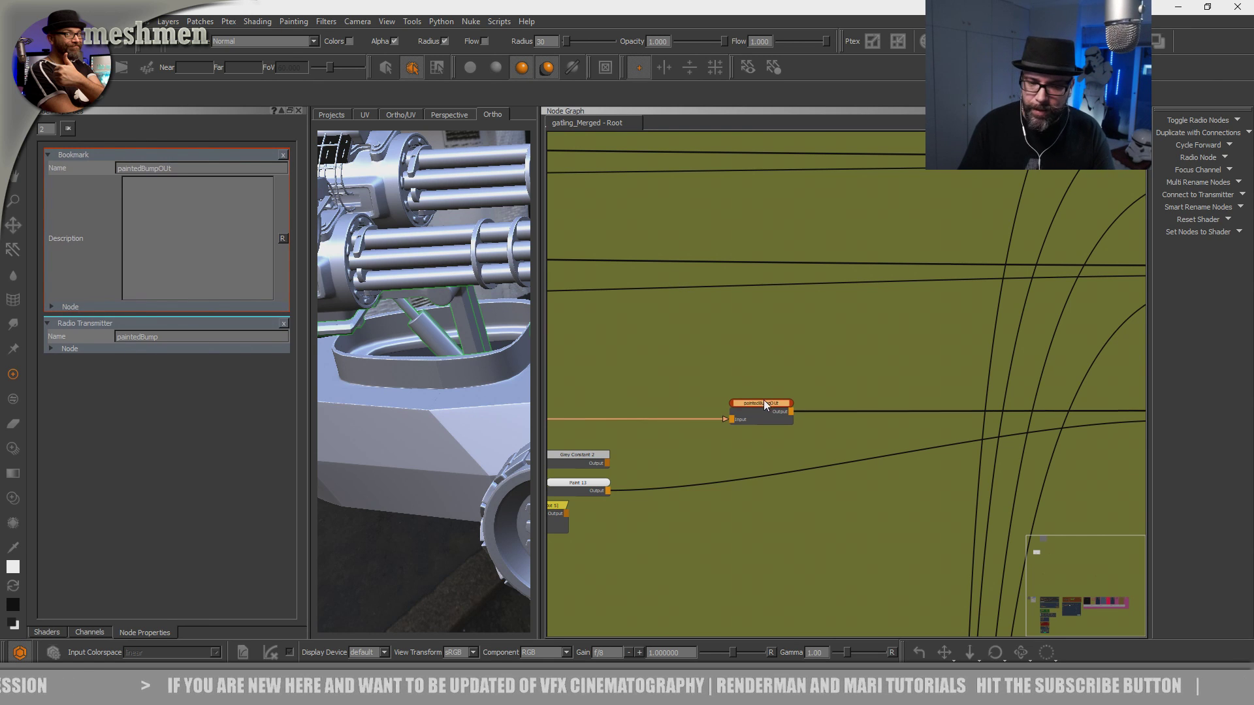
{"action": "middle_click_drag", "start_coordinate": [610, 526], "coordinate": [745, 464]}
{"action": "left_click", "coordinate": [719, 488]}
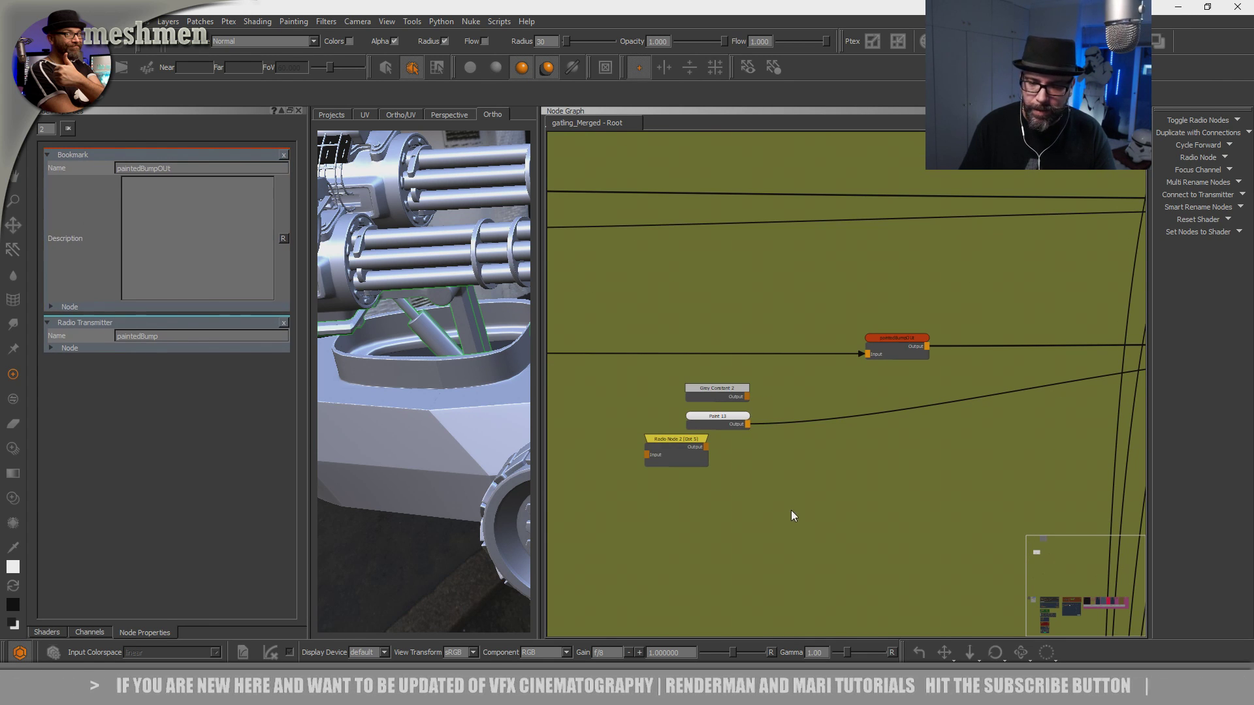
Move Radio Node 2 slightly below the Paint node and connect it to the paintedBump transmitter.
{"action": "left_click_drag", "start_coordinate": [681, 439], "coordinate": [688, 461]}
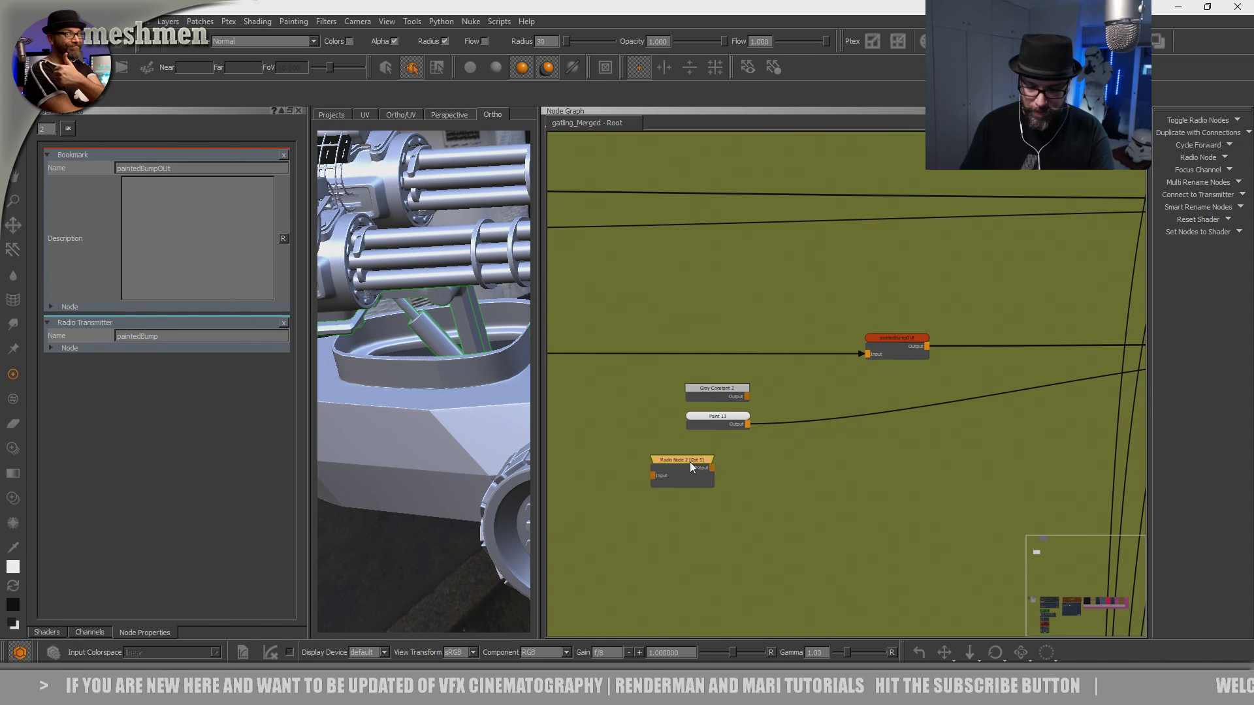
{"action": "double_click", "coordinate": [688, 461]}
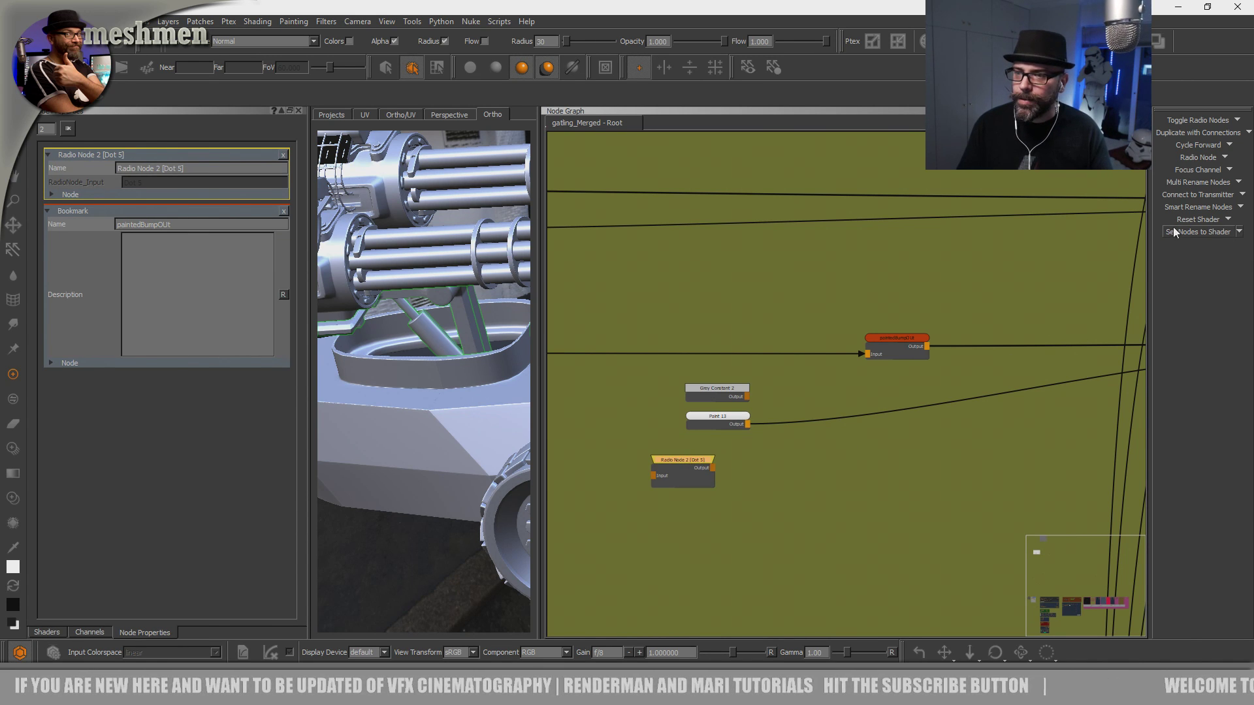
{"action": "left_click", "coordinate": [1223, 195]}
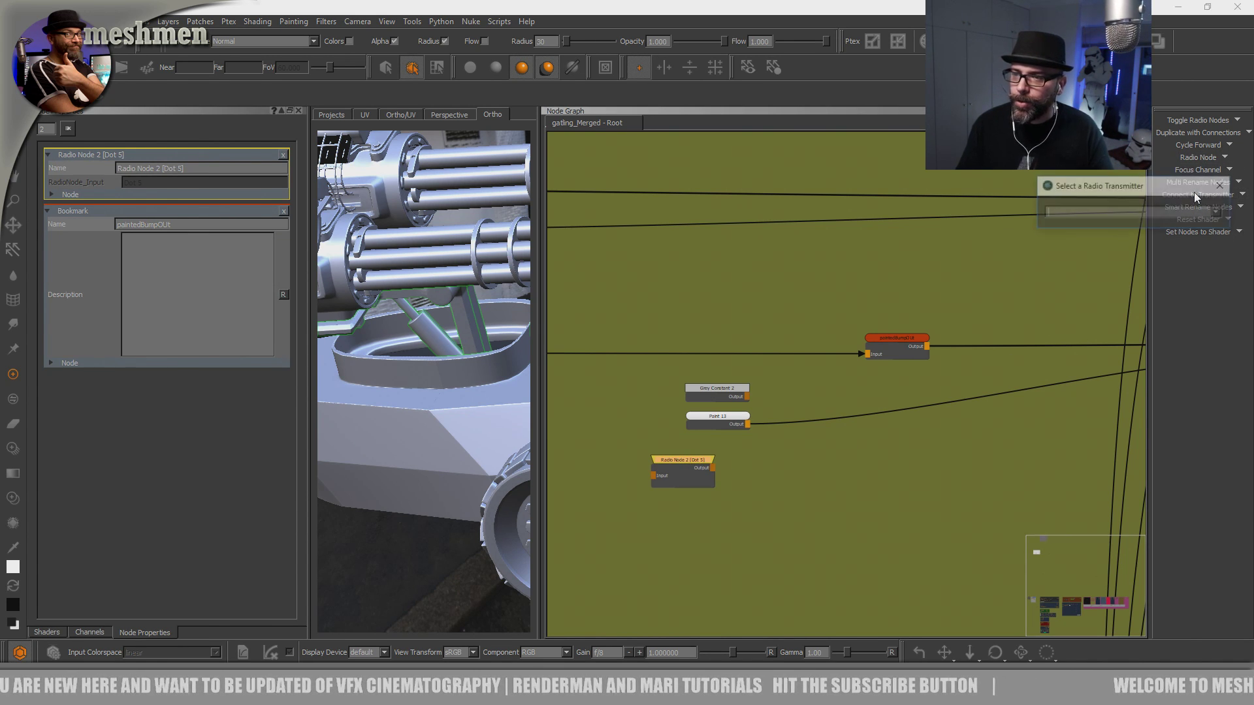
{"action": "left_click", "coordinate": [1220, 215]}
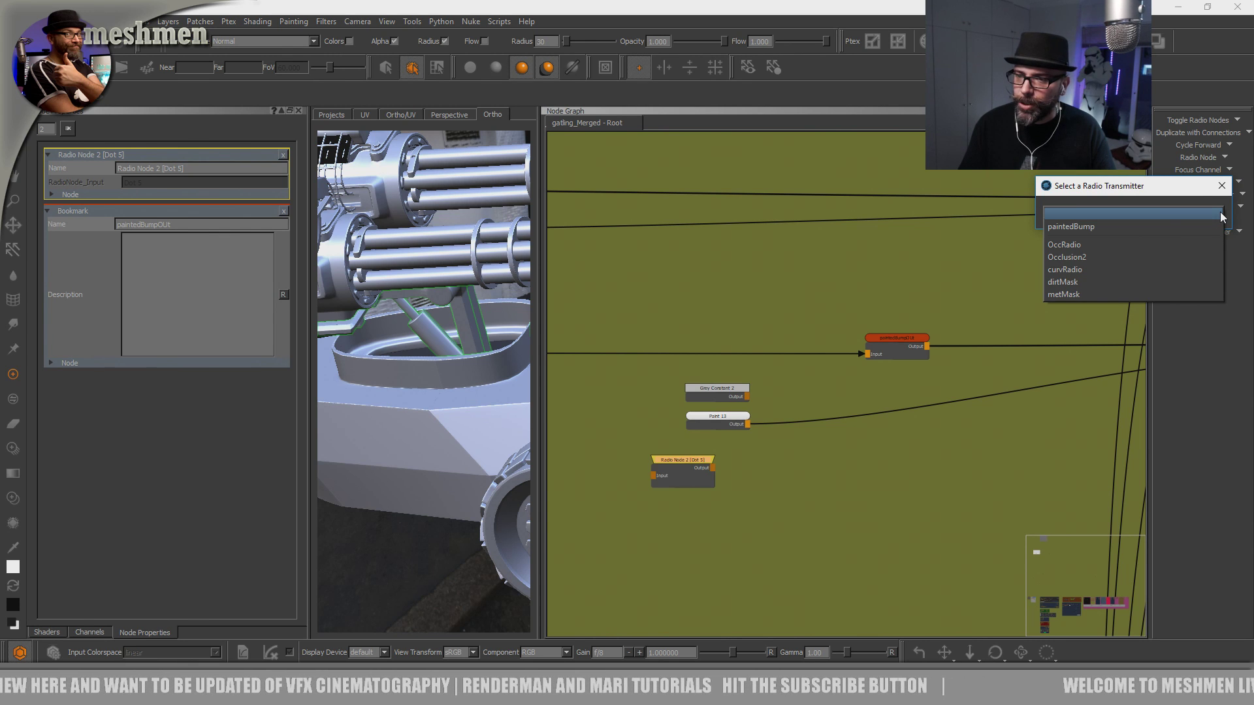
{"action": "left_click", "coordinate": [1075, 227]}
{"action": "key", "text": "Return"}
Connect the output of the paintedBump radio node to the Over input of the lowest merge, replacing Paint 13.
{"action": "left_click_drag", "start_coordinate": [693, 469], "coordinate": [688, 469]}
{"action": "left_click", "coordinate": [704, 470]}
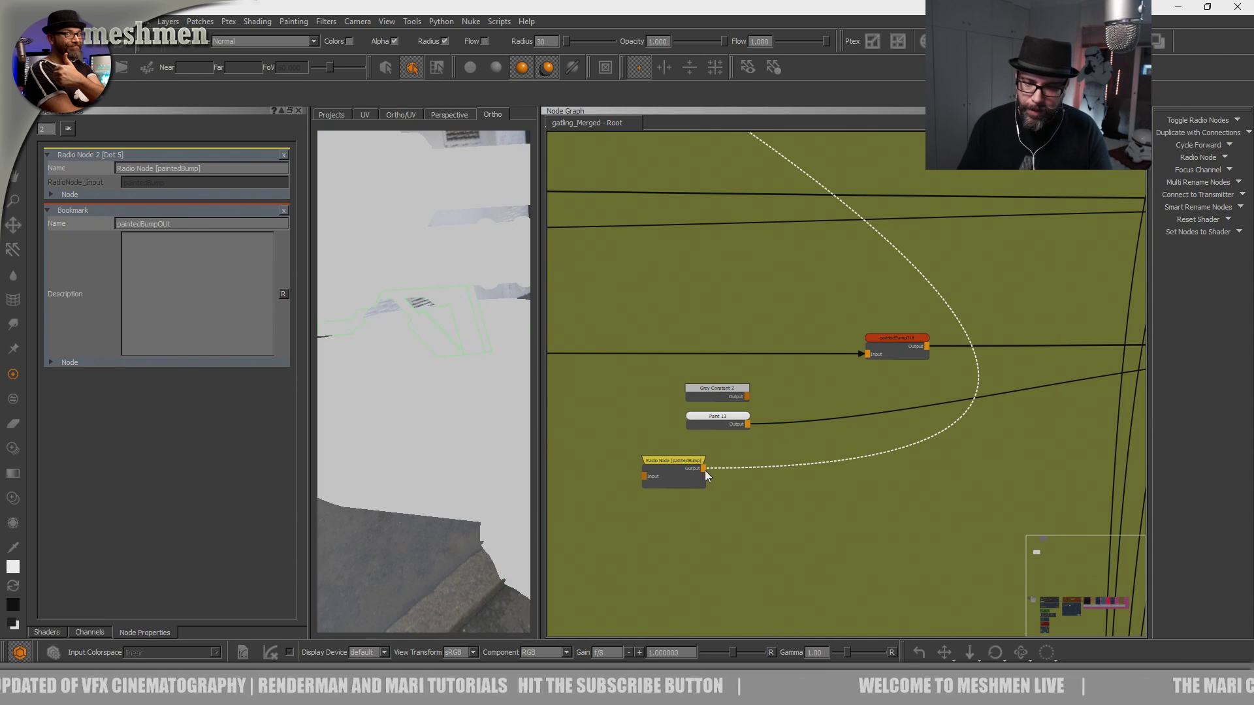
{"action": "left_click_drag", "start_coordinate": [844, 495], "coordinate": [1088, 425]}
{"action": "middle_click_drag", "start_coordinate": [1032, 422], "coordinate": [880, 448]}
{"action": "scroll", "coordinate": [880, 449], "scroll_direction": "down", "scroll_amount": 2}
{"action": "left_click_drag", "start_coordinate": [660, 477], "coordinate": [1055, 401]}
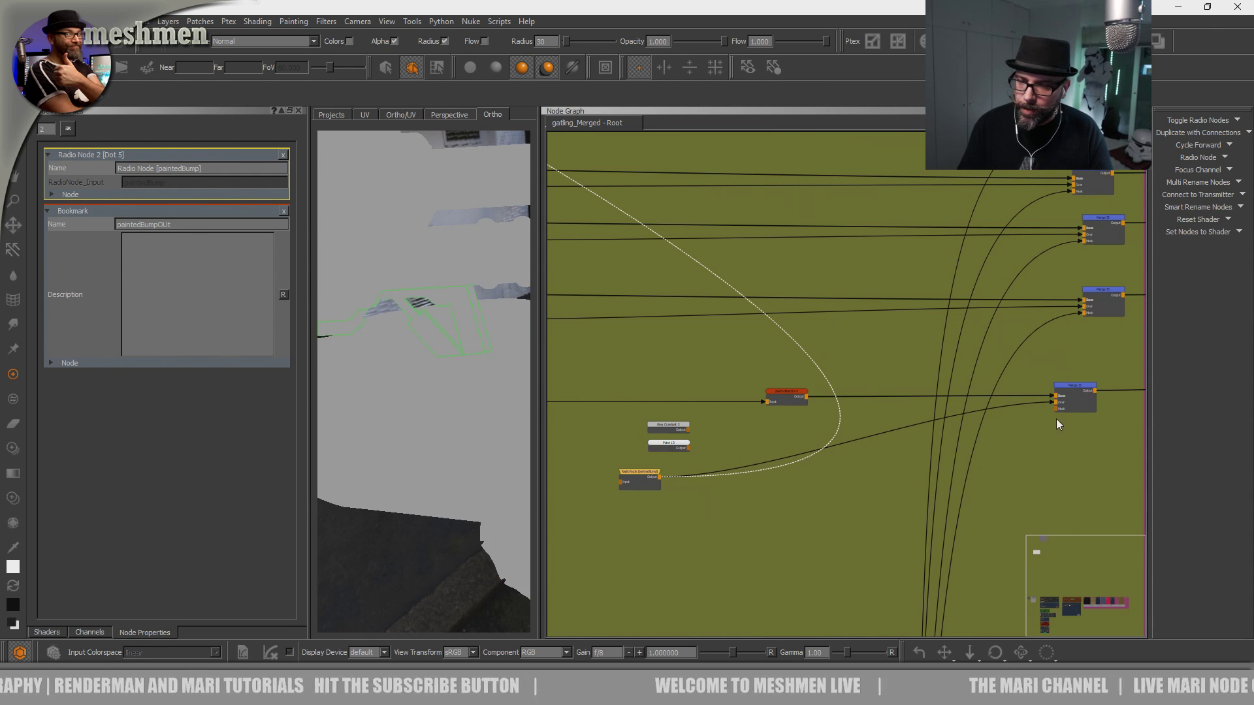
Connect the lowest merge's Mask input to the mask source shared by the other merges, and reposition the merge.
{"action": "left_click_drag", "start_coordinate": [1054, 410], "coordinate": [974, 444]}
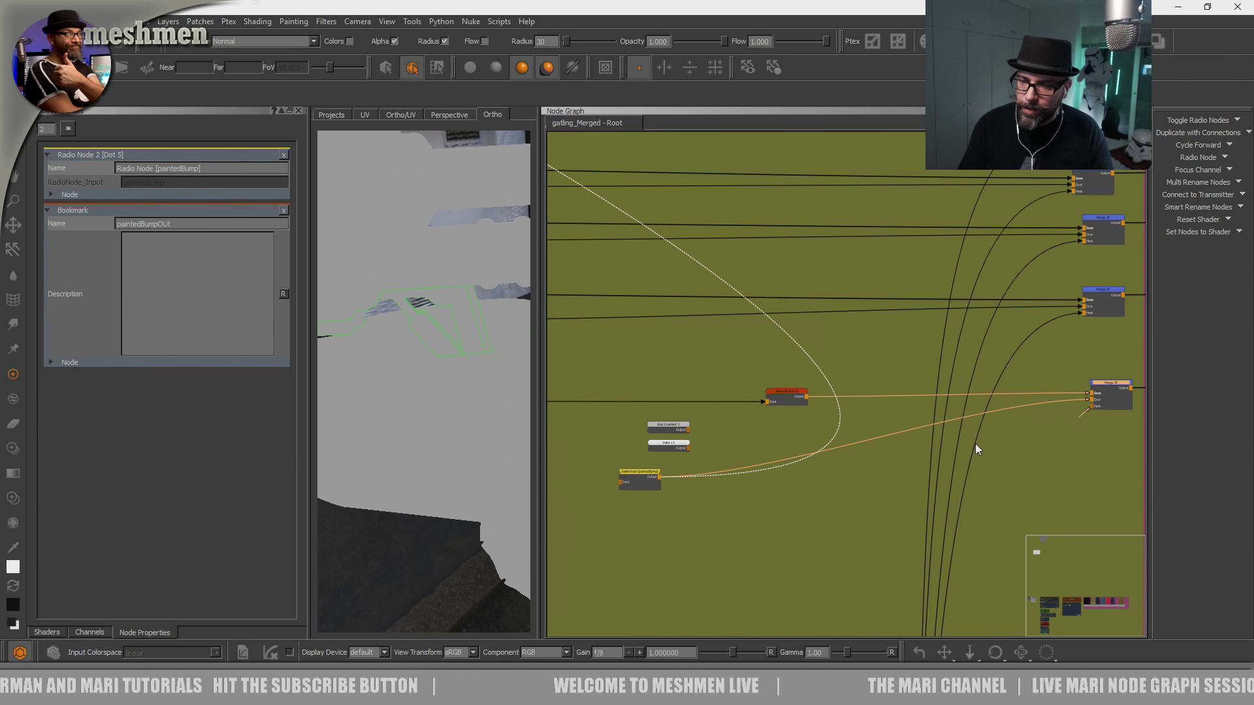
{"action": "left_click_drag", "start_coordinate": [1102, 388], "coordinate": [1106, 387]}
{"action": "left_click", "coordinate": [639, 480]}
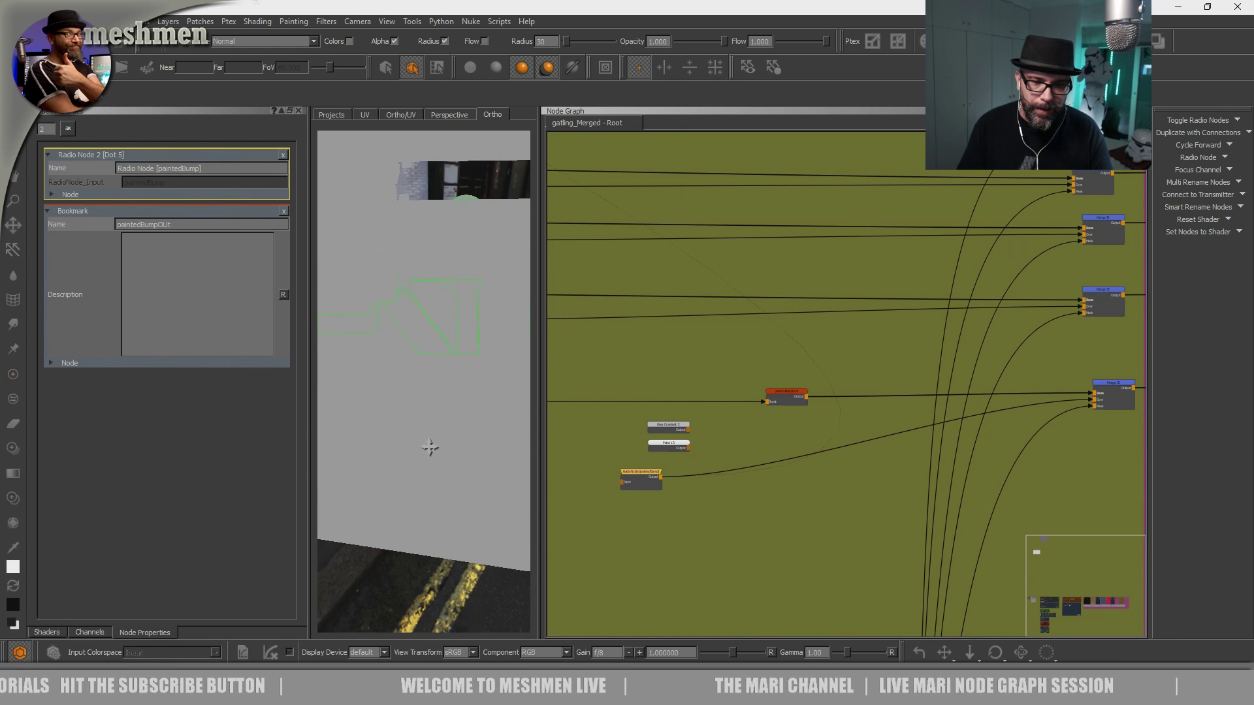
Set the blending mode of Merge 33 to Normal.
{"action": "left_click", "coordinate": [1122, 392]}
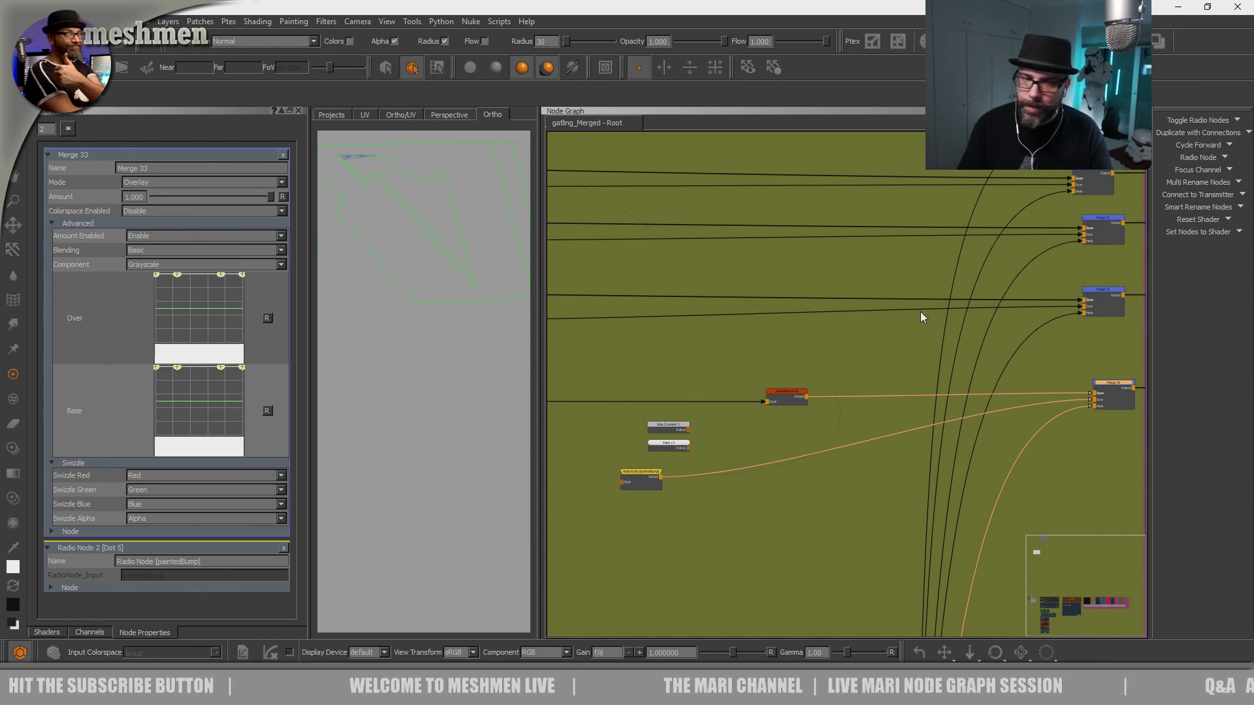
{"action": "left_click", "coordinate": [164, 182]}
{"action": "left_click", "coordinate": [158, 45]}
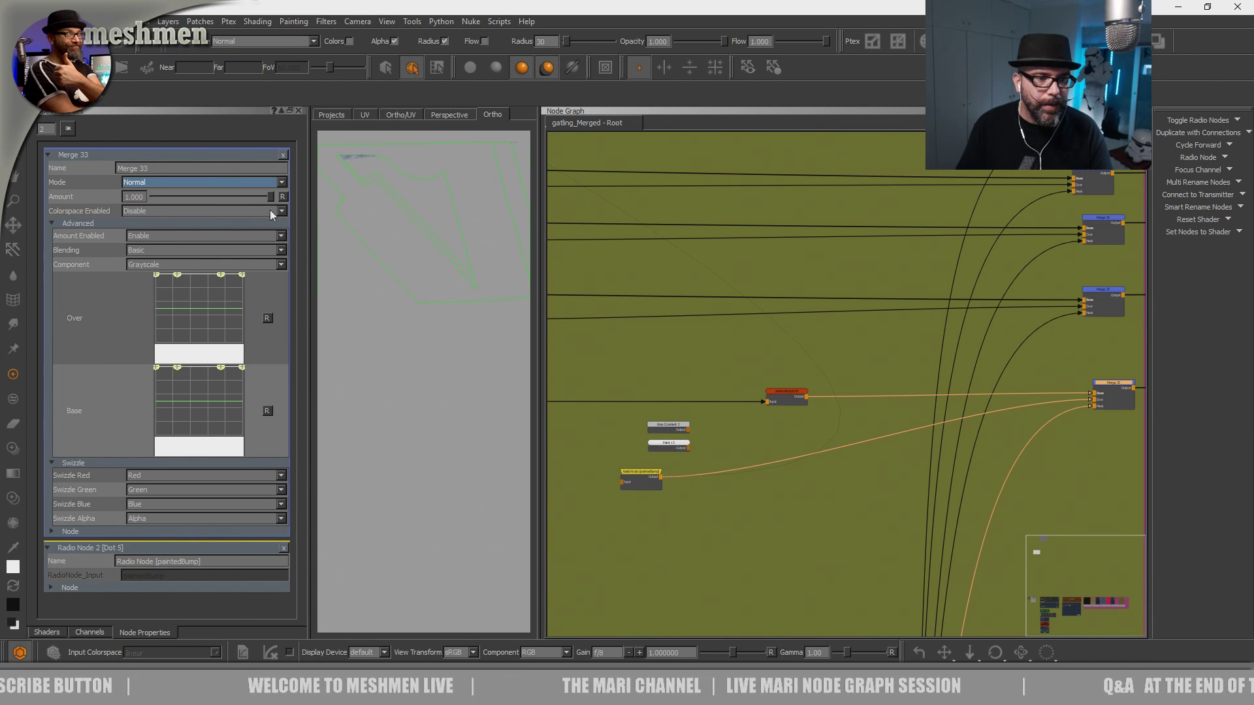
View the shared mask node below P:aintedMetal_bdp in a widened viewport and examine the mask on the model's body.
{"action": "scroll", "coordinate": [838, 474], "scroll_direction": "down", "scroll_amount": 3}
{"action": "middle_click_drag", "start_coordinate": [848, 324], "coordinate": [854, 2]}
{"action": "left_click_drag", "start_coordinate": [804, 551], "coordinate": [807, 556]}
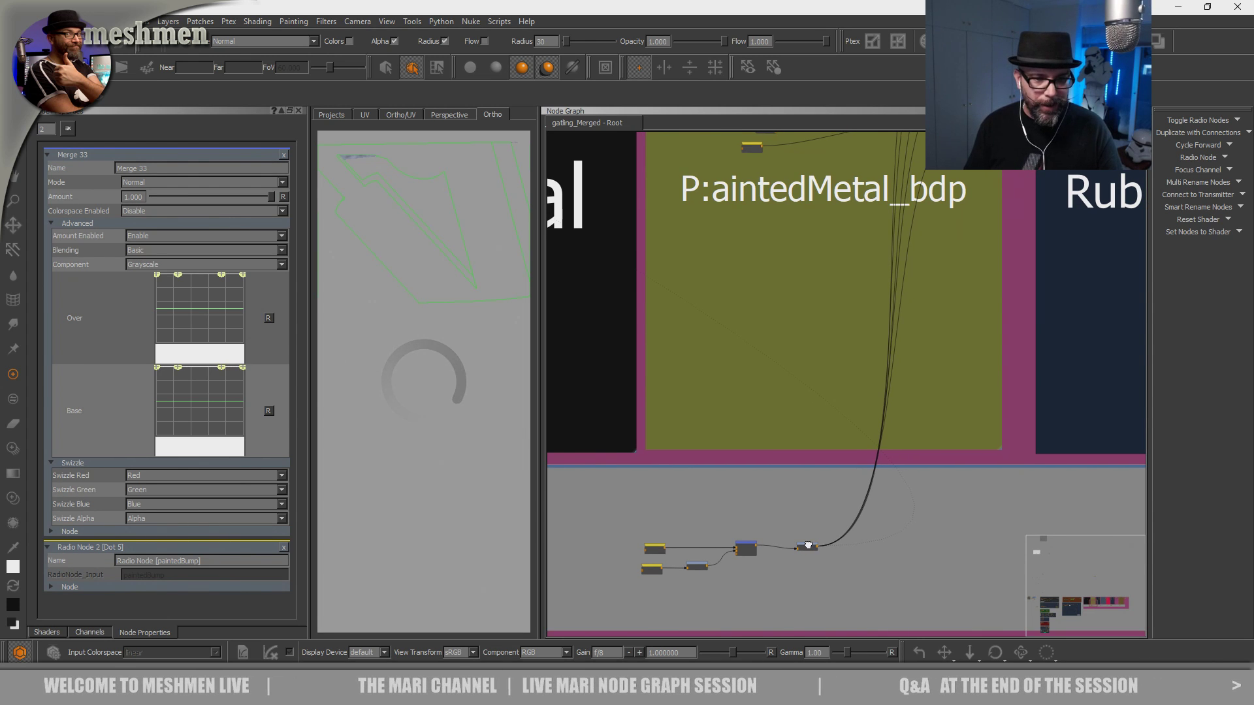
{"action": "middle_click_drag", "start_coordinate": [458, 442], "coordinate": [390, 437]}
{"action": "right_click_drag", "start_coordinate": [390, 437], "coordinate": [365, 431], "text": "alt"}
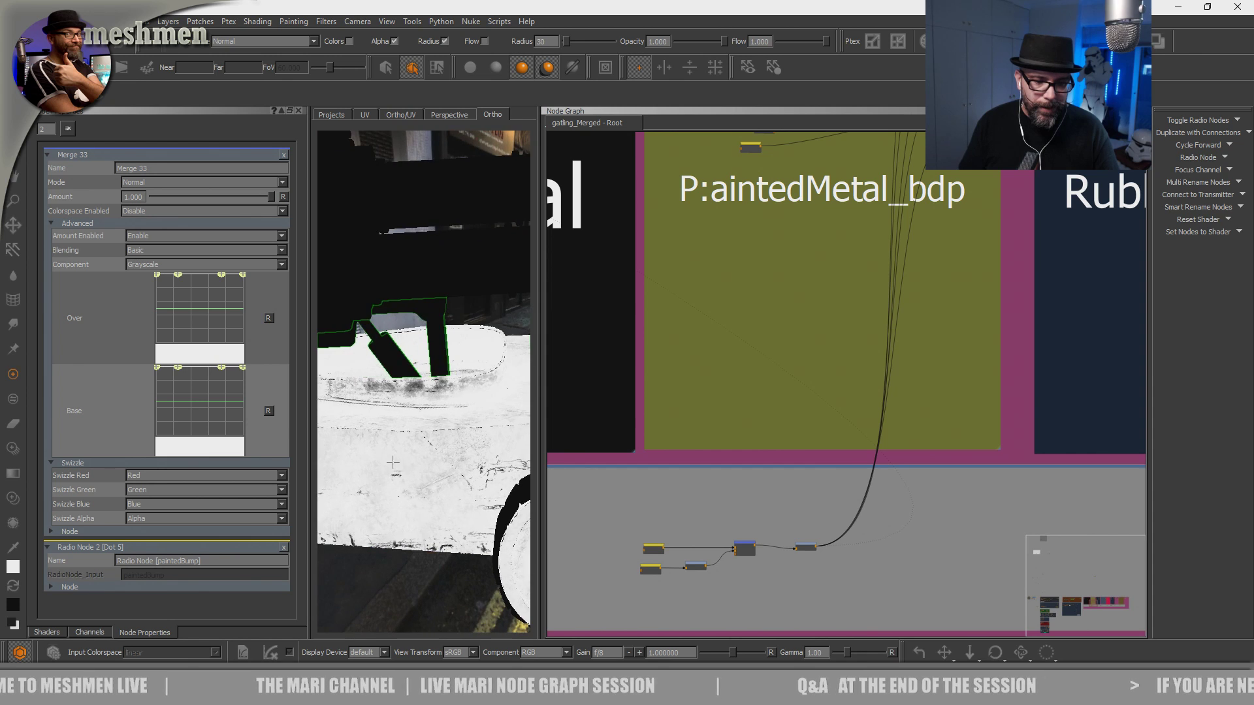
{"action": "middle_click_drag", "start_coordinate": [366, 431], "coordinate": [431, 418], "text": "alt"}
{"action": "right_click_drag", "start_coordinate": [431, 418], "coordinate": [546, 476], "text": "alt"}
{"action": "left_click_drag", "start_coordinate": [537, 462], "coordinate": [768, 462]}
{"action": "middle_click_drag", "start_coordinate": [562, 473], "coordinate": [390, 422], "text": "alt"}
{"action": "right_click_drag", "start_coordinate": [390, 422], "coordinate": [418, 423], "text": "alt"}
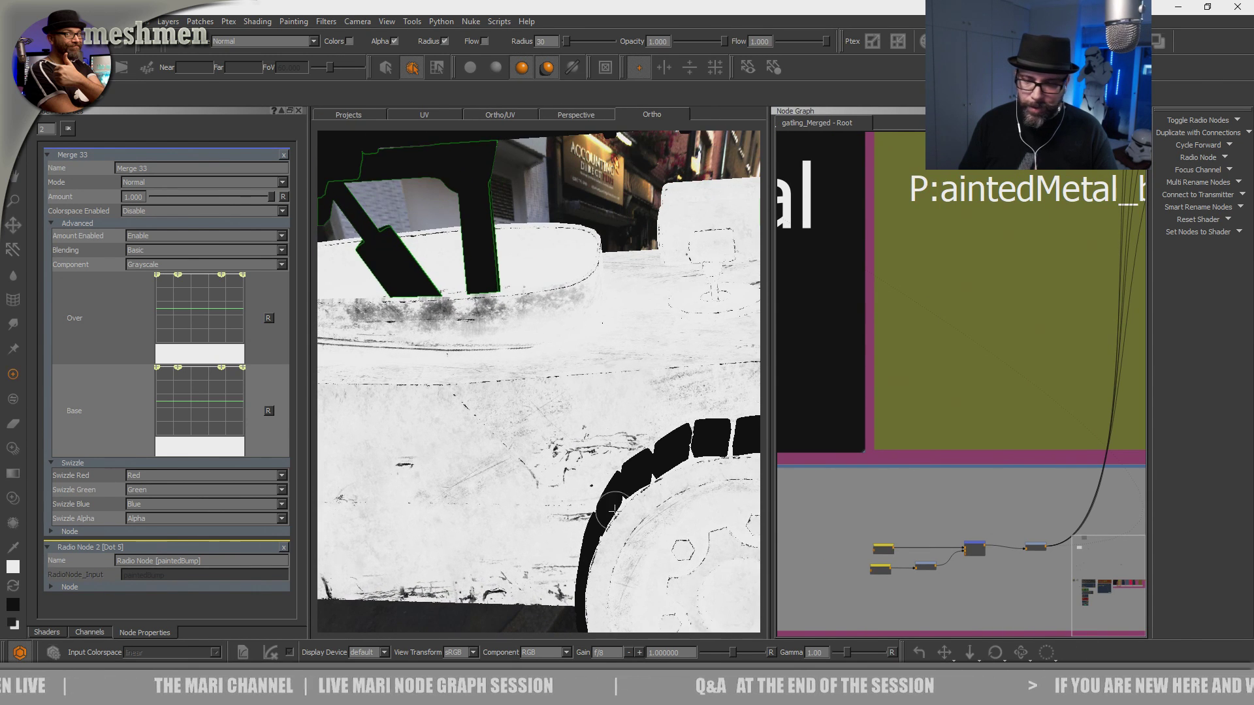
View the lowest merge in P:aintedMetal_bdp and examine its bump result up close on the model's body.
{"action": "middle_click_drag", "start_coordinate": [1082, 294], "coordinate": [968, 397]}
{"action": "middle_click_drag", "start_coordinate": [1050, 268], "coordinate": [924, 447]}
{"action": "scroll", "coordinate": [925, 447], "scroll_direction": "up", "scroll_amount": 3}
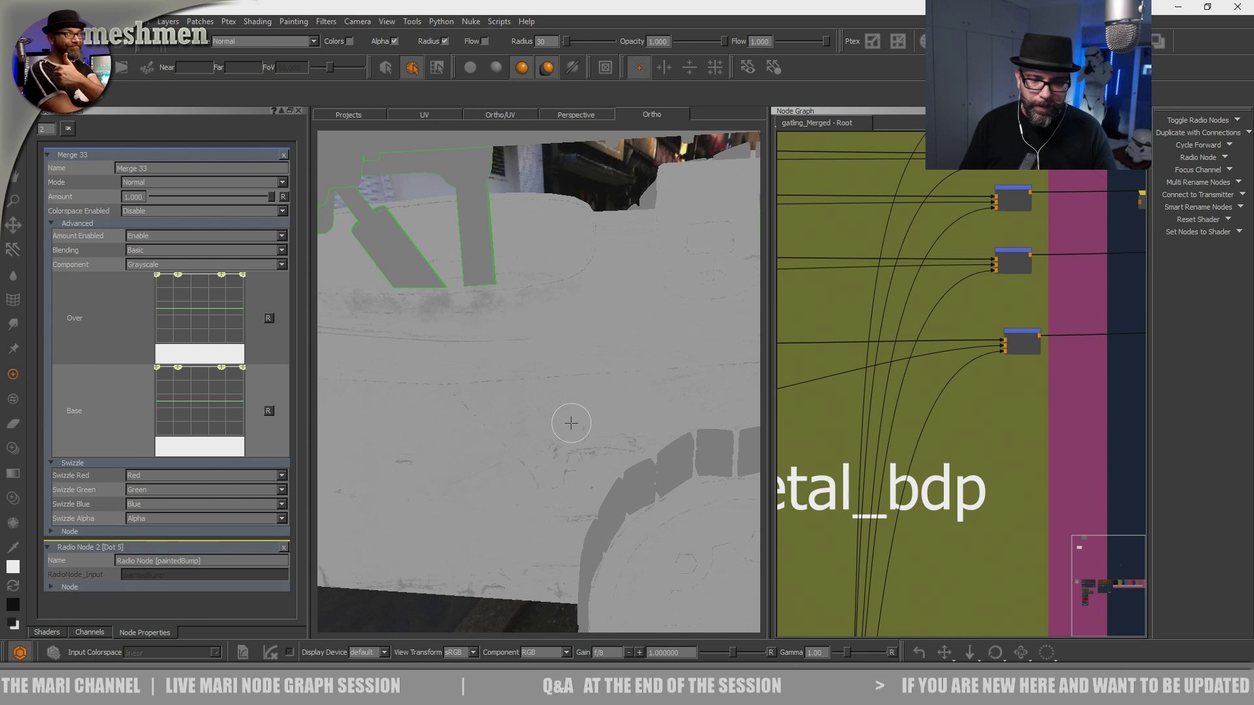
{"action": "scroll", "coordinate": [610, 440], "scroll_direction": "up", "scroll_amount": 5}
{"action": "scroll", "coordinate": [622, 467], "scroll_direction": "down", "scroll_amount": 3}
{"action": "scroll", "coordinate": [620, 466], "scroll_direction": "up", "scroll_amount": 3}
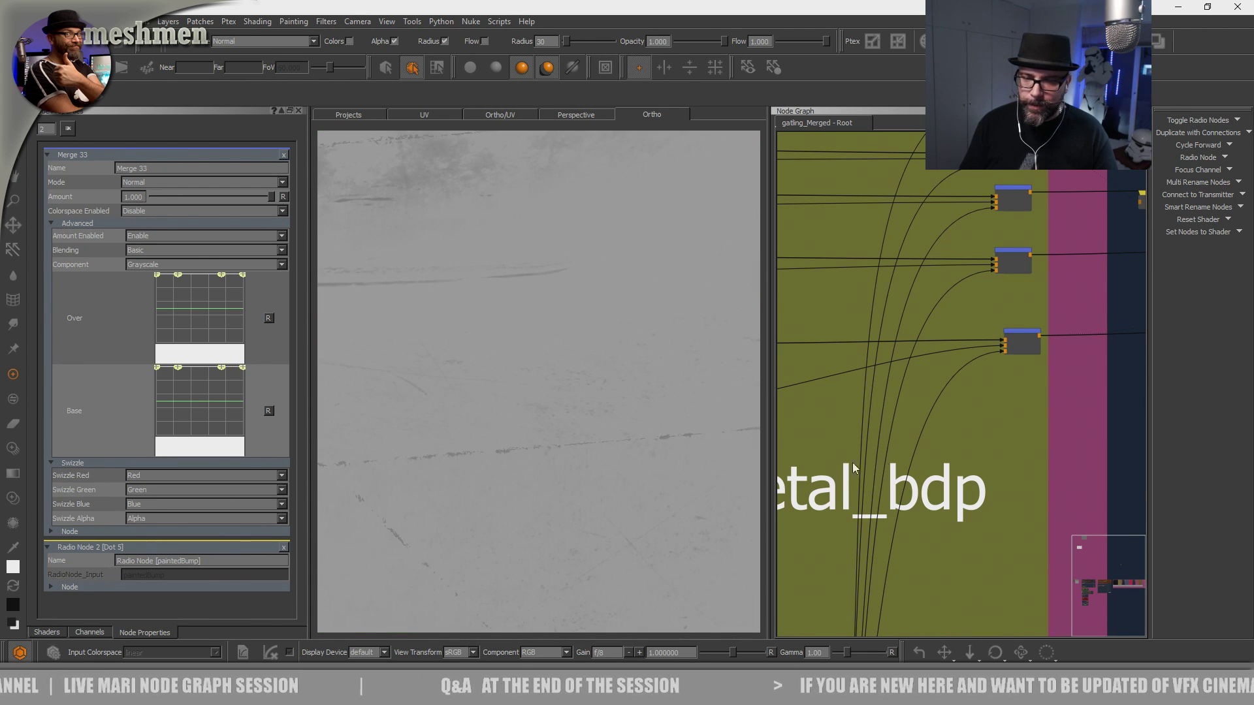
Jump to the Painted Metal bookmark and open the properties of Grey Constant 6 in its node group.
{"action": "key", "text": "j"}
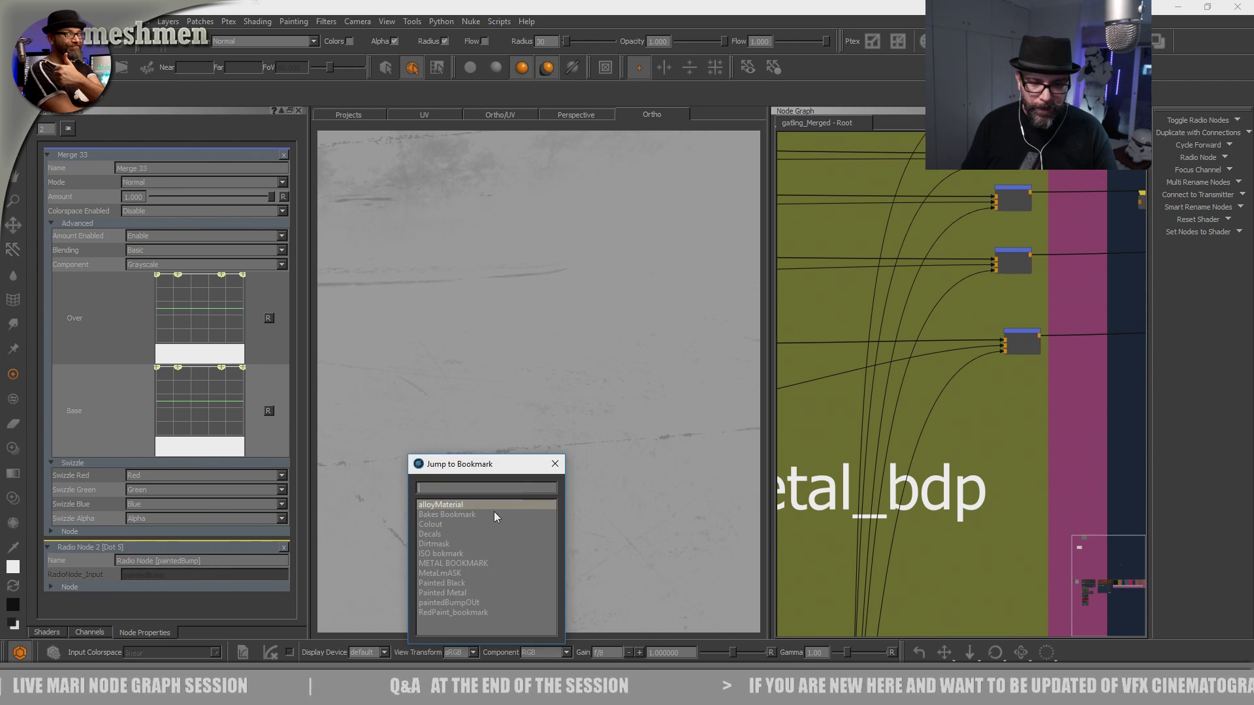
{"action": "left_click", "coordinate": [441, 591]}
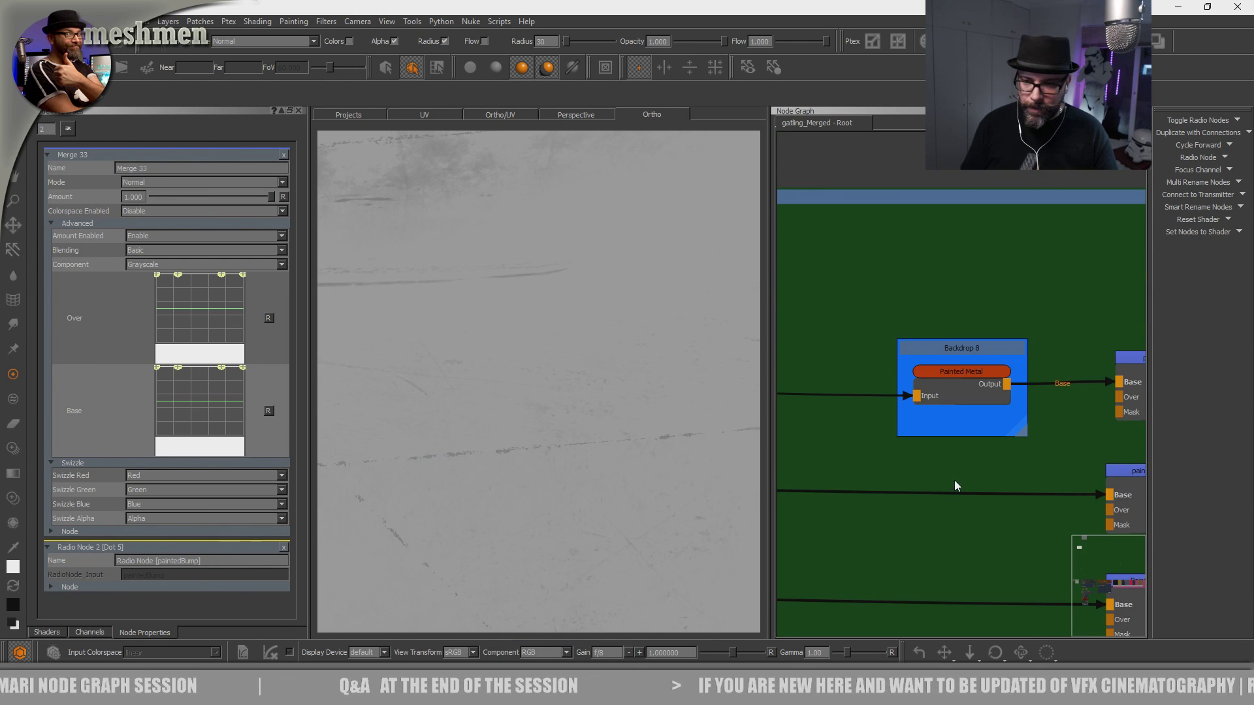
{"action": "scroll", "coordinate": [958, 468], "scroll_direction": "down", "scroll_amount": 5}
{"action": "scroll", "coordinate": [914, 455], "scroll_direction": "up", "scroll_amount": 3}
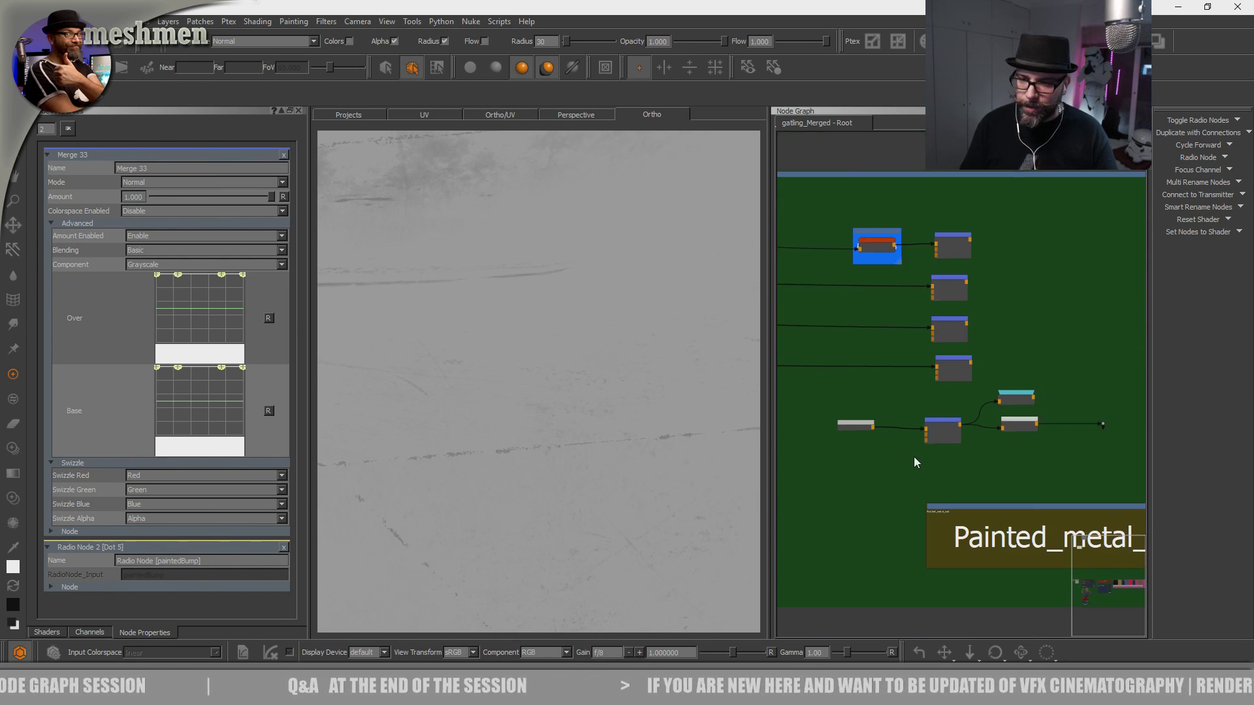
{"action": "left_click", "coordinate": [830, 415]}
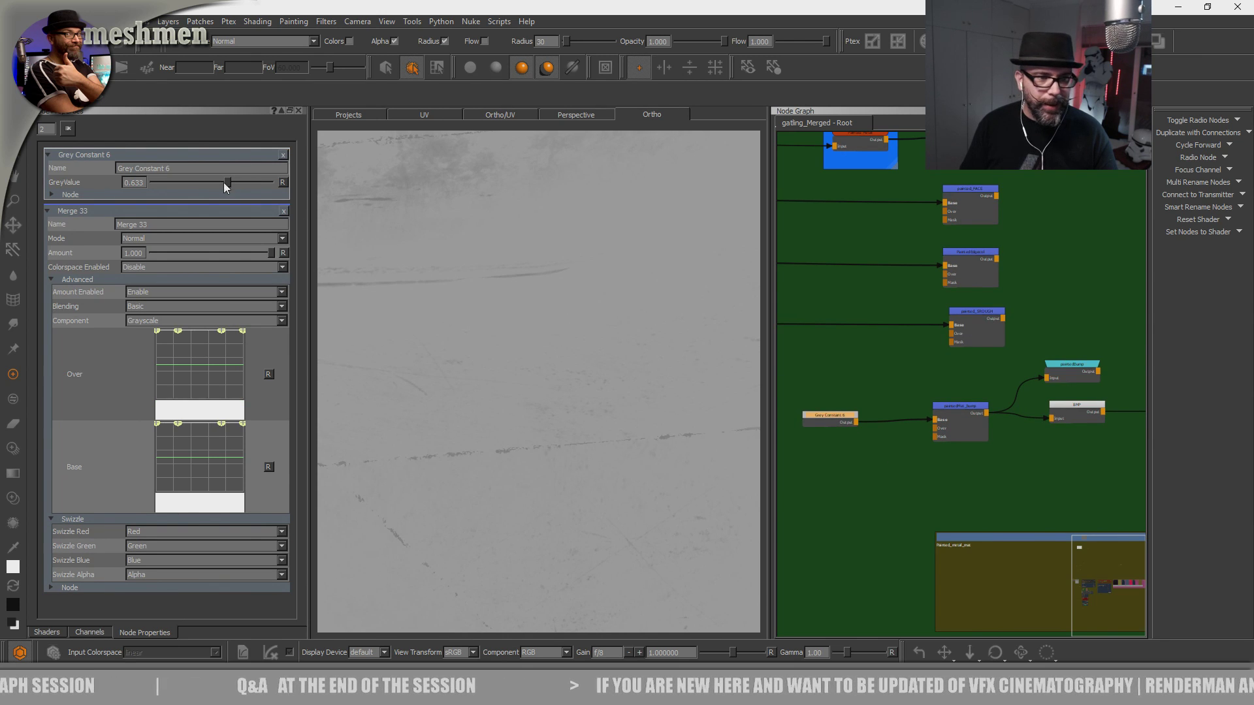
Try a GreyValue of 0.55 on Grey Constant 6 and check the scratches on the model.
{"action": "mouse_move", "coordinate": [226, 183]}
{"action": "left_mouse_down"}
{"action": "mouse_move", "coordinate": [201, 182]}
{"action": "mouse_move", "coordinate": [214, 186]}
{"action": "left_mouse_up"}
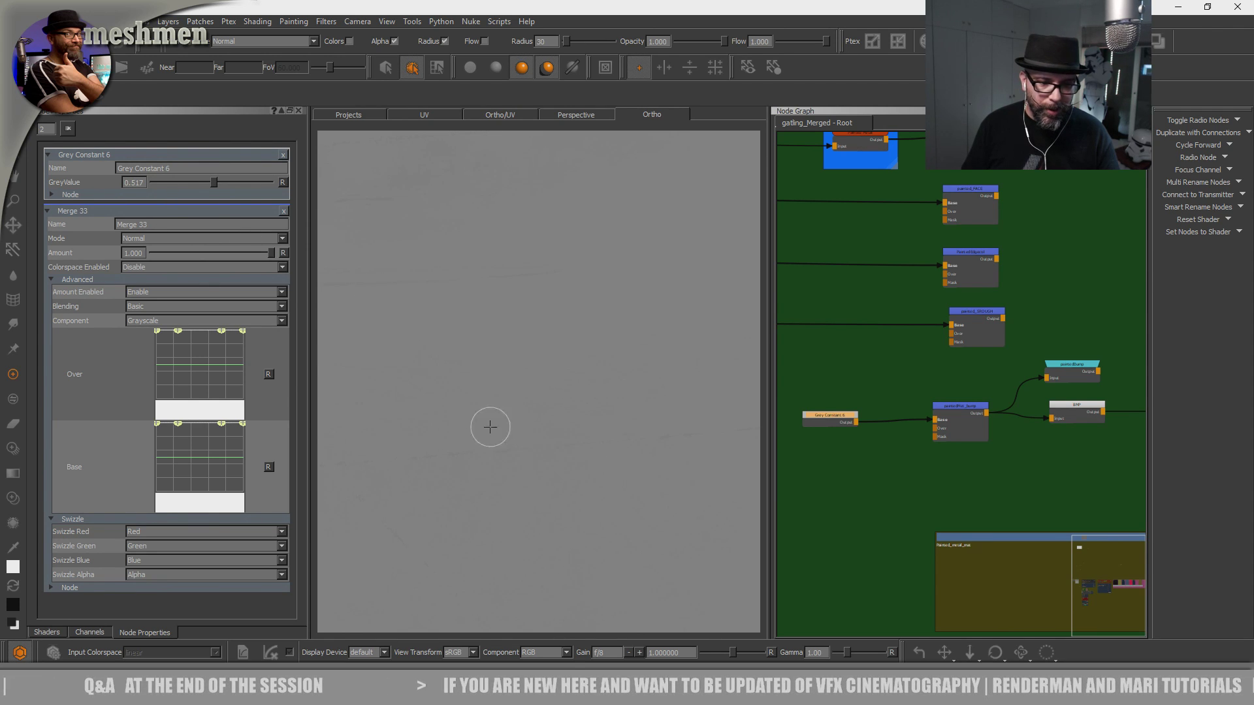
{"action": "double_click", "coordinate": [134, 183]}
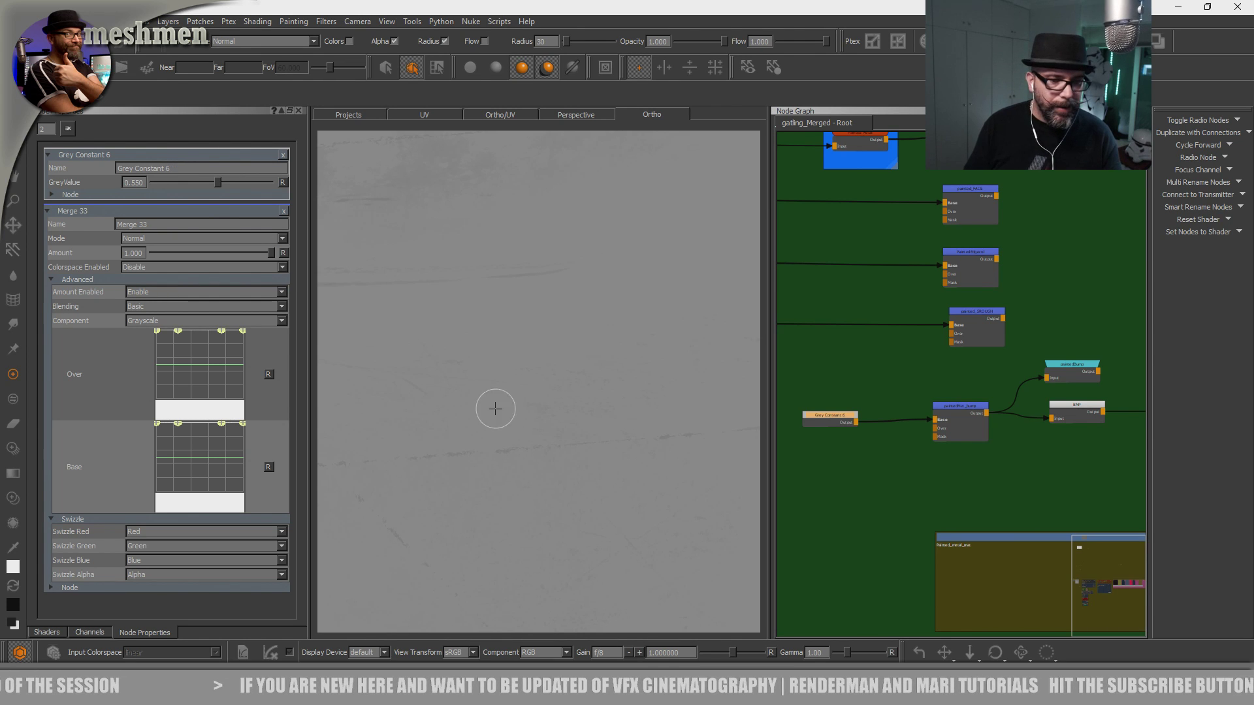
{"action": "mouse_move", "coordinate": [552, 445]}
{"action": "middle_mouse_down"}
{"action": "mouse_move", "coordinate": [498, 455]}
{"action": "mouse_move", "coordinate": [607, 484]}
{"action": "mouse_move", "coordinate": [588, 401]}
{"action": "mouse_move", "coordinate": [624, 414]}
{"action": "mouse_move", "coordinate": [587, 414]}
{"action": "mouse_move", "coordinate": [611, 449]}
{"action": "mouse_move", "coordinate": [582, 438]}
{"action": "mouse_move", "coordinate": [583, 474]}
{"action": "mouse_move", "coordinate": [503, 464]}
{"action": "mouse_move", "coordinate": [649, 476]}
{"action": "middle_mouse_up"}
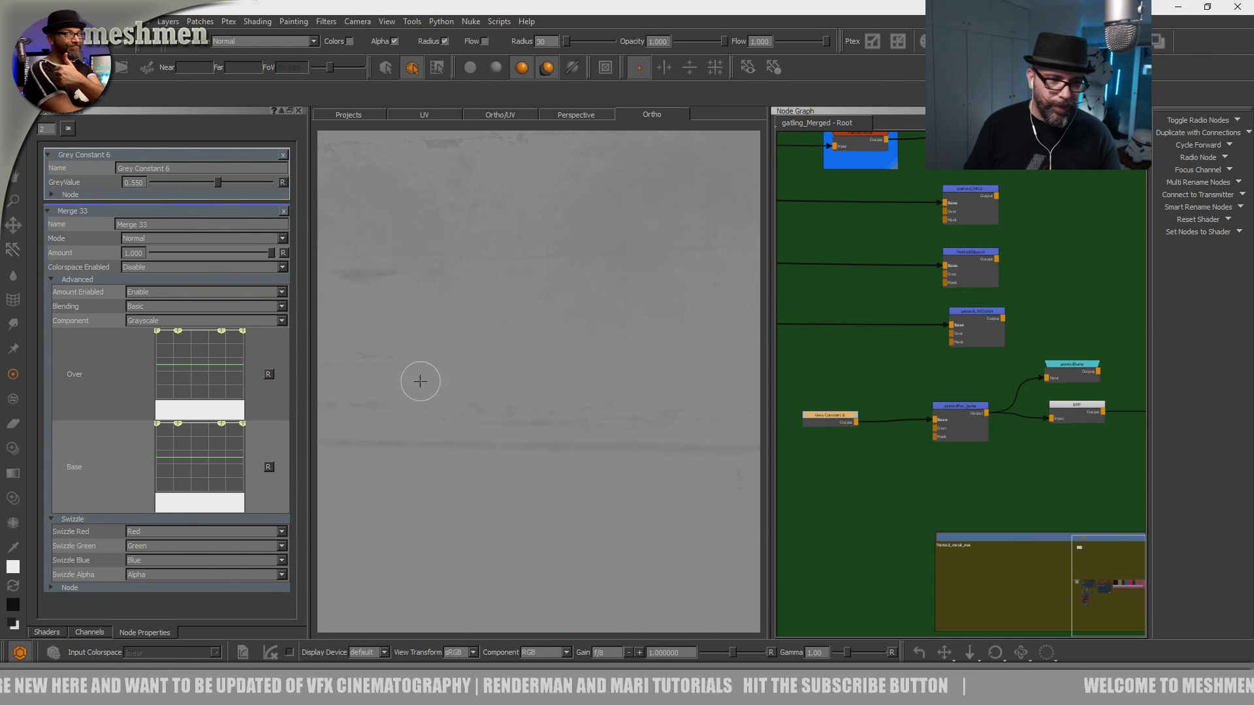
Set the GreyValue of Grey Constant 6 to 0.5.
{"action": "double_click", "coordinate": [131, 183]}
{"action": "type", "text": "0.5"}
{"action": "key", "text": "Return"}
Set the GreyValue of Grey Constant 5 in the Metal_material group to 0.45.
{"action": "scroll", "coordinate": [930, 405], "scroll_direction": "down", "scroll_amount": 6}
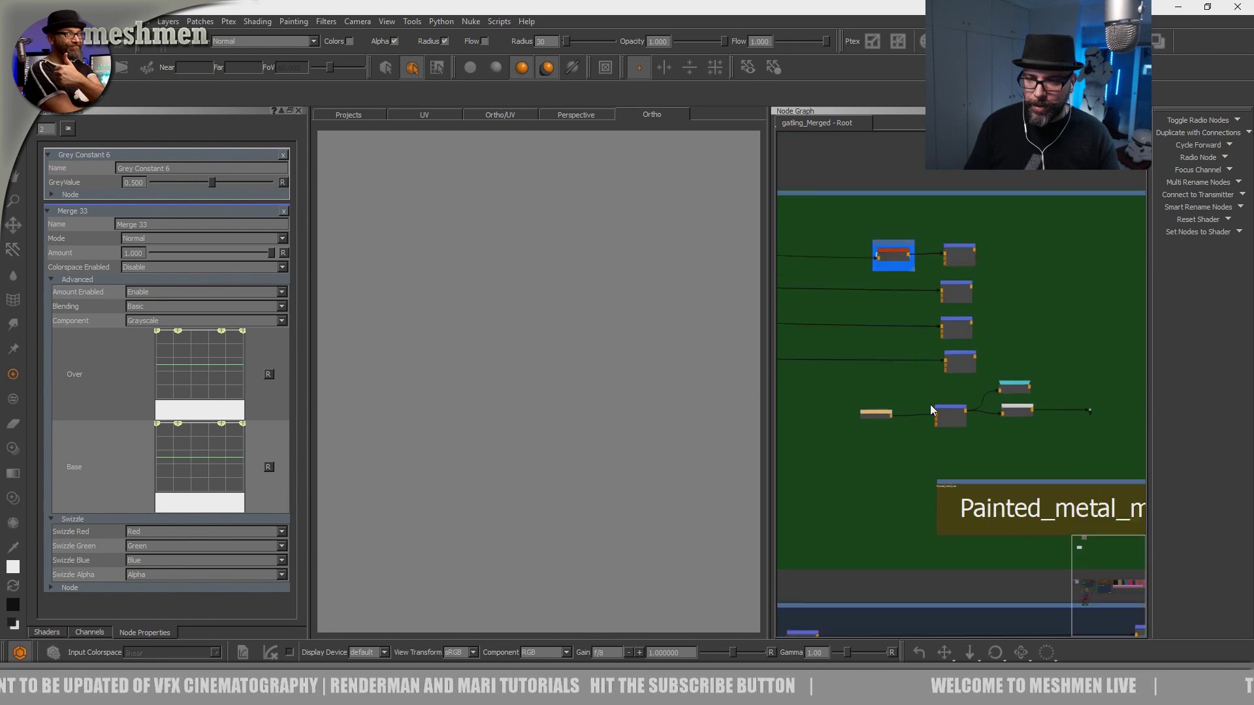
{"action": "scroll", "coordinate": [1031, 385], "scroll_direction": "down", "scroll_amount": 2}
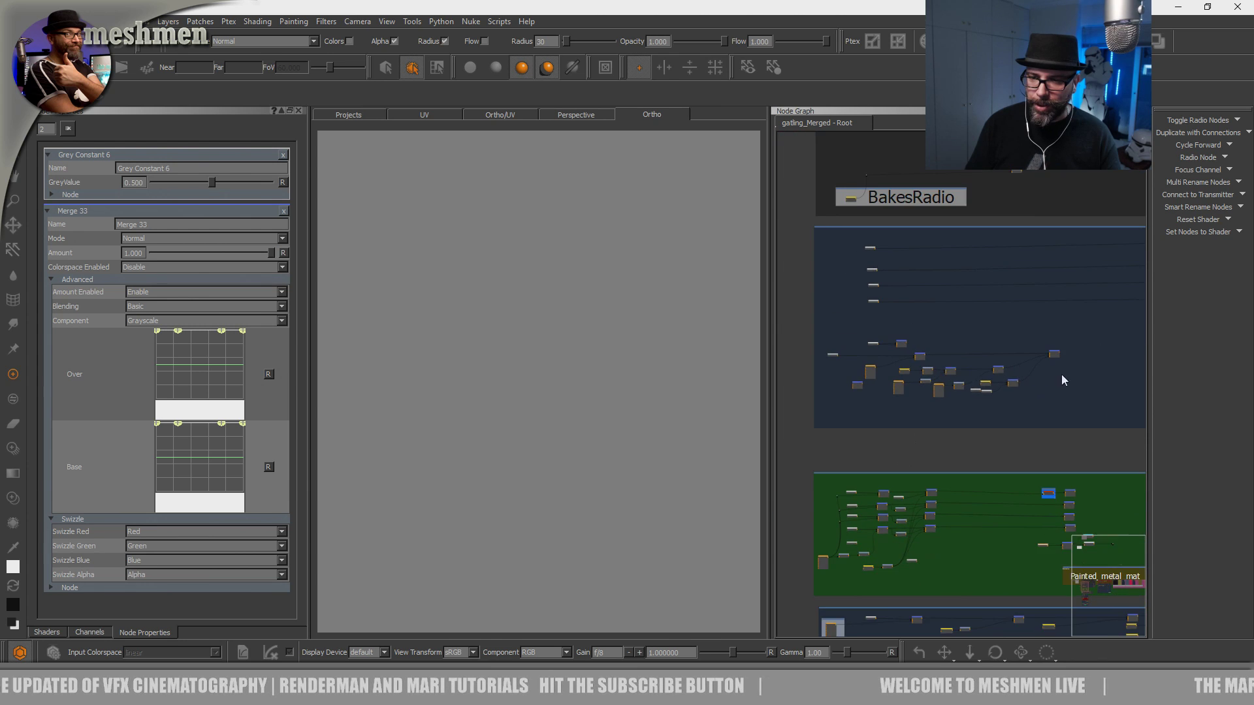
{"action": "scroll", "coordinate": [940, 425], "scroll_direction": "up", "scroll_amount": 8}
{"action": "scroll", "coordinate": [934, 421], "scroll_direction": "up", "scroll_amount": 5}
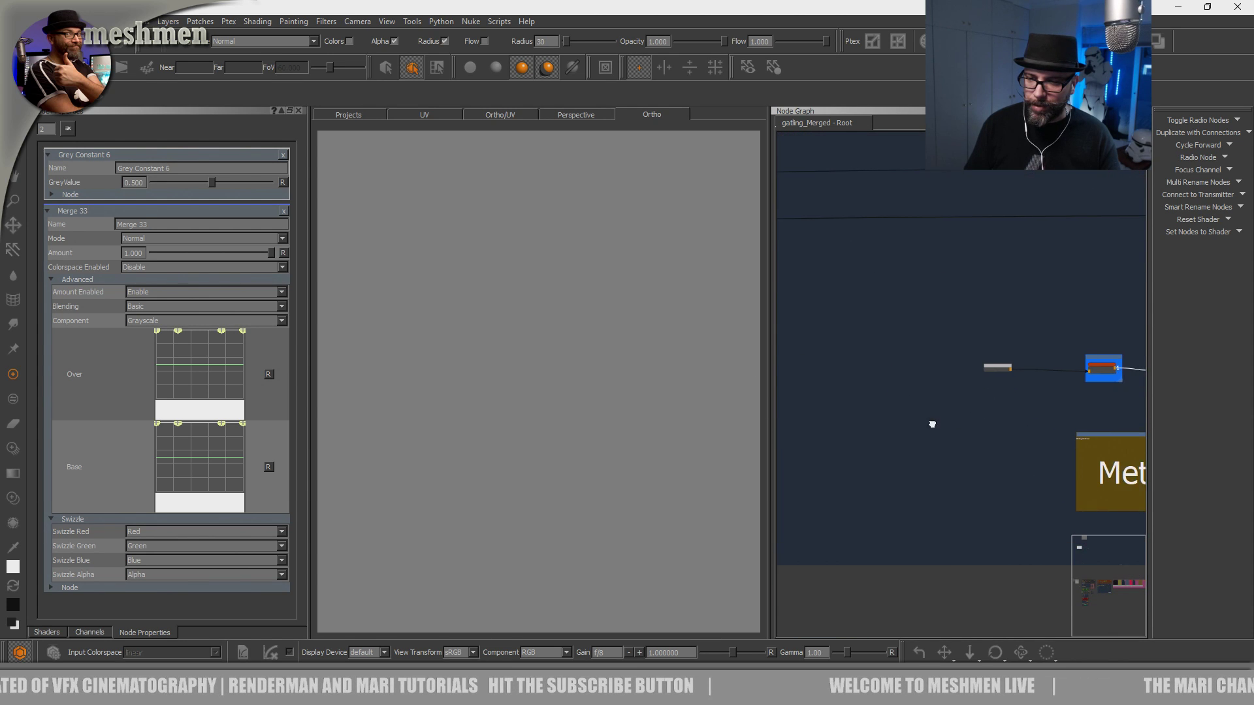
{"action": "left_click_drag", "start_coordinate": [891, 377], "coordinate": [890, 381]}
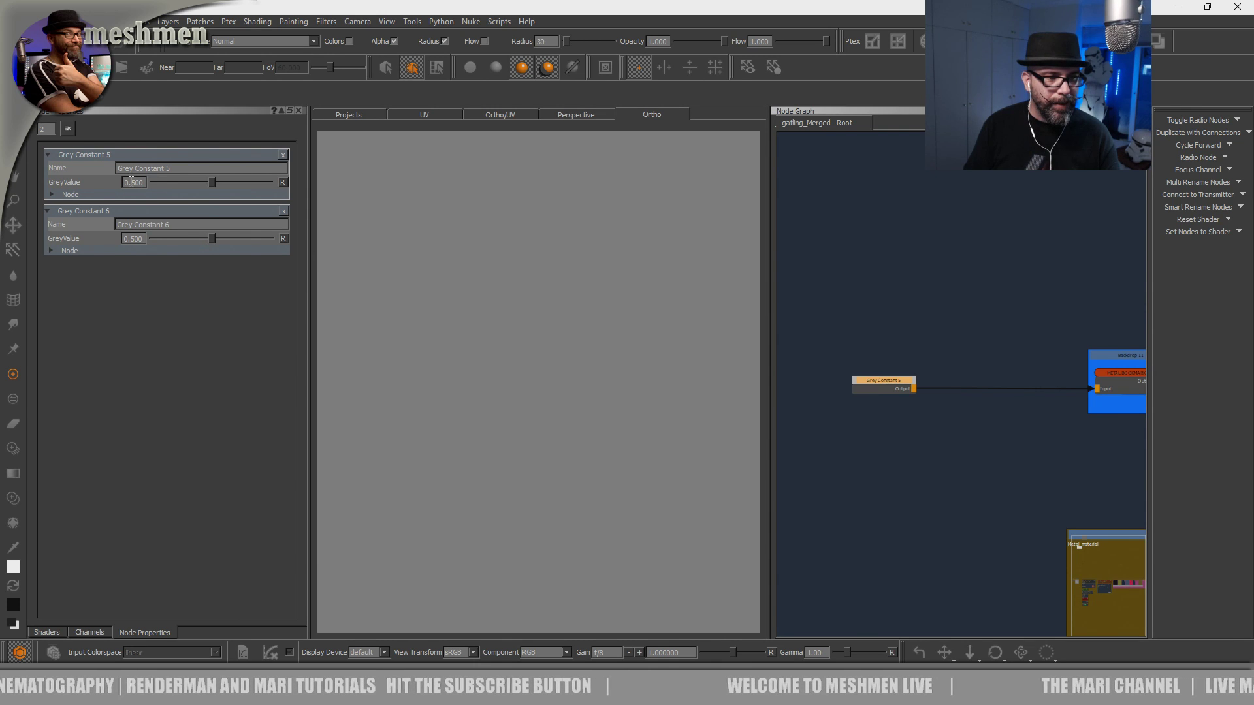
{"action": "double_click", "coordinate": [134, 183]}
{"action": "type", "text": "0.45"}
{"action": "key", "text": "Return"}
Examine the combined metal and painted bump on the model's body from several angles and distances.
{"action": "left_click_drag", "start_coordinate": [581, 365], "coordinate": [660, 486], "text": "alt"}
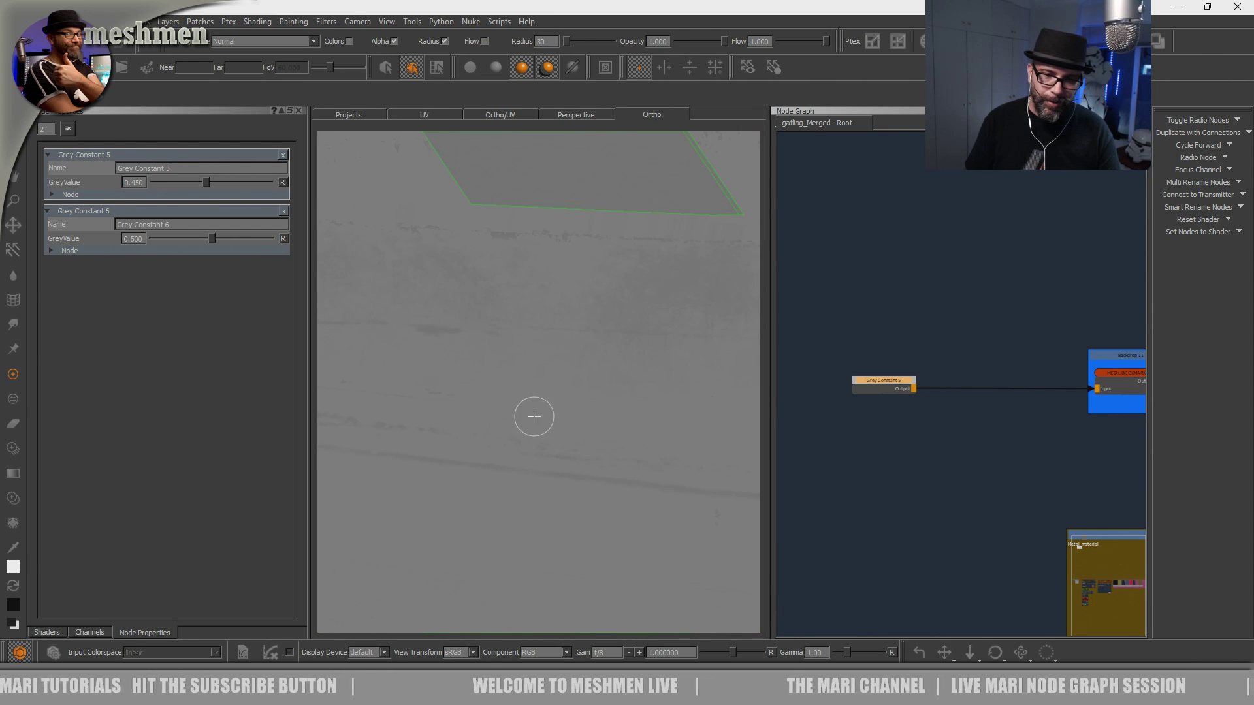
{"action": "right_click_drag", "start_coordinate": [560, 414], "coordinate": [548, 421], "text": "alt"}
{"action": "left_click_drag", "start_coordinate": [548, 421], "coordinate": [553, 429], "text": "alt"}
{"action": "right_click_drag", "start_coordinate": [554, 430], "coordinate": [573, 449], "text": "alt"}
{"action": "left_click_drag", "start_coordinate": [574, 450], "coordinate": [580, 415], "text": "alt"}
{"action": "right_click_drag", "start_coordinate": [580, 415], "coordinate": [563, 490], "text": "alt"}
{"action": "left_click_drag", "start_coordinate": [736, 375], "coordinate": [617, 429], "text": "alt"}
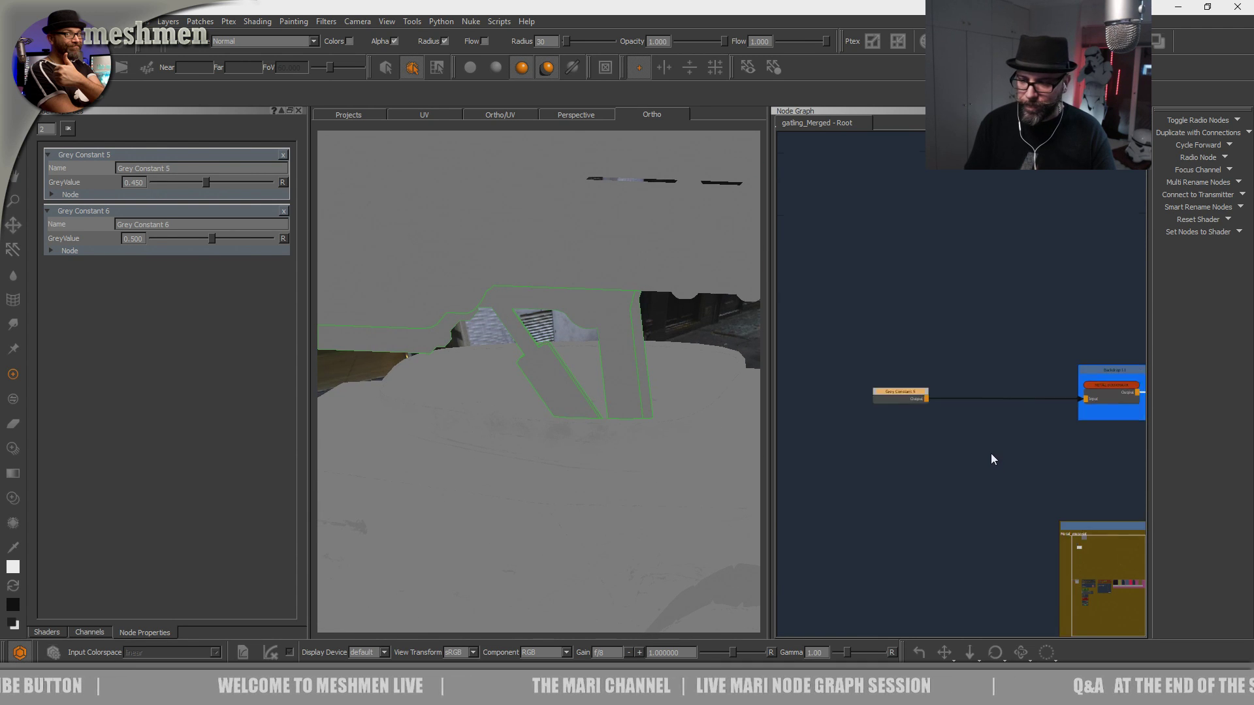
Review the Met Mask and Metal_material groups, and jump to the paintedBumpOUt bookmark.
{"action": "scroll", "coordinate": [991, 453], "scroll_direction": "down", "scroll_amount": 5}
{"action": "middle_click_drag", "start_coordinate": [997, 457], "coordinate": [875, 454]}
{"action": "scroll", "coordinate": [993, 469], "scroll_direction": "down", "scroll_amount": 6}
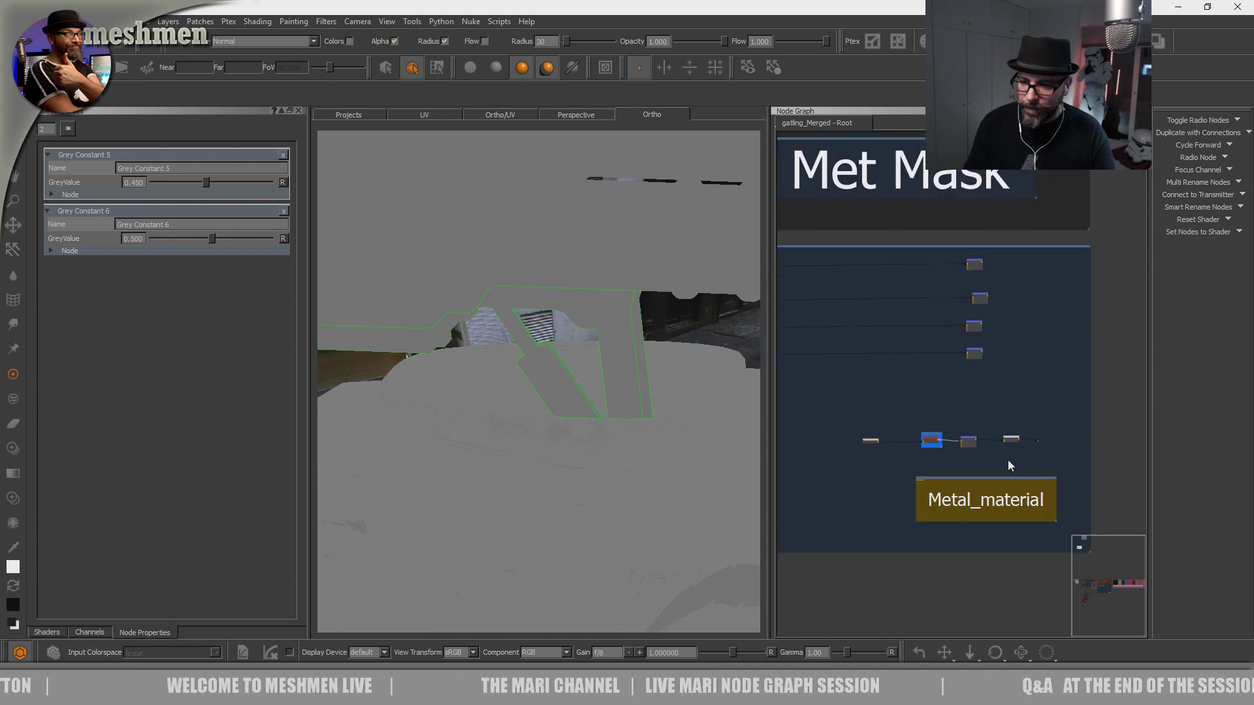
{"action": "middle_click_drag", "start_coordinate": [896, 459], "coordinate": [960, 426]}
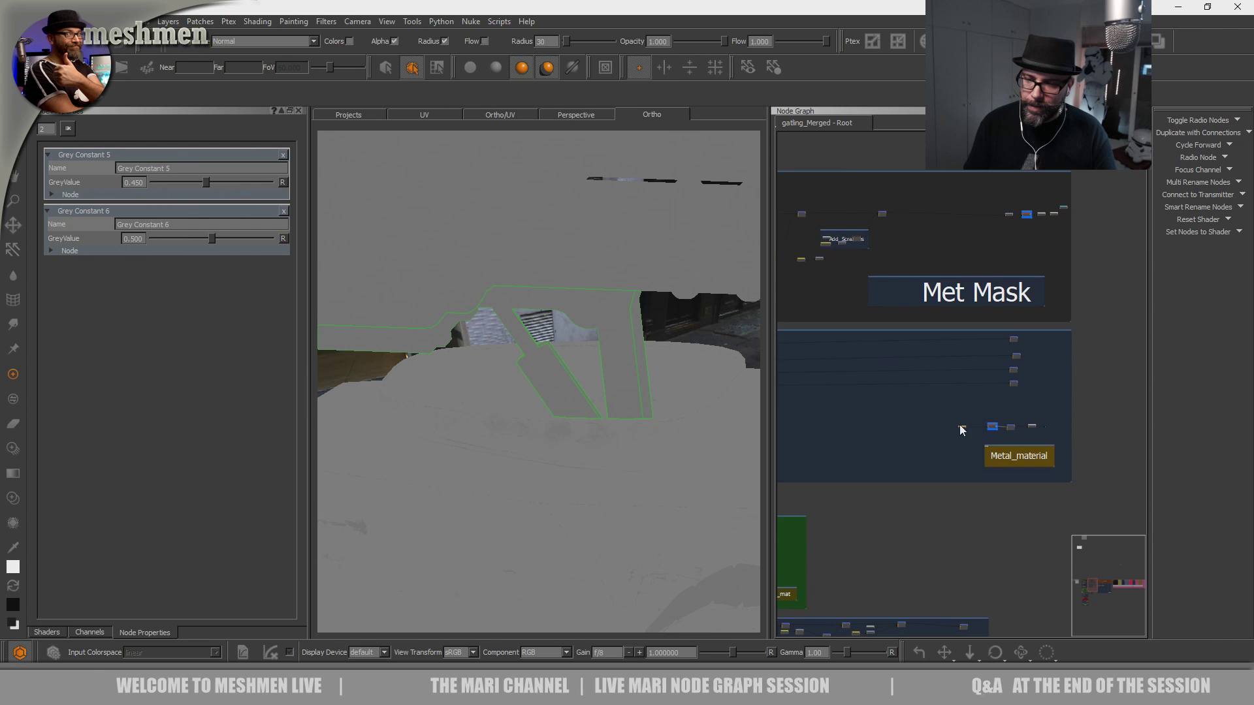
{"action": "scroll", "coordinate": [958, 425], "scroll_direction": "up", "scroll_amount": 4}
{"action": "middle_click_drag", "start_coordinate": [1092, 436], "coordinate": [921, 443]}
{"action": "scroll", "coordinate": [922, 442], "scroll_direction": "down", "scroll_amount": 7}
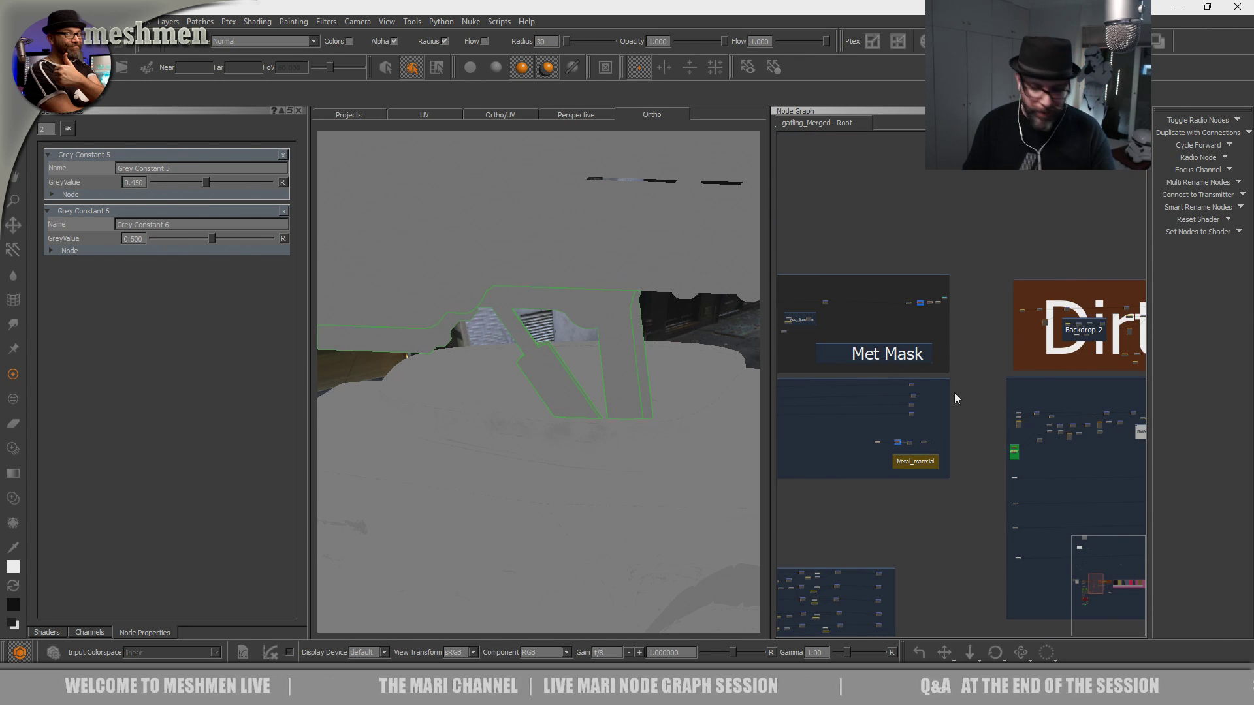
{"action": "key", "text": "j"}
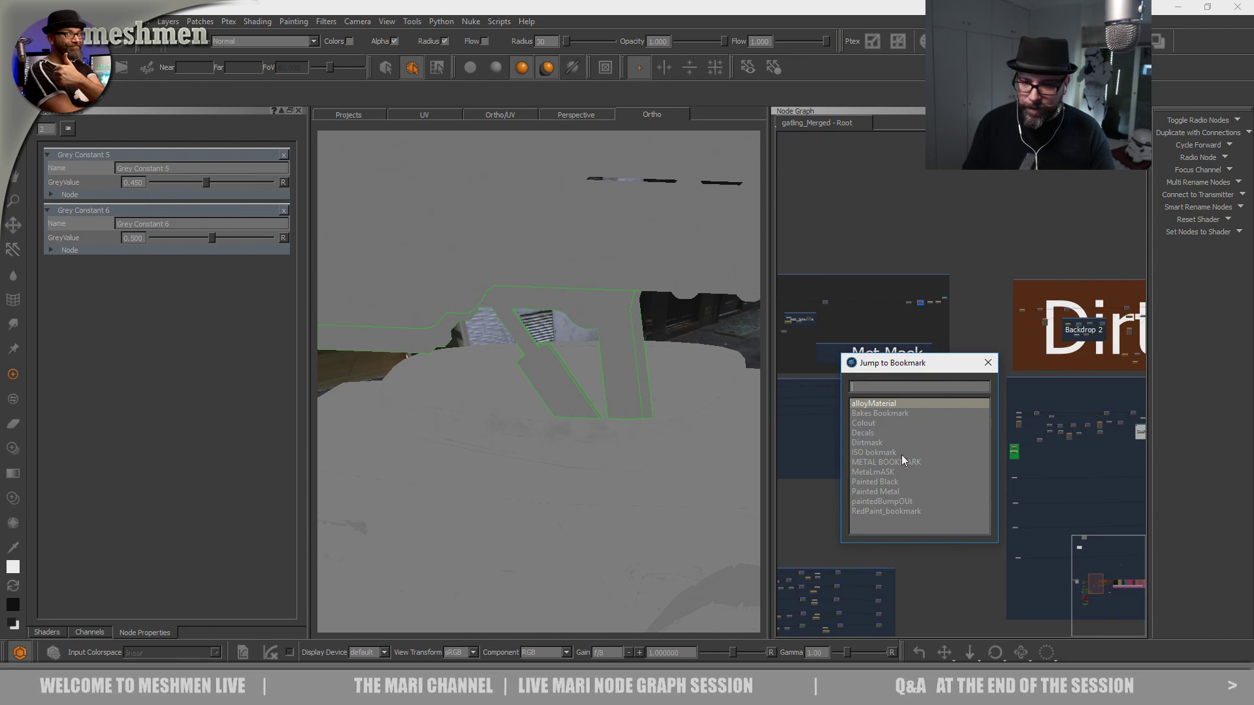
{"action": "double_click", "coordinate": [875, 501]}
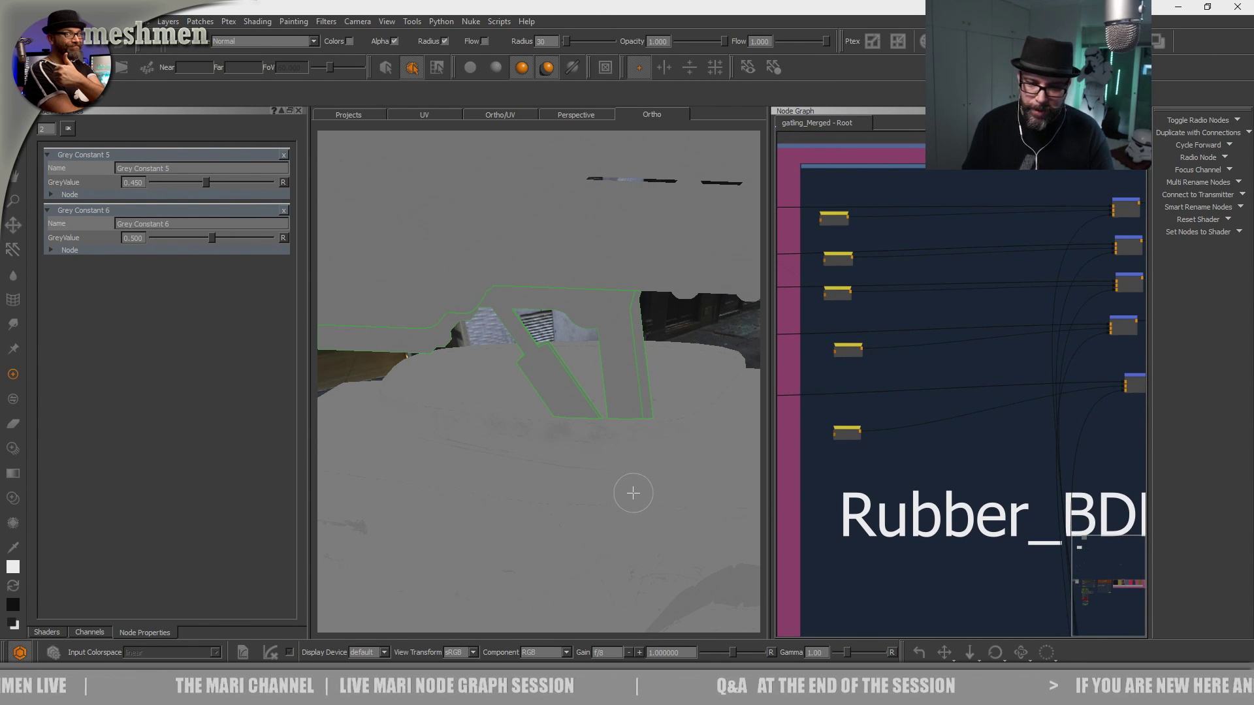
View the lowest source node in the Rubber_BDP backdrop on the model's wheel.
{"action": "scroll", "coordinate": [638, 520], "scroll_direction": "down", "scroll_amount": 3}
{"action": "scroll", "coordinate": [637, 525], "scroll_direction": "up", "scroll_amount": 5}
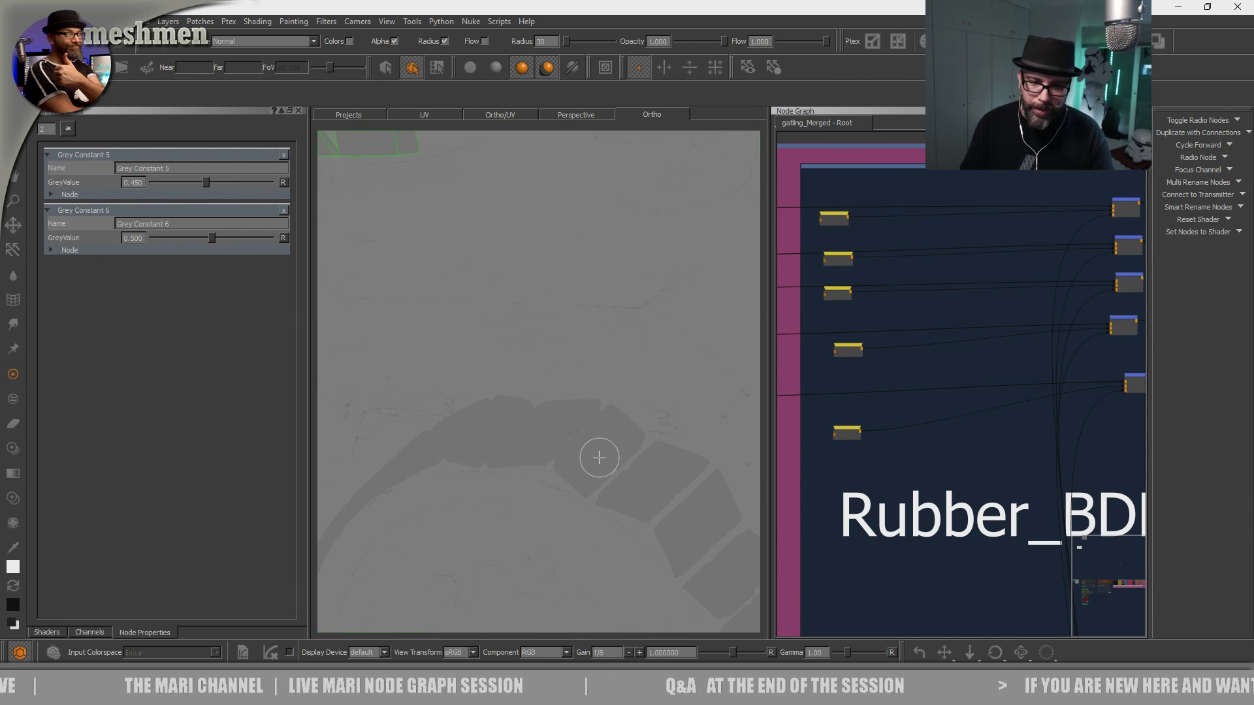
{"action": "left_click_drag", "start_coordinate": [848, 435], "coordinate": [844, 438]}
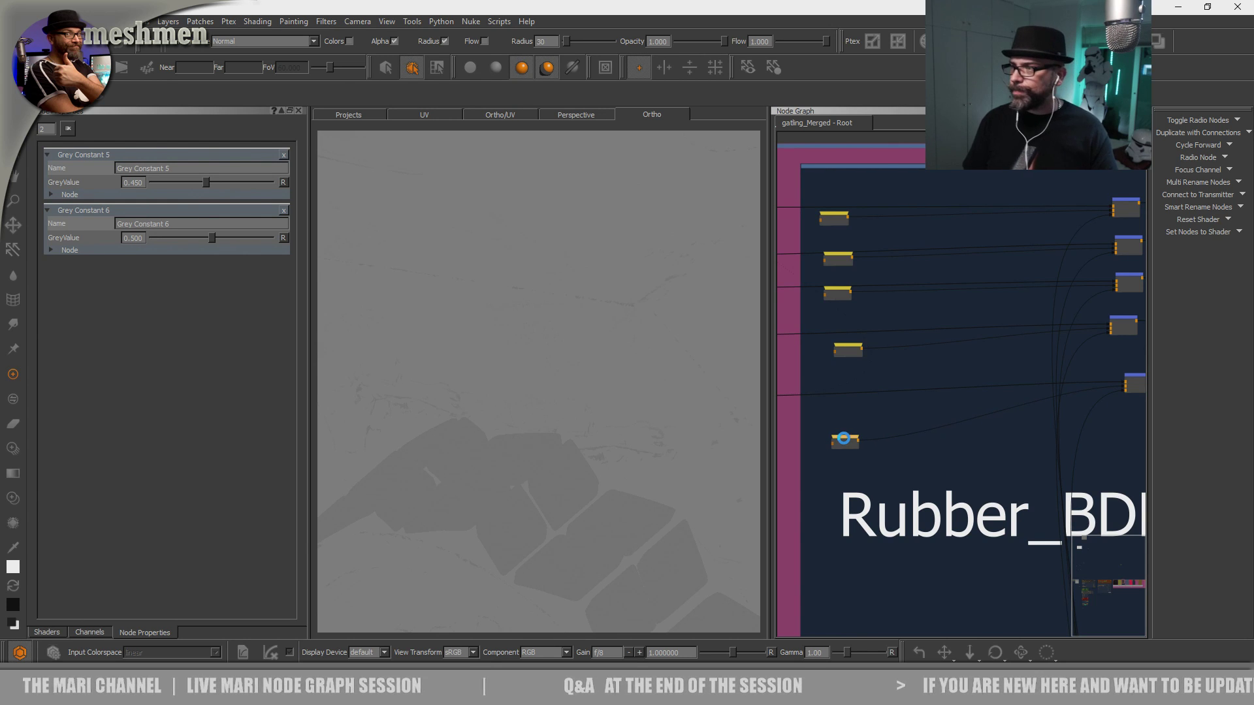
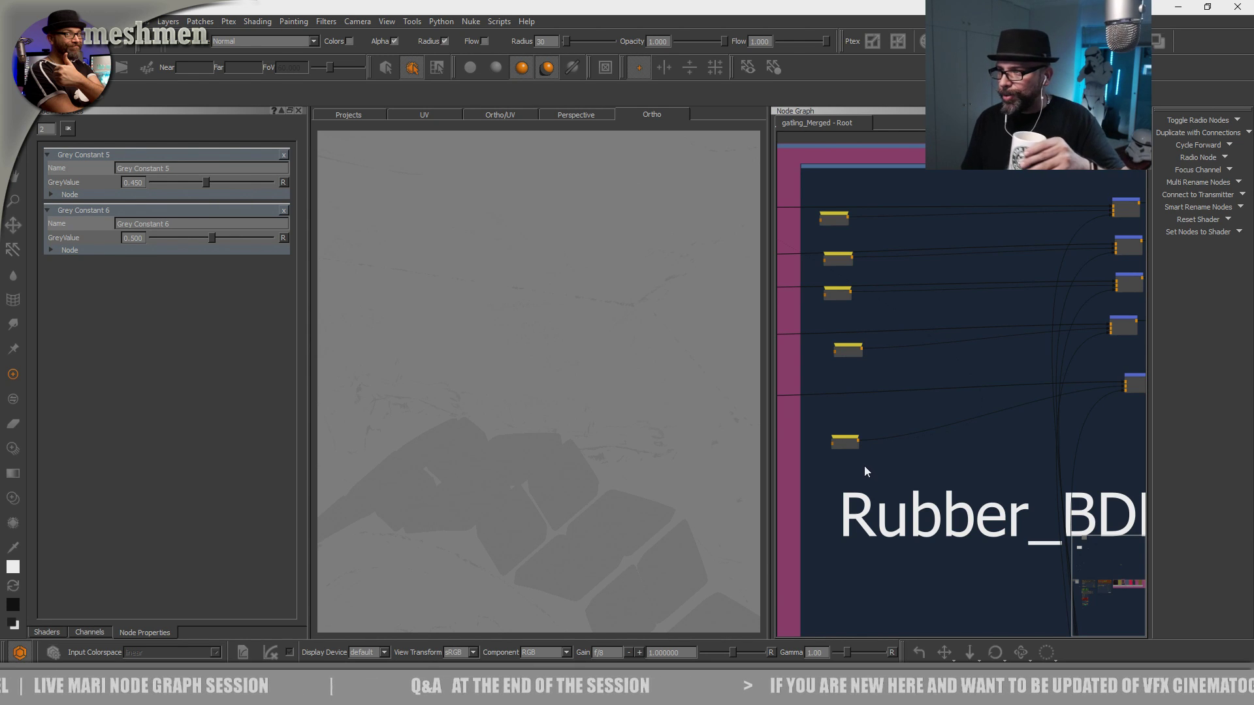
{"action": "left_click_drag", "start_coordinate": [844, 436], "coordinate": [856, 441]}
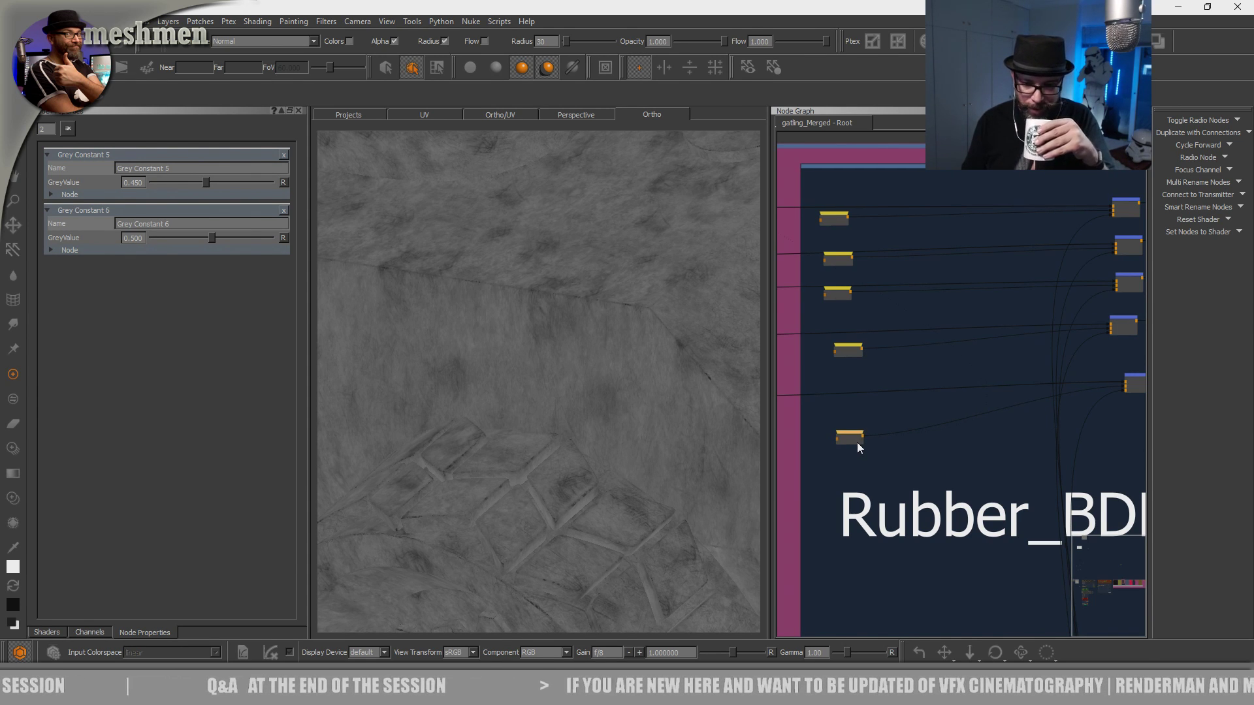
Reposition the two lowest source nodes in Rubber_BDP to line up roughly with the nodes above them.
{"action": "left_click_drag", "start_coordinate": [845, 437], "coordinate": [848, 428]}
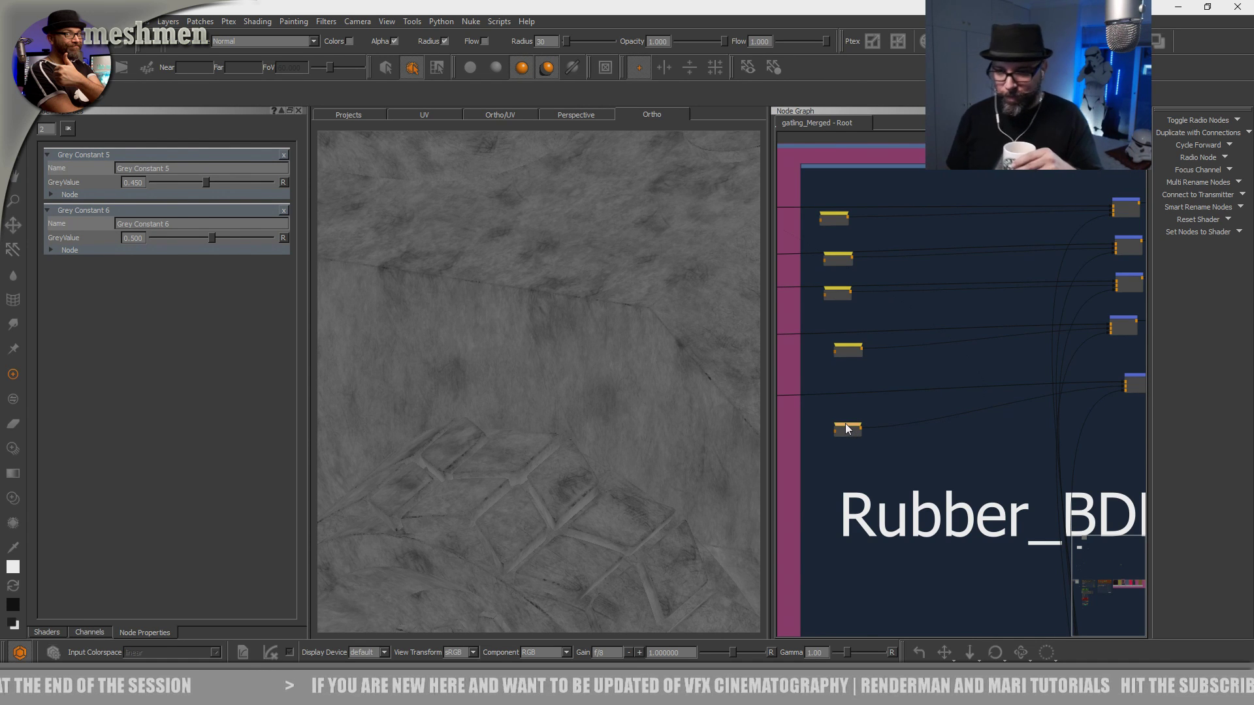
{"action": "left_click_drag", "start_coordinate": [847, 425], "coordinate": [845, 425]}
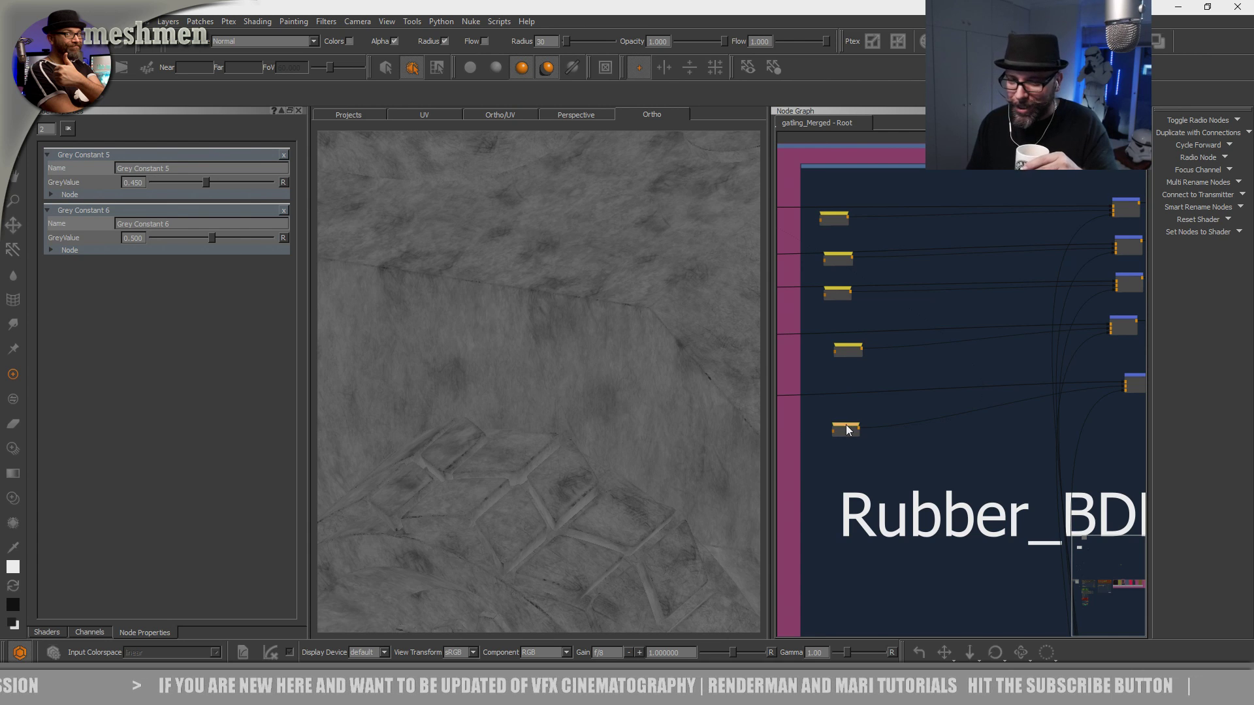
{"action": "left_click", "coordinate": [844, 426]}
{"action": "left_click_drag", "start_coordinate": [844, 426], "coordinate": [846, 426]}
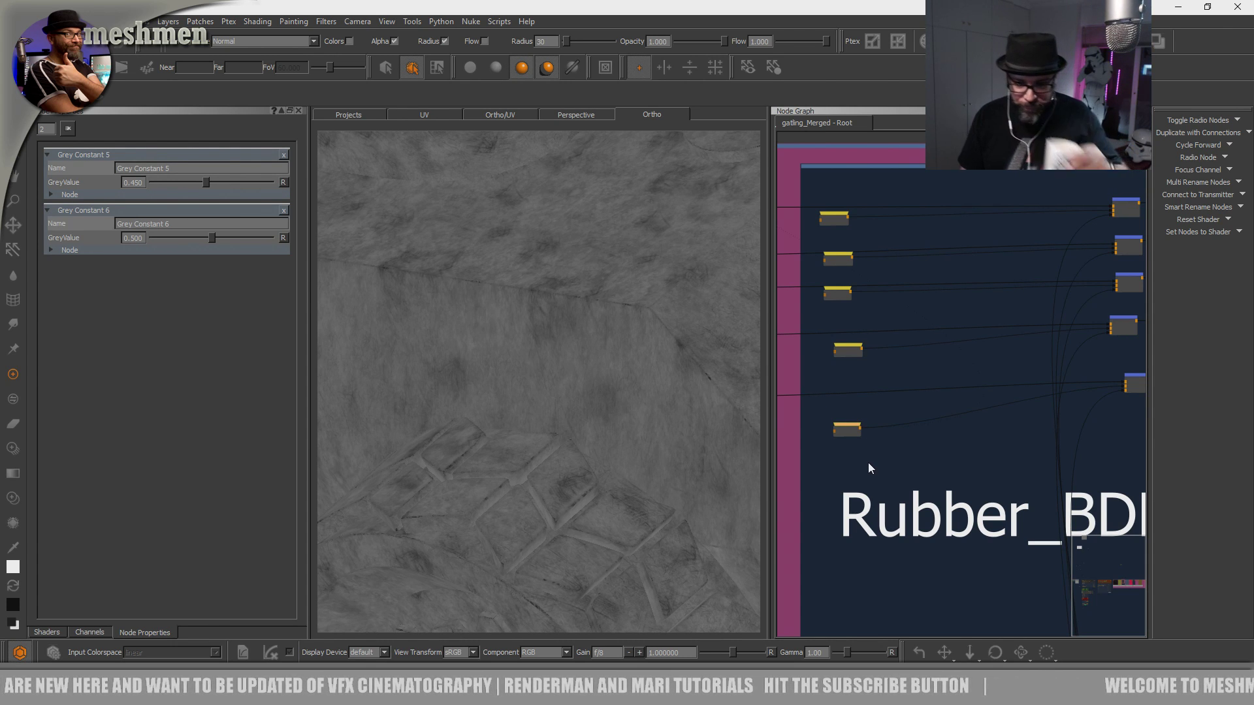
{"action": "left_click_drag", "start_coordinate": [856, 426], "coordinate": [854, 427]}
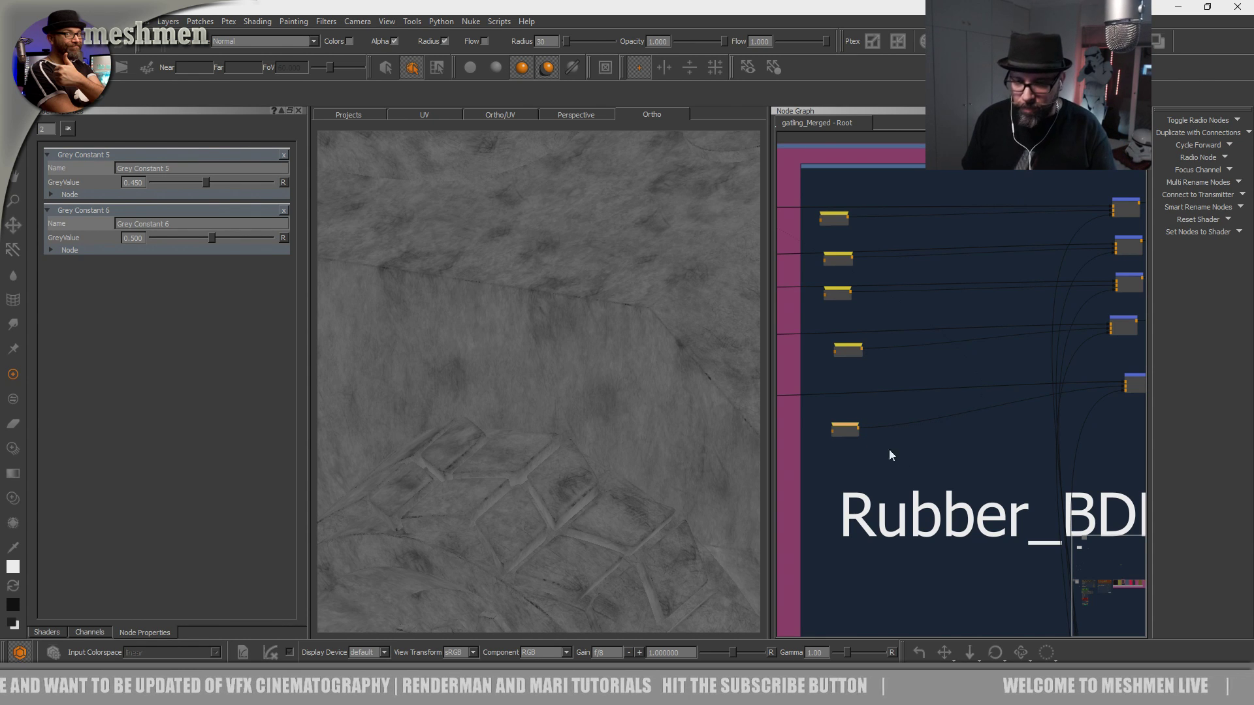
{"action": "left_click_drag", "start_coordinate": [850, 353], "coordinate": [841, 351]}
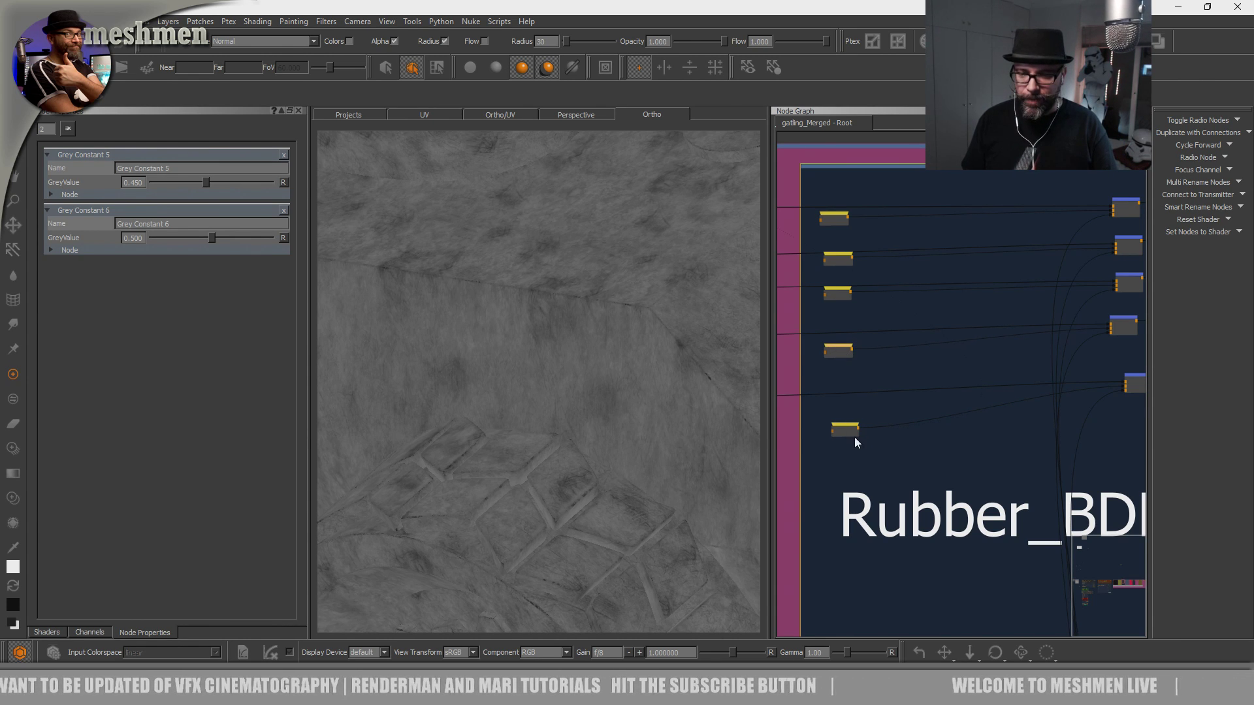
{"action": "left_click_drag", "start_coordinate": [845, 423], "coordinate": [842, 430]}
View the lowest merge in Rubber_BDP with the wheel's tread in the viewport.
{"action": "middle_click_drag", "start_coordinate": [921, 463], "coordinate": [876, 459]}
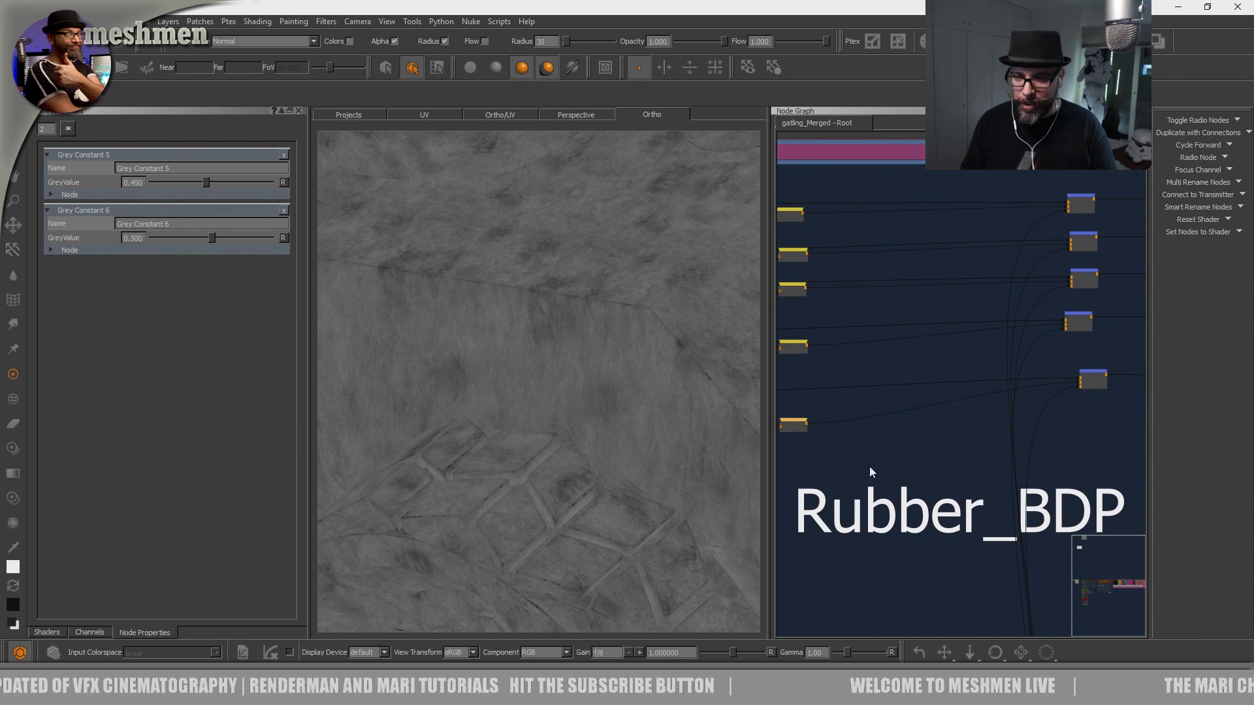
{"action": "left_click_drag", "start_coordinate": [548, 448], "coordinate": [597, 482], "text": "alt"}
{"action": "left_click_drag", "start_coordinate": [1091, 383], "coordinate": [1088, 383]}
{"action": "left_click", "coordinate": [875, 466]}
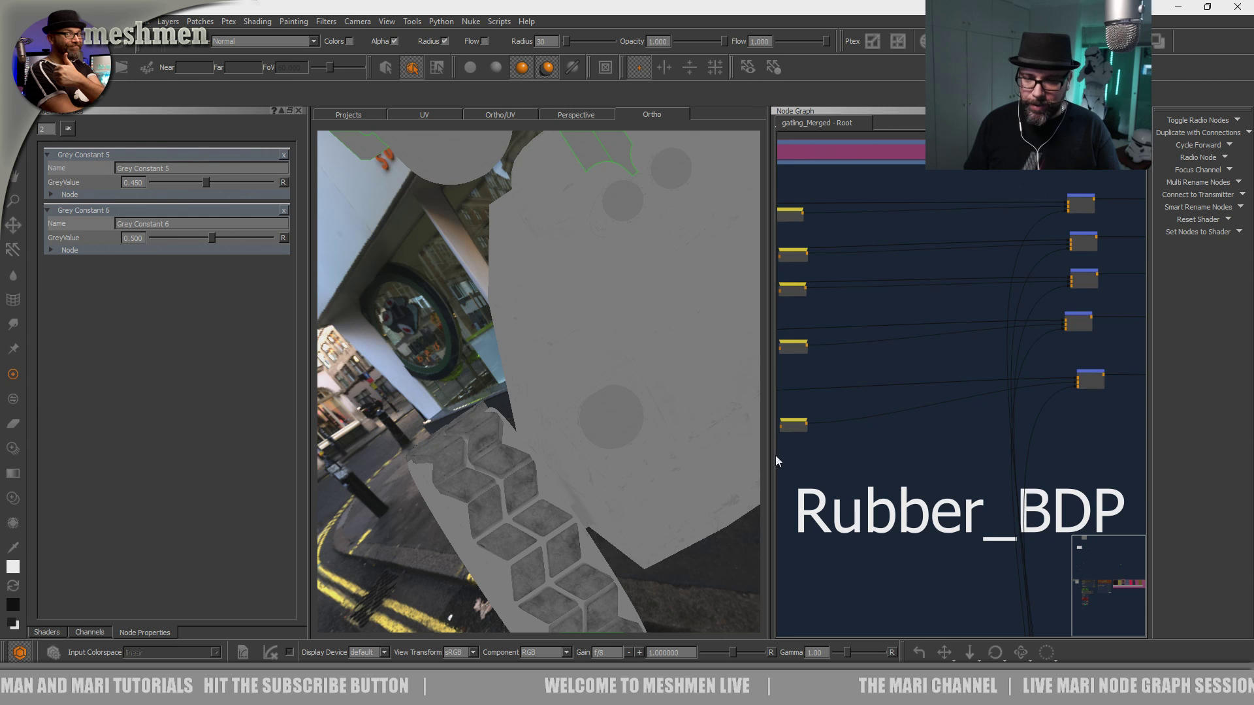
Examine the masked rubber bump on the wheel's tread blocks from several angles and distances.
{"action": "left_click_drag", "start_coordinate": [691, 459], "coordinate": [640, 482], "text": "alt"}
{"action": "right_click_drag", "start_coordinate": [640, 482], "coordinate": [692, 470], "text": "alt"}
{"action": "left_click_drag", "start_coordinate": [693, 470], "coordinate": [557, 448], "text": "alt"}
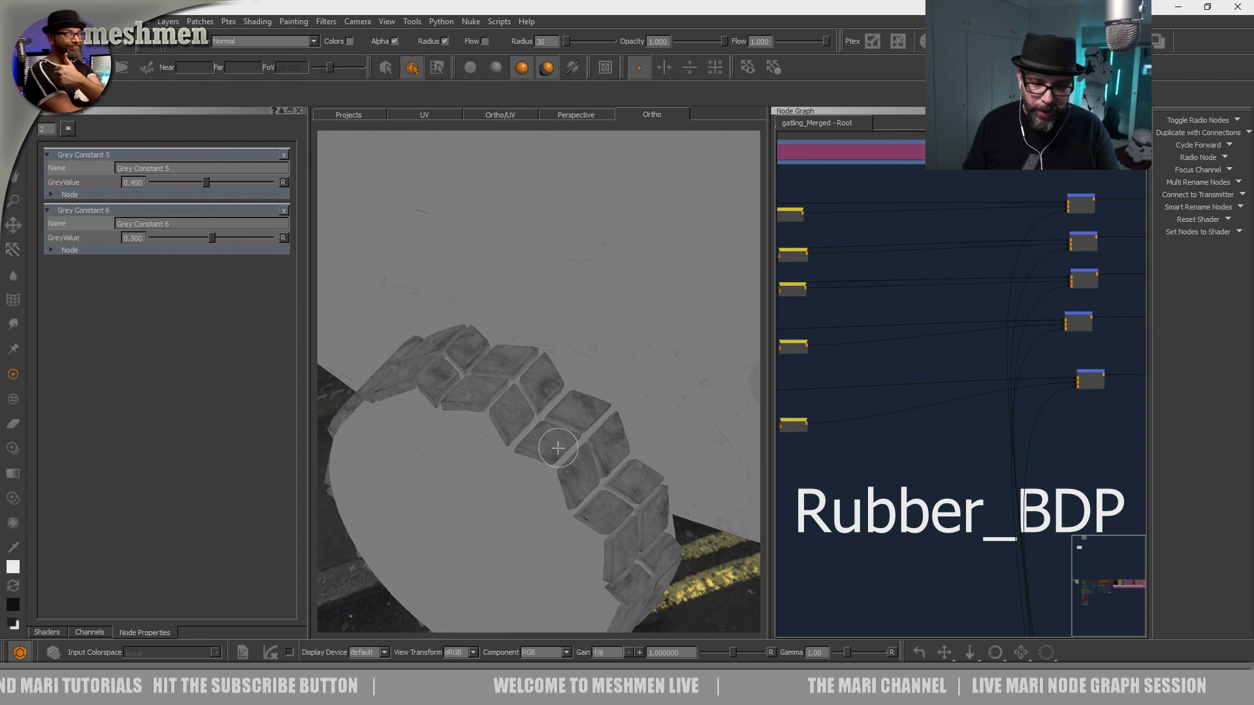
{"action": "right_click_drag", "start_coordinate": [558, 448], "coordinate": [644, 453], "text": "alt"}
{"action": "left_click_drag", "start_coordinate": [563, 435], "coordinate": [520, 433], "text": "alt"}
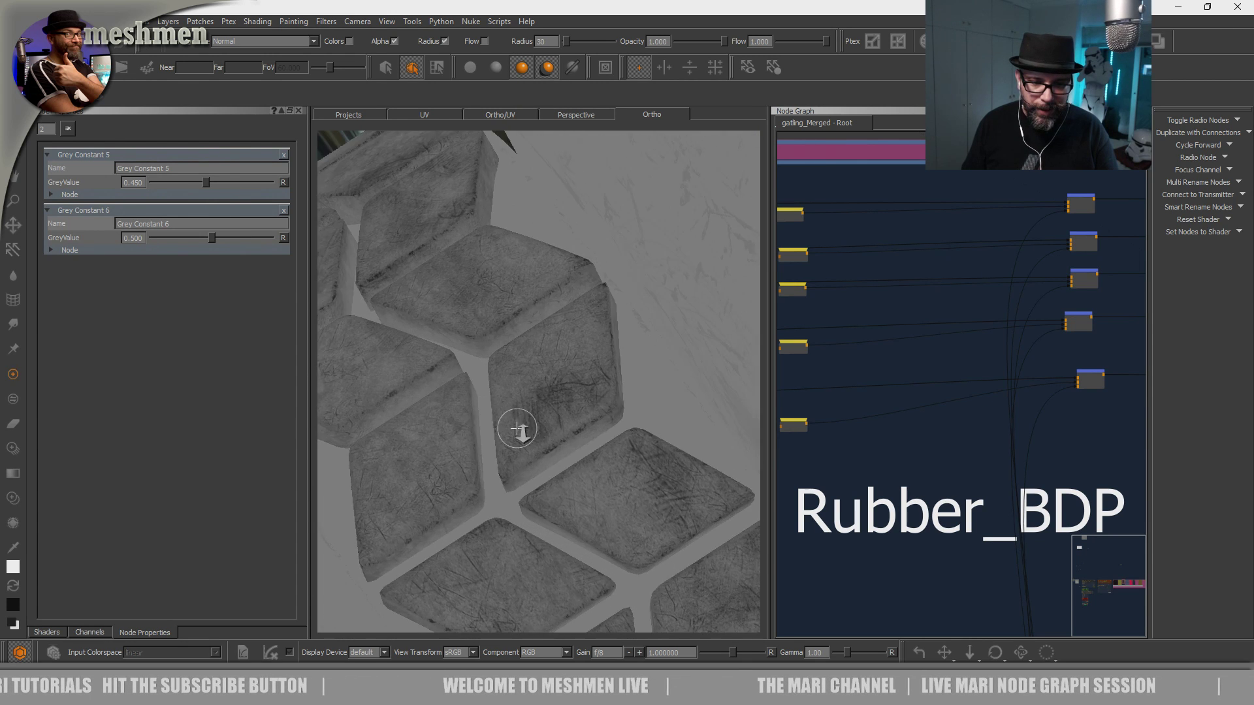
{"action": "right_click_drag", "start_coordinate": [521, 433], "coordinate": [508, 453], "text": "alt"}
{"action": "middle_click_drag", "start_coordinate": [508, 452], "coordinate": [522, 421], "text": "alt"}
{"action": "mouse_move", "coordinate": [522, 421]}
{"action": "right_mouse_down", "text": "alt"}
{"action": "mouse_move", "coordinate": [605, 448]}
{"action": "mouse_move", "coordinate": [597, 455]}
{"action": "right_mouse_up", "text": "alt"}
{"action": "key", "text": "p"}
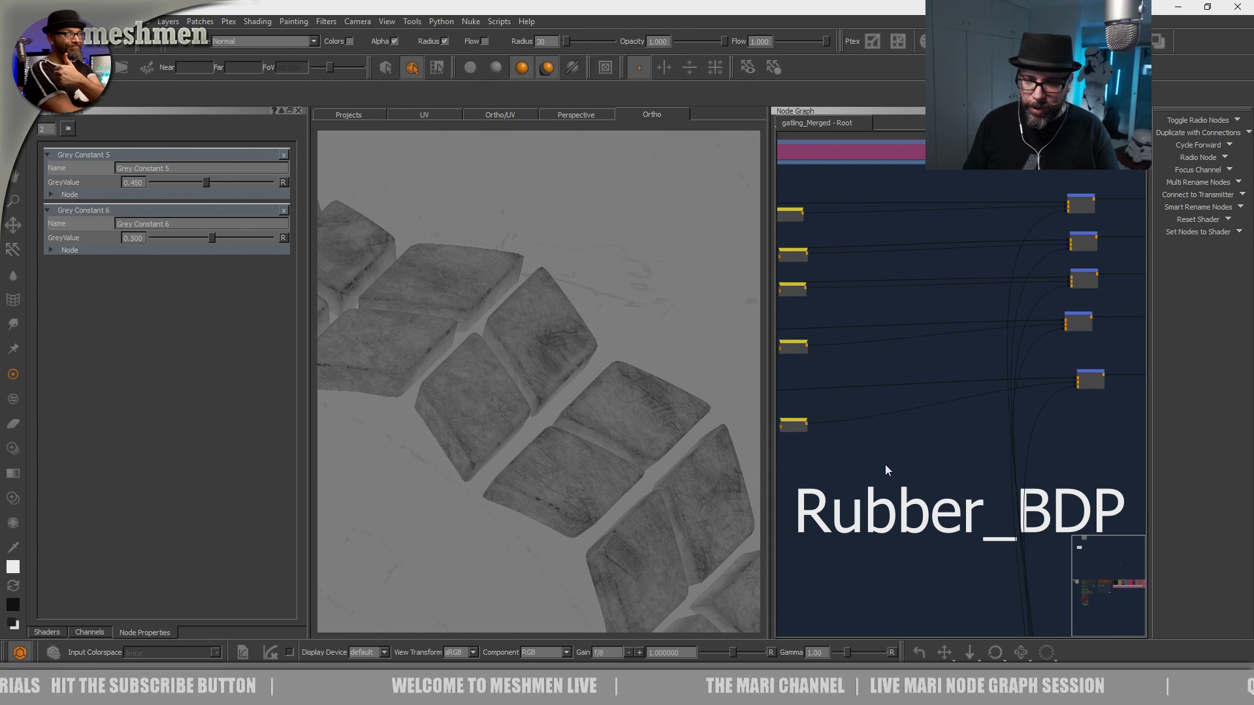
{"action": "scroll", "coordinate": [886, 469], "scroll_direction": "down", "scroll_amount": 2}
{"action": "left_click_drag", "start_coordinate": [651, 512], "coordinate": [610, 502], "text": "alt"}
{"action": "mouse_move", "coordinate": [610, 502]}
{"action": "right_mouse_down", "text": "alt"}
{"action": "mouse_move", "coordinate": [596, 526]}
{"action": "mouse_move", "coordinate": [627, 457]}
{"action": "mouse_move", "coordinate": [602, 459]}
{"action": "mouse_move", "coordinate": [616, 480]}
{"action": "mouse_move", "coordinate": [628, 457]}
{"action": "mouse_move", "coordinate": [604, 470]}
{"action": "mouse_move", "coordinate": [588, 461]}
{"action": "mouse_move", "coordinate": [579, 476]}
{"action": "mouse_move", "coordinate": [601, 489]}
{"action": "mouse_move", "coordinate": [605, 480]}
{"action": "right_mouse_up", "text": "alt"}
{"action": "mouse_move", "coordinate": [604, 480]}
{"action": "left_mouse_down", "text": "alt"}
{"action": "mouse_move", "coordinate": [627, 462]}
{"action": "mouse_move", "coordinate": [621, 482]}
{"action": "mouse_move", "coordinate": [636, 485]}
{"action": "mouse_move", "coordinate": [663, 457]}
{"action": "left_mouse_up", "text": "alt"}
{"action": "scroll", "coordinate": [636, 486], "scroll_direction": "down", "scroll_amount": 3}
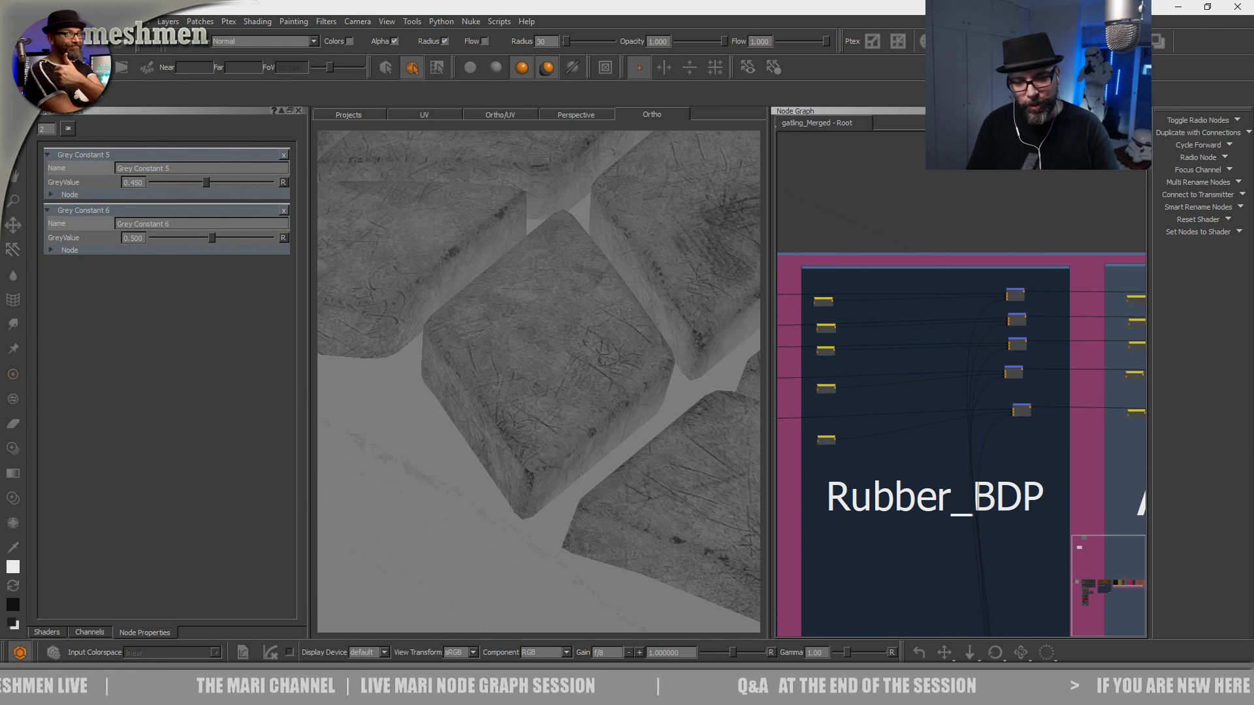
Check the node graph's bookmark list for a rubber material entry.
{"action": "scroll", "coordinate": [930, 550], "scroll_direction": "down", "scroll_amount": 3}
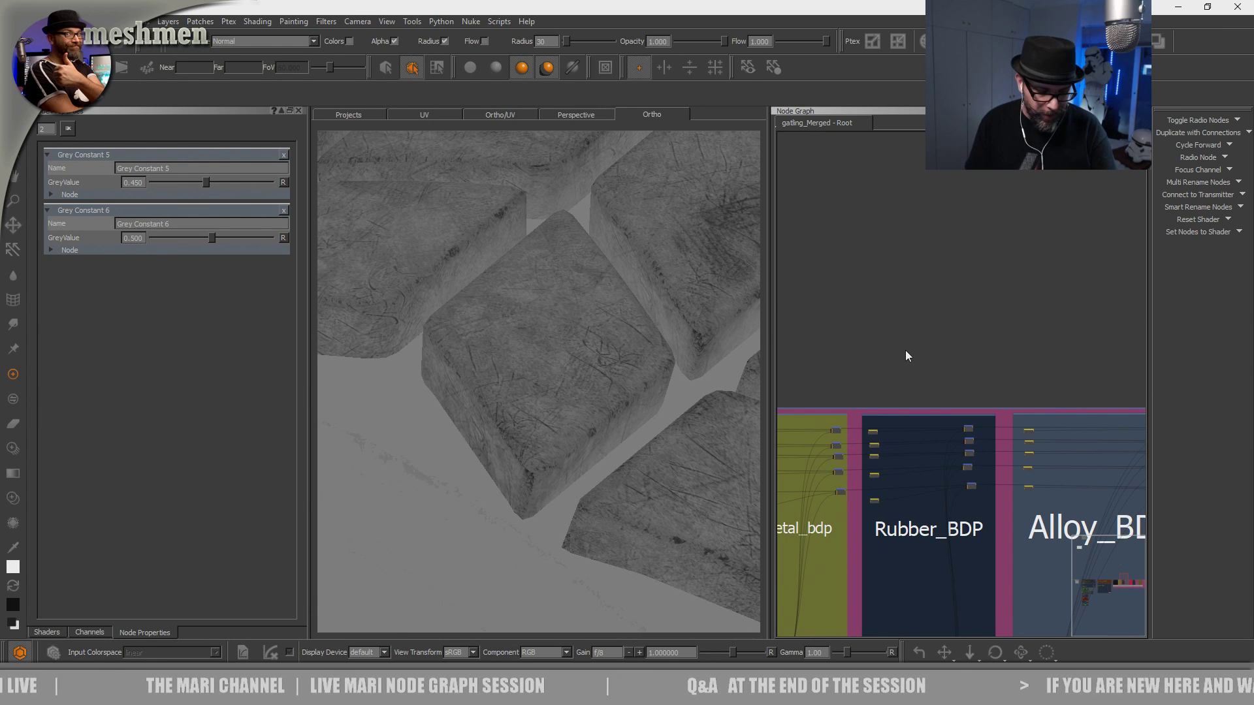
{"action": "key", "text": "j"}
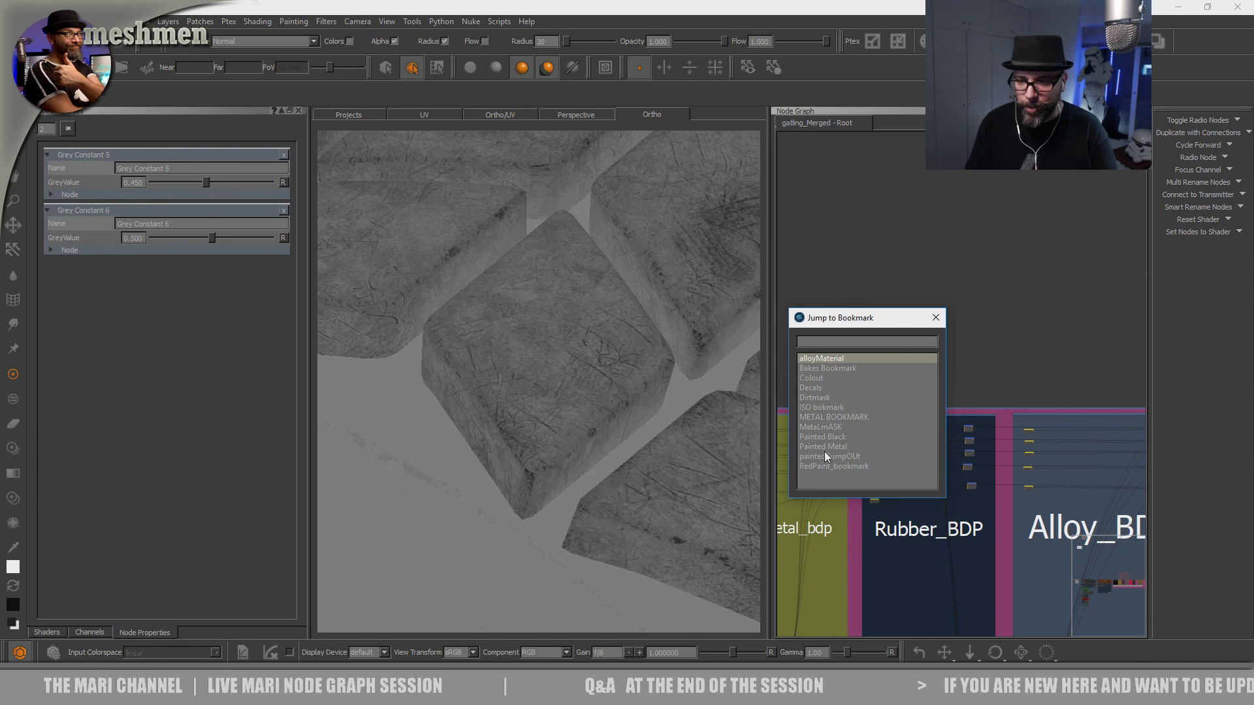
{"action": "left_click", "coordinate": [935, 317]}
Examine the material backdrops in the node graph, from the decals and painted layers up to RubberMaterial.
{"action": "scroll", "coordinate": [939, 334], "scroll_direction": "down", "scroll_amount": 6}
{"action": "mouse_move", "coordinate": [1091, 414]}
{"action": "middle_mouse_down"}
{"action": "mouse_move", "coordinate": [1017, 416]}
{"action": "mouse_move", "coordinate": [1095, 350]}
{"action": "middle_mouse_up"}
{"action": "scroll", "coordinate": [1019, 420], "scroll_direction": "up", "scroll_amount": 5}
{"action": "scroll", "coordinate": [1063, 394], "scroll_direction": "up", "scroll_amount": 4}
{"action": "scroll", "coordinate": [1064, 393], "scroll_direction": "up", "scroll_amount": 5}
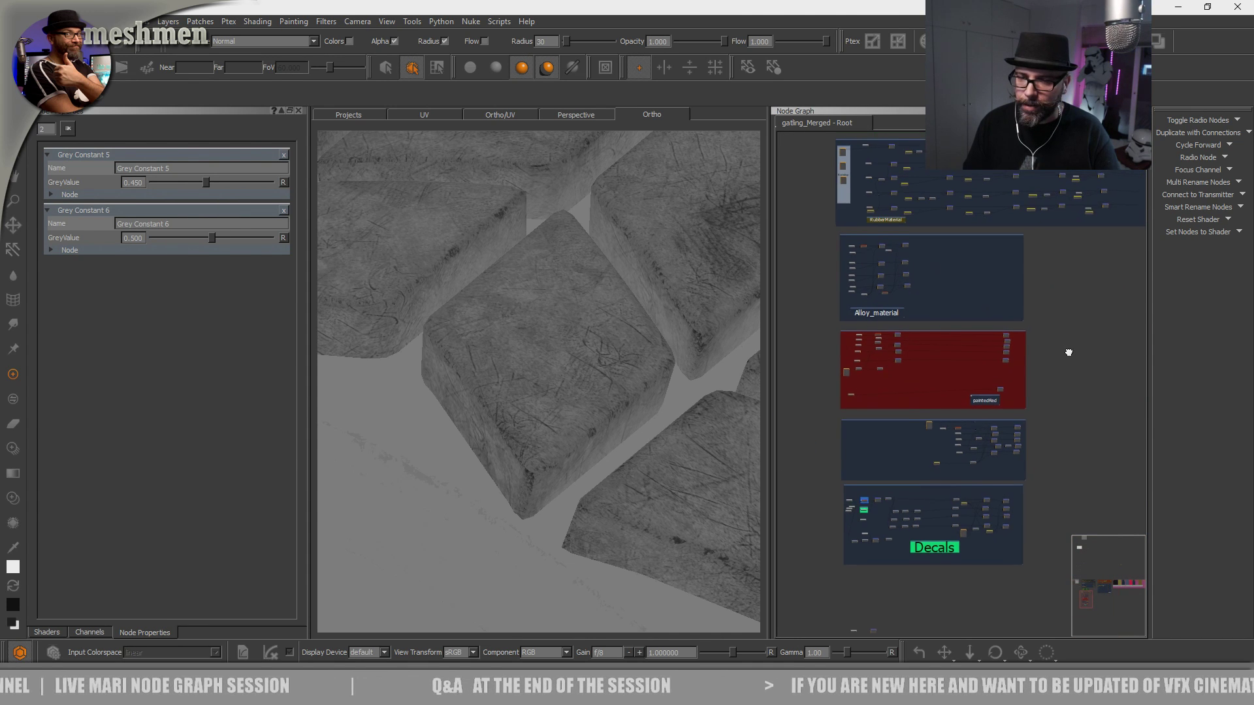
{"action": "scroll", "coordinate": [1092, 431], "scroll_direction": "up", "scroll_amount": 8}
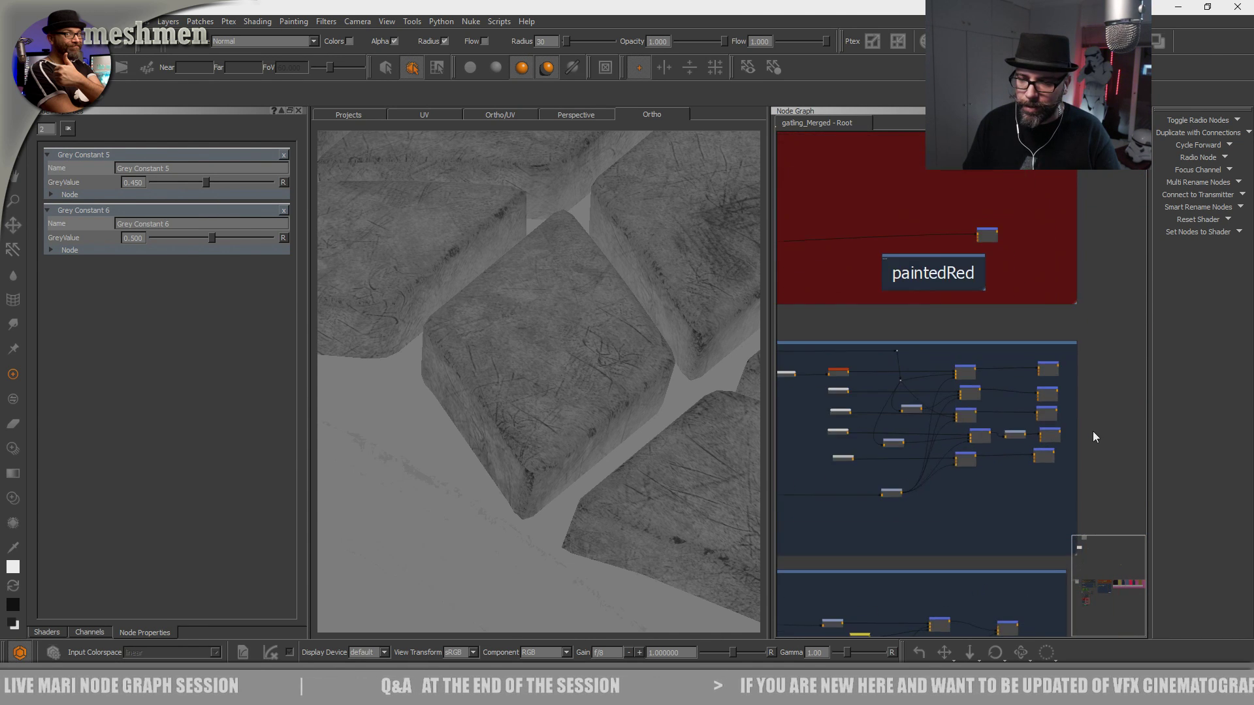
{"action": "mouse_move", "coordinate": [842, 439]}
{"action": "middle_mouse_down"}
{"action": "mouse_move", "coordinate": [1061, 446]}
{"action": "mouse_move", "coordinate": [884, 444]}
{"action": "middle_mouse_up"}
{"action": "scroll", "coordinate": [986, 454], "scroll_direction": "up", "scroll_amount": 6}
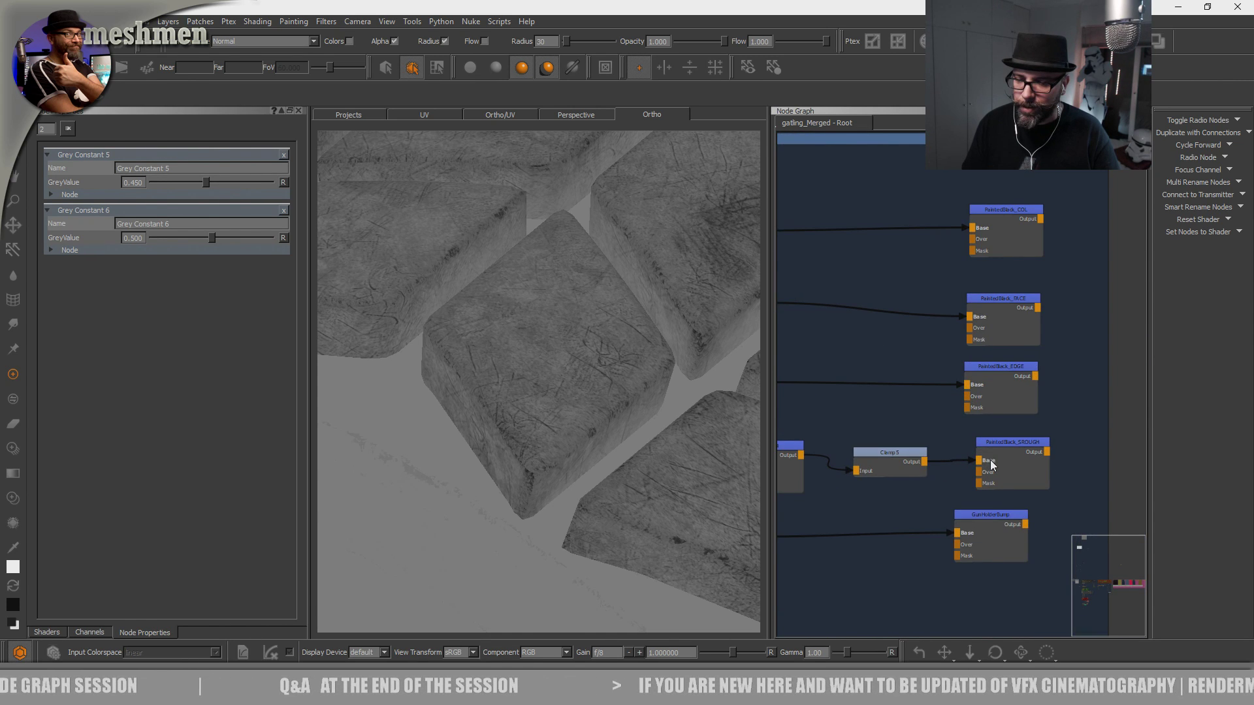
{"action": "scroll", "coordinate": [991, 464], "scroll_direction": "down", "scroll_amount": 6}
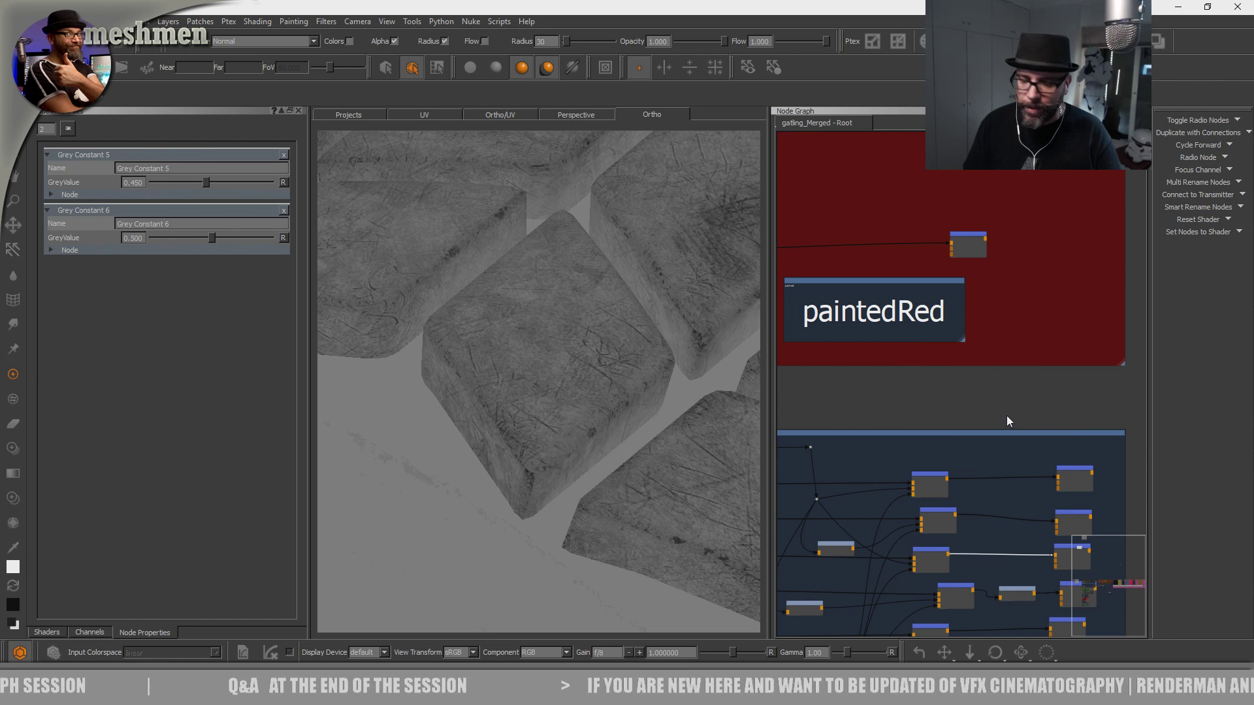
{"action": "scroll", "coordinate": [1004, 410], "scroll_direction": "down", "scroll_amount": 3}
{"action": "middle_click_drag", "start_coordinate": [1044, 180], "coordinate": [1037, 339]}
{"action": "middle_click_drag", "start_coordinate": [1016, 159], "coordinate": [1009, 337]}
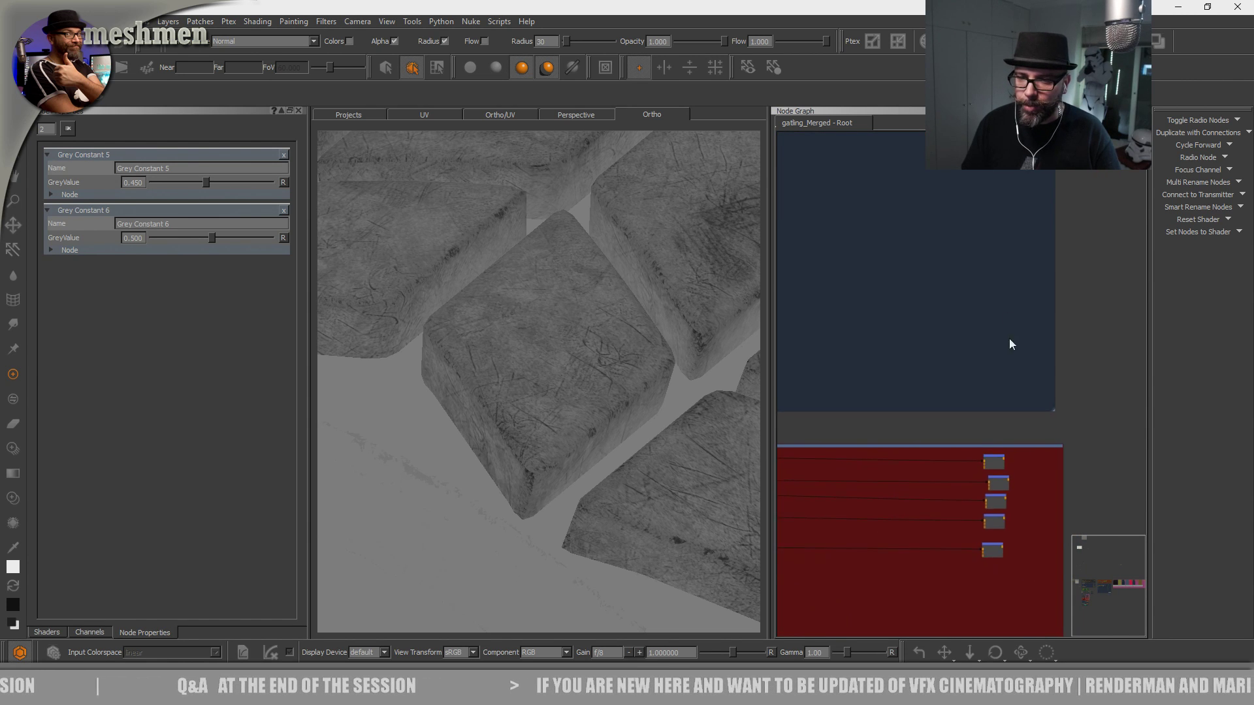
{"action": "scroll", "coordinate": [1008, 335], "scroll_direction": "down", "scroll_amount": 1}
{"action": "scroll", "coordinate": [1071, 549], "scroll_direction": "up", "scroll_amount": 2}
{"action": "mouse_move", "coordinate": [1071, 549]}
{"action": "middle_mouse_down"}
{"action": "mouse_move", "coordinate": [1092, 312]}
{"action": "mouse_move", "coordinate": [1065, 304]}
{"action": "mouse_move", "coordinate": [1022, 379]}
{"action": "mouse_move", "coordinate": [1149, 415]}
{"action": "middle_mouse_up"}
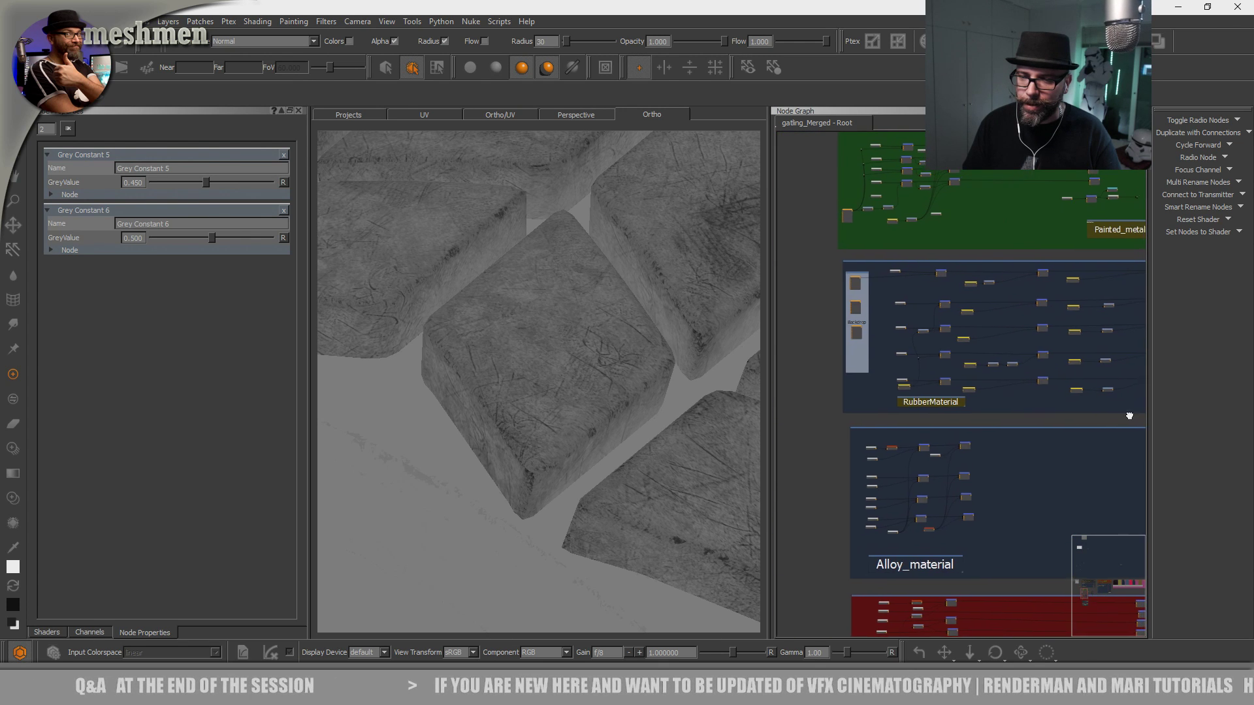
{"action": "scroll", "coordinate": [1012, 418], "scroll_direction": "up", "scroll_amount": 6}
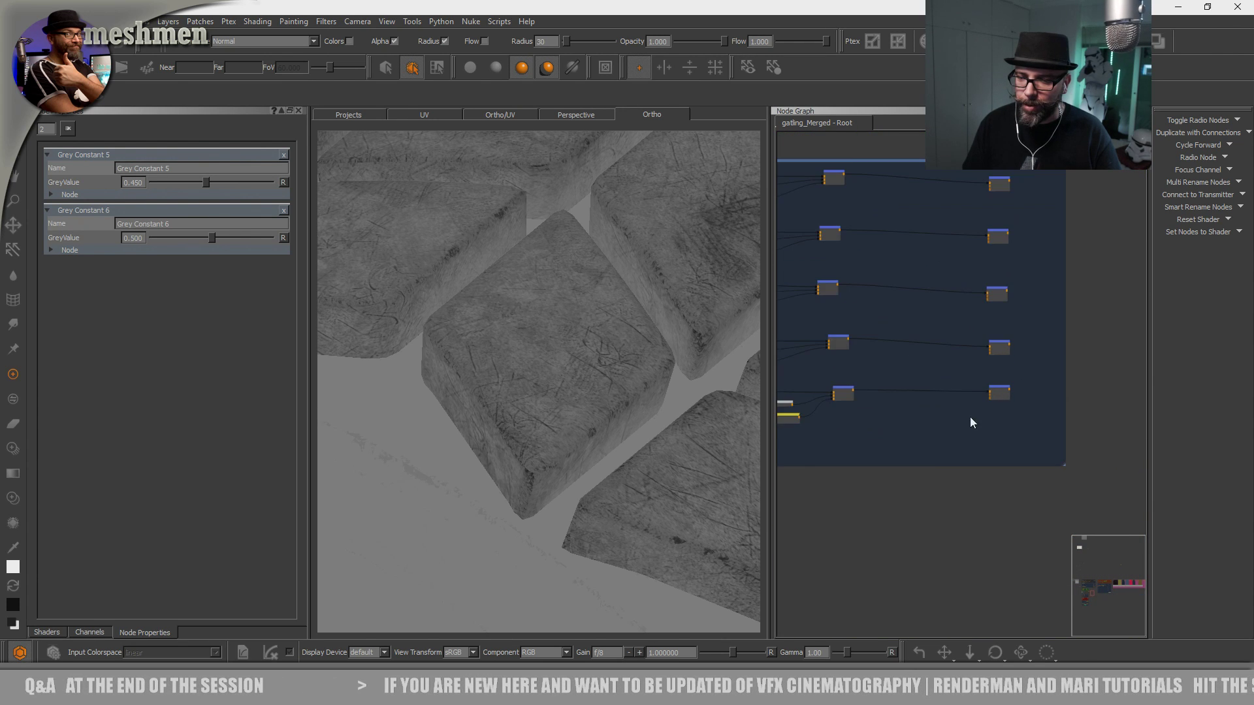
Insert a Bookmark node after the RubberAlbedo node in the RubberMaterial backdrop.
{"action": "middle_click_drag", "start_coordinate": [958, 411], "coordinate": [1088, 479]}
{"action": "middle_click_drag", "start_coordinate": [937, 393], "coordinate": [1102, 404]}
{"action": "middle_click_drag", "start_coordinate": [816, 313], "coordinate": [1084, 384]}
{"action": "middle_click_drag", "start_coordinate": [794, 349], "coordinate": [969, 405]}
{"action": "scroll", "coordinate": [1018, 375], "scroll_direction": "up", "scroll_amount": 6}
{"action": "middle_click_drag", "start_coordinate": [1019, 355], "coordinate": [918, 358]}
{"action": "key", "text": "Tab"}
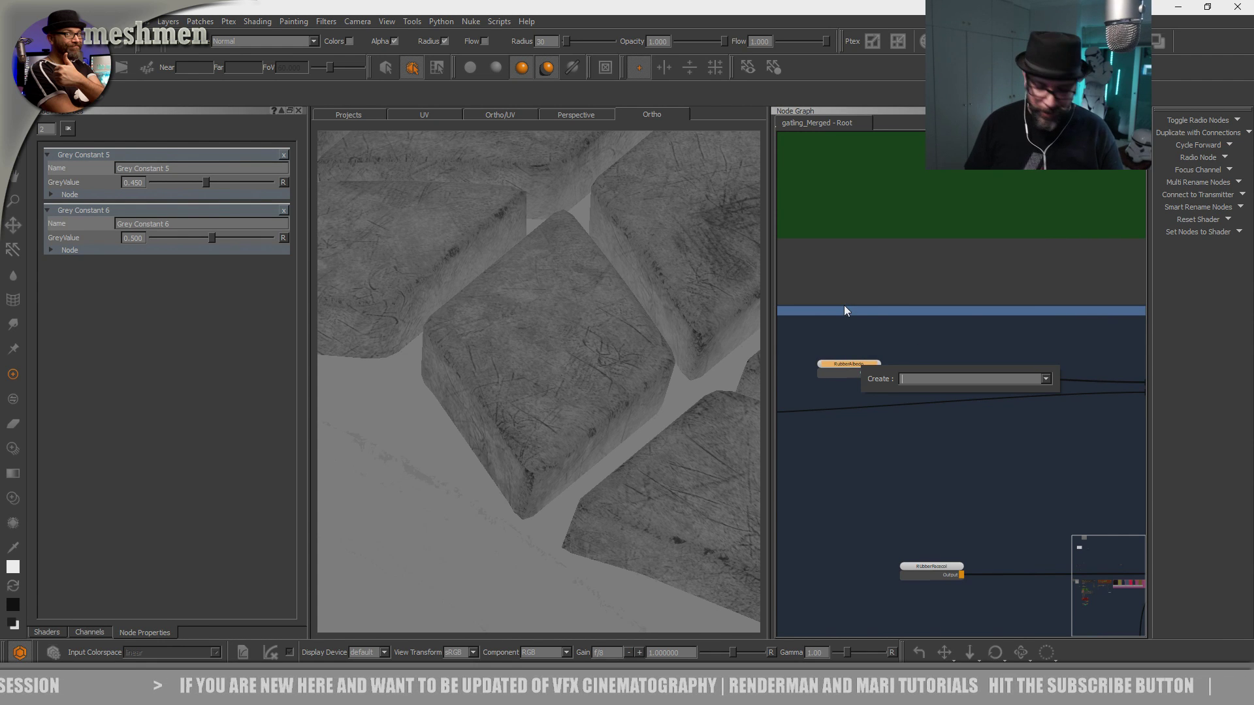
{"action": "type", "text": "book"}
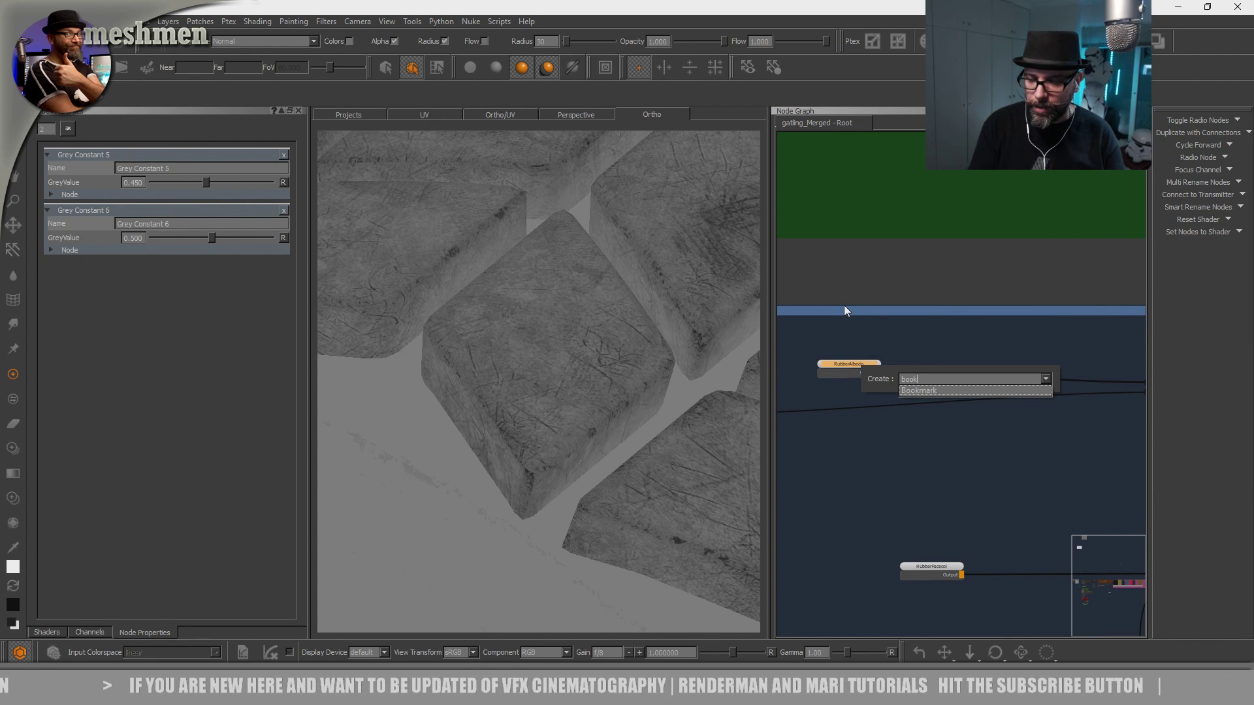
{"action": "key", "text": "Return"}
Name the new bookmark rubbermaterial and place it just beside the RubberAlbedo node.
{"action": "left_click_drag", "start_coordinate": [974, 365], "coordinate": [989, 363]}
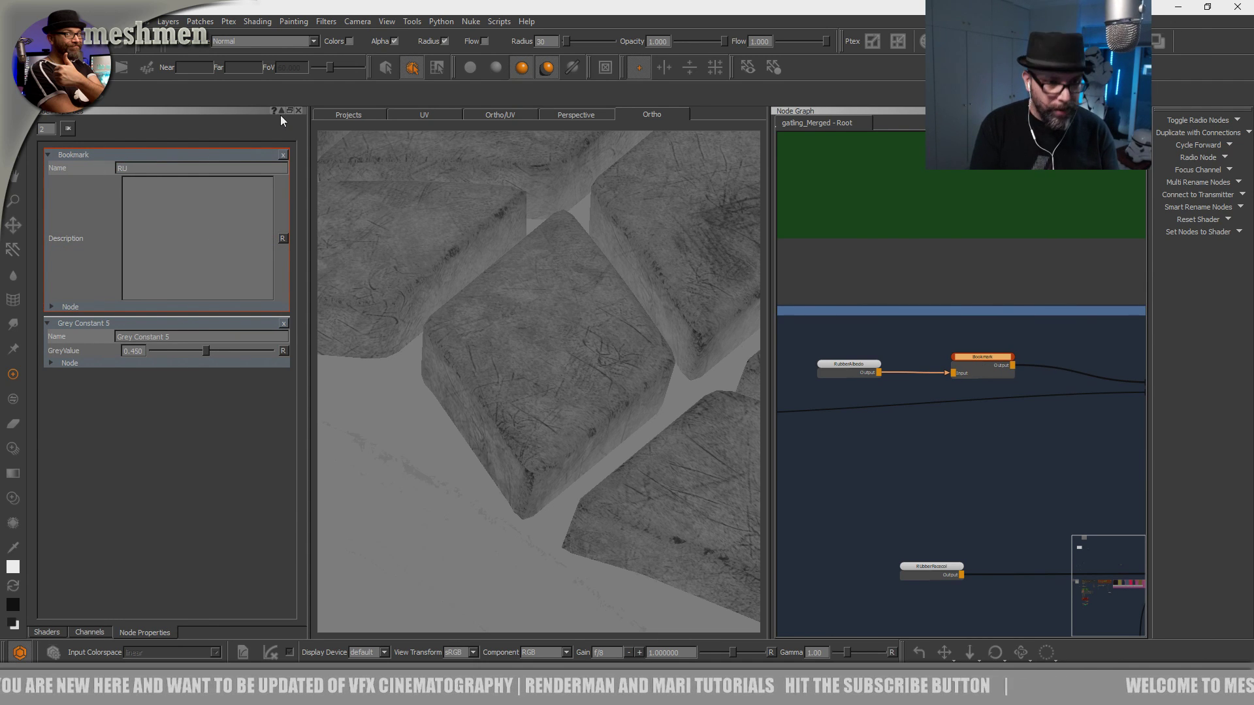
{"action": "type", "text": "r"}
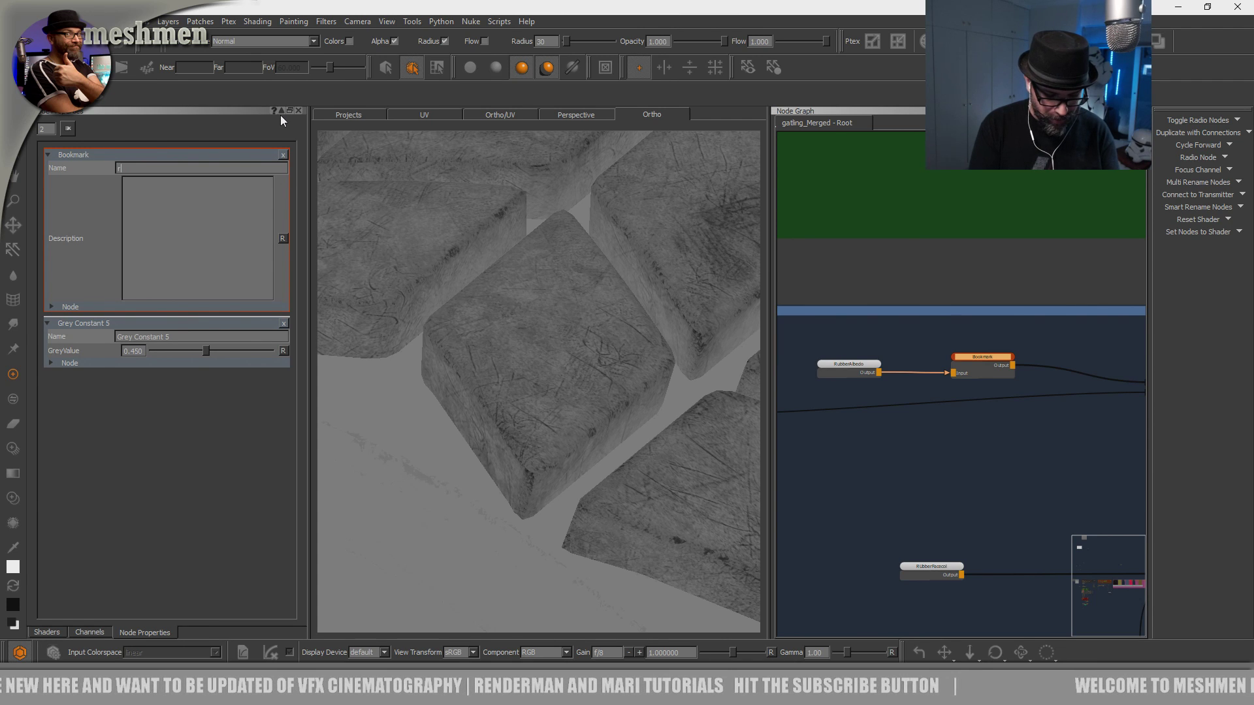
{"action": "type", "text": "ubbermaterial"}
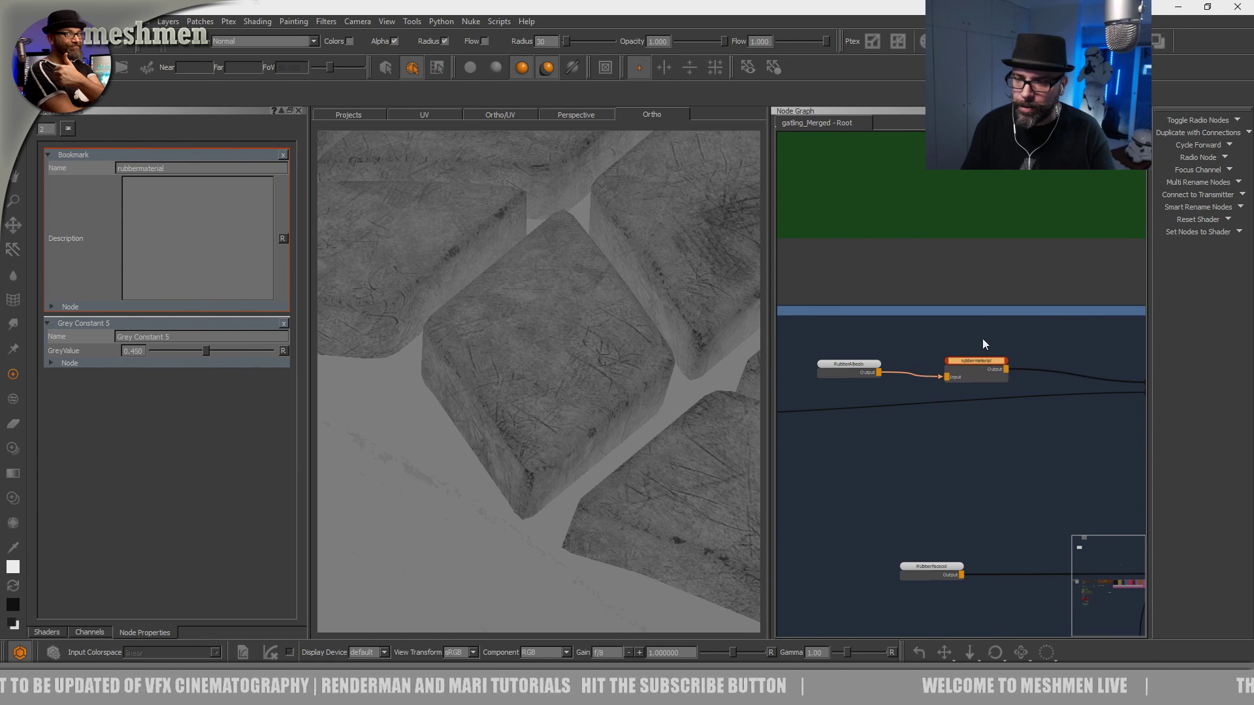
{"action": "left_click_drag", "start_coordinate": [982, 362], "coordinate": [974, 362]}
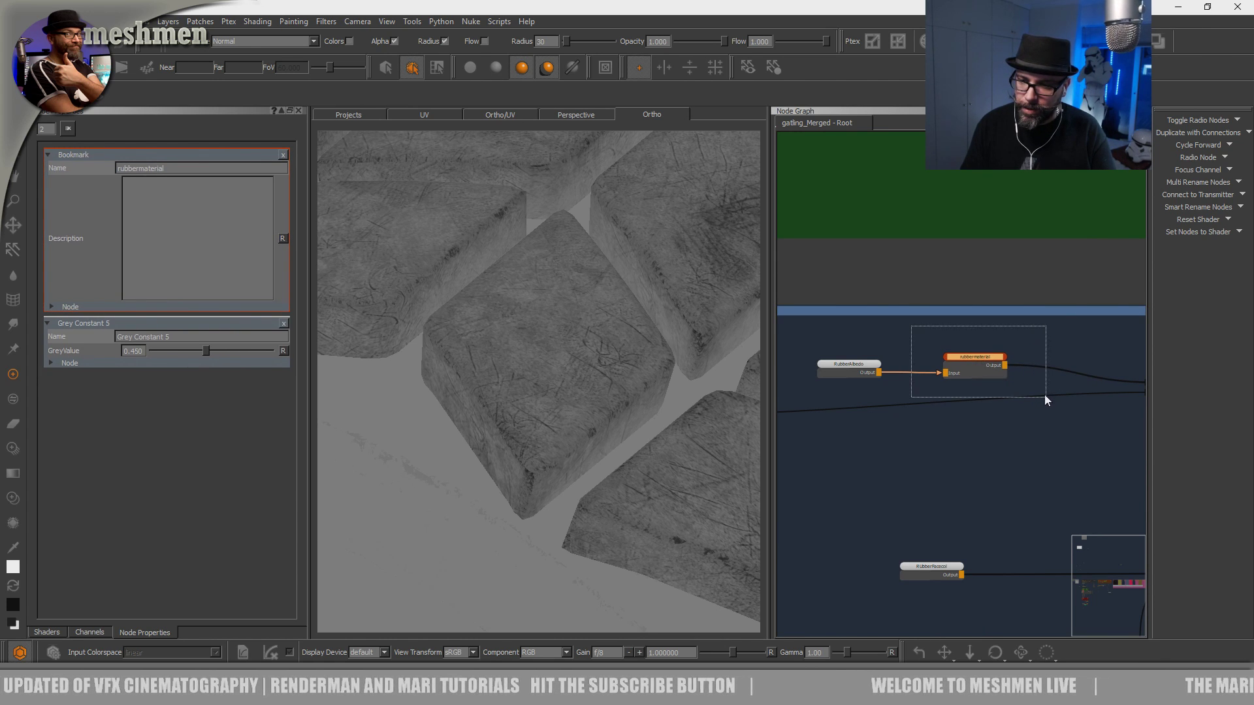
Create a Backdrop around the rubbermaterial bookmark node.
{"action": "key", "text": "Tab"}
{"action": "type", "text": "nack"}
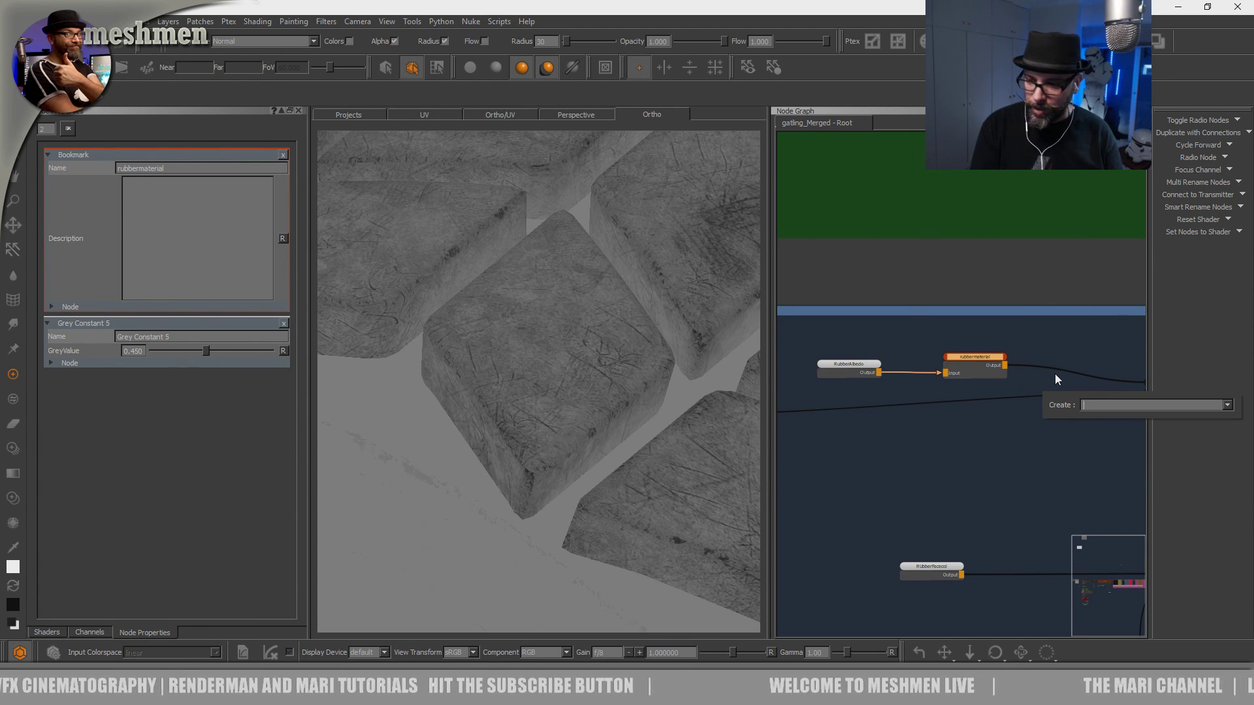
{"action": "type", "text": "back"}
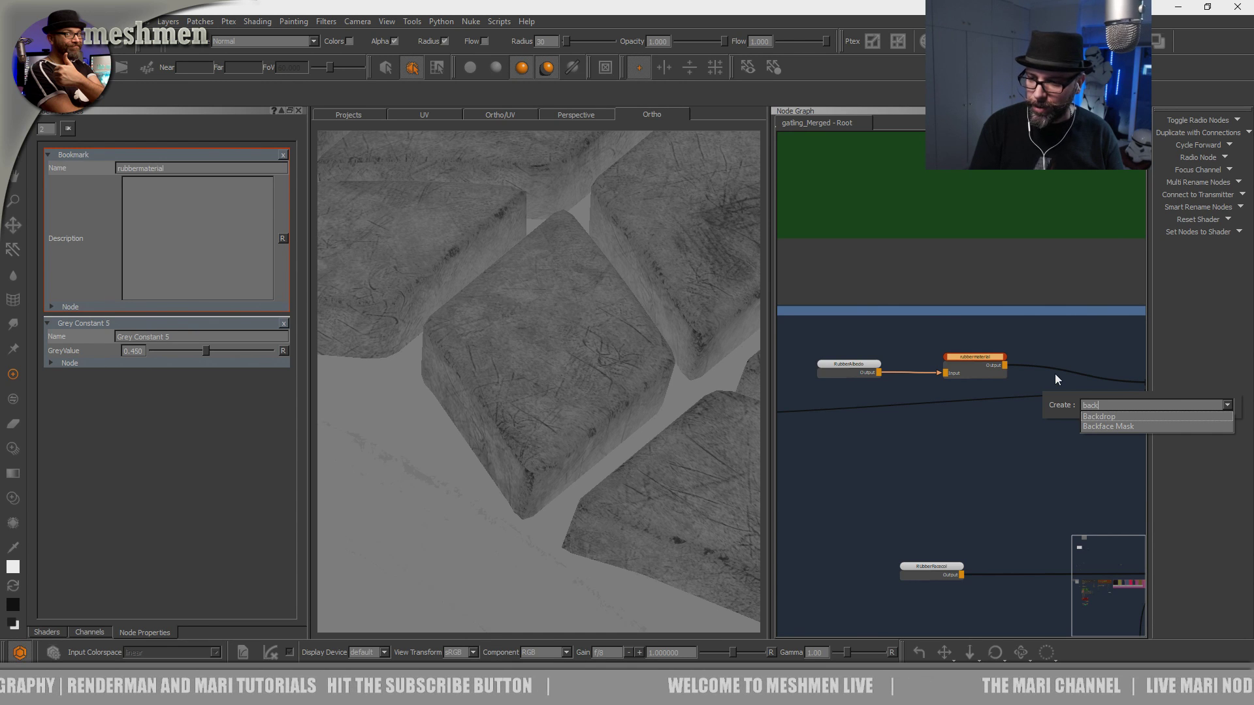
{"action": "key", "text": "Down"}
{"action": "key", "text": "Return"}
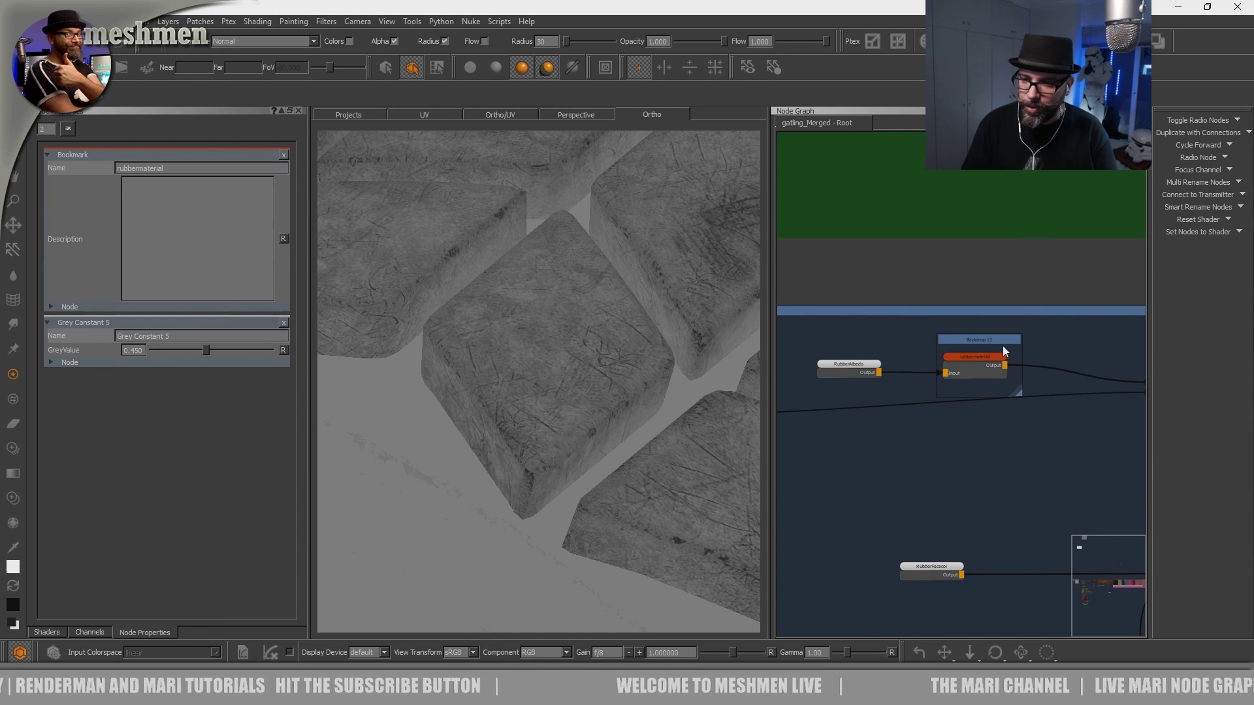
Set the background color of the bookmark's new backdrop to a bright saturated blue.
{"action": "left_click", "coordinate": [987, 341]}
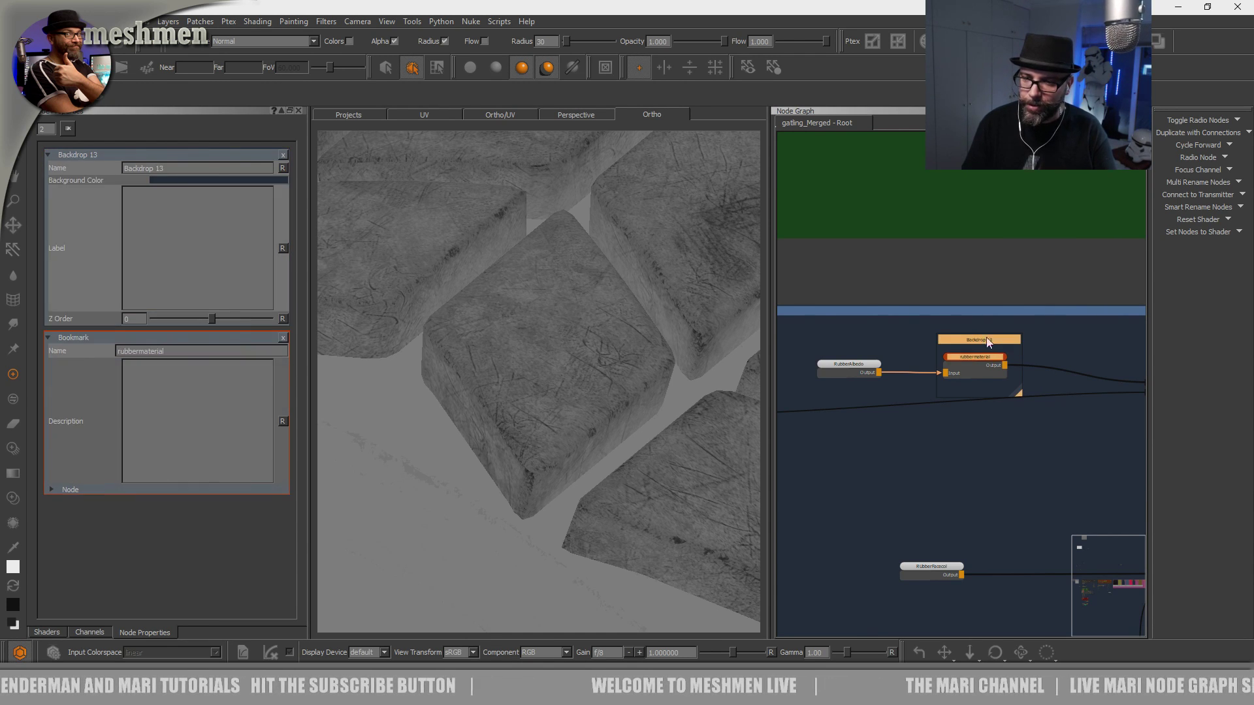
{"action": "left_click", "coordinate": [167, 179]}
{"action": "left_click_drag", "start_coordinate": [659, 339], "coordinate": [676, 308]}
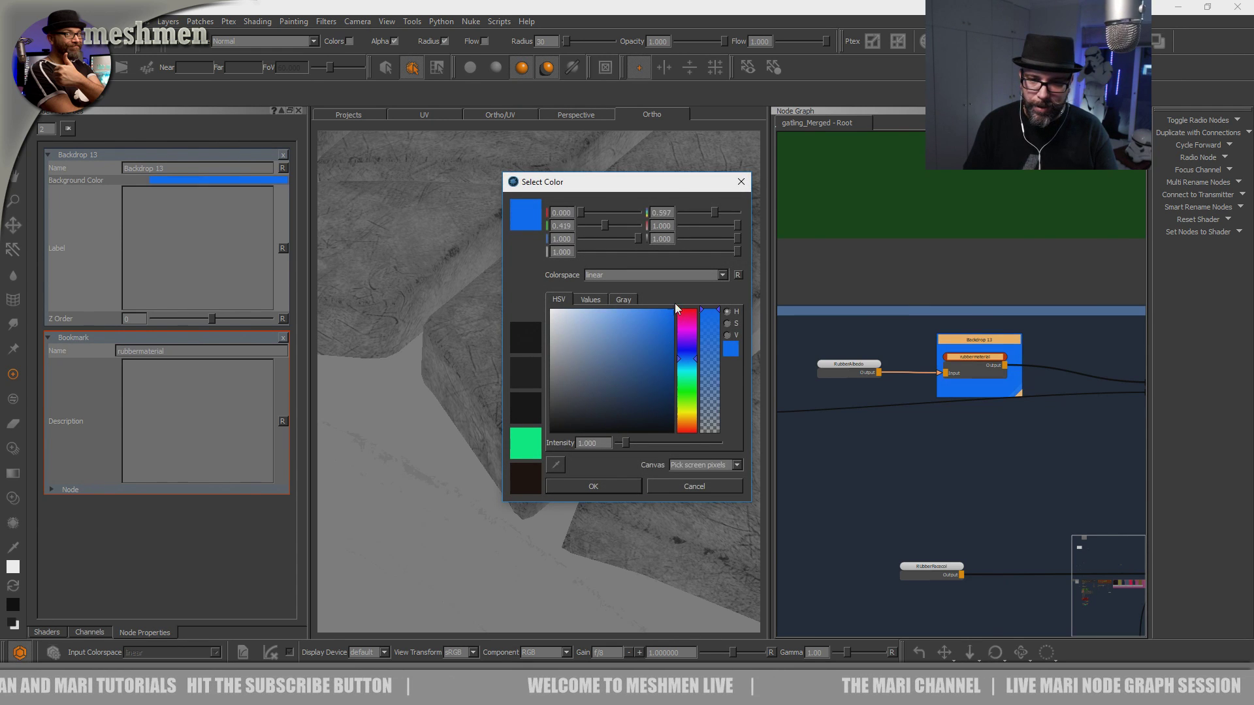
{"action": "left_click", "coordinate": [624, 486]}
Examine the blue bookmark backdrop within the RubberMaterial group from far and near.
{"action": "scroll", "coordinate": [883, 405], "scroll_direction": "down", "scroll_amount": 5}
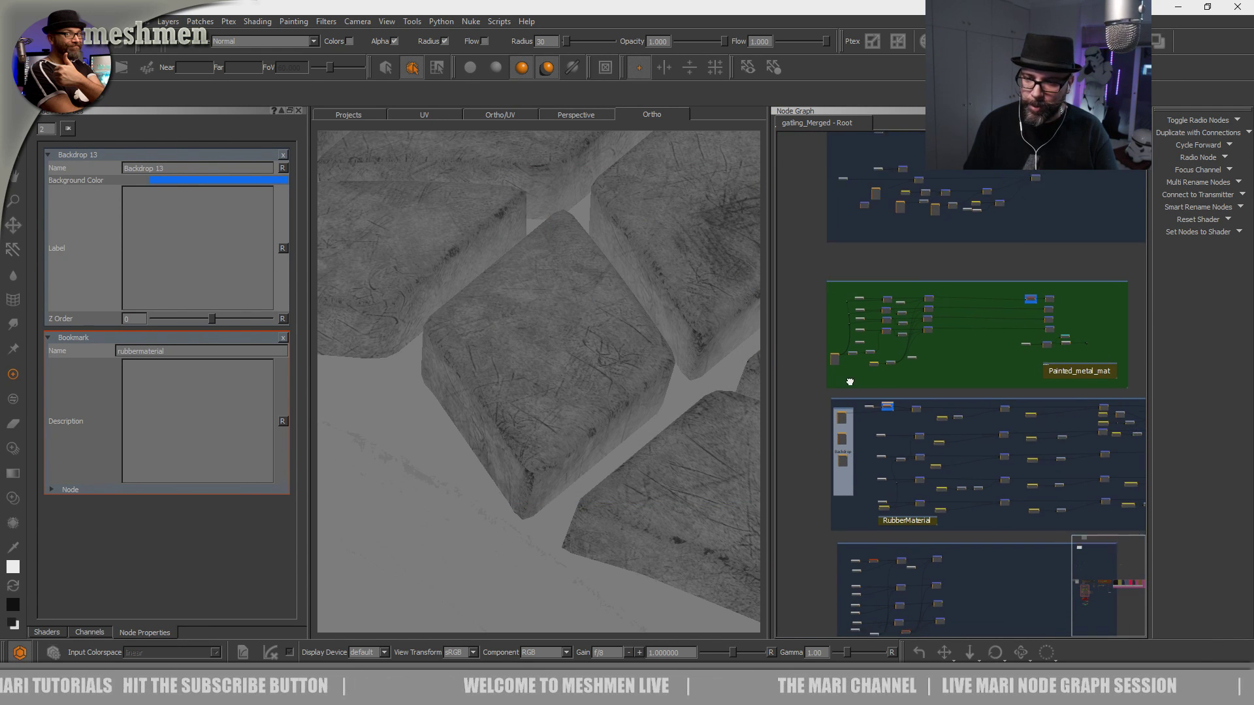
{"action": "middle_click_drag", "start_coordinate": [856, 389], "coordinate": [895, 416]}
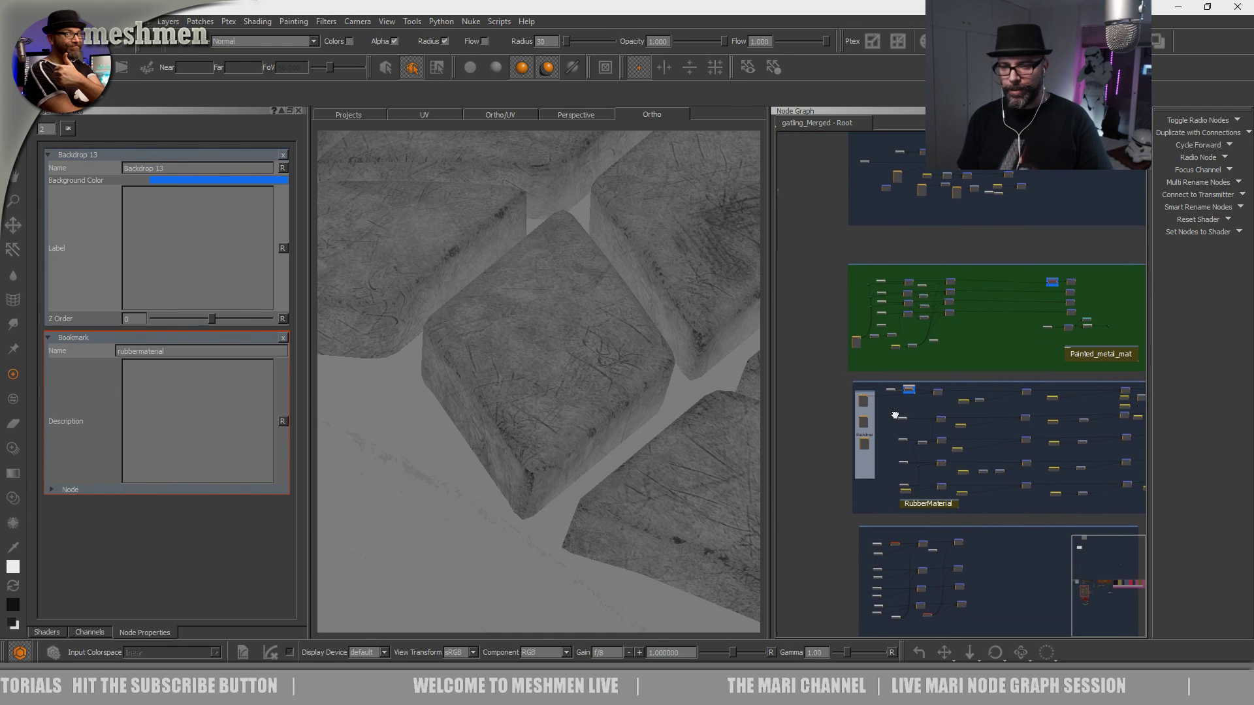
{"action": "scroll", "coordinate": [895, 415], "scroll_direction": "up", "scroll_amount": 5}
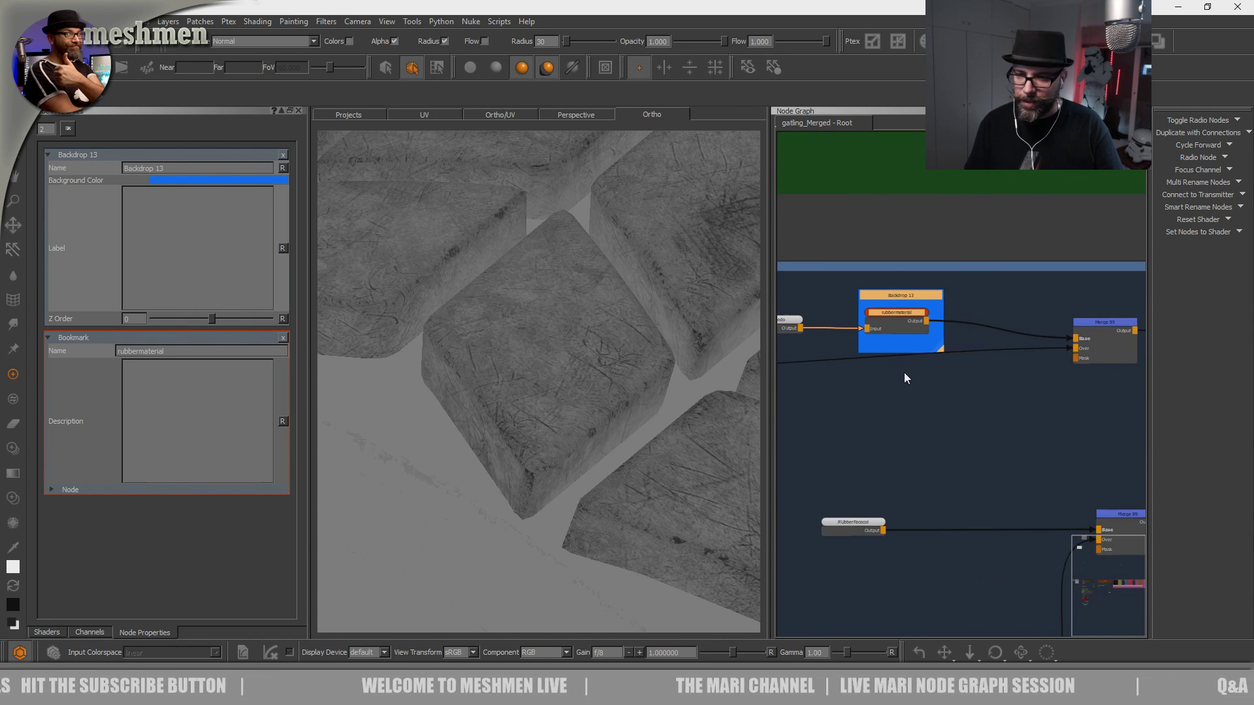
{"action": "scroll", "coordinate": [904, 371], "scroll_direction": "up", "scroll_amount": 2}
{"action": "middle_click_drag", "start_coordinate": [974, 400], "coordinate": [1039, 433]}
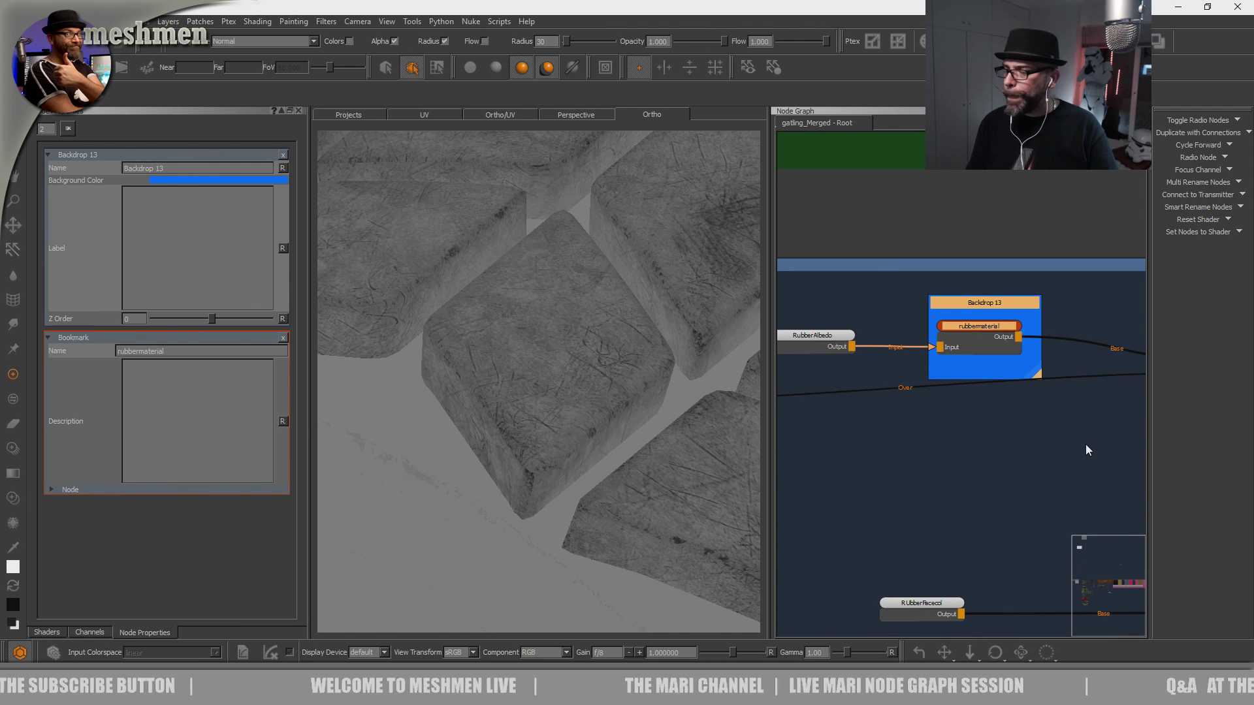
{"action": "scroll", "coordinate": [908, 426], "scroll_direction": "down", "scroll_amount": 3}
{"action": "mouse_move", "coordinate": [907, 436]}
{"action": "middle_mouse_down"}
{"action": "mouse_move", "coordinate": [841, 434]}
{"action": "mouse_move", "coordinate": [966, 490]}
{"action": "mouse_move", "coordinate": [918, 439]}
{"action": "middle_mouse_up"}
{"action": "middle_click_drag", "start_coordinate": [929, 438], "coordinate": [924, 293]}
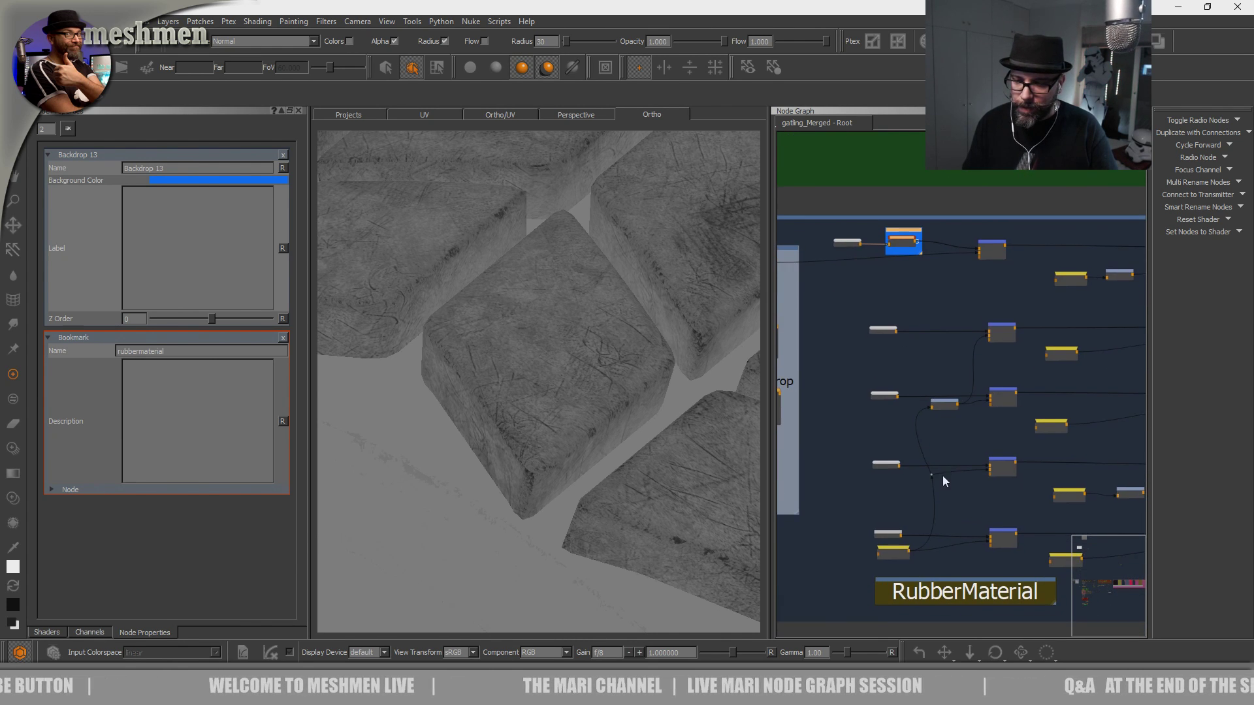
Set the GreyValue of the Grey Constant in RubberMaterial's lowest row to 0.611, checking the wheel's tread blocks.
{"action": "middle_click_drag", "start_coordinate": [942, 476], "coordinate": [919, 397]}
{"action": "scroll", "coordinate": [902, 480], "scroll_direction": "up", "scroll_amount": 5}
{"action": "middle_click_drag", "start_coordinate": [881, 482], "coordinate": [965, 512]}
{"action": "double_click", "coordinate": [891, 453]}
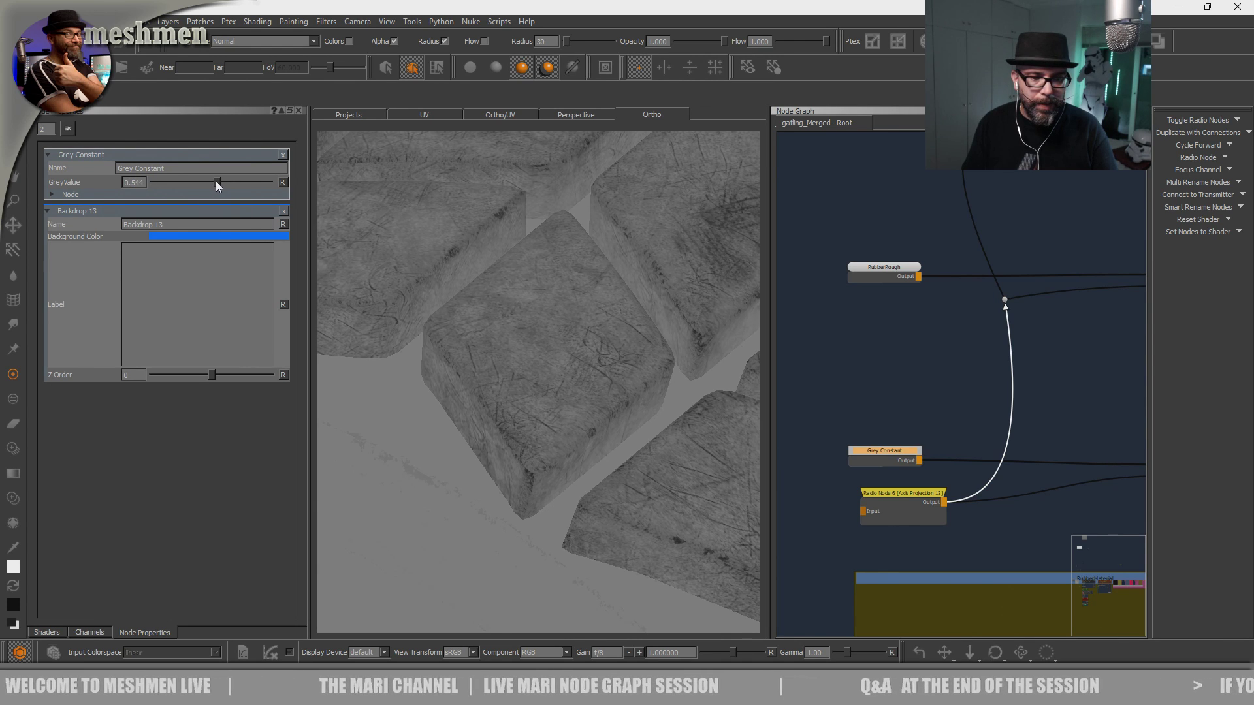
{"action": "left_click_drag", "start_coordinate": [222, 182], "coordinate": [217, 186]}
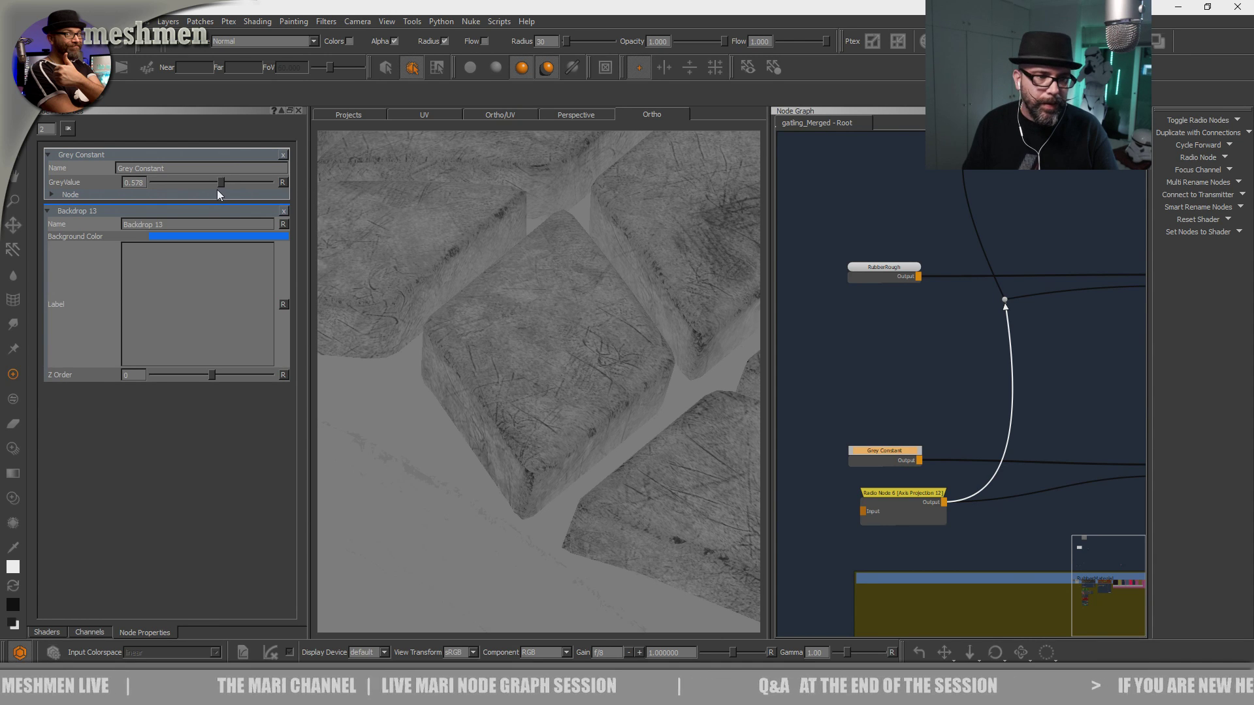
{"action": "left_click_drag", "start_coordinate": [217, 193], "coordinate": [224, 199]}
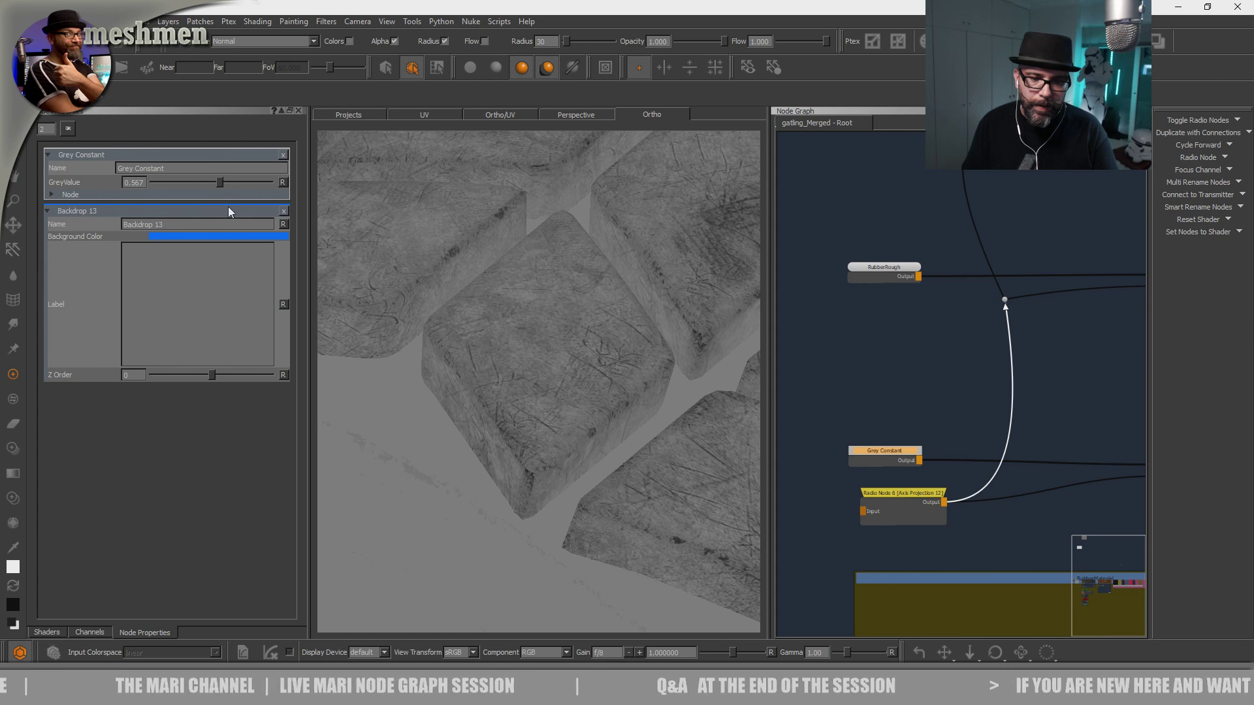
{"action": "scroll", "coordinate": [494, 359], "scroll_direction": "up", "scroll_amount": 6}
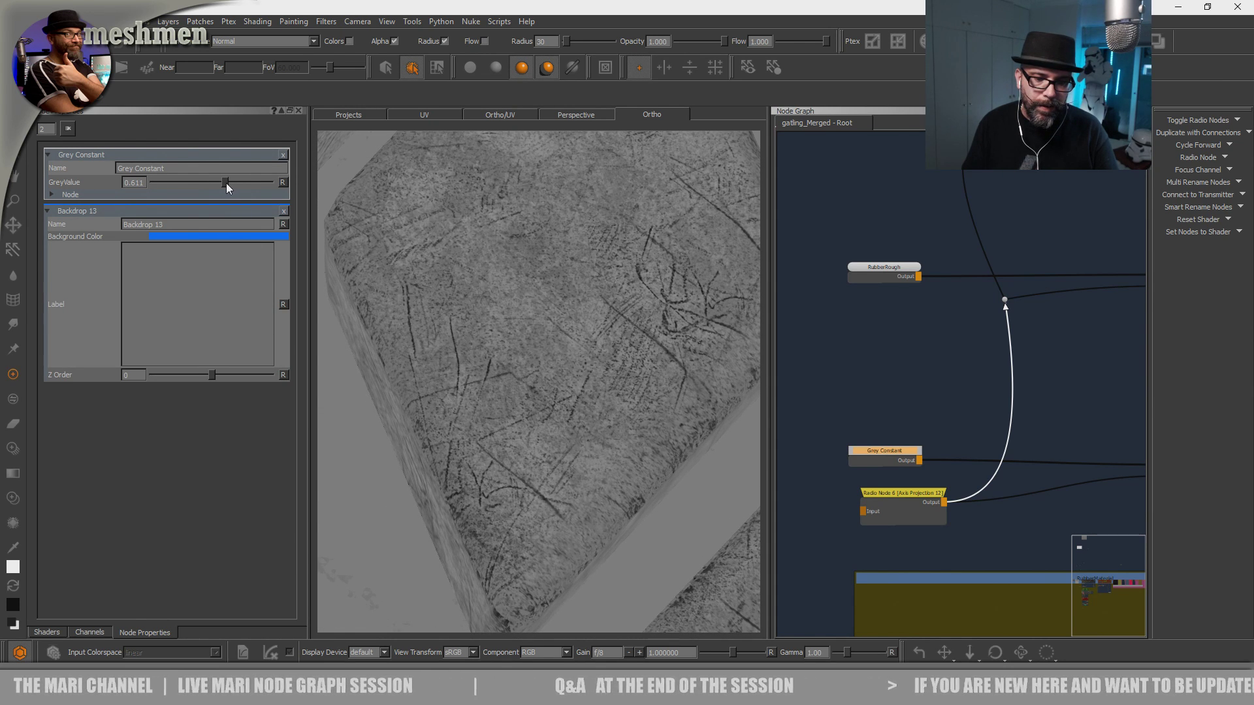
{"action": "scroll", "coordinate": [484, 354], "scroll_direction": "down", "scroll_amount": 5}
{"action": "scroll", "coordinate": [995, 491], "scroll_direction": "down", "scroll_amount": 3}
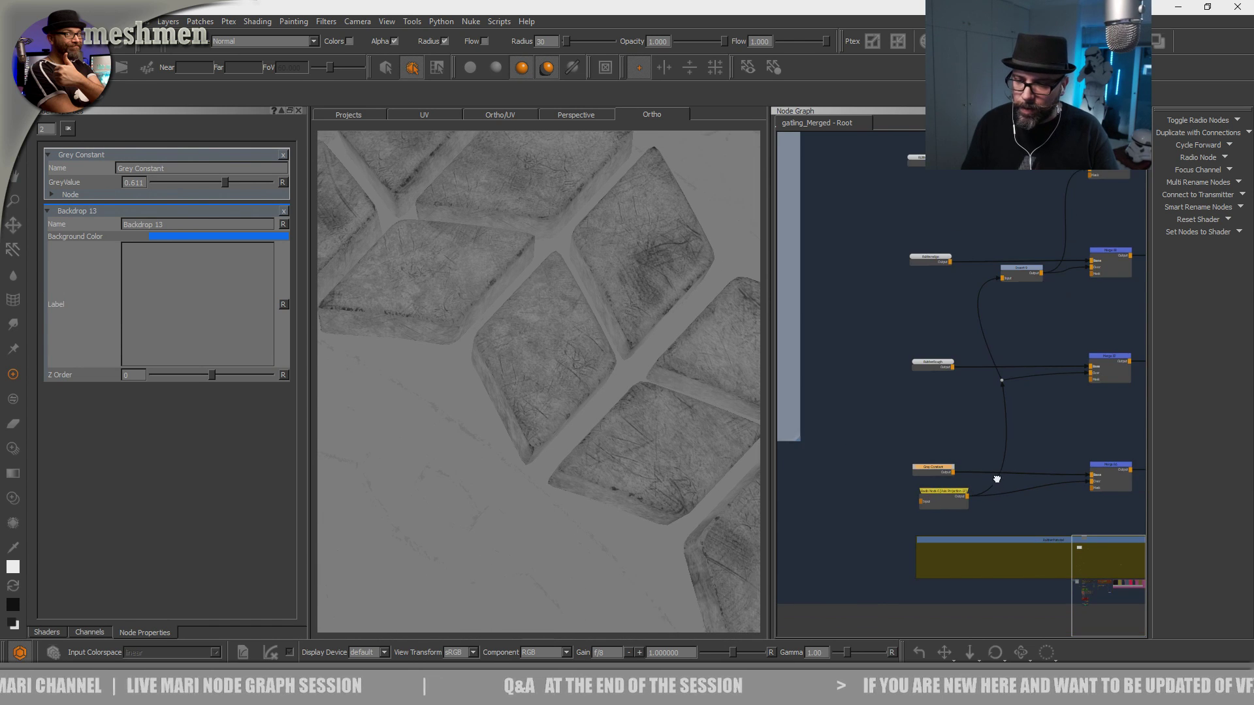
Disable the colorspace on the Multiply merge fed by the Grey Constant and inspect the tread blocks up close.
{"action": "middle_click_drag", "start_coordinate": [1113, 499], "coordinate": [928, 472]}
{"action": "scroll", "coordinate": [921, 470], "scroll_direction": "up", "scroll_amount": 3}
{"action": "double_click", "coordinate": [921, 423]}
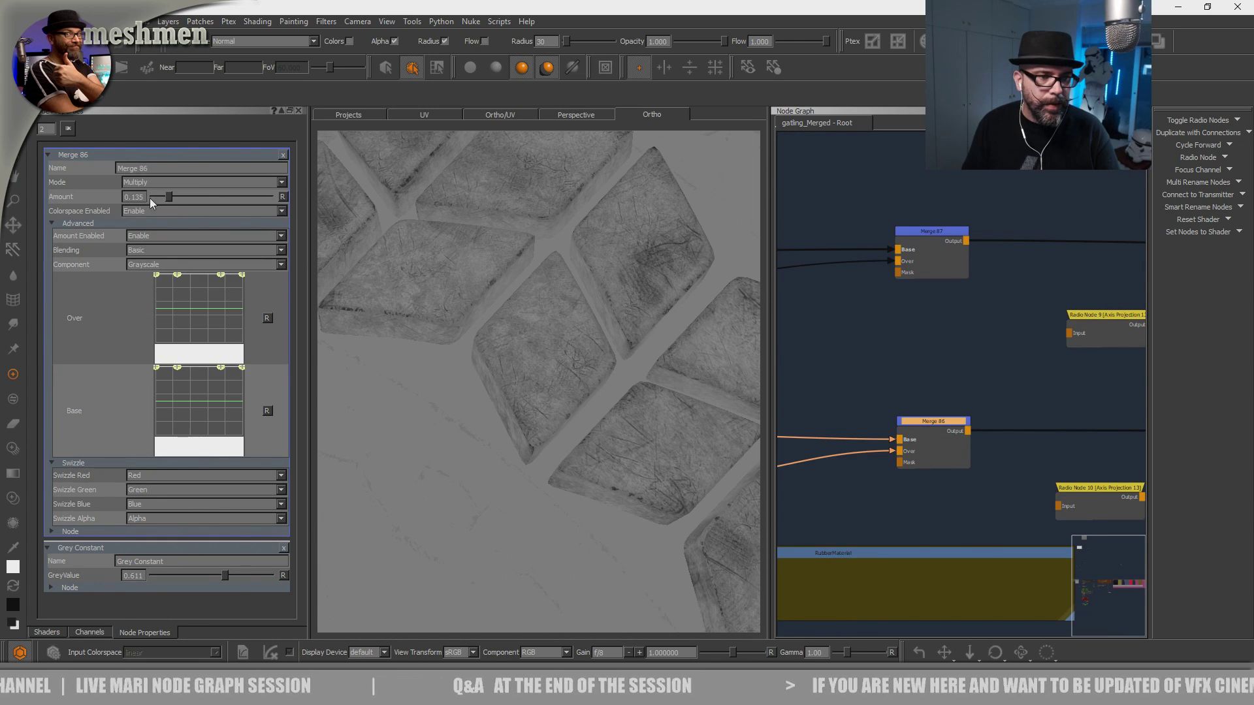
{"action": "left_click", "coordinate": [172, 211]}
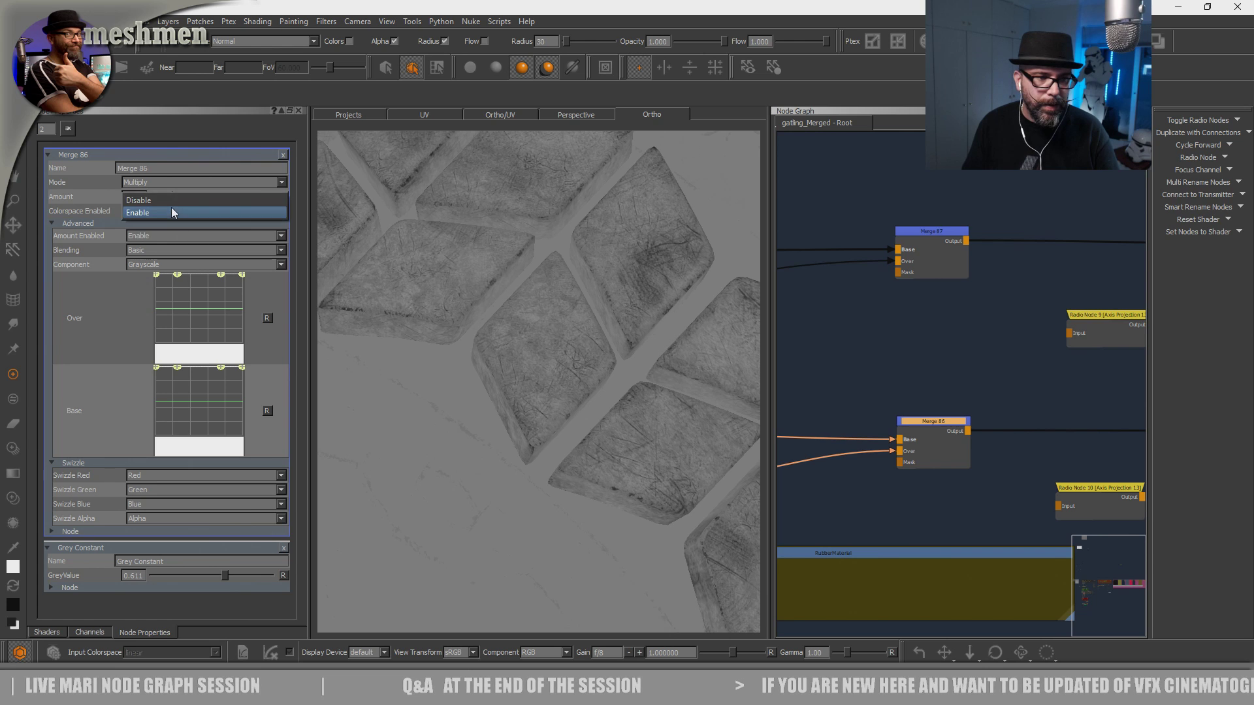
{"action": "left_click", "coordinate": [154, 202]}
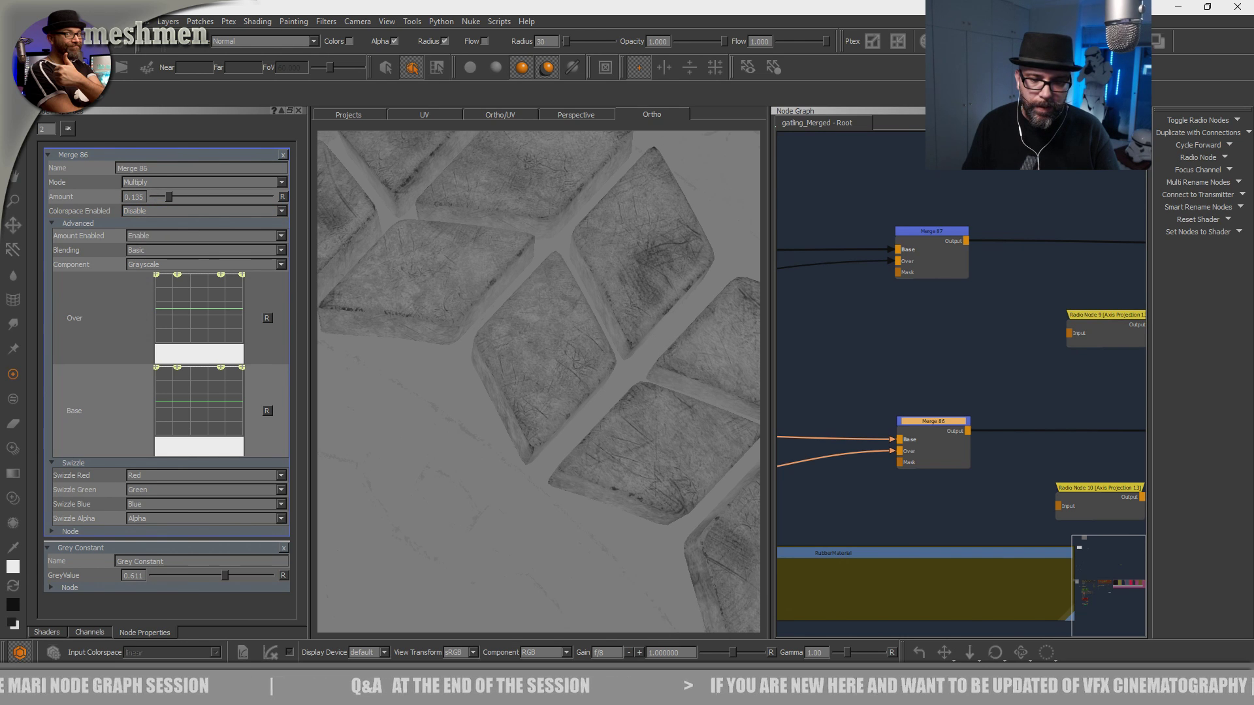
{"action": "scroll", "coordinate": [593, 414], "scroll_direction": "up", "scroll_amount": 8}
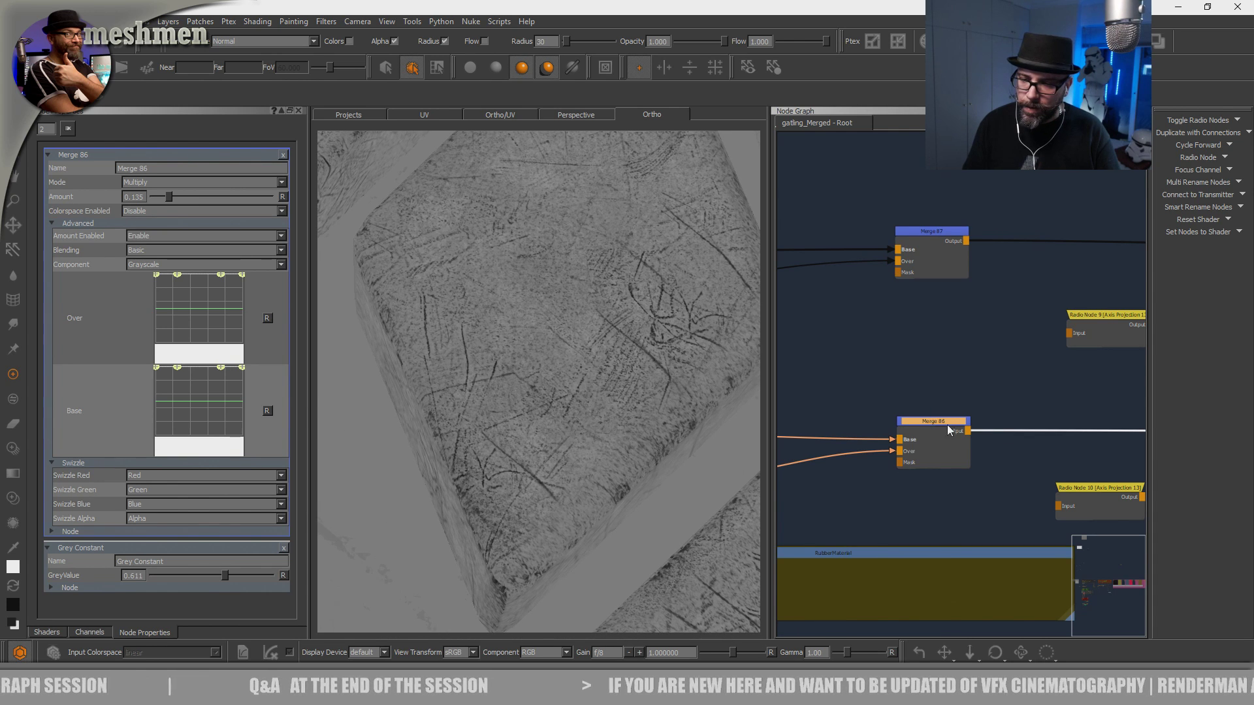
{"action": "middle_click_drag", "start_coordinate": [1137, 455], "coordinate": [953, 424]}
{"action": "scroll", "coordinate": [966, 425], "scroll_direction": "down", "scroll_amount": 3}
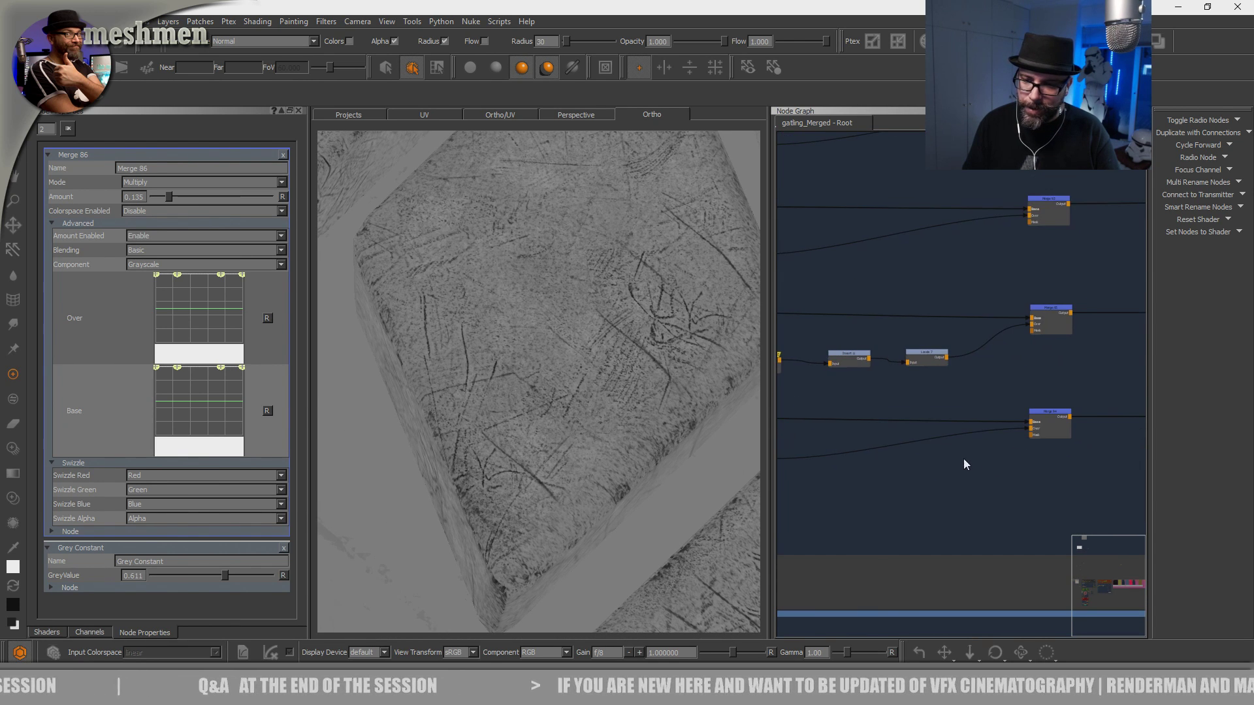
Set the Amount of the Merge 94 node in RubberMaterial's lowest row to 0.632 and disable its colorspace.
{"action": "left_click", "coordinate": [1045, 415]}
{"action": "double_click", "coordinate": [1045, 416]}
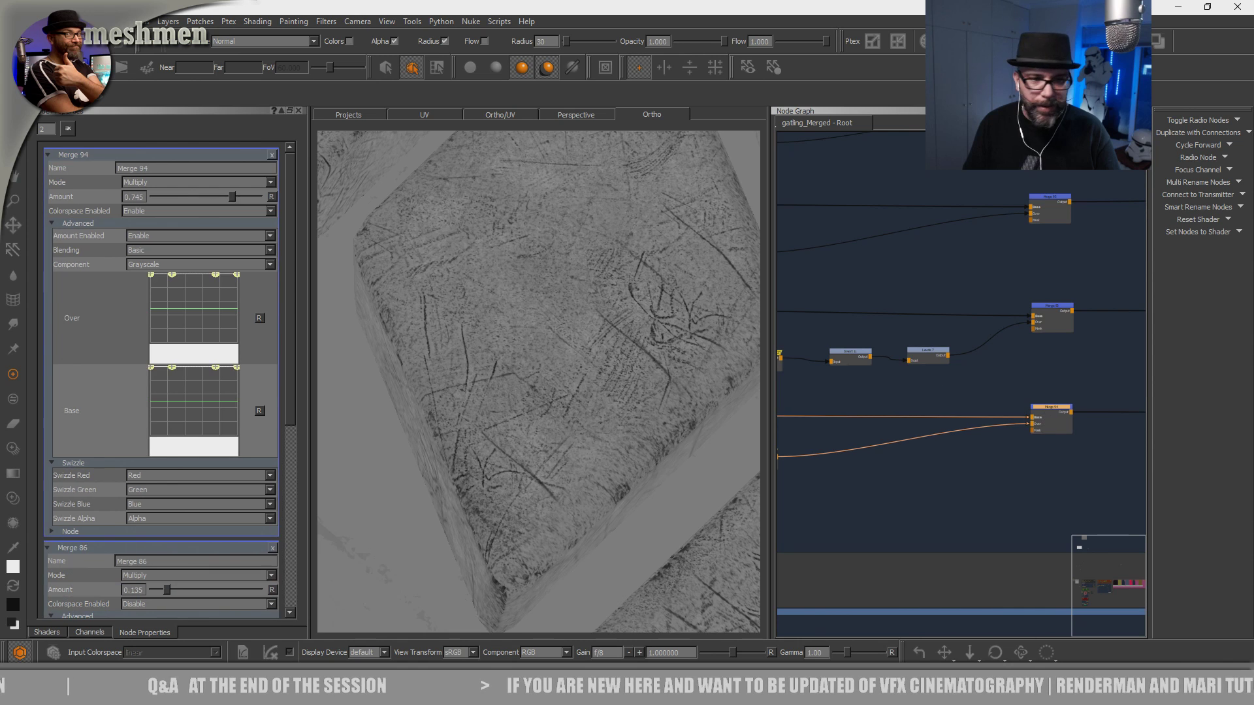
{"action": "mouse_move", "coordinate": [232, 197]}
{"action": "left_mouse_down"}
{"action": "mouse_move", "coordinate": [202, 197]}
{"action": "mouse_move", "coordinate": [226, 199]}
{"action": "left_mouse_up"}
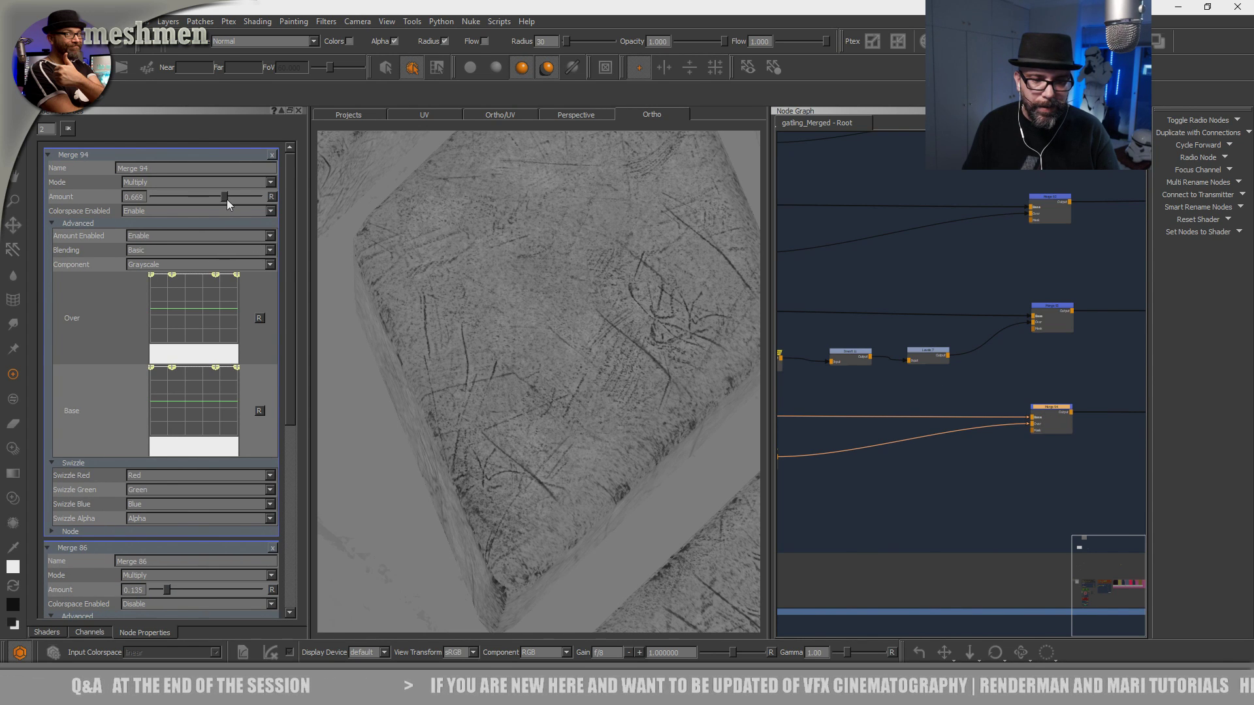
{"action": "left_click", "coordinate": [196, 211]}
{"action": "left_click", "coordinate": [196, 219]}
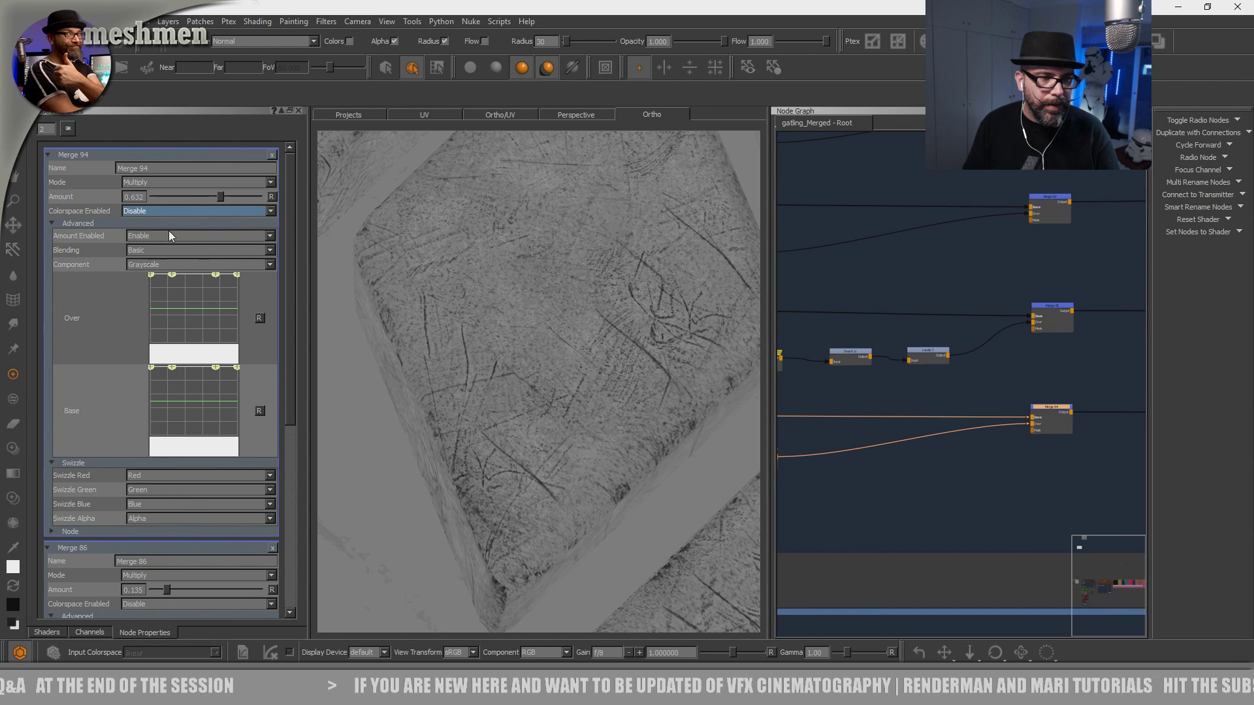
{"action": "left_click_drag", "start_coordinate": [575, 400], "coordinate": [706, 433], "text": "alt"}
Set the Amount of the neighbouring Merge 99 node to 0.650 and open its Colorspace Enabled options.
{"action": "middle_click_drag", "start_coordinate": [825, 491], "coordinate": [899, 488]}
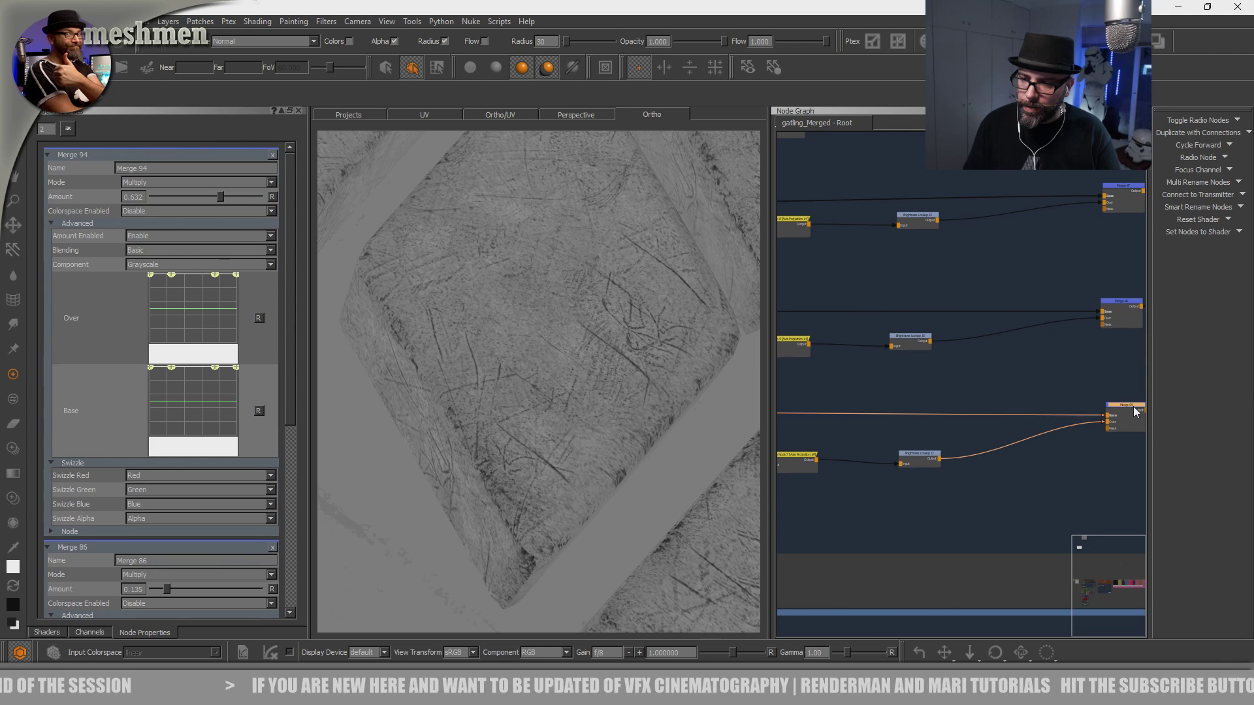
{"action": "left_click", "coordinate": [1120, 405]}
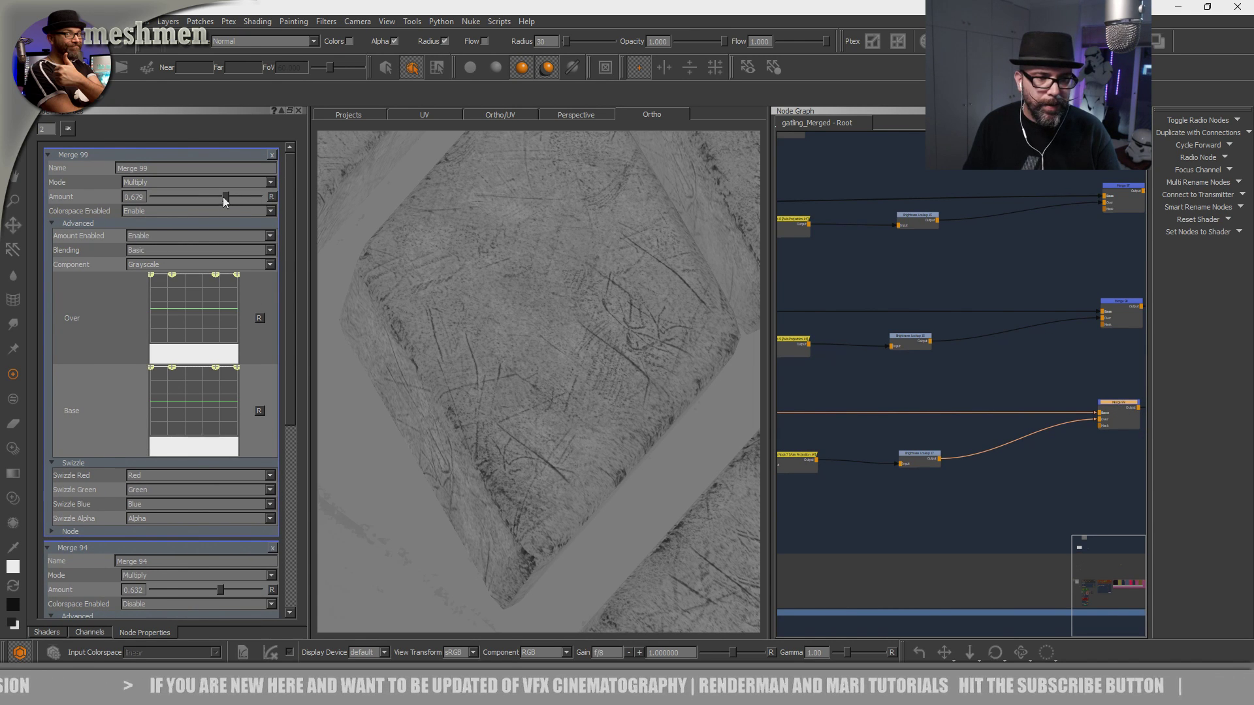
{"action": "left_click_drag", "start_coordinate": [237, 202], "coordinate": [223, 198]}
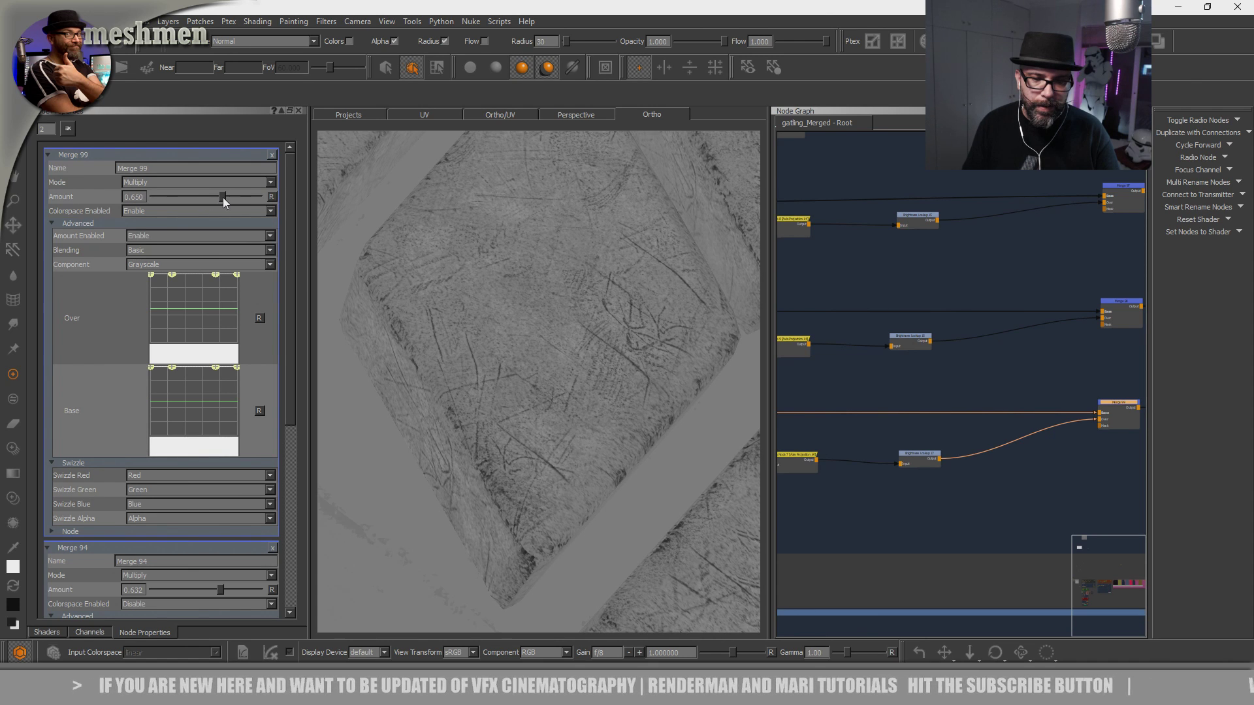
{"action": "left_click", "coordinate": [160, 211]}
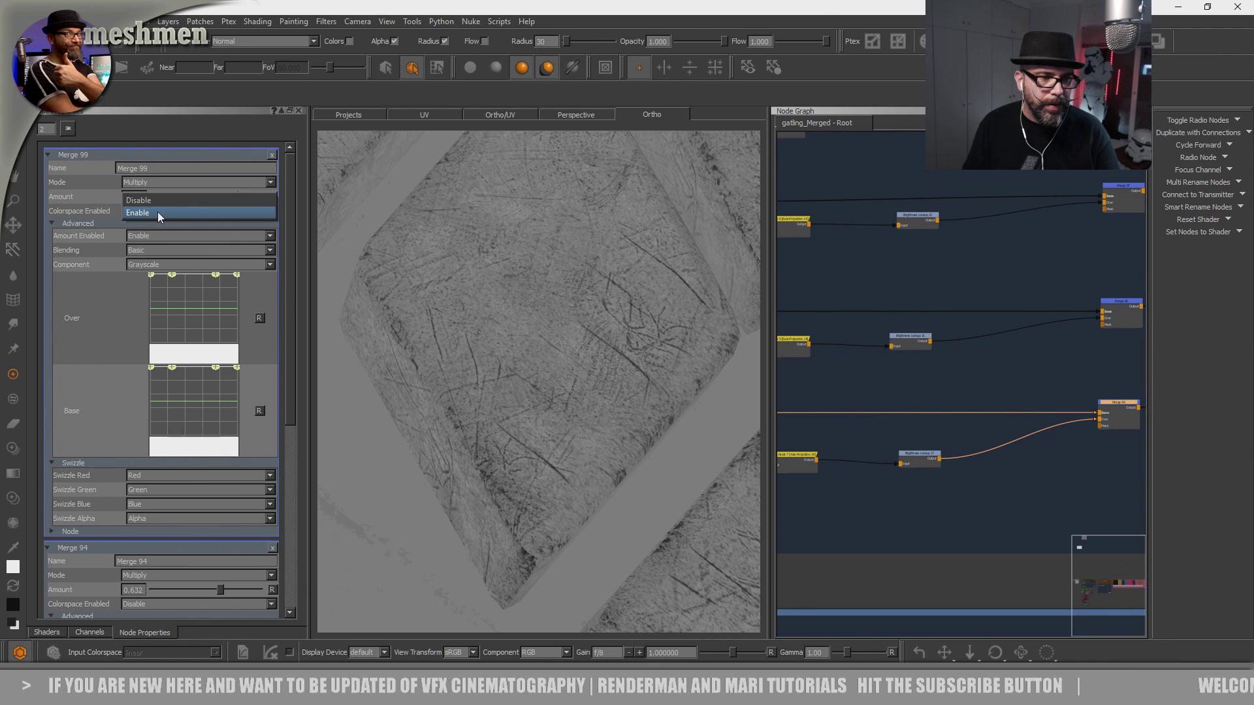
Disable the Colorspace option on the Merge 99 node.
{"action": "left_click", "coordinate": [150, 202]}
{"action": "scroll", "coordinate": [640, 415], "scroll_direction": "down", "scroll_amount": 5}
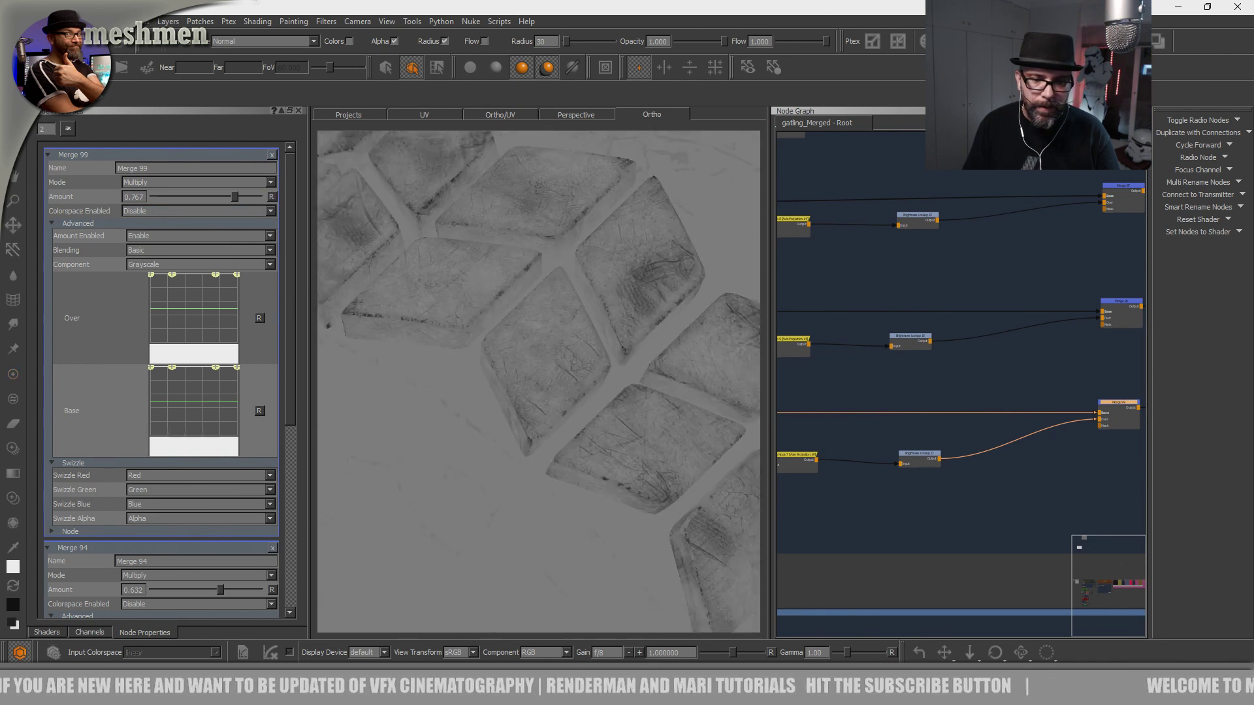
Raise the Amount of the Merge 104 node to 0.834 to strengthen its scratches on the tyre tread.
{"action": "middle_click_drag", "start_coordinate": [866, 462], "coordinate": [1055, 401]}
{"action": "left_click", "coordinate": [1055, 401]}
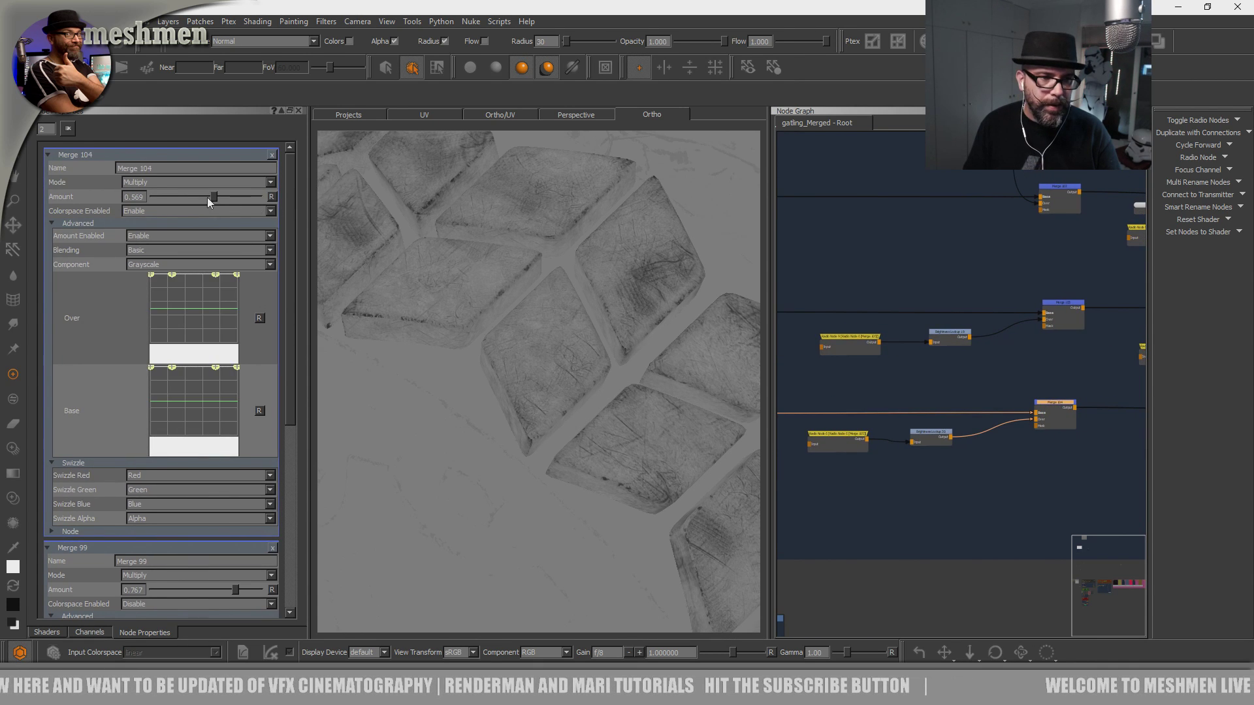
{"action": "left_click_drag", "start_coordinate": [218, 200], "coordinate": [242, 206]}
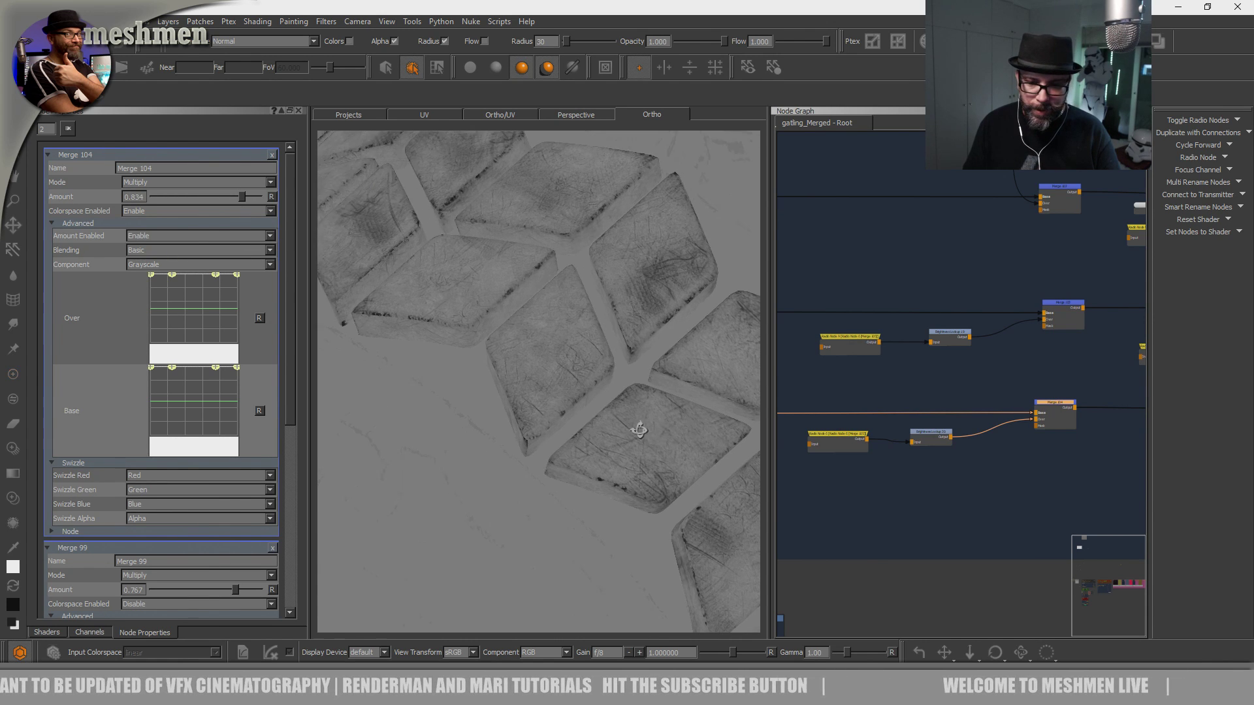
{"action": "scroll", "coordinate": [639, 429], "scroll_direction": "up", "scroll_amount": 2}
Try lower Amount values on the Merge 110 node and compare the effect on the tread blocks.
{"action": "middle_click_drag", "start_coordinate": [842, 492], "coordinate": [872, 437]}
{"action": "left_click", "coordinate": [976, 411]}
{"action": "left_click", "coordinate": [186, 206]}
{"action": "left_click", "coordinate": [166, 200]}
{"action": "left_click_drag", "start_coordinate": [217, 198], "coordinate": [182, 198]}
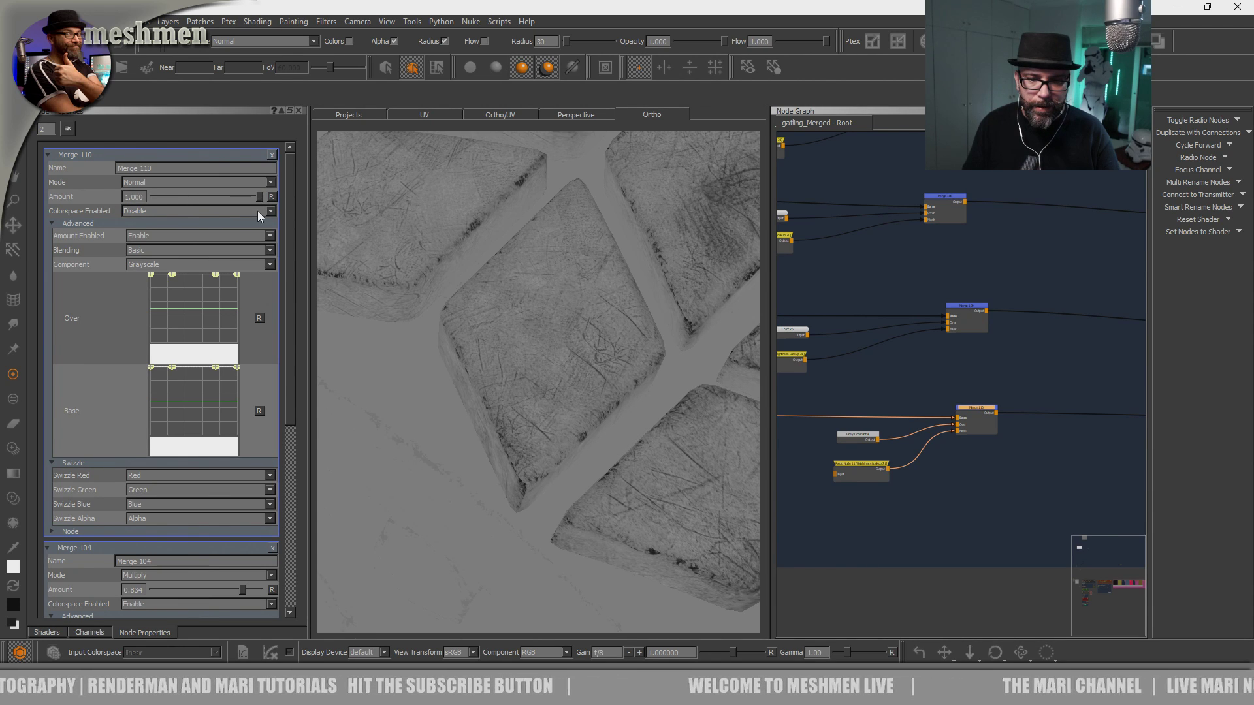
{"action": "mouse_move", "coordinate": [243, 196]}
{"action": "left_mouse_down"}
{"action": "mouse_move", "coordinate": [186, 199]}
{"action": "mouse_move", "coordinate": [237, 199]}
{"action": "left_mouse_up"}
{"action": "right_click_drag", "start_coordinate": [560, 279], "coordinate": [549, 369], "text": "alt"}
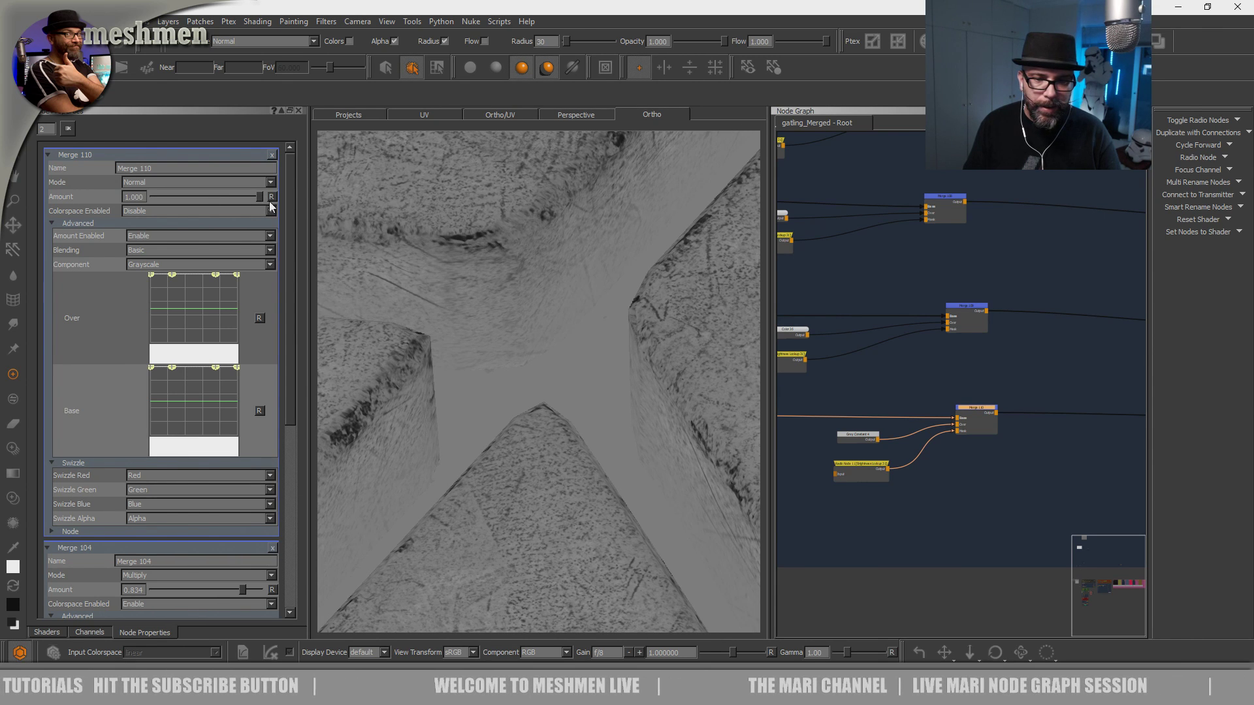
Examine the rear wheel's tread and sidewall from several angles and distances to judge the surface detail.
{"action": "scroll", "coordinate": [644, 327], "scroll_direction": "down", "scroll_amount": 5}
{"action": "right_click_drag", "start_coordinate": [644, 327], "coordinate": [540, 420], "text": "alt"}
{"action": "left_click_drag", "start_coordinate": [540, 419], "coordinate": [559, 363], "text": "alt"}
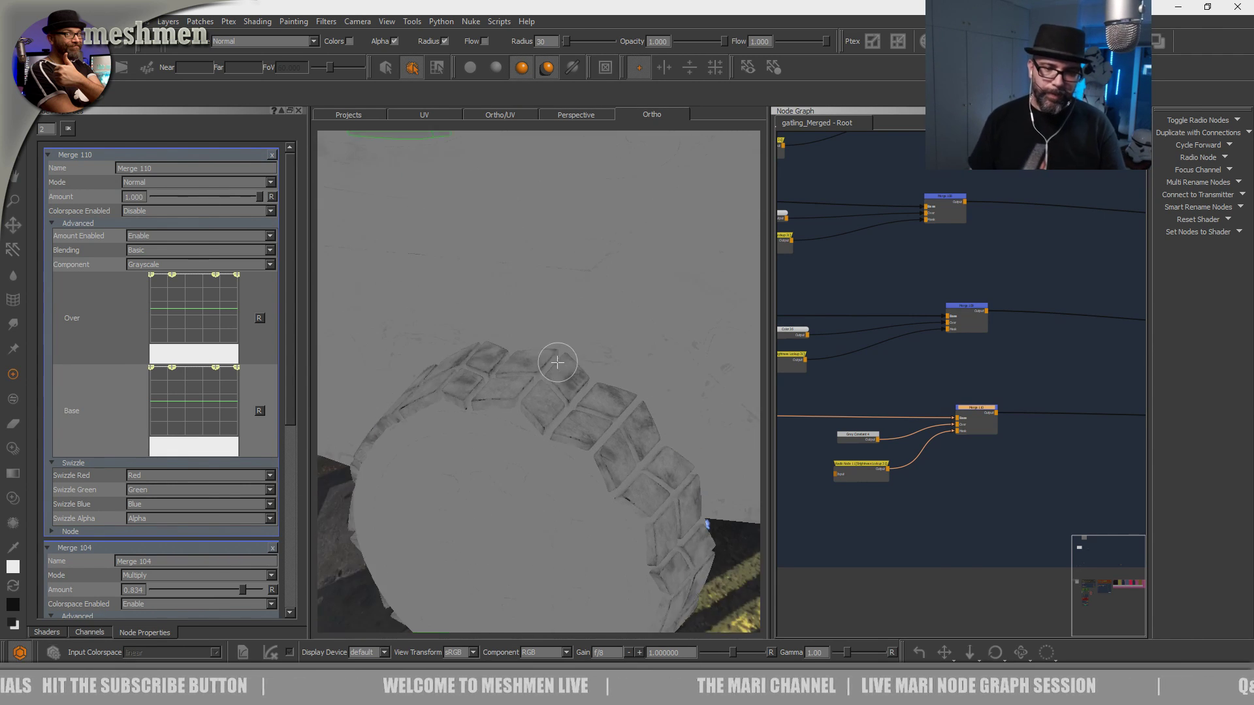
{"action": "right_click_drag", "start_coordinate": [560, 364], "coordinate": [666, 401], "text": "alt"}
{"action": "middle_click_drag", "start_coordinate": [666, 400], "coordinate": [631, 386], "text": "alt"}
{"action": "left_click_drag", "start_coordinate": [632, 385], "coordinate": [669, 513], "text": "alt"}
{"action": "right_click_drag", "start_coordinate": [669, 513], "coordinate": [588, 457], "text": "alt"}
{"action": "left_click_drag", "start_coordinate": [588, 457], "coordinate": [557, 428], "text": "alt"}
{"action": "right_click_drag", "start_coordinate": [557, 428], "coordinate": [549, 467], "text": "alt"}
{"action": "mouse_move", "coordinate": [549, 467]}
{"action": "left_mouse_down", "text": "alt"}
{"action": "mouse_move", "coordinate": [545, 491]}
{"action": "mouse_move", "coordinate": [588, 490]}
{"action": "mouse_move", "coordinate": [548, 418]}
{"action": "mouse_move", "coordinate": [604, 457]}
{"action": "mouse_move", "coordinate": [563, 472]}
{"action": "left_mouse_up", "text": "alt"}
{"action": "scroll", "coordinate": [1012, 452], "scroll_direction": "down", "scroll_amount": 7}
{"action": "right_click_drag", "start_coordinate": [563, 472], "coordinate": [609, 438], "text": "alt"}
{"action": "middle_click_drag", "start_coordinate": [490, 416], "coordinate": [666, 501], "text": "alt"}
{"action": "right_click_drag", "start_coordinate": [666, 500], "coordinate": [494, 448], "text": "alt"}
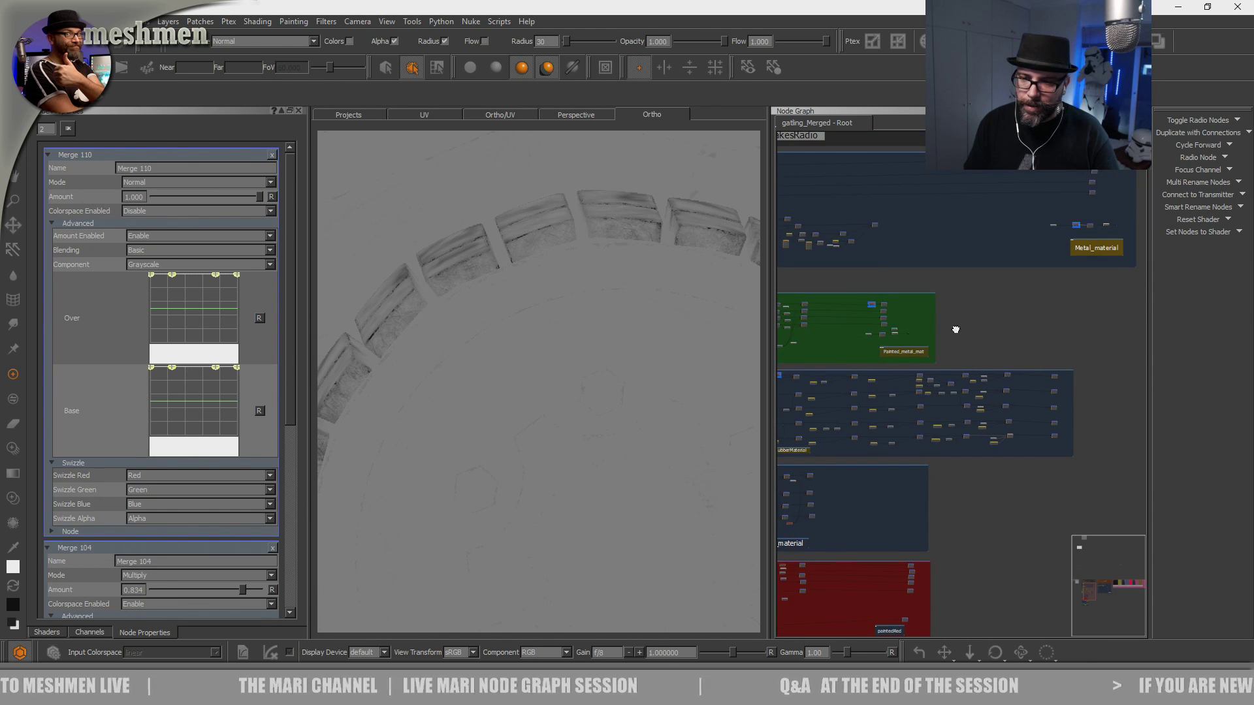
Set the GreyValue of Grey Constant 5 in the Metal_material group to 0.406.
{"action": "scroll", "coordinate": [954, 369], "scroll_direction": "up", "scroll_amount": 8}
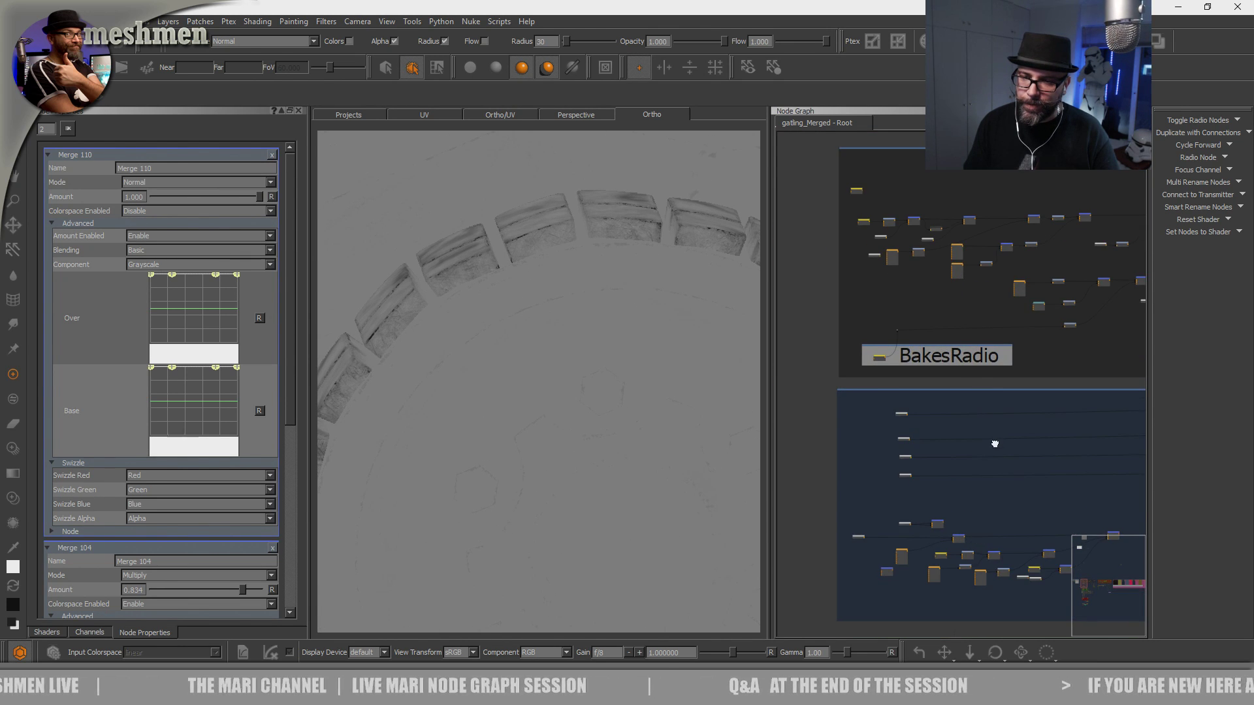
{"action": "scroll", "coordinate": [882, 496], "scroll_direction": "up", "scroll_amount": 6}
{"action": "middle_click_drag", "start_coordinate": [902, 436], "coordinate": [868, 294]}
{"action": "middle_click_drag", "start_coordinate": [1050, 451], "coordinate": [914, 386]}
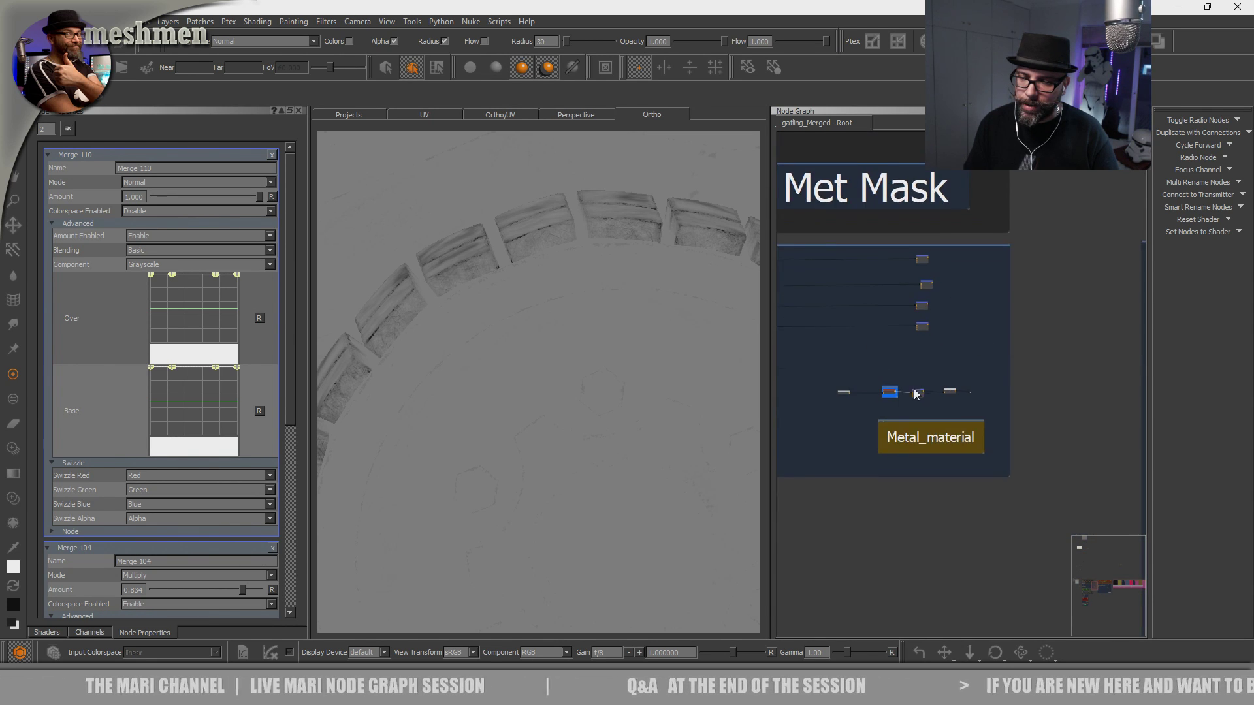
{"action": "scroll", "coordinate": [914, 392], "scroll_direction": "up", "scroll_amount": 8}
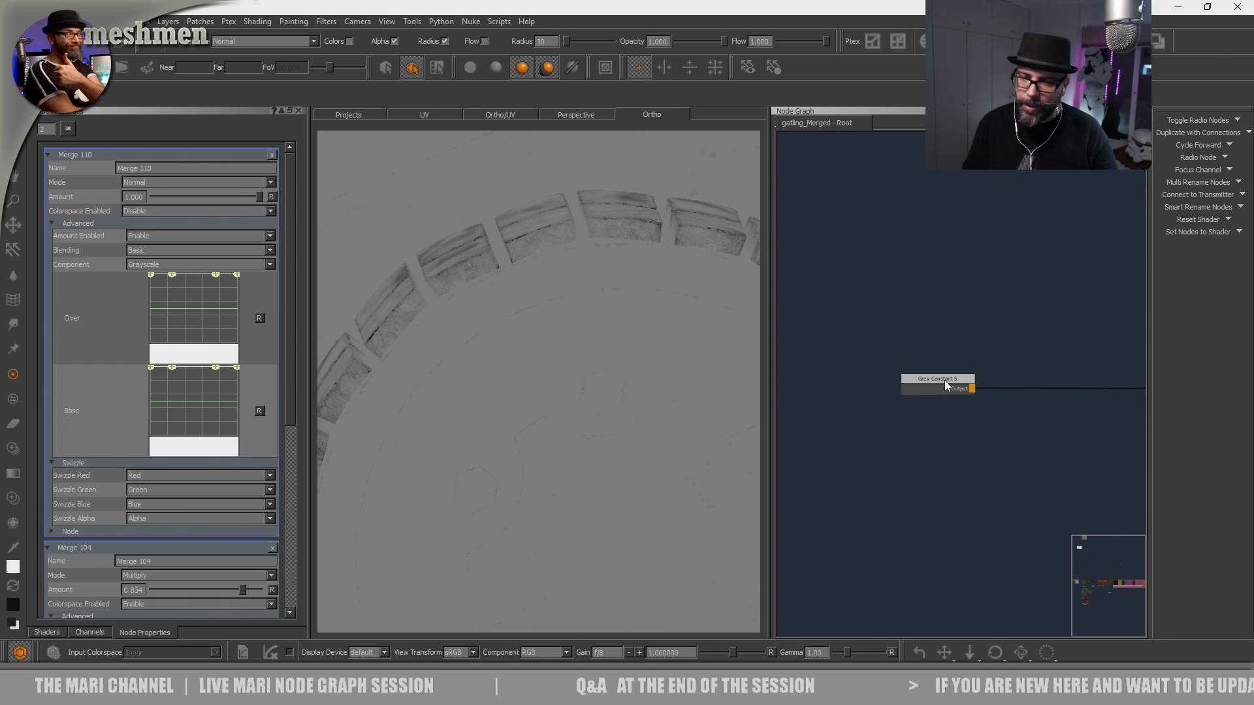
{"action": "left_click", "coordinate": [944, 380]}
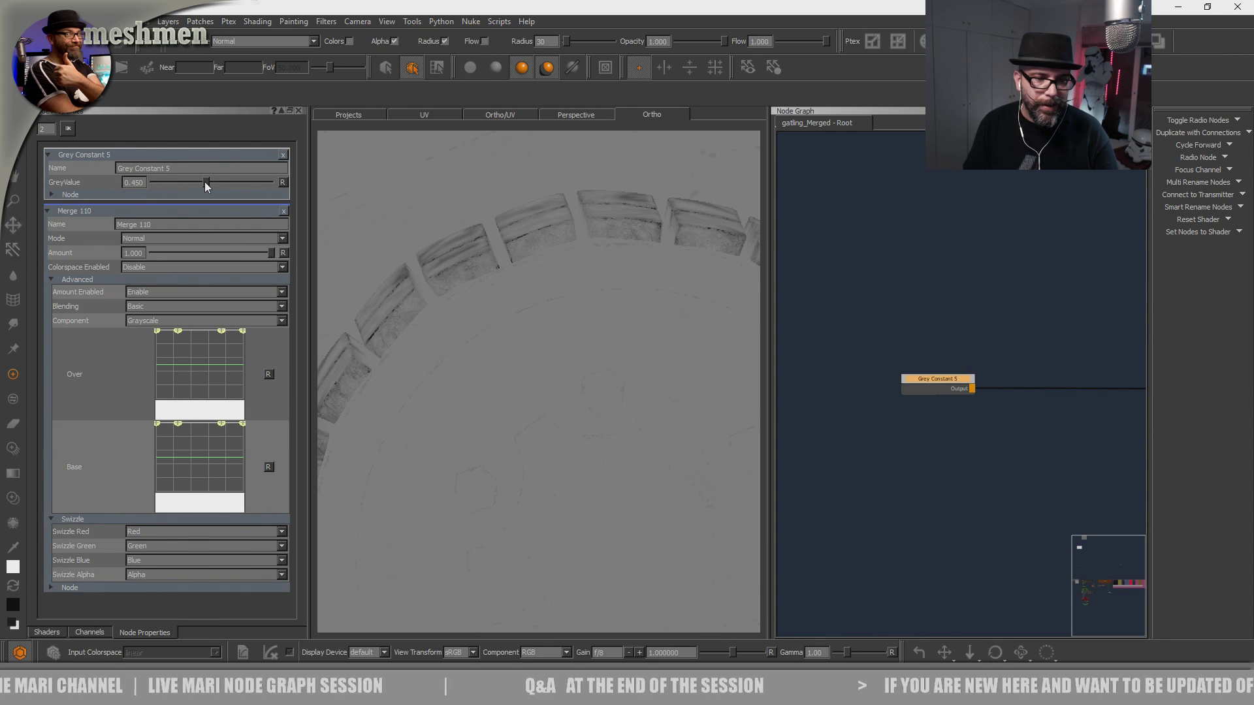
{"action": "scroll", "coordinate": [532, 336], "scroll_direction": "down", "scroll_amount": 10}
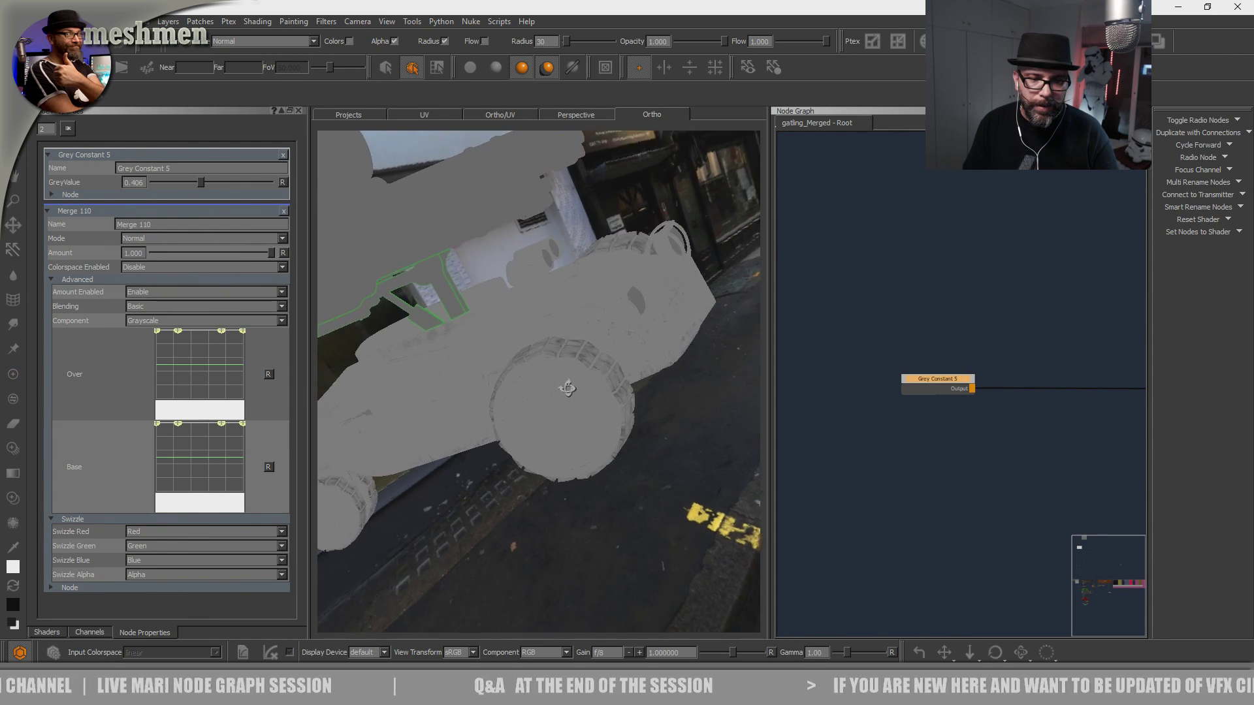
{"action": "middle_click_drag", "start_coordinate": [604, 387], "coordinate": [638, 448]}
Jump by bookmark to the combined material stack in the node graph and locate the Alloy_BDP backdrop.
{"action": "scroll", "coordinate": [1044, 477], "scroll_direction": "down", "scroll_amount": 5}
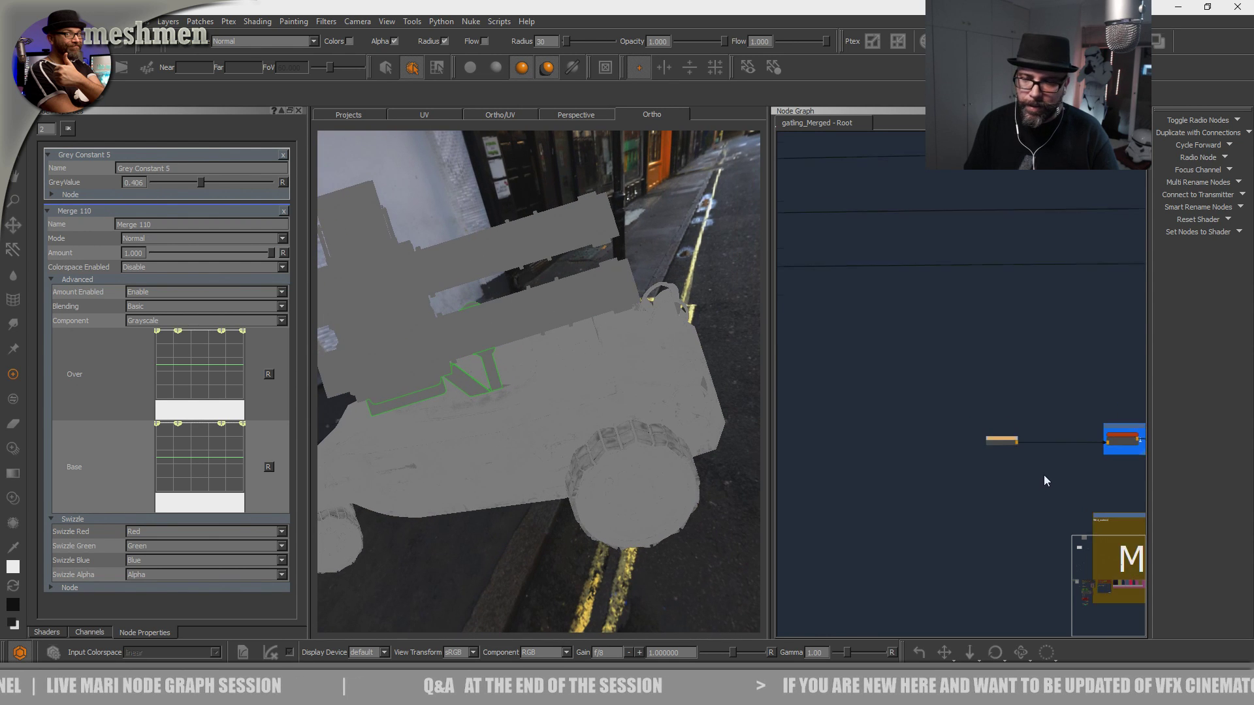
{"action": "scroll", "coordinate": [979, 490], "scroll_direction": "down", "scroll_amount": 8}
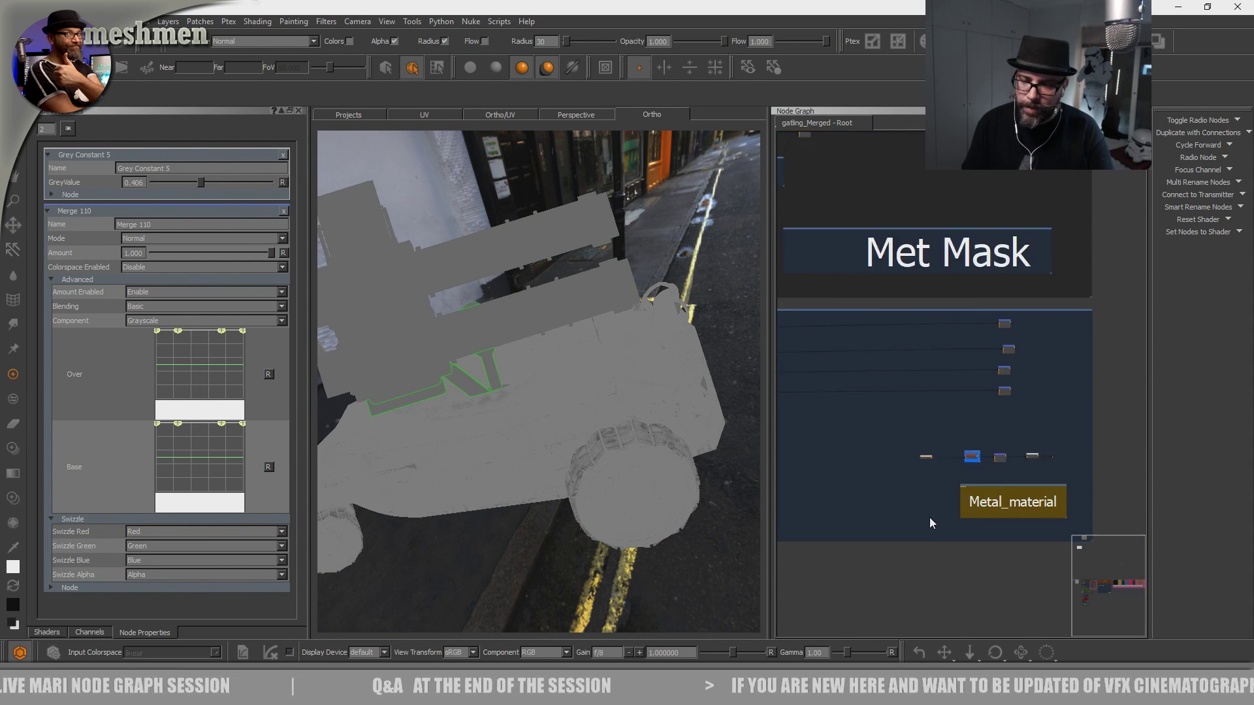
{"action": "scroll", "coordinate": [1048, 409], "scroll_direction": "down", "scroll_amount": 5}
{"action": "middle_click_drag", "start_coordinate": [1049, 408], "coordinate": [915, 398]}
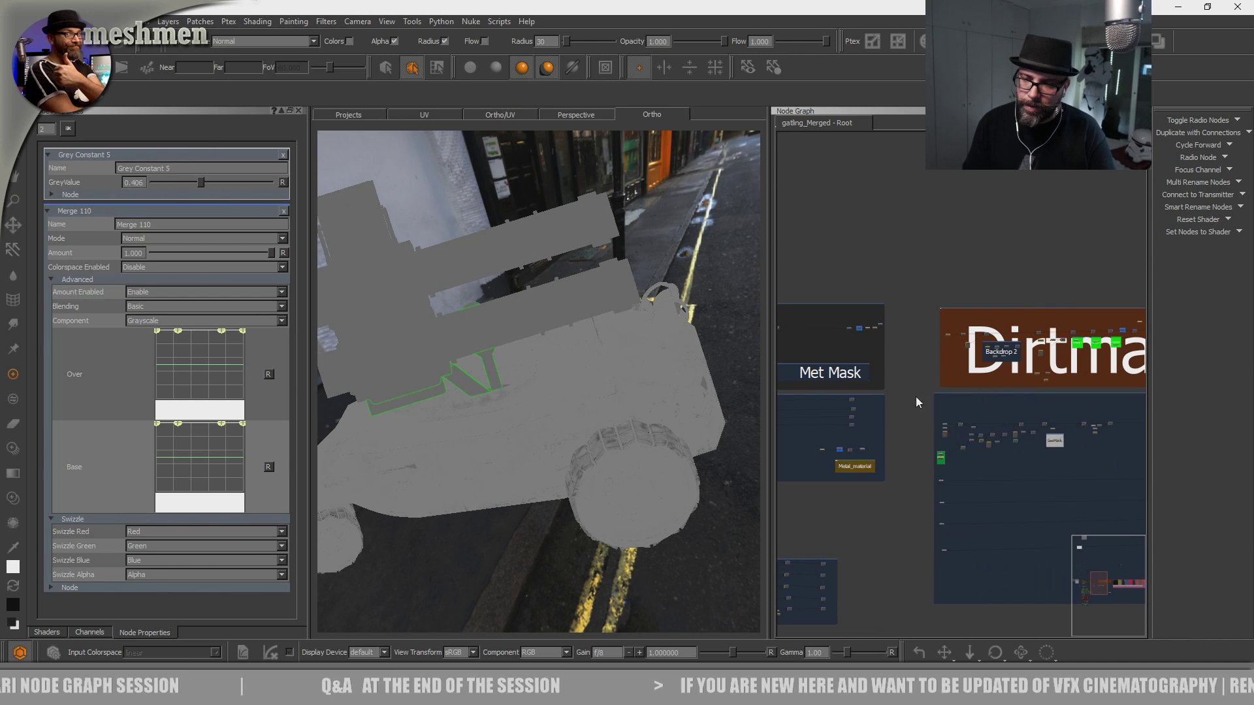
{"action": "key", "text": "j"}
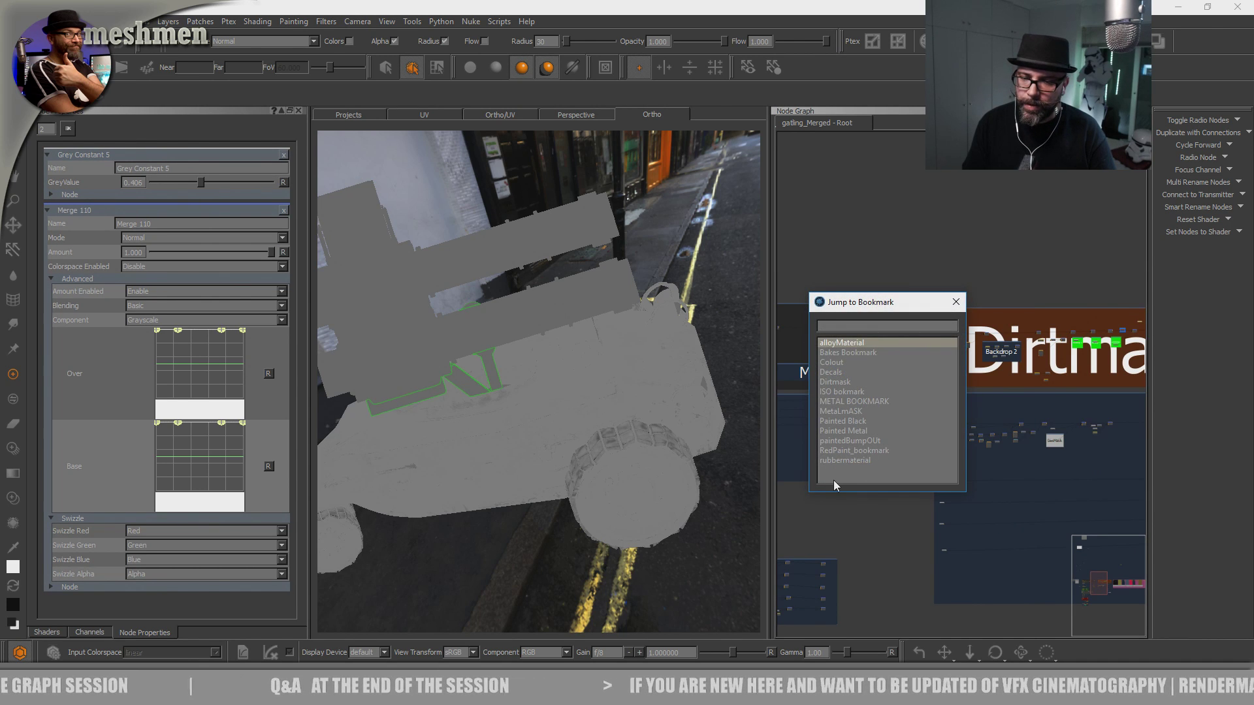
{"action": "double_click", "coordinate": [839, 352]}
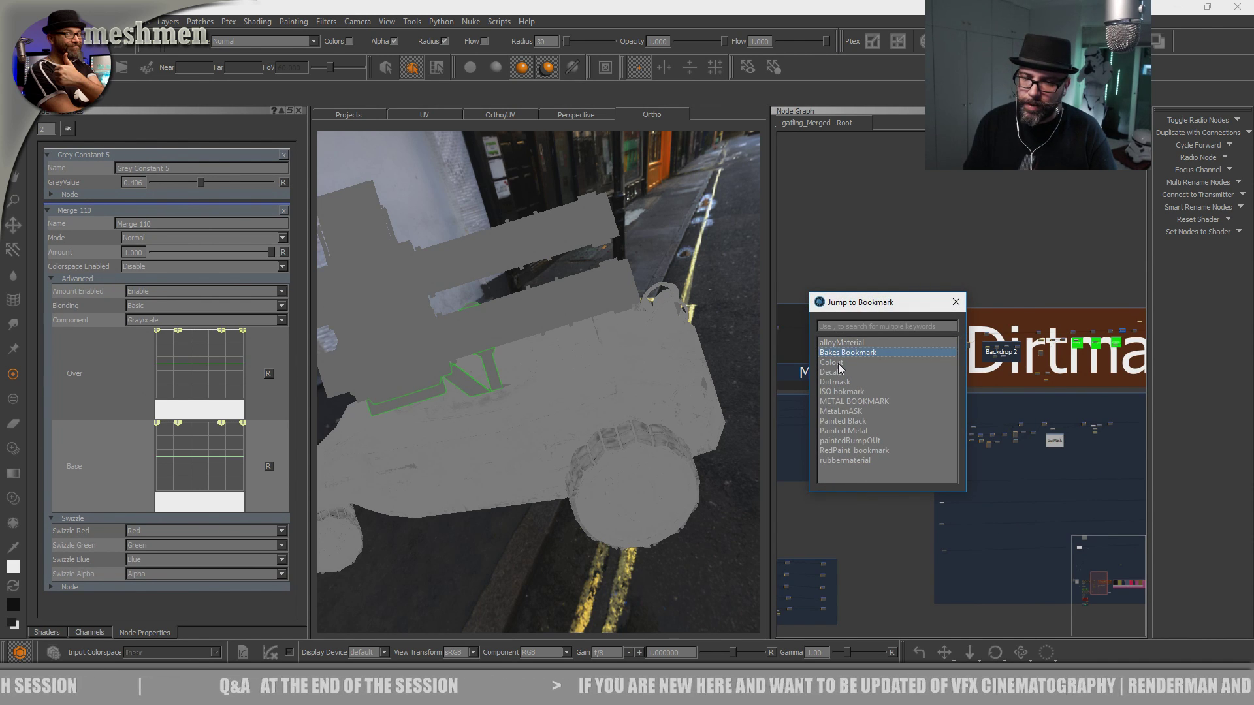
{"action": "scroll", "coordinate": [917, 471], "scroll_direction": "down", "scroll_amount": 3}
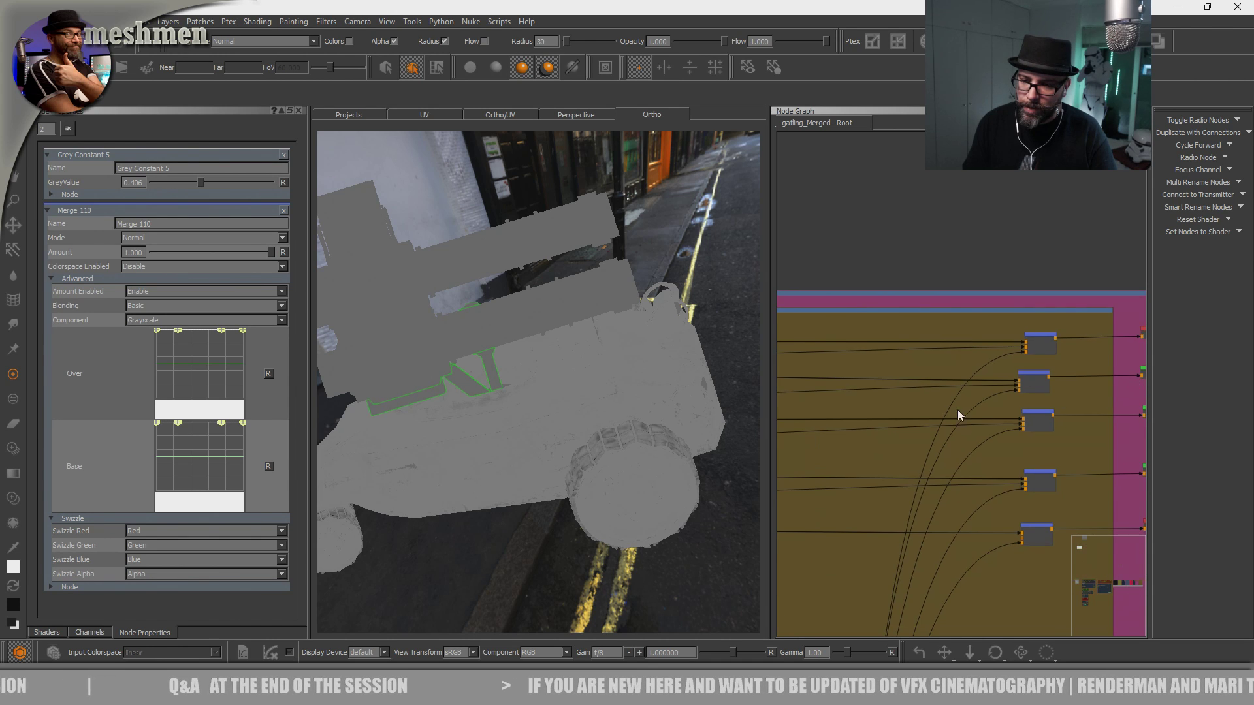
{"action": "middle_click_drag", "start_coordinate": [890, 443], "coordinate": [1064, 456]}
{"action": "middle_click_drag", "start_coordinate": [938, 456], "coordinate": [1065, 453]}
{"action": "middle_click_drag", "start_coordinate": [849, 455], "coordinate": [983, 455]}
{"action": "mouse_move", "coordinate": [767, 460]}
{"action": "middle_mouse_down"}
{"action": "mouse_move", "coordinate": [1077, 452]}
{"action": "mouse_move", "coordinate": [950, 455]}
{"action": "middle_mouse_up"}
{"action": "middle_click_drag", "start_coordinate": [1111, 455], "coordinate": [953, 455]}
{"action": "middle_click_drag", "start_coordinate": [1025, 441], "coordinate": [987, 449]}
{"action": "scroll", "coordinate": [939, 447], "scroll_direction": "up", "scroll_amount": 2}
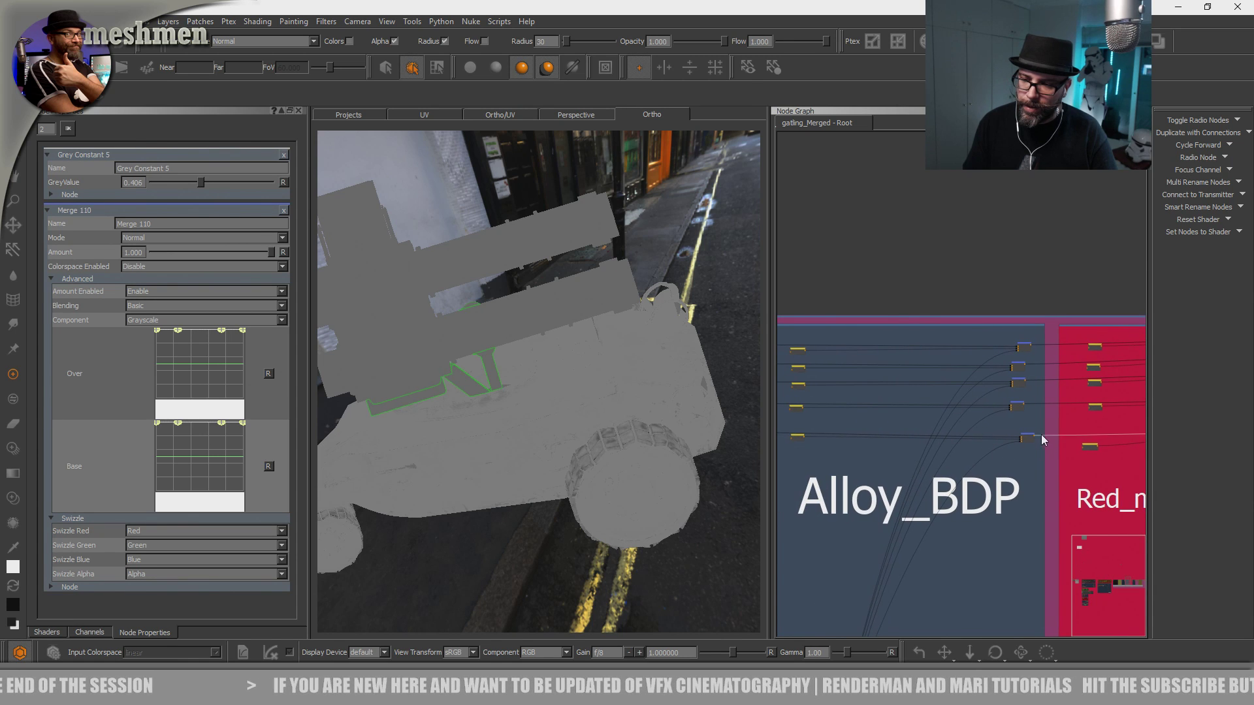
Examine the scratches, chipped edges and worn areas on the vehicle's body panels at close range.
{"action": "mouse_move", "coordinate": [656, 418]}
{"action": "left_mouse_down", "text": "alt"}
{"action": "mouse_move", "coordinate": [574, 397]}
{"action": "mouse_move", "coordinate": [557, 408]}
{"action": "mouse_move", "coordinate": [484, 375]}
{"action": "left_mouse_up", "text": "alt"}
{"action": "scroll", "coordinate": [557, 408], "scroll_direction": "up", "scroll_amount": 3}
{"action": "middle_click_drag", "start_coordinate": [448, 365], "coordinate": [559, 385], "text": "alt"}
{"action": "scroll", "coordinate": [559, 386], "scroll_direction": "up", "scroll_amount": 2}
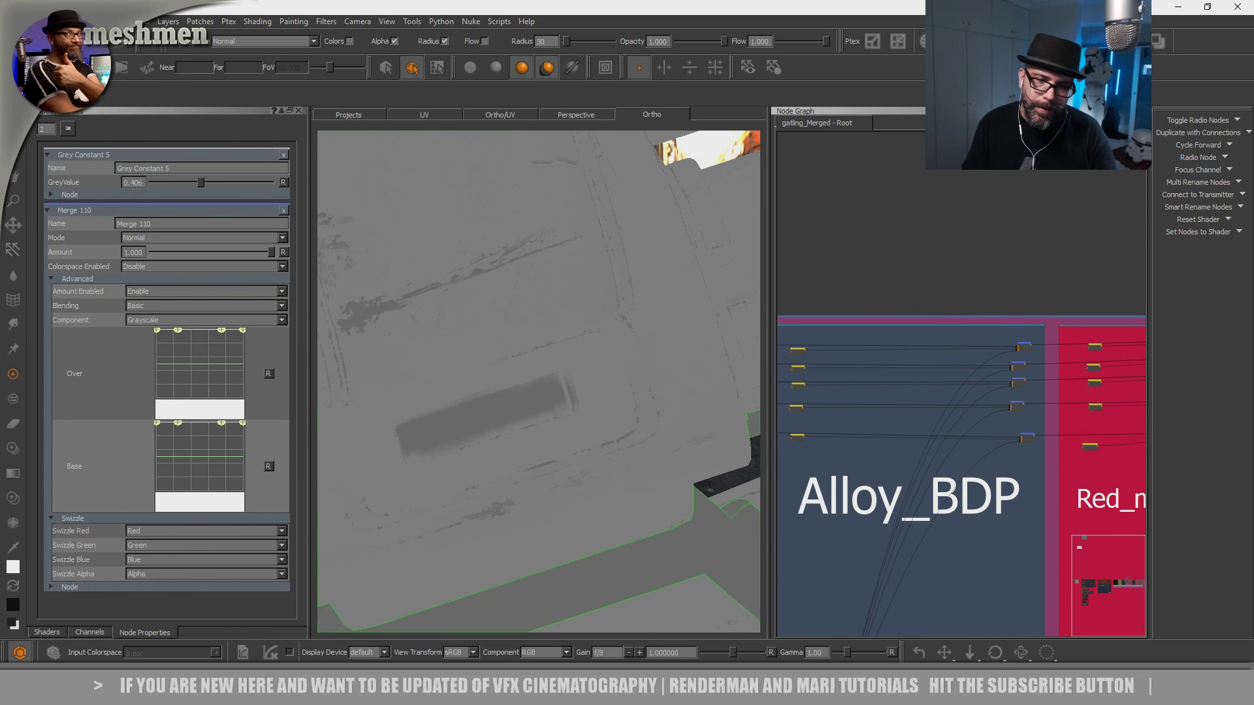
{"action": "scroll", "coordinate": [442, 322], "scroll_direction": "up", "scroll_amount": 3}
{"action": "middle_click_drag", "start_coordinate": [442, 322], "coordinate": [529, 386], "text": "alt"}
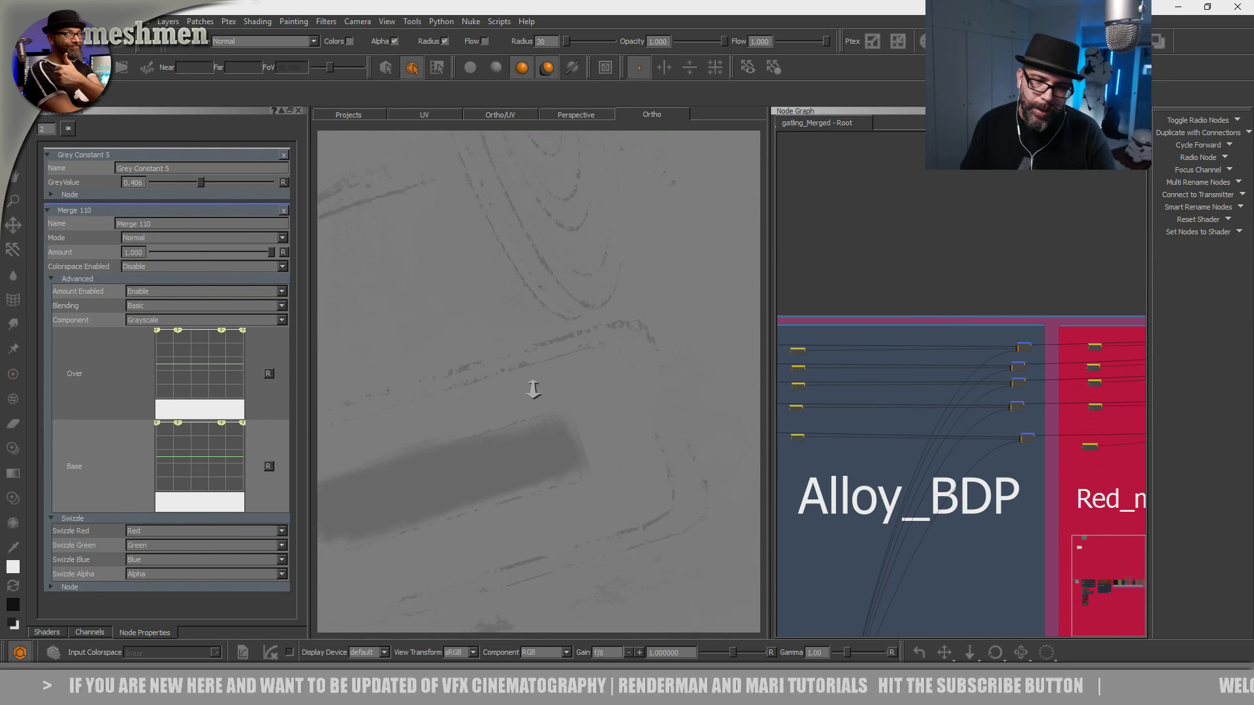
{"action": "scroll", "coordinate": [526, 364], "scroll_direction": "up", "scroll_amount": 2}
{"action": "left_click_drag", "start_coordinate": [526, 364], "coordinate": [616, 457], "text": "alt"}
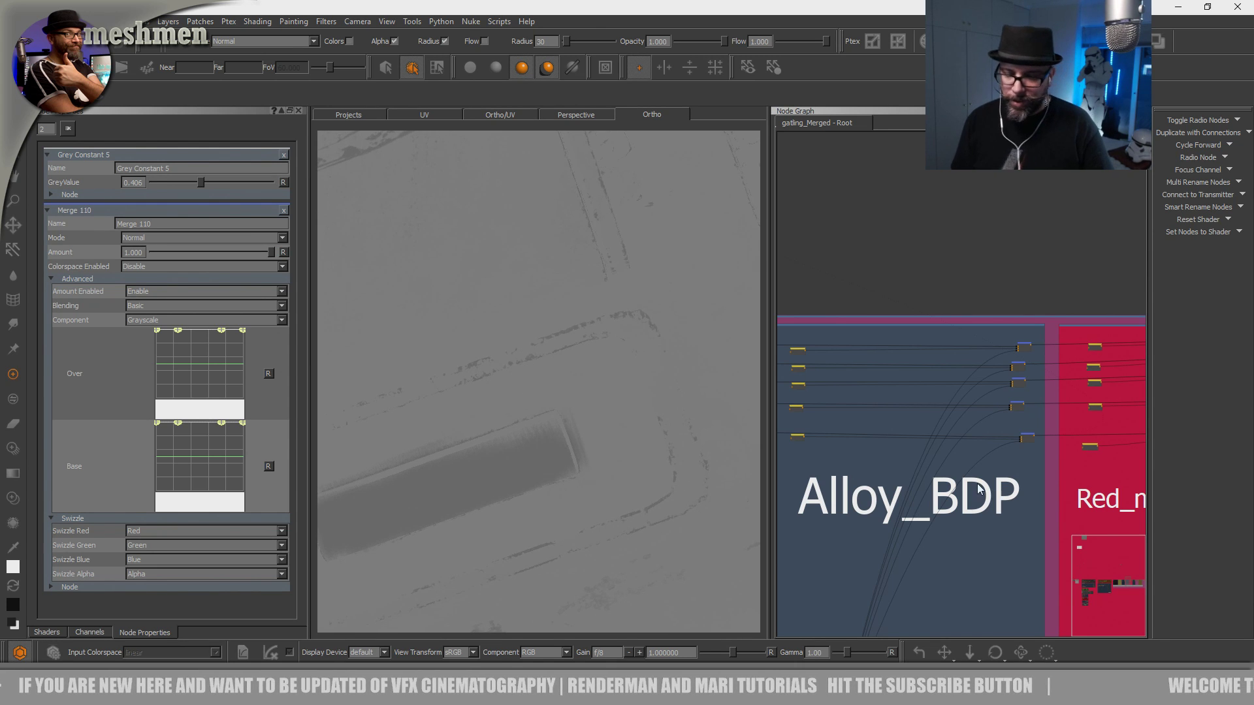
{"action": "mouse_move", "coordinate": [466, 431]}
{"action": "left_mouse_down", "text": "alt"}
{"action": "mouse_move", "coordinate": [601, 510]}
{"action": "mouse_move", "coordinate": [574, 470]}
{"action": "mouse_move", "coordinate": [750, 481]}
{"action": "mouse_move", "coordinate": [554, 451]}
{"action": "mouse_move", "coordinate": [543, 418]}
{"action": "left_mouse_up", "text": "alt"}
{"action": "middle_click_drag", "start_coordinate": [543, 417], "coordinate": [581, 473], "text": "alt"}
{"action": "scroll", "coordinate": [578, 465], "scroll_direction": "up", "scroll_amount": 3}
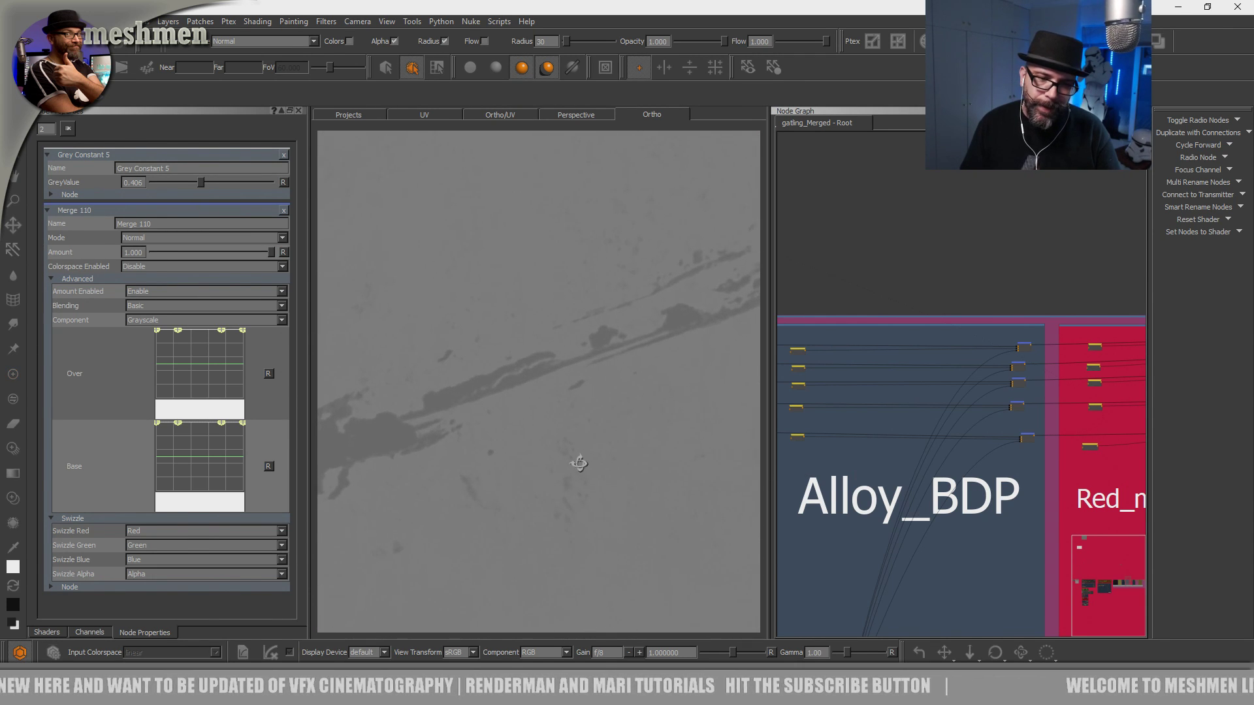
{"action": "mouse_move", "coordinate": [581, 465]}
{"action": "right_mouse_down", "text": "alt"}
{"action": "mouse_move", "coordinate": [565, 455]}
{"action": "mouse_move", "coordinate": [596, 487]}
{"action": "right_mouse_up", "text": "alt"}
{"action": "scroll", "coordinate": [593, 458], "scroll_direction": "up", "scroll_amount": 1}
{"action": "middle_click_drag", "start_coordinate": [593, 457], "coordinate": [659, 591], "text": "alt"}
{"action": "mouse_move", "coordinate": [593, 483]}
{"action": "right_mouse_down", "text": "alt"}
{"action": "mouse_move", "coordinate": [618, 484]}
{"action": "mouse_move", "coordinate": [542, 472]}
{"action": "mouse_move", "coordinate": [580, 481]}
{"action": "mouse_move", "coordinate": [570, 478]}
{"action": "right_mouse_up", "text": "alt"}
{"action": "mouse_move", "coordinate": [570, 477]}
{"action": "left_mouse_down", "text": "alt"}
{"action": "mouse_move", "coordinate": [594, 495]}
{"action": "mouse_move", "coordinate": [581, 484]}
{"action": "mouse_move", "coordinate": [655, 467]}
{"action": "mouse_move", "coordinate": [632, 479]}
{"action": "mouse_move", "coordinate": [619, 453]}
{"action": "left_mouse_up", "text": "alt"}
{"action": "right_click_drag", "start_coordinate": [619, 453], "coordinate": [669, 481], "text": "alt"}
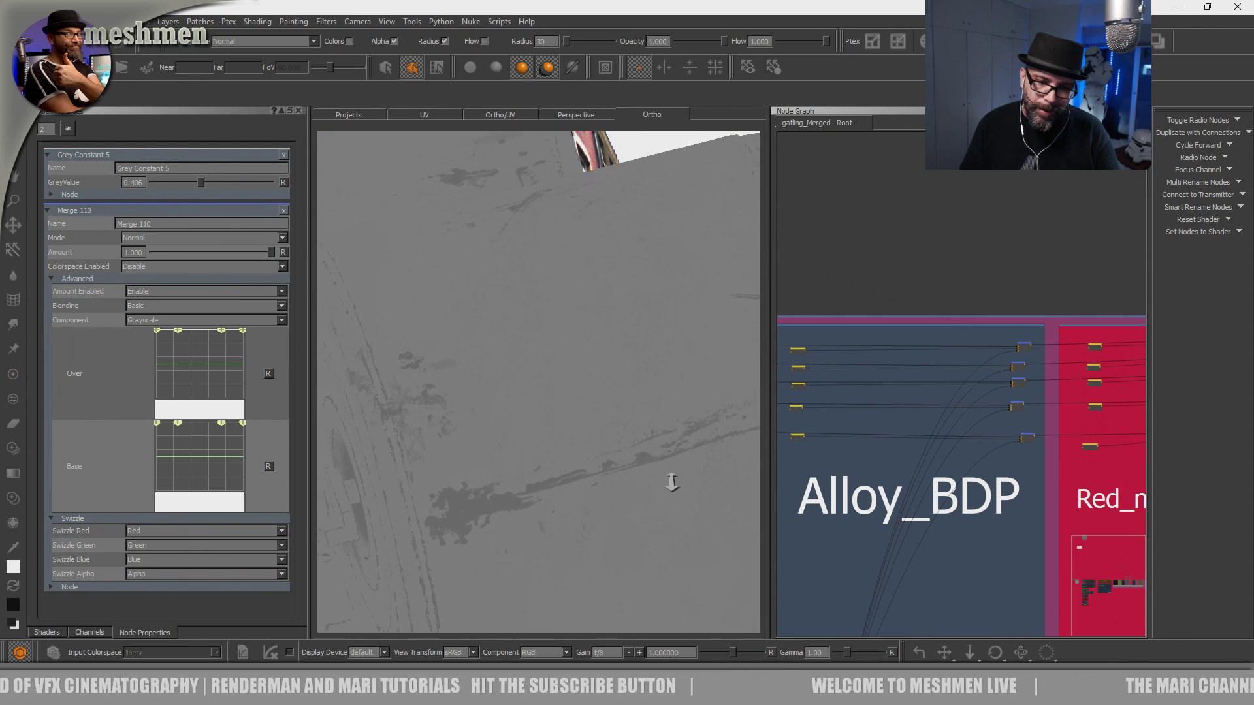
{"action": "left_click_drag", "start_coordinate": [668, 481], "coordinate": [667, 487], "text": "alt"}
{"action": "mouse_move", "coordinate": [568, 462]}
{"action": "left_mouse_down", "text": "alt"}
{"action": "mouse_move", "coordinate": [551, 467]}
{"action": "mouse_move", "coordinate": [562, 472]}
{"action": "left_mouse_up", "text": "alt"}
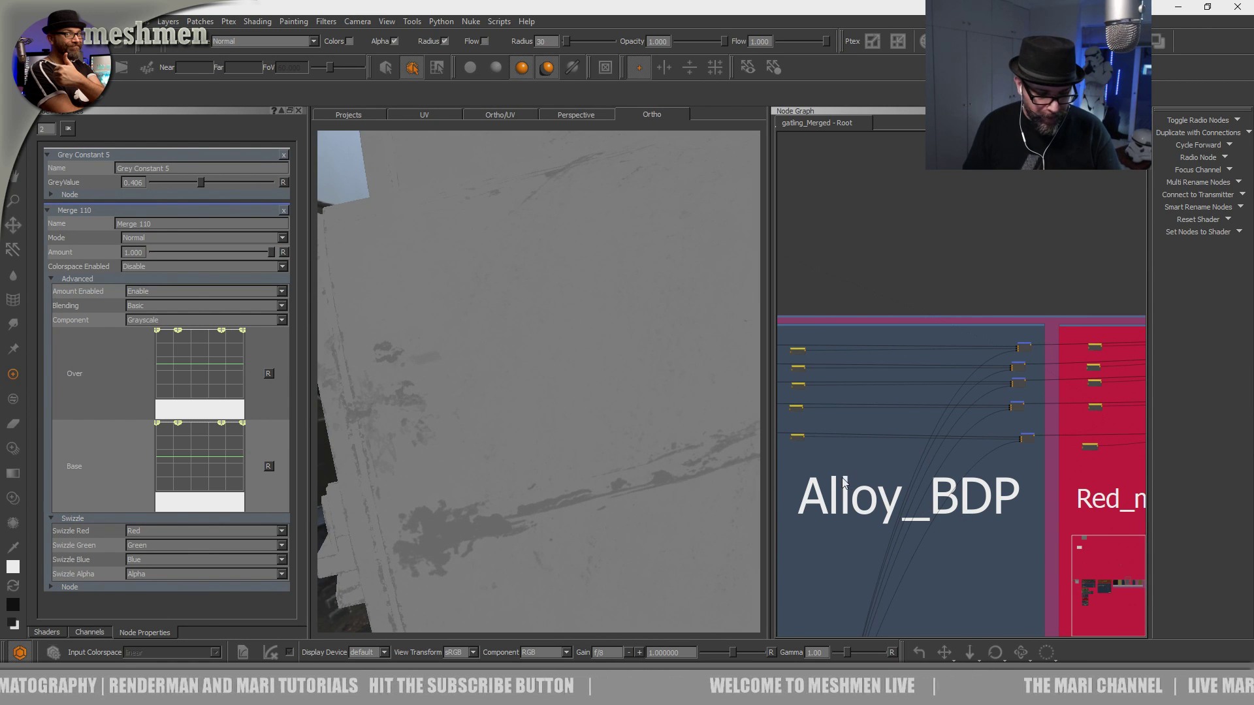
Jump to the alloyMaterial bookmark and show the output of its lowest Merge node on the model.
{"action": "key", "text": "j"}
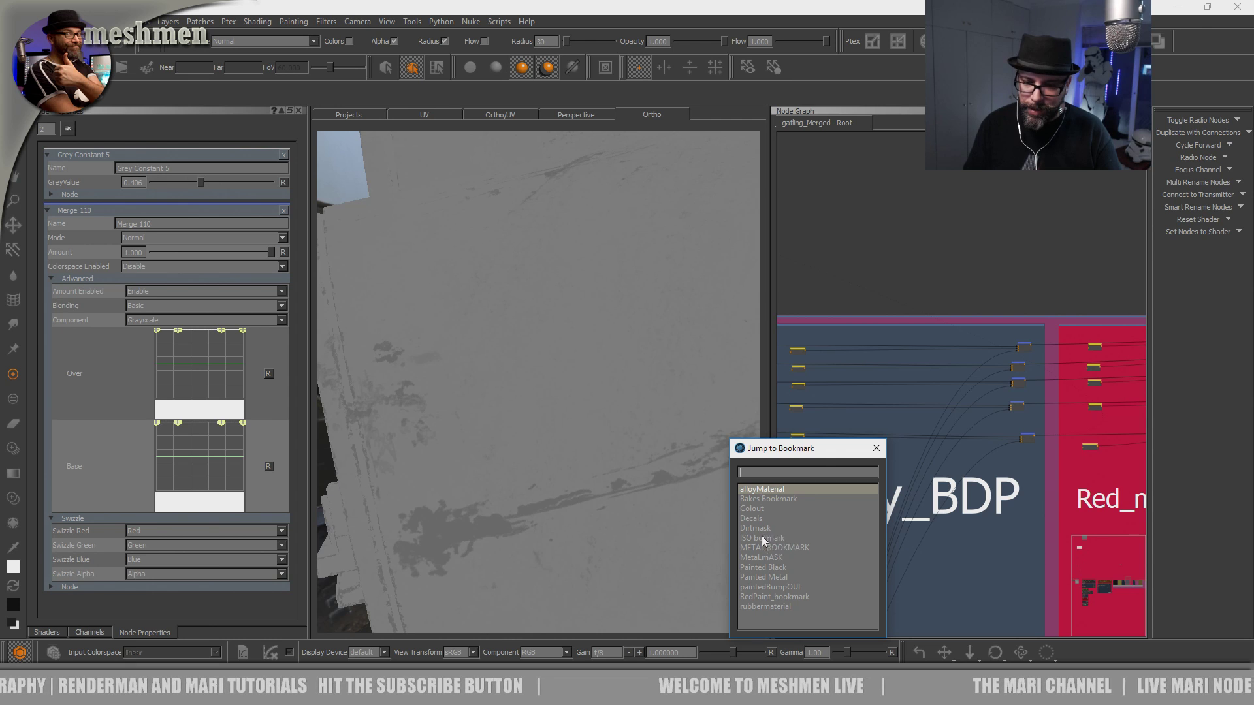
{"action": "double_click", "coordinate": [770, 490]}
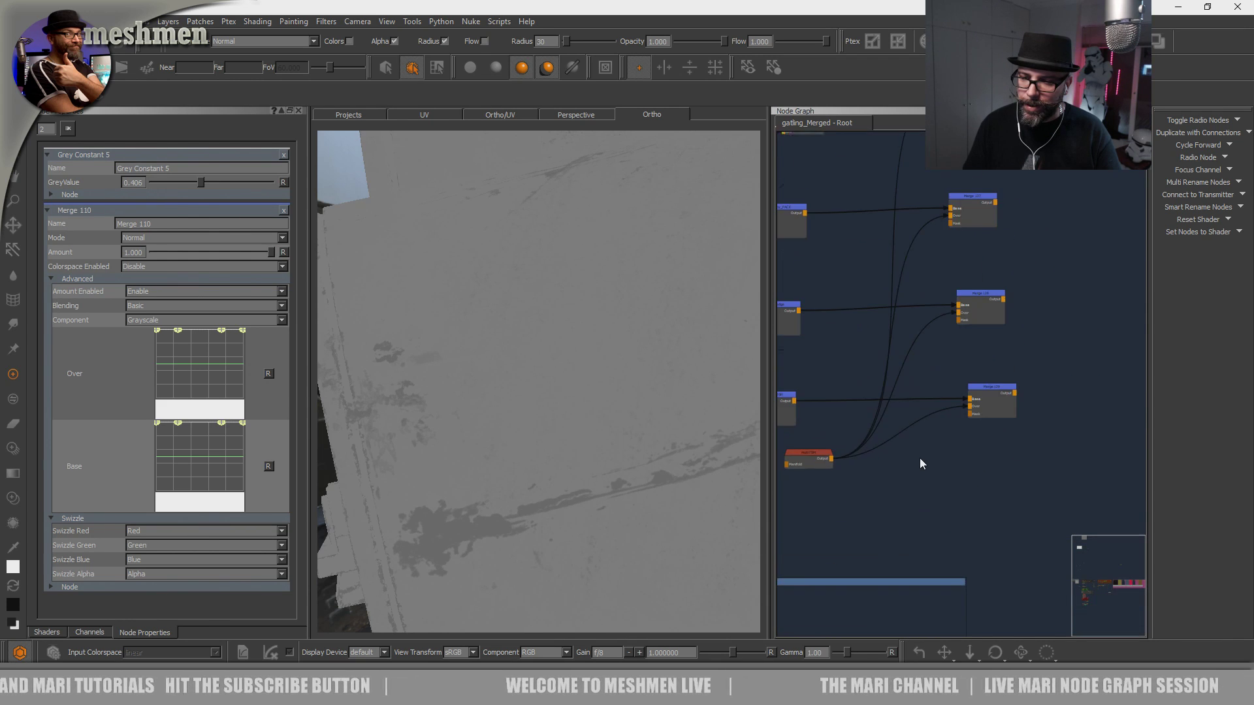
{"action": "scroll", "coordinate": [920, 461], "scroll_direction": "up", "scroll_amount": 3}
{"action": "left_click", "coordinate": [1019, 351]}
{"action": "left_click_drag", "start_coordinate": [1030, 352], "coordinate": [1025, 355]}
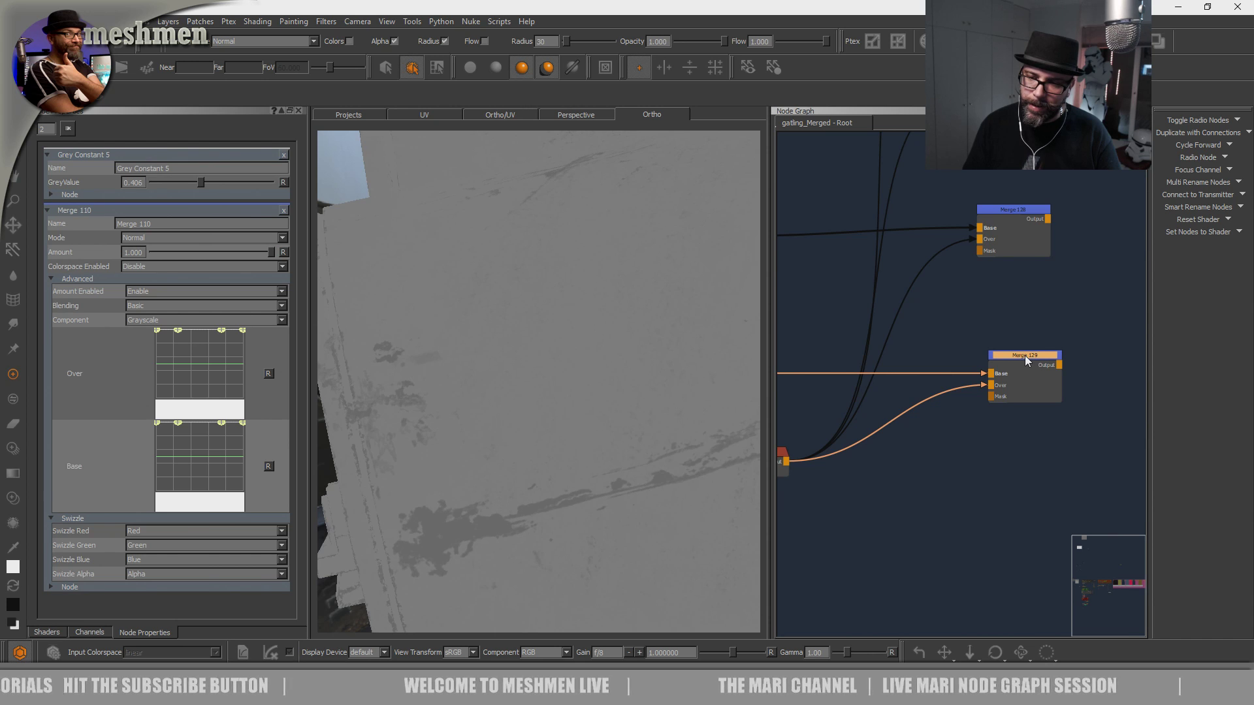
{"action": "left_click_drag", "start_coordinate": [1022, 356], "coordinate": [1029, 358]}
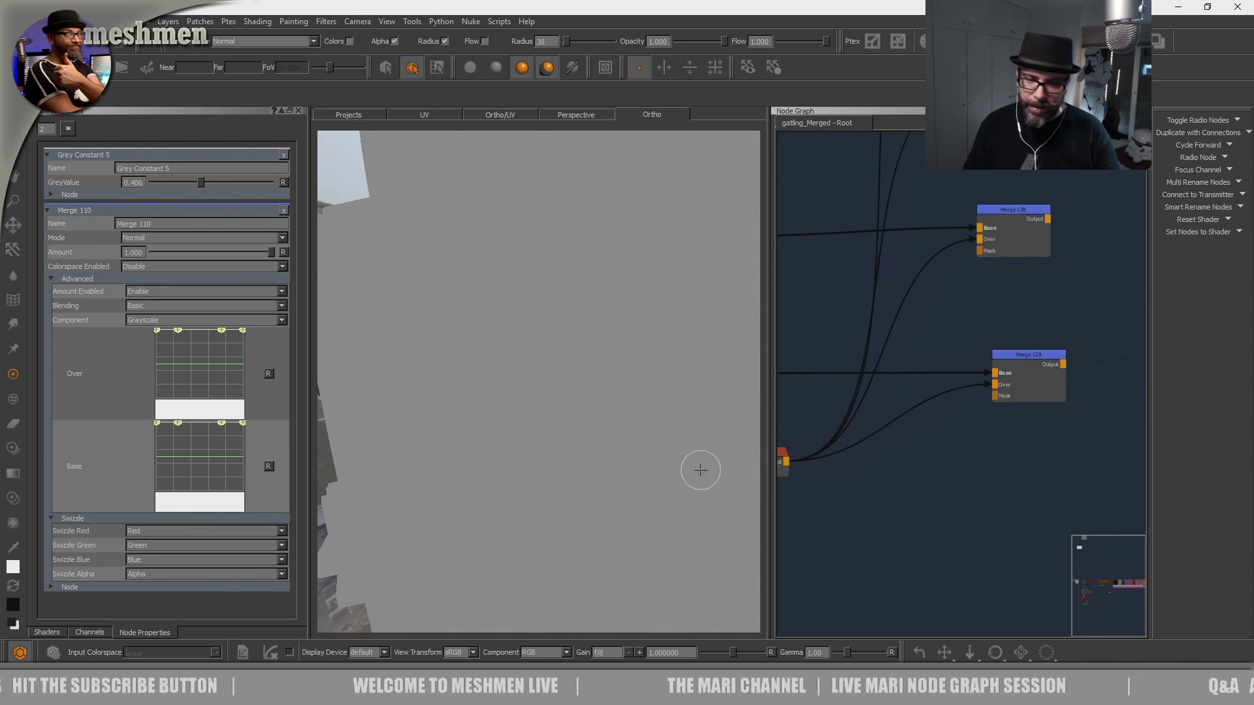
{"action": "key", "text": "p"}
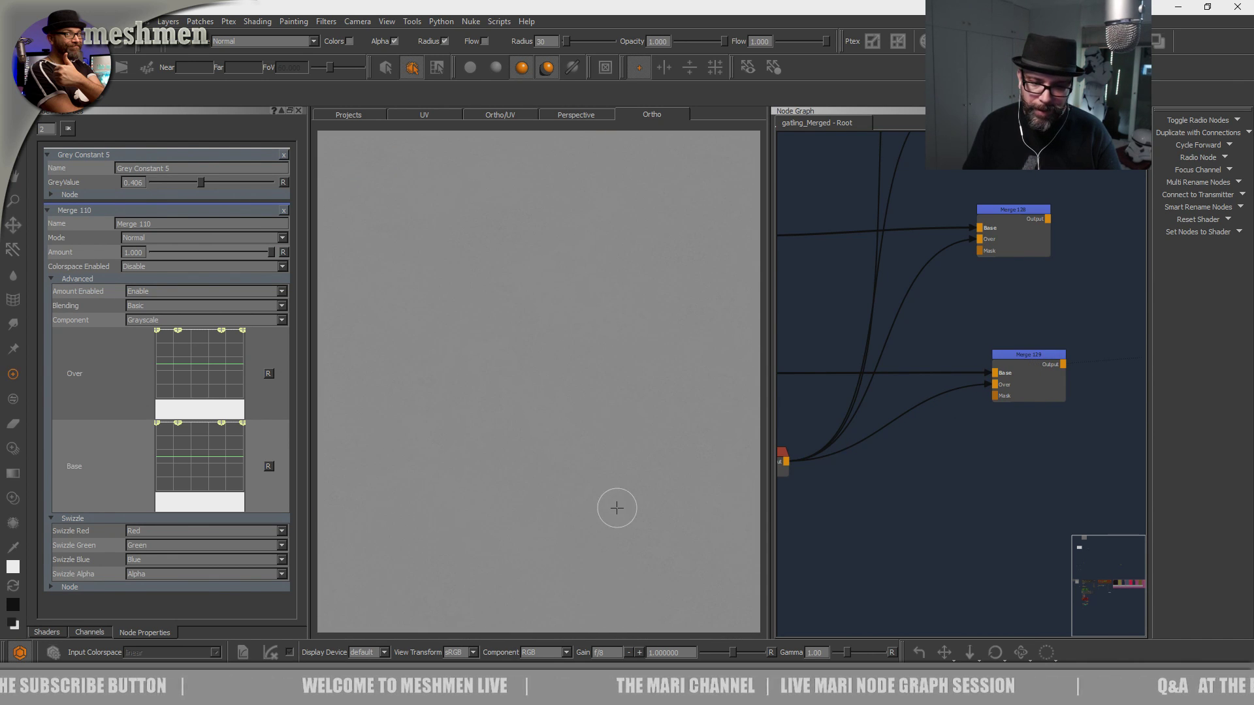
{"action": "scroll", "coordinate": [921, 442], "scroll_direction": "down", "scroll_amount": 3}
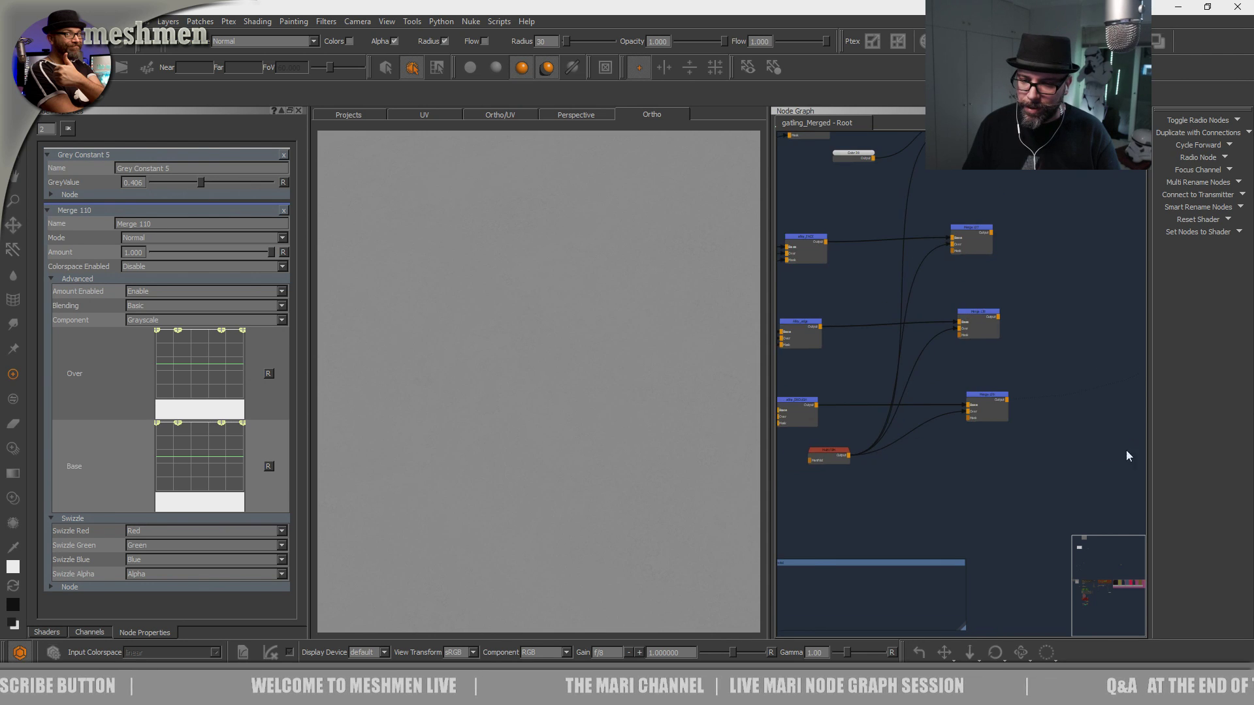
Create a Grey Constant node in the alloy material and place it just above the Color 14 node.
{"action": "scroll", "coordinate": [941, 474], "scroll_direction": "up", "scroll_amount": 3}
{"action": "scroll", "coordinate": [905, 451], "scroll_direction": "up", "scroll_amount": 2}
{"action": "left_click_drag", "start_coordinate": [862, 355], "coordinate": [844, 354]}
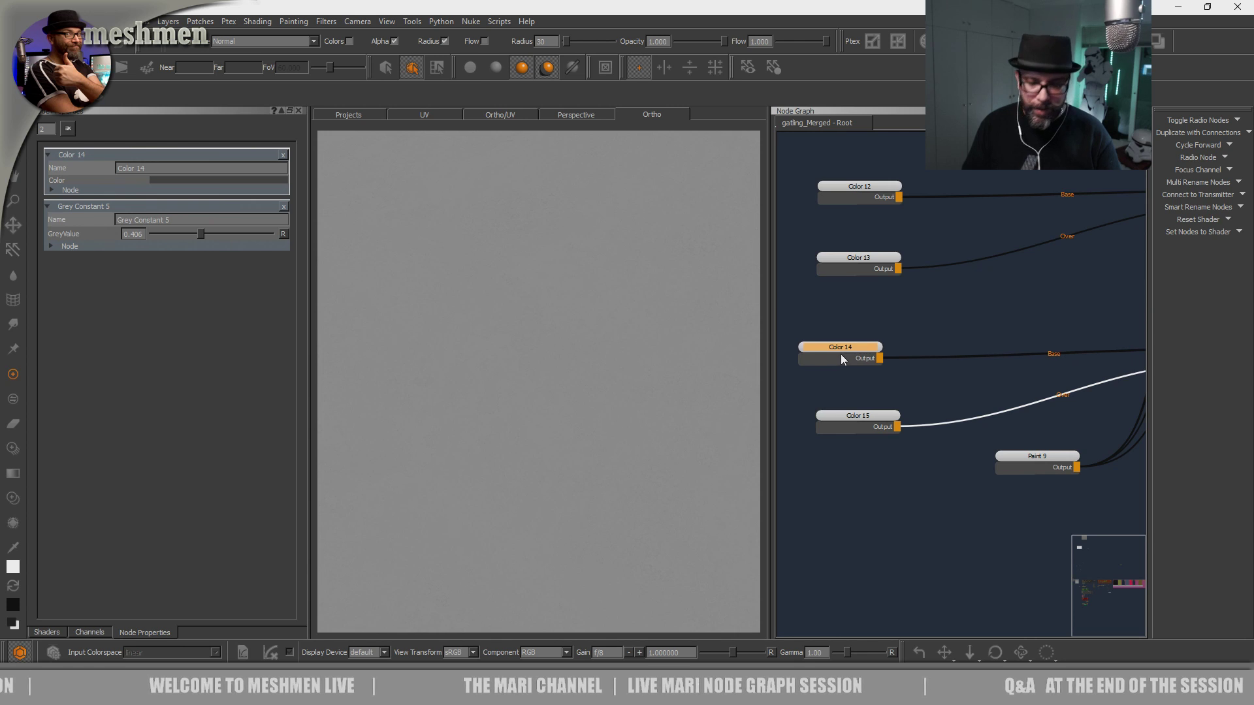
{"action": "key", "text": "Tab"}
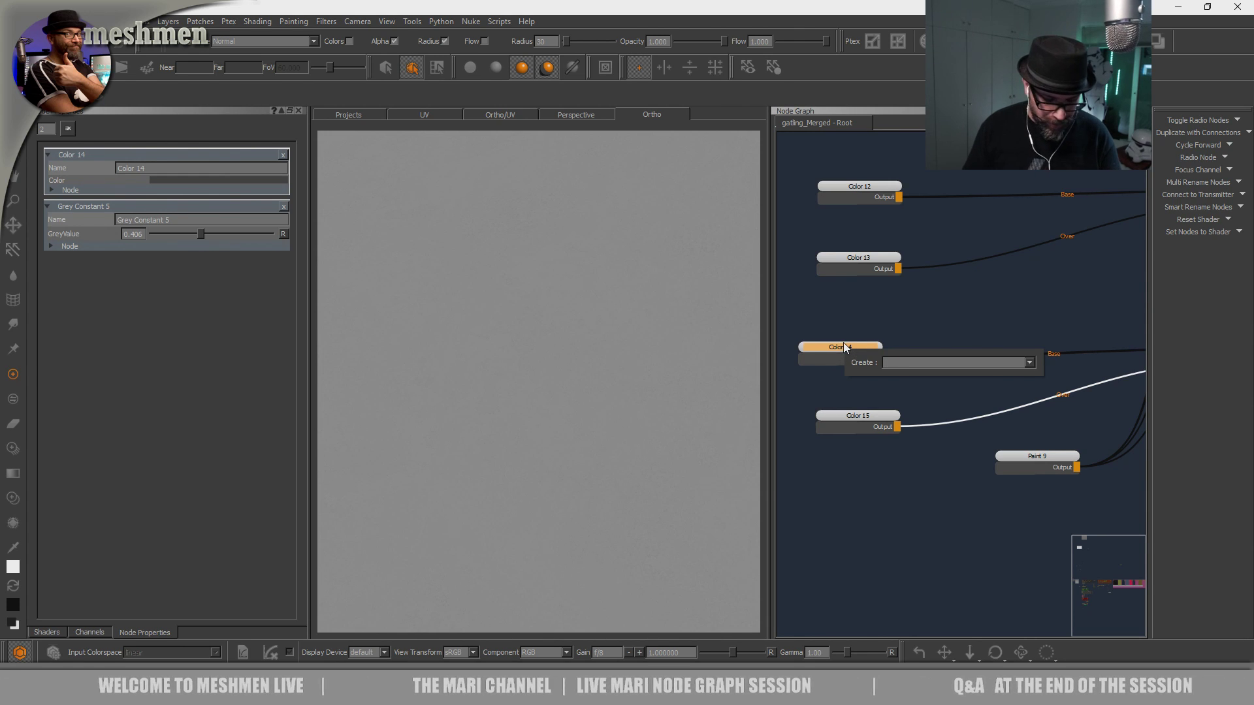
{"action": "type", "text": "grey"}
{"action": "key", "text": "Return"}
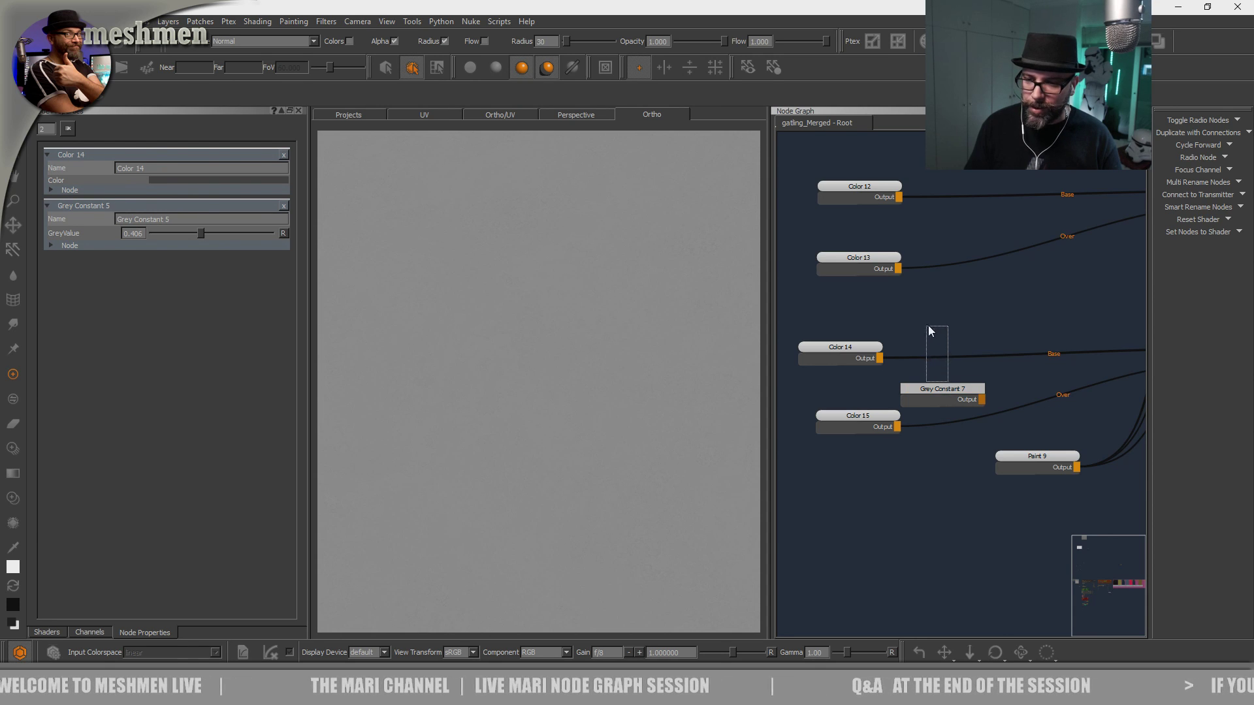
{"action": "left_click_drag", "start_coordinate": [950, 385], "coordinate": [930, 309]}
{"action": "middle_click_drag", "start_coordinate": [990, 355], "coordinate": [834, 361]}
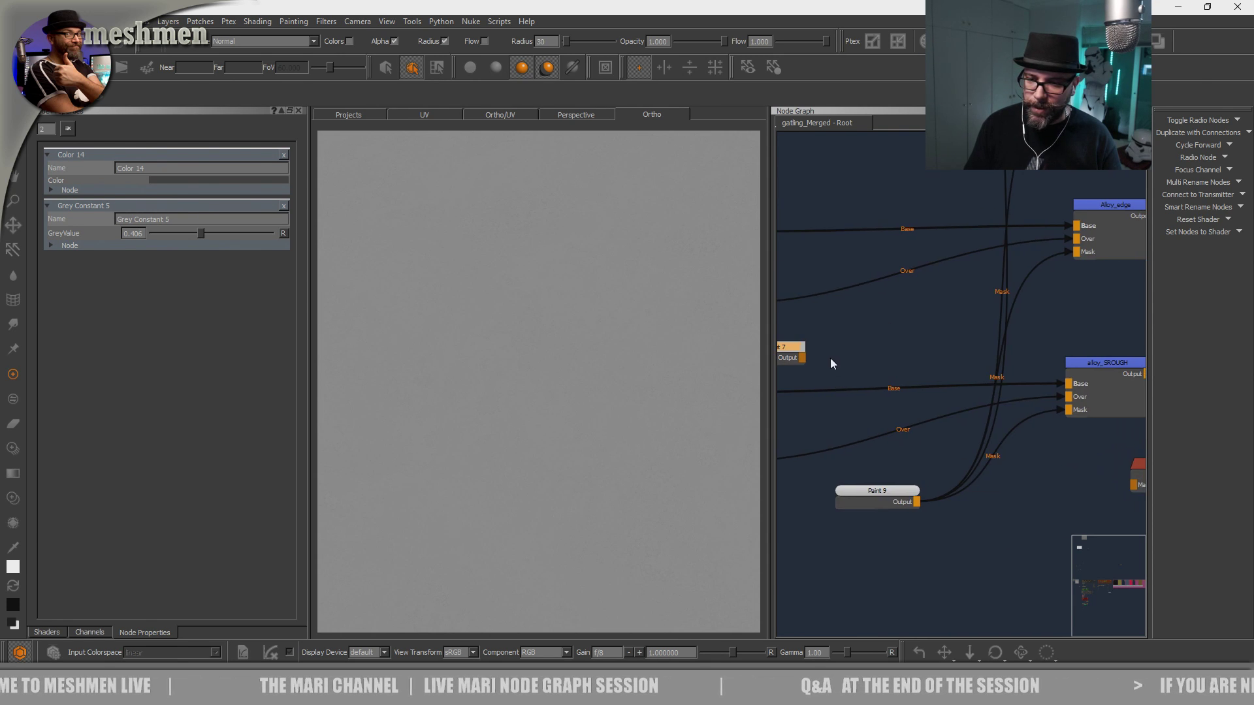
Connect the Grey Constant node to the Base input of the alloy_SROUGH merge in place of Color 14.
{"action": "scroll", "coordinate": [835, 367], "scroll_direction": "down", "scroll_amount": 2}
{"action": "left_click_drag", "start_coordinate": [841, 365], "coordinate": [1043, 384]}
{"action": "mouse_move", "coordinate": [808, 363]}
{"action": "left_mouse_down"}
{"action": "mouse_move", "coordinate": [828, 371]}
{"action": "mouse_move", "coordinate": [821, 383]}
{"action": "left_mouse_up"}
{"action": "middle_click_drag", "start_coordinate": [829, 392], "coordinate": [942, 402]}
{"action": "left_click", "coordinate": [868, 398]}
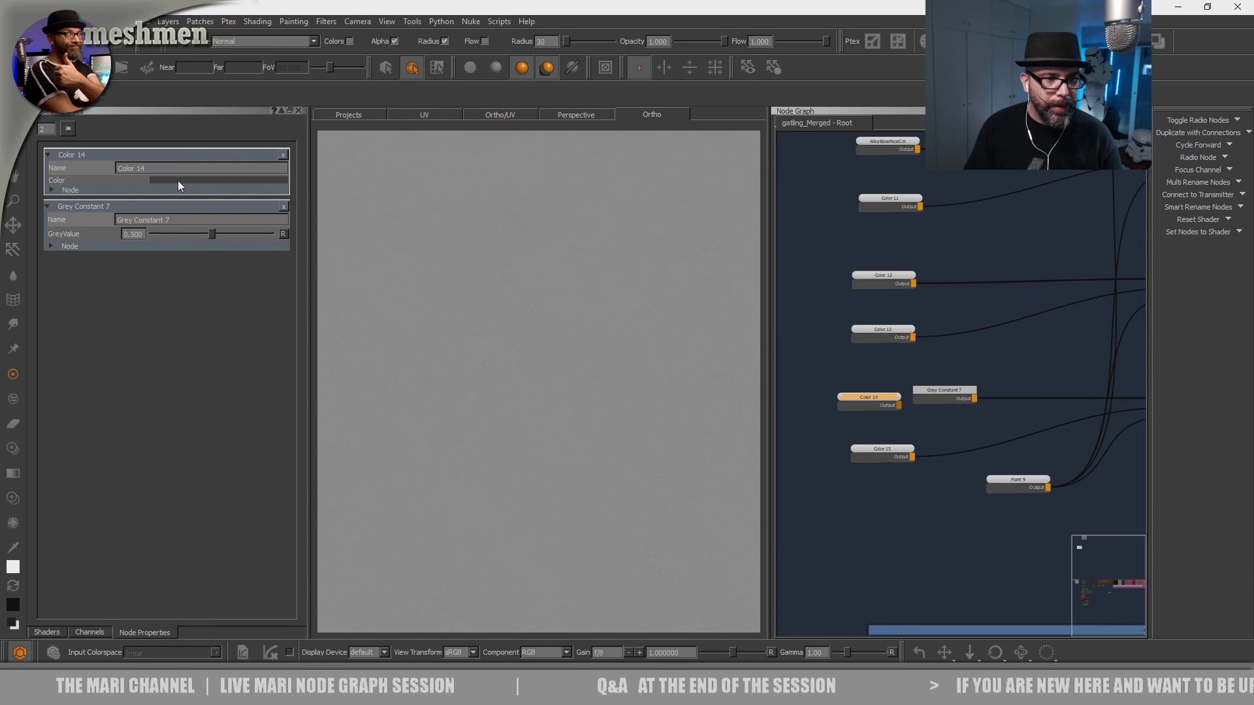
Delete the disconnected Color 14 node and move the Grey Constant into its place above Color 15.
{"action": "left_click", "coordinate": [178, 181]}
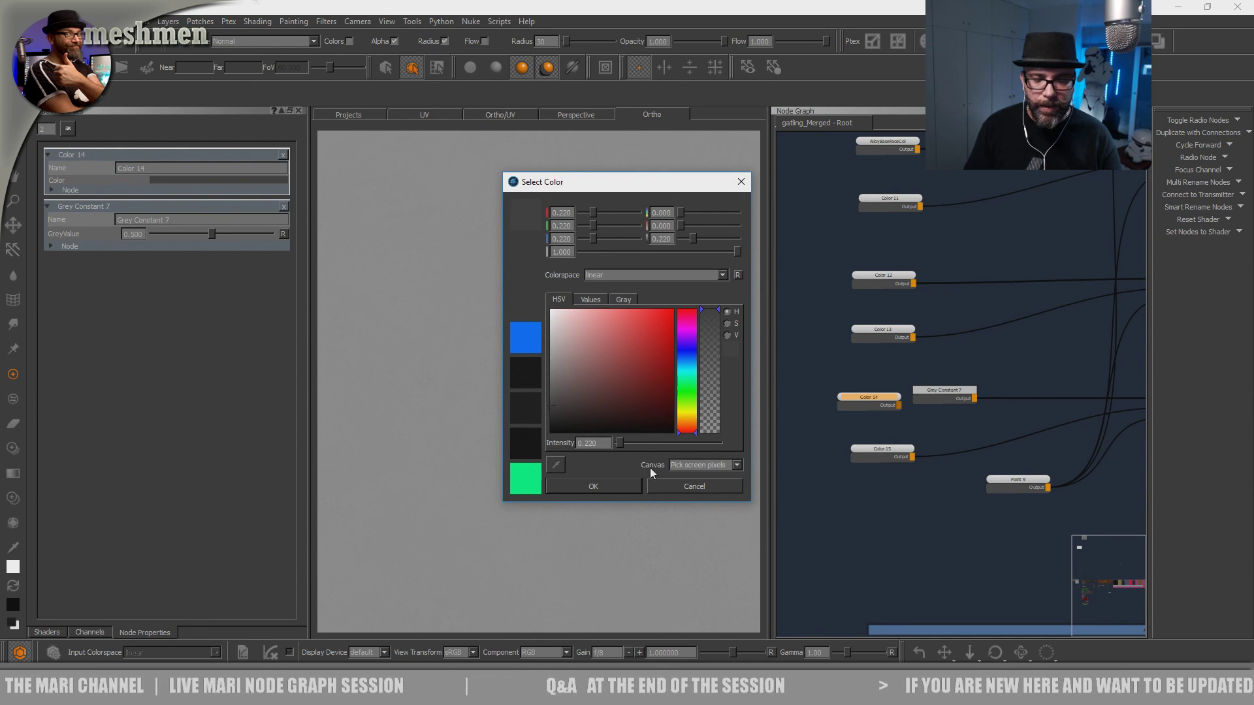
{"action": "left_click", "coordinate": [687, 487]}
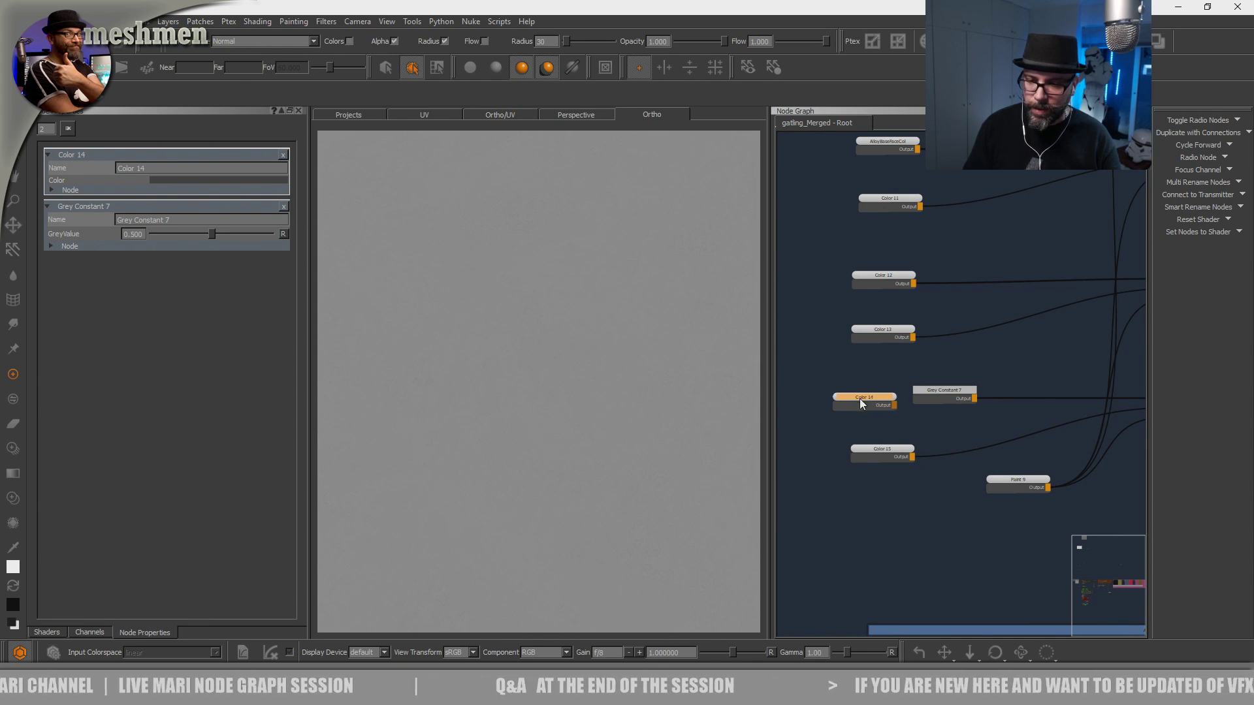
{"action": "key", "text": "Delete"}
{"action": "middle_click_drag", "start_coordinate": [917, 453], "coordinate": [863, 461]}
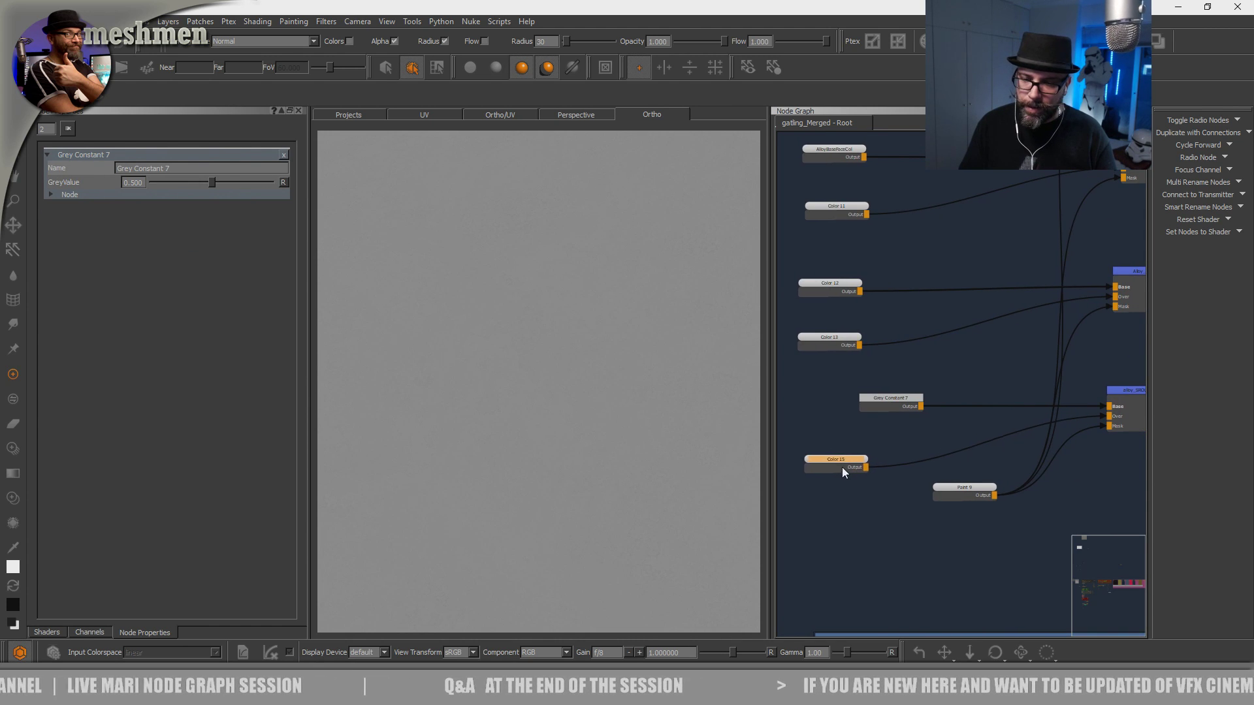
{"action": "left_click_drag", "start_coordinate": [839, 461], "coordinate": [843, 463]}
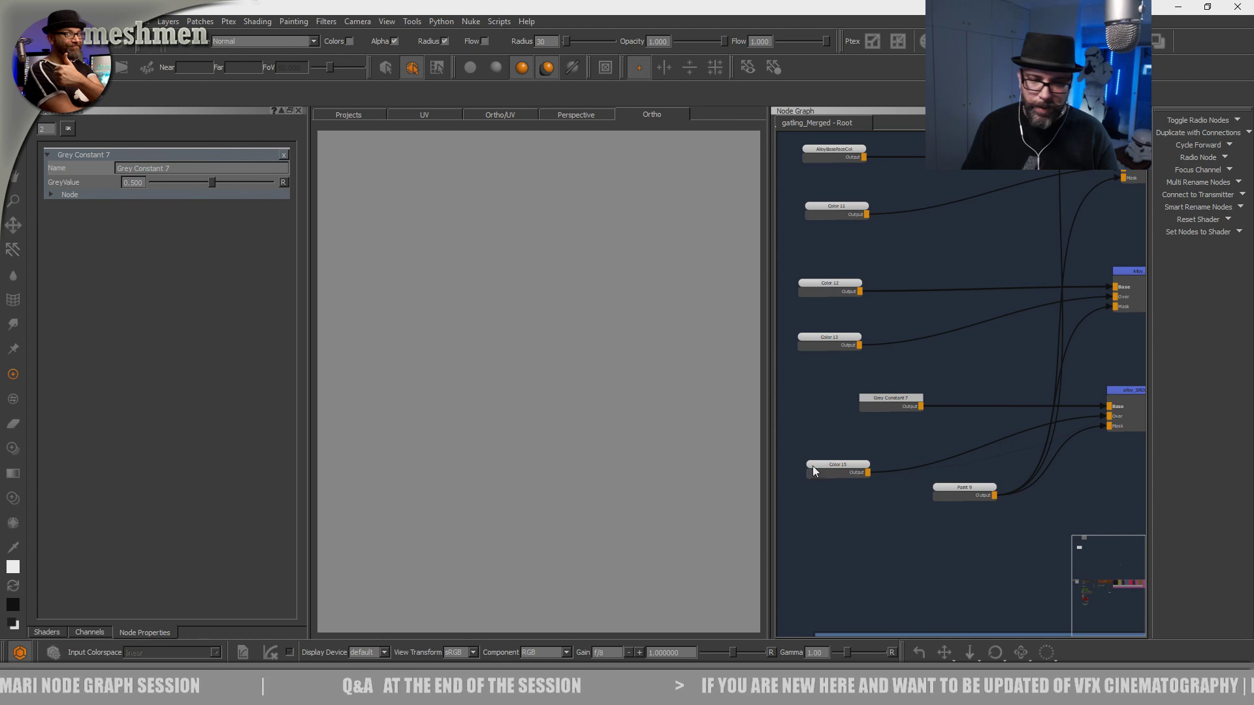
{"action": "left_click_drag", "start_coordinate": [892, 406], "coordinate": [830, 406]}
{"action": "middle_click_drag", "start_coordinate": [896, 421], "coordinate": [841, 422]}
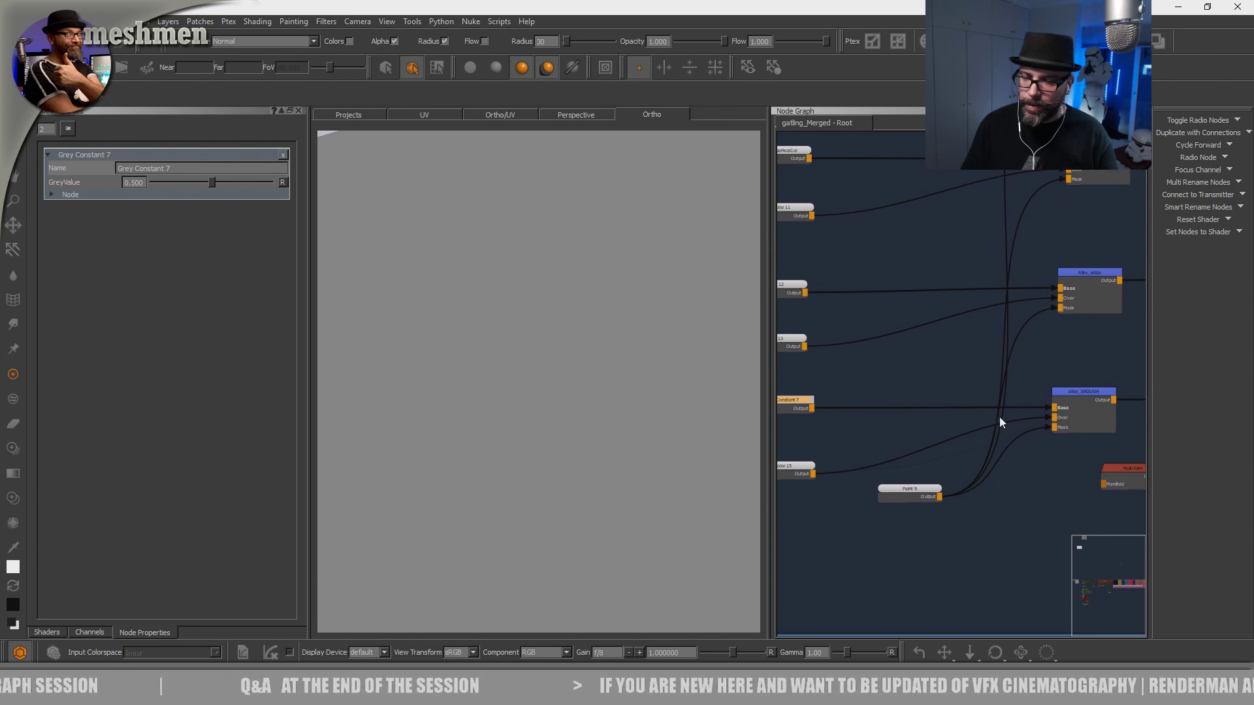
Show the Paint 9 mask on the model and examine which parts of the vehicle it covers.
{"action": "left_click_drag", "start_coordinate": [919, 487], "coordinate": [920, 492]}
{"action": "key", "text": "v"}
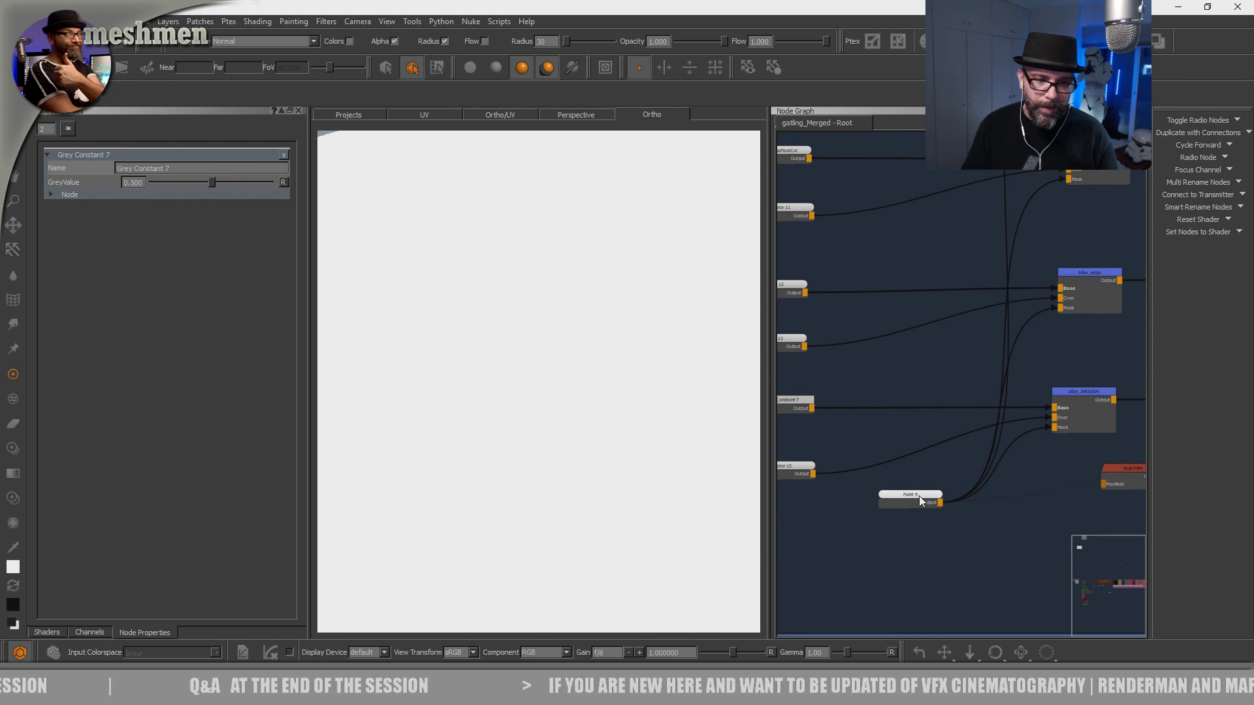
{"action": "scroll", "coordinate": [572, 450], "scroll_direction": "down", "scroll_amount": 5}
{"action": "left_click_drag", "start_coordinate": [574, 446], "coordinate": [586, 478], "text": "alt"}
{"action": "scroll", "coordinate": [640, 501], "scroll_direction": "up", "scroll_amount": 3}
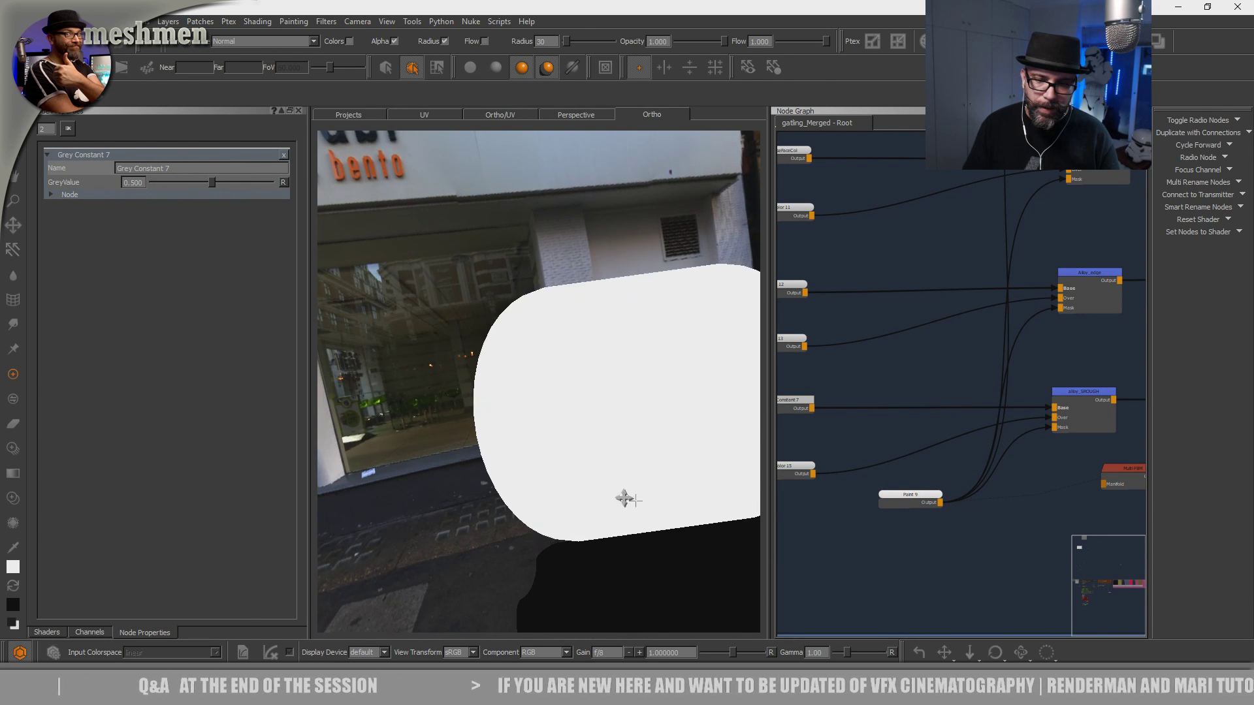
{"action": "middle_click_drag", "start_coordinate": [641, 501], "coordinate": [448, 465], "text": "alt"}
{"action": "scroll", "coordinate": [448, 465], "scroll_direction": "down", "scroll_amount": 3}
{"action": "key", "text": "ctrl+z"}
{"action": "mouse_move", "coordinate": [562, 465]}
{"action": "left_mouse_down", "text": "alt"}
{"action": "mouse_move", "coordinate": [646, 497]}
{"action": "mouse_move", "coordinate": [531, 470]}
{"action": "mouse_move", "coordinate": [548, 461]}
{"action": "left_mouse_up", "text": "alt"}
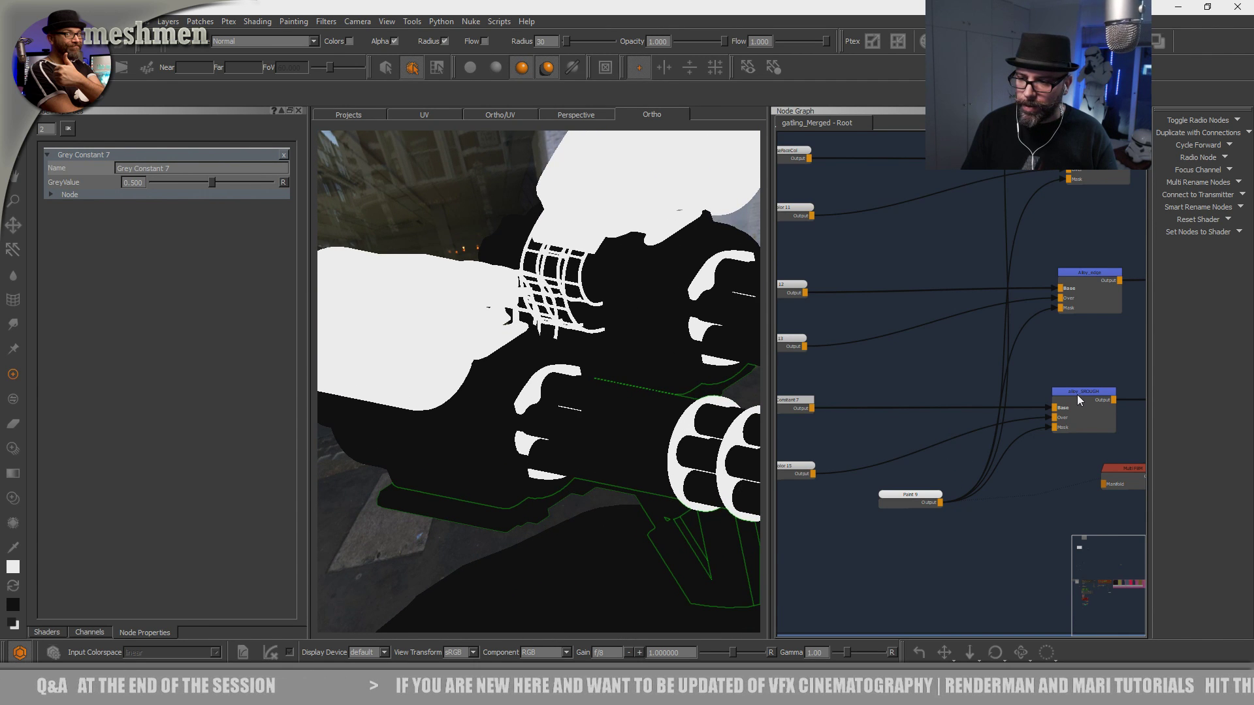
Show the output of the alloy_SROUGH merge on the model and look over the Alloy_material node group.
{"action": "left_click_drag", "start_coordinate": [798, 403], "coordinate": [810, 409]}
{"action": "scroll", "coordinate": [810, 409], "scroll_direction": "down", "scroll_amount": 5}
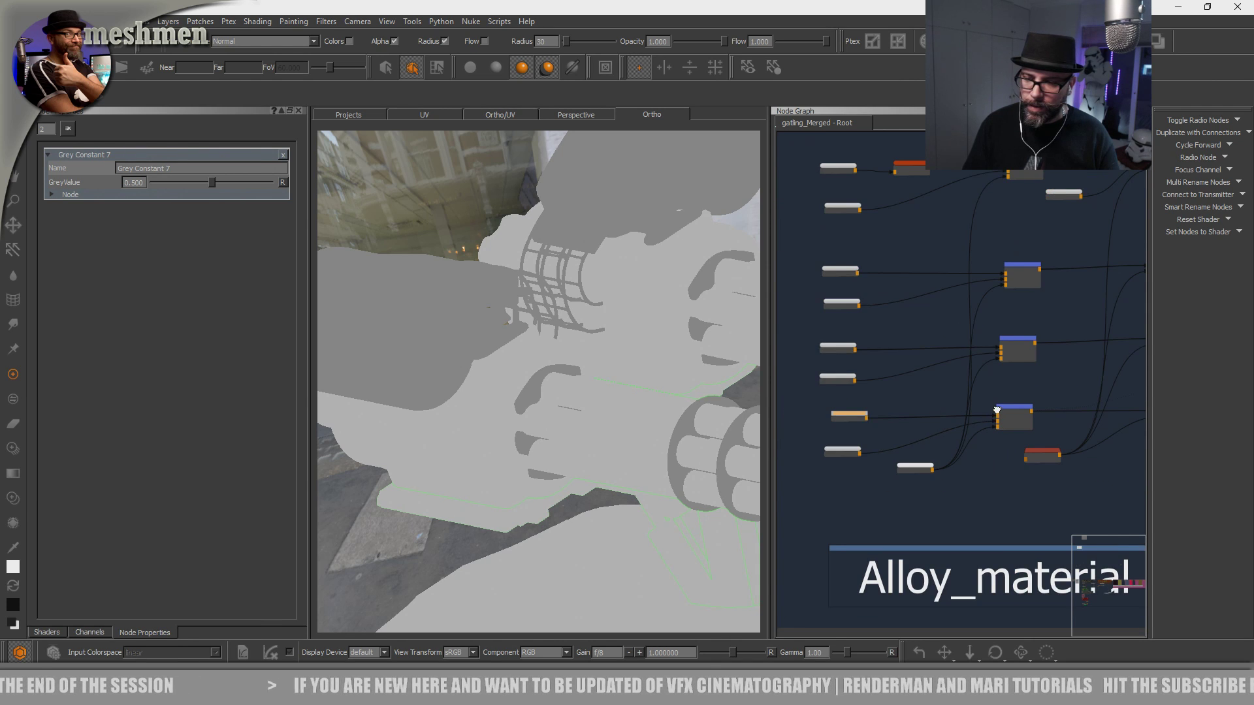
{"action": "middle_click_drag", "start_coordinate": [957, 347], "coordinate": [953, 410]}
{"action": "middle_click_drag", "start_coordinate": [1053, 404], "coordinate": [947, 412]}
{"action": "scroll", "coordinate": [946, 394], "scroll_direction": "up", "scroll_amount": 1}
{"action": "scroll", "coordinate": [939, 396], "scroll_direction": "down", "scroll_amount": 5}
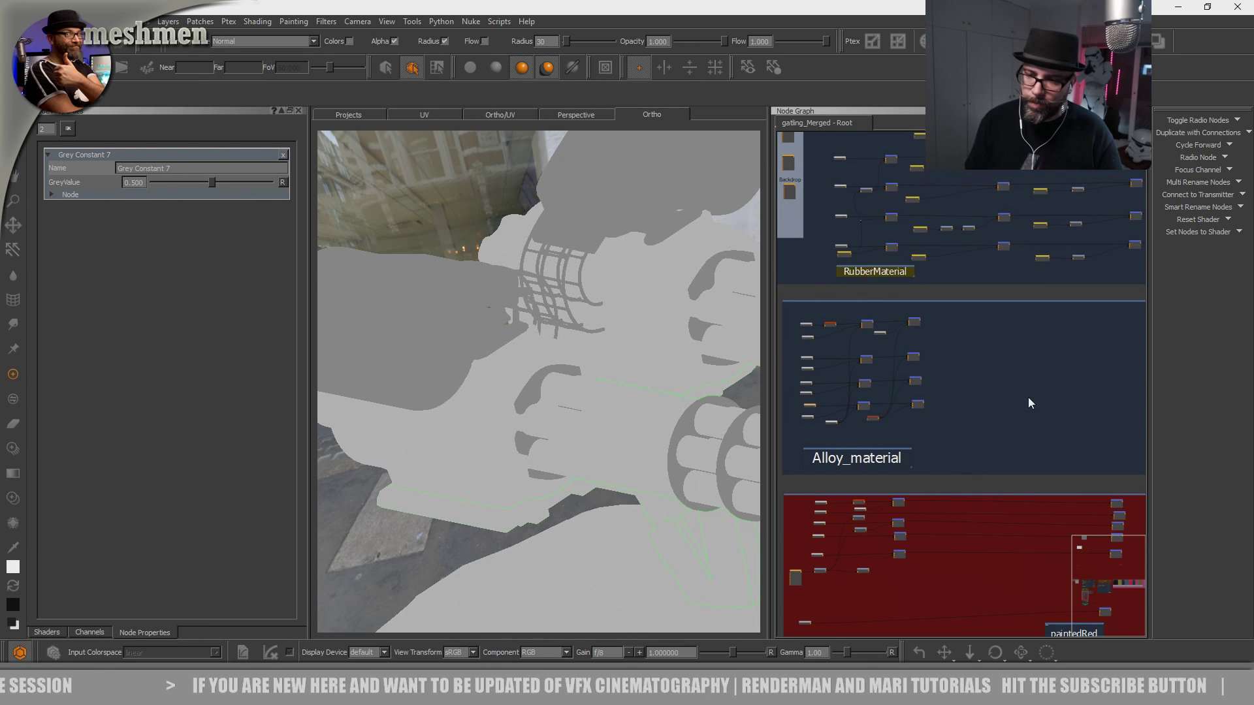
Undo the replacement of Color 14 by the Grey Constant in the alloy material.
{"action": "scroll", "coordinate": [904, 415], "scroll_direction": "up", "scroll_amount": 4}
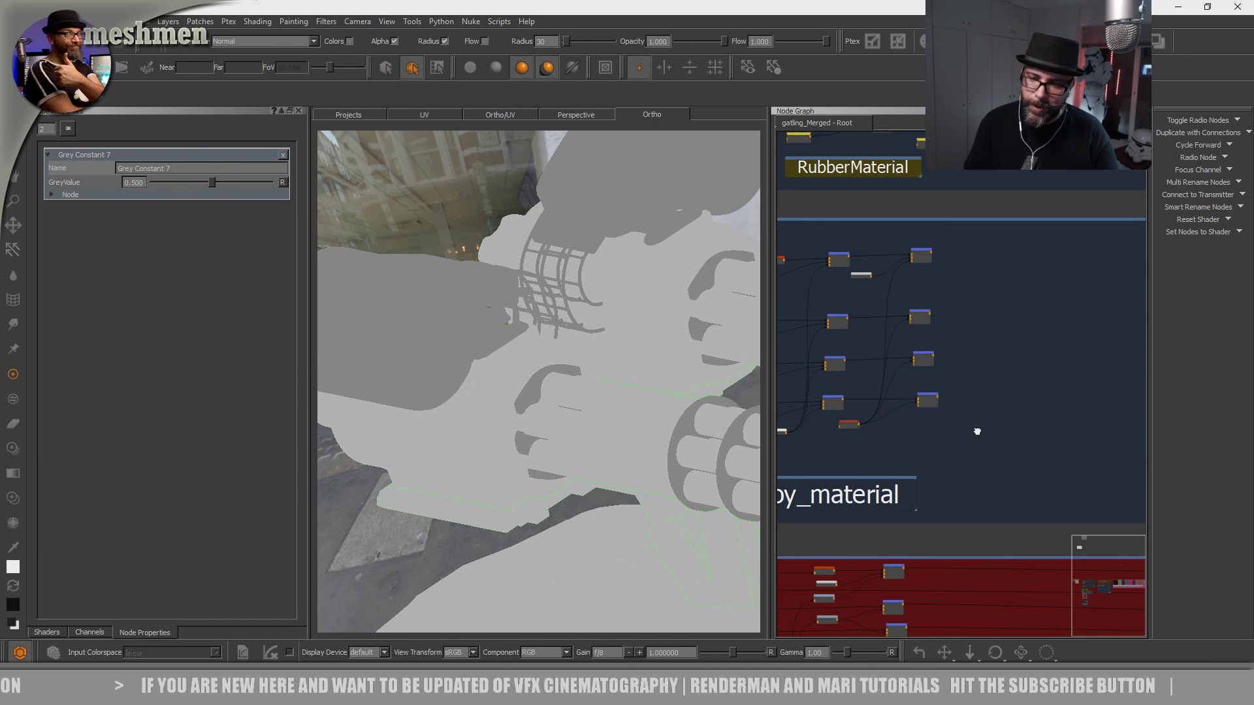
{"action": "scroll", "coordinate": [960, 434], "scroll_direction": "down", "scroll_amount": 2}
{"action": "scroll", "coordinate": [948, 426], "scroll_direction": "up", "scroll_amount": 3}
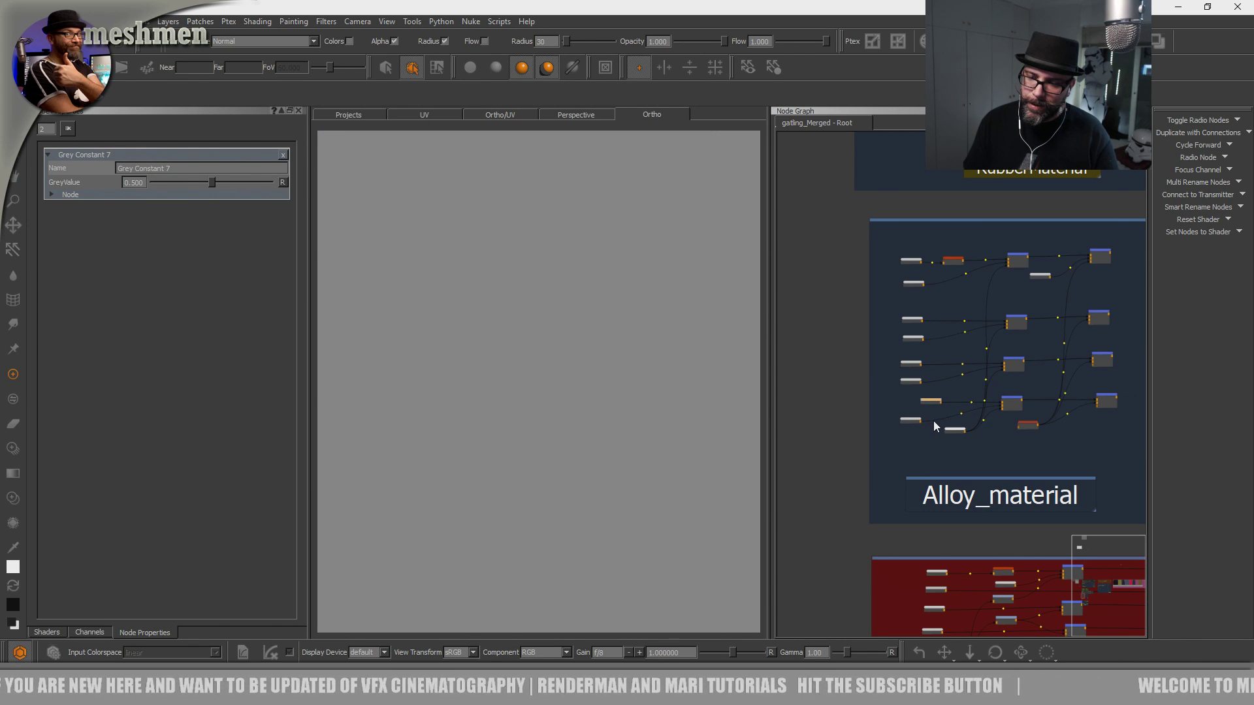
{"action": "left_click", "coordinate": [936, 416]}
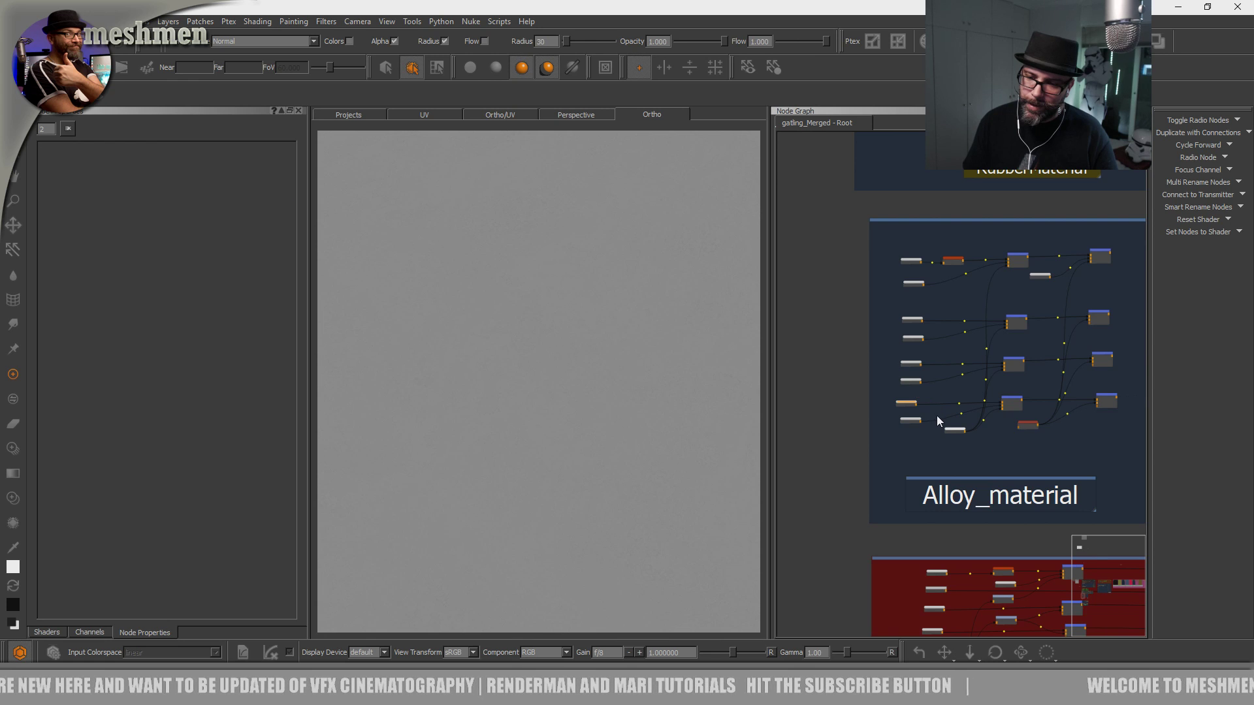
Try out a Color node in the empty area of the Alloy_material backdrop and delete it again.
{"action": "scroll", "coordinate": [963, 418], "scroll_direction": "down", "scroll_amount": 4}
{"action": "scroll", "coordinate": [976, 434], "scroll_direction": "up", "scroll_amount": 3}
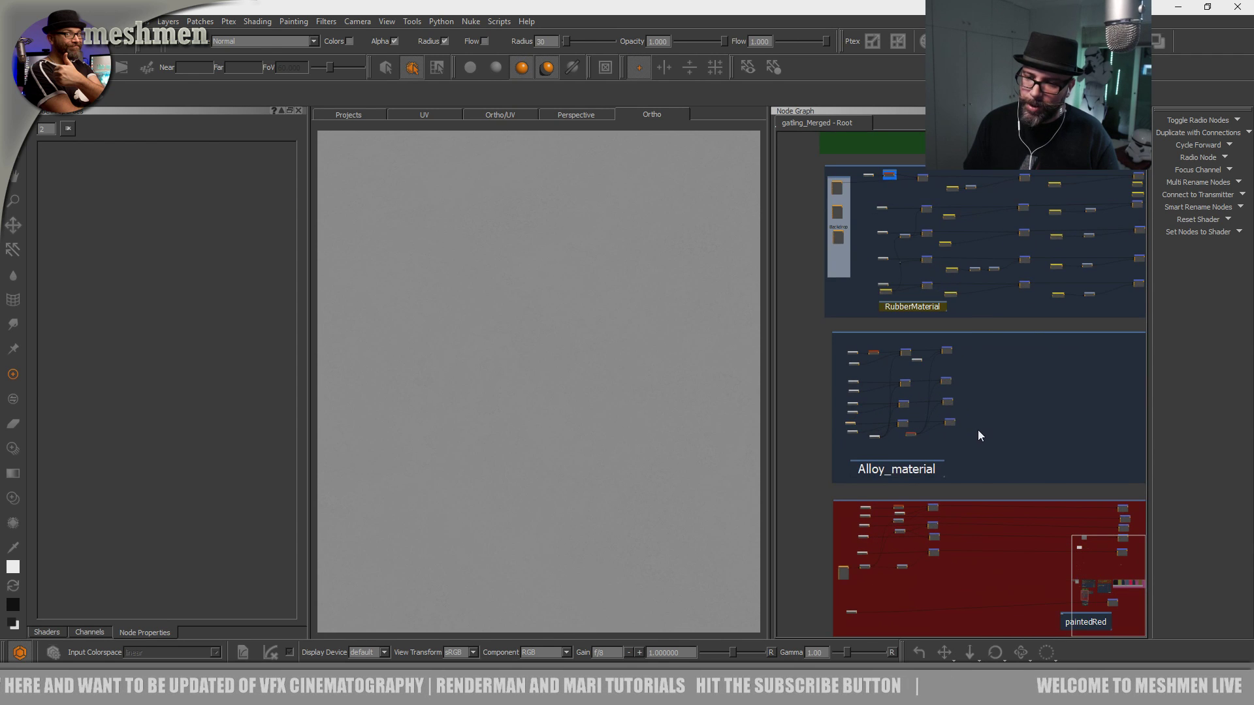
{"action": "mouse_move", "coordinate": [969, 439]}
{"action": "middle_mouse_down"}
{"action": "mouse_move", "coordinate": [854, 462]}
{"action": "mouse_move", "coordinate": [854, 443]}
{"action": "middle_mouse_up"}
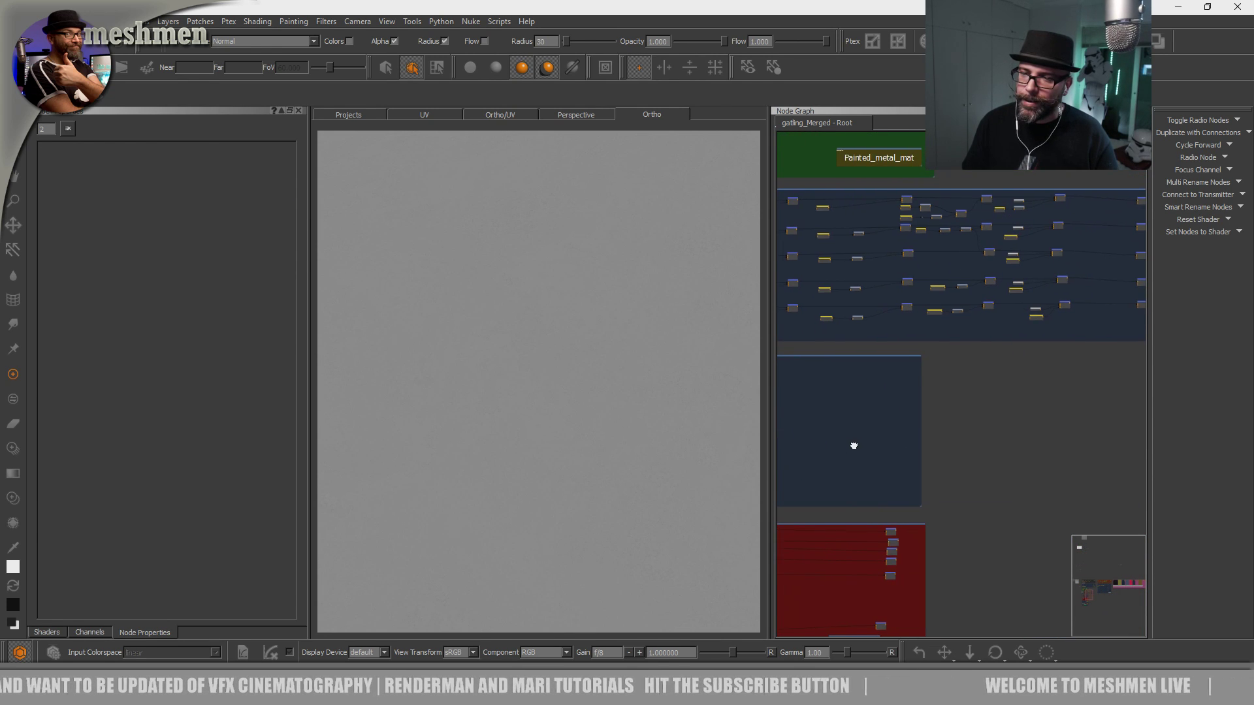
{"action": "scroll", "coordinate": [777, 448], "scroll_direction": "down", "scroll_amount": 3}
{"action": "scroll", "coordinate": [990, 421], "scroll_direction": "up", "scroll_amount": 2}
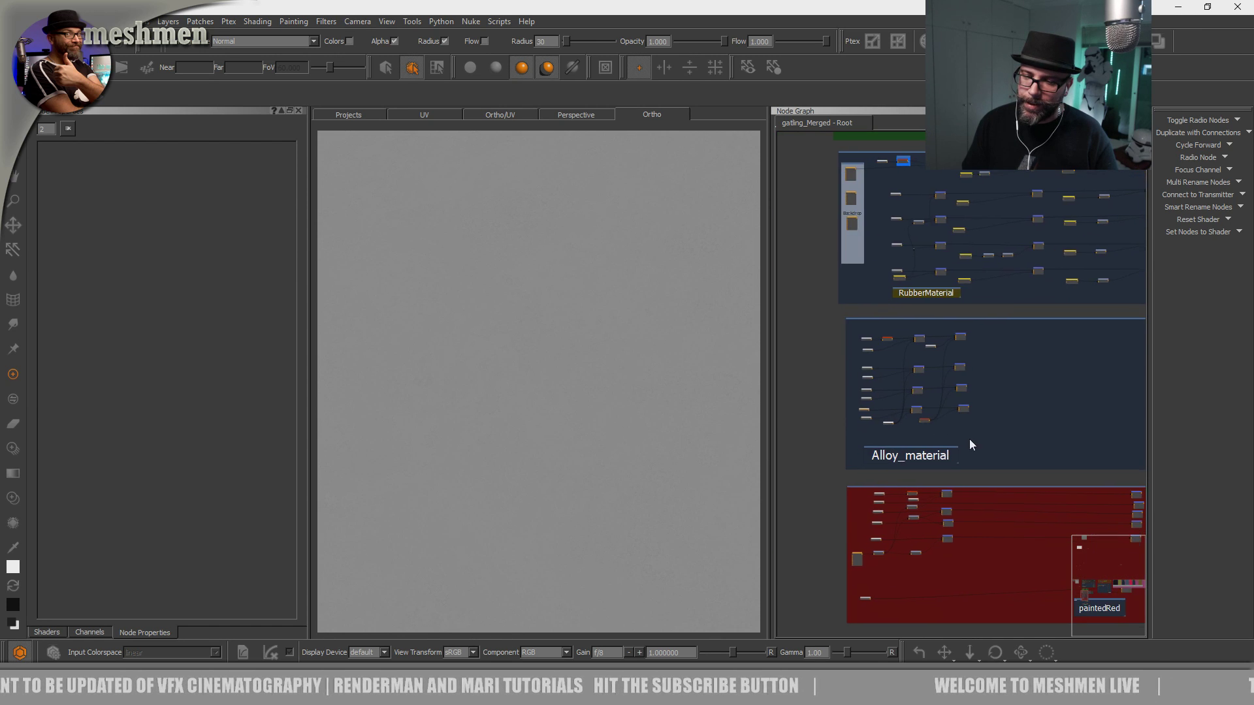
{"action": "scroll", "coordinate": [968, 440], "scroll_direction": "up", "scroll_amount": 3}
{"action": "middle_click_drag", "start_coordinate": [938, 453], "coordinate": [923, 455]}
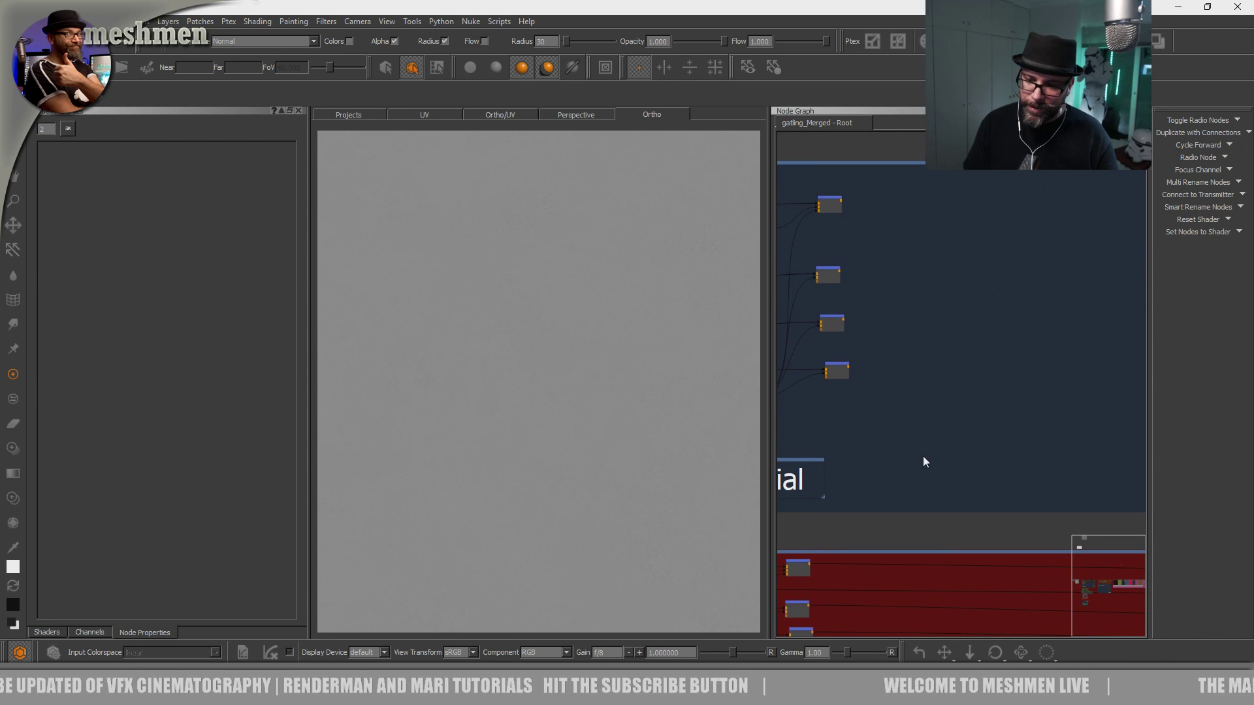
{"action": "key", "text": "Tab"}
{"action": "type", "text": "col"}
{"action": "key", "text": "Down"}
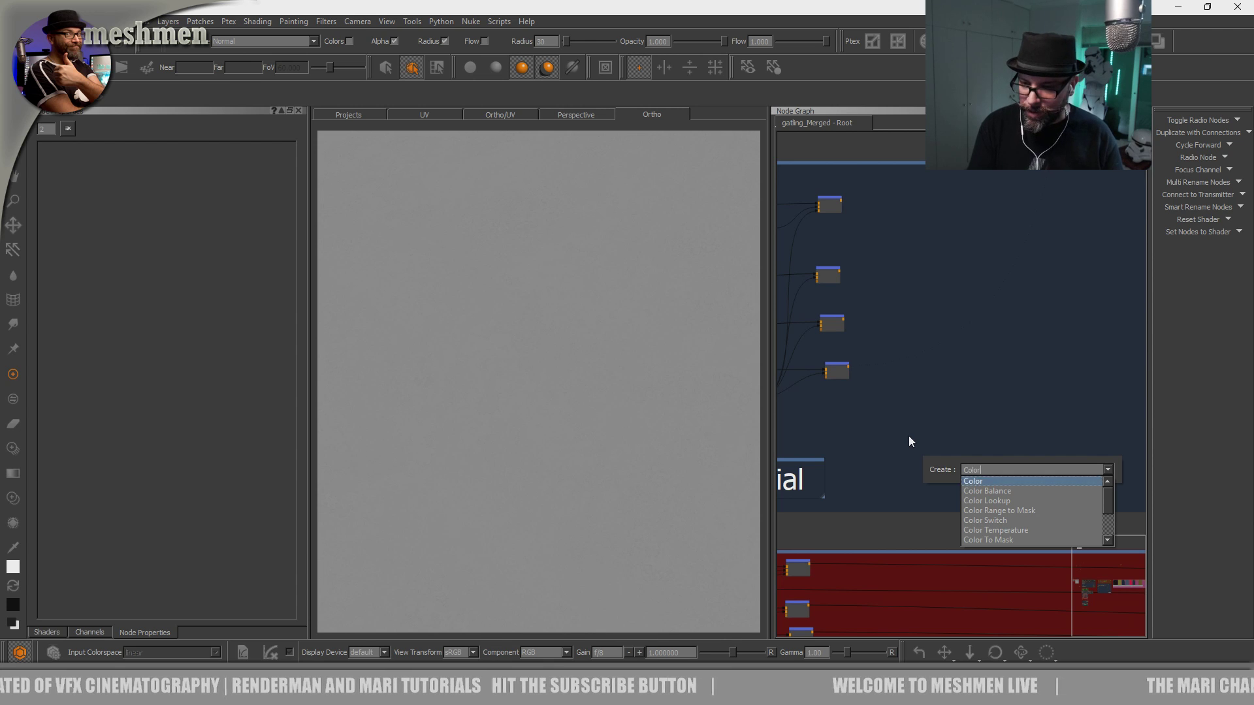
{"action": "key", "text": "Return"}
{"action": "key", "text": "Delete"}
Create a constant colour node below the merges in the Alloy_material backdrop and rename it "alloy [constant]".
{"action": "key", "text": "Tab"}
{"action": "type", "text": "col"}
{"action": "key", "text": "Down"}
{"action": "key", "text": "Return"}
{"action": "left_click_drag", "start_coordinate": [905, 470], "coordinate": [870, 457]}
{"action": "scroll", "coordinate": [896, 464], "scroll_direction": "up", "scroll_amount": 3}
{"action": "left_click_drag", "start_coordinate": [815, 519], "coordinate": [840, 490]}
{"action": "middle_click_drag", "start_coordinate": [836, 488], "coordinate": [958, 467]}
{"action": "scroll", "coordinate": [958, 470], "scroll_direction": "up", "scroll_amount": 2}
{"action": "double_click", "coordinate": [958, 482]}
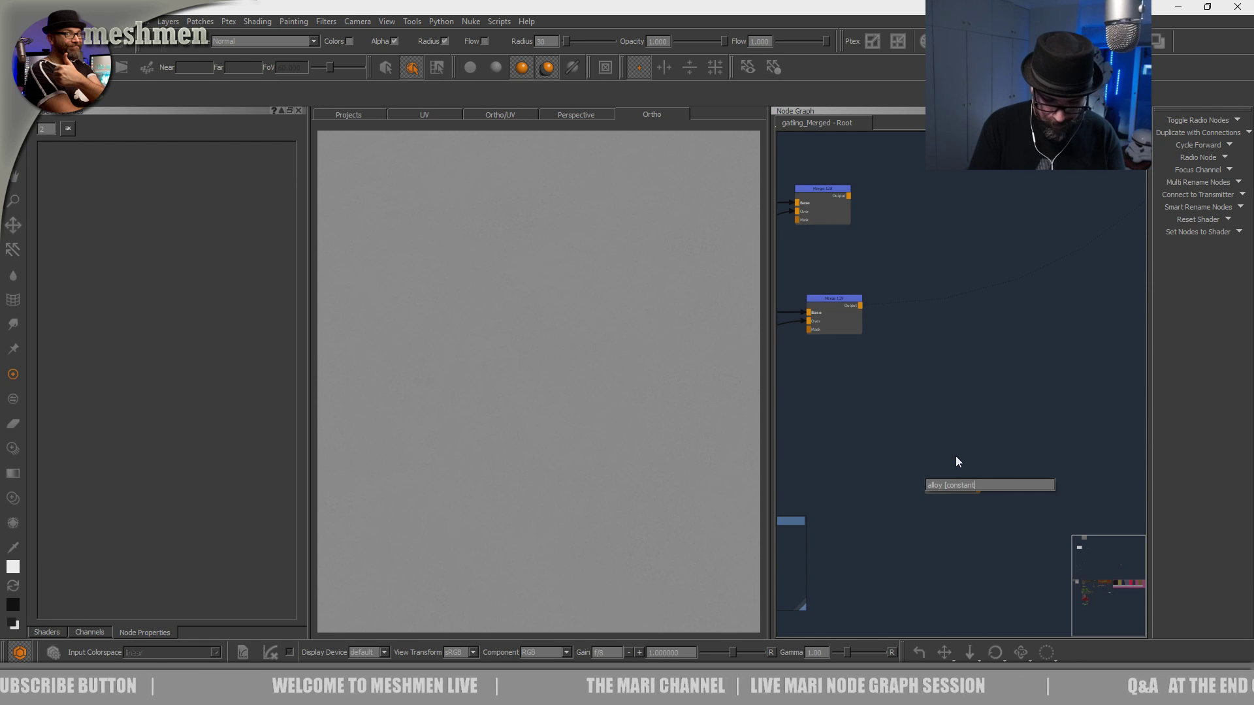
{"action": "key", "text": "Return"}
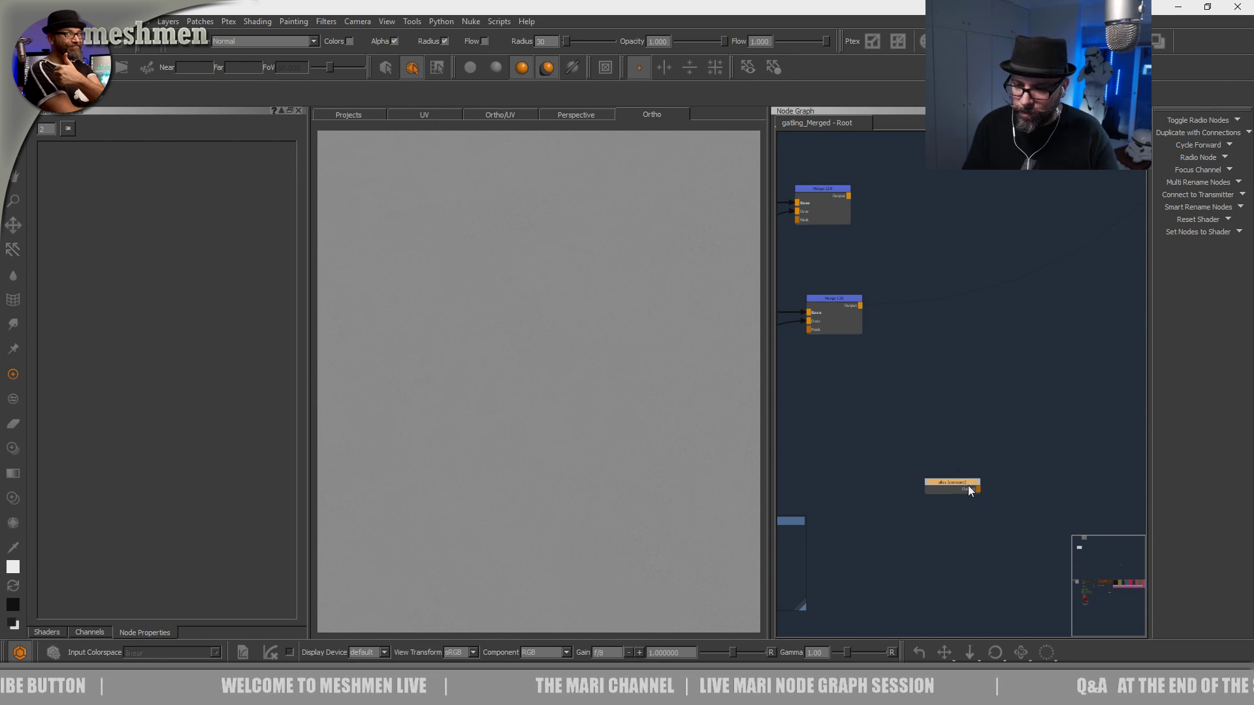
Place the alloy [constant] node below Color 15 and feed it into a new Merge node below alloy_SROUGH.
{"action": "scroll", "coordinate": [849, 460], "scroll_direction": "down", "scroll_amount": 3}
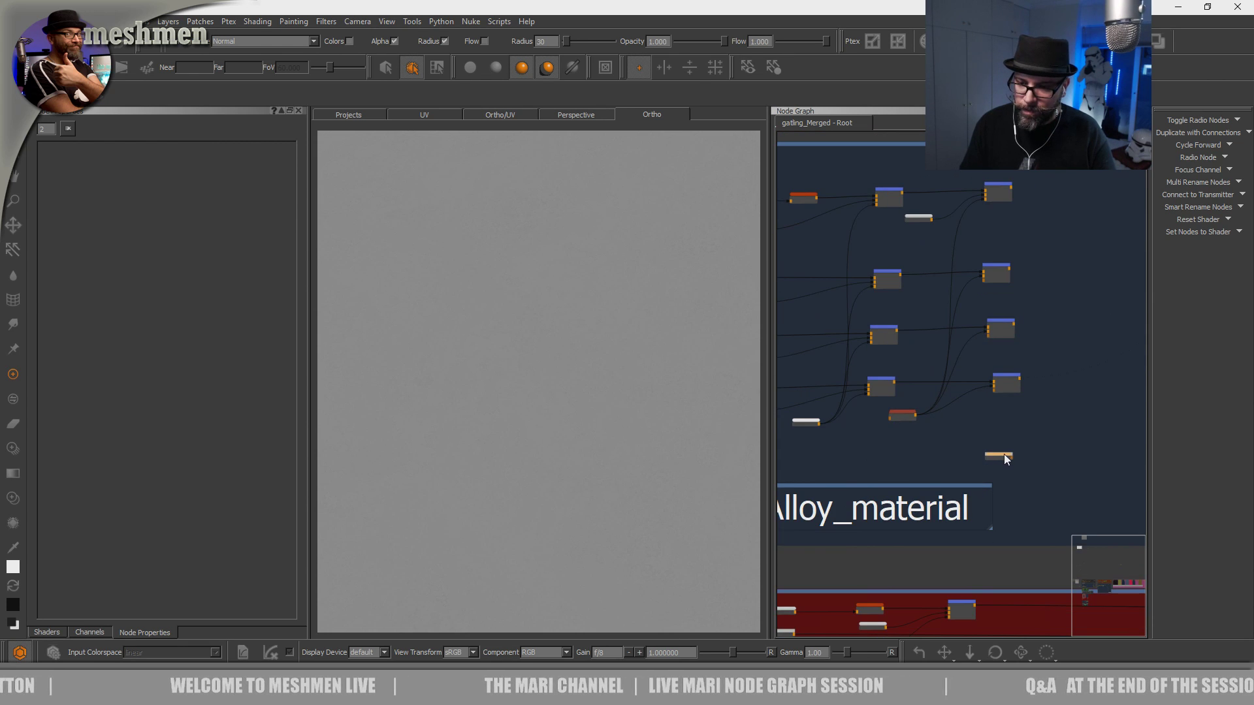
{"action": "middle_click_drag", "start_coordinate": [836, 469], "coordinate": [1011, 443]}
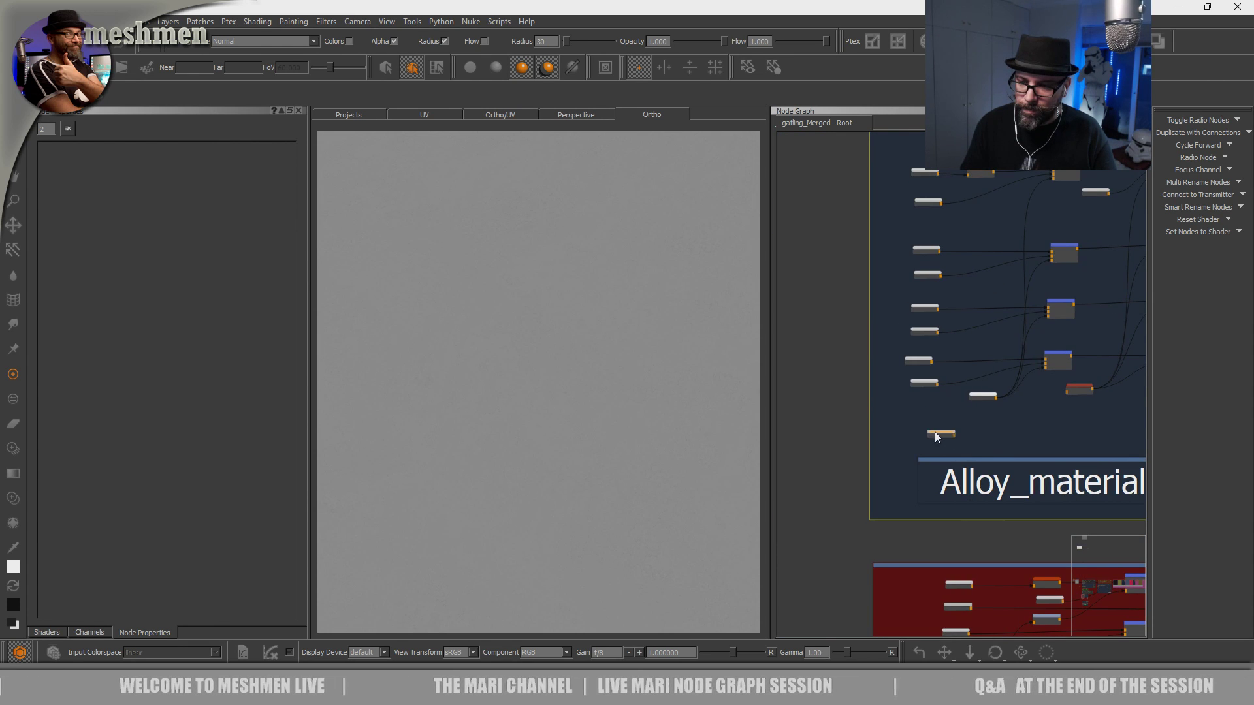
{"action": "scroll", "coordinate": [940, 436], "scroll_direction": "up", "scroll_amount": 3}
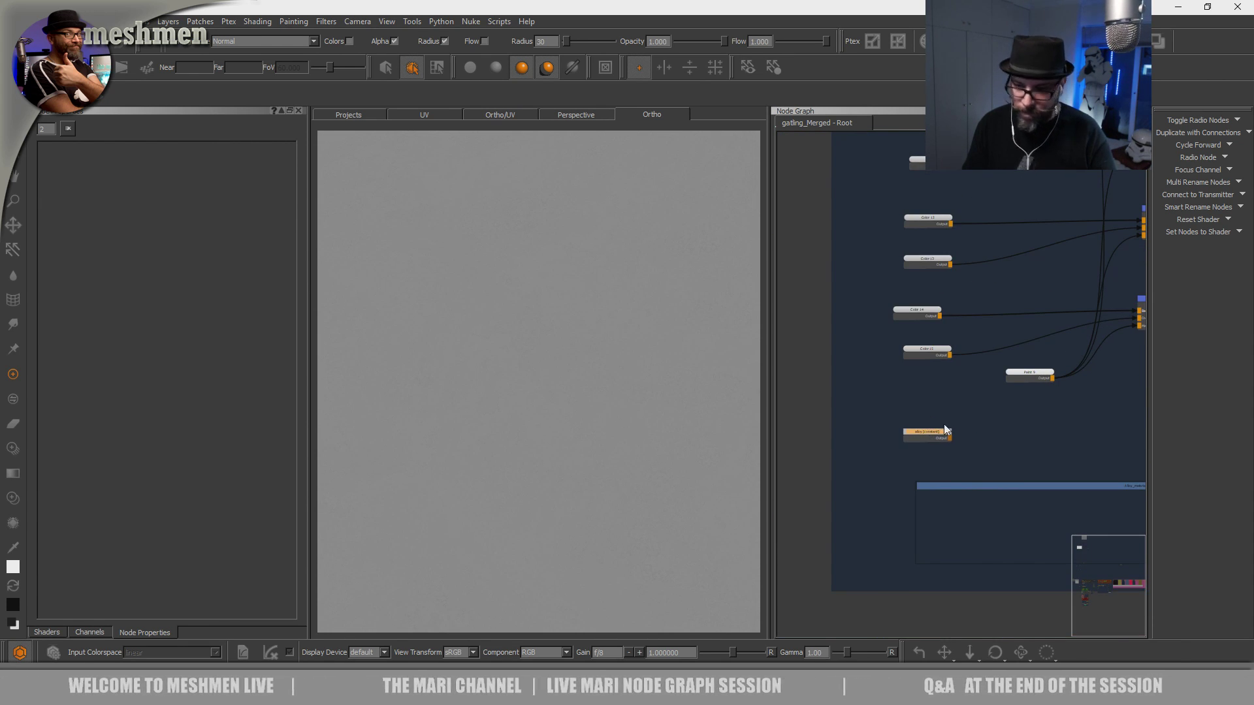
{"action": "key", "text": "m"}
{"action": "left_click_drag", "start_coordinate": [1017, 427], "coordinate": [1069, 427]}
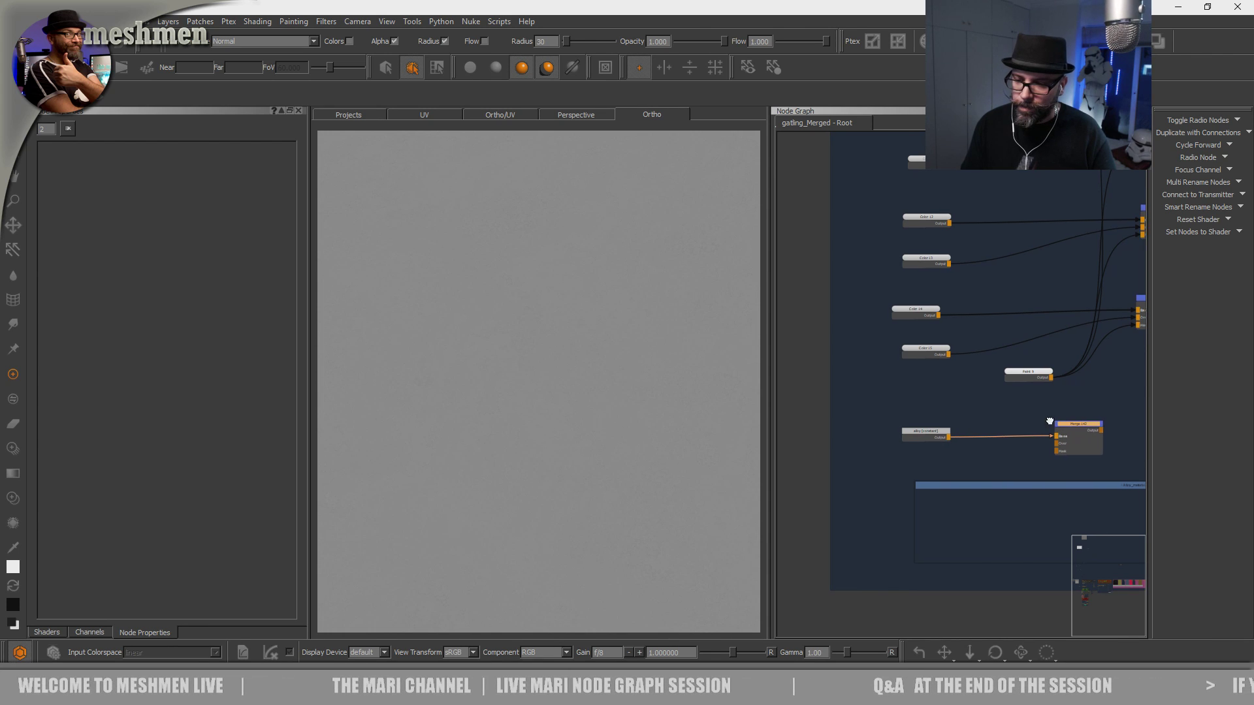
{"action": "middle_click_drag", "start_coordinate": [1072, 427], "coordinate": [946, 413]}
{"action": "left_click_drag", "start_coordinate": [941, 406], "coordinate": [1016, 406]}
{"action": "key", "text": "Tab"}
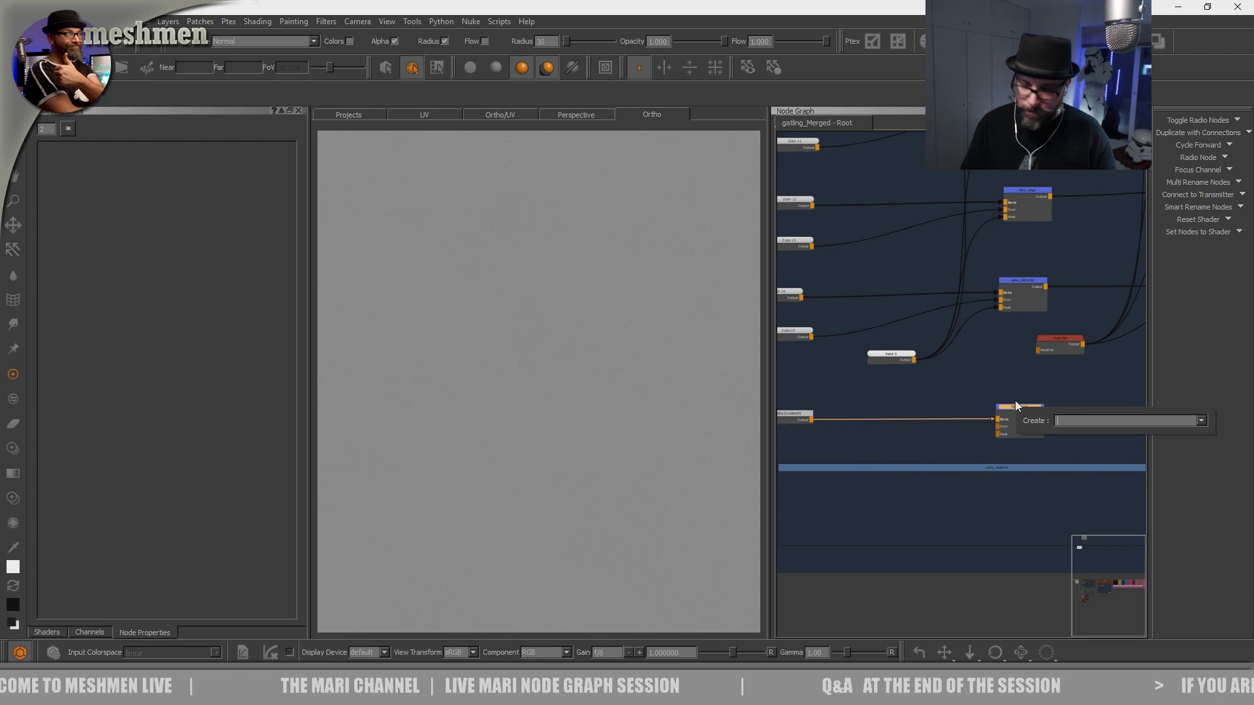
{"action": "type", "text": "ch"}
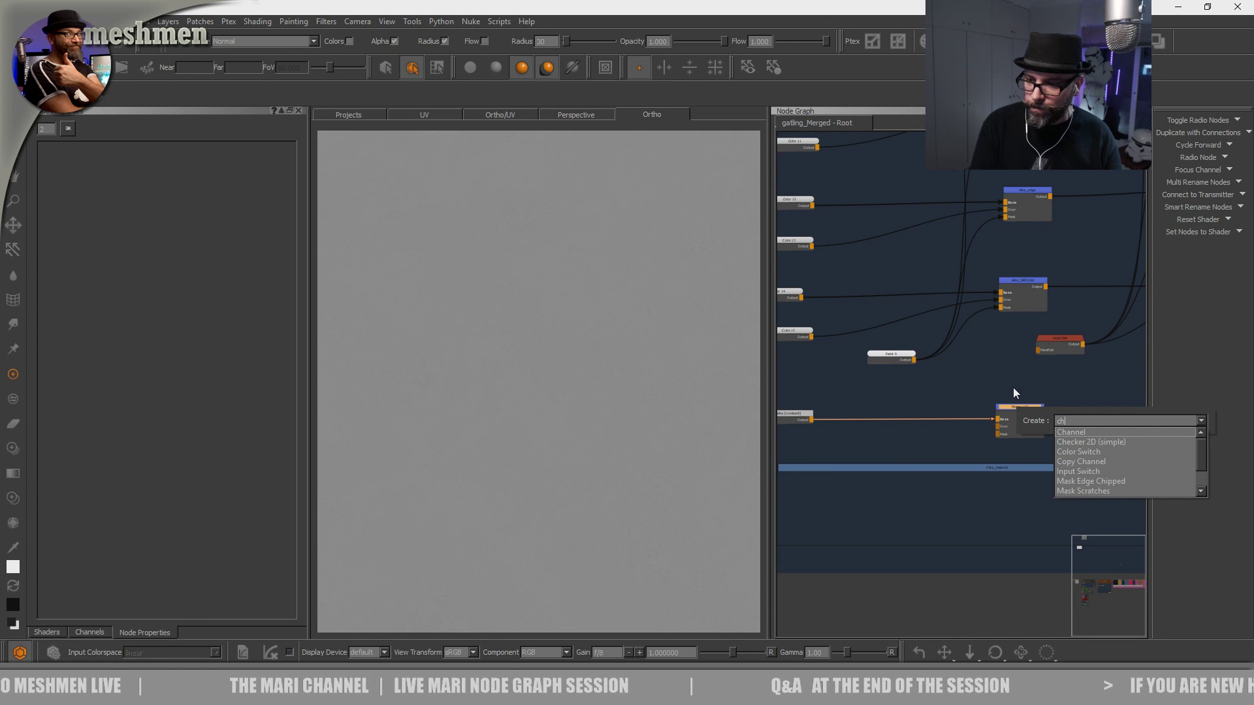
{"action": "key", "text": "BackSpace"}
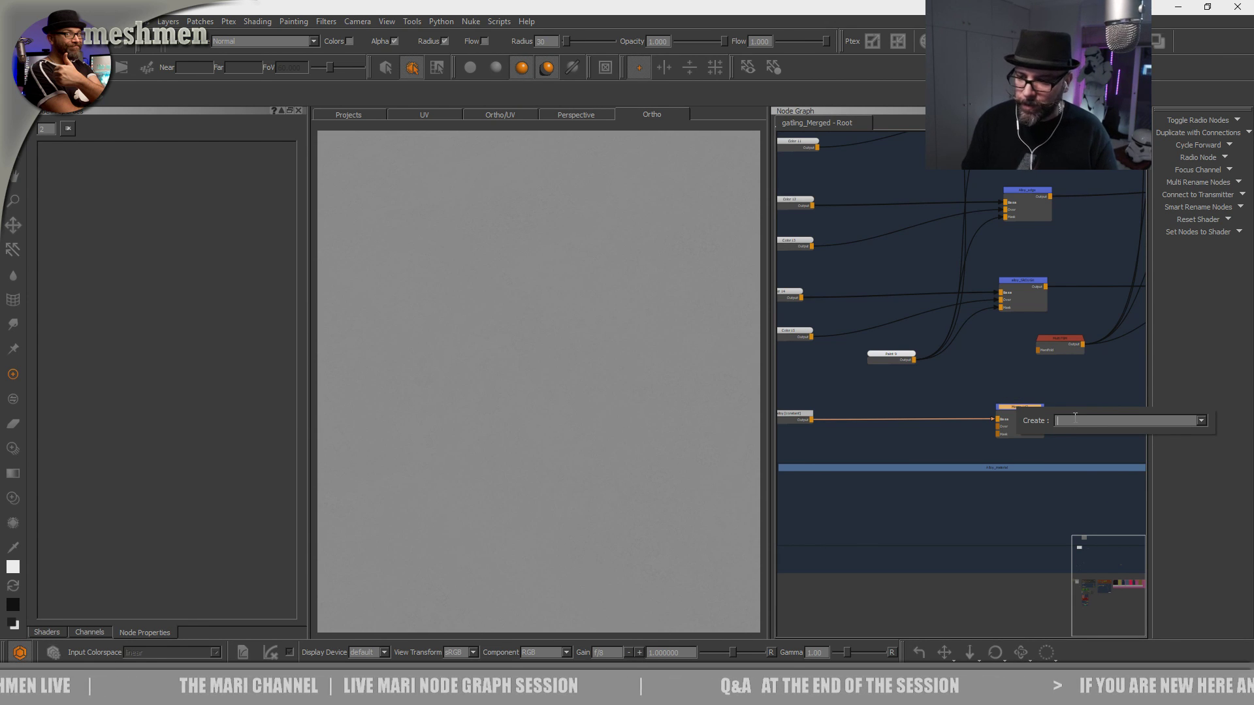
{"action": "left_click", "coordinate": [1067, 397]}
Smart-rename the new Merge node with the alloy prefix and move it with its constant farther right in the backdrop.
{"action": "left_click_drag", "start_coordinate": [1034, 406], "coordinate": [1037, 407]}
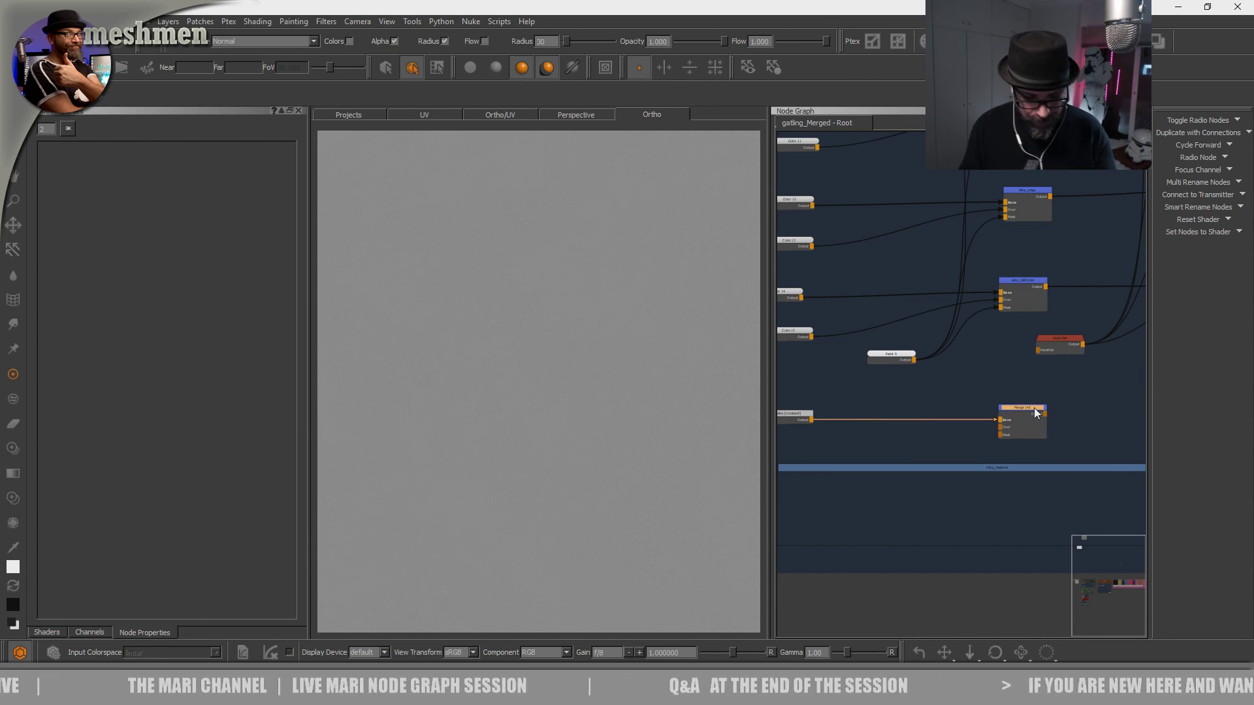
{"action": "left_click", "coordinate": [1191, 205]}
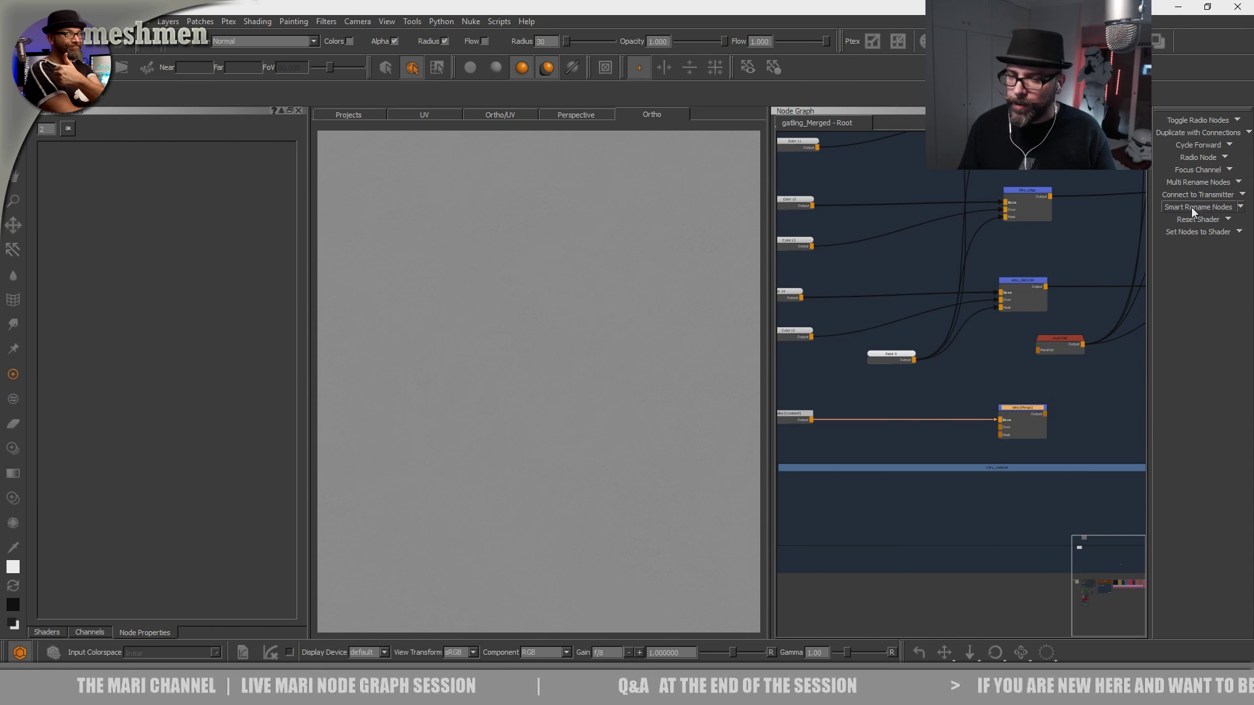
{"action": "scroll", "coordinate": [963, 373], "scroll_direction": "down", "scroll_amount": 5}
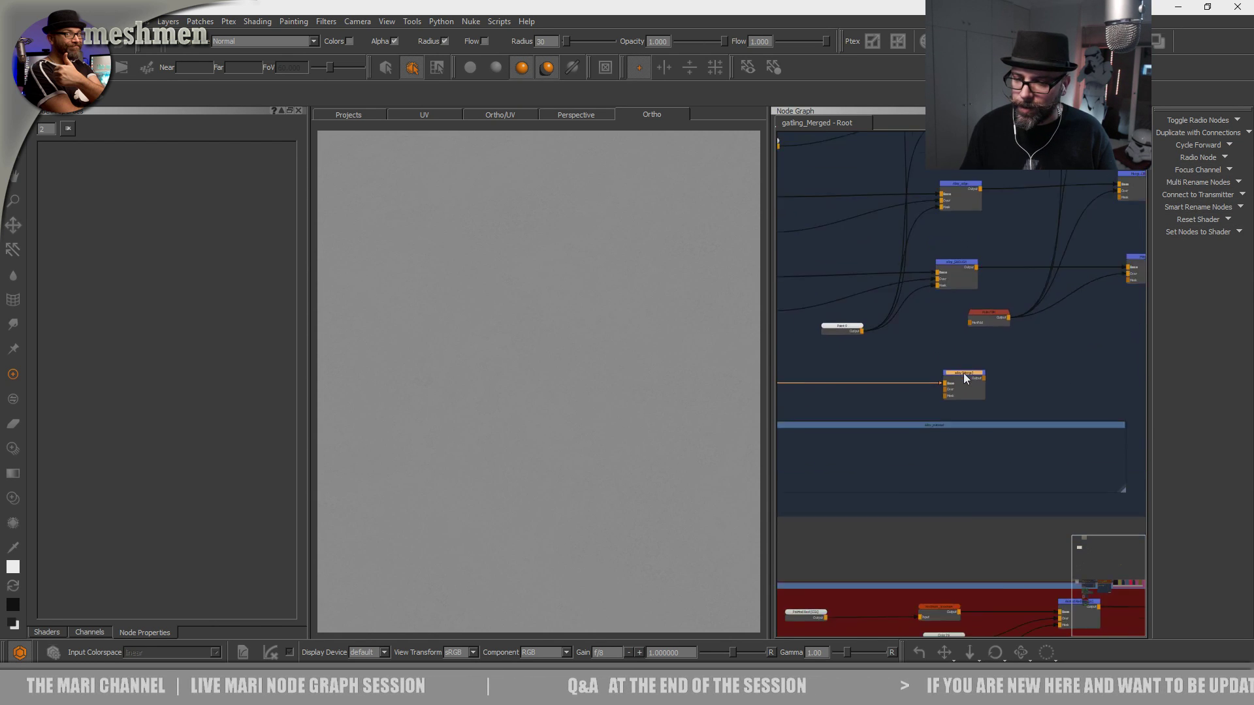
{"action": "left_click_drag", "start_coordinate": [991, 371], "coordinate": [1061, 372]}
{"action": "middle_click_drag", "start_coordinate": [994, 369], "coordinate": [896, 363]}
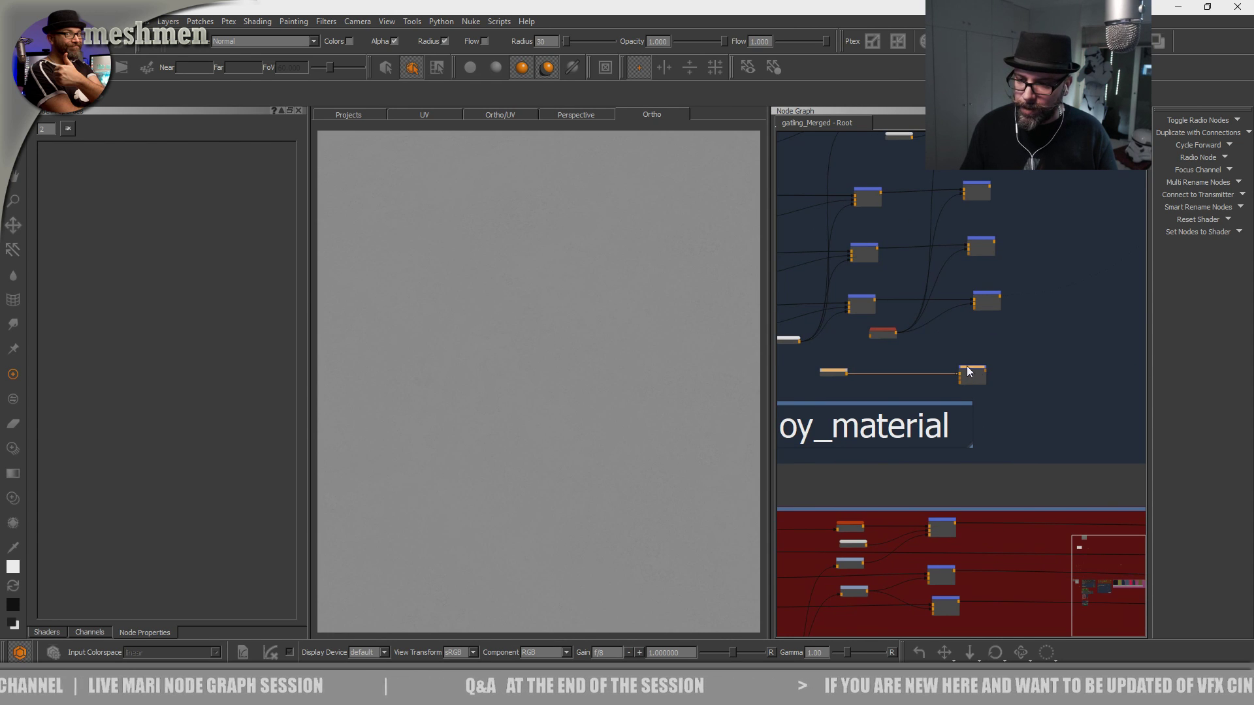
Enlarge the Alloy_material backdrop slightly and move it up with its nodes, farther from the red paintedRed backdrop.
{"action": "scroll", "coordinate": [960, 418], "scroll_direction": "down", "scroll_amount": 6}
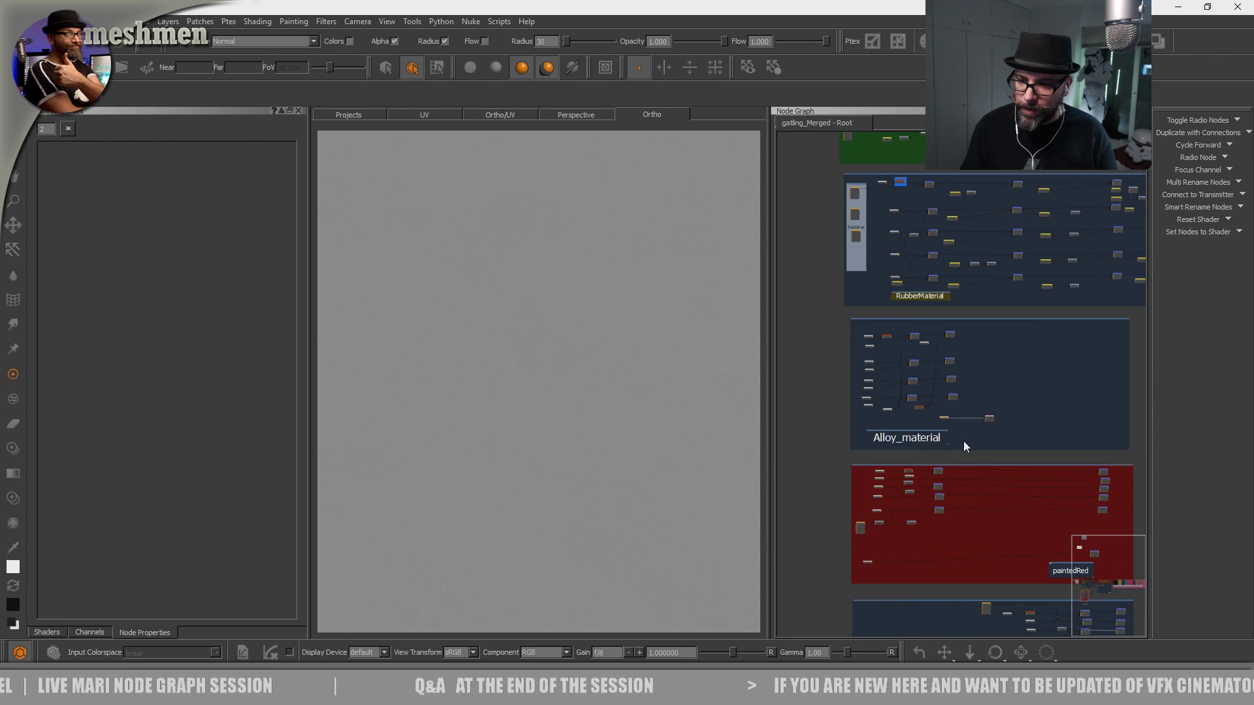
{"action": "middle_click_drag", "start_coordinate": [965, 446], "coordinate": [906, 412]}
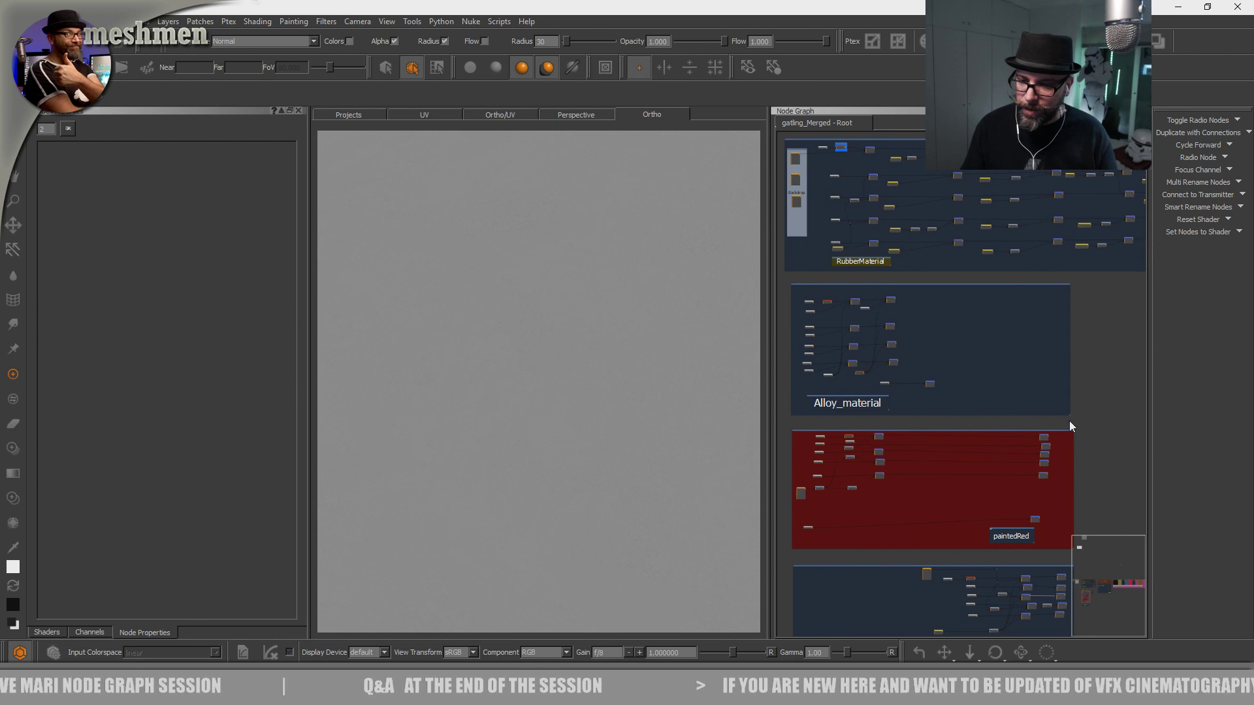
{"action": "scroll", "coordinate": [1069, 418], "scroll_direction": "up", "scroll_amount": 4}
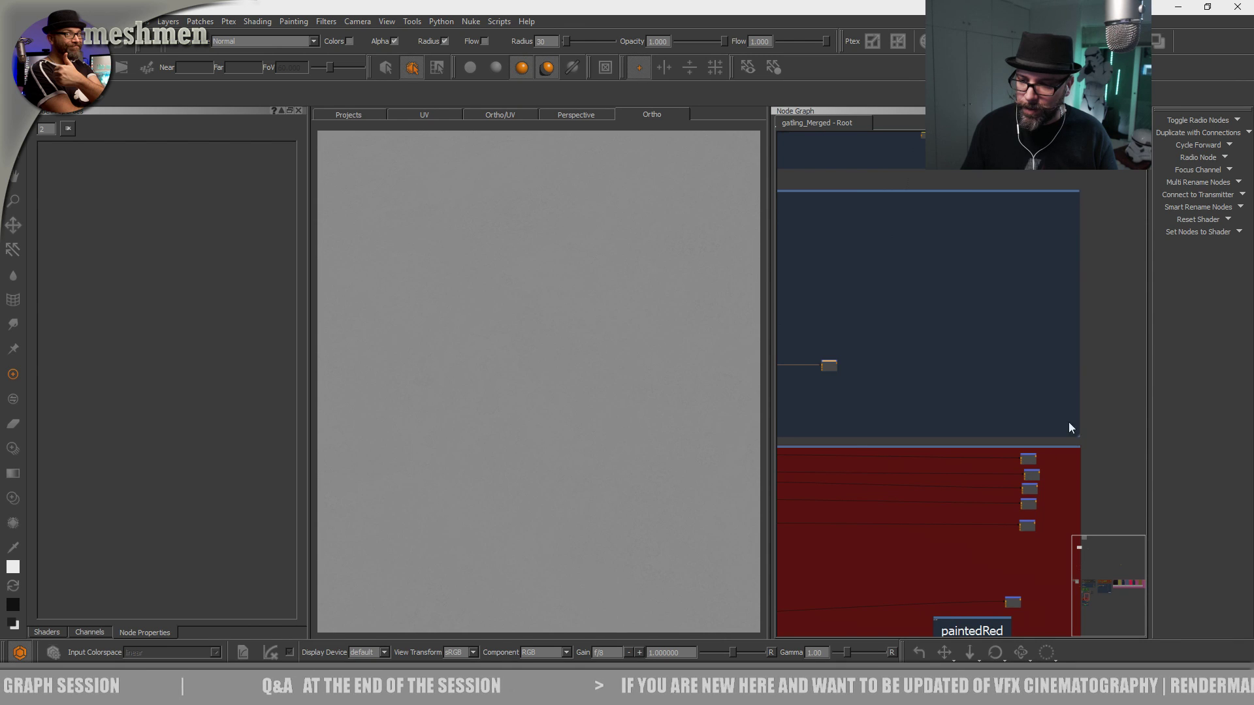
{"action": "scroll", "coordinate": [1044, 385], "scroll_direction": "down", "scroll_amount": 5}
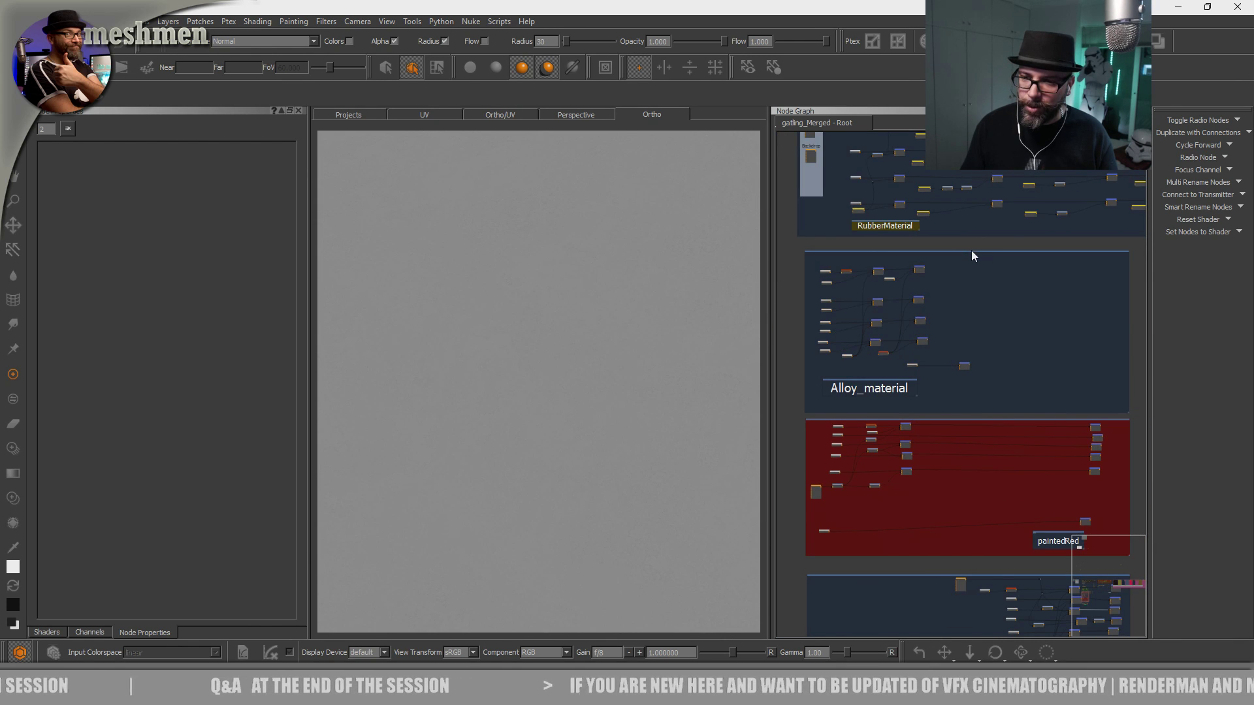
{"action": "left_click_drag", "start_coordinate": [968, 251], "coordinate": [965, 245]}
{"action": "middle_click_drag", "start_coordinate": [1030, 308], "coordinate": [988, 319]}
{"action": "left_click", "coordinate": [1079, 399]}
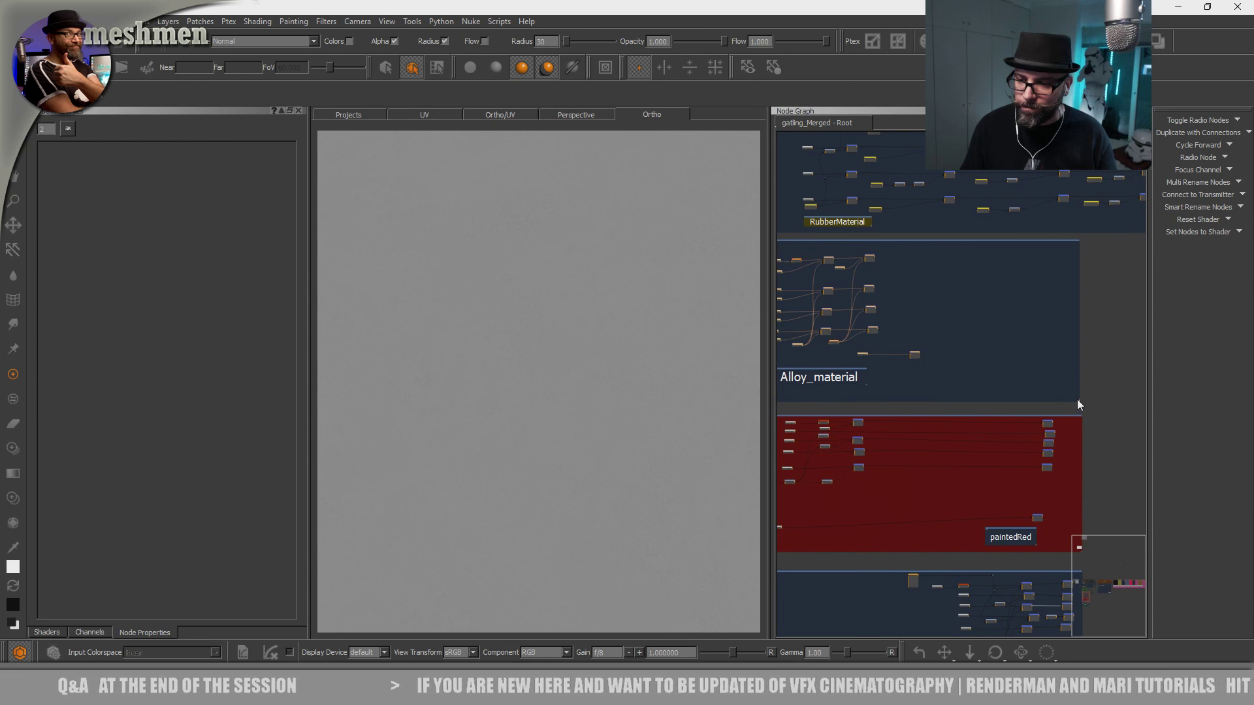
Move the Alloy_material label slightly lower inside its backdrop, clear of the nodes above it.
{"action": "scroll", "coordinate": [1030, 400], "scroll_direction": "up", "scroll_amount": 3}
{"action": "scroll", "coordinate": [927, 395], "scroll_direction": "up", "scroll_amount": 2}
{"action": "left_click_drag", "start_coordinate": [910, 386], "coordinate": [916, 396]}
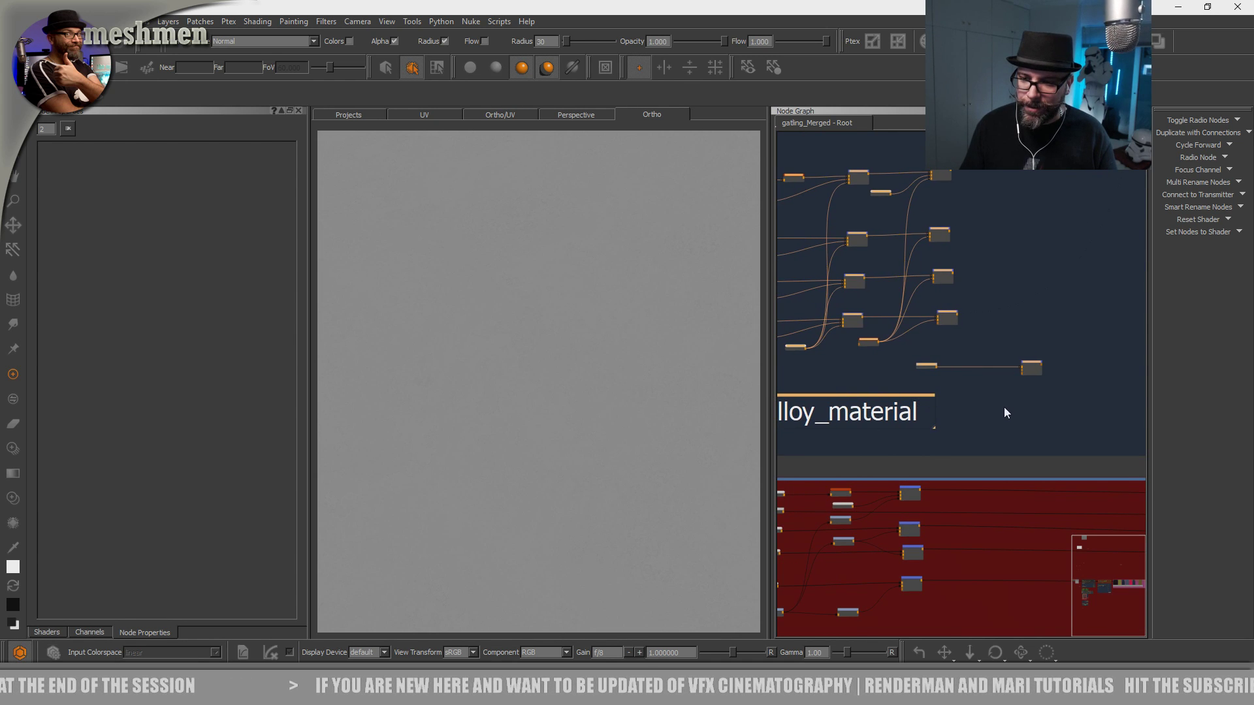
{"action": "left_click", "coordinate": [988, 410]}
{"action": "left_click", "coordinate": [915, 395]}
{"action": "scroll", "coordinate": [923, 411], "scroll_direction": "down", "scroll_amount": 5}
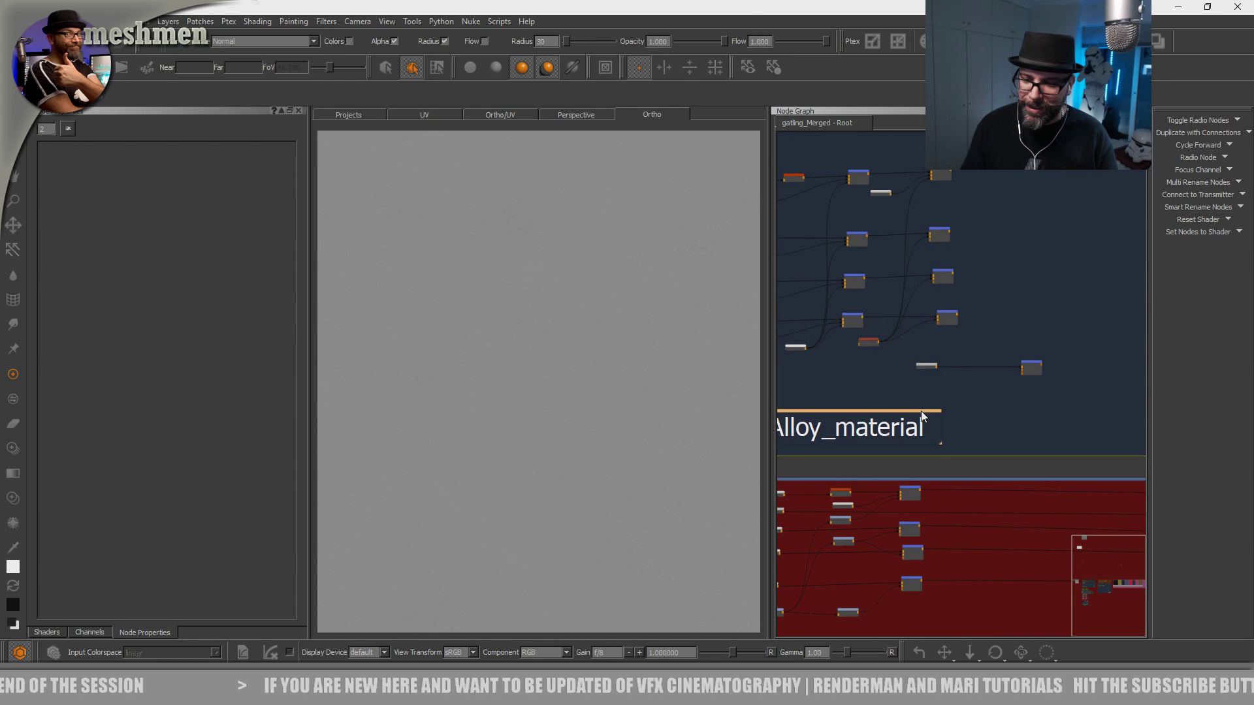
{"action": "left_click_drag", "start_coordinate": [923, 429], "coordinate": [902, 427]}
{"action": "left_click", "coordinate": [957, 406]}
Move the alloy constant and its Merge node left, lining them up beneath the existing node columns in the Alloy_material backdrop.
{"action": "scroll", "coordinate": [957, 405], "scroll_direction": "up", "scroll_amount": 2}
{"action": "left_click_drag", "start_coordinate": [1043, 384], "coordinate": [848, 405]}
{"action": "middle_click_drag", "start_coordinate": [817, 408], "coordinate": [954, 422]}
{"action": "left_click", "coordinate": [987, 418]}
{"action": "left_click_drag", "start_coordinate": [991, 420], "coordinate": [1010, 421]}
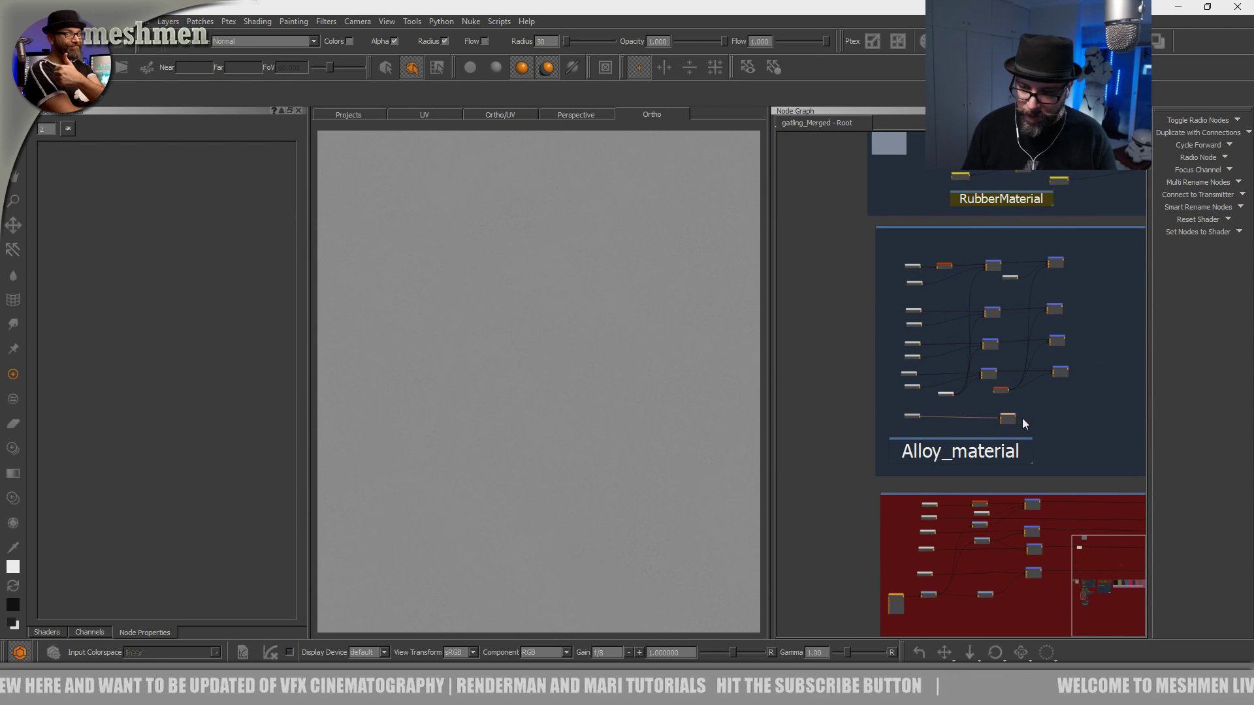
Create a Radio Transmitter node fed by the new alloy Merge node.
{"action": "key", "text": "Tab"}
{"action": "type", "text": "tr"}
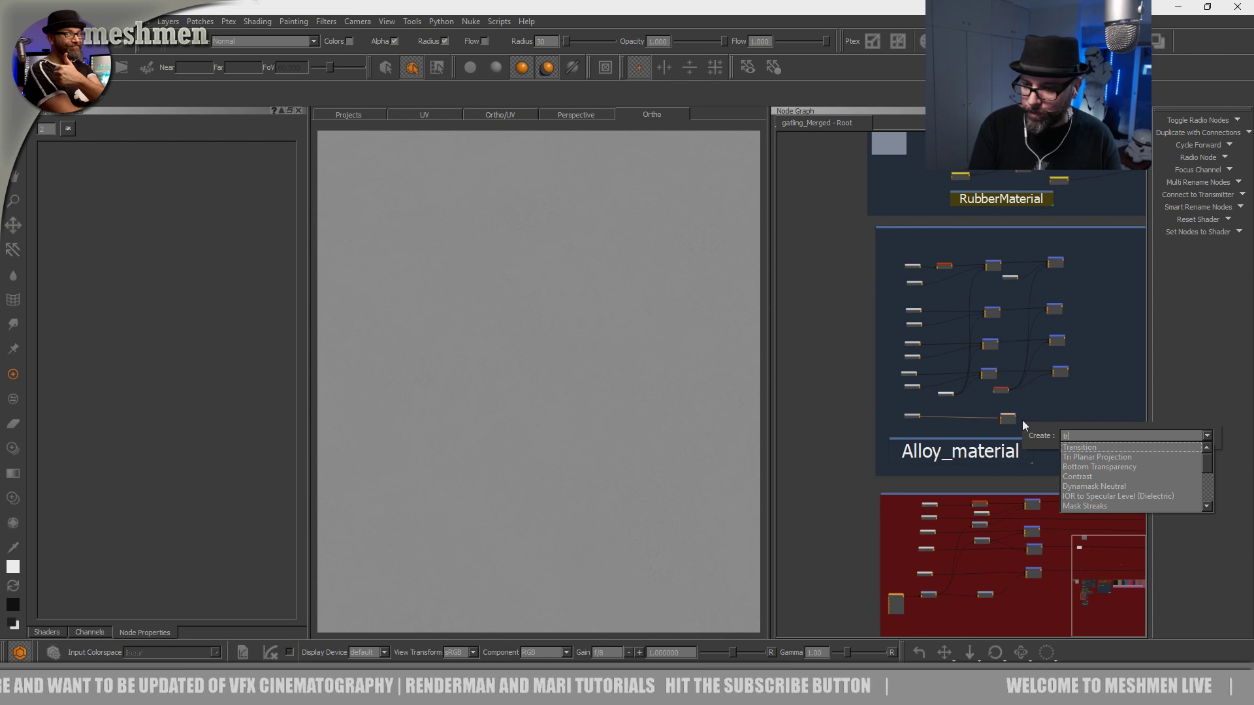
{"action": "key", "text": "BackSpace"}
{"action": "key", "text": "BackSpace"}
{"action": "type", "text": "ra"}
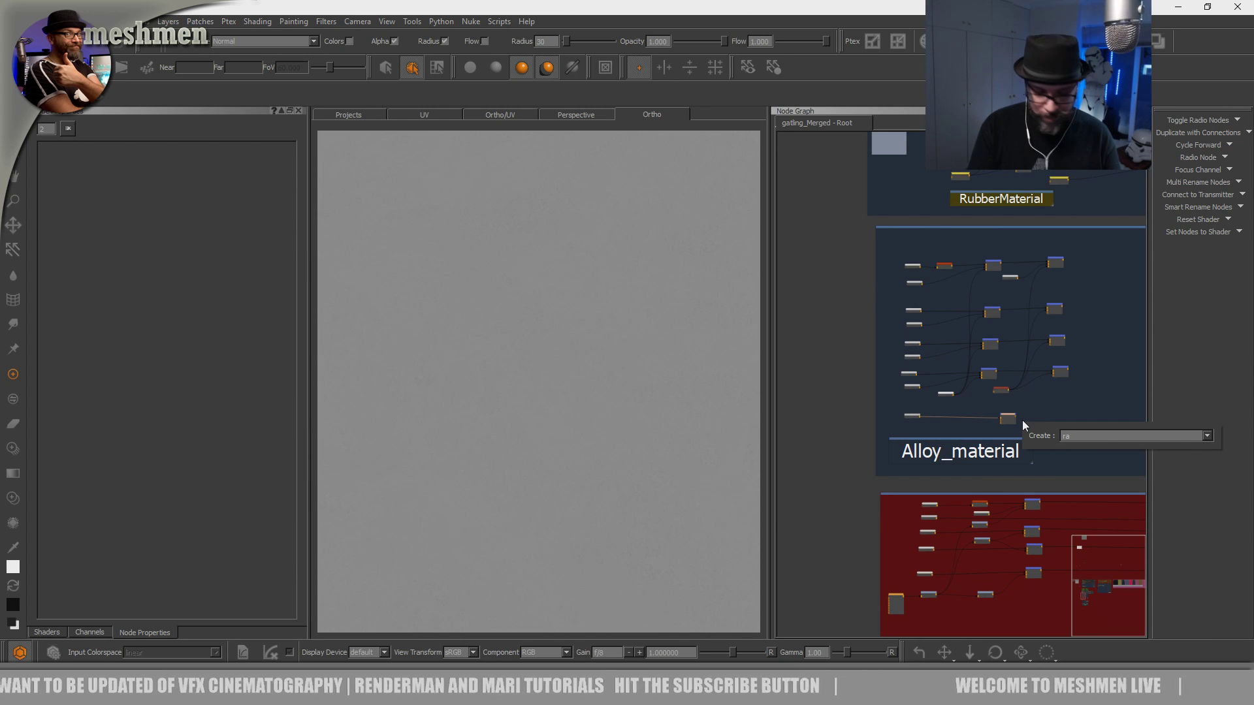
{"action": "type", "text": "d"}
{"action": "key", "text": "Down"}
{"action": "key", "text": "Down"}
{"action": "key", "text": "Return"}
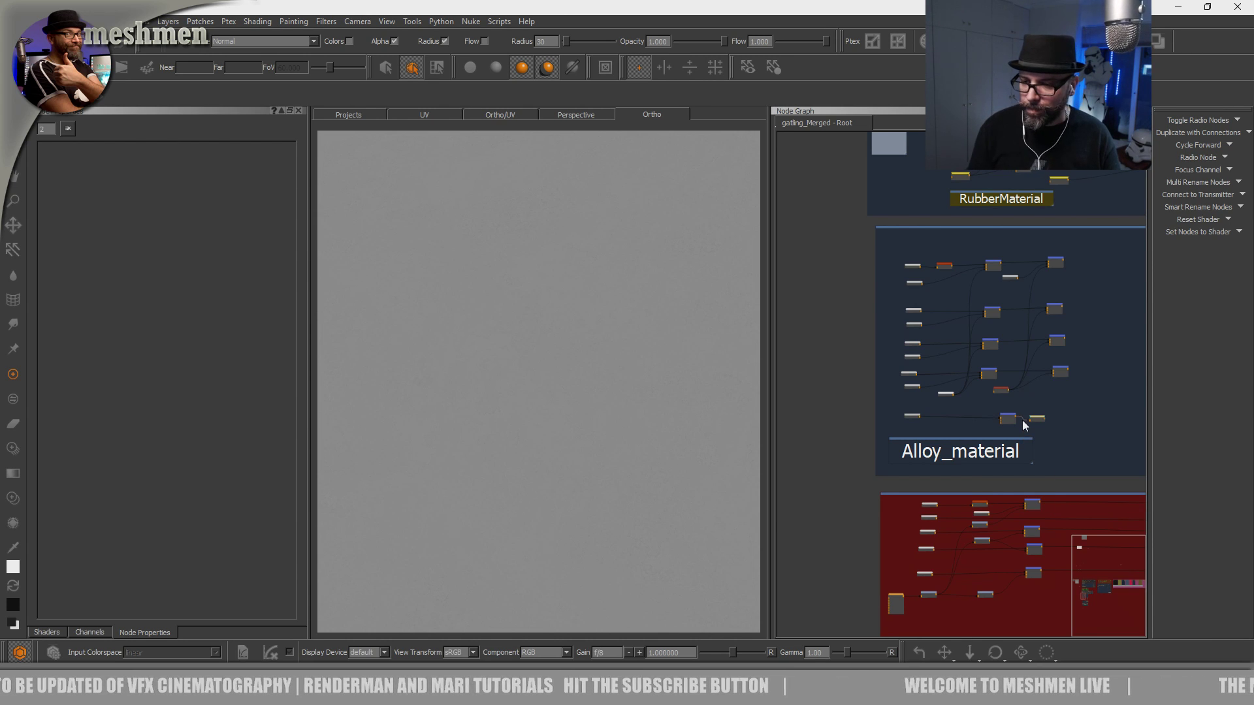
Place the Radio Transmitter far to the right of its Merge node, inside the Alloy_material backdrop.
{"action": "scroll", "coordinate": [1053, 418], "scroll_direction": "up", "scroll_amount": 5}
{"action": "middle_click_drag", "start_coordinate": [1091, 449], "coordinate": [809, 389]}
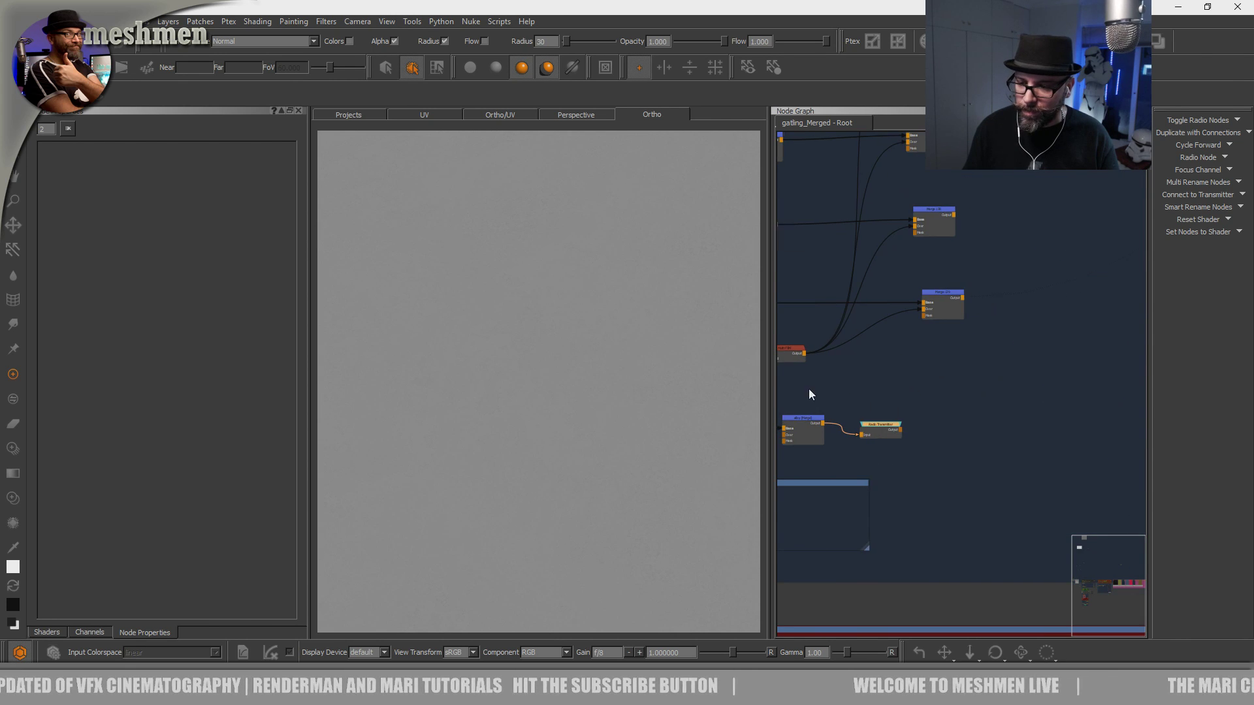
{"action": "left_click_drag", "start_coordinate": [885, 426], "coordinate": [1139, 425]}
{"action": "scroll", "coordinate": [1103, 431], "scroll_direction": "down", "scroll_amount": 2}
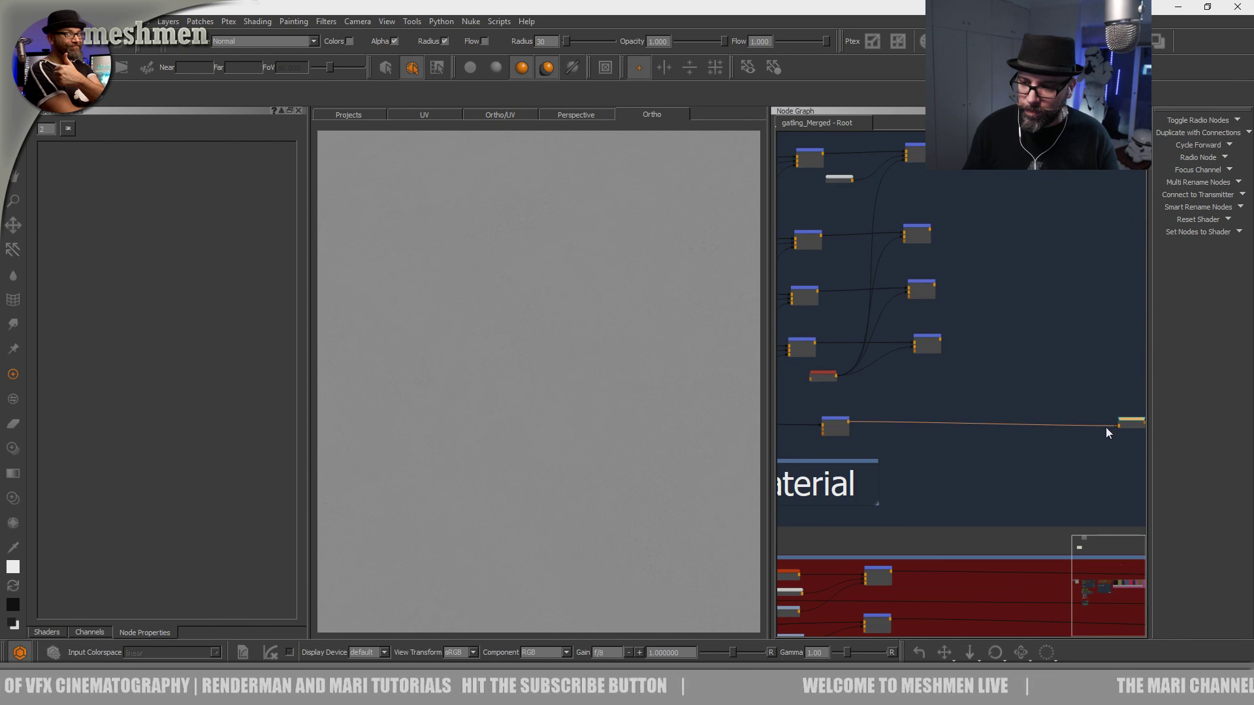
{"action": "middle_click_drag", "start_coordinate": [1106, 429], "coordinate": [1023, 436]}
{"action": "left_click_drag", "start_coordinate": [977, 433], "coordinate": [1097, 428]}
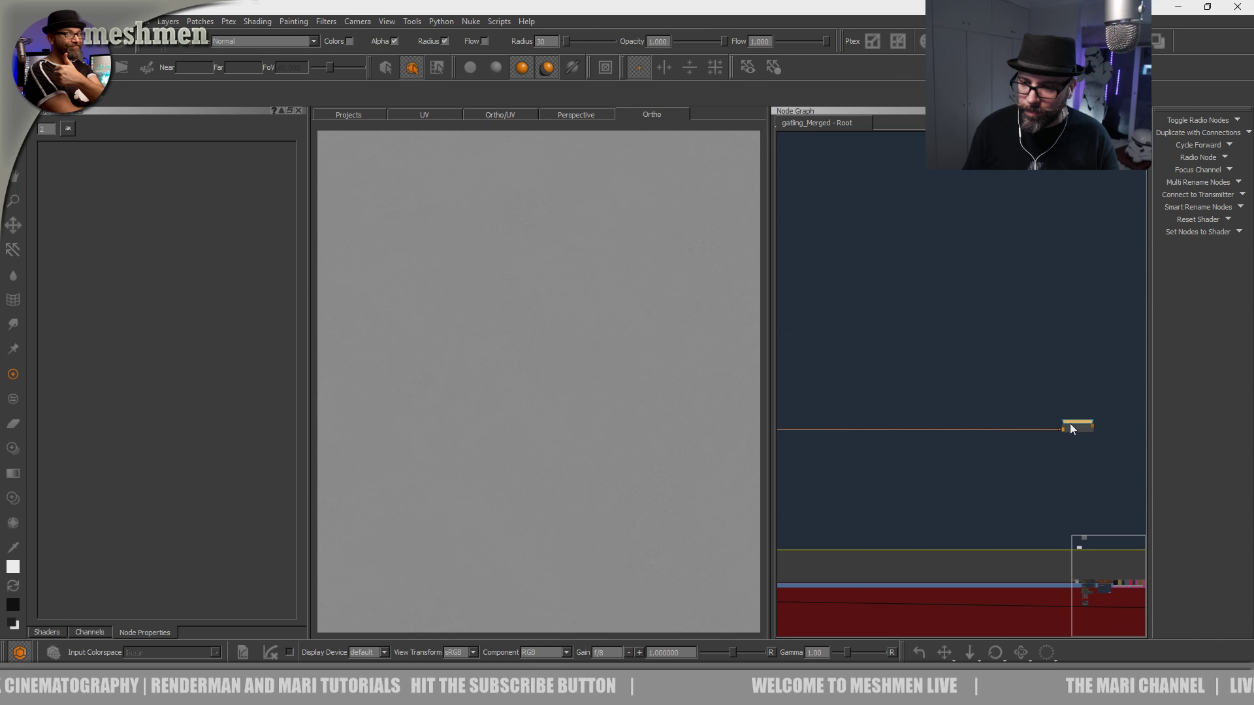
Rename the Radio Transmitter node "alloyBump_radio".
{"action": "left_click_drag", "start_coordinate": [187, 171], "coordinate": [41, 163]}
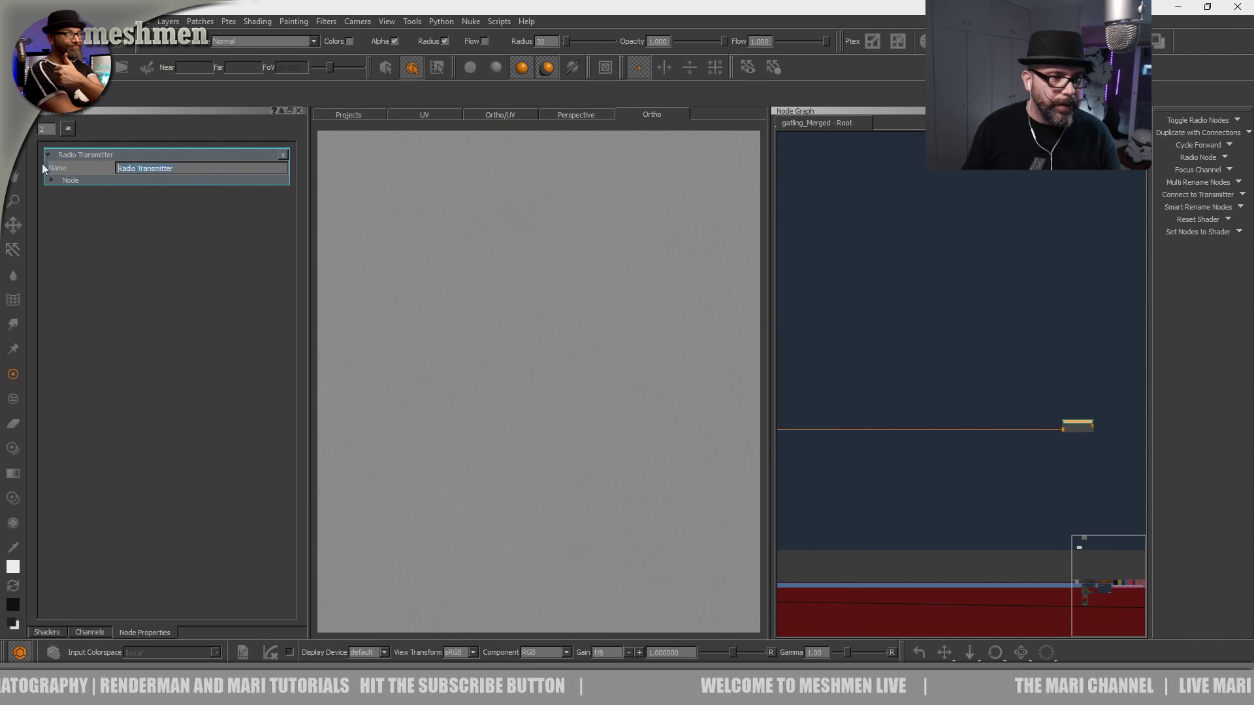
{"action": "type", "text": "alloy"}
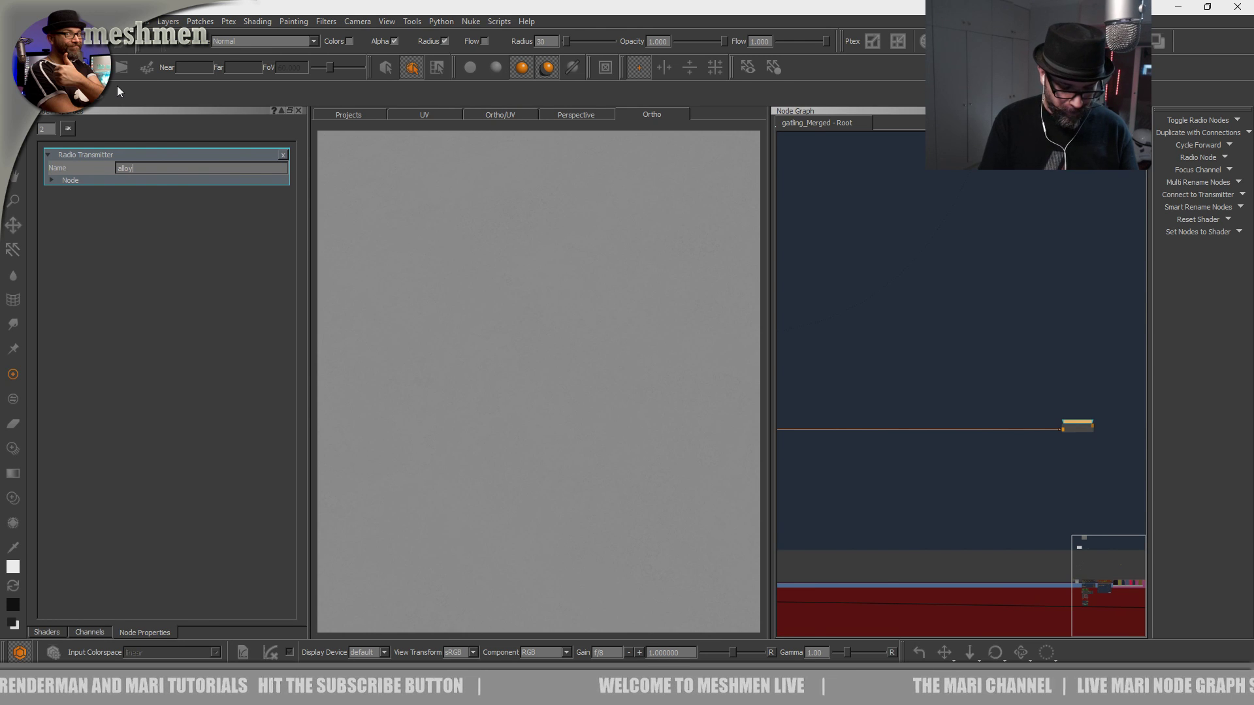
{"action": "type", "text": "Ra"}
{"action": "key", "text": "BackSpace"}
{"action": "key", "text": "BackSpace"}
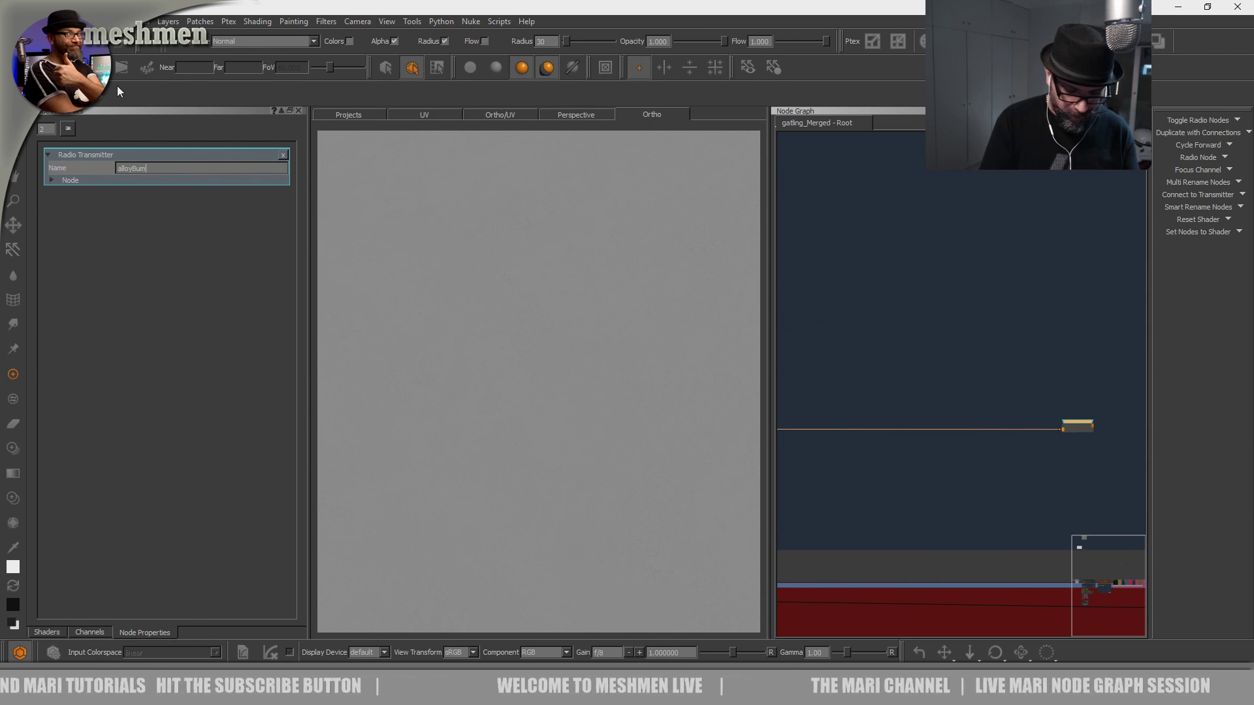
{"action": "type", "text": "Bump_radio"}
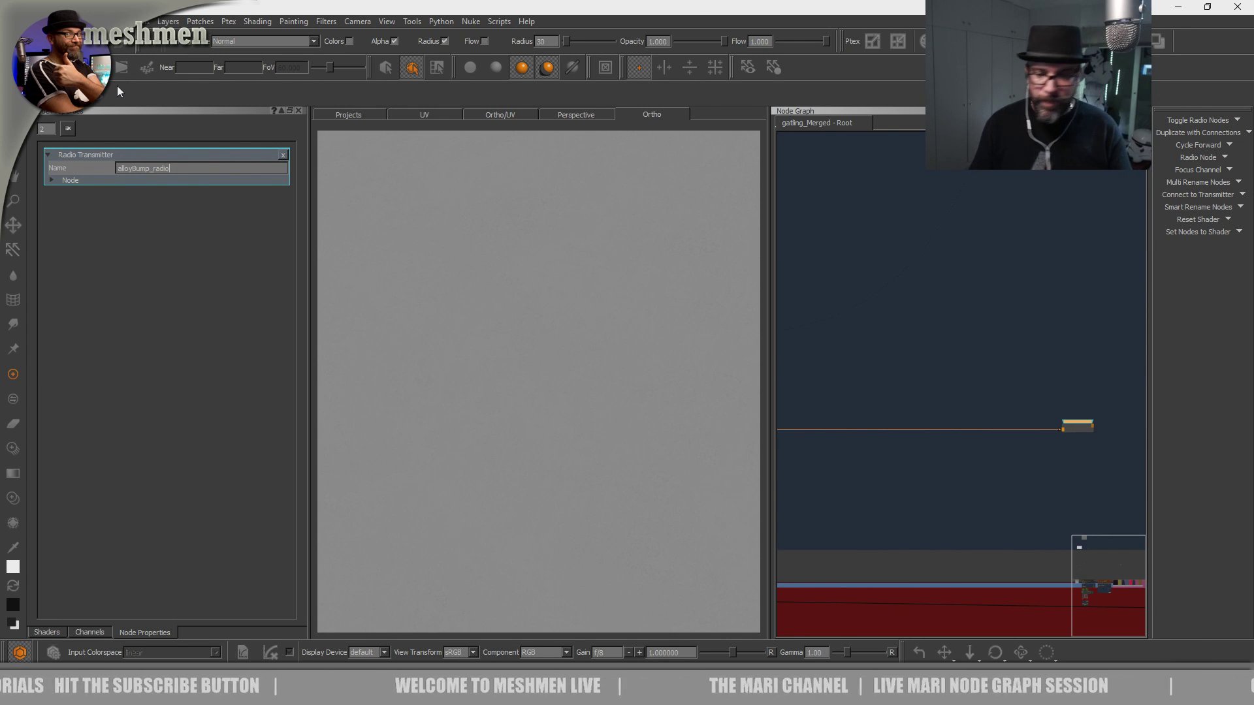
{"action": "left_click", "coordinate": [1054, 312]}
{"action": "left_click", "coordinate": [1079, 432]}
Jump to the Colout bookmark and move the alloybump radio node lower in the Alloy_BDP backdrop.
{"action": "scroll", "coordinate": [1096, 425], "scroll_direction": "down", "scroll_amount": 5}
{"action": "scroll", "coordinate": [1013, 431], "scroll_direction": "down", "scroll_amount": 5}
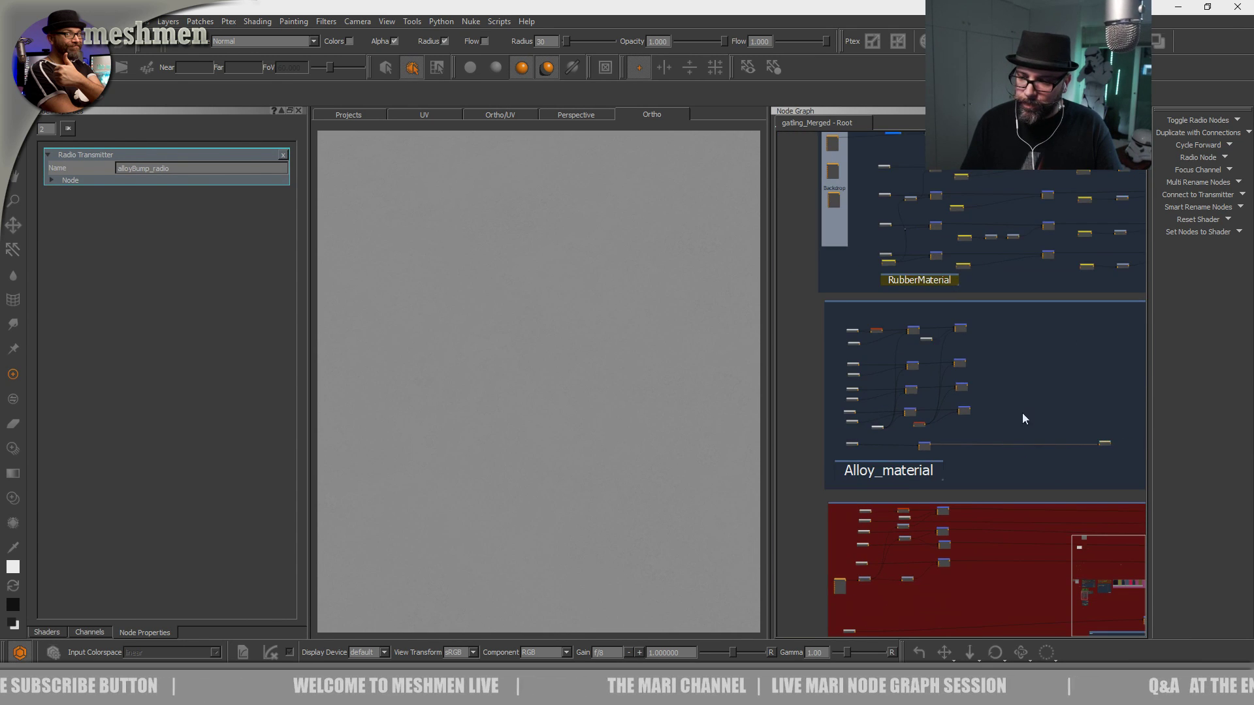
{"action": "key", "text": "j"}
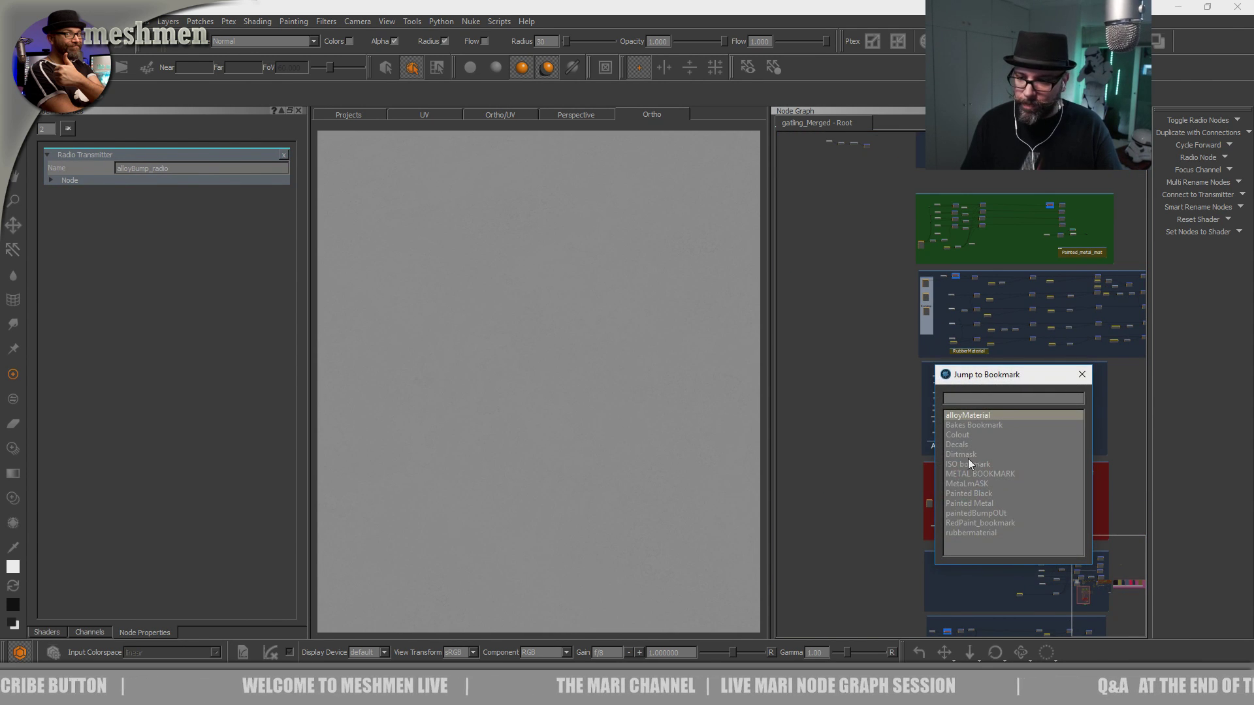
{"action": "double_click", "coordinate": [951, 437]}
{"action": "scroll", "coordinate": [942, 452], "scroll_direction": "down", "scroll_amount": 3}
{"action": "scroll", "coordinate": [860, 481], "scroll_direction": "down", "scroll_amount": 2}
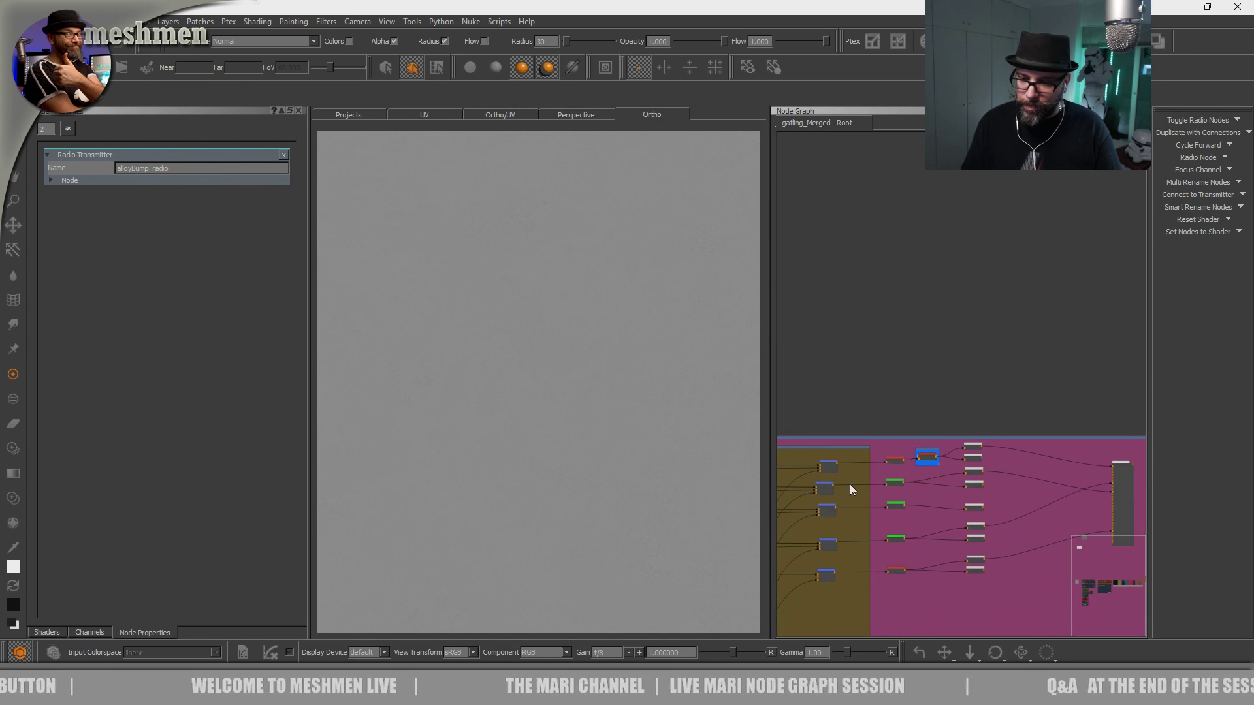
{"action": "scroll", "coordinate": [1020, 397], "scroll_direction": "up", "scroll_amount": 3}
{"action": "middle_click_drag", "start_coordinate": [1020, 397], "coordinate": [1143, 440]}
{"action": "middle_click_drag", "start_coordinate": [911, 438], "coordinate": [1074, 424]}
{"action": "middle_click_drag", "start_coordinate": [944, 451], "coordinate": [1012, 454]}
{"action": "scroll", "coordinate": [845, 437], "scroll_direction": "up", "scroll_amount": 5}
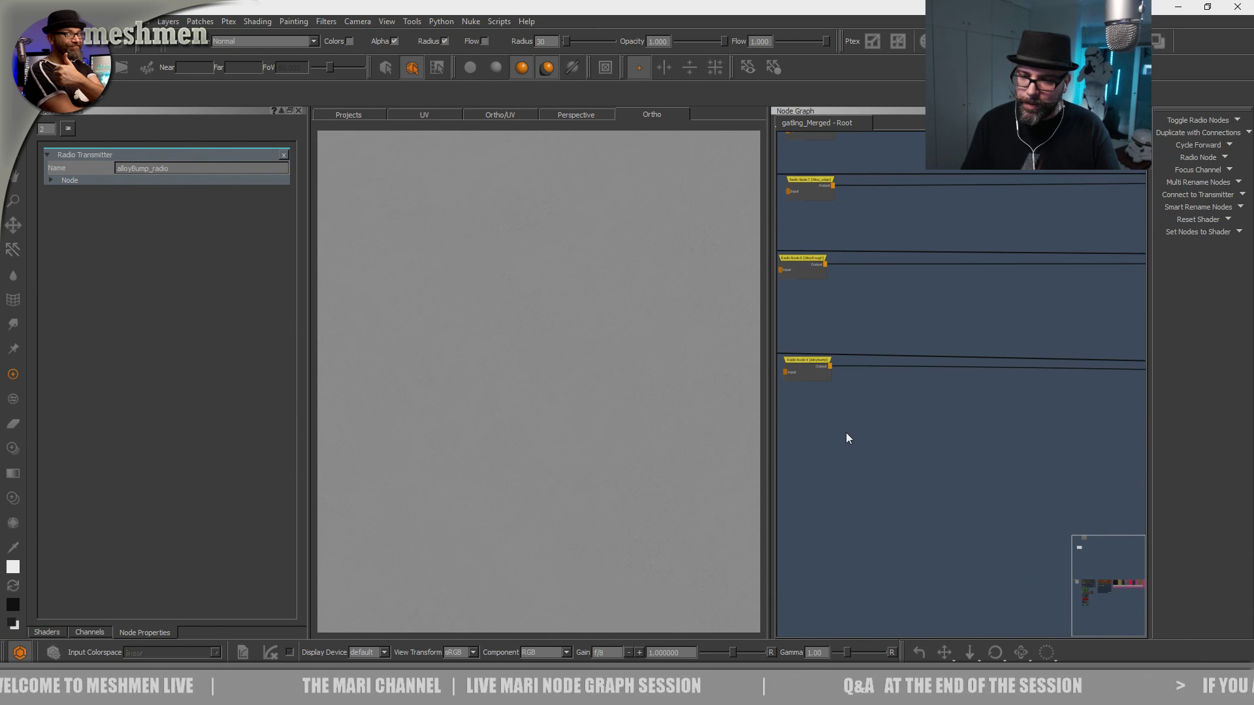
{"action": "left_click_drag", "start_coordinate": [802, 323], "coordinate": [845, 419]}
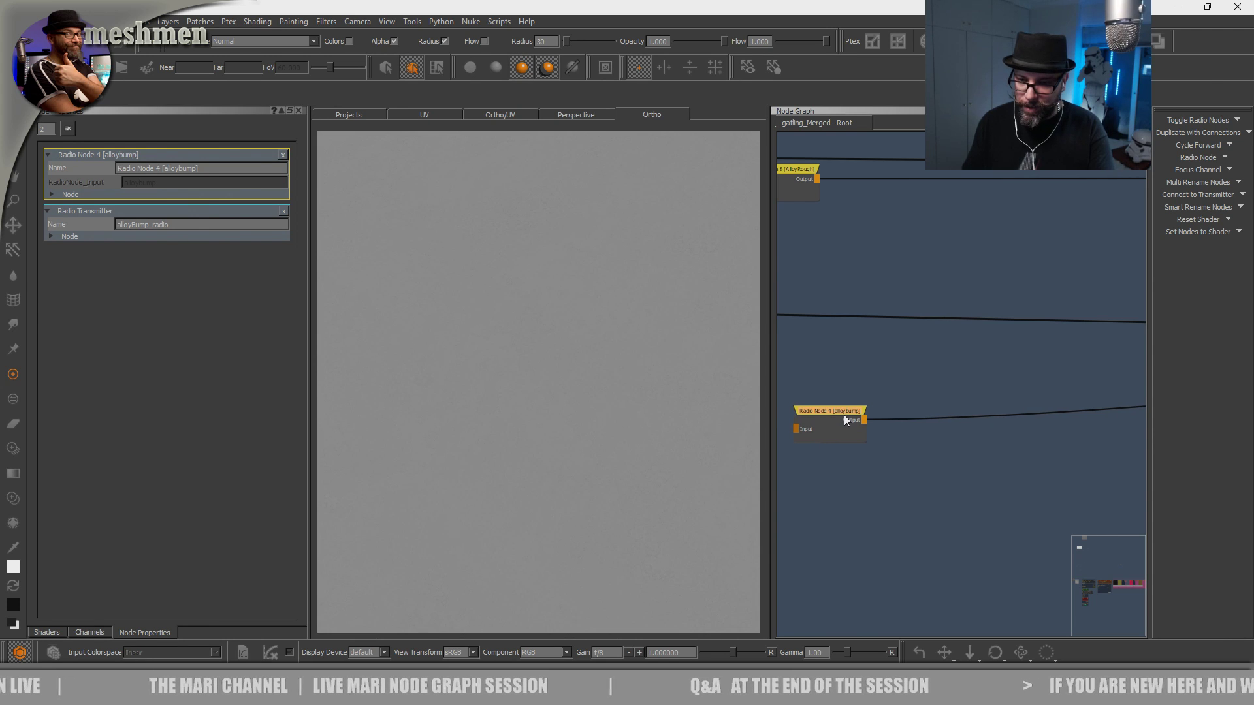
Connect the alloybump radio node in the Alloy_BDP backdrop to the alloyBump_radio transmitter and shift the node slightly left.
{"action": "key", "text": "Delete"}
{"action": "scroll", "coordinate": [914, 417], "scroll_direction": "down", "scroll_amount": 6}
{"action": "middle_click_drag", "start_coordinate": [928, 430], "coordinate": [873, 439]}
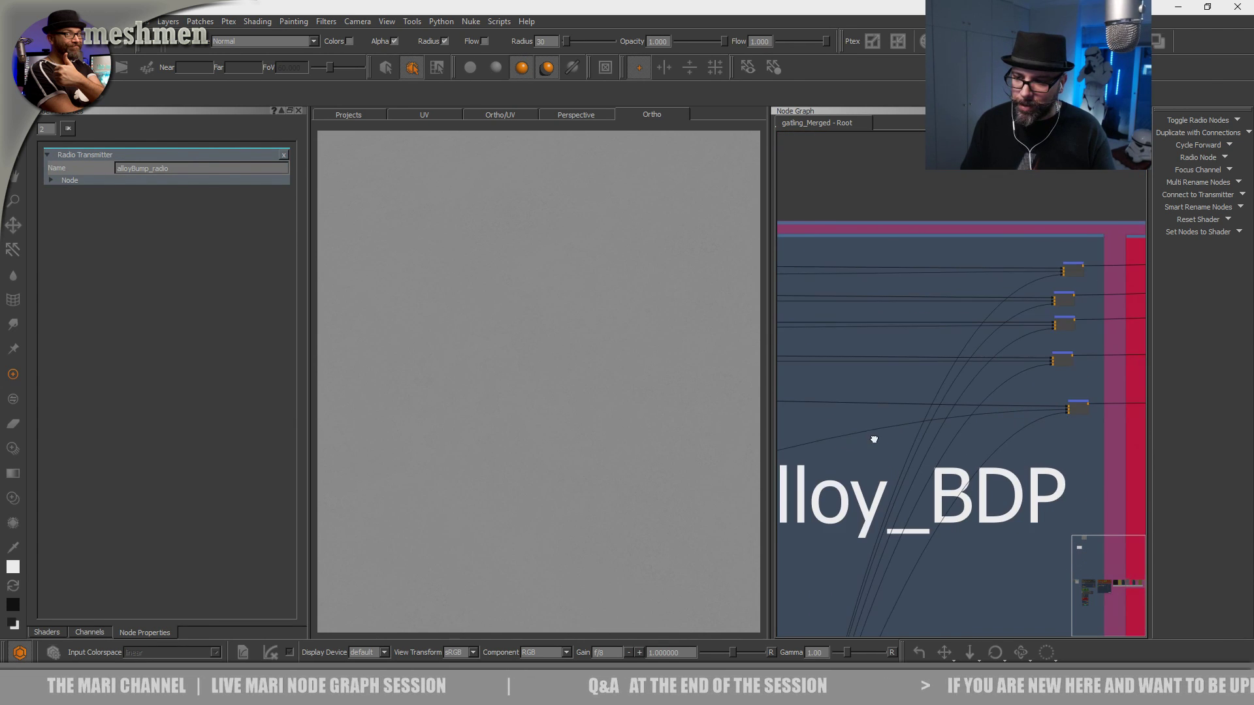
{"action": "scroll", "coordinate": [1000, 421], "scroll_direction": "up", "scroll_amount": 4}
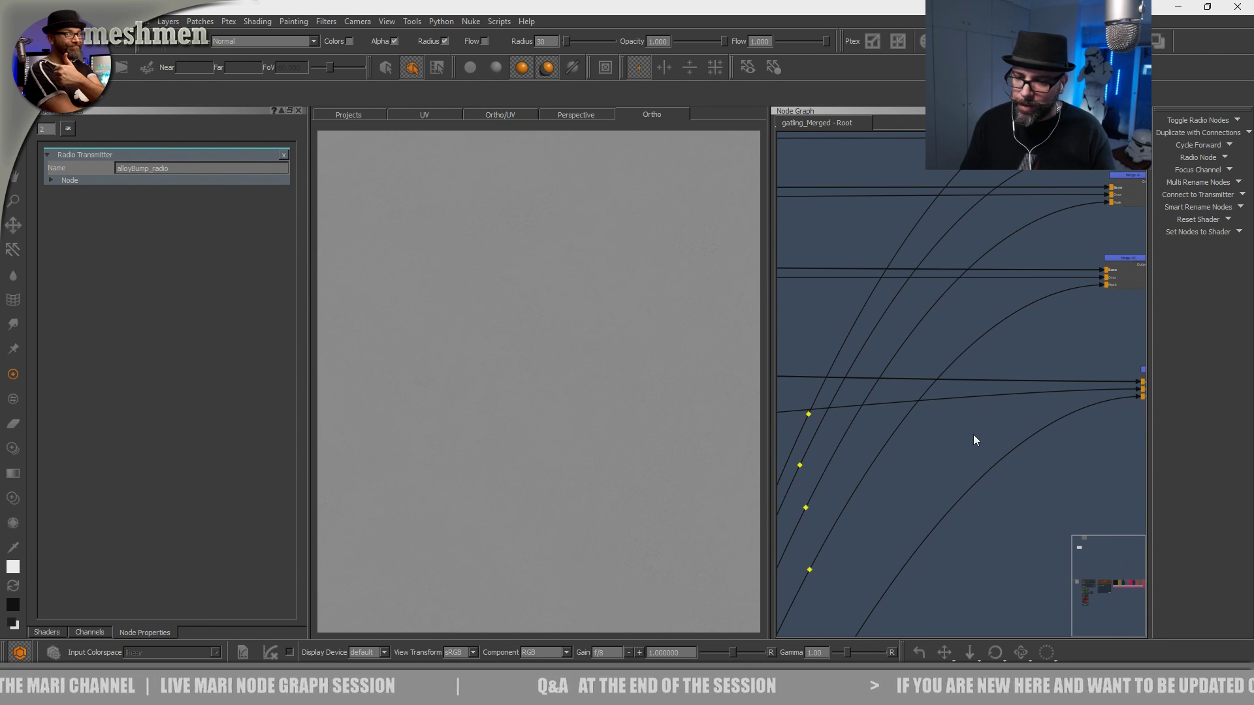
{"action": "scroll", "coordinate": [935, 451], "scroll_direction": "down", "scroll_amount": 3}
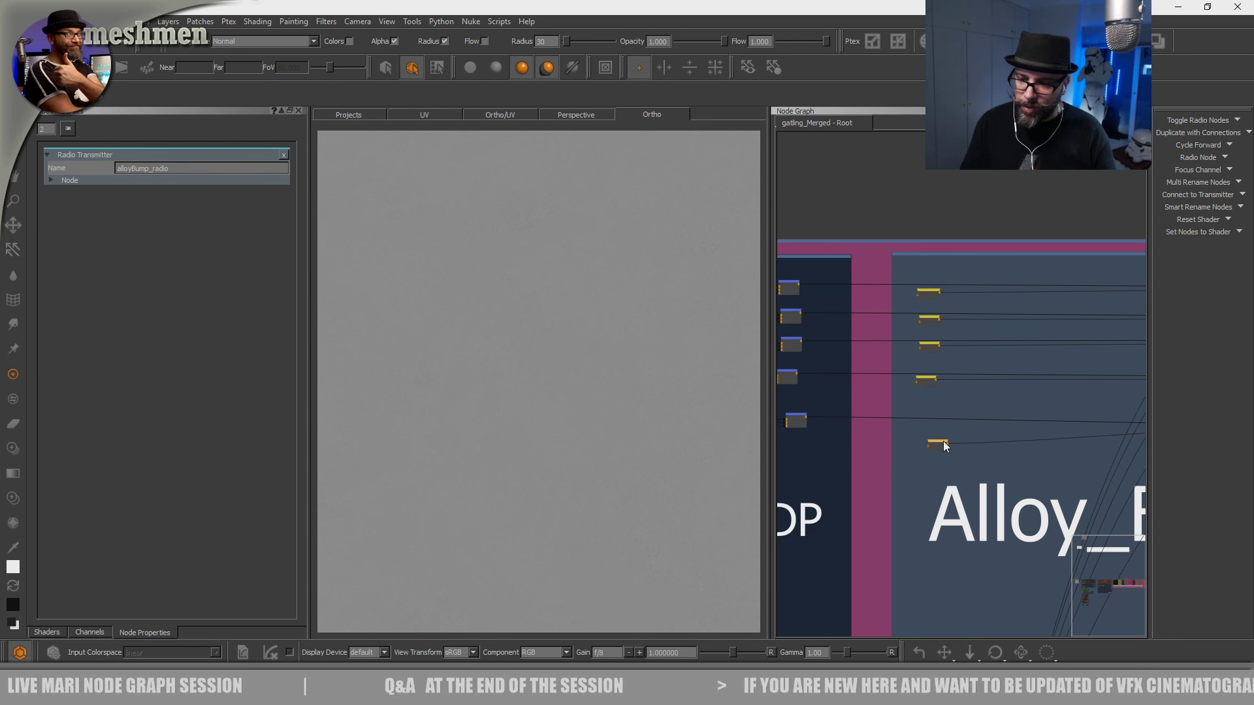
{"action": "scroll", "coordinate": [945, 444], "scroll_direction": "up", "scroll_amount": 3}
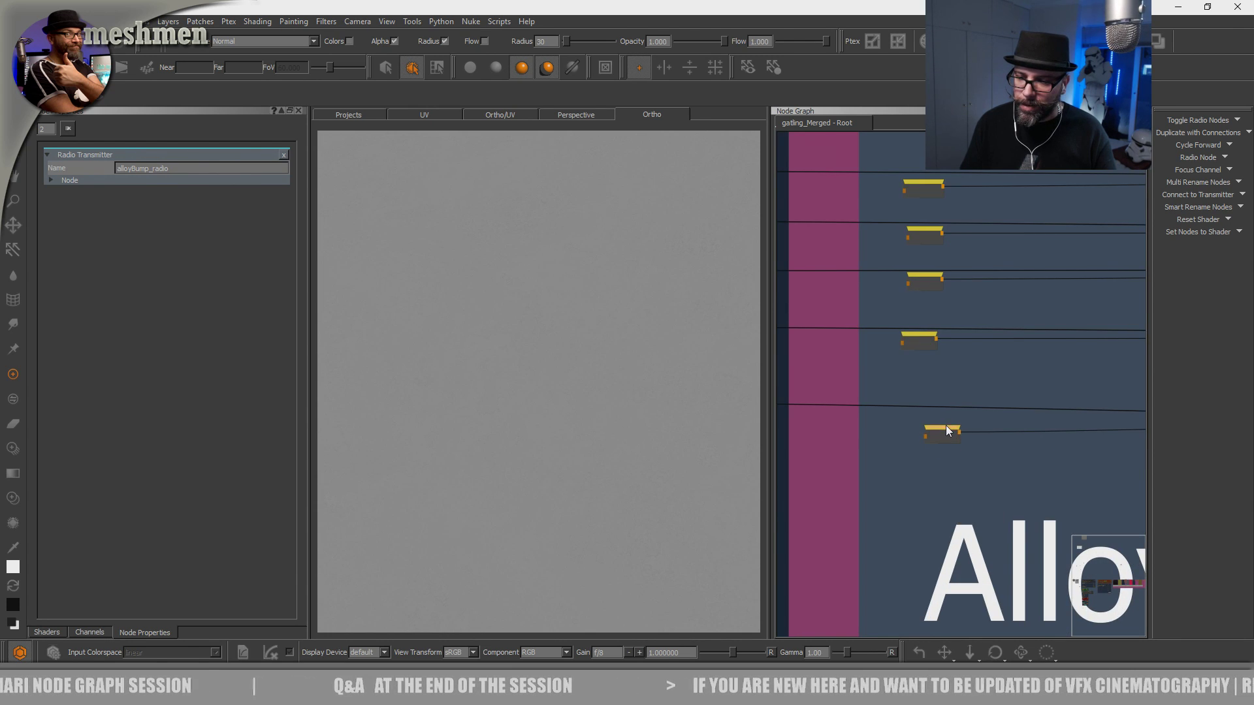
{"action": "left_click", "coordinate": [946, 428]}
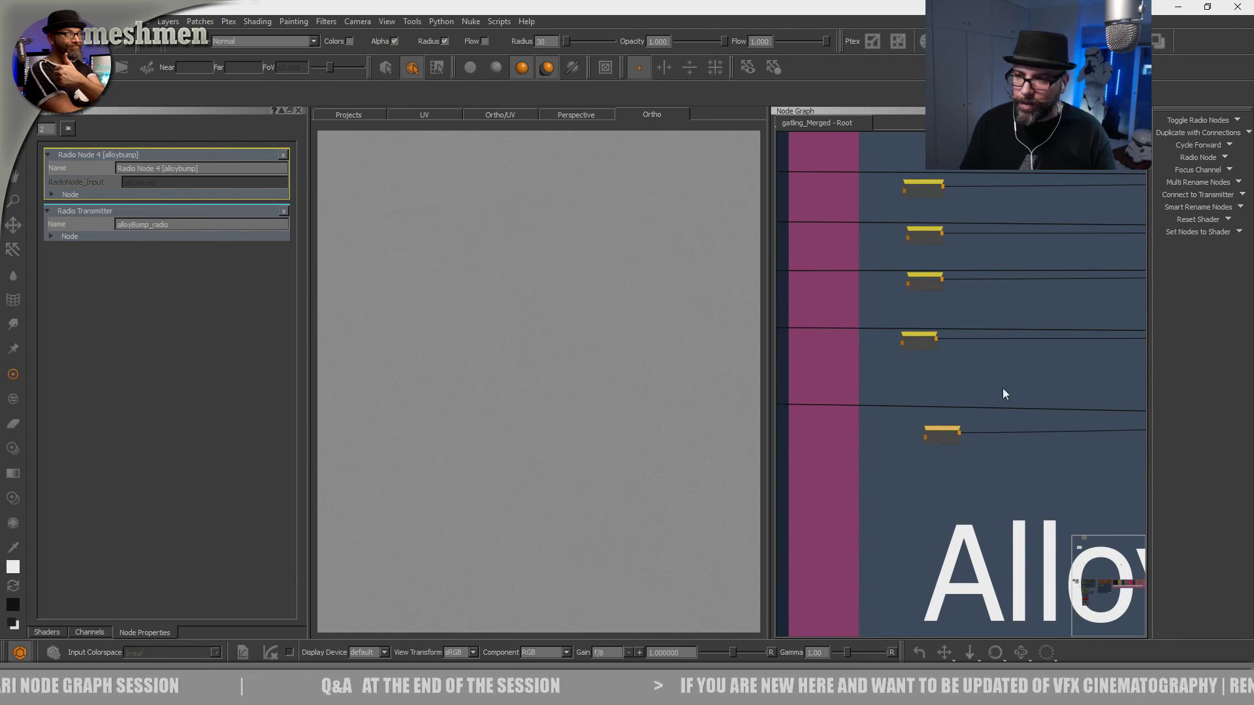
{"action": "left_click", "coordinate": [1189, 194]}
{"action": "left_click", "coordinate": [1155, 218]}
{"action": "left_click", "coordinate": [1103, 226]}
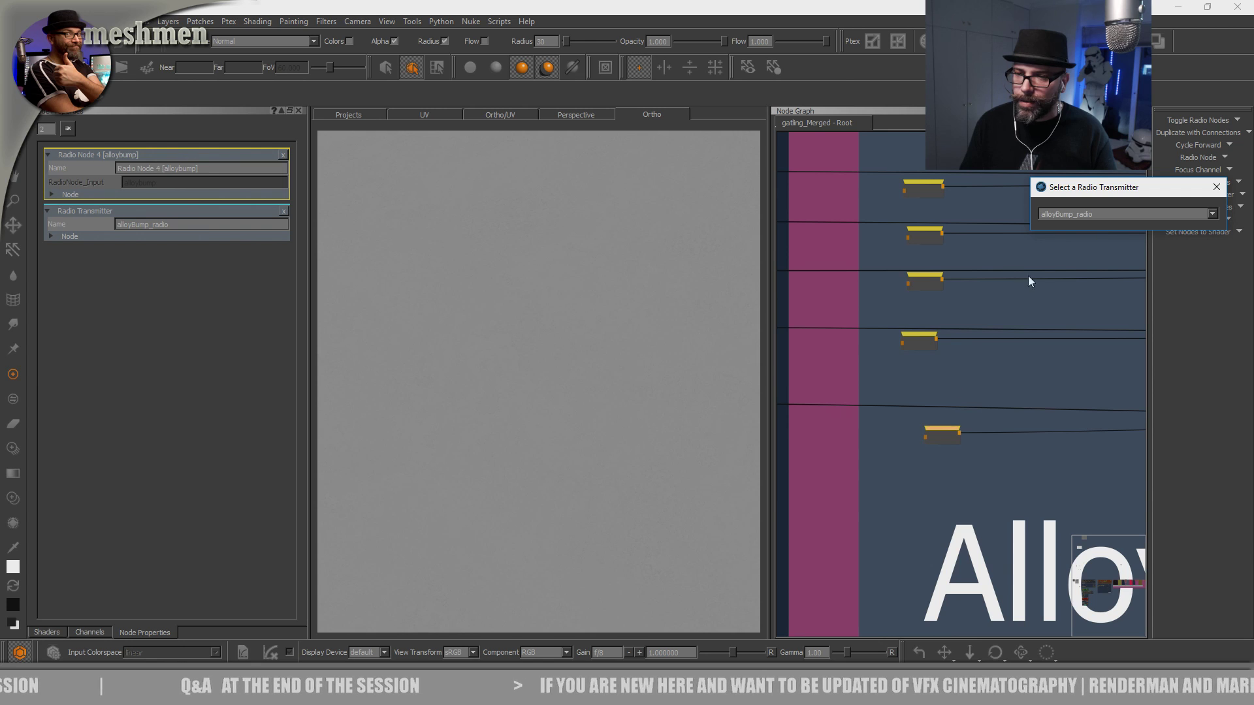
{"action": "left_click_drag", "start_coordinate": [950, 432], "coordinate": [942, 433]}
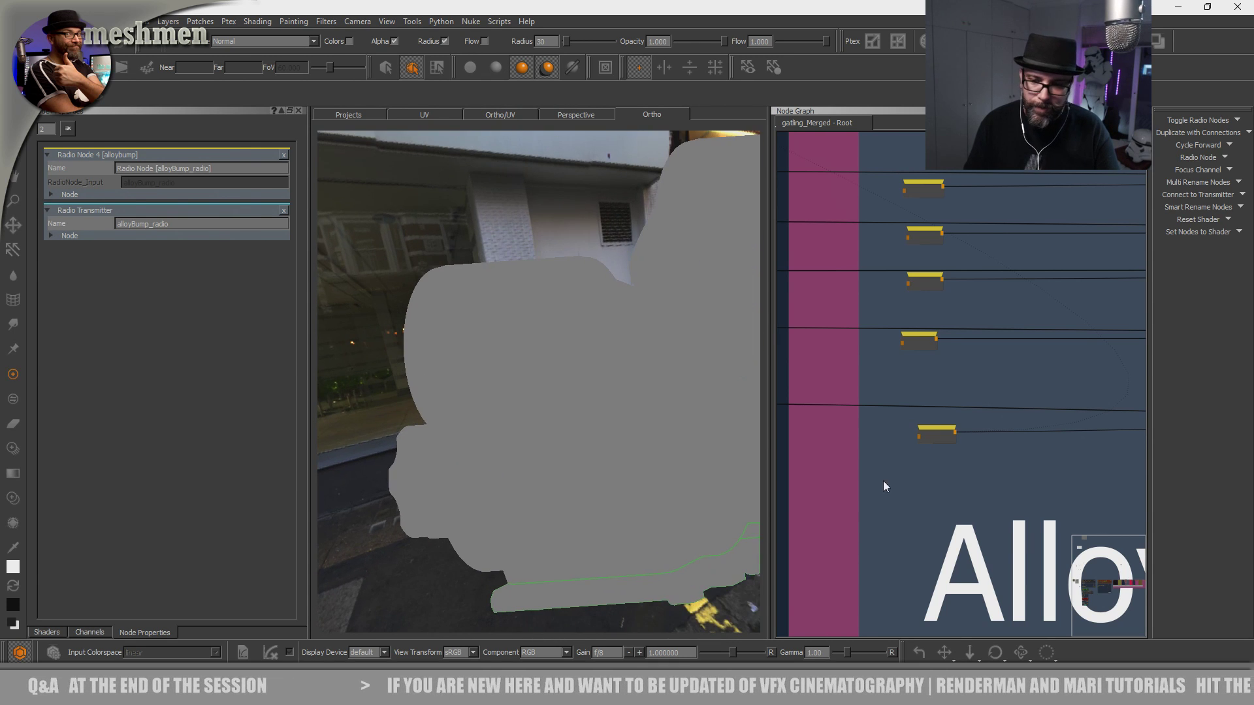
View the output of the lowest Merge node in the Alloy_BDP backdrop on the model.
{"action": "scroll", "coordinate": [1056, 457], "scroll_direction": "down", "scroll_amount": 2}
{"action": "middle_click_drag", "start_coordinate": [1055, 457], "coordinate": [875, 431]}
{"action": "middle_click_drag", "start_coordinate": [1023, 439], "coordinate": [784, 457]}
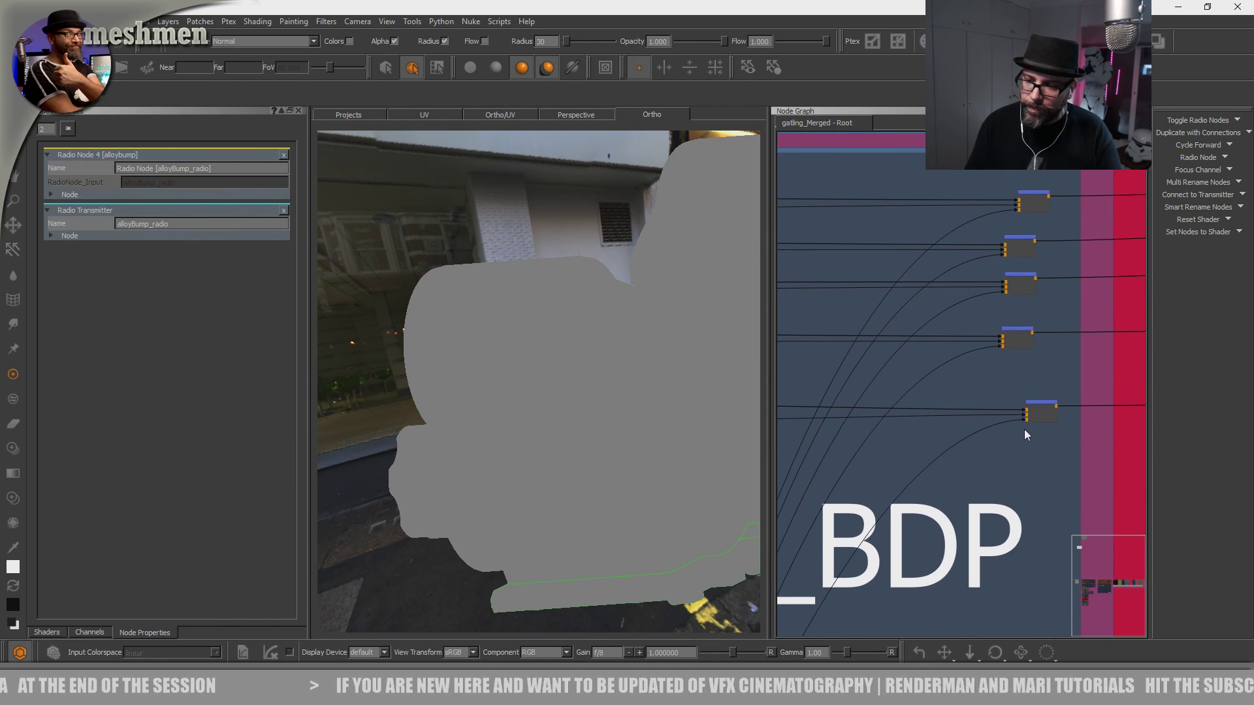
{"action": "scroll", "coordinate": [1024, 431], "scroll_direction": "up", "scroll_amount": 4}
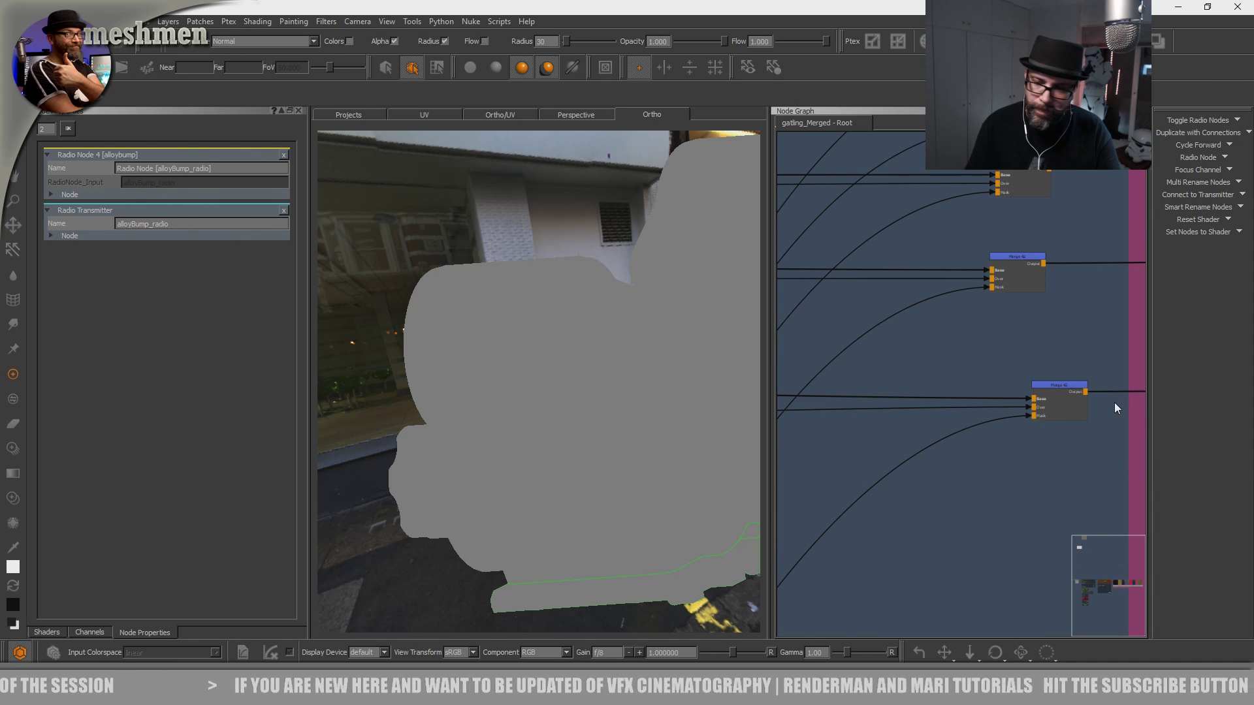
{"action": "middle_click_drag", "start_coordinate": [1059, 386], "coordinate": [1058, 389]}
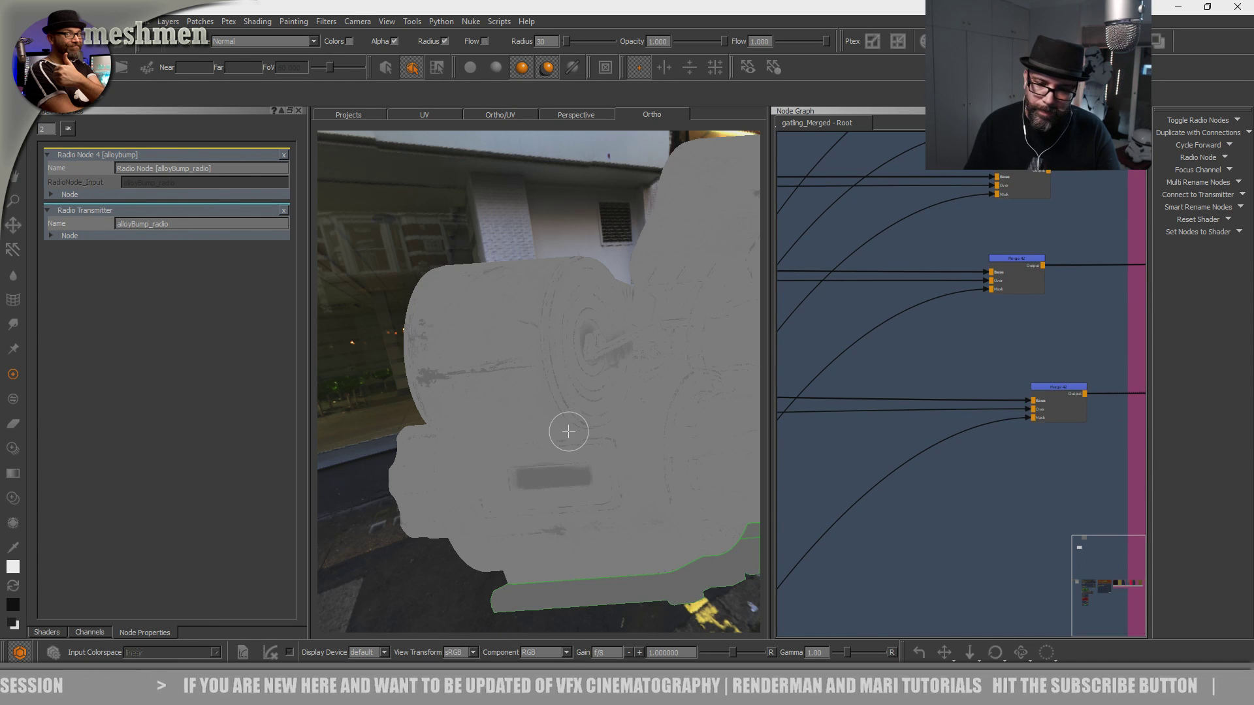
Examine the bump detail on the model's rounded surface up close and open the properties of the lowest Alloy_BDP Merge node.
{"action": "left_click_drag", "start_coordinate": [568, 432], "coordinate": [613, 449], "text": "alt"}
{"action": "right_click_drag", "start_coordinate": [612, 449], "coordinate": [633, 457], "text": "alt"}
{"action": "middle_click_drag", "start_coordinate": [632, 456], "coordinate": [624, 426], "text": "alt"}
{"action": "right_click_drag", "start_coordinate": [623, 426], "coordinate": [532, 364], "text": "alt"}
{"action": "middle_click_drag", "start_coordinate": [532, 364], "coordinate": [586, 436], "text": "alt"}
{"action": "mouse_move", "coordinate": [586, 436]}
{"action": "right_mouse_down", "text": "alt"}
{"action": "mouse_move", "coordinate": [623, 451]}
{"action": "mouse_move", "coordinate": [599, 443]}
{"action": "right_mouse_up", "text": "alt"}
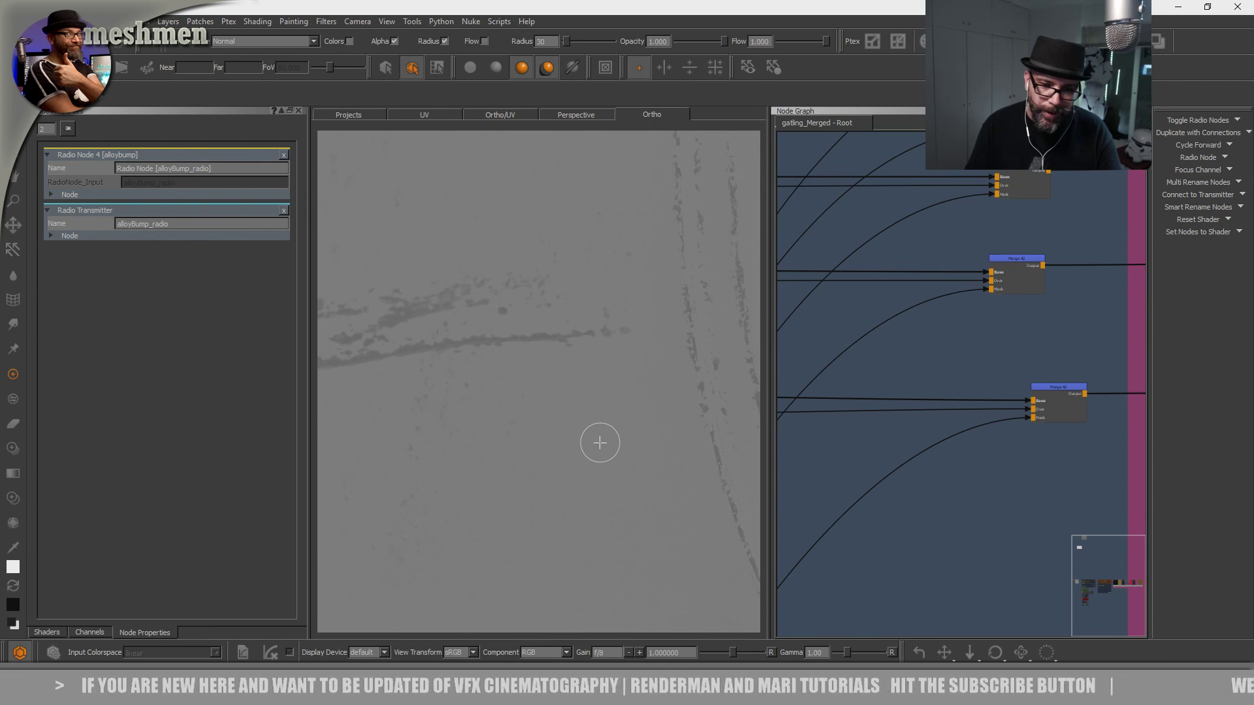
{"action": "left_click_drag", "start_coordinate": [599, 442], "coordinate": [555, 436], "text": "alt"}
{"action": "left_click", "coordinate": [1061, 389]}
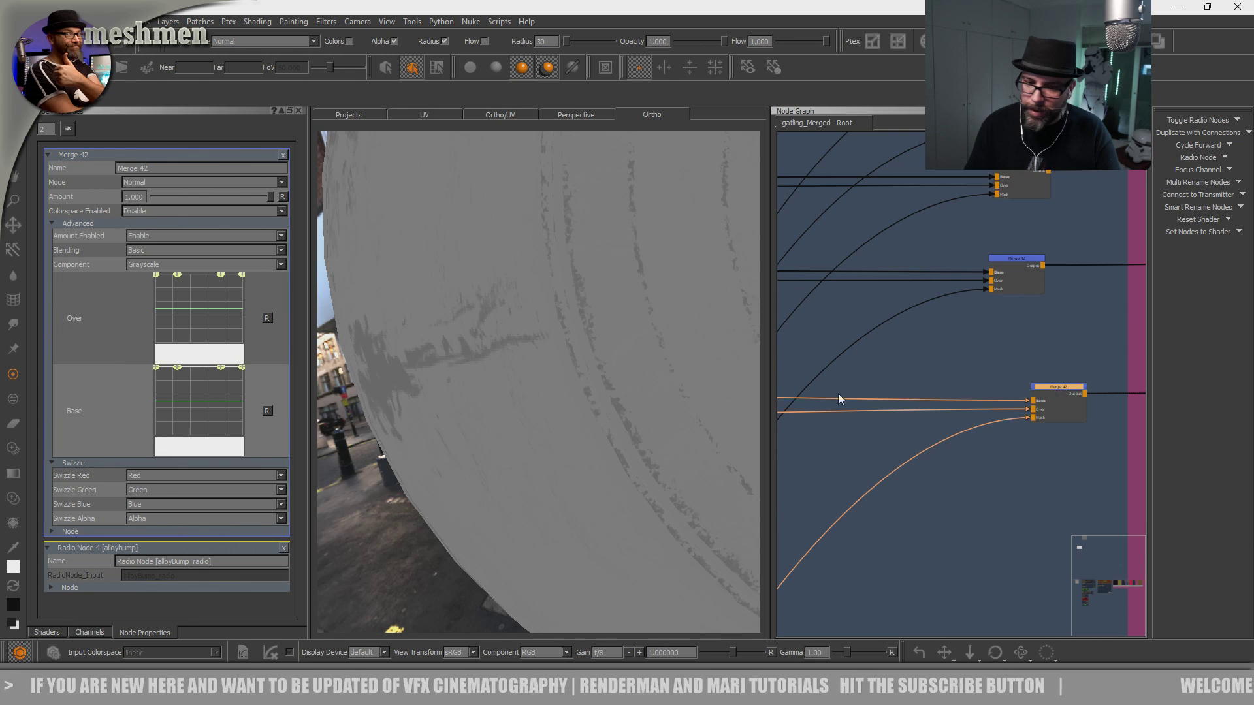
Try the Overlay mode and a zero amount on Merge 42, and restore Normal mode with an amount of 1.000.
{"action": "scroll", "coordinate": [527, 409], "scroll_direction": "up", "scroll_amount": 2}
{"action": "left_click", "coordinate": [149, 210]}
{"action": "left_click", "coordinate": [221, 233]}
{"action": "left_click", "coordinate": [211, 180]}
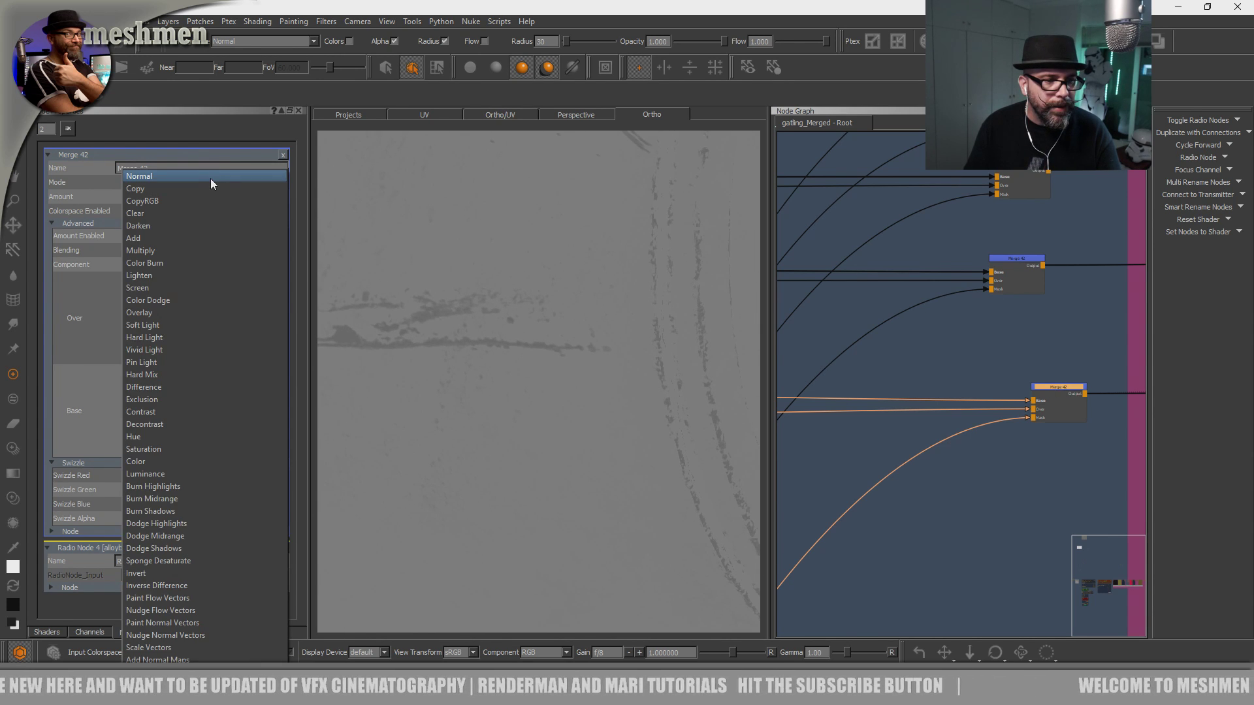
{"action": "left_click", "coordinate": [152, 312]}
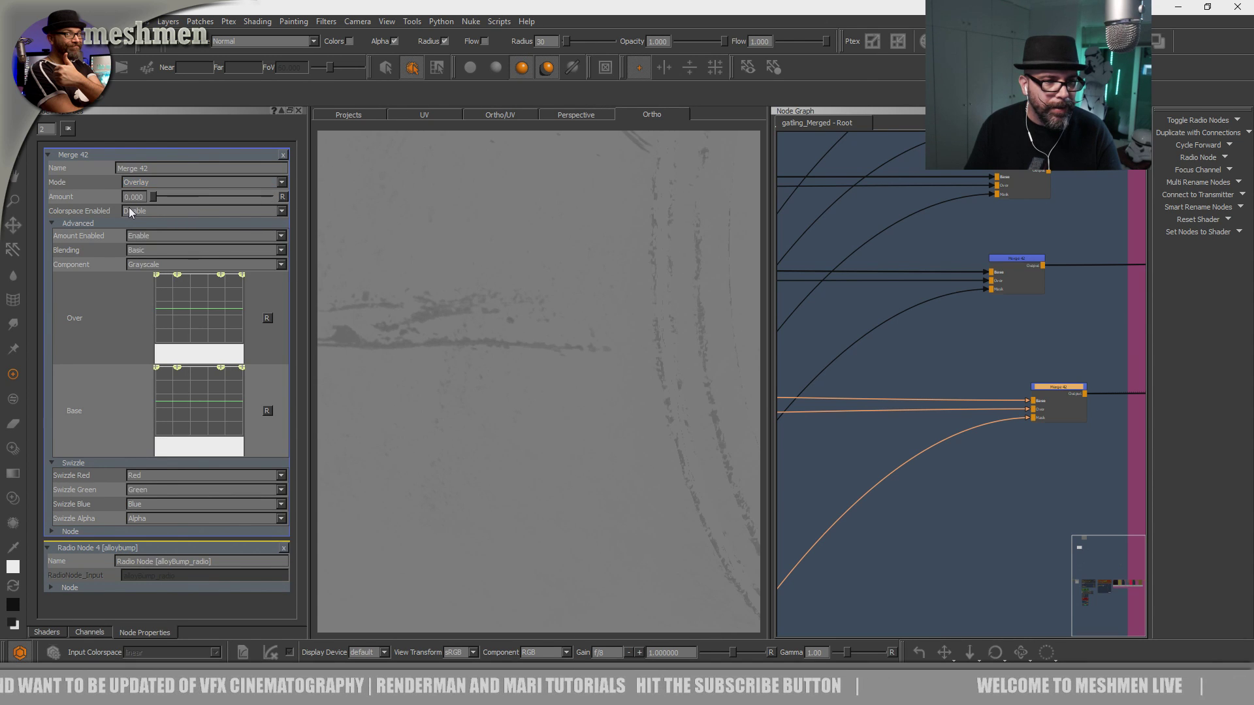
{"action": "left_click_drag", "start_coordinate": [272, 195], "coordinate": [263, 197]}
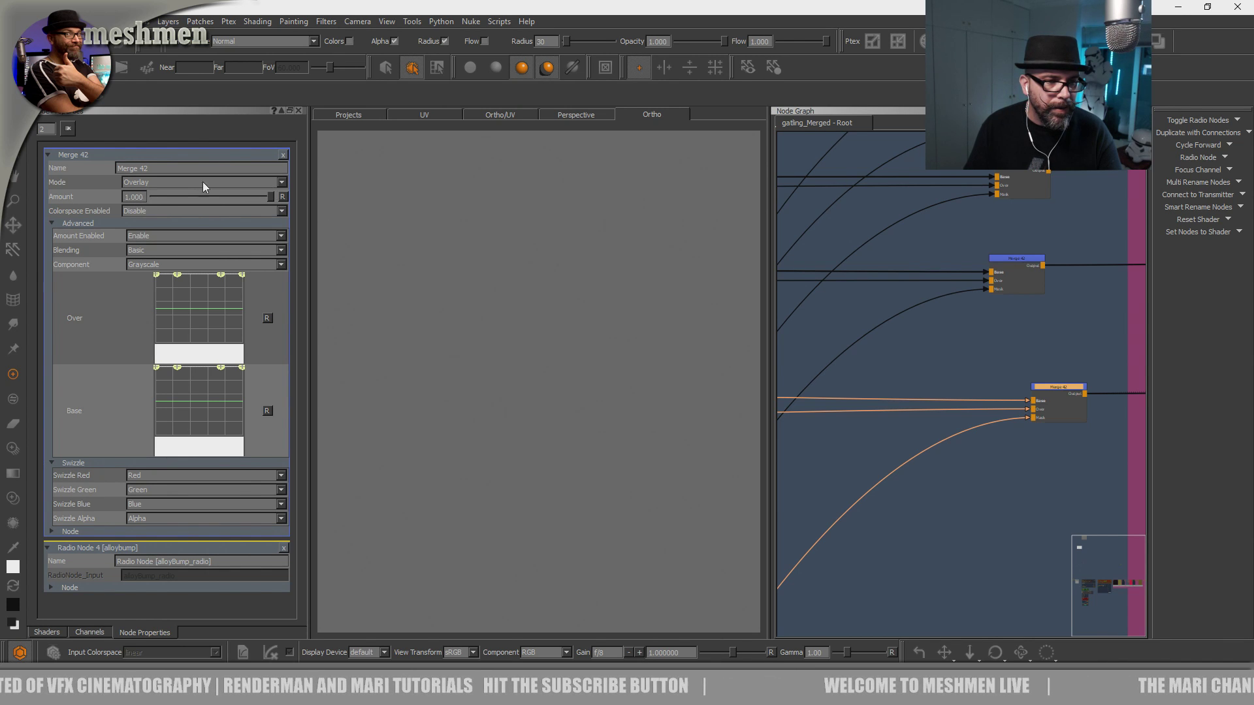
{"action": "left_click", "coordinate": [196, 182]}
{"action": "left_click", "coordinate": [136, 48]}
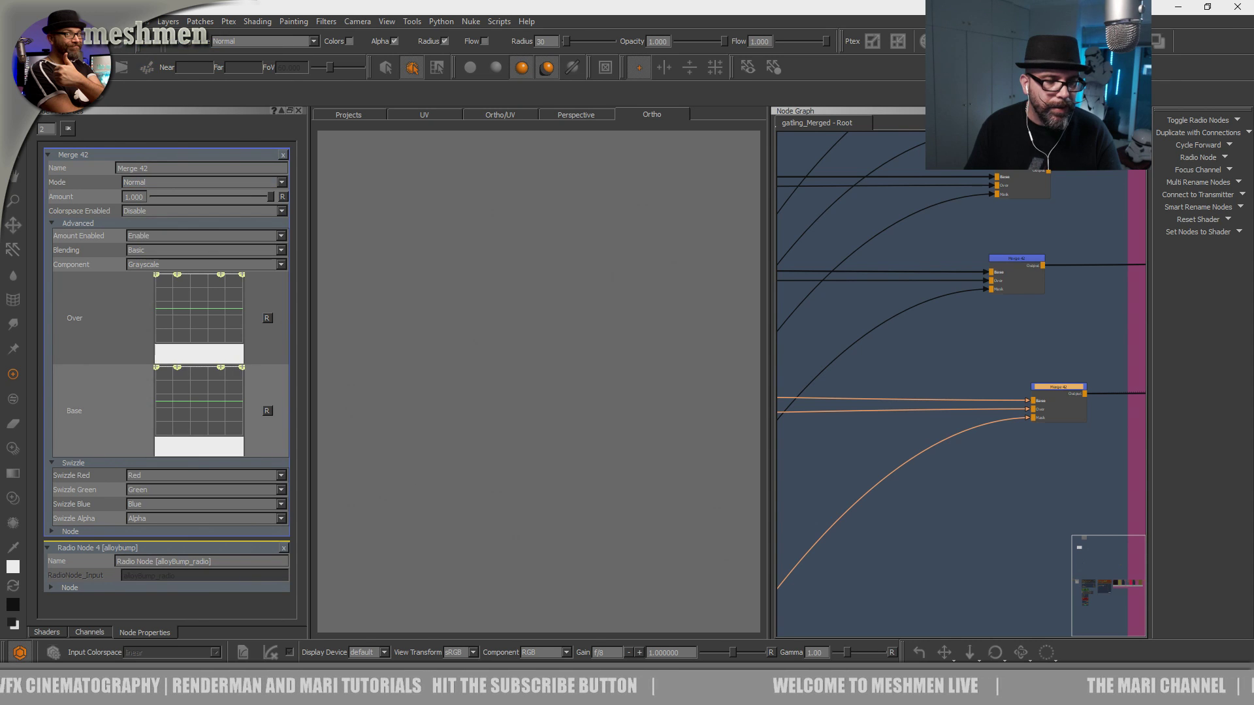
Jump from the lowest radio node in the Red_material backdrop to its radio connection.
{"action": "right_click_drag", "start_coordinate": [505, 359], "coordinate": [529, 386], "text": "alt"}
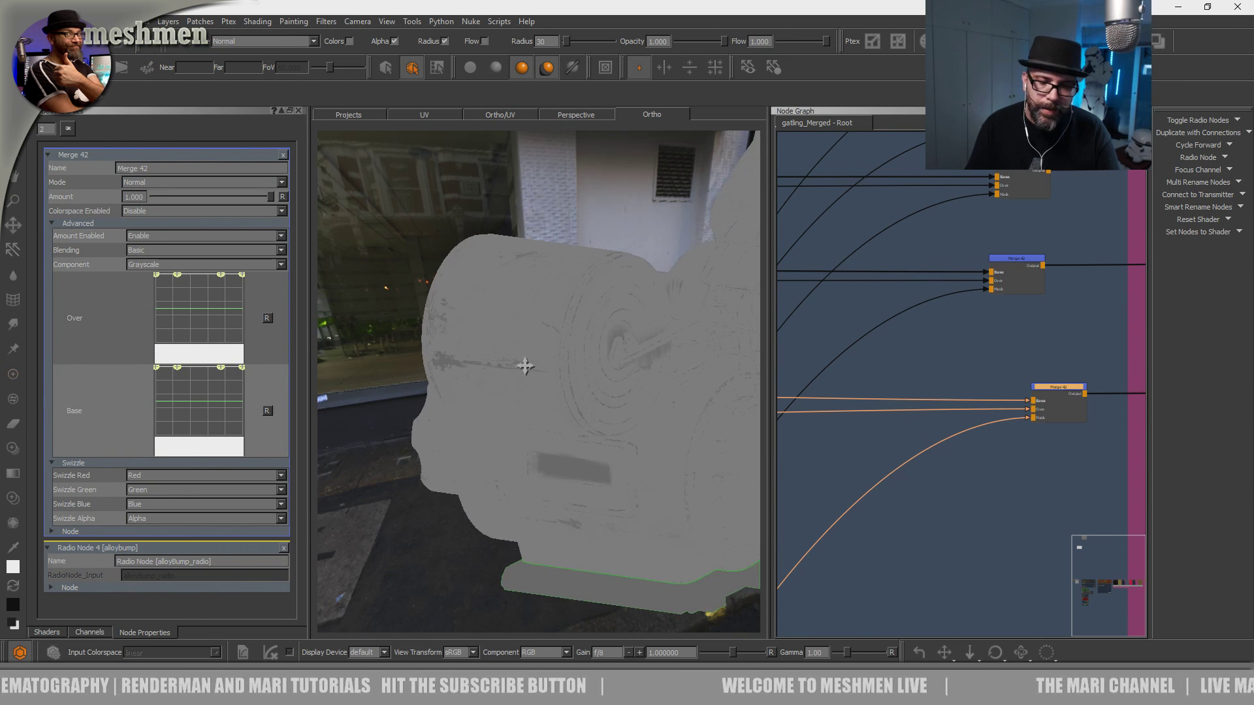
{"action": "left_click_drag", "start_coordinate": [529, 386], "coordinate": [537, 364], "text": "alt"}
{"action": "right_click_drag", "start_coordinate": [538, 363], "coordinate": [546, 384], "text": "alt"}
{"action": "left_click_drag", "start_coordinate": [545, 385], "coordinate": [581, 396], "text": "alt"}
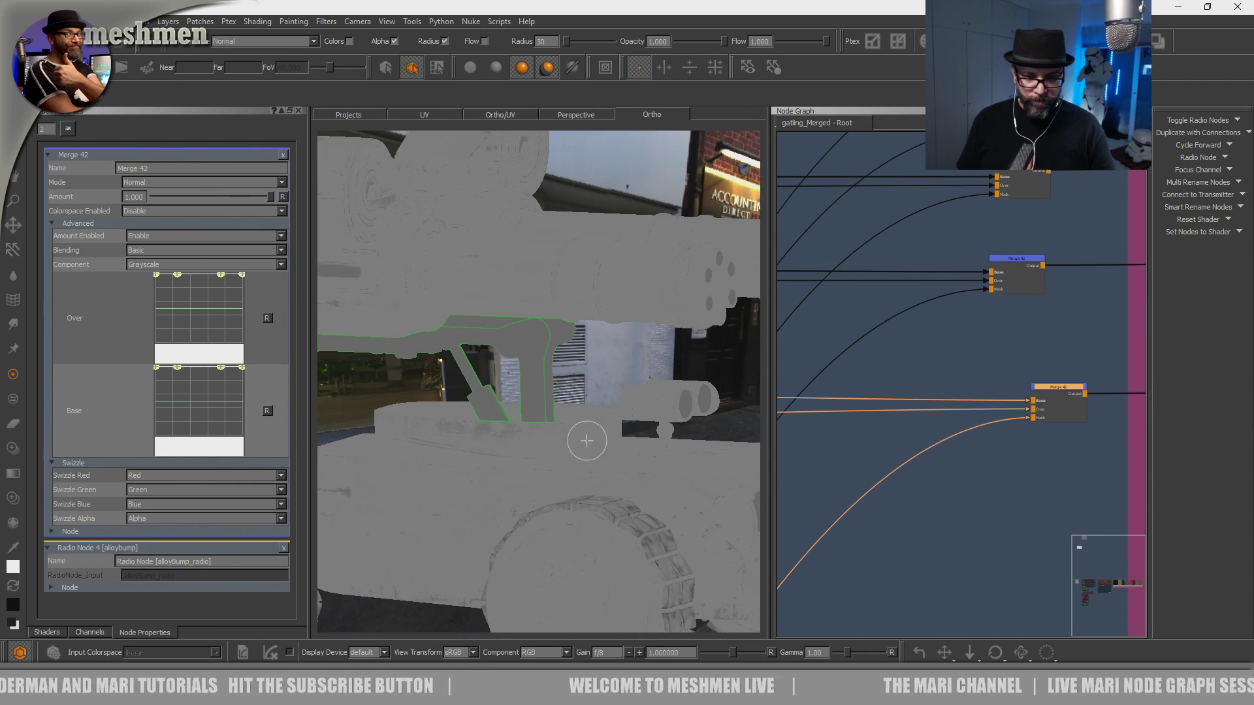
{"action": "scroll", "coordinate": [837, 468], "scroll_direction": "up", "scroll_amount": 5}
{"action": "scroll", "coordinate": [902, 454], "scroll_direction": "down", "scroll_amount": 3}
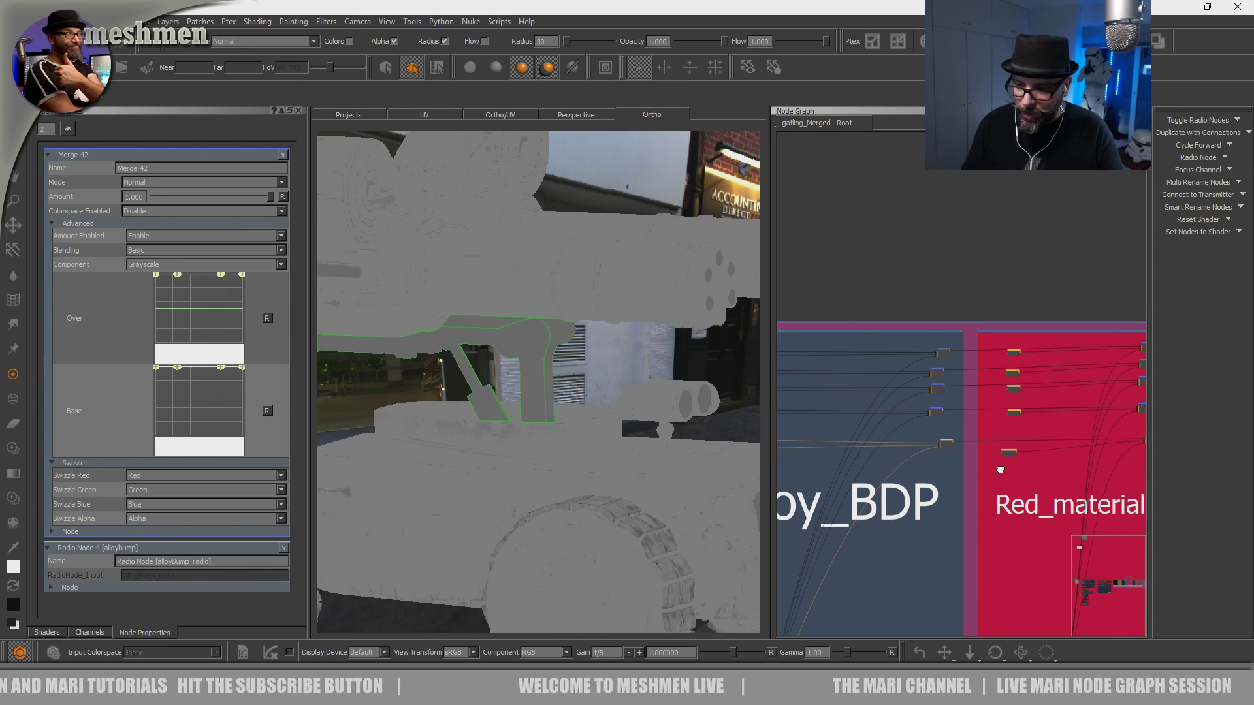
{"action": "scroll", "coordinate": [952, 459], "scroll_direction": "up", "scroll_amount": 4}
{"action": "middle_click_drag", "start_coordinate": [942, 464], "coordinate": [1058, 483]}
{"action": "scroll", "coordinate": [910, 448], "scroll_direction": "up", "scroll_amount": 2}
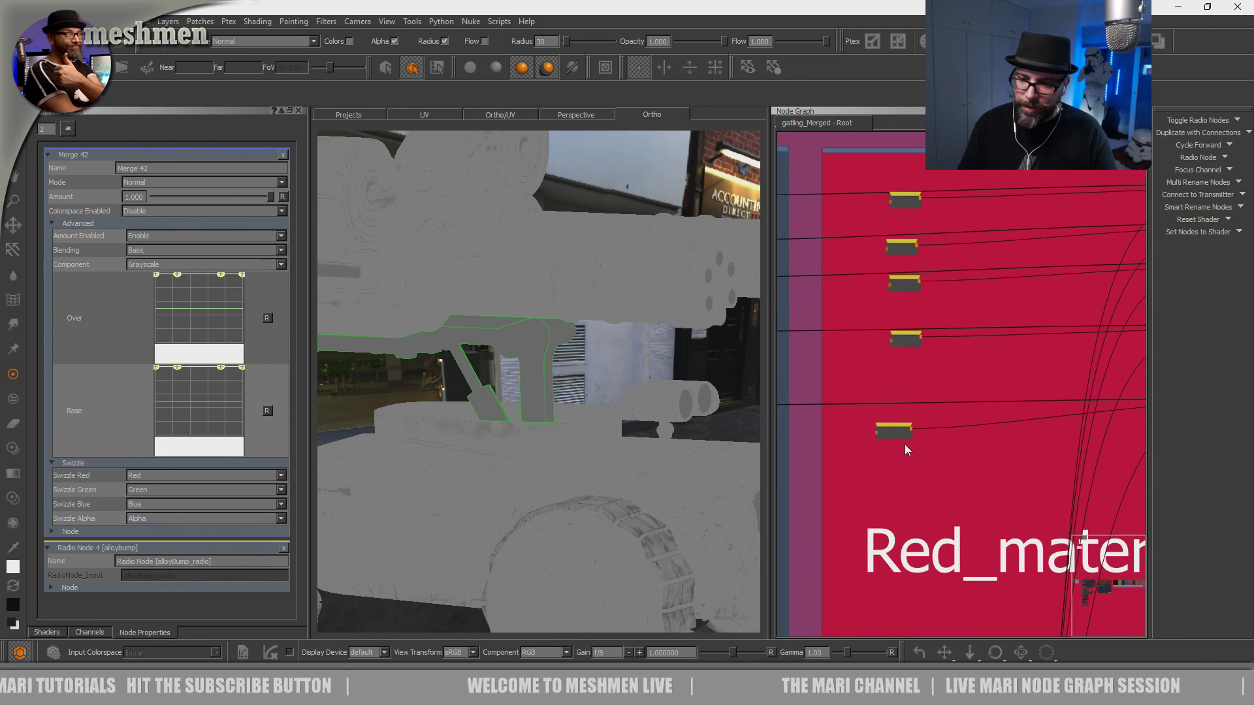
{"action": "scroll", "coordinate": [896, 428], "scroll_direction": "up", "scroll_amount": 2}
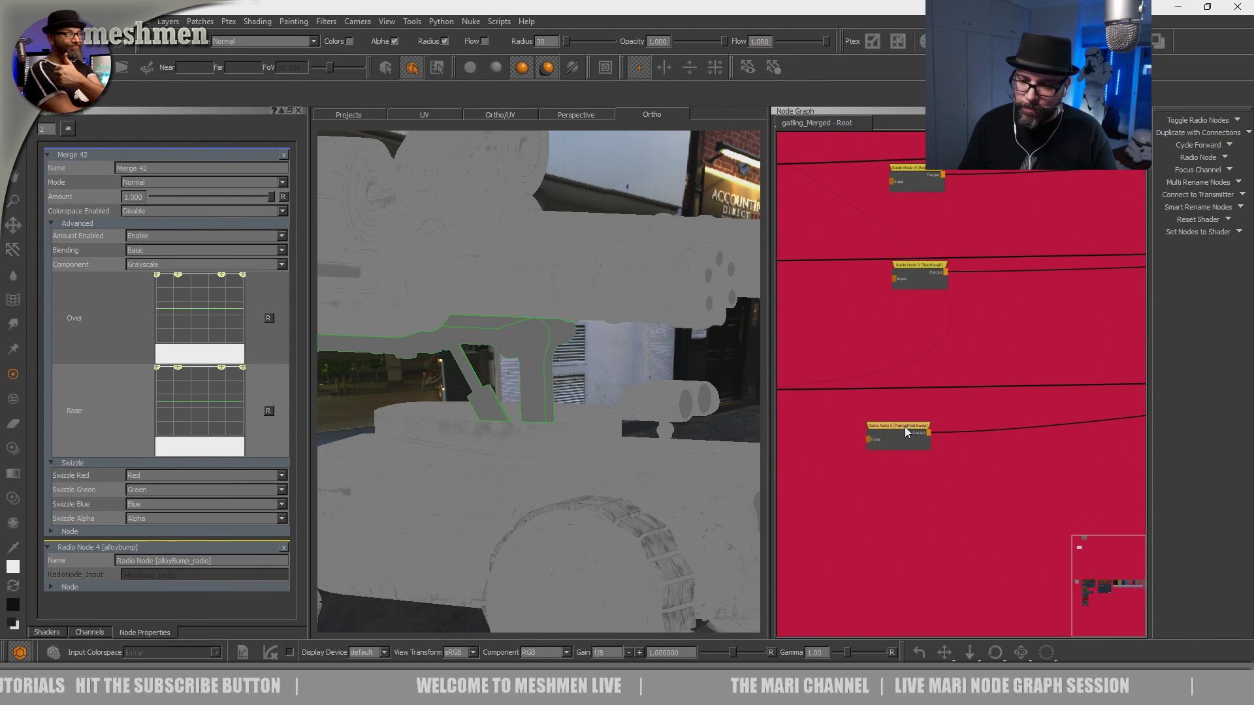
{"action": "left_click_drag", "start_coordinate": [908, 432], "coordinate": [904, 430]}
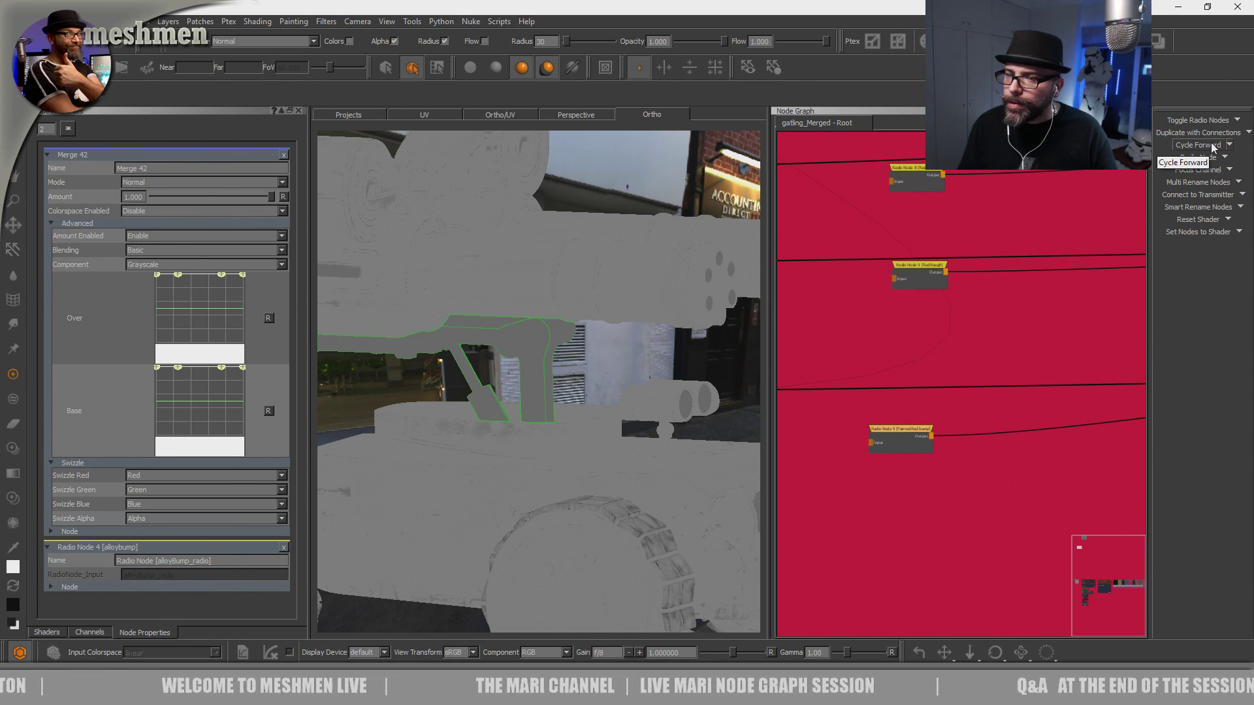
{"action": "right_click", "coordinate": [891, 433]}
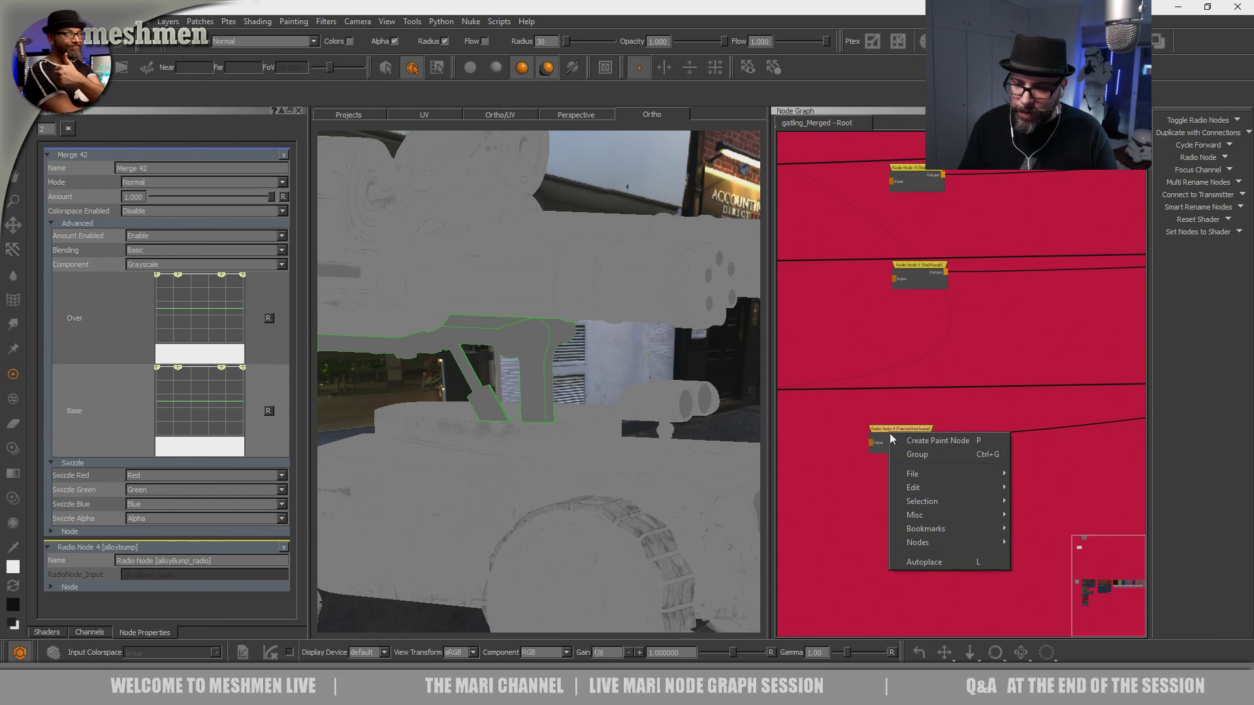
{"action": "mouse_move", "coordinate": [918, 516]}
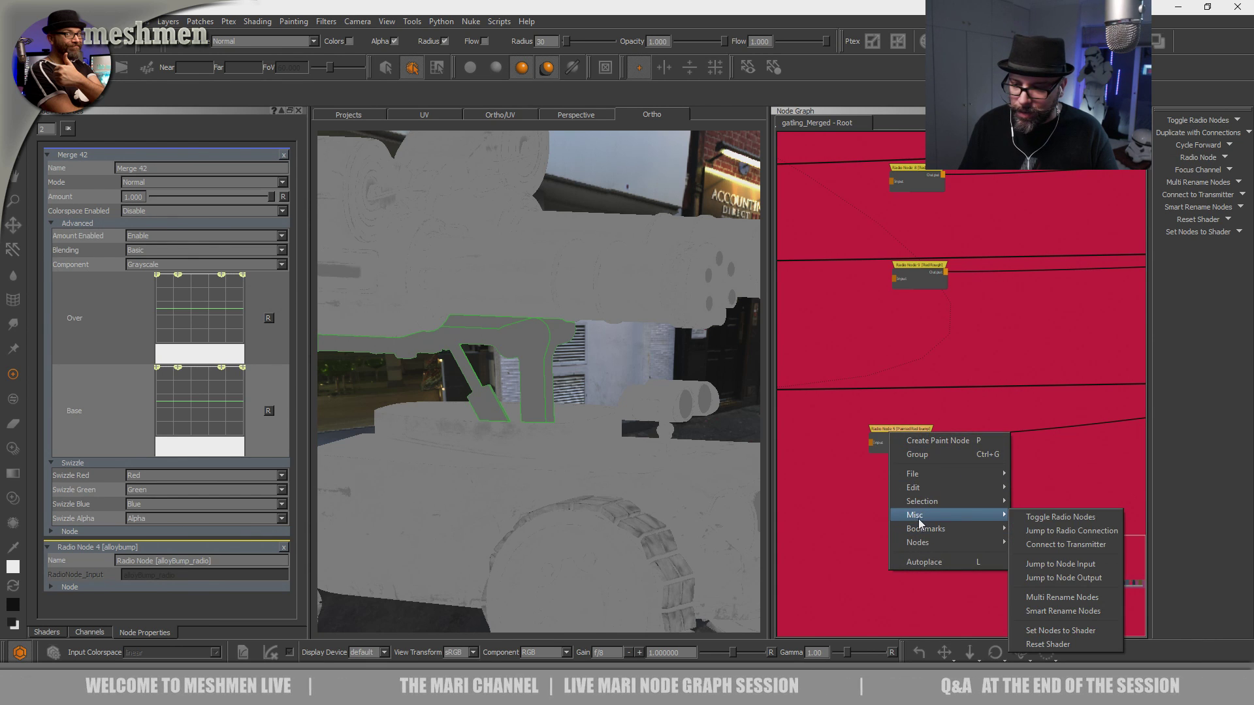
{"action": "left_click", "coordinate": [1063, 531]}
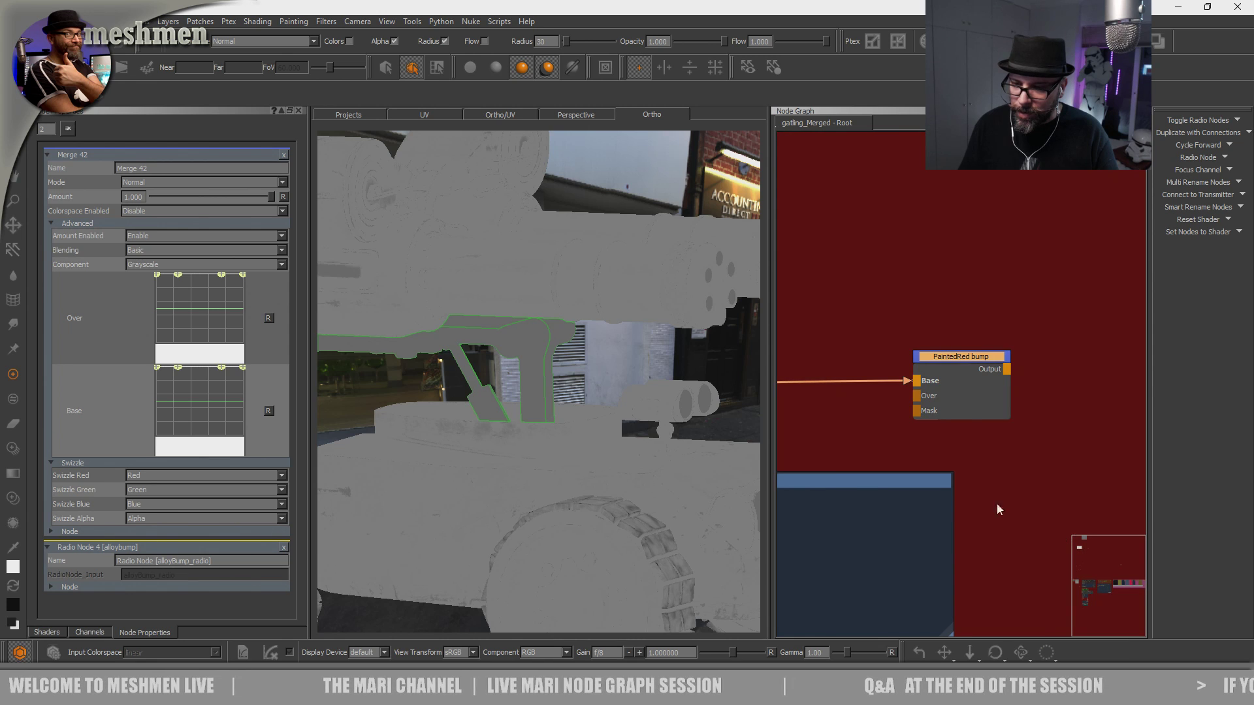
Shift the Grey Constant node that feeds the PaintedRed bump node and open its properties.
{"action": "middle_click_drag", "start_coordinate": [949, 421], "coordinate": [1190, 428]}
{"action": "scroll", "coordinate": [998, 414], "scroll_direction": "down", "scroll_amount": 3}
{"action": "middle_click_drag", "start_coordinate": [907, 431], "coordinate": [1007, 431]}
{"action": "scroll", "coordinate": [966, 425], "scroll_direction": "up", "scroll_amount": 2}
{"action": "left_click_drag", "start_coordinate": [888, 435], "coordinate": [1032, 419]}
{"action": "middle_click_drag", "start_coordinate": [1057, 415], "coordinate": [849, 398]}
{"action": "scroll", "coordinate": [850, 399], "scroll_direction": "up", "scroll_amount": 2}
{"action": "scroll", "coordinate": [851, 405], "scroll_direction": "up", "scroll_amount": 1}
{"action": "left_click_drag", "start_coordinate": [816, 405], "coordinate": [877, 416]}
{"action": "left_click", "coordinate": [876, 416]}
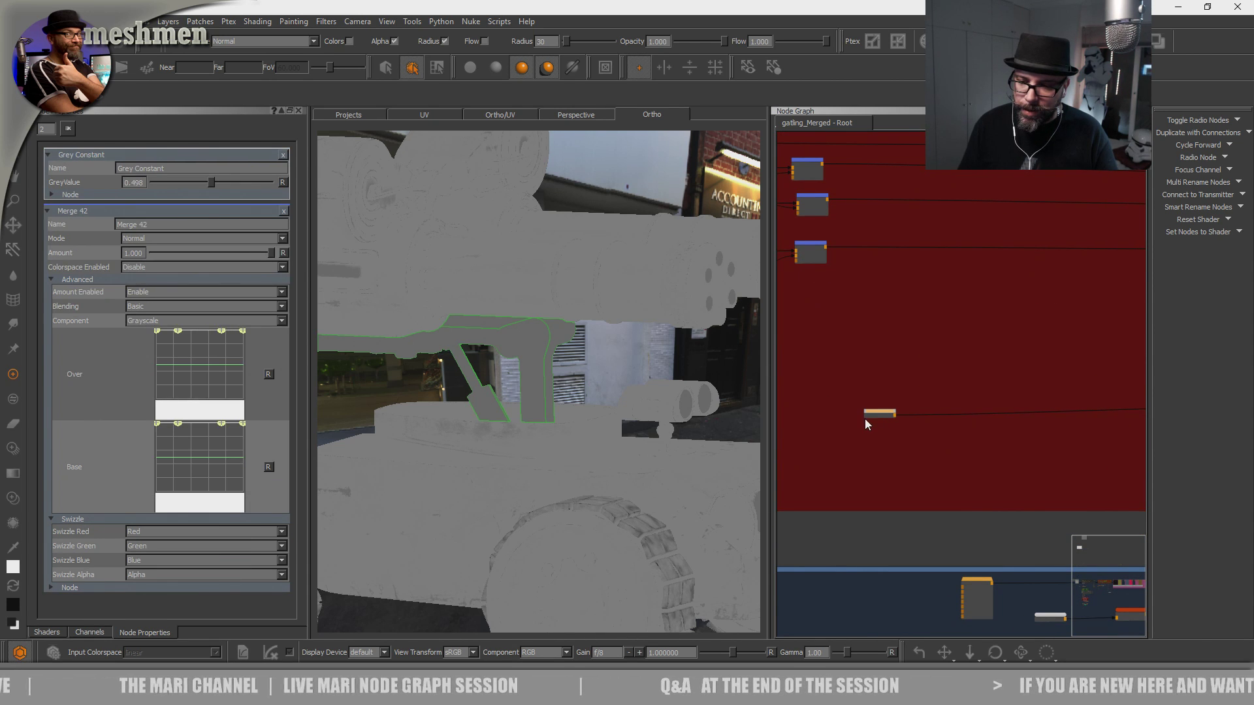
View the output of the Grey Constant node on the model and nudge the node slightly left.
{"action": "scroll", "coordinate": [865, 416], "scroll_direction": "up", "scroll_amount": 3}
{"action": "left_click", "coordinate": [916, 408]}
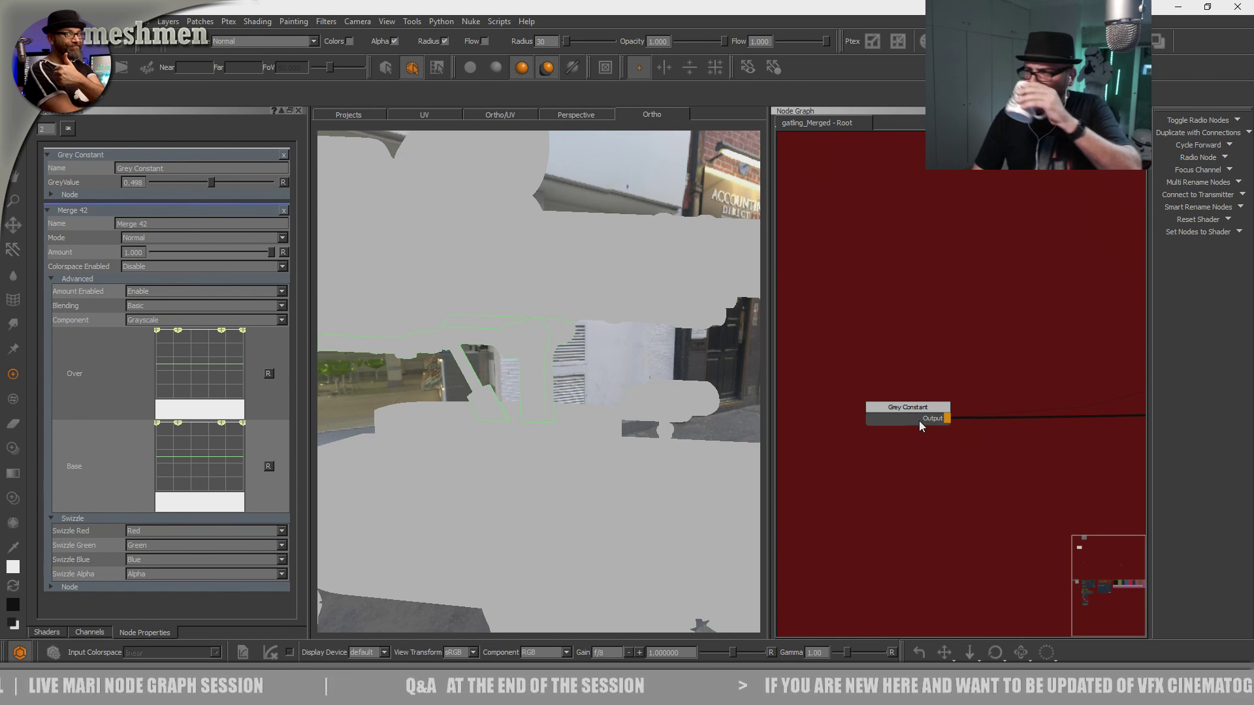
{"action": "left_click_drag", "start_coordinate": [911, 411], "coordinate": [902, 408]}
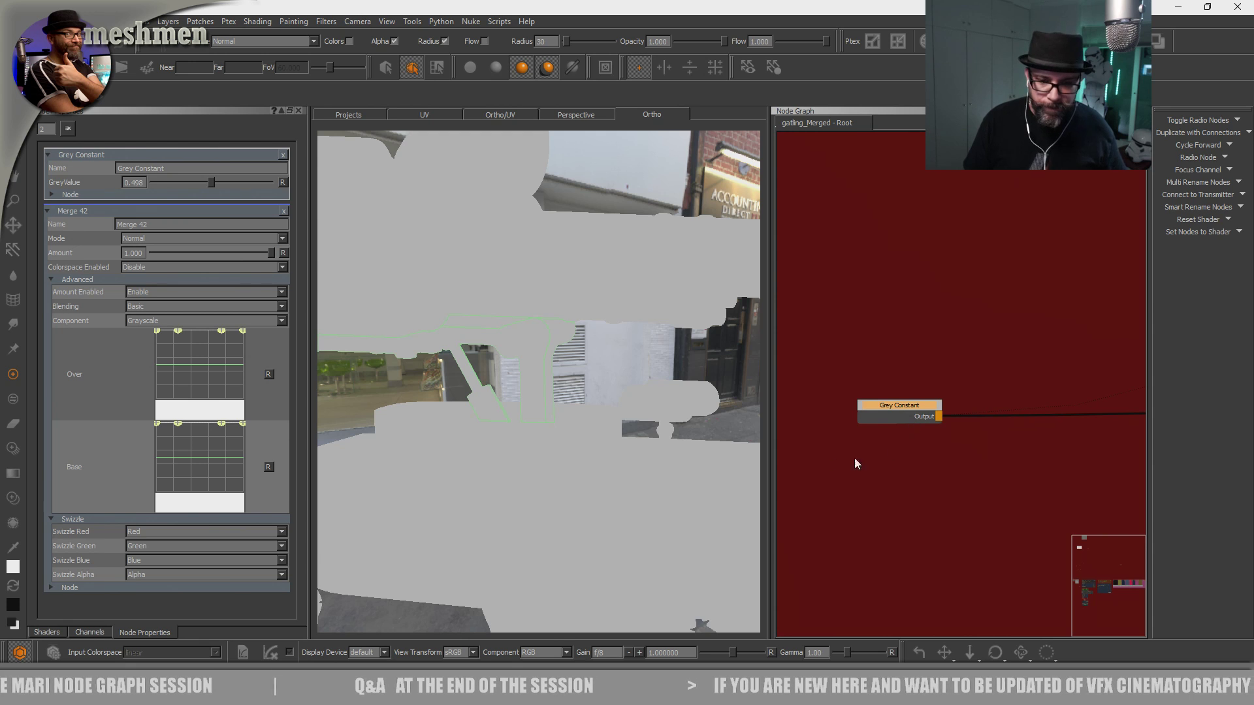
{"action": "left_click_drag", "start_coordinate": [569, 358], "coordinate": [529, 327], "text": "alt"}
{"action": "middle_click_drag", "start_coordinate": [529, 327], "coordinate": [629, 433], "text": "alt"}
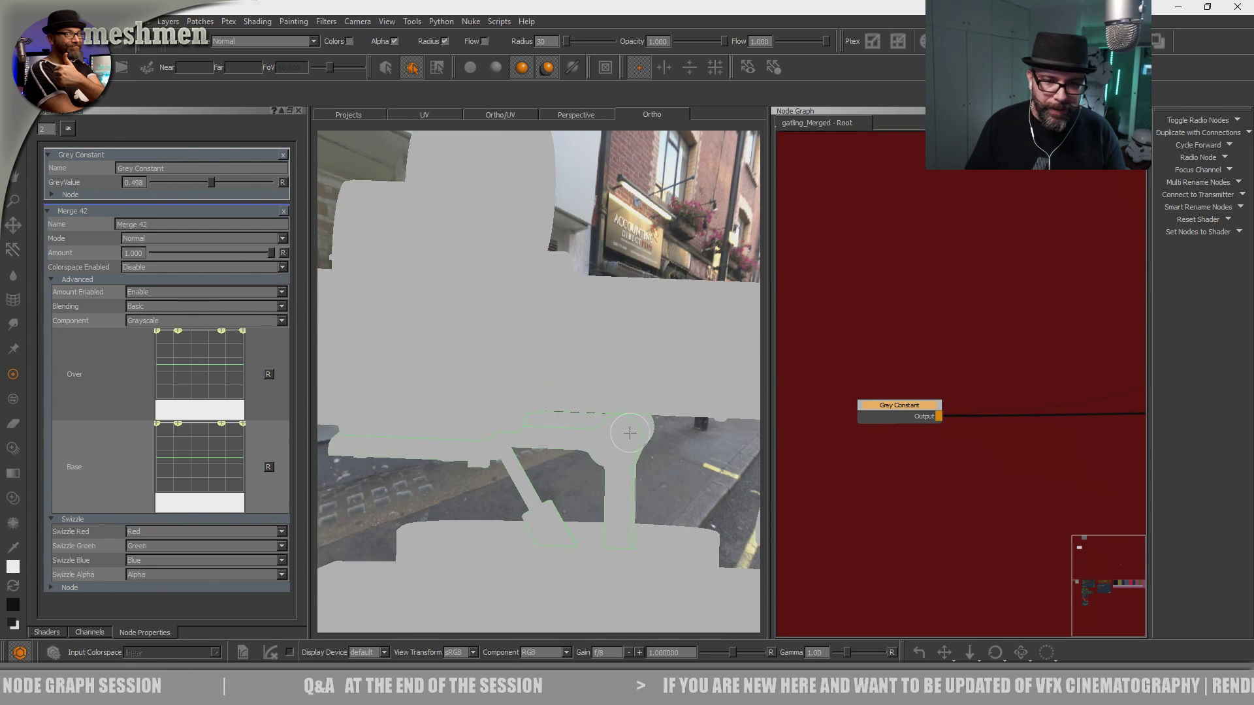
{"action": "right_click_drag", "start_coordinate": [629, 433], "coordinate": [621, 445], "text": "alt"}
{"action": "middle_click_drag", "start_coordinate": [621, 445], "coordinate": [552, 367], "text": "alt"}
{"action": "right_click_drag", "start_coordinate": [551, 367], "coordinate": [612, 432], "text": "alt"}
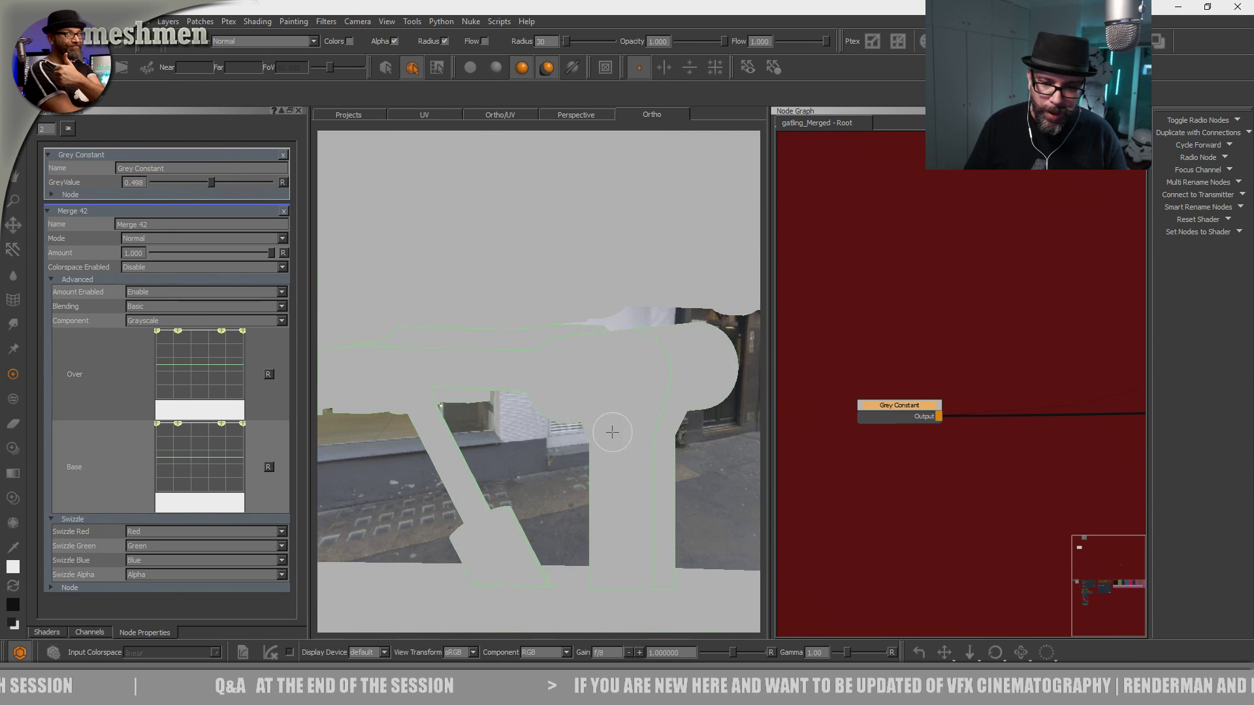
{"action": "middle_click_drag", "start_coordinate": [591, 408], "coordinate": [635, 297], "text": "alt"}
{"action": "right_click_drag", "start_coordinate": [636, 297], "coordinate": [644, 426], "text": "alt"}
View the output of the Axis Projection 17 node in the red material backdrop on the model.
{"action": "scroll", "coordinate": [896, 428], "scroll_direction": "down", "scroll_amount": 5}
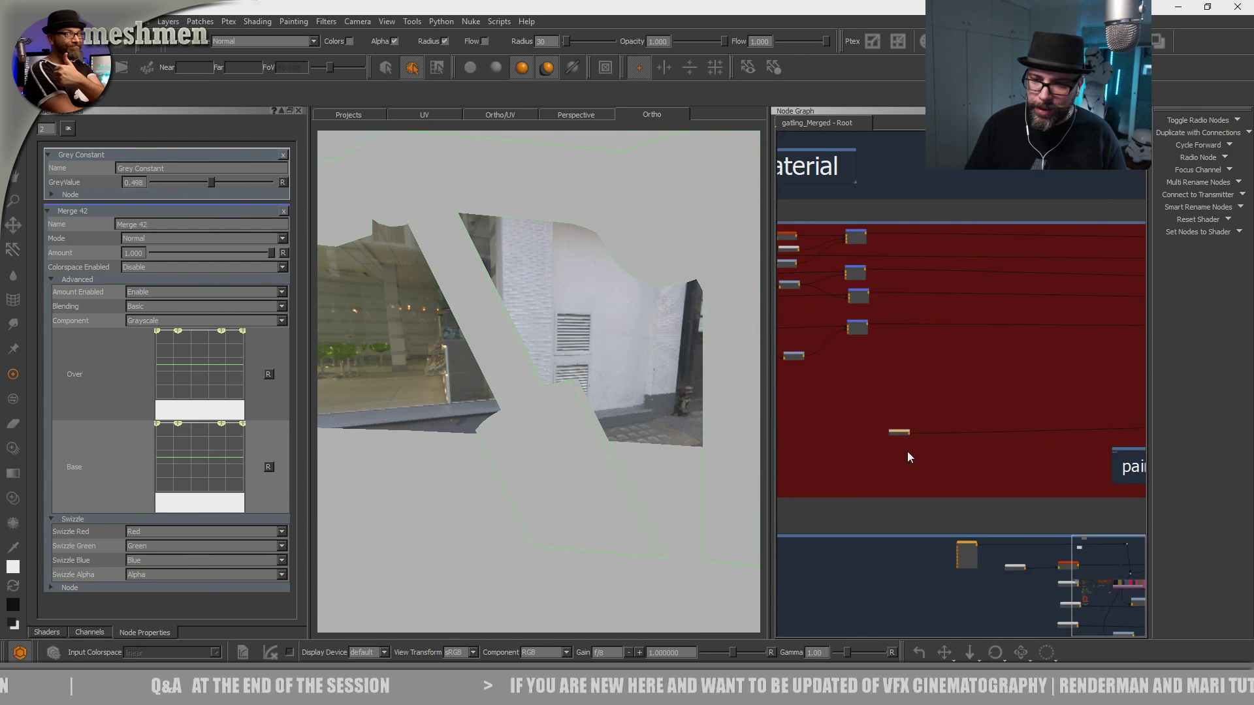
{"action": "middle_click_drag", "start_coordinate": [901, 440], "coordinate": [1001, 436]}
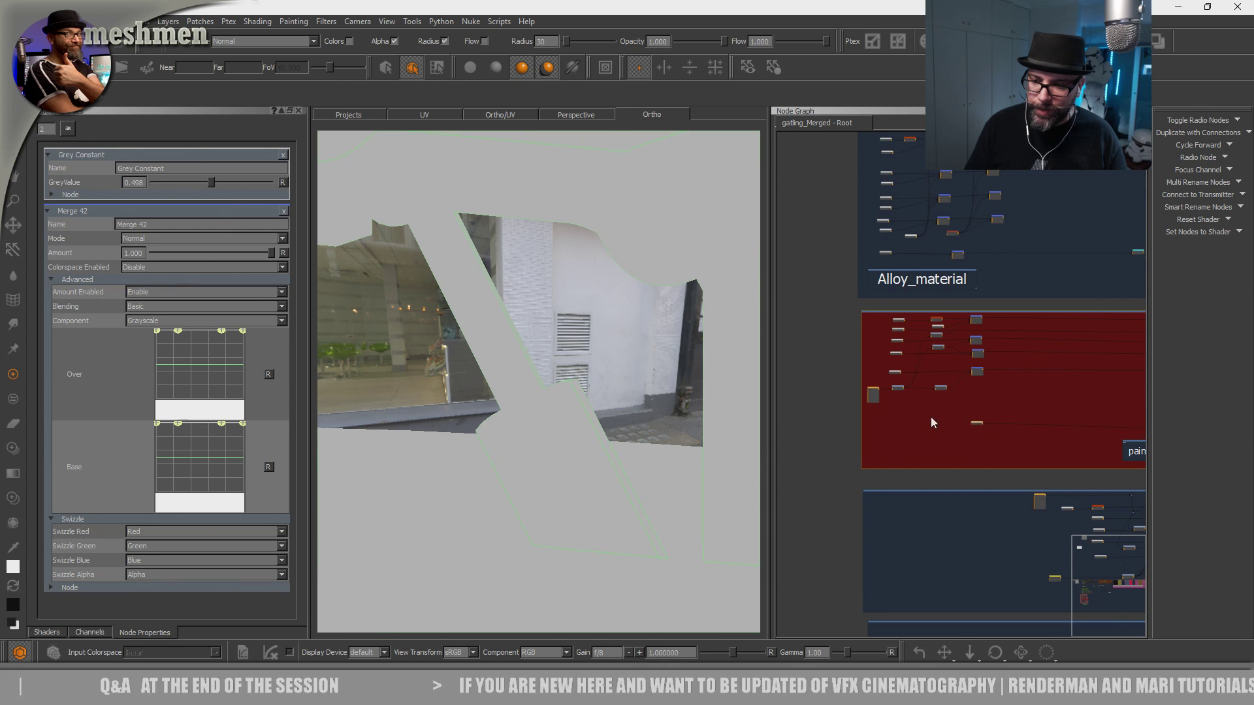
{"action": "scroll", "coordinate": [906, 414], "scroll_direction": "up", "scroll_amount": 5}
{"action": "middle_click_drag", "start_coordinate": [911, 397], "coordinate": [961, 449]}
{"action": "scroll", "coordinate": [961, 450], "scroll_direction": "up", "scroll_amount": 2}
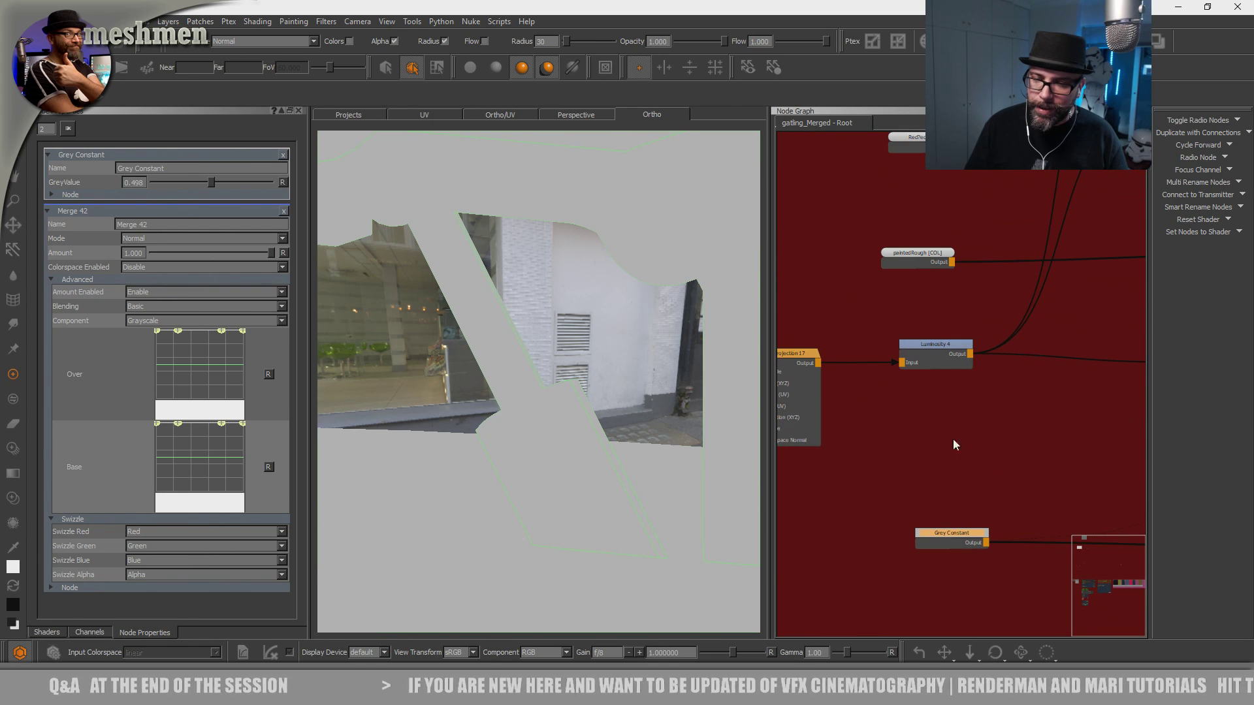
{"action": "left_click", "coordinate": [803, 354]}
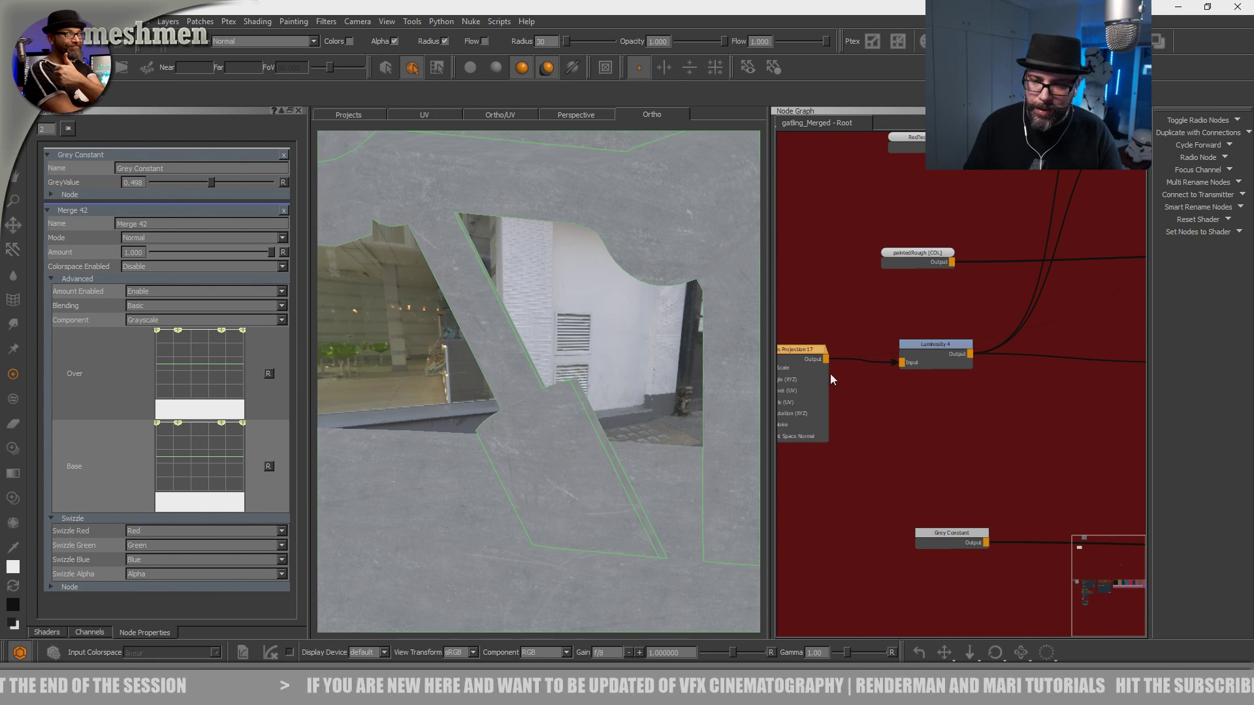
Insert a Merge node after the Grey Constant and connect Axis Projection 17 to its Over input.
{"action": "left_click_drag", "start_coordinate": [966, 445], "coordinate": [952, 443]}
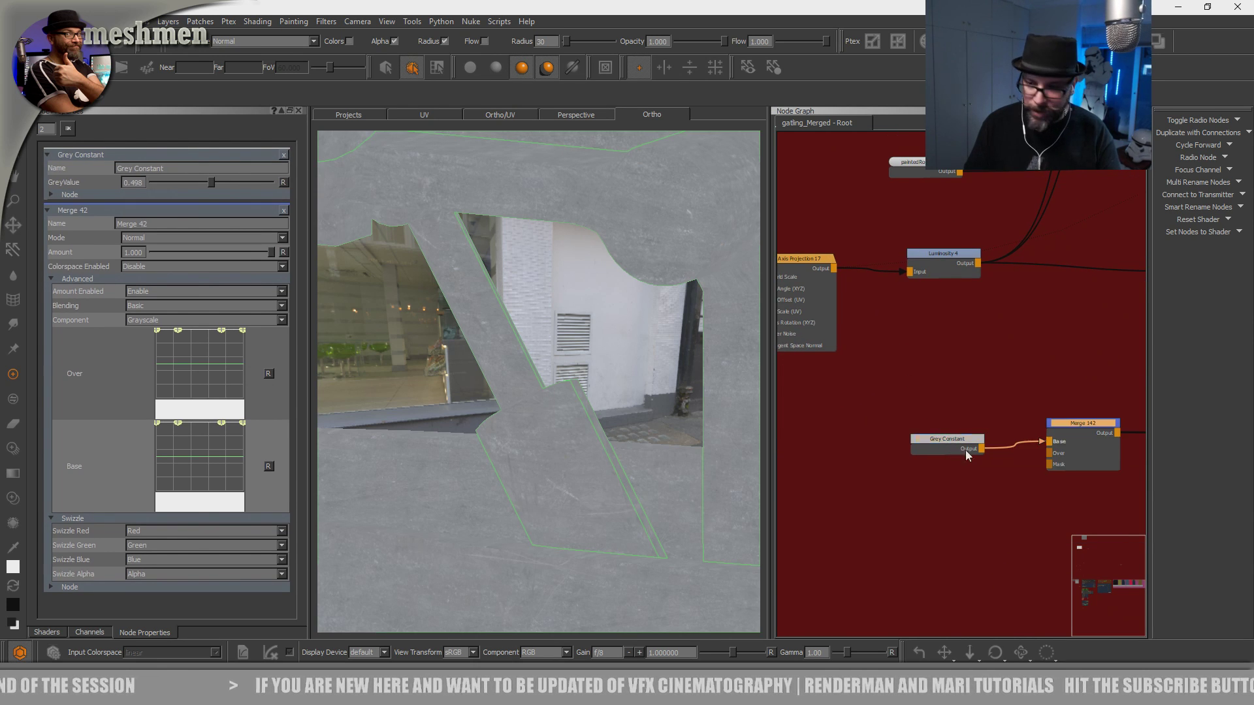
{"action": "left_click_drag", "start_coordinate": [1073, 422], "coordinate": [1118, 429]}
{"action": "left_click_drag", "start_coordinate": [903, 333], "coordinate": [1099, 434]}
Open the properties of the new Merge node after the Grey Constant and keep its mode at Normal.
{"action": "scroll", "coordinate": [637, 425], "scroll_direction": "up", "scroll_amount": 5}
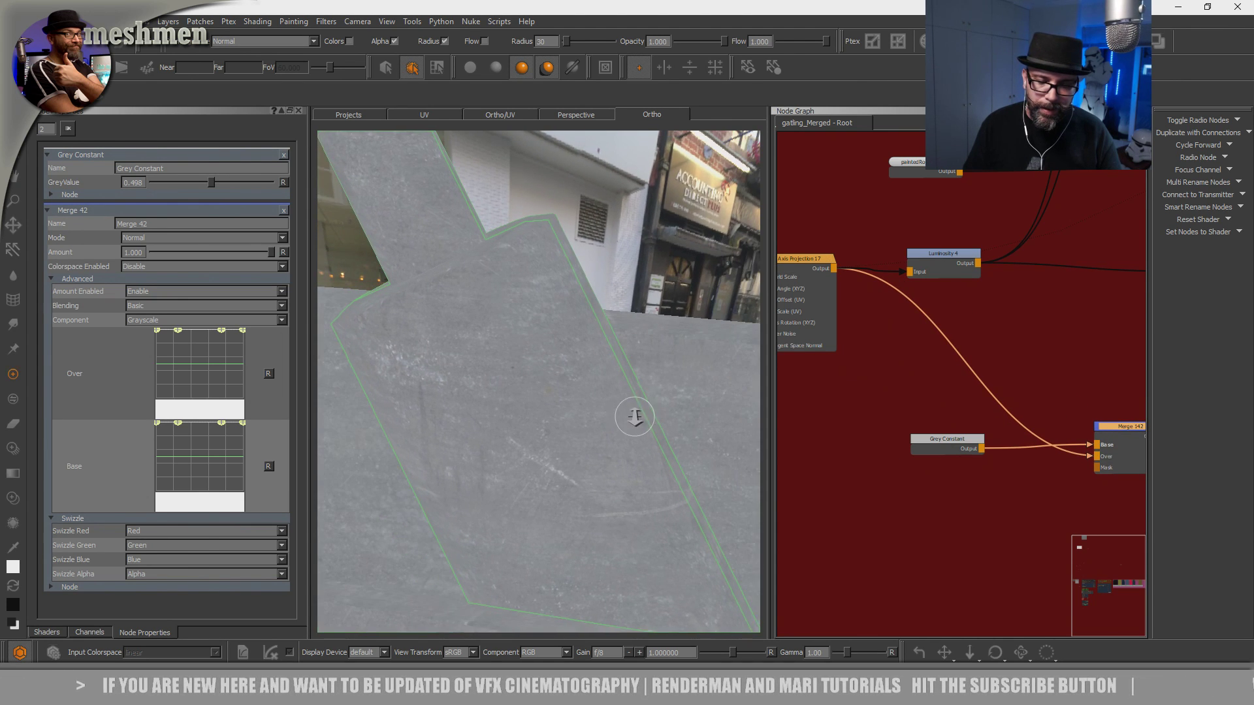
{"action": "scroll", "coordinate": [634, 415], "scroll_direction": "down", "scroll_amount": 3}
{"action": "left_click", "coordinate": [1122, 427]}
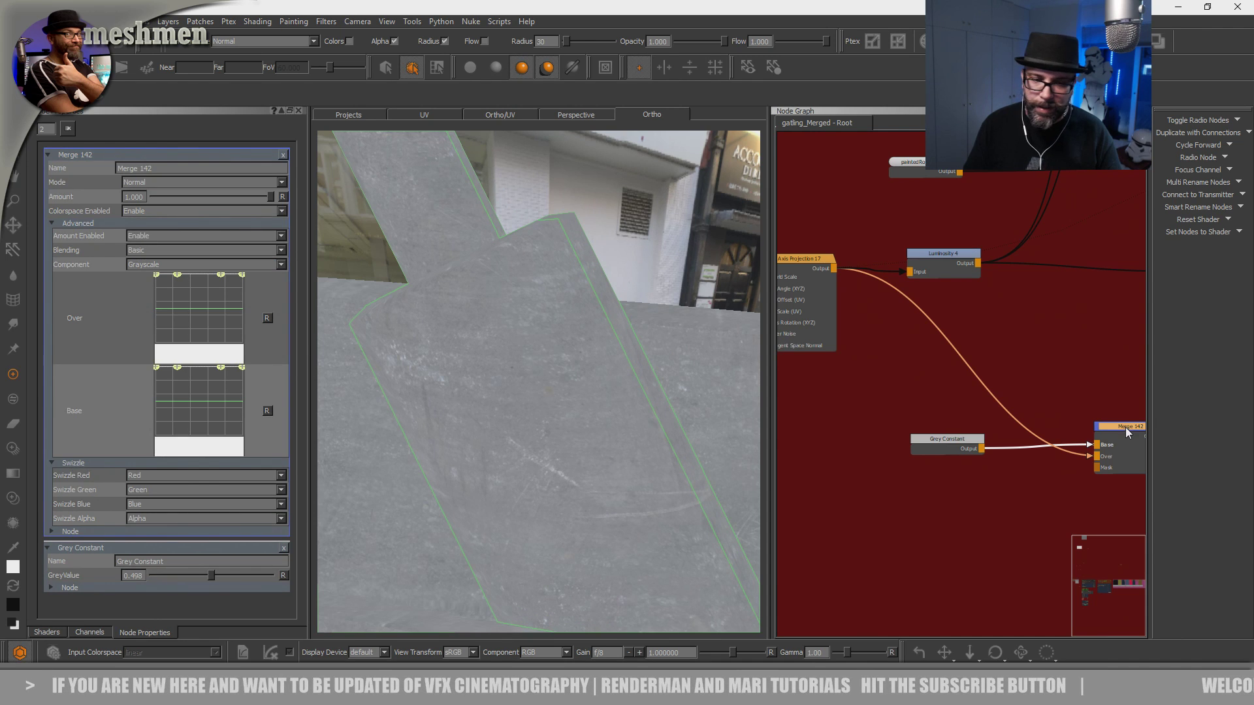
{"action": "middle_click_drag", "start_coordinate": [1091, 427], "coordinate": [883, 418]}
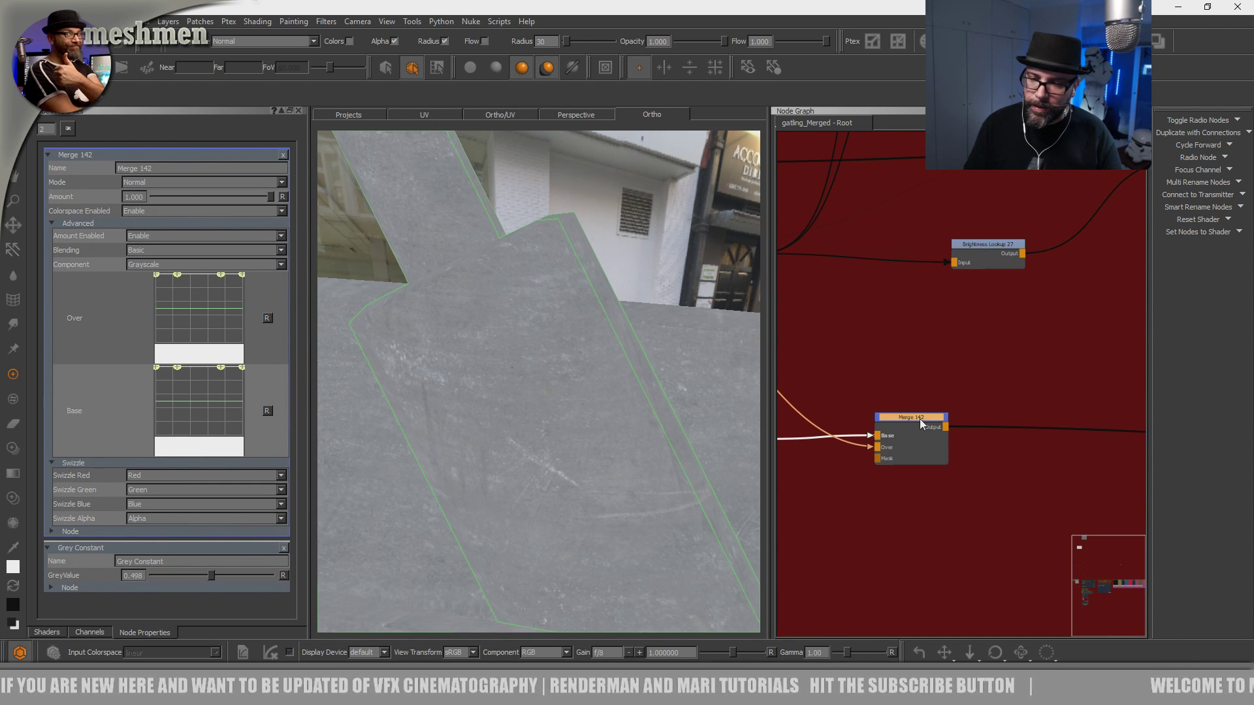
{"action": "left_click_drag", "start_coordinate": [892, 418], "coordinate": [896, 418]}
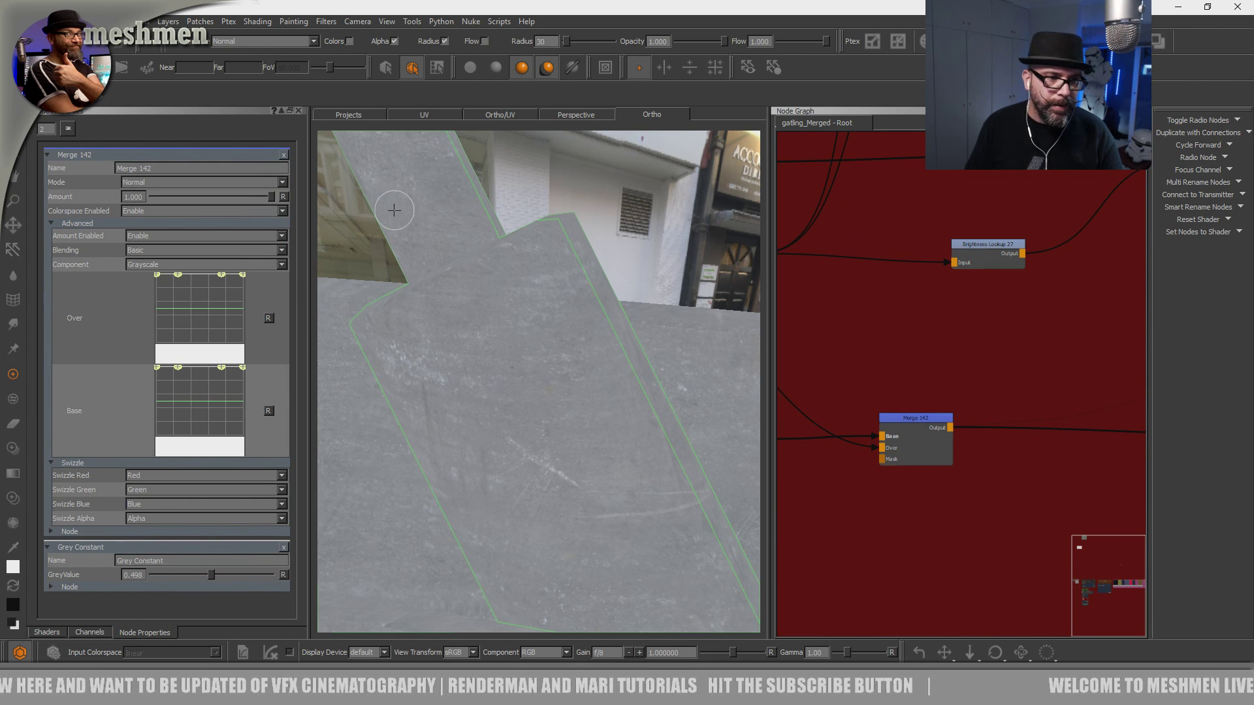
{"action": "left_click", "coordinate": [231, 182]}
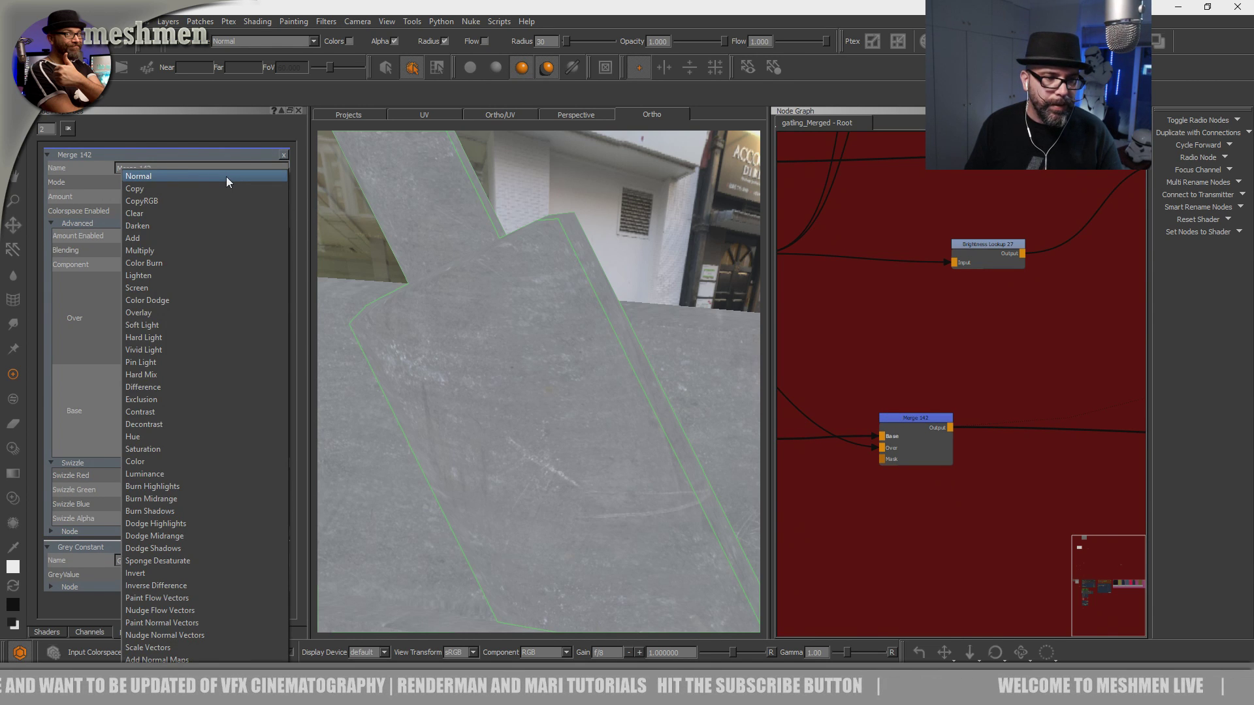
{"action": "left_click", "coordinate": [225, 176]}
Try an Invert node directly on the output of Axis Projection 17 and delete it.
{"action": "middle_click_drag", "start_coordinate": [800, 373], "coordinate": [933, 377]}
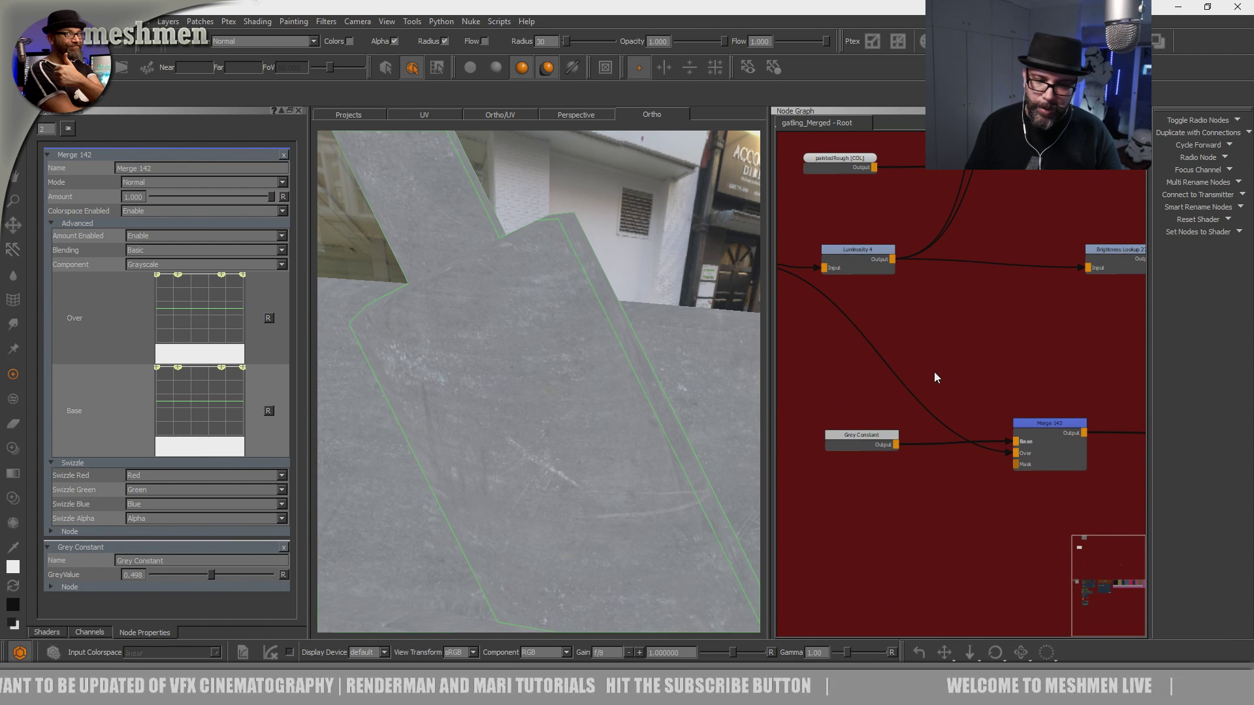
{"action": "middle_click_drag", "start_coordinate": [802, 311], "coordinate": [906, 349]}
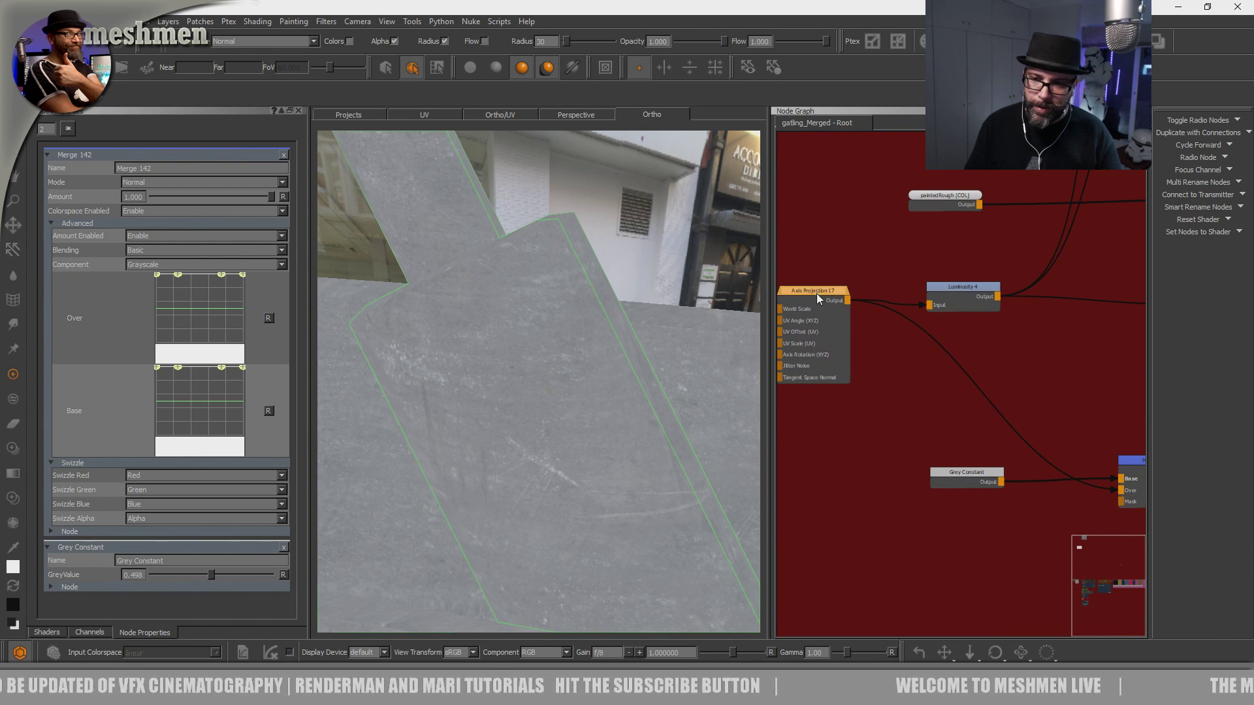
{"action": "key", "text": "Tab"}
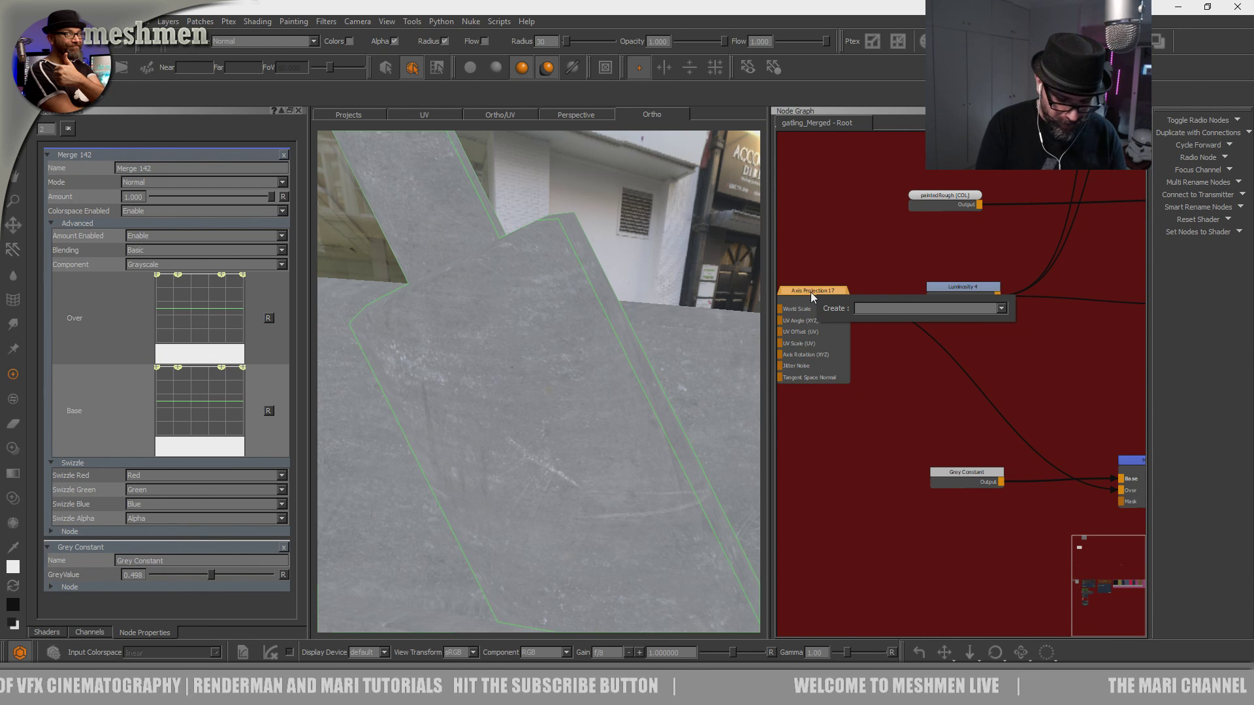
{"action": "type", "text": "in"}
{"action": "key", "text": "Down"}
{"action": "key", "text": "Down"}
{"action": "key", "text": "Down"}
{"action": "key", "text": "Down"}
{"action": "key", "text": "Down"}
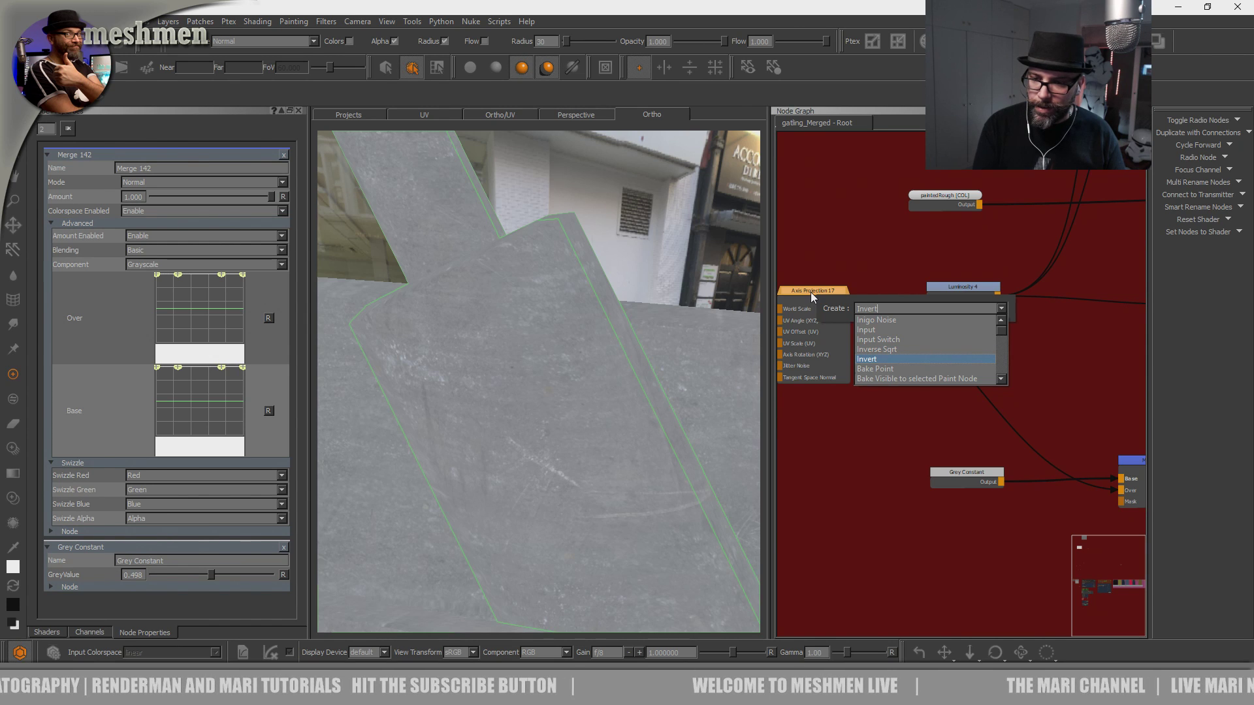
{"action": "key", "text": "Return"}
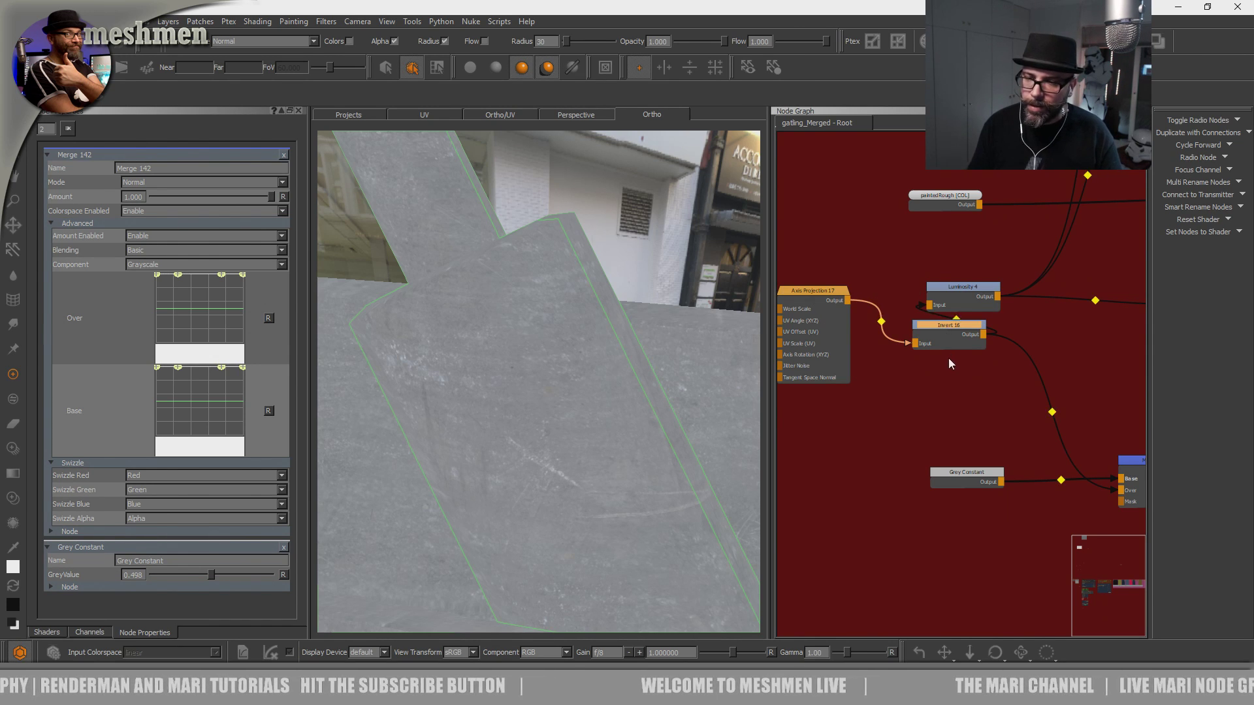
{"action": "key", "text": "Delete"}
Add an unconnected Invert node just above the Grey Constant node.
{"action": "key", "text": "Tab"}
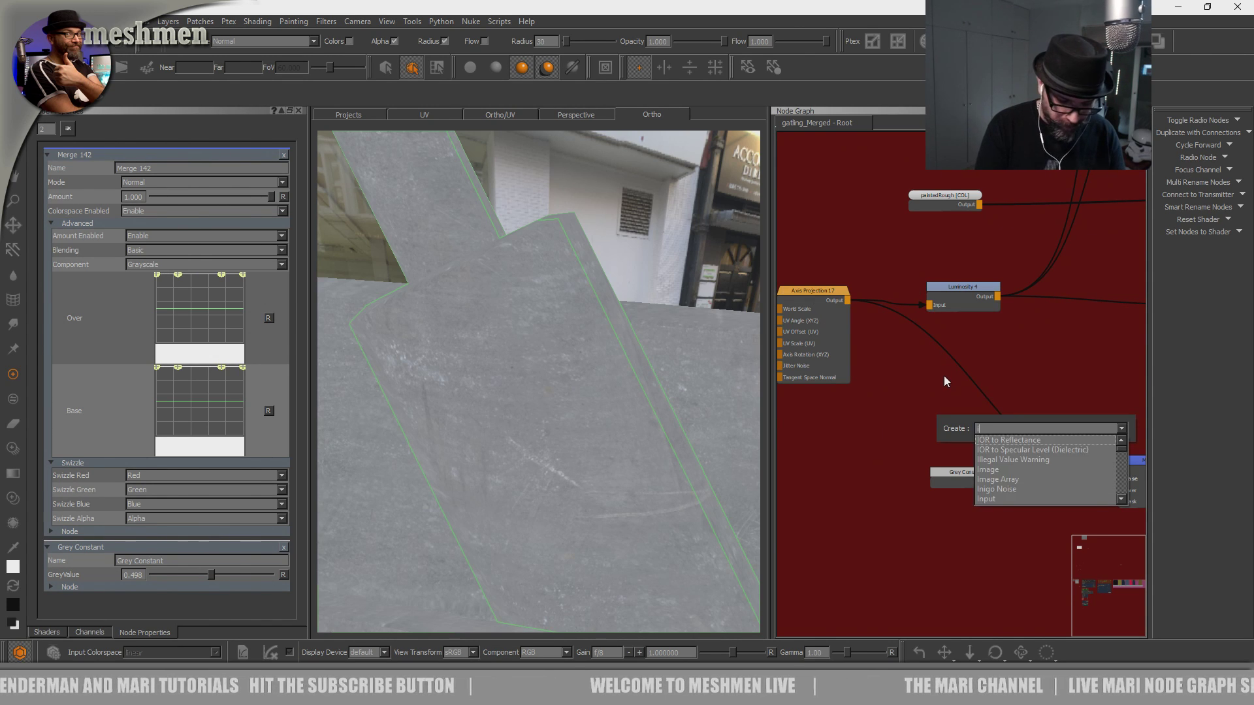
{"action": "key", "text": "Escape"}
{"action": "key", "text": "ctrl+z"}
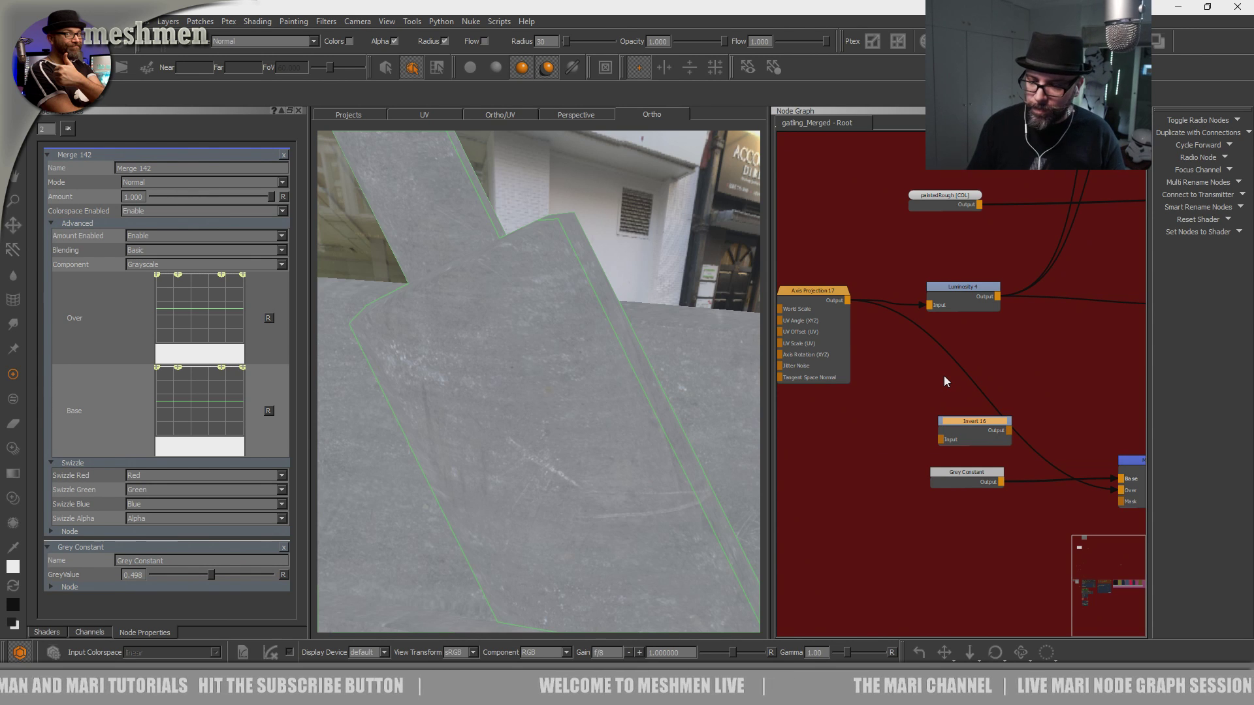
Delete the unconnected Invert node and reposition the Grey Constant node slightly higher in the graph.
{"action": "left_click_drag", "start_coordinate": [996, 421], "coordinate": [929, 525]}
{"action": "left_click_drag", "start_coordinate": [946, 469], "coordinate": [940, 450]}
{"action": "left_click_drag", "start_coordinate": [950, 522], "coordinate": [942, 512]}
{"action": "key", "text": "Delete"}
{"action": "key", "text": "Tab"}
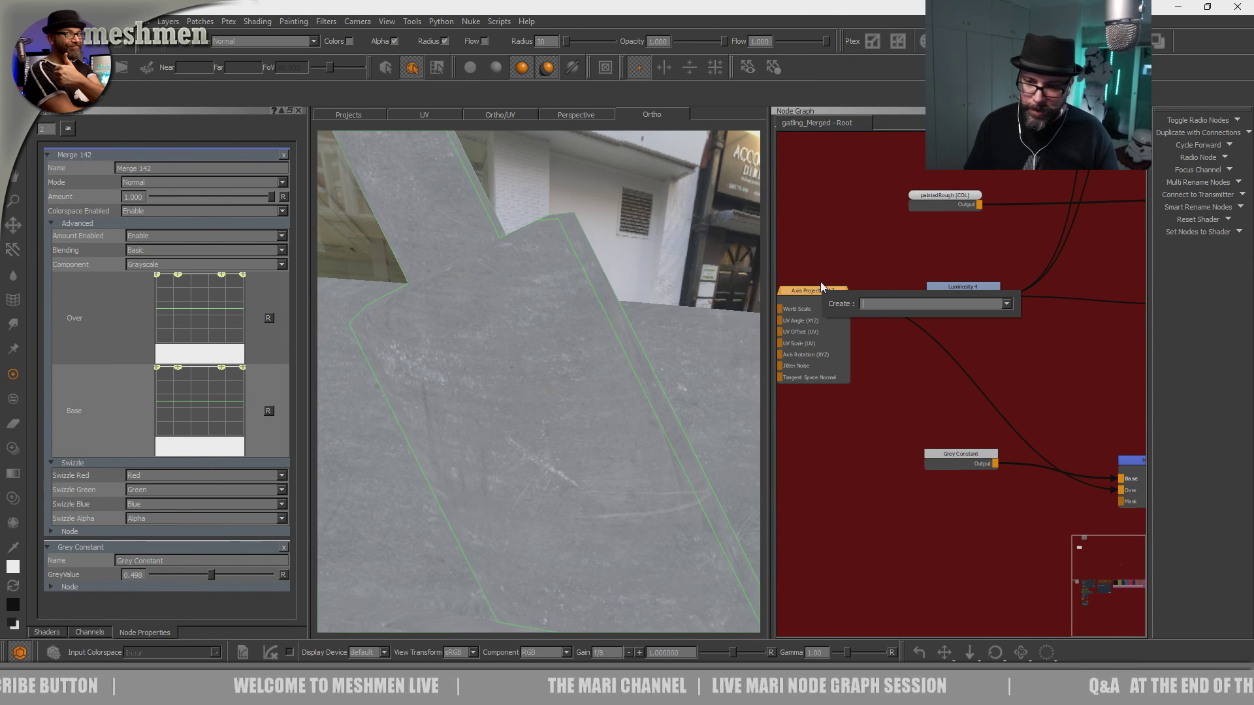
{"action": "key", "text": "Escape"}
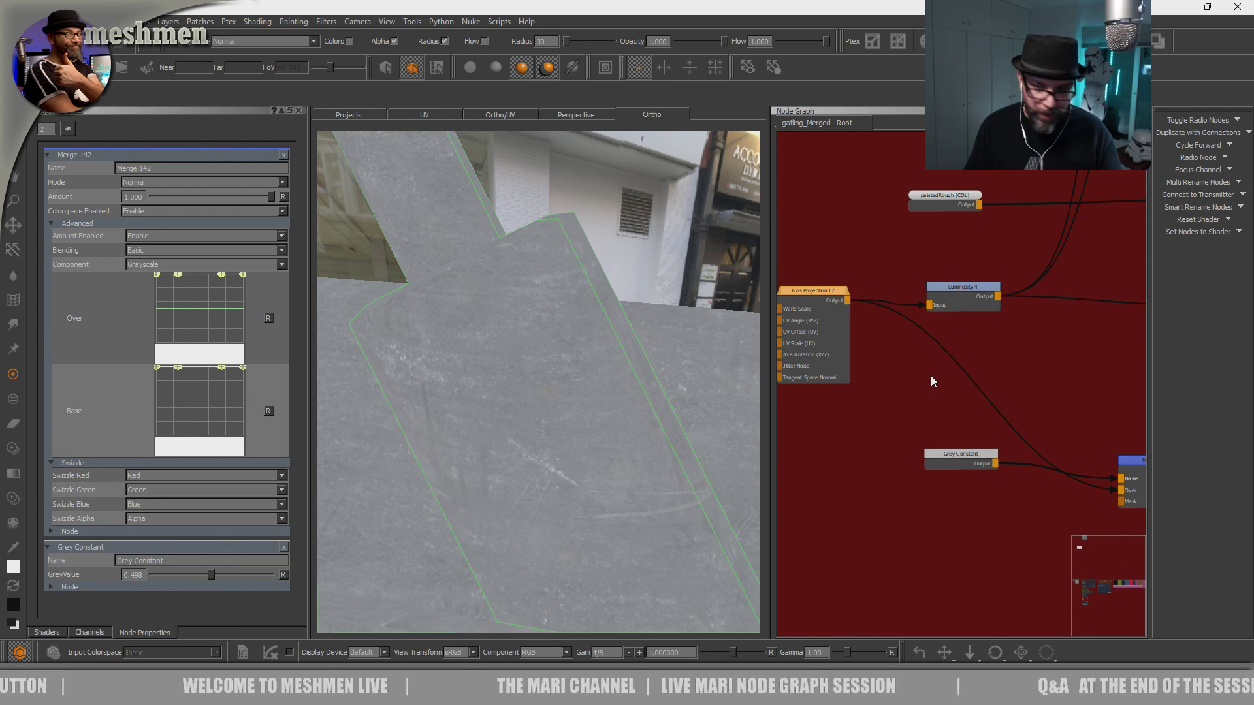
Insert a Brightness Lookup node between Axis Projection 17 and the Merge's Over input, placing it below the Grey Constant.
{"action": "key", "text": "Tab"}
{"action": "type", "text": "bright"}
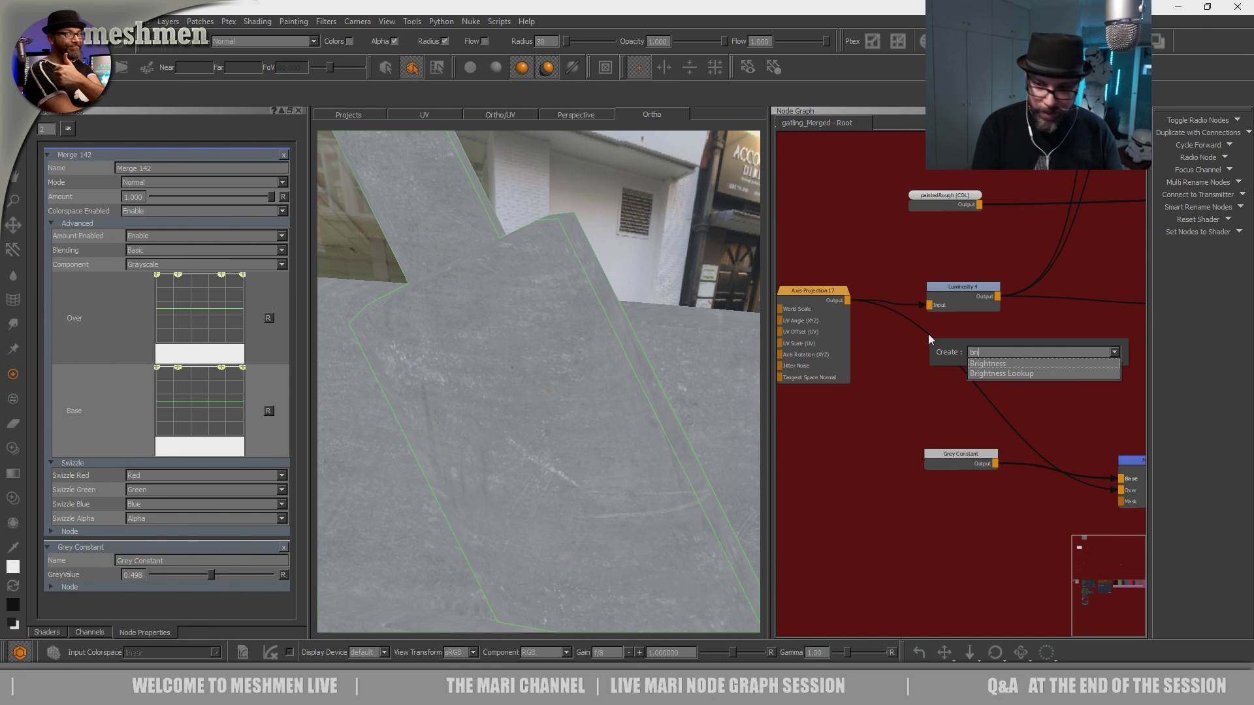
{"action": "key", "text": "Return"}
{"action": "left_click_drag", "start_coordinate": [982, 350], "coordinate": [942, 503]}
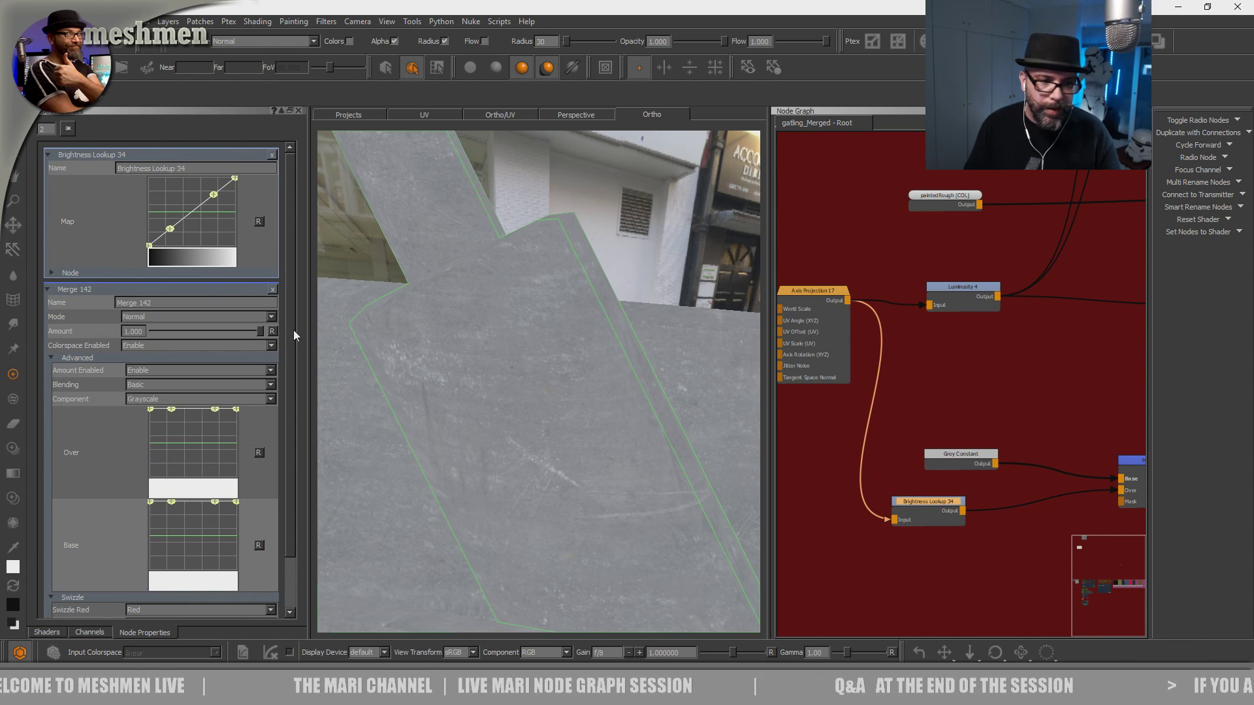
With viewport colour management turned off, invert the Brightness Lookup's map curve and pull its two inner points into a sagging falloff.
{"action": "right_click", "coordinate": [209, 221]}
{"action": "left_click", "coordinate": [216, 225]}
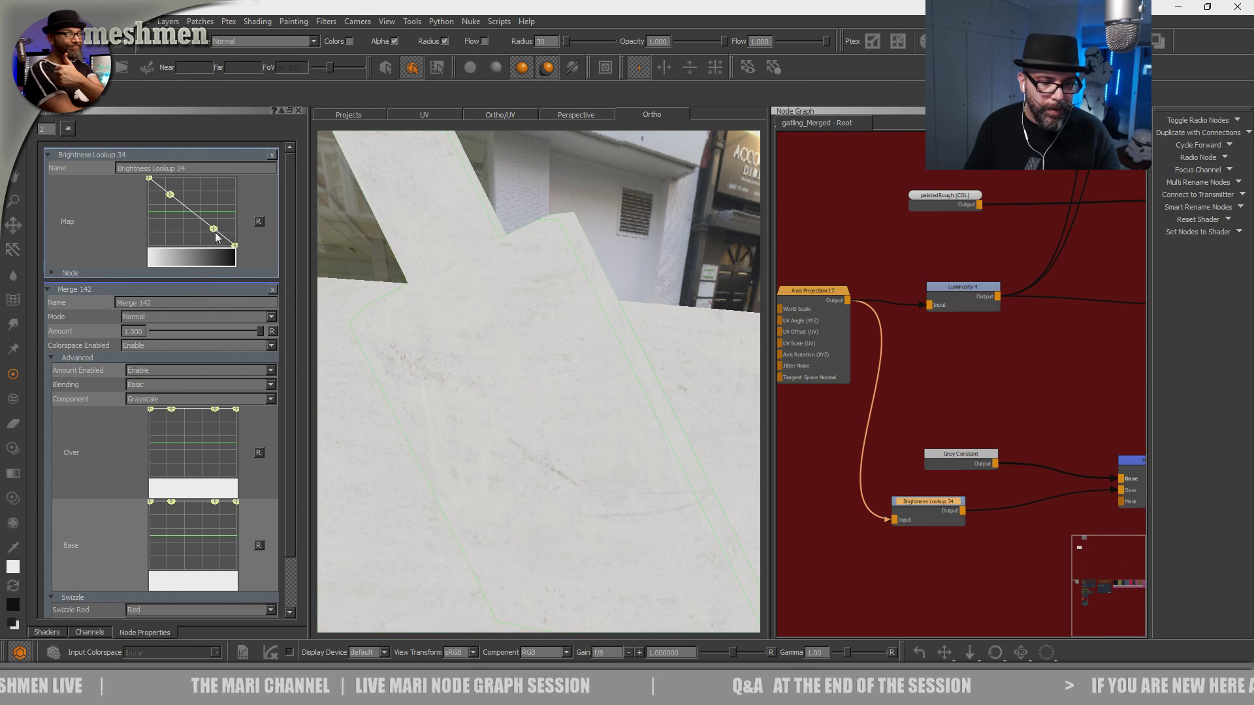
{"action": "left_click", "coordinate": [20, 653]}
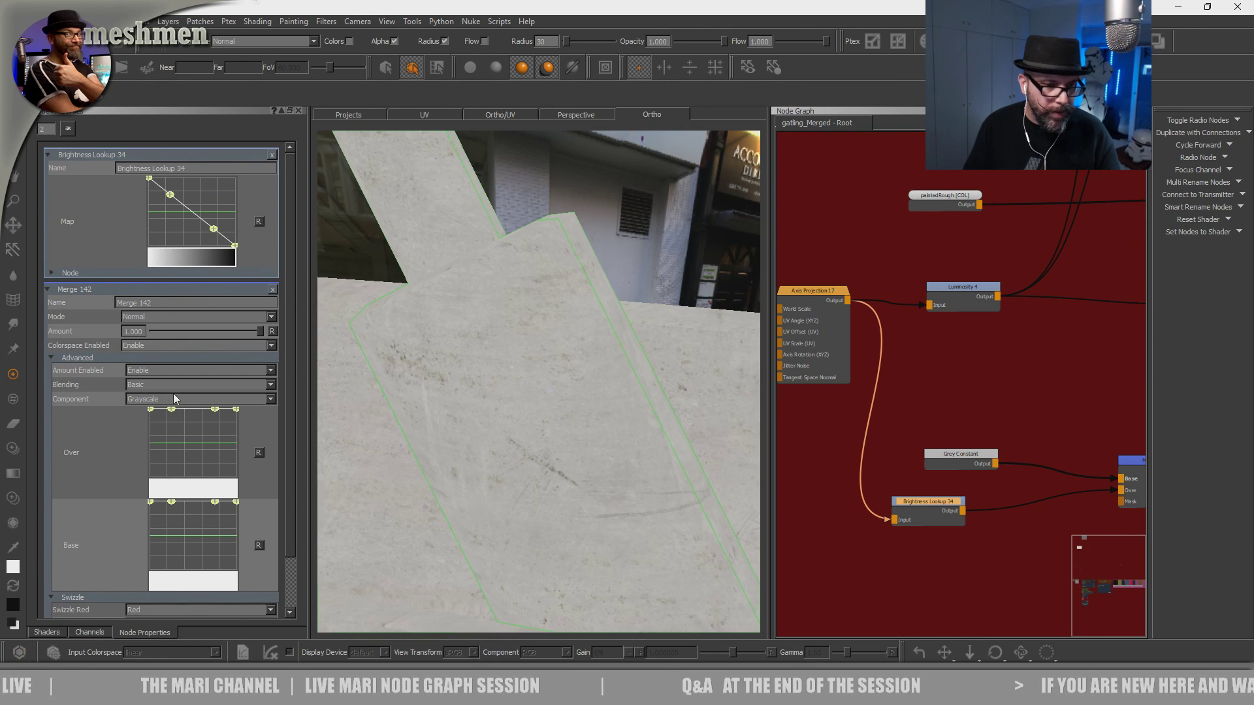
{"action": "left_click_drag", "start_coordinate": [213, 229], "coordinate": [199, 236]}
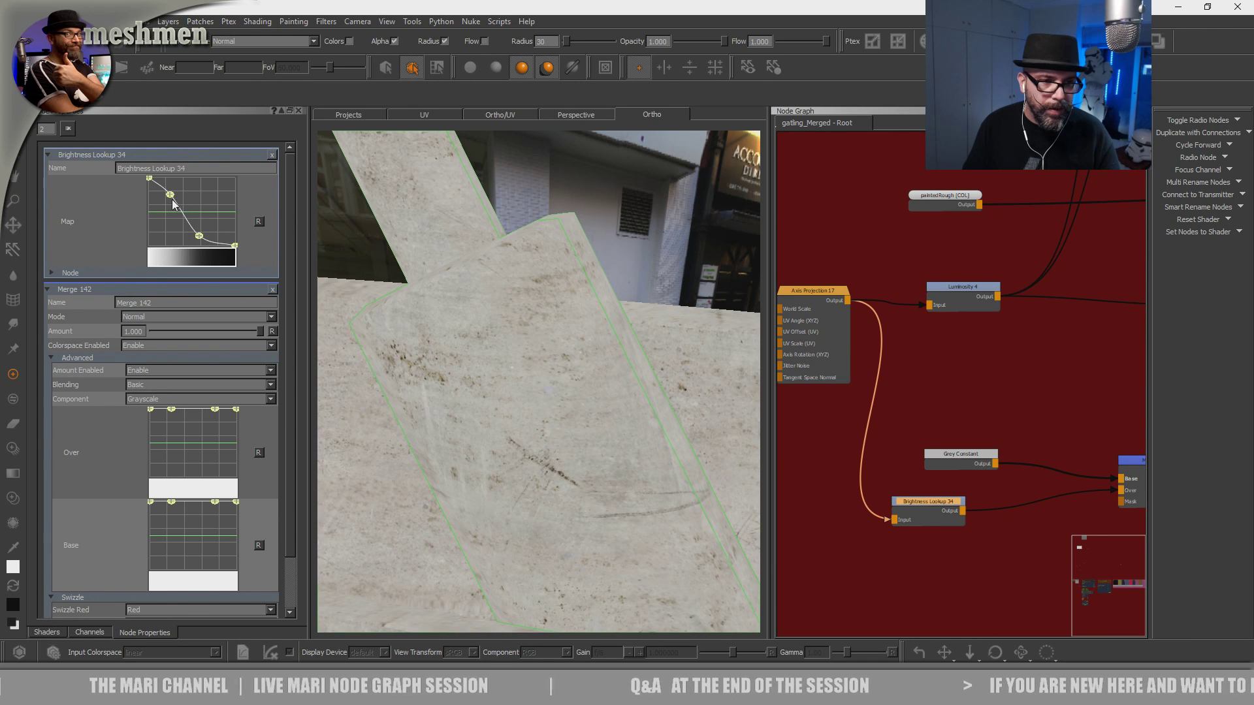
{"action": "left_click_drag", "start_coordinate": [171, 196], "coordinate": [163, 204]}
Insert a Luminosity node between the Brightness Lookup and the Merge's Over input, and line up the two nodes below the Grey Constant.
{"action": "left_click_drag", "start_coordinate": [910, 501], "coordinate": [895, 500]}
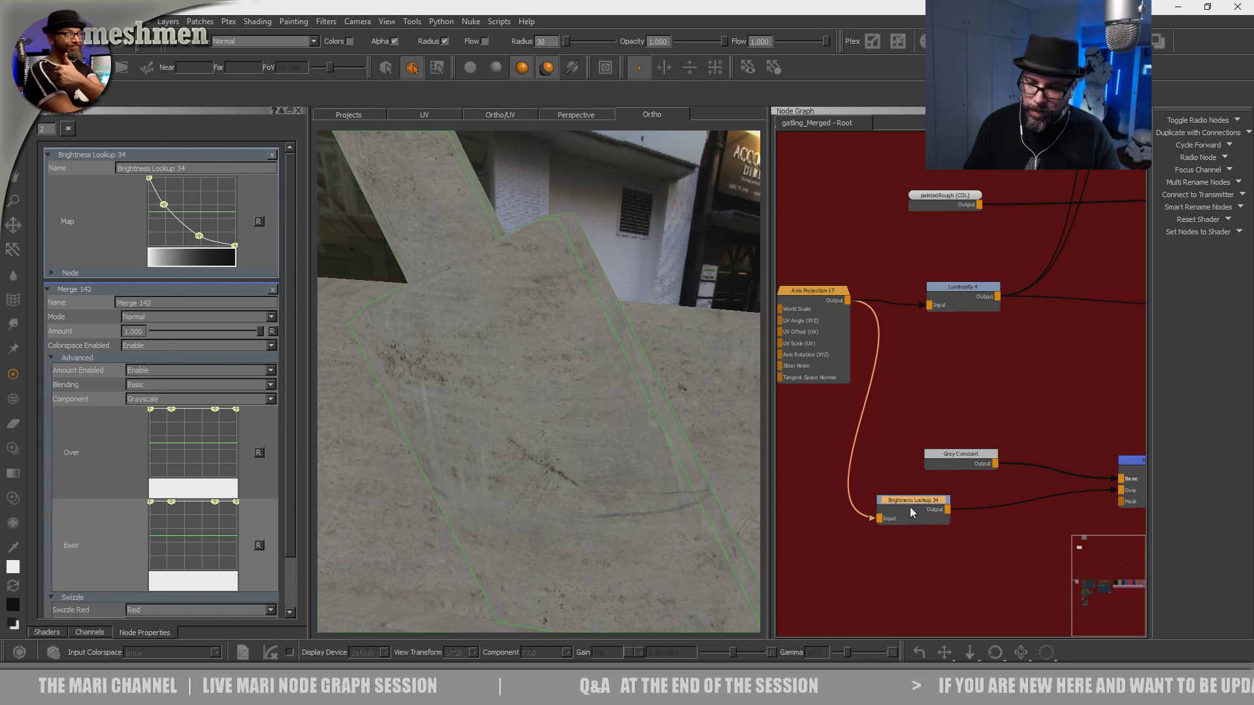
{"action": "key", "text": "Tab"}
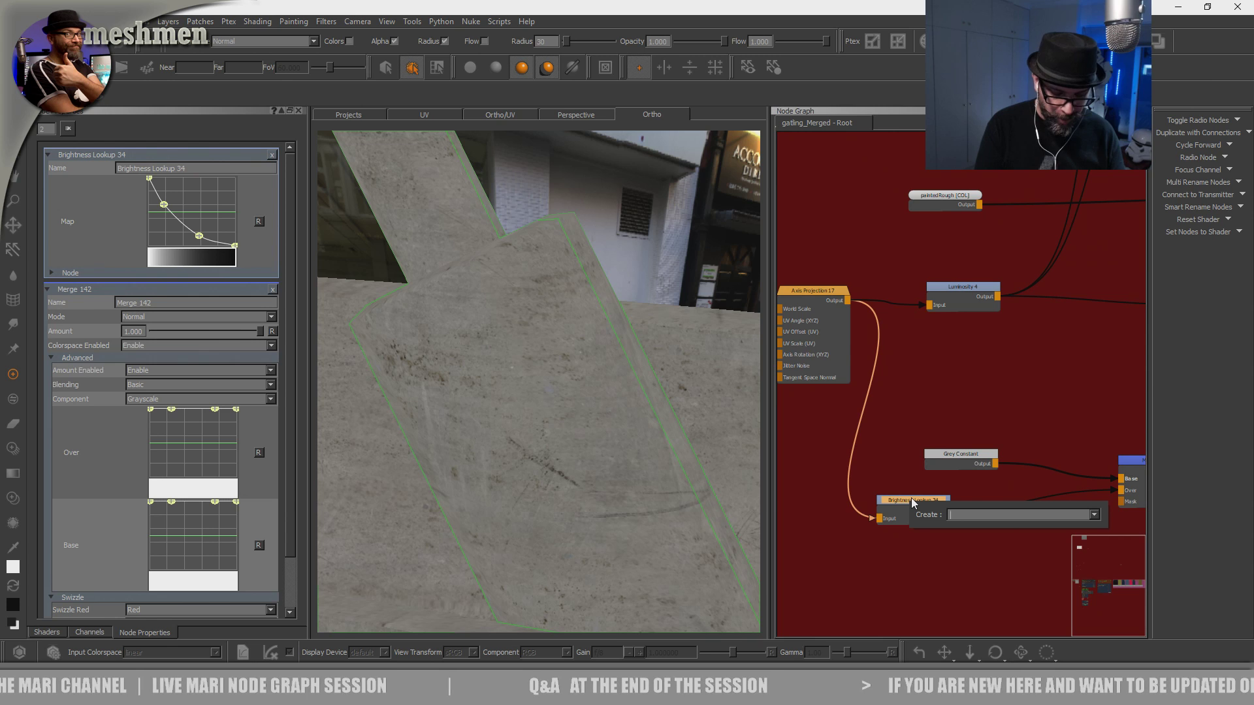
{"action": "type", "text": "lu"}
{"action": "key", "text": "Return"}
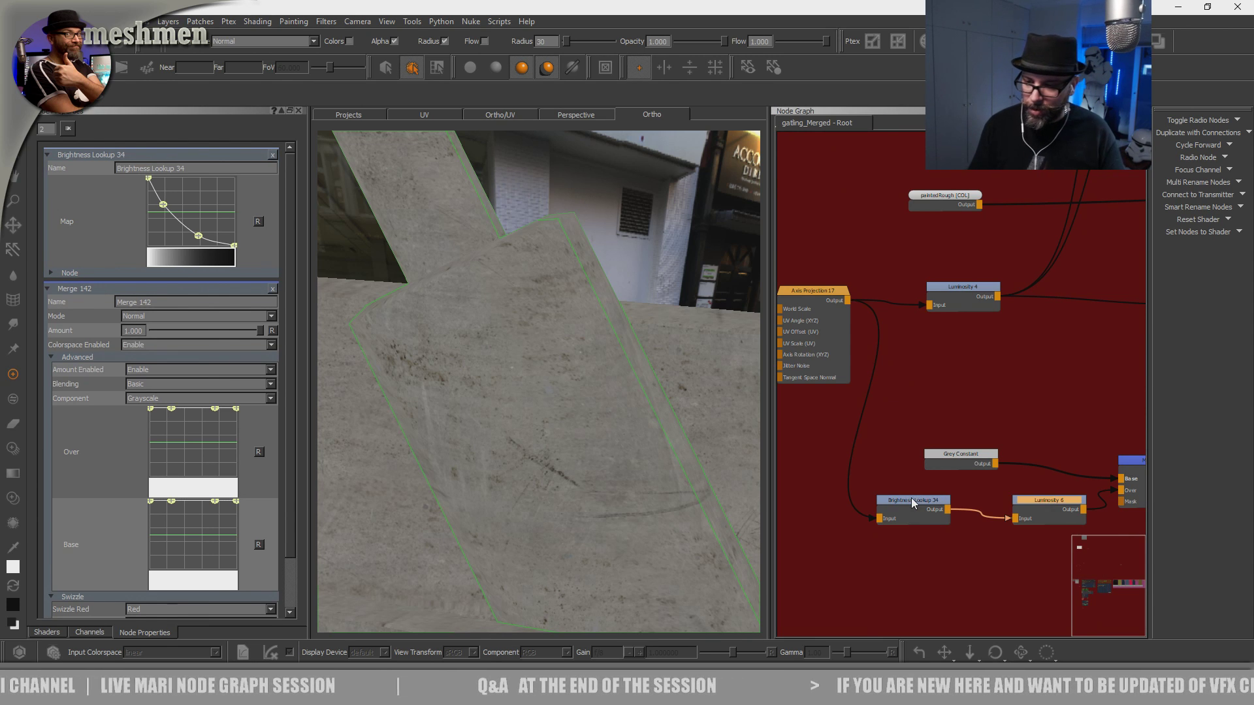
{"action": "scroll", "coordinate": [969, 488], "scroll_direction": "down", "scroll_amount": 2}
{"action": "left_click_drag", "start_coordinate": [1025, 480], "coordinate": [1009, 482]}
{"action": "mouse_move", "coordinate": [914, 482]}
{"action": "left_mouse_down"}
{"action": "mouse_move", "coordinate": [901, 486]}
{"action": "mouse_move", "coordinate": [912, 487]}
{"action": "left_mouse_up"}
Reduce the Amount of the scratch bump Merge to 0.270, judging the scratch strength on the model.
{"action": "left_click", "coordinate": [1107, 451]}
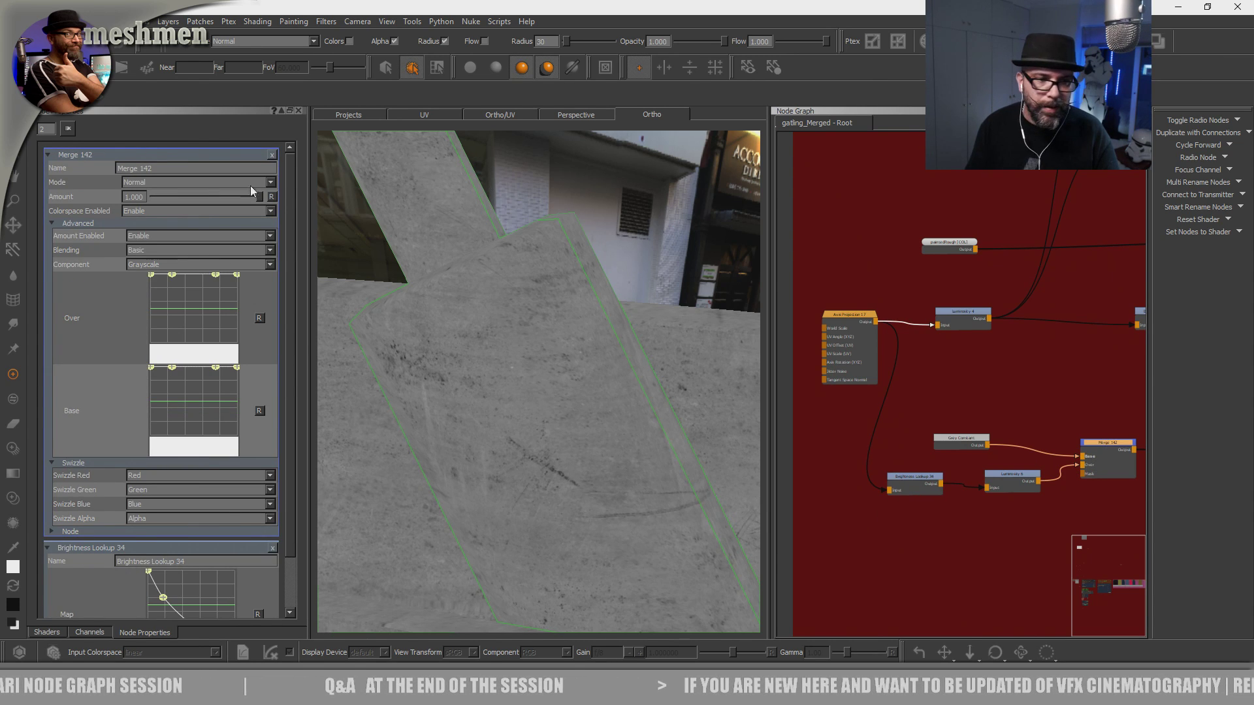
{"action": "left_click_drag", "start_coordinate": [256, 195], "coordinate": [167, 209]}
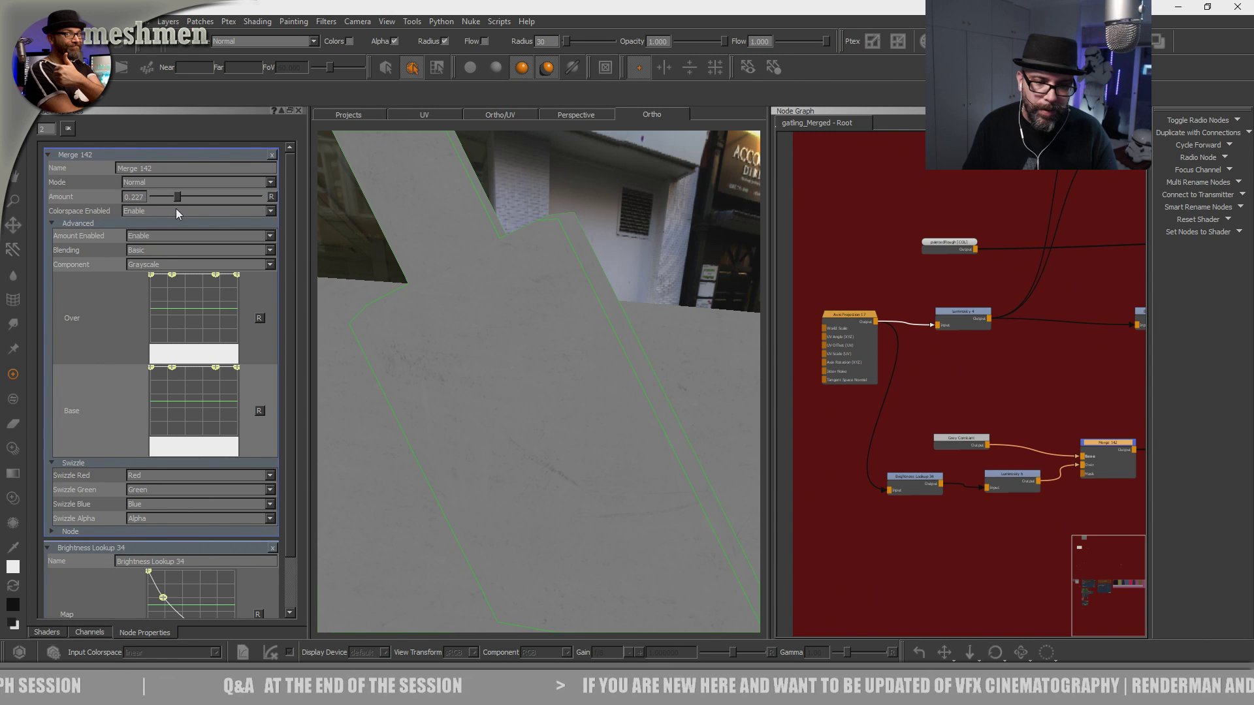
{"action": "left_click_drag", "start_coordinate": [170, 210], "coordinate": [176, 211]}
{"action": "mouse_move", "coordinate": [562, 404]}
{"action": "left_mouse_down", "text": "alt"}
{"action": "mouse_move", "coordinate": [548, 448]}
{"action": "mouse_move", "coordinate": [594, 451]}
{"action": "mouse_move", "coordinate": [574, 447]}
{"action": "mouse_move", "coordinate": [588, 425]}
{"action": "mouse_move", "coordinate": [621, 433]}
{"action": "mouse_move", "coordinate": [601, 458]}
{"action": "mouse_move", "coordinate": [573, 361]}
{"action": "mouse_move", "coordinate": [552, 442]}
{"action": "left_mouse_up", "text": "alt"}
{"action": "right_click_drag", "start_coordinate": [551, 442], "coordinate": [653, 446], "text": "alt"}
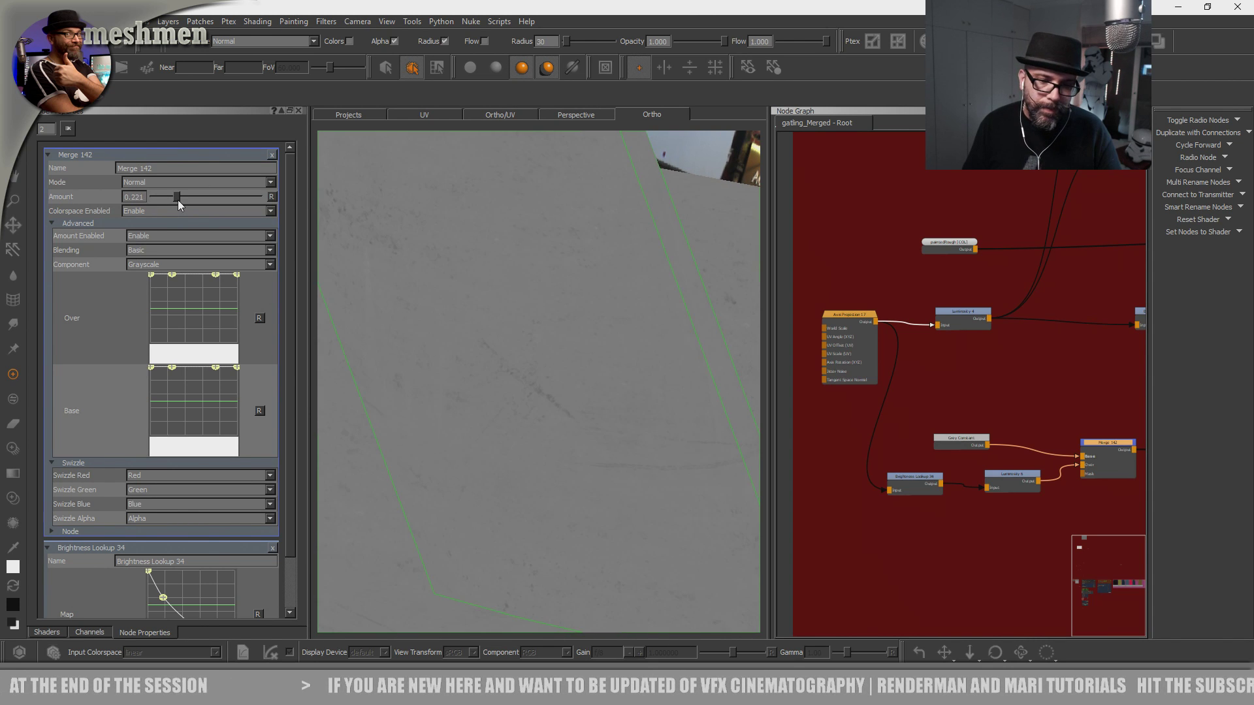
{"action": "left_click_drag", "start_coordinate": [179, 201], "coordinate": [183, 201]}
{"action": "scroll", "coordinate": [680, 420], "scroll_direction": "down", "scroll_amount": 3}
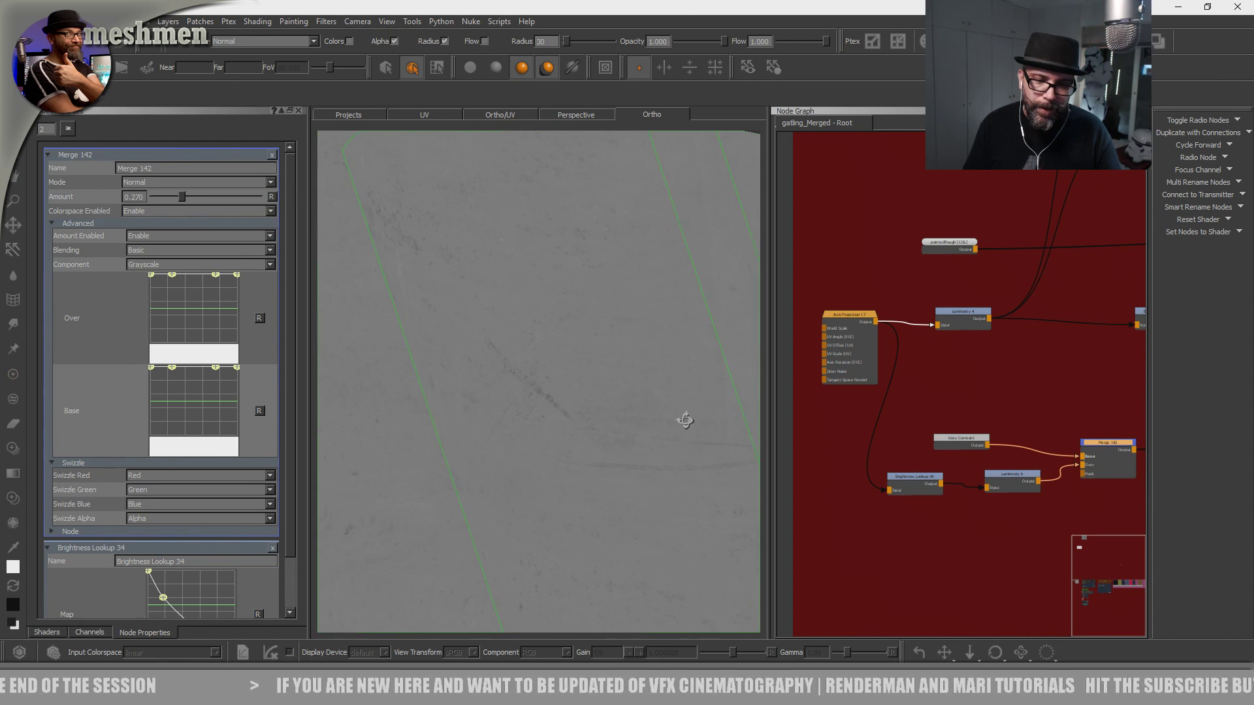
{"action": "middle_click_drag", "start_coordinate": [650, 414], "coordinate": [683, 487], "text": "alt"}
{"action": "left_click_drag", "start_coordinate": [683, 487], "coordinate": [734, 500], "text": "alt"}
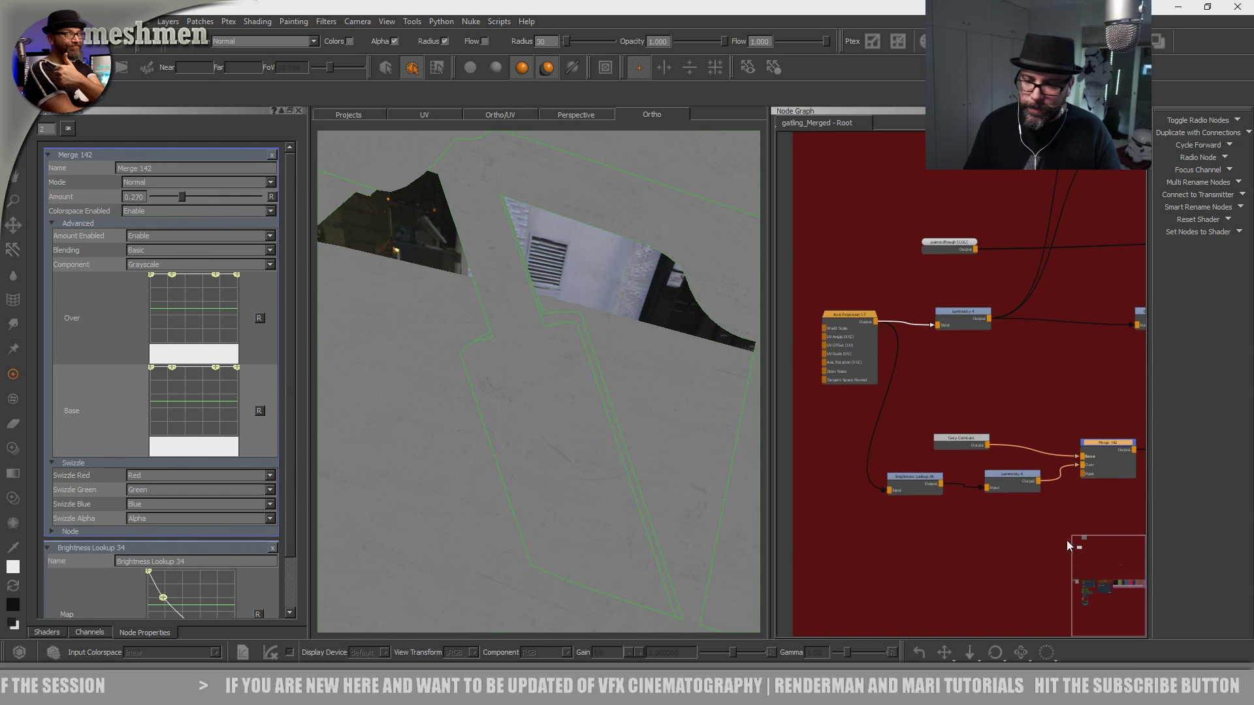
Go to the Colout bookmark and examine the bump on the model at the lowest Merge in the Red_material backdrop.
{"action": "scroll", "coordinate": [1063, 538], "scroll_direction": "down", "scroll_amount": 3}
{"action": "middle_click_drag", "start_coordinate": [1035, 523], "coordinate": [1001, 511]}
{"action": "scroll", "coordinate": [1006, 484], "scroll_direction": "down", "scroll_amount": 2}
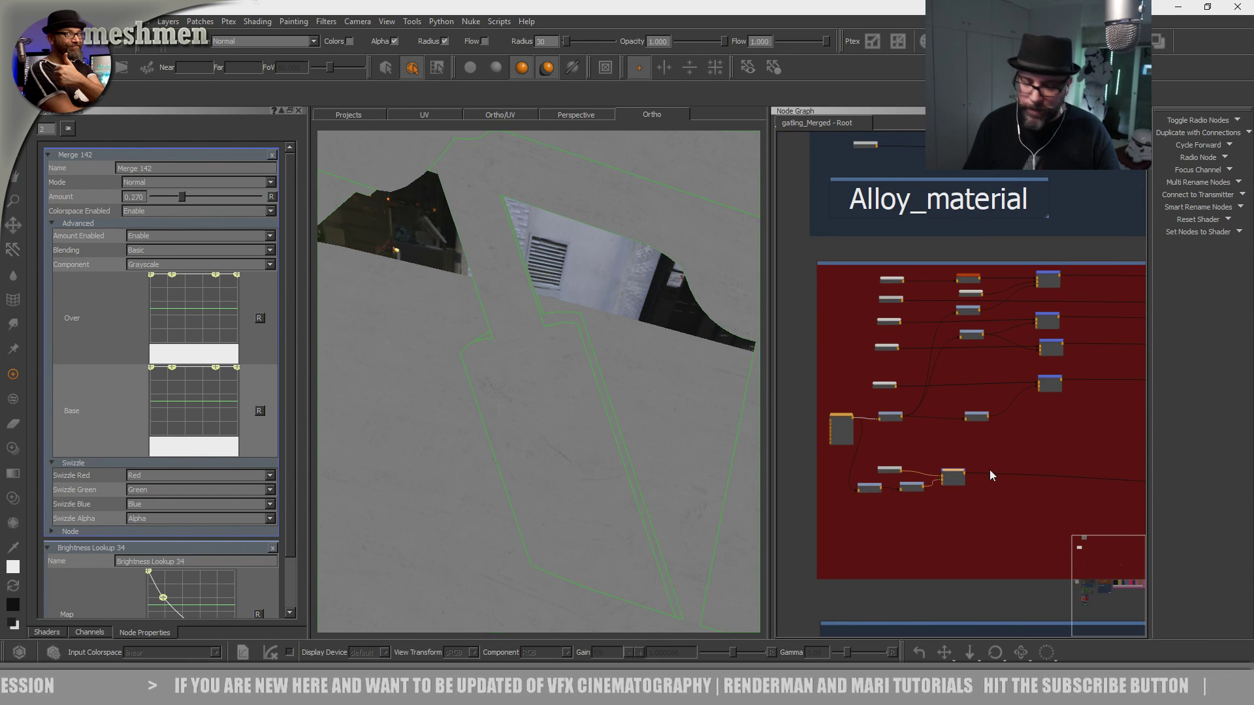
{"action": "key", "text": "j"}
{"action": "double_click", "coordinate": [906, 501]}
{"action": "scroll", "coordinate": [914, 474], "scroll_direction": "down", "scroll_amount": 3}
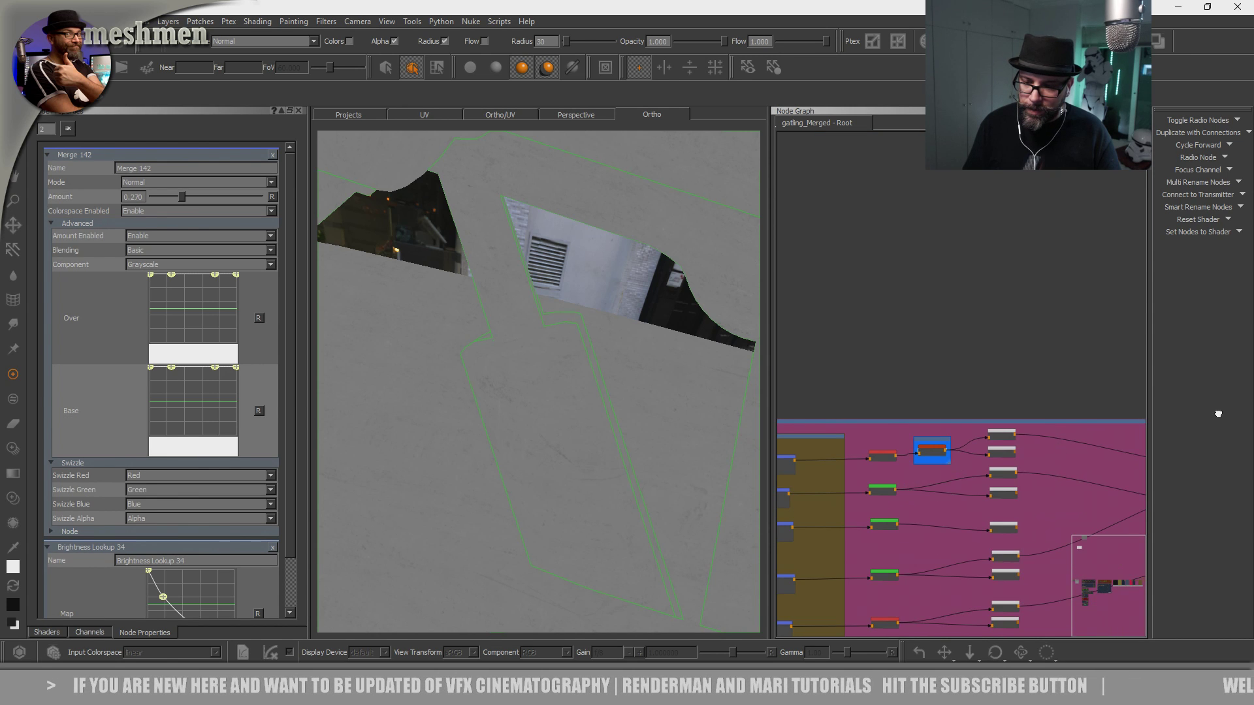
{"action": "middle_click_drag", "start_coordinate": [869, 506], "coordinate": [1193, 437]}
{"action": "middle_click_drag", "start_coordinate": [817, 490], "coordinate": [1058, 440]}
{"action": "scroll", "coordinate": [953, 466], "scroll_direction": "down", "scroll_amount": 3}
{"action": "middle_click_drag", "start_coordinate": [879, 487], "coordinate": [1143, 419]}
{"action": "middle_click_drag", "start_coordinate": [1025, 467], "coordinate": [1250, 462]}
{"action": "middle_click_drag", "start_coordinate": [935, 467], "coordinate": [1122, 469]}
{"action": "middle_click_drag", "start_coordinate": [1034, 468], "coordinate": [874, 465]}
{"action": "middle_click_drag", "start_coordinate": [1068, 456], "coordinate": [974, 475]}
{"action": "scroll", "coordinate": [974, 474], "scroll_direction": "up", "scroll_amount": 3}
{"action": "scroll", "coordinate": [976, 475], "scroll_direction": "up", "scroll_amount": 1}
{"action": "left_click", "coordinate": [947, 434]}
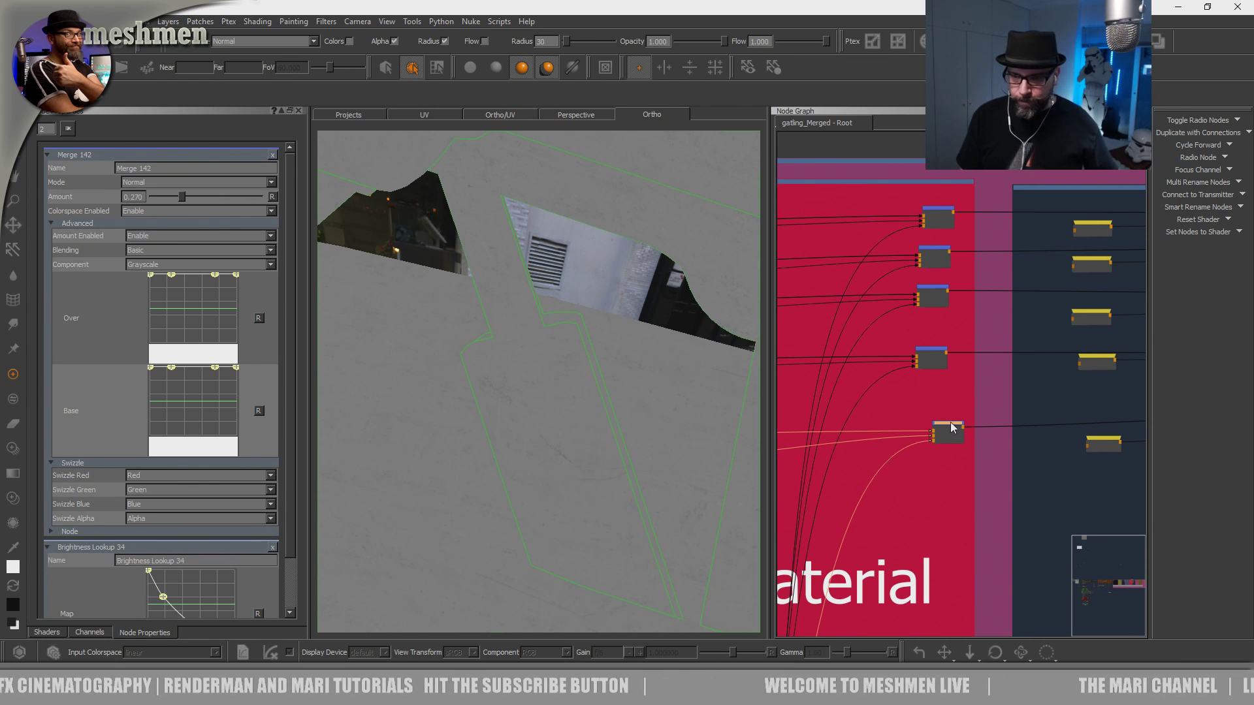
{"action": "left_click_drag", "start_coordinate": [951, 428], "coordinate": [951, 431]}
{"action": "key", "text": "Escape"}
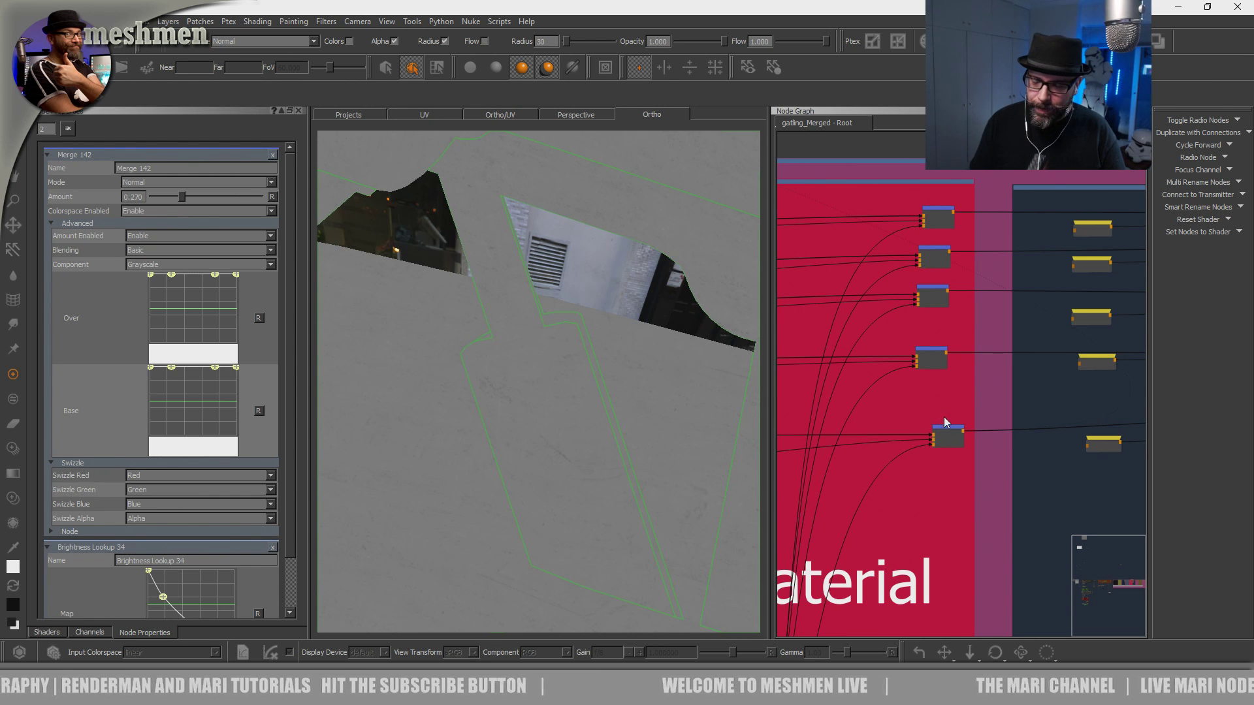
{"action": "middle_click_drag", "start_coordinate": [869, 445], "coordinate": [865, 439]}
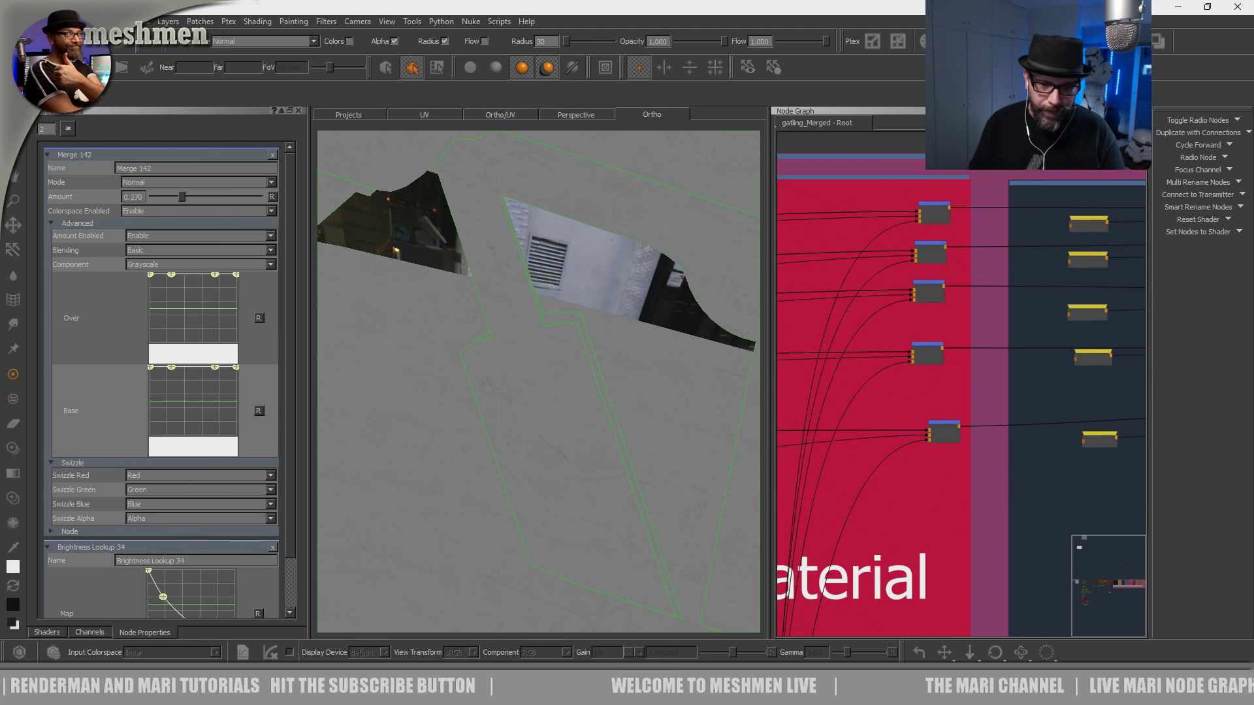
{"action": "left_click_drag", "start_coordinate": [946, 428], "coordinate": [951, 422]}
{"action": "mouse_move", "coordinate": [651, 461]}
{"action": "left_mouse_down", "text": "alt"}
{"action": "mouse_move", "coordinate": [610, 456]}
{"action": "mouse_move", "coordinate": [551, 476]}
{"action": "mouse_move", "coordinate": [565, 399]}
{"action": "mouse_move", "coordinate": [669, 448]}
{"action": "mouse_move", "coordinate": [498, 392]}
{"action": "mouse_move", "coordinate": [602, 442]}
{"action": "mouse_move", "coordinate": [356, 293]}
{"action": "mouse_move", "coordinate": [515, 428]}
{"action": "mouse_move", "coordinate": [499, 421]}
{"action": "mouse_move", "coordinate": [468, 464]}
{"action": "mouse_move", "coordinate": [517, 448]}
{"action": "mouse_move", "coordinate": [540, 412]}
{"action": "mouse_move", "coordinate": [540, 334]}
{"action": "mouse_move", "coordinate": [559, 347]}
{"action": "mouse_move", "coordinate": [523, 386]}
{"action": "mouse_move", "coordinate": [549, 386]}
{"action": "mouse_move", "coordinate": [469, 404]}
{"action": "mouse_move", "coordinate": [479, 439]}
{"action": "mouse_move", "coordinate": [464, 433]}
{"action": "mouse_move", "coordinate": [543, 422]}
{"action": "mouse_move", "coordinate": [554, 397]}
{"action": "mouse_move", "coordinate": [518, 390]}
{"action": "left_mouse_up", "text": "alt"}
{"action": "scroll", "coordinate": [989, 489], "scroll_direction": "down", "scroll_amount": 5}
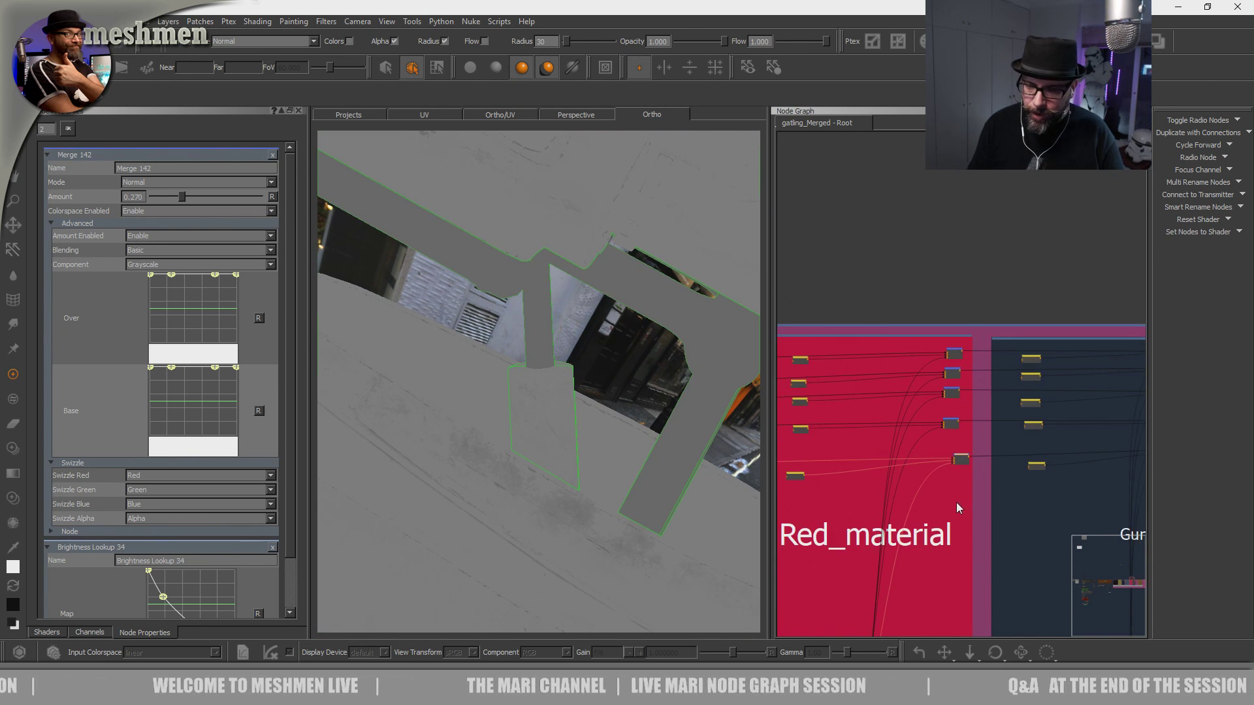
View the yellow node below the Red_material backdrop that feeds the Merge masks, and check its mask on the model.
{"action": "scroll", "coordinate": [930, 451], "scroll_direction": "up", "scroll_amount": 5}
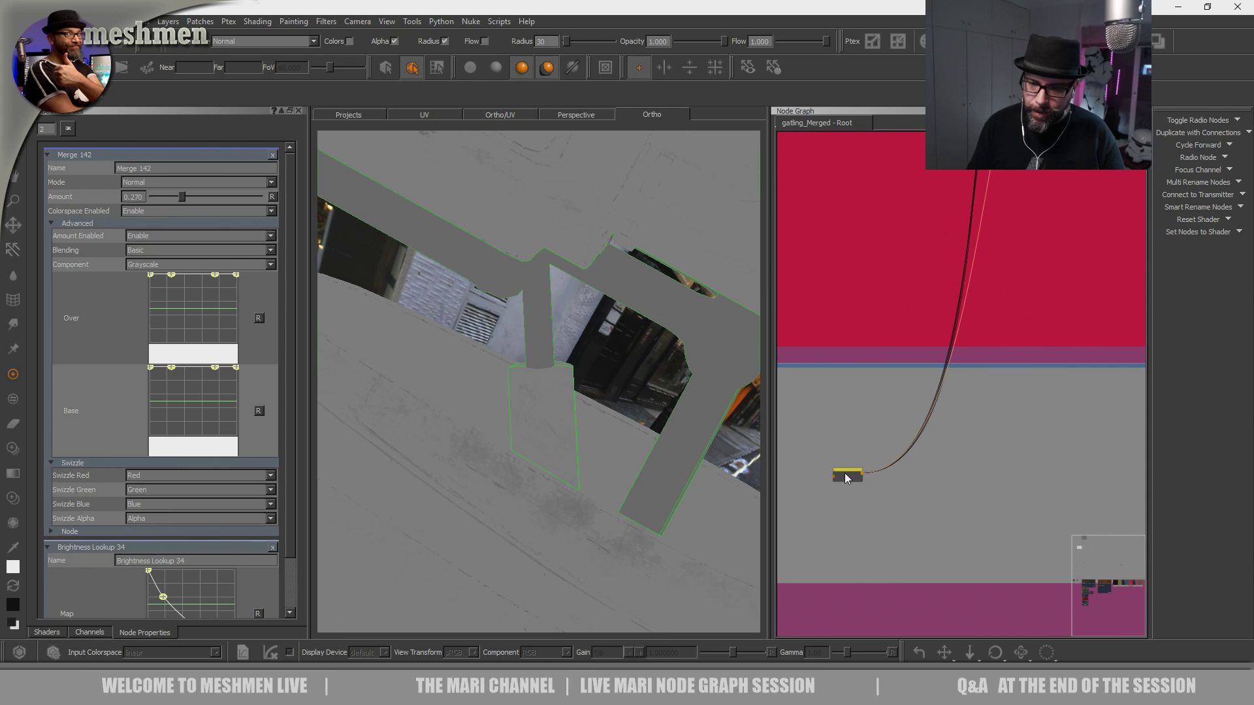
{"action": "left_click_drag", "start_coordinate": [844, 476], "coordinate": [837, 472]}
{"action": "key", "text": "v"}
{"action": "mouse_move", "coordinate": [491, 470]}
{"action": "left_mouse_down", "text": "alt"}
{"action": "mouse_move", "coordinate": [529, 489]}
{"action": "mouse_move", "coordinate": [530, 471]}
{"action": "left_mouse_up", "text": "alt"}
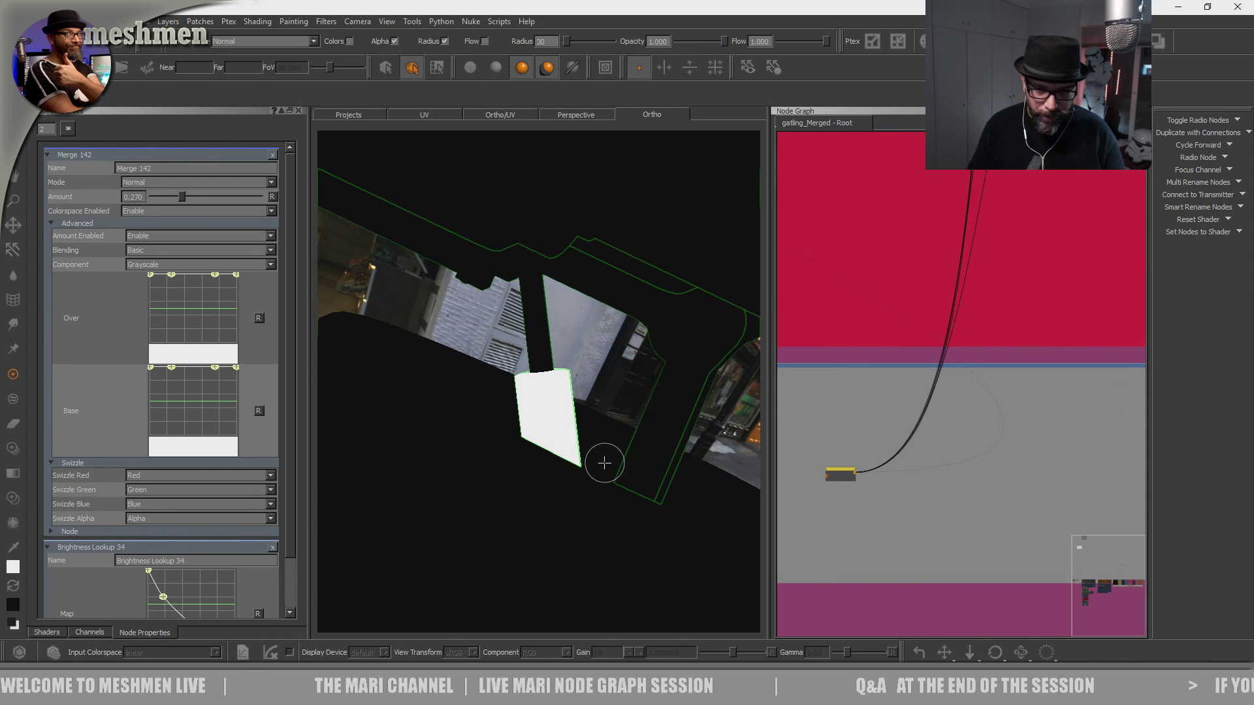
Jump to the metal mask bookmark and view the MASKmetal node's output around the model.
{"action": "key", "text": "j"}
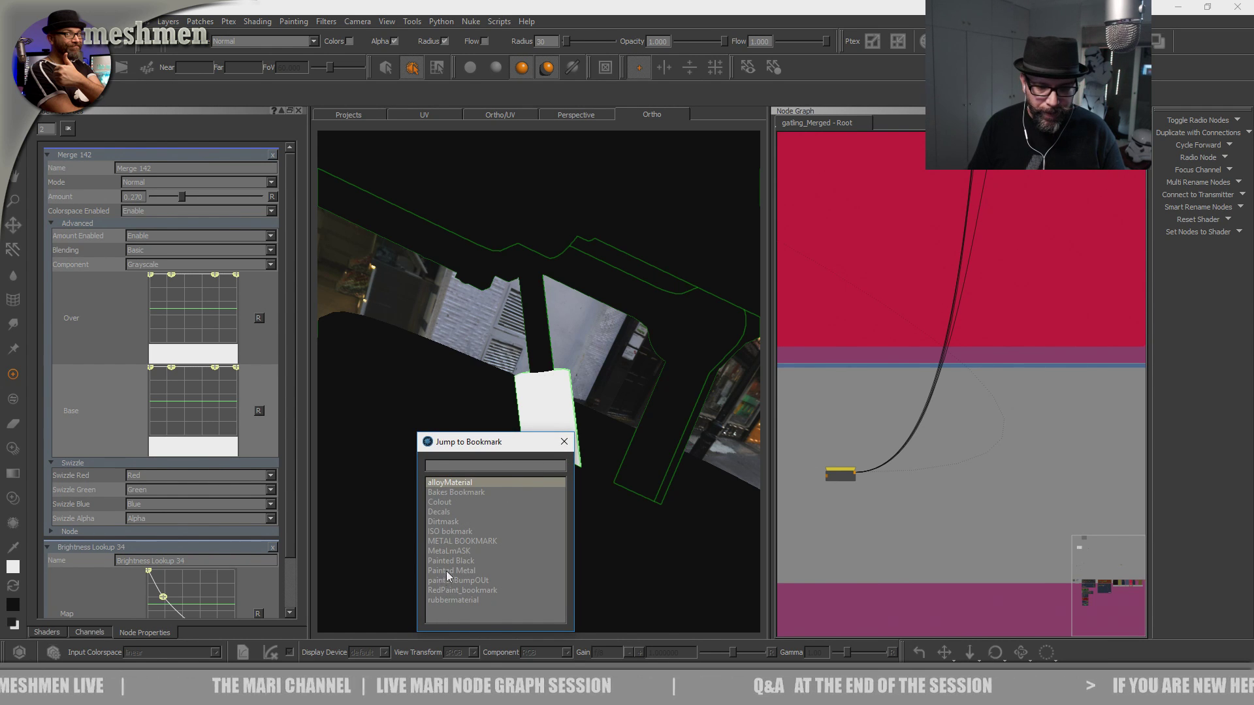
{"action": "double_click", "coordinate": [445, 550]}
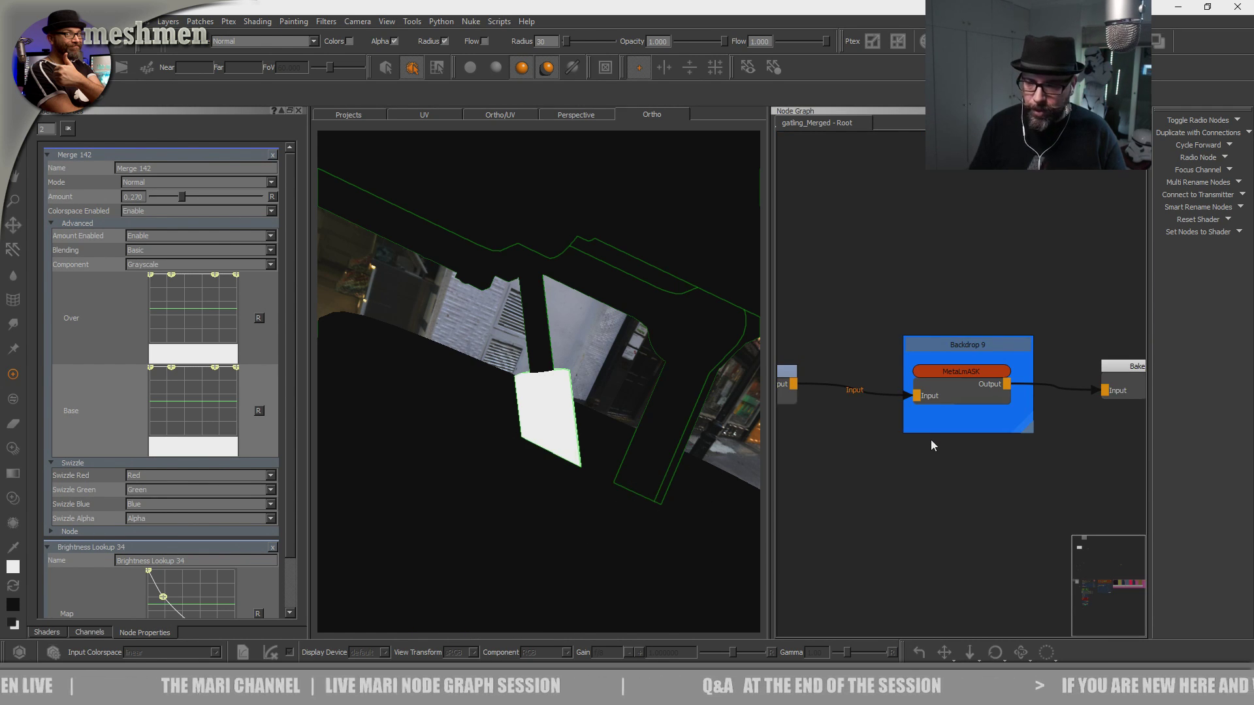
{"action": "scroll", "coordinate": [1001, 447], "scroll_direction": "down", "scroll_amount": 5}
{"action": "scroll", "coordinate": [980, 464], "scroll_direction": "up", "scroll_amount": 3}
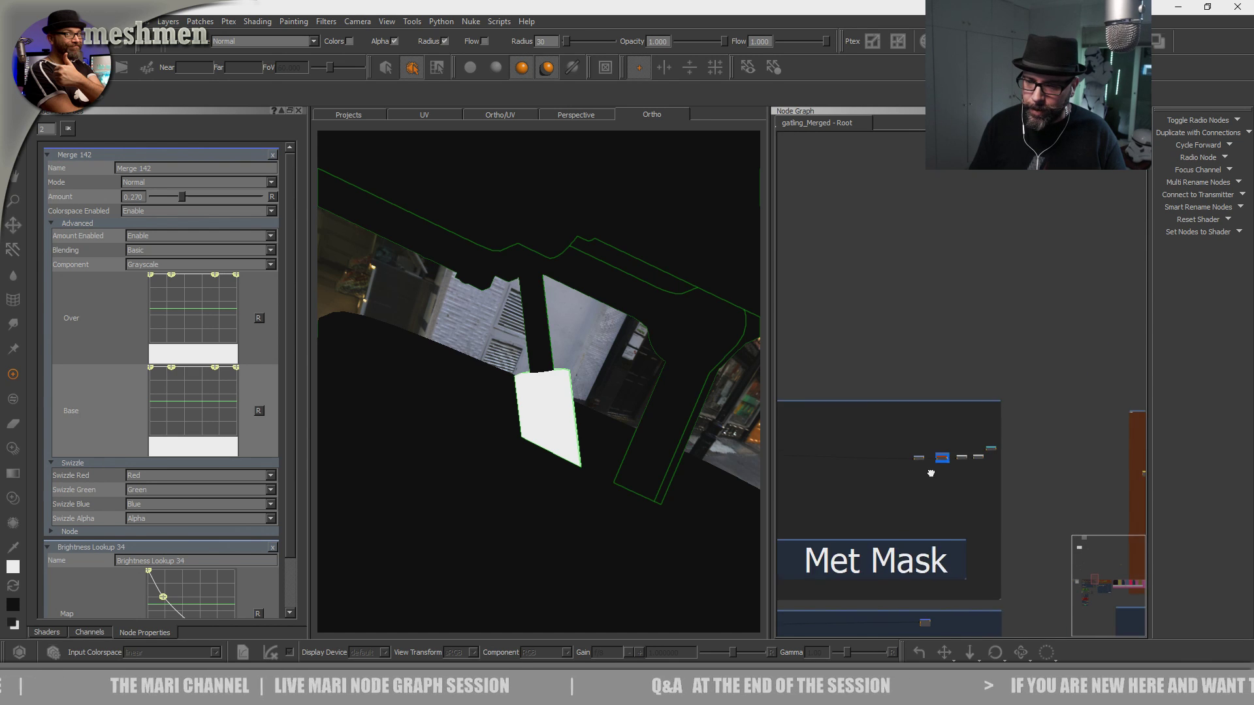
{"action": "scroll", "coordinate": [958, 474], "scroll_direction": "up", "scroll_amount": 1}
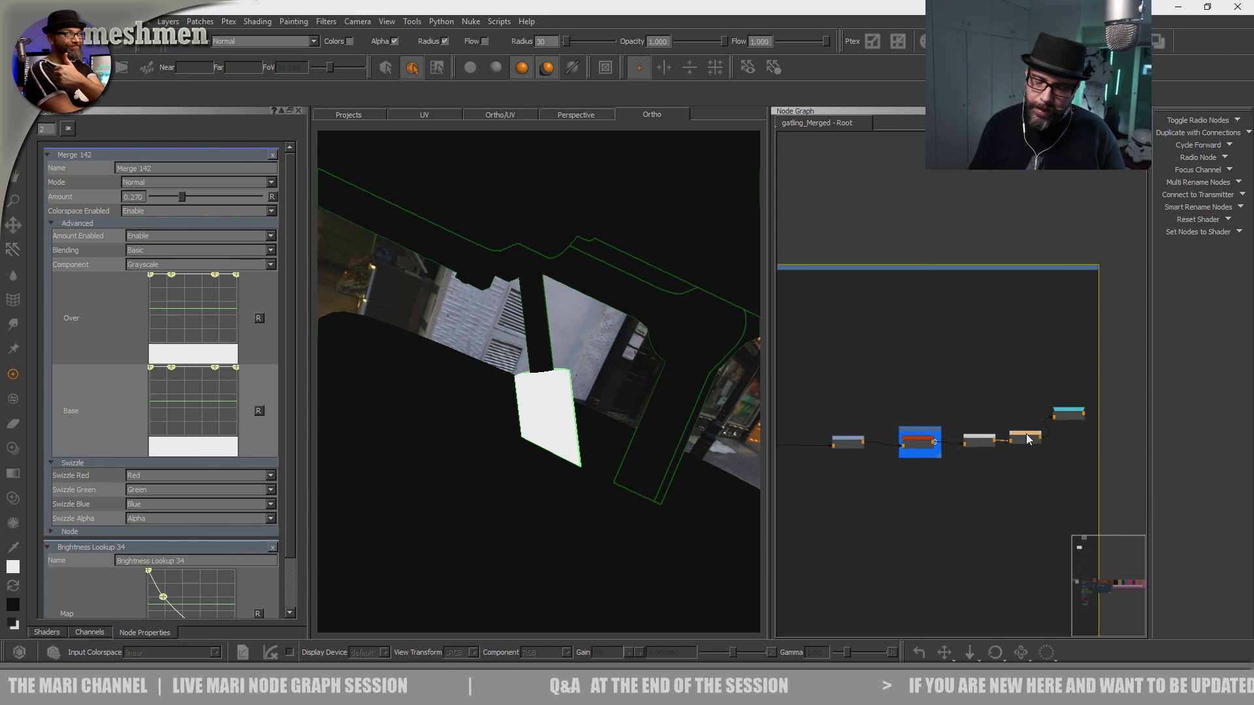
{"action": "scroll", "coordinate": [1030, 436], "scroll_direction": "up", "scroll_amount": 3}
{"action": "left_click_drag", "start_coordinate": [1048, 443], "coordinate": [1024, 382]}
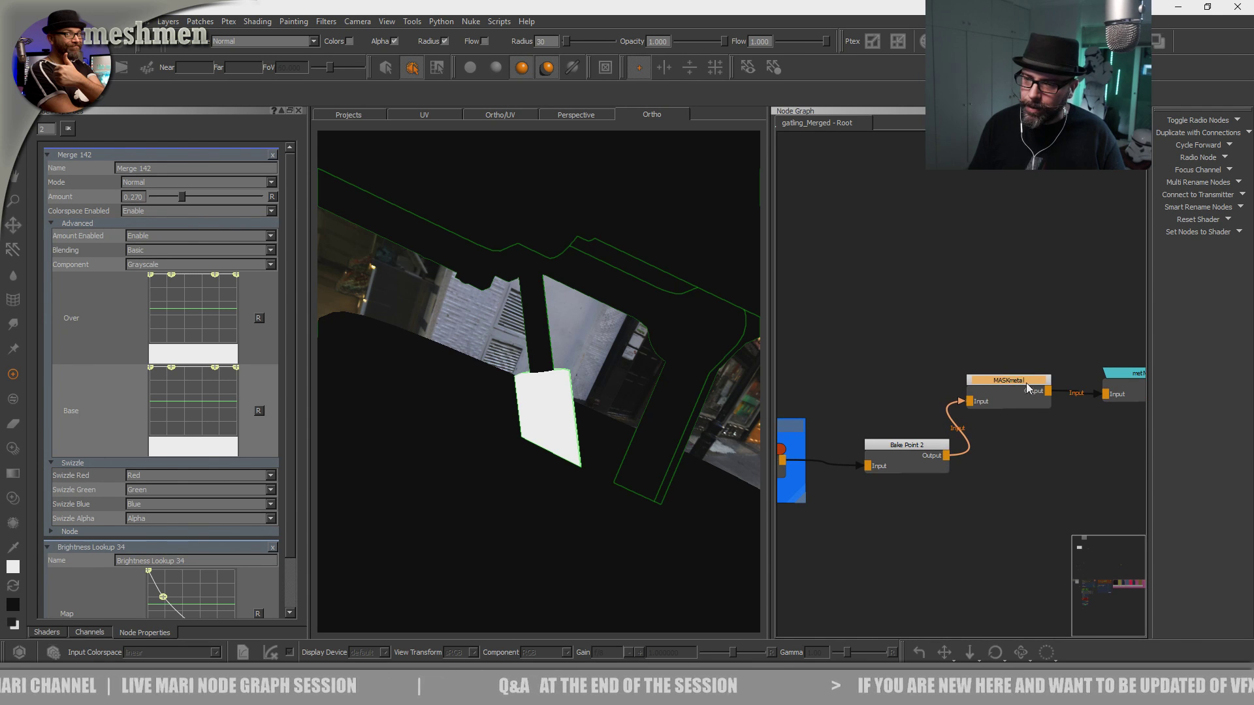
{"action": "middle_click_drag", "start_coordinate": [1023, 382], "coordinate": [935, 401]}
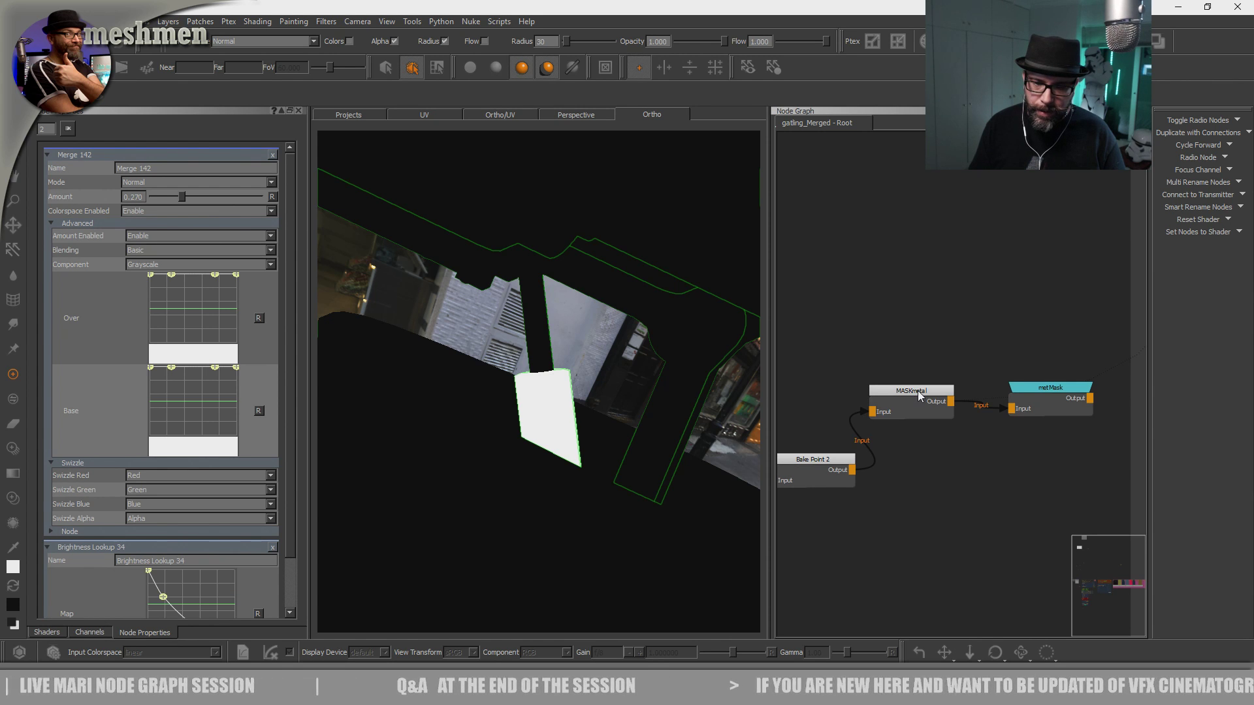
{"action": "key", "text": "v"}
{"action": "left_click_drag", "start_coordinate": [496, 418], "coordinate": [576, 414], "text": "alt"}
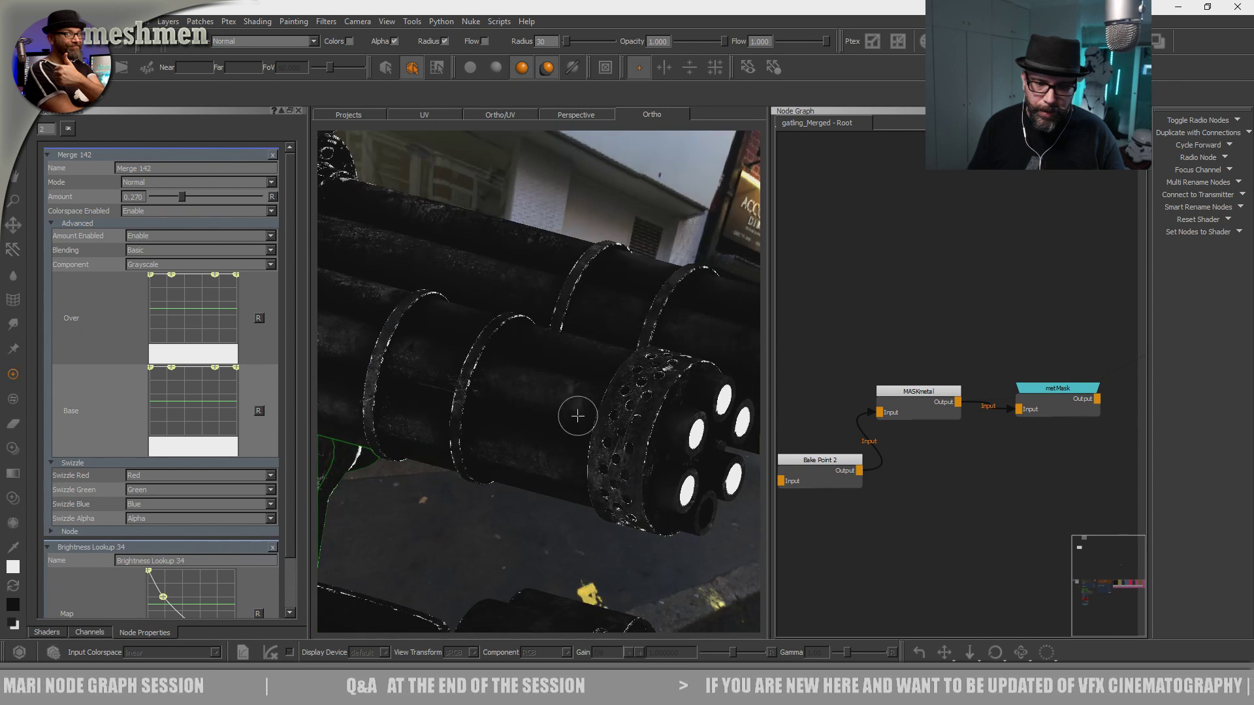
{"action": "middle_click_drag", "start_coordinate": [392, 536], "coordinate": [568, 404], "text": "alt"}
{"action": "left_click_drag", "start_coordinate": [568, 405], "coordinate": [610, 524], "text": "alt"}
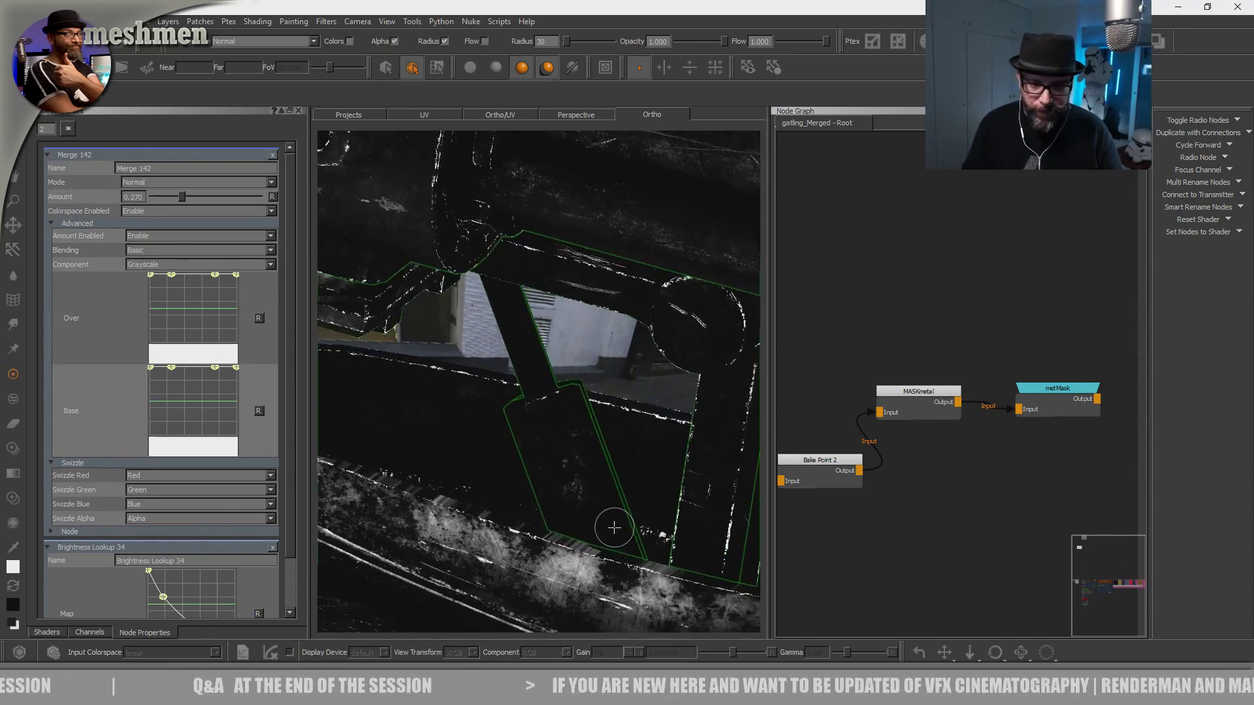
Jump to the Colout bookmark and find the yellow radio node in the mask area below the Red_material backdrop.
{"action": "left_click", "coordinate": [1050, 391]}
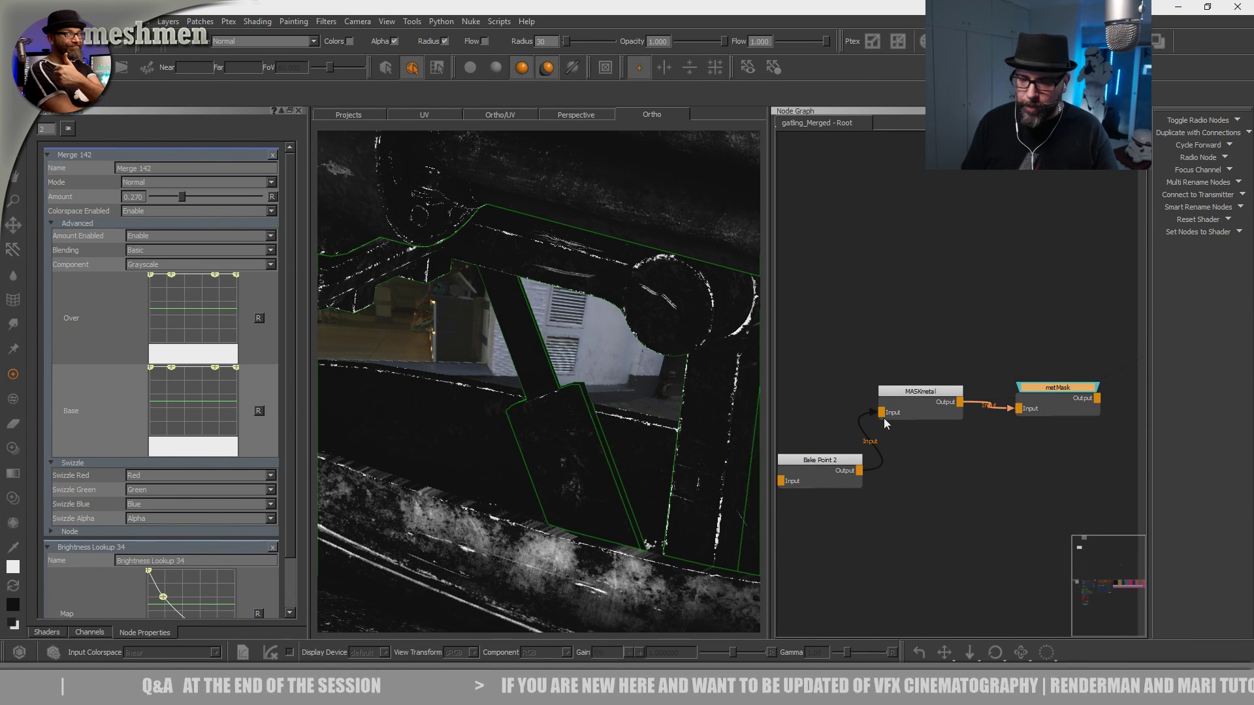
{"action": "scroll", "coordinate": [887, 419], "scroll_direction": "down", "scroll_amount": 1}
{"action": "key", "text": "j"}
{"action": "double_click", "coordinate": [814, 431]}
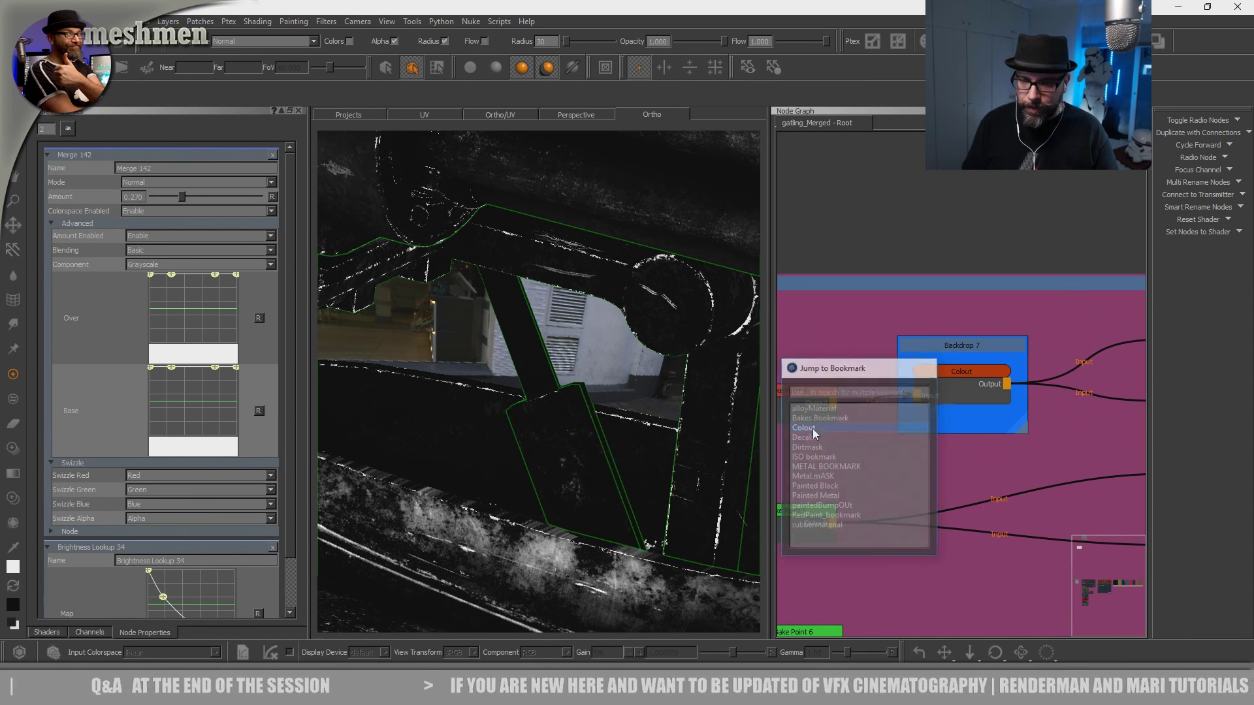
{"action": "scroll", "coordinate": [901, 523], "scroll_direction": "down", "scroll_amount": 2}
{"action": "middle_click_drag", "start_coordinate": [1016, 288], "coordinate": [1014, 271]}
{"action": "middle_click_drag", "start_coordinate": [937, 482], "coordinate": [1059, 521]}
{"action": "scroll", "coordinate": [953, 497], "scroll_direction": "down", "scroll_amount": 2}
{"action": "middle_click_drag", "start_coordinate": [911, 497], "coordinate": [1135, 463]}
{"action": "scroll", "coordinate": [952, 478], "scroll_direction": "up", "scroll_amount": 3}
{"action": "scroll", "coordinate": [952, 476], "scroll_direction": "up", "scroll_amount": 2}
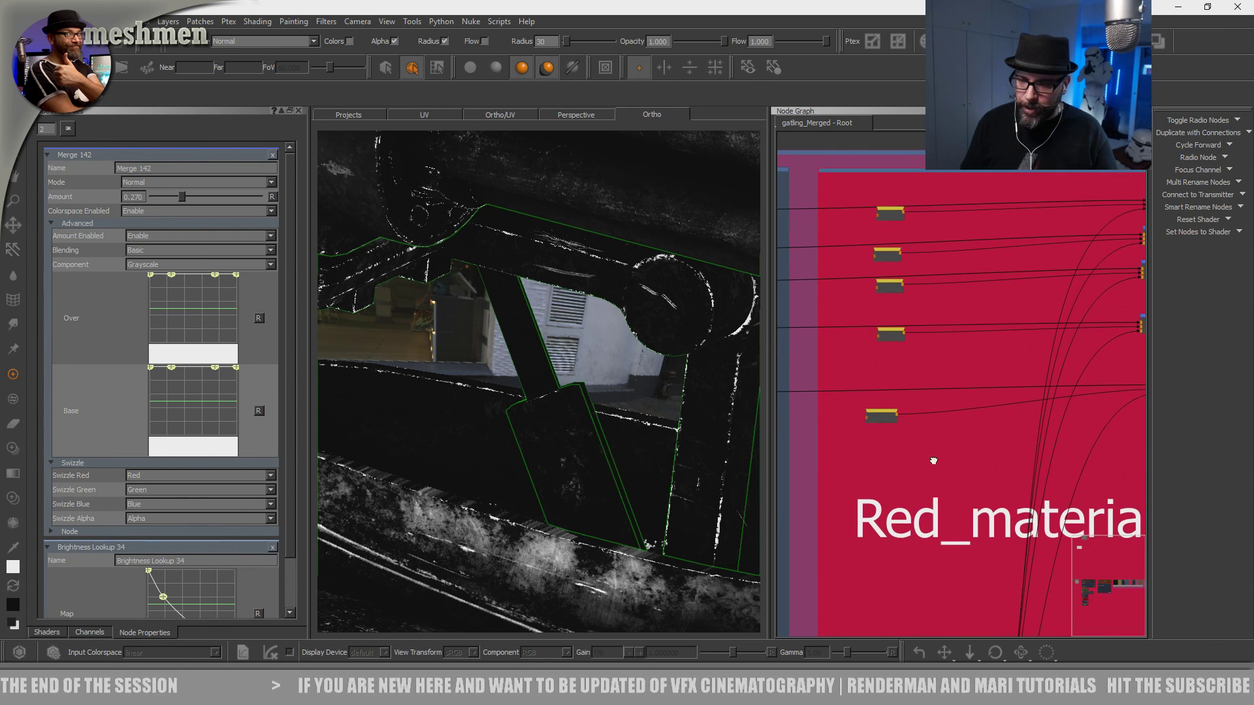
{"action": "middle_click_drag", "start_coordinate": [932, 461], "coordinate": [945, 313]}
{"action": "middle_click_drag", "start_coordinate": [954, 484], "coordinate": [952, 139]}
{"action": "scroll", "coordinate": [943, 454], "scroll_direction": "up", "scroll_amount": 3}
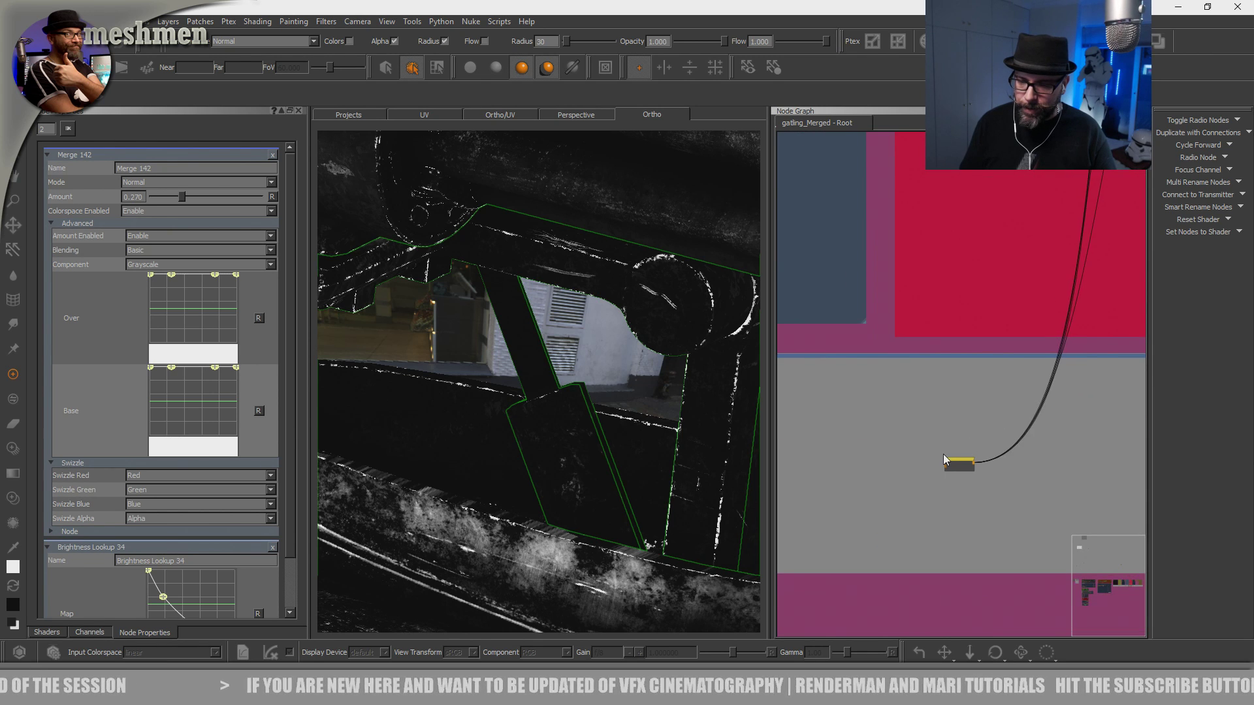
Add a Radio Node beneath the existing mask radio node and connect it to the metMask transmitter.
{"action": "left_click_drag", "start_coordinate": [958, 461], "coordinate": [924, 425]}
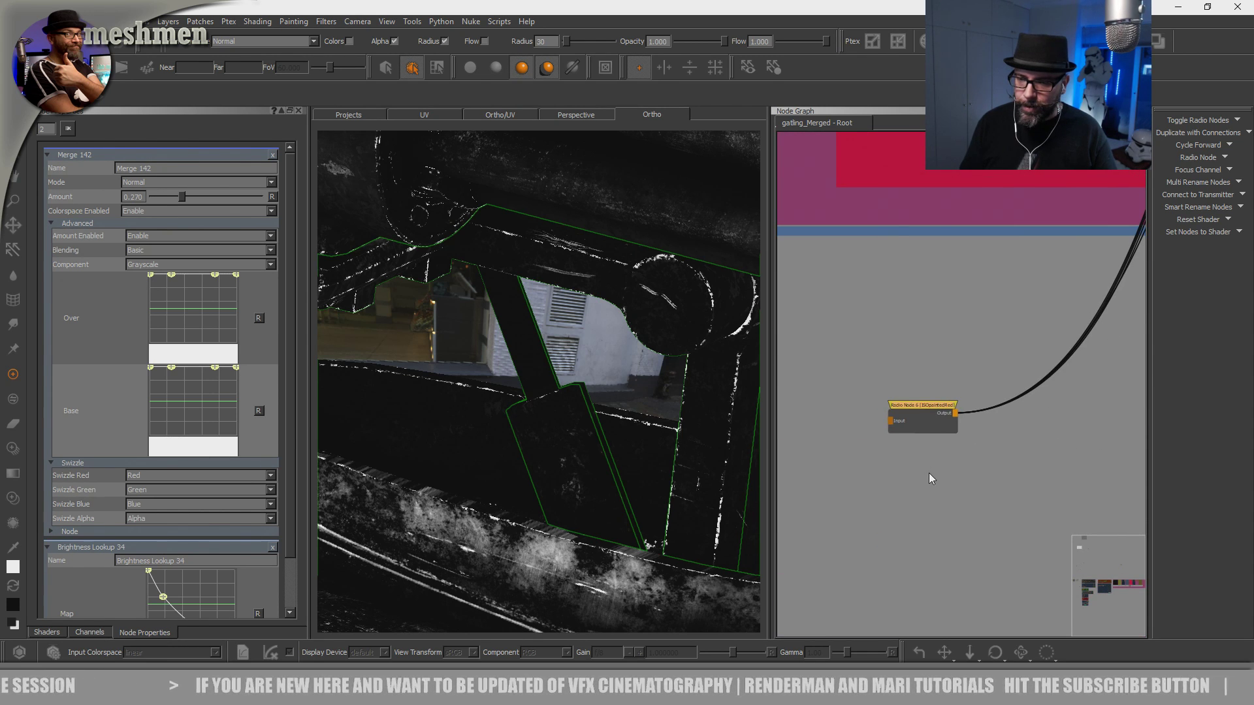
{"action": "key", "text": "Tab"}
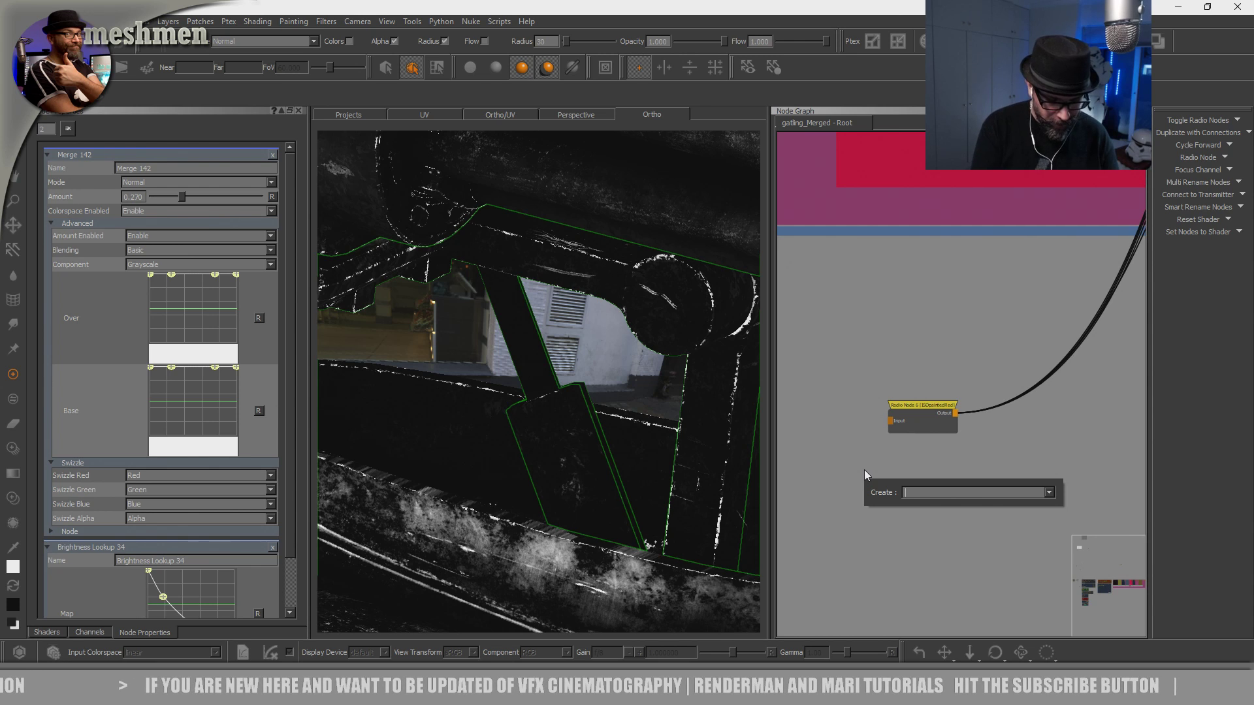
{"action": "type", "text": "rad"}
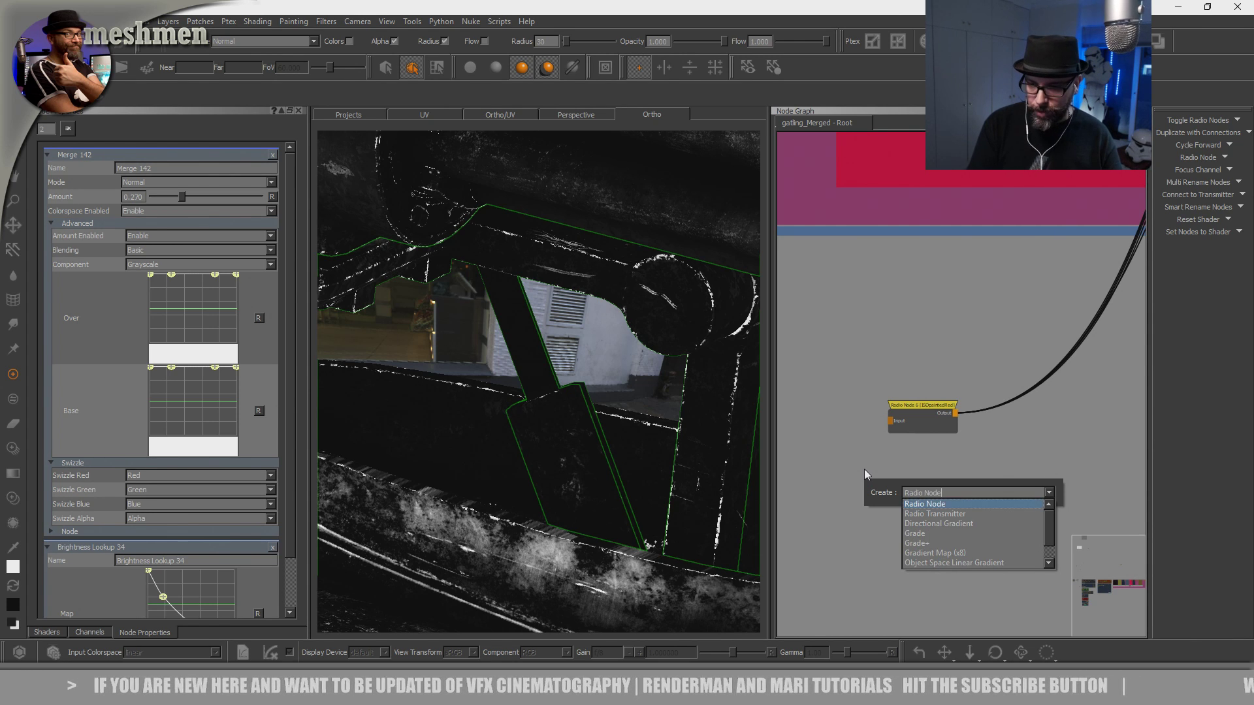
{"action": "key", "text": "Return"}
{"action": "left_click_drag", "start_coordinate": [889, 482], "coordinate": [882, 477]}
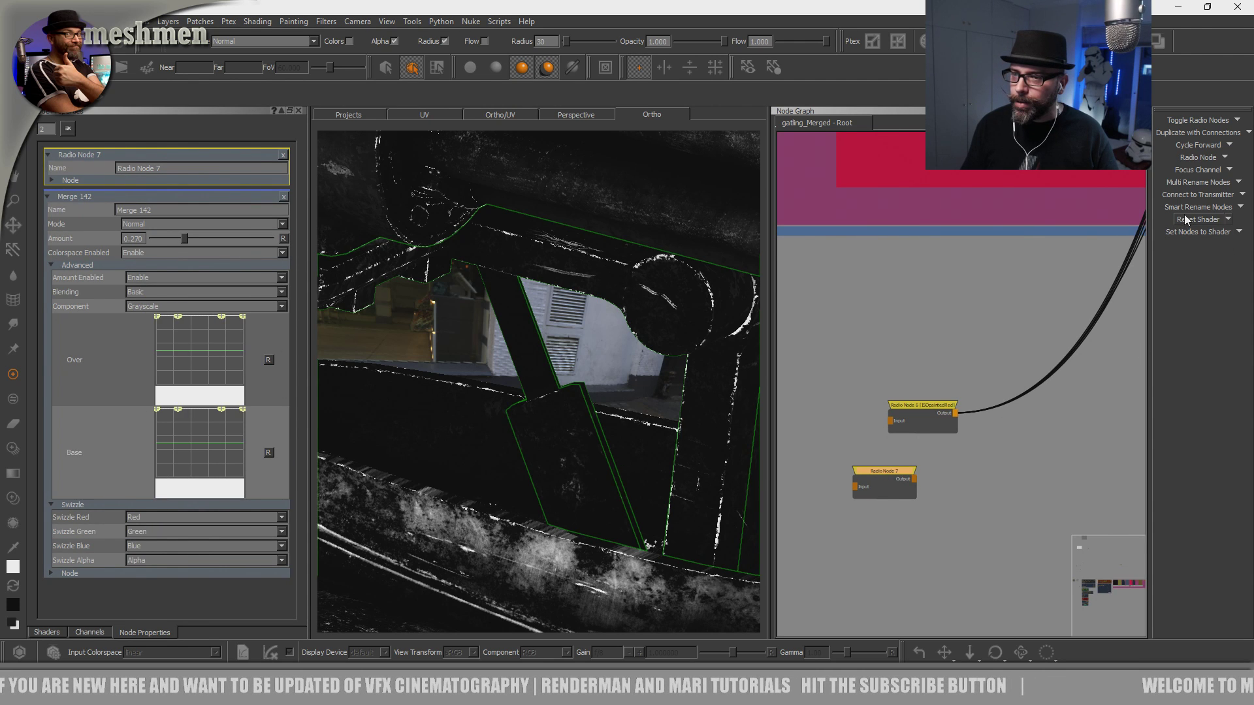
{"action": "left_click", "coordinate": [1186, 194]}
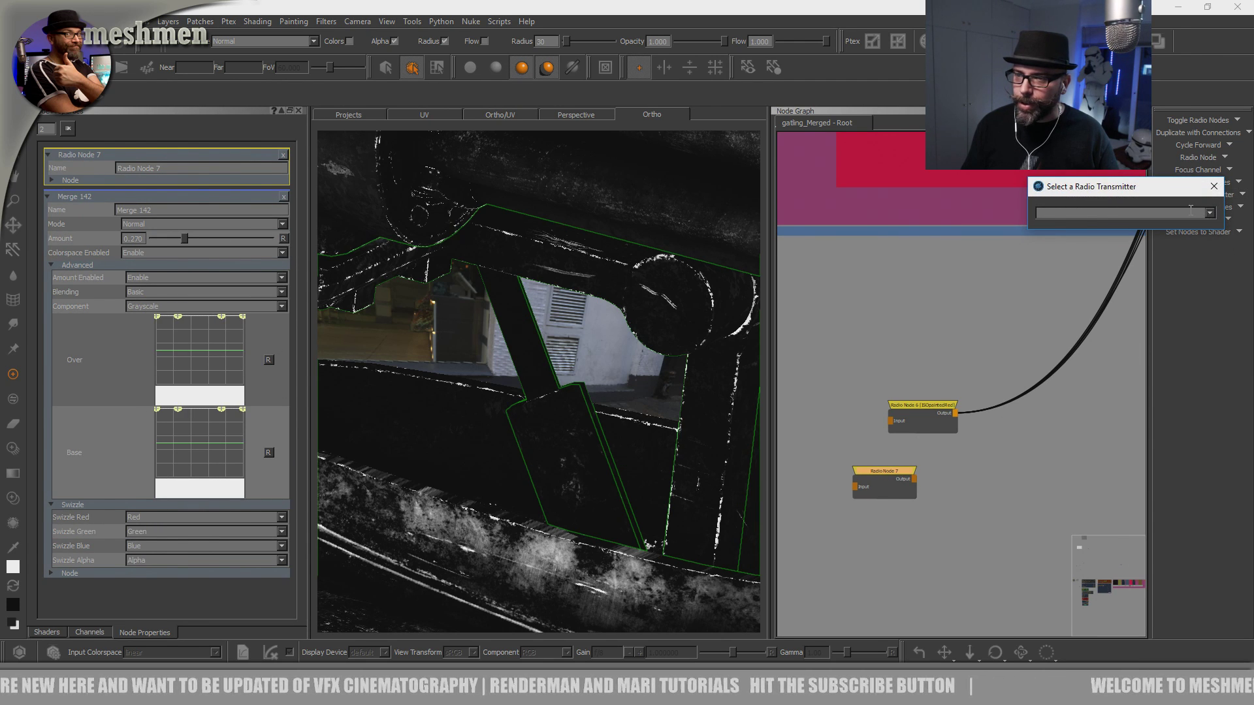
{"action": "left_click", "coordinate": [1208, 214]}
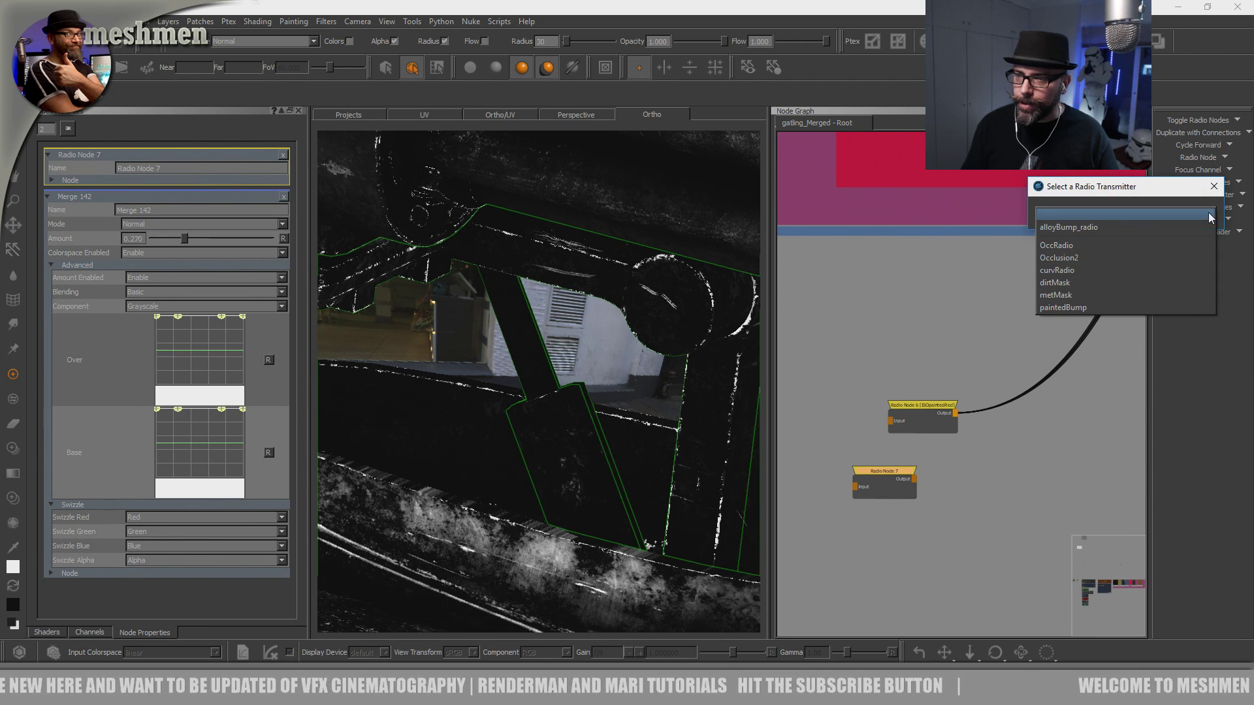
{"action": "left_click", "coordinate": [1071, 296]}
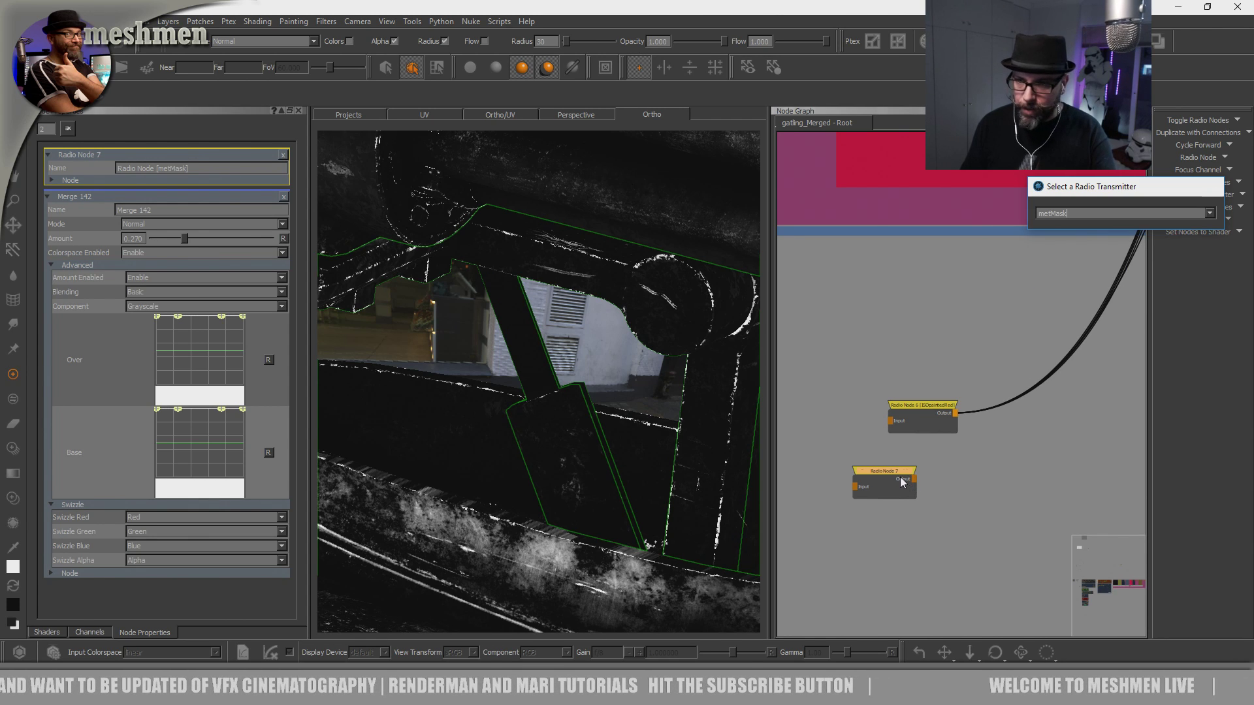
{"action": "key", "text": "Return"}
Compare the existing radio node's mask with the metMask radio node's output on the model.
{"action": "left_click_drag", "start_coordinate": [894, 473], "coordinate": [872, 468]}
{"action": "left_click_drag", "start_coordinate": [915, 412], "coordinate": [910, 404]}
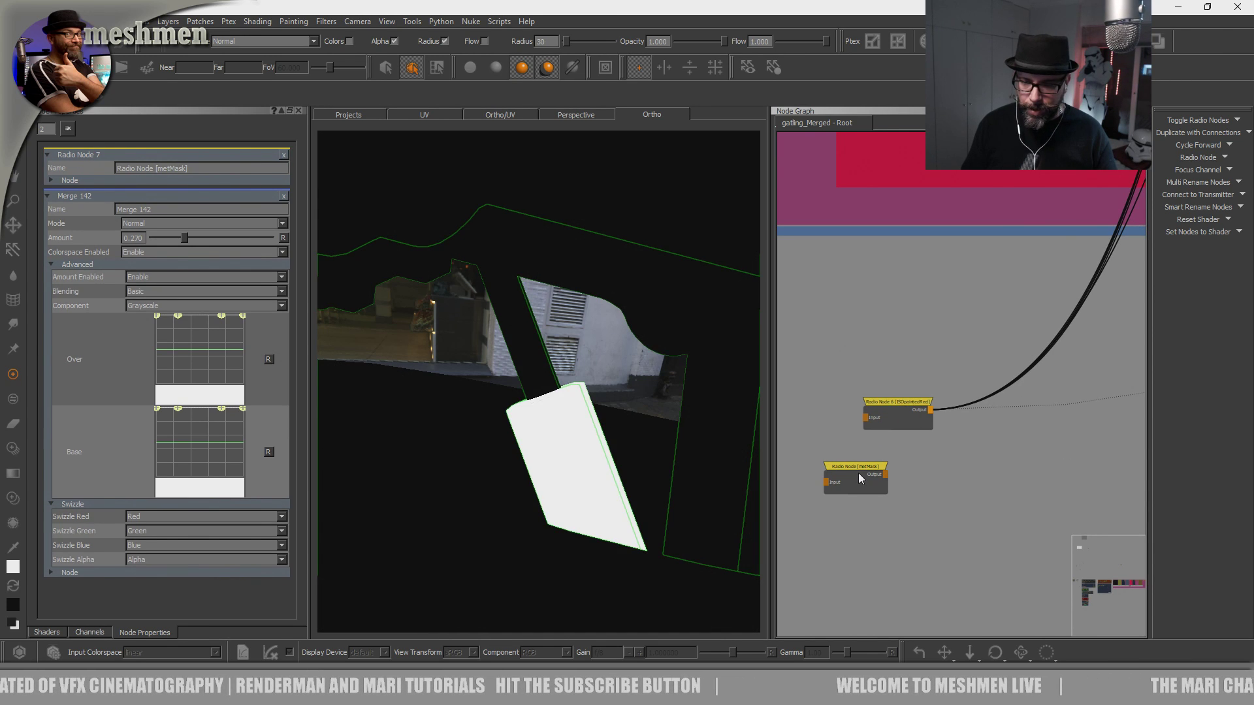
{"action": "left_click_drag", "start_coordinate": [857, 468], "coordinate": [862, 468]}
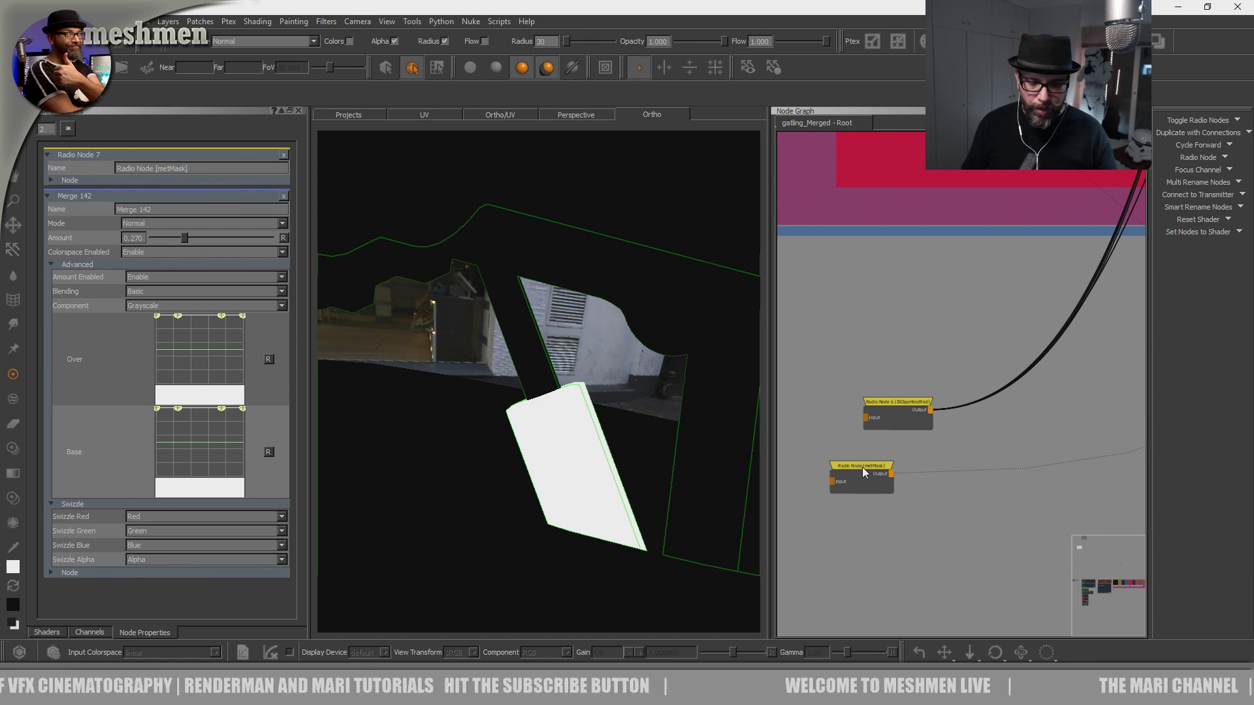
{"action": "left_click_drag", "start_coordinate": [849, 468], "coordinate": [853, 467]}
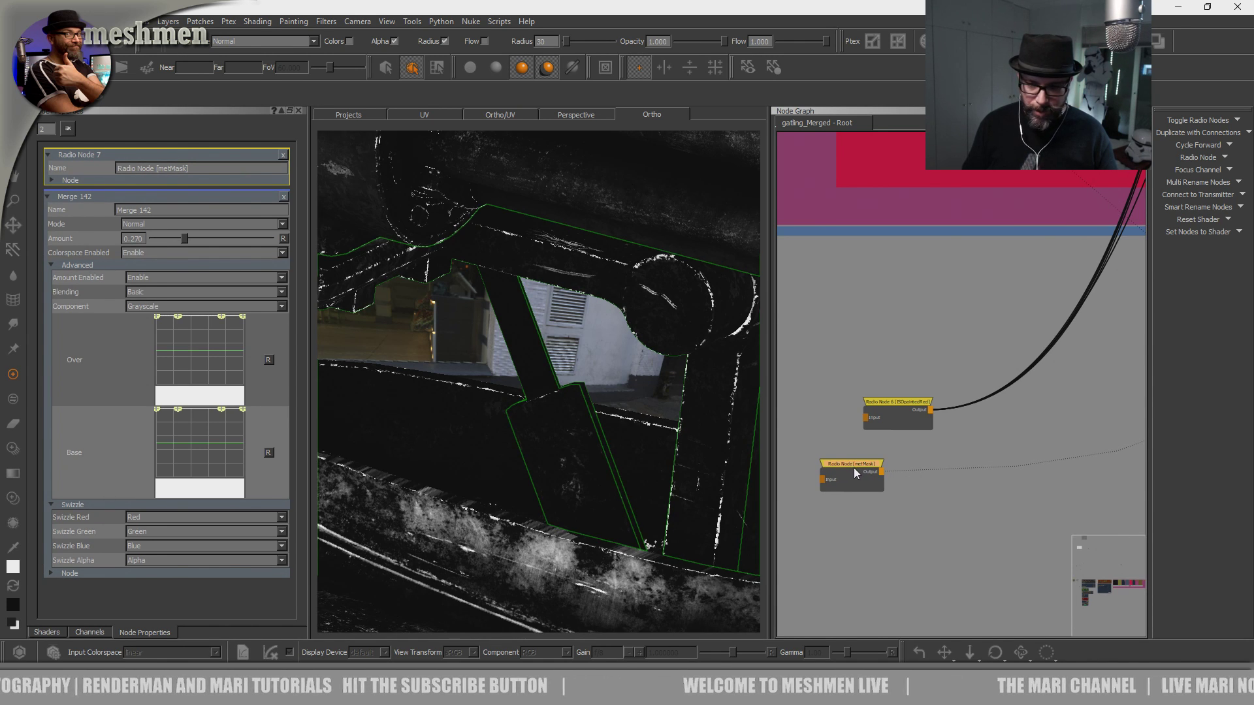
Add an Invert node after the metMask radio node, move the original radio node below it, and view the inverted mask.
{"action": "key", "text": "Tab"}
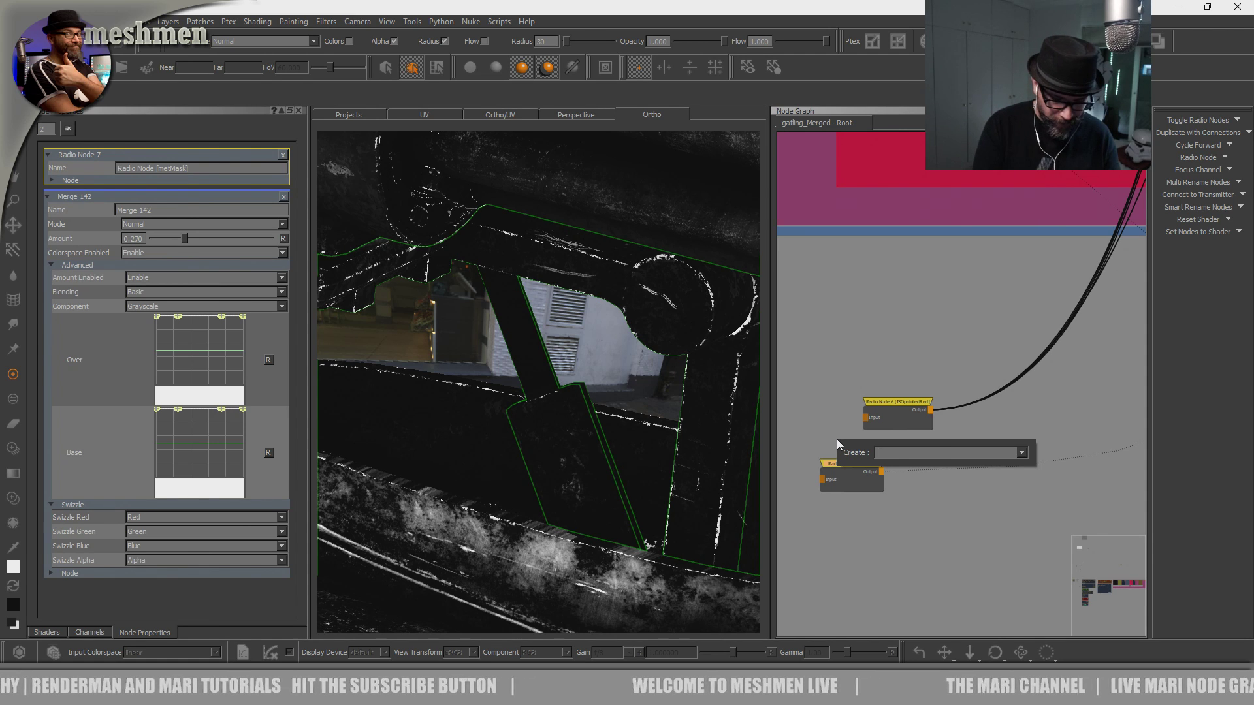
{"action": "type", "text": "inv"}
{"action": "key", "text": "Down"}
{"action": "key", "text": "Down"}
{"action": "key", "text": "Return"}
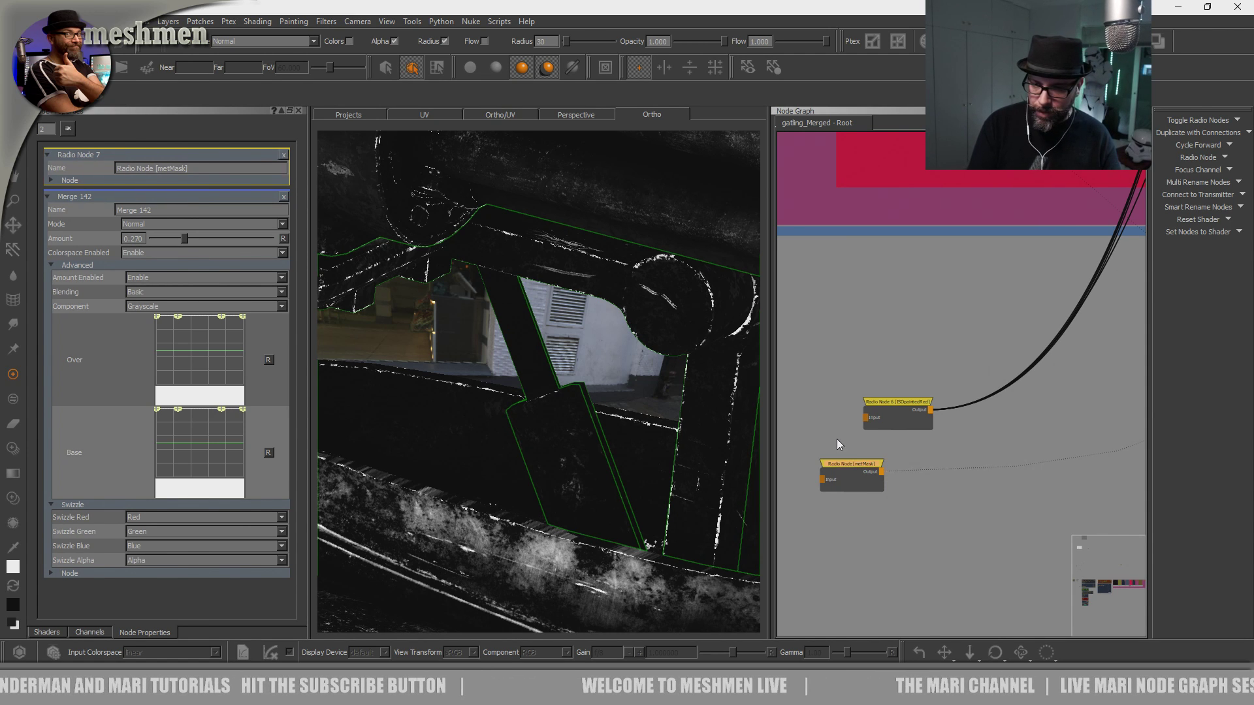
{"action": "left_click_drag", "start_coordinate": [904, 415], "coordinate": [989, 527]}
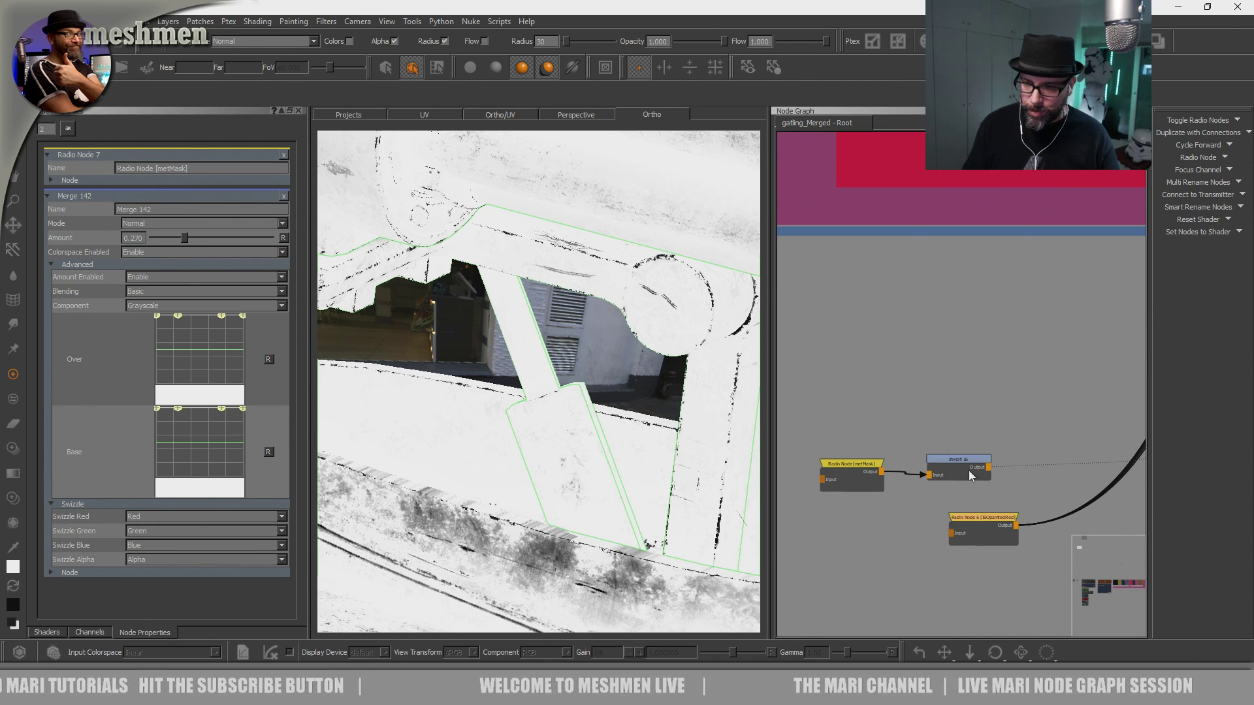
{"action": "left_click_drag", "start_coordinate": [964, 456], "coordinate": [978, 460]}
Add a Merge node with the inverted metMask as its Base and place the original radio node beneath it.
{"action": "key", "text": "m"}
{"action": "left_click_drag", "start_coordinate": [1098, 457], "coordinate": [1084, 455]}
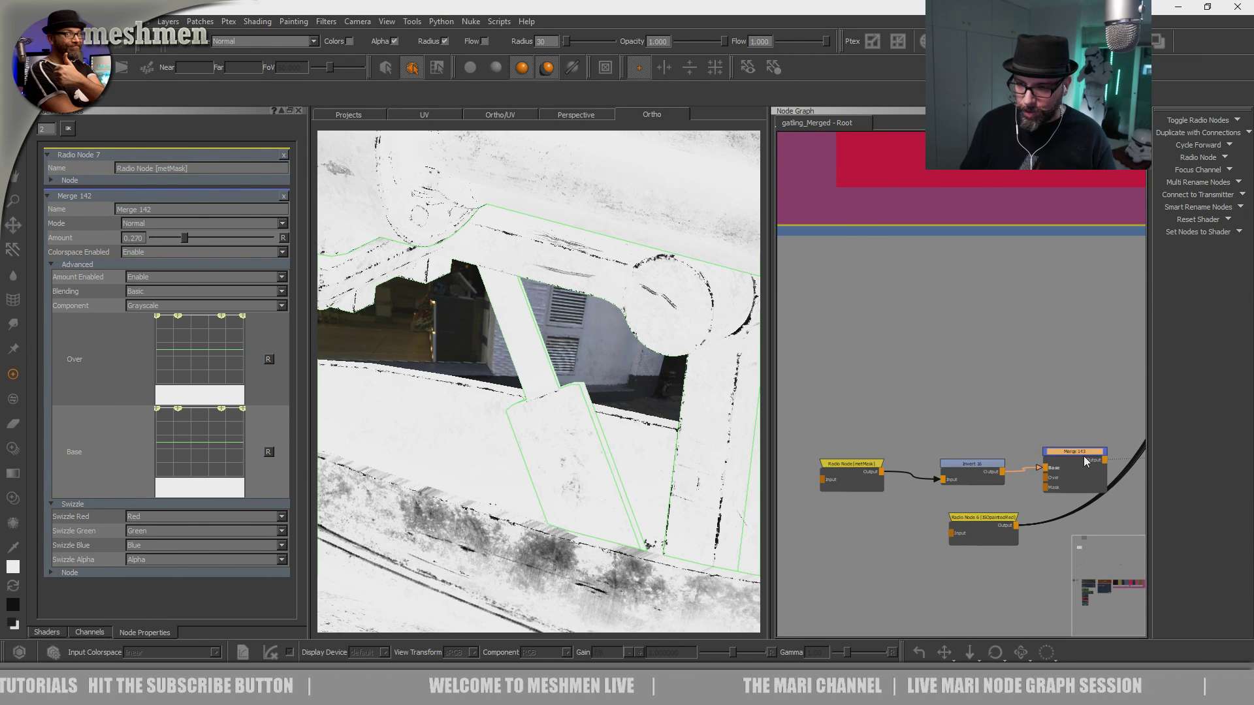
{"action": "middle_click_drag", "start_coordinate": [1038, 513], "coordinate": [1004, 526]}
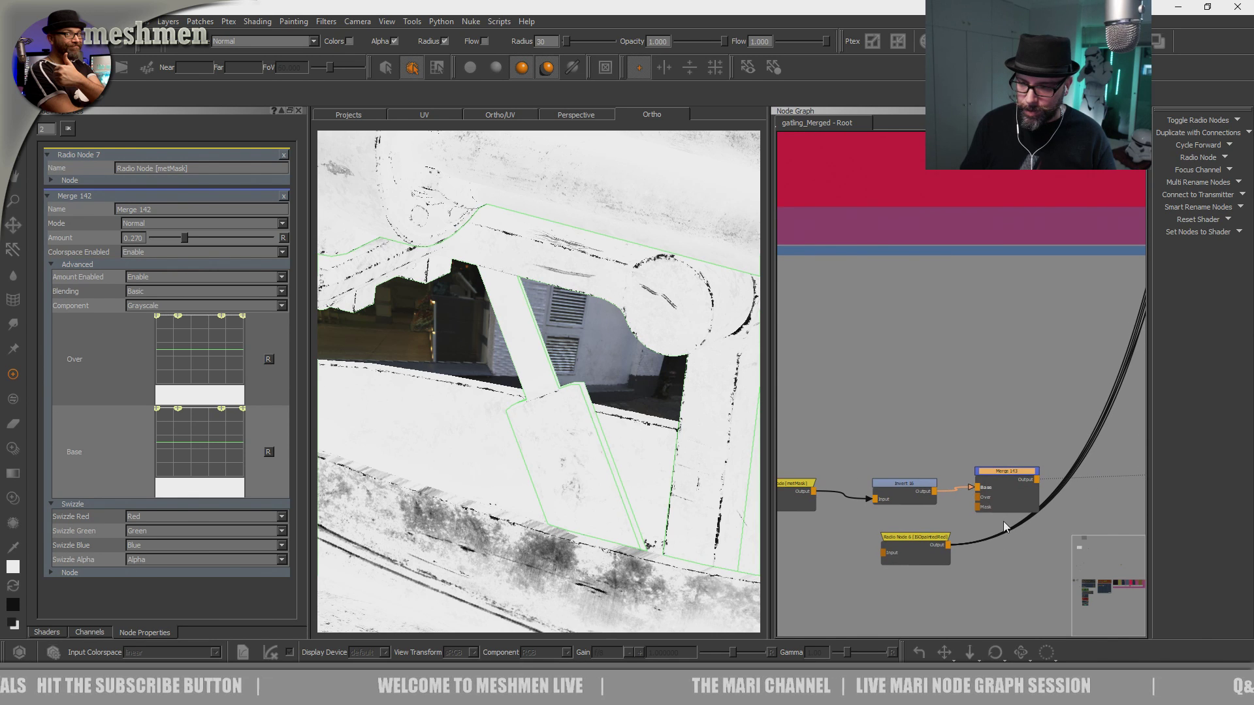
{"action": "left_click_drag", "start_coordinate": [918, 552], "coordinate": [1010, 559]}
{"action": "middle_click_drag", "start_coordinate": [1005, 550], "coordinate": [865, 544]}
Reroute the original radio node's outgoing connections to the new Merge's output and plug that radio node into the Merge's Over input.
{"action": "mouse_move", "coordinate": [894, 472]}
{"action": "left_mouse_down"}
{"action": "mouse_move", "coordinate": [974, 476]}
{"action": "mouse_move", "coordinate": [1048, 455]}
{"action": "mouse_move", "coordinate": [904, 477]}
{"action": "left_mouse_up"}
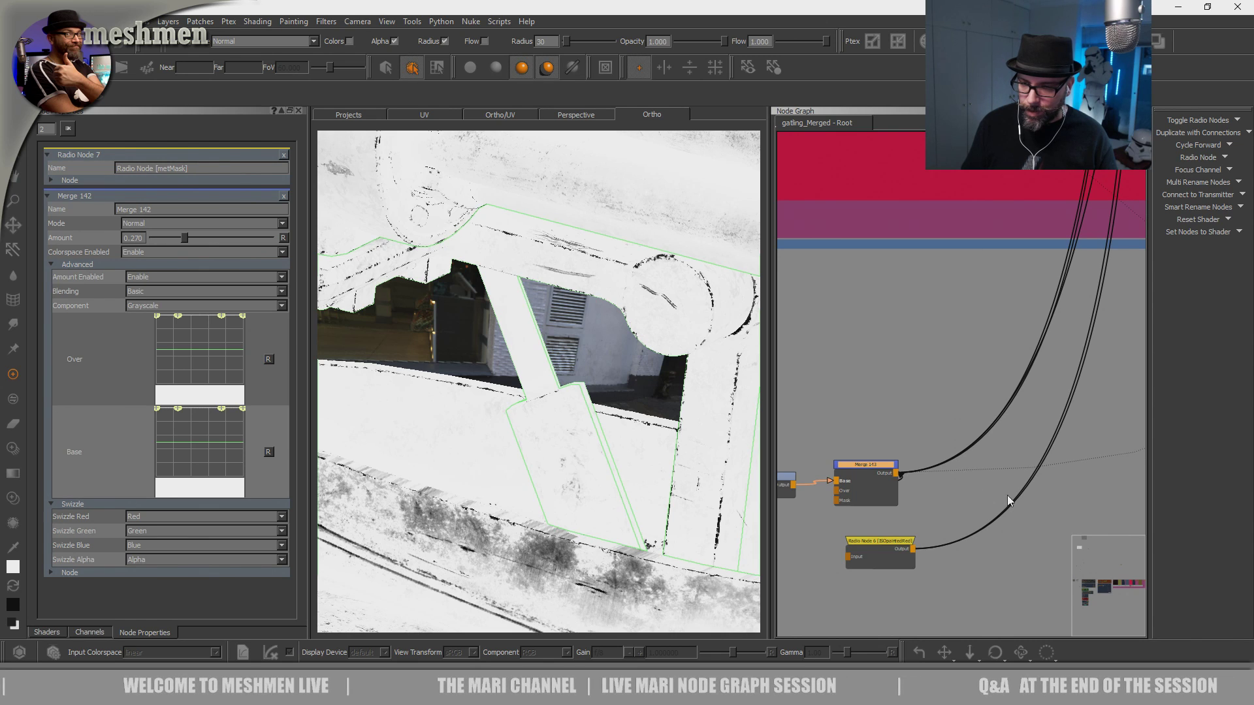
{"action": "left_click_drag", "start_coordinate": [897, 473], "coordinate": [1011, 509]}
{"action": "mouse_move", "coordinate": [897, 544]}
{"action": "left_mouse_down"}
{"action": "mouse_move", "coordinate": [834, 534]}
{"action": "mouse_move", "coordinate": [904, 527]}
{"action": "left_mouse_up"}
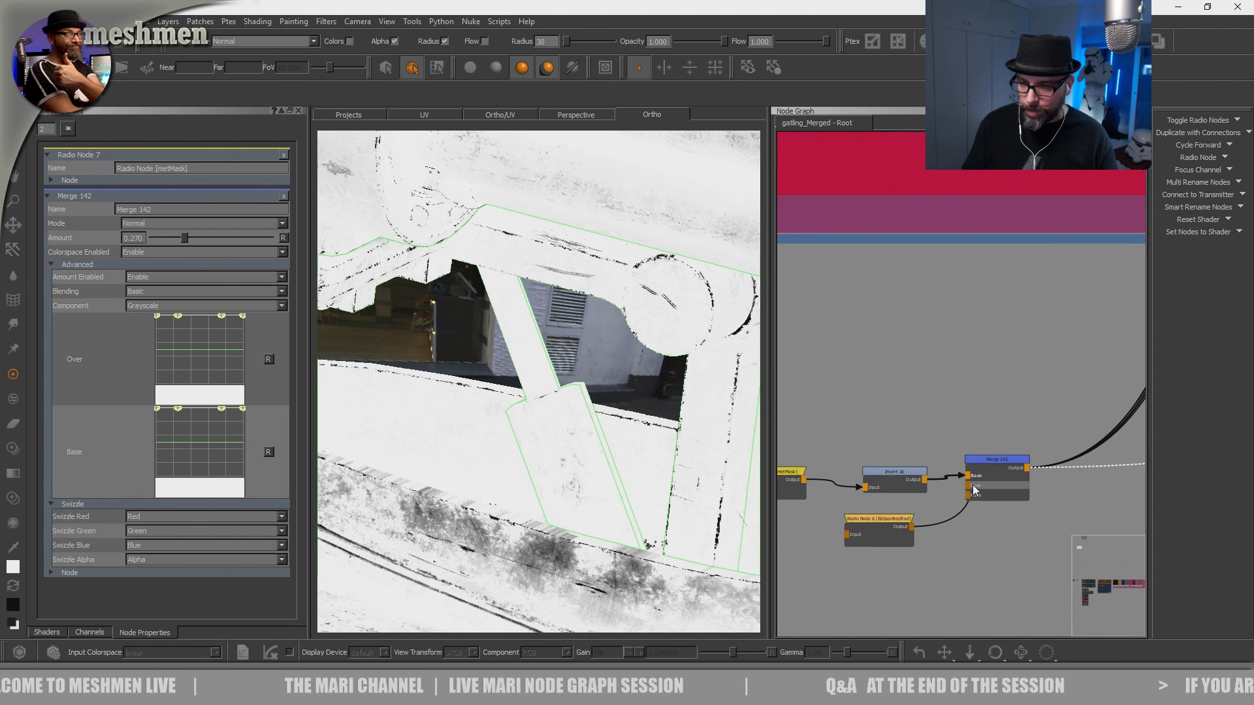
Set the new mask Merge's mode to Multiply and view the combined mask on the model.
{"action": "left_click_drag", "start_coordinate": [986, 459], "coordinate": [997, 459]}
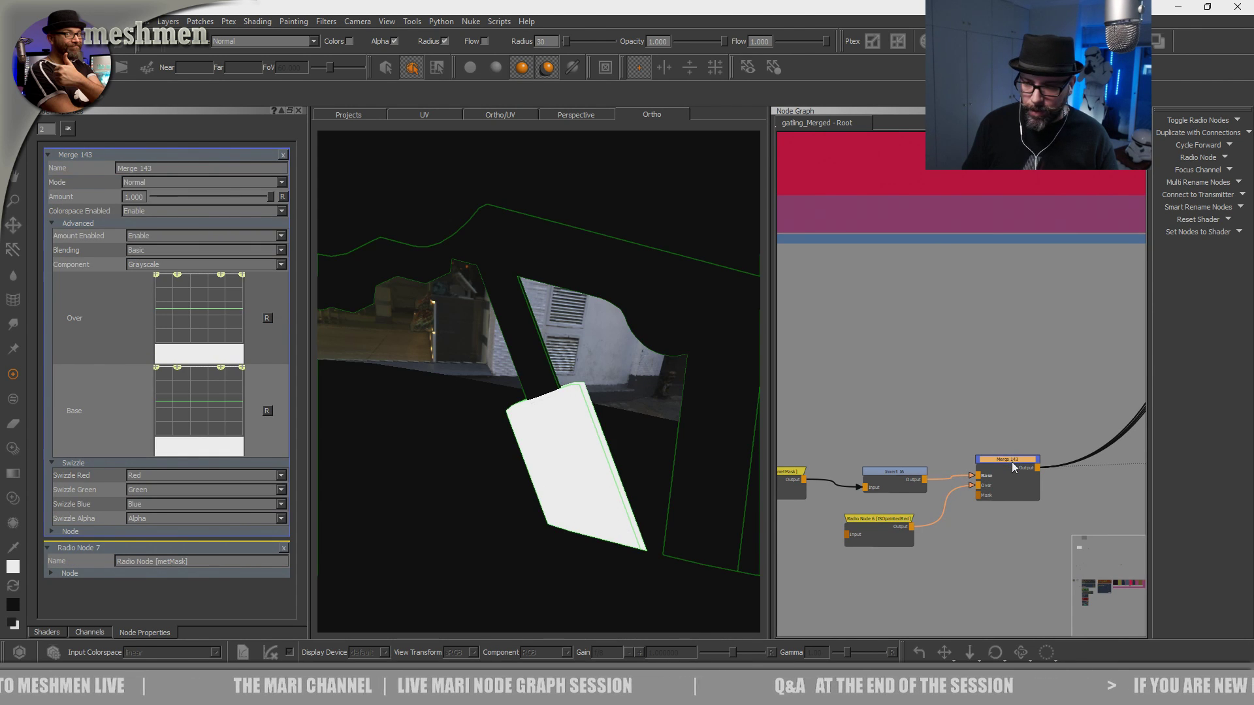
{"action": "left_click", "coordinate": [161, 183]}
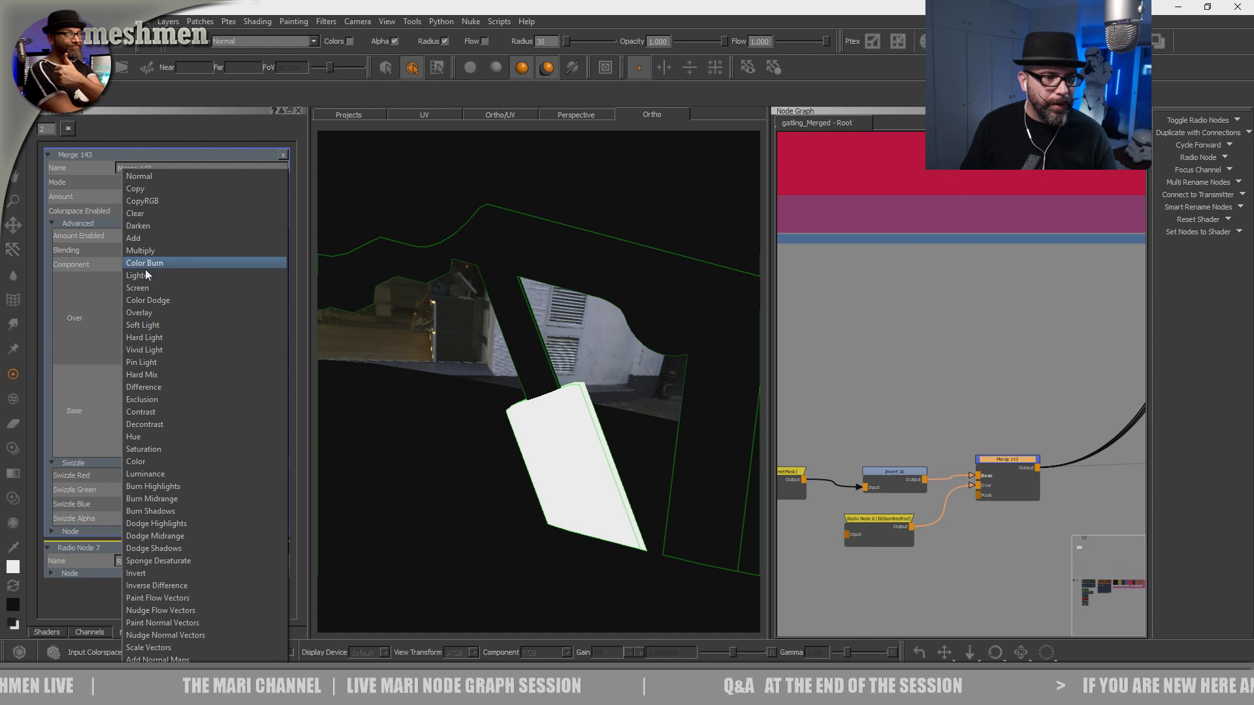
{"action": "left_click", "coordinate": [140, 251]}
{"action": "left_click_drag", "start_coordinate": [999, 459], "coordinate": [1002, 467]}
Add a Clamp node after the Multiply Merge and check the combined mask up close on the model.
{"action": "key", "text": "Tab"}
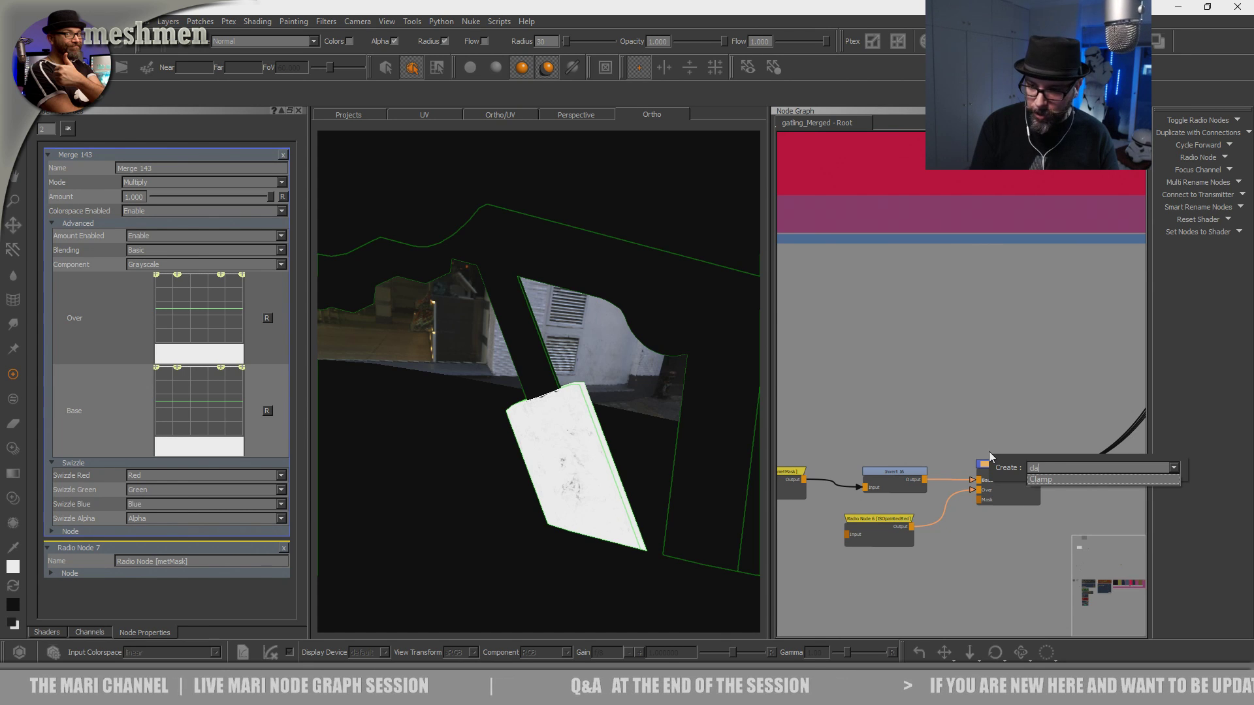
{"action": "key", "text": "Escape"}
{"action": "left_click_drag", "start_coordinate": [1107, 471], "coordinate": [1102, 462]}
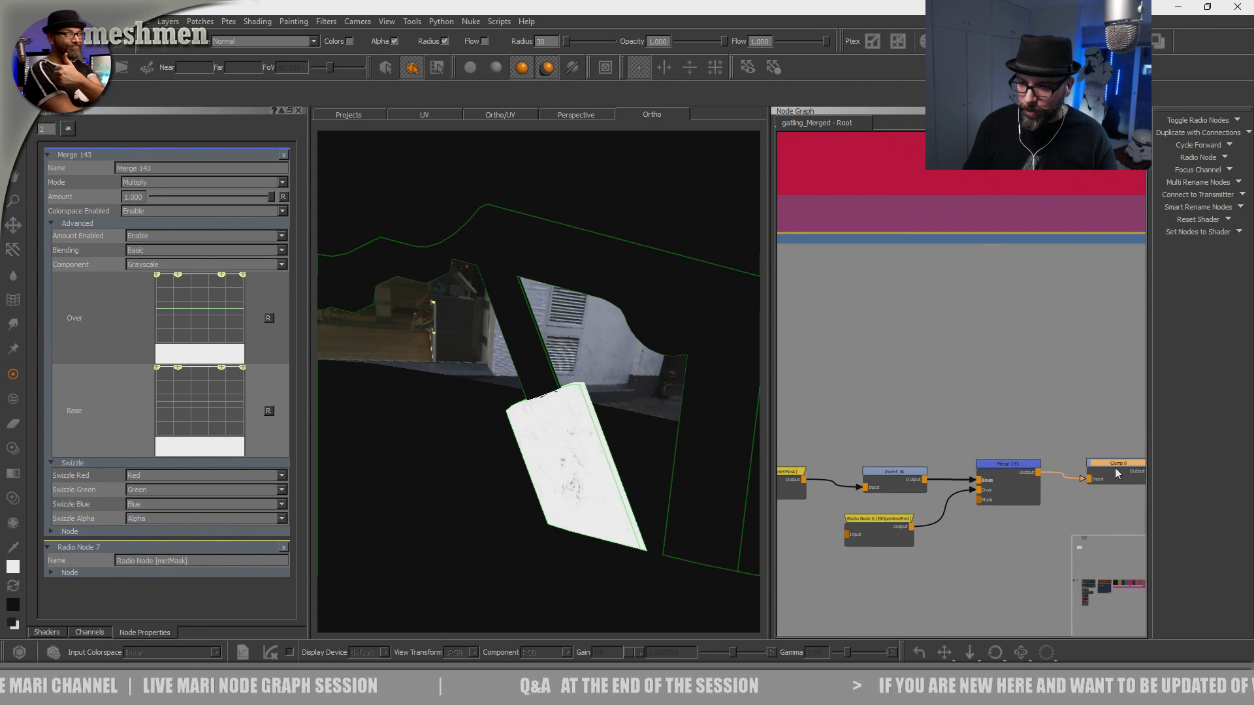
{"action": "mouse_move", "coordinate": [536, 470]}
{"action": "middle_mouse_down"}
{"action": "mouse_move", "coordinate": [565, 521]}
{"action": "mouse_move", "coordinate": [649, 551]}
{"action": "mouse_move", "coordinate": [610, 397]}
{"action": "mouse_move", "coordinate": [616, 458]}
{"action": "mouse_move", "coordinate": [612, 313]}
{"action": "mouse_move", "coordinate": [577, 386]}
{"action": "mouse_move", "coordinate": [557, 308]}
{"action": "mouse_move", "coordinate": [586, 470]}
{"action": "middle_mouse_up"}
{"action": "scroll", "coordinate": [586, 470], "scroll_direction": "up", "scroll_amount": 4}
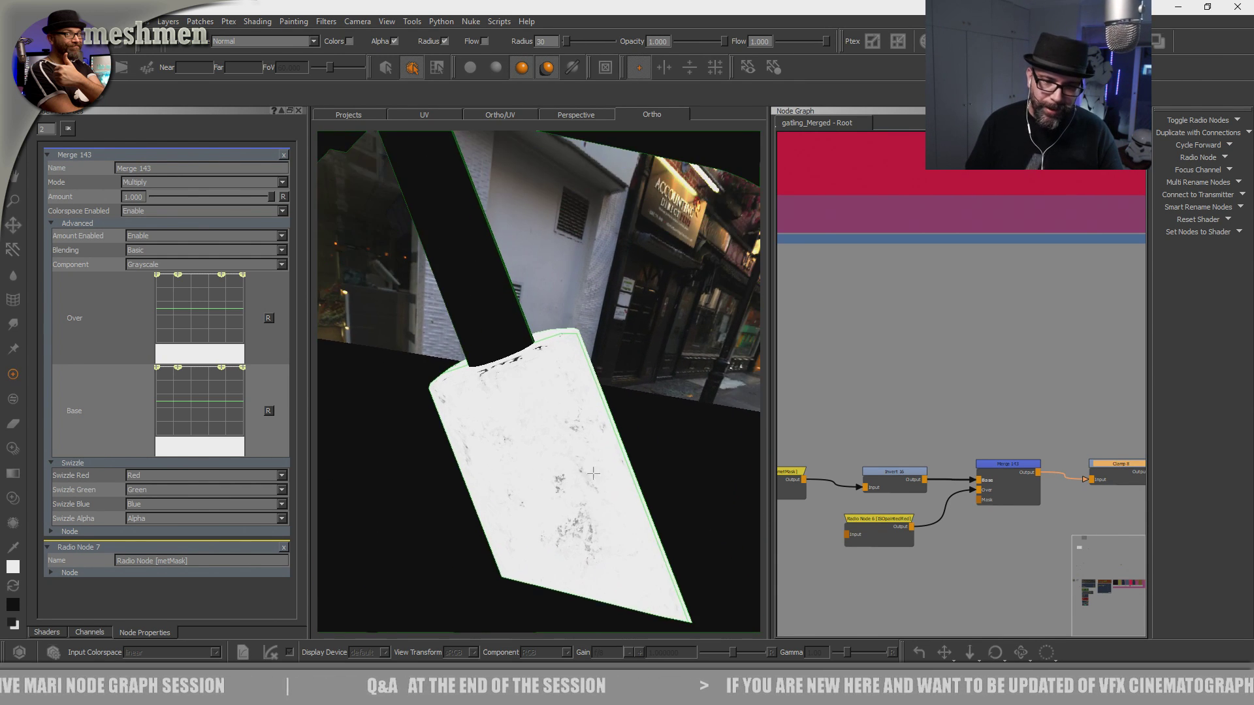
{"action": "scroll", "coordinate": [974, 415], "scroll_direction": "down", "scroll_amount": 3}
{"action": "scroll", "coordinate": [974, 410], "scroll_direction": "down", "scroll_amount": 4}
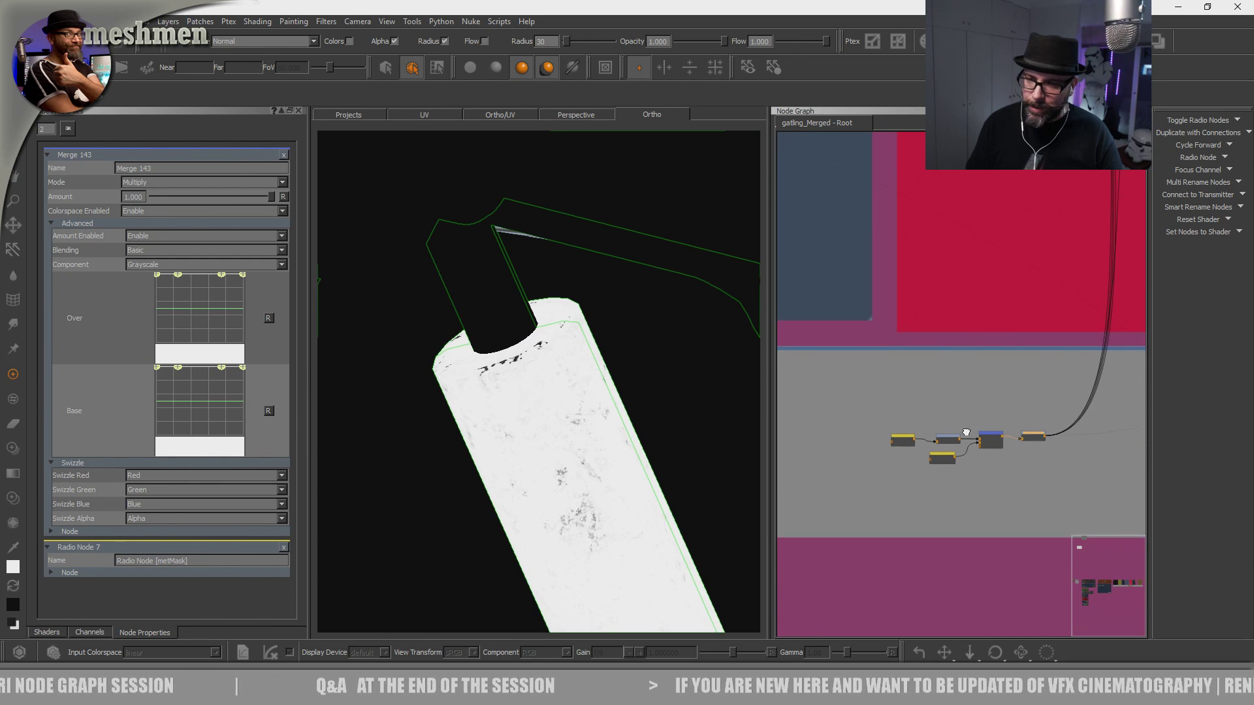
View the lowest Merge in the Red_material backdrop and examine the masked bump around the model.
{"action": "middle_click_drag", "start_coordinate": [960, 323], "coordinate": [884, 521]}
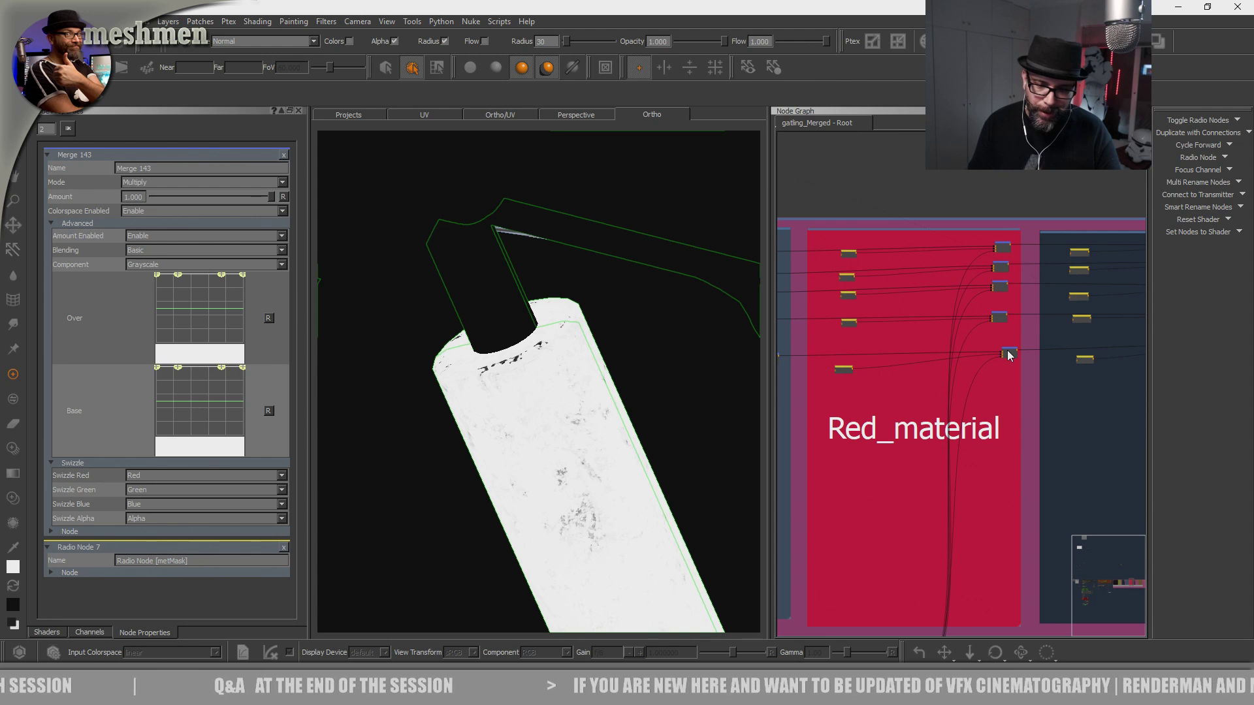
{"action": "key", "text": "v"}
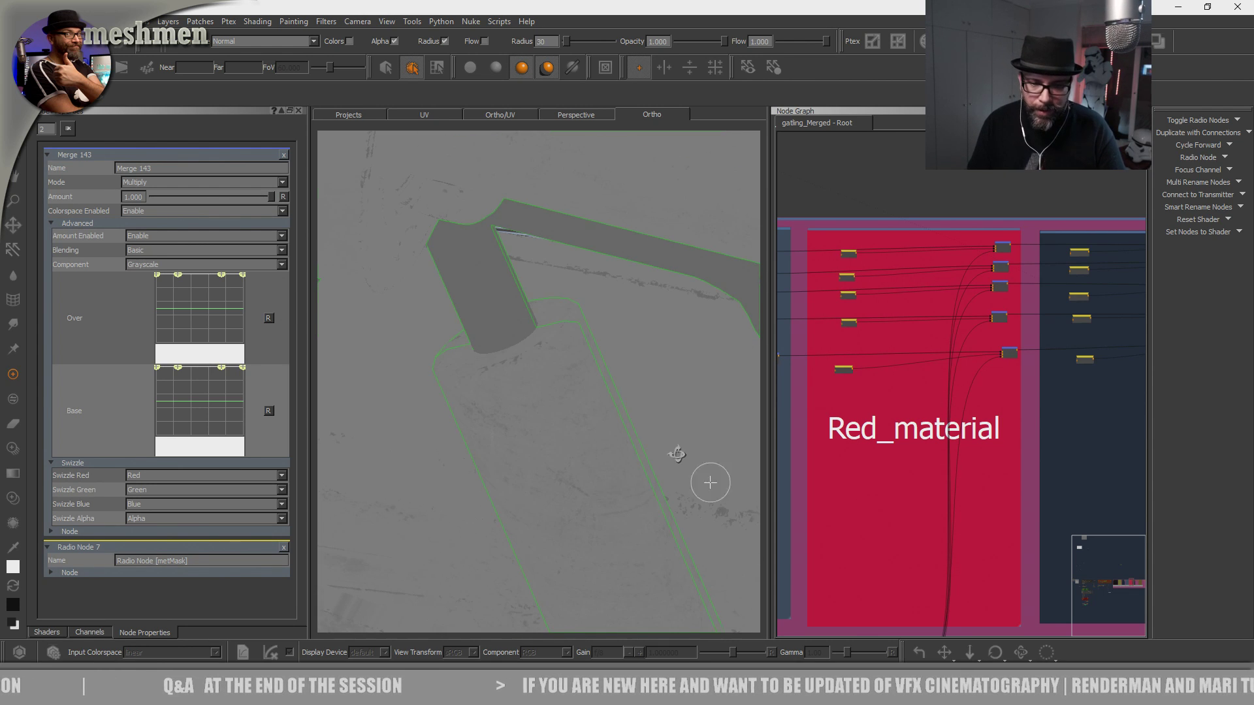
{"action": "left_click_drag", "start_coordinate": [677, 455], "coordinate": [599, 459], "text": "alt"}
{"action": "right_click_drag", "start_coordinate": [568, 433], "coordinate": [613, 446], "text": "alt"}
{"action": "left_click_drag", "start_coordinate": [503, 377], "coordinate": [523, 442], "text": "alt"}
{"action": "mouse_move", "coordinate": [523, 442]}
{"action": "right_mouse_down", "text": "alt"}
{"action": "mouse_move", "coordinate": [747, 502]}
{"action": "mouse_move", "coordinate": [724, 483]}
{"action": "right_mouse_up", "text": "alt"}
{"action": "key", "text": "p"}
{"action": "left_click_drag", "start_coordinate": [724, 483], "coordinate": [343, 423], "text": "alt"}
{"action": "mouse_move", "coordinate": [490, 457]}
{"action": "left_mouse_down", "text": "alt"}
{"action": "mouse_move", "coordinate": [470, 442]}
{"action": "mouse_move", "coordinate": [546, 448]}
{"action": "mouse_move", "coordinate": [490, 444]}
{"action": "left_mouse_up", "text": "alt"}
{"action": "right_click_drag", "start_coordinate": [490, 444], "coordinate": [427, 436], "text": "alt"}
{"action": "mouse_move", "coordinate": [427, 436]}
{"action": "left_mouse_down", "text": "alt"}
{"action": "mouse_move", "coordinate": [551, 442]}
{"action": "mouse_move", "coordinate": [389, 503]}
{"action": "mouse_move", "coordinate": [661, 467]}
{"action": "mouse_move", "coordinate": [581, 520]}
{"action": "mouse_move", "coordinate": [568, 477]}
{"action": "mouse_move", "coordinate": [448, 352]}
{"action": "left_mouse_up", "text": "alt"}
{"action": "right_click_drag", "start_coordinate": [448, 353], "coordinate": [605, 452], "text": "alt"}
{"action": "mouse_move", "coordinate": [606, 452]}
{"action": "left_mouse_down", "text": "alt"}
{"action": "mouse_move", "coordinate": [515, 425]}
{"action": "mouse_move", "coordinate": [549, 442]}
{"action": "mouse_move", "coordinate": [550, 384]}
{"action": "mouse_move", "coordinate": [561, 393]}
{"action": "left_mouse_up", "text": "alt"}
{"action": "mouse_move", "coordinate": [495, 339]}
{"action": "left_mouse_down", "text": "alt"}
{"action": "mouse_move", "coordinate": [568, 445]}
{"action": "mouse_move", "coordinate": [585, 495]}
{"action": "mouse_move", "coordinate": [543, 447]}
{"action": "mouse_move", "coordinate": [572, 469]}
{"action": "mouse_move", "coordinate": [517, 464]}
{"action": "left_mouse_up", "text": "alt"}
Open the lowest Merge in the Gun_holder backdrop, view its bump on the model, and trace its mask nodes below.
{"action": "scroll", "coordinate": [931, 445], "scroll_direction": "down", "scroll_amount": 5}
{"action": "middle_click_drag", "start_coordinate": [946, 456], "coordinate": [817, 418]}
{"action": "left_click_drag", "start_coordinate": [672, 425], "coordinate": [577, 406], "text": "alt"}
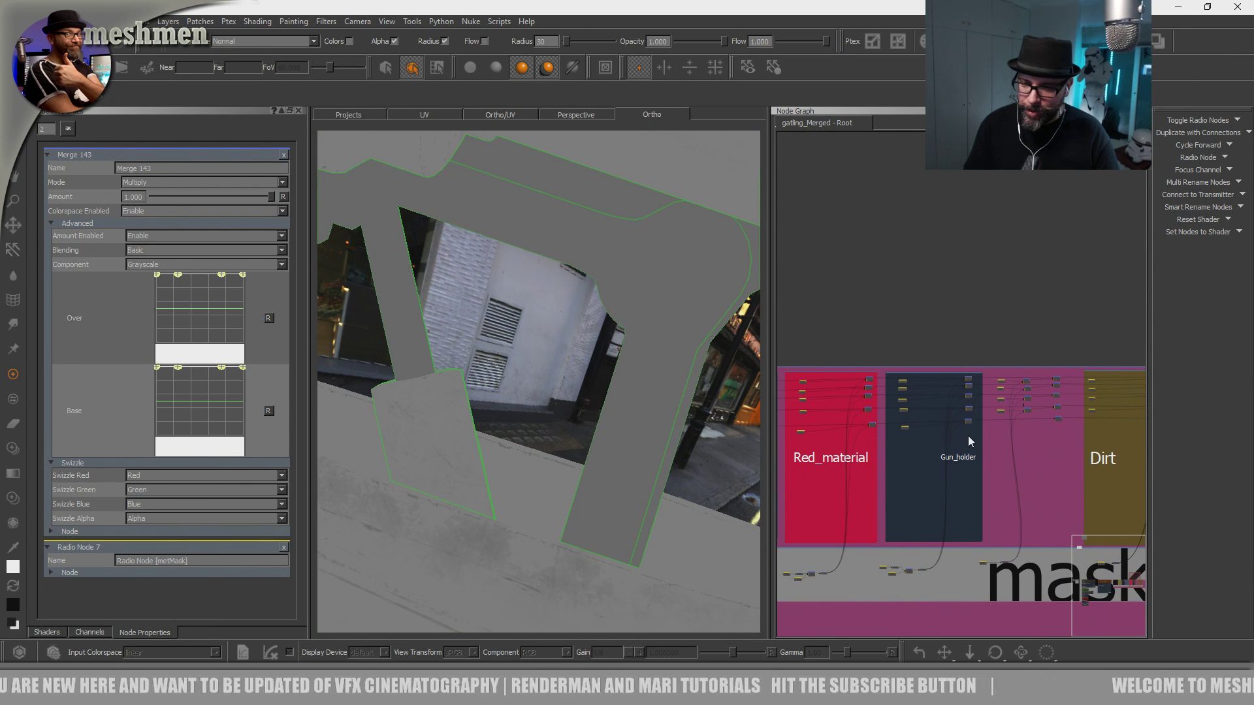
{"action": "scroll", "coordinate": [610, 398], "scroll_direction": "up", "scroll_amount": 2}
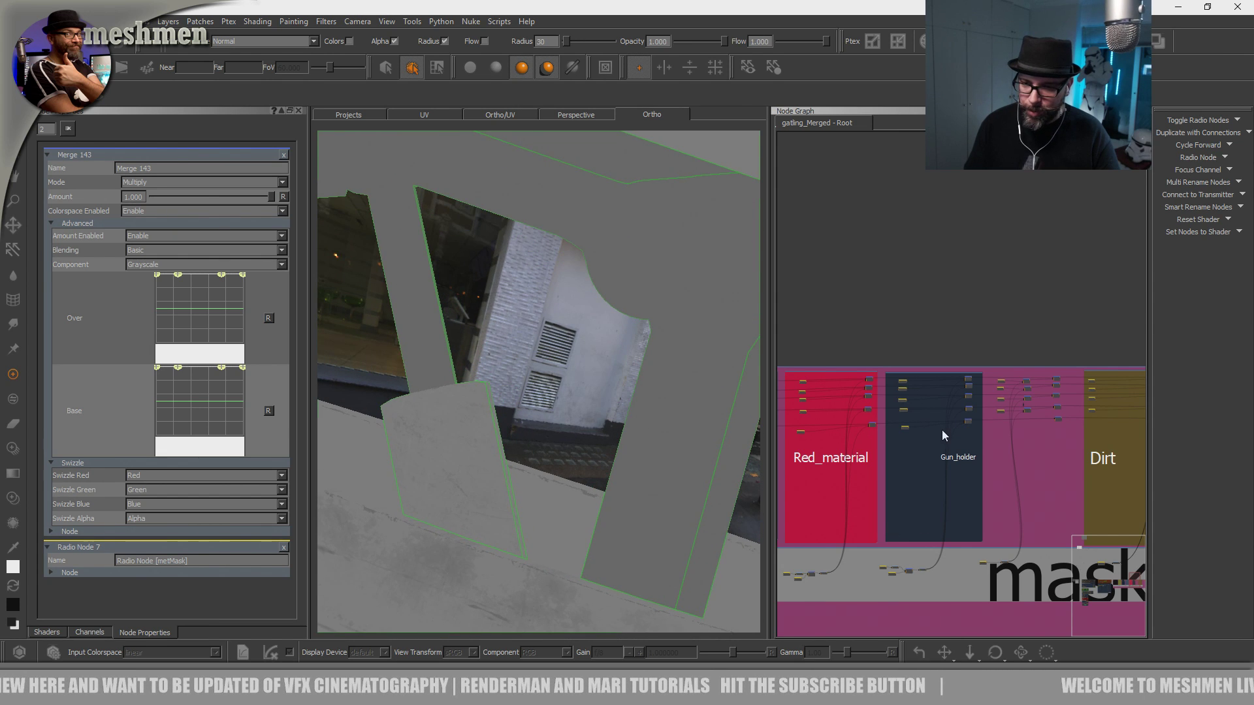
{"action": "scroll", "coordinate": [947, 436], "scroll_direction": "up", "scroll_amount": 3}
{"action": "double_click", "coordinate": [1009, 417]}
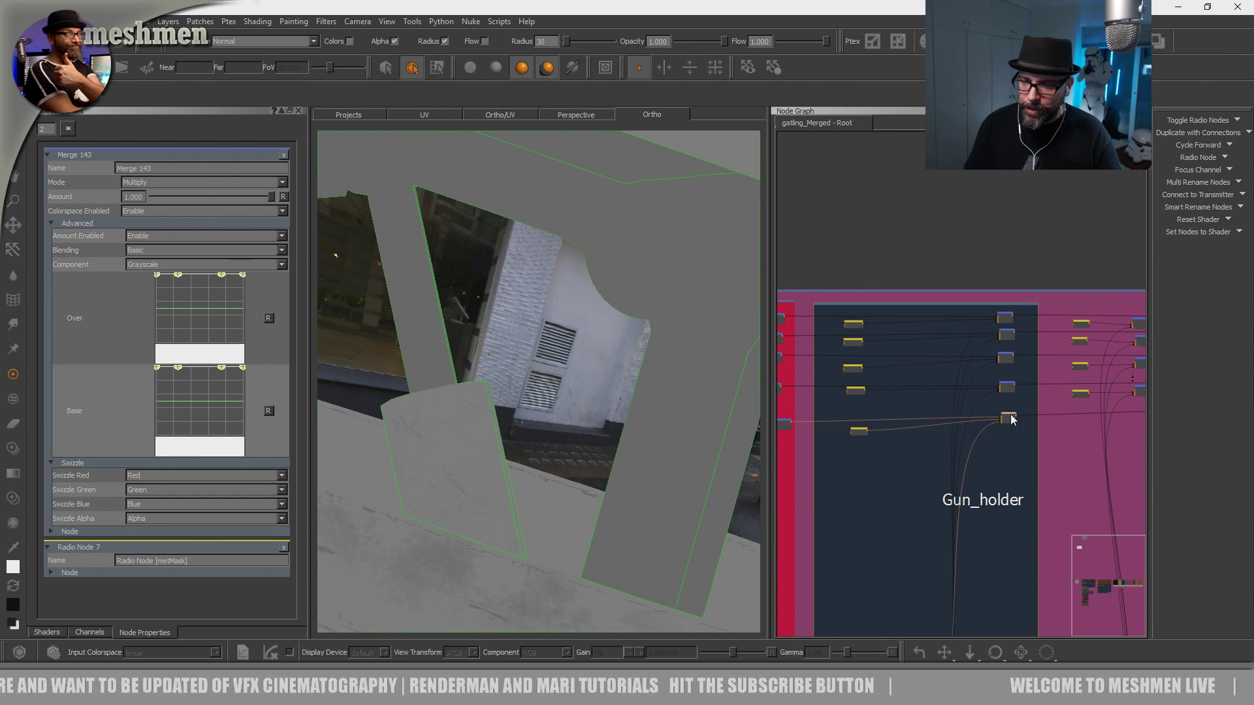
{"action": "left_click_drag", "start_coordinate": [599, 424], "coordinate": [581, 419], "text": "alt"}
{"action": "right_click_drag", "start_coordinate": [581, 420], "coordinate": [580, 423], "text": "alt"}
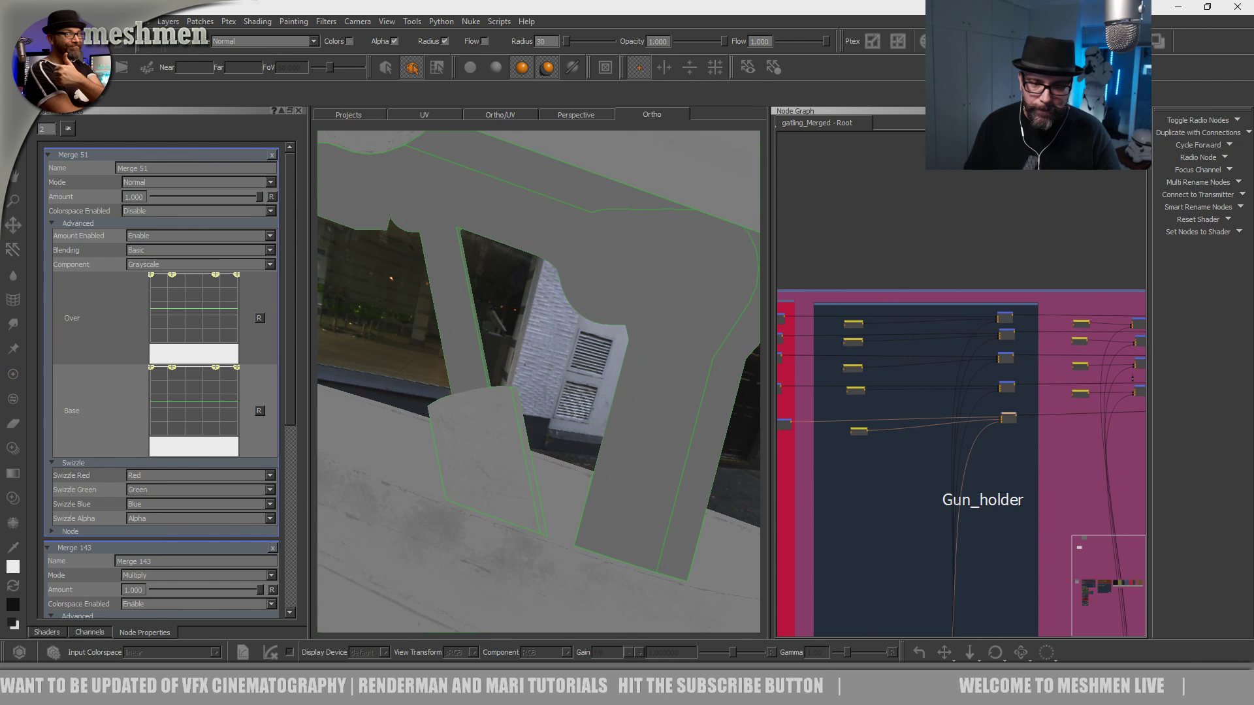
{"action": "middle_click_drag", "start_coordinate": [866, 434], "coordinate": [973, 422]}
{"action": "scroll", "coordinate": [974, 425], "scroll_direction": "up", "scroll_amount": 4}
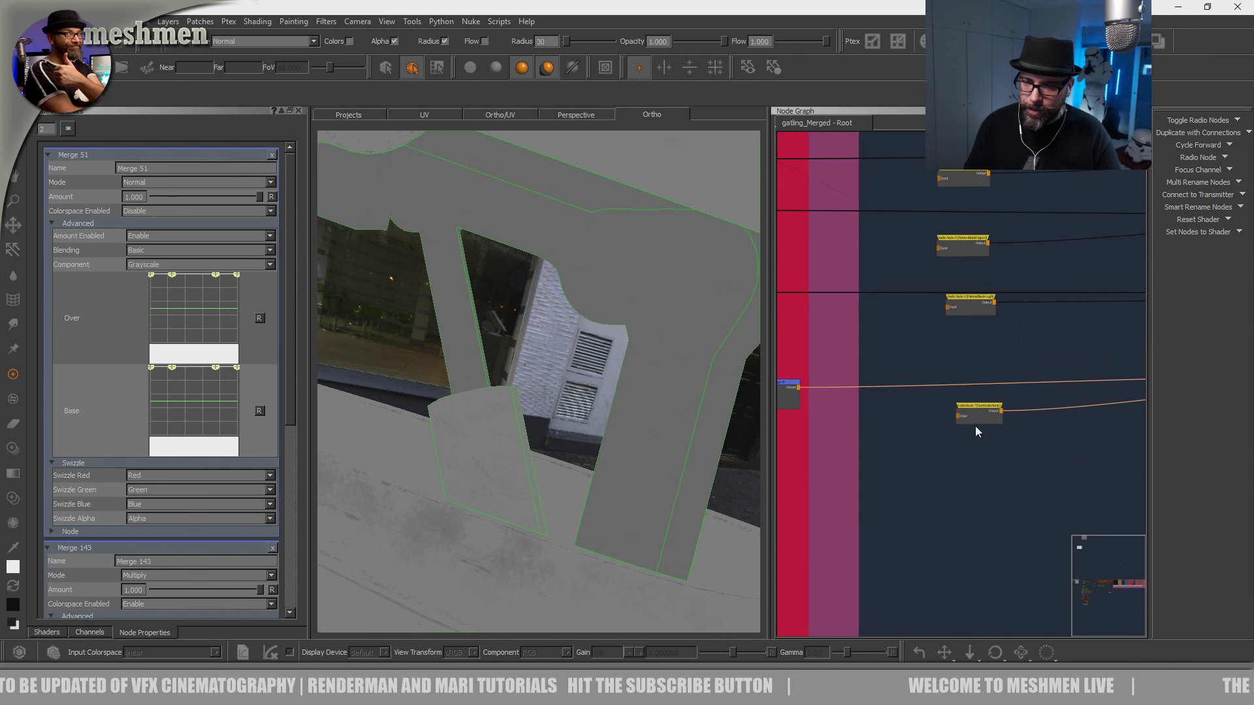
{"action": "scroll", "coordinate": [1000, 503], "scroll_direction": "down", "scroll_amount": 3}
{"action": "middle_click_drag", "start_coordinate": [1002, 503], "coordinate": [951, 0]}
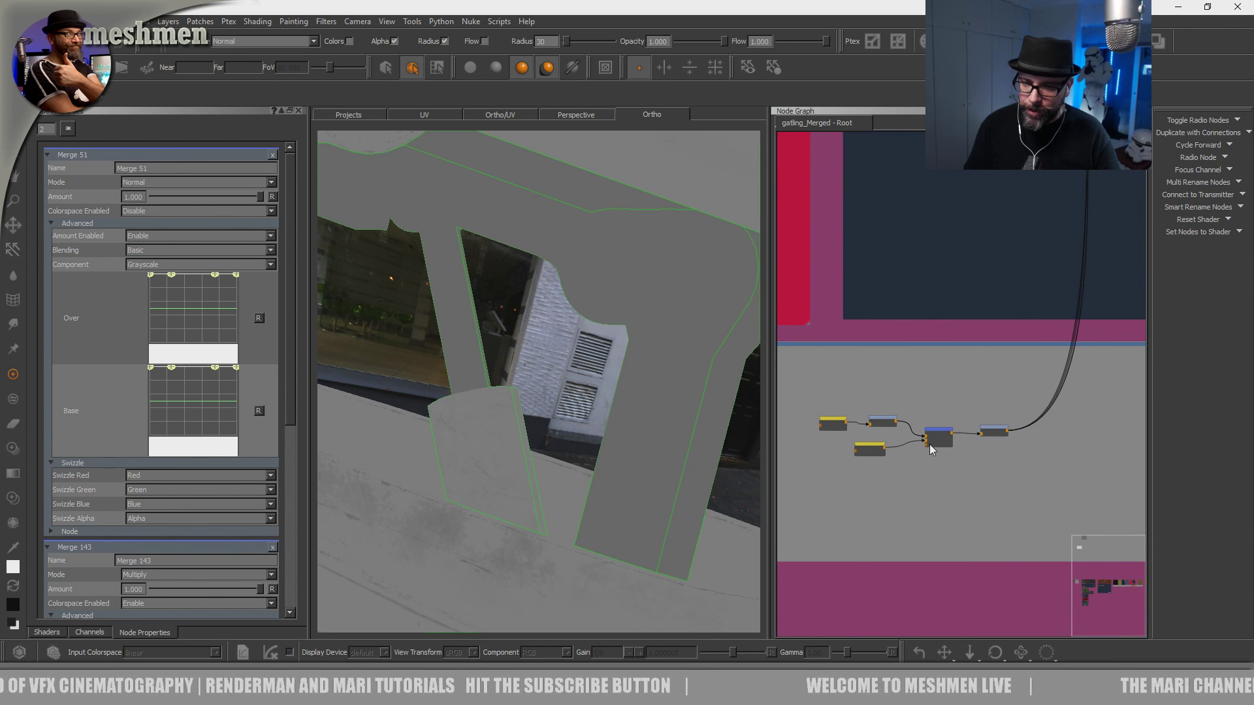
View the node after the gun holder's mask Merge on the model and examine the combined mask around the support arm.
{"action": "scroll", "coordinate": [930, 448], "scroll_direction": "up", "scroll_amount": 2}
{"action": "left_click", "coordinate": [1017, 429]}
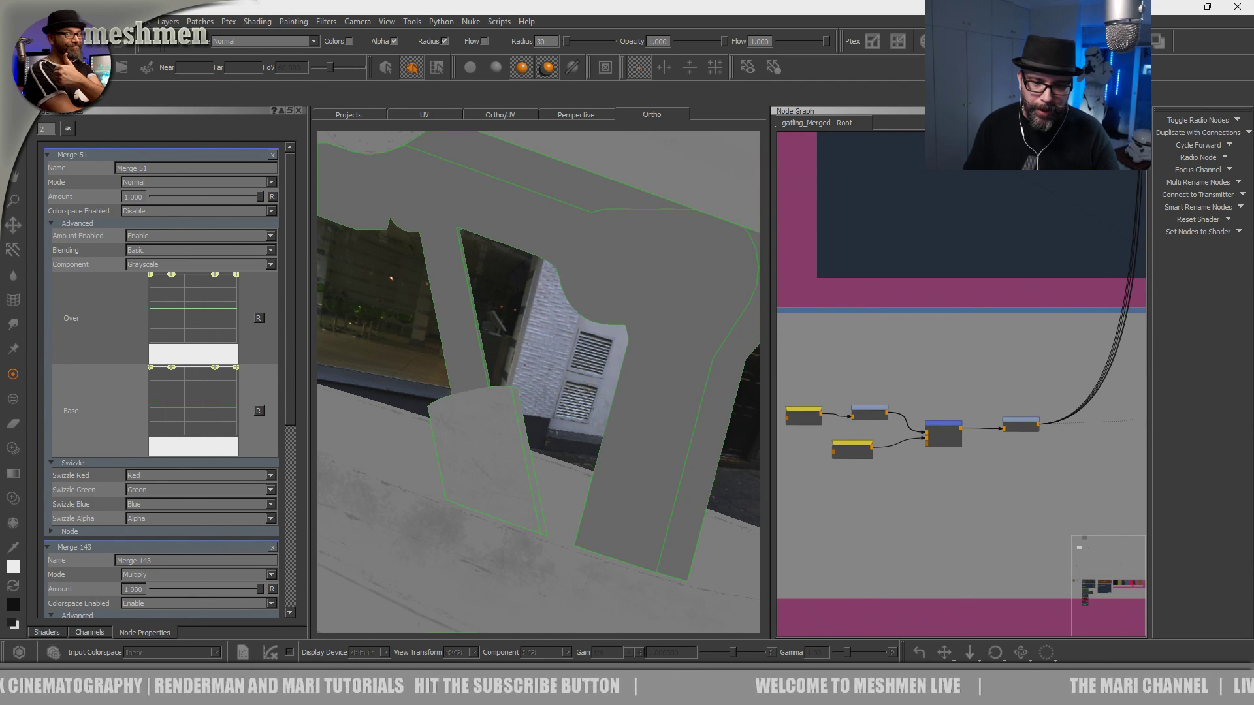
{"action": "left_click_drag", "start_coordinate": [621, 382], "coordinate": [663, 383], "text": "alt"}
{"action": "right_click_drag", "start_coordinate": [664, 383], "coordinate": [632, 381], "text": "alt"}
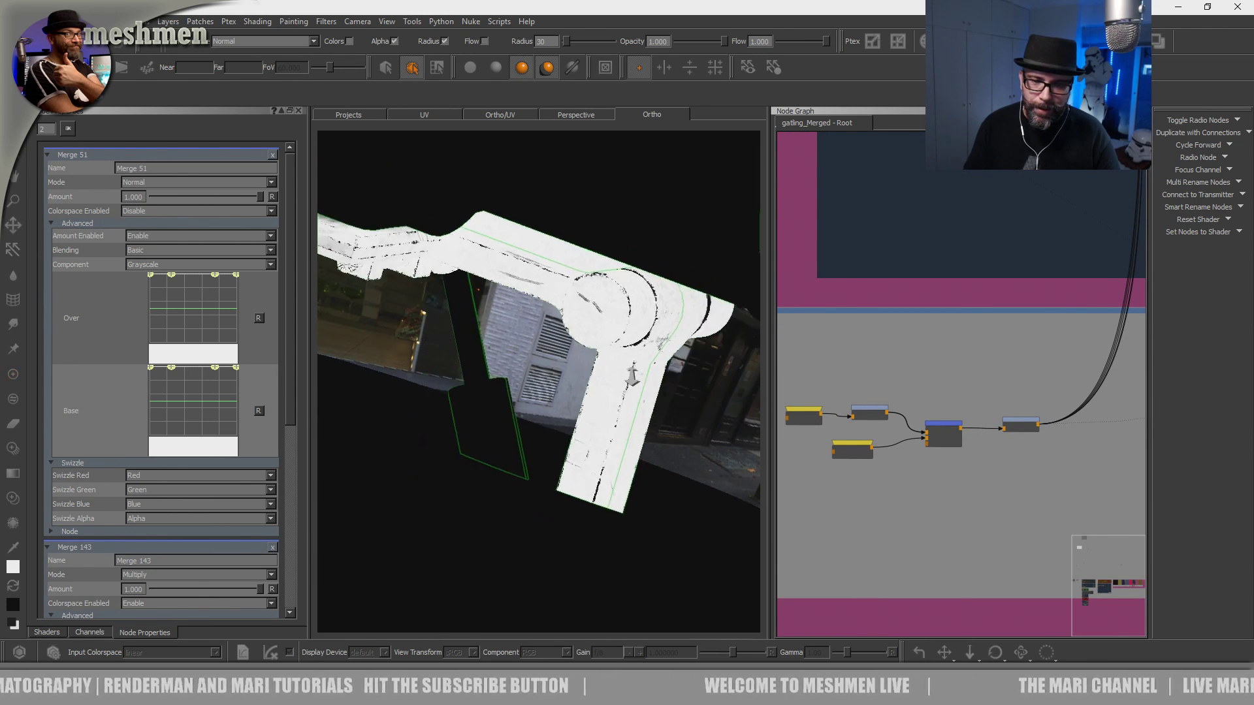
{"action": "left_click_drag", "start_coordinate": [625, 335], "coordinate": [617, 345], "text": "alt"}
{"action": "mouse_move", "coordinate": [617, 344]}
{"action": "right_mouse_down", "text": "alt"}
{"action": "mouse_move", "coordinate": [630, 372]}
{"action": "mouse_move", "coordinate": [620, 356]}
{"action": "right_mouse_up", "text": "alt"}
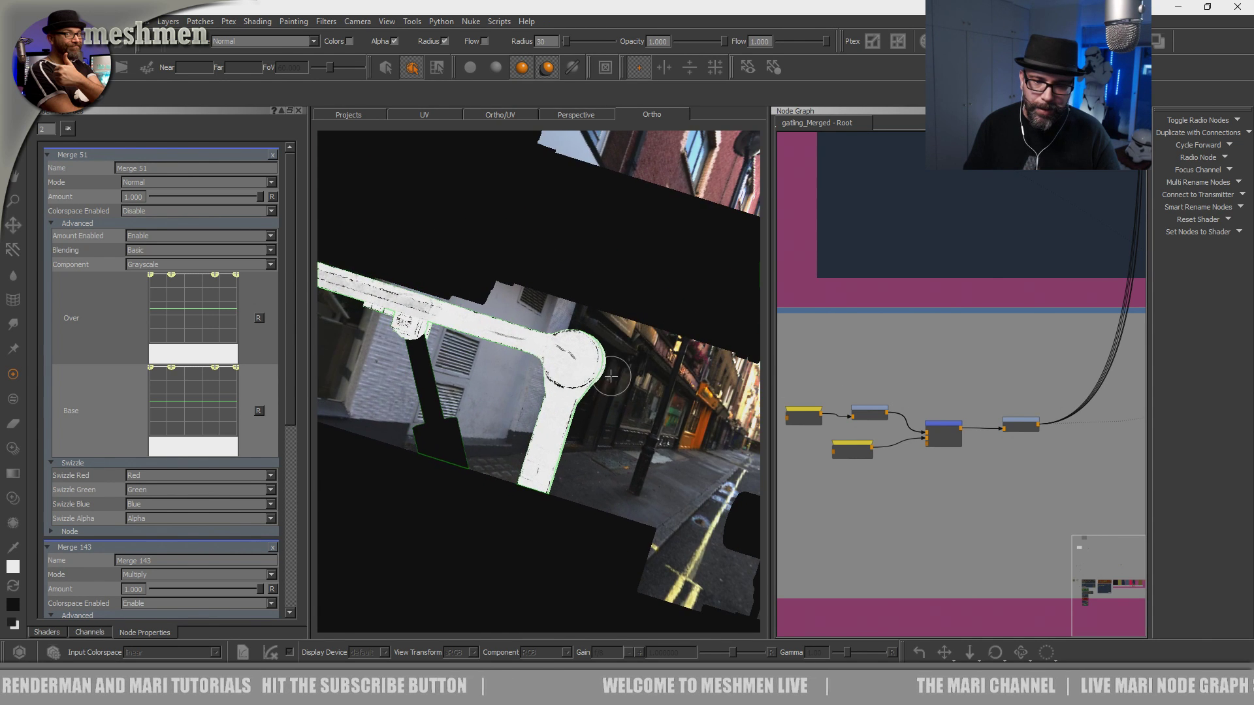
Locate the lowest radio node in the Gun_holder backdrop and jump to its radio connection, GunHolderBump.
{"action": "scroll", "coordinate": [935, 347], "scroll_direction": "down", "scroll_amount": 5}
{"action": "scroll", "coordinate": [954, 359], "scroll_direction": "up", "scroll_amount": 5}
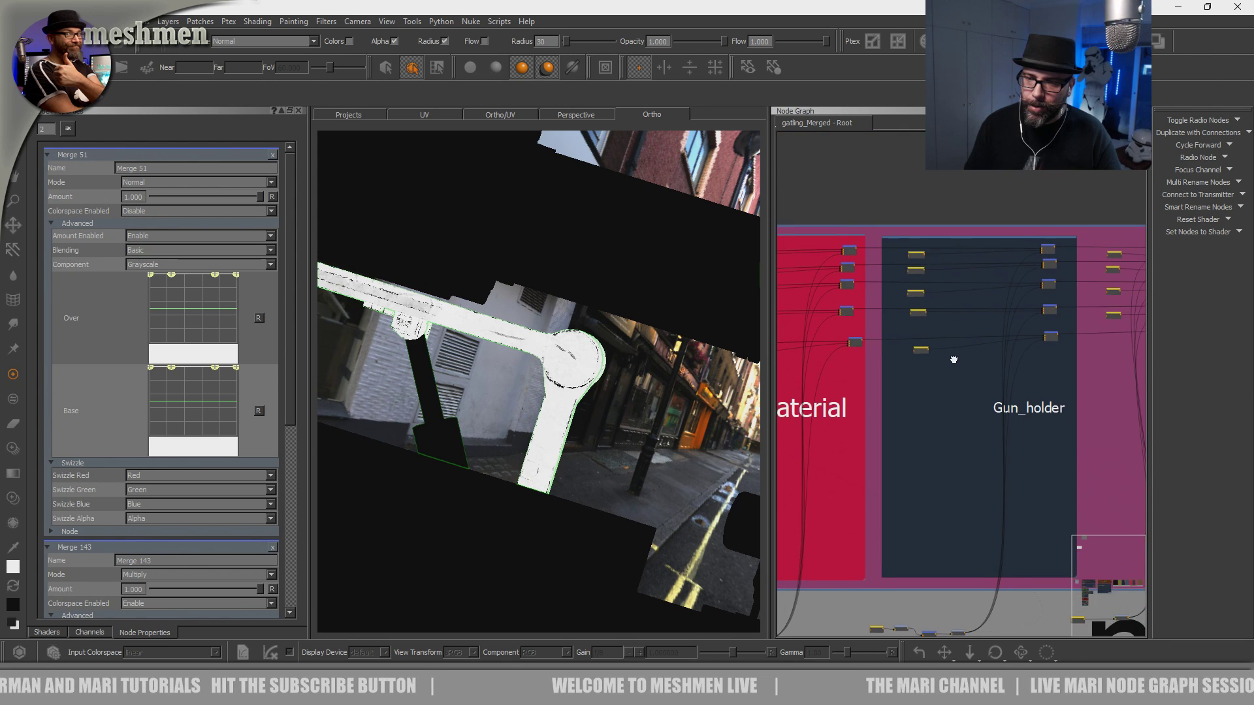
{"action": "left_click", "coordinate": [883, 361]}
{"action": "right_click", "coordinate": [881, 361]}
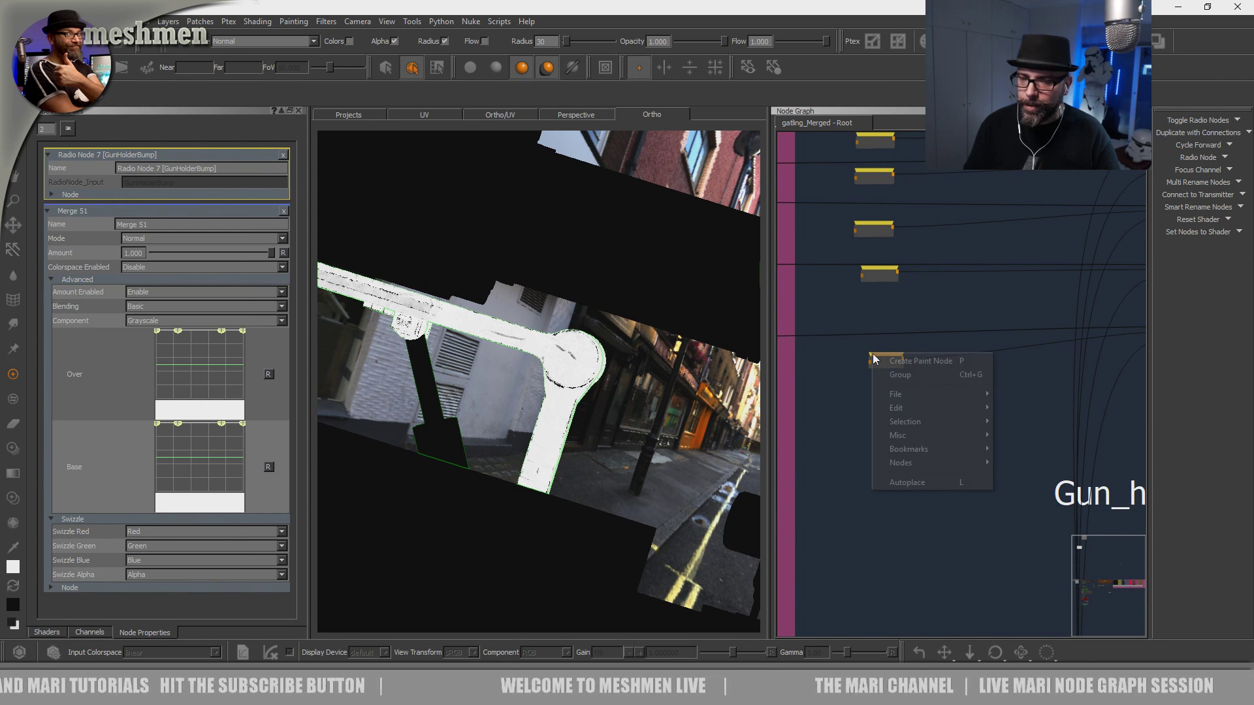
{"action": "mouse_move", "coordinate": [915, 431]}
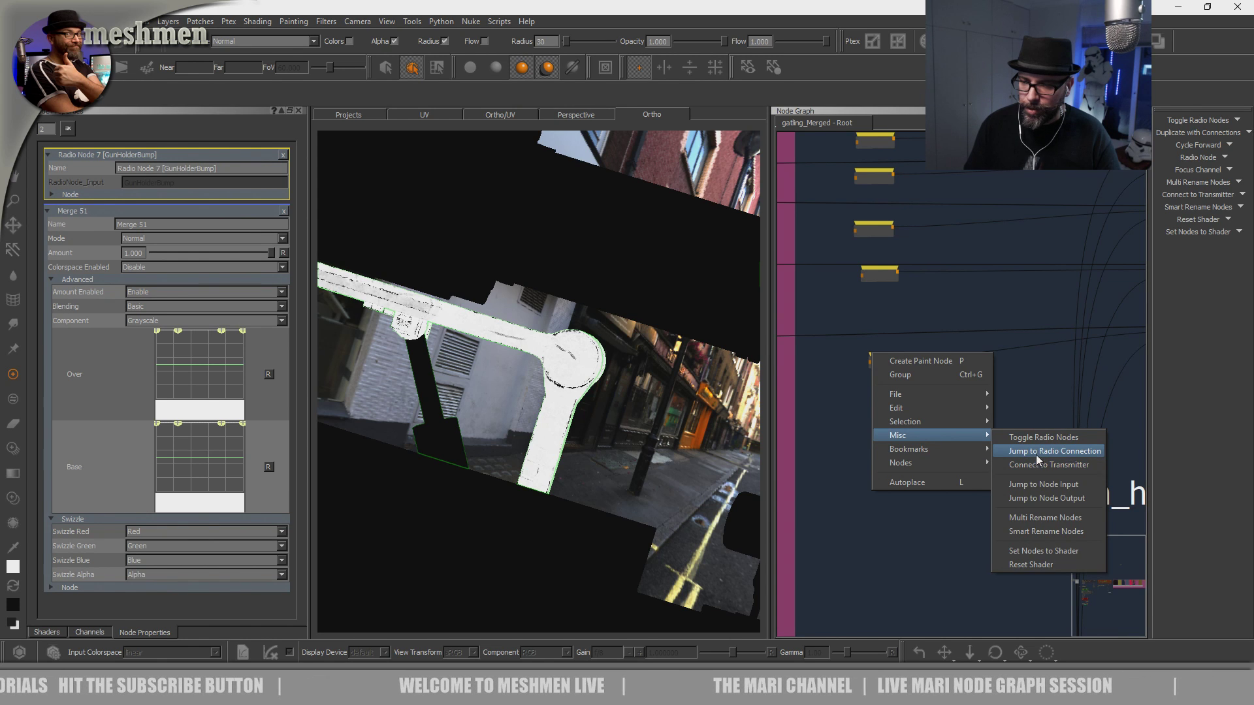
{"action": "left_click", "coordinate": [1042, 451]}
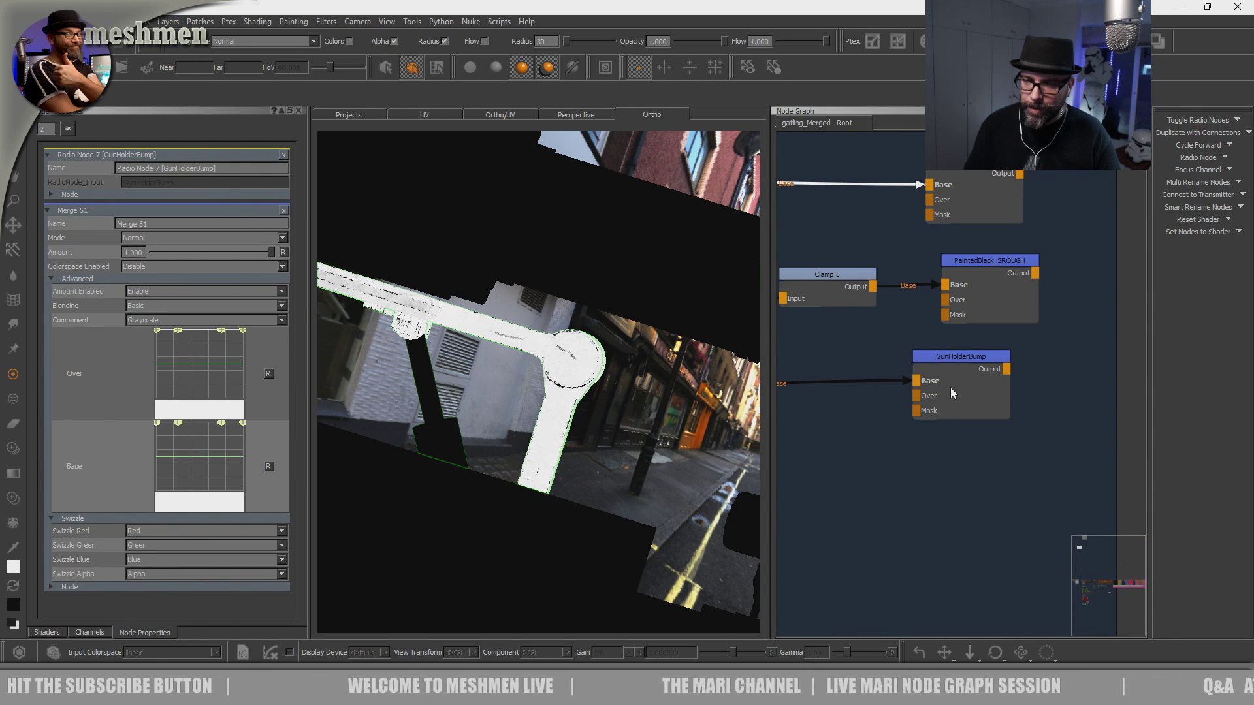
View the Merge feeding GunHolderBump on the model and inspect the support arm up close for bump detail.
{"action": "scroll", "coordinate": [966, 392], "scroll_direction": "down", "scroll_amount": 5}
{"action": "middle_click_drag", "start_coordinate": [924, 431], "coordinate": [1044, 443]}
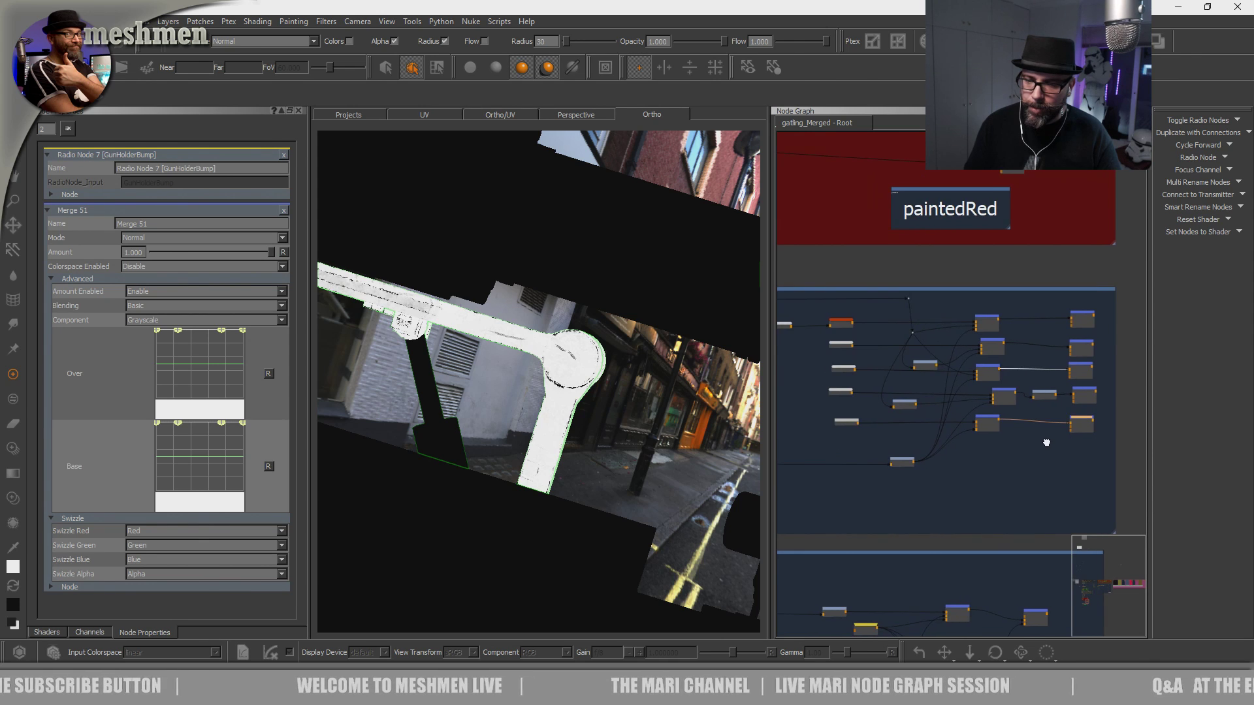
{"action": "scroll", "coordinate": [1025, 440], "scroll_direction": "up", "scroll_amount": 2}
{"action": "left_click_drag", "start_coordinate": [966, 419], "coordinate": [968, 425]}
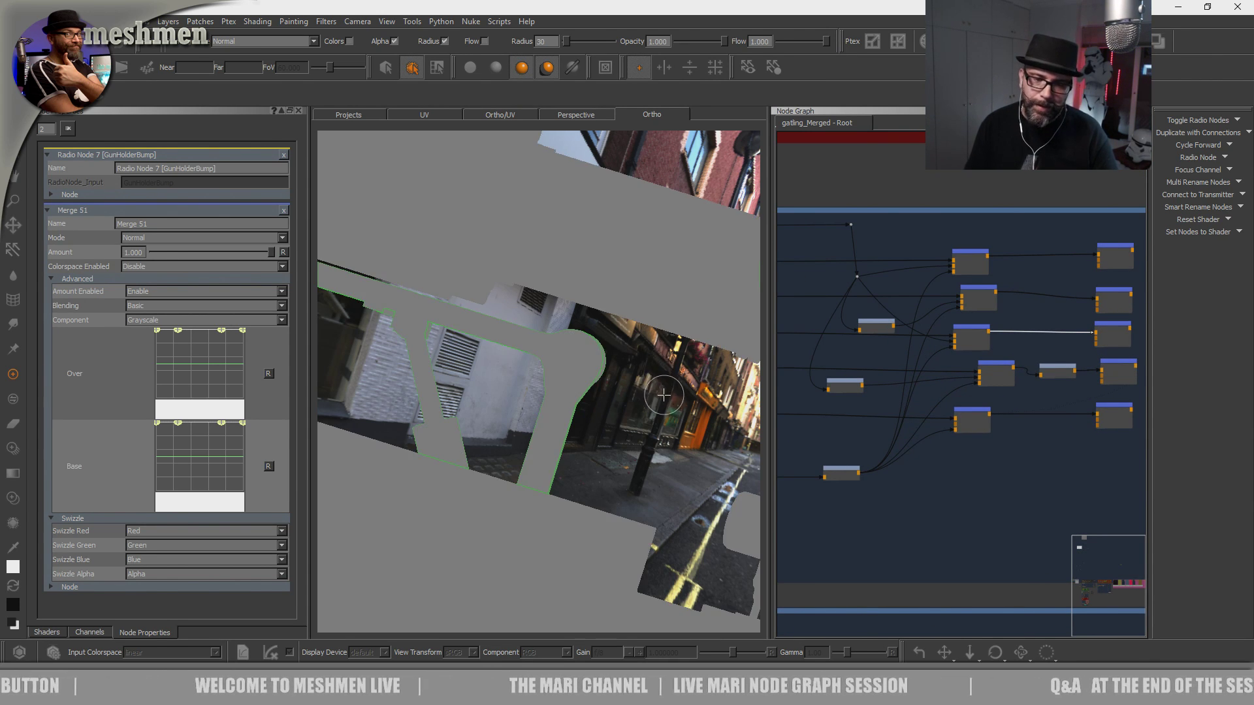
{"action": "left_click_drag", "start_coordinate": [660, 386], "coordinate": [587, 366], "text": "alt"}
{"action": "right_click_drag", "start_coordinate": [587, 366], "coordinate": [700, 367], "text": "alt"}
{"action": "middle_click_drag", "start_coordinate": [699, 366], "coordinate": [535, 432], "text": "alt"}
{"action": "left_click_drag", "start_coordinate": [535, 432], "coordinate": [769, 449], "text": "alt"}
{"action": "left_click_drag", "start_coordinate": [962, 416], "coordinate": [971, 418]}
Trace the mask branch back to its occlusion radio node and view that node on the model.
{"action": "scroll", "coordinate": [938, 476], "scroll_direction": "down", "scroll_amount": 3}
{"action": "middle_click_drag", "start_coordinate": [924, 480], "coordinate": [1085, 463]}
{"action": "scroll", "coordinate": [923, 473], "scroll_direction": "up", "scroll_amount": 5}
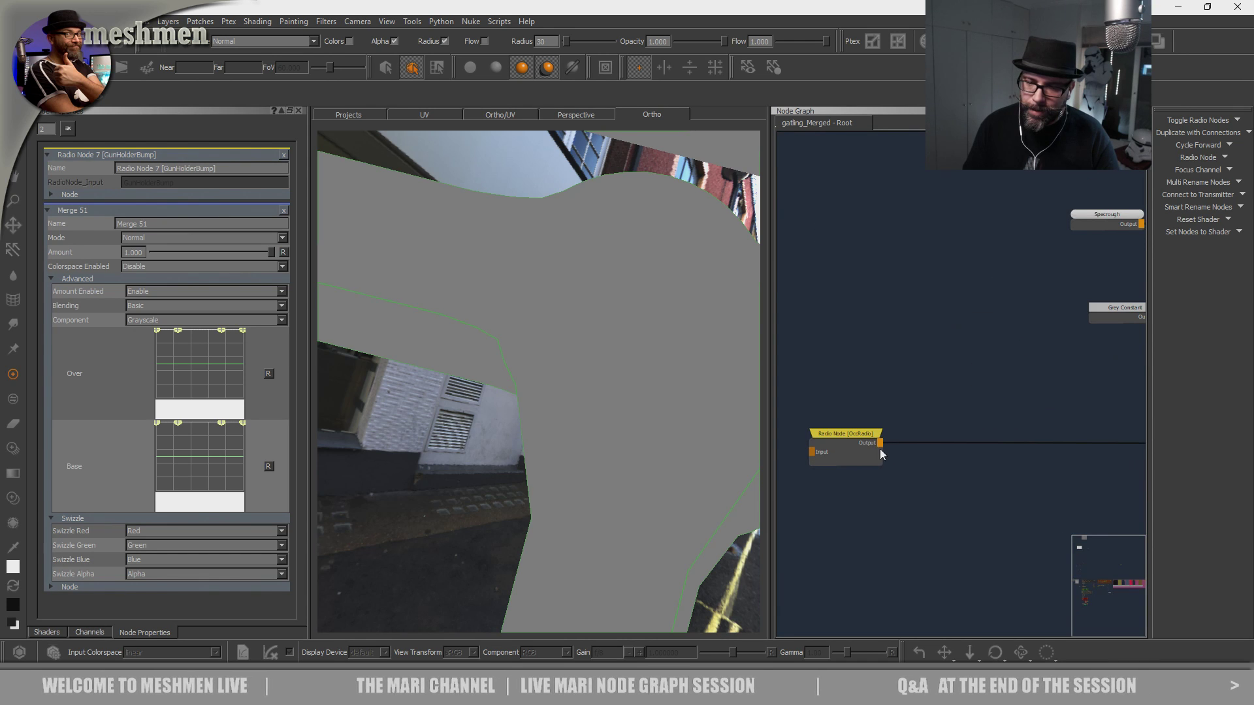
{"action": "left_click_drag", "start_coordinate": [838, 441], "coordinate": [840, 437]}
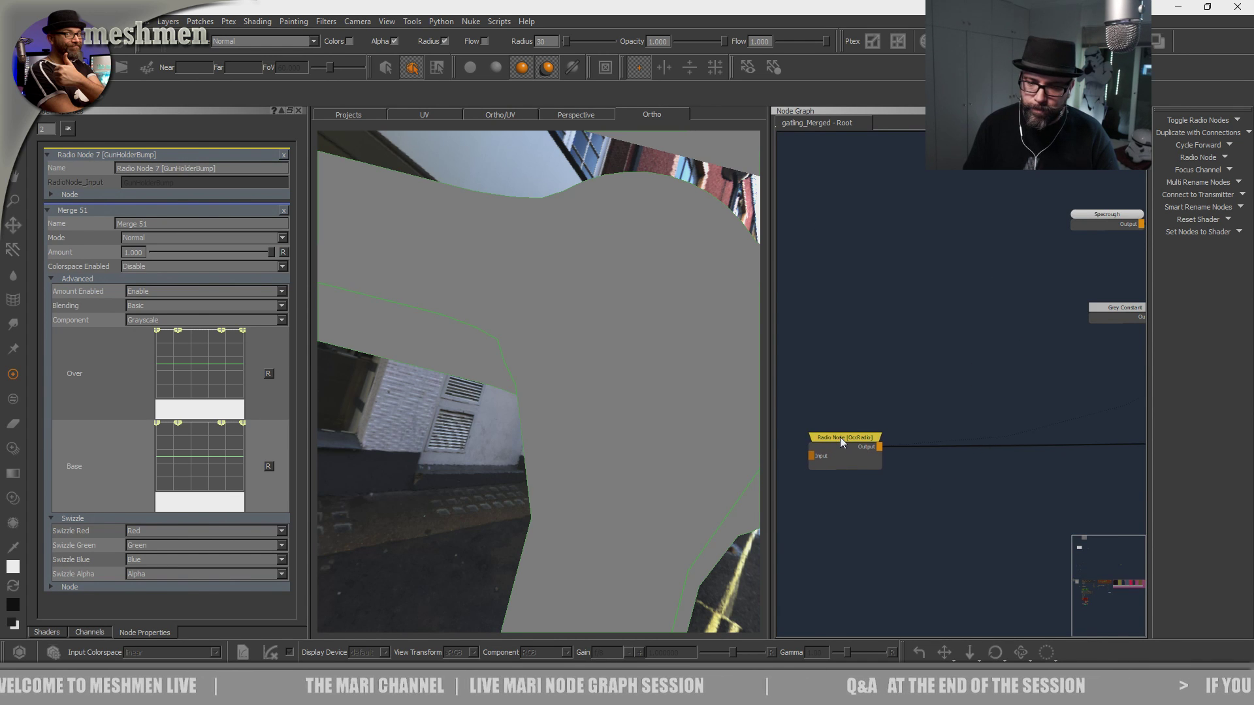
{"action": "right_click_drag", "start_coordinate": [613, 426], "coordinate": [523, 418], "text": "alt"}
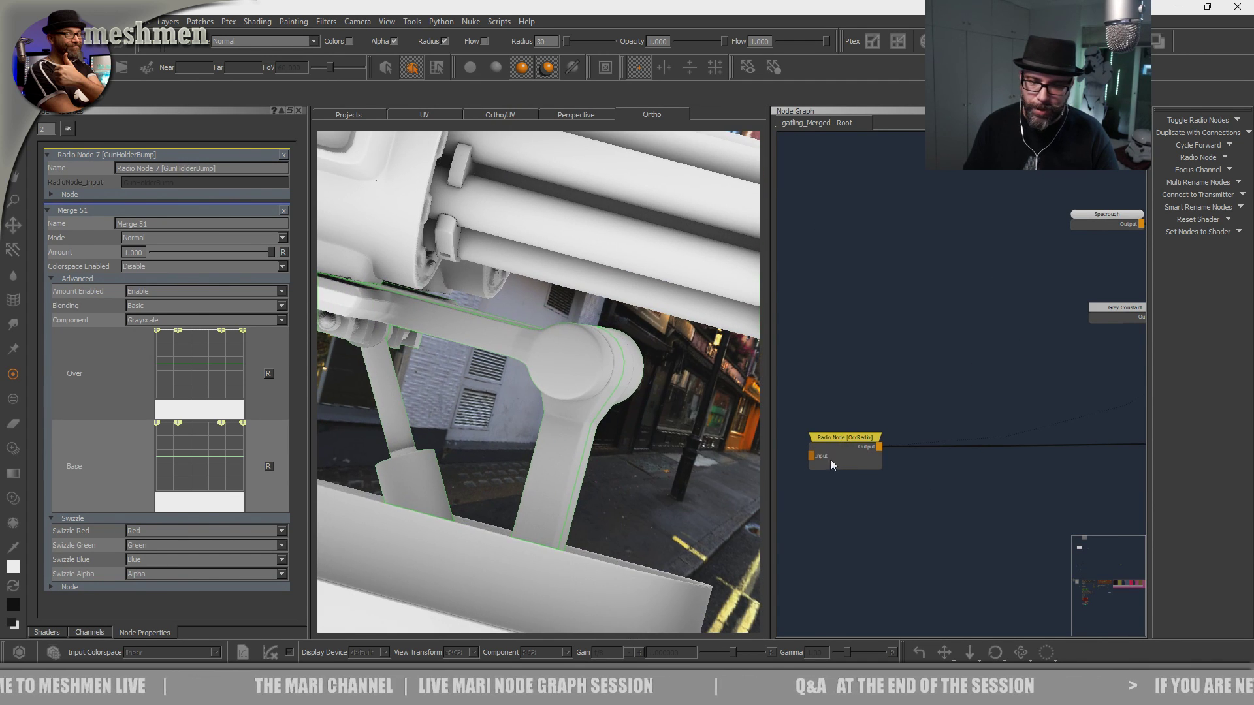
Follow the base input of the lowest Merge back to the Grey Constant and open that node's properties.
{"action": "scroll", "coordinate": [1013, 479], "scroll_direction": "down", "scroll_amount": 2}
{"action": "middle_click_drag", "start_coordinate": [1110, 491], "coordinate": [925, 493]}
{"action": "middle_click_drag", "start_coordinate": [1077, 474], "coordinate": [856, 509]}
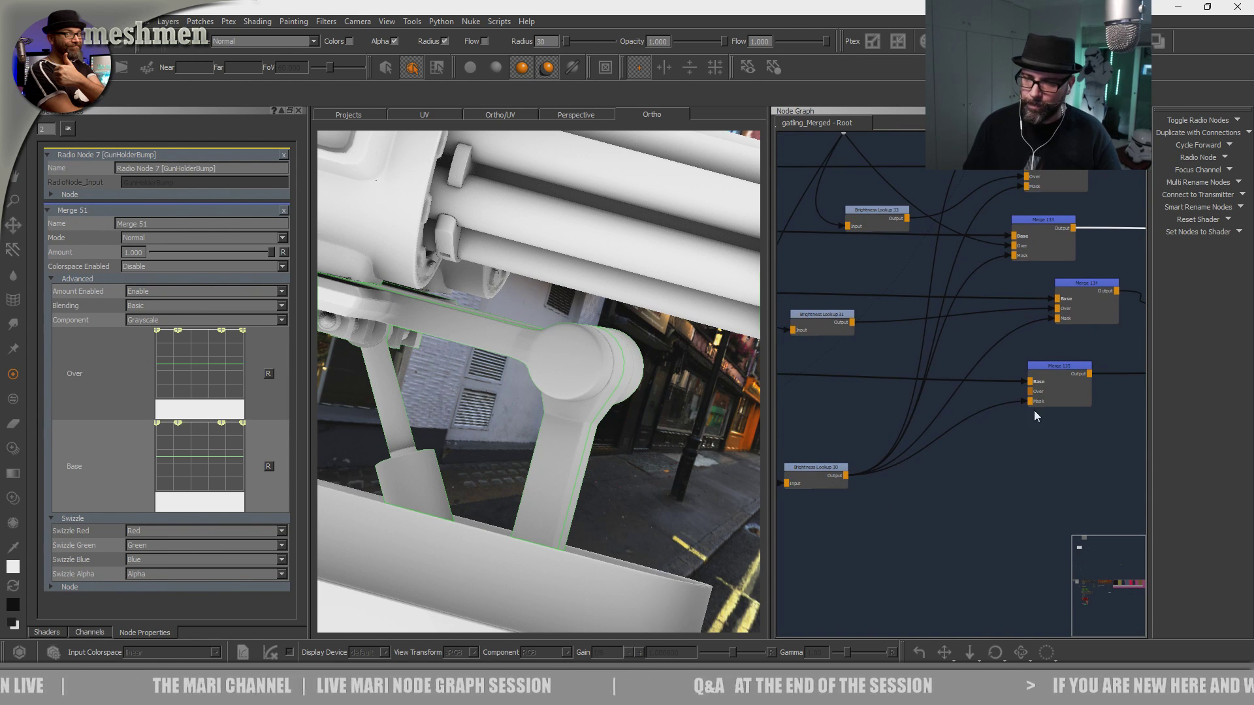
{"action": "left_click_drag", "start_coordinate": [1048, 374], "coordinate": [1057, 370]}
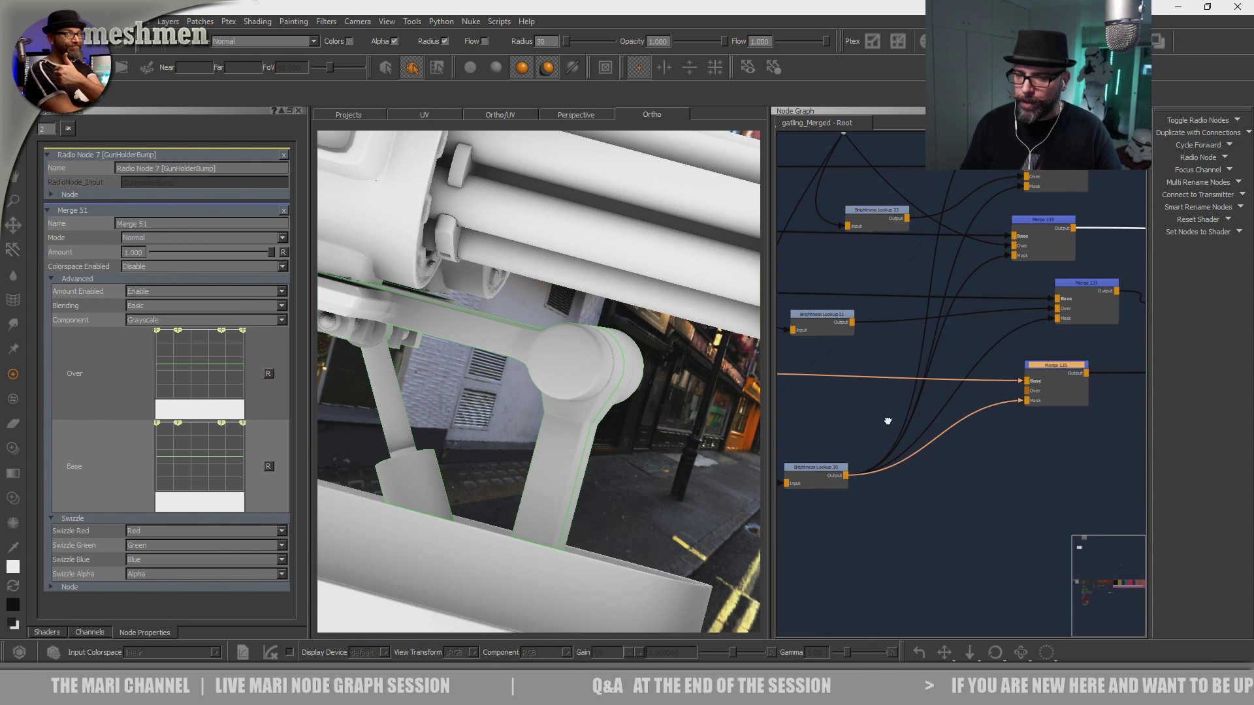
{"action": "middle_click_drag", "start_coordinate": [885, 420], "coordinate": [1031, 449]}
{"action": "key", "text": "f"}
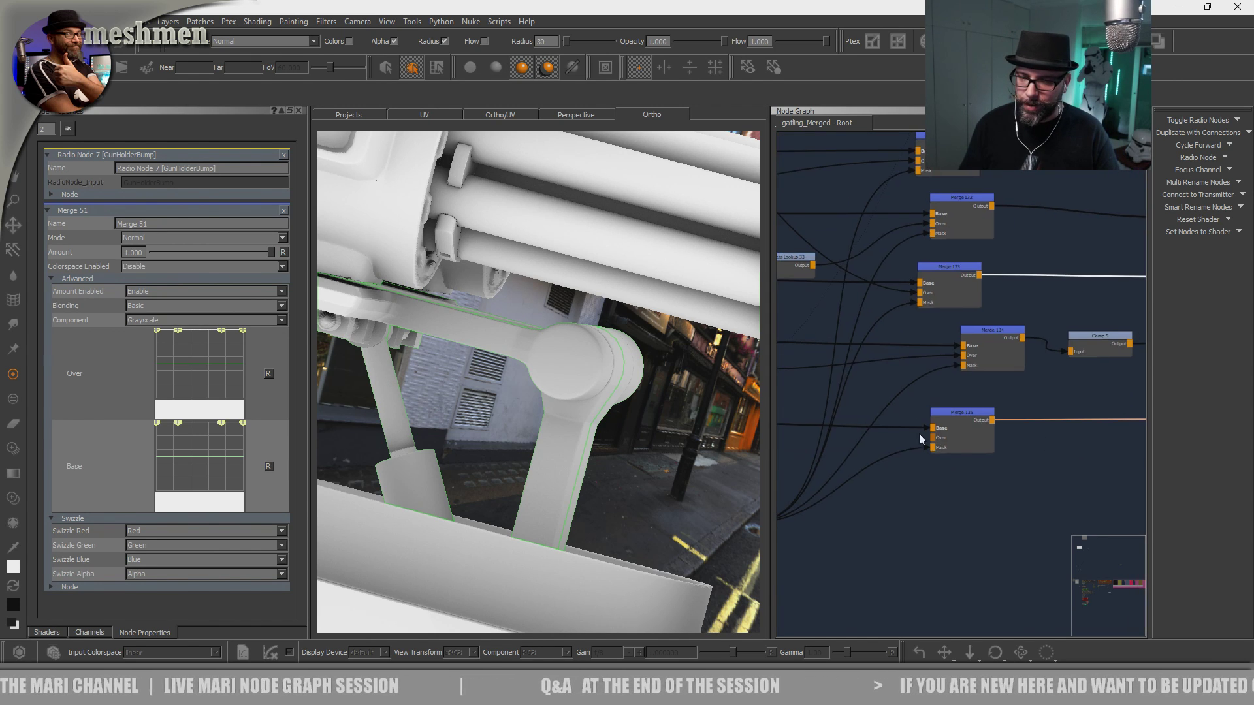
{"action": "middle_click_drag", "start_coordinate": [950, 412], "coordinate": [1157, 418]}
{"action": "left_click", "coordinate": [811, 421]}
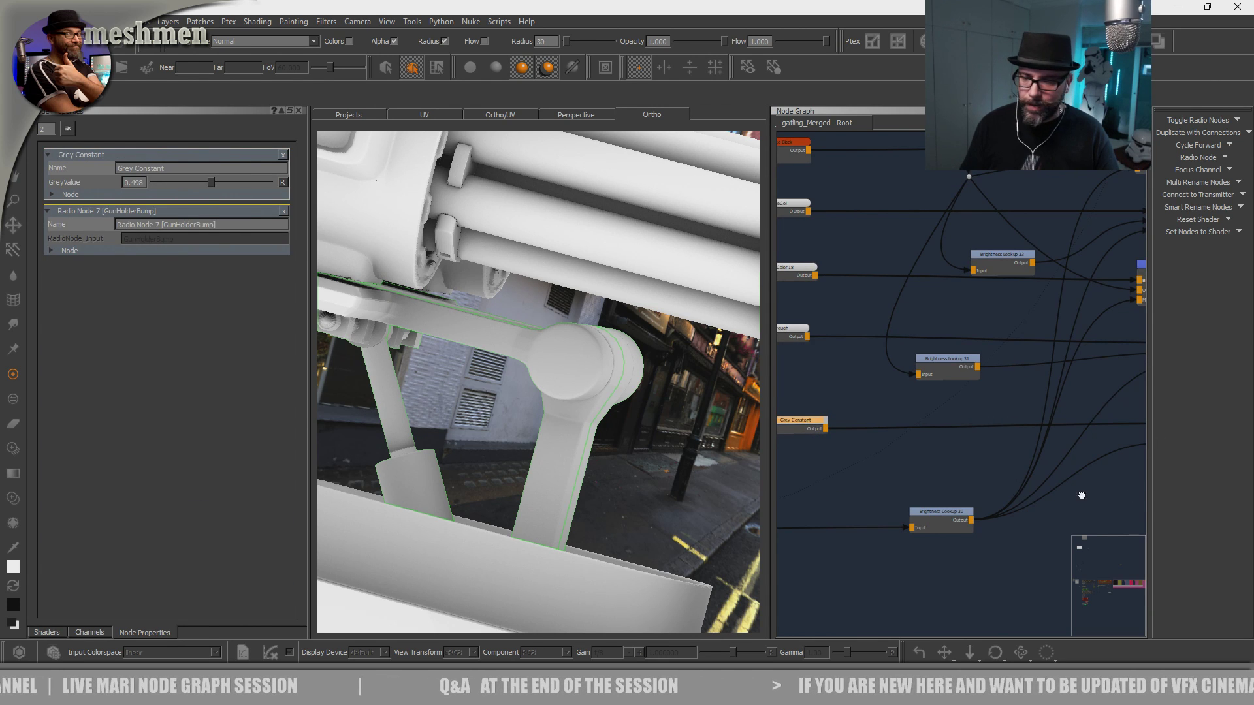
Open the GunHolderBump Merge's properties and check the inputs of the Merge that feeds it.
{"action": "middle_click_drag", "start_coordinate": [1082, 496], "coordinate": [1029, 443]}
{"action": "left_click", "coordinate": [1129, 395]}
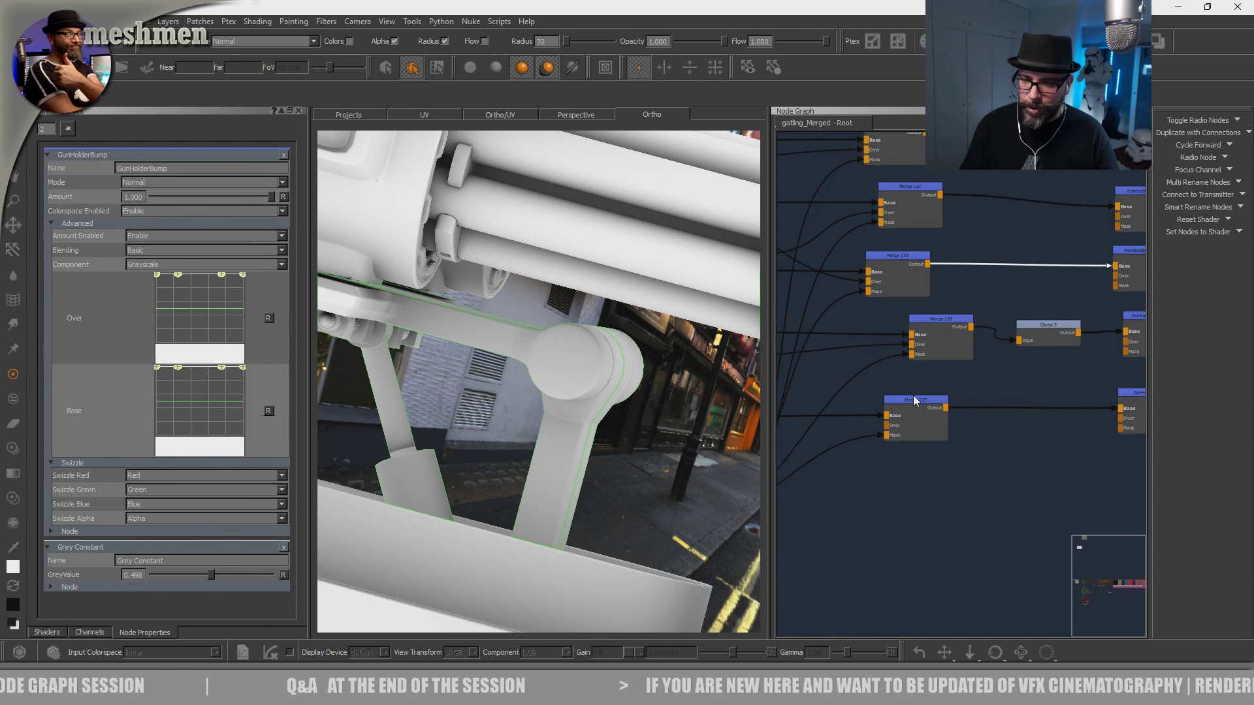
{"action": "left_click_drag", "start_coordinate": [915, 400], "coordinate": [924, 401]}
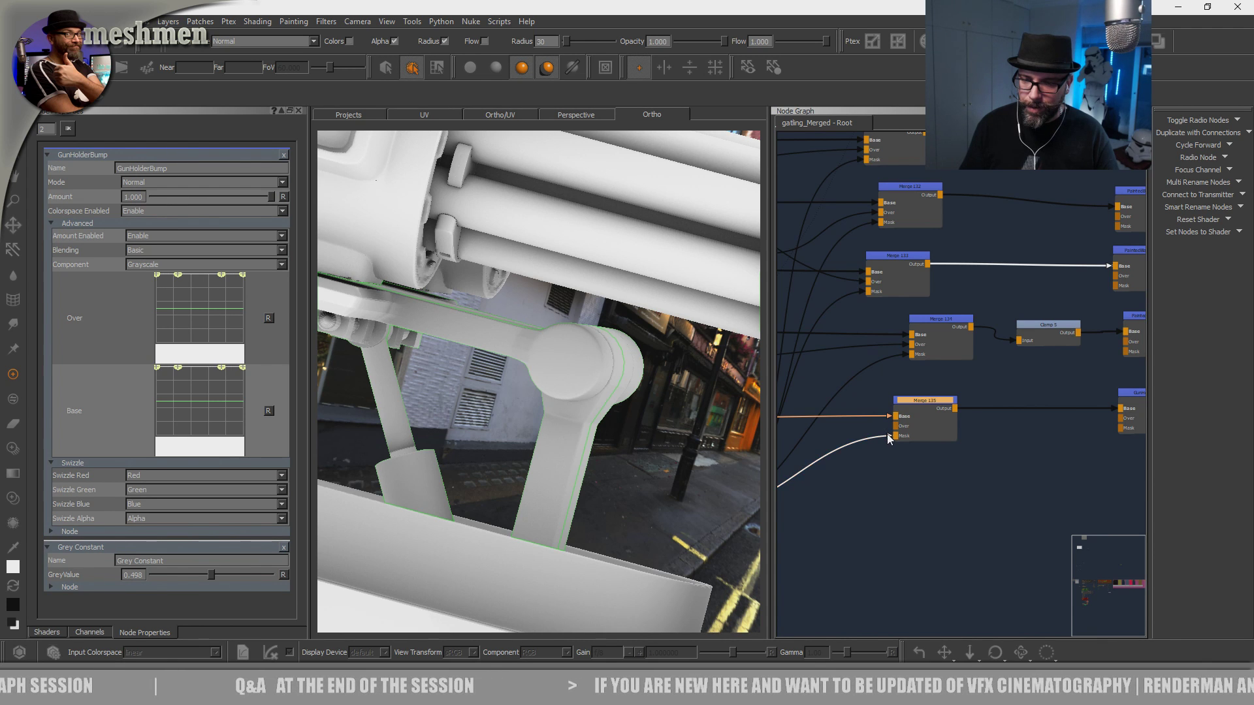
{"action": "left_click_drag", "start_coordinate": [928, 408], "coordinate": [933, 408]}
{"action": "middle_click_drag", "start_coordinate": [614, 434], "coordinate": [647, 447]}
{"action": "left_click_drag", "start_coordinate": [950, 411], "coordinate": [953, 414]}
{"action": "middle_click_drag", "start_coordinate": [1080, 409], "coordinate": [1247, 413]}
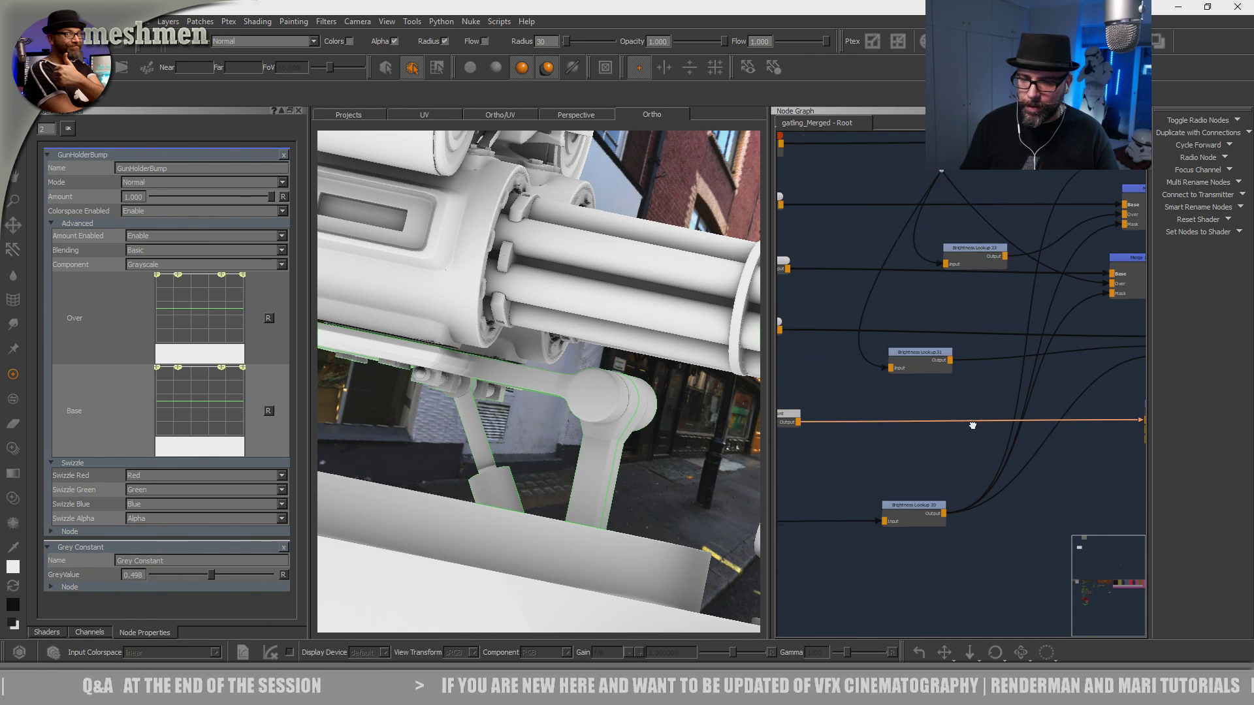
Set the Grey Constant's GreyValue to 0.500 and view the node on the model.
{"action": "middle_click_drag", "start_coordinate": [971, 425], "coordinate": [1055, 424]}
{"action": "left_click_drag", "start_coordinate": [871, 419], "coordinate": [841, 419]}
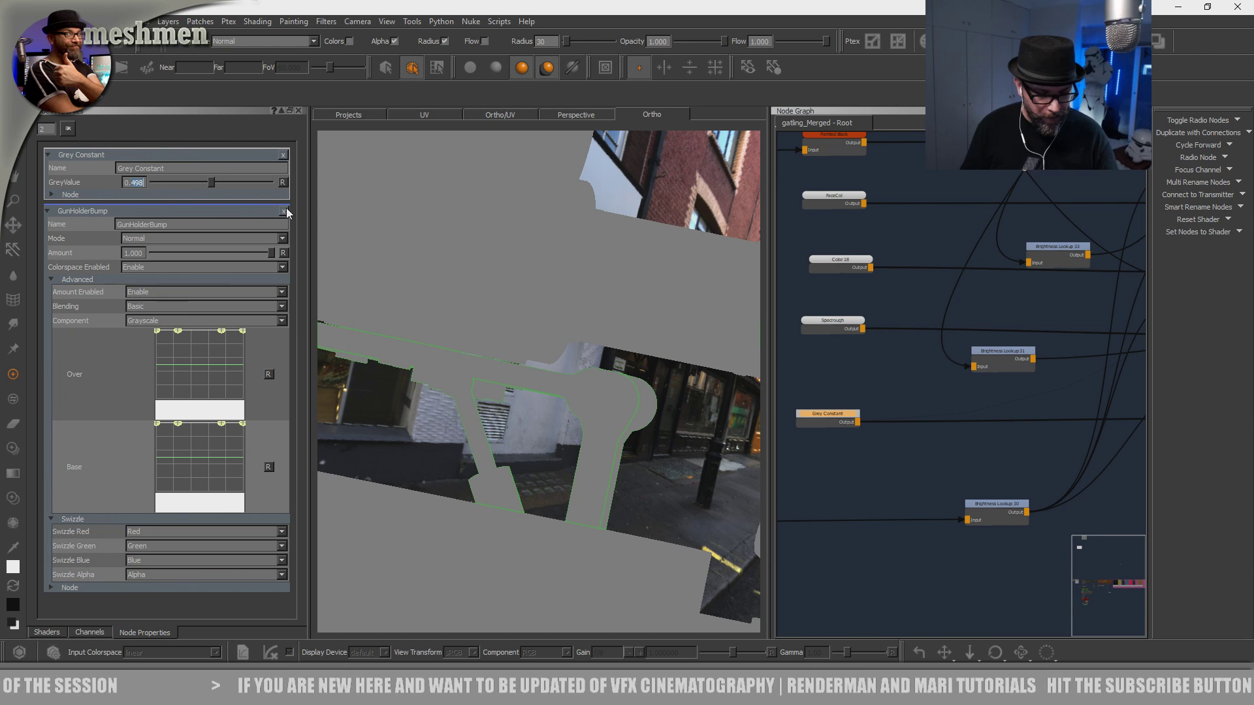
{"action": "mouse_move", "coordinate": [542, 342]}
{"action": "left_mouse_down", "text": "alt"}
{"action": "mouse_move", "coordinate": [526, 347]}
{"action": "mouse_move", "coordinate": [607, 366]}
{"action": "mouse_move", "coordinate": [604, 353]}
{"action": "mouse_move", "coordinate": [627, 358]}
{"action": "left_mouse_up", "text": "alt"}
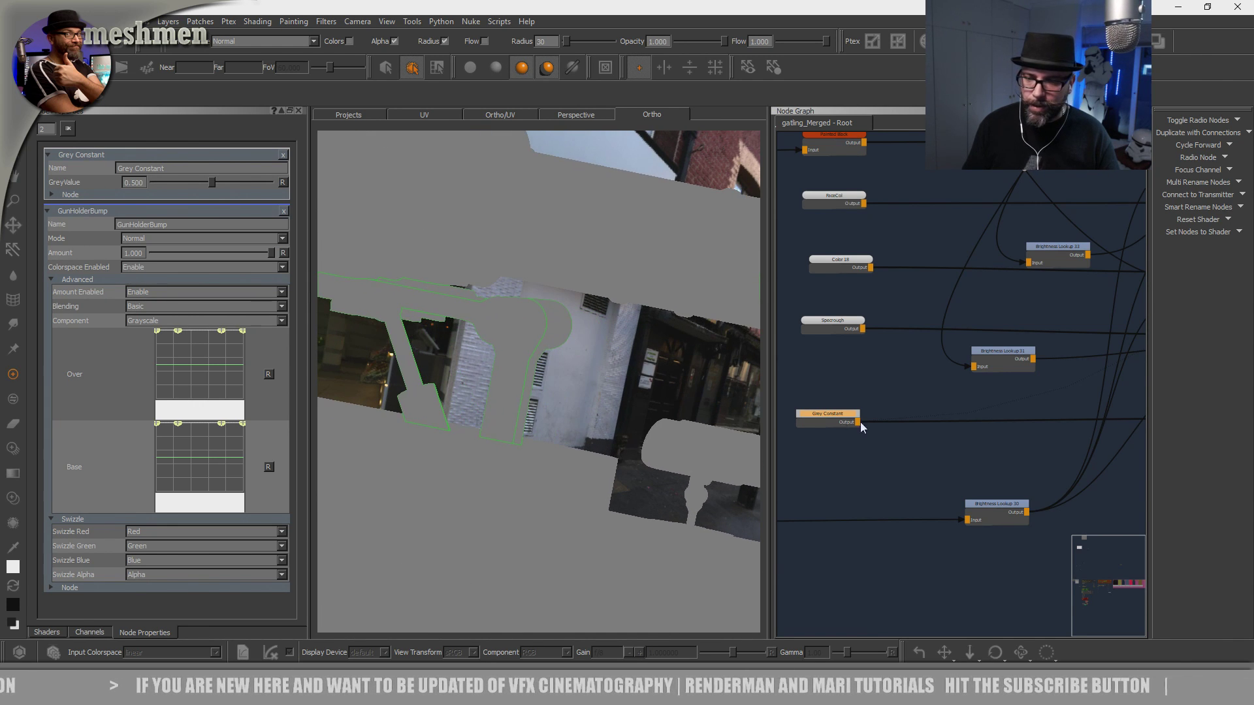
Jump to the colour bookmark and find the Gun_holder backdrop in the material merge chain.
{"action": "scroll", "coordinate": [901, 440], "scroll_direction": "down", "scroll_amount": 3}
{"action": "scroll", "coordinate": [1013, 464], "scroll_direction": "up", "scroll_amount": 3}
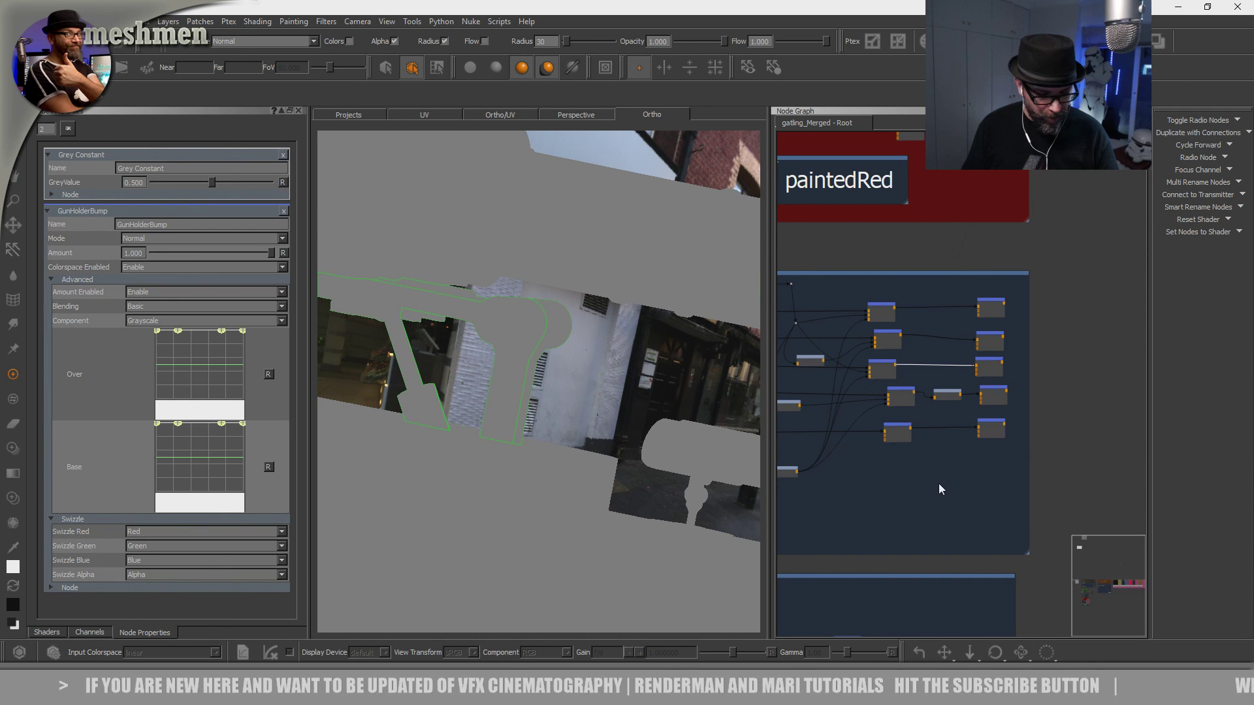
{"action": "key", "text": "j"}
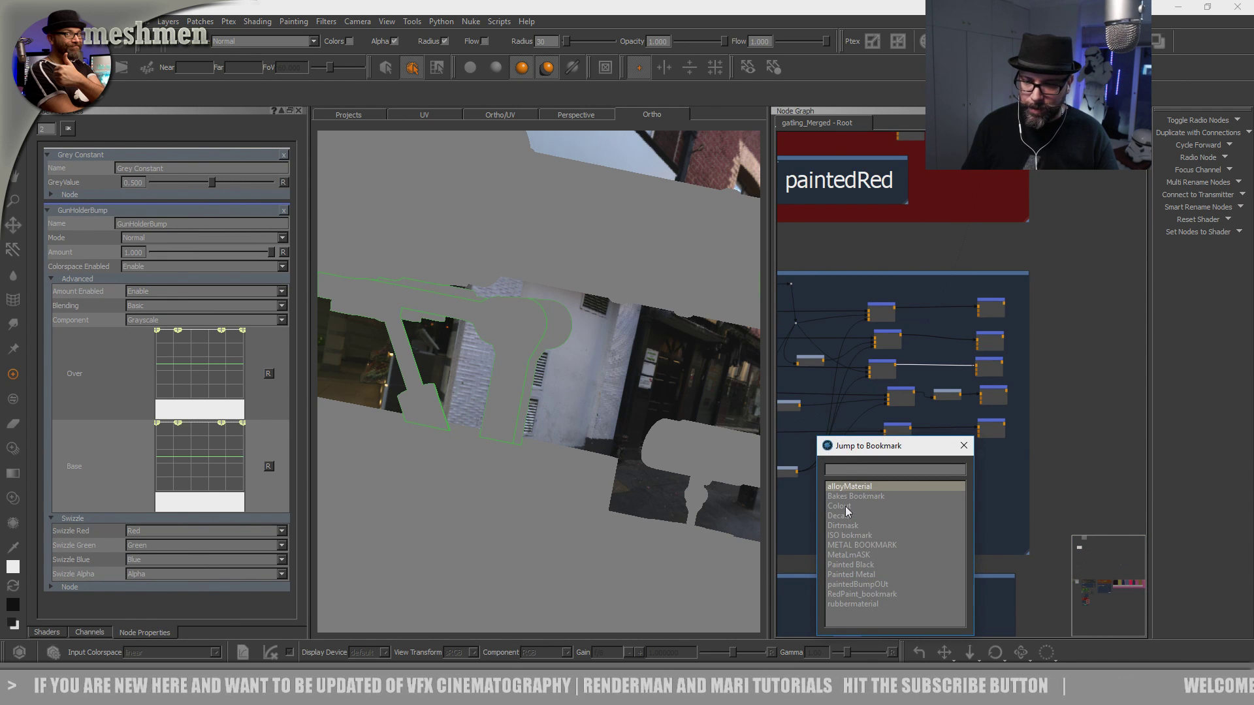
{"action": "double_click", "coordinate": [839, 506]}
{"action": "scroll", "coordinate": [1049, 339], "scroll_direction": "down", "scroll_amount": 3}
{"action": "scroll", "coordinate": [973, 427], "scroll_direction": "up", "scroll_amount": 3}
{"action": "middle_click_drag", "start_coordinate": [973, 426], "coordinate": [1114, 452]}
{"action": "middle_click_drag", "start_coordinate": [921, 448], "coordinate": [1142, 402]}
{"action": "middle_click_drag", "start_coordinate": [806, 422], "coordinate": [982, 437]}
{"action": "scroll", "coordinate": [982, 435], "scroll_direction": "down", "scroll_amount": 2}
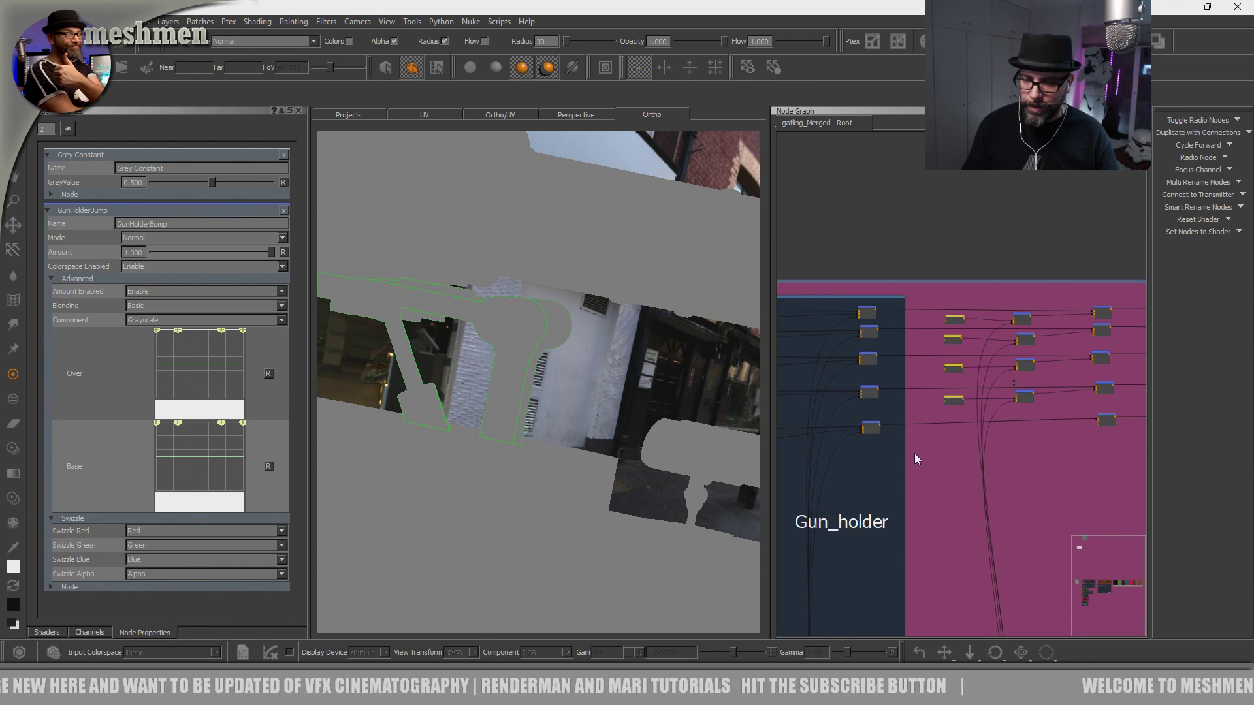
View the lowest Merge in the Gun_holder backdrop and examine its bump closely on the support arm.
{"action": "scroll", "coordinate": [921, 452], "scroll_direction": "up", "scroll_amount": 4}
{"action": "left_click", "coordinate": [1016, 424]}
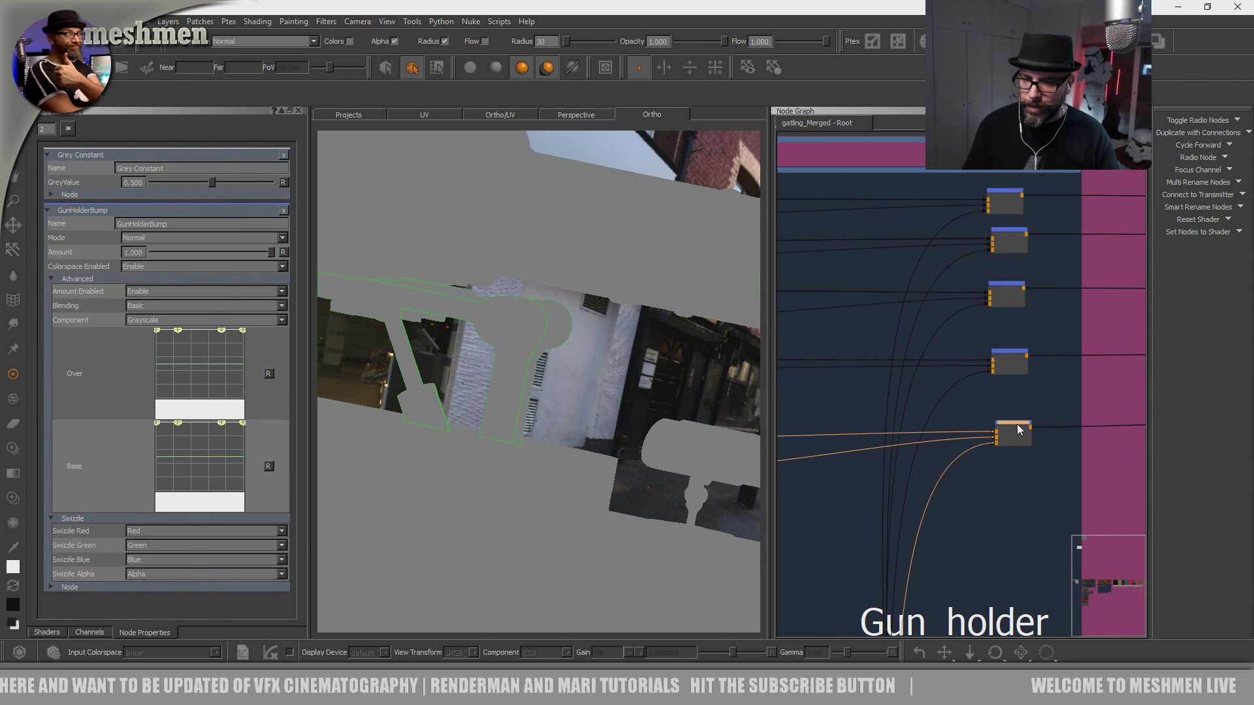
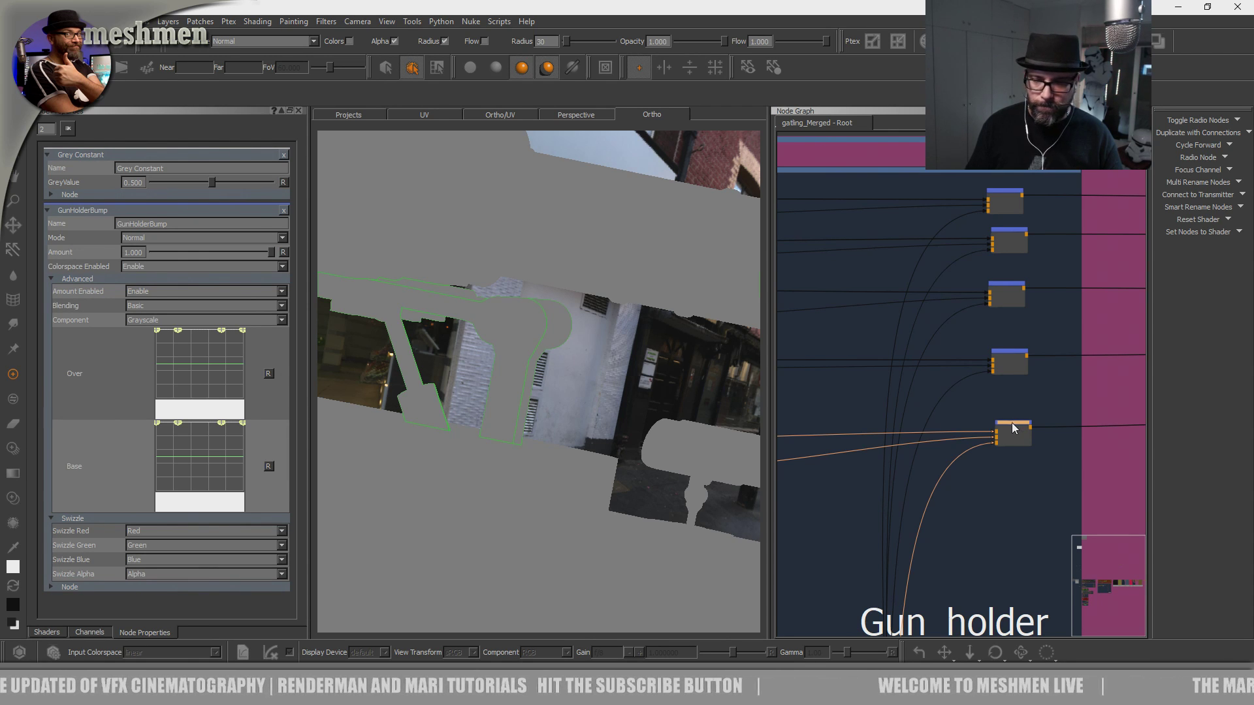
{"action": "left_click_drag", "start_coordinate": [1015, 434], "coordinate": [1023, 426]}
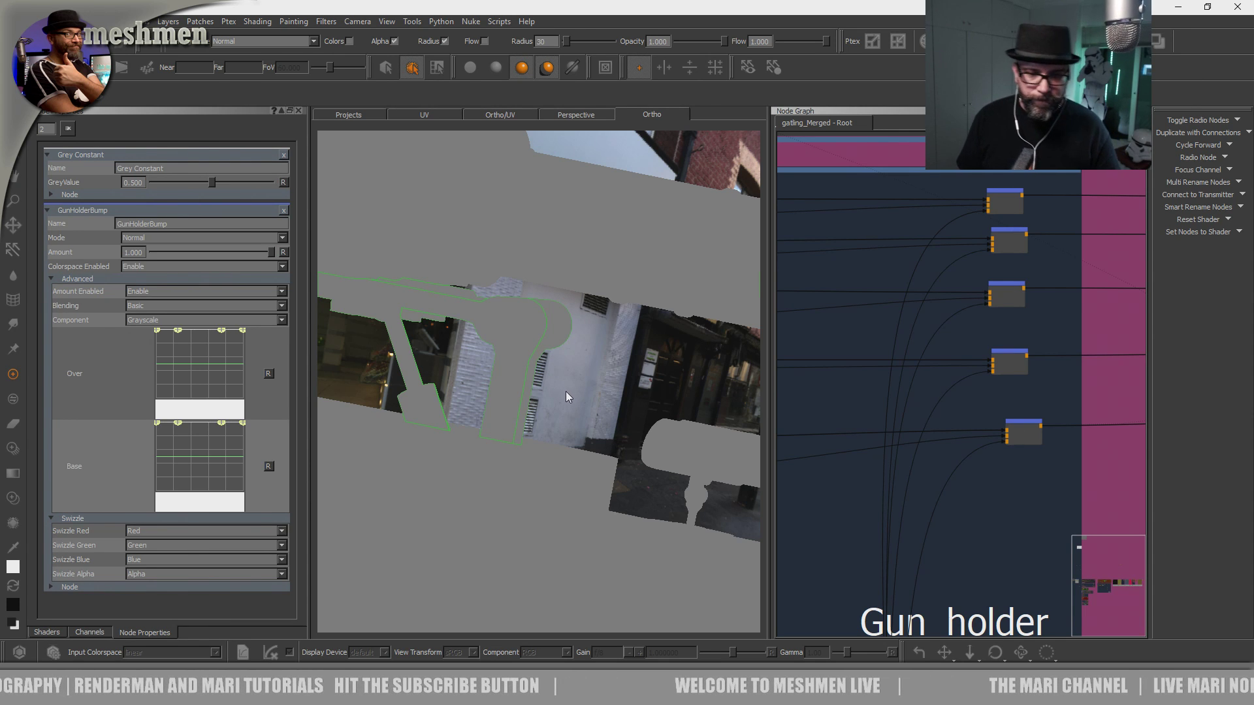
{"action": "left_click_drag", "start_coordinate": [568, 384], "coordinate": [578, 409], "text": "alt"}
{"action": "scroll", "coordinate": [1010, 514], "scroll_direction": "down", "scroll_amount": 4}
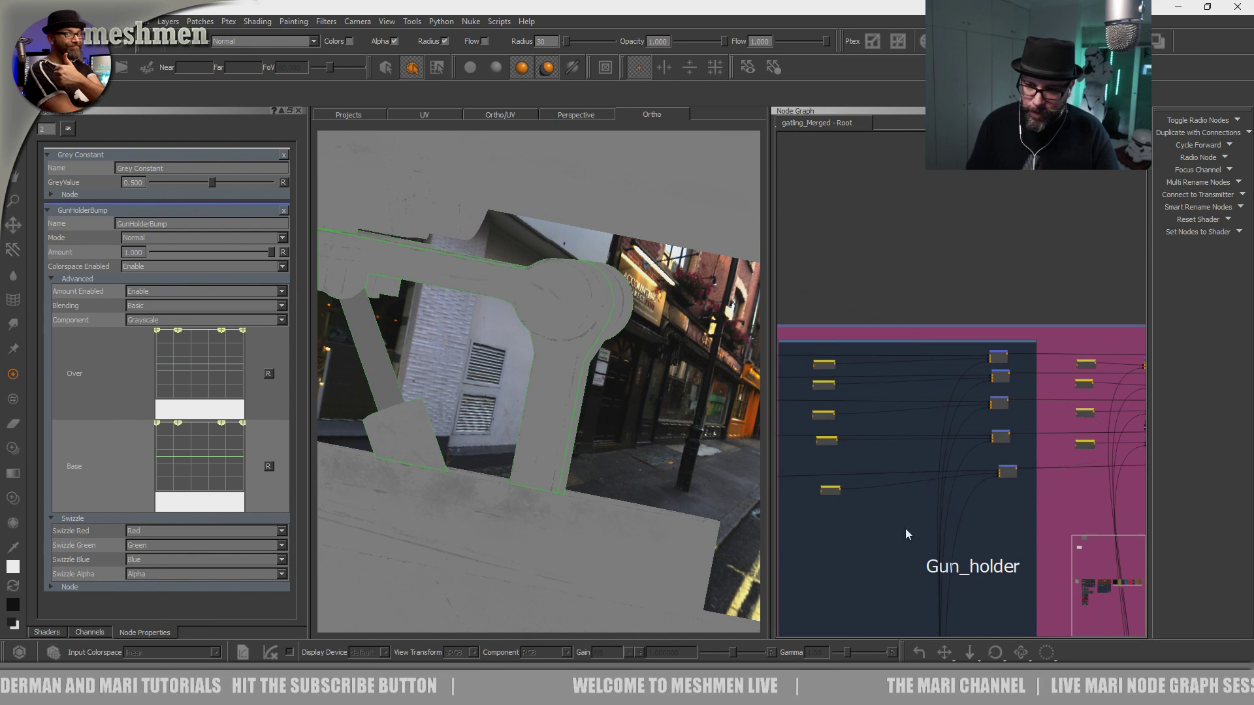
{"action": "middle_click_drag", "start_coordinate": [802, 513], "coordinate": [939, 457]}
{"action": "scroll", "coordinate": [940, 456], "scroll_direction": "up", "scroll_amount": 4}
{"action": "mouse_move", "coordinate": [563, 477]}
{"action": "right_mouse_down", "text": "alt"}
{"action": "mouse_move", "coordinate": [563, 488]}
{"action": "mouse_move", "coordinate": [562, 454]}
{"action": "right_mouse_up", "text": "alt"}
{"action": "left_click_drag", "start_coordinate": [562, 453], "coordinate": [561, 428], "text": "alt"}
{"action": "middle_click_drag", "start_coordinate": [549, 333], "coordinate": [538, 399], "text": "alt"}
{"action": "right_click_drag", "start_coordinate": [563, 352], "coordinate": [571, 394], "text": "alt"}
{"action": "mouse_move", "coordinate": [572, 394]}
{"action": "left_mouse_down", "text": "alt"}
{"action": "mouse_move", "coordinate": [557, 389]}
{"action": "mouse_move", "coordinate": [692, 417]}
{"action": "left_mouse_up", "text": "alt"}
Jump from the lowest Gun_holder radio node to its radio connection and trace back to the Brightness Lookup nodes.
{"action": "left_click_drag", "start_coordinate": [1007, 446], "coordinate": [1001, 443]}
{"action": "right_click", "coordinate": [1012, 442]}
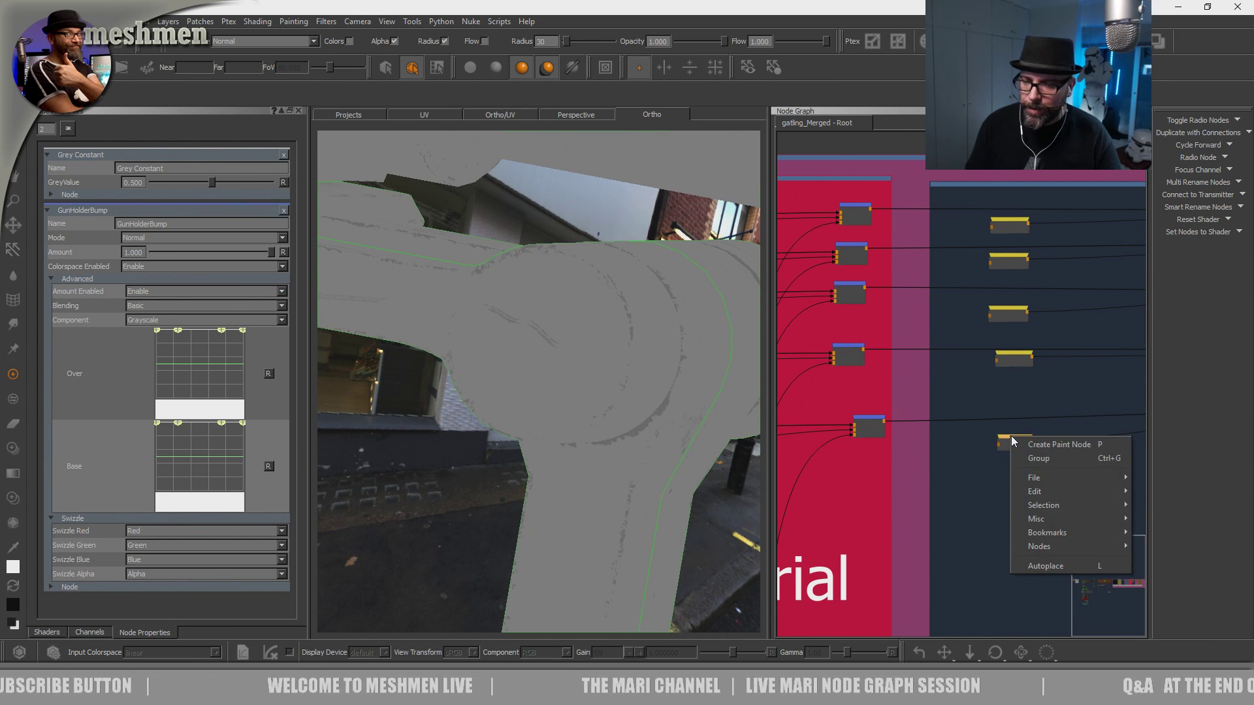
{"action": "mouse_move", "coordinate": [1039, 519]}
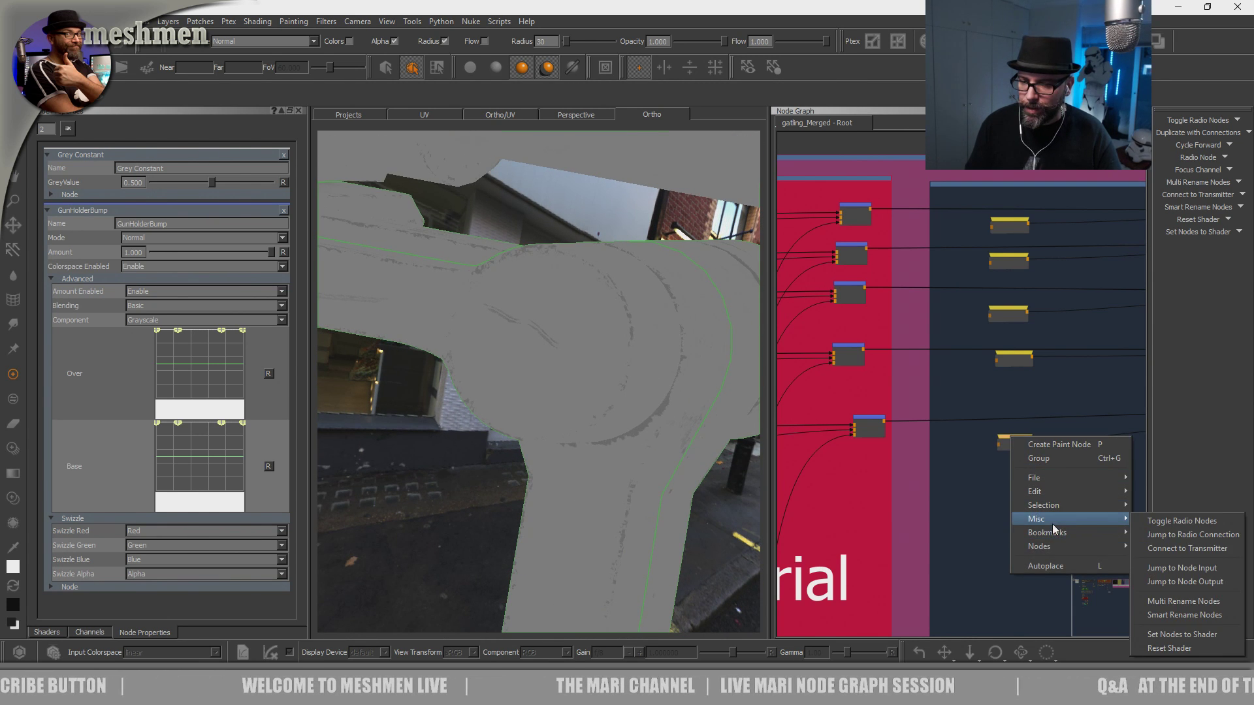
{"action": "left_click", "coordinate": [1166, 526]}
{"action": "middle_click_drag", "start_coordinate": [913, 476], "coordinate": [1159, 515]}
{"action": "scroll", "coordinate": [1002, 481], "scroll_direction": "down", "scroll_amount": 2}
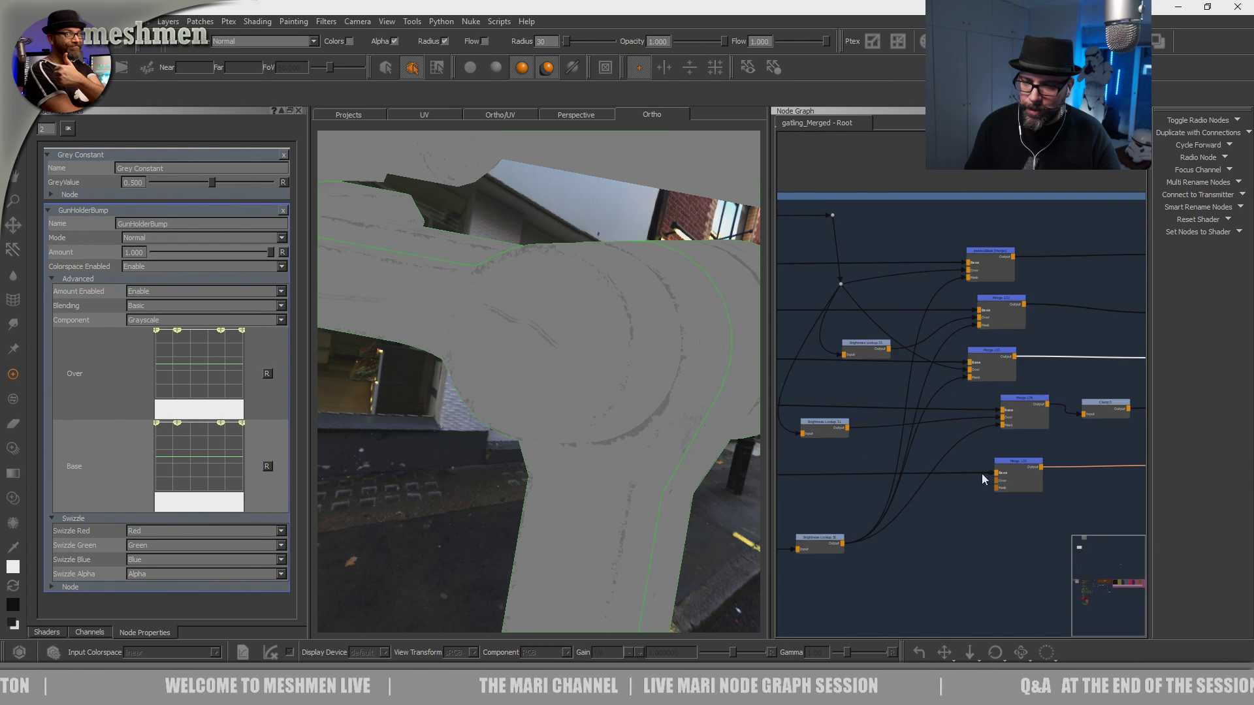
{"action": "middle_click_drag", "start_coordinate": [842, 461], "coordinate": [946, 479]}
{"action": "scroll", "coordinate": [947, 461], "scroll_direction": "up", "scroll_amount": 3}
View the source feeding the Brightness Lookup nodes and examine its texture on the support arm.
{"action": "left_click", "coordinate": [961, 446]}
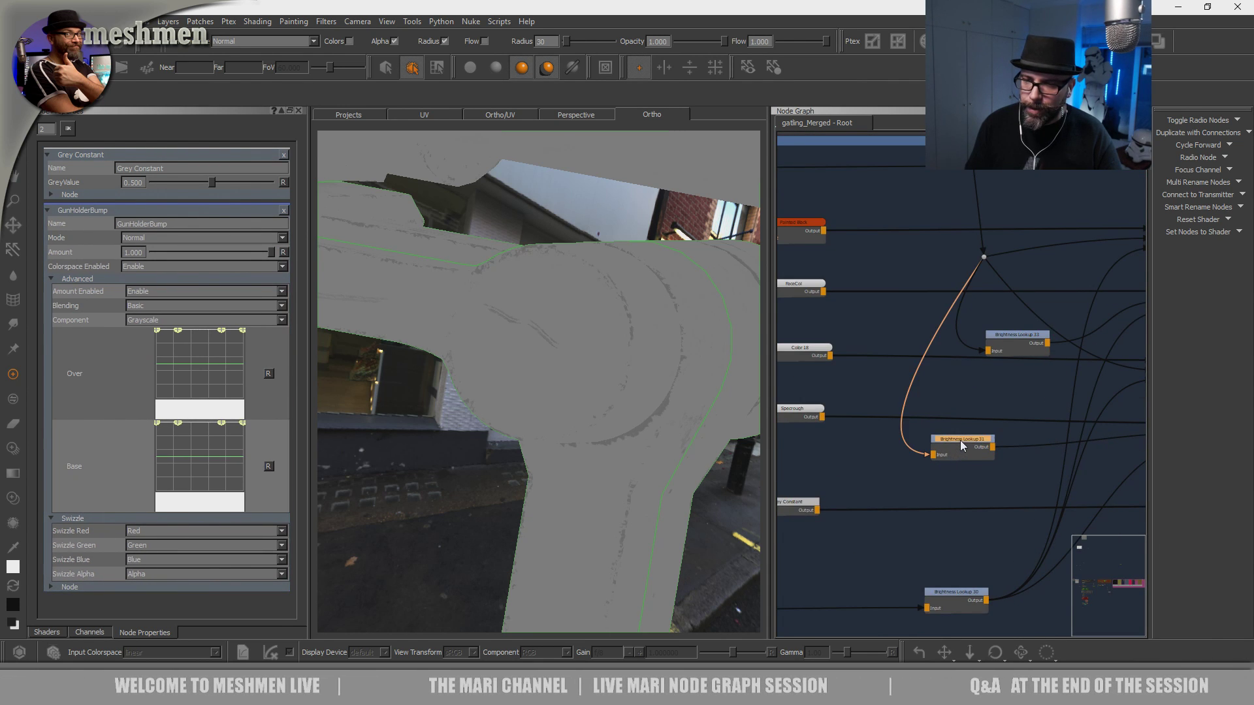
{"action": "left_click", "coordinate": [977, 172]}
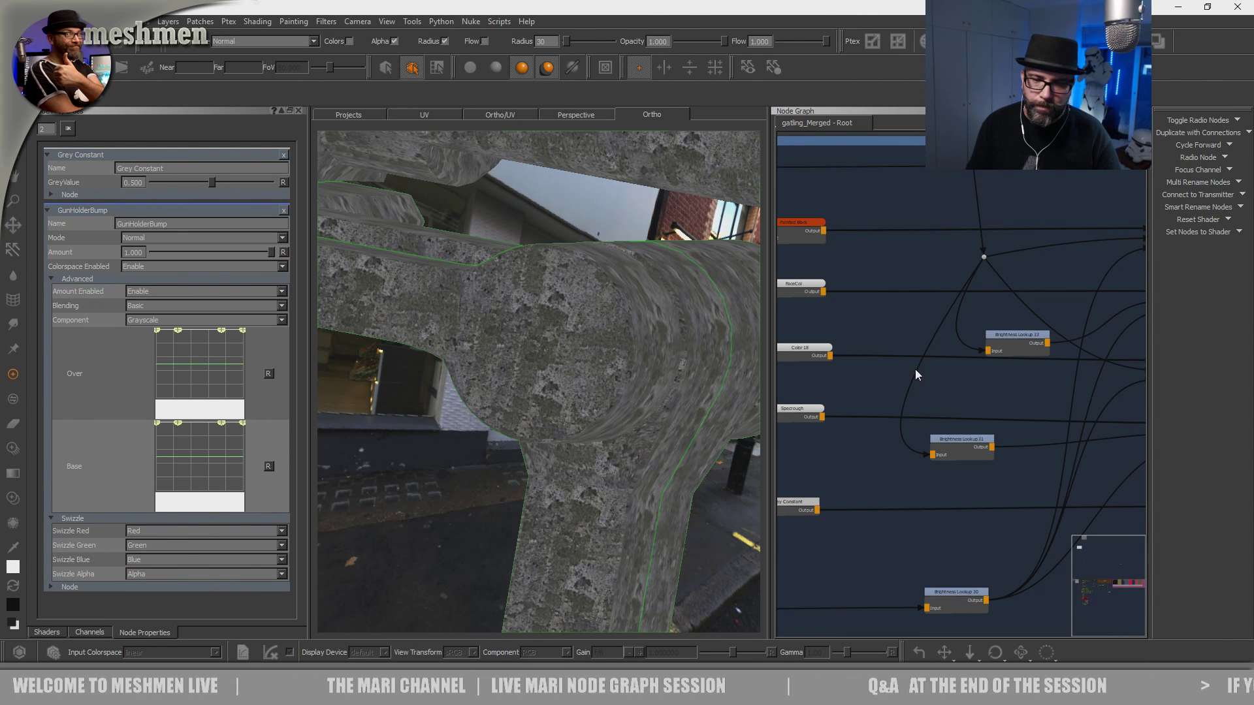
{"action": "left_click_drag", "start_coordinate": [638, 472], "coordinate": [648, 434], "text": "alt"}
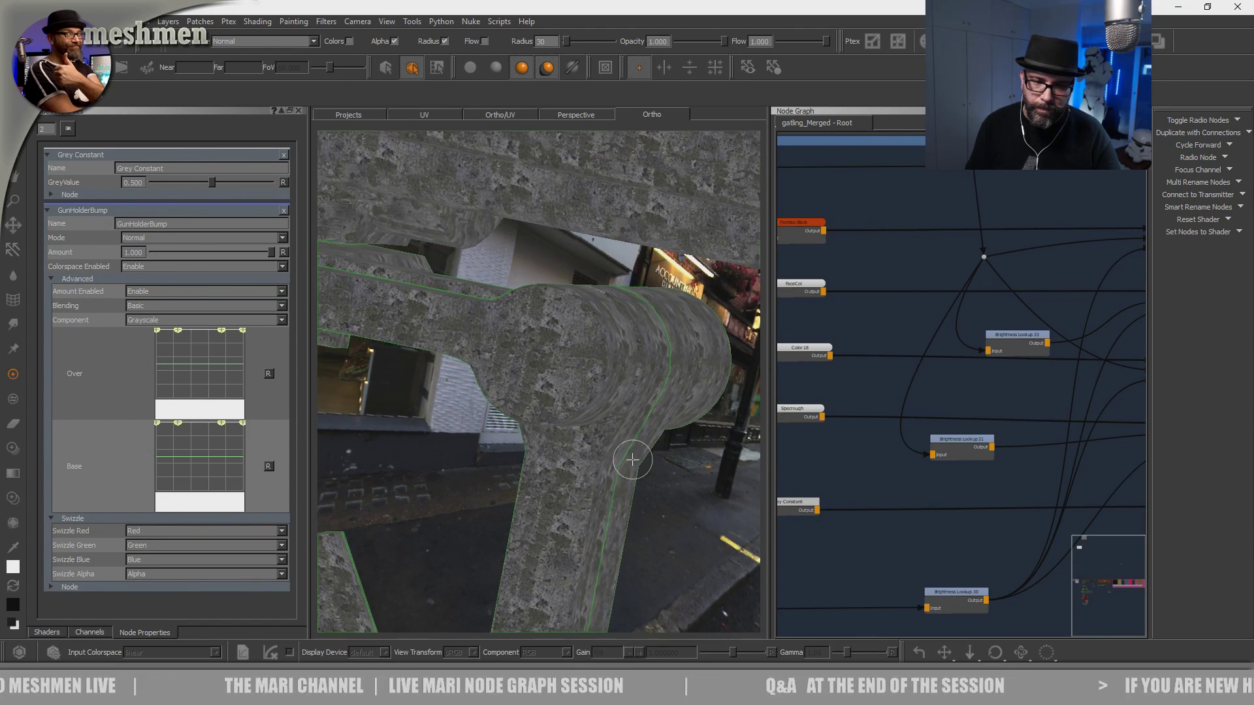
{"action": "right_click_drag", "start_coordinate": [647, 434], "coordinate": [615, 448], "text": "alt"}
{"action": "left_click_drag", "start_coordinate": [614, 449], "coordinate": [566, 470], "text": "alt"}
{"action": "middle_click_drag", "start_coordinate": [940, 497], "coordinate": [985, 475]}
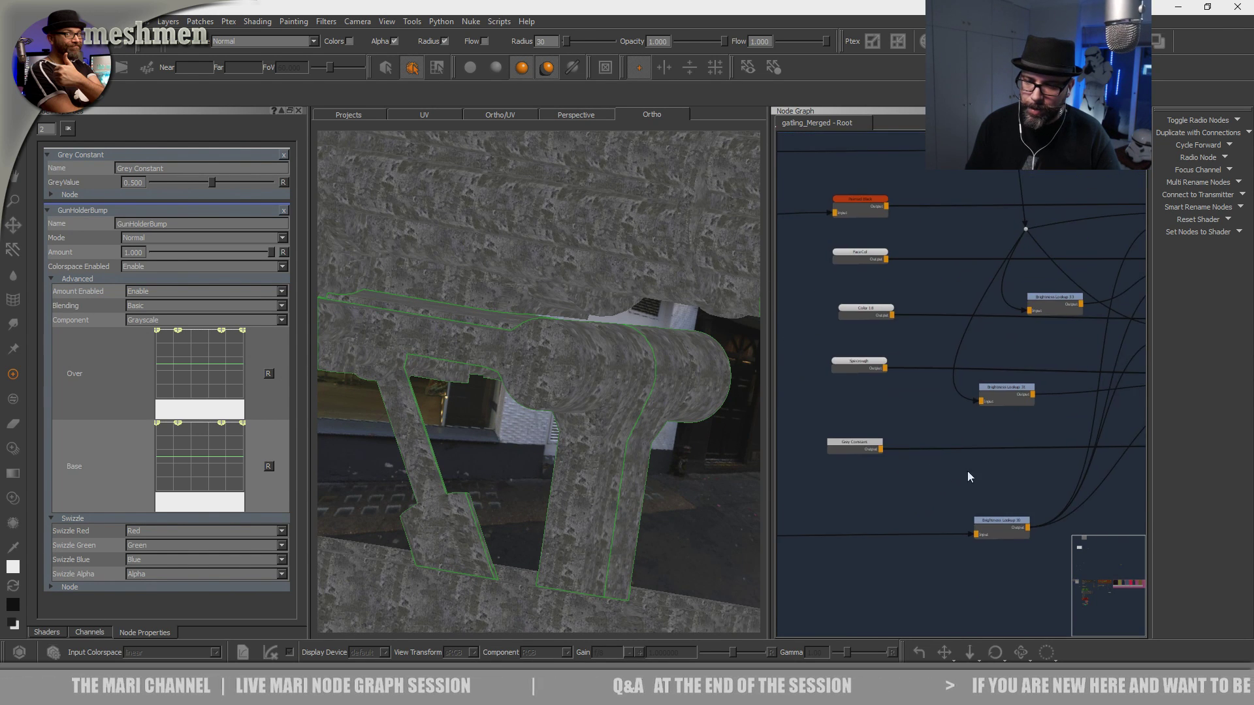
Create an Axis Projection node below the Grey Constant and move the nearby Brightness Lookup down to make room.
{"action": "scroll", "coordinate": [917, 493], "scroll_direction": "up", "scroll_amount": 2}
{"action": "key", "text": "Tab"}
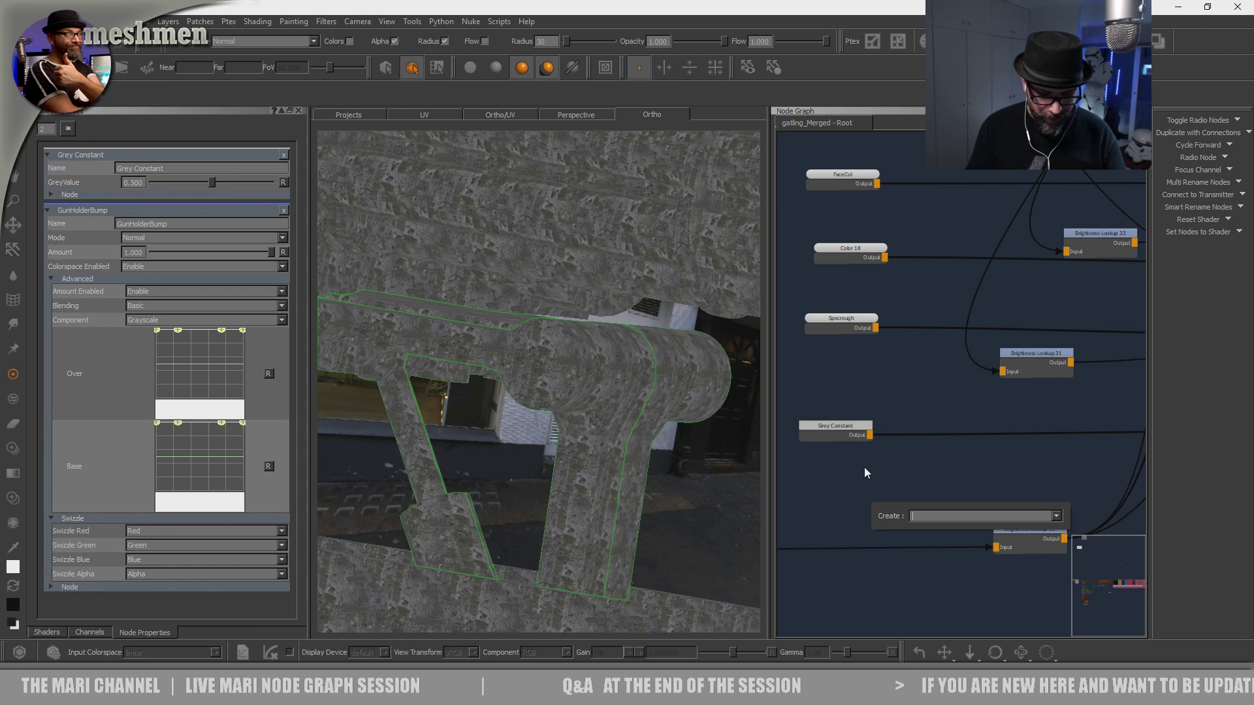
{"action": "type", "text": "ax"}
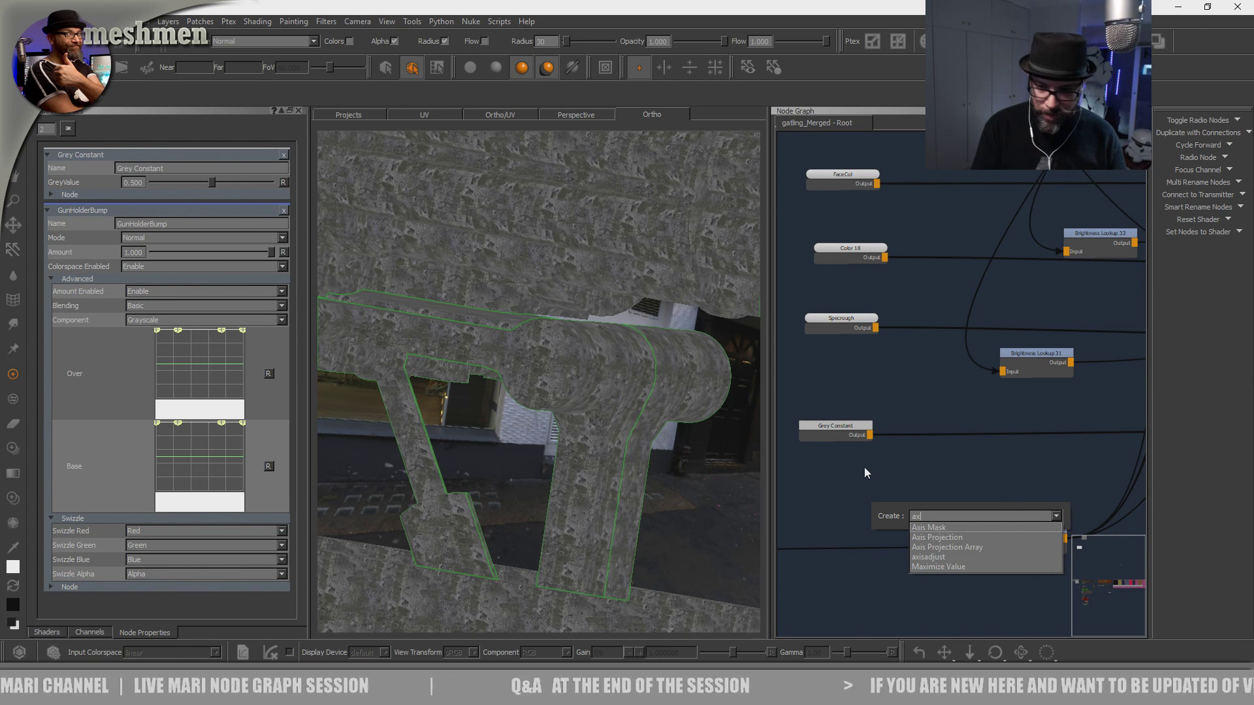
{"action": "key", "text": "Down"}
{"action": "key", "text": "Down"}
{"action": "key", "text": "Return"}
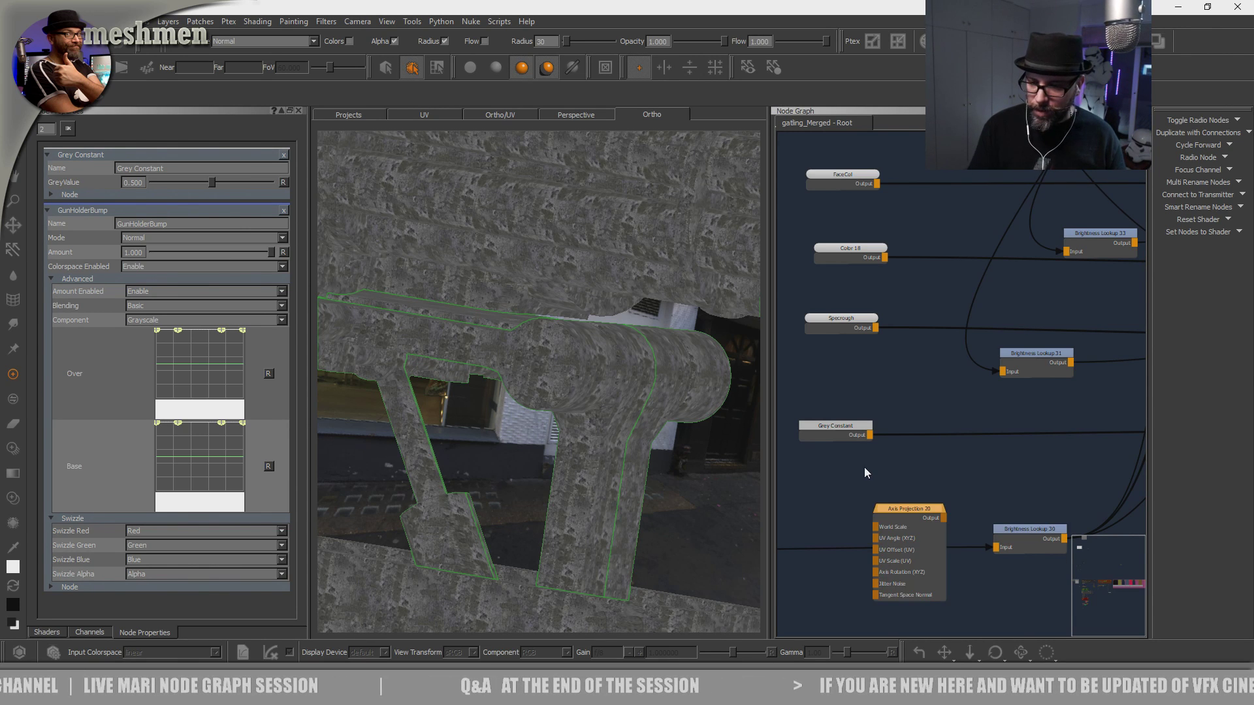
{"action": "left_click_drag", "start_coordinate": [922, 510], "coordinate": [920, 485]}
{"action": "left_click_drag", "start_coordinate": [1050, 544], "coordinate": [1008, 602]}
{"action": "left_click_drag", "start_coordinate": [913, 487], "coordinate": [911, 485]}
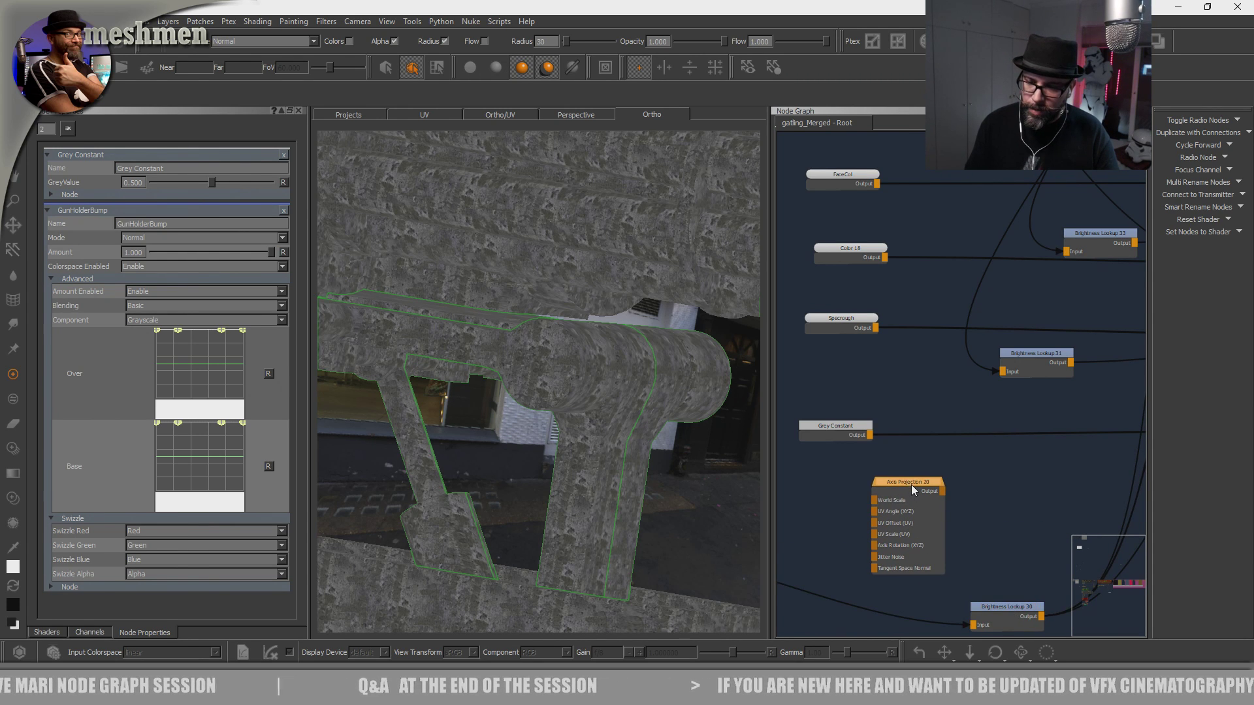
Open the new Axis Projection's properties and load the I11736-5.png texture as its image.
{"action": "double_click", "coordinate": [911, 484]}
{"action": "key", "text": "i"}
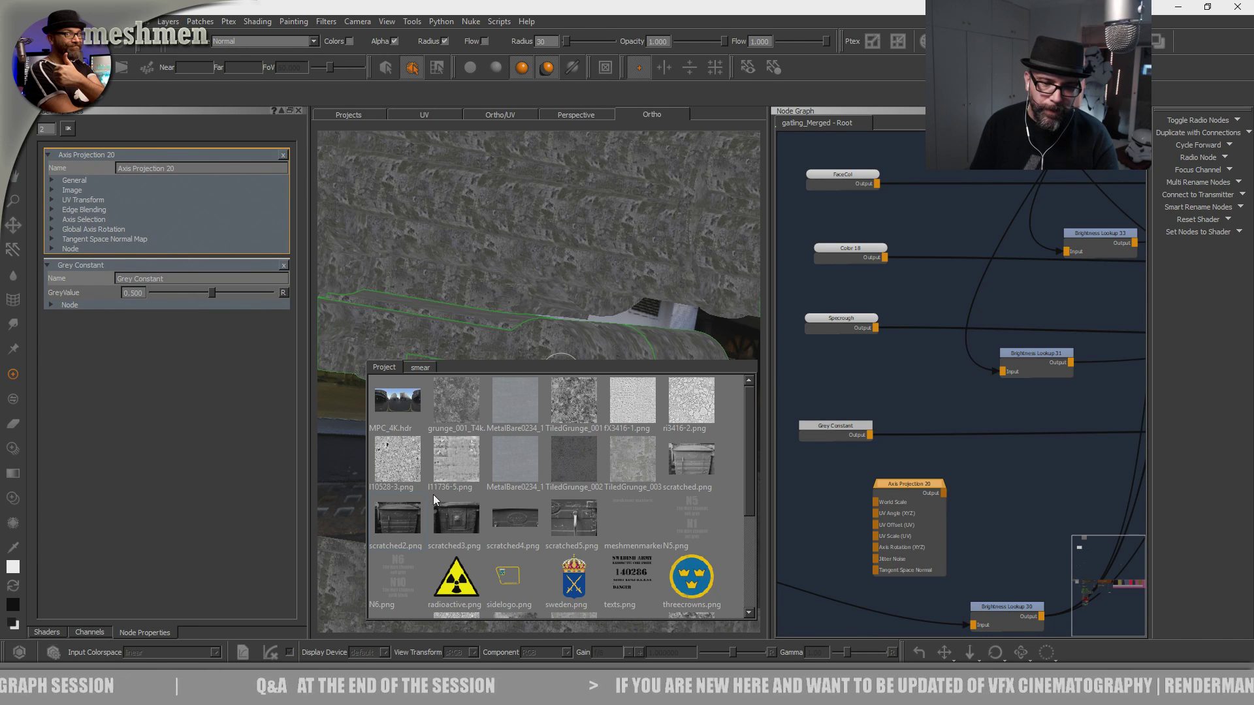
{"action": "mouse_move", "coordinate": [457, 463]}
{"action": "left_mouse_down"}
{"action": "mouse_move", "coordinate": [496, 484]}
{"action": "mouse_move", "coordinate": [447, 456]}
{"action": "mouse_move", "coordinate": [457, 460]}
{"action": "left_mouse_up"}
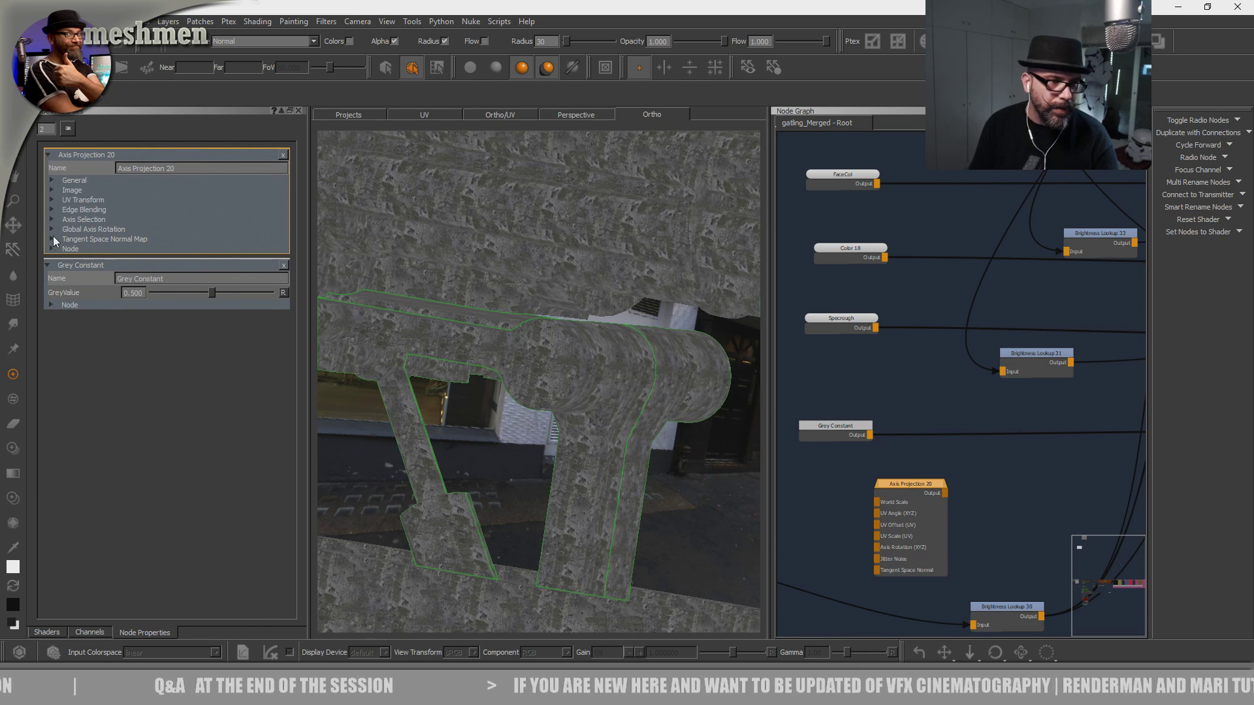
{"action": "left_click", "coordinate": [52, 189]}
{"action": "left_click", "coordinate": [211, 234]}
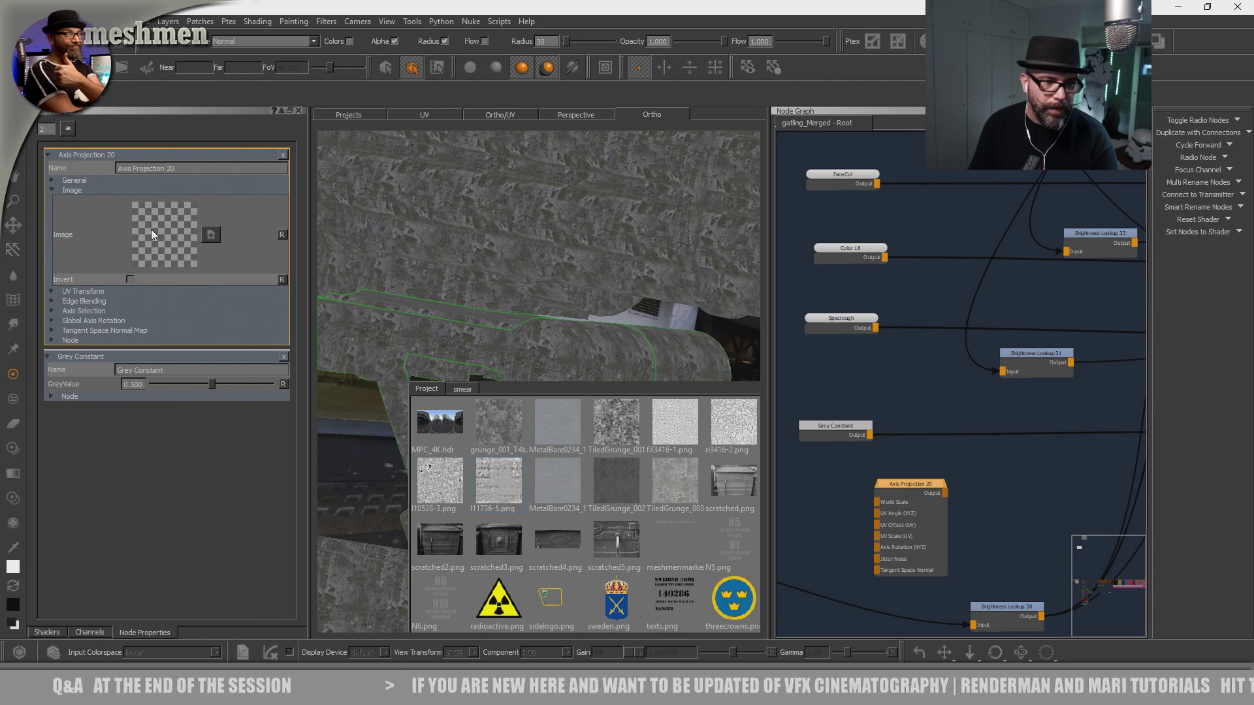
{"action": "left_click_drag", "start_coordinate": [151, 229], "coordinate": [151, 229]}
View the Axis Projection on the model and set its World Scale to 45.
{"action": "left_click_drag", "start_coordinate": [909, 488], "coordinate": [920, 471]}
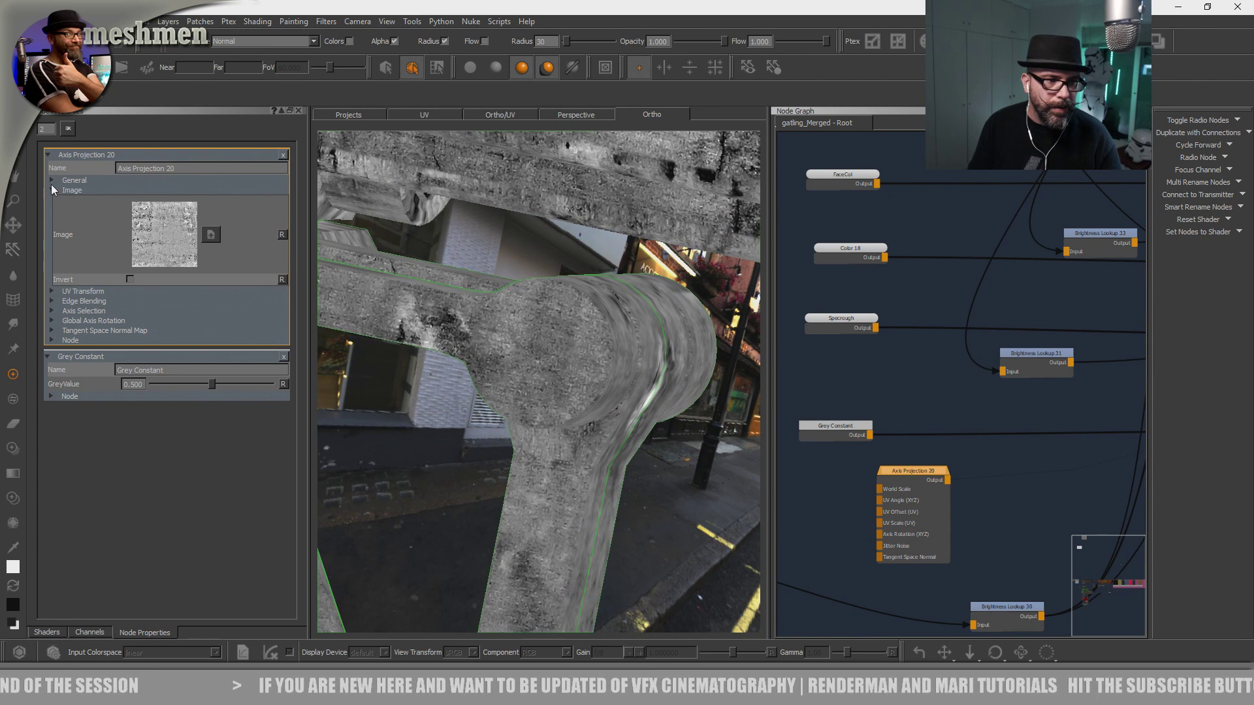
{"action": "left_click", "coordinate": [52, 180]}
{"action": "left_click_drag", "start_coordinate": [147, 207], "coordinate": [147, 286]}
{"action": "left_click_drag", "start_coordinate": [550, 390], "coordinate": [675, 439], "text": "alt"}
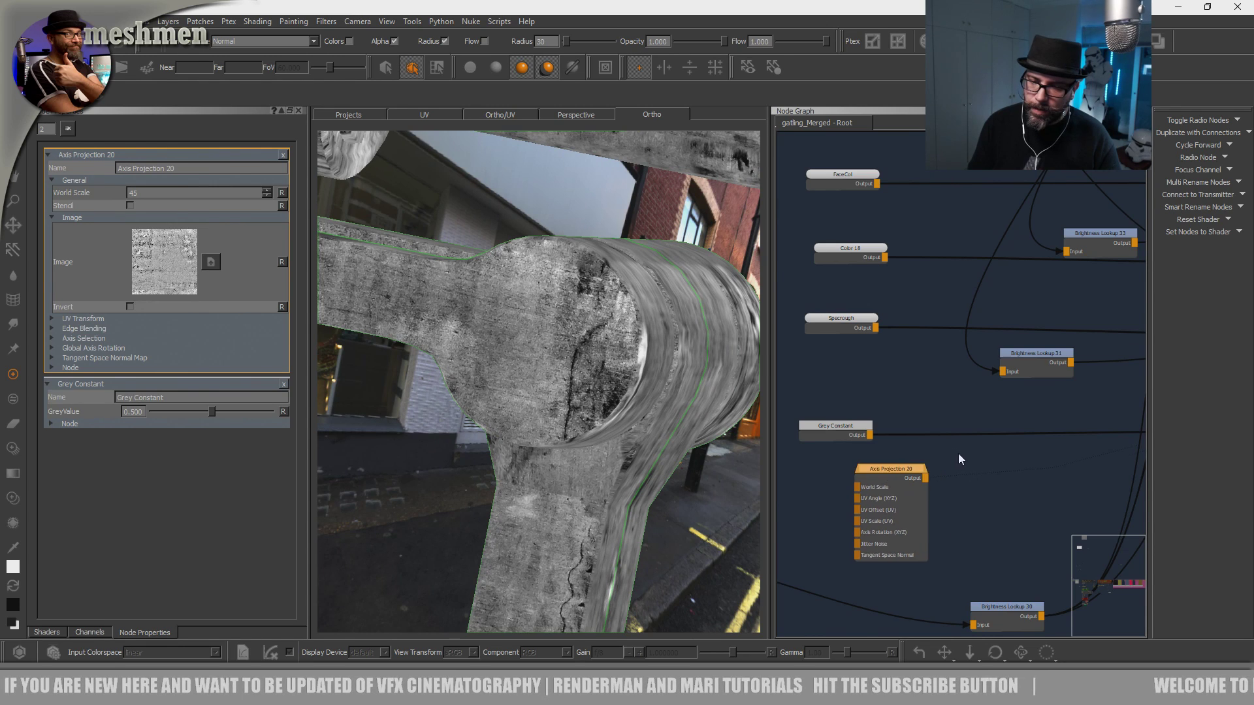
Merge the Axis Projection over the Grey Constant, then open the Merge's properties and view its output.
{"action": "scroll", "coordinate": [849, 451], "scroll_direction": "down", "scroll_amount": 3}
{"action": "left_click_drag", "start_coordinate": [835, 444], "coordinate": [836, 445]}
{"action": "left_click_drag", "start_coordinate": [642, 395], "coordinate": [516, 402], "text": "alt"}
{"action": "left_click_drag", "start_coordinate": [808, 446], "coordinate": [1056, 415]}
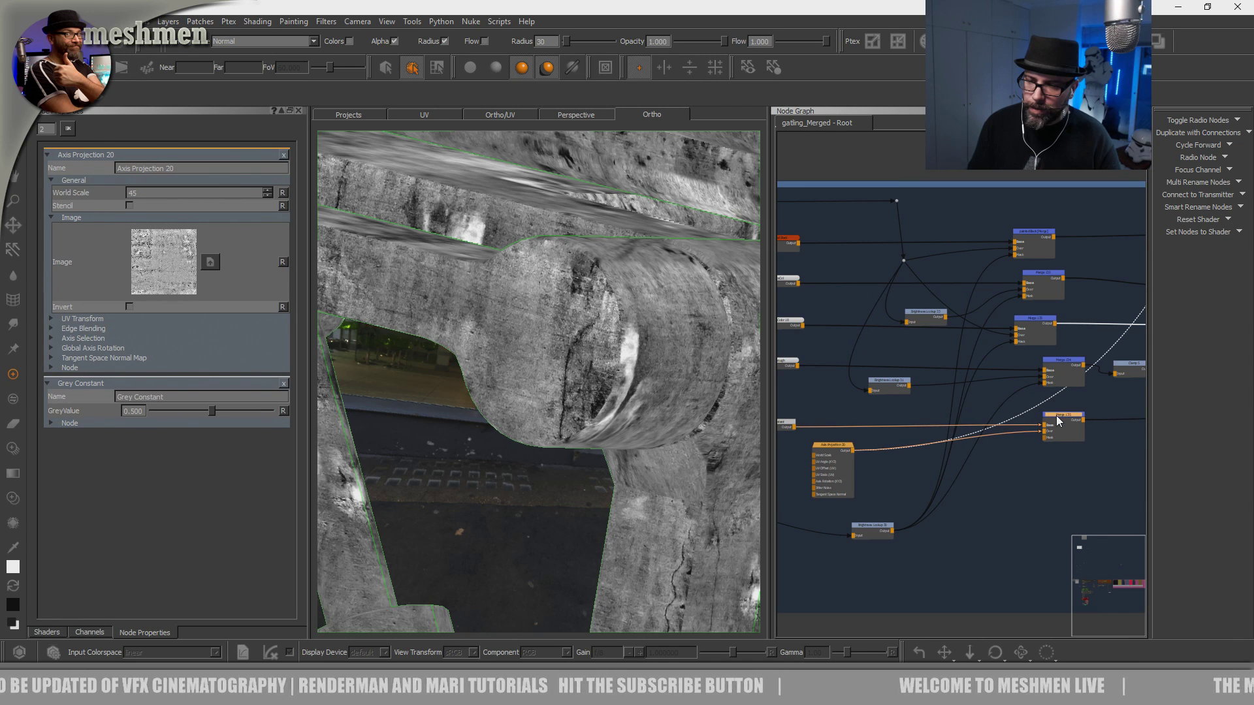
{"action": "left_click", "coordinate": [924, 409]}
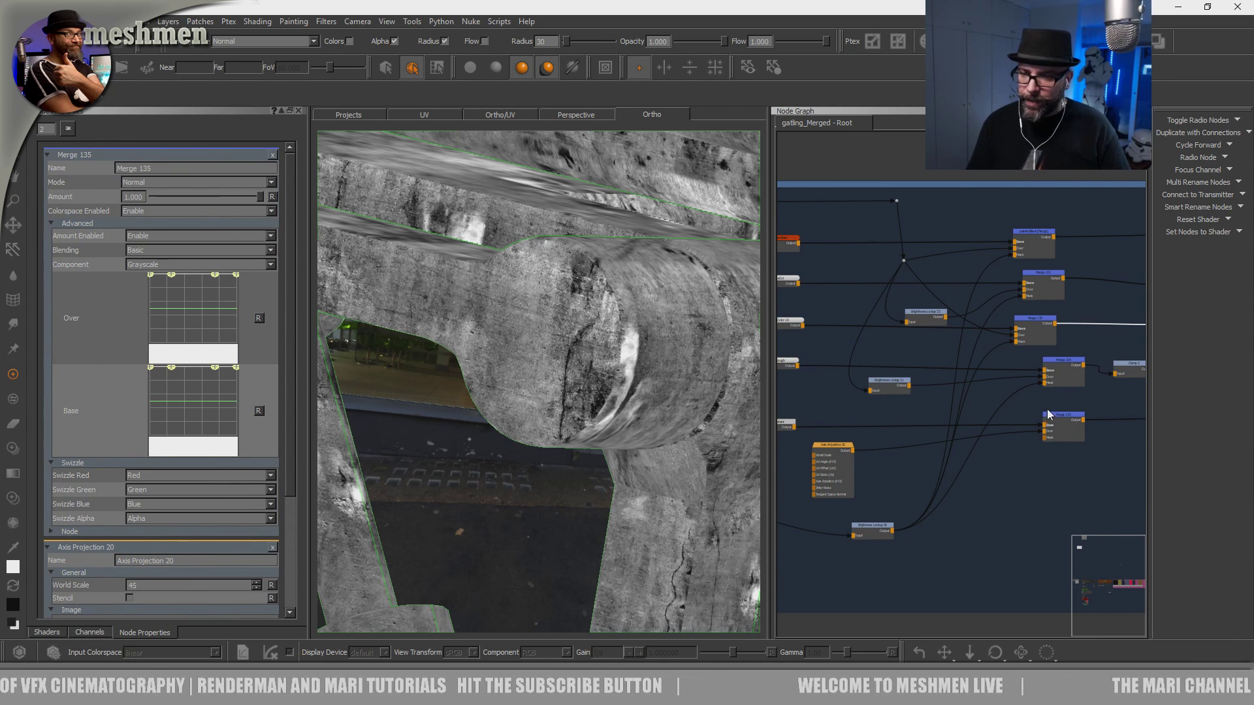
{"action": "left_click_drag", "start_coordinate": [1058, 416], "coordinate": [1060, 417]}
{"action": "left_click_drag", "start_coordinate": [1056, 417], "coordinate": [1052, 417]}
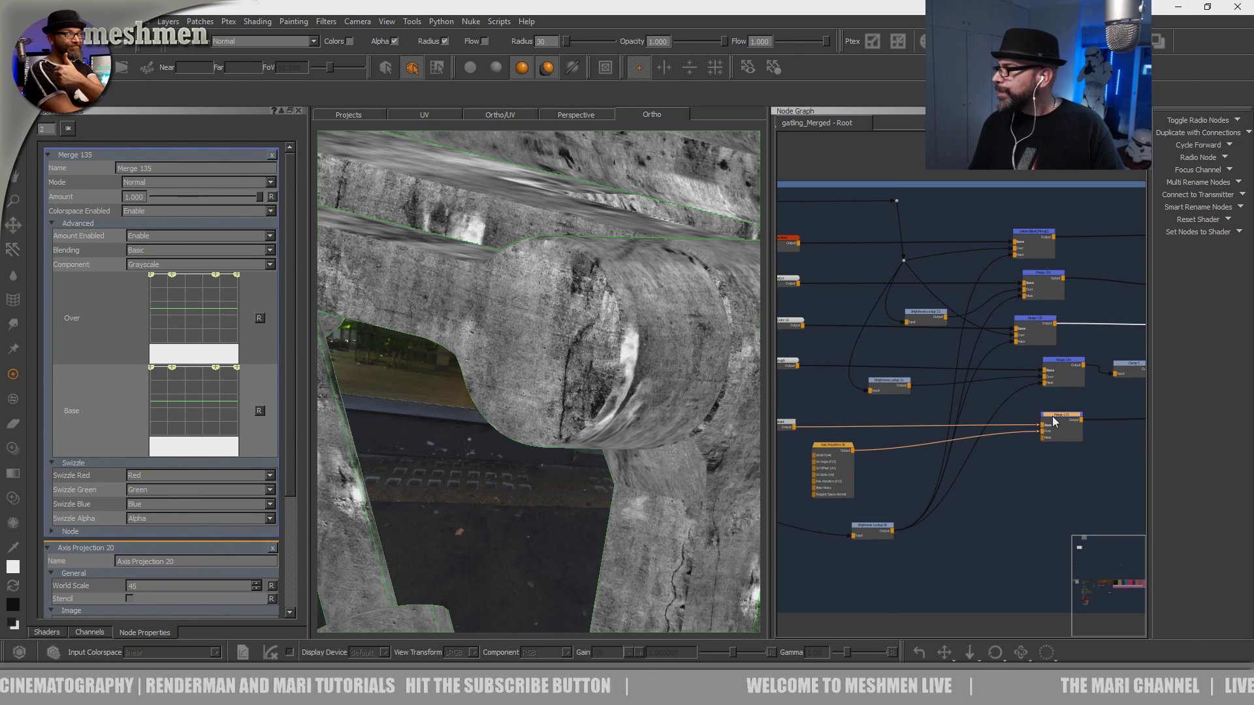
Lower the Amount of the Merge below the Grey Constant line to 0.031 while examining the bump on the support arm.
{"action": "left_click_drag", "start_coordinate": [625, 416], "coordinate": [623, 428], "text": "alt"}
{"action": "right_click_drag", "start_coordinate": [624, 427], "coordinate": [648, 428], "text": "alt"}
{"action": "left_click_drag", "start_coordinate": [665, 418], "coordinate": [689, 431], "text": "alt"}
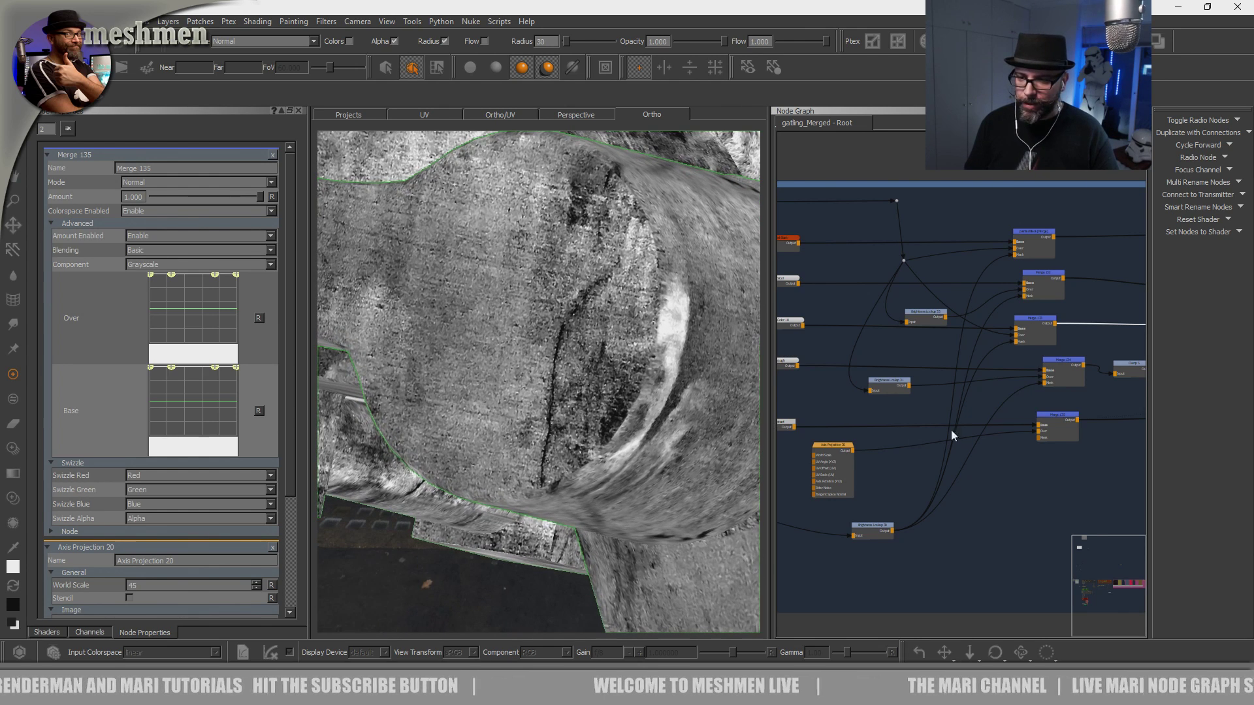
{"action": "left_click_drag", "start_coordinate": [1066, 417], "coordinate": [1058, 419]}
{"action": "left_click_drag", "start_coordinate": [405, 322], "coordinate": [323, 222], "text": "alt"}
{"action": "left_click_drag", "start_coordinate": [256, 197], "coordinate": [155, 195]}
{"action": "left_click_drag", "start_coordinate": [503, 273], "coordinate": [586, 319], "text": "alt"}
{"action": "left_click_drag", "start_coordinate": [604, 371], "coordinate": [568, 379], "text": "alt"}
Try I10528-3.png as the Axis Projection's image and replace it with the TiledGrunge_001 texture.
{"action": "left_click", "coordinate": [836, 448]}
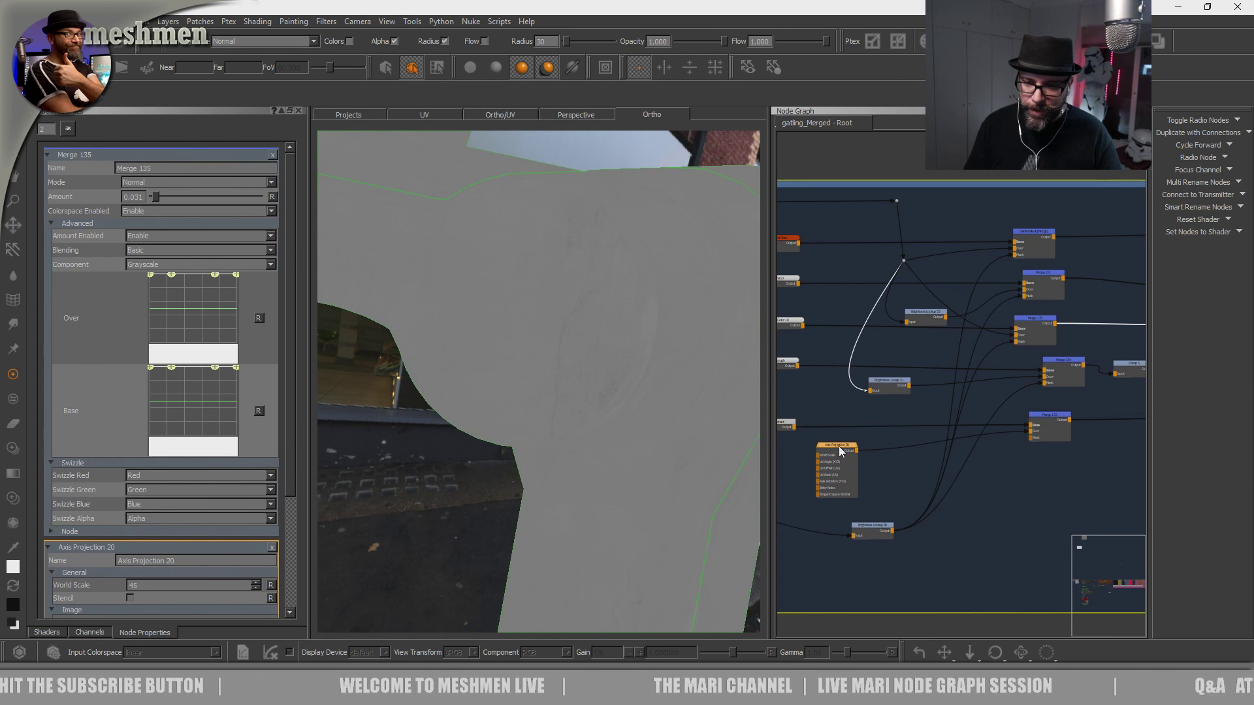
{"action": "left_click_drag", "start_coordinate": [573, 393], "coordinate": [605, 369], "text": "alt"}
{"action": "key", "text": "i"}
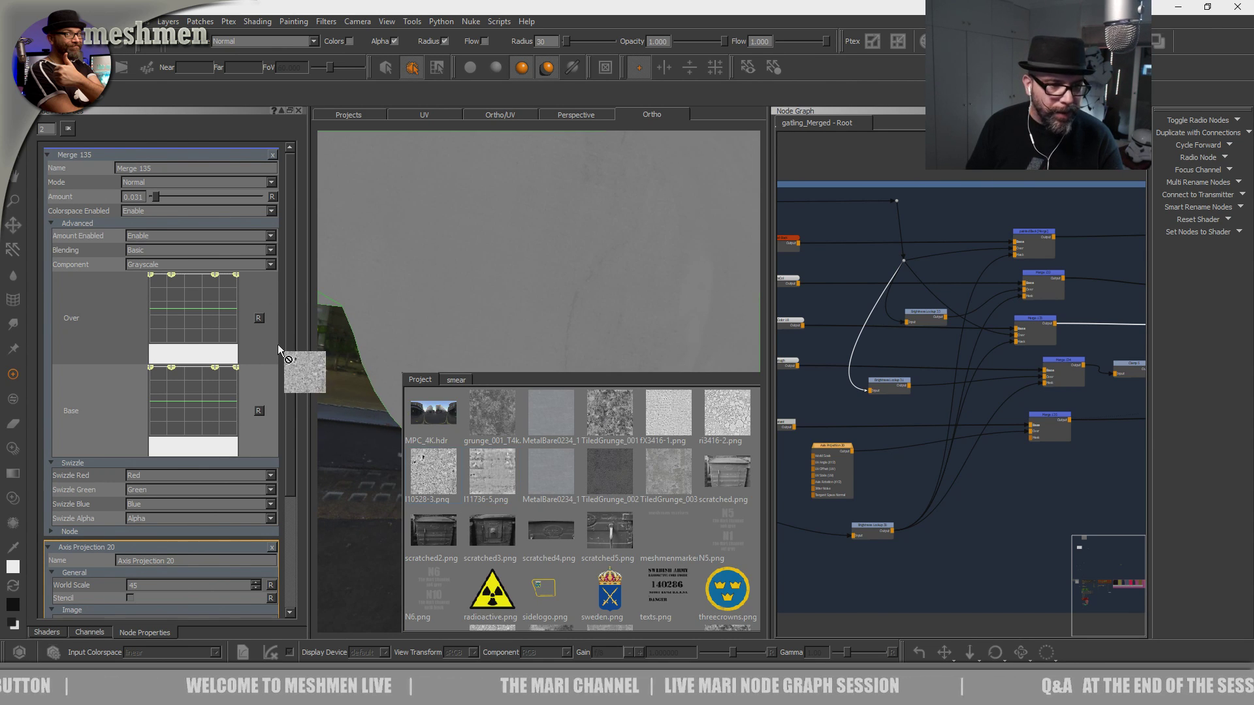
{"action": "scroll", "coordinate": [286, 438], "scroll_direction": "down", "scroll_amount": 5}
{"action": "left_click_drag", "start_coordinate": [432, 472], "coordinate": [177, 491]}
{"action": "left_click_drag", "start_coordinate": [620, 413], "coordinate": [165, 504]}
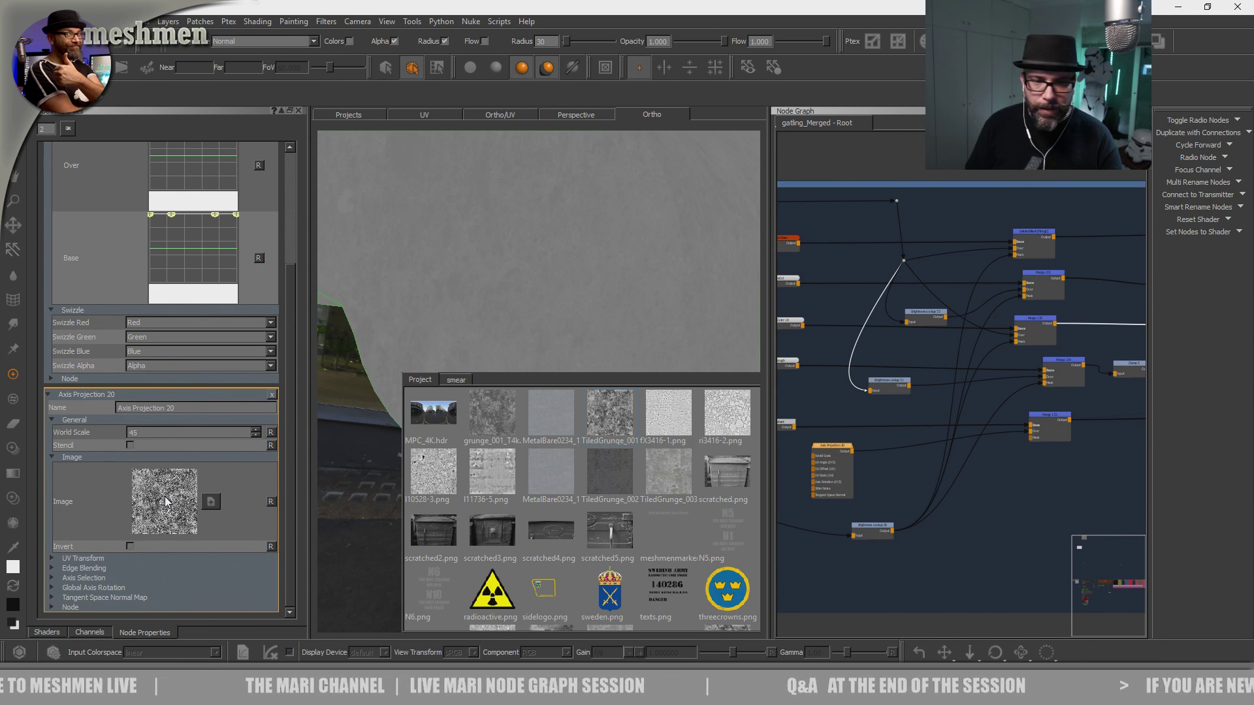
{"action": "right_click_drag", "start_coordinate": [623, 395], "coordinate": [637, 369]}
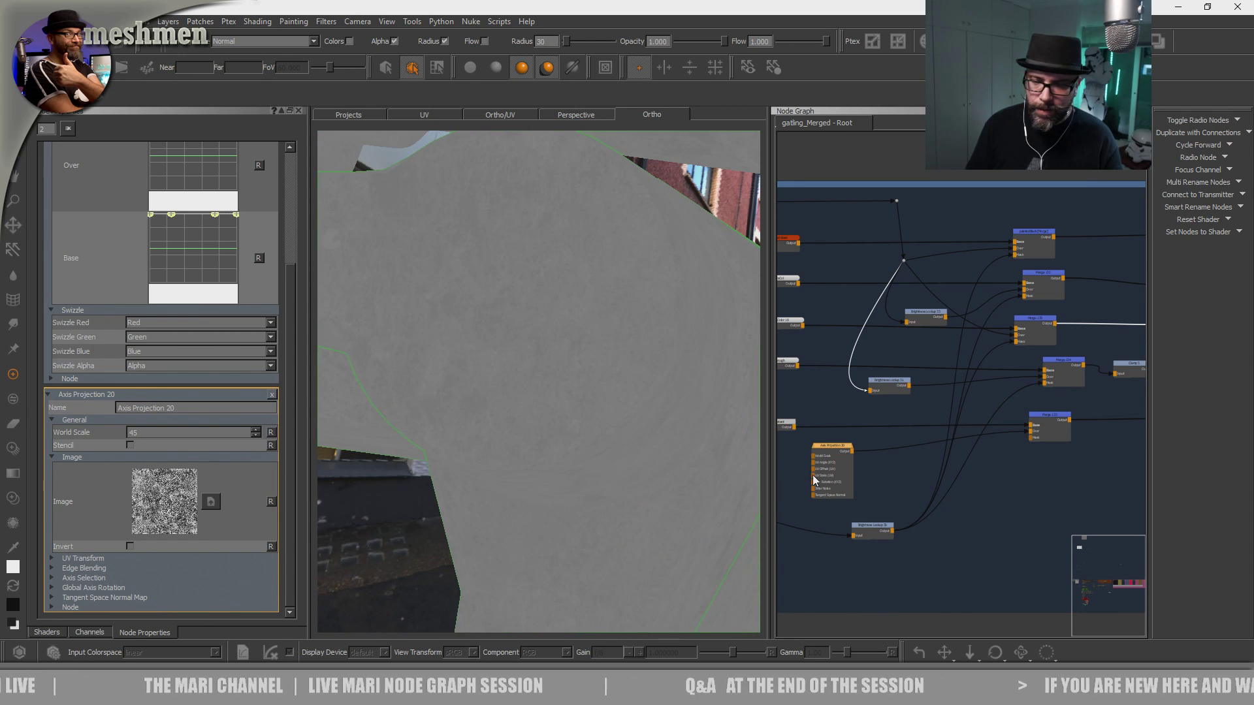
Set Merge 135 to Overlay mode with Colorspace disabled, test its Amount slider and return the Amount to 0.031.
{"action": "left_click_drag", "start_coordinate": [828, 455], "coordinate": [824, 454]}
{"action": "left_click", "coordinate": [1048, 418]}
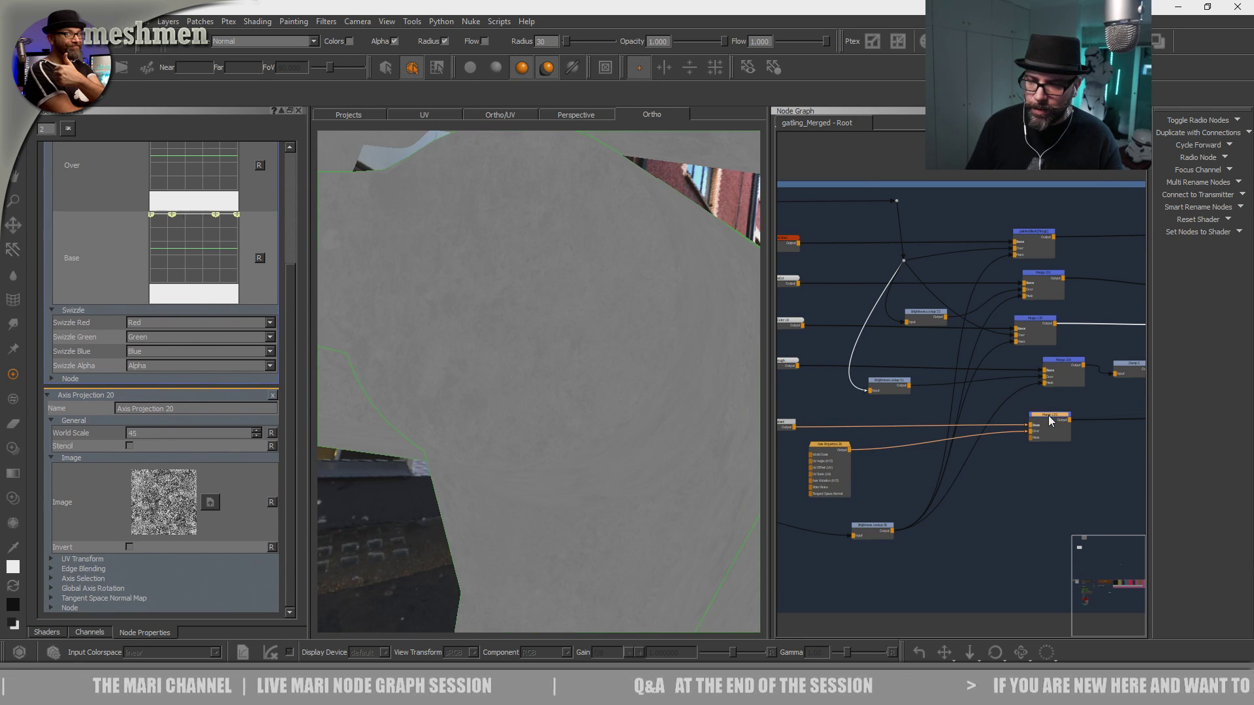
{"action": "left_click_drag", "start_coordinate": [295, 288], "coordinate": [291, 199]}
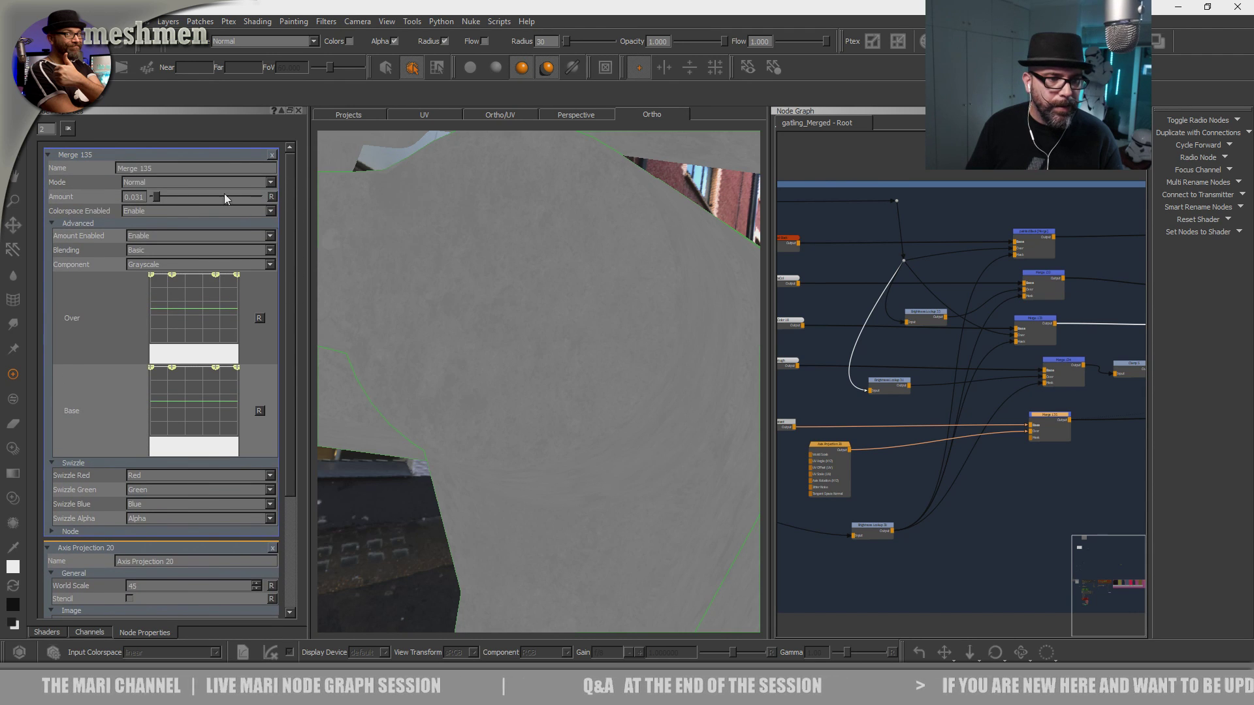
{"action": "left_click", "coordinate": [159, 181]}
{"action": "left_click", "coordinate": [155, 312]}
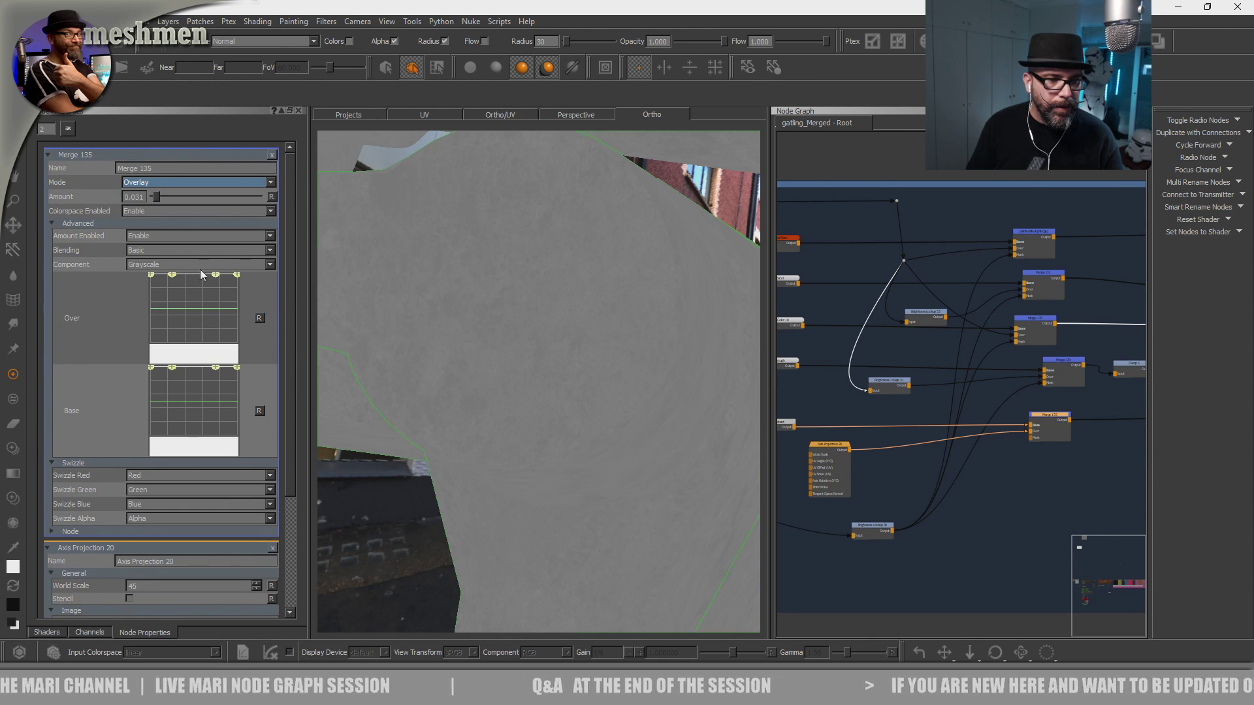
{"action": "left_click", "coordinate": [160, 213]}
{"action": "left_click", "coordinate": [150, 197]}
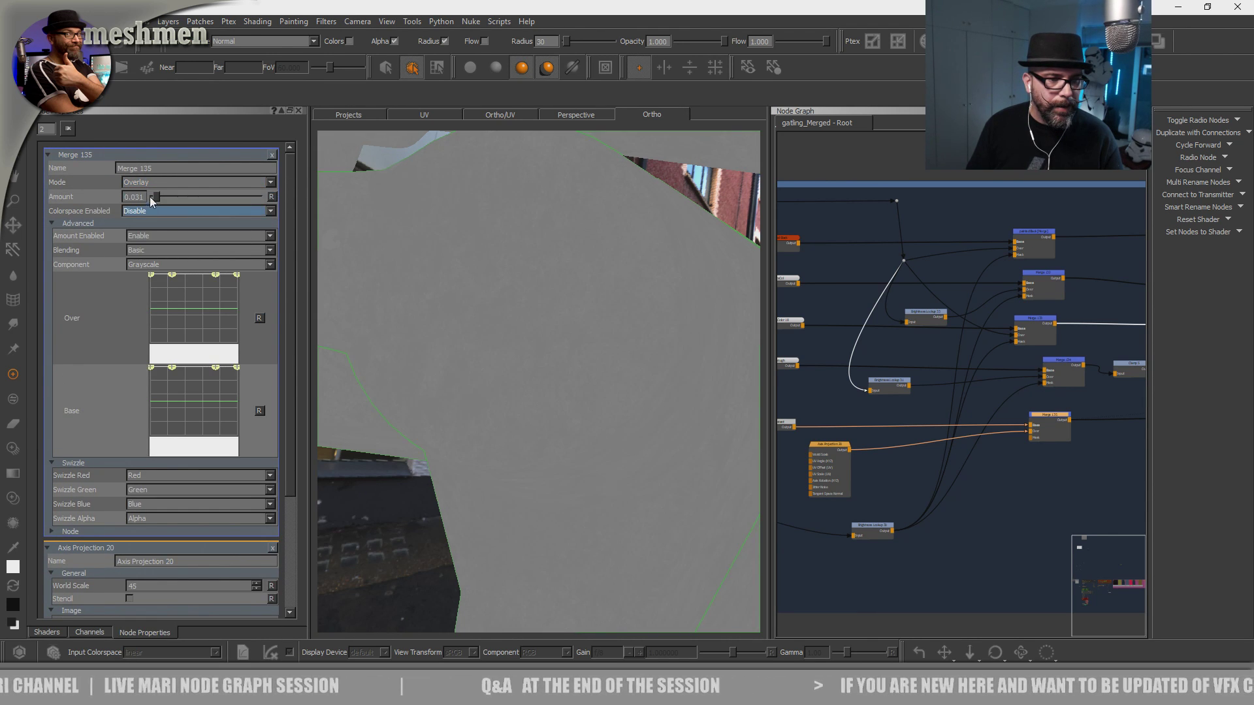
{"action": "left_click_drag", "start_coordinate": [234, 201], "coordinate": [126, 204]}
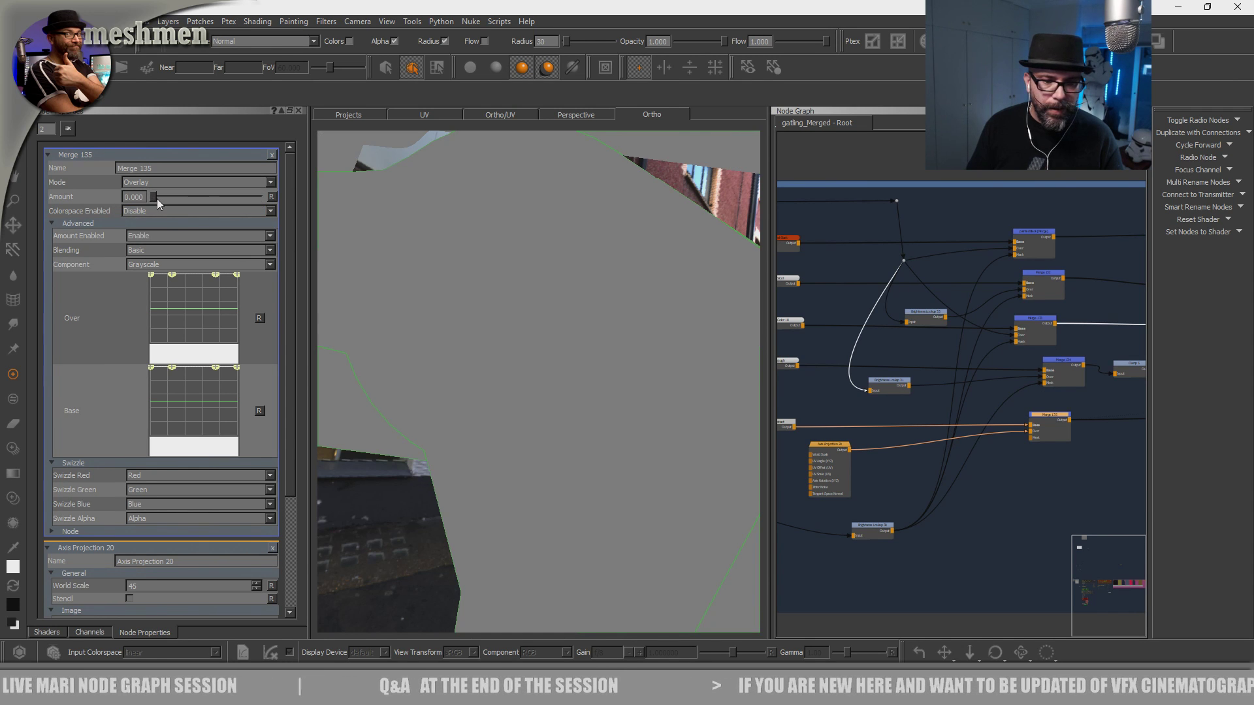
{"action": "mouse_move", "coordinate": [467, 303]}
{"action": "left_mouse_down", "text": "alt"}
{"action": "mouse_move", "coordinate": [463, 316]}
{"action": "mouse_move", "coordinate": [566, 355]}
{"action": "mouse_move", "coordinate": [555, 366]}
{"action": "mouse_move", "coordinate": [660, 394]}
{"action": "mouse_move", "coordinate": [621, 409]}
{"action": "mouse_move", "coordinate": [535, 391]}
{"action": "mouse_move", "coordinate": [568, 396]}
{"action": "left_mouse_up", "text": "alt"}
Jump to the Colout bookmark and widen the node graph to show more of the merge chain.
{"action": "scroll", "coordinate": [1071, 446], "scroll_direction": "down", "scroll_amount": 5}
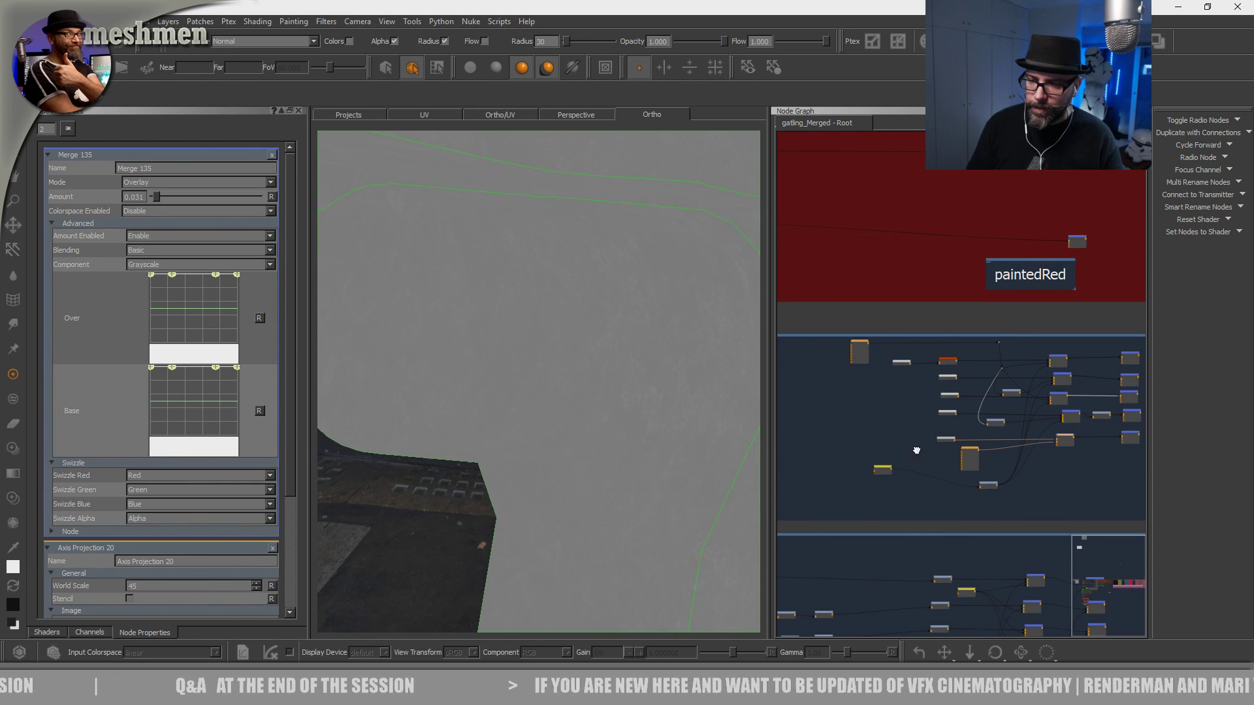
{"action": "scroll", "coordinate": [976, 447], "scroll_direction": "up", "scroll_amount": 6}
{"action": "key", "text": "j"}
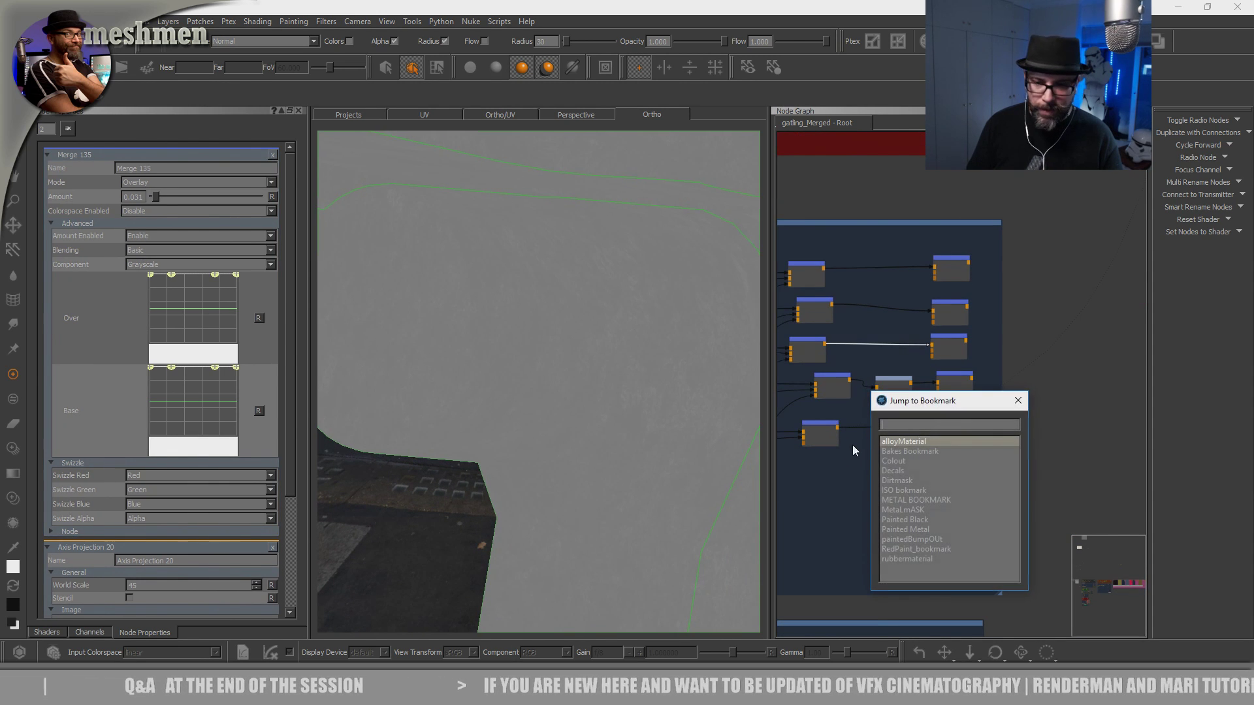
{"action": "left_click", "coordinate": [899, 461]}
{"action": "scroll", "coordinate": [954, 410], "scroll_direction": "down", "scroll_amount": 4}
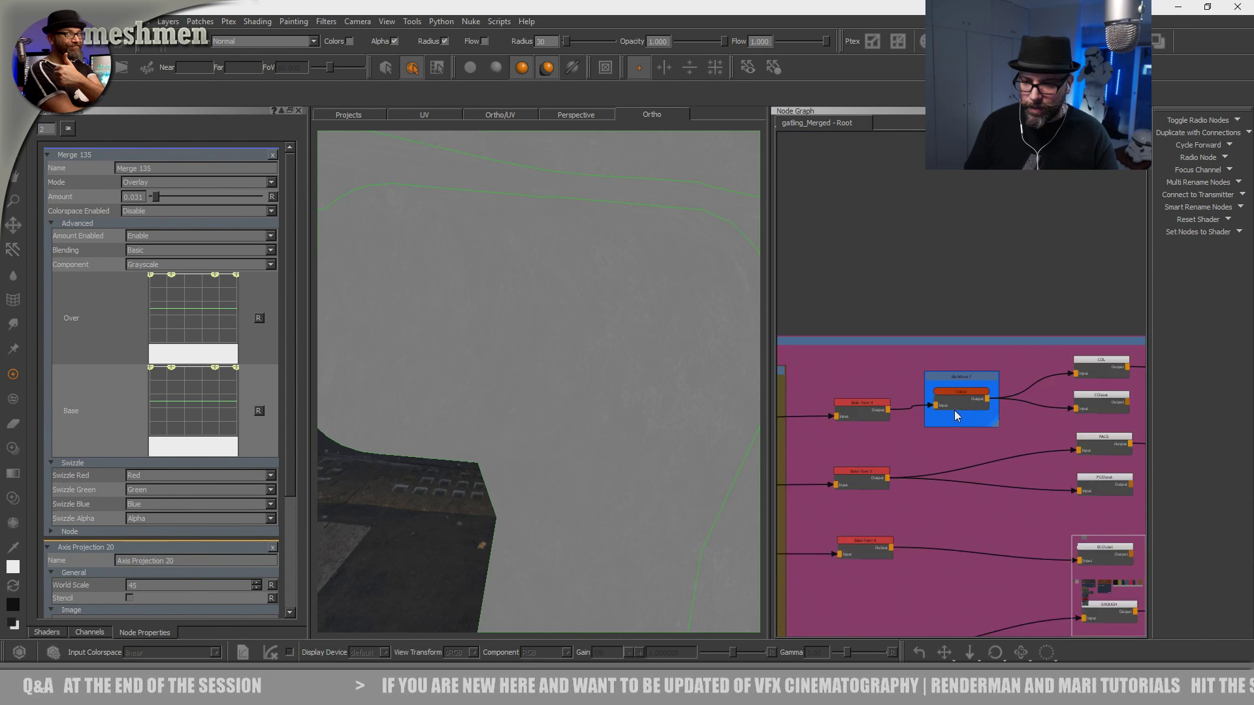
{"action": "middle_click_drag", "start_coordinate": [889, 456], "coordinate": [1083, 406]}
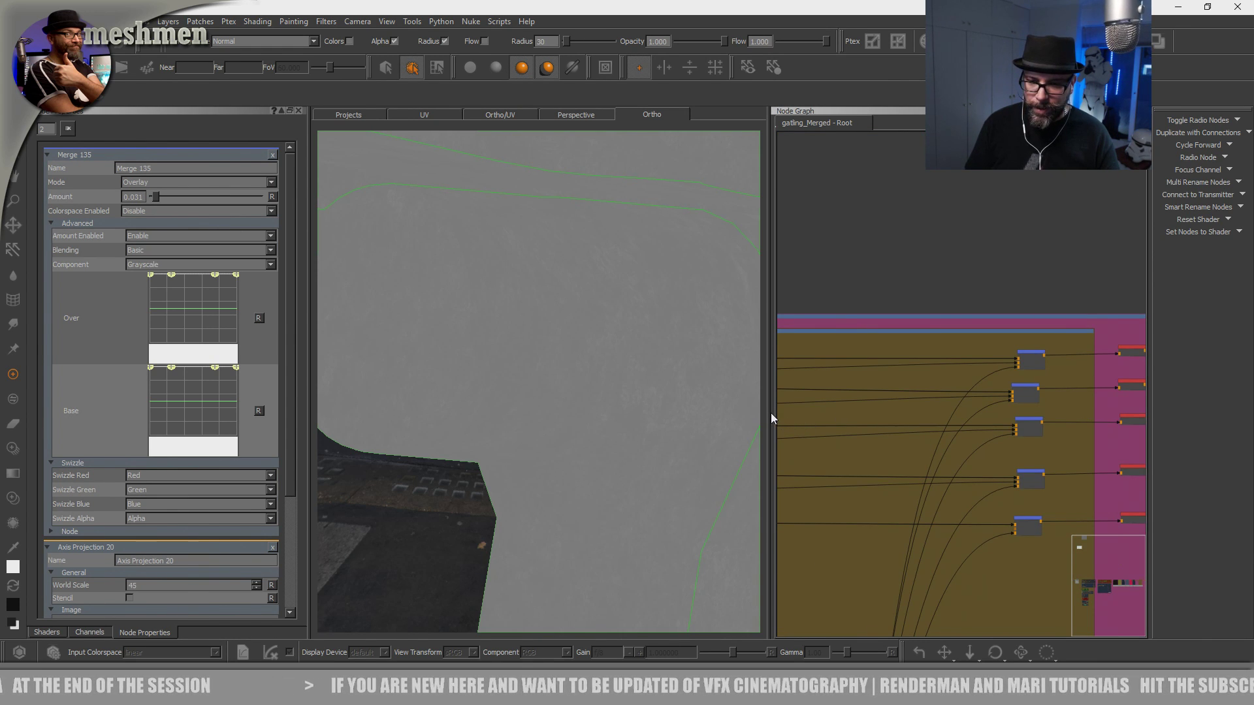
{"action": "left_click_drag", "start_coordinate": [770, 413], "coordinate": [569, 418]}
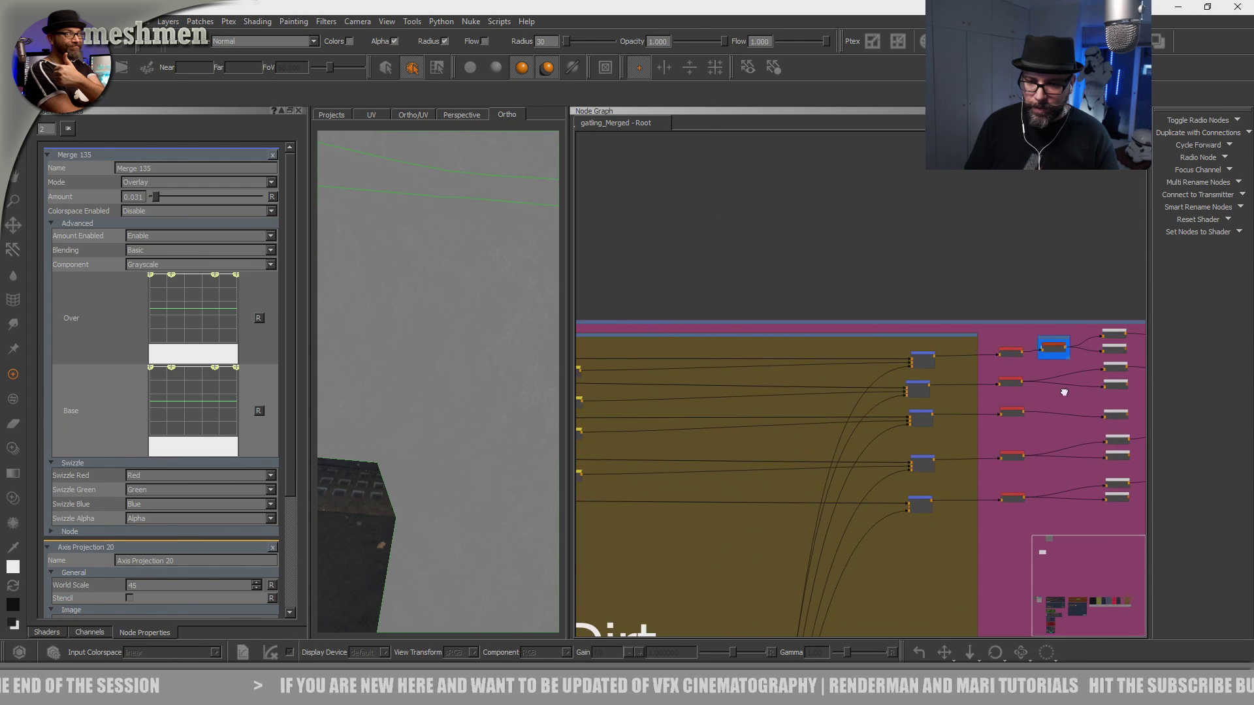
View the lowest Merge in the Gun_holder backdrop and examine the layered bump on the support arm and surrounding parts.
{"action": "middle_click_drag", "start_coordinate": [563, 448], "coordinate": [877, 425]}
{"action": "middle_click_drag", "start_coordinate": [807, 496], "coordinate": [914, 391]}
{"action": "middle_click_drag", "start_coordinate": [731, 389], "coordinate": [867, 366]}
{"action": "mouse_move", "coordinate": [802, 399]}
{"action": "middle_mouse_down"}
{"action": "mouse_move", "coordinate": [985, 385]}
{"action": "mouse_move", "coordinate": [973, 414]}
{"action": "mouse_move", "coordinate": [834, 429]}
{"action": "mouse_move", "coordinate": [1000, 401]}
{"action": "middle_mouse_up"}
{"action": "left_click_drag", "start_coordinate": [1030, 363], "coordinate": [1026, 364]}
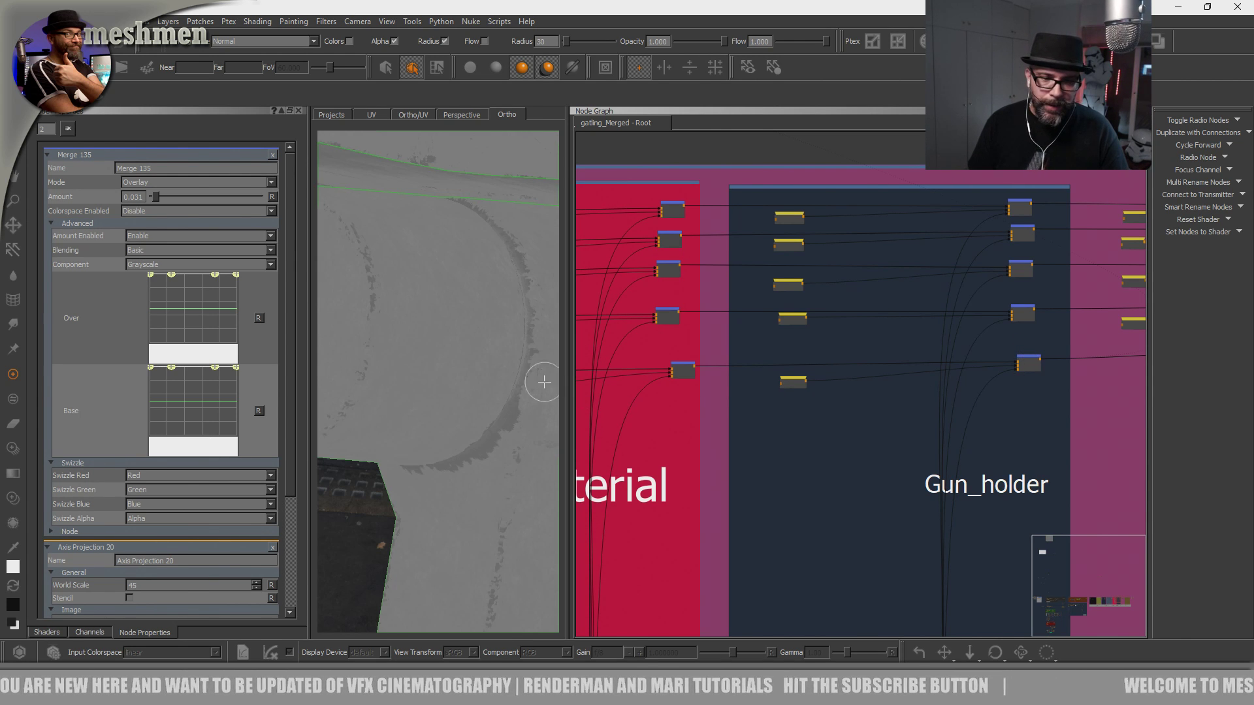
{"action": "left_click_drag", "start_coordinate": [484, 382], "coordinate": [442, 378], "text": "alt"}
{"action": "middle_click_drag", "start_coordinate": [435, 372], "coordinate": [529, 429], "text": "alt"}
{"action": "mouse_move", "coordinate": [529, 428]}
{"action": "right_mouse_down", "text": "alt"}
{"action": "mouse_move", "coordinate": [493, 394]}
{"action": "mouse_move", "coordinate": [339, 350]}
{"action": "mouse_move", "coordinate": [431, 430]}
{"action": "right_mouse_up", "text": "alt"}
{"action": "left_click_drag", "start_coordinate": [431, 378], "coordinate": [459, 405], "text": "alt"}
{"action": "mouse_move", "coordinate": [459, 406]}
{"action": "right_mouse_down", "text": "alt"}
{"action": "mouse_move", "coordinate": [418, 376]}
{"action": "mouse_move", "coordinate": [473, 397]}
{"action": "right_mouse_up", "text": "alt"}
{"action": "left_click_drag", "start_coordinate": [473, 397], "coordinate": [453, 395], "text": "alt"}
{"action": "middle_click_drag", "start_coordinate": [453, 394], "coordinate": [512, 478], "text": "alt"}
{"action": "right_click_drag", "start_coordinate": [512, 478], "coordinate": [480, 408], "text": "alt"}
Find the Merge nodes between the Gun_holder and Dirt backdrops and inspect the radio nodes feeding them.
{"action": "scroll", "coordinate": [958, 469], "scroll_direction": "down", "scroll_amount": 5}
{"action": "scroll", "coordinate": [960, 401], "scroll_direction": "up", "scroll_amount": 2}
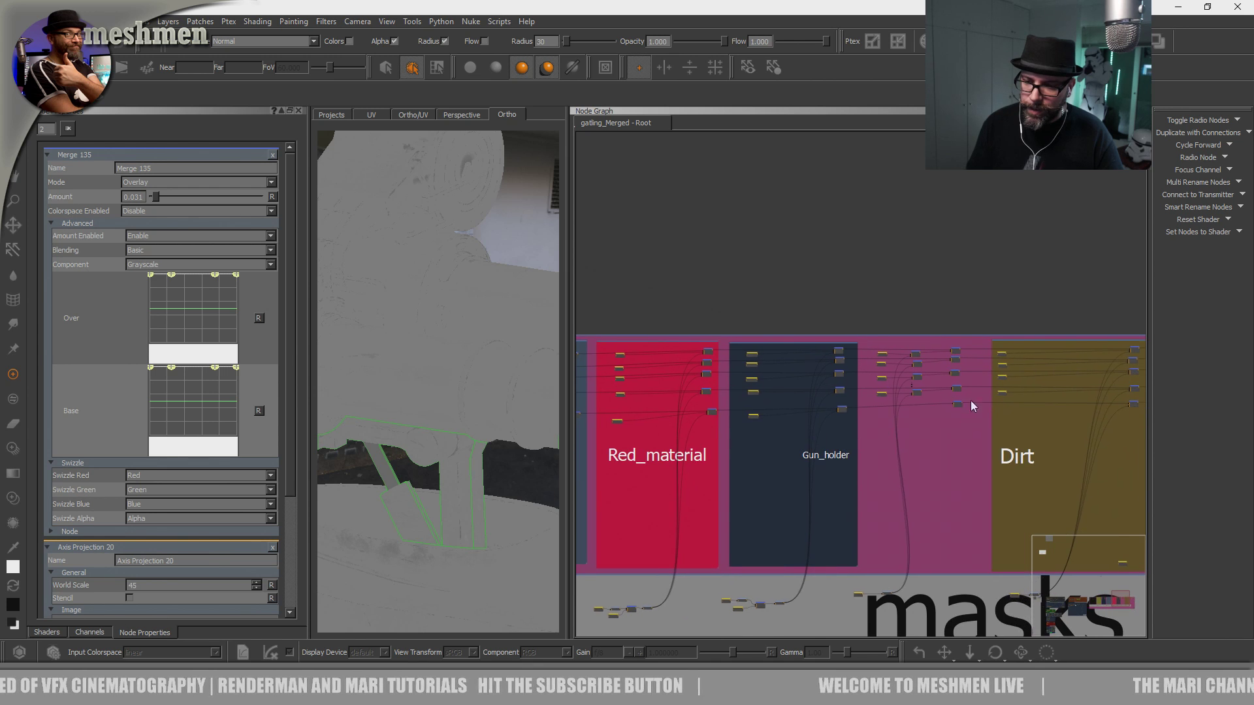
{"action": "scroll", "coordinate": [960, 405], "scroll_direction": "up", "scroll_amount": 8}
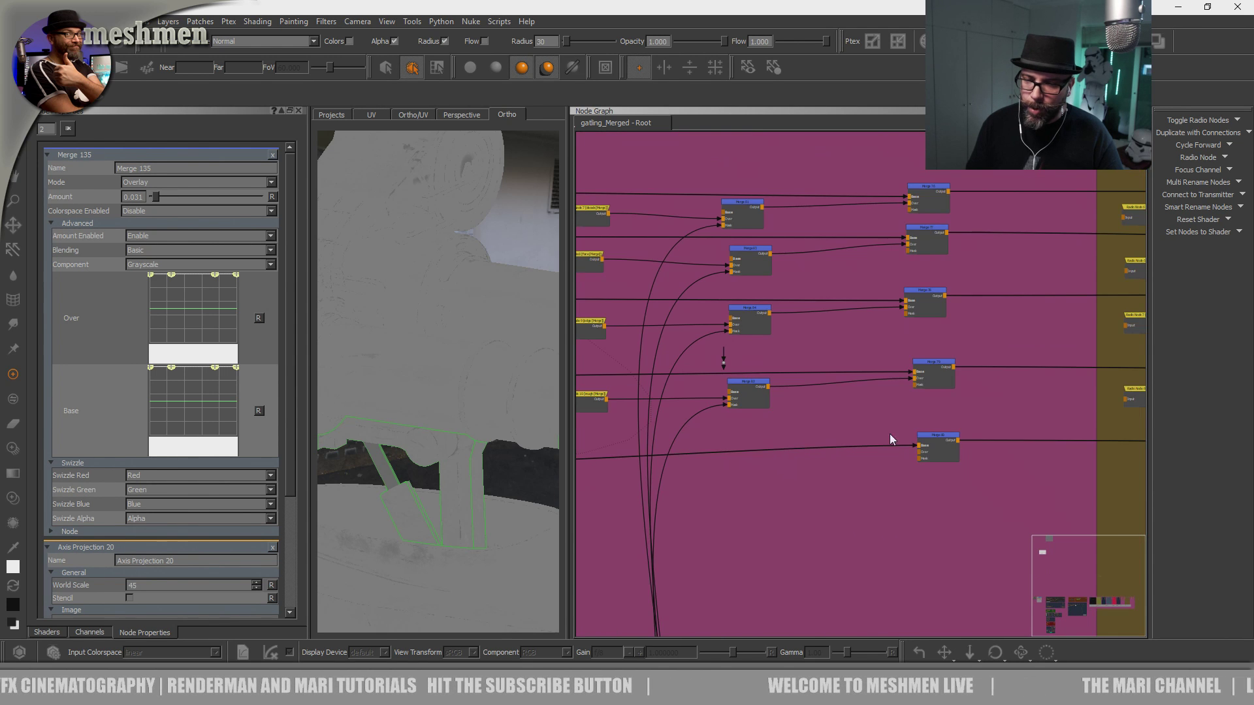
{"action": "middle_click_drag", "start_coordinate": [889, 438], "coordinate": [912, 462]}
{"action": "middle_click_drag", "start_coordinate": [734, 470], "coordinate": [840, 462]}
{"action": "scroll", "coordinate": [777, 453], "scroll_direction": "up", "scroll_amount": 6}
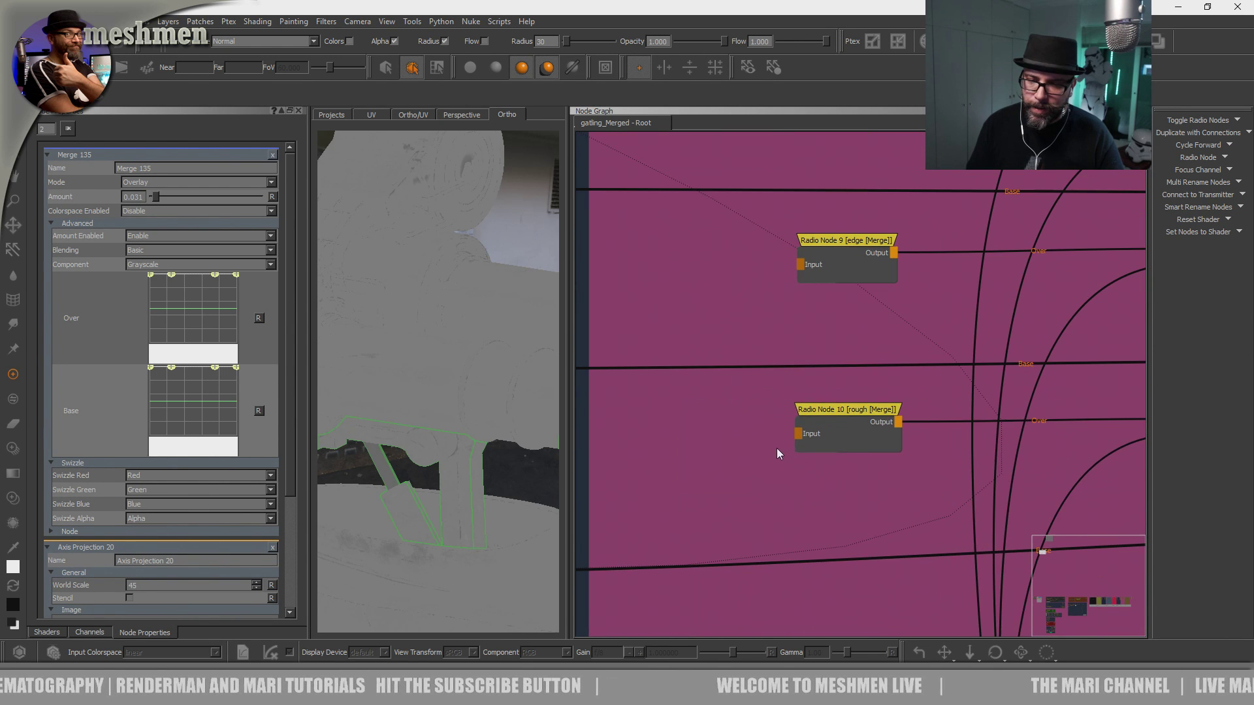
{"action": "left_click_drag", "start_coordinate": [848, 416], "coordinate": [843, 410]}
{"action": "middle_click_drag", "start_coordinate": [866, 309], "coordinate": [778, 311]}
{"action": "scroll", "coordinate": [790, 314], "scroll_direction": "down", "scroll_amount": 3}
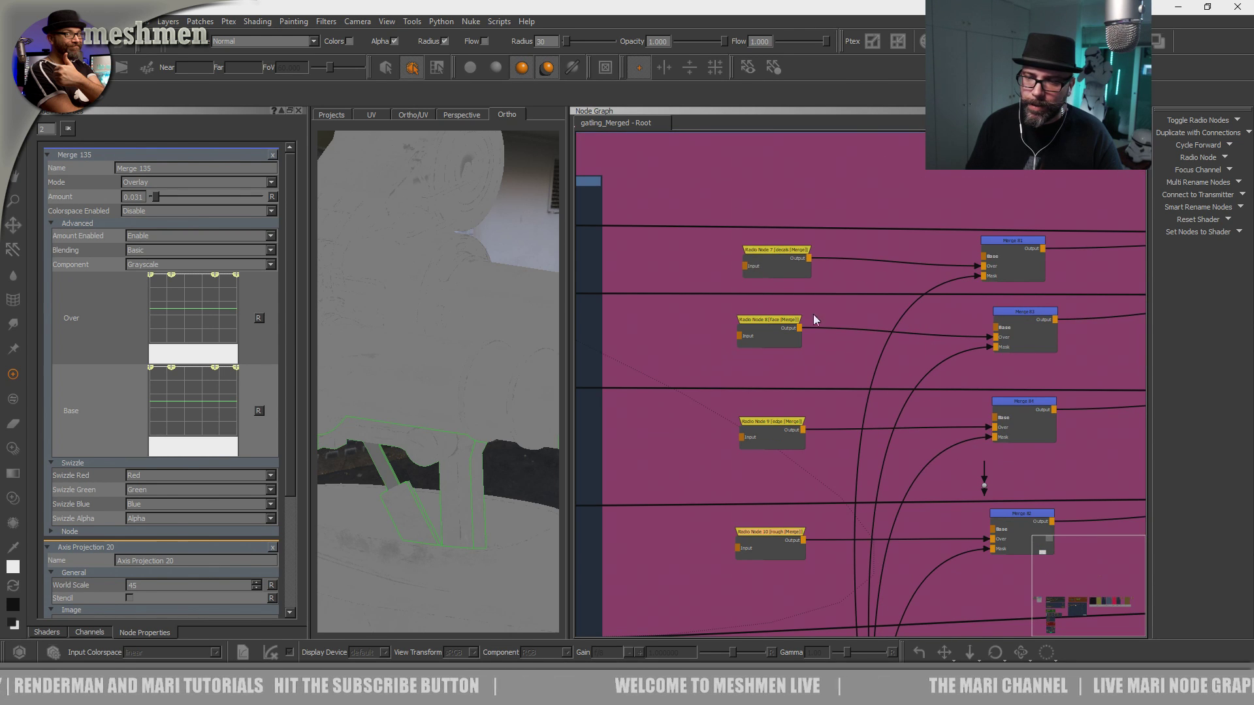
{"action": "middle_click_drag", "start_coordinate": [1015, 341], "coordinate": [831, 333]}
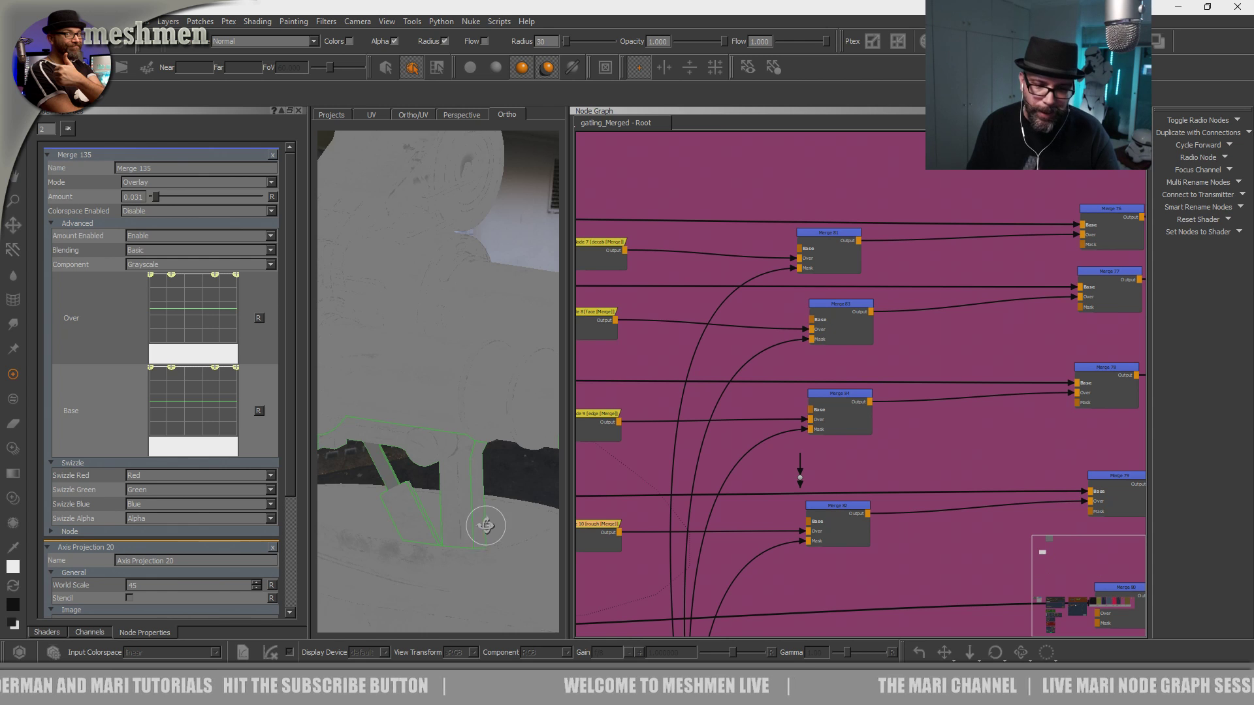
Trace the mask connection of those Merge nodes down to the masks area and view the mask node on the model.
{"action": "right_click_drag", "start_coordinate": [486, 526], "coordinate": [418, 525], "text": "alt"}
{"action": "middle_click_drag", "start_coordinate": [926, 548], "coordinate": [835, 320]}
{"action": "left_click", "coordinate": [1037, 359]}
{"action": "scroll", "coordinate": [1020, 358], "scroll_direction": "down", "scroll_amount": 2}
{"action": "scroll", "coordinate": [1019, 356], "scroll_direction": "down", "scroll_amount": 4}
{"action": "middle_click_drag", "start_coordinate": [947, 426], "coordinate": [935, 216]}
{"action": "scroll", "coordinate": [837, 612], "scroll_direction": "up", "scroll_amount": 2}
{"action": "left_click_drag", "start_coordinate": [867, 593], "coordinate": [865, 593]}
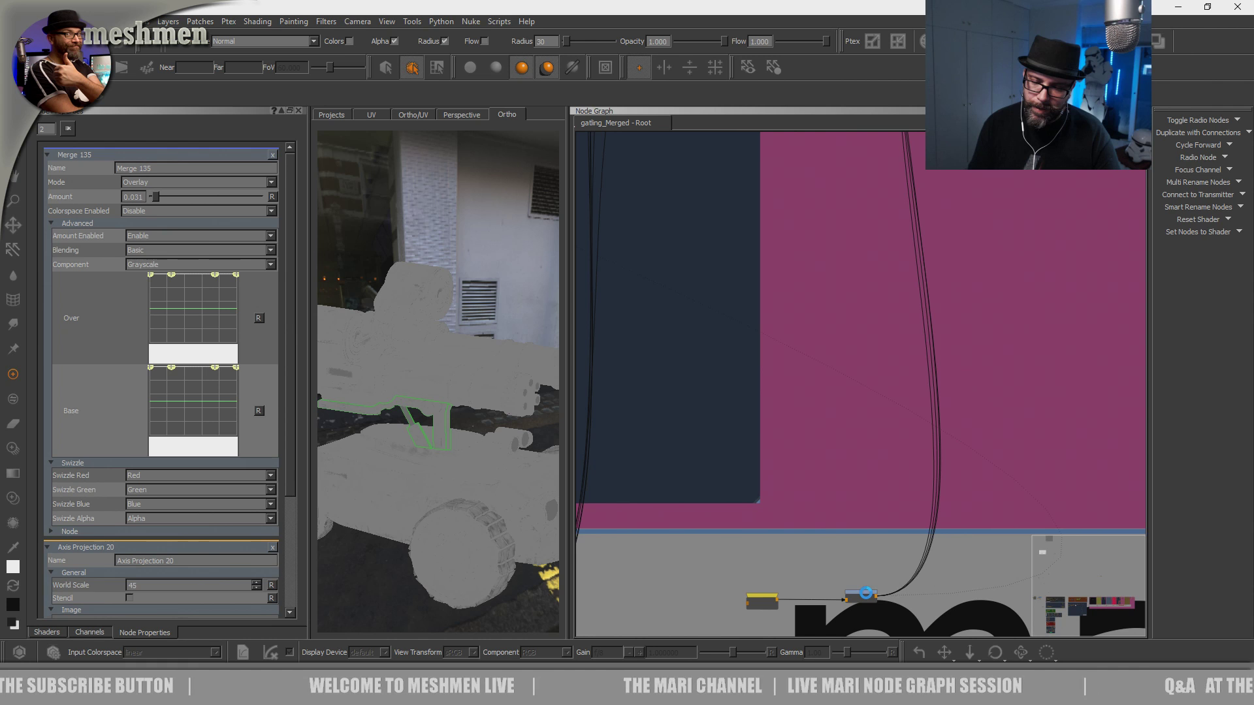
{"action": "left_click_drag", "start_coordinate": [868, 598], "coordinate": [863, 598]}
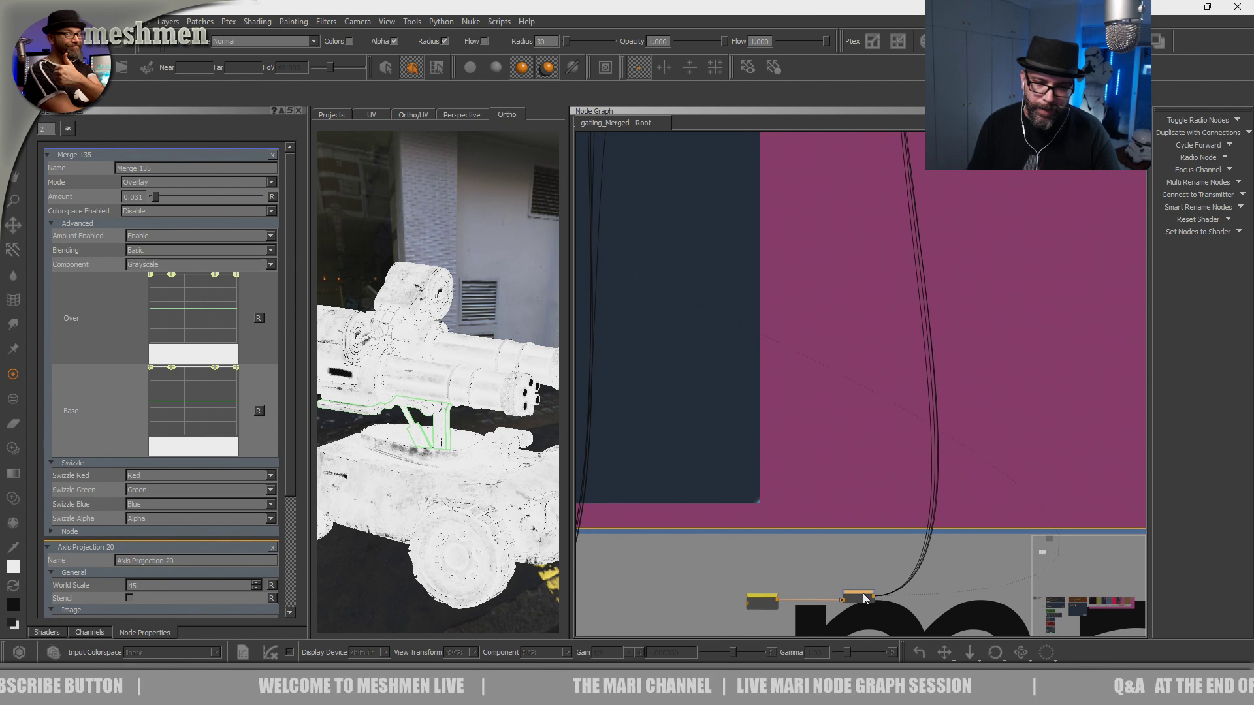
View the lowest radio node beside the Gun_holder backdrop on the model, examine it from another angle, and select the lowest Merge.
{"action": "scroll", "coordinate": [871, 464], "scroll_direction": "up", "scroll_amount": 10}
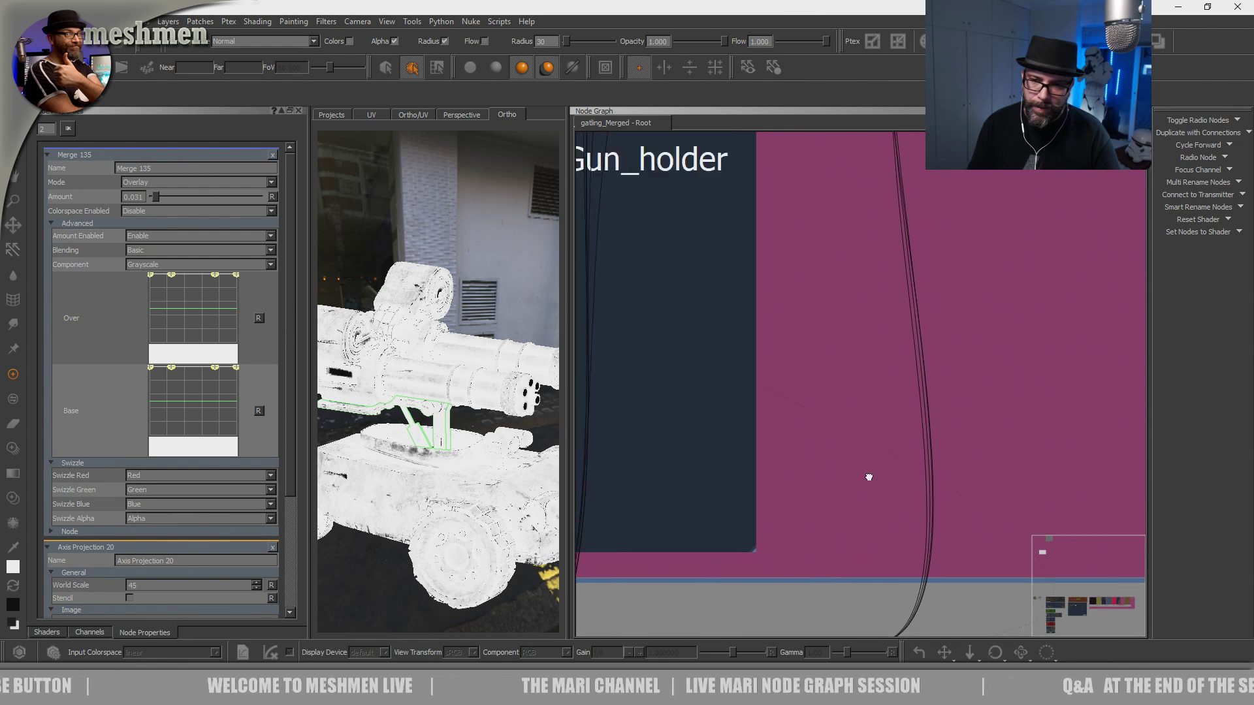
{"action": "left_click_drag", "start_coordinate": [800, 378], "coordinate": [795, 385]}
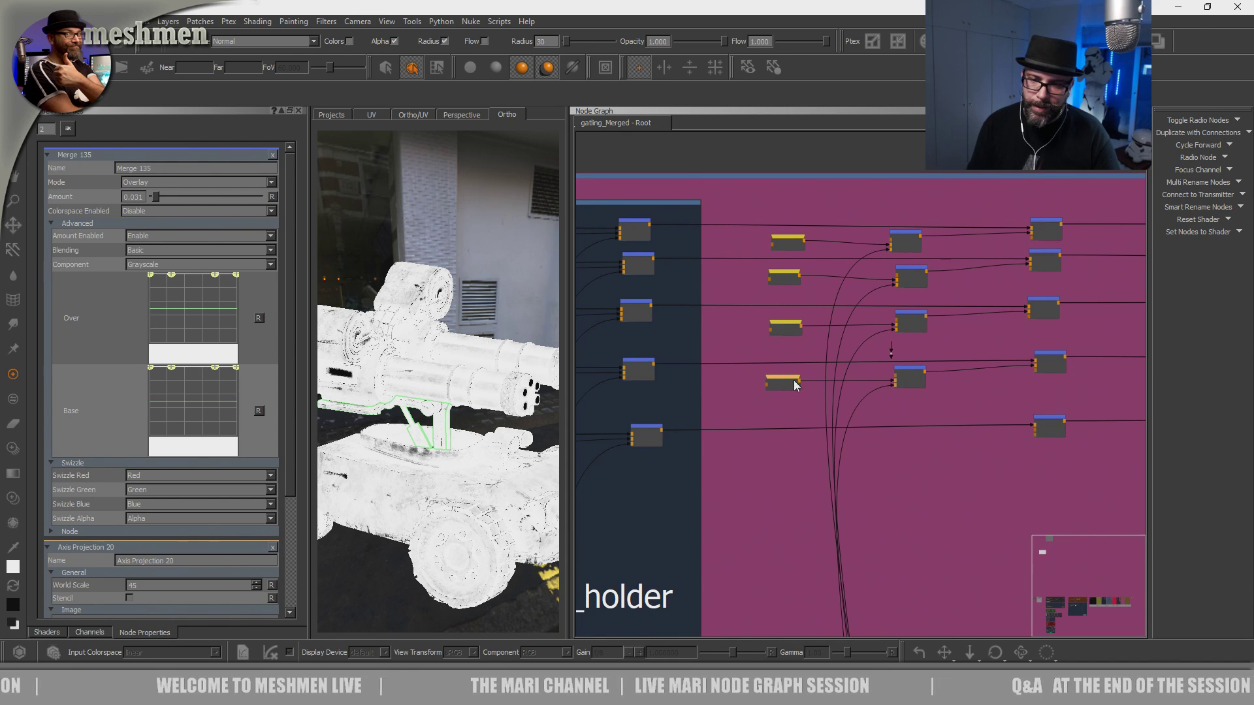
{"action": "key", "text": "v"}
{"action": "left_click_drag", "start_coordinate": [375, 451], "coordinate": [431, 484], "text": "alt"}
{"action": "left_click_drag", "start_coordinate": [1056, 425], "coordinate": [1053, 430]}
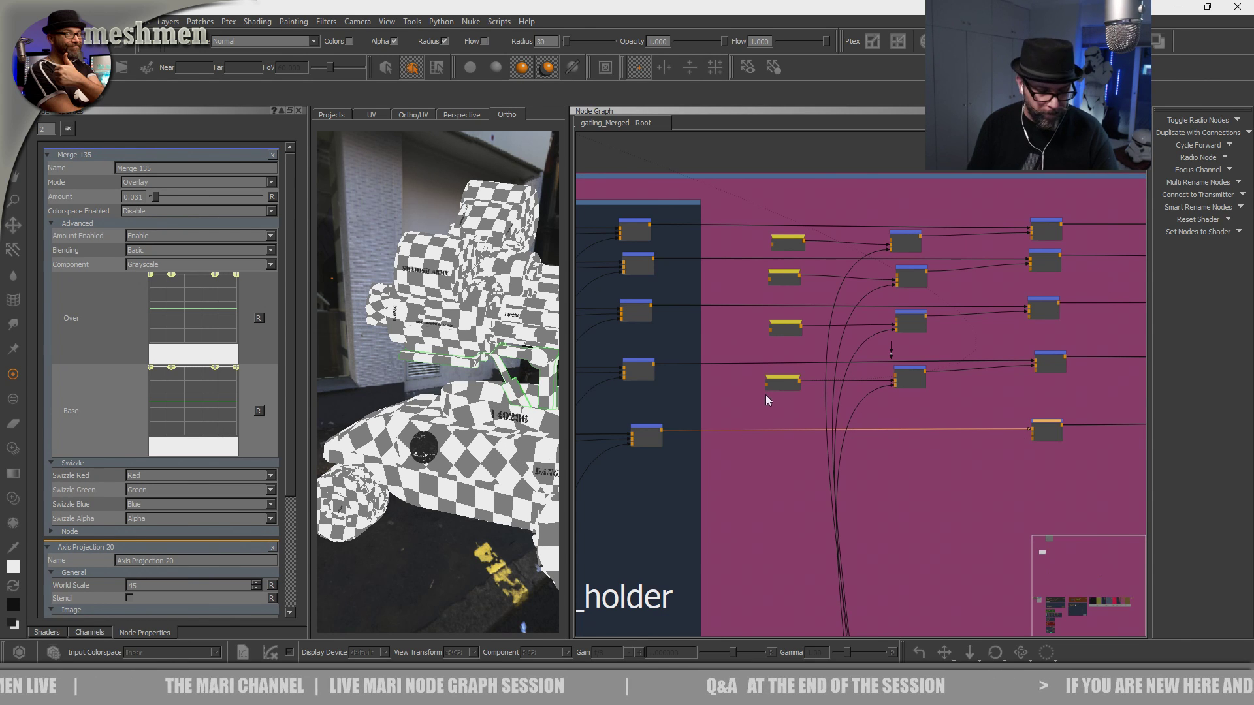
Jump to the Decals bookmark and survey the node chain up to the Merge nodes at its end.
{"action": "key", "text": "j"}
{"action": "double_click", "coordinate": [588, 445]}
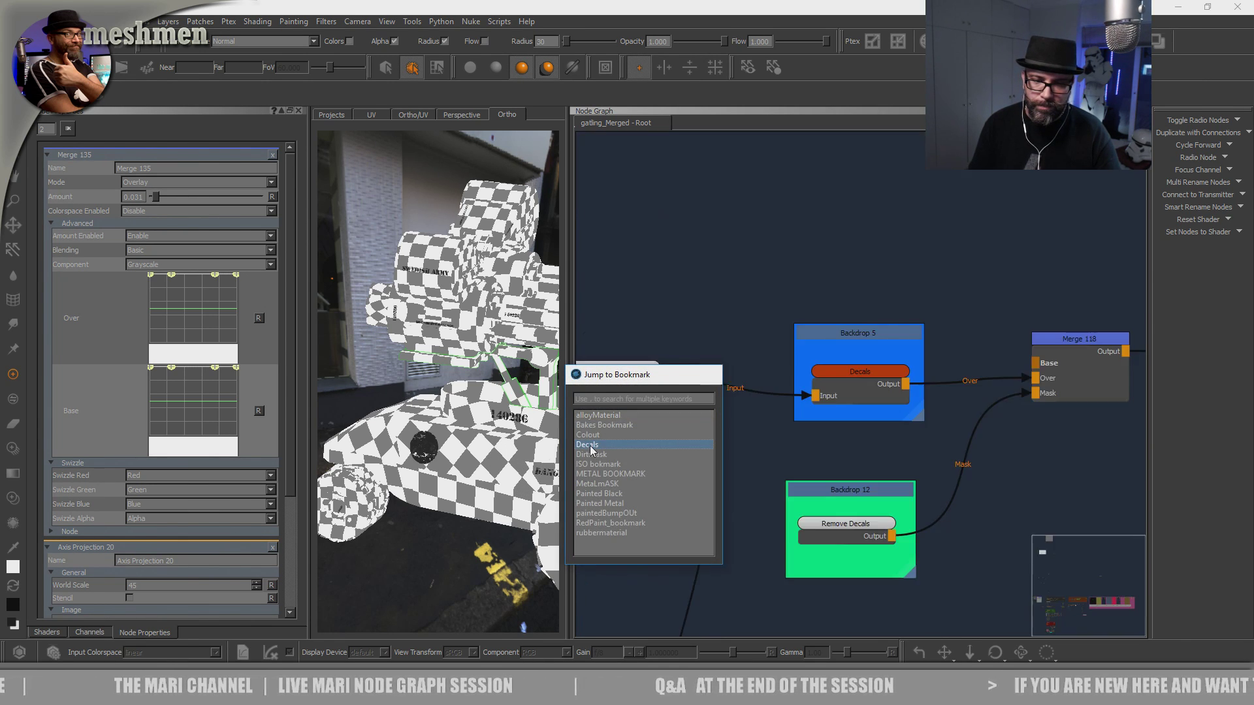
{"action": "scroll", "coordinate": [821, 473], "scroll_direction": "down", "scroll_amount": 3}
{"action": "scroll", "coordinate": [856, 500], "scroll_direction": "up", "scroll_amount": 6}
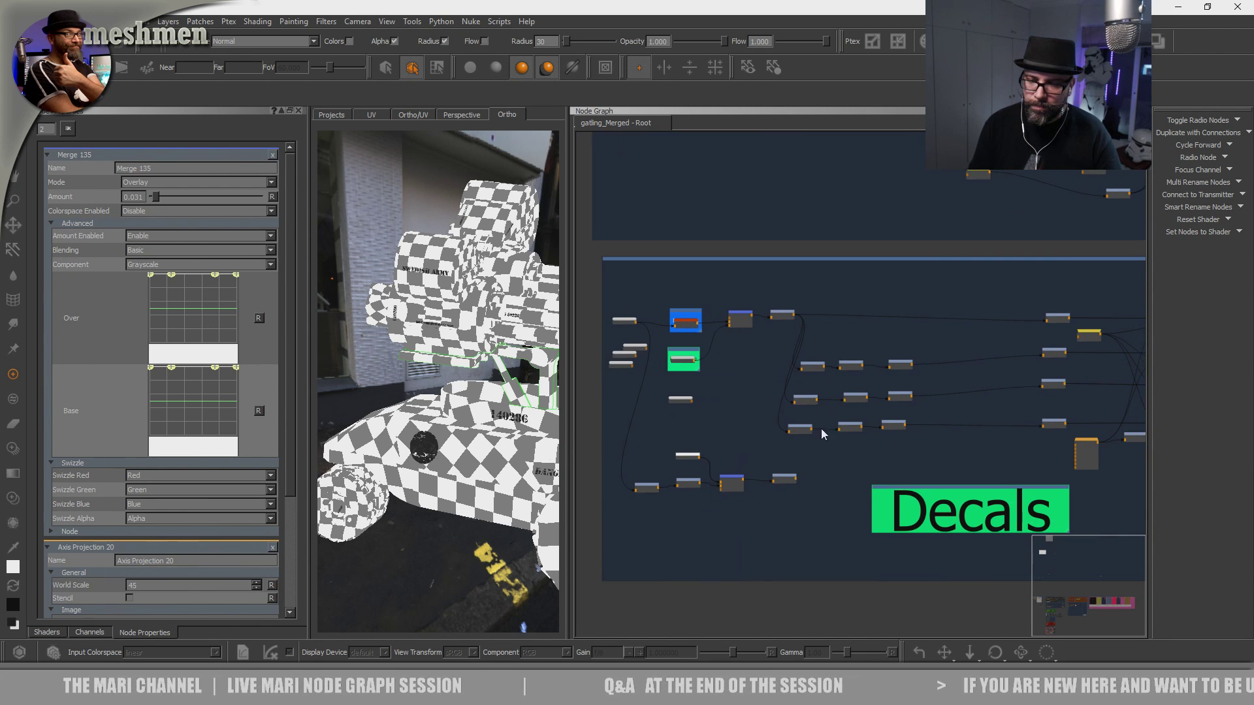
{"action": "scroll", "coordinate": [901, 484], "scroll_direction": "up", "scroll_amount": 5}
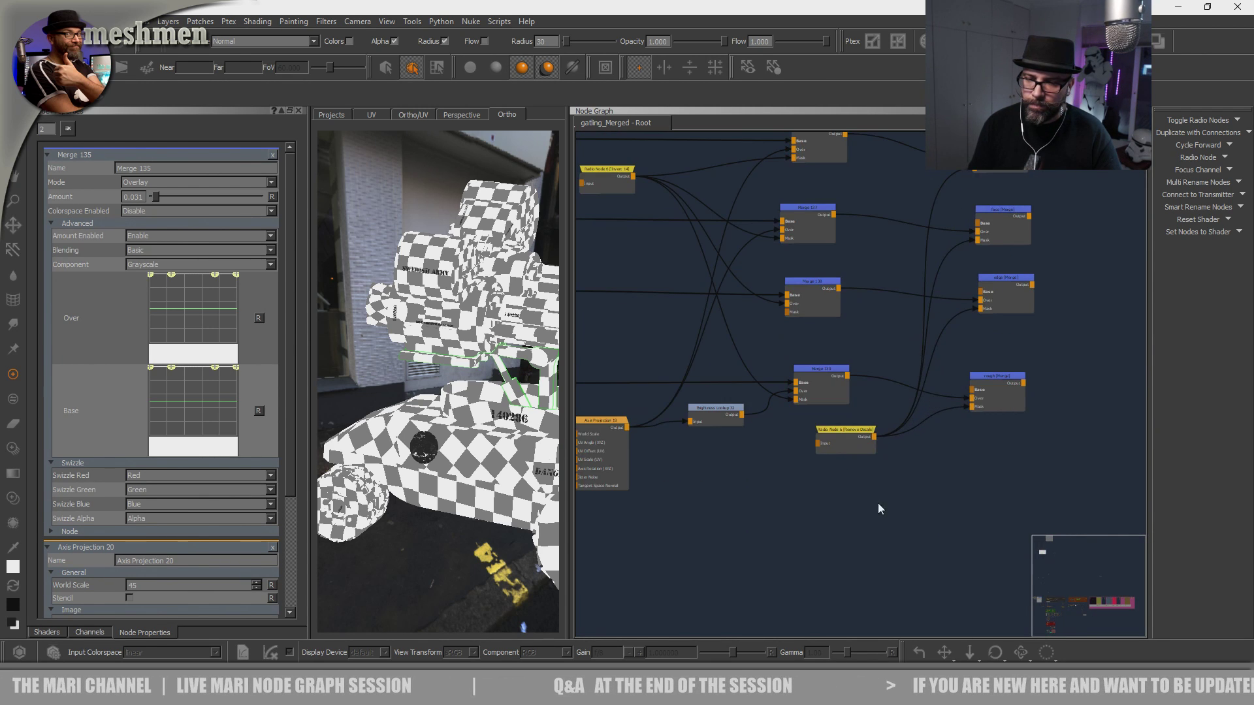
{"action": "middle_click_drag", "start_coordinate": [917, 496], "coordinate": [870, 506]}
{"action": "scroll", "coordinate": [692, 459], "scroll_direction": "down", "scroll_amount": 2}
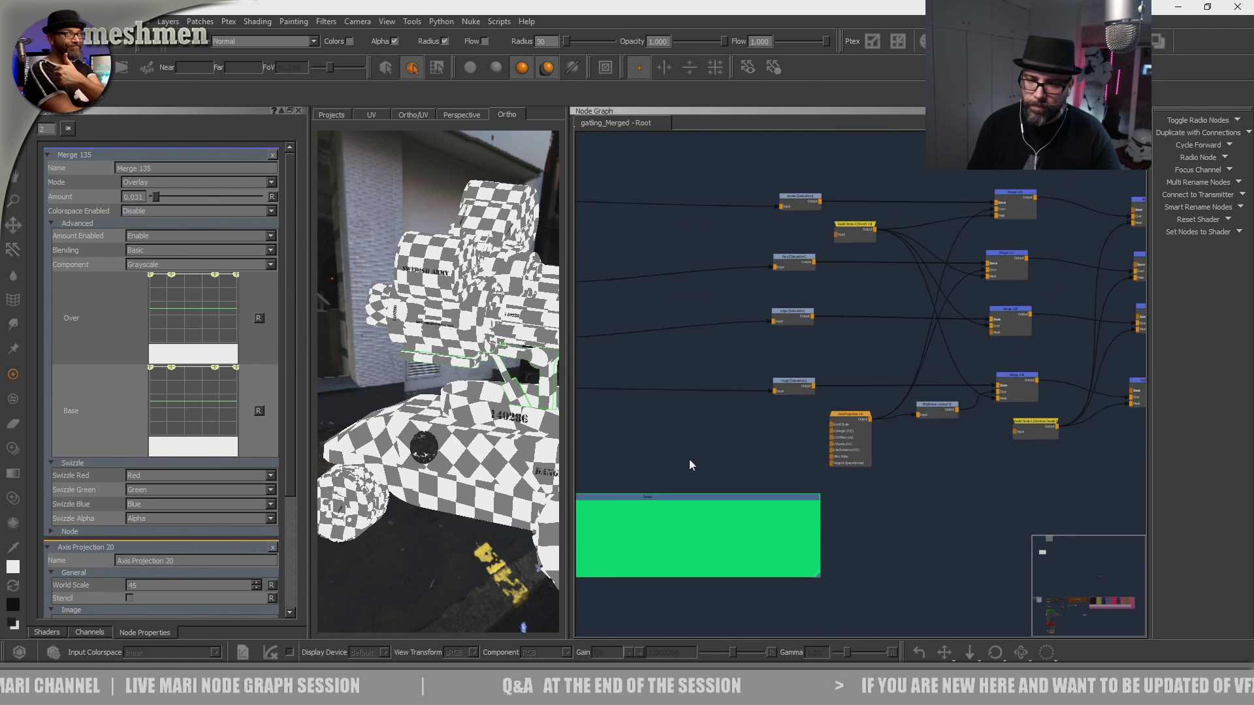
Trace the Decals branches back to the node fed by the Decals and Remove Decals merge, and select that node.
{"action": "middle_click_drag", "start_coordinate": [628, 457], "coordinate": [848, 482]}
{"action": "middle_click_drag", "start_coordinate": [746, 466], "coordinate": [866, 487]}
{"action": "middle_click_drag", "start_coordinate": [779, 481], "coordinate": [859, 481]}
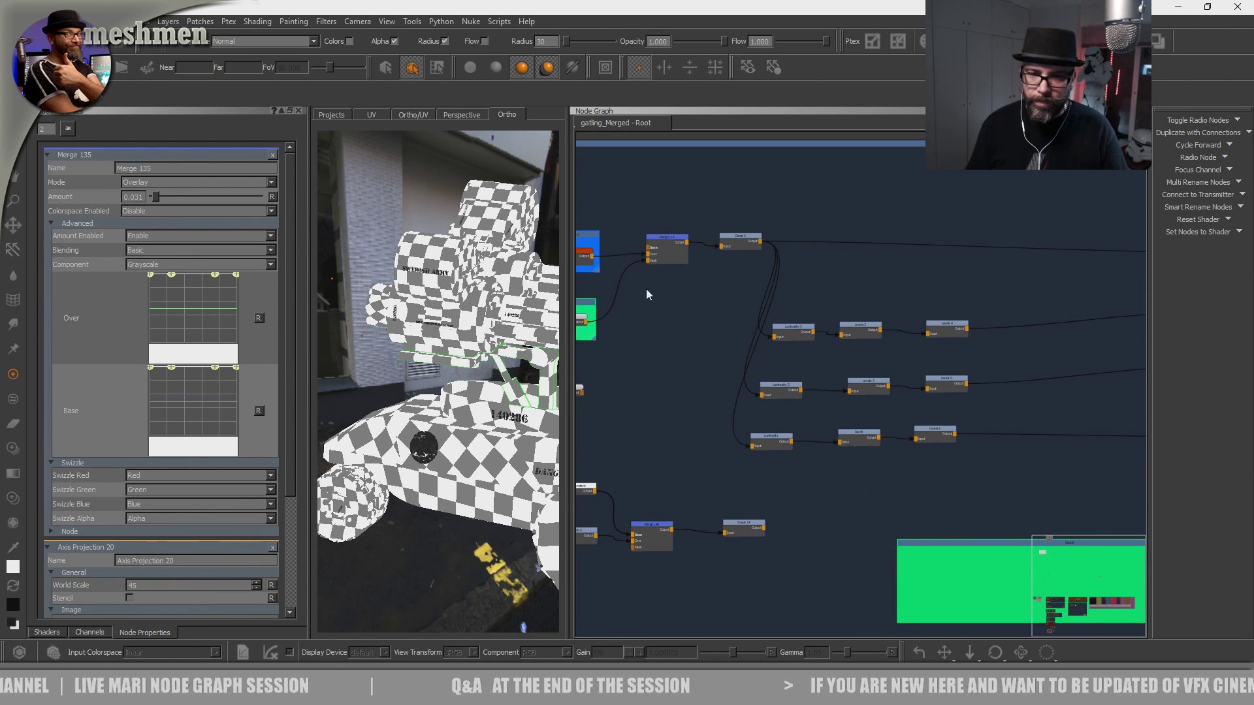
{"action": "middle_click_drag", "start_coordinate": [645, 296], "coordinate": [717, 369]}
{"action": "middle_click_drag", "start_coordinate": [775, 322], "coordinate": [744, 325]}
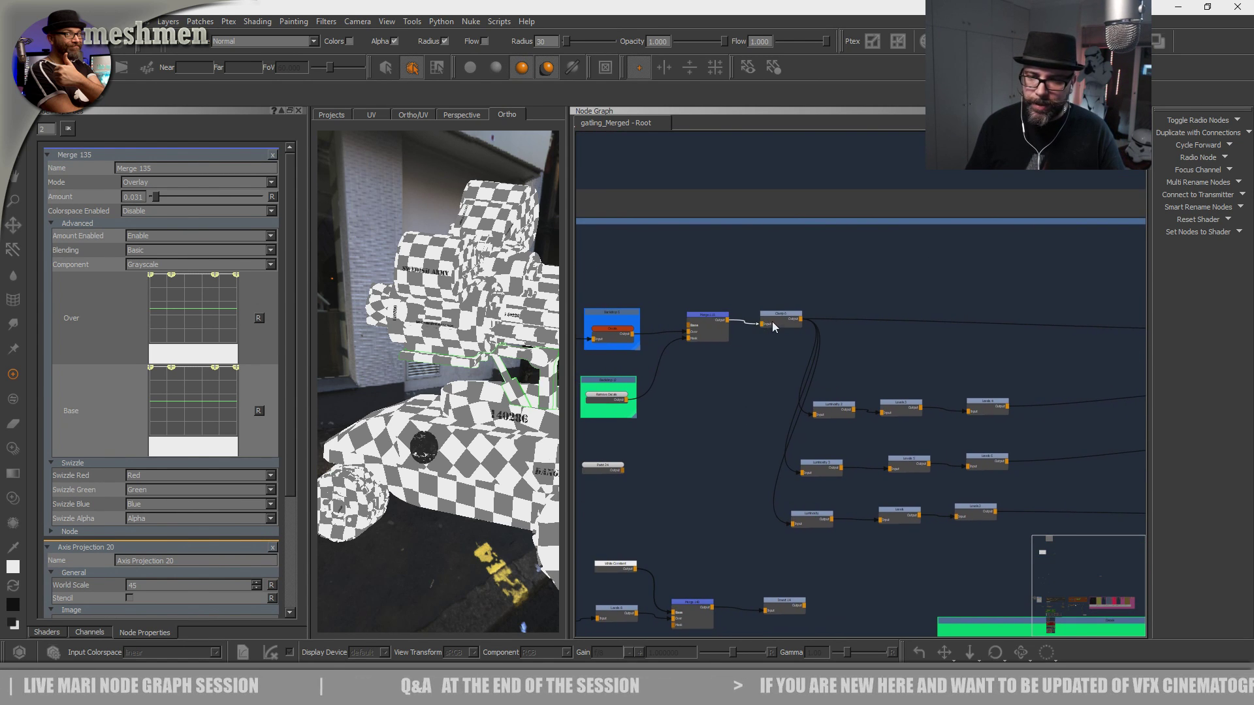
{"action": "left_click", "coordinate": [767, 335]}
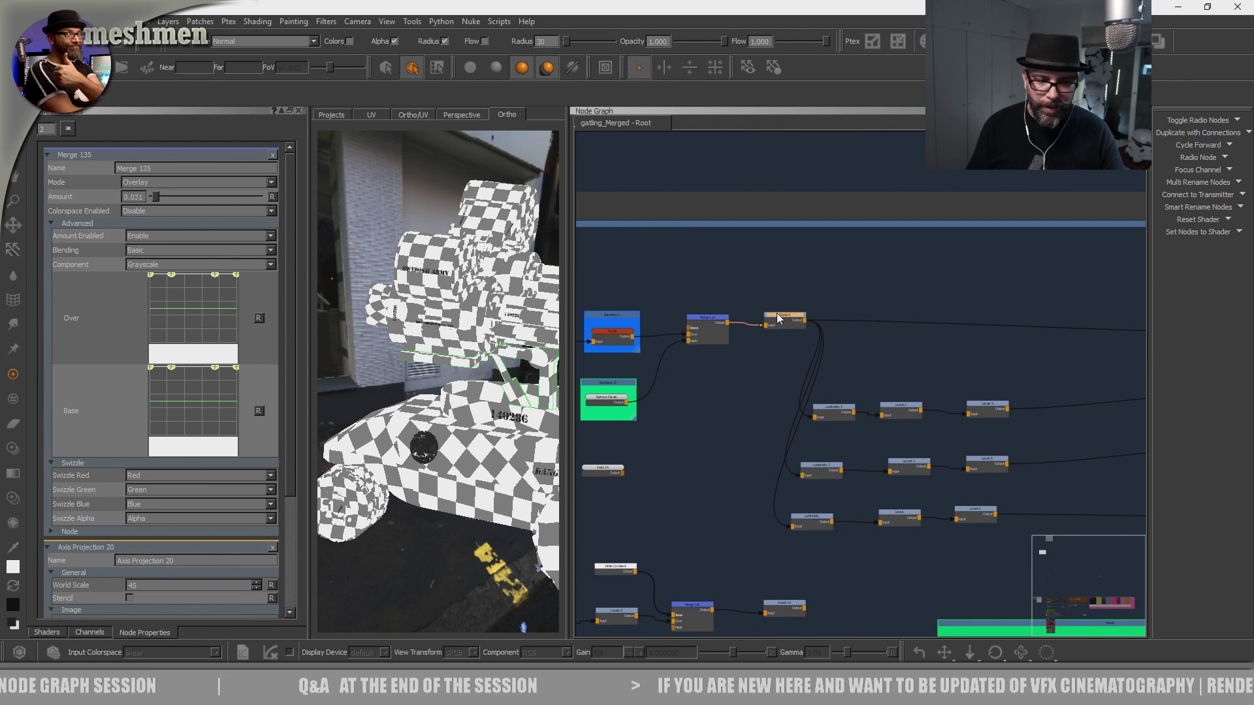
{"action": "left_click_drag", "start_coordinate": [778, 319], "coordinate": [773, 319]}
Follow the decal branches forward to the last column of Merge nodes and inspect the lowest one.
{"action": "middle_click_drag", "start_coordinate": [906, 334], "coordinate": [740, 310]}
{"action": "middle_click_drag", "start_coordinate": [1045, 408], "coordinate": [832, 377]}
{"action": "middle_click_drag", "start_coordinate": [893, 466], "coordinate": [744, 448]}
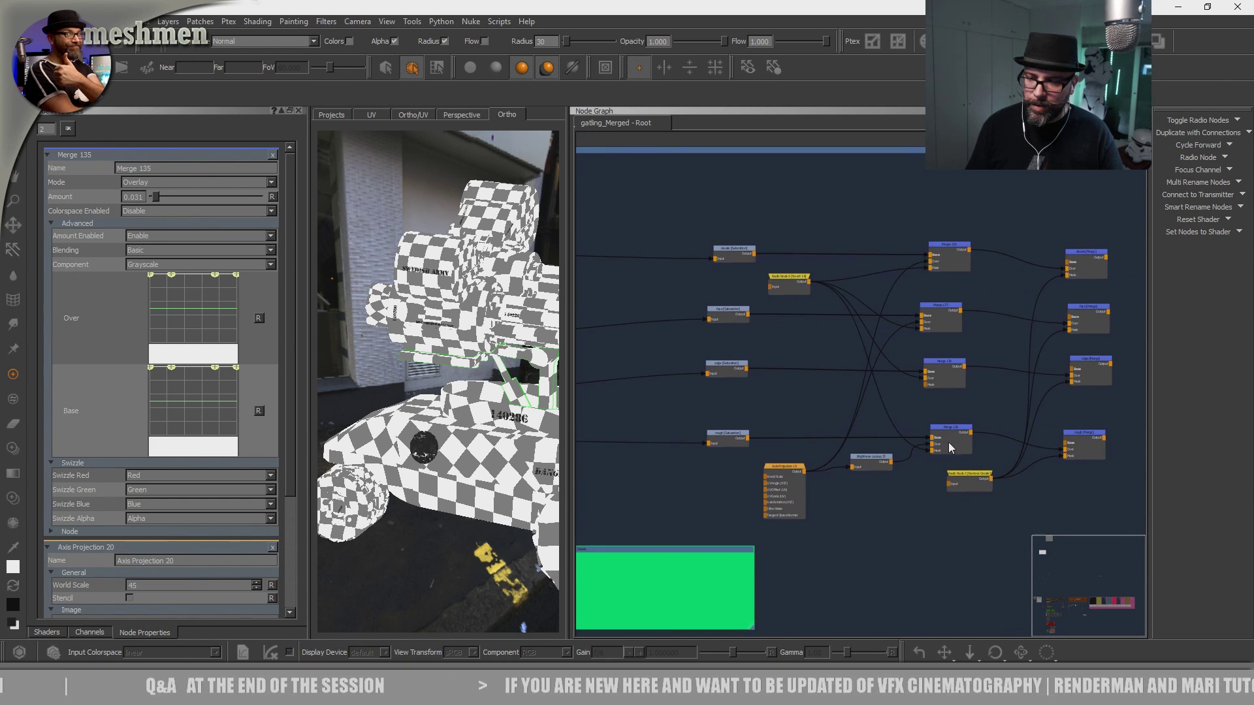
{"action": "left_click_drag", "start_coordinate": [1084, 437], "coordinate": [1085, 436]}
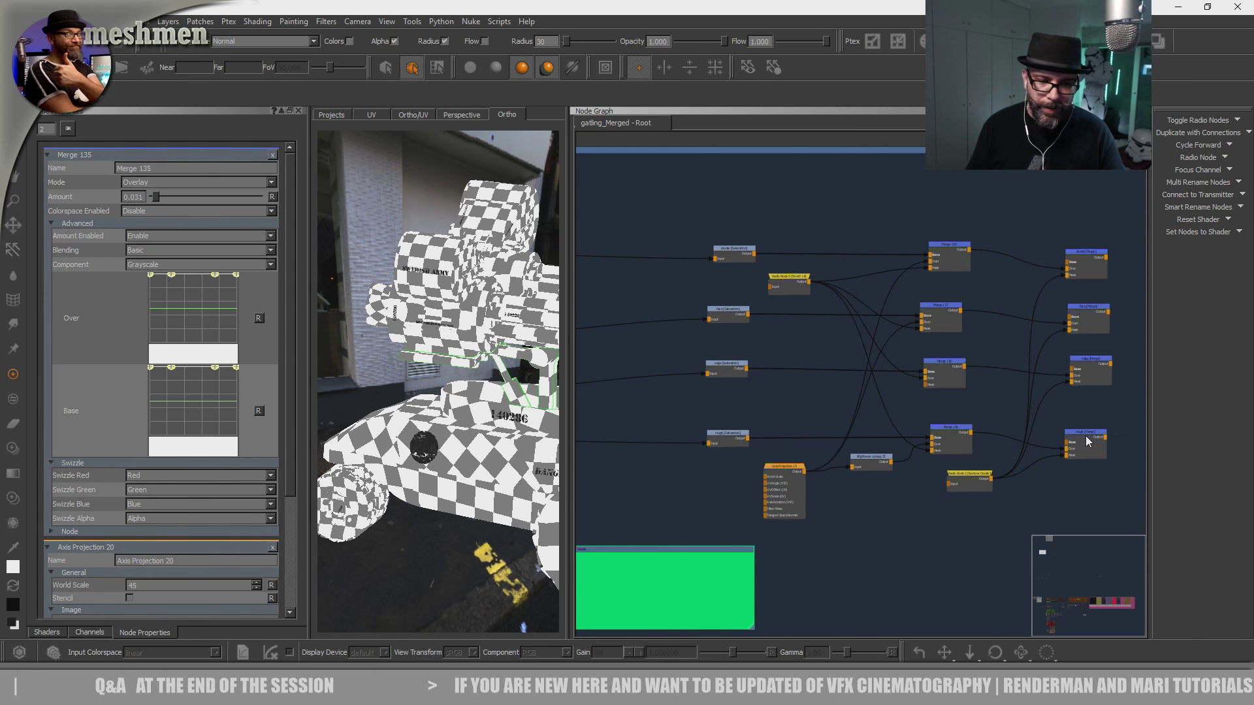
Examine the worn black round decal on the vehicle's body up close.
{"action": "middle_click_drag", "start_coordinate": [506, 452], "coordinate": [467, 457]}
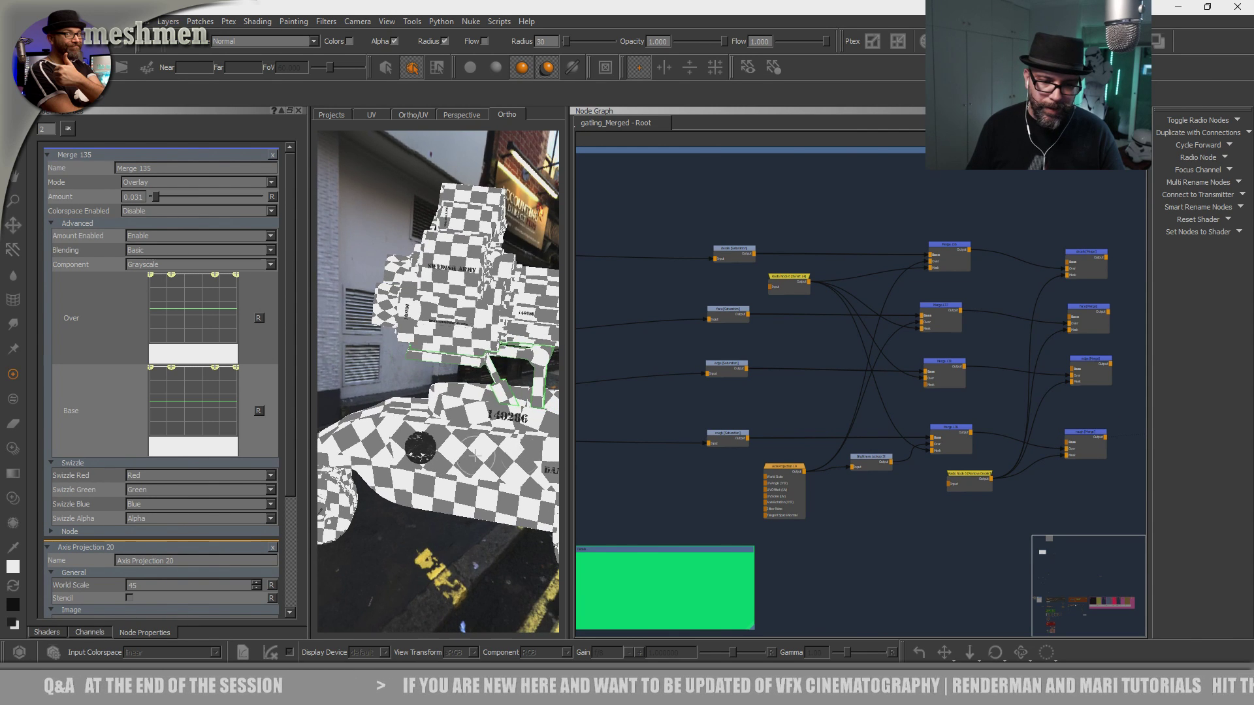
{"action": "scroll", "coordinate": [494, 485], "scroll_direction": "up", "scroll_amount": 5}
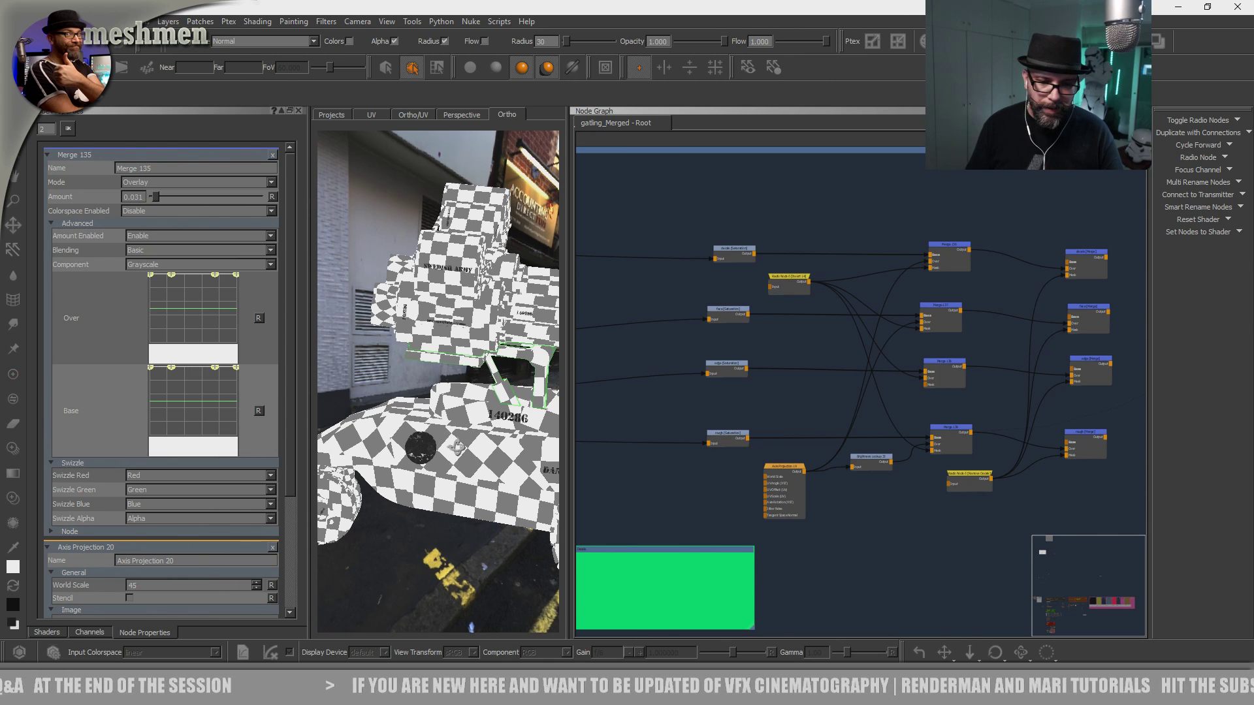
{"action": "middle_click_drag", "start_coordinate": [494, 485], "coordinate": [614, 257], "text": "alt"}
{"action": "middle_click_drag", "start_coordinate": [498, 542], "coordinate": [432, 359], "text": "alt"}
{"action": "right_click_drag", "start_coordinate": [432, 359], "coordinate": [518, 404], "text": "alt"}
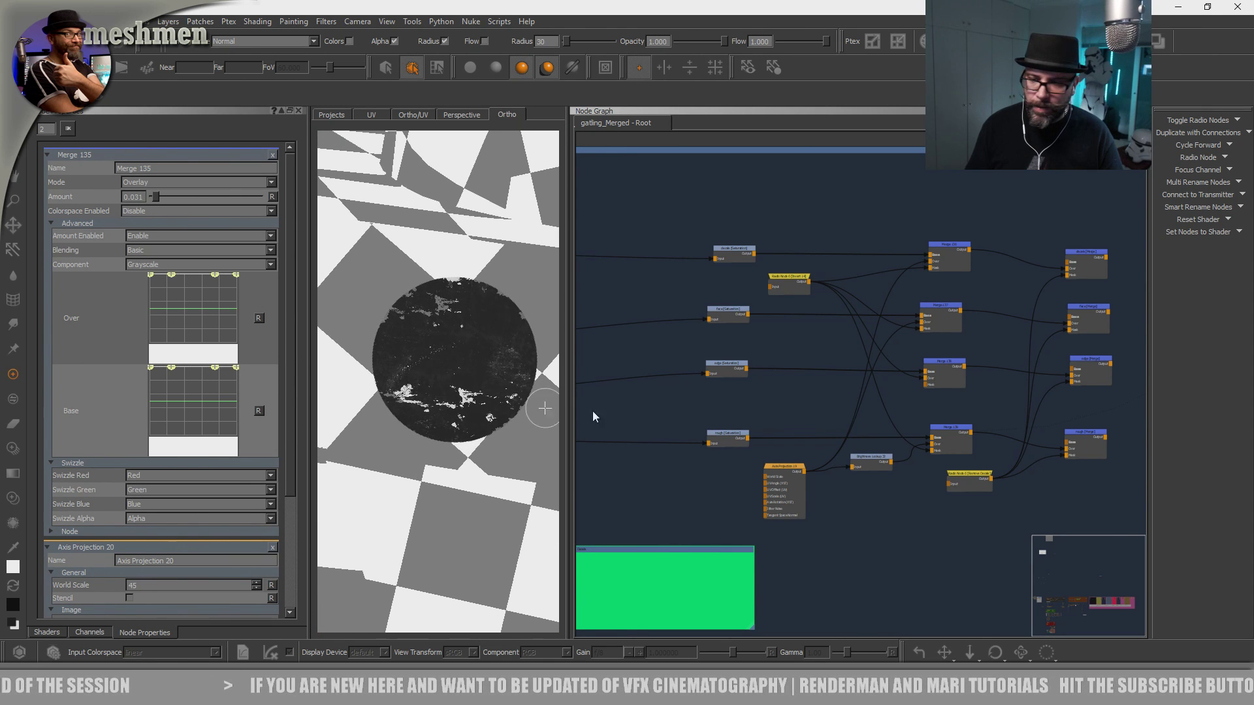
Slightly reposition the axis projection, the lowest merge of the left column and the Remove Decals radio node to tidy the layout.
{"action": "left_click_drag", "start_coordinate": [790, 470], "coordinate": [779, 470]}
{"action": "left_click_drag", "start_coordinate": [952, 440], "coordinate": [955, 428]}
{"action": "left_click_drag", "start_coordinate": [977, 480], "coordinate": [985, 488]}
{"action": "left_click_drag", "start_coordinate": [949, 429], "coordinate": [946, 428]}
{"action": "key", "text": "f"}
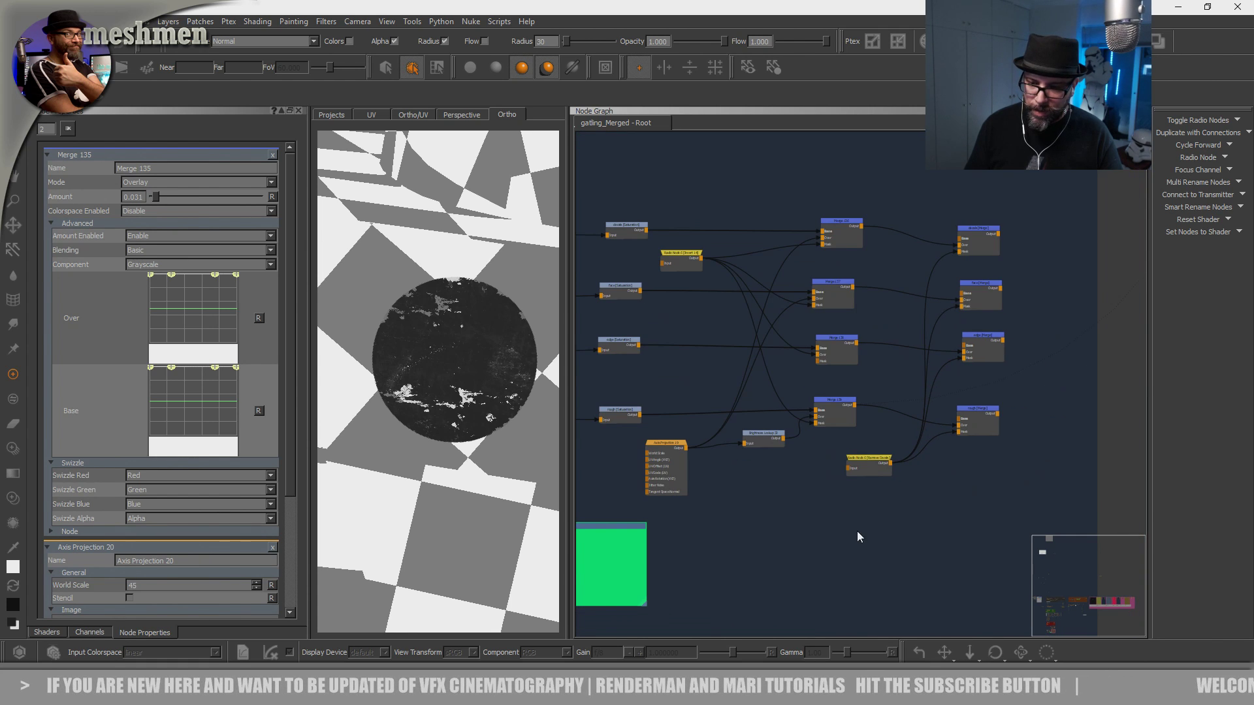
Create a Radio Transmitter node in the empty area below the merge nodes and name it decalBump.
{"action": "key", "text": "Tab"}
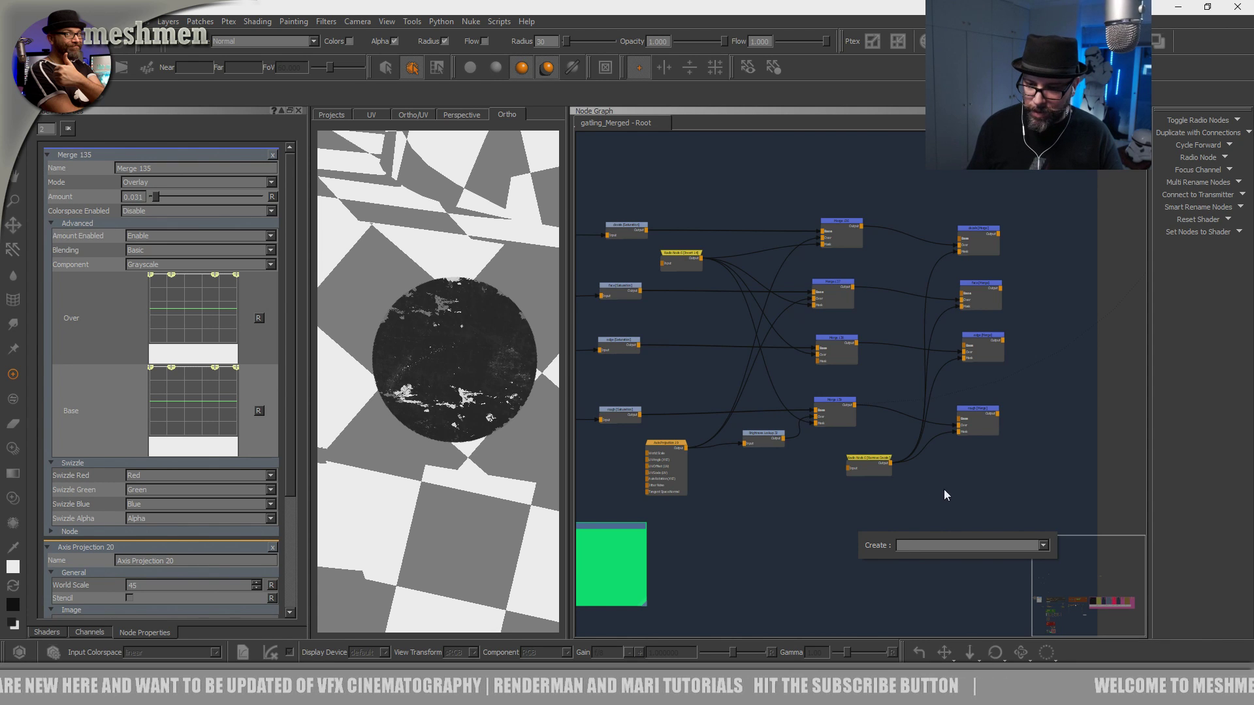
{"action": "type", "text": "radioo"}
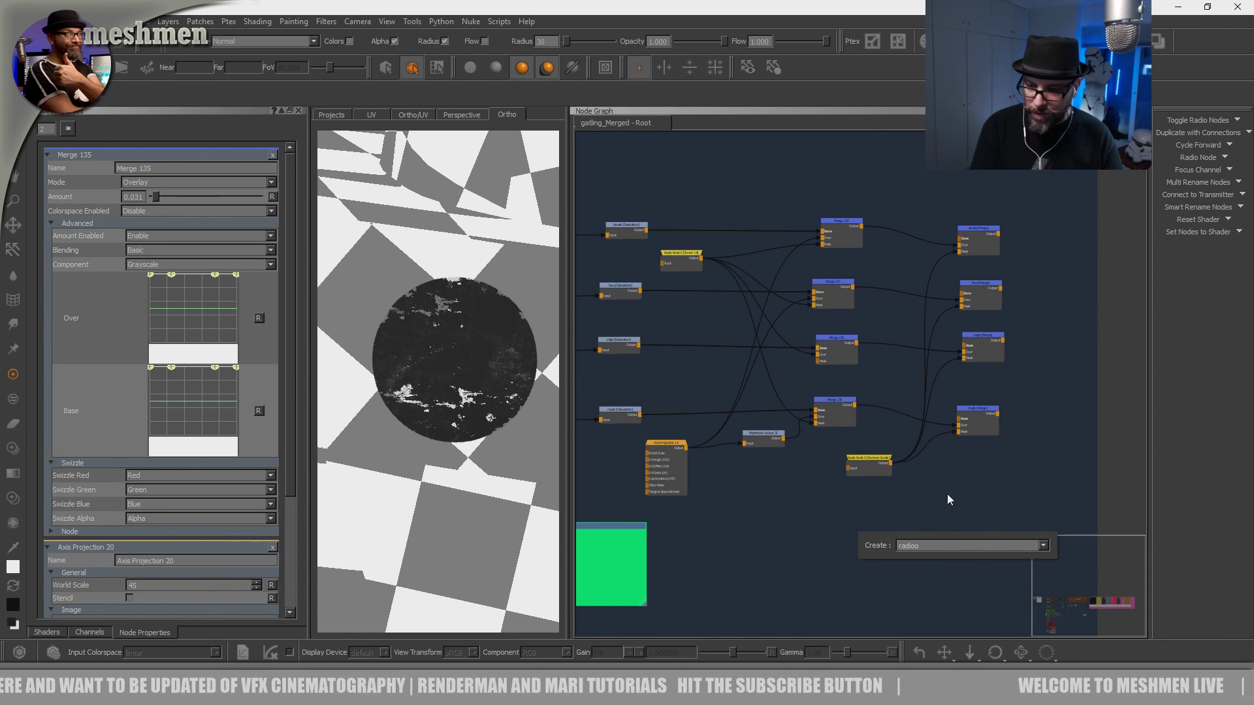
{"action": "key", "text": "BackSpace"}
{"action": "key", "text": "Down"}
{"action": "key", "text": "Return"}
{"action": "left_click", "coordinate": [885, 537]}
{"action": "left_click_drag", "start_coordinate": [886, 537], "coordinate": [906, 540]}
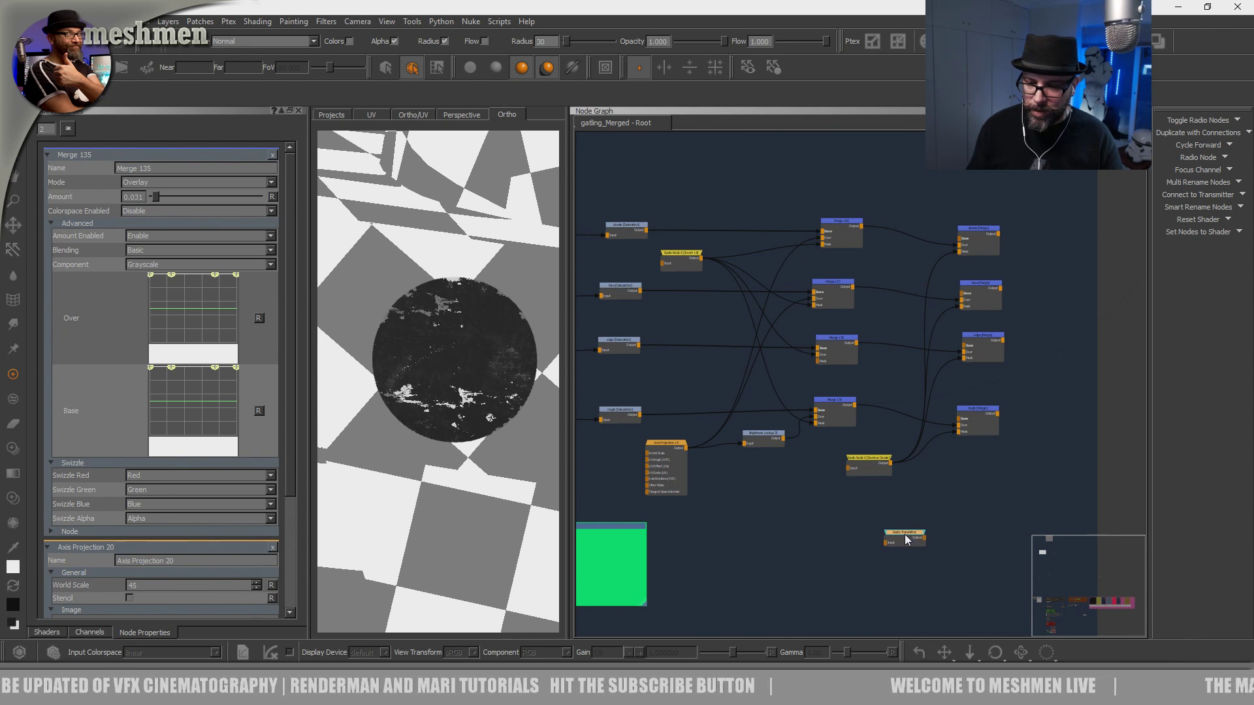
{"action": "double_click", "coordinate": [924, 538]}
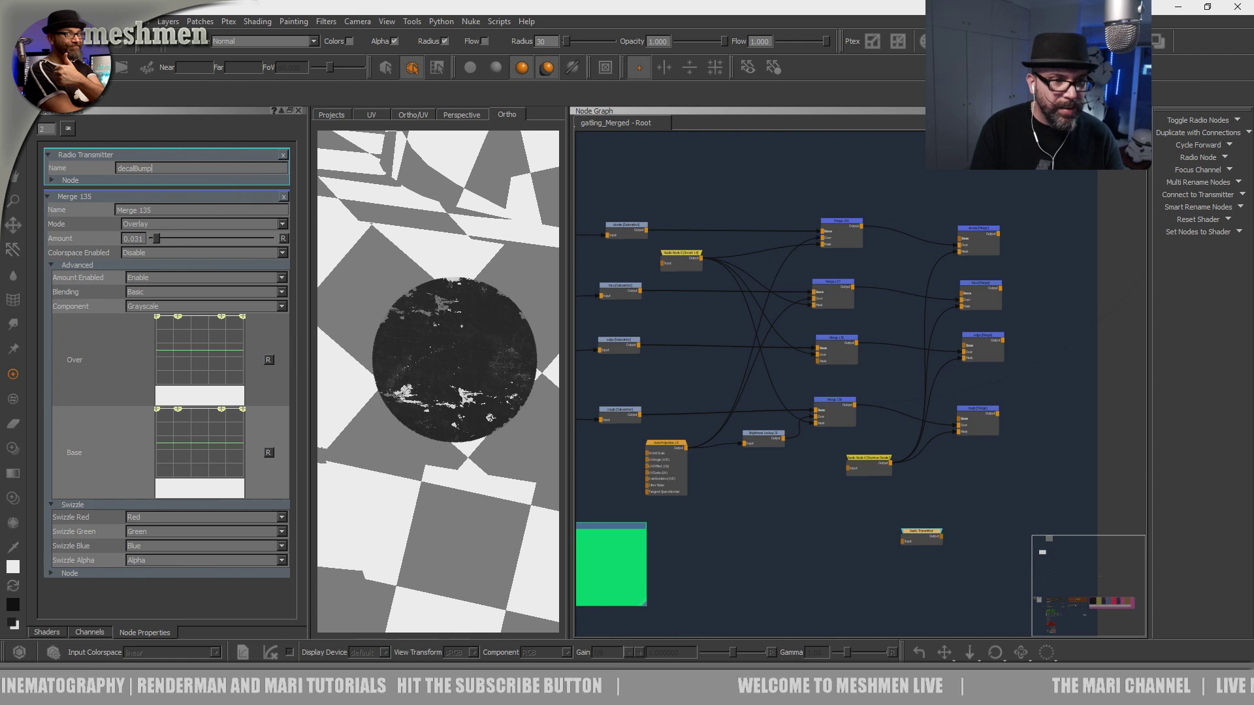
{"action": "left_click", "coordinate": [862, 555]}
Connect the output of the lowest decal merge to the decalBump transmitter and shift the transmitter aside.
{"action": "left_click_drag", "start_coordinate": [913, 538], "coordinate": [952, 531]}
{"action": "left_click", "coordinate": [853, 408]}
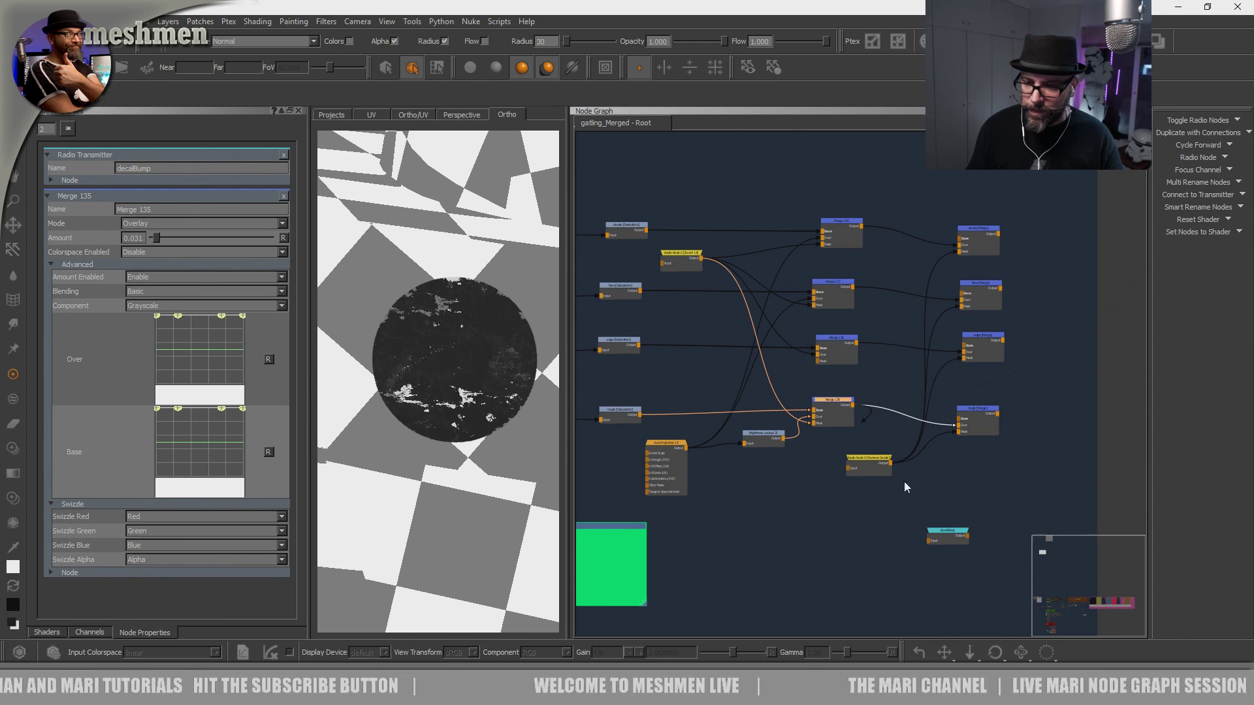
{"action": "left_click_drag", "start_coordinate": [945, 540], "coordinate": [966, 541]}
Add a Levels node and insert it into the connection between the lowest decal merge and decalBump.
{"action": "left_click", "coordinate": [892, 557]}
{"action": "key", "text": "Tab"}
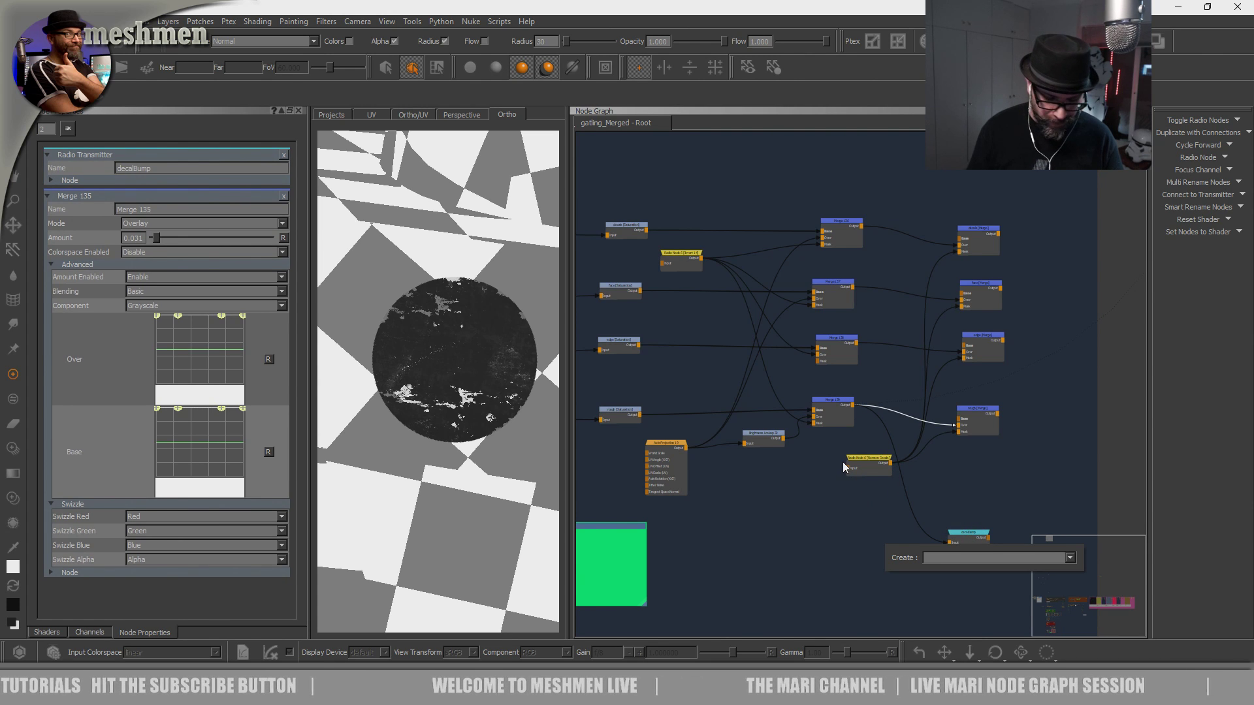
{"action": "type", "text": "vels"}
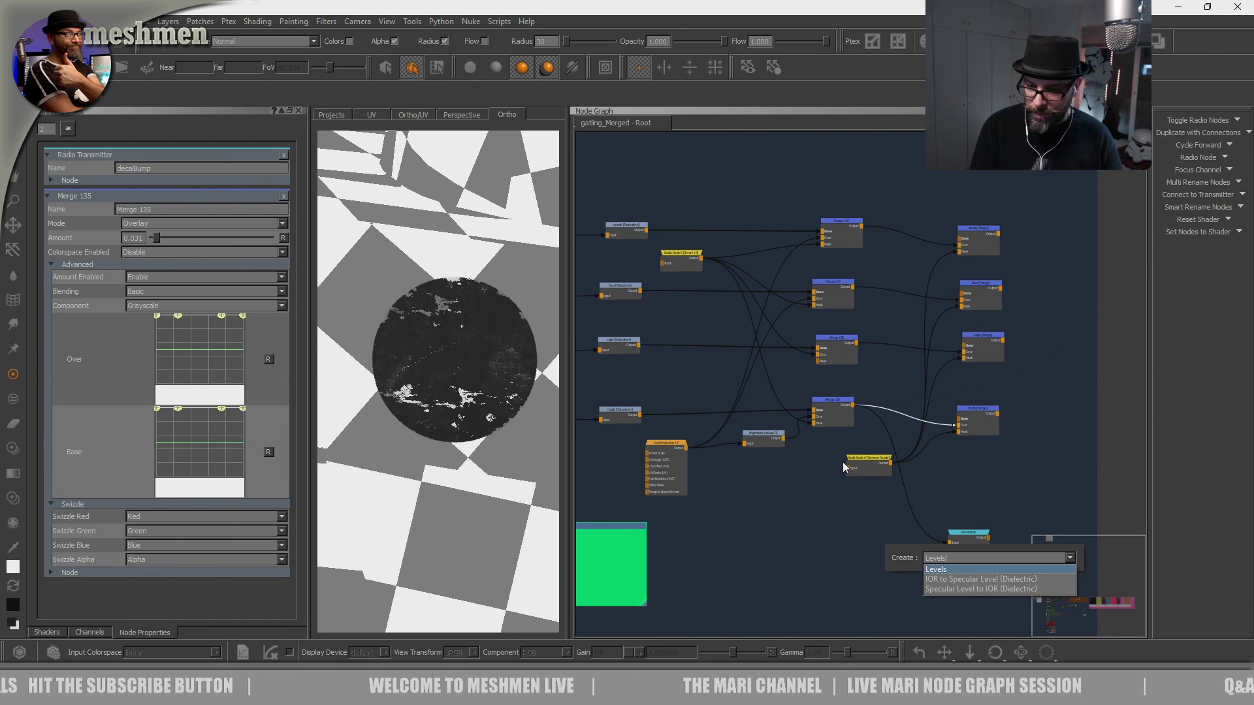
{"action": "key", "text": "Return"}
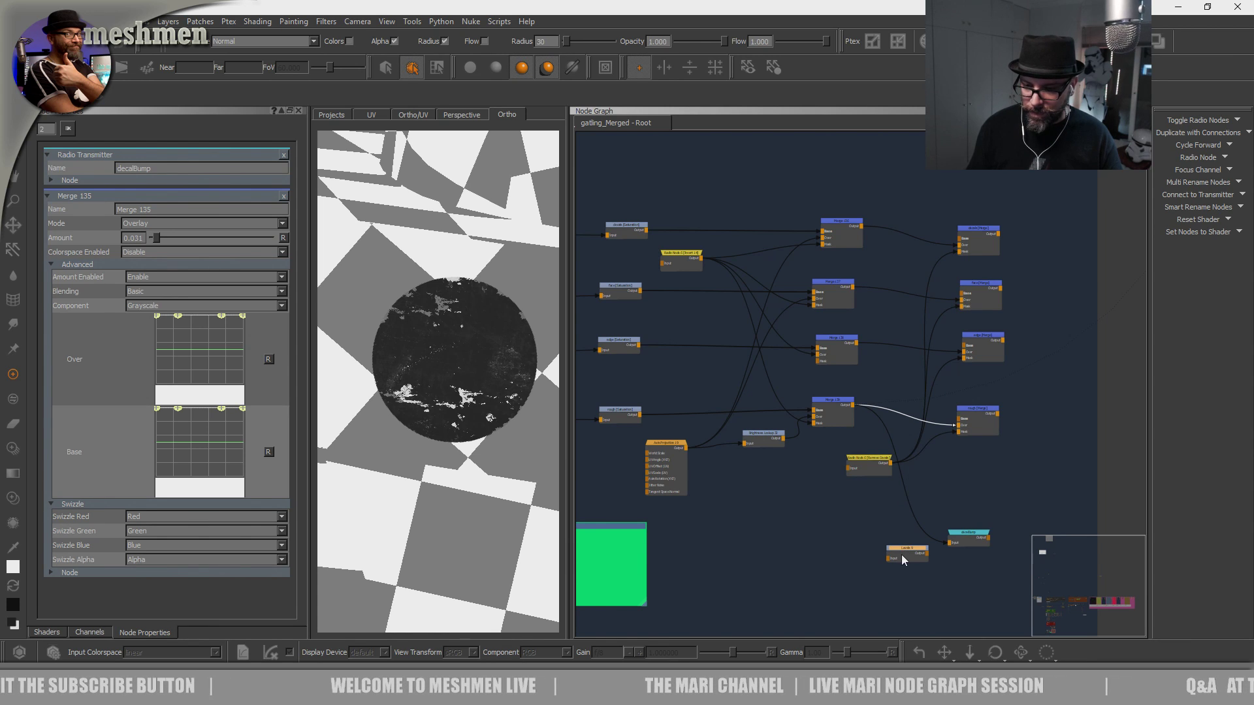
{"action": "left_click_drag", "start_coordinate": [901, 554], "coordinate": [914, 506]}
{"action": "scroll", "coordinate": [914, 506], "scroll_direction": "up", "scroll_amount": 3}
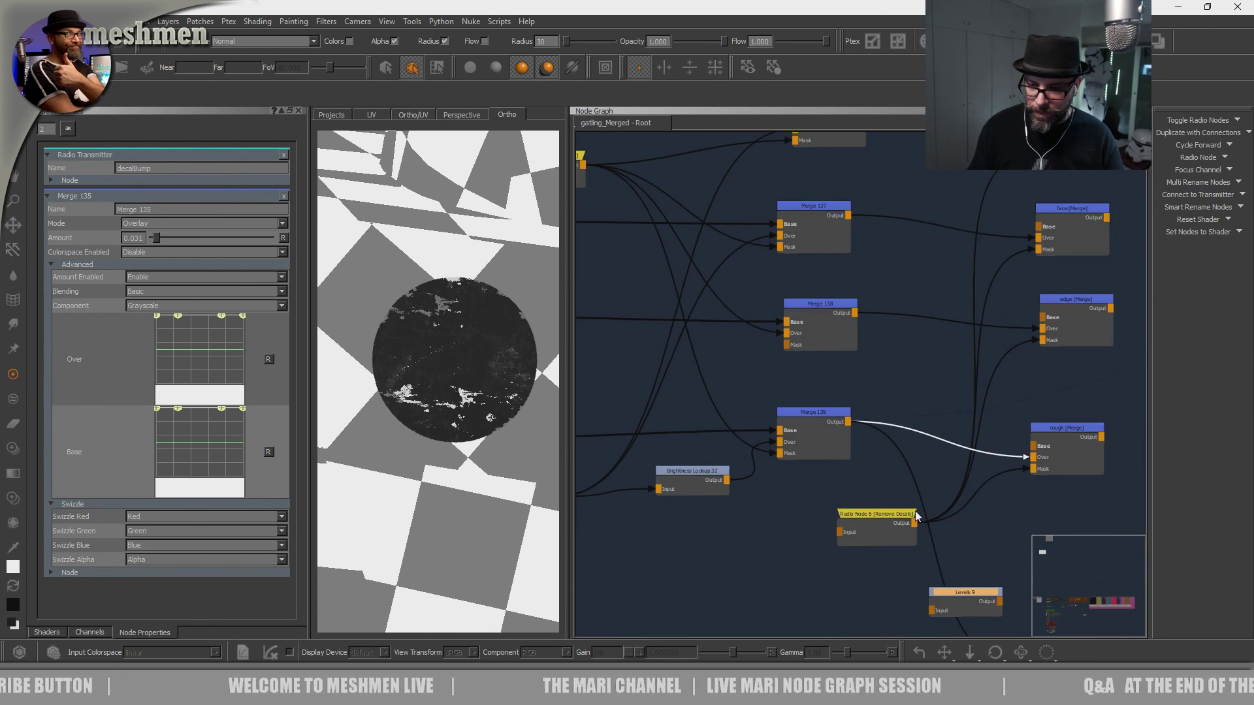
{"action": "left_click_drag", "start_coordinate": [938, 578], "coordinate": [942, 574]}
{"action": "left_click_drag", "start_coordinate": [806, 633], "coordinate": [807, 635]}
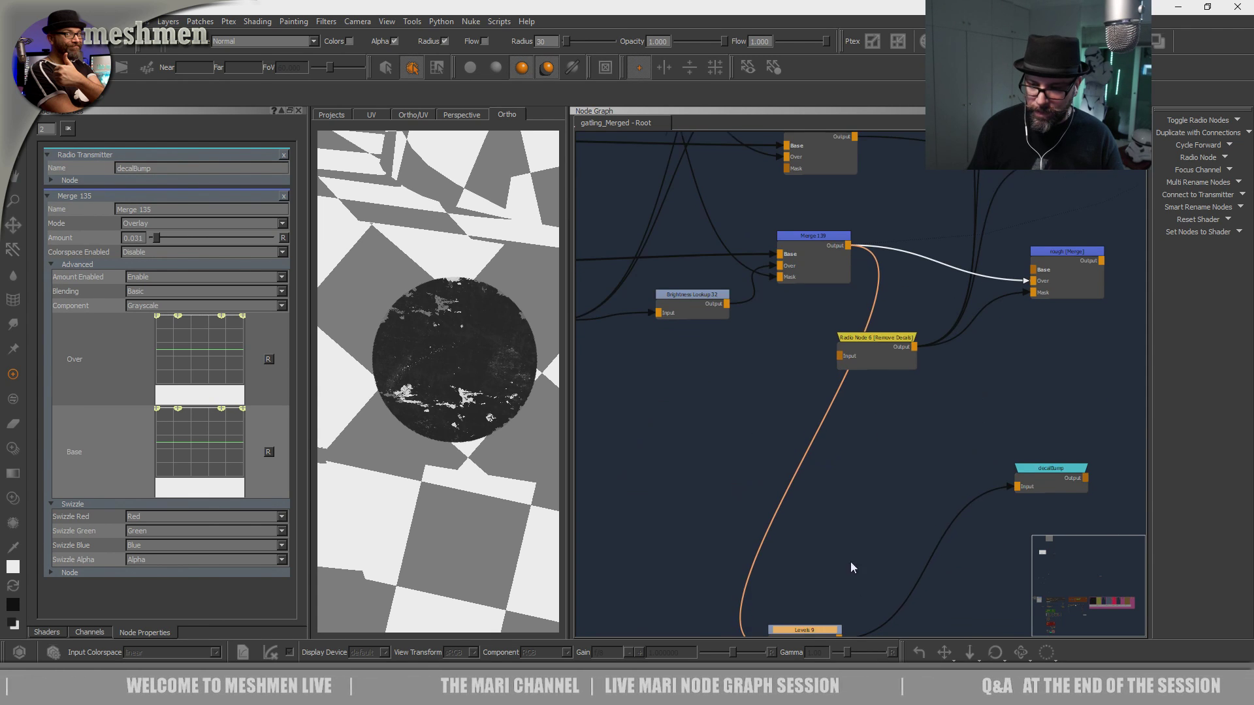
Move the Remove Decals radio node clear of the connection and align the Levels node beside decalBump.
{"action": "middle_click_drag", "start_coordinate": [850, 569], "coordinate": [887, 462]}
{"action": "left_click", "coordinate": [919, 208]}
{"action": "left_click_drag", "start_coordinate": [916, 205], "coordinate": [971, 217]}
{"action": "middle_click_drag", "start_coordinate": [968, 281], "coordinate": [962, 370]}
{"action": "scroll", "coordinate": [961, 370], "scroll_direction": "up", "scroll_amount": 1}
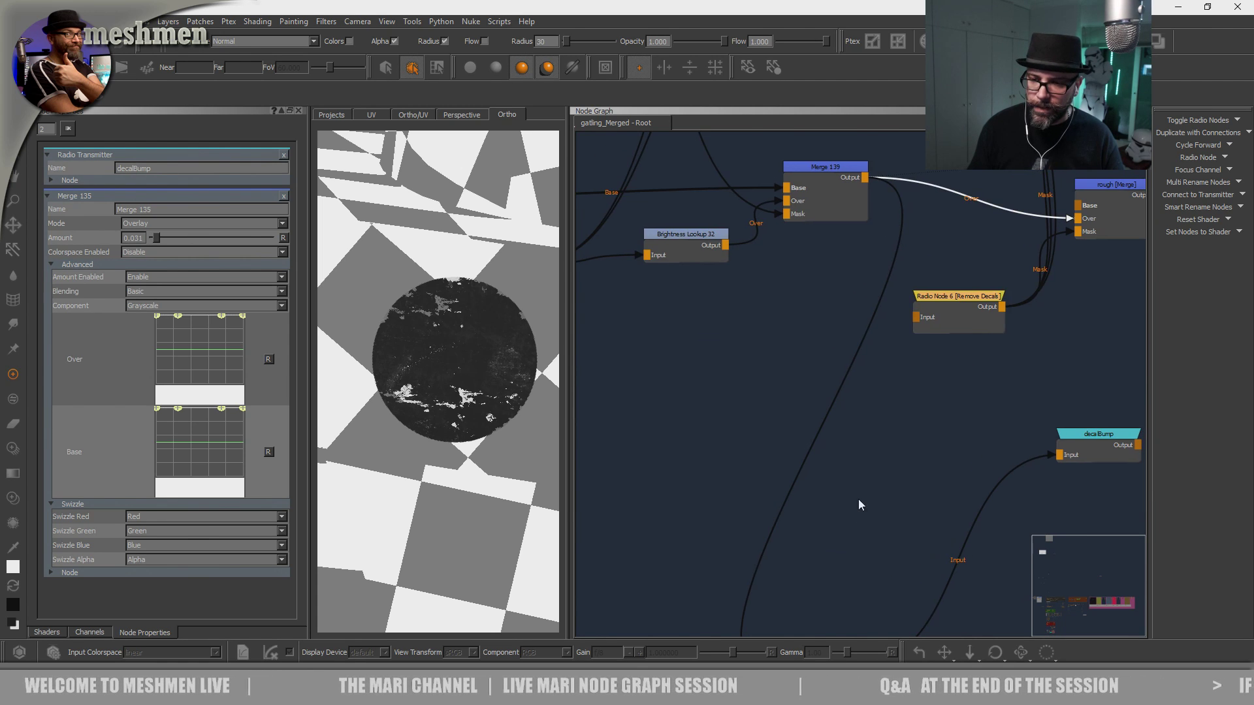
{"action": "scroll", "coordinate": [858, 499], "scroll_direction": "down", "scroll_amount": 3}
{"action": "left_click_drag", "start_coordinate": [852, 565], "coordinate": [879, 422]}
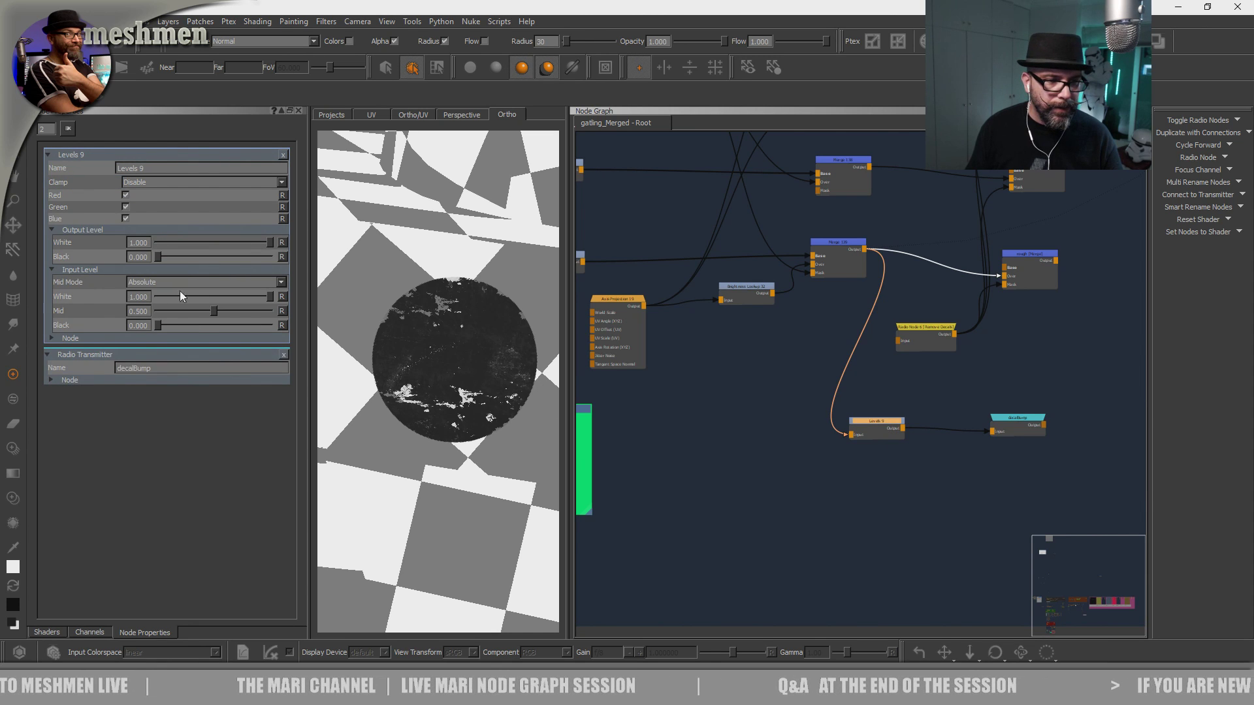
Raise the Levels node's output black level to 1.000 and bring the model back into wider view.
{"action": "left_click_drag", "start_coordinate": [161, 257], "coordinate": [341, 274]}
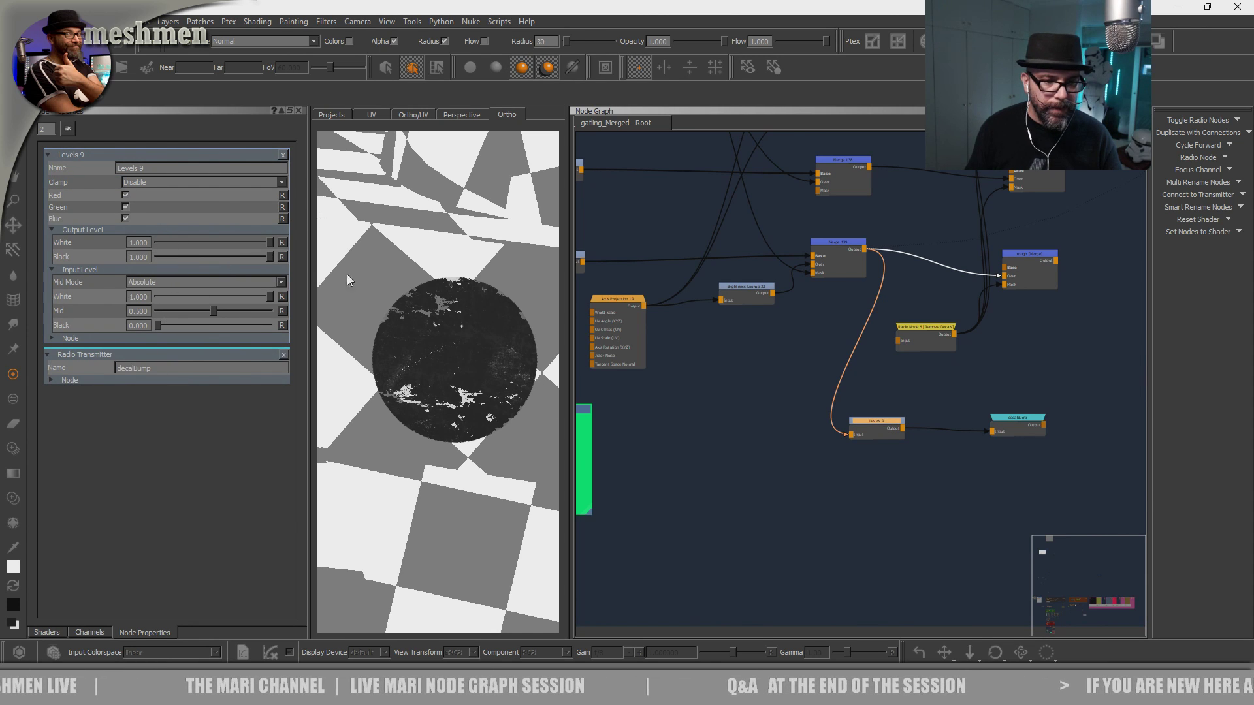
{"action": "left_click_drag", "start_coordinate": [872, 421], "coordinate": [874, 421]}
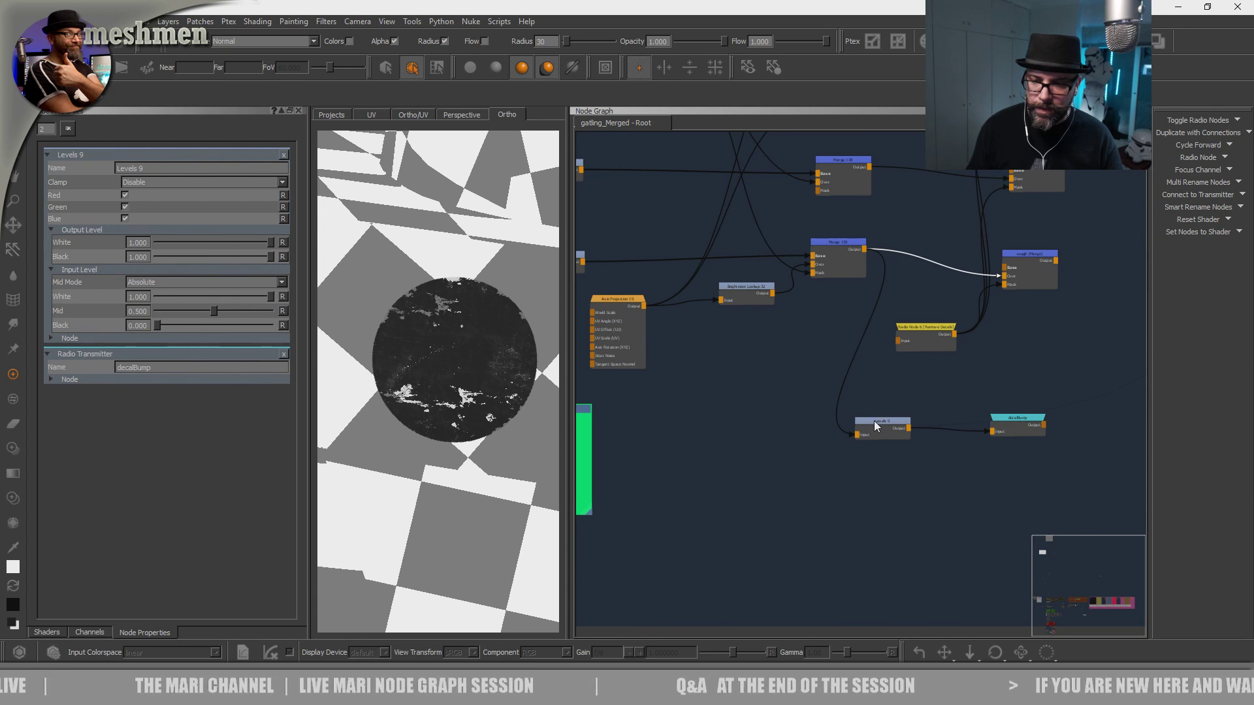
{"action": "right_click_drag", "start_coordinate": [448, 402], "coordinate": [487, 412], "text": "alt"}
{"action": "left_click_drag", "start_coordinate": [487, 413], "coordinate": [443, 387], "text": "alt"}
{"action": "right_click_drag", "start_coordinate": [444, 387], "coordinate": [516, 412], "text": "alt"}
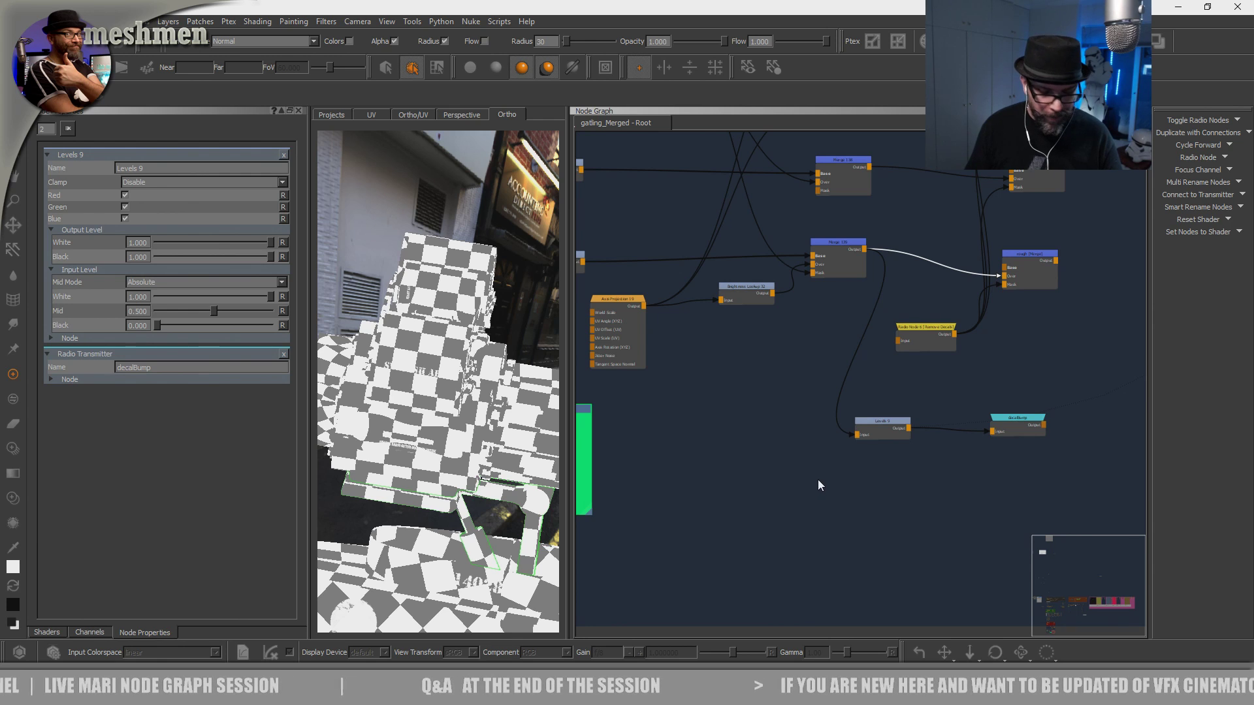
Jump to the Colout bookmark and locate the ungrouped nodes between the Gun_holder and Dirt backdrops.
{"action": "key", "text": "j"}
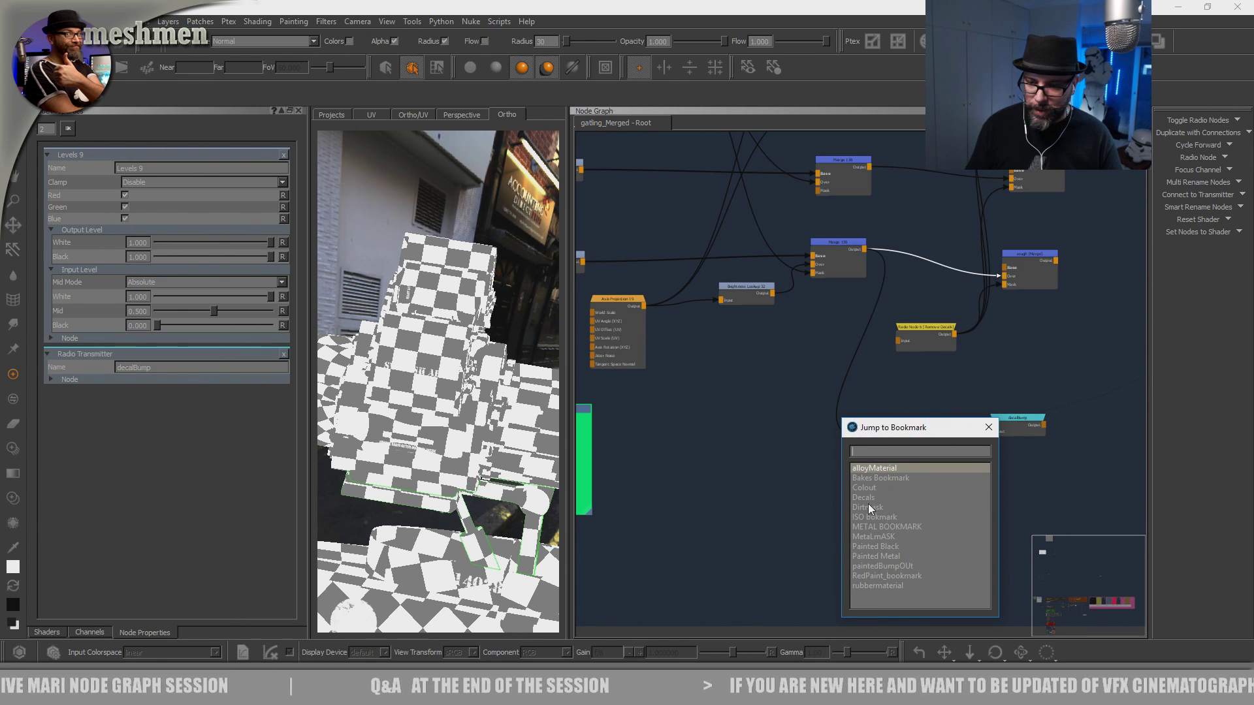
{"action": "left_click", "coordinate": [868, 488]}
{"action": "double_click", "coordinate": [868, 488]}
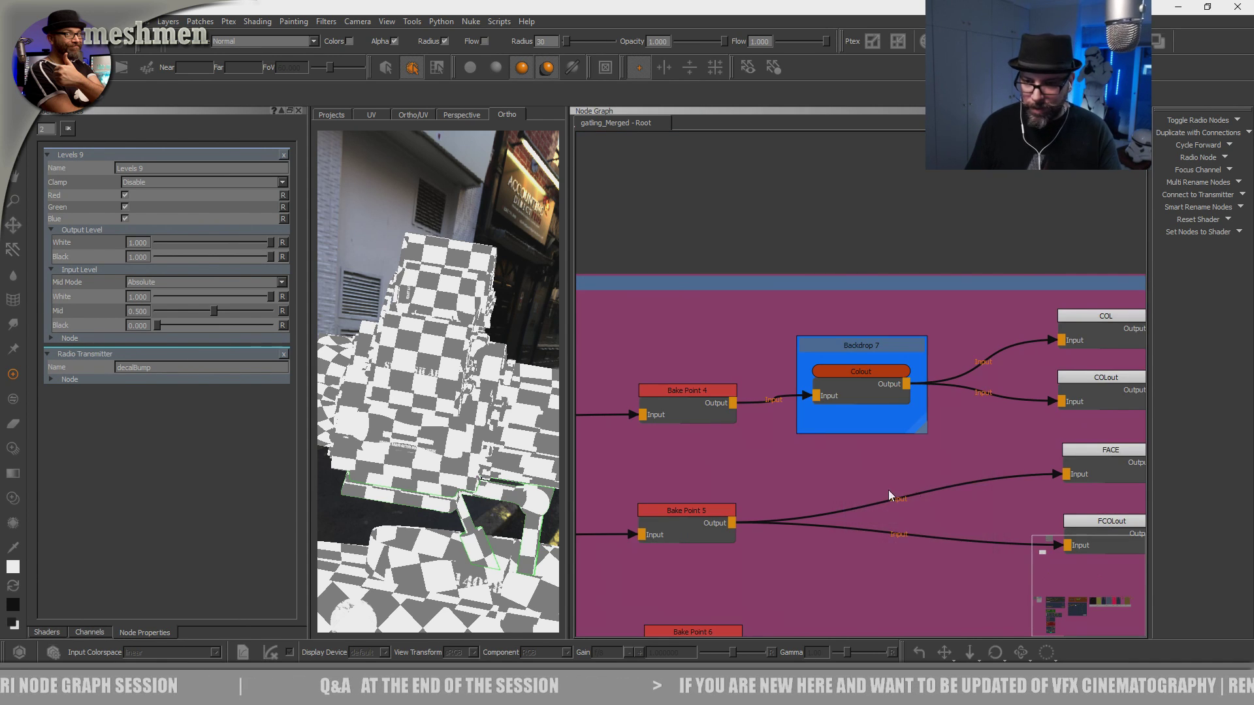
{"action": "scroll", "coordinate": [849, 472], "scroll_direction": "down", "scroll_amount": 6}
{"action": "middle_click_drag", "start_coordinate": [619, 565], "coordinate": [951, 460]}
{"action": "scroll", "coordinate": [952, 460], "scroll_direction": "down", "scroll_amount": 3}
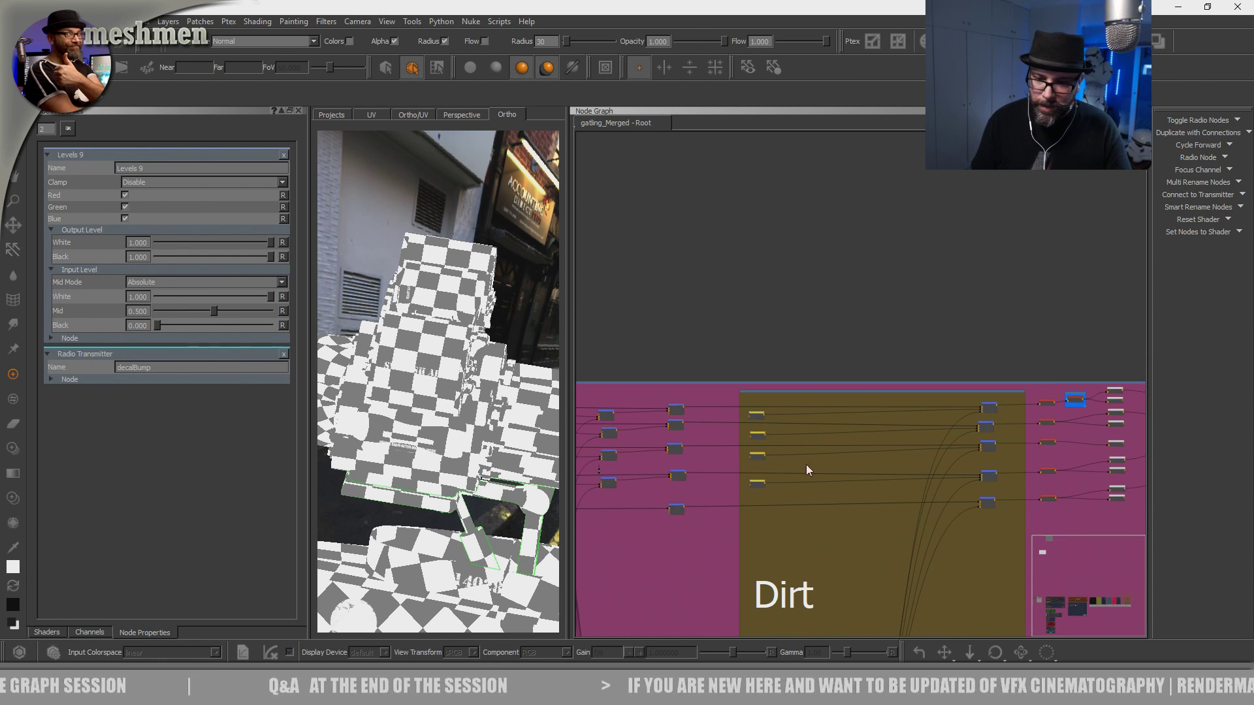
{"action": "middle_click_drag", "start_coordinate": [598, 479], "coordinate": [831, 452]}
{"action": "scroll", "coordinate": [830, 452], "scroll_direction": "up", "scroll_amount": 2}
Select the ungrouped nodes between Gun_holder and Dirt and create a Backdrop around them.
{"action": "left_click_drag", "start_coordinate": [730, 343], "coordinate": [938, 523]}
{"action": "key", "text": "Tab"}
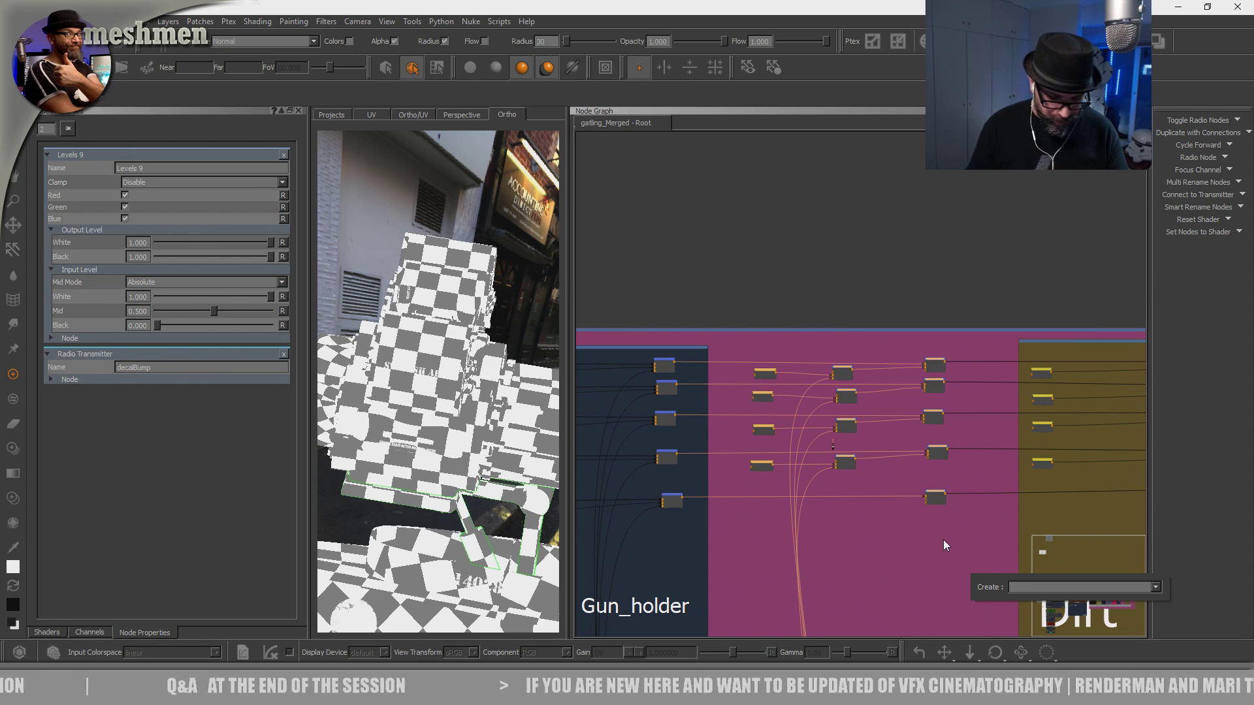
{"action": "type", "text": "Backdrop"}
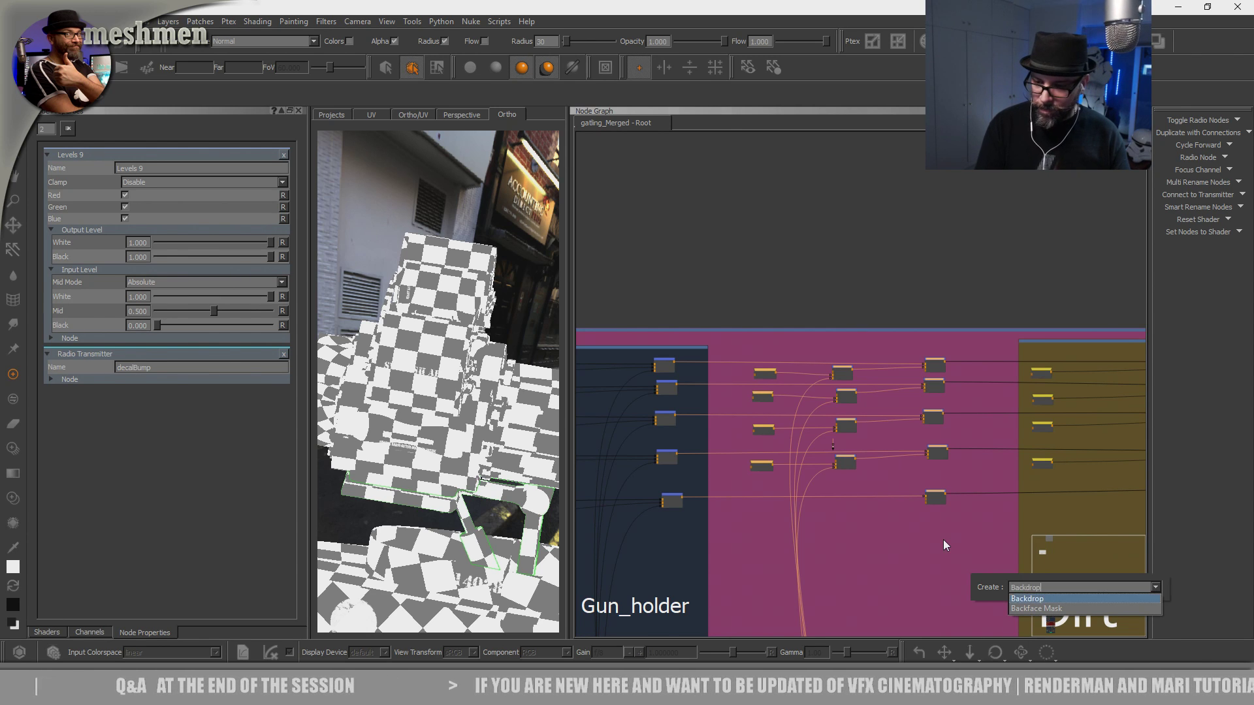
{"action": "key", "text": "Return"}
{"action": "mouse_move", "coordinate": [948, 507]}
{"action": "left_mouse_down"}
{"action": "mouse_move", "coordinate": [957, 532]}
{"action": "mouse_move", "coordinate": [946, 500]}
{"action": "left_mouse_up"}
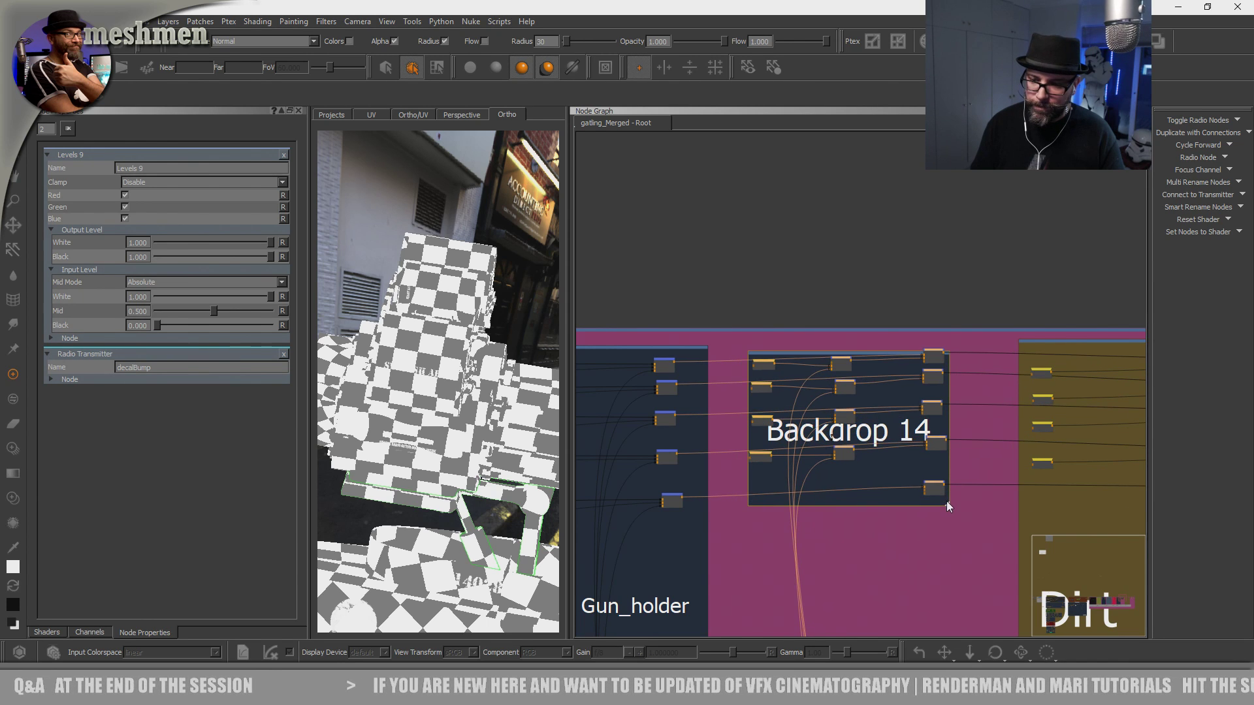
Enlarge the new backdrop so it extends wider and well below its nodes.
{"action": "scroll", "coordinate": [968, 563], "scroll_direction": "up", "scroll_amount": 3}
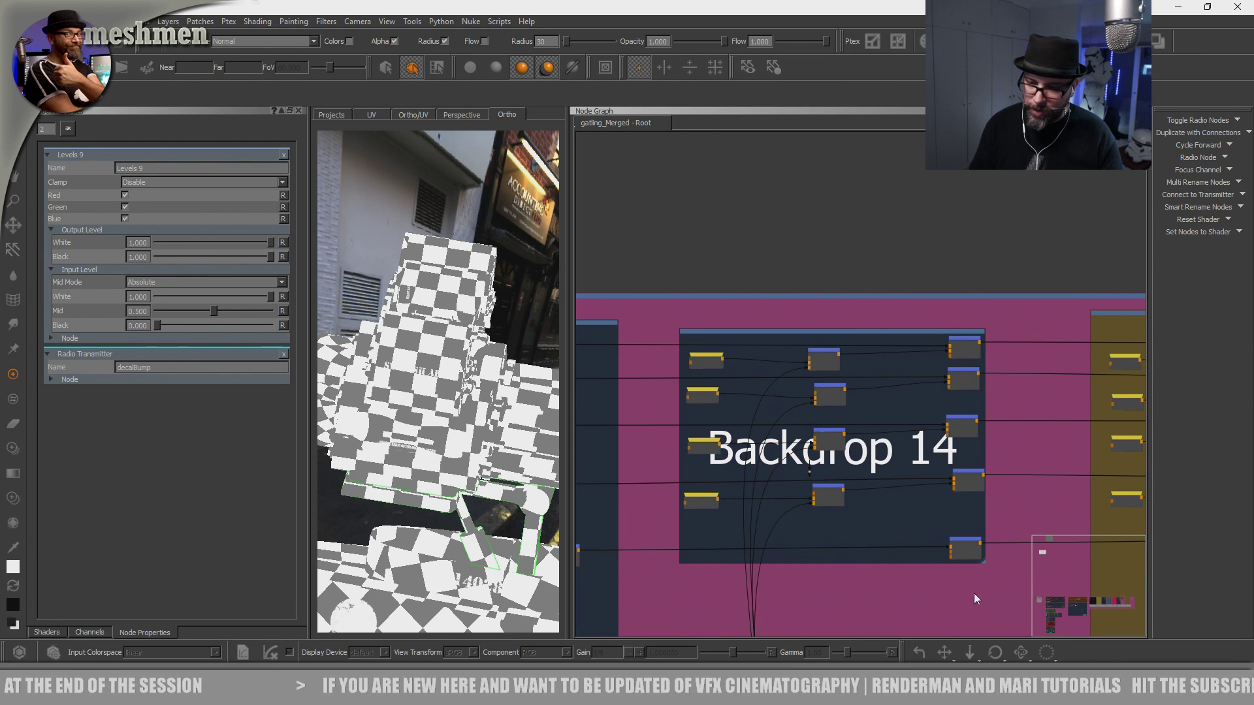
{"action": "left_click_drag", "start_coordinate": [982, 563], "coordinate": [1011, 635]}
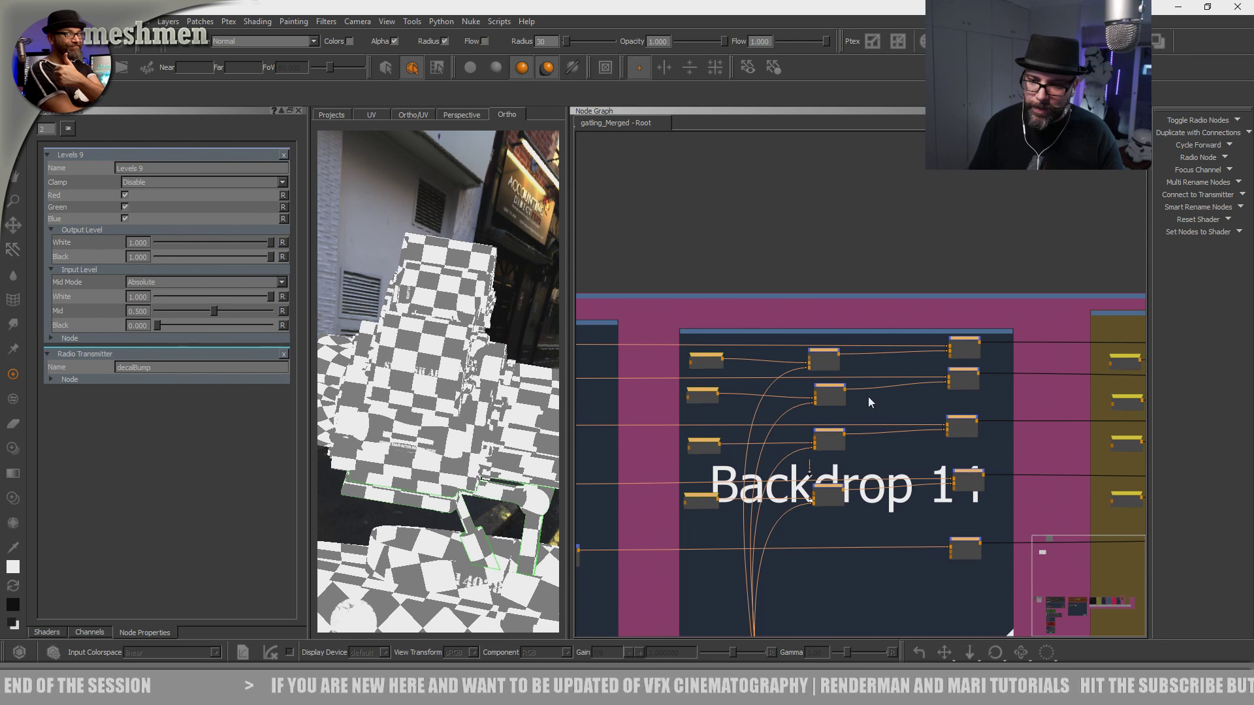
{"action": "left_click_drag", "start_coordinate": [869, 331], "coordinate": [852, 326]}
{"action": "scroll", "coordinate": [879, 376], "scroll_direction": "down", "scroll_amount": 2}
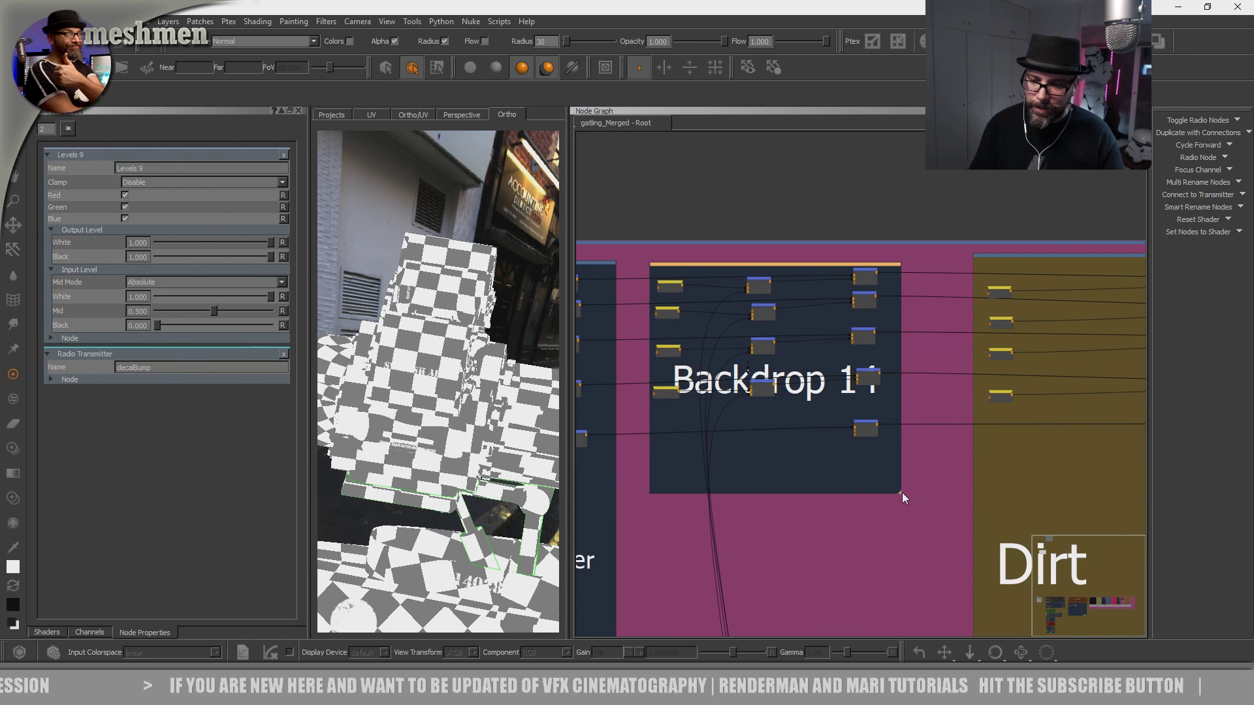
{"action": "left_click_drag", "start_coordinate": [900, 493], "coordinate": [937, 635]}
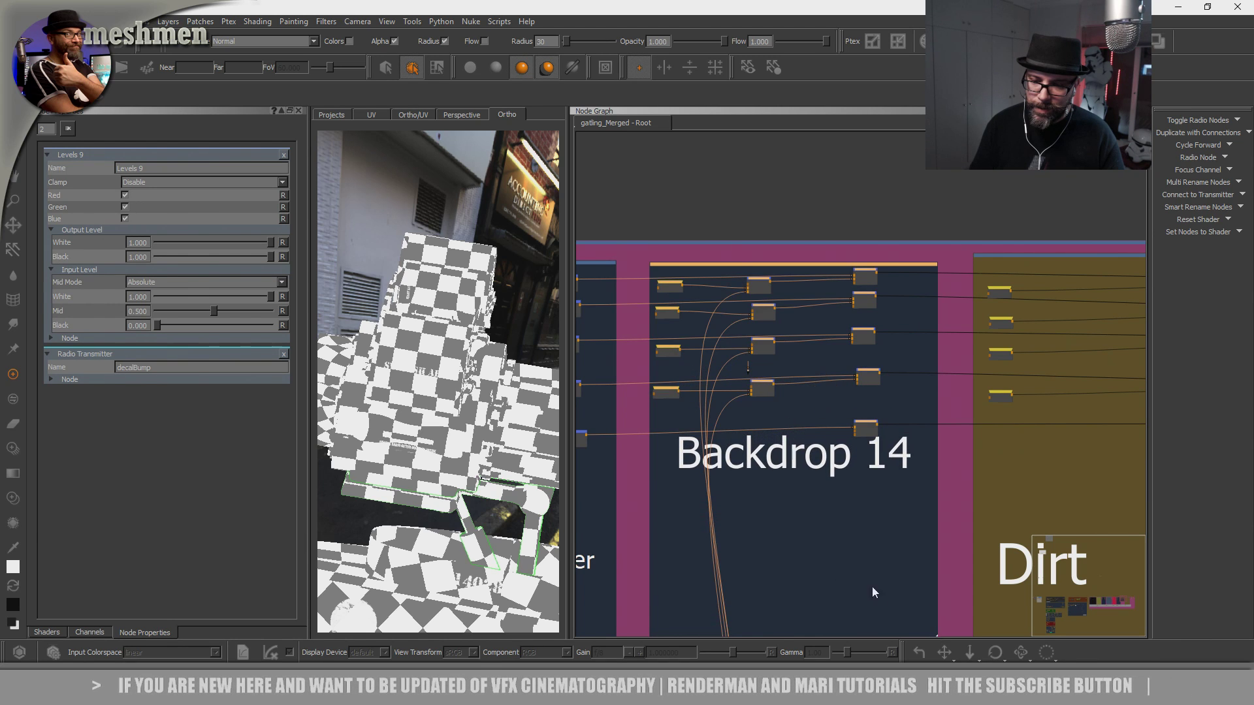
Rename the new backdrop Decals, padding the name with leading spaces to shift its title sideways.
{"action": "left_click", "coordinate": [781, 262]}
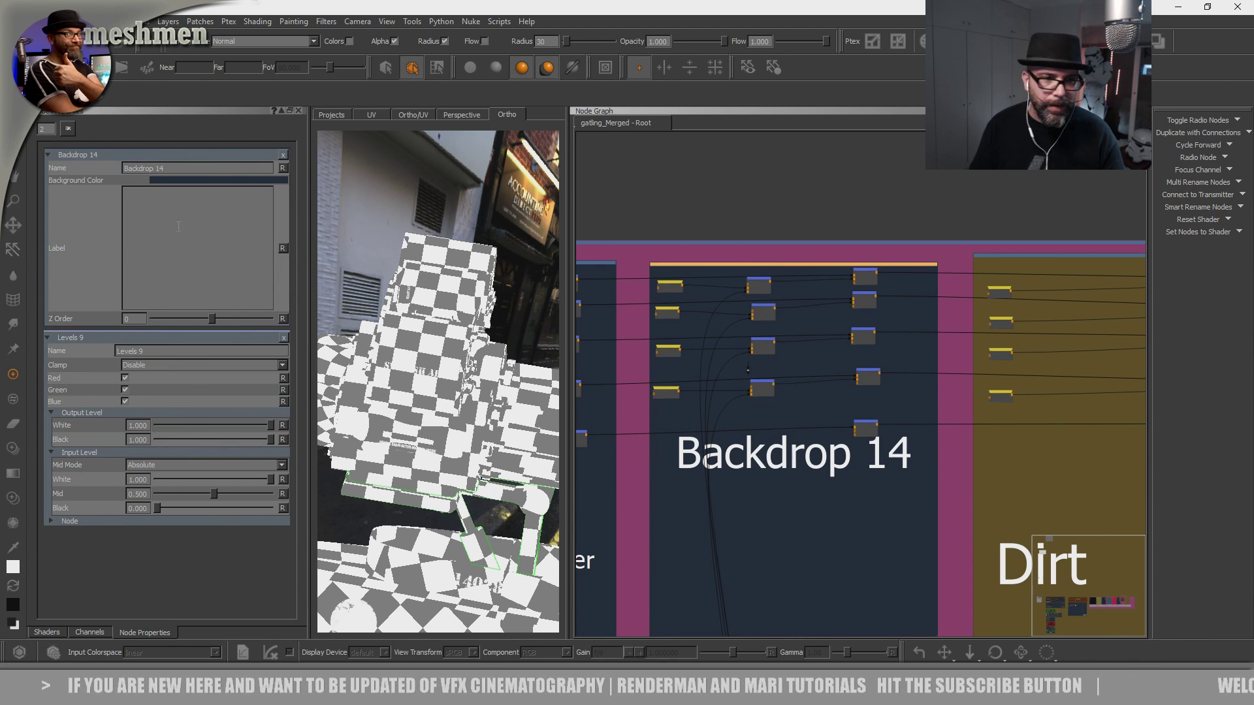
{"action": "left_click_drag", "start_coordinate": [165, 168], "coordinate": [118, 185]}
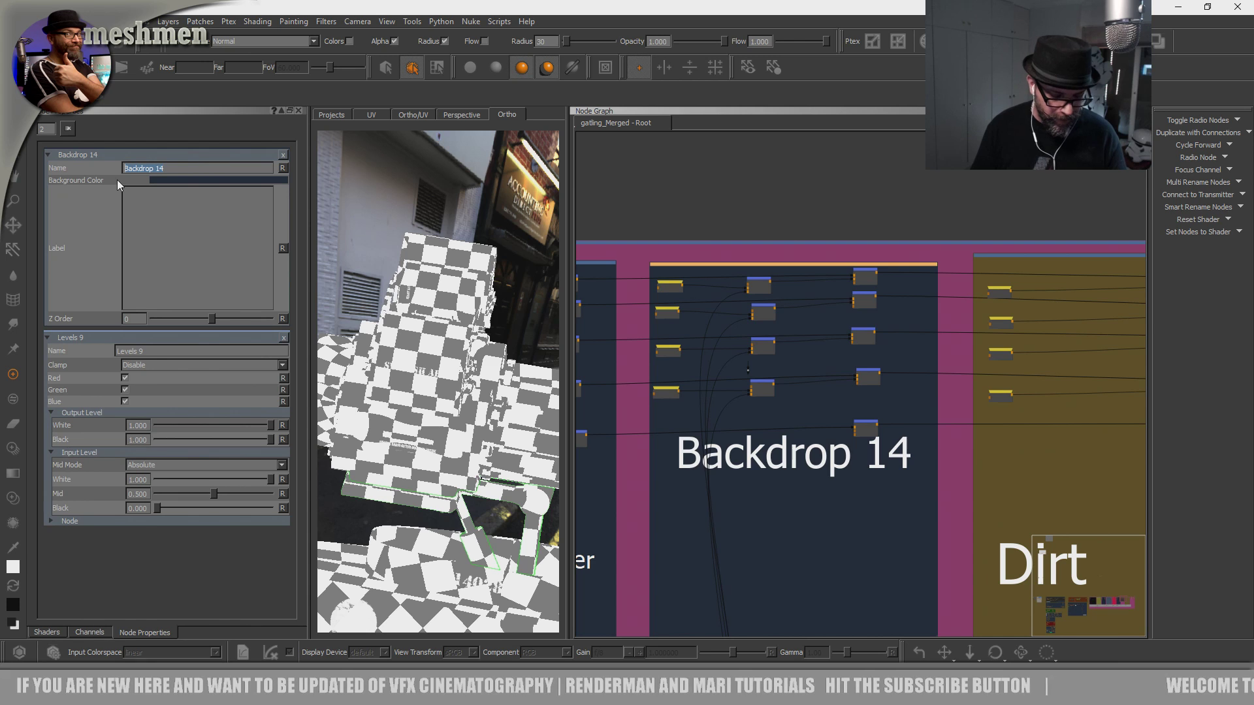
{"action": "type", "text": "Decals"}
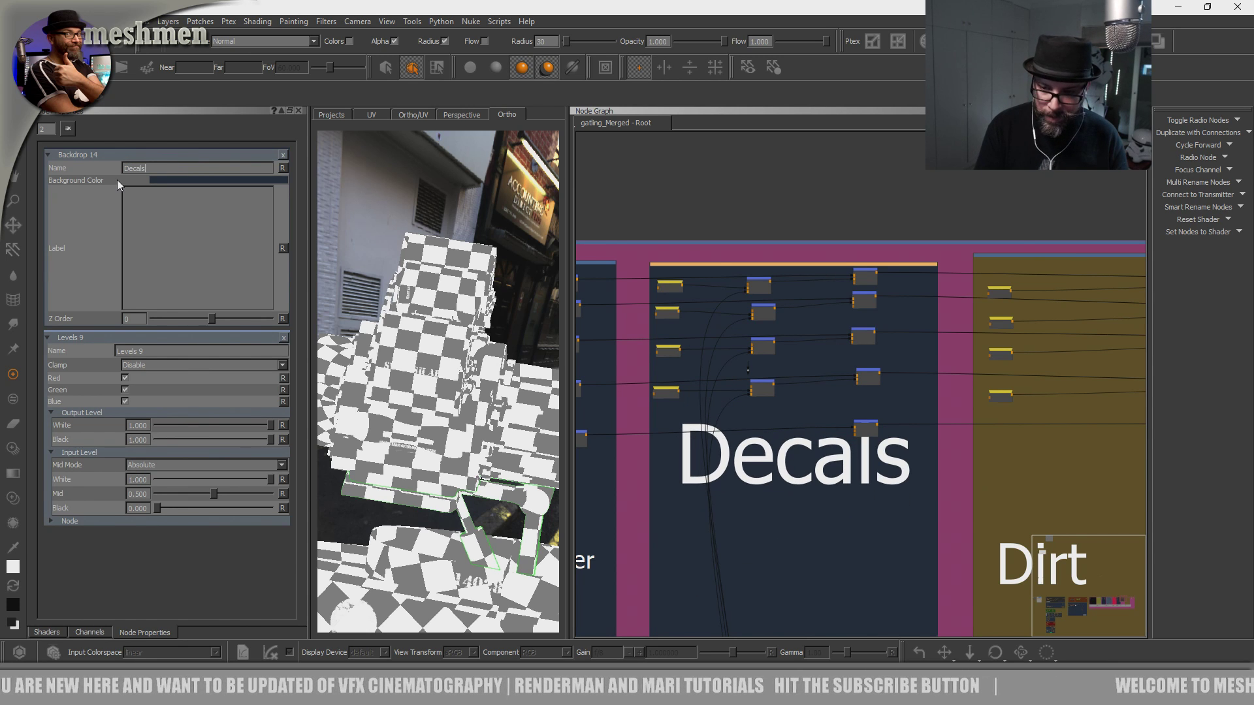
{"action": "key", "text": "Return"}
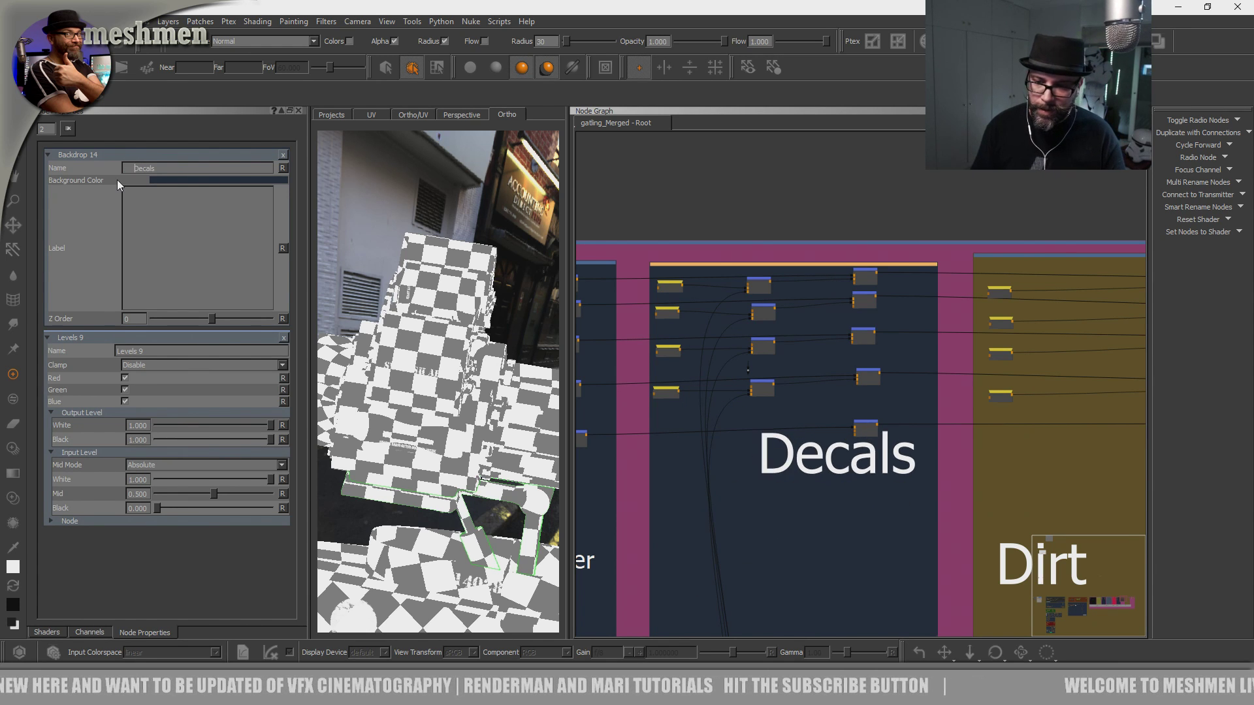
{"action": "scroll", "coordinate": [846, 459], "scroll_direction": "down", "scroll_amount": 2}
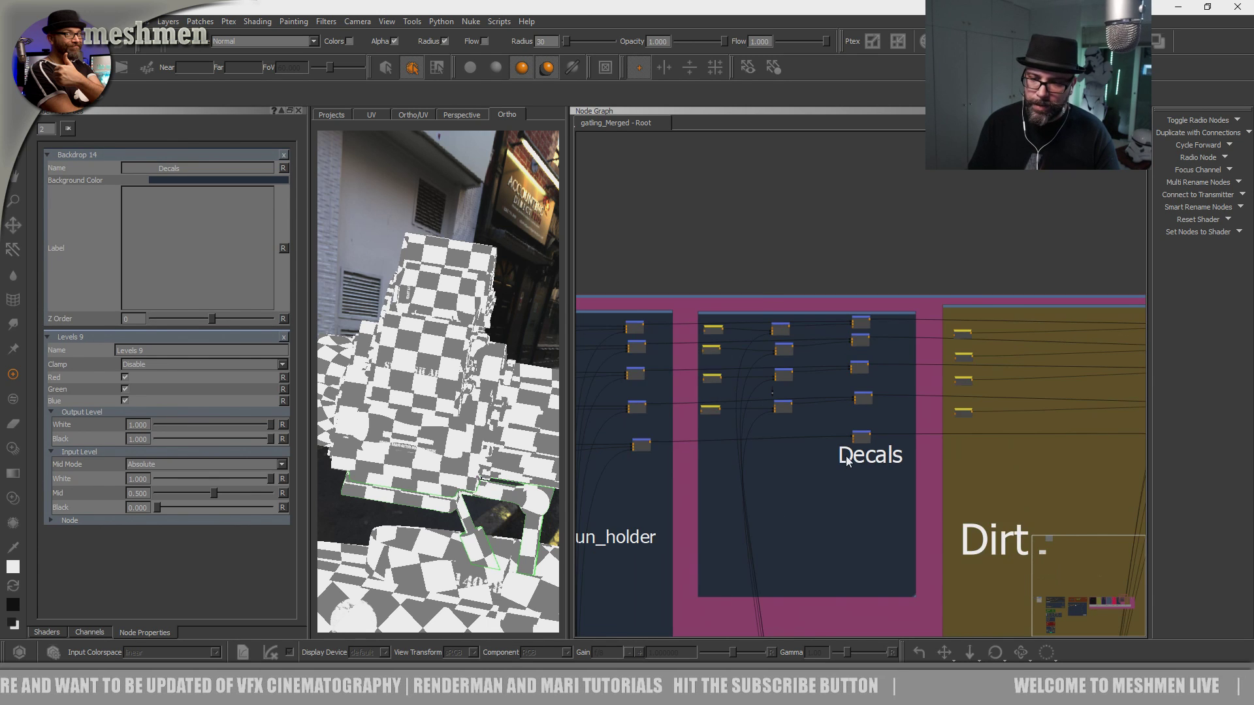
{"action": "scroll", "coordinate": [847, 460], "scroll_direction": "up", "scroll_amount": 3}
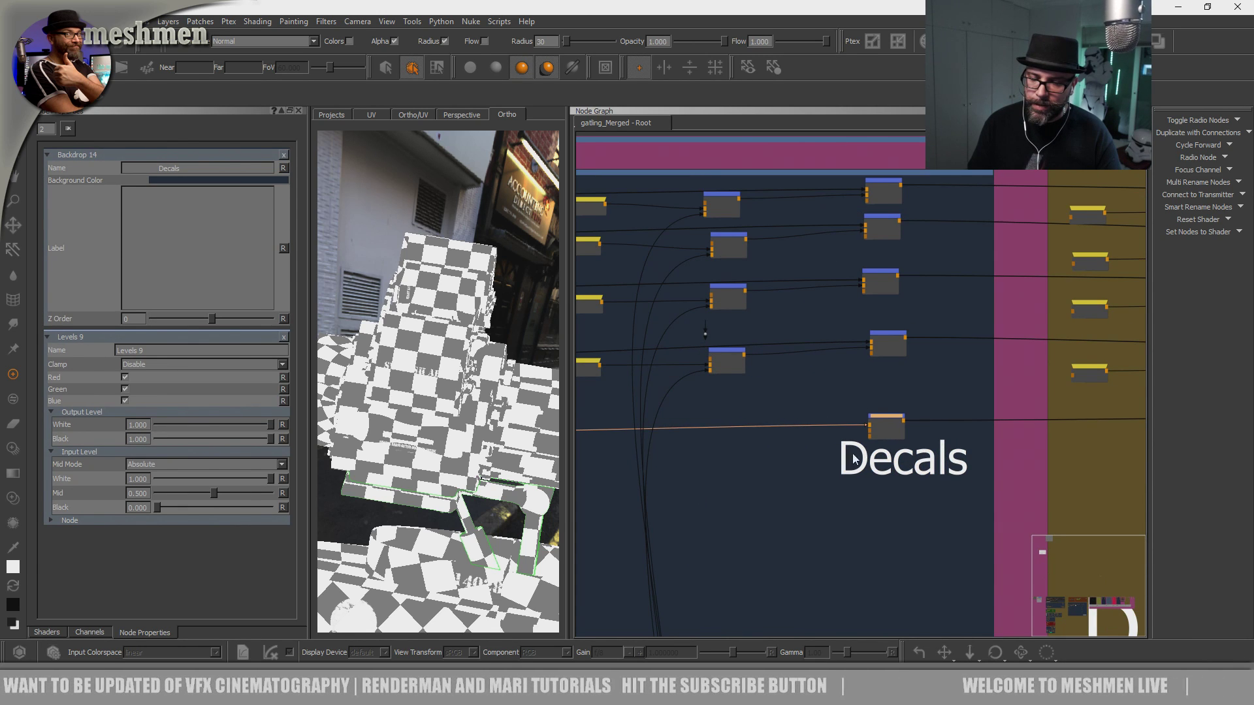
Create a radio node inside the Decals backdrop and place it beneath the existing column of radio nodes.
{"action": "scroll", "coordinate": [865, 452], "scroll_direction": "down", "scroll_amount": 1}
{"action": "key", "text": "Tab"}
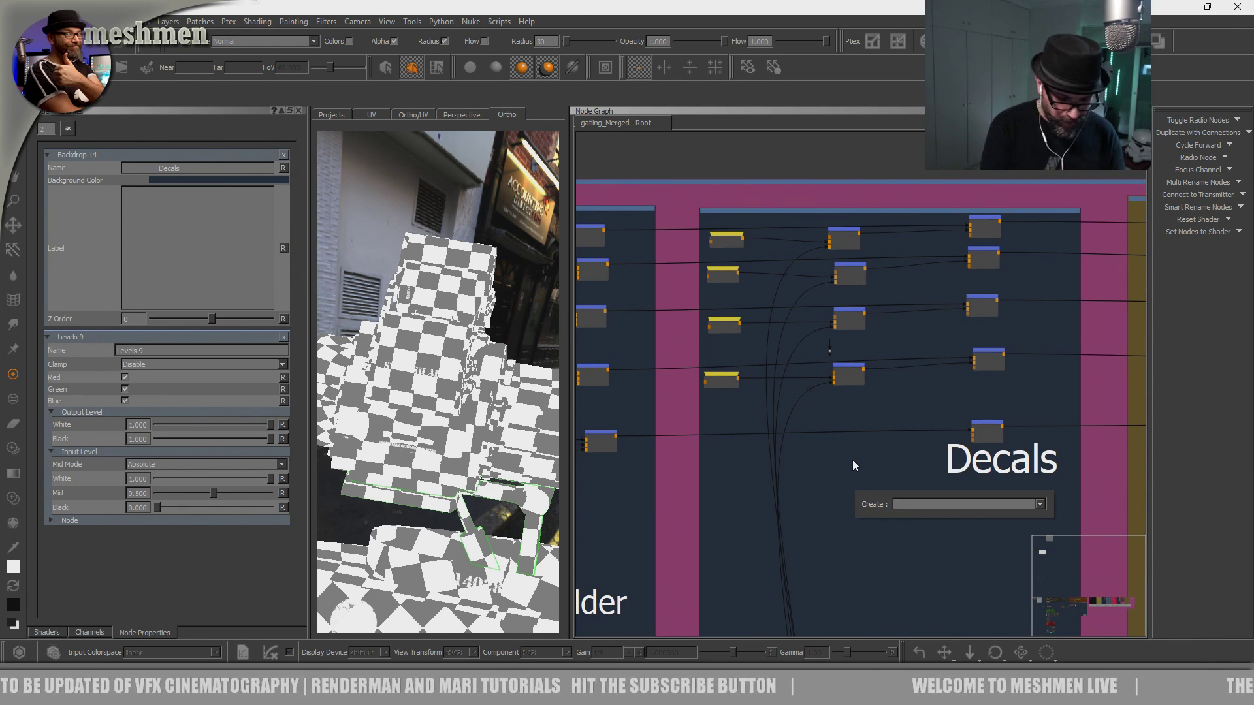
{"action": "type", "text": "lev"}
{"action": "key", "text": "Return"}
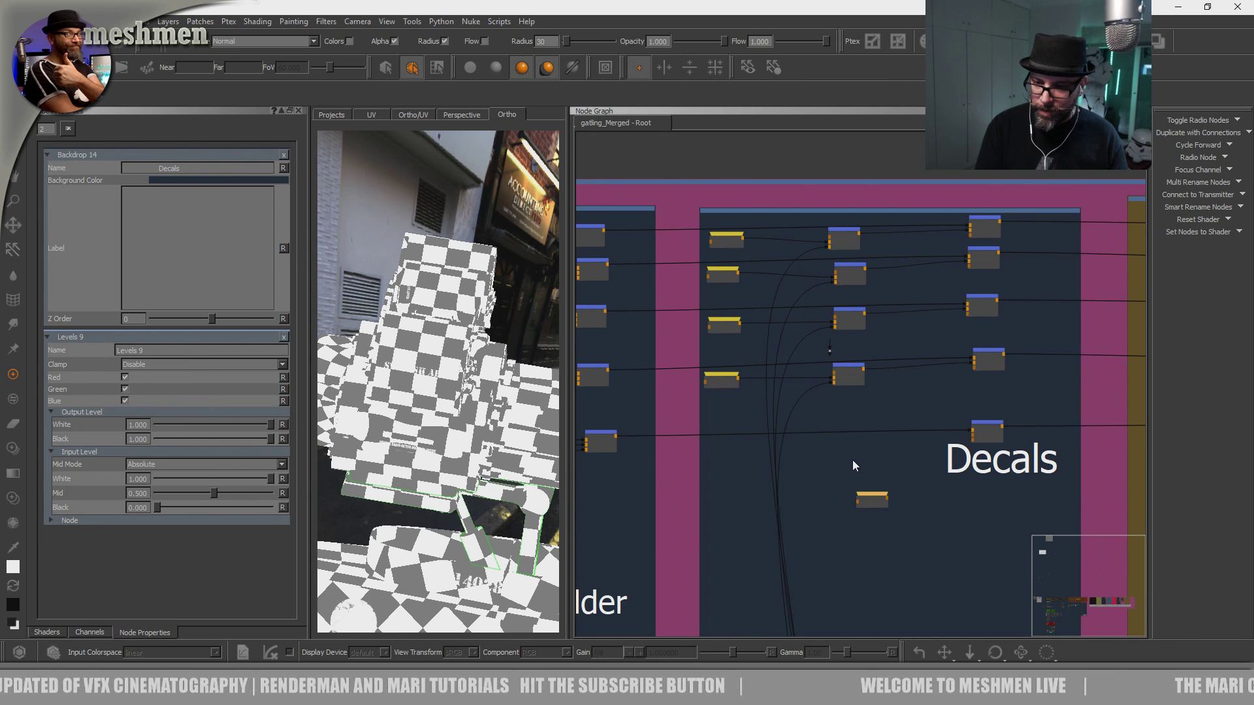
{"action": "left_click_drag", "start_coordinate": [886, 498], "coordinate": [843, 482]}
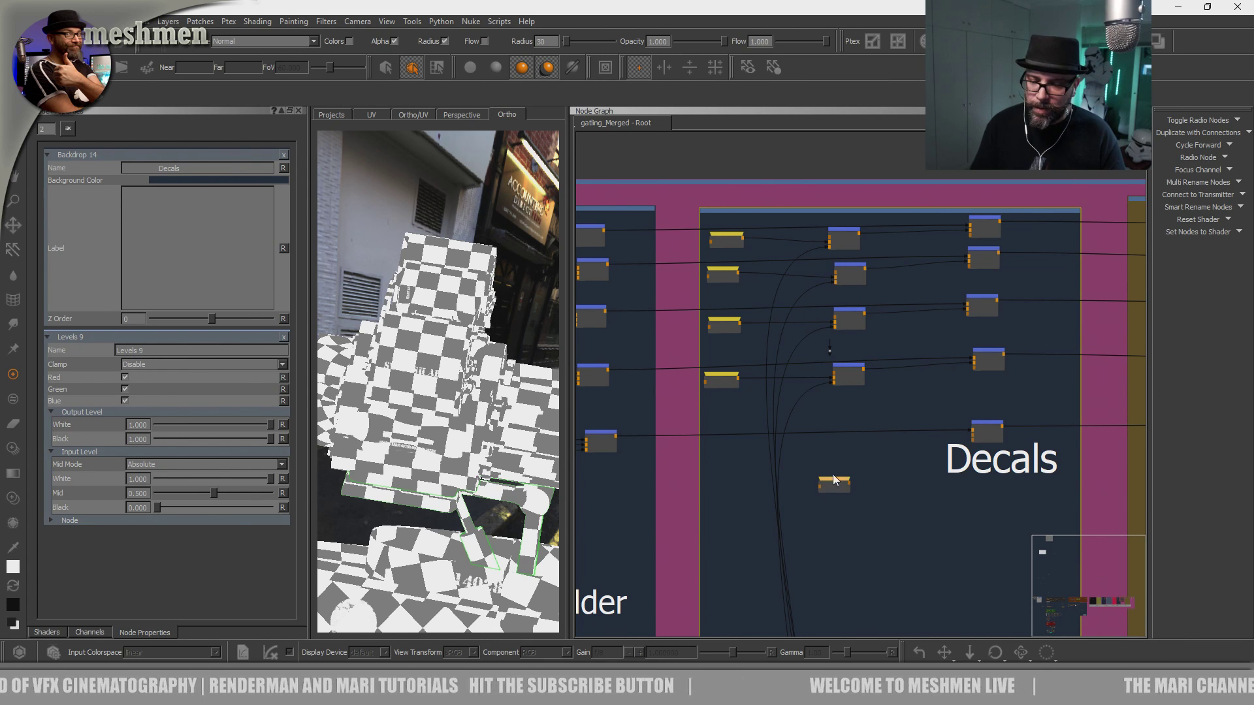
{"action": "scroll", "coordinate": [847, 486], "scroll_direction": "up", "scroll_amount": 2}
{"action": "left_click_drag", "start_coordinate": [820, 526], "coordinate": [666, 510]}
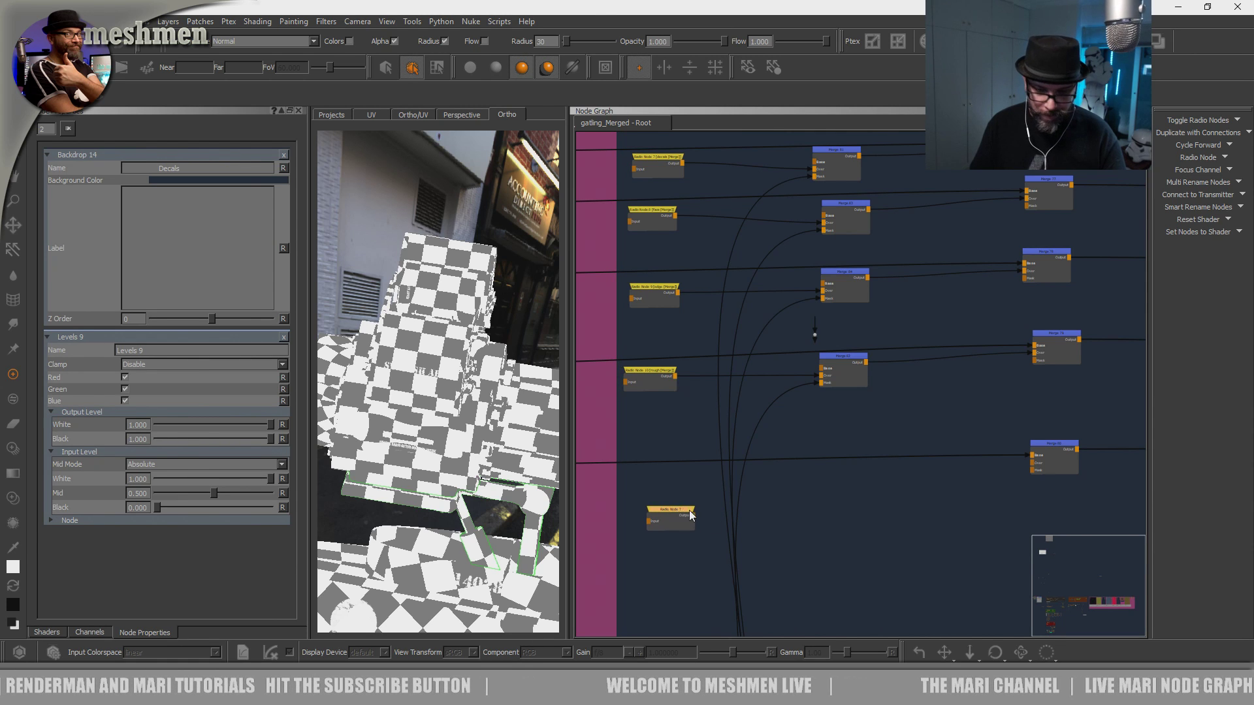
Add a masked Merge node fed by the new radio node and connect its output to the lowest Merge node on the main line.
{"action": "left_click_drag", "start_coordinate": [771, 512], "coordinate": [735, 529]}
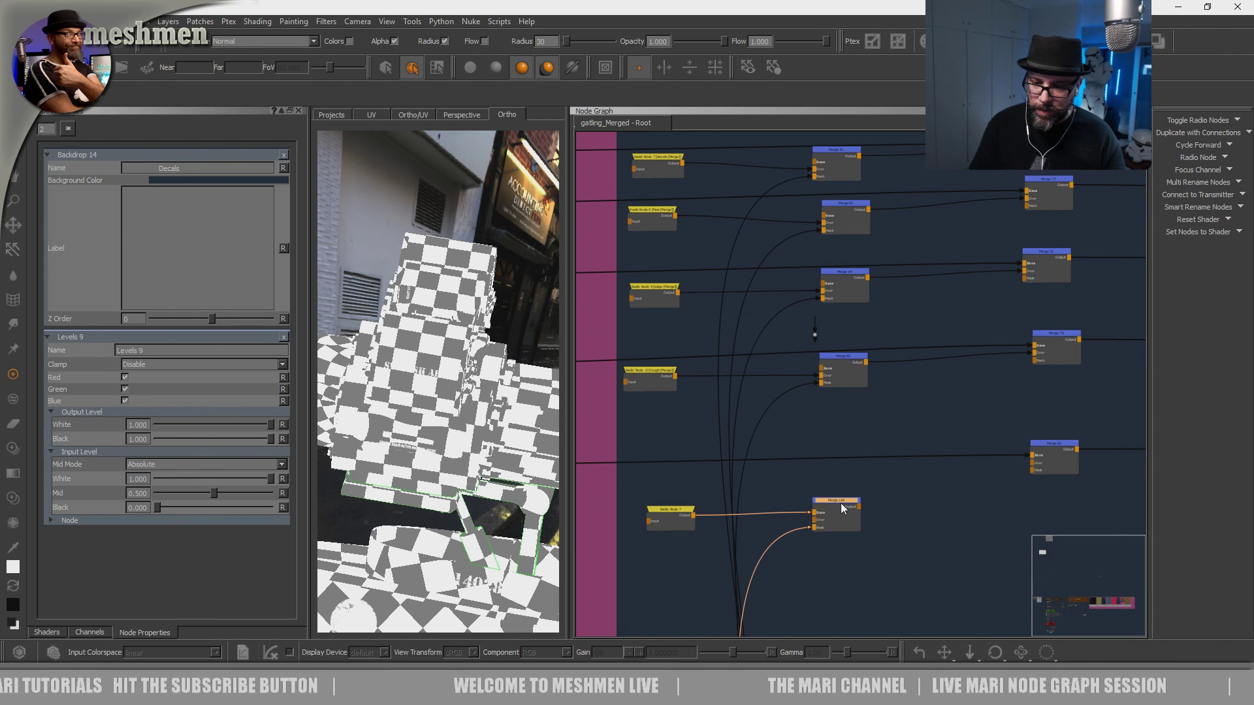
{"action": "left_click_drag", "start_coordinate": [810, 512], "coordinate": [803, 526]}
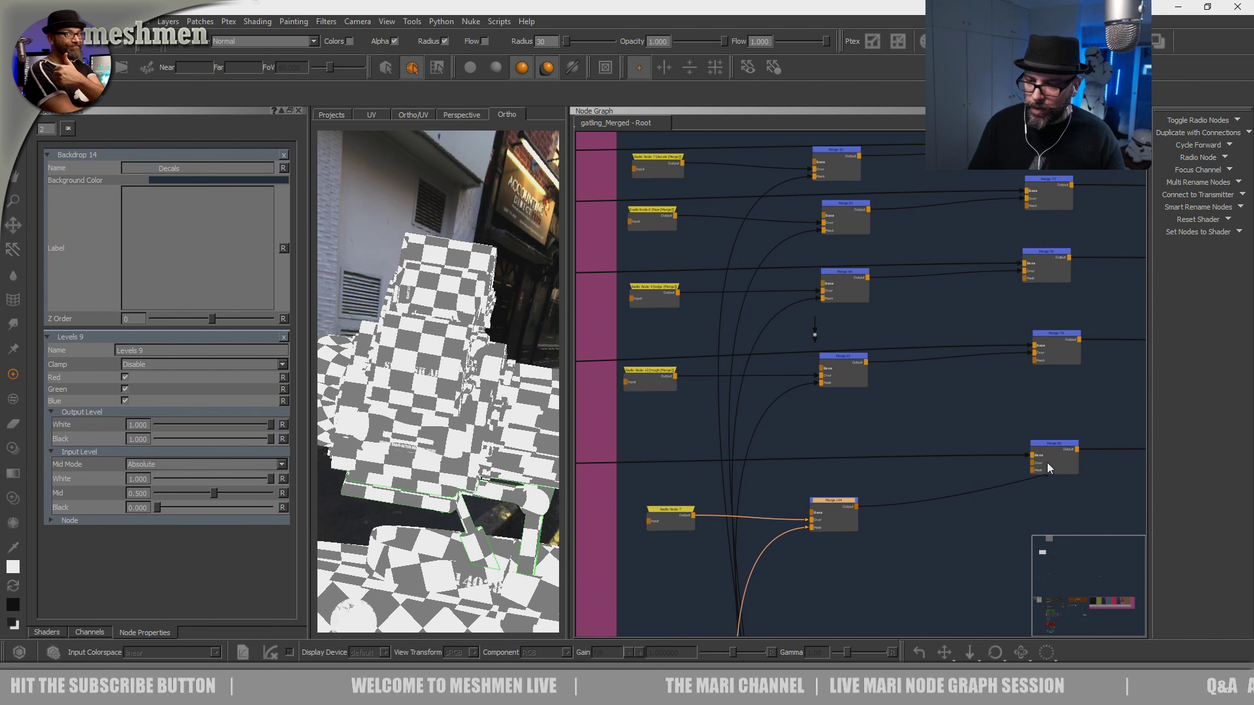
{"action": "left_click_drag", "start_coordinate": [1036, 461], "coordinate": [1040, 463]}
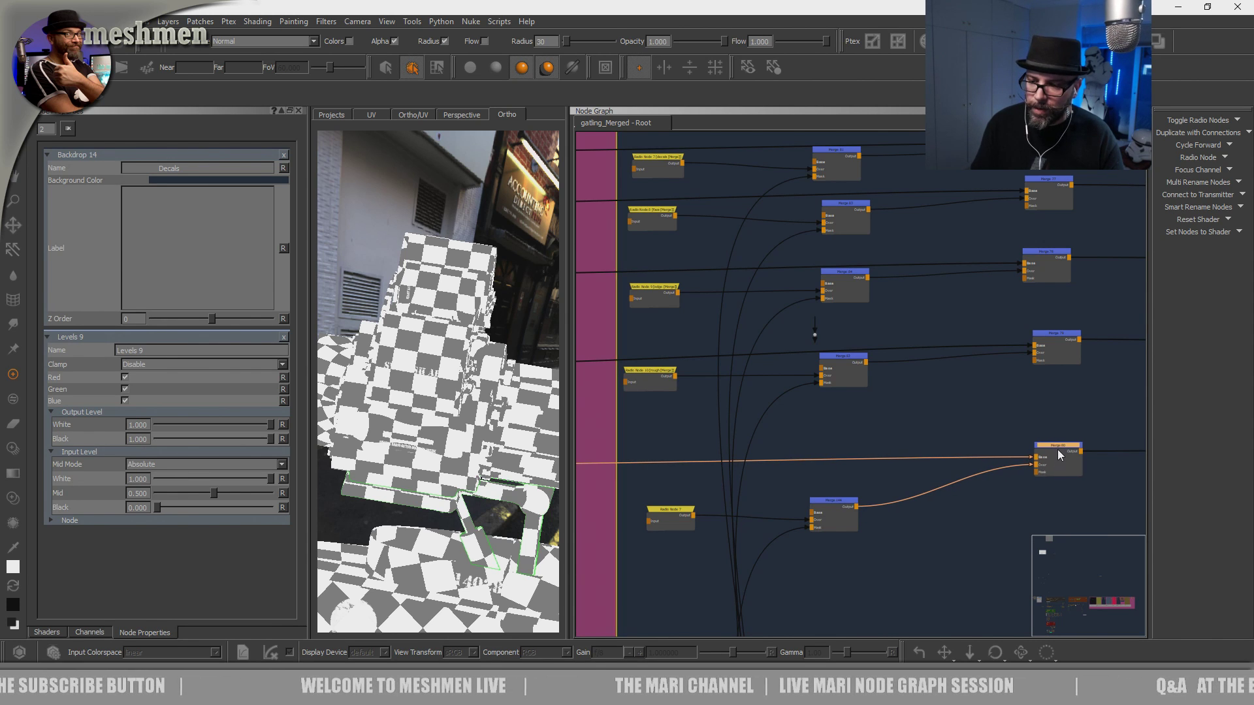
View the lowest main-line Merge node's output on the model and examine the surface from a different angle.
{"action": "left_click", "coordinate": [1056, 447]}
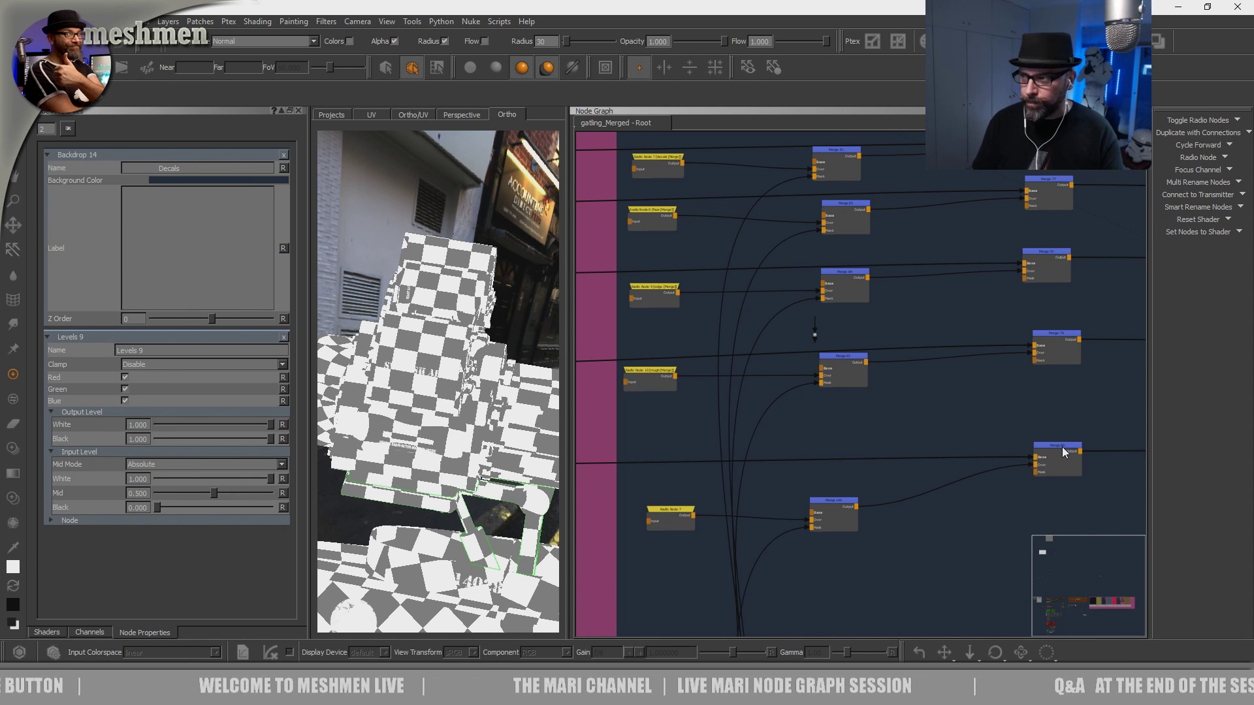
{"action": "left_click_drag", "start_coordinate": [1060, 449], "coordinate": [1064, 456]}
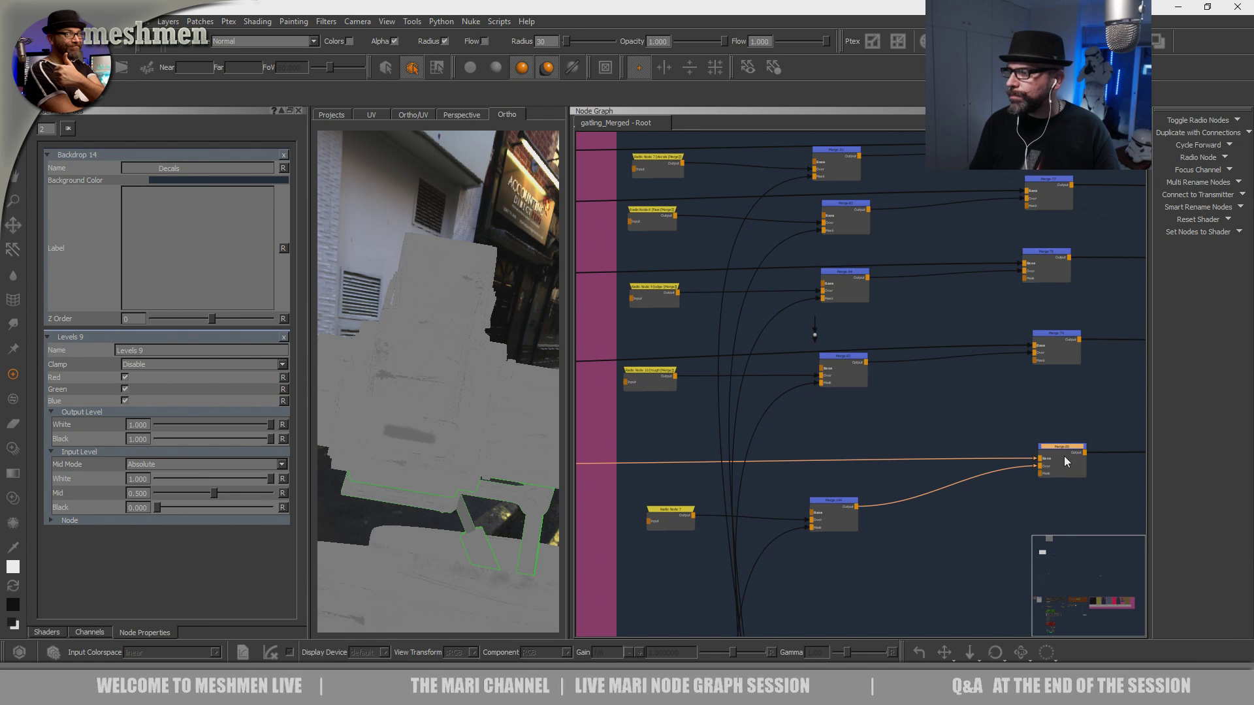
{"action": "left_click_drag", "start_coordinate": [1060, 448], "coordinate": [1059, 444]}
{"action": "mouse_move", "coordinate": [444, 451]}
{"action": "left_mouse_down", "text": "alt"}
{"action": "mouse_move", "coordinate": [425, 457]}
{"action": "mouse_move", "coordinate": [552, 463]}
{"action": "left_mouse_up", "text": "alt"}
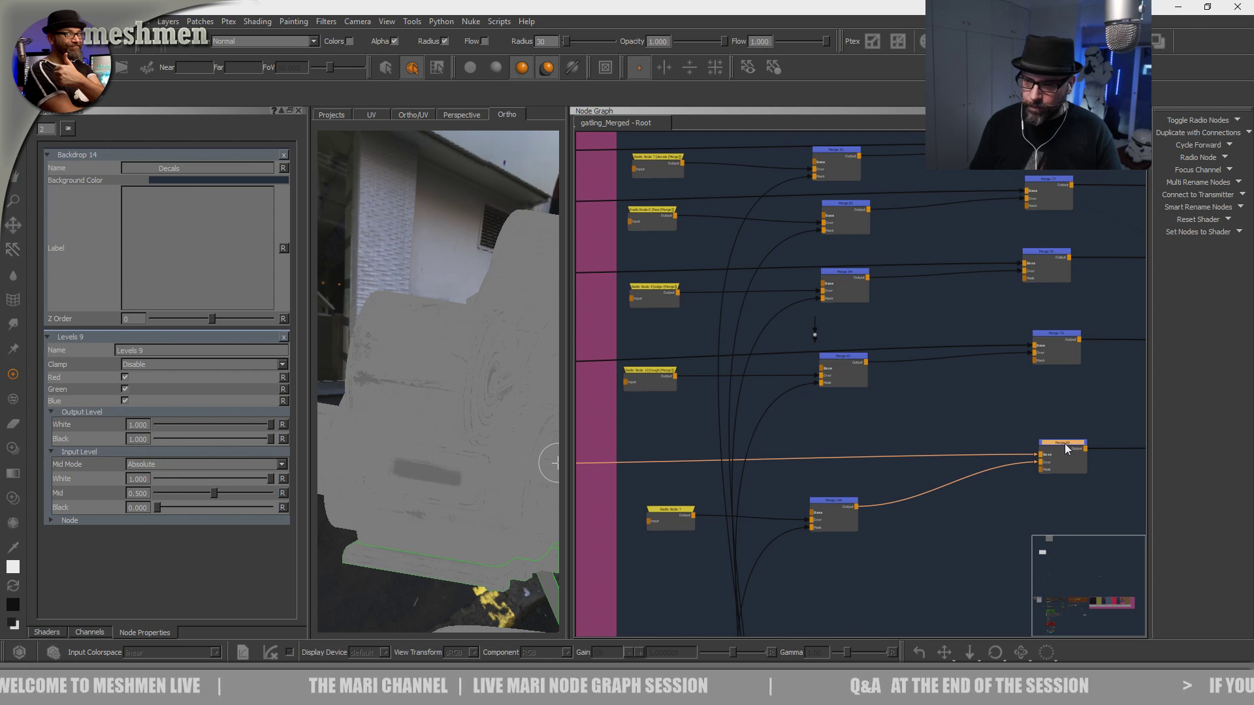
Connect the new radio node to the decalBump radio transmitter and check the decals on the model.
{"action": "left_click_drag", "start_coordinate": [670, 512], "coordinate": [672, 518]}
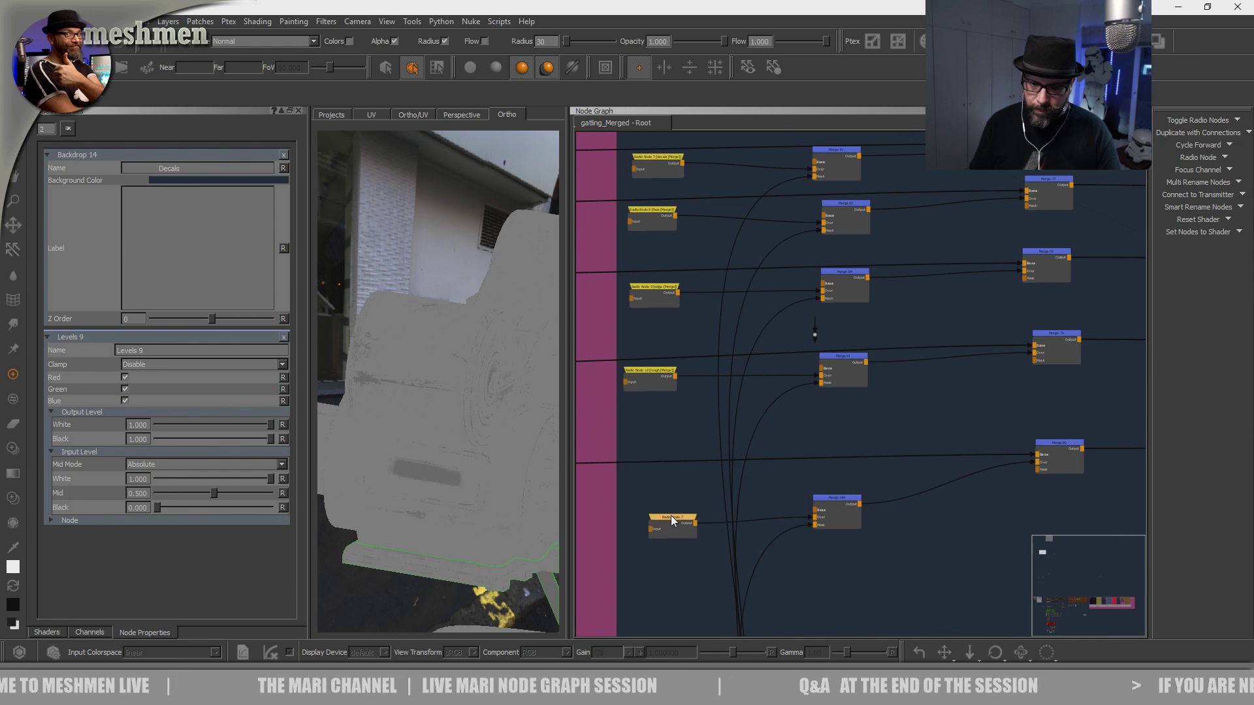
{"action": "left_click", "coordinate": [1185, 196]}
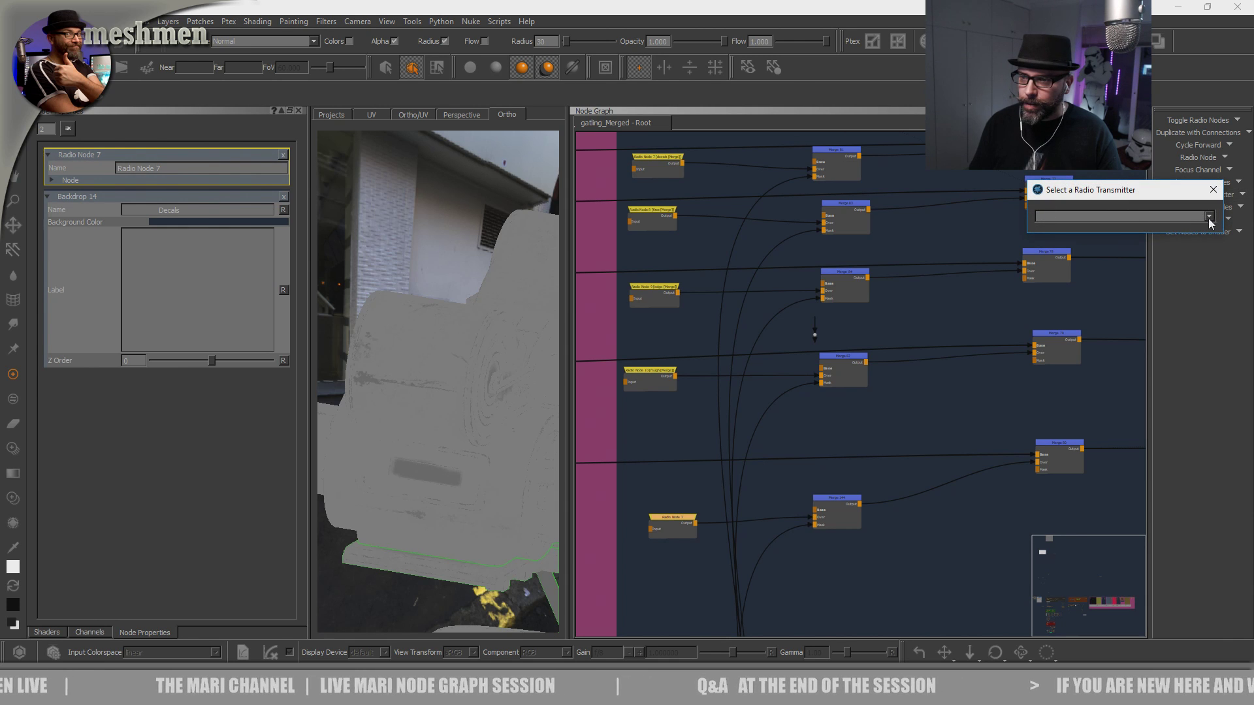
{"action": "left_click", "coordinate": [1208, 221]}
{"action": "left_click", "coordinate": [1083, 234]}
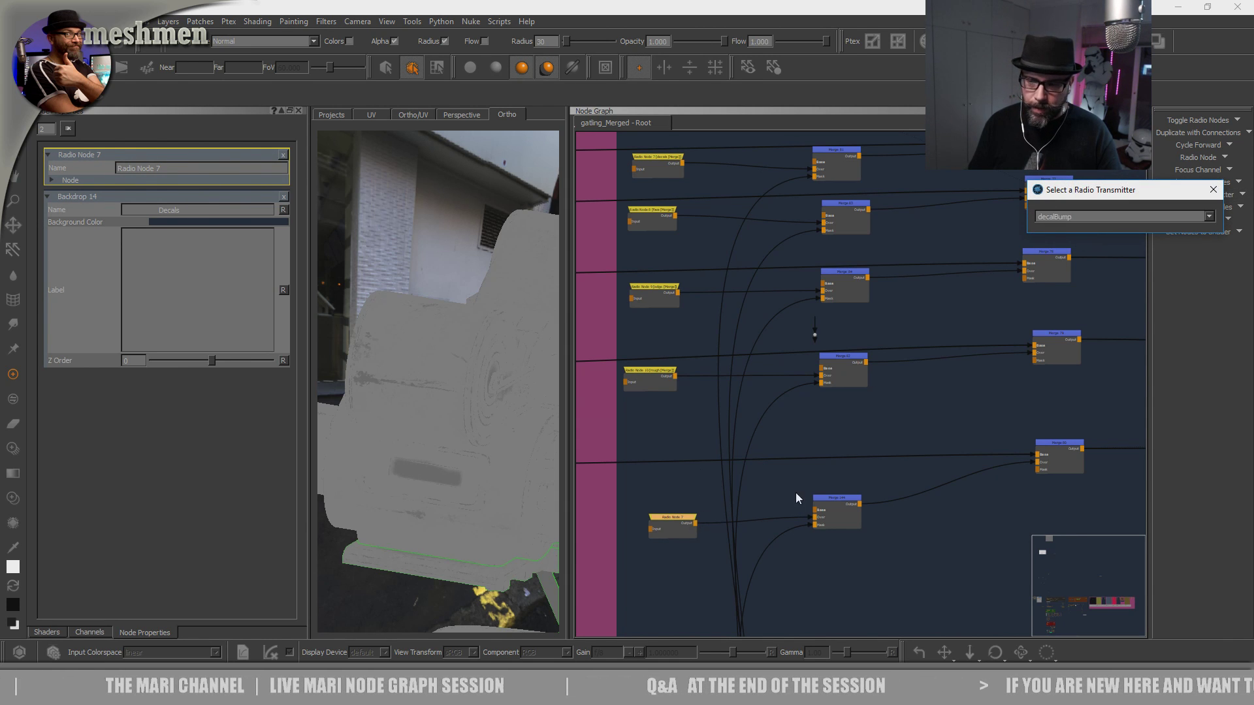
{"action": "key", "text": "Return"}
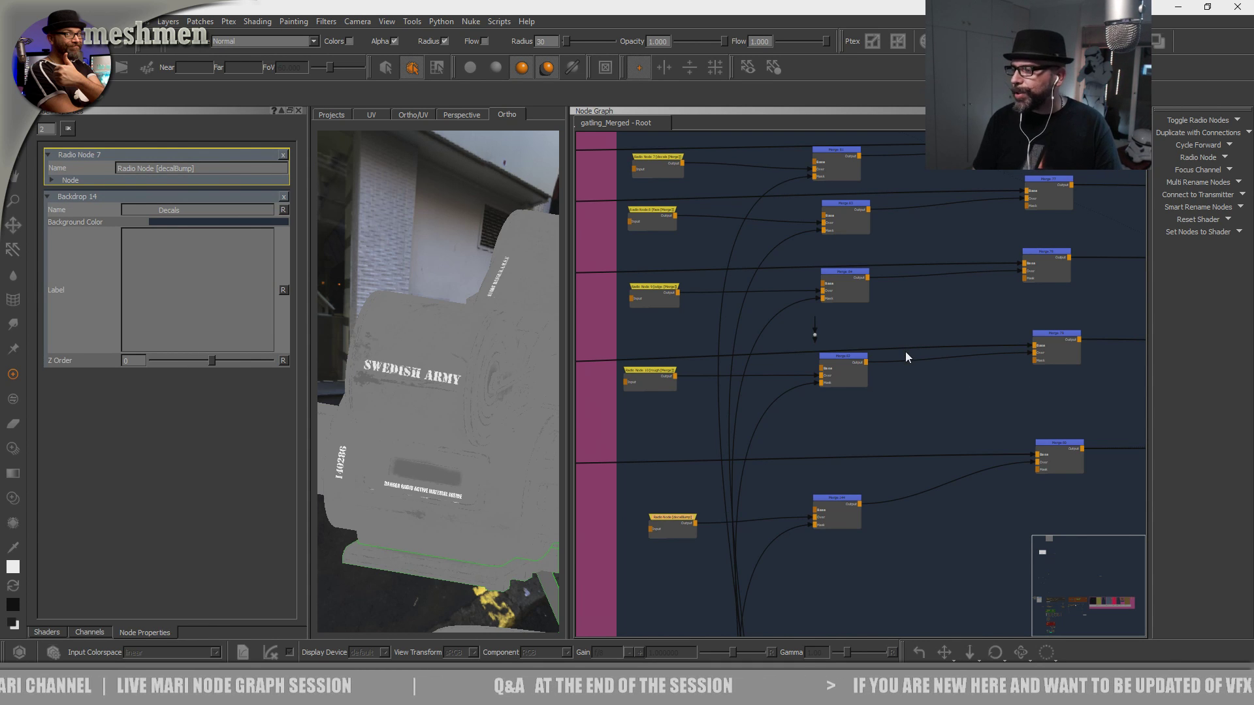
{"action": "mouse_move", "coordinate": [455, 463]}
{"action": "right_mouse_down", "text": "alt"}
{"action": "mouse_move", "coordinate": [465, 453]}
{"action": "mouse_move", "coordinate": [454, 446]}
{"action": "right_mouse_up", "text": "alt"}
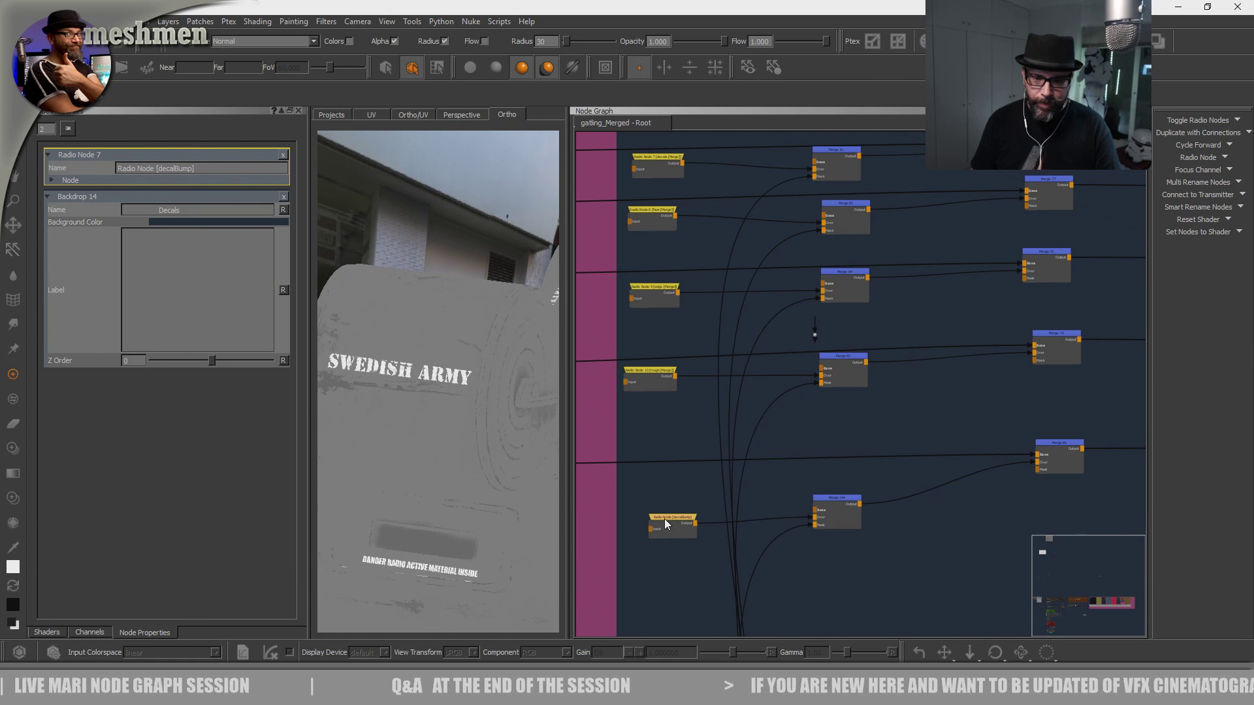
Line up the decalBump radio node with the Merge node it feeds.
{"action": "left_click_drag", "start_coordinate": [667, 518], "coordinate": [667, 503]}
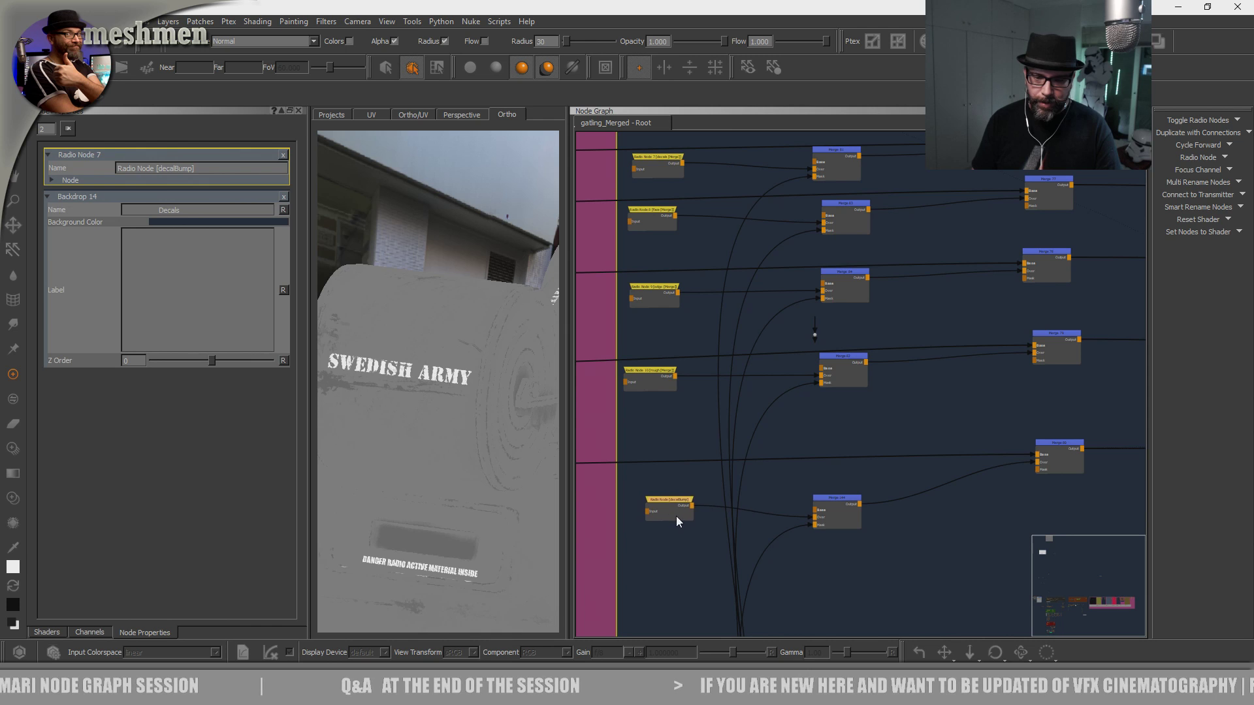
{"action": "left_click_drag", "start_coordinate": [830, 503], "coordinate": [831, 495]}
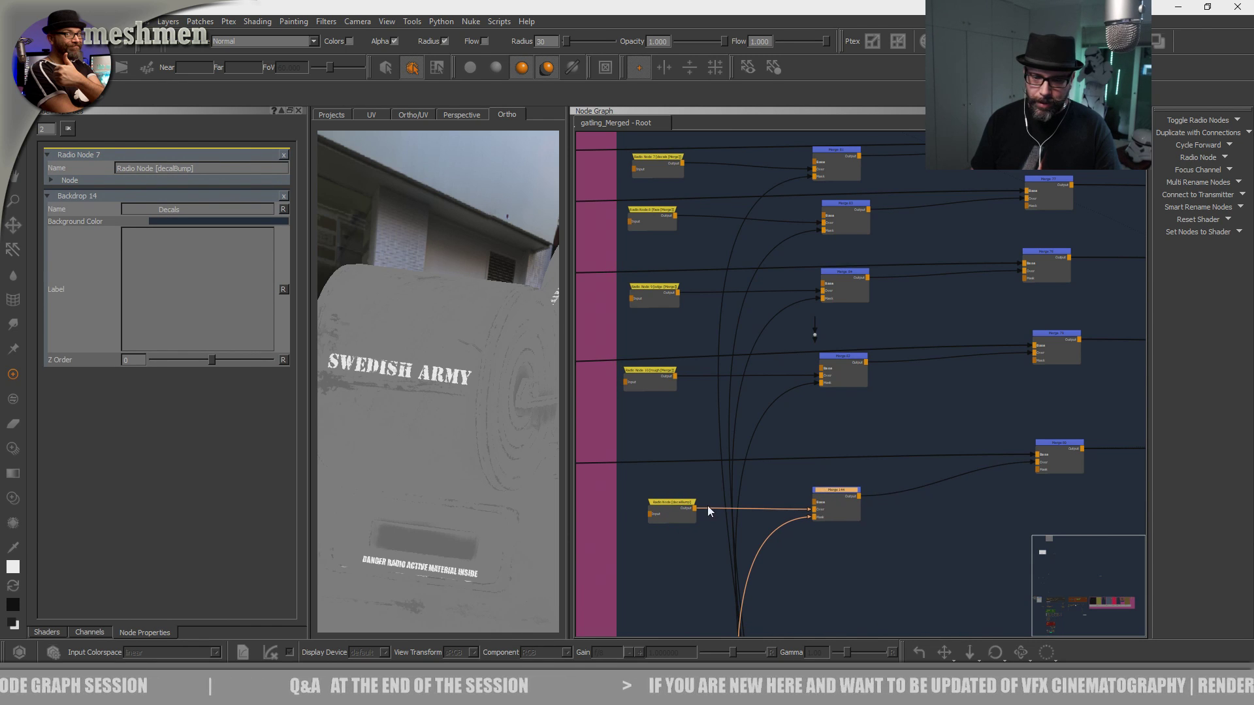
{"action": "left_click_drag", "start_coordinate": [687, 506], "coordinate": [687, 503]}
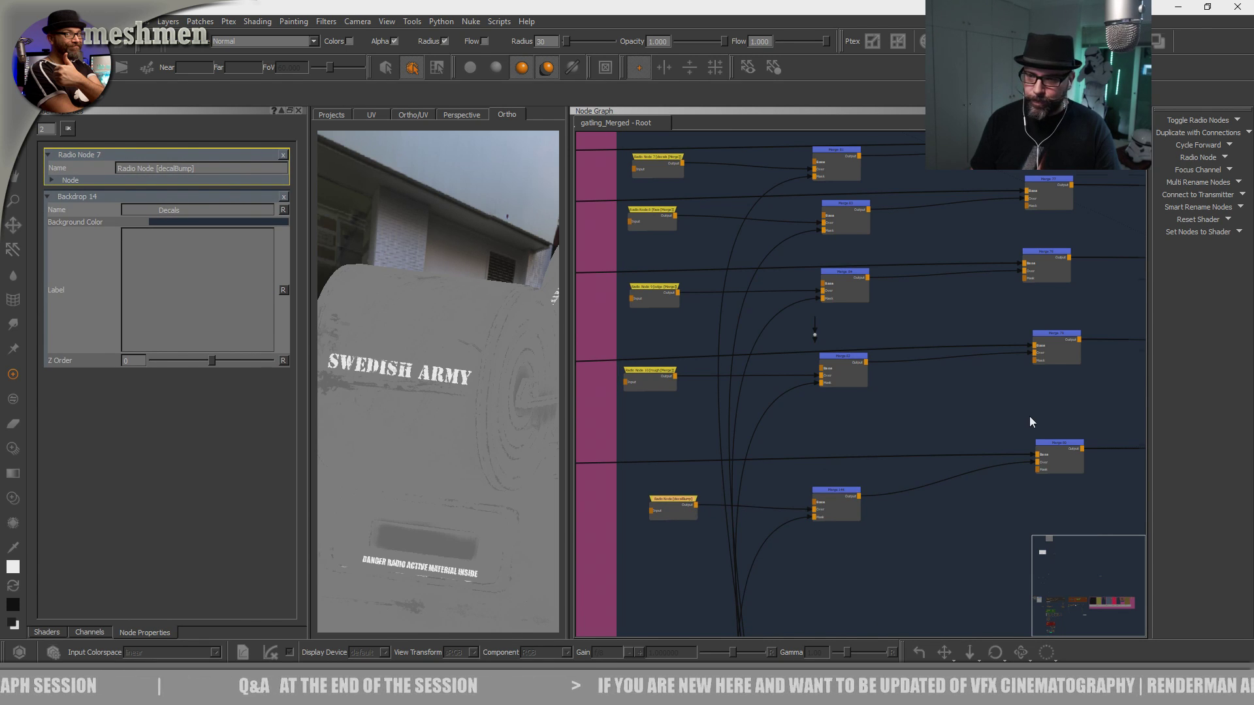
Tidy the Merge nodes in the Decals backdrop by nudging them into cleaner rows, including the one fed by the decalBump radio node.
{"action": "scroll", "coordinate": [1030, 422], "scroll_direction": "down", "scroll_amount": 4}
{"action": "middle_click_drag", "start_coordinate": [1032, 422], "coordinate": [804, 476]}
{"action": "scroll", "coordinate": [838, 388], "scroll_direction": "up", "scroll_amount": 2}
{"action": "left_click_drag", "start_coordinate": [797, 366], "coordinate": [795, 343]}
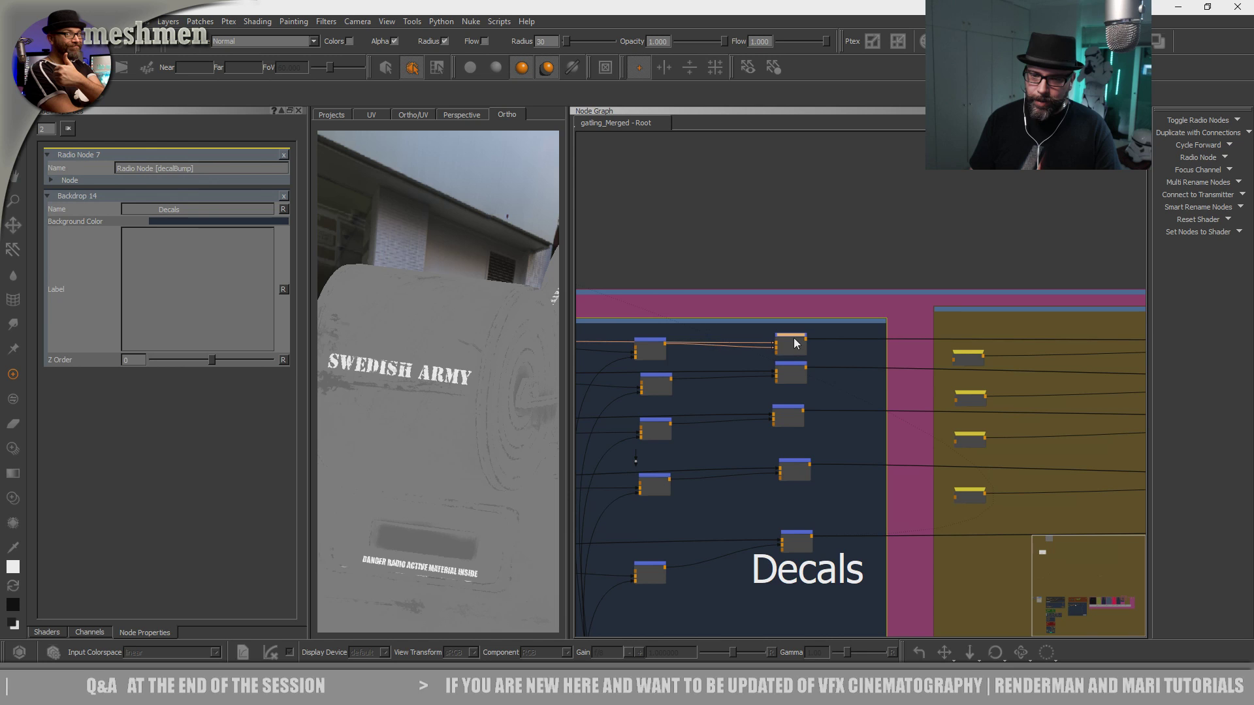
{"action": "left_click_drag", "start_coordinate": [654, 346], "coordinate": [654, 351]}
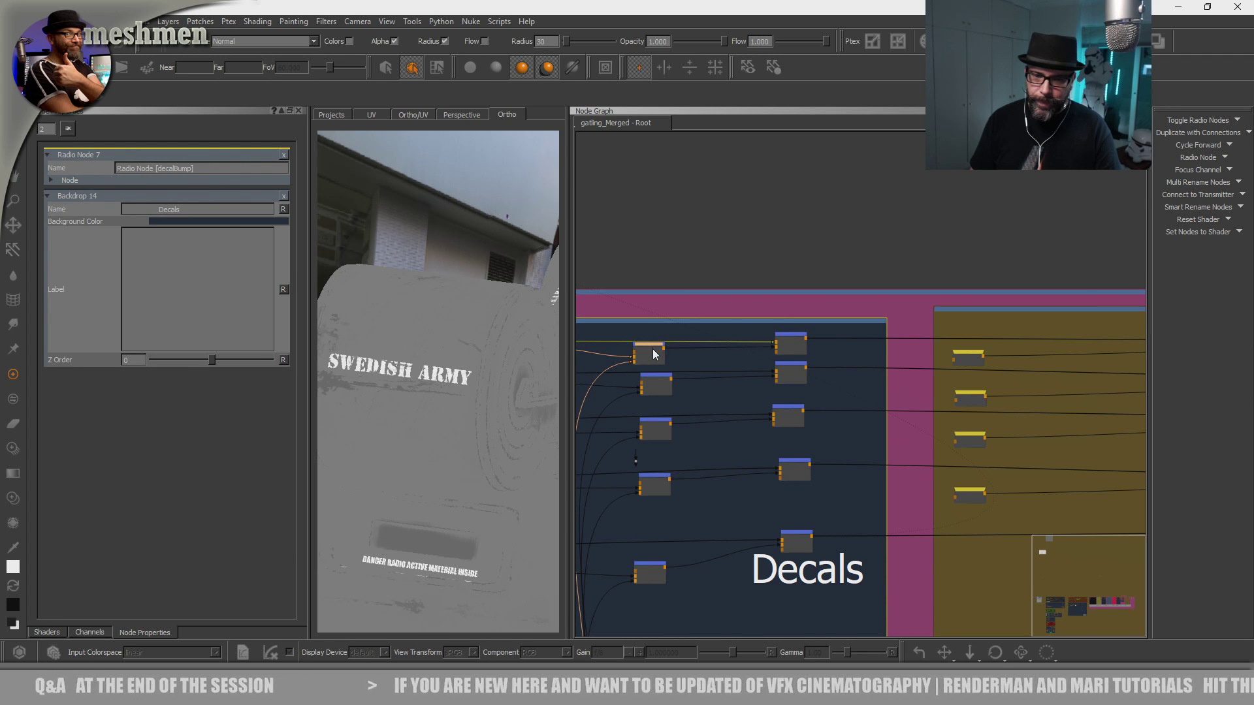
{"action": "left_click", "coordinate": [787, 340]}
{"action": "left_click", "coordinate": [792, 370]}
{"action": "left_click_drag", "start_coordinate": [798, 414], "coordinate": [792, 409]}
{"action": "left_click_drag", "start_coordinate": [799, 470], "coordinate": [801, 462]}
{"action": "left_click", "coordinate": [803, 538]}
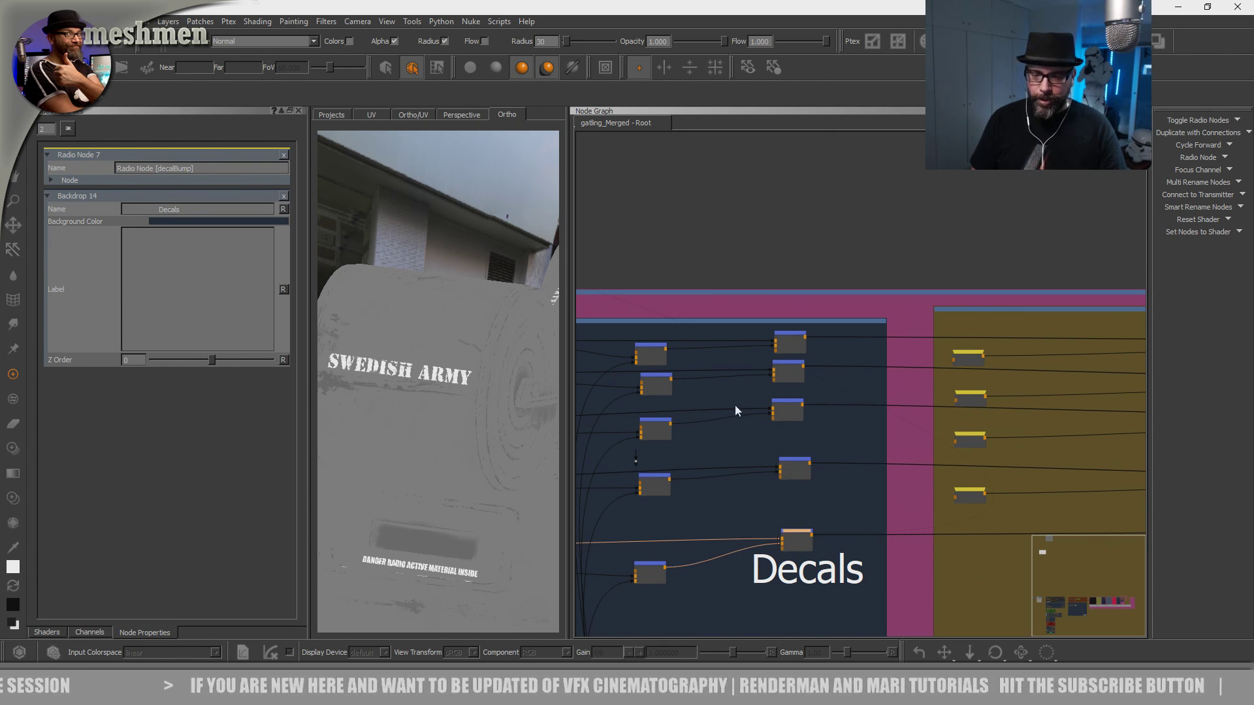
{"action": "middle_click_drag", "start_coordinate": [783, 270], "coordinate": [916, 222]}
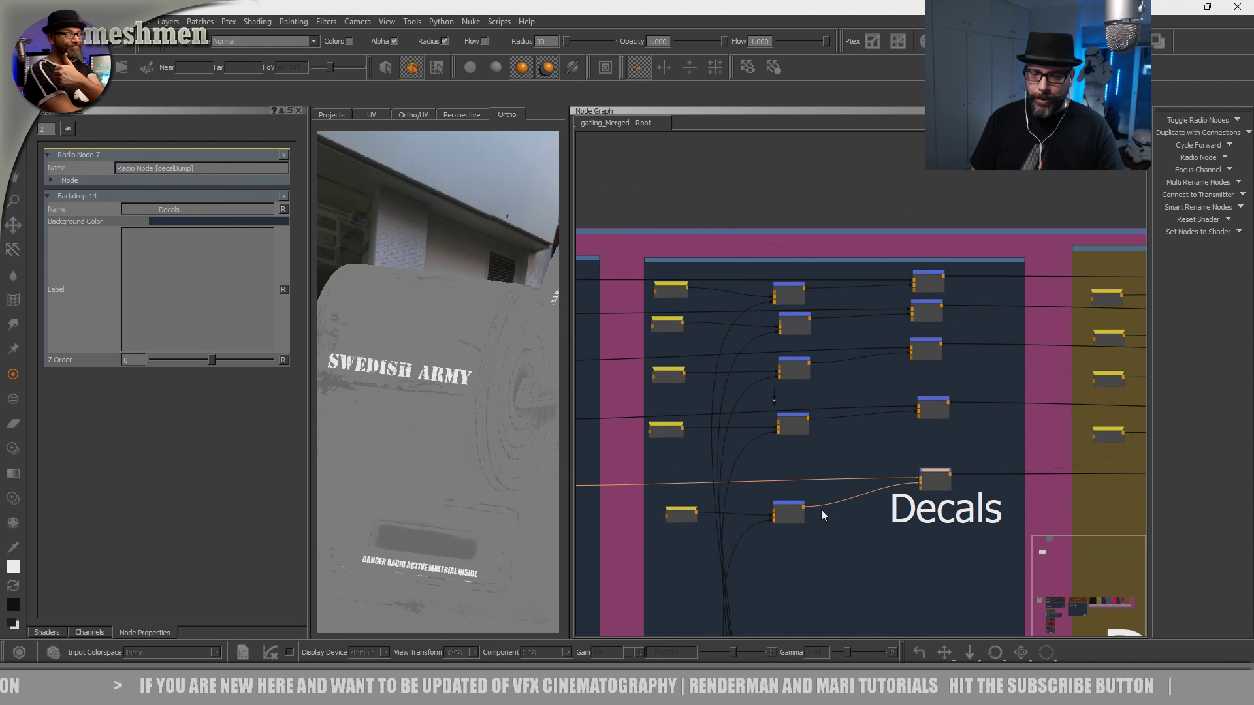
{"action": "left_click_drag", "start_coordinate": [797, 511], "coordinate": [794, 503]}
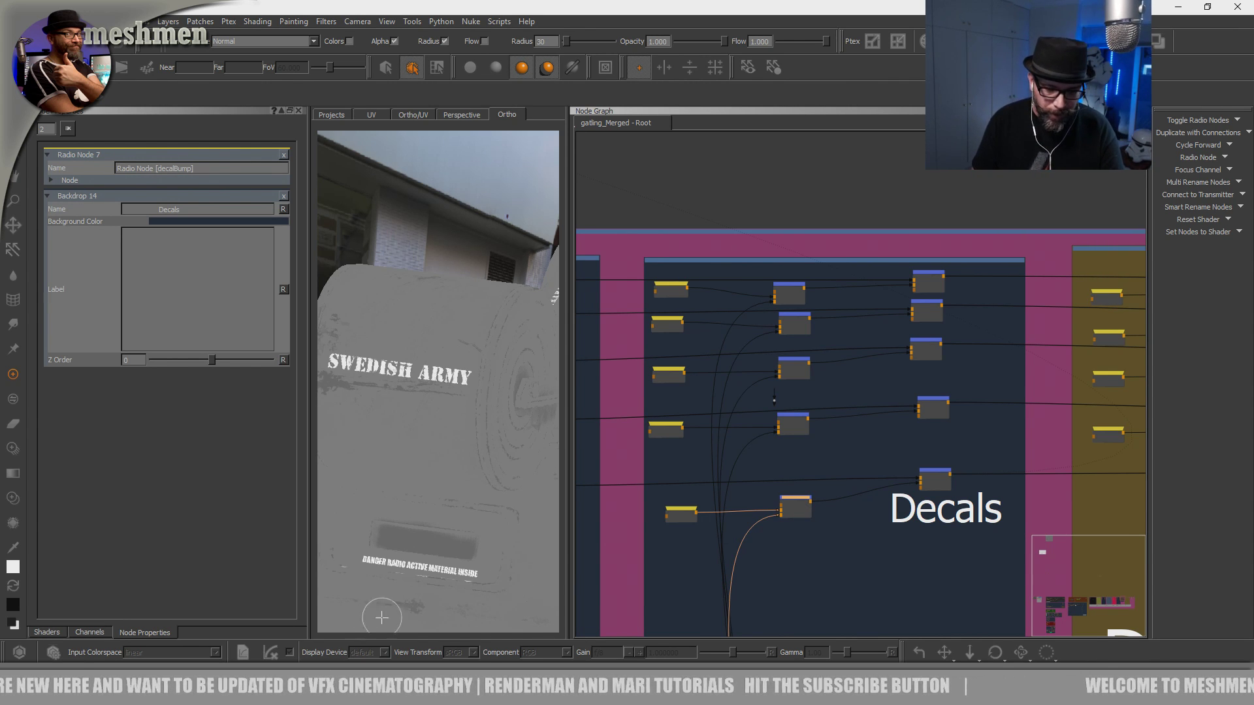
Switch to the web browser, dismiss the desktop notifications and open the RenderMan website at renderman.pixar.com.
{"action": "left_click", "coordinate": [591, 686]}
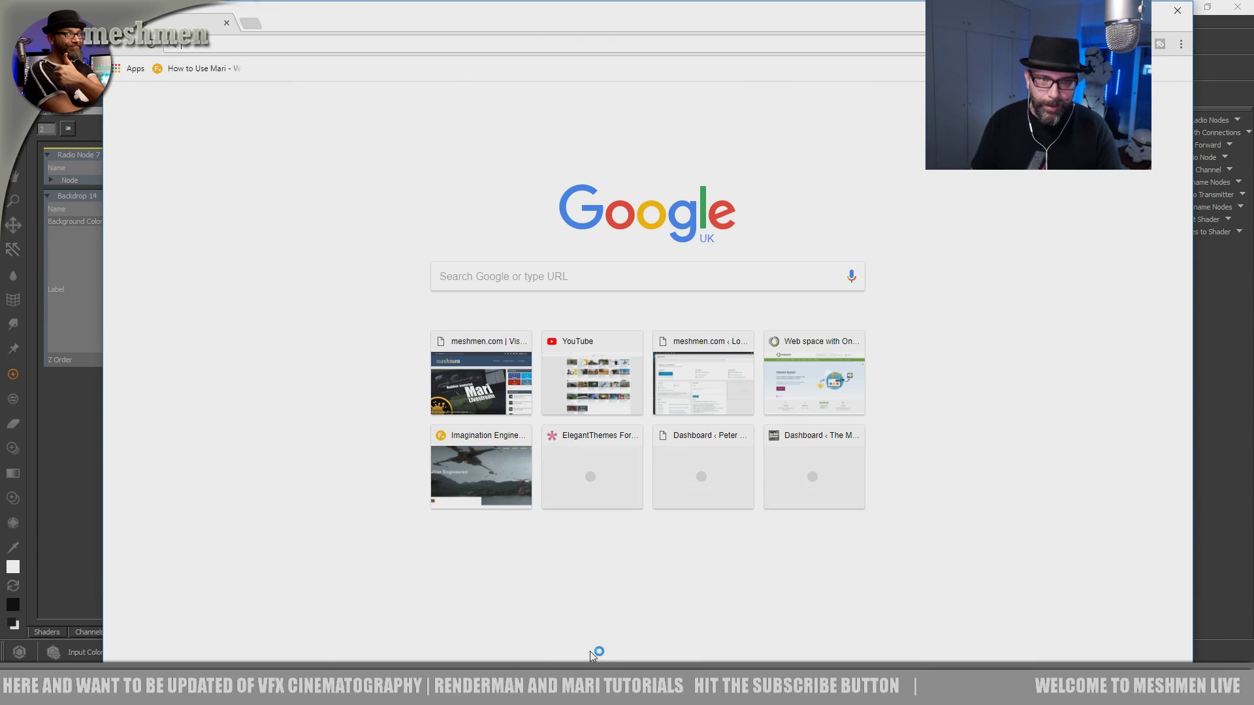
{"action": "type", "text": "rt"}
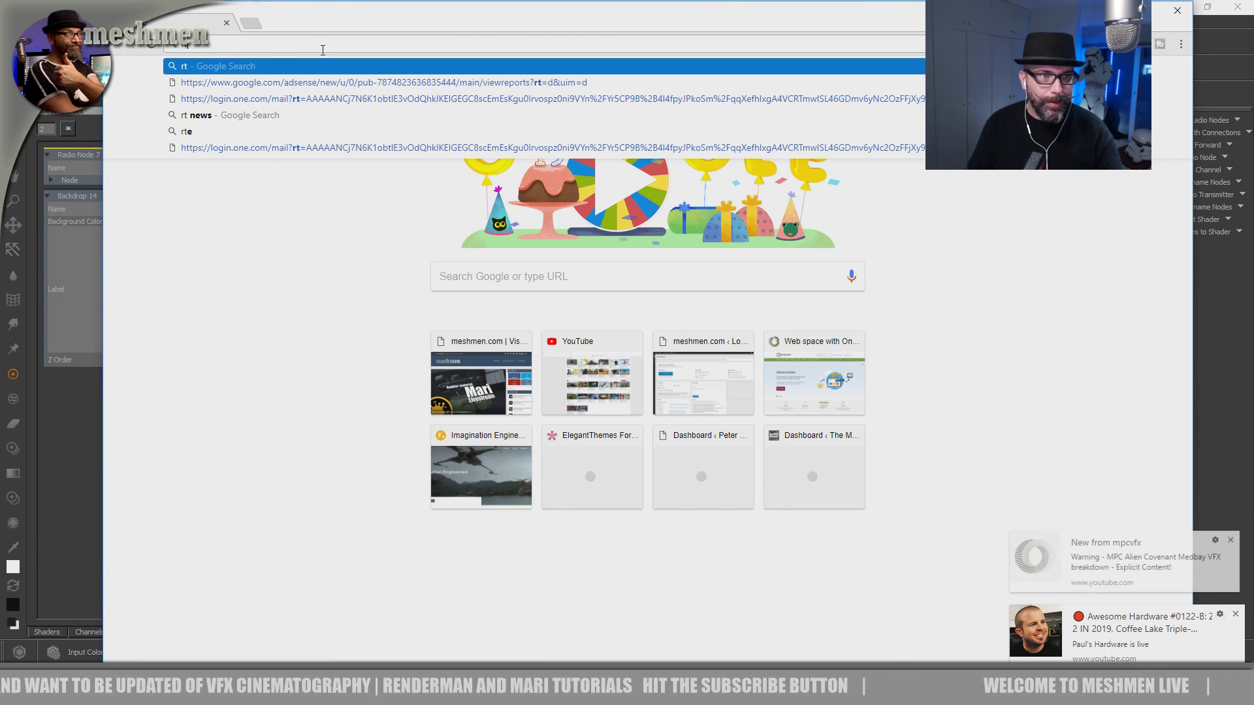
{"action": "key", "text": "BackSpace"}
{"action": "key", "text": "BackSpace"}
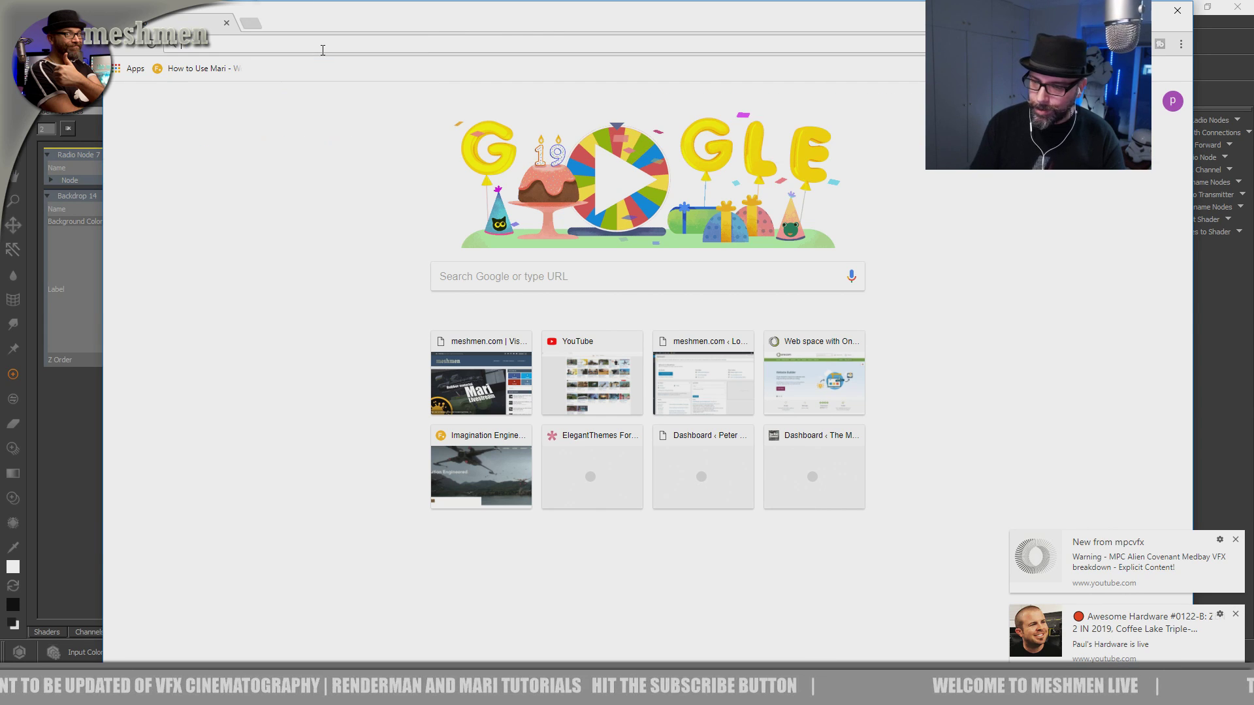
{"action": "left_click", "coordinate": [1236, 541]}
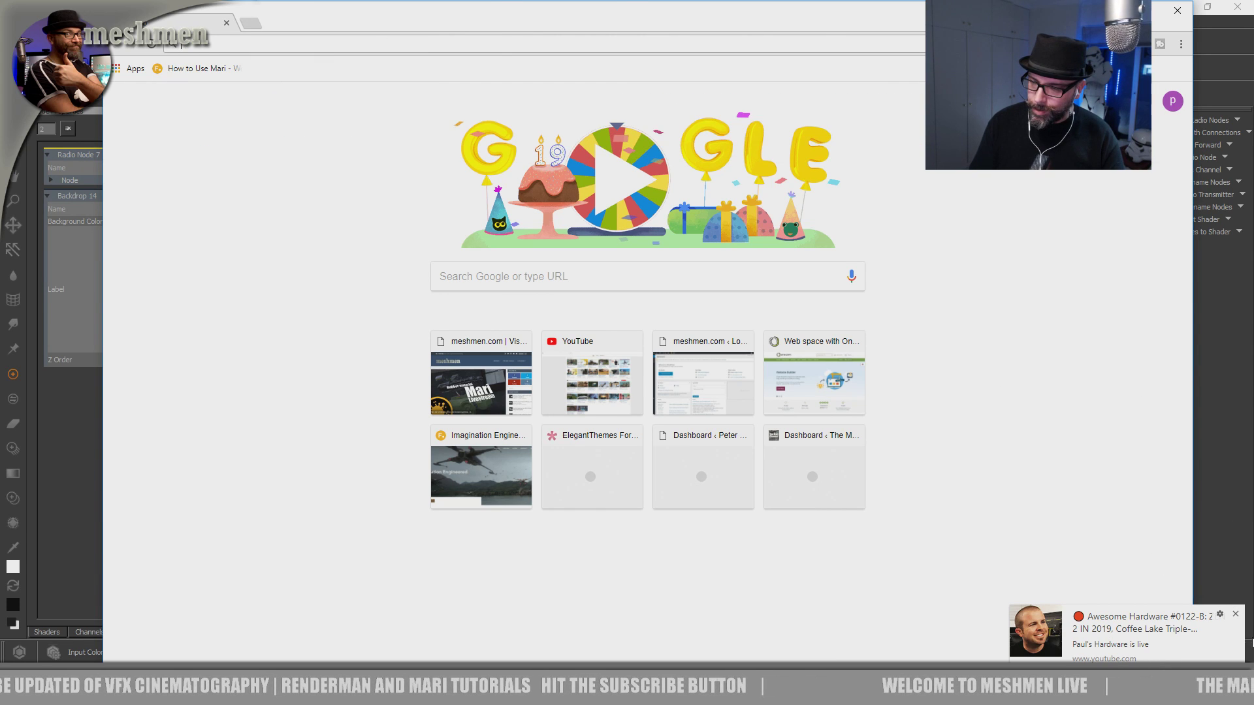
{"action": "left_click", "coordinate": [1236, 616]}
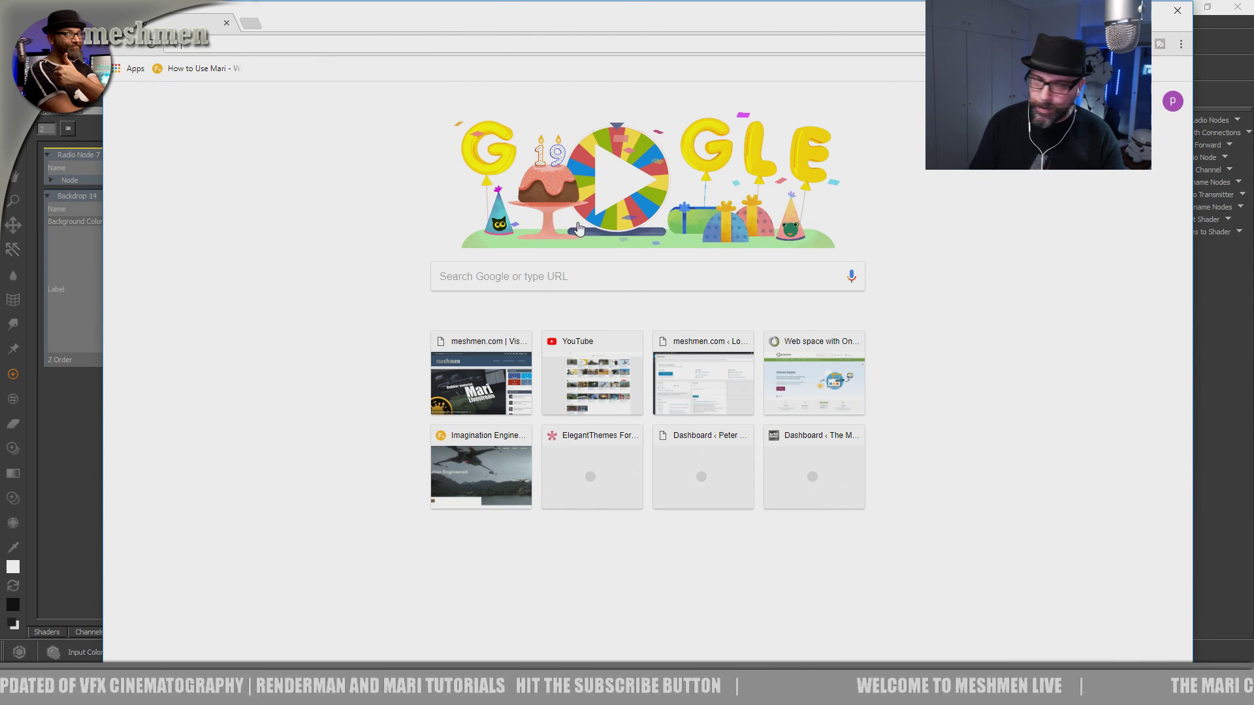
{"action": "left_click", "coordinate": [220, 45]}
{"action": "type", "text": "re"}
{"action": "key", "text": "Return"}
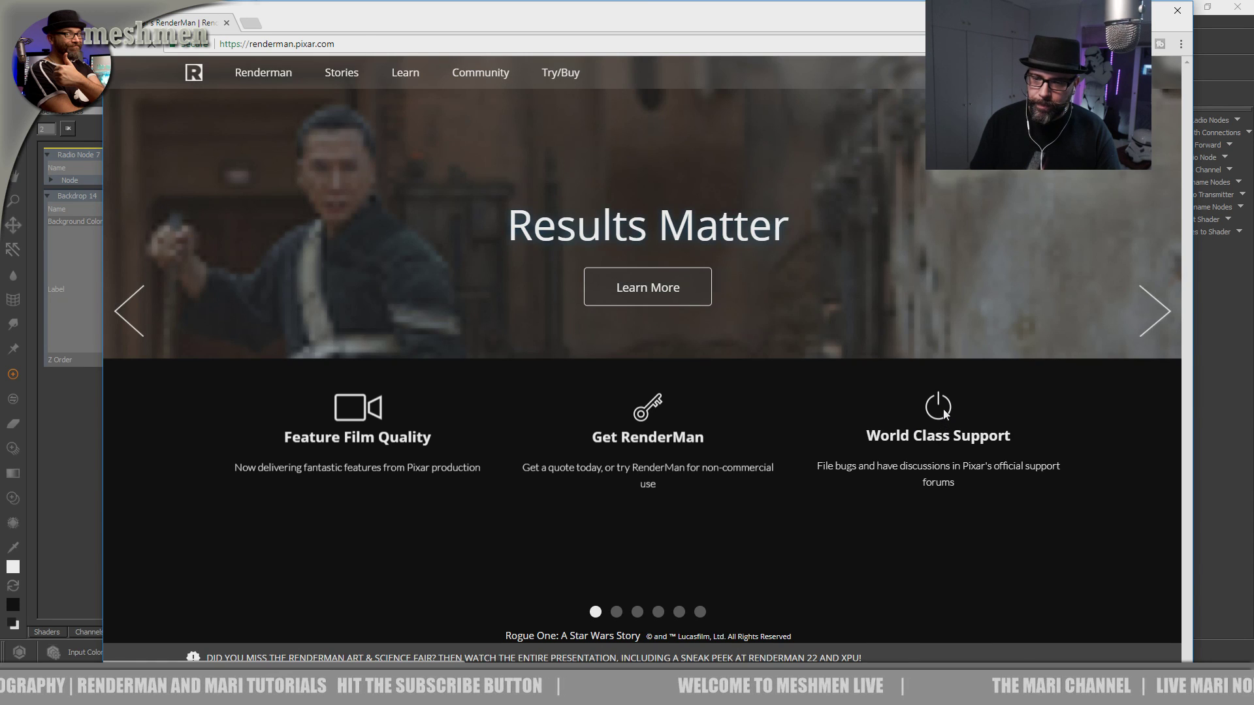
Open the official RenderMan Documentation through the site's Learn section.
{"action": "left_click", "coordinate": [940, 411]}
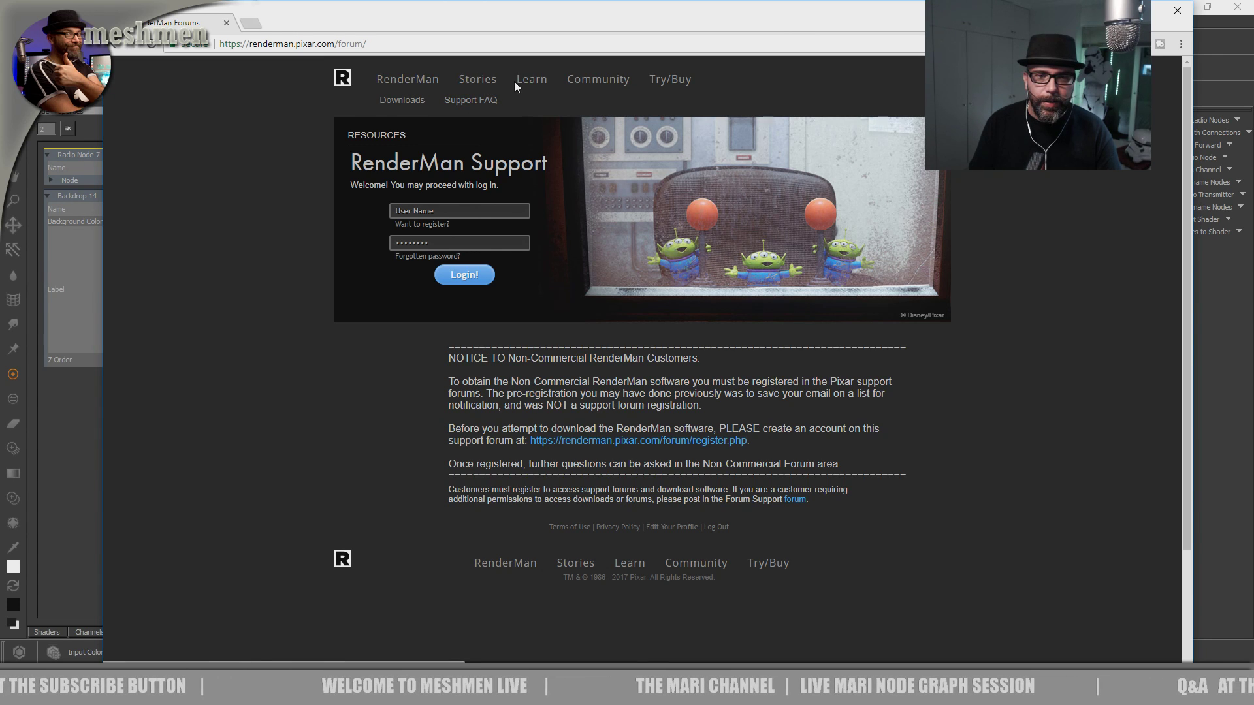
{"action": "left_click", "coordinate": [535, 84]}
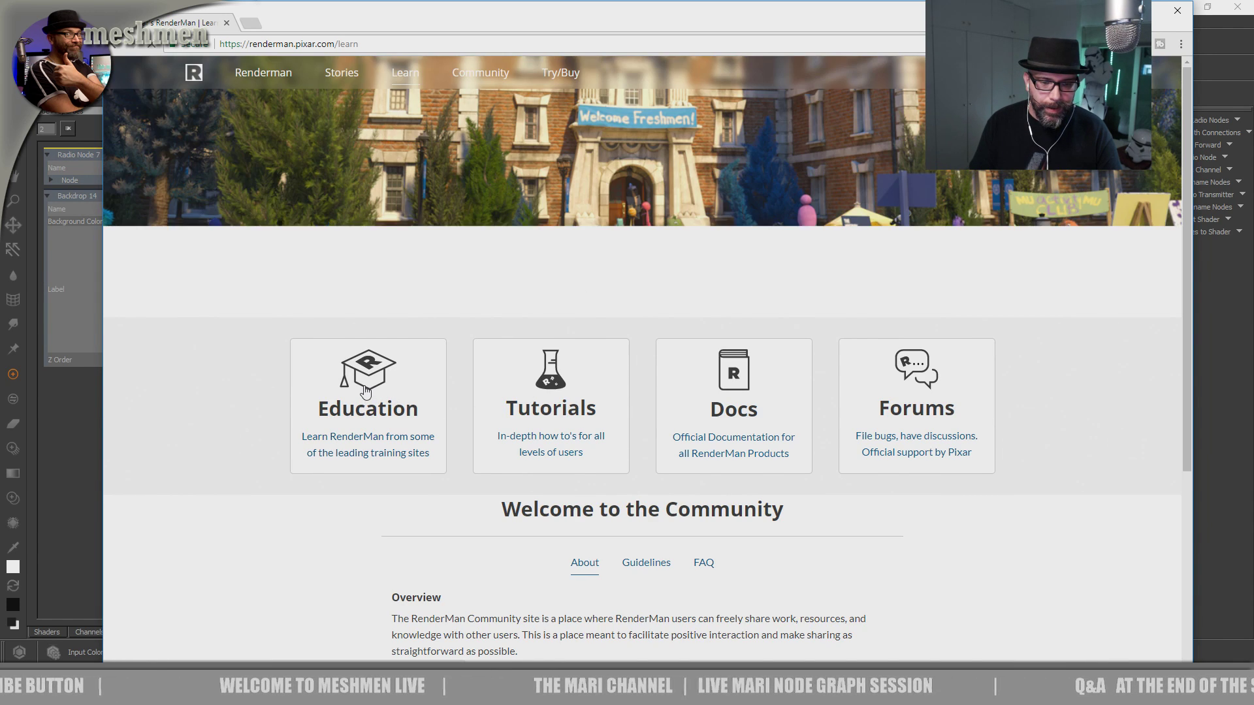
{"action": "left_click", "coordinate": [735, 373]}
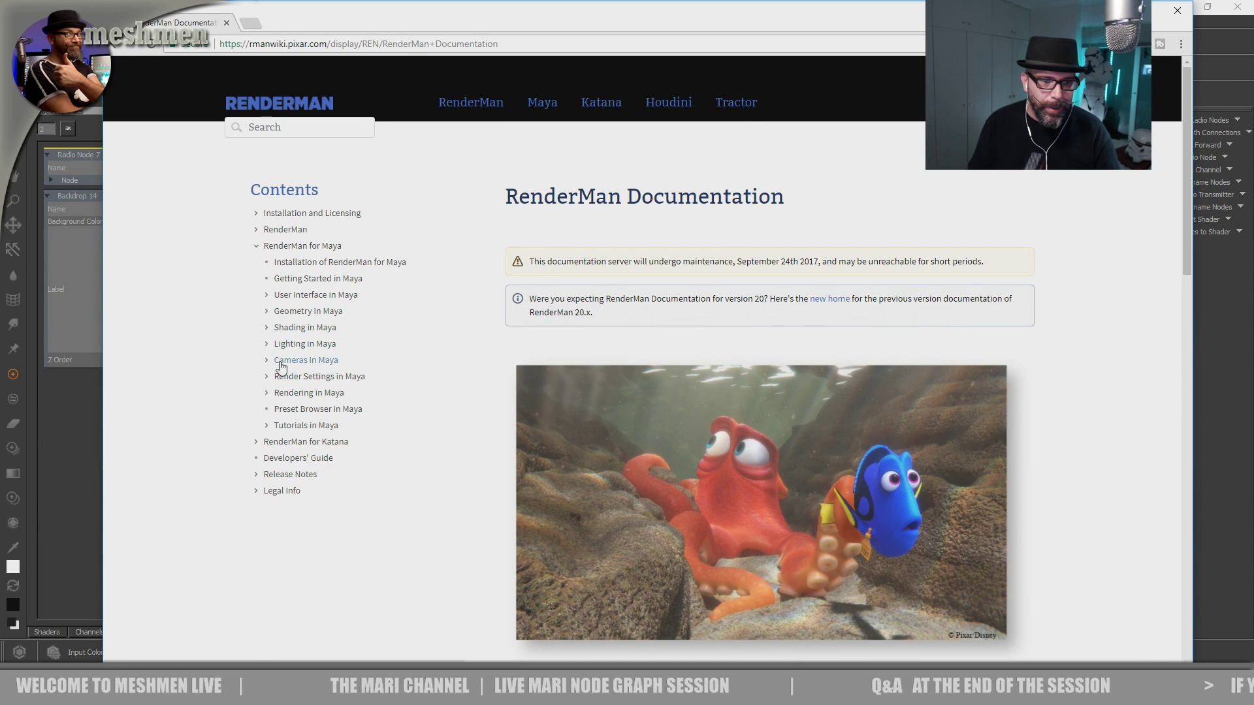
Open the PxrSurface in Maya page under Shading in Maya and skim it down to the parameter descriptions.
{"action": "left_click", "coordinate": [267, 329]}
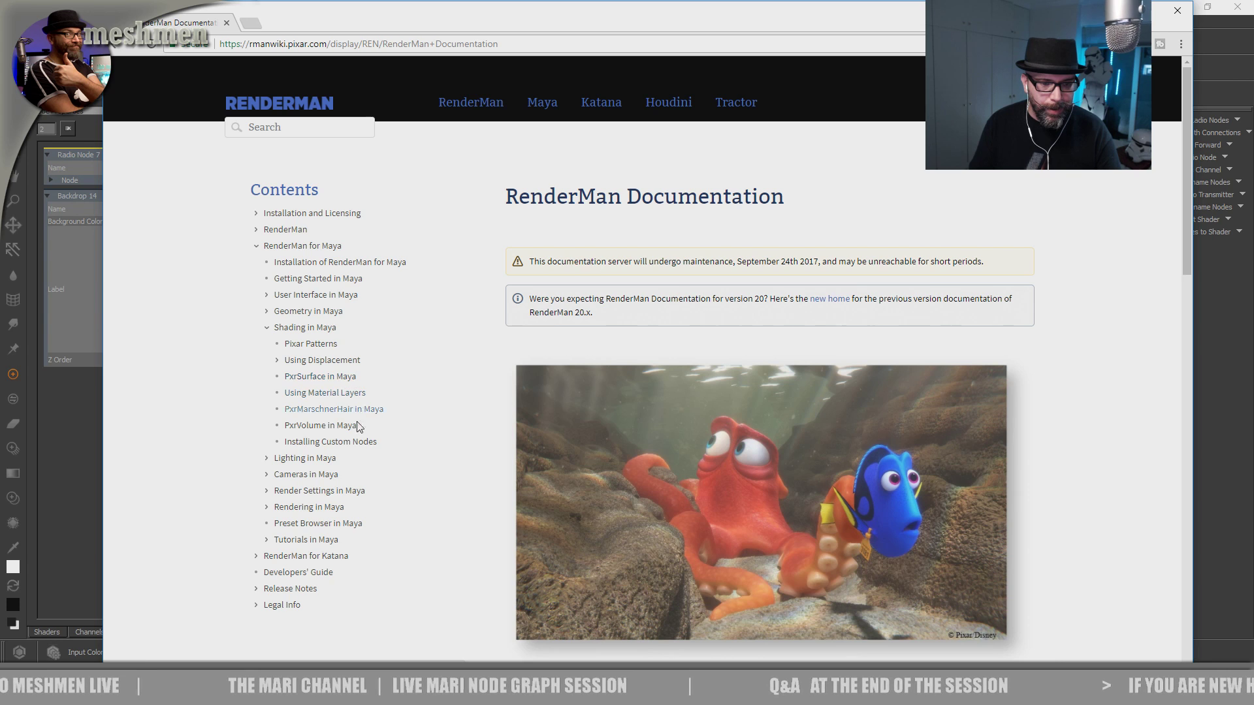
{"action": "left_click", "coordinate": [316, 378]}
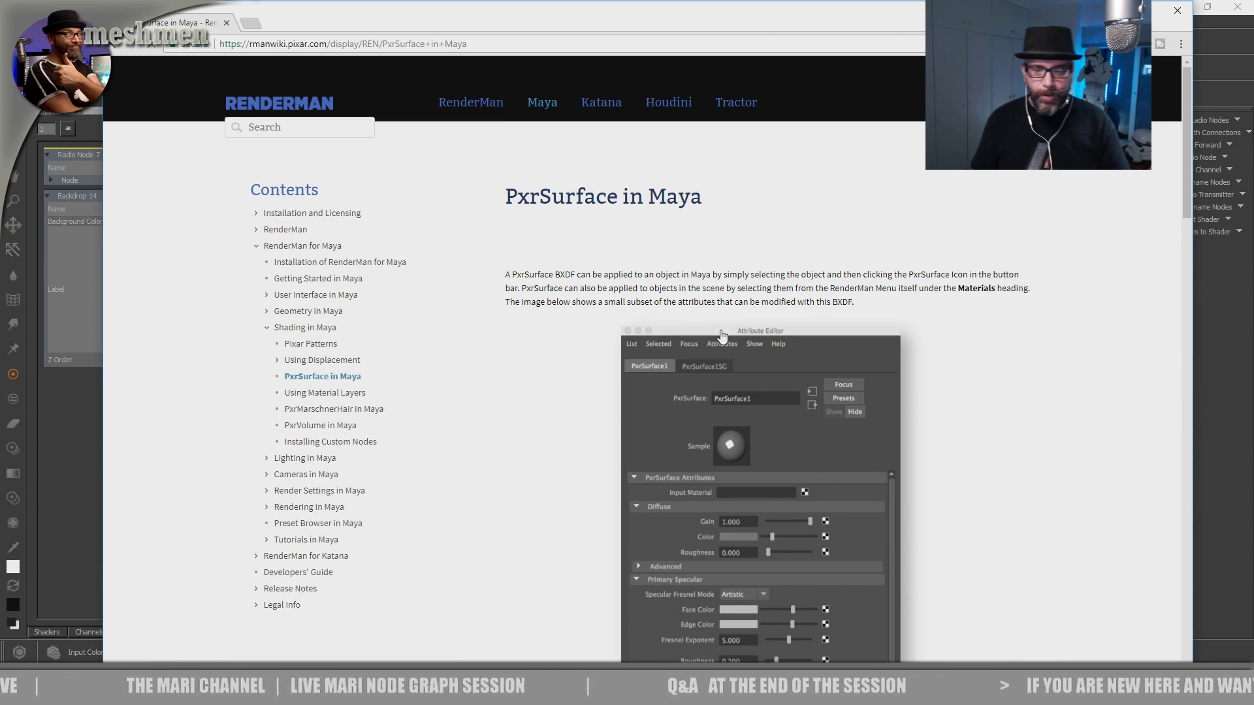
{"action": "scroll", "coordinate": [770, 386], "scroll_direction": "down", "scroll_amount": 8}
{"action": "scroll", "coordinate": [832, 390], "scroll_direction": "down", "scroll_amount": 5}
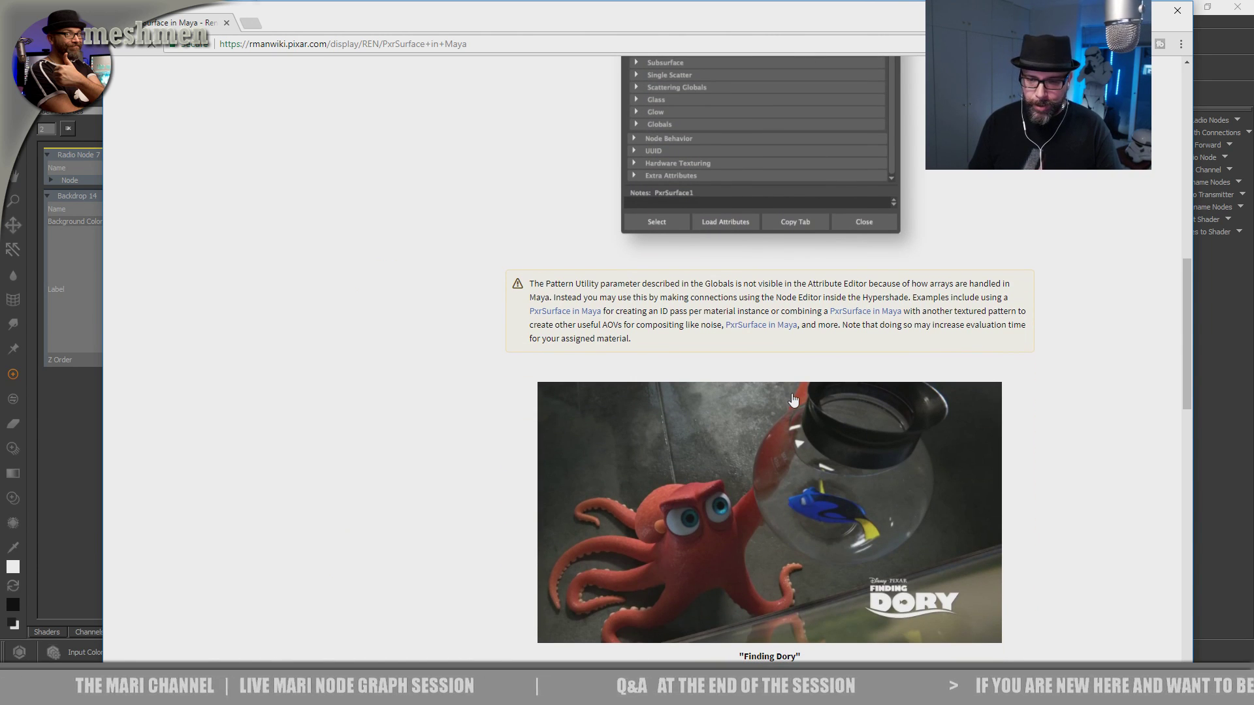
{"action": "scroll", "coordinate": [915, 424], "scroll_direction": "up", "scroll_amount": 5}
{"action": "scroll", "coordinate": [917, 427], "scroll_direction": "up", "scroll_amount": 6}
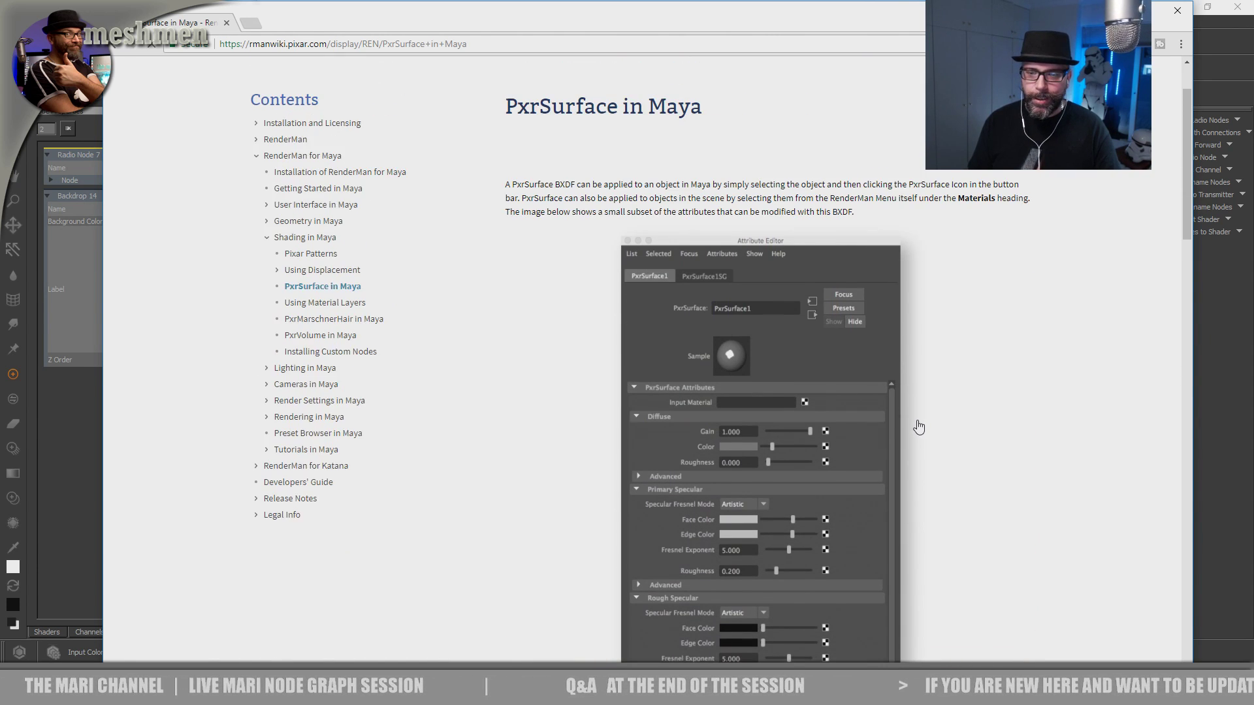
{"action": "scroll", "coordinate": [908, 428], "scroll_direction": "down", "scroll_amount": 2}
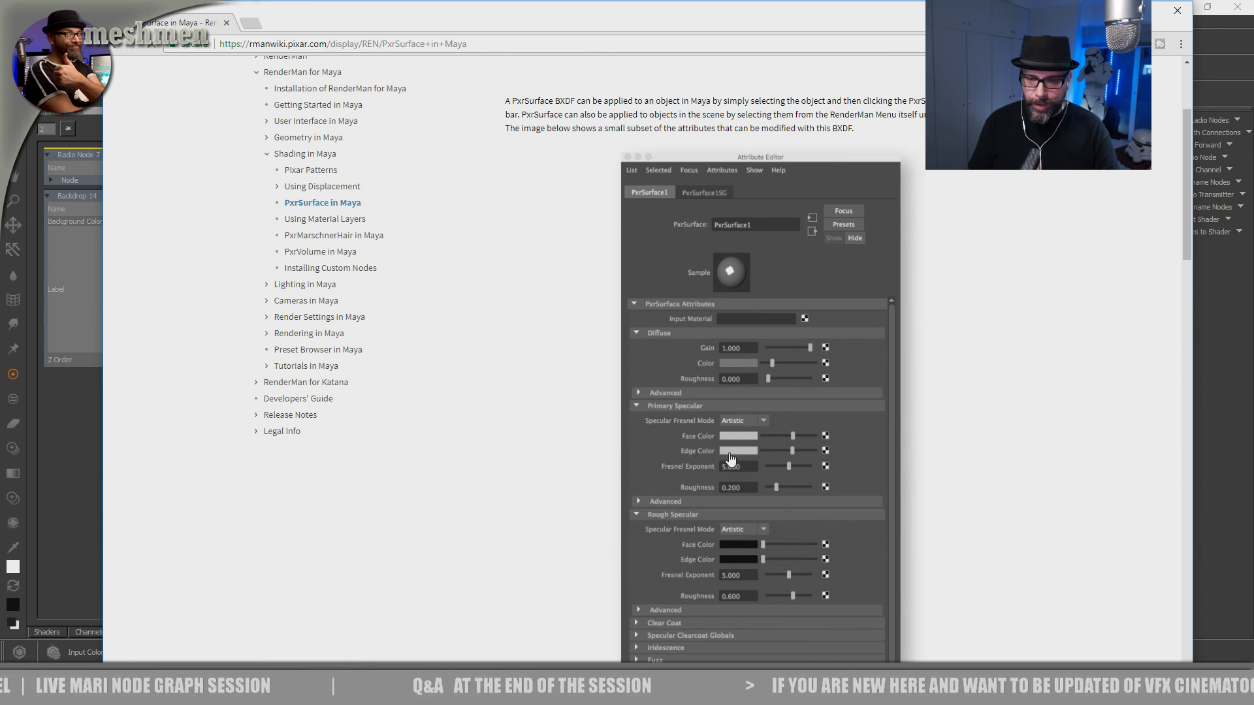
{"action": "scroll", "coordinate": [906, 444], "scroll_direction": "down", "scroll_amount": 8}
{"action": "scroll", "coordinate": [575, 392], "scroll_direction": "down", "scroll_amount": 8}
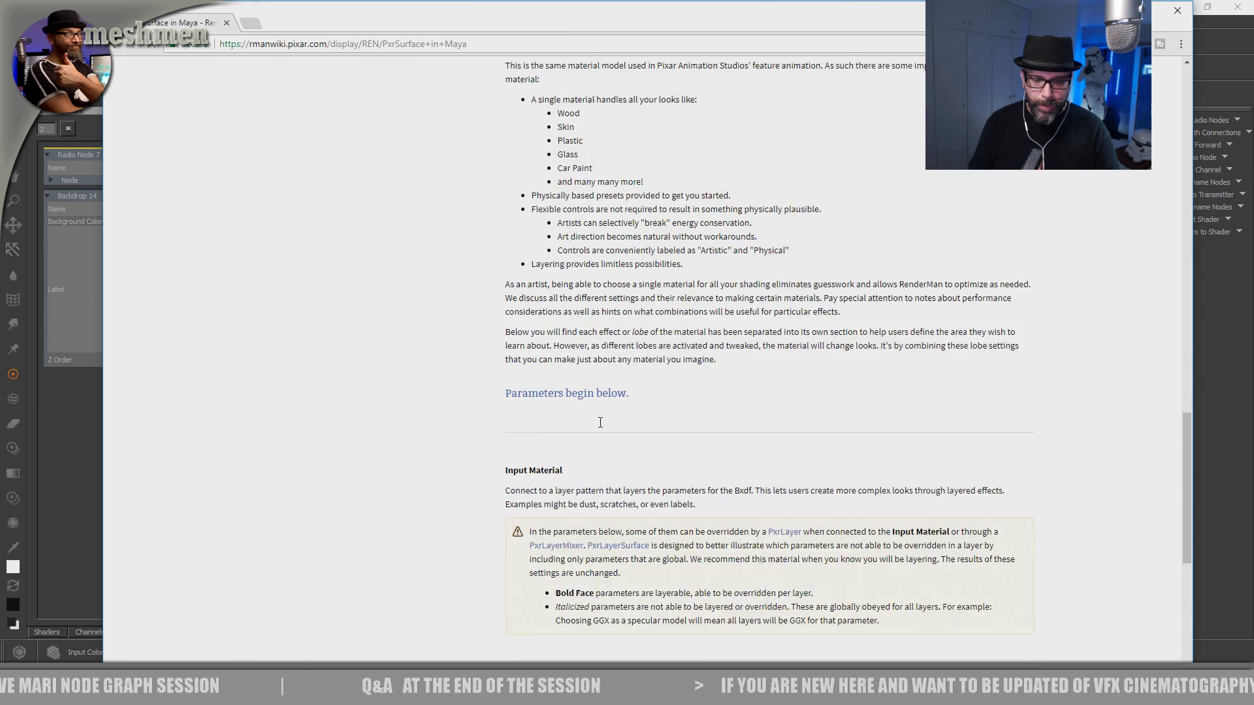
Expand the Specular Parameters section and examine the Specular Fresnel Mode, Face Color and Edge Color entries.
{"action": "left_click", "coordinate": [552, 372]}
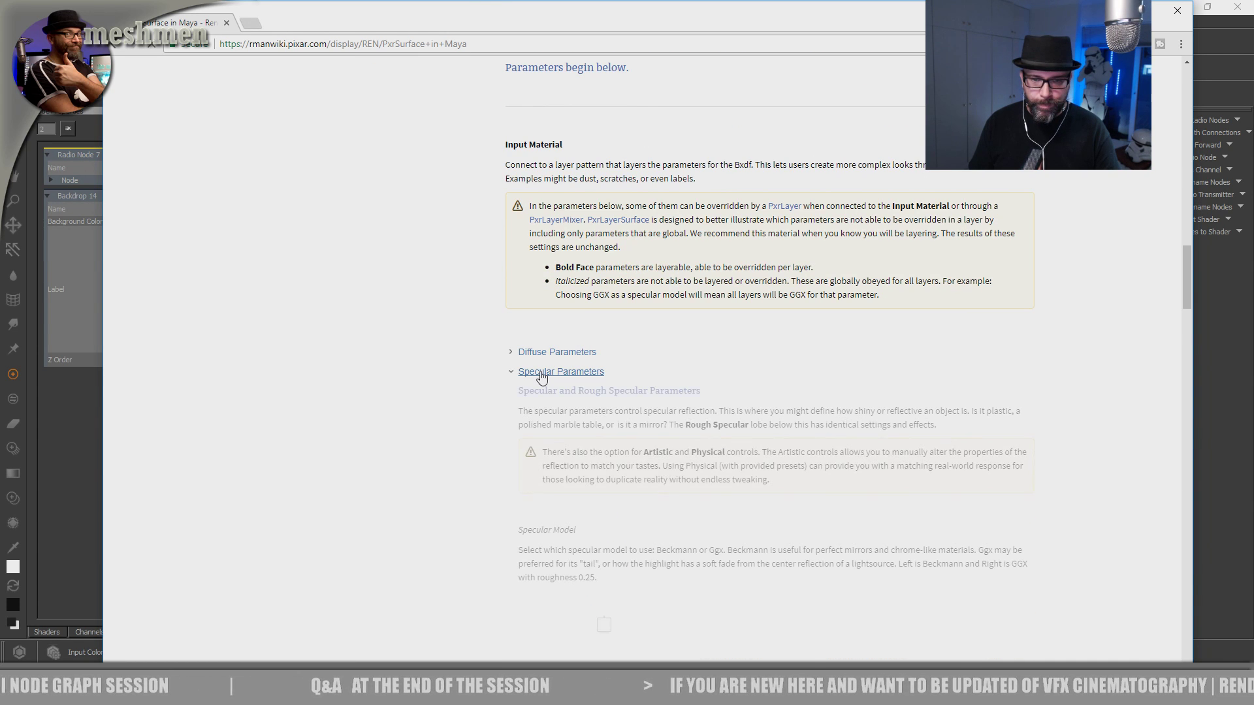
{"action": "scroll", "coordinate": [589, 458], "scroll_direction": "down", "scroll_amount": 10}
{"action": "scroll", "coordinate": [589, 458], "scroll_direction": "down", "scroll_amount": 1}
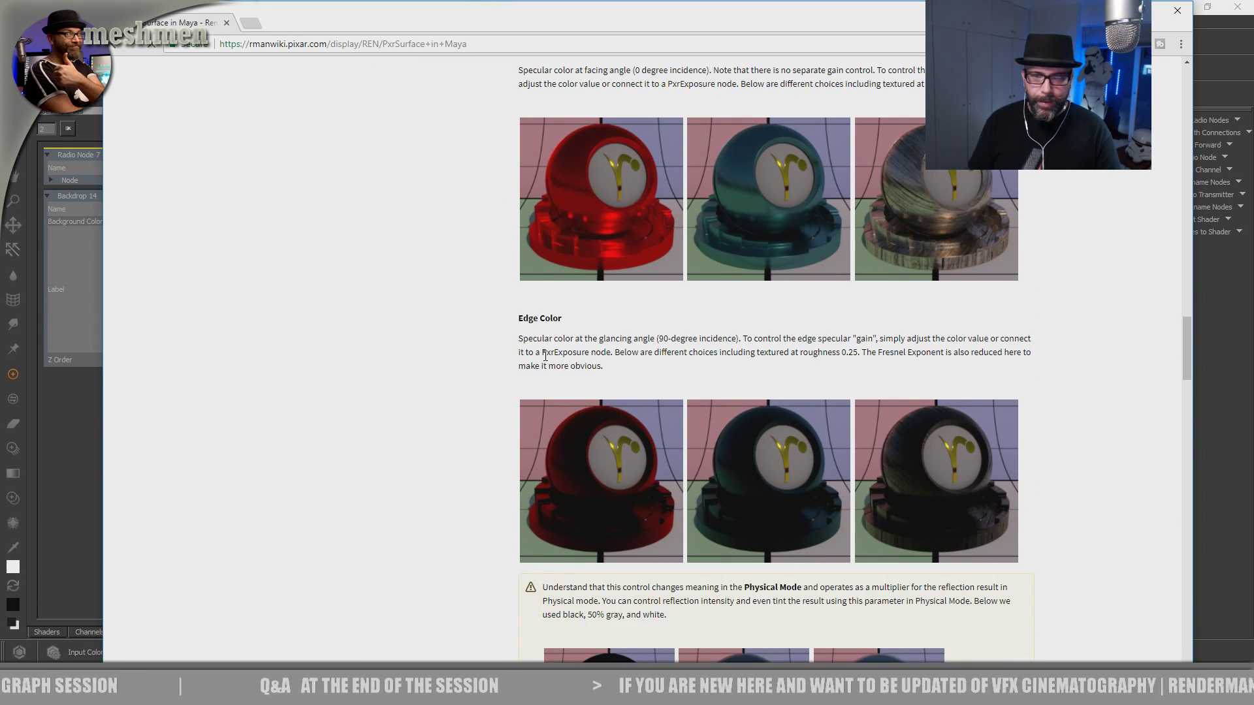
{"action": "scroll", "coordinate": [545, 356], "scroll_direction": "up", "scroll_amount": 1}
{"action": "scroll", "coordinate": [653, 378], "scroll_direction": "down", "scroll_amount": 3}
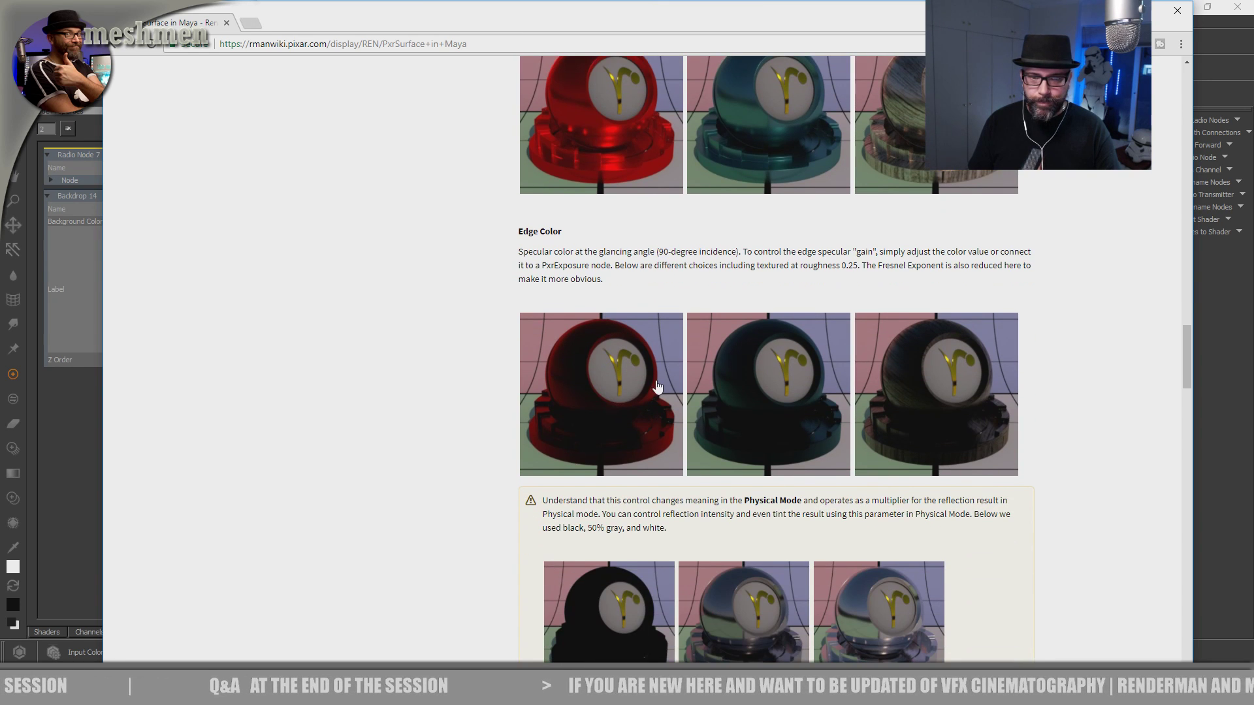
{"action": "scroll", "coordinate": [574, 405], "scroll_direction": "down", "scroll_amount": 3}
{"action": "scroll", "coordinate": [583, 398], "scroll_direction": "up", "scroll_amount": 6}
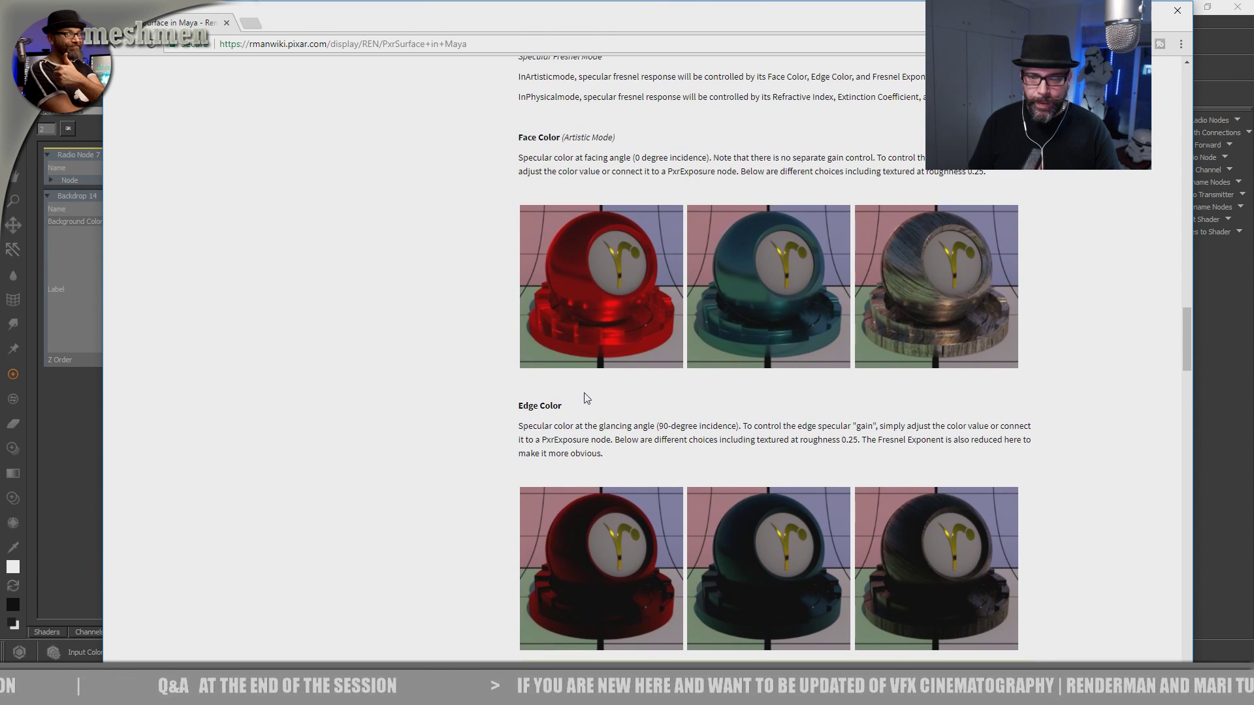
{"action": "scroll", "coordinate": [637, 360], "scroll_direction": "up", "scroll_amount": 3}
{"action": "scroll", "coordinate": [678, 419], "scroll_direction": "down", "scroll_amount": 1}
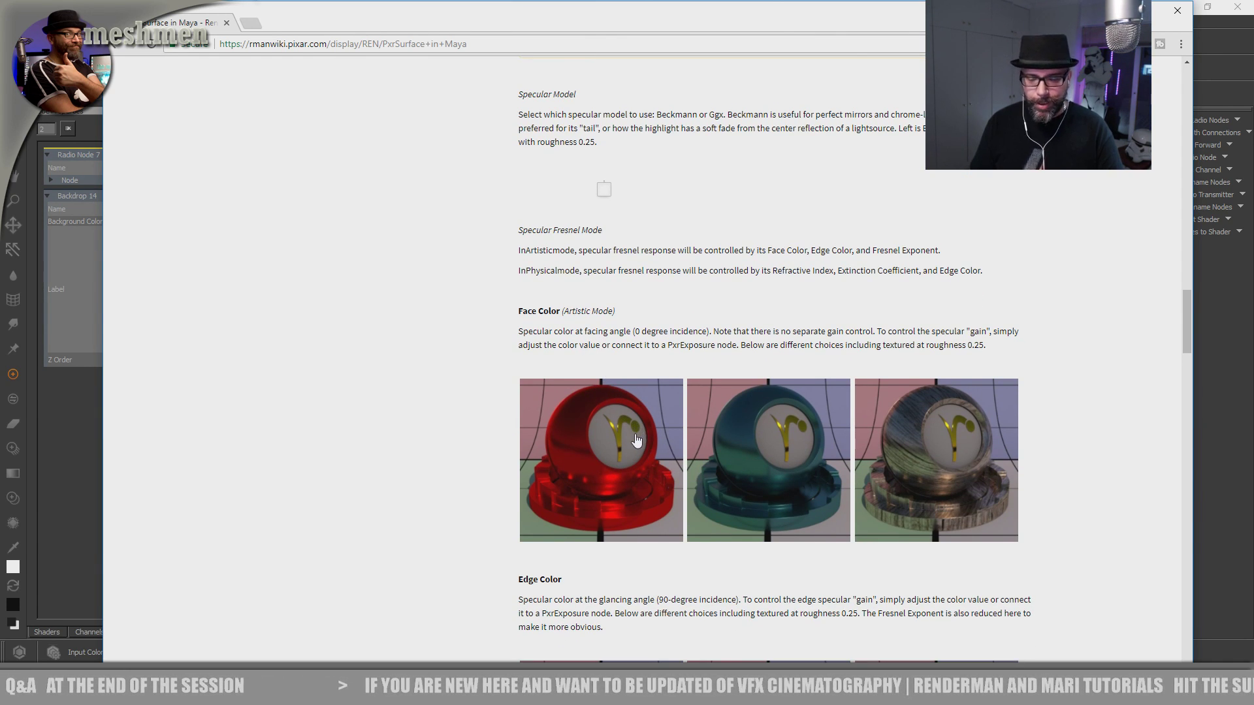
Compare the example renders for Face Color with those for Edge Color in the specular documentation.
{"action": "scroll", "coordinate": [636, 441], "scroll_direction": "down", "scroll_amount": 6}
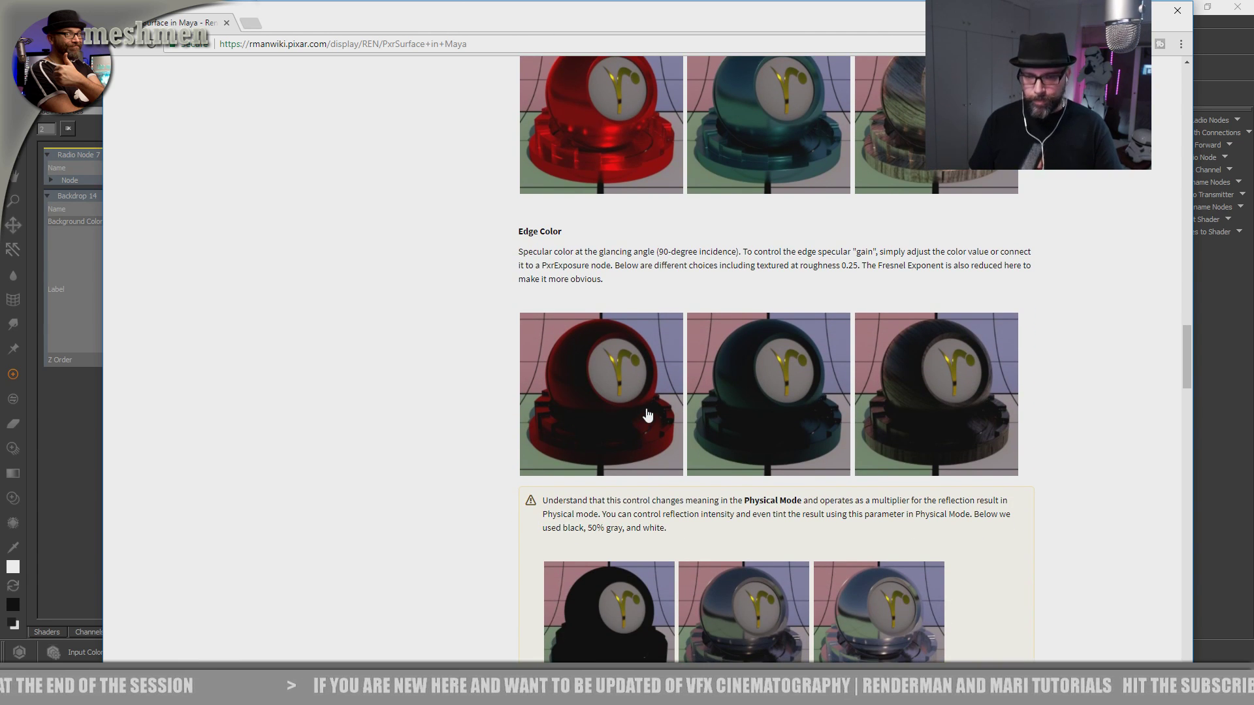
{"action": "scroll", "coordinate": [800, 356], "scroll_direction": "up", "scroll_amount": 4}
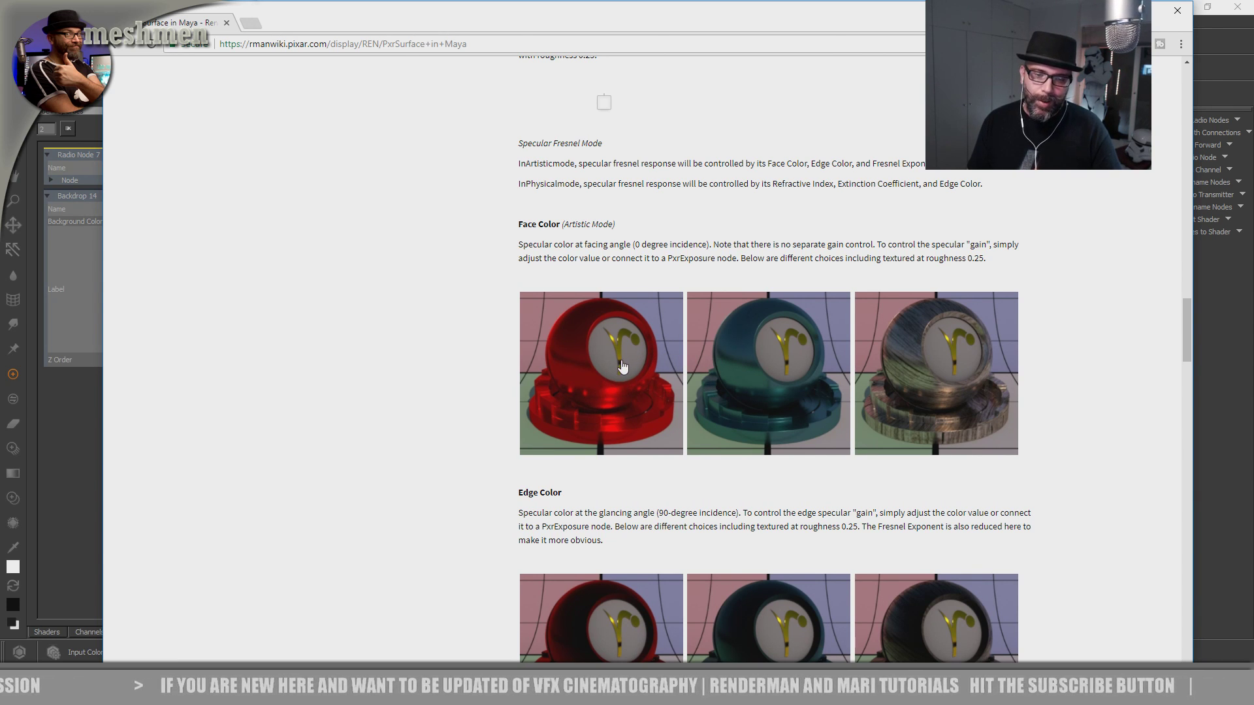
{"action": "scroll", "coordinate": [624, 368], "scroll_direction": "up", "scroll_amount": 4}
{"action": "scroll", "coordinate": [627, 412], "scroll_direction": "down", "scroll_amount": 2}
{"action": "scroll", "coordinate": [602, 457], "scroll_direction": "down", "scroll_amount": 1}
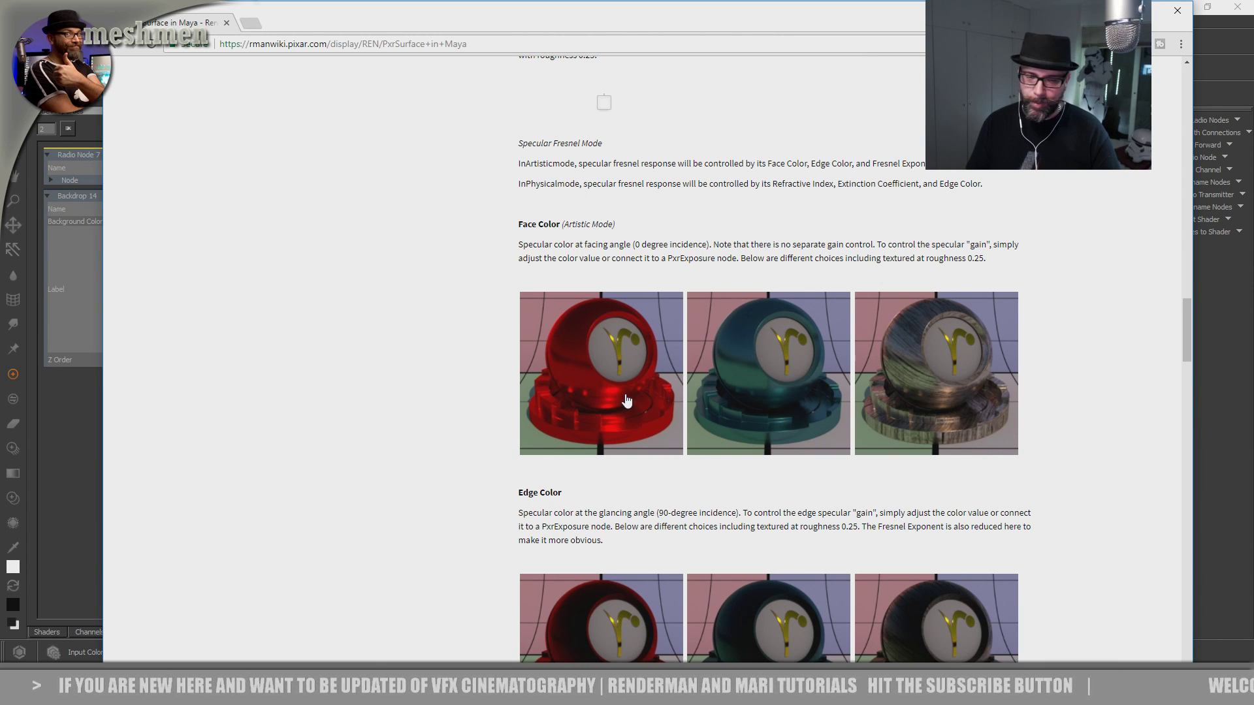
{"action": "scroll", "coordinate": [627, 418], "scroll_direction": "down", "scroll_amount": 2}
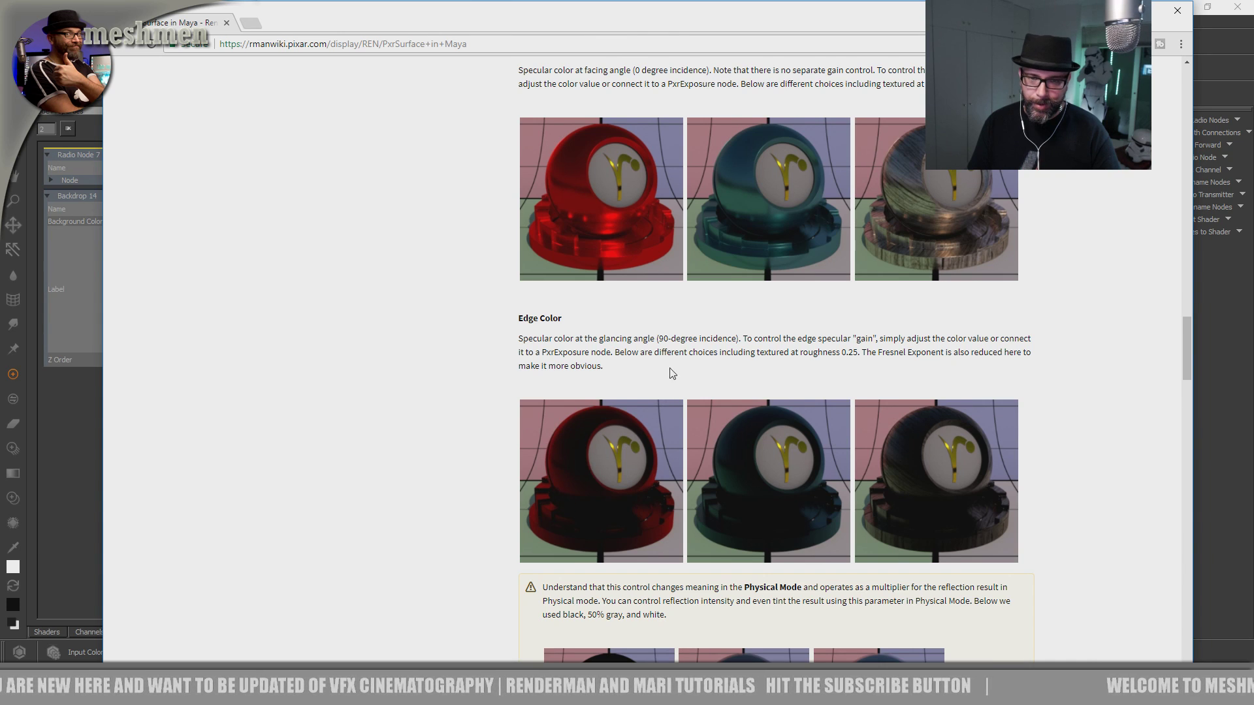
{"action": "scroll", "coordinate": [647, 379], "scroll_direction": "up", "scroll_amount": 2}
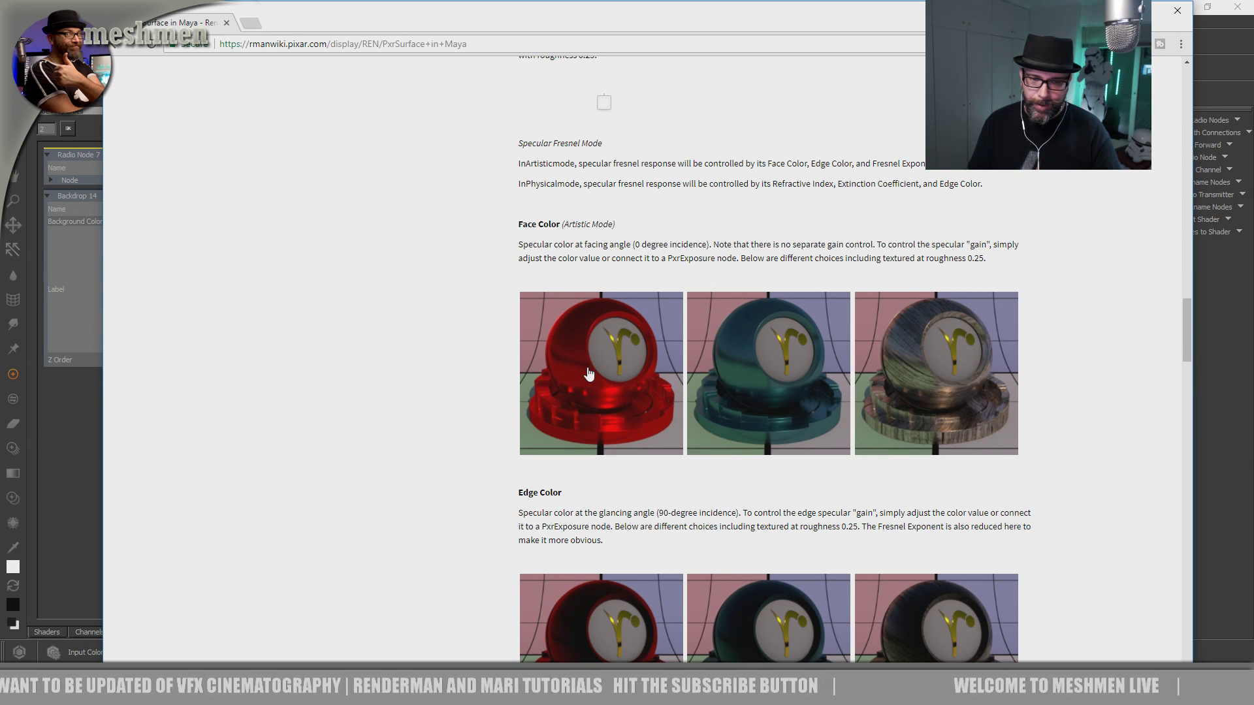
Read on through the Physical Mode note, Fresnel Exponent, Refractive Index, Extinction Coefficient and Roughness entries.
{"action": "scroll", "coordinate": [586, 378], "scroll_direction": "down", "scroll_amount": 6}
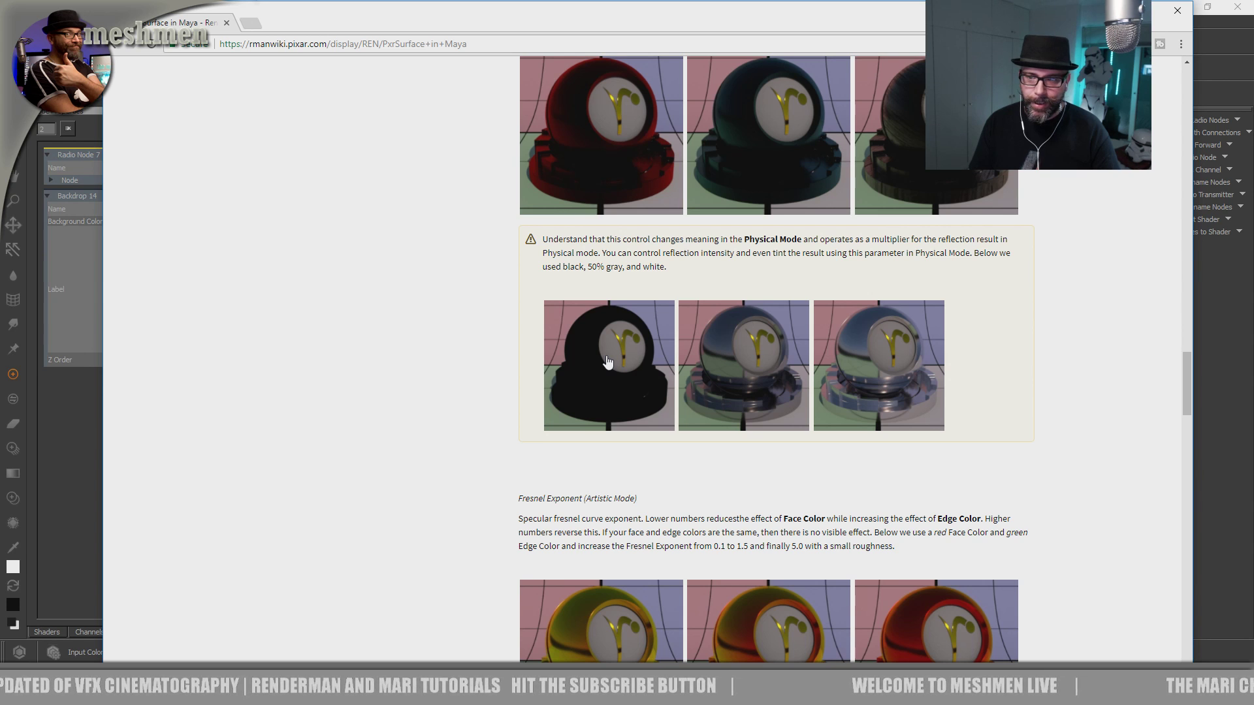
{"action": "scroll", "coordinate": [599, 380], "scroll_direction": "down", "scroll_amount": 2}
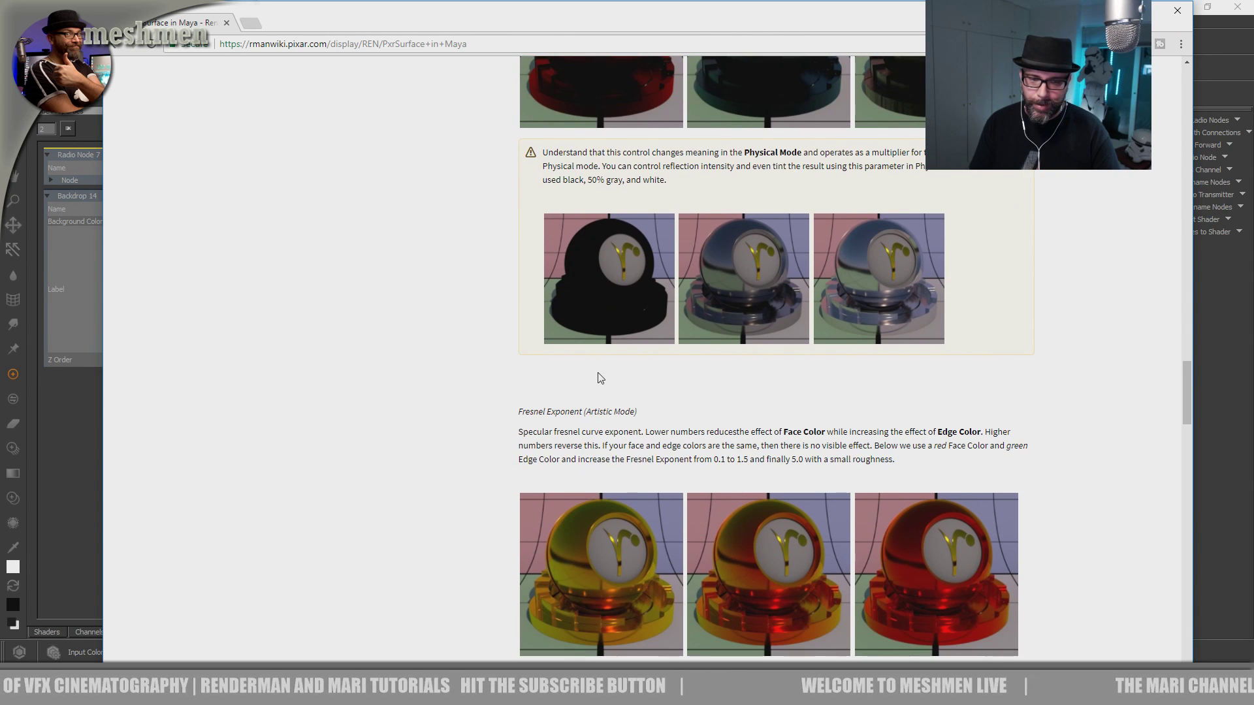
{"action": "scroll", "coordinate": [598, 371], "scroll_direction": "down", "scroll_amount": 8}
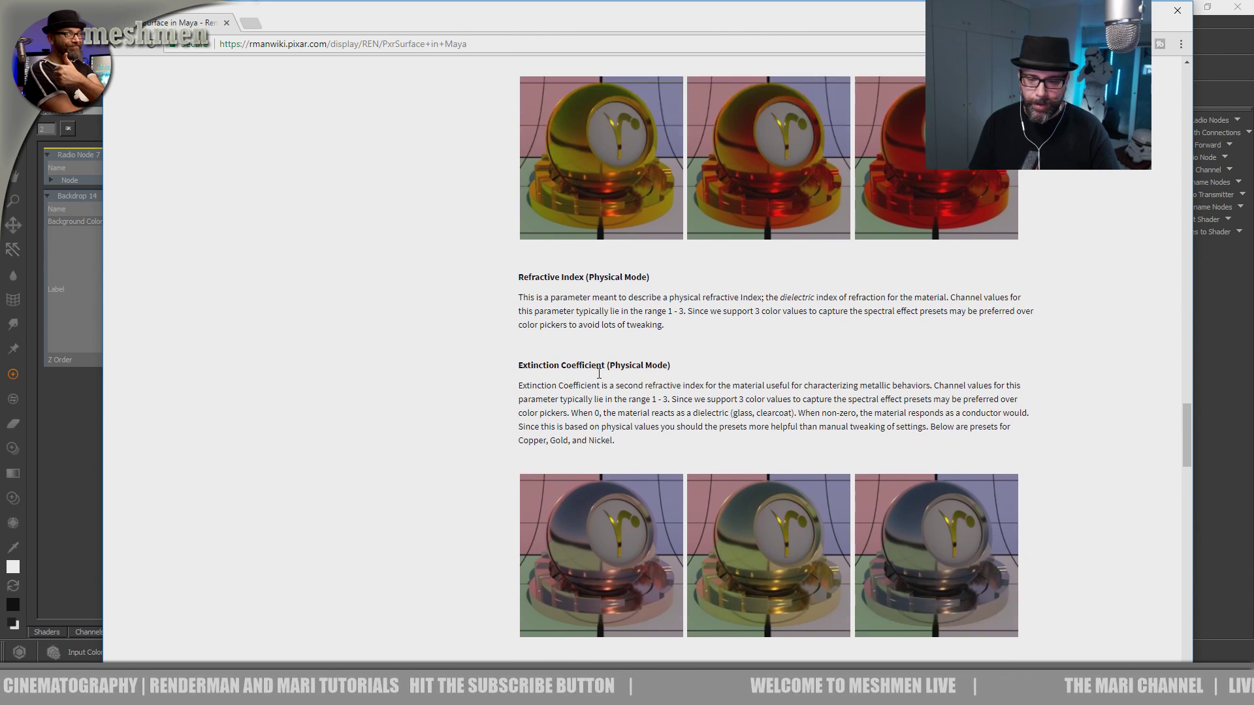
{"action": "scroll", "coordinate": [602, 374], "scroll_direction": "down", "scroll_amount": 1}
{"action": "scroll", "coordinate": [604, 373], "scroll_direction": "up", "scroll_amount": 3}
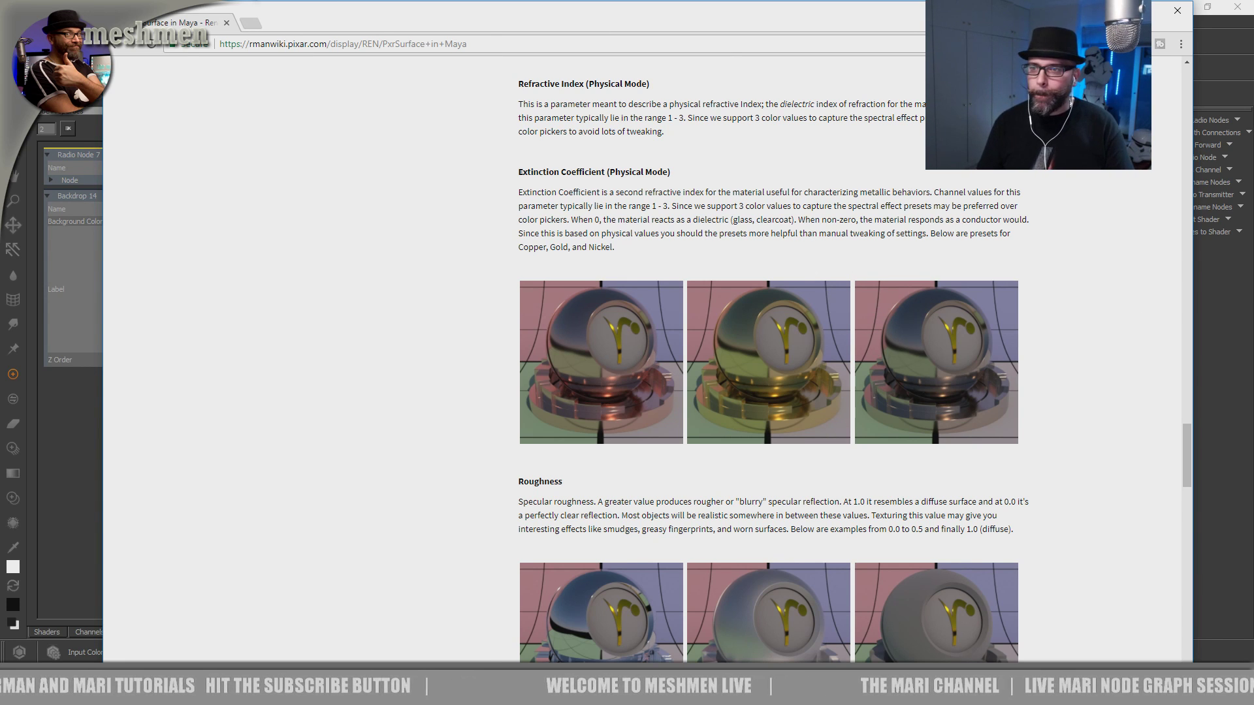
Close the browser and lower the Amount of the lowest right-hand Merge node in the Decals backdrop to 0.083.
{"action": "left_click", "coordinate": [1179, 12]}
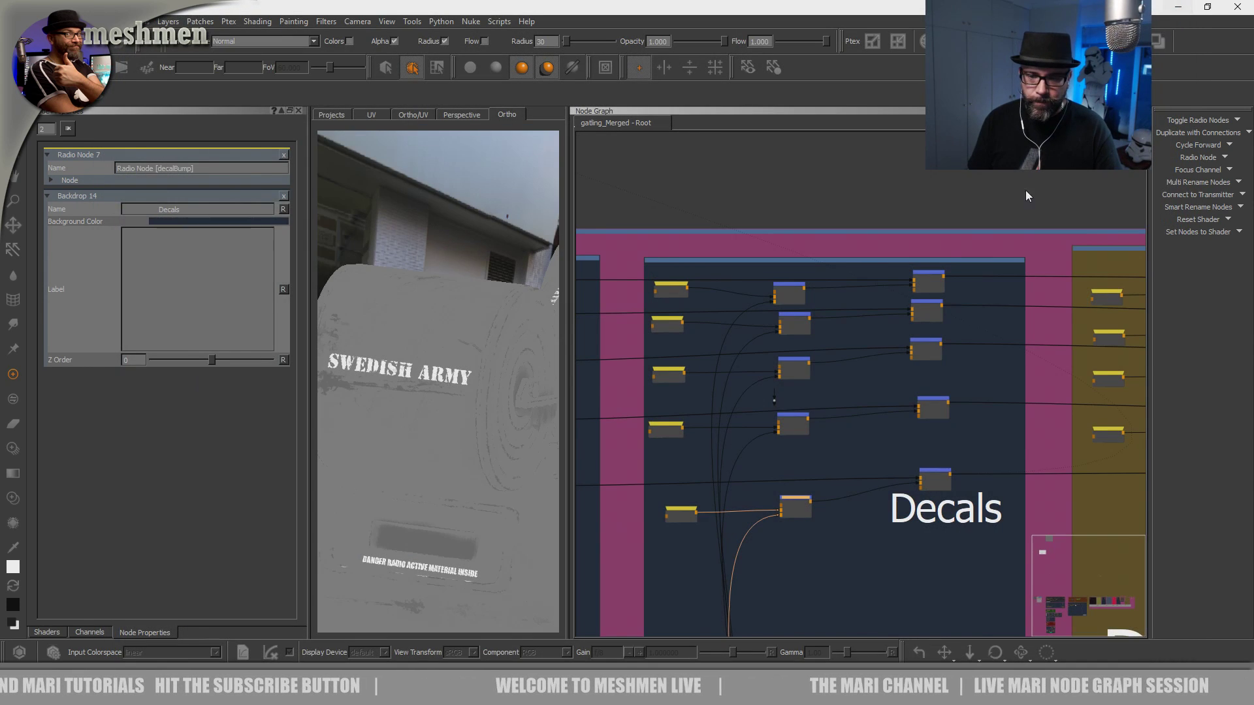
{"action": "left_click", "coordinate": [946, 483]}
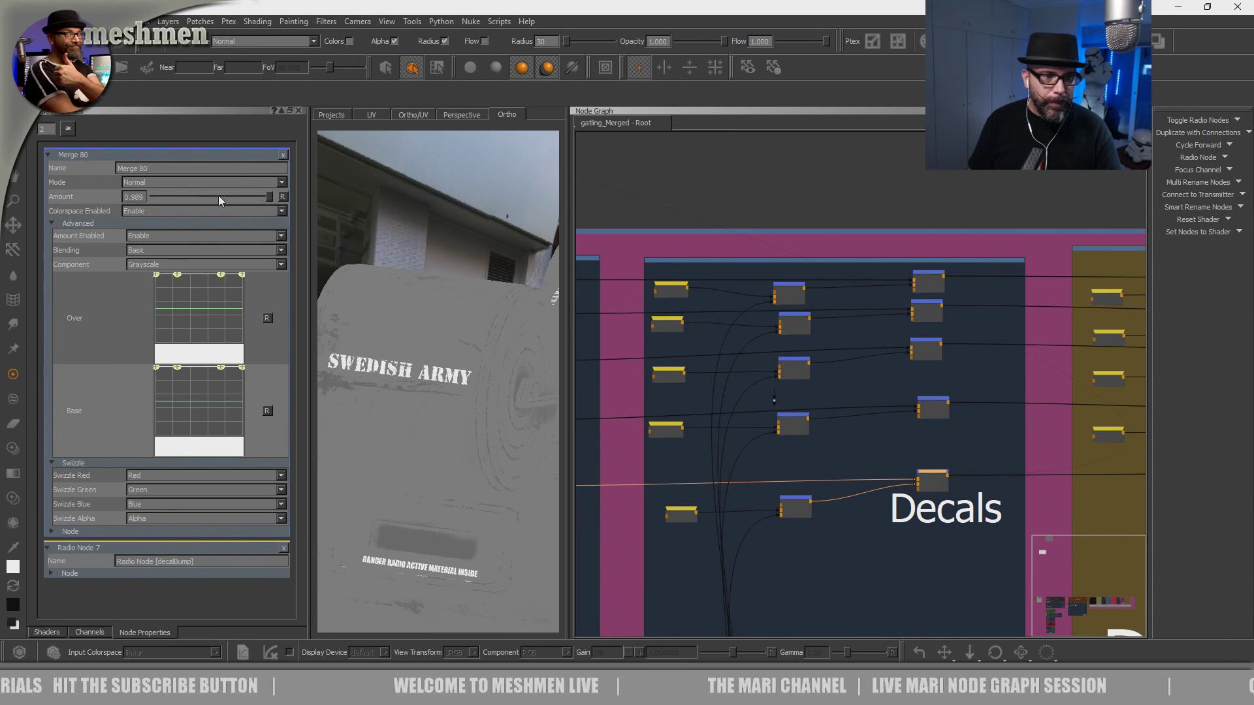
{"action": "left_click_drag", "start_coordinate": [269, 197], "coordinate": [160, 198]}
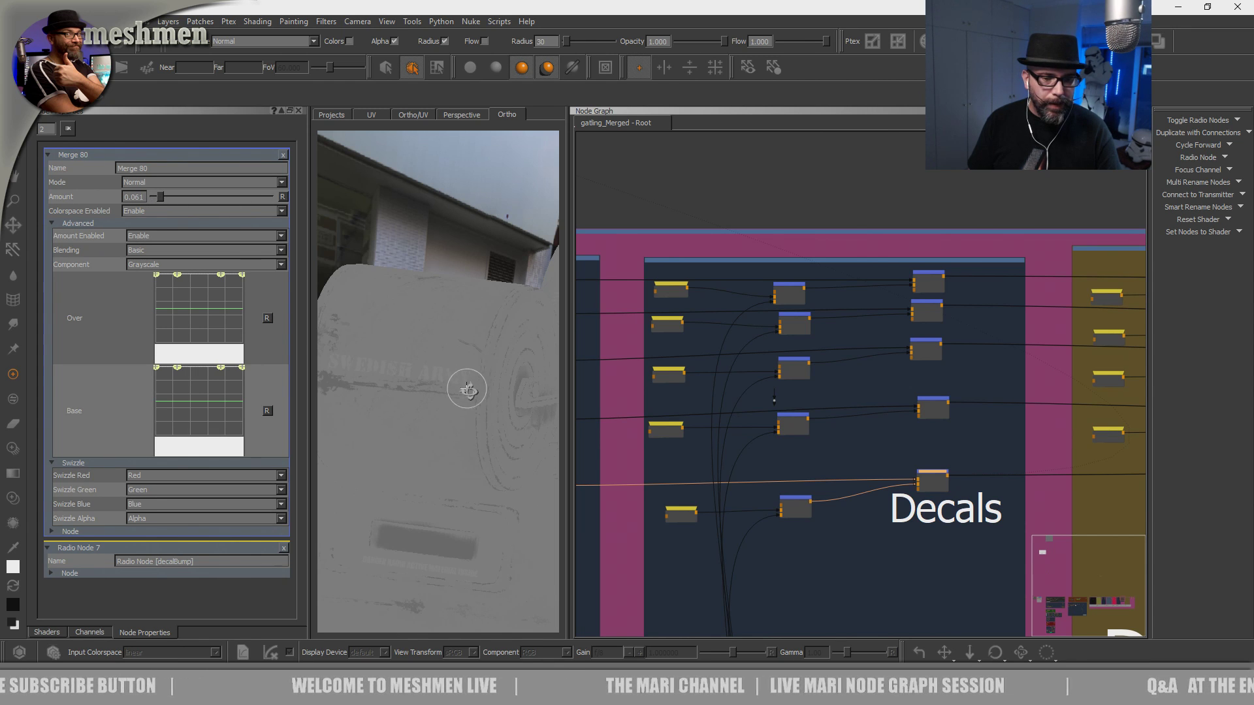
{"action": "scroll", "coordinate": [424, 372], "scroll_direction": "up", "scroll_amount": 6}
{"action": "scroll", "coordinate": [415, 364], "scroll_direction": "up", "scroll_amount": 3}
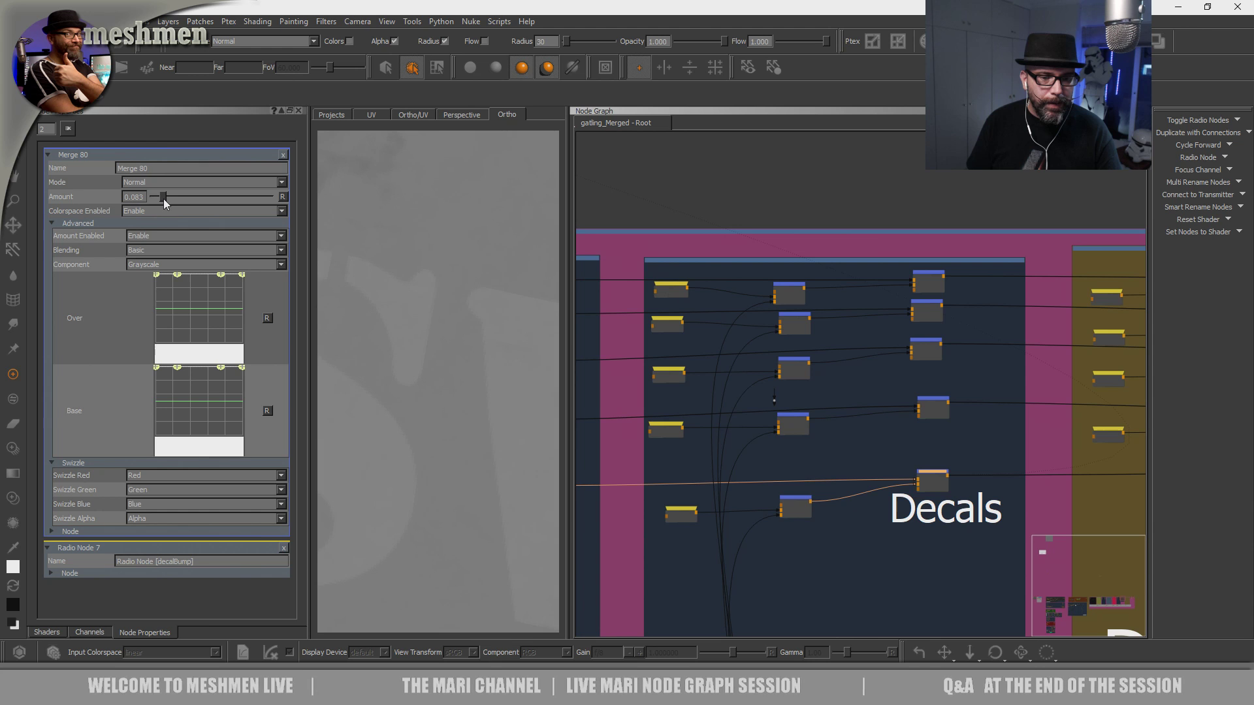
Examine the reduced decal bump on the model, both close to the lettering and across the whole vehicle.
{"action": "scroll", "coordinate": [406, 316], "scroll_direction": "down", "scroll_amount": 5}
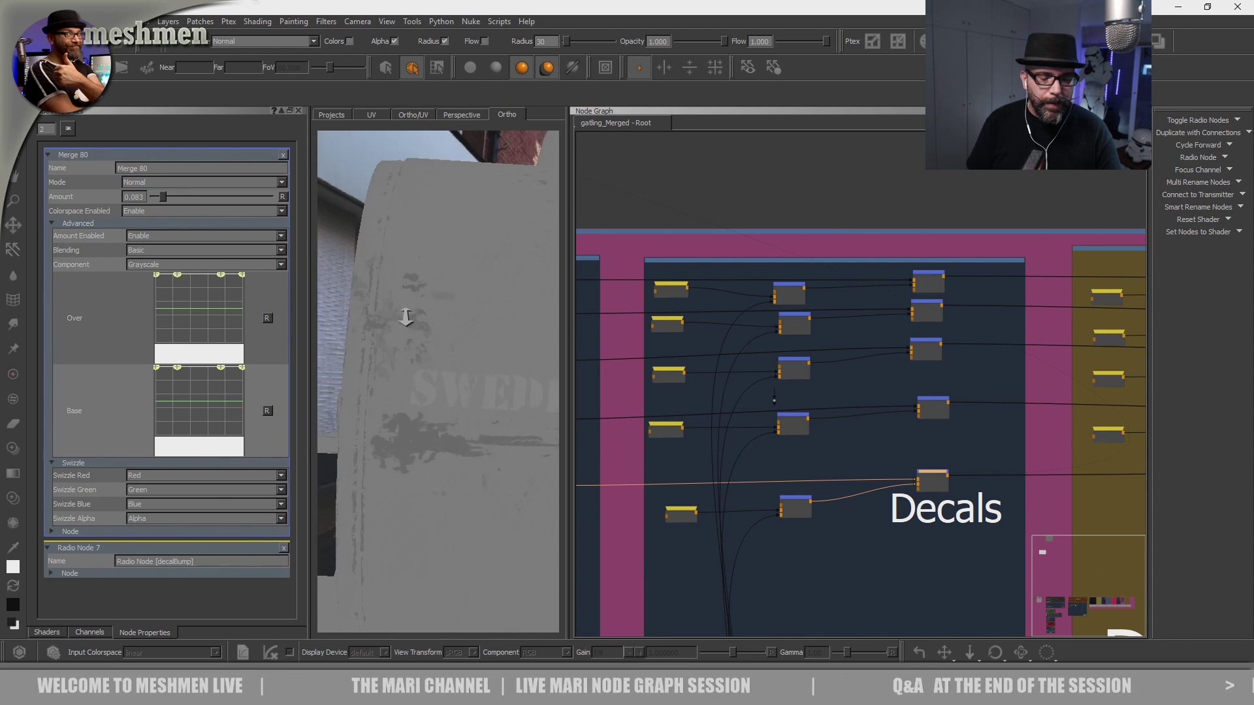
{"action": "left_click_drag", "start_coordinate": [406, 317], "coordinate": [483, 386], "text": "alt"}
{"action": "right_click_drag", "start_coordinate": [484, 386], "coordinate": [417, 338], "text": "alt"}
{"action": "middle_click_drag", "start_coordinate": [418, 339], "coordinate": [489, 346], "text": "alt"}
{"action": "right_click_drag", "start_coordinate": [490, 346], "coordinate": [461, 411], "text": "alt"}
{"action": "middle_click_drag", "start_coordinate": [462, 412], "coordinate": [386, 386], "text": "alt"}
{"action": "left_click_drag", "start_coordinate": [417, 404], "coordinate": [457, 425], "text": "alt"}
{"action": "scroll", "coordinate": [934, 516], "scroll_direction": "down", "scroll_amount": 5}
Display the lowest Merge node of the Dirt backdrop in the viewport and examine its bump around the wheel.
{"action": "middle_click_drag", "start_coordinate": [951, 523], "coordinate": [777, 475]}
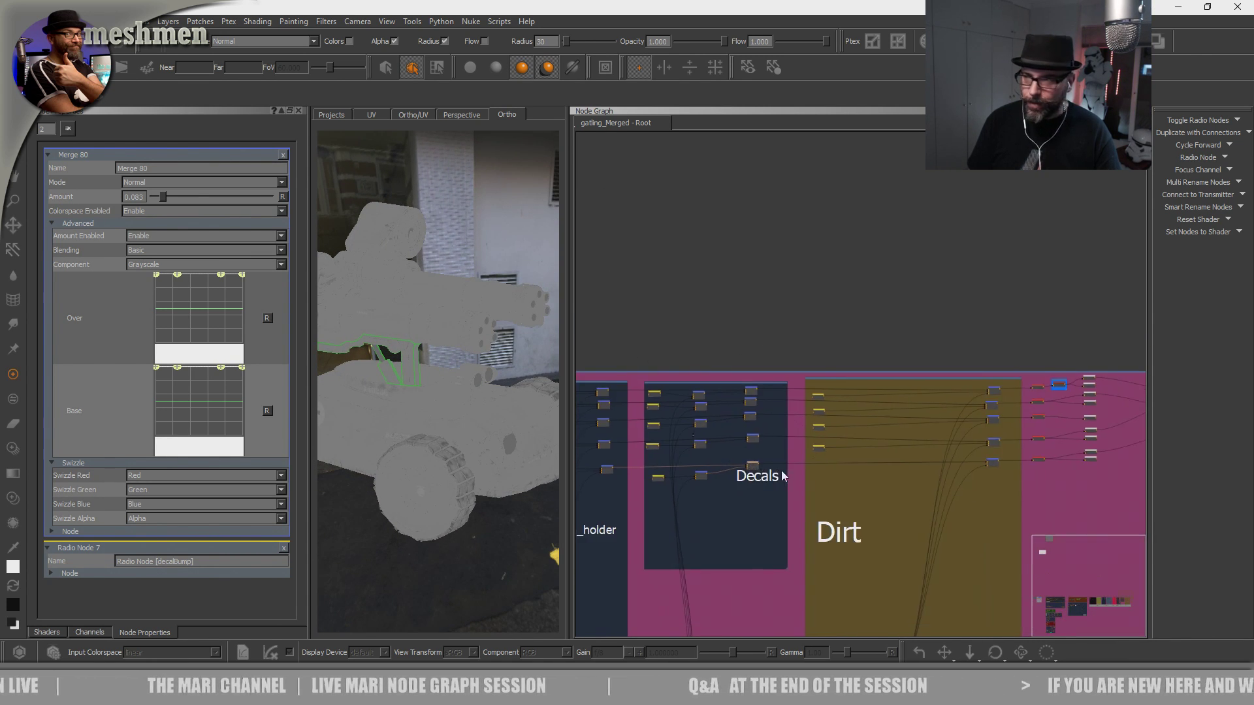
{"action": "middle_click_drag", "start_coordinate": [855, 488], "coordinate": [849, 480]}
{"action": "scroll", "coordinate": [992, 480], "scroll_direction": "up", "scroll_amount": 3}
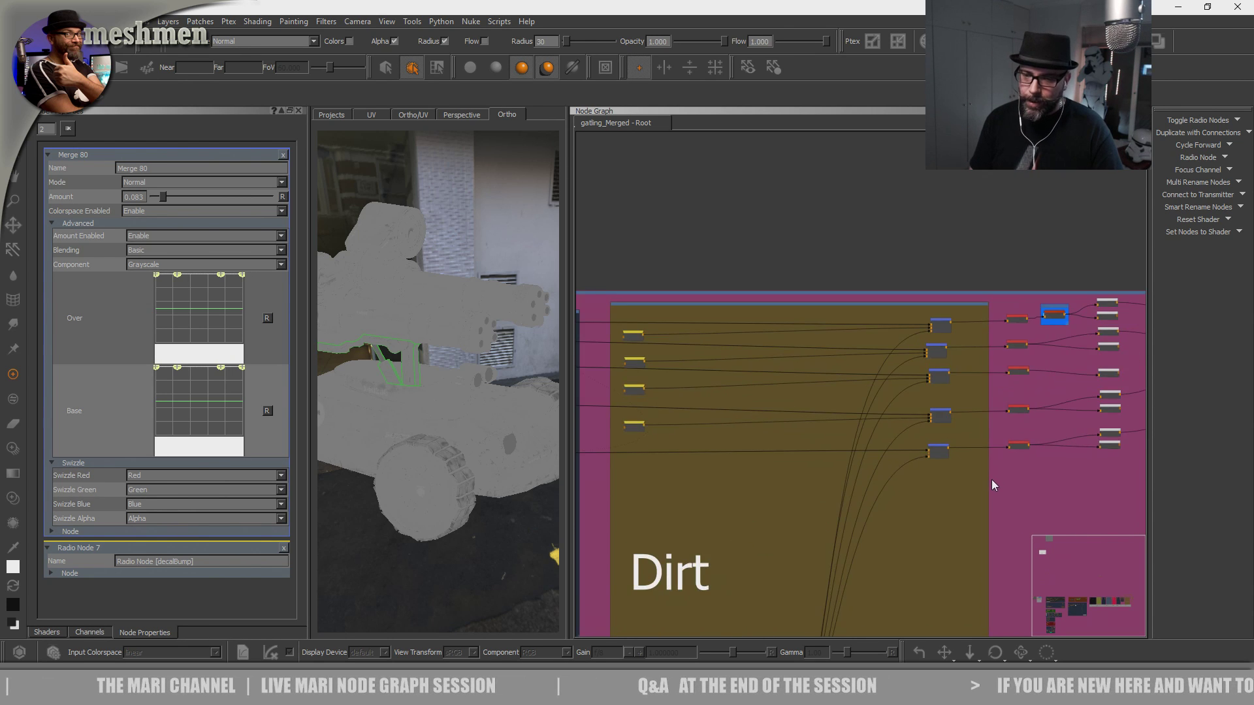
{"action": "scroll", "coordinate": [686, 503], "scroll_direction": "up", "scroll_amount": 2}
{"action": "middle_click_drag", "start_coordinate": [686, 503], "coordinate": [821, 514]}
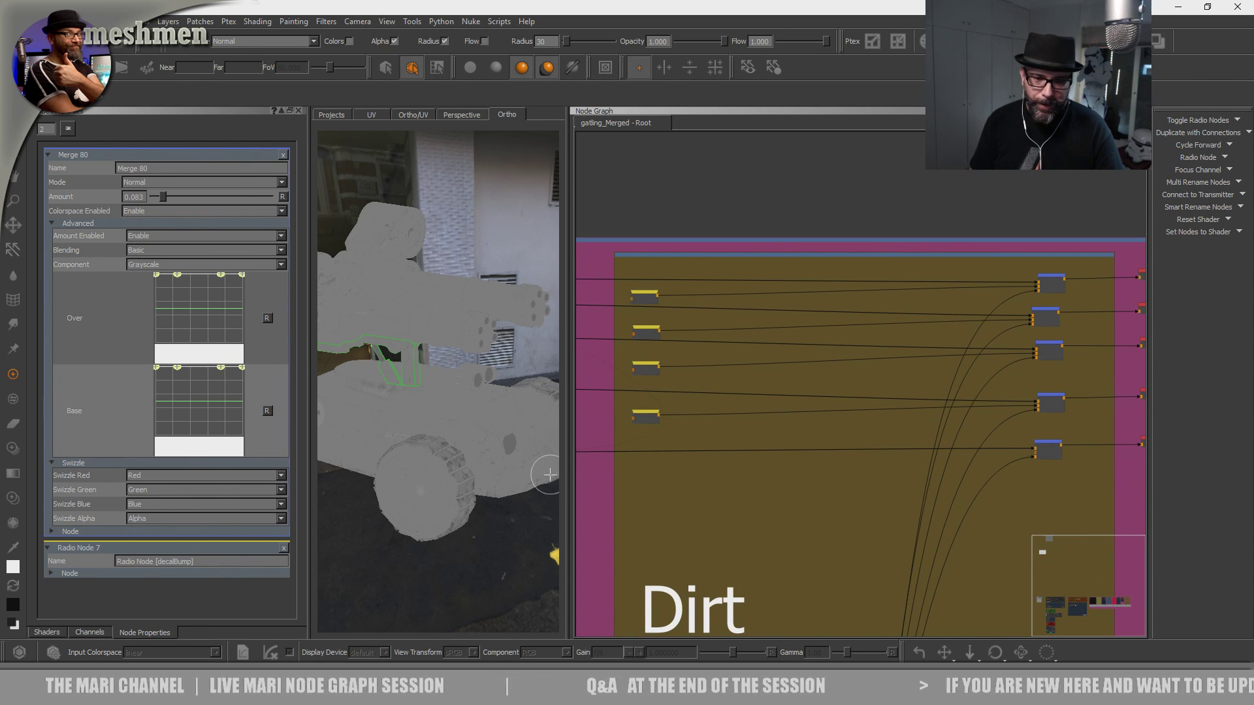
{"action": "left_click_drag", "start_coordinate": [457, 470], "coordinate": [487, 473], "text": "alt"}
{"action": "scroll", "coordinate": [484, 478], "scroll_direction": "up", "scroll_amount": 3}
{"action": "mouse_move", "coordinate": [464, 463]}
{"action": "middle_mouse_down", "text": "alt"}
{"action": "mouse_move", "coordinate": [440, 439]}
{"action": "mouse_move", "coordinate": [476, 468]}
{"action": "middle_mouse_up", "text": "alt"}
{"action": "scroll", "coordinate": [440, 440], "scroll_direction": "up", "scroll_amount": 3}
{"action": "scroll", "coordinate": [462, 409], "scroll_direction": "down", "scroll_amount": 3}
{"action": "scroll", "coordinate": [476, 468], "scroll_direction": "up", "scroll_amount": 5}
{"action": "left_click_drag", "start_coordinate": [418, 406], "coordinate": [555, 456], "text": "alt"}
{"action": "scroll", "coordinate": [780, 496], "scroll_direction": "down", "scroll_amount": 3}
{"action": "scroll", "coordinate": [770, 495], "scroll_direction": "down", "scroll_amount": 1}
{"action": "left_click", "coordinate": [932, 468]}
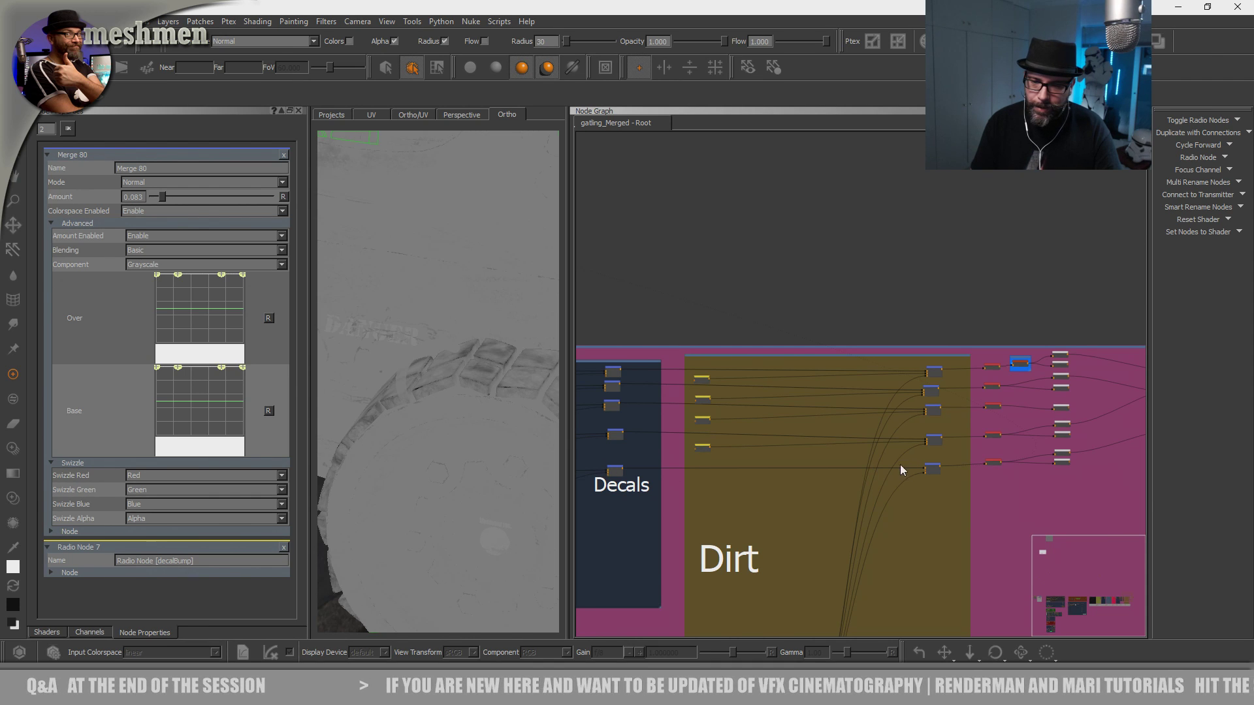
{"action": "scroll", "coordinate": [465, 414], "scroll_direction": "up", "scroll_amount": 3}
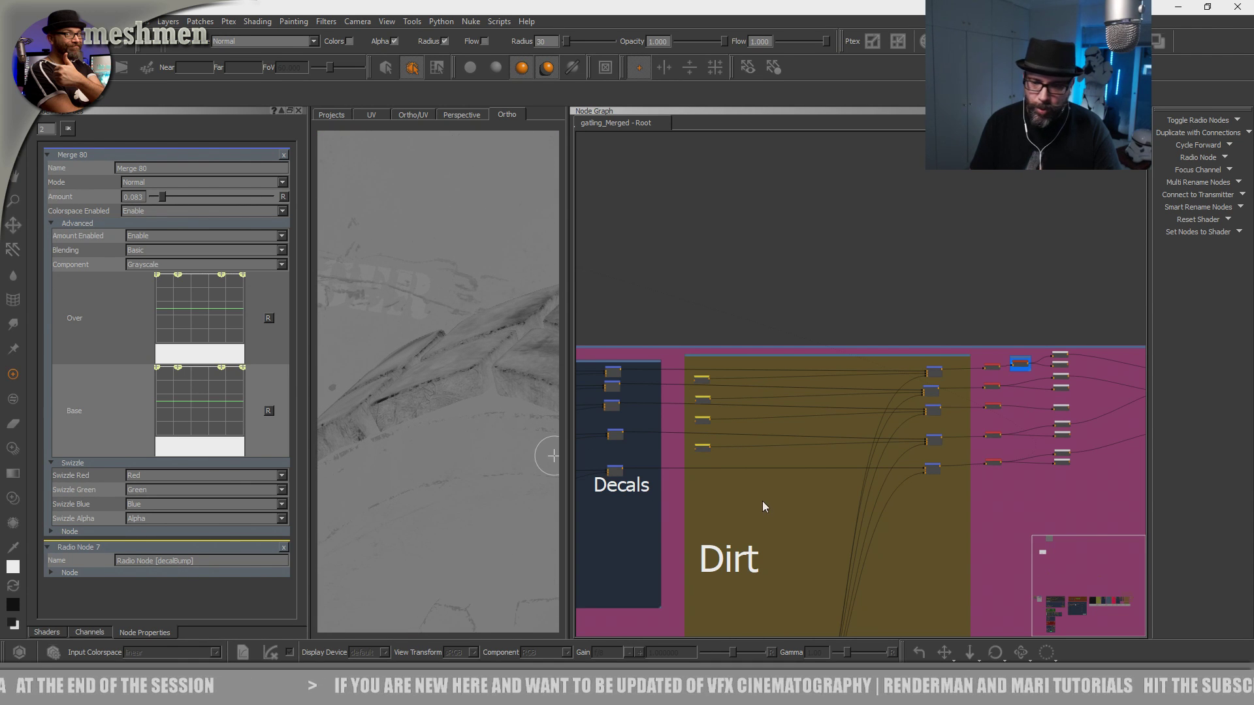
Display the dirt mask from the masks backdrop on the model and examine the splatter around the wheels and body.
{"action": "middle_click_drag", "start_coordinate": [877, 626], "coordinate": [916, 350]}
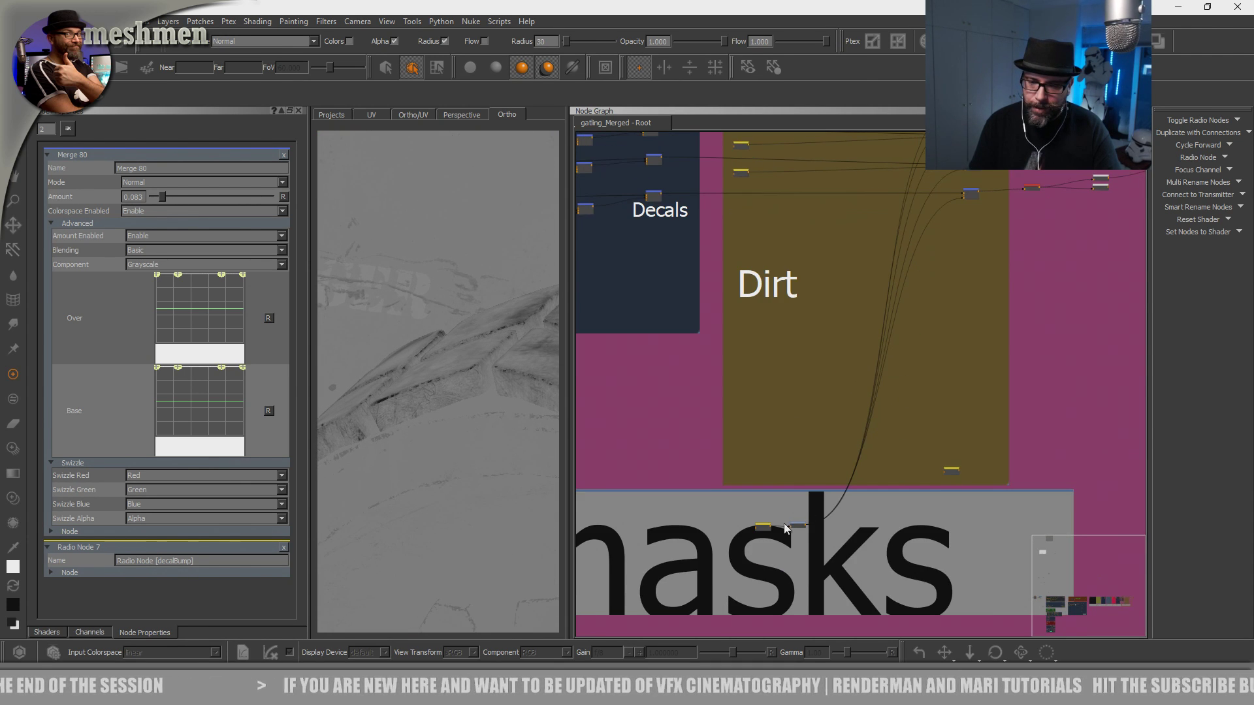
{"action": "scroll", "coordinate": [468, 410], "scroll_direction": "down", "scroll_amount": 5}
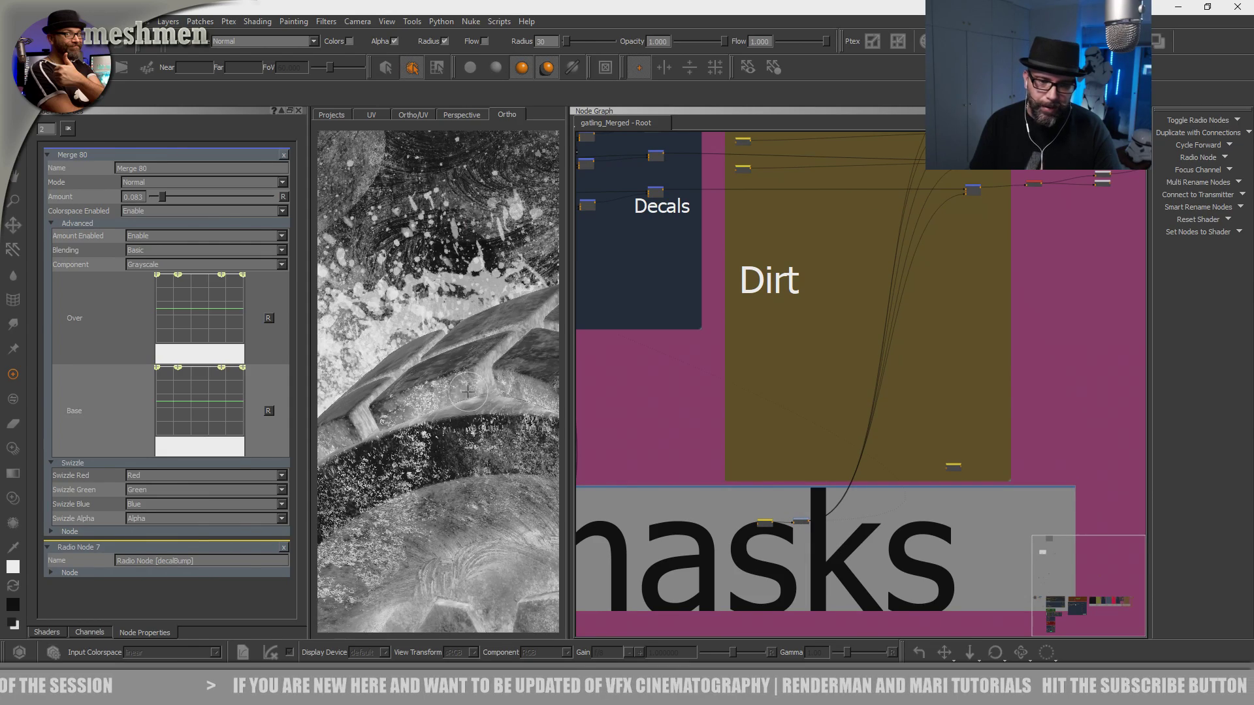
{"action": "middle_click_drag", "start_coordinate": [467, 410], "coordinate": [487, 431]}
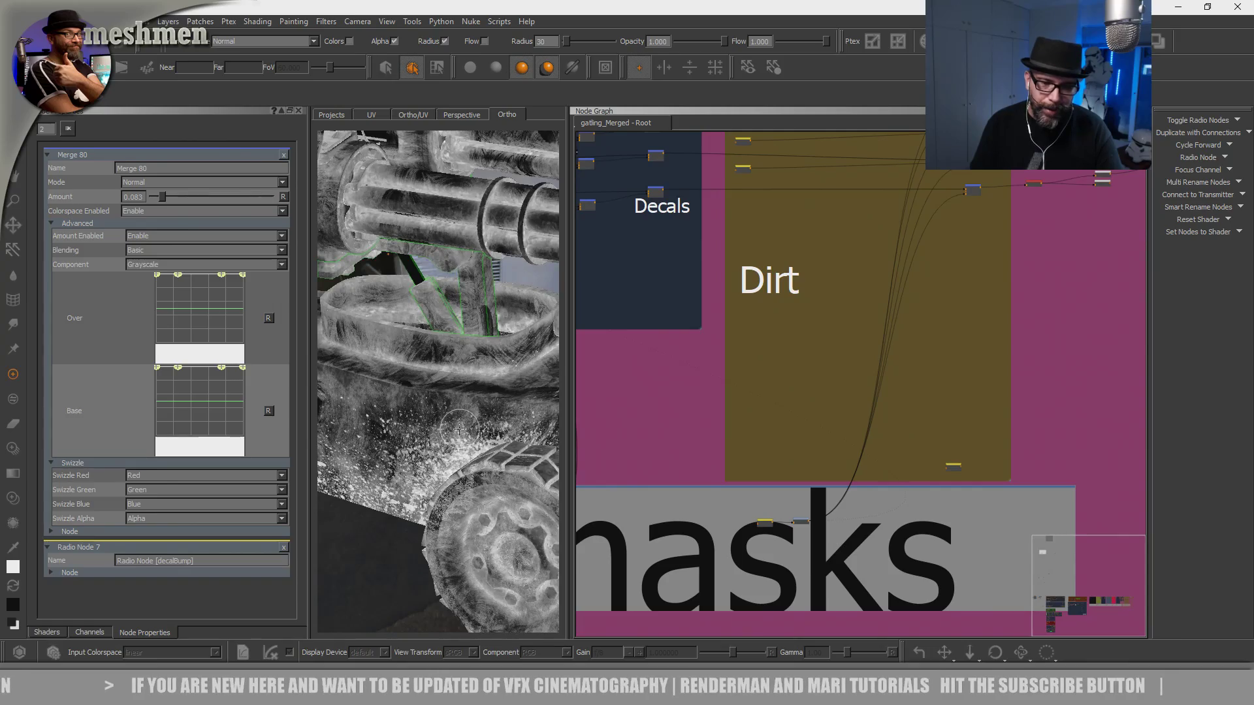
{"action": "scroll", "coordinate": [459, 427], "scroll_direction": "up", "scroll_amount": 6}
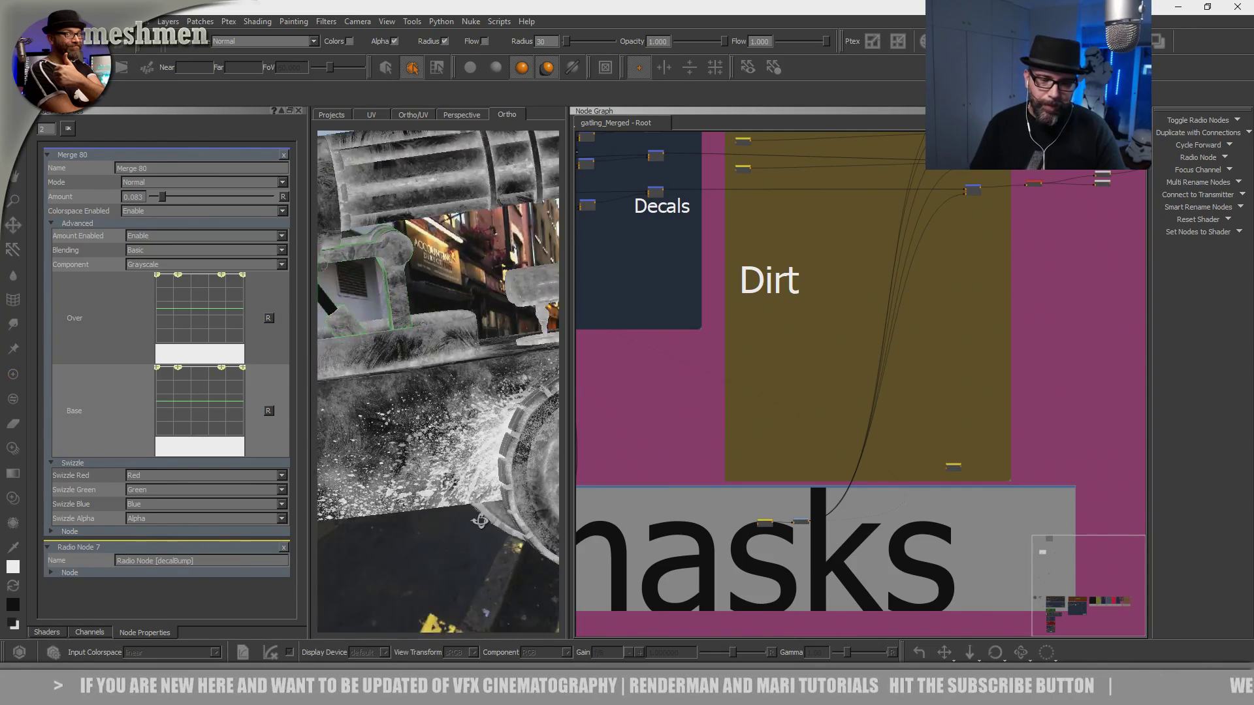
{"action": "scroll", "coordinate": [458, 485], "scroll_direction": "down", "scroll_amount": 3}
{"action": "scroll", "coordinate": [458, 485], "scroll_direction": "up", "scroll_amount": 1}
{"action": "scroll", "coordinate": [458, 485], "scroll_direction": "down", "scroll_amount": 1}
{"action": "middle_click_drag", "start_coordinate": [458, 485], "coordinate": [434, 482]}
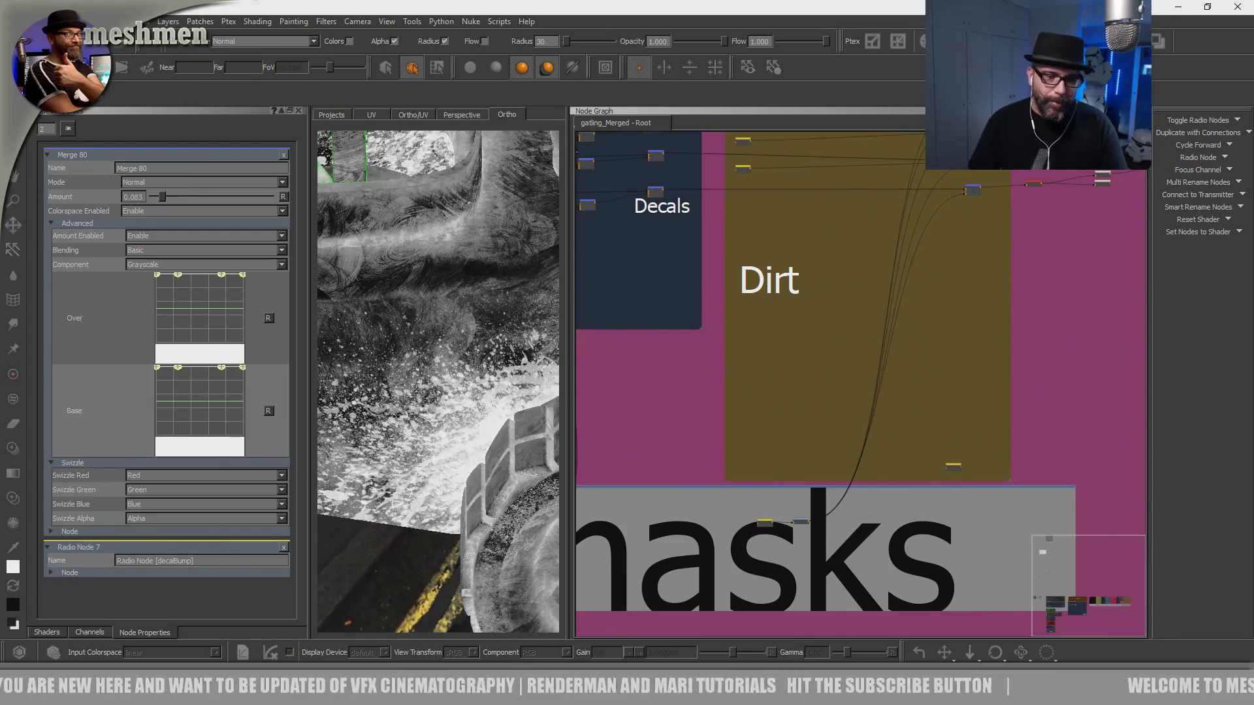
Enlarge the model viewport and examine the dirt mask on the body, wheels, turret and guns from close up and at full view.
{"action": "left_click_drag", "start_coordinate": [567, 415], "coordinate": [812, 415]}
{"action": "middle_click_drag", "start_coordinate": [646, 274], "coordinate": [649, 414]}
{"action": "scroll", "coordinate": [558, 407], "scroll_direction": "up", "scroll_amount": 6}
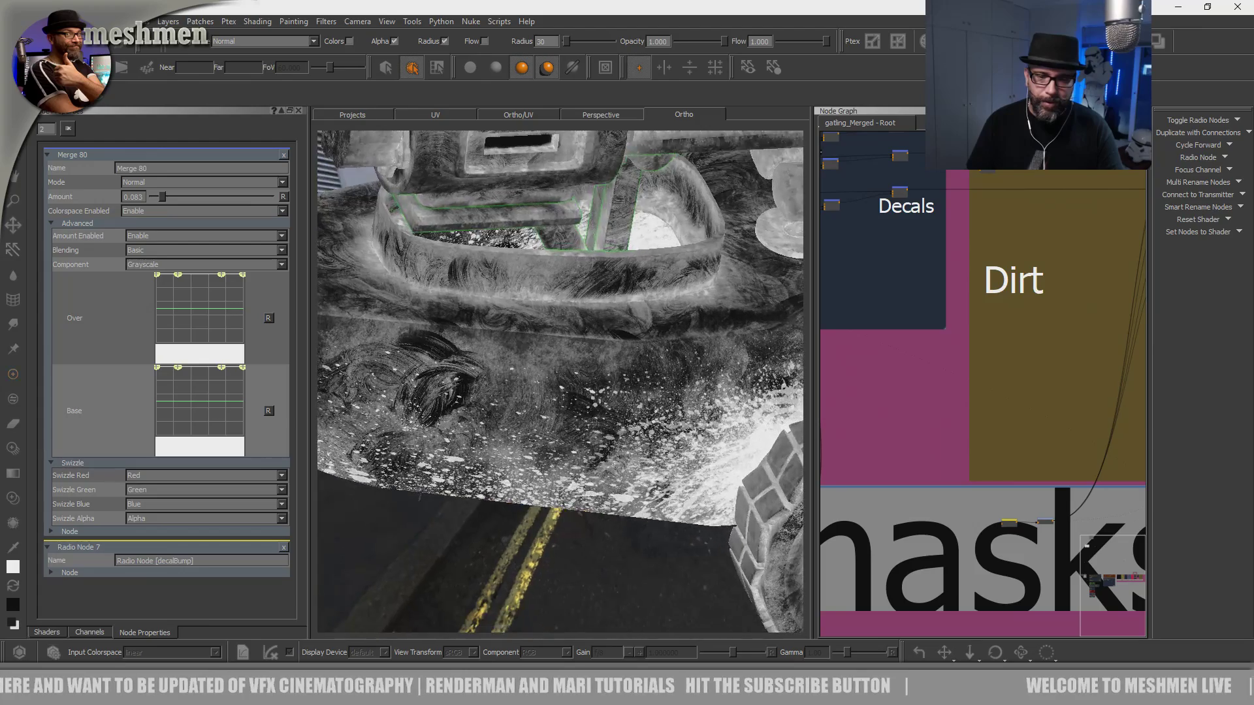
{"action": "middle_click_drag", "start_coordinate": [518, 481], "coordinate": [570, 438]}
{"action": "mouse_move", "coordinate": [612, 483]}
{"action": "middle_mouse_down"}
{"action": "mouse_move", "coordinate": [590, 486]}
{"action": "mouse_move", "coordinate": [621, 487]}
{"action": "middle_mouse_up"}
{"action": "scroll", "coordinate": [591, 487], "scroll_direction": "down", "scroll_amount": 5}
{"action": "middle_click_drag", "start_coordinate": [730, 547], "coordinate": [591, 447], "text": "alt"}
{"action": "right_click_drag", "start_coordinate": [452, 396], "coordinate": [583, 413], "text": "alt"}
{"action": "middle_click_drag", "start_coordinate": [588, 382], "coordinate": [659, 480], "text": "alt"}
{"action": "right_click_drag", "start_coordinate": [659, 480], "coordinate": [627, 490], "text": "alt"}
{"action": "left_click_drag", "start_coordinate": [627, 489], "coordinate": [639, 498], "text": "alt"}
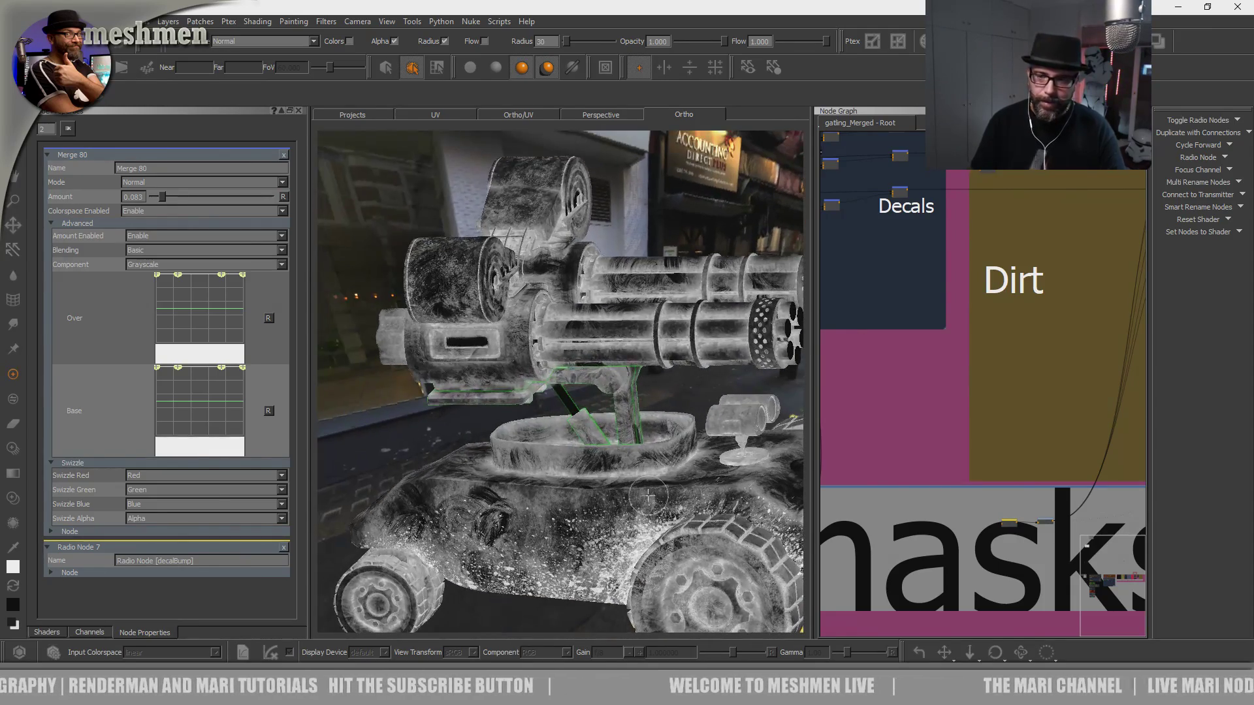
{"action": "left_click_drag", "start_coordinate": [770, 446], "coordinate": [752, 445], "text": "alt"}
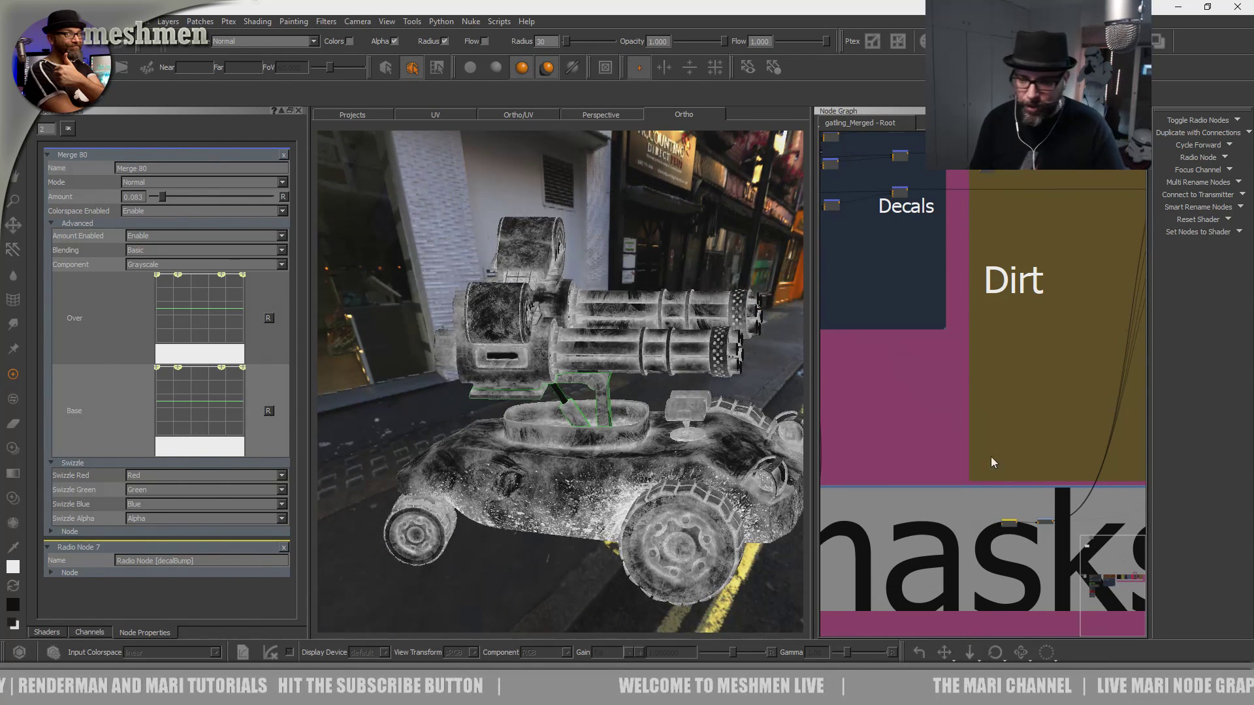
Go to the Dirtmaterial backdrop and delete the lowest Color node that feeds its bottom merge.
{"action": "scroll", "coordinate": [960, 442], "scroll_direction": "down", "scroll_amount": 6}
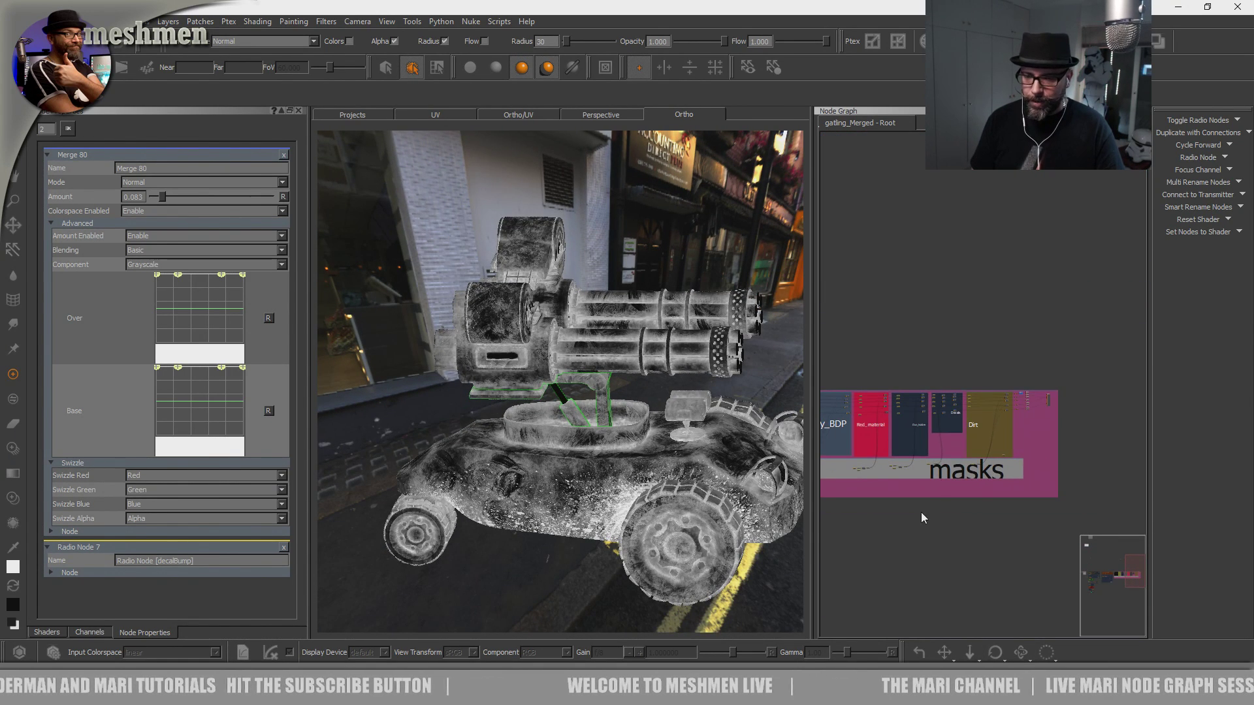
{"action": "scroll", "coordinate": [960, 493], "scroll_direction": "up", "scroll_amount": 2}
{"action": "key", "text": "j"}
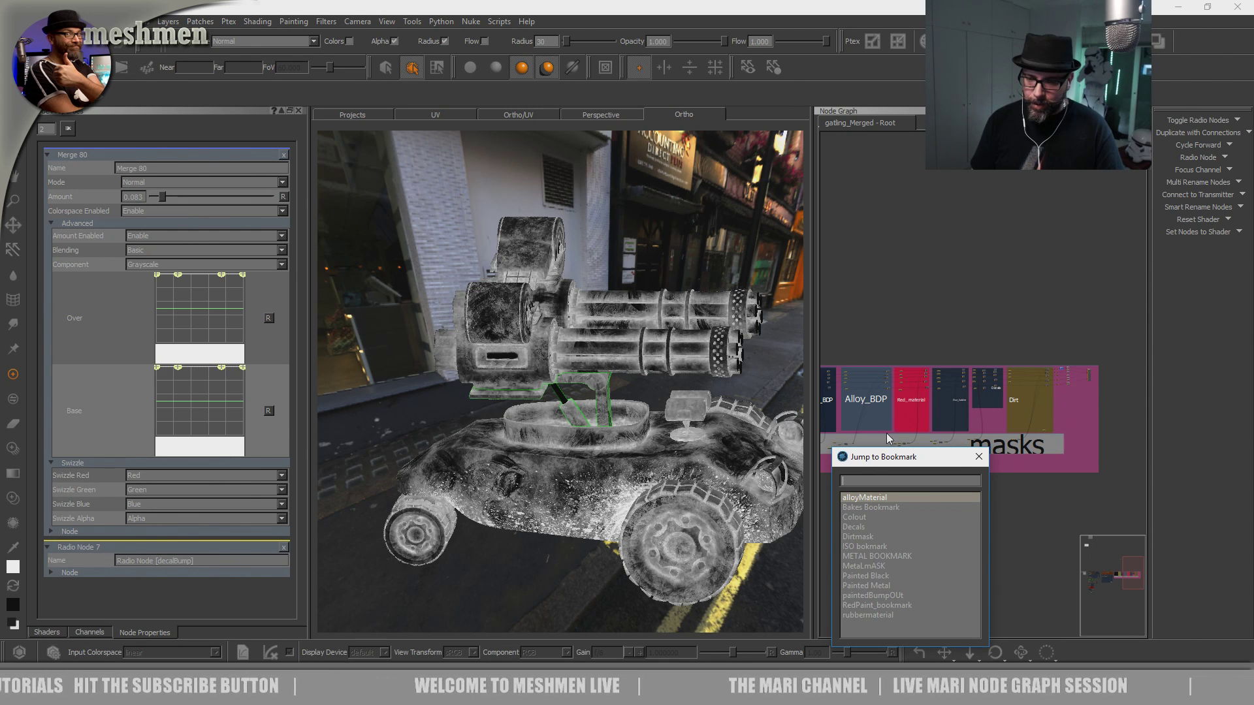
{"action": "key", "text": "Escape"}
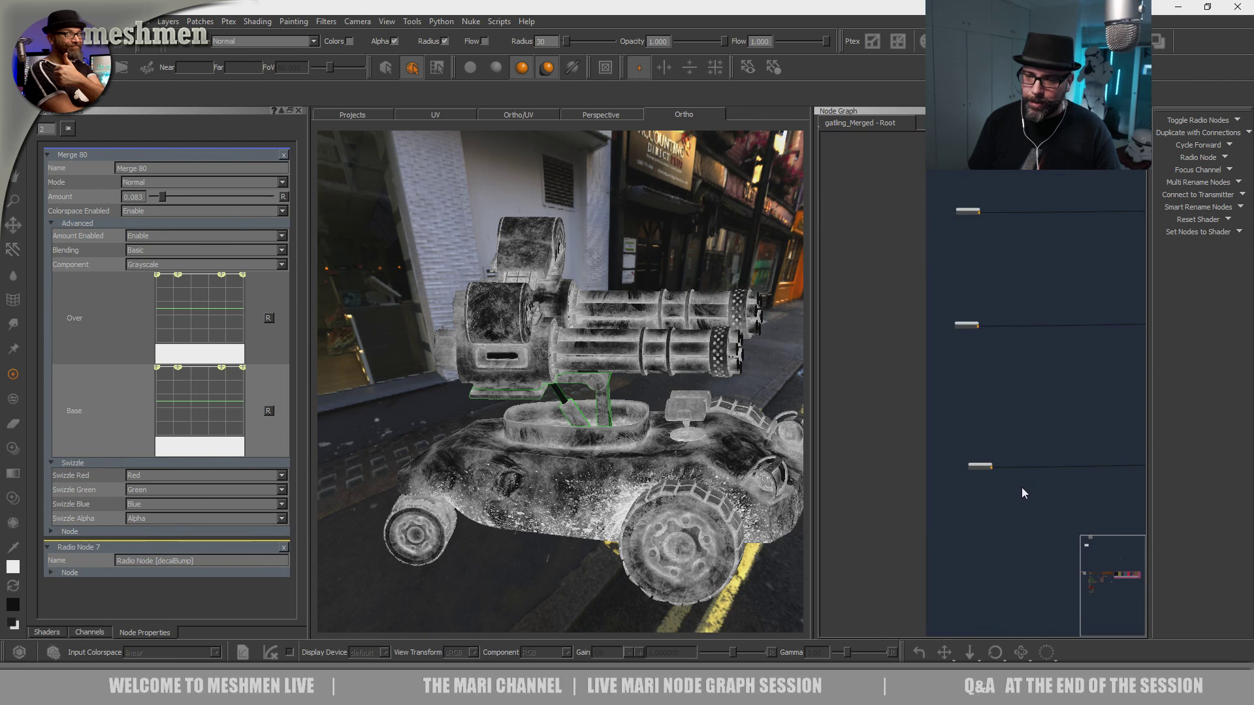
{"action": "left_click", "coordinate": [919, 437]}
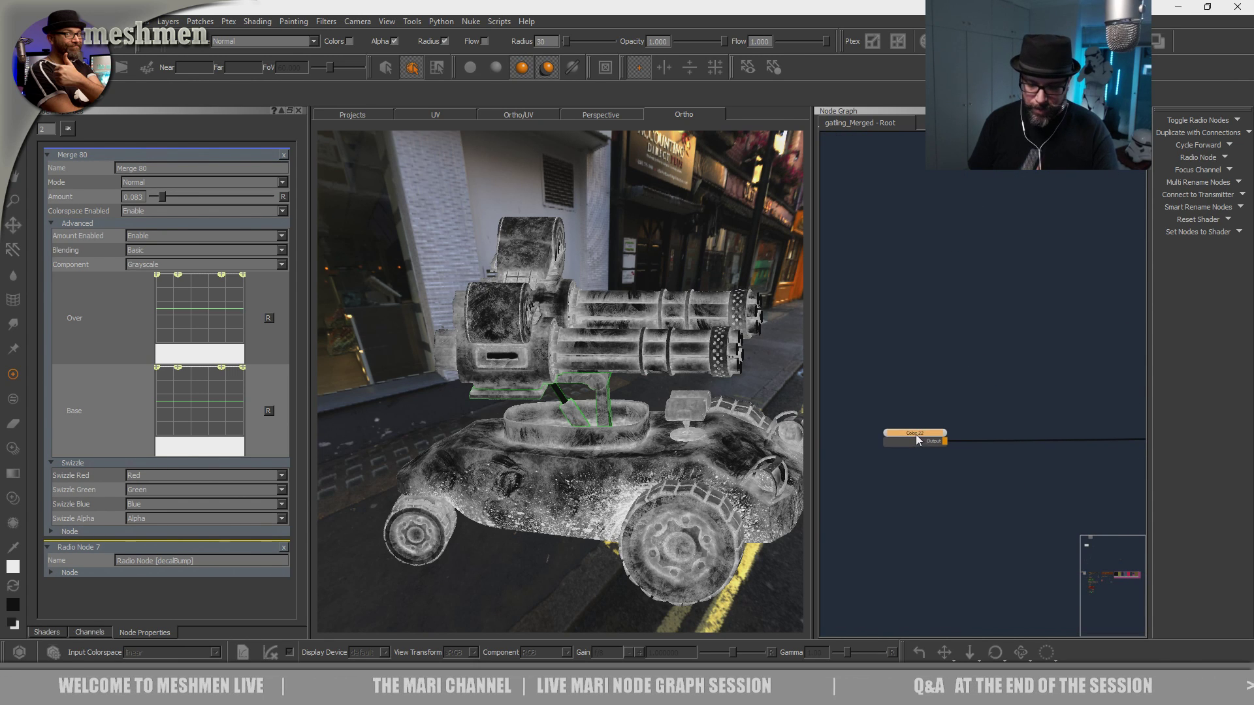
{"action": "key", "text": "Delete"}
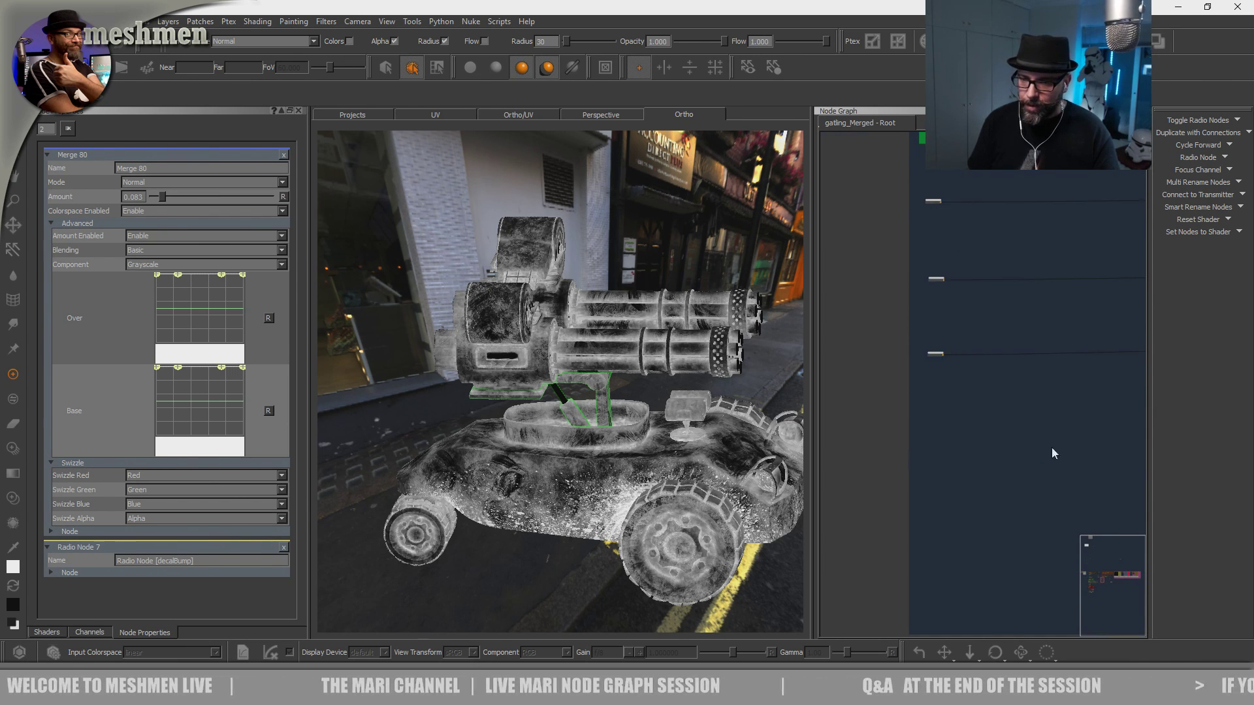
Create a Grey Constant node in the Dirtmaterial backdrop and connect it to the Base input of the lowest Dirt merge.
{"action": "middle_click_drag", "start_coordinate": [1057, 457], "coordinate": [950, 461]}
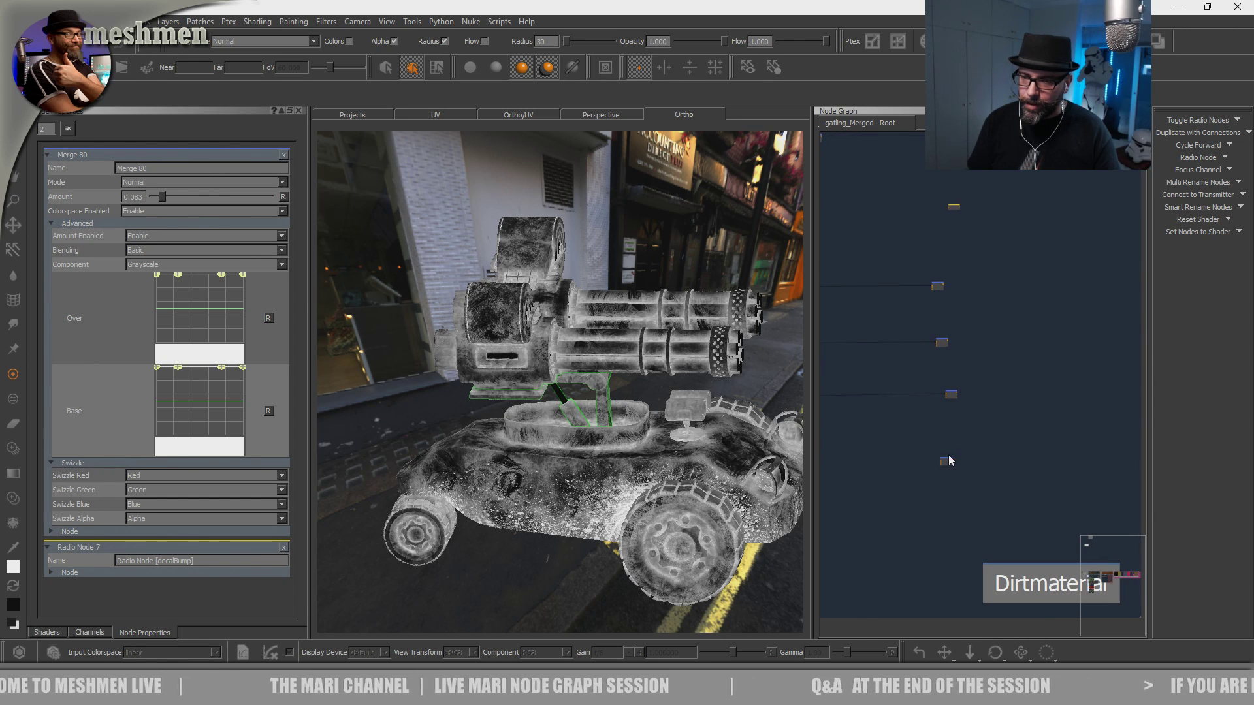
{"action": "scroll", "coordinate": [953, 461], "scroll_direction": "up", "scroll_amount": 3}
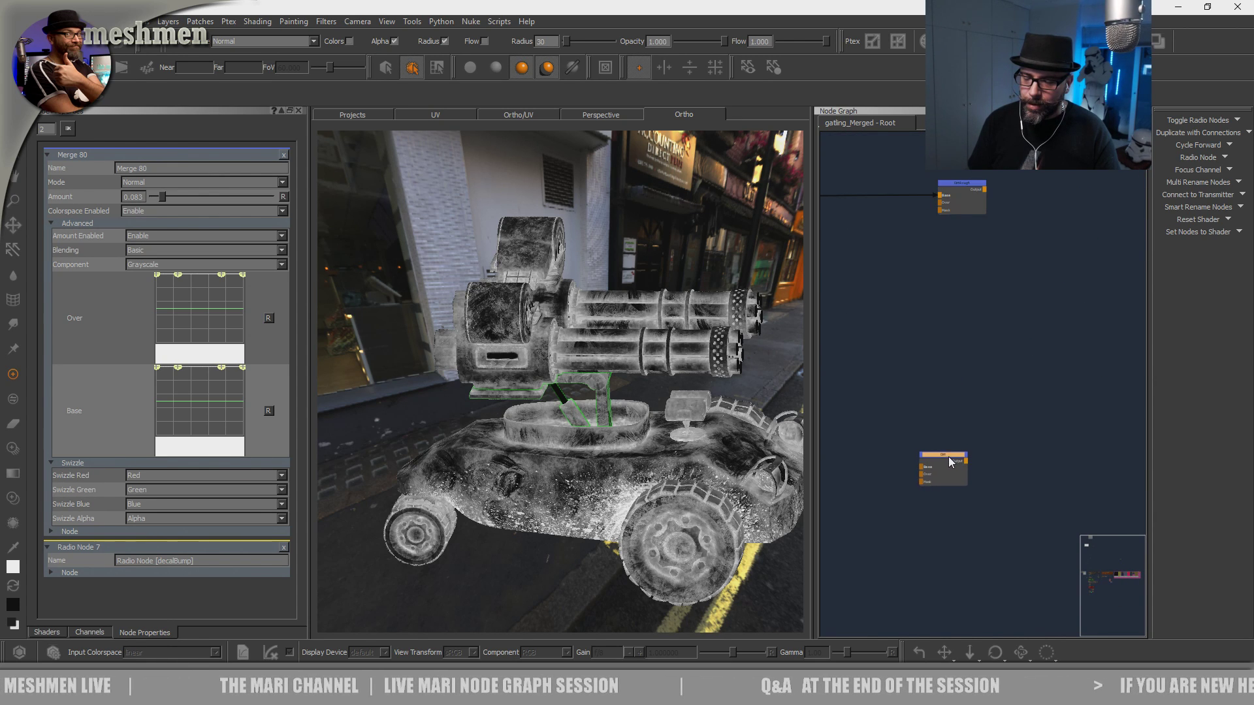
{"action": "scroll", "coordinate": [948, 462], "scroll_direction": "up", "scroll_amount": 4}
{"action": "key", "text": "Tab"}
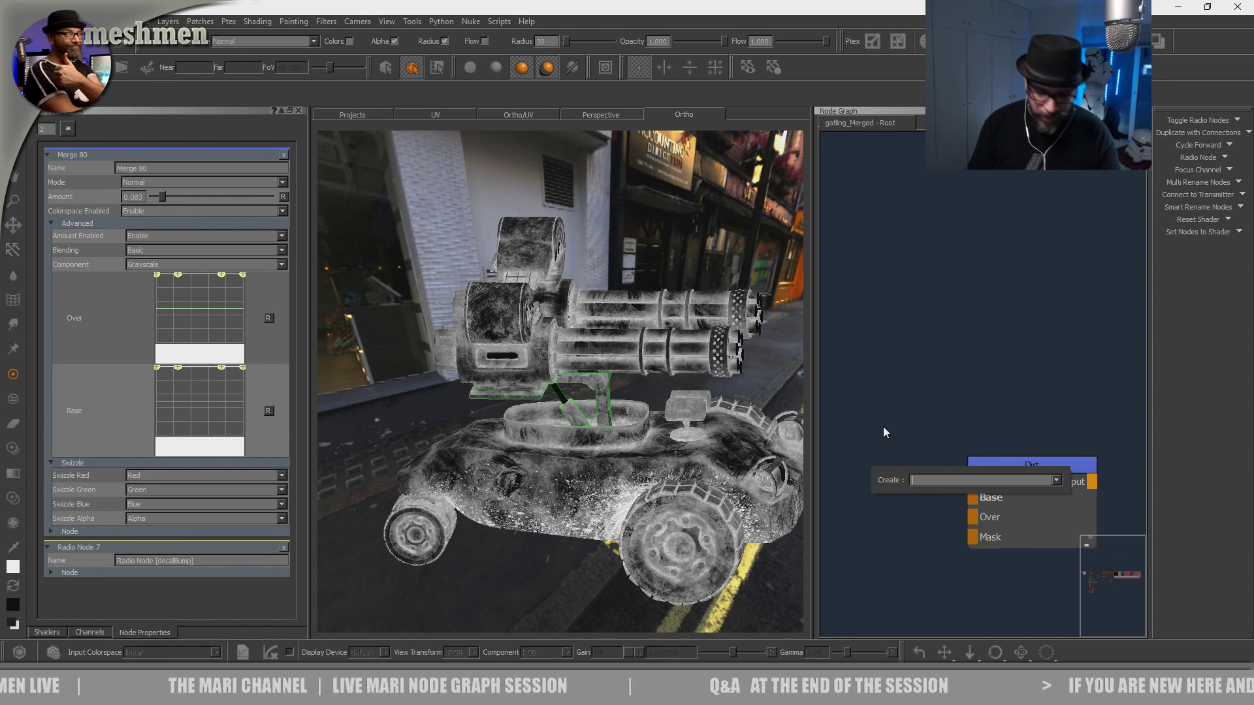
{"action": "type", "text": "gre"}
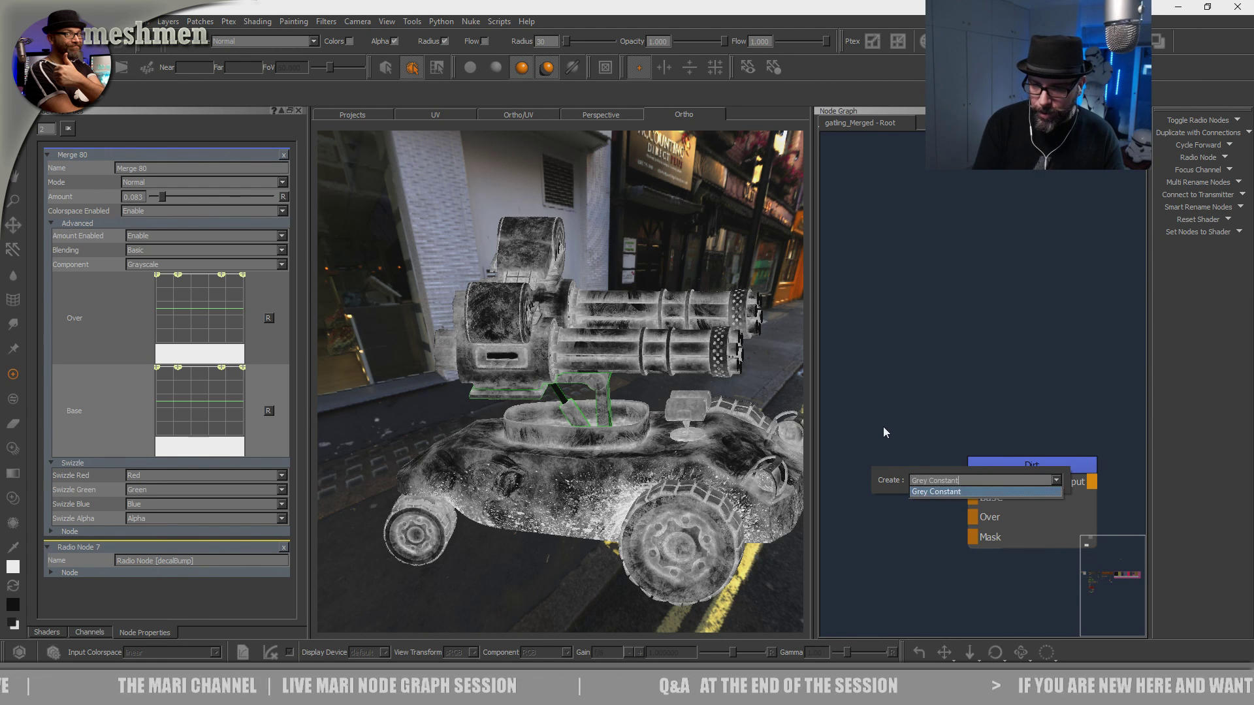
{"action": "key", "text": "Return"}
{"action": "scroll", "coordinate": [1045, 418], "scroll_direction": "down", "scroll_amount": 2}
{"action": "scroll", "coordinate": [1081, 474], "scroll_direction": "down", "scroll_amount": 2}
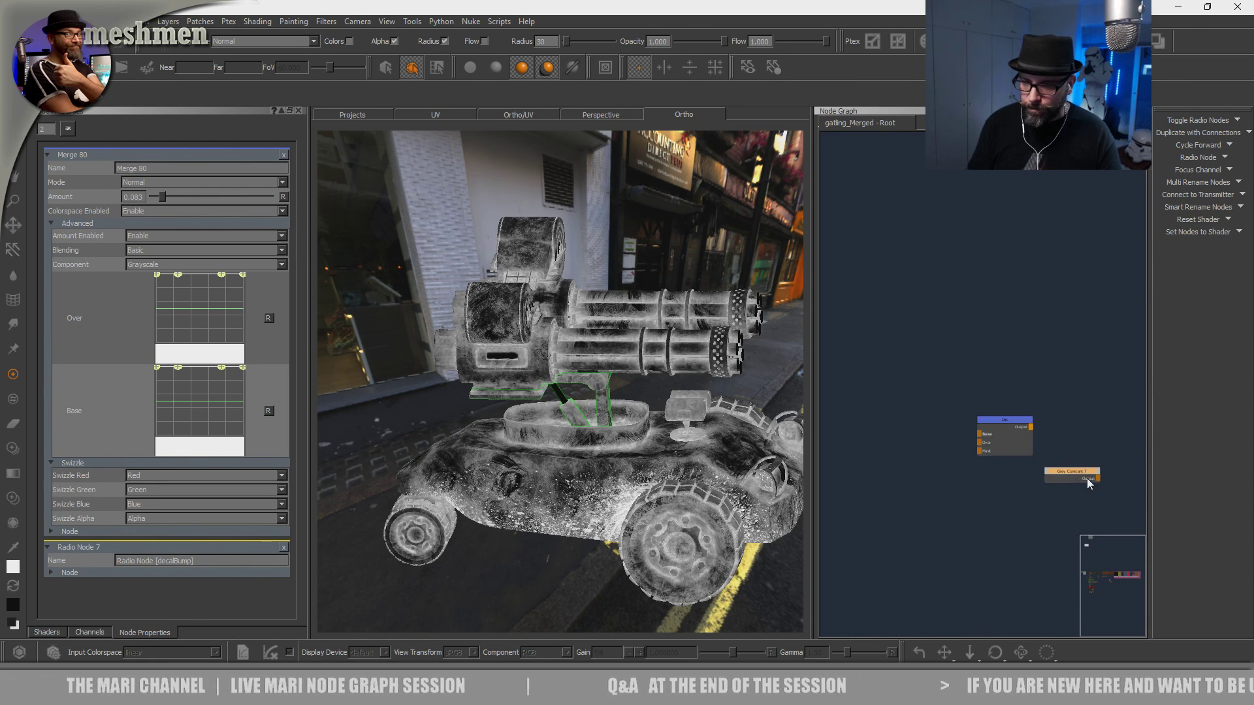
{"action": "left_click_drag", "start_coordinate": [869, 416], "coordinate": [985, 436]}
{"action": "left_click_drag", "start_coordinate": [844, 412], "coordinate": [843, 425]}
{"action": "left_click", "coordinate": [993, 429]}
Add a Radio Transmitter fed by the lowest Dirt merge's output and name it dirtBMP.
{"action": "middle_click_drag", "start_coordinate": [999, 426], "coordinate": [945, 434]}
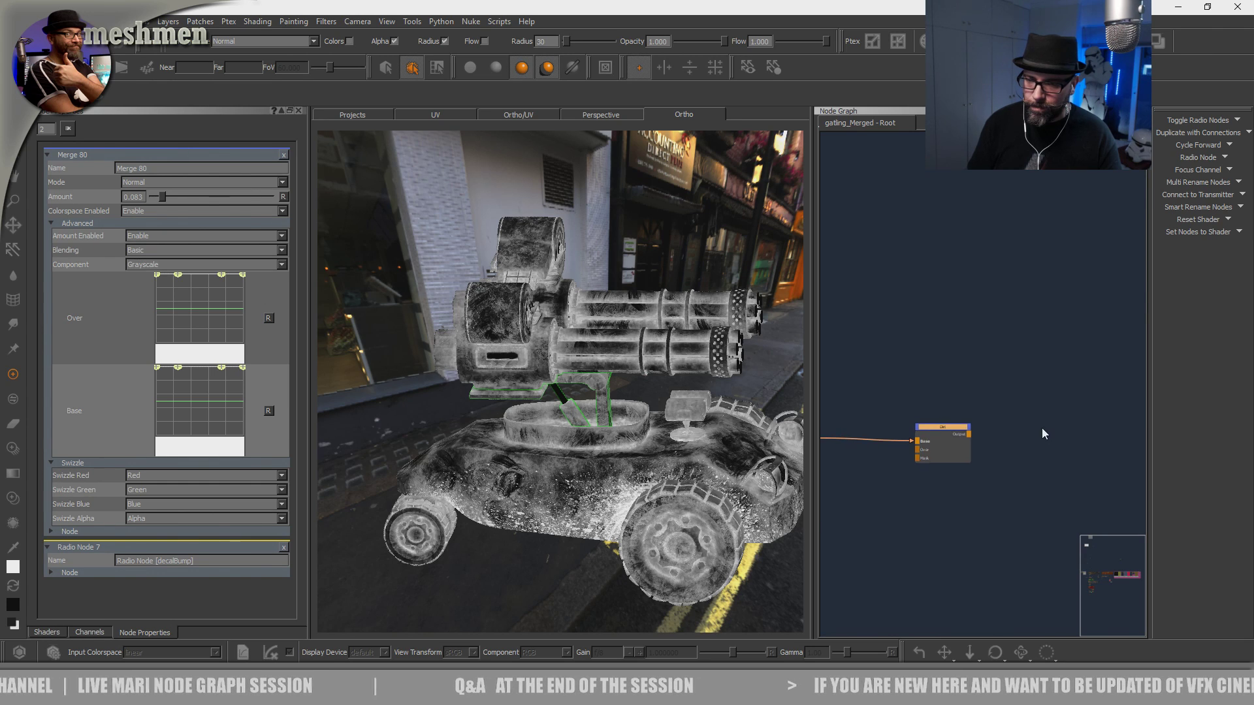
{"action": "middle_click_drag", "start_coordinate": [1041, 428], "coordinate": [985, 445]}
{"action": "key", "text": "Tab"}
{"action": "type", "text": "rad"}
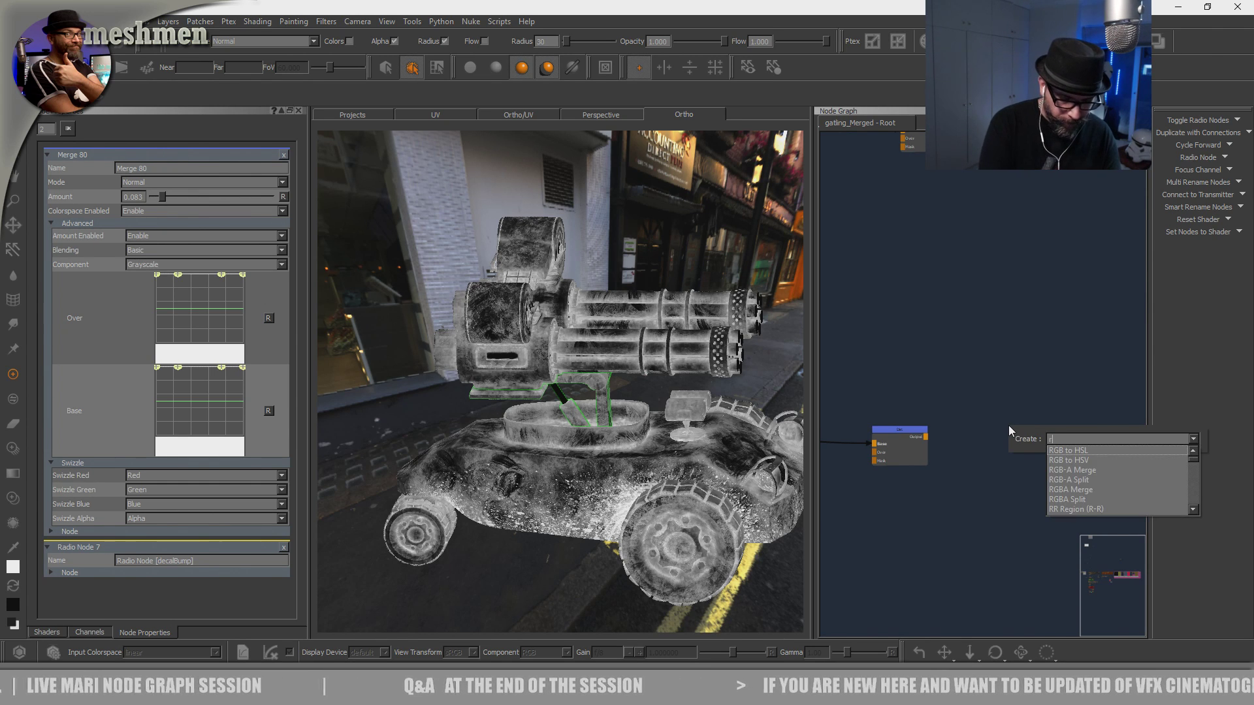
{"action": "key", "text": "Down"}
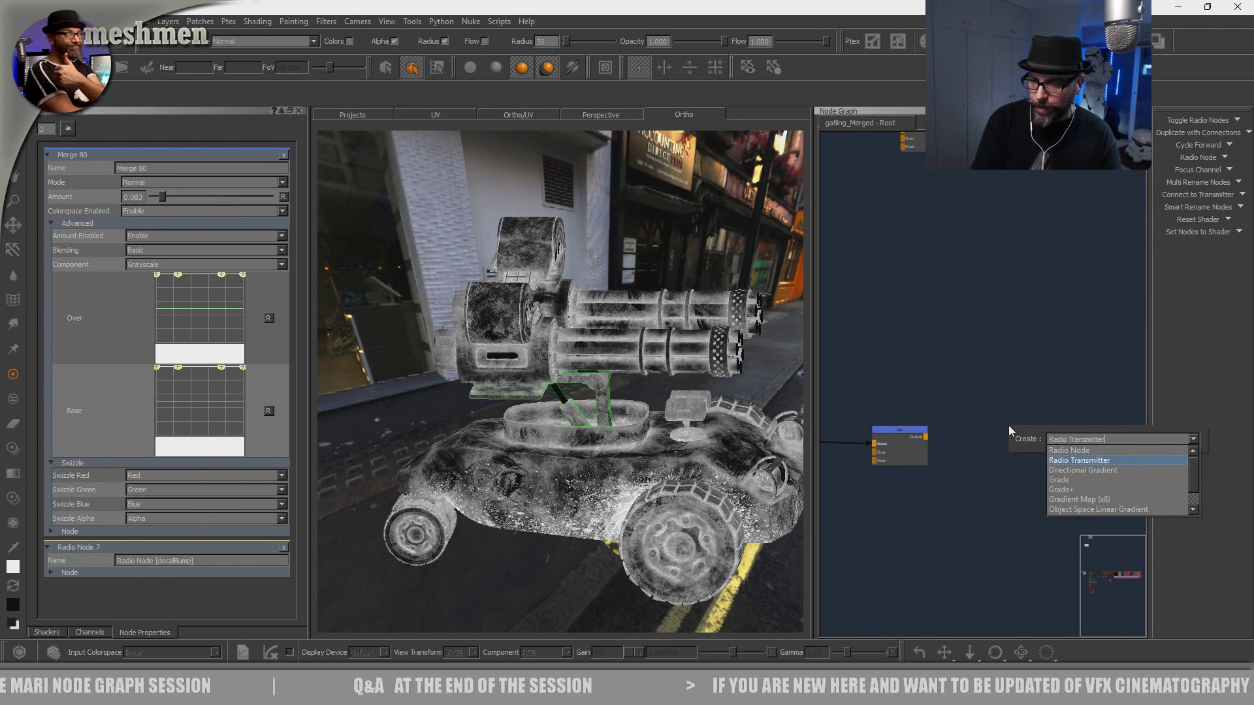
{"action": "key", "text": "Return"}
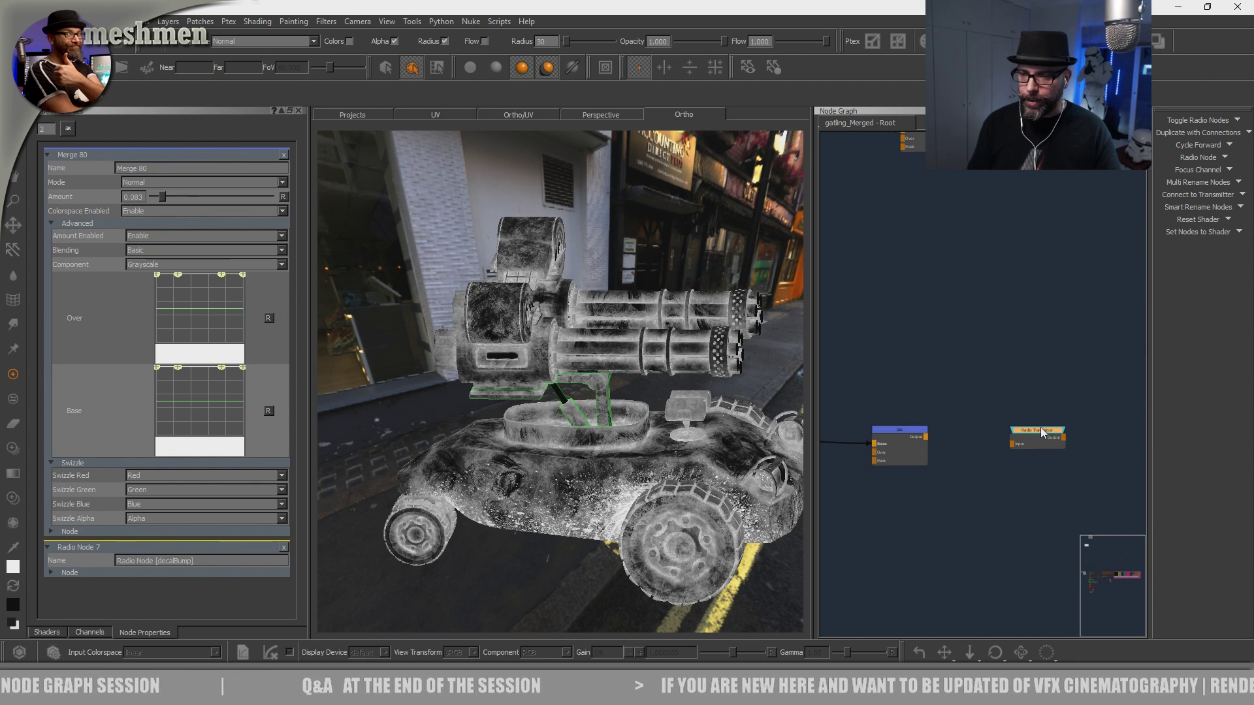
{"action": "left_click_drag", "start_coordinate": [925, 433], "coordinate": [1008, 438]}
{"action": "left_click", "coordinate": [1035, 422]}
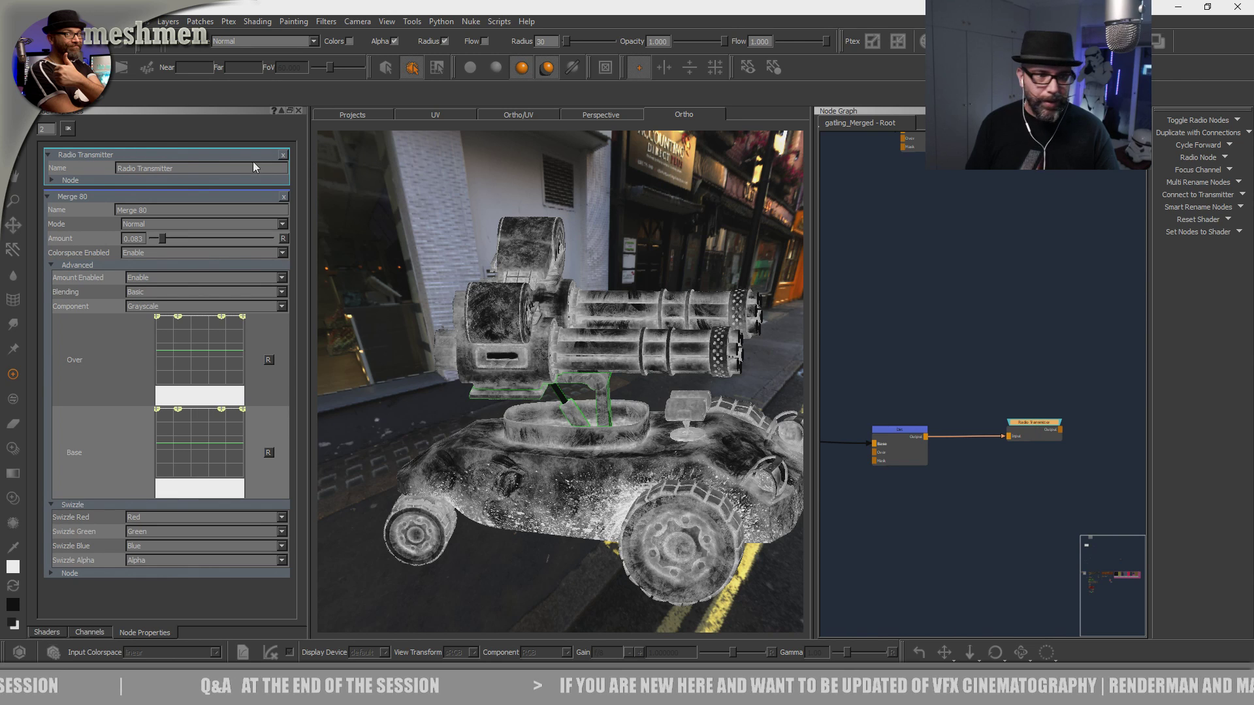
{"action": "triple_click", "coordinate": [205, 171]}
{"action": "type", "text": "dirtBMP"}
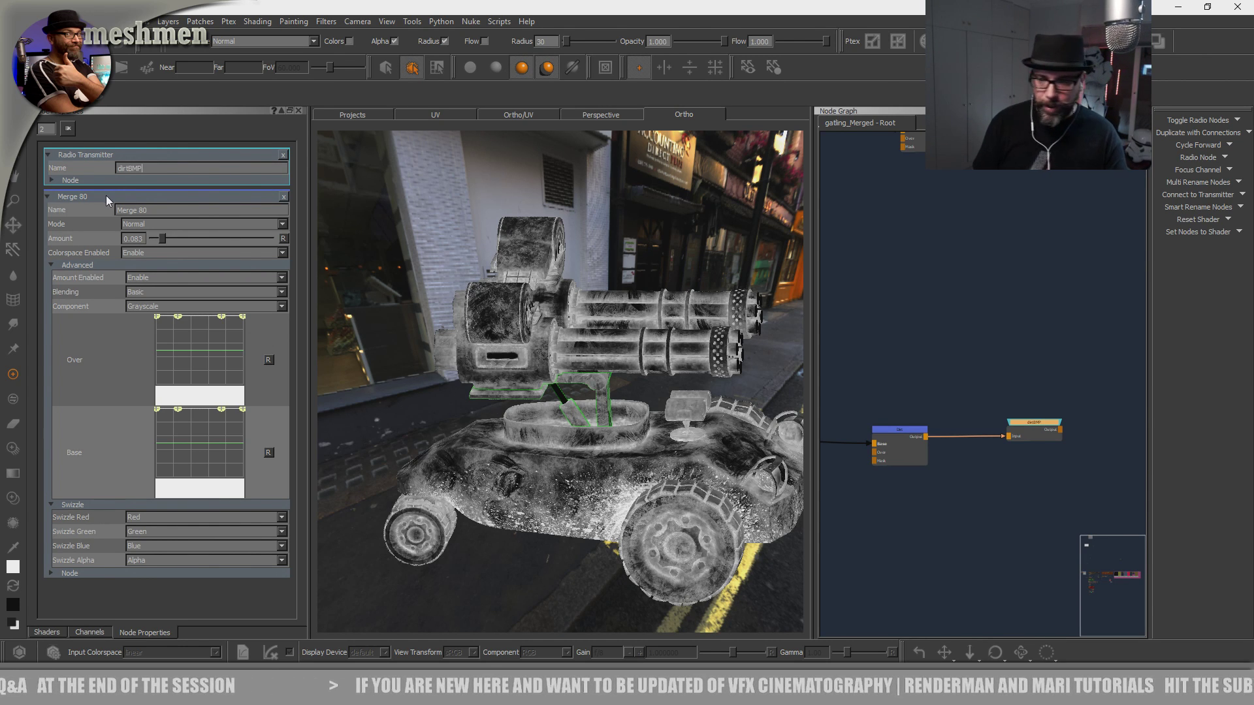
{"action": "left_click_drag", "start_coordinate": [1039, 430], "coordinate": [1034, 428]}
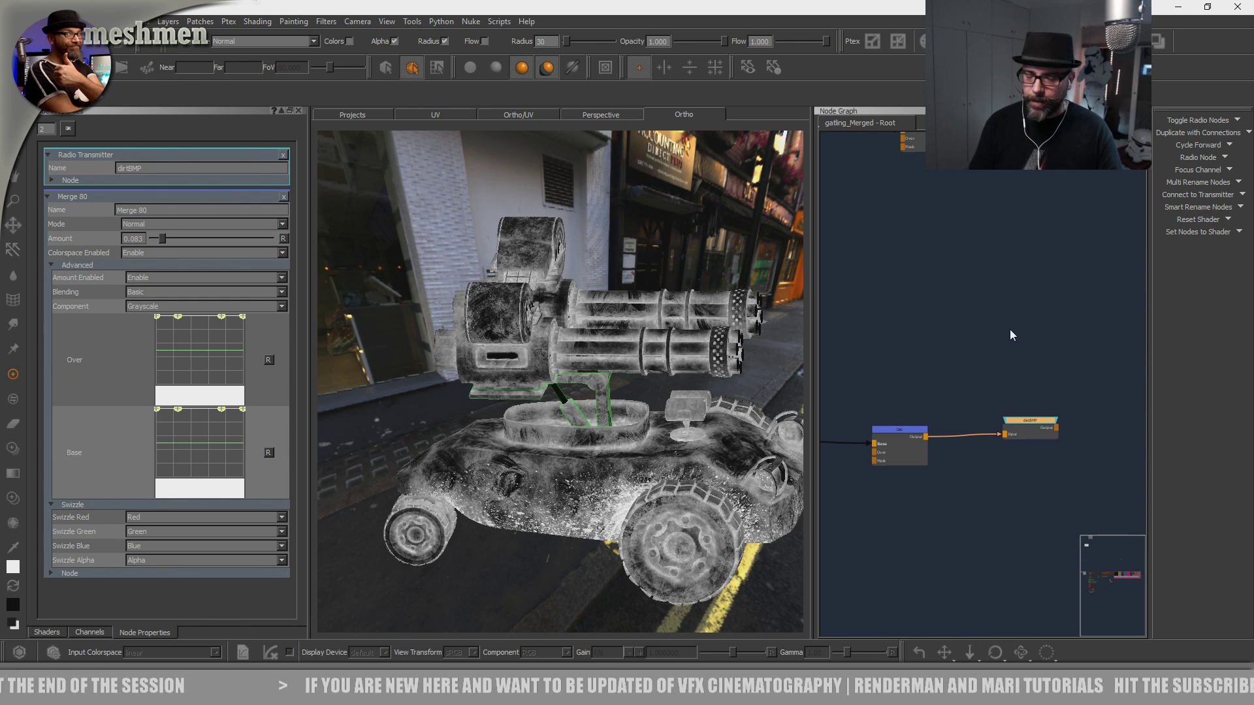
Create a Radio Node in the Dirt backdrop, placed below and to the side of the lowest Merge node.
{"action": "key", "text": "j"}
{"action": "left_click", "coordinate": [910, 372]}
{"action": "scroll", "coordinate": [937, 408], "scroll_direction": "down", "scroll_amount": 4}
{"action": "middle_click_drag", "start_coordinate": [938, 411], "coordinate": [1109, 351]}
{"action": "key", "text": "Tab"}
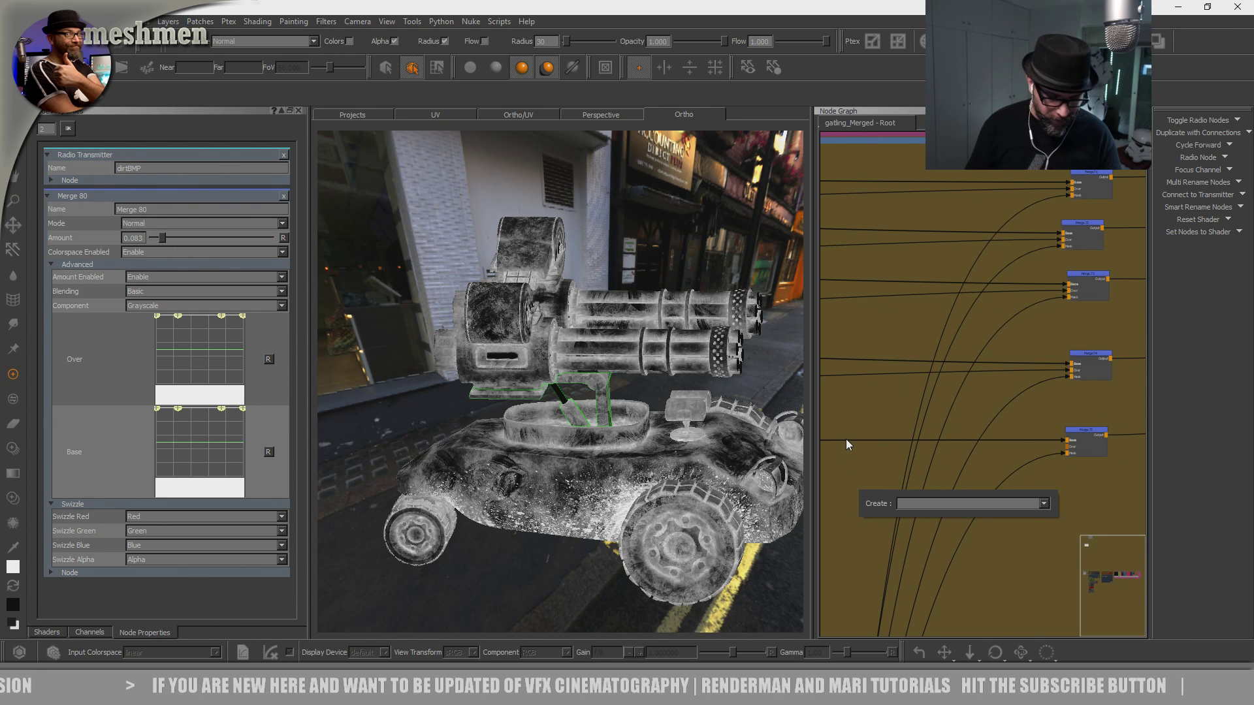
{"action": "type", "text": "radio"}
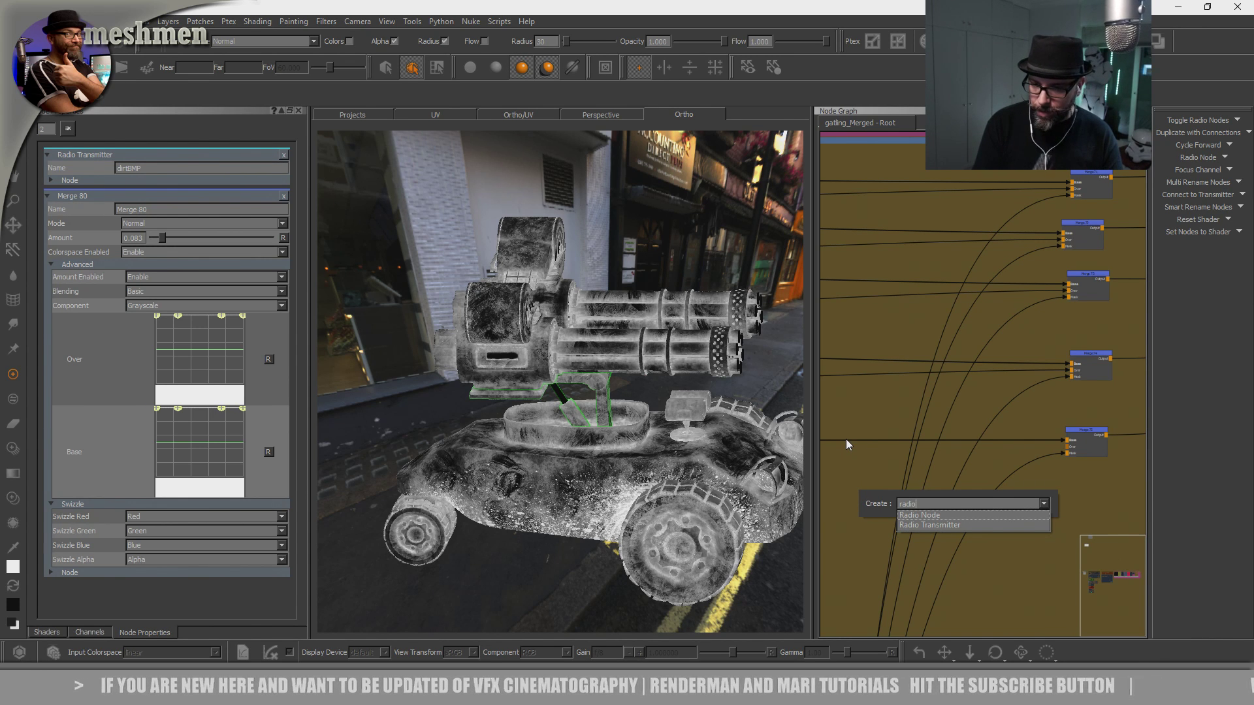
{"action": "key", "text": "Return"}
{"action": "left_click_drag", "start_coordinate": [889, 502], "coordinate": [864, 491]}
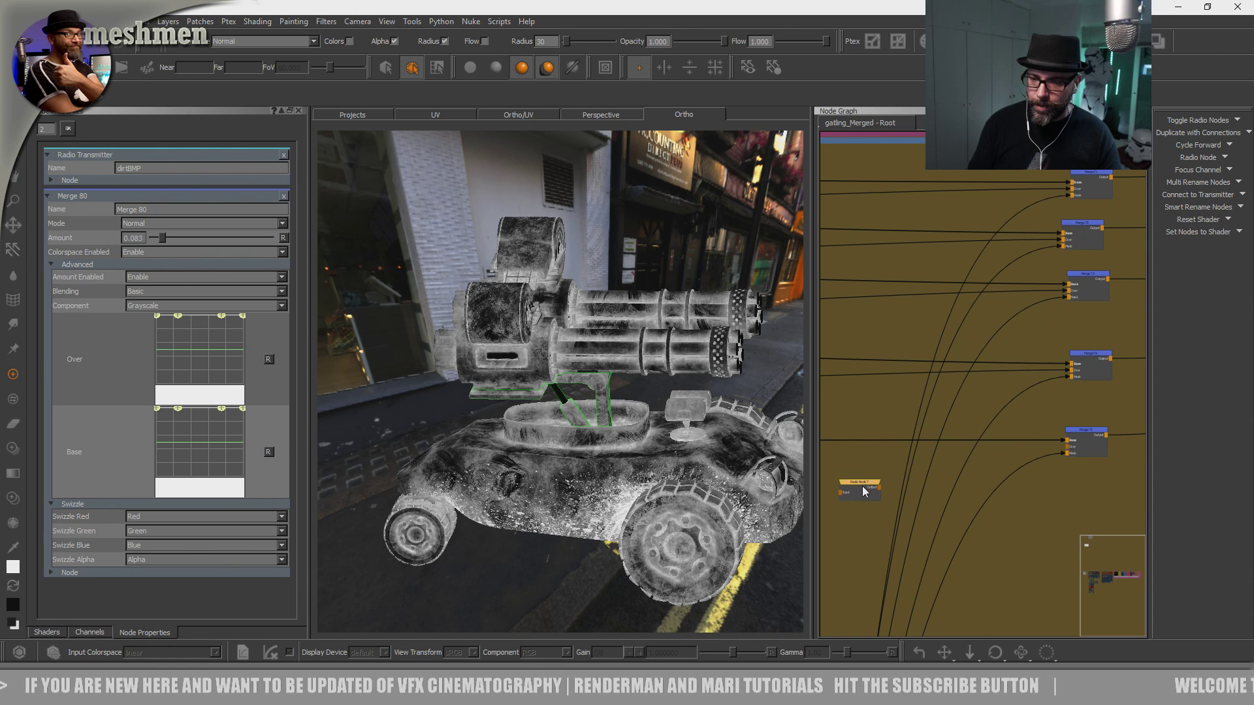
Link the new Radio Node to the dirtBMP transmitter and plug it into the Over input of the lowest Merge node.
{"action": "left_click", "coordinate": [1198, 195]}
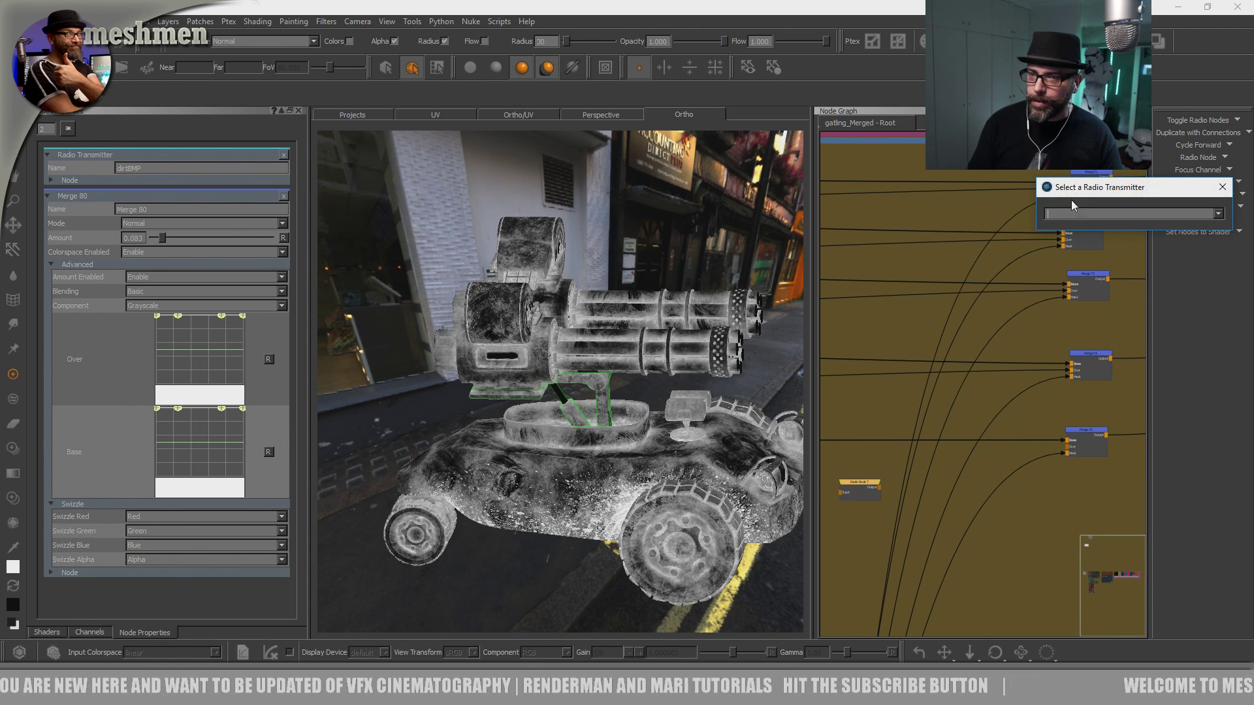
{"action": "left_click", "coordinate": [1218, 214]}
{"action": "left_click", "coordinate": [1095, 229]}
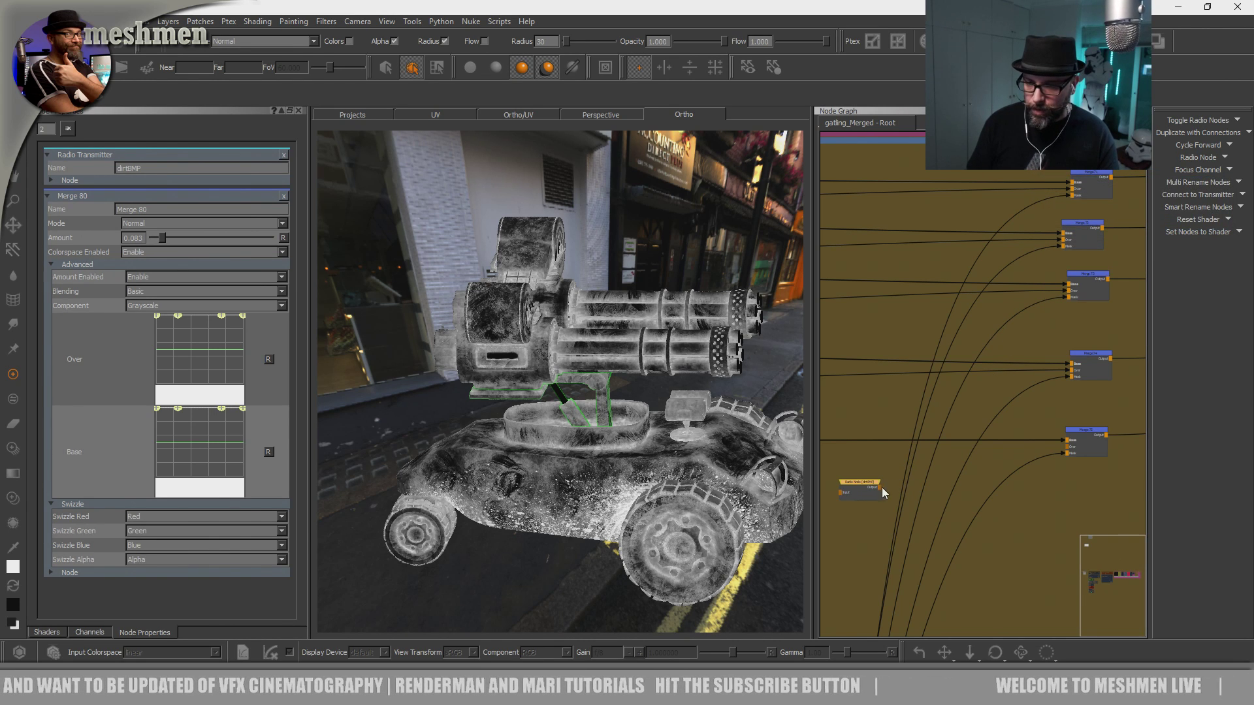
{"action": "left_click_drag", "start_coordinate": [1050, 459], "coordinate": [1094, 436]}
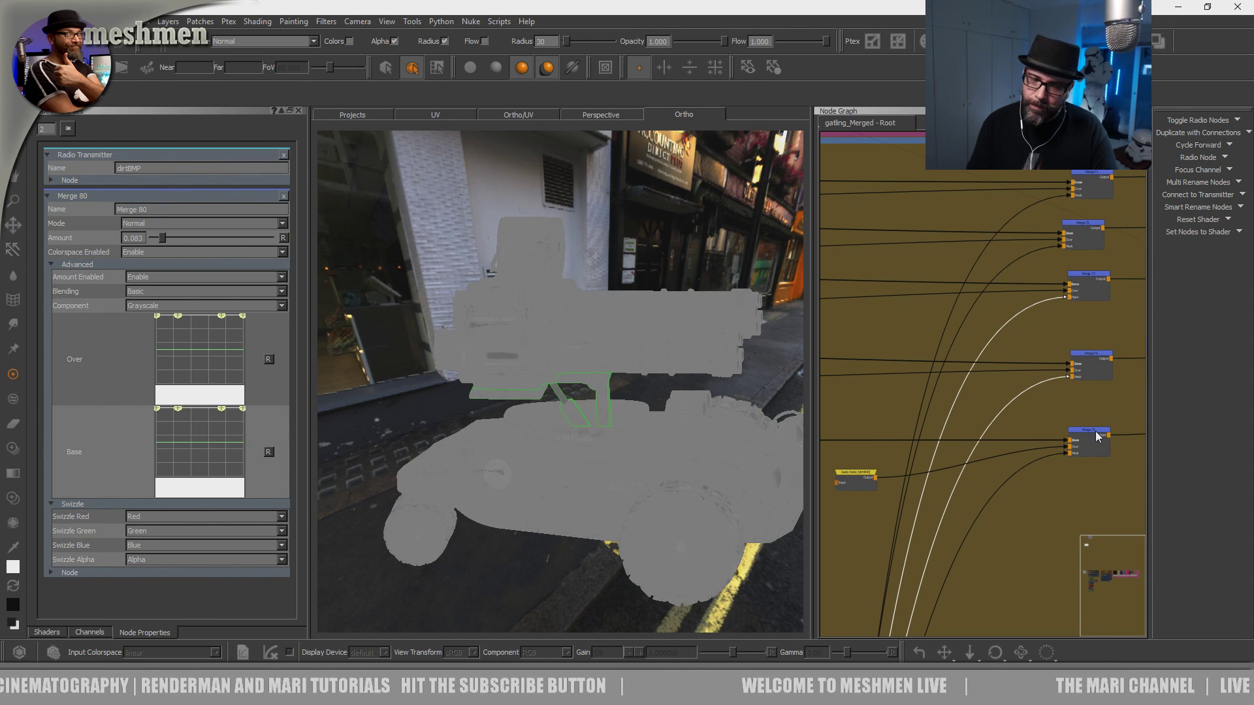
Set the blend mode of the Dirt backdrop's lowest Merge node to Overlay and check the bump on the turret.
{"action": "left_click", "coordinate": [1097, 436]}
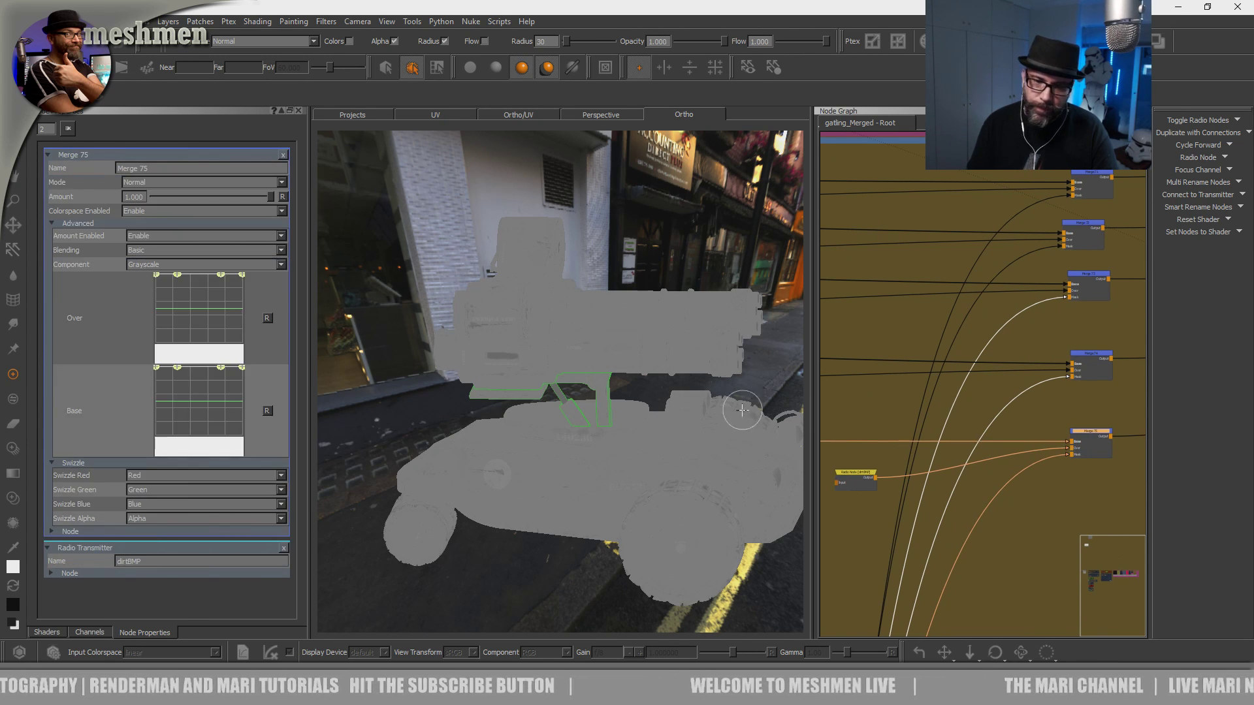
{"action": "scroll", "coordinate": [627, 452], "scroll_direction": "up", "scroll_amount": 2}
{"action": "scroll", "coordinate": [627, 452], "scroll_direction": "up", "scroll_amount": 3}
{"action": "middle_click_drag", "start_coordinate": [622, 457], "coordinate": [585, 425]}
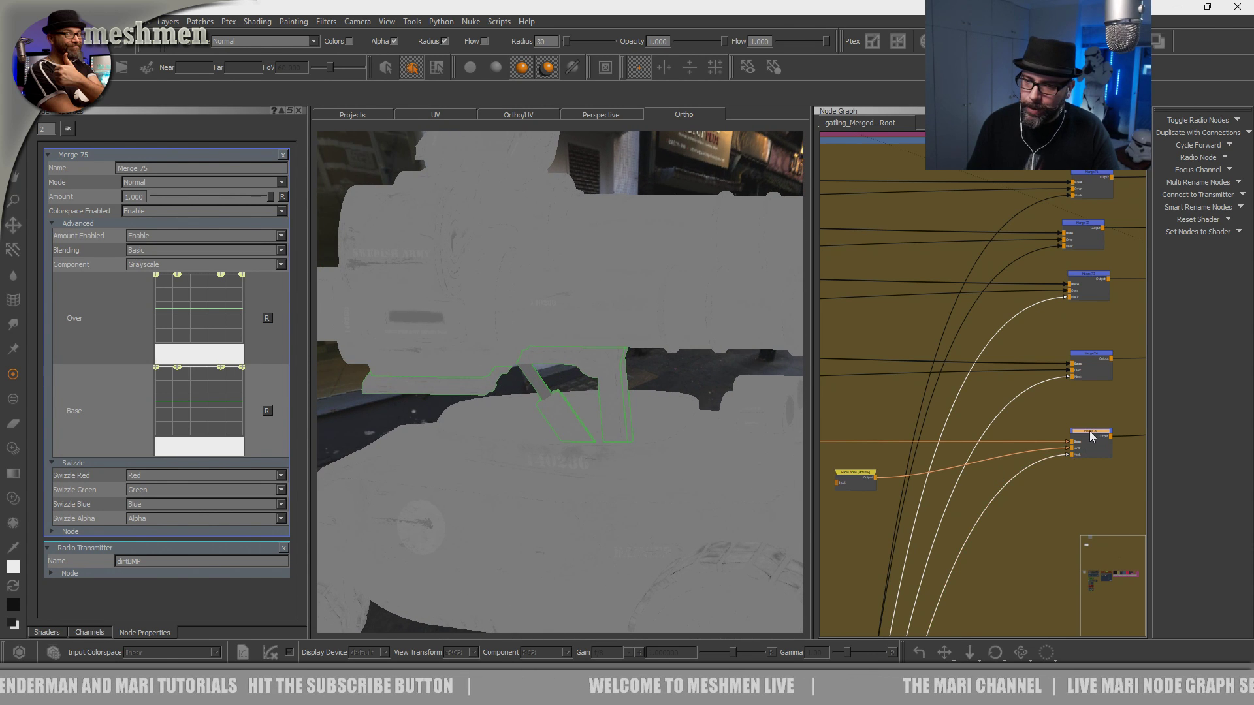
{"action": "left_click", "coordinate": [137, 184]}
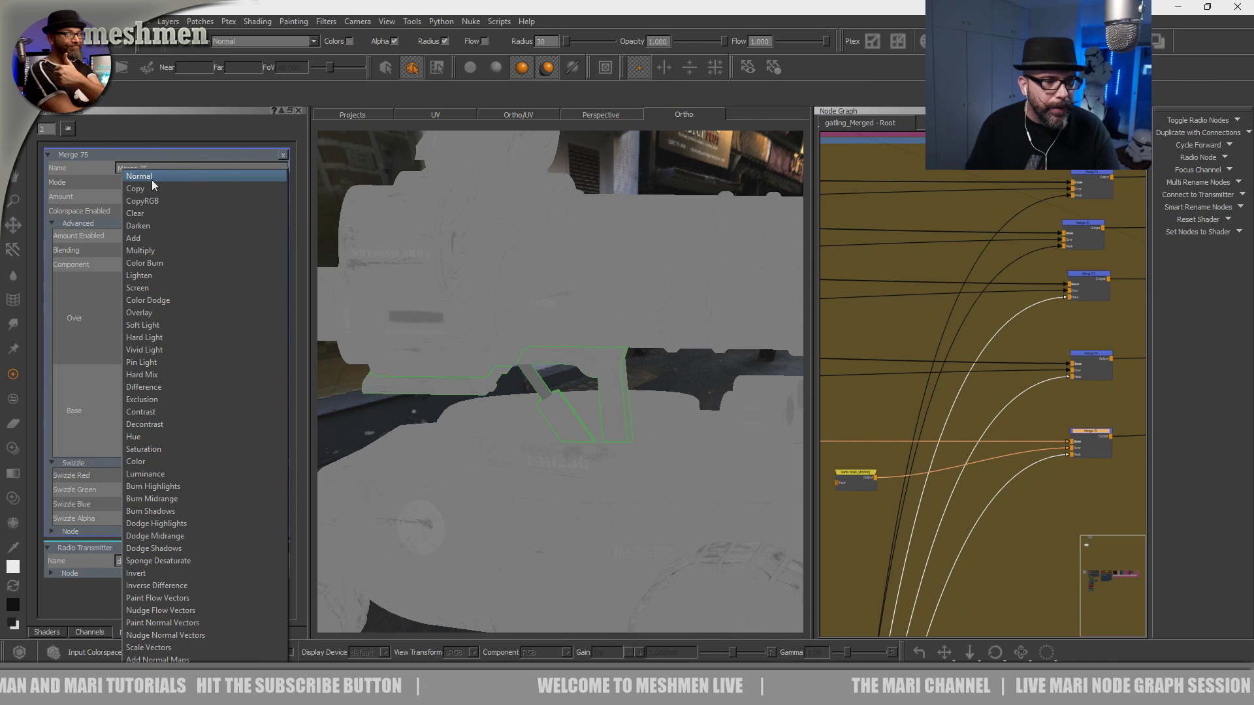
{"action": "left_click", "coordinate": [143, 314]}
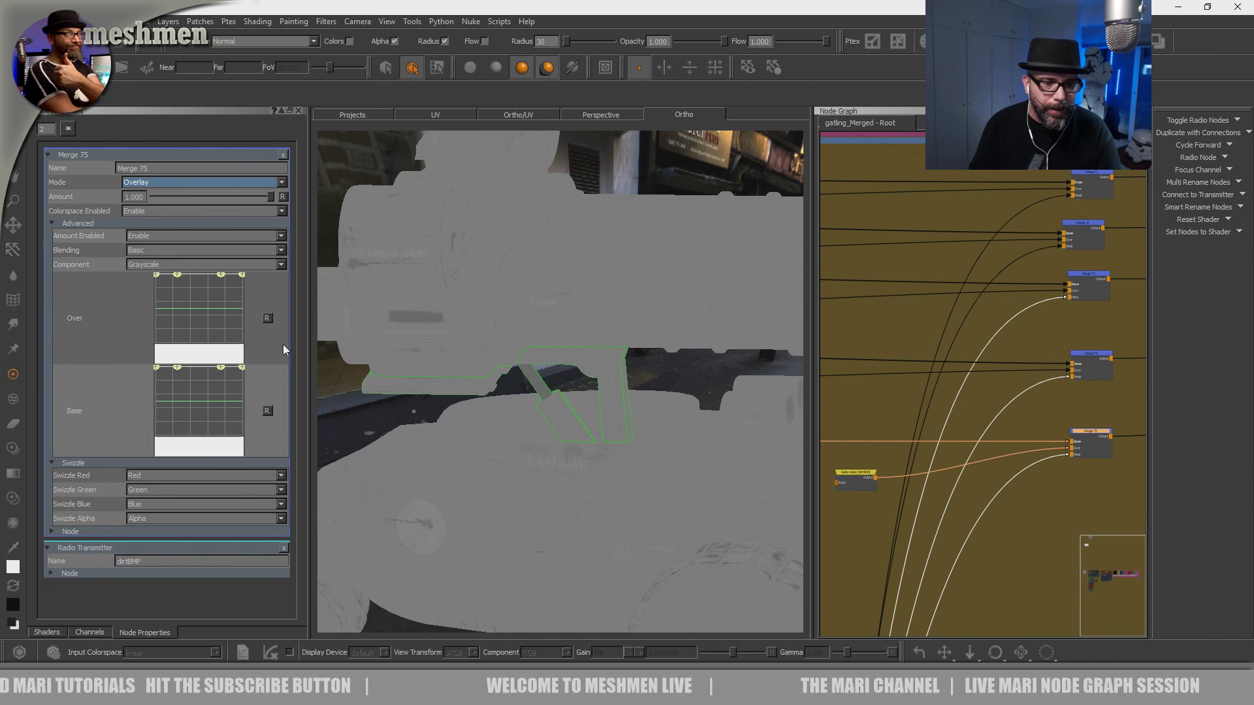
{"action": "scroll", "coordinate": [511, 450], "scroll_direction": "up", "scroll_amount": 2}
{"action": "middle_click_drag", "start_coordinate": [510, 450], "coordinate": [615, 481]}
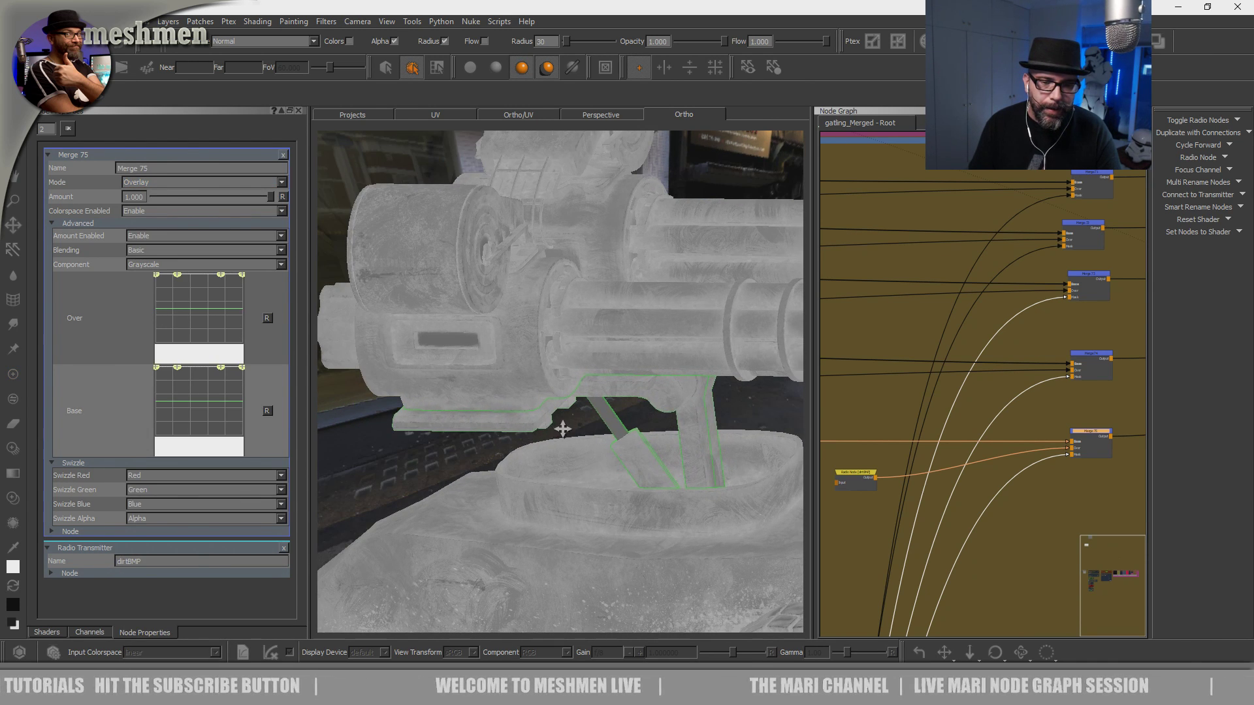
Set Colorspace Enabled to Disable on the same Merge node and examine the bump around the turret lettering.
{"action": "left_click", "coordinate": [156, 210]}
{"action": "left_click", "coordinate": [155, 200]}
{"action": "scroll", "coordinate": [518, 402], "scroll_direction": "up", "scroll_amount": 5}
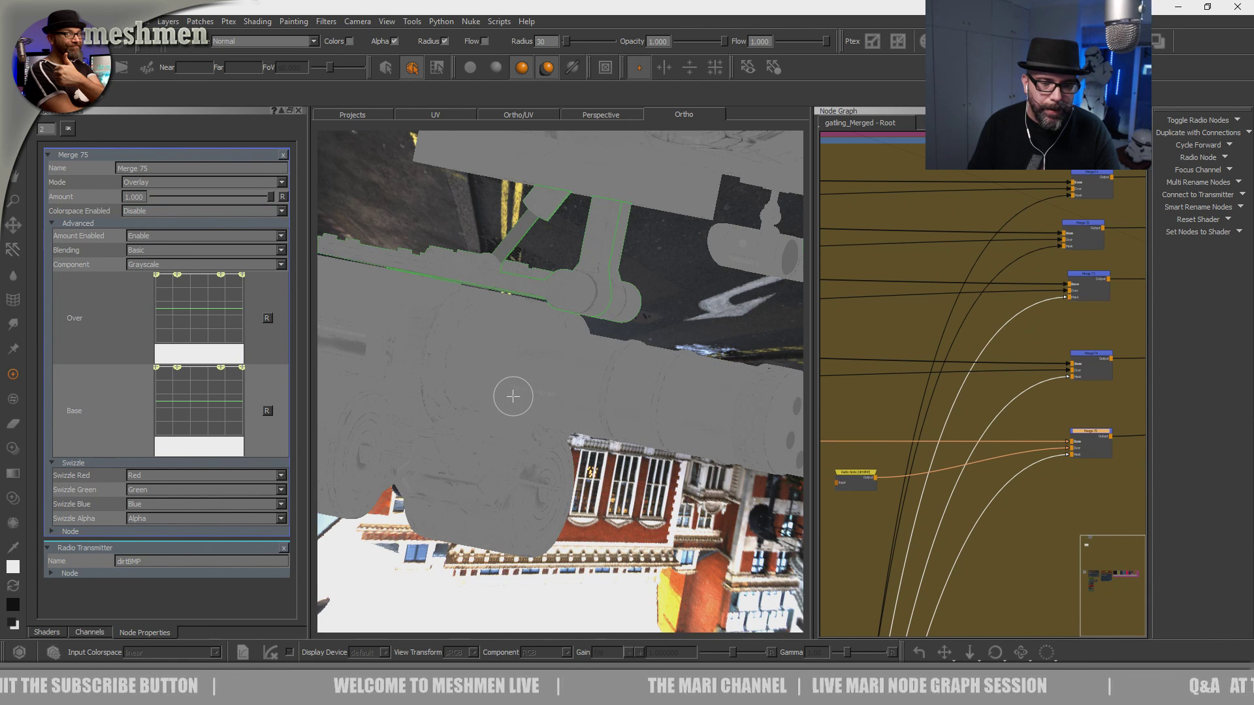
{"action": "mouse_move", "coordinate": [518, 402]}
{"action": "middle_mouse_down"}
{"action": "mouse_move", "coordinate": [495, 327]}
{"action": "mouse_move", "coordinate": [471, 392]}
{"action": "mouse_move", "coordinate": [486, 429]}
{"action": "mouse_move", "coordinate": [476, 436]}
{"action": "mouse_move", "coordinate": [527, 456]}
{"action": "mouse_move", "coordinate": [548, 518]}
{"action": "mouse_move", "coordinate": [472, 451]}
{"action": "mouse_move", "coordinate": [496, 428]}
{"action": "mouse_move", "coordinate": [566, 442]}
{"action": "mouse_move", "coordinate": [546, 439]}
{"action": "mouse_move", "coordinate": [532, 350]}
{"action": "mouse_move", "coordinate": [542, 392]}
{"action": "mouse_move", "coordinate": [629, 448]}
{"action": "middle_mouse_up"}
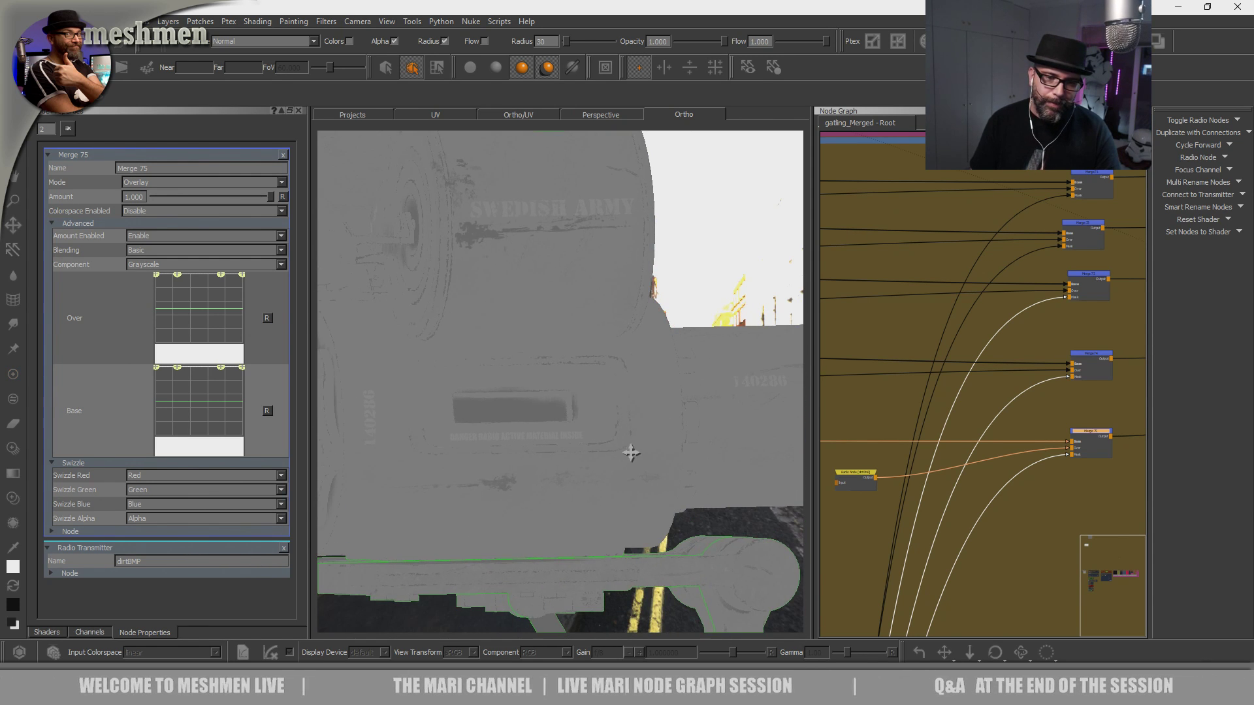
{"action": "left_click_drag", "start_coordinate": [589, 428], "coordinate": [539, 394], "text": "alt"}
{"action": "right_click_drag", "start_coordinate": [539, 395], "coordinate": [555, 385], "text": "alt"}
{"action": "left_click_drag", "start_coordinate": [555, 385], "coordinate": [619, 456], "text": "alt"}
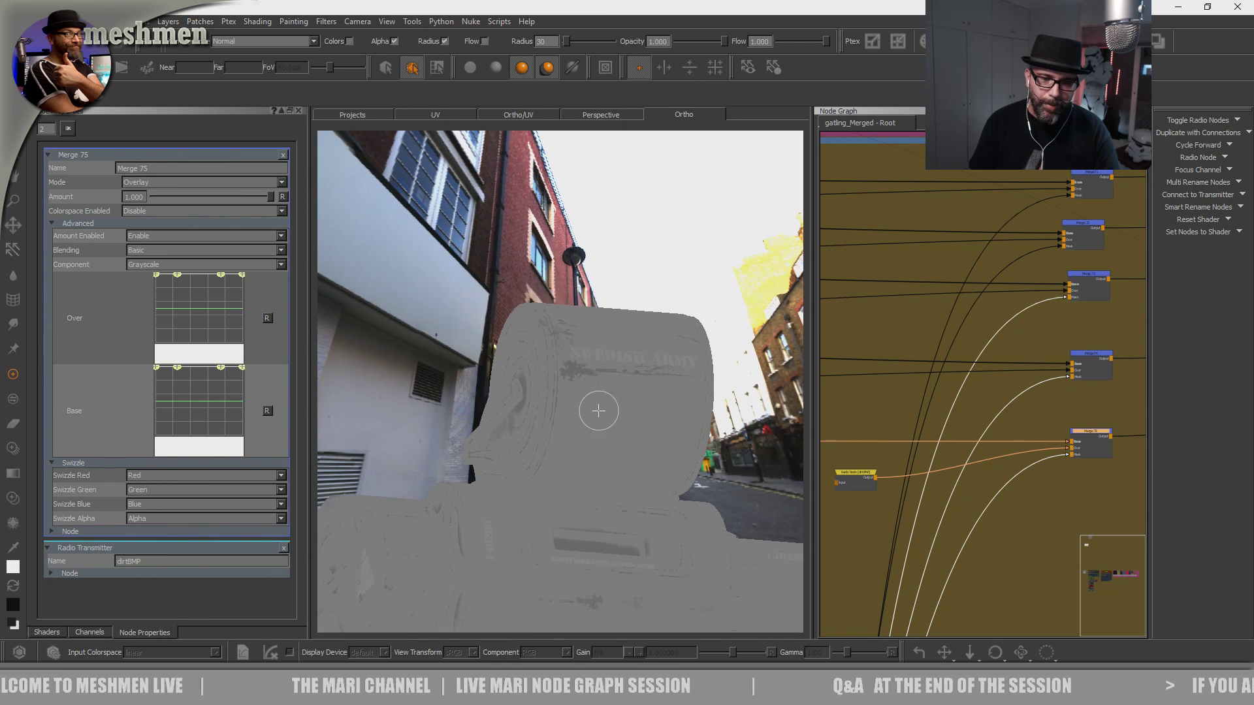
{"action": "right_click_drag", "start_coordinate": [619, 455], "coordinate": [610, 470], "text": "alt"}
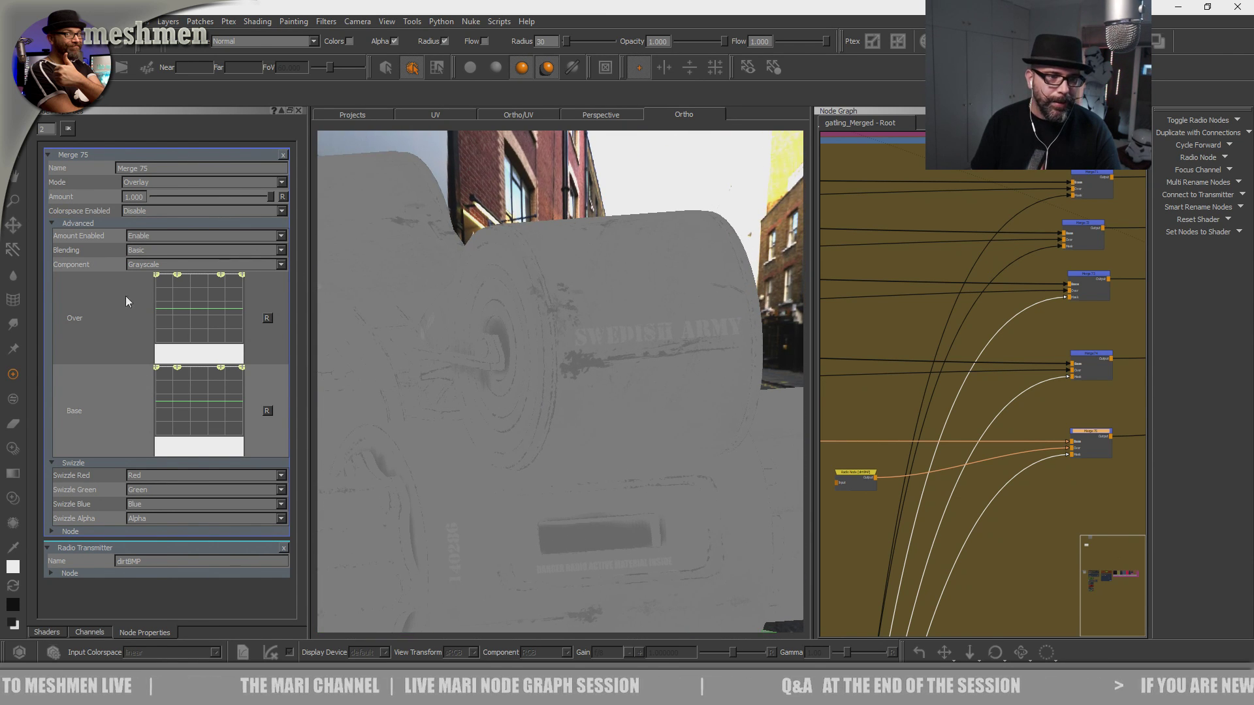
Examine the bump around the SWEDISH ARMY lettering and the wheel-shaped end of the turret from several angles and distances.
{"action": "left_click_drag", "start_coordinate": [530, 461], "coordinate": [567, 471], "text": "alt"}
{"action": "right_click_drag", "start_coordinate": [567, 470], "coordinate": [617, 500], "text": "alt"}
{"action": "left_click_drag", "start_coordinate": [617, 499], "coordinate": [598, 460], "text": "alt"}
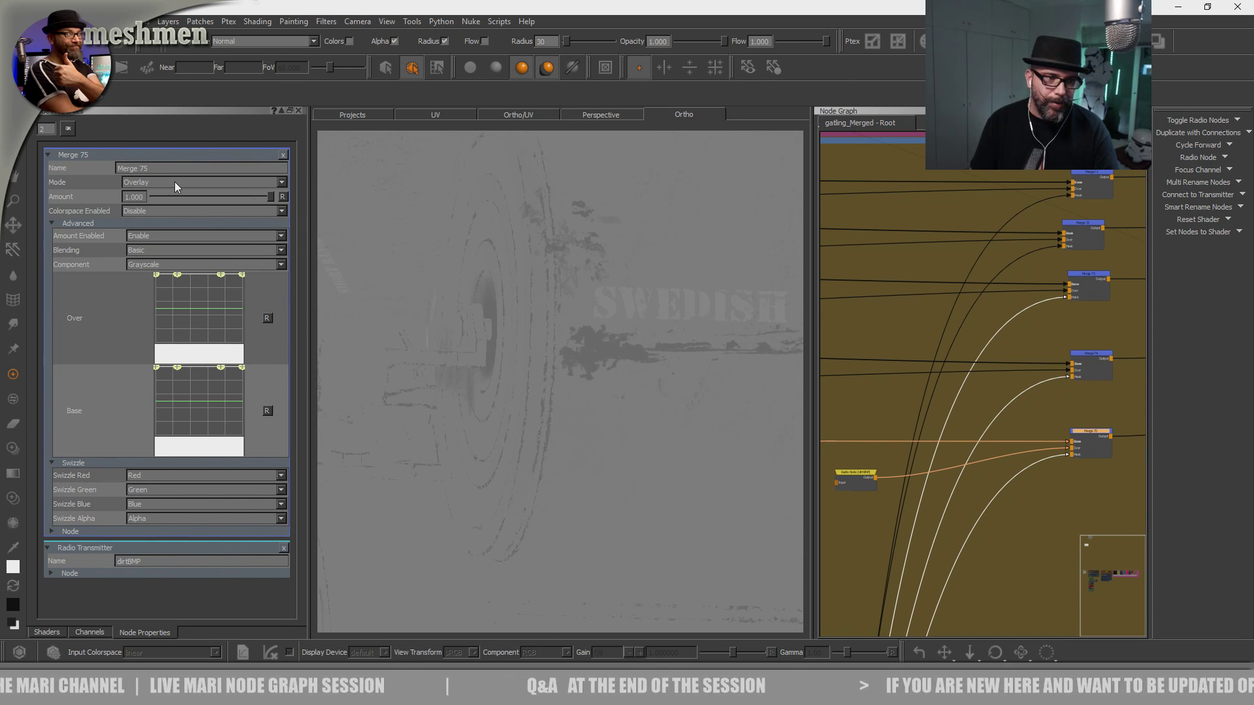
{"action": "mouse_move", "coordinate": [575, 374]}
{"action": "left_mouse_down", "text": "alt"}
{"action": "mouse_move", "coordinate": [610, 367]}
{"action": "mouse_move", "coordinate": [587, 361]}
{"action": "left_mouse_up", "text": "alt"}
{"action": "right_click_drag", "start_coordinate": [588, 361], "coordinate": [593, 361], "text": "alt"}
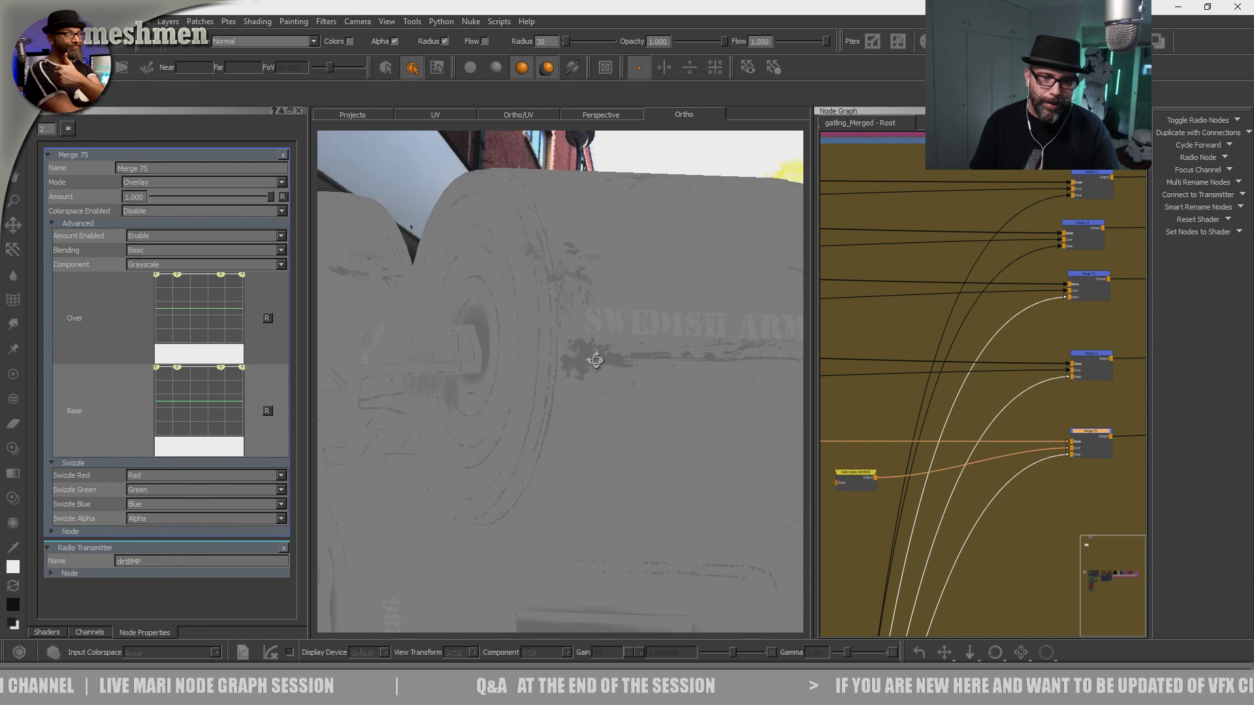
{"action": "left_click_drag", "start_coordinate": [593, 361], "coordinate": [595, 365], "text": "alt"}
{"action": "right_click_drag", "start_coordinate": [594, 364], "coordinate": [605, 386], "text": "alt"}
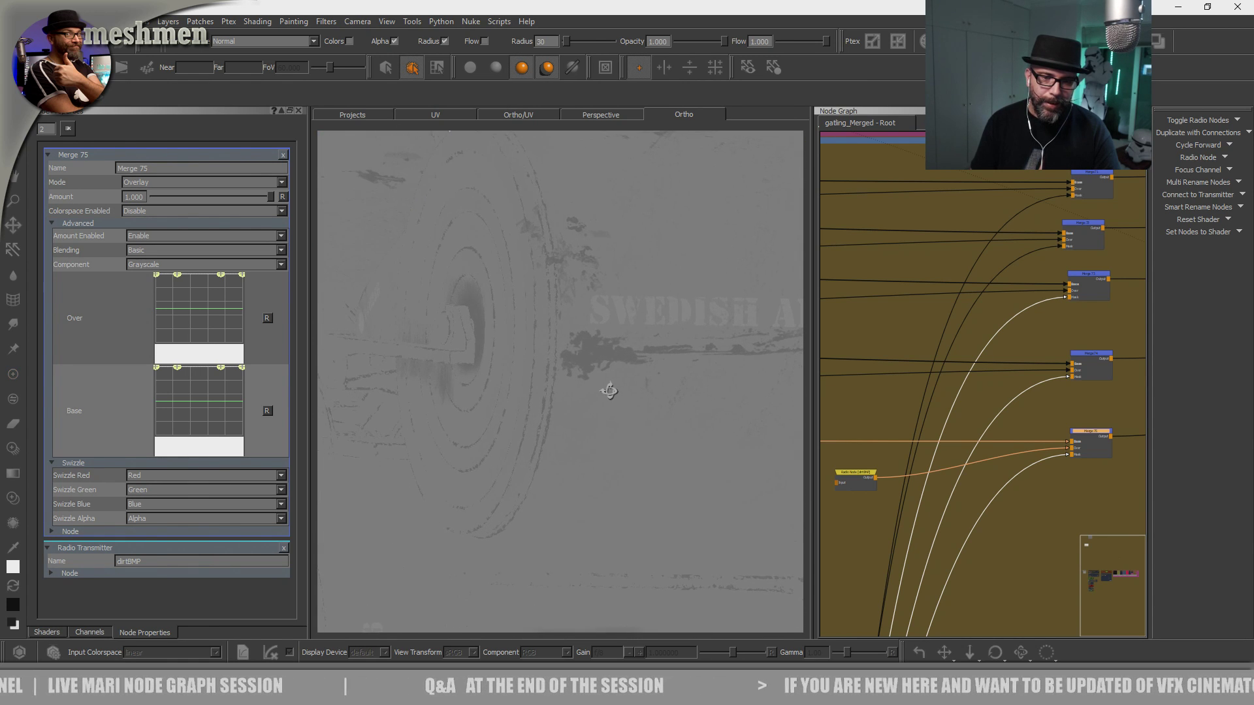
{"action": "left_click_drag", "start_coordinate": [607, 388], "coordinate": [607, 385], "text": "alt"}
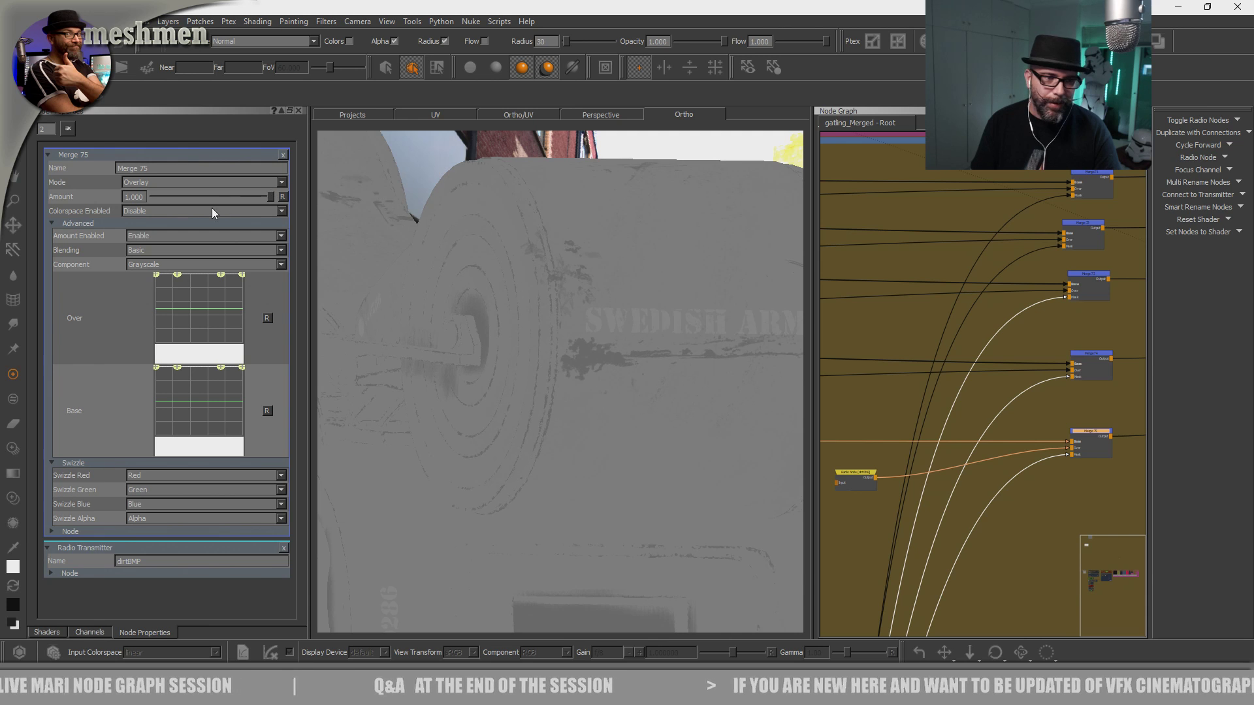
Try Colorspace Enabled set to Enable on the Dirt backdrop's lowest Merge node and vary its Amount.
{"action": "left_click", "coordinate": [153, 209]}
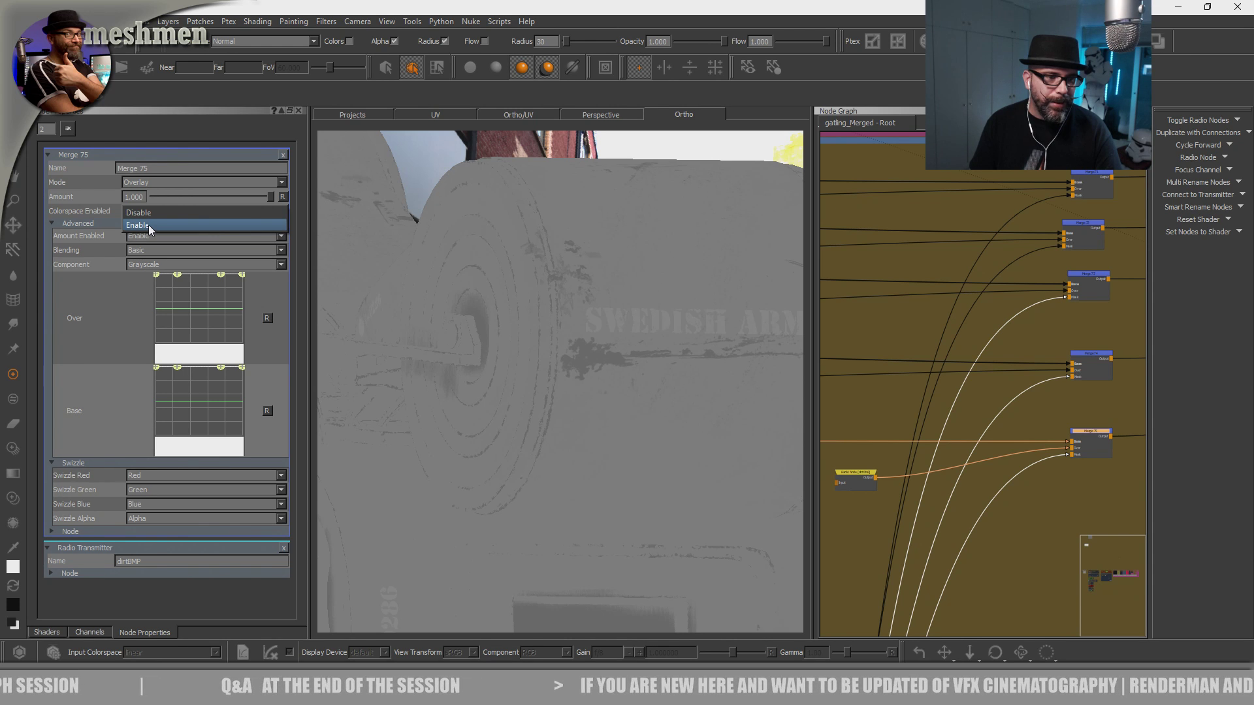
{"action": "left_click", "coordinate": [149, 224]}
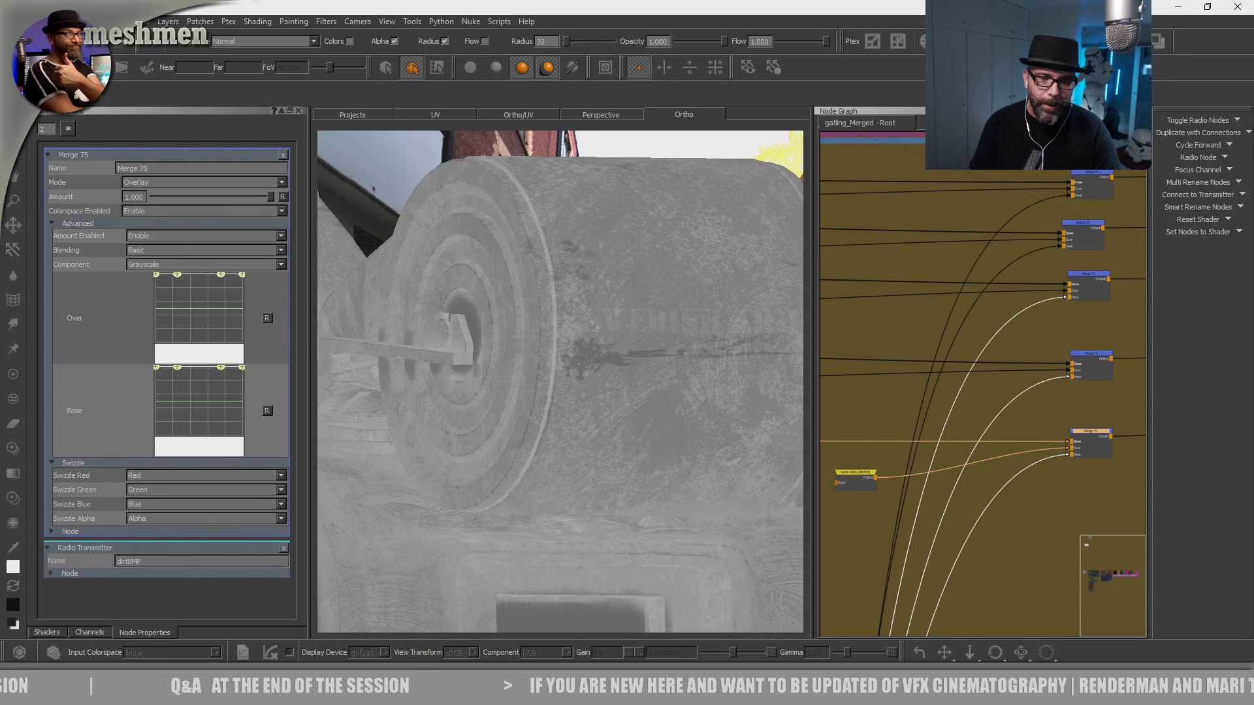
{"action": "scroll", "coordinate": [320, 249], "scroll_direction": "up", "scroll_amount": 2}
{"action": "left_click_drag", "start_coordinate": [267, 197], "coordinate": [156, 198]}
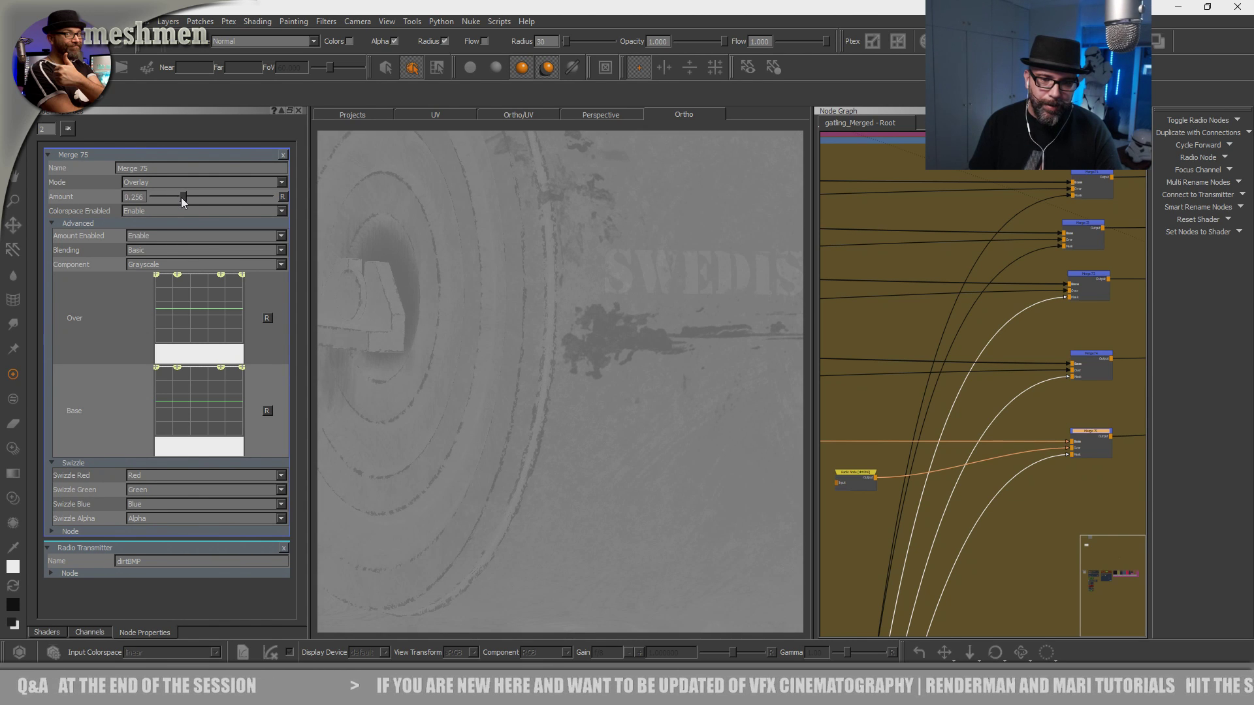
{"action": "left_click_drag", "start_coordinate": [181, 198], "coordinate": [294, 214]}
{"action": "scroll", "coordinate": [519, 382], "scroll_direction": "down", "scroll_amount": 4}
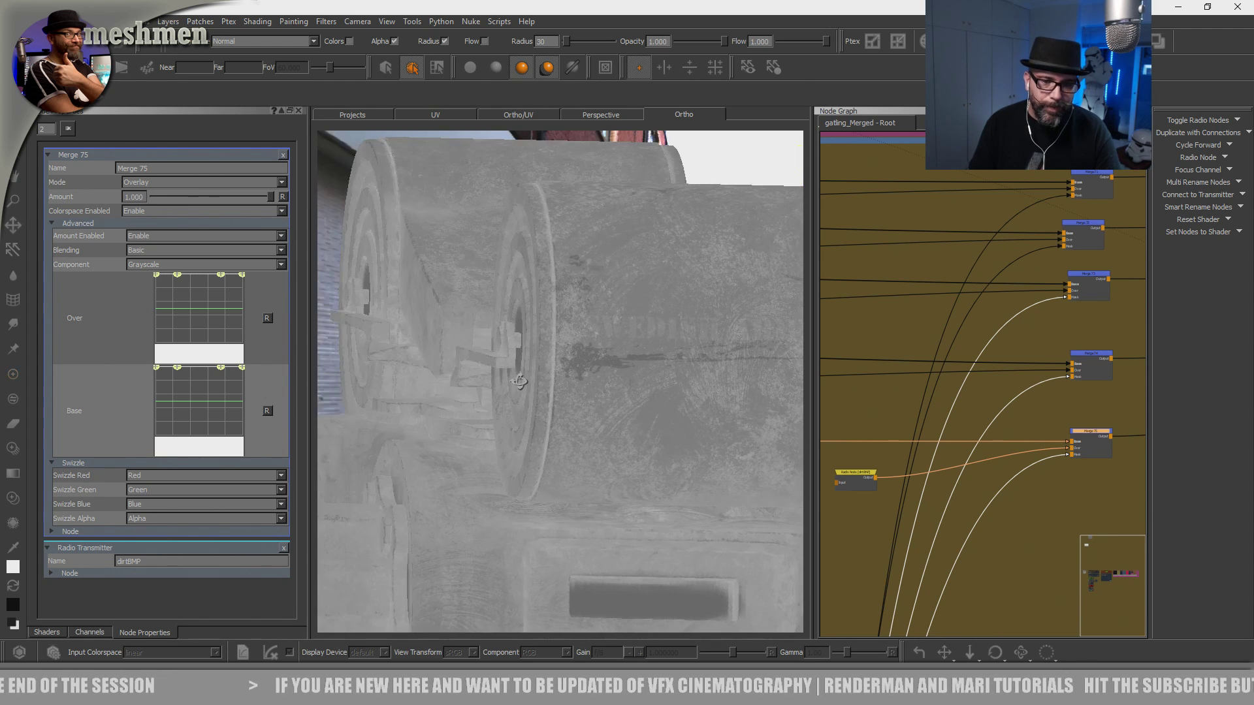
{"action": "scroll", "coordinate": [519, 382], "scroll_direction": "up", "scroll_amount": 2}
Set Colorspace Enabled back to Disable on the same Merge node and recheck the lettering.
{"action": "left_click", "coordinate": [153, 209]}
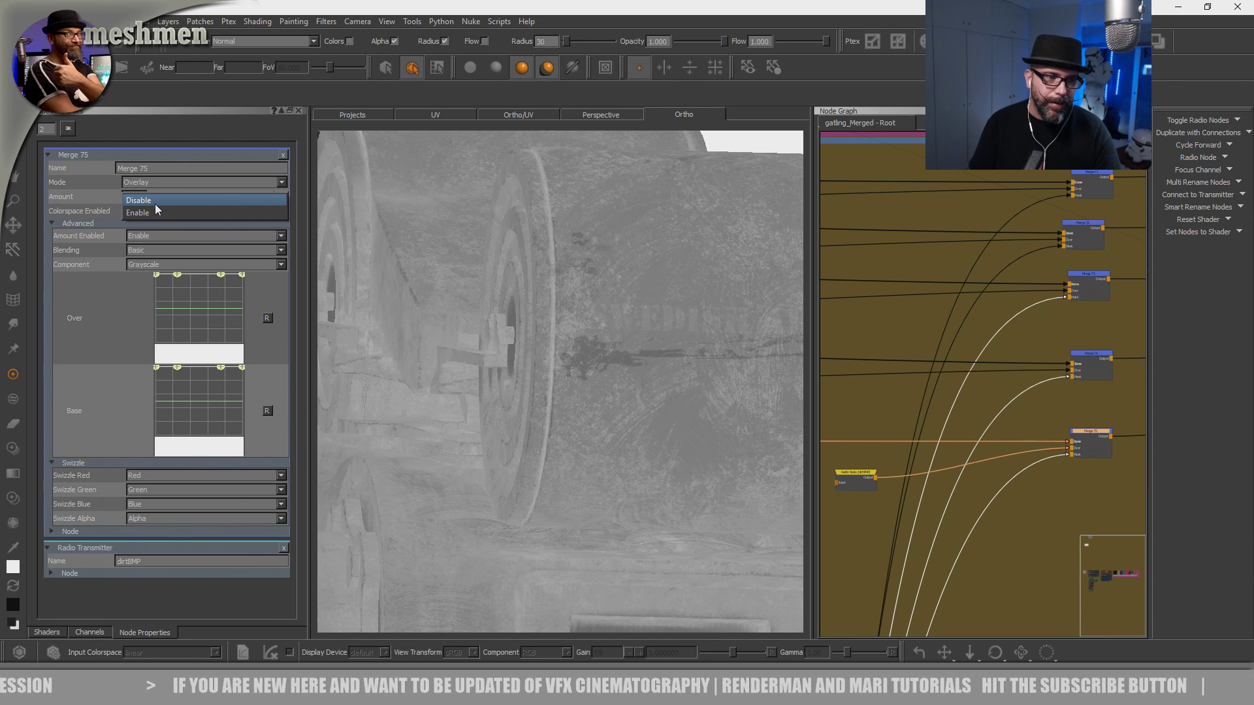
{"action": "left_click", "coordinate": [155, 201]}
{"action": "scroll", "coordinate": [646, 377], "scroll_direction": "up", "scroll_amount": 2}
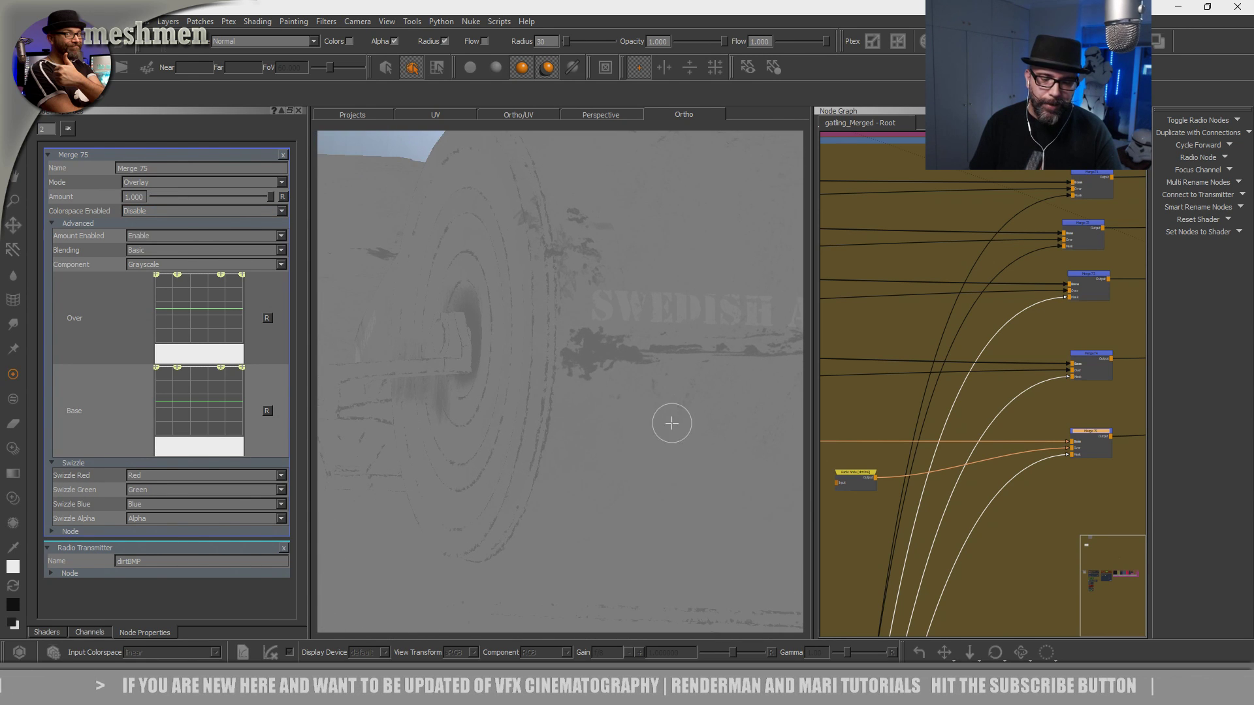
{"action": "scroll", "coordinate": [614, 428], "scroll_direction": "up", "scroll_amount": 1}
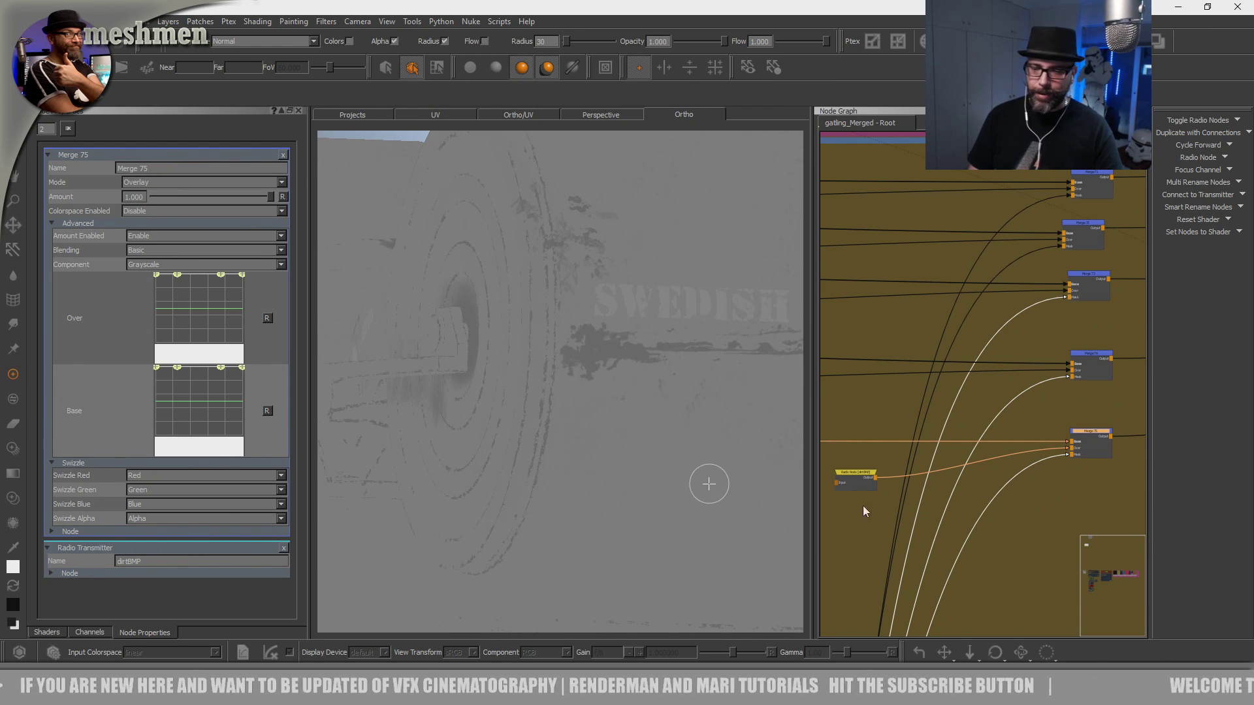
{"action": "left_click", "coordinate": [916, 518]}
{"action": "left_click", "coordinate": [857, 476]}
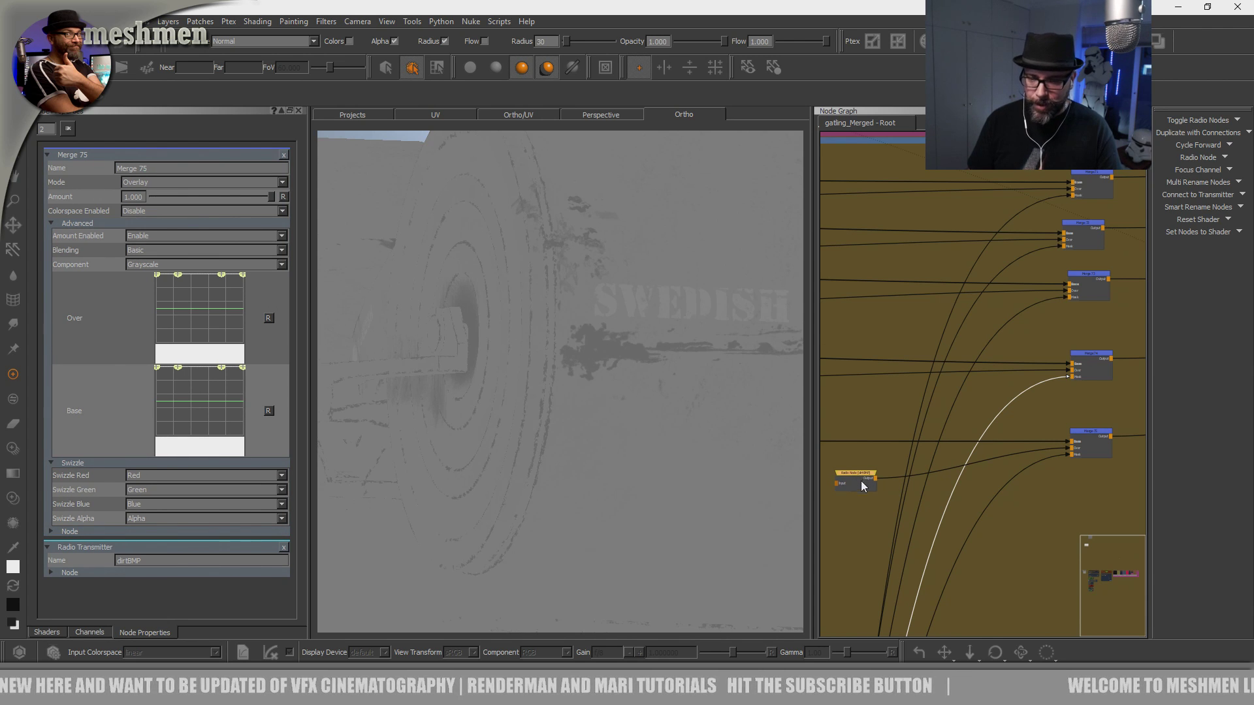
{"action": "scroll", "coordinate": [860, 480], "scroll_direction": "down", "scroll_amount": 2}
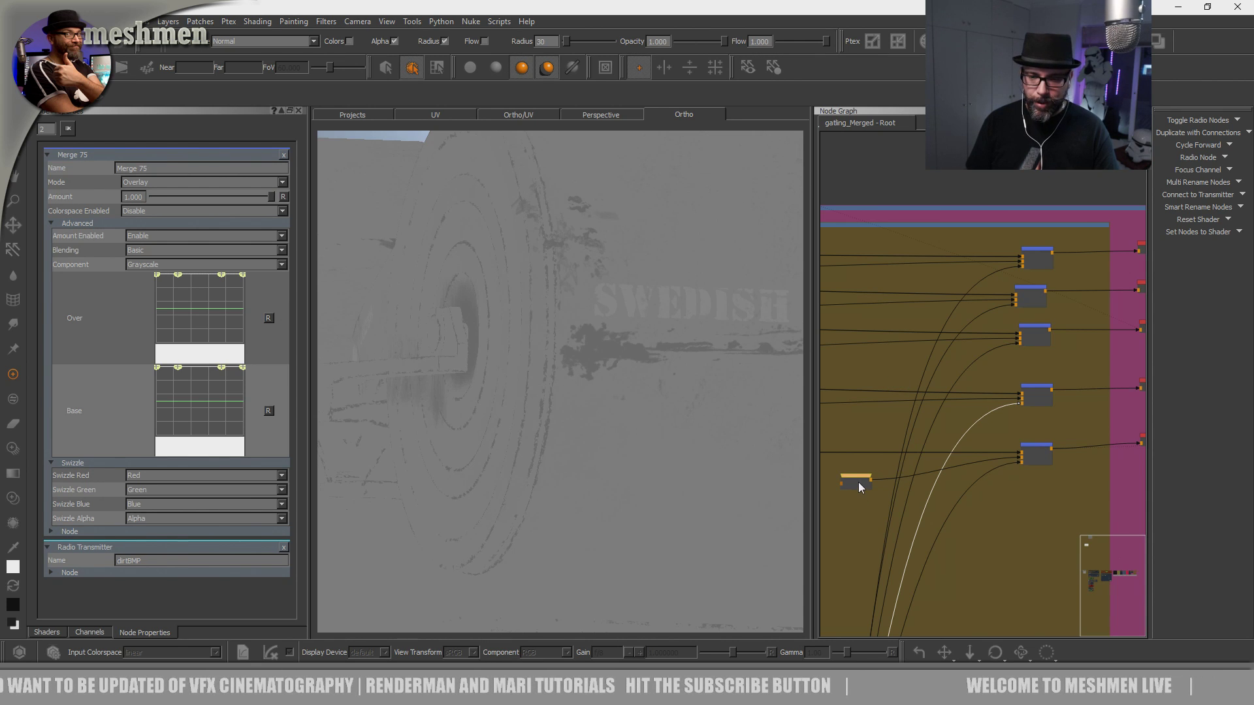
{"action": "scroll", "coordinate": [864, 494], "scroll_direction": "down", "scroll_amount": 3}
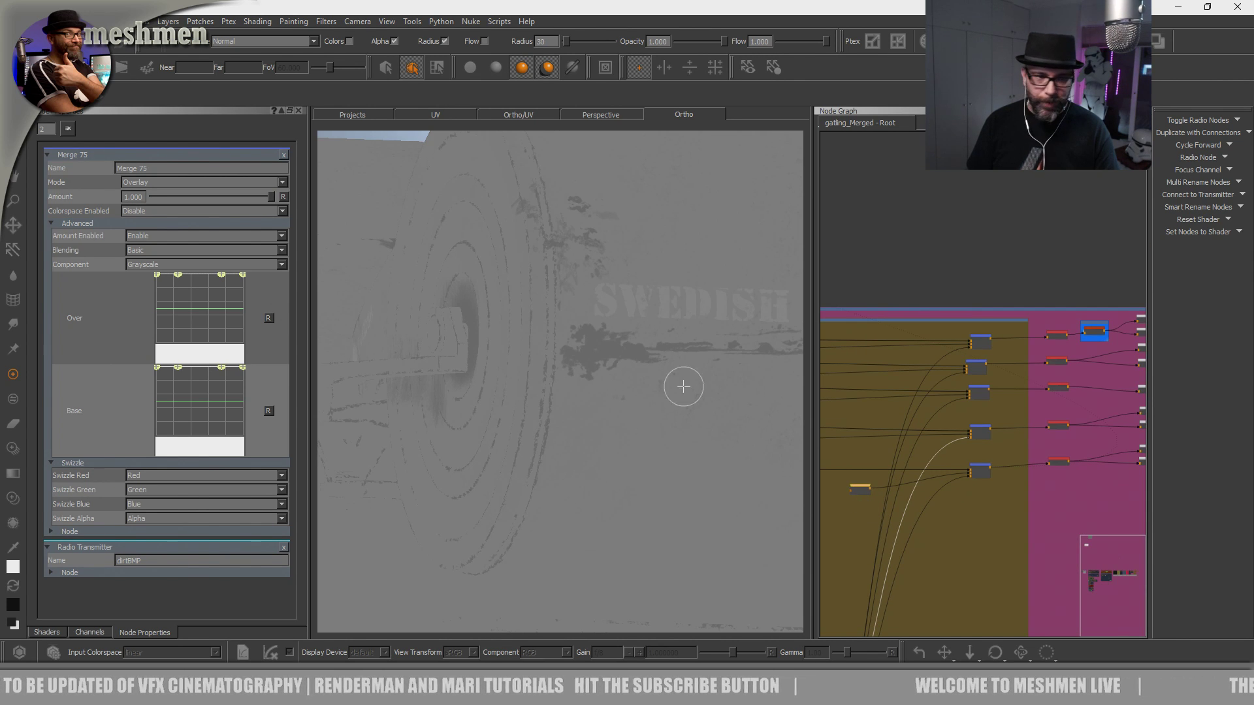
{"action": "left_click", "coordinate": [161, 211]}
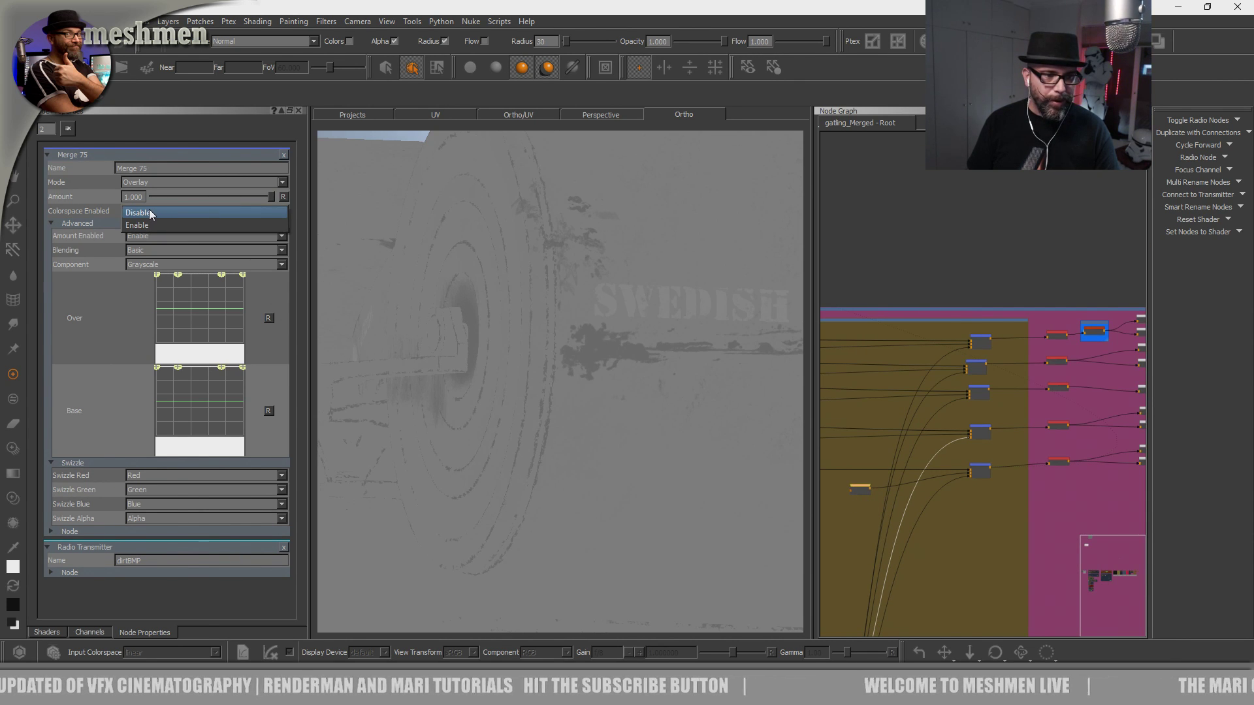
{"action": "left_click", "coordinate": [104, 210]}
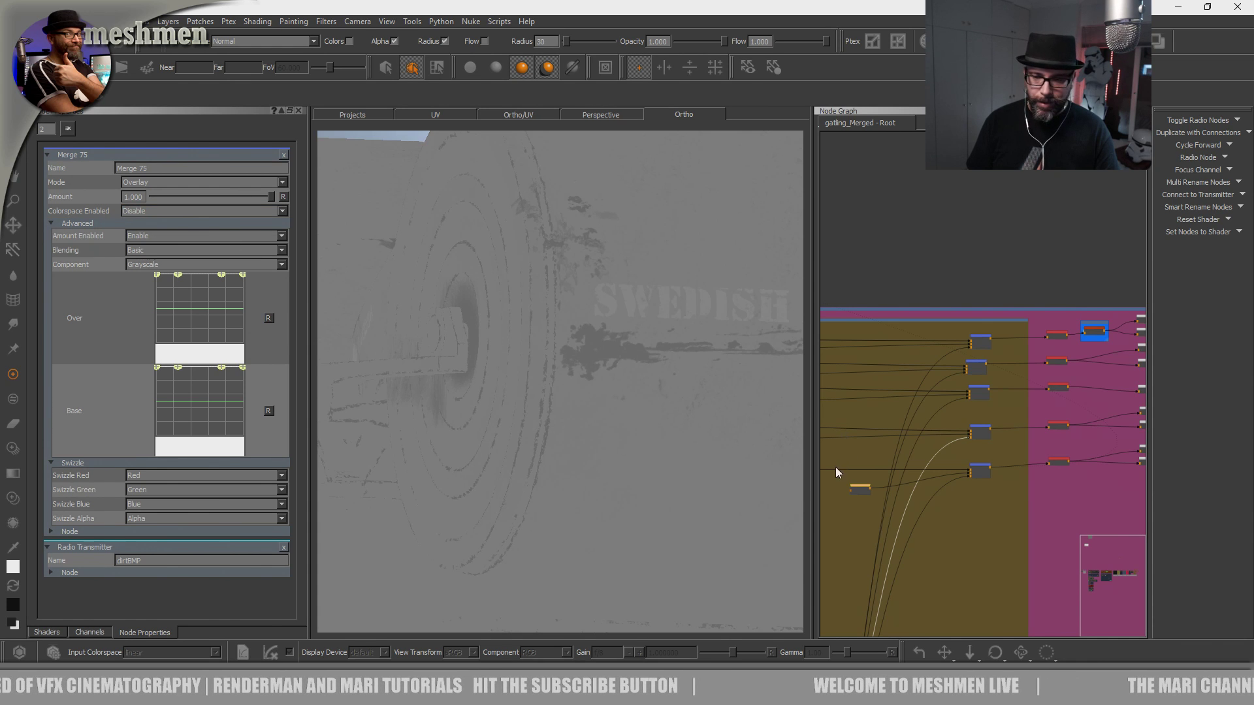
Trace the graph from the Dirt backdrop back to the constant feeding the lowest Merge node in the Dirtmaterial backdrop.
{"action": "middle_click_drag", "start_coordinate": [853, 488], "coordinate": [945, 500]}
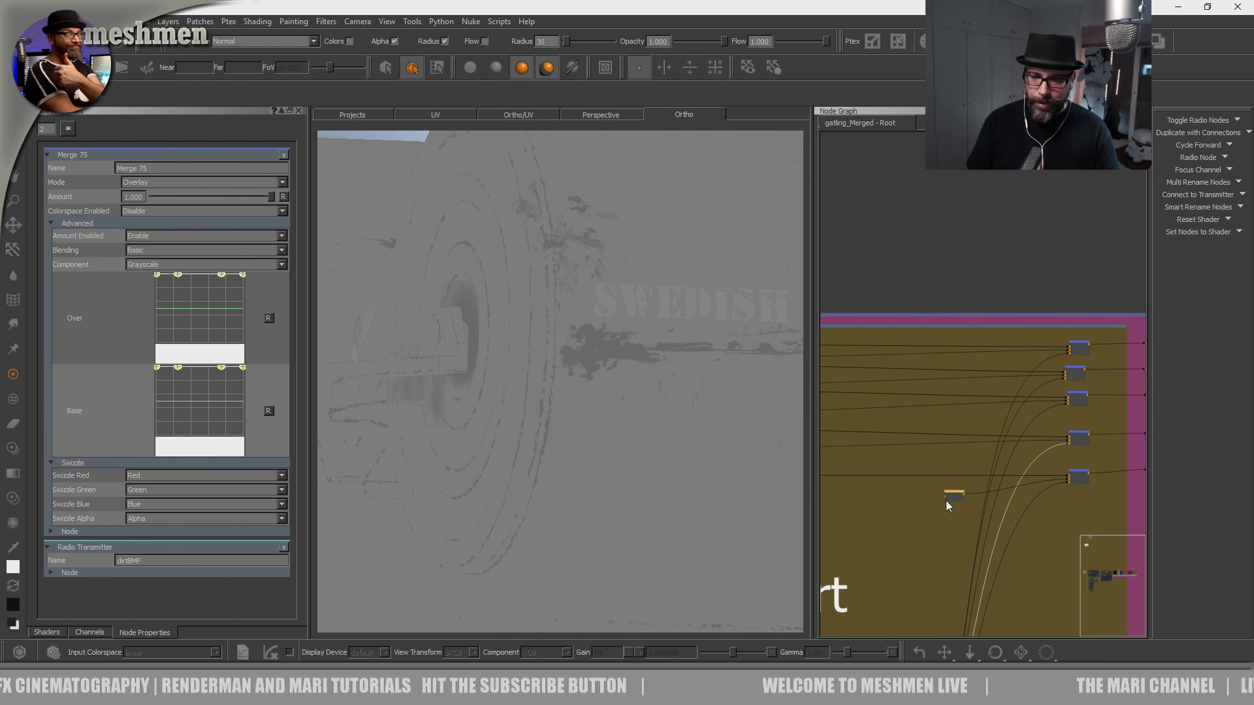
{"action": "scroll", "coordinate": [935, 513], "scroll_direction": "down", "scroll_amount": 3}
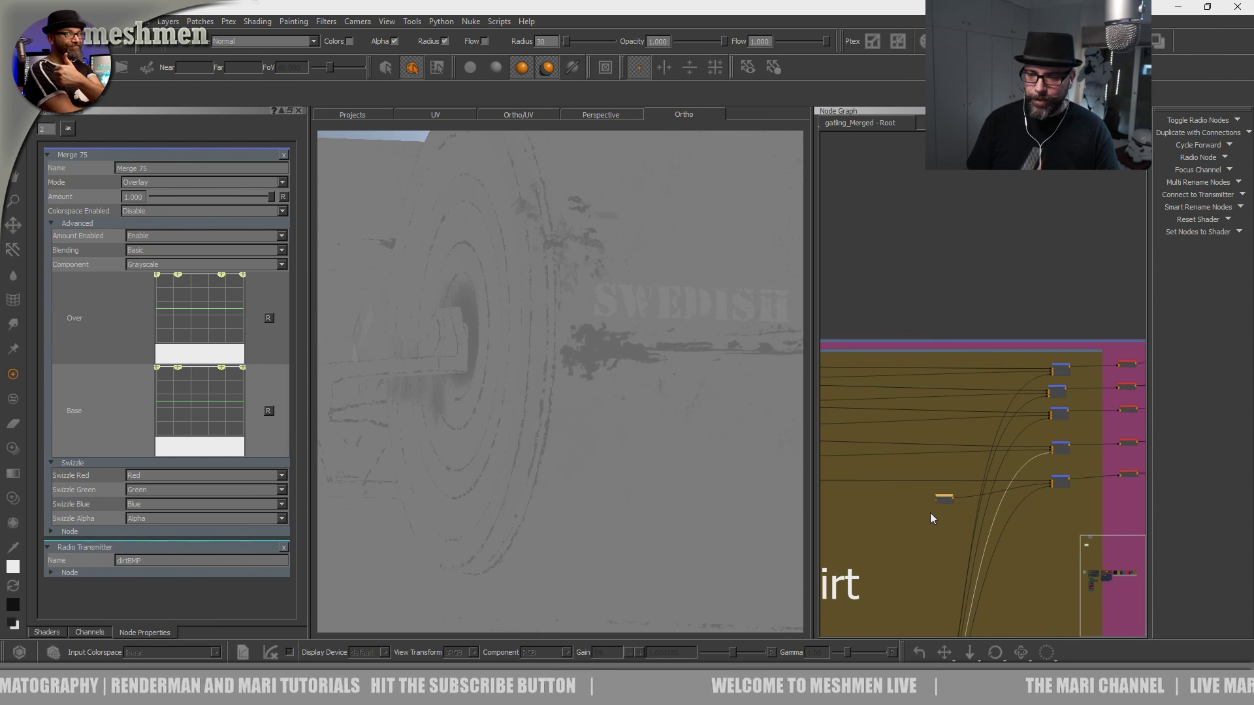
{"action": "middle_click_drag", "start_coordinate": [927, 522], "coordinate": [979, 378]}
{"action": "scroll", "coordinate": [999, 530], "scroll_direction": "down", "scroll_amount": 2}
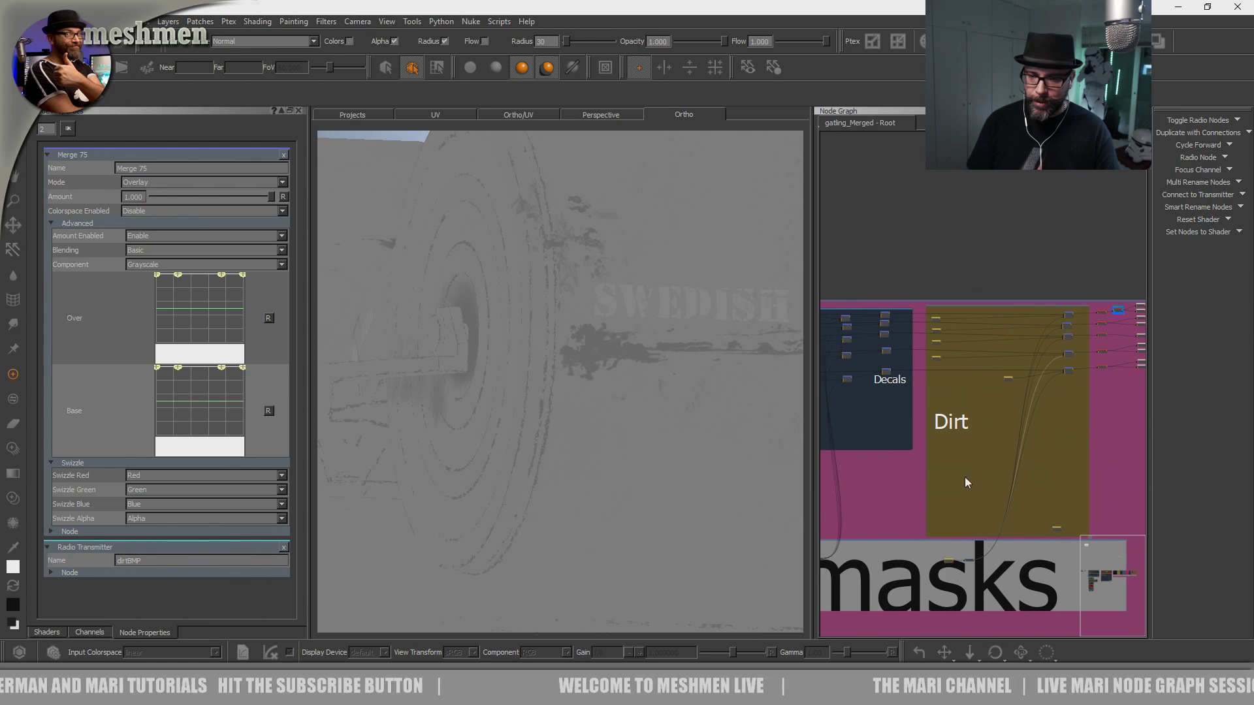
{"action": "scroll", "coordinate": [934, 521], "scroll_direction": "down", "scroll_amount": 1}
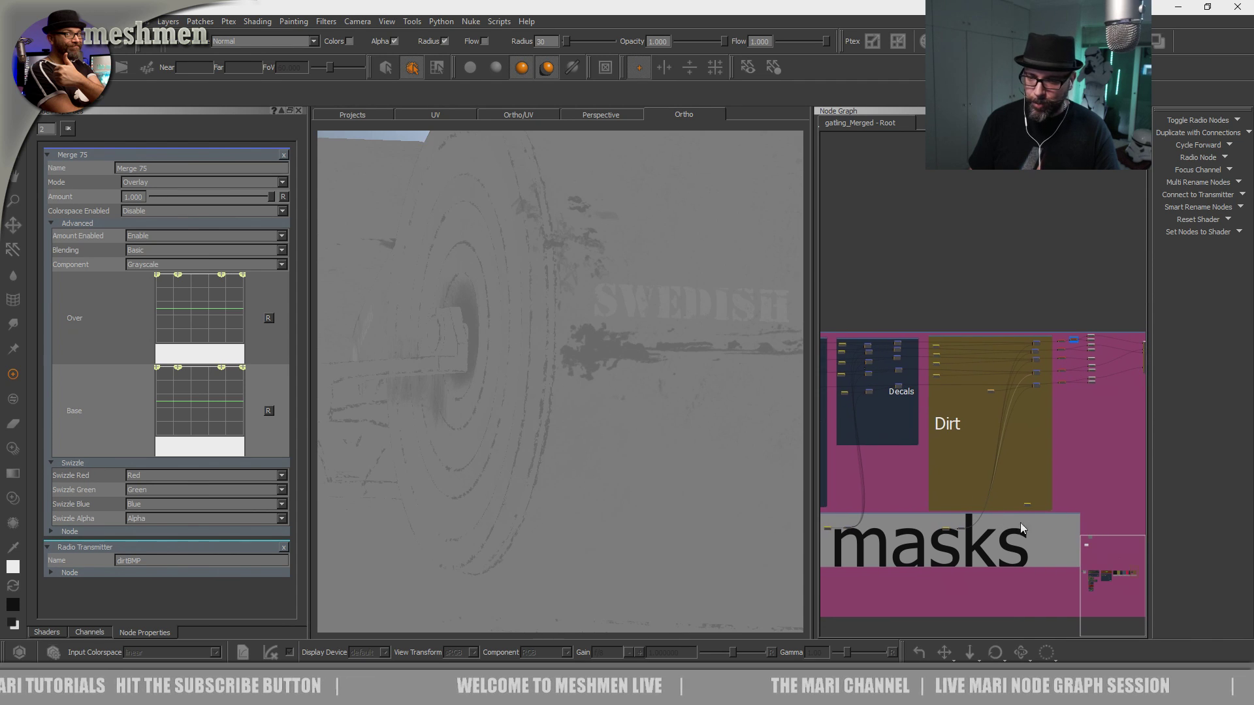
{"action": "scroll", "coordinate": [1054, 513], "scroll_direction": "up", "scroll_amount": 1}
{"action": "left_click_drag", "start_coordinate": [1054, 511], "coordinate": [1054, 508]}
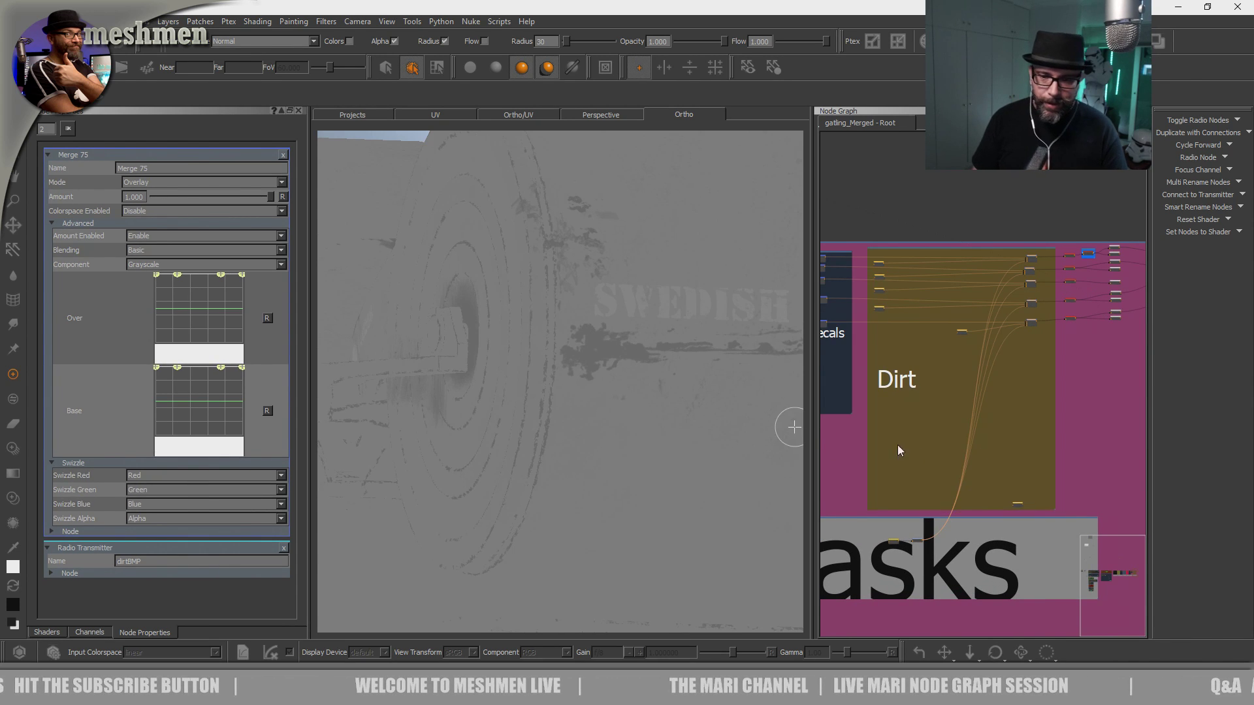
{"action": "scroll", "coordinate": [973, 427], "scroll_direction": "down", "scroll_amount": 1}
{"action": "scroll", "coordinate": [1135, 377], "scroll_direction": "down", "scroll_amount": 4}
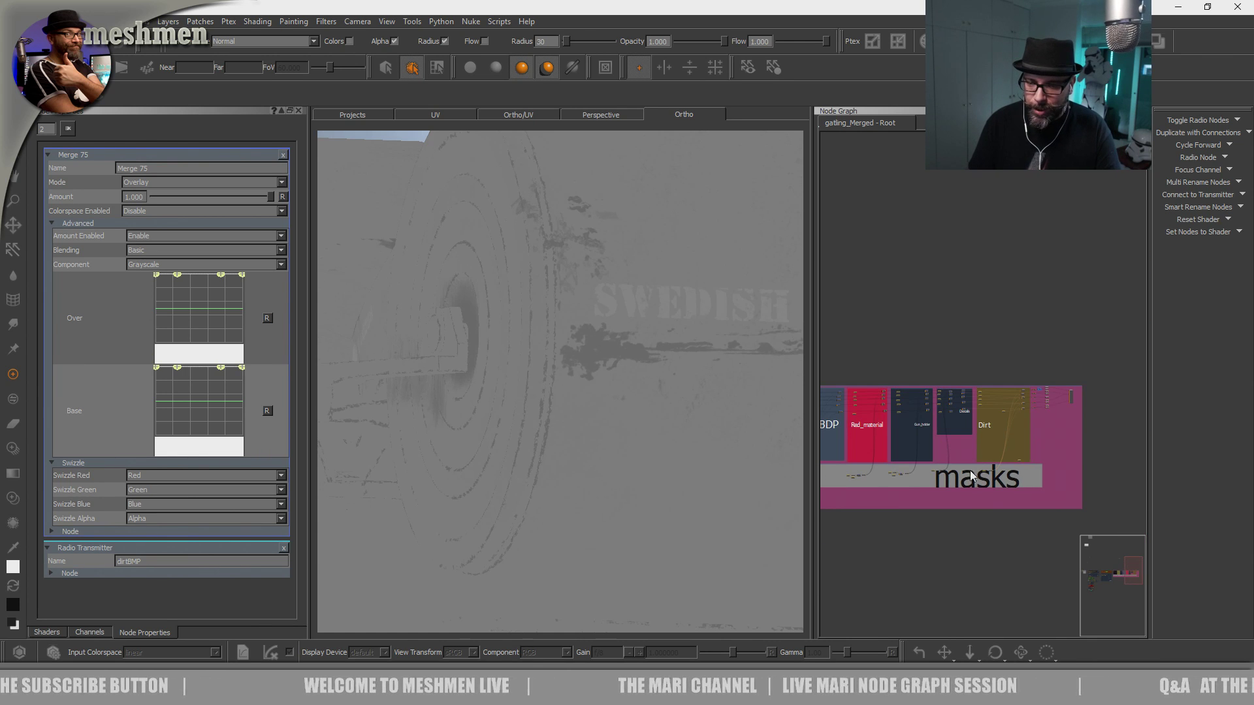
{"action": "middle_click_drag", "start_coordinate": [1093, 416], "coordinate": [1140, 385]}
{"action": "middle_click_drag", "start_coordinate": [981, 507], "coordinate": [1078, 518]}
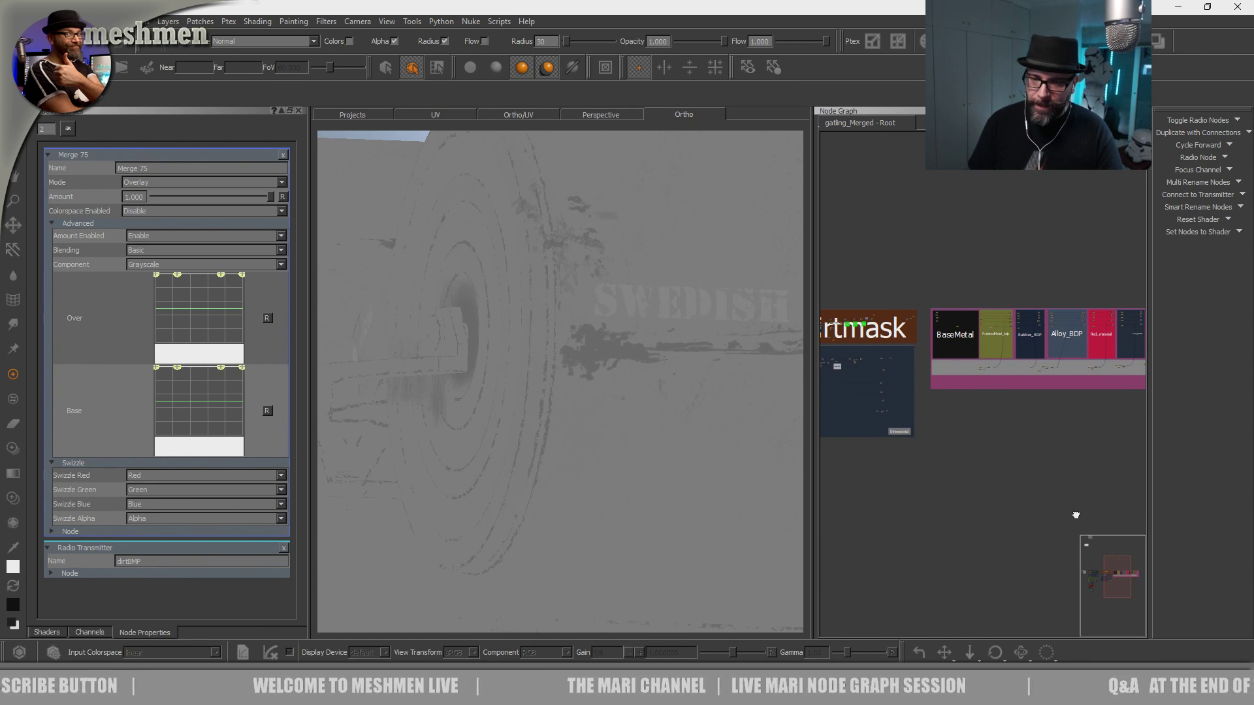
{"action": "scroll", "coordinate": [971, 434], "scroll_direction": "up", "scroll_amount": 3}
{"action": "scroll", "coordinate": [979, 437], "scroll_direction": "up", "scroll_amount": 5}
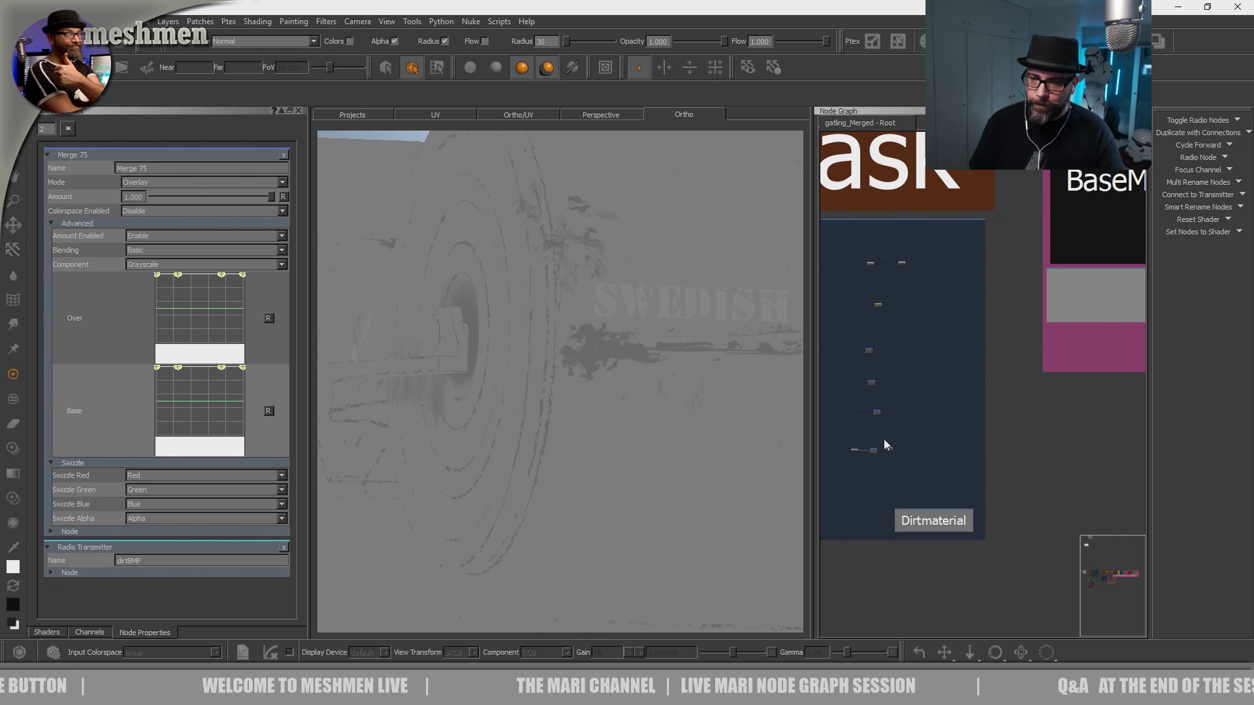
{"action": "scroll", "coordinate": [966, 474], "scroll_direction": "up", "scroll_amount": 2}
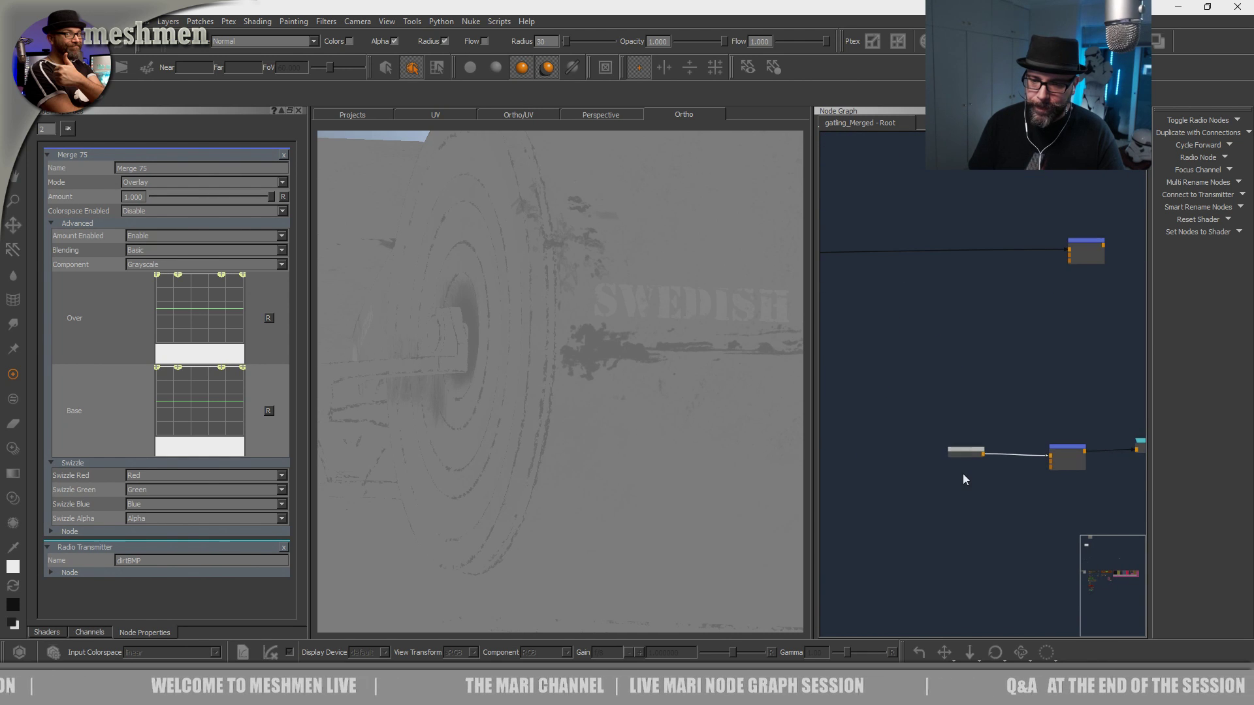
Move the Grey Constant node in the Dirtmaterial backdrop well away from the lowest Merge node it feeds.
{"action": "left_click_drag", "start_coordinate": [941, 457], "coordinate": [864, 449]}
{"action": "middle_click_drag", "start_coordinate": [884, 449], "coordinate": [1008, 456]}
{"action": "left_click_drag", "start_coordinate": [977, 452], "coordinate": [942, 454]}
{"action": "middle_click_drag", "start_coordinate": [913, 459], "coordinate": [1010, 466]}
{"action": "scroll", "coordinate": [875, 454], "scroll_direction": "down", "scroll_amount": 3}
{"action": "scroll", "coordinate": [1017, 463], "scroll_direction": "down", "scroll_amount": 1}
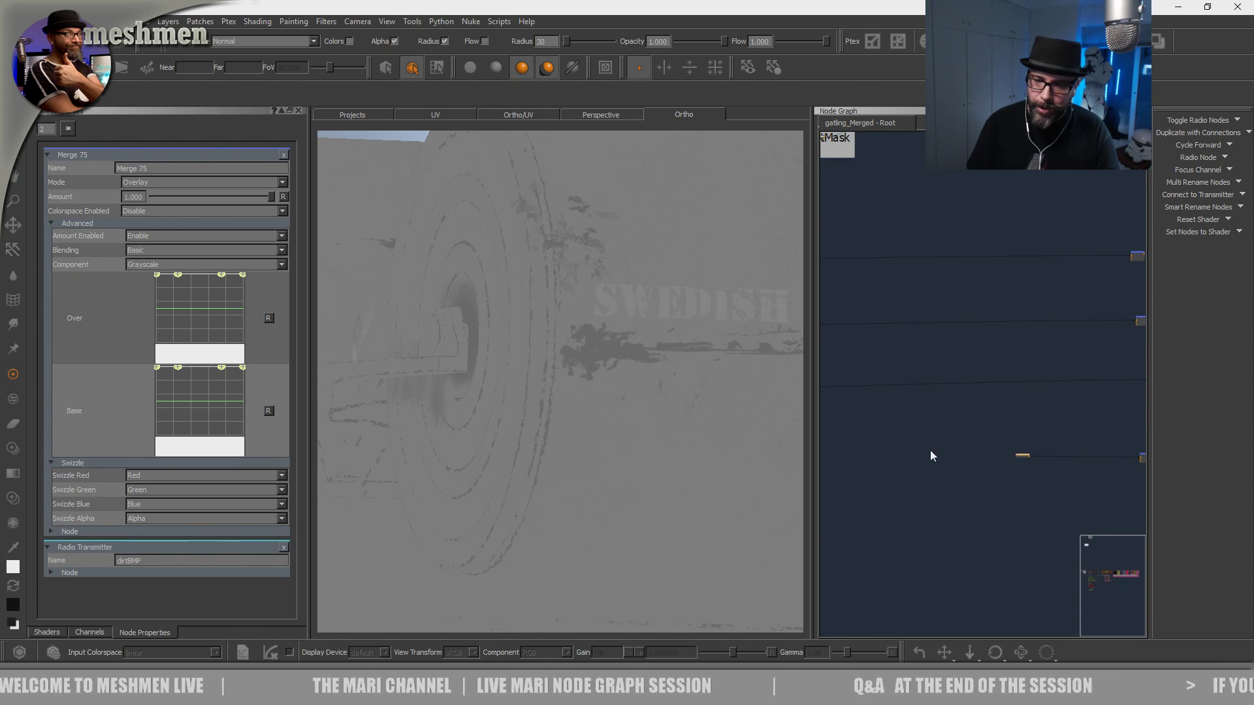
{"action": "scroll", "coordinate": [653, 437], "scroll_direction": "down", "scroll_amount": 5}
{"action": "middle_click_drag", "start_coordinate": [615, 453], "coordinate": [576, 526]}
{"action": "scroll", "coordinate": [576, 526], "scroll_direction": "up", "scroll_amount": 2}
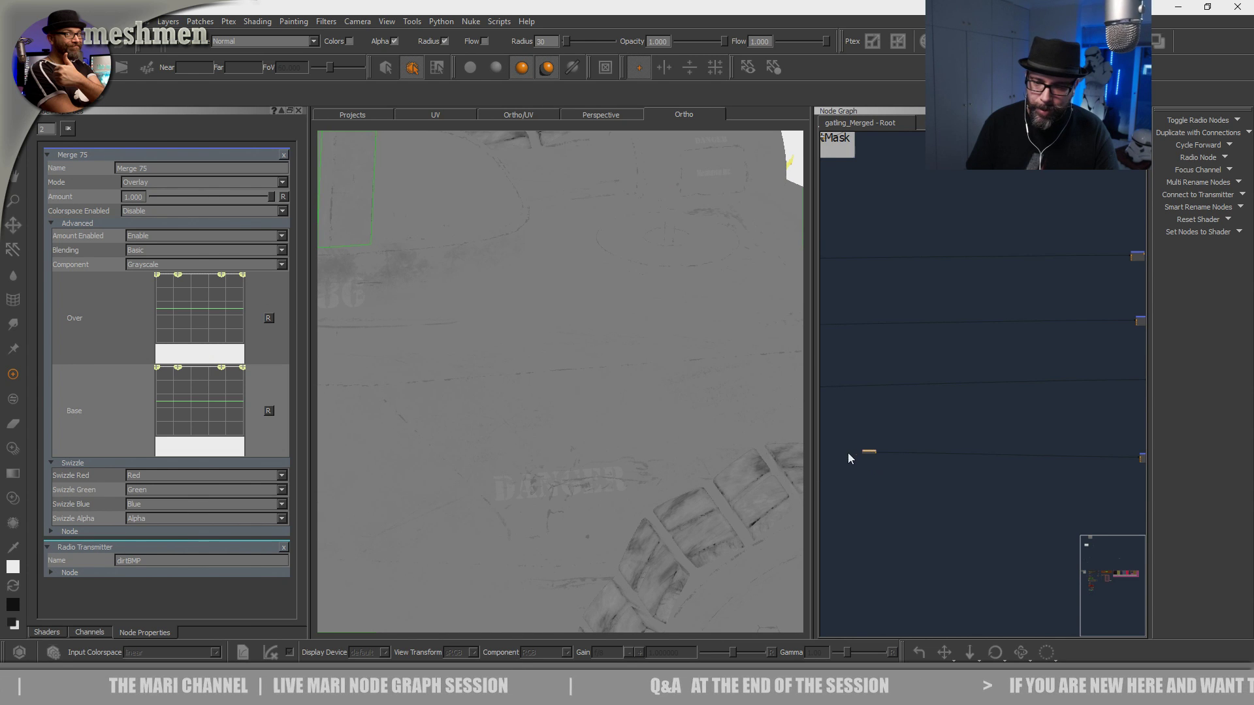
{"action": "middle_click_drag", "start_coordinate": [848, 457], "coordinate": [936, 469]}
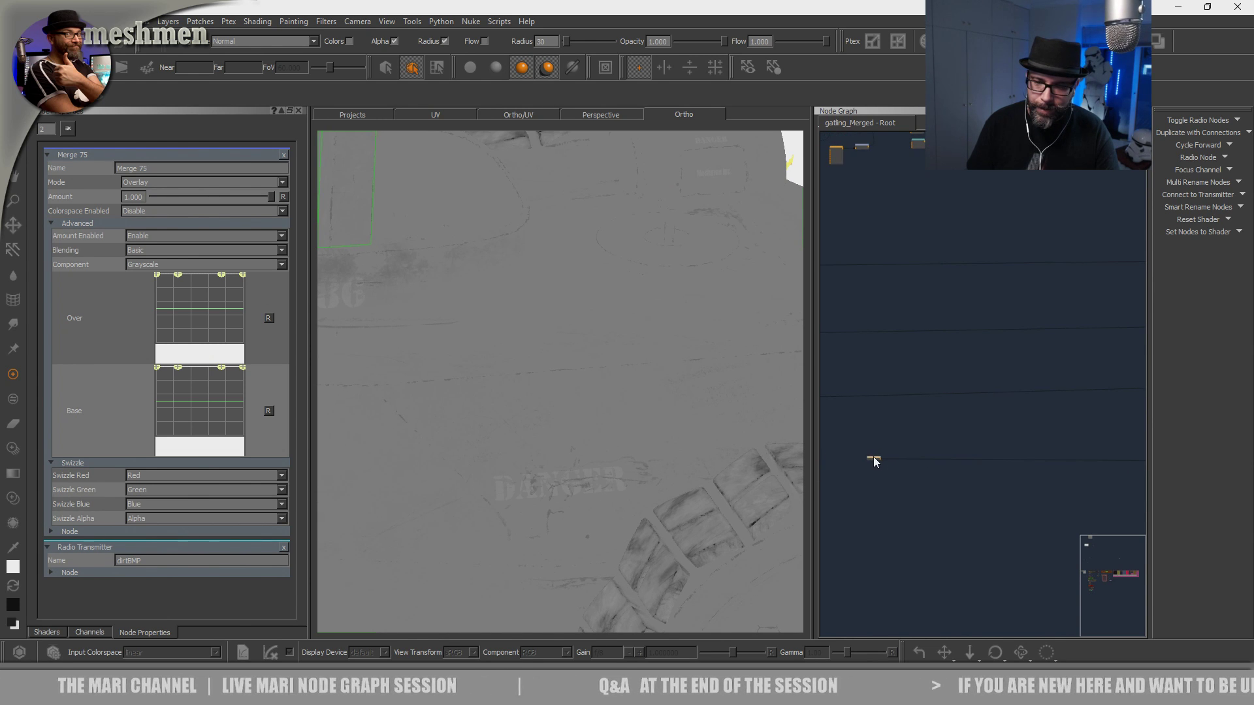
Try a GreyValue of 0.7 on the Dirtmaterial backdrop's Grey Constant and inspect the resulting bump on the model.
{"action": "left_click_drag", "start_coordinate": [663, 482], "coordinate": [683, 487], "text": "alt"}
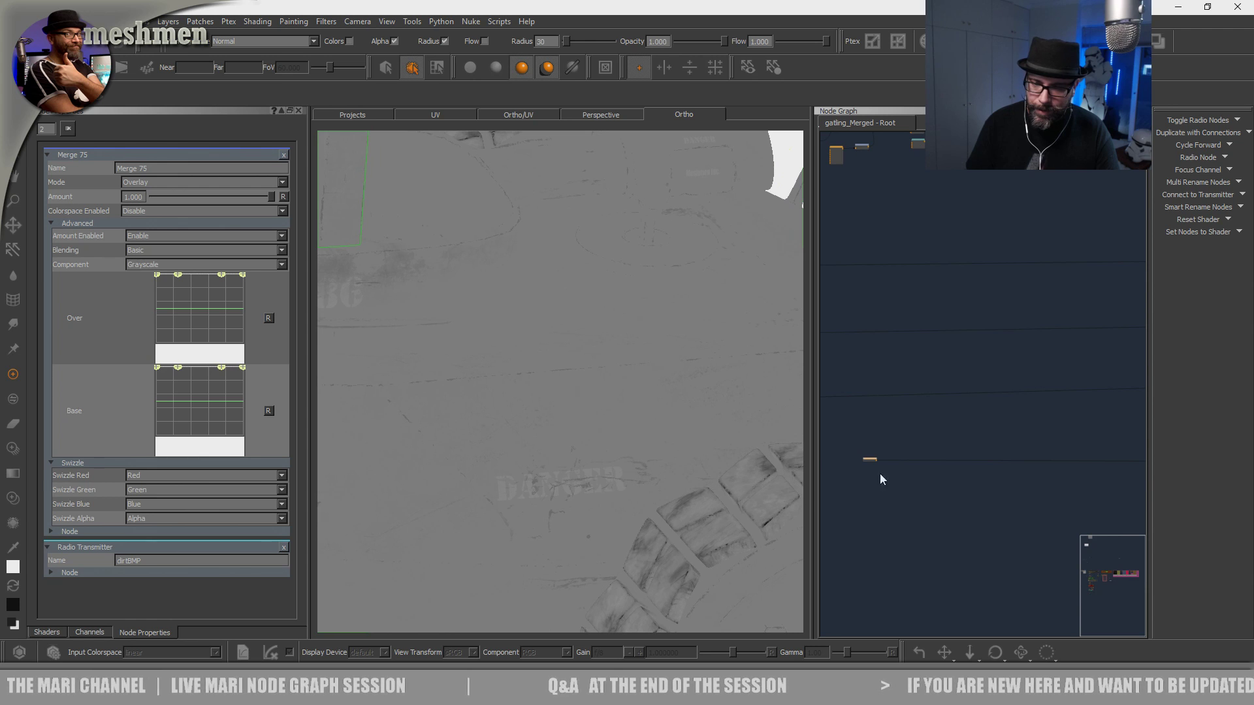
{"action": "left_click", "coordinate": [870, 459]}
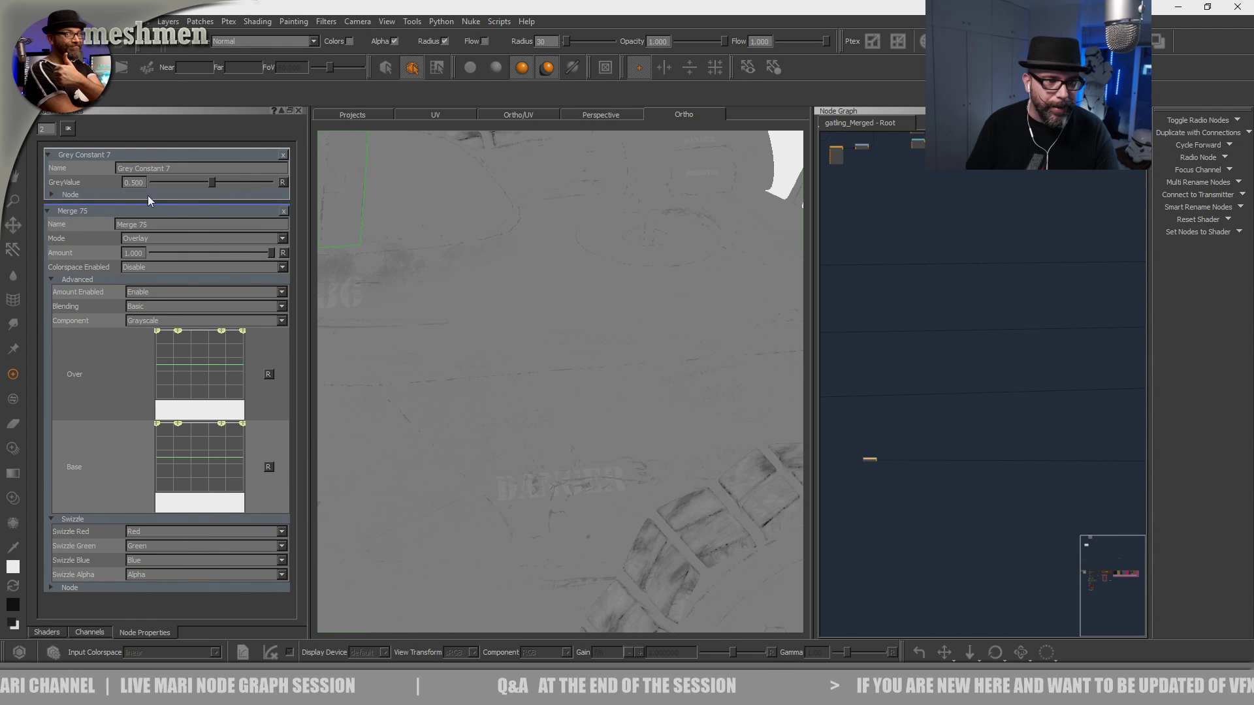
{"action": "key", "text": "BackSpace"}
{"action": "key", "text": "BackSpace"}
{"action": "key", "text": "BackSpace"}
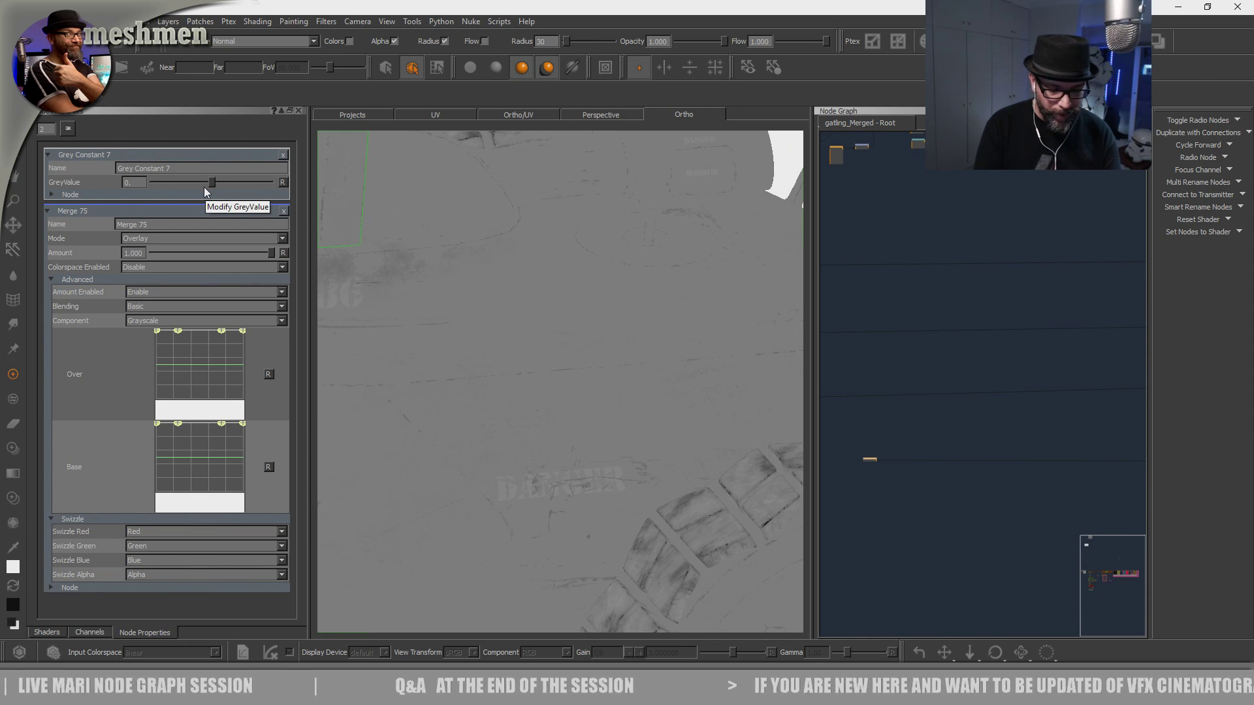
{"action": "type", "text": "7"}
{"action": "key", "text": "Return"}
{"action": "right_click_drag", "start_coordinate": [492, 363], "coordinate": [529, 347], "text": "alt"}
{"action": "middle_click_drag", "start_coordinate": [529, 347], "coordinate": [669, 441], "text": "alt"}
{"action": "left_click_drag", "start_coordinate": [657, 437], "coordinate": [632, 405], "text": "alt"}
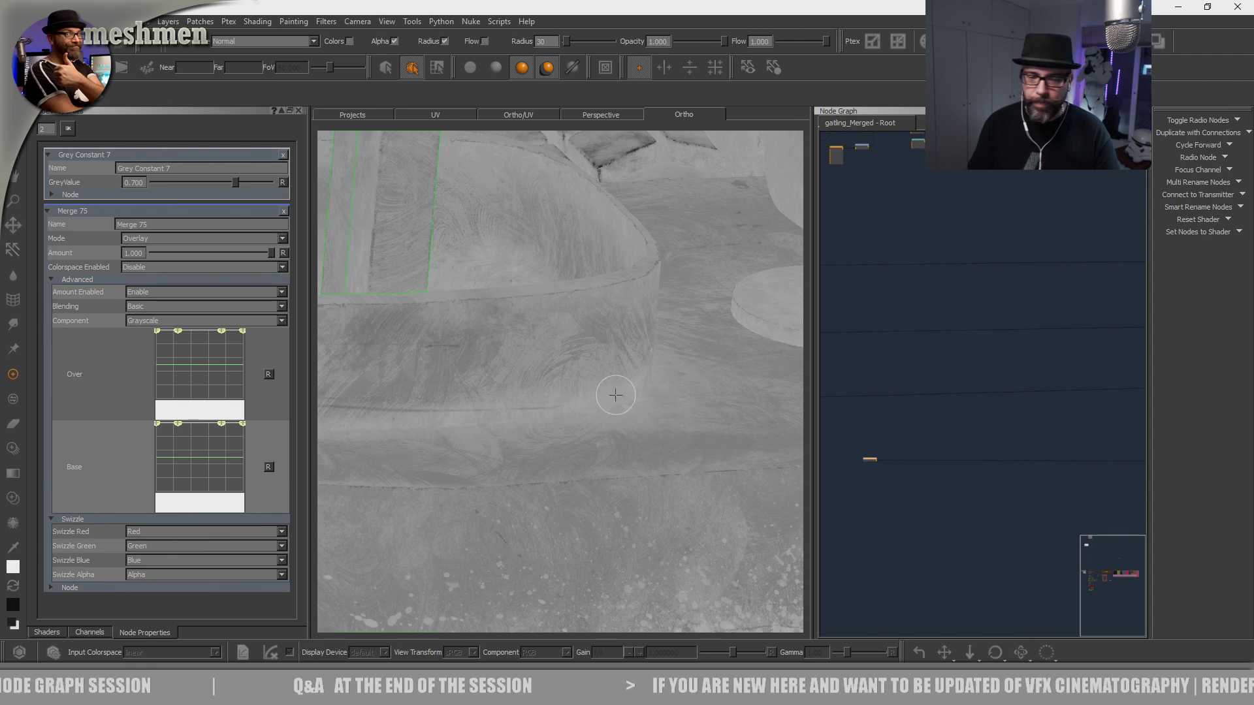
{"action": "right_click_drag", "start_coordinate": [632, 405], "coordinate": [589, 413], "text": "alt"}
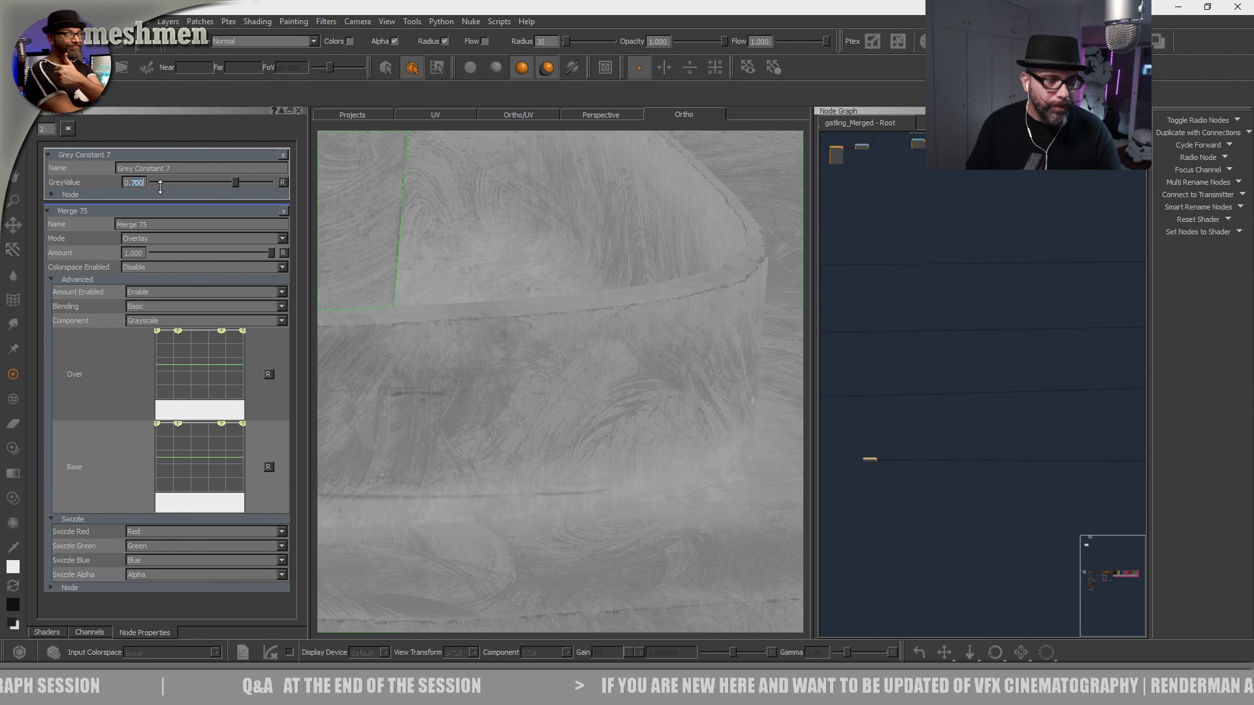
Set the Grey Constant's GreyValue to 0.55 and check the bump around the DANGER lettering.
{"action": "type", "text": "0.55"}
{"action": "key", "text": "Return"}
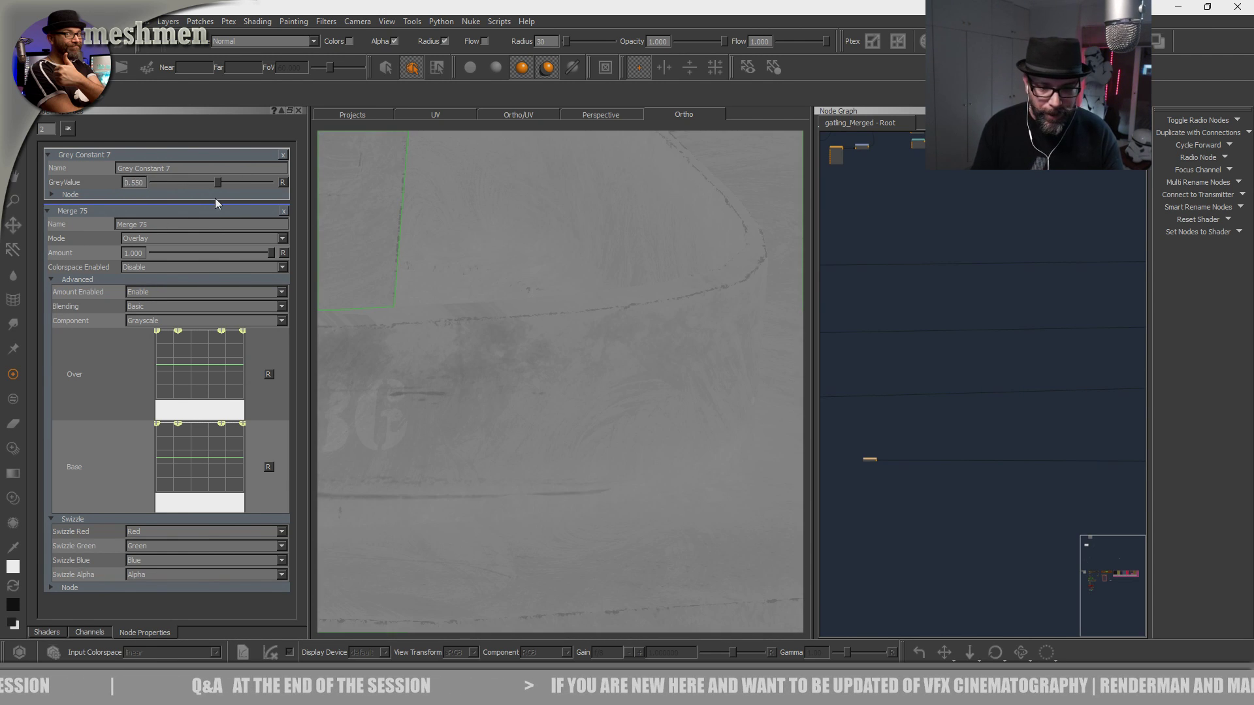
{"action": "left_click_drag", "start_coordinate": [519, 389], "coordinate": [555, 389], "text": "alt"}
{"action": "middle_click_drag", "start_coordinate": [499, 395], "coordinate": [495, 379], "text": "alt"}
{"action": "right_click_drag", "start_coordinate": [559, 442], "coordinate": [590, 450], "text": "alt"}
{"action": "right_click_drag", "start_coordinate": [618, 520], "coordinate": [679, 555], "text": "alt"}
{"action": "middle_click_drag", "start_coordinate": [574, 531], "coordinate": [470, 381], "text": "alt"}
{"action": "right_click_drag", "start_coordinate": [470, 381], "coordinate": [555, 451], "text": "alt"}
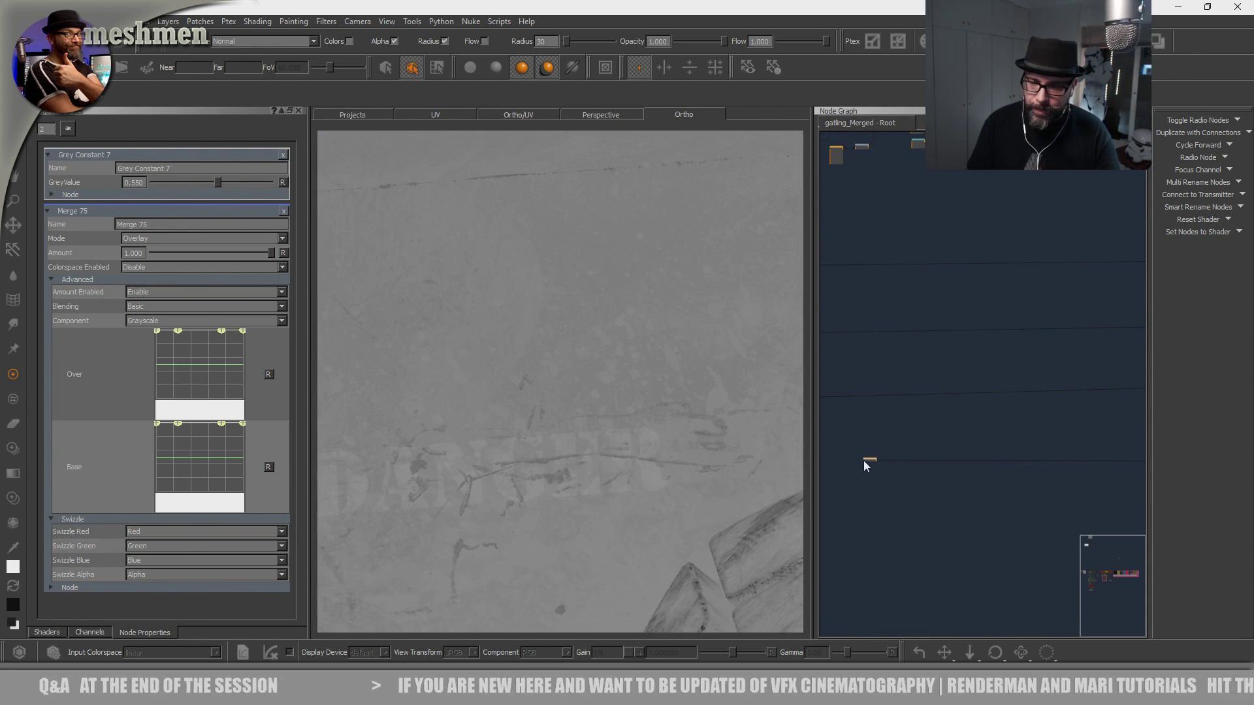
Insert a Merge node on the output connection of the Dirtmaterial Grey Constant and place it just downstream of the constant.
{"action": "left_click_drag", "start_coordinate": [865, 458], "coordinate": [856, 461]}
{"action": "left_click", "coordinate": [883, 463]}
{"action": "key", "text": "m"}
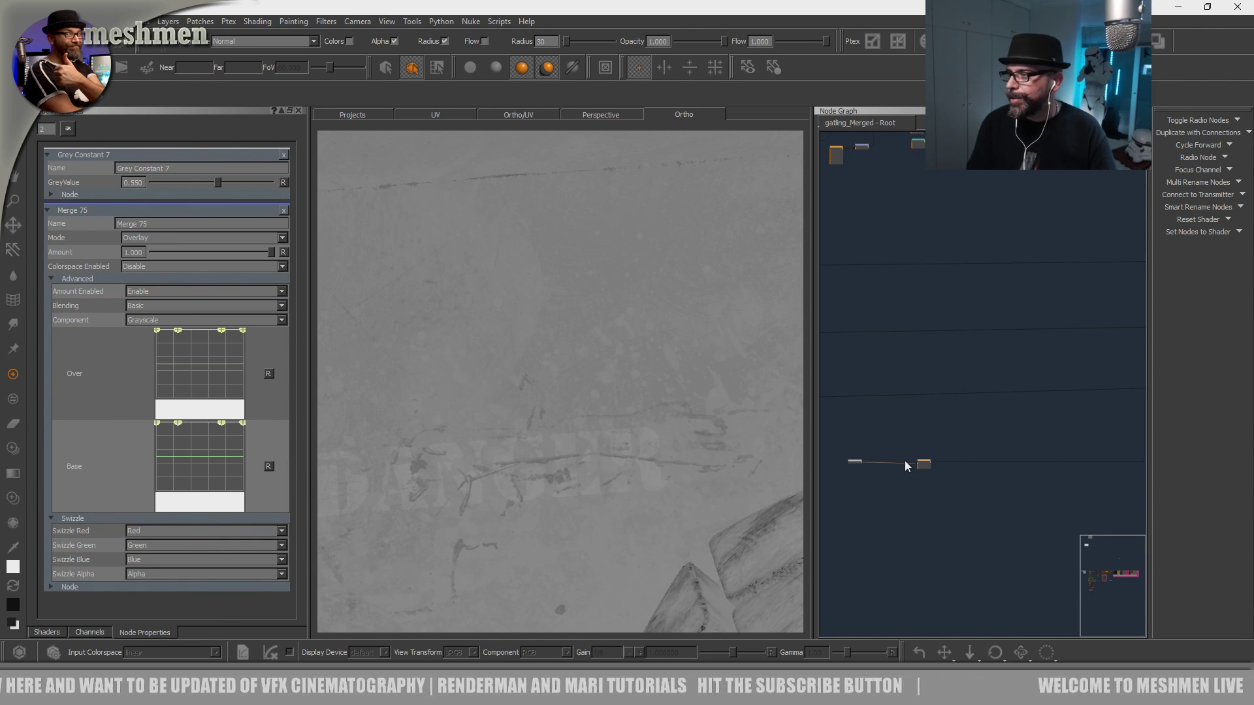
{"action": "left_click_drag", "start_coordinate": [922, 463], "coordinate": [927, 465]}
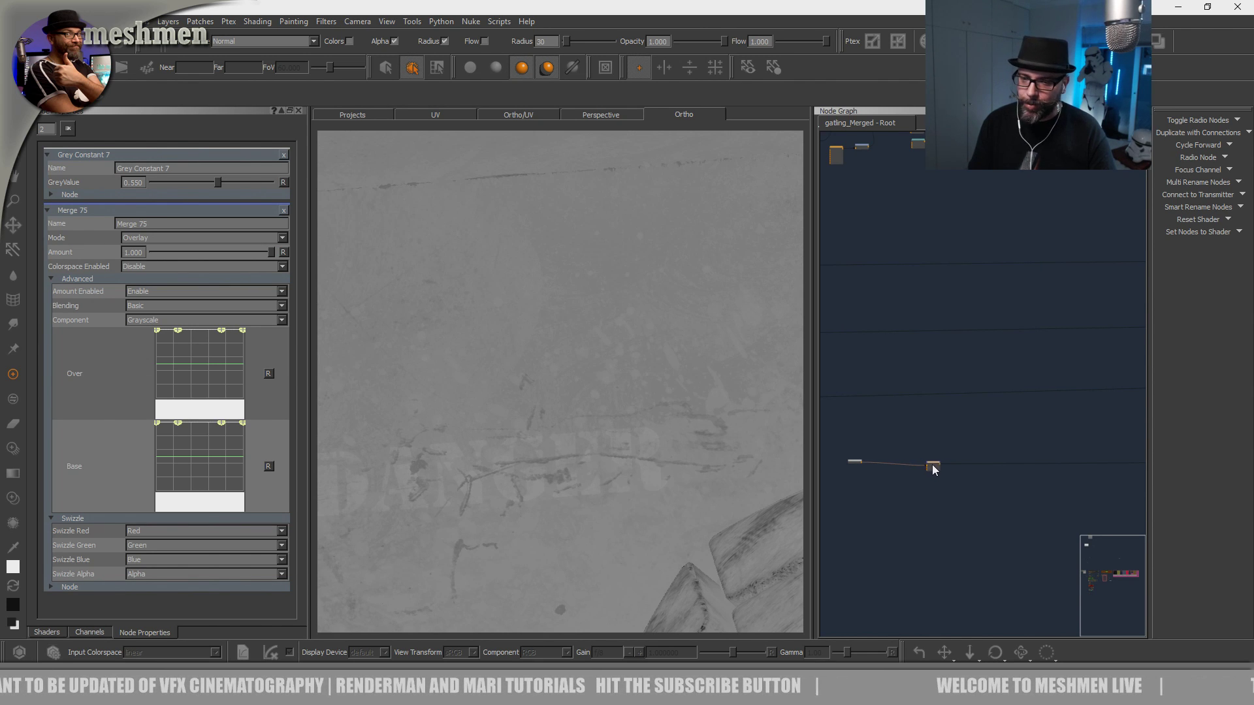
{"action": "left_click_drag", "start_coordinate": [933, 462], "coordinate": [935, 461]}
Examine the dirt bump across the vehicle, from the hull numbering to the scratches under the ARMY lettering.
{"action": "right_click_drag", "start_coordinate": [650, 456], "coordinate": [574, 478], "text": "alt"}
{"action": "middle_click_drag", "start_coordinate": [574, 478], "coordinate": [628, 510], "text": "alt"}
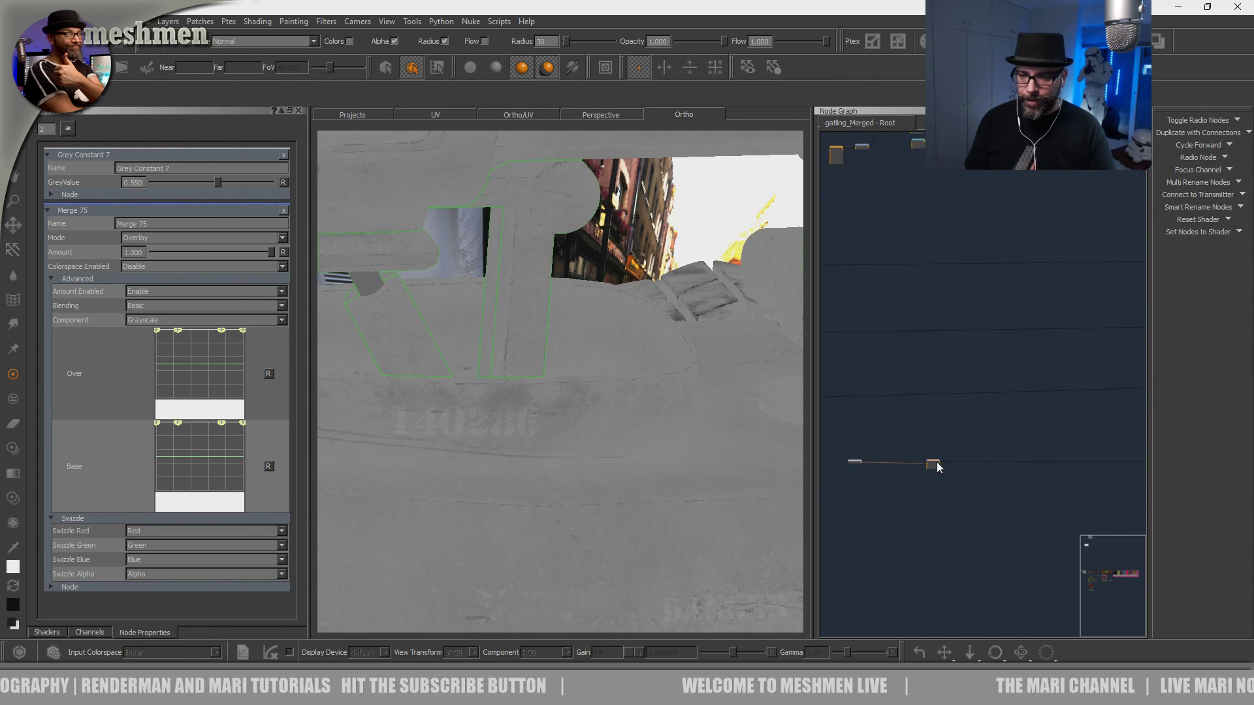
{"action": "middle_click_drag", "start_coordinate": [589, 483], "coordinate": [563, 396], "text": "alt"}
{"action": "right_click_drag", "start_coordinate": [563, 396], "coordinate": [716, 596], "text": "alt"}
{"action": "left_click_drag", "start_coordinate": [717, 596], "coordinate": [582, 484], "text": "alt"}
{"action": "right_click_drag", "start_coordinate": [582, 484], "coordinate": [613, 503], "text": "alt"}
{"action": "left_click_drag", "start_coordinate": [613, 504], "coordinate": [574, 520], "text": "alt"}
{"action": "right_click_drag", "start_coordinate": [574, 521], "coordinate": [591, 516], "text": "alt"}
{"action": "left_click_drag", "start_coordinate": [612, 517], "coordinate": [591, 465], "text": "alt"}
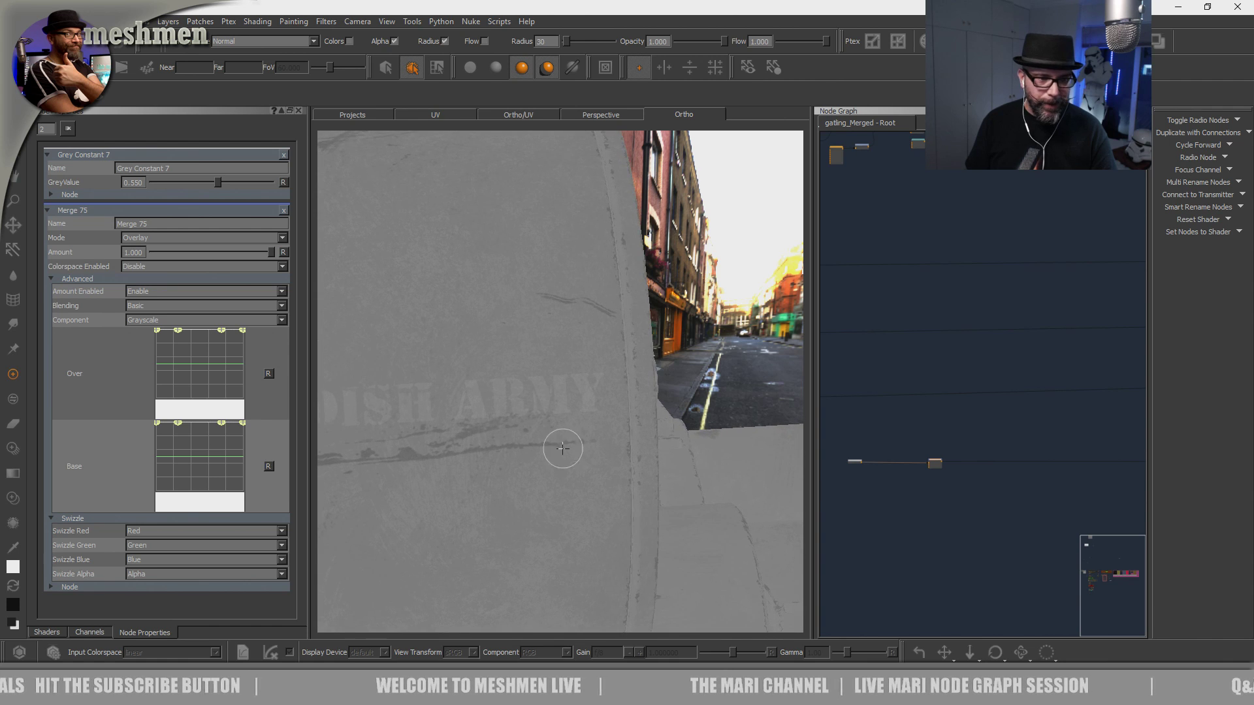
Set the Grey Constant's GreyValue to 0.52 and check the bump on the whole vehicle.
{"action": "left_click", "coordinate": [133, 182]}
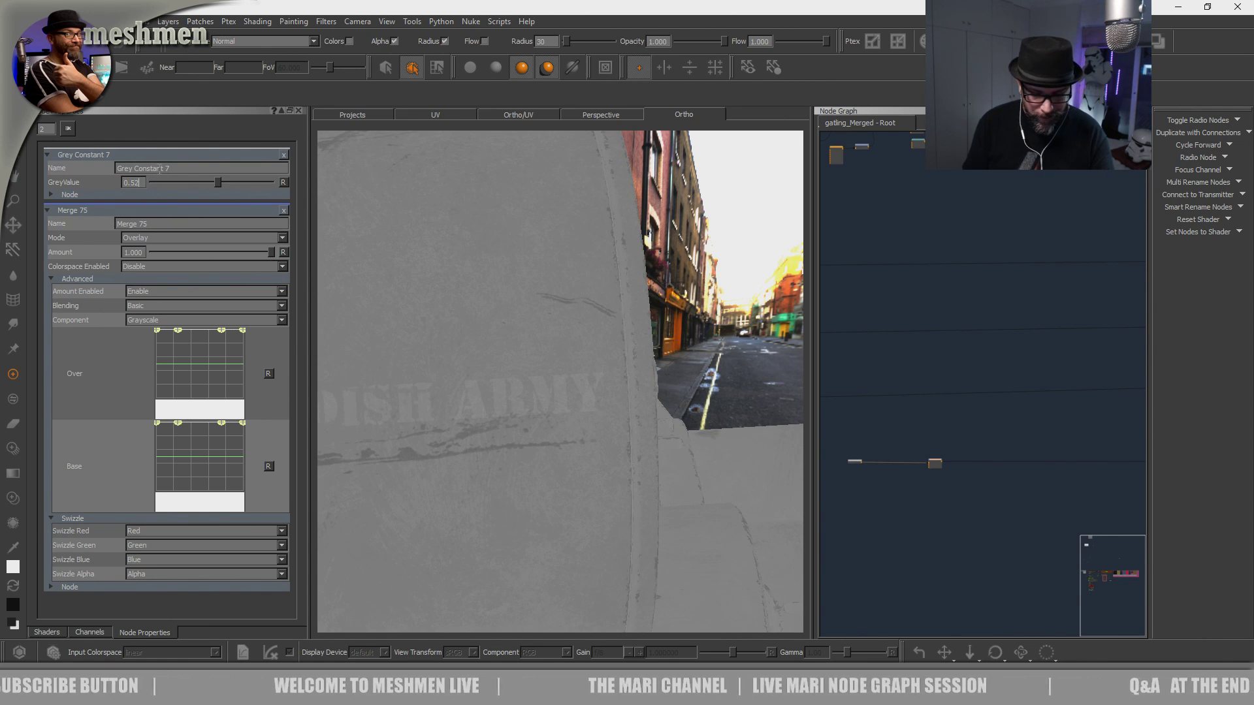
{"action": "left_click_drag", "start_coordinate": [513, 348], "coordinate": [684, 374], "text": "alt"}
{"action": "scroll", "coordinate": [548, 482], "scroll_direction": "down", "scroll_amount": 3}
{"action": "scroll", "coordinate": [966, 260], "scroll_direction": "down", "scroll_amount": 4}
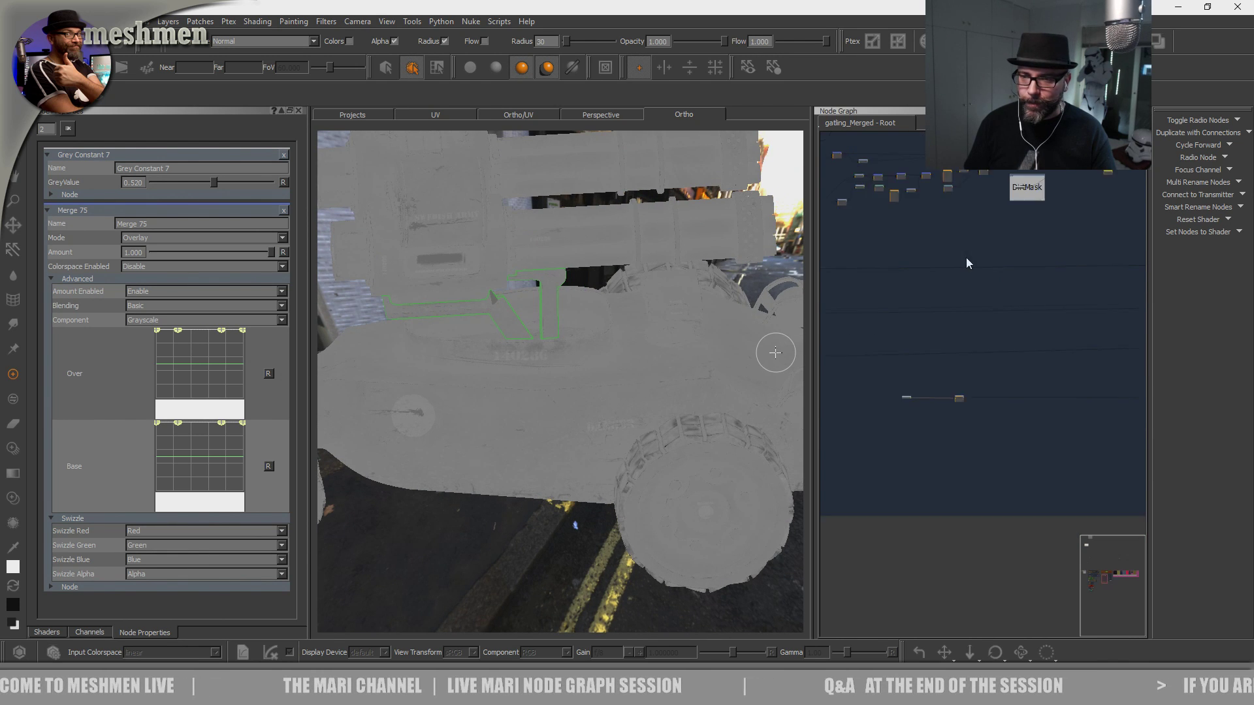
Locate the green mask backdrops inside the Dirtmask backdrop and preview the two paint masks preceding Add drips on the model.
{"action": "middle_click_drag", "start_coordinate": [1052, 176], "coordinate": [958, 361]}
{"action": "scroll", "coordinate": [941, 349], "scroll_direction": "up", "scroll_amount": 6}
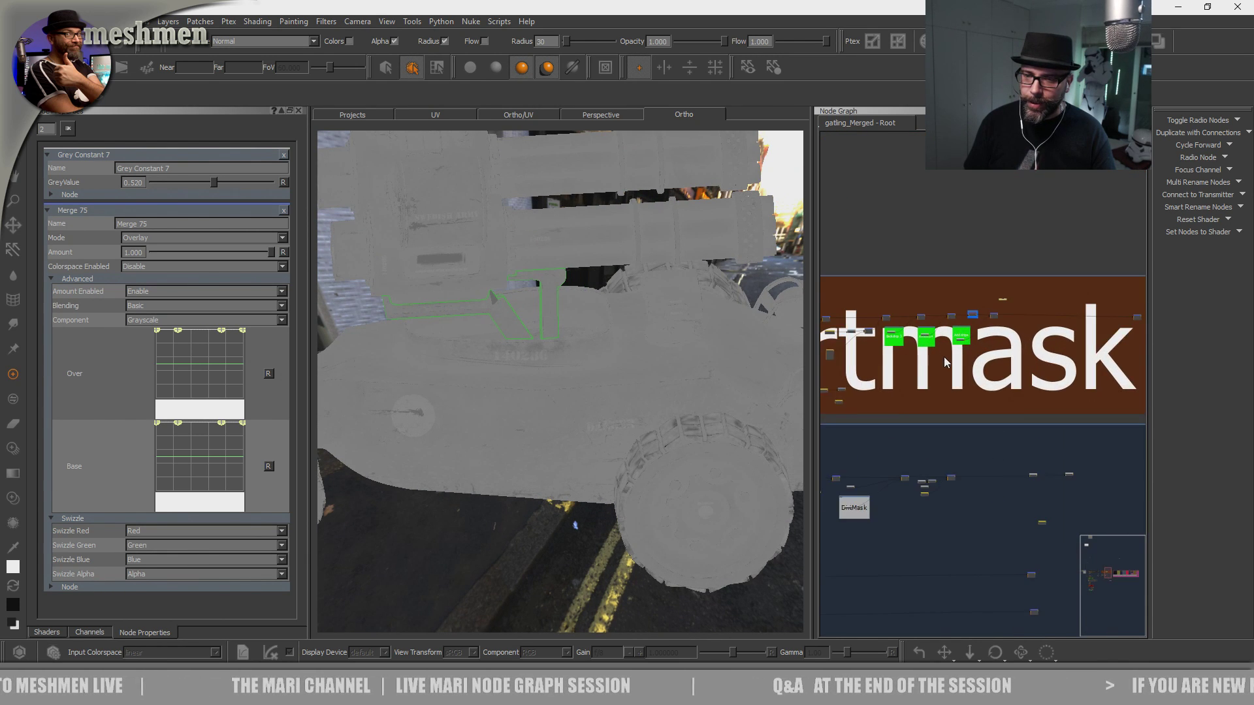
{"action": "scroll", "coordinate": [941, 413], "scroll_direction": "up", "scroll_amount": 2}
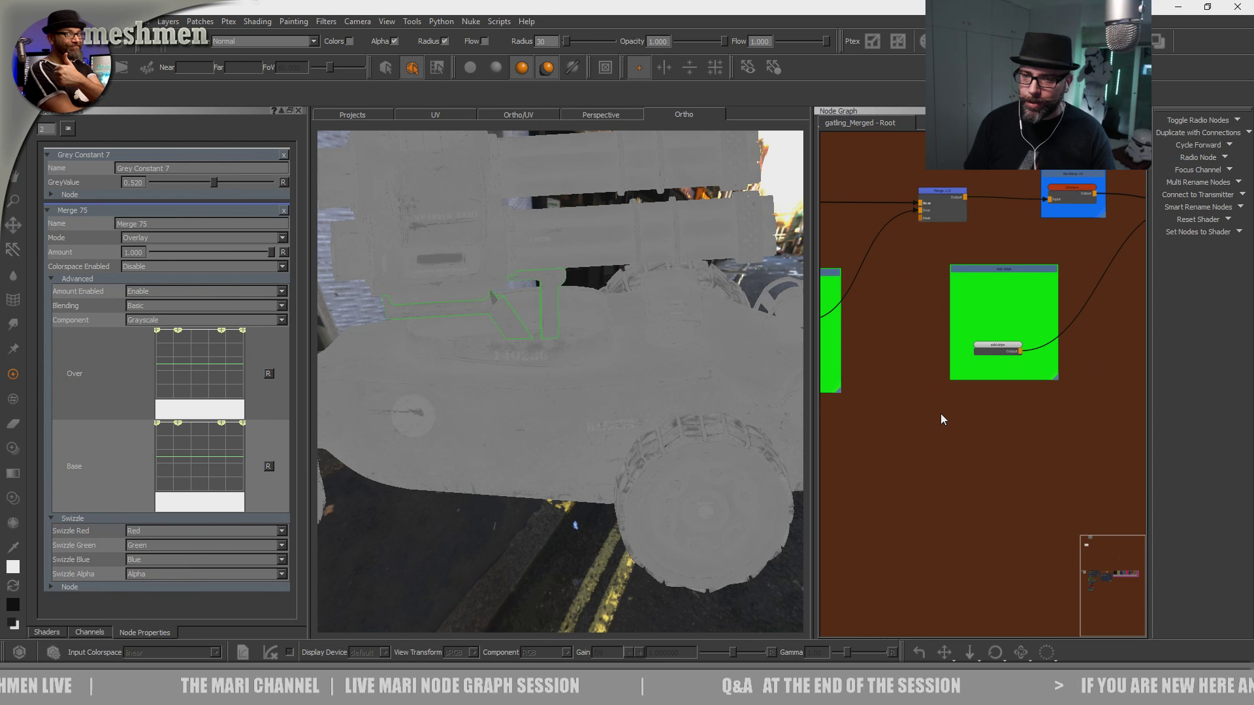
{"action": "scroll", "coordinate": [940, 413], "scroll_direction": "down", "scroll_amount": 2}
{"action": "scroll", "coordinate": [985, 457], "scroll_direction": "up", "scroll_amount": 4}
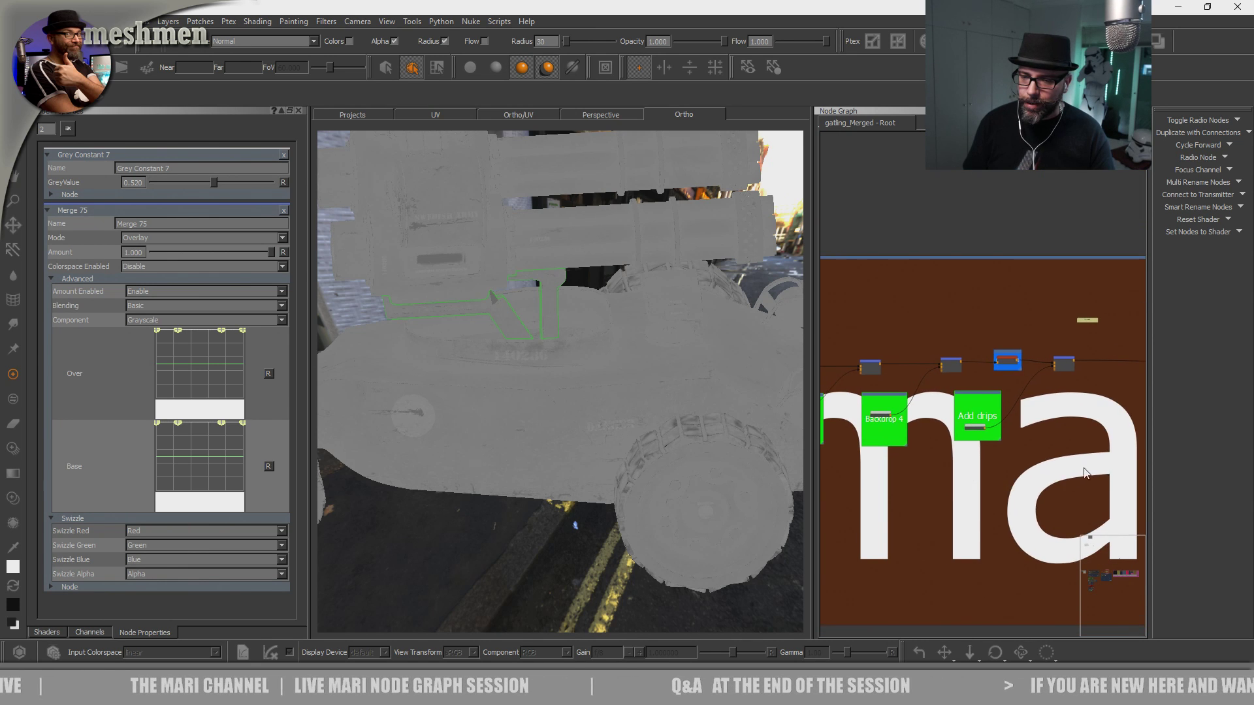
{"action": "left_click_drag", "start_coordinate": [898, 379], "coordinate": [892, 378]}
{"action": "key", "text": "v"}
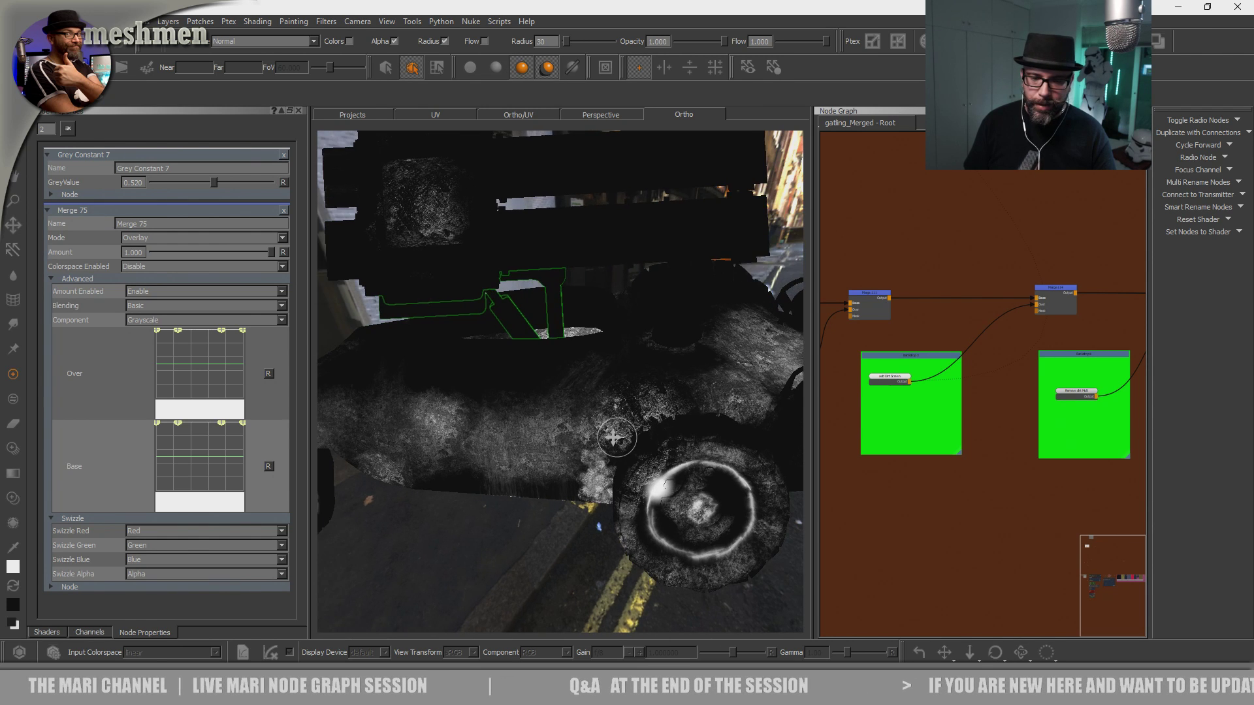
{"action": "right_click_drag", "start_coordinate": [617, 438], "coordinate": [893, 401], "text": "alt"}
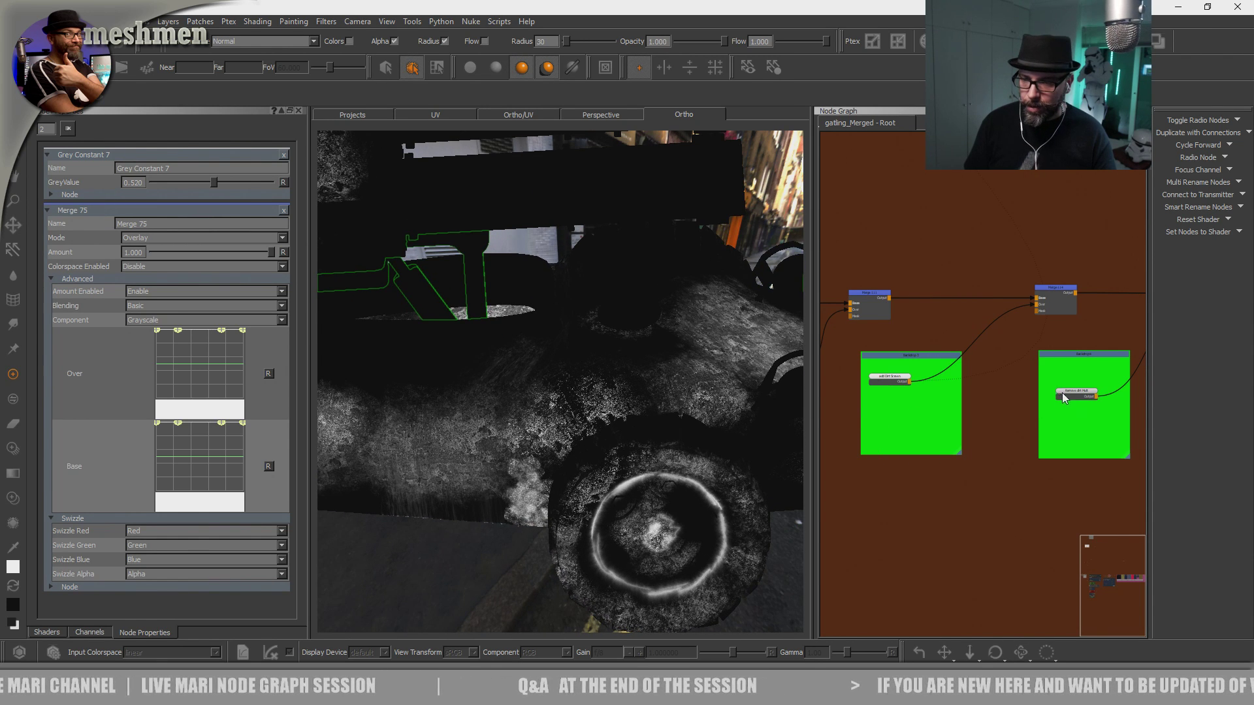
{"action": "key", "text": "v"}
Preview the Add drips paint node on the model and examine its splatter mask around the wheel.
{"action": "middle_click_drag", "start_coordinate": [1072, 396], "coordinate": [975, 432]}
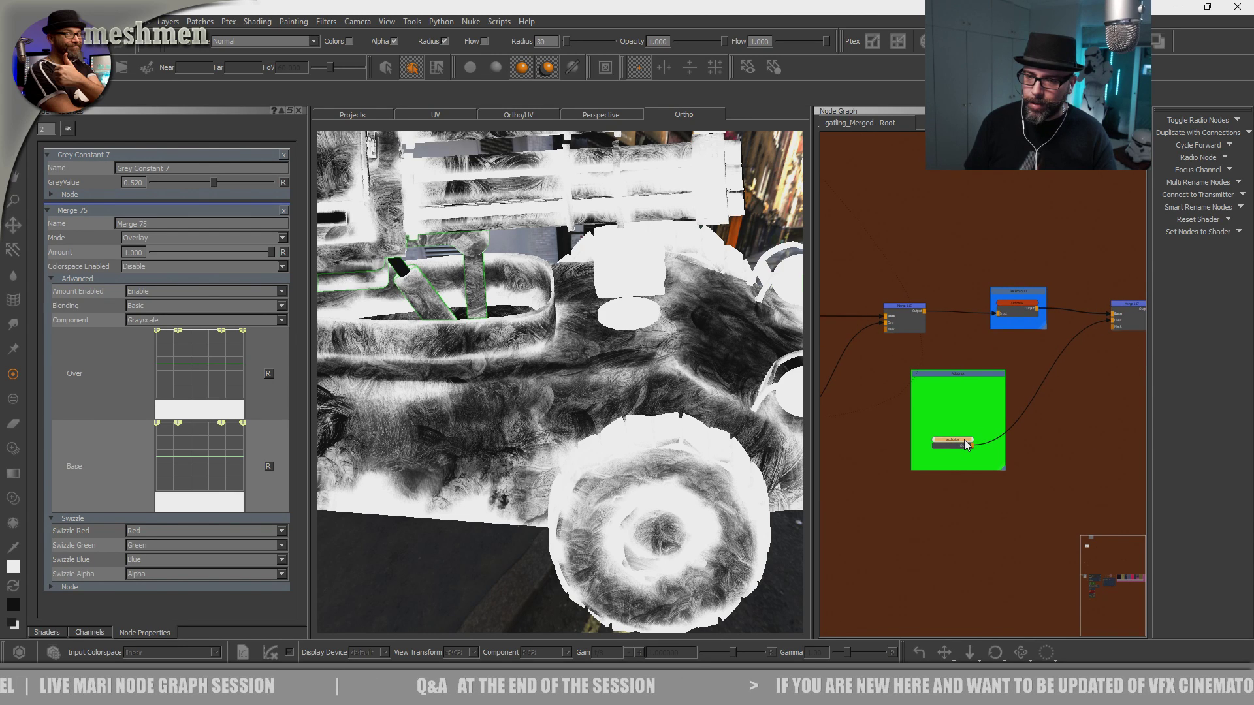
{"action": "key", "text": "v"}
{"action": "left_click_drag", "start_coordinate": [660, 457], "coordinate": [616, 476], "text": "alt"}
{"action": "mouse_move", "coordinate": [616, 476]}
{"action": "right_mouse_down", "text": "alt"}
{"action": "mouse_move", "coordinate": [541, 481]}
{"action": "mouse_move", "coordinate": [588, 507]}
{"action": "mouse_move", "coordinate": [560, 492]}
{"action": "right_mouse_up", "text": "alt"}
{"action": "mouse_move", "coordinate": [560, 493]}
{"action": "left_mouse_down", "text": "alt"}
{"action": "mouse_move", "coordinate": [537, 493]}
{"action": "mouse_move", "coordinate": [592, 498]}
{"action": "mouse_move", "coordinate": [594, 482]}
{"action": "left_mouse_up", "text": "alt"}
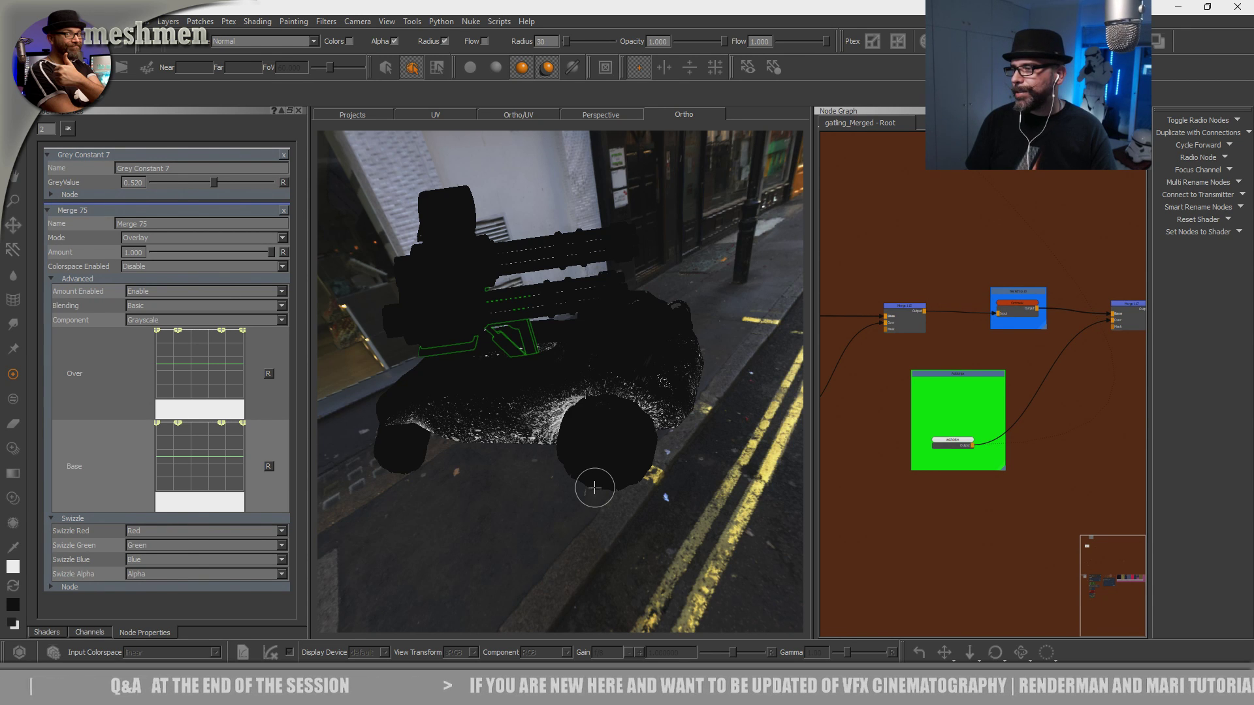
{"action": "mouse_move", "coordinate": [582, 450]}
{"action": "left_mouse_down", "text": "alt"}
{"action": "mouse_move", "coordinate": [534, 425]}
{"action": "mouse_move", "coordinate": [542, 440]}
{"action": "left_mouse_up", "text": "alt"}
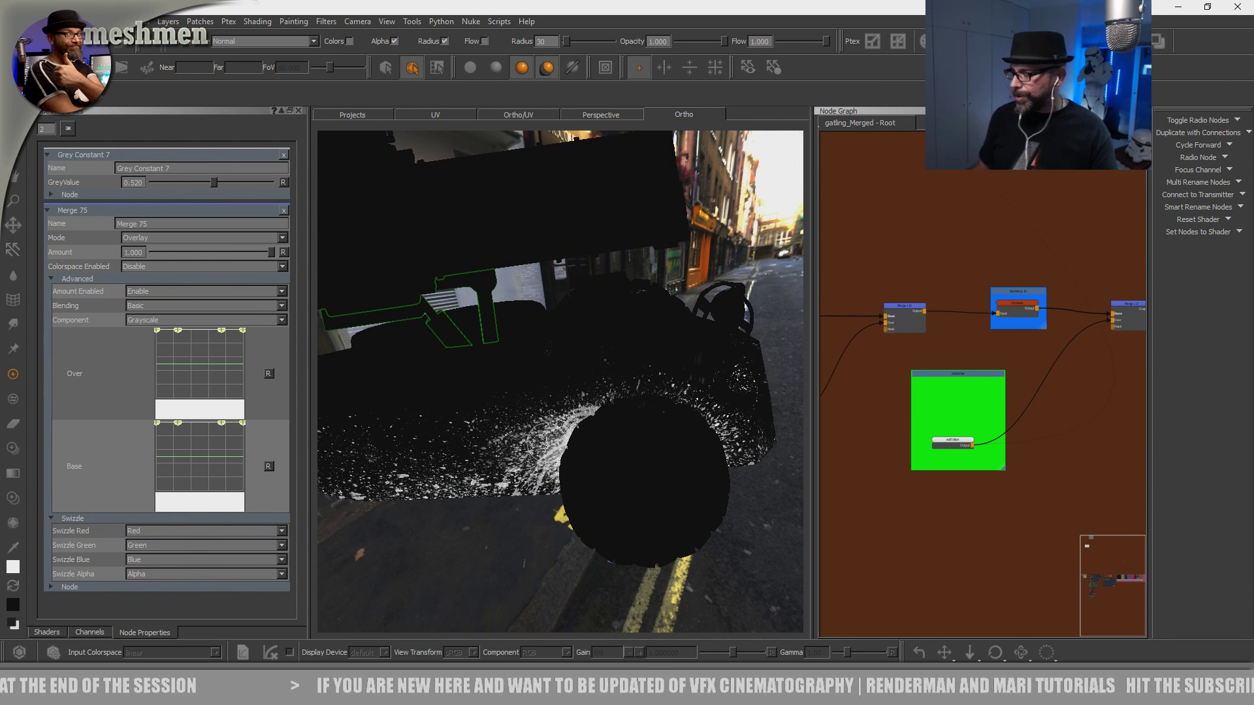
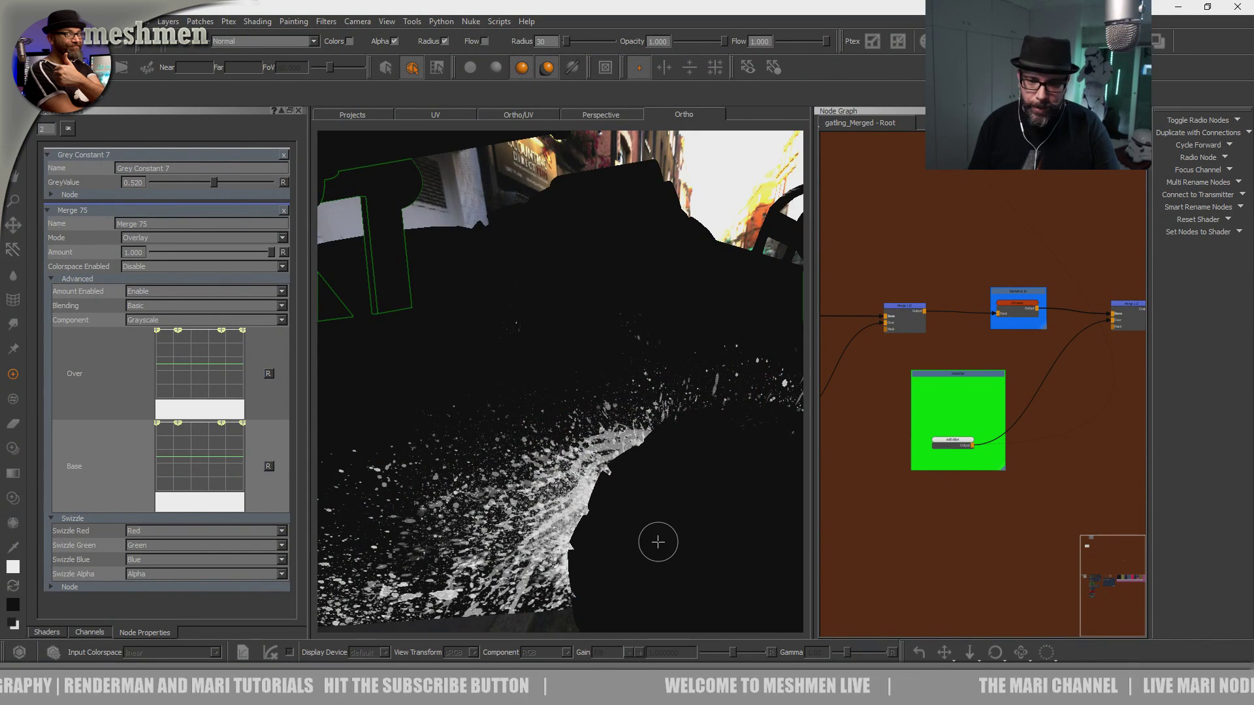
{"action": "scroll", "coordinate": [657, 542], "scroll_direction": "up", "scroll_amount": 3}
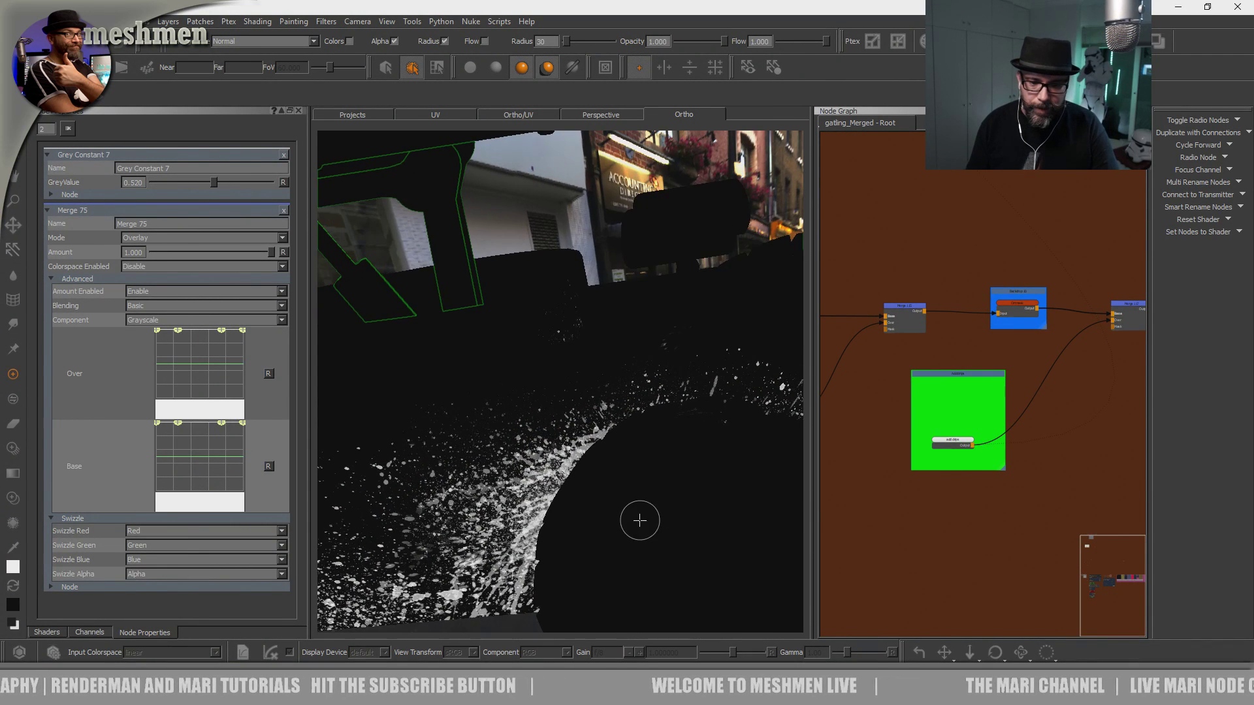
{"action": "scroll", "coordinate": [927, 513], "scroll_direction": "up", "scroll_amount": 3}
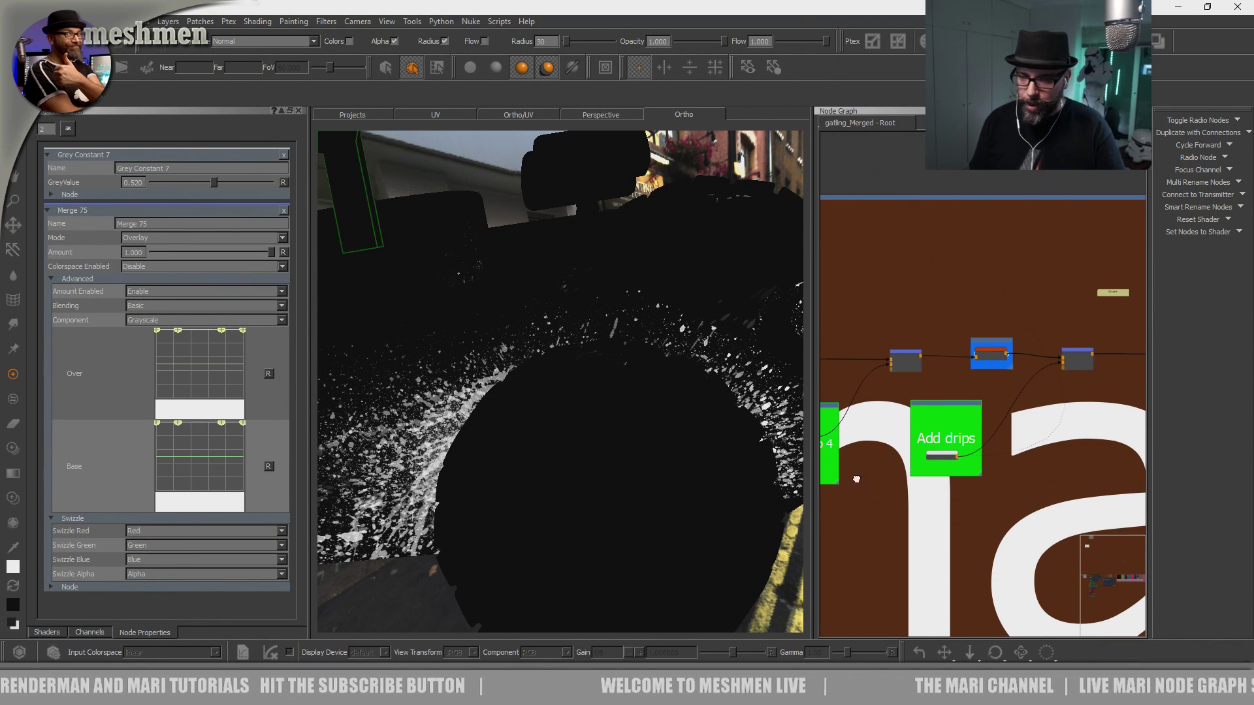
Create a Radio Transmitter node below the Add drips backdrop inside the Dirtmask backdrop.
{"action": "scroll", "coordinate": [893, 489], "scroll_direction": "up", "scroll_amount": 2}
{"action": "middle_click_drag", "start_coordinate": [893, 490], "coordinate": [953, 532]}
{"action": "middle_click_drag", "start_coordinate": [1053, 454], "coordinate": [1042, 497]}
{"action": "key", "text": "Tab"}
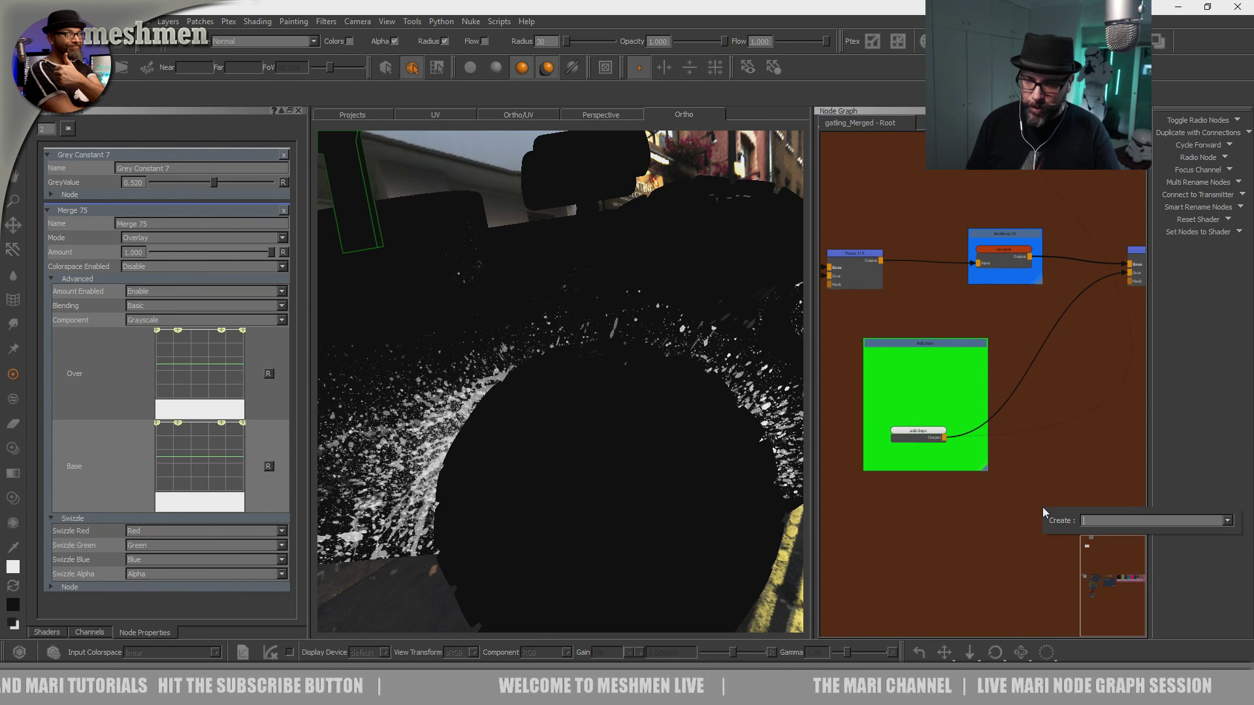
{"action": "type", "text": "radio"}
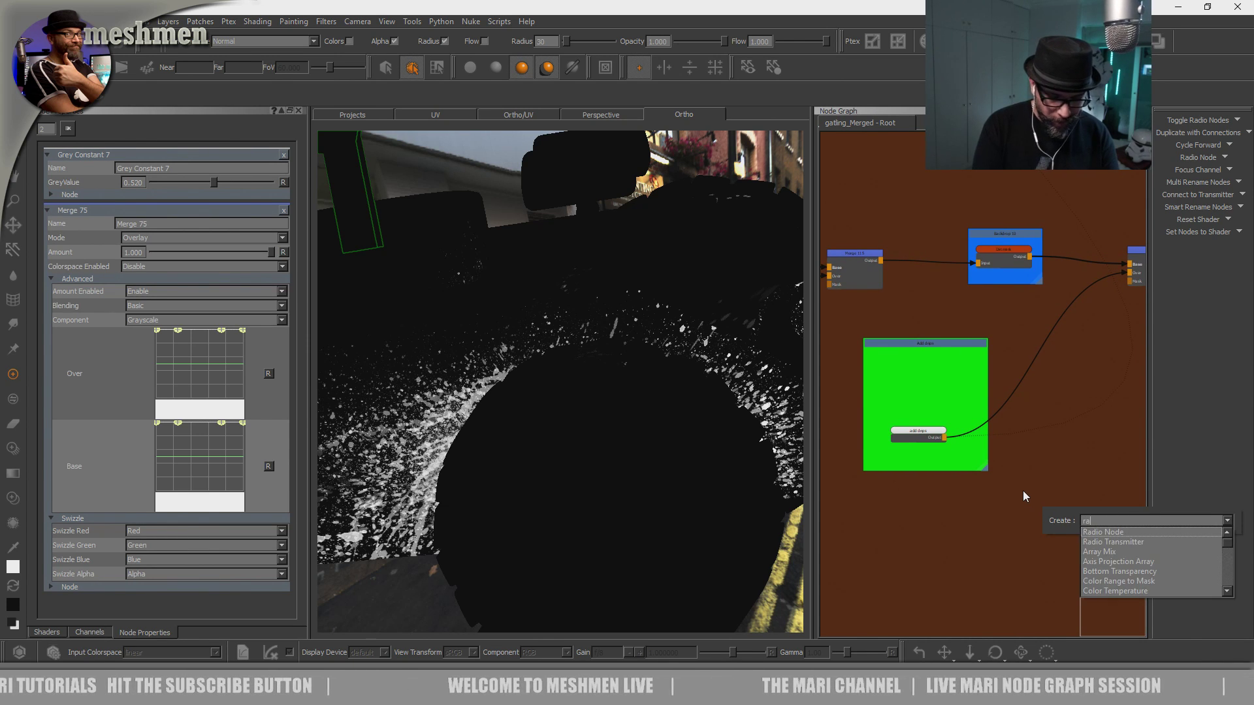
{"action": "key", "text": "Return"}
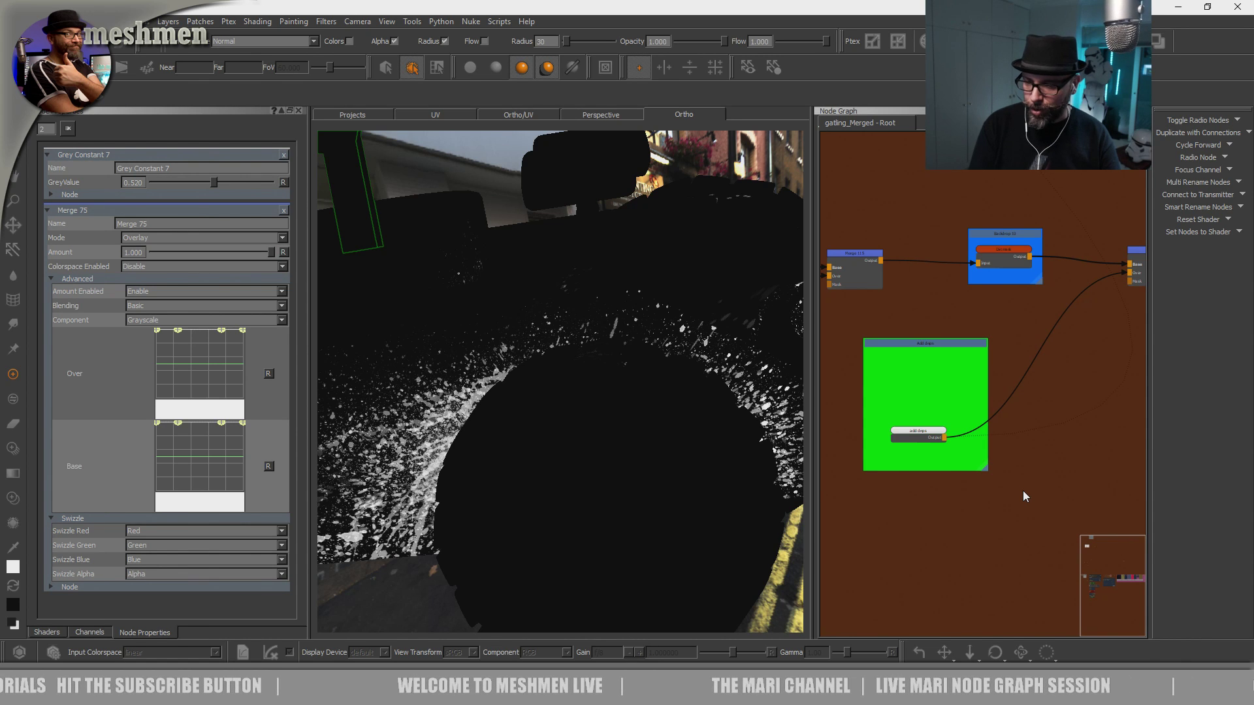
{"action": "middle_click_drag", "start_coordinate": [868, 495], "coordinate": [1071, 436]}
{"action": "scroll", "coordinate": [973, 453], "scroll_direction": "down", "scroll_amount": 3}
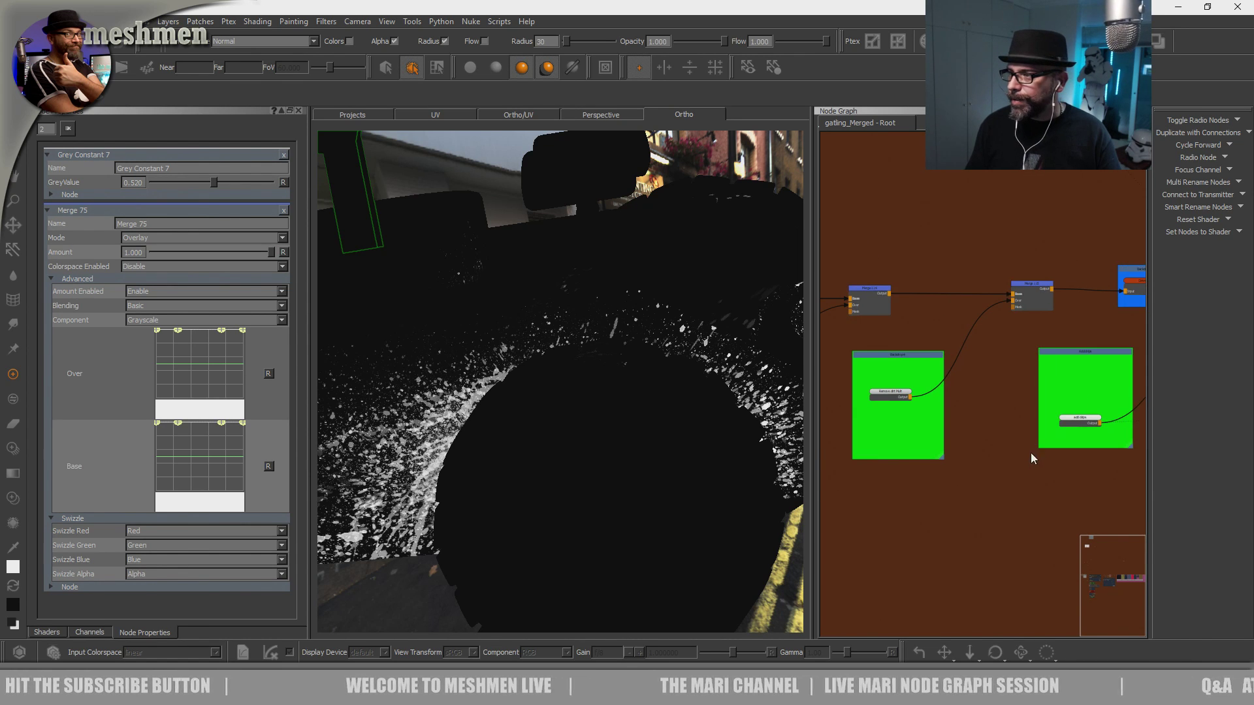
{"action": "middle_click_drag", "start_coordinate": [1048, 494], "coordinate": [938, 493]}
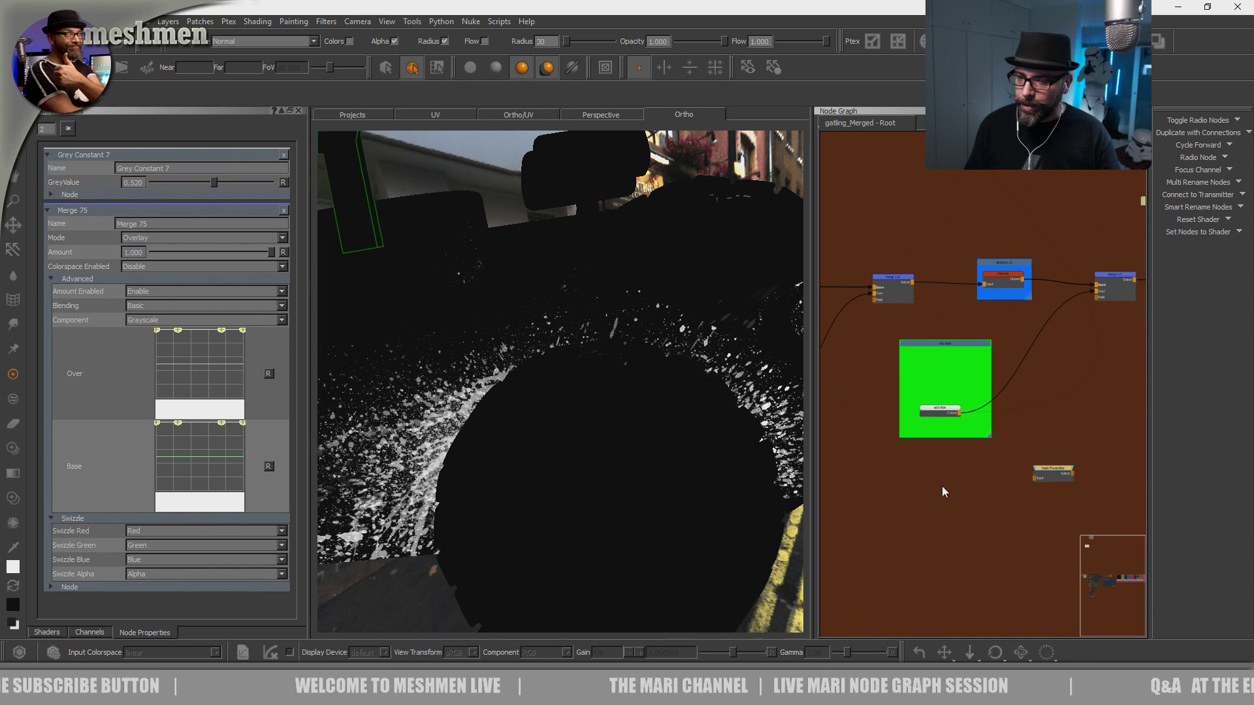
{"action": "scroll", "coordinate": [938, 493], "scroll_direction": "up", "scroll_amount": 2}
{"action": "middle_click_drag", "start_coordinate": [1058, 496], "coordinate": [967, 503]}
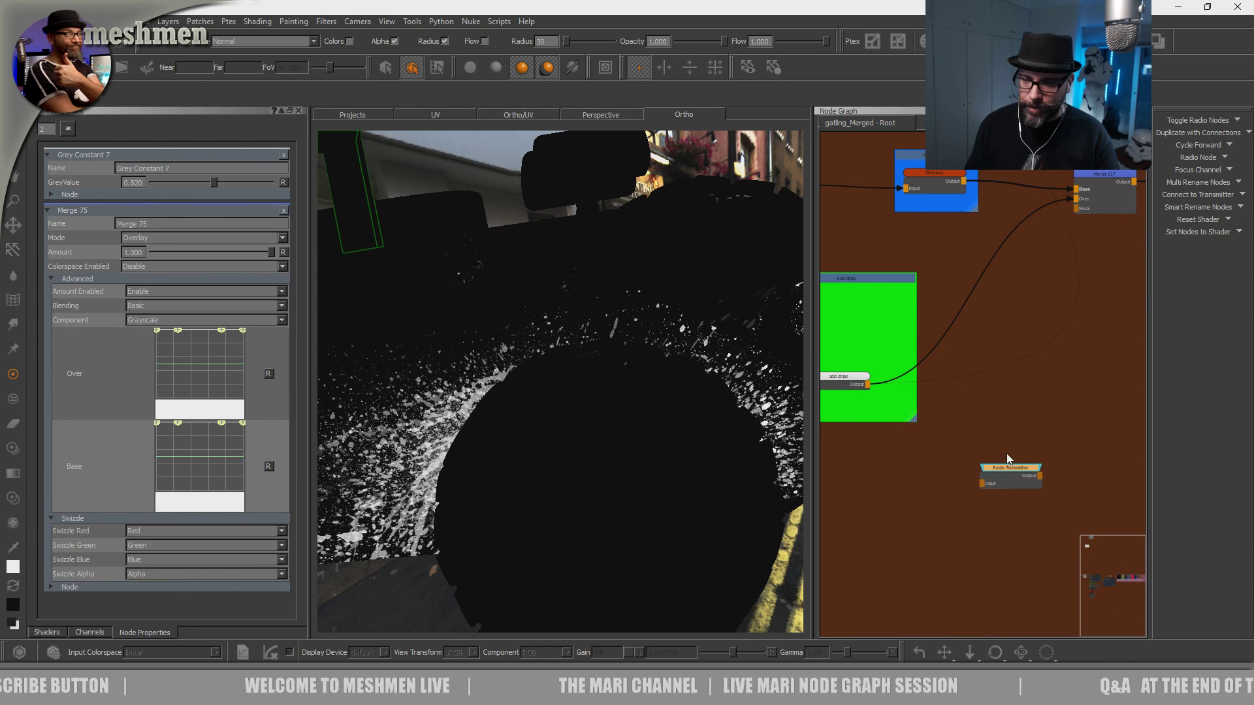
Connect the Add drips paint node's output to the Radio Transmitter's input and tidy the transmitter's position below the backdrop.
{"action": "left_click_drag", "start_coordinate": [1014, 459], "coordinate": [866, 383]}
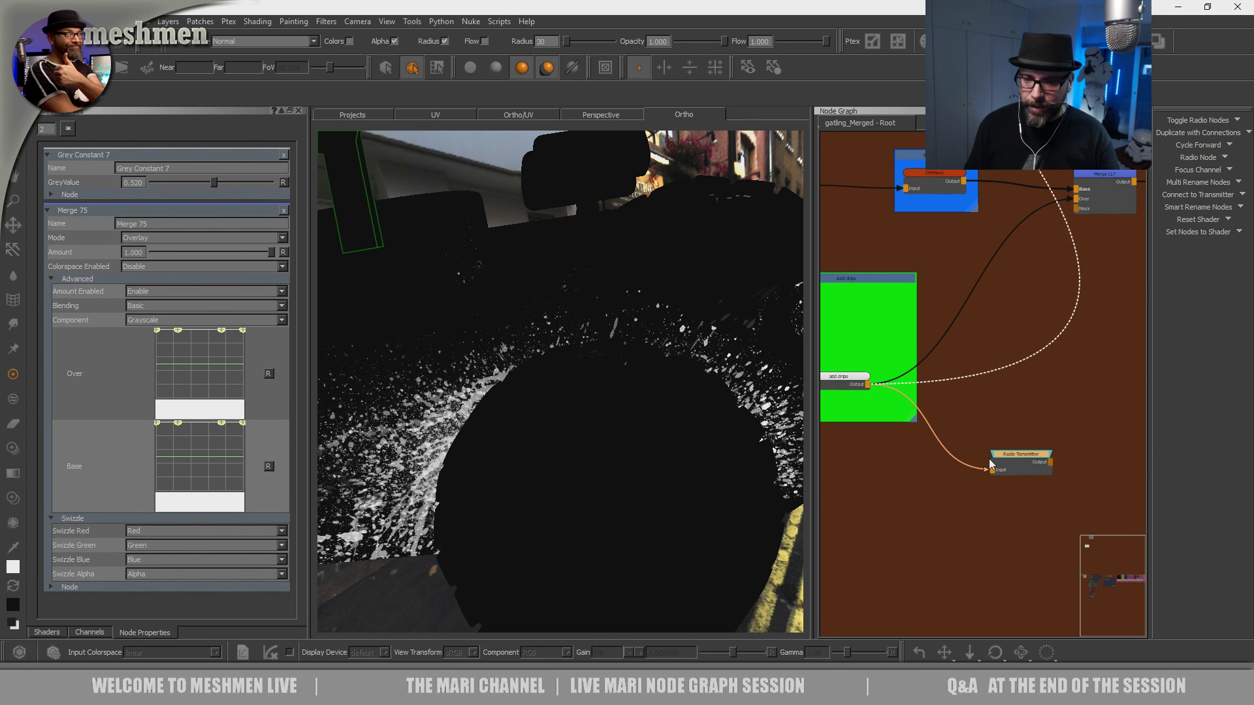
{"action": "left_click_drag", "start_coordinate": [1024, 456], "coordinate": [1029, 480]}
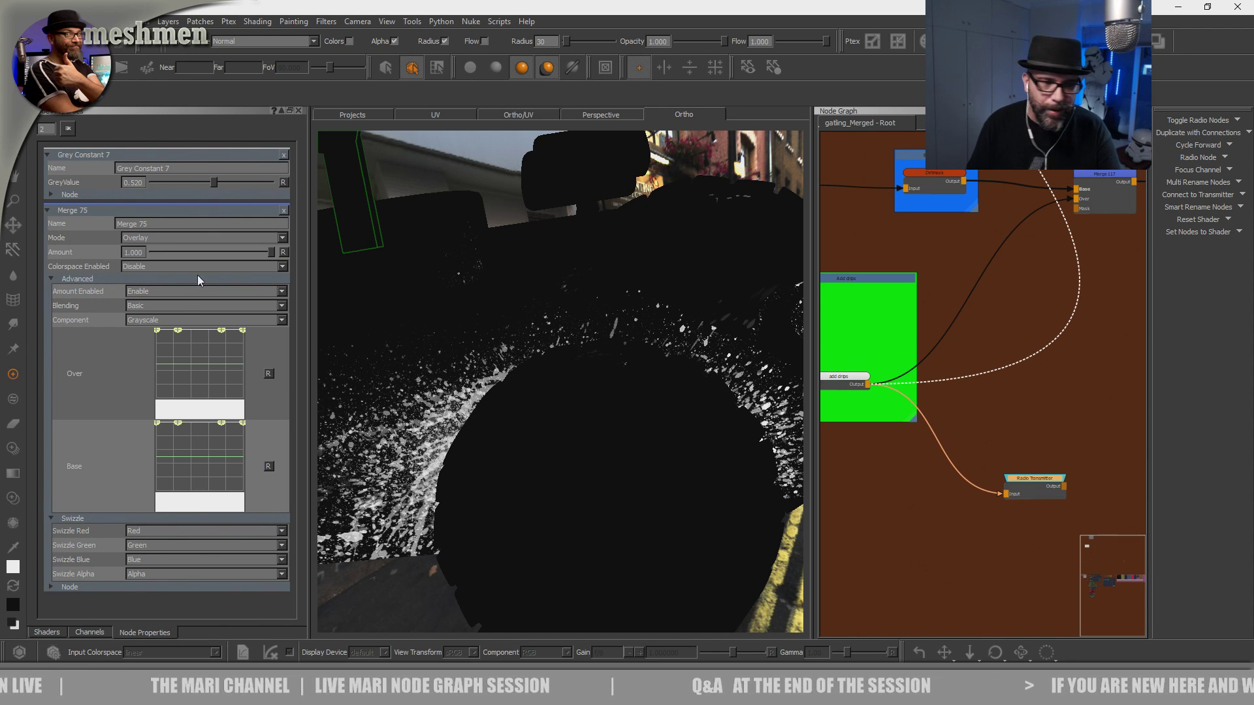
{"action": "left_click_drag", "start_coordinate": [1017, 483], "coordinate": [1020, 479]}
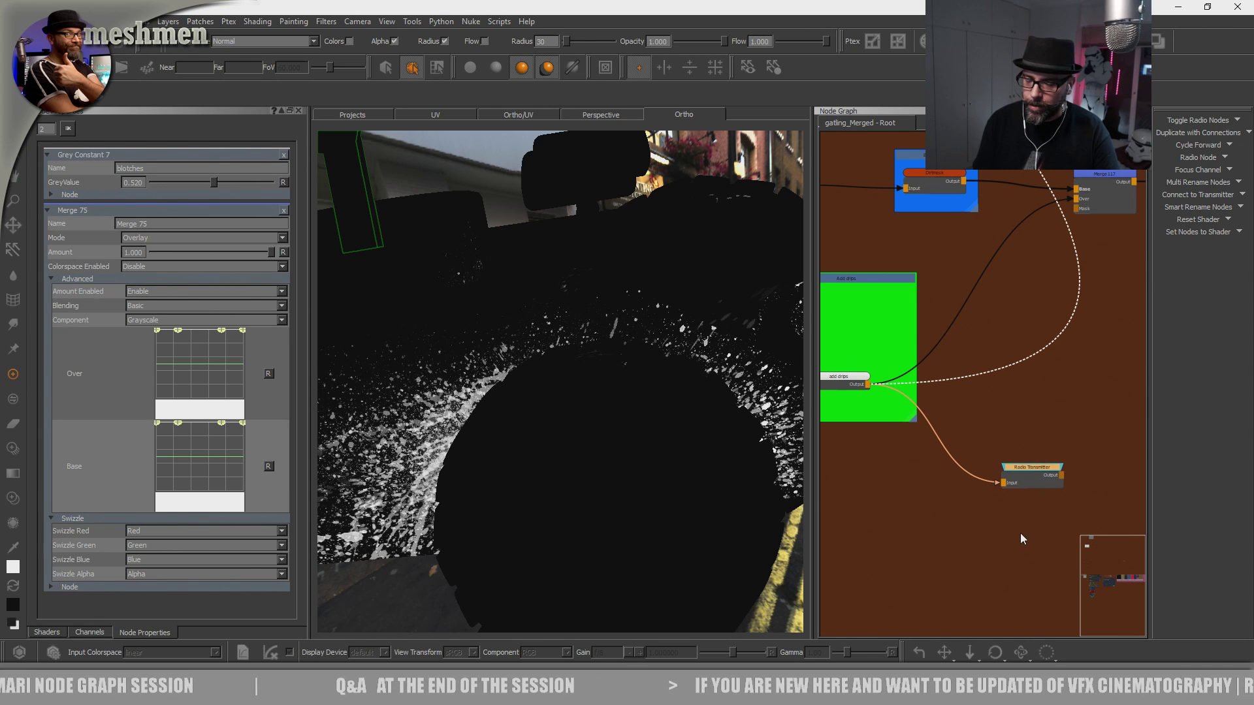
Try to create a Radio Node near the lowest constant and Merge node in the Dirtmaterial backdrop.
{"action": "scroll", "coordinate": [1020, 532], "scroll_direction": "down", "scroll_amount": 5}
{"action": "scroll", "coordinate": [1035, 434], "scroll_direction": "down", "scroll_amount": 10}
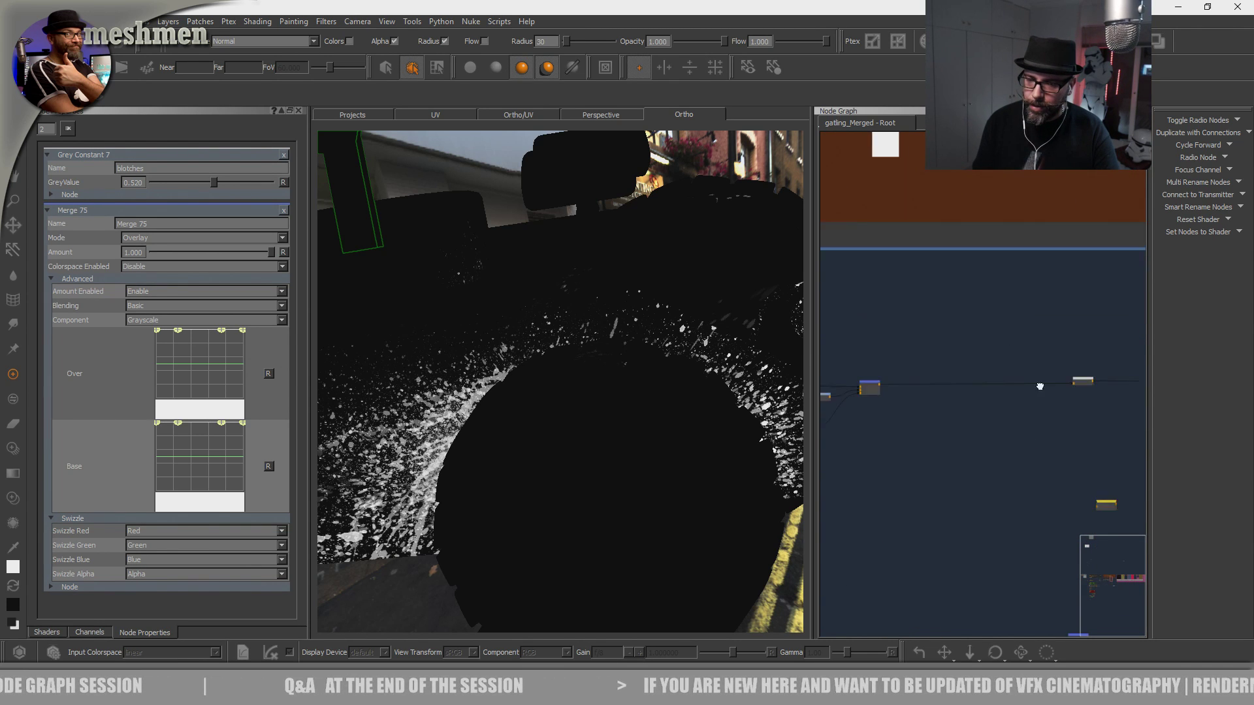
{"action": "scroll", "coordinate": [926, 546], "scroll_direction": "down", "scroll_amount": 10}
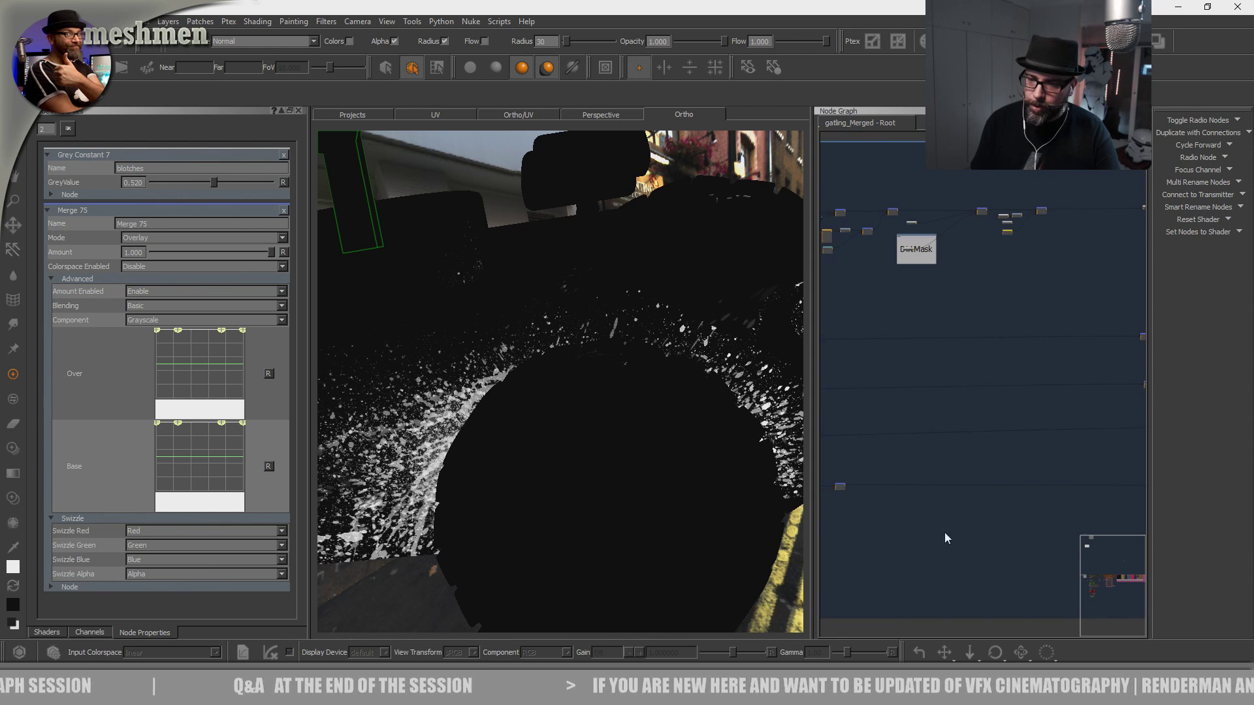
{"action": "scroll", "coordinate": [954, 526], "scroll_direction": "up", "scroll_amount": 3}
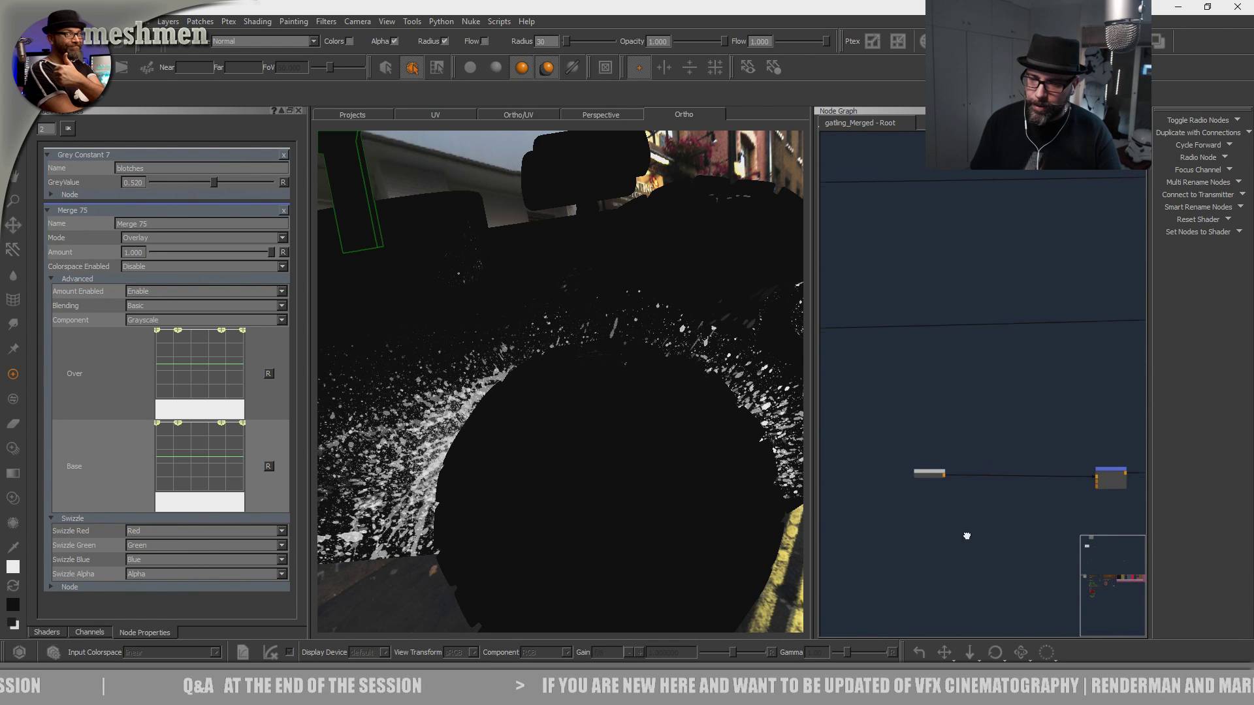
{"action": "key", "text": "Tab"}
{"action": "type", "text": "Radio Node"}
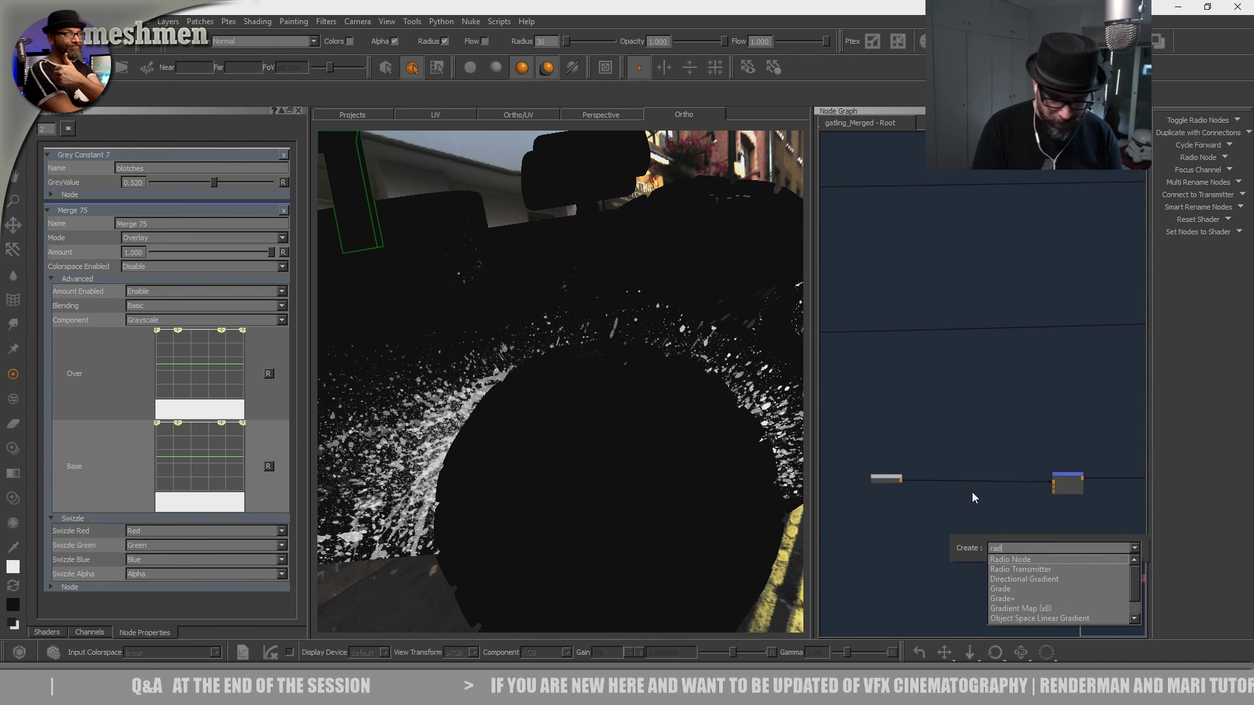
{"action": "key", "text": "Down"}
{"action": "key", "text": "Up"}
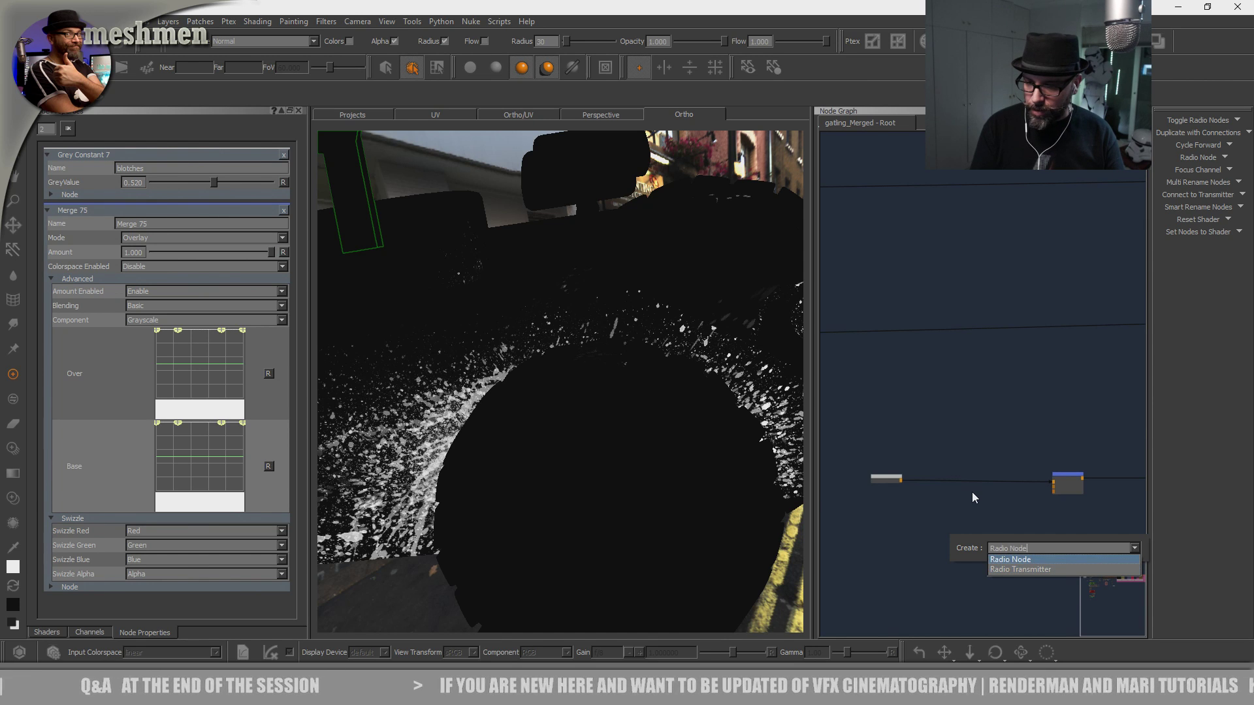
{"action": "key", "text": "Return"}
{"action": "scroll", "coordinate": [979, 522], "scroll_direction": "down", "scroll_amount": 3}
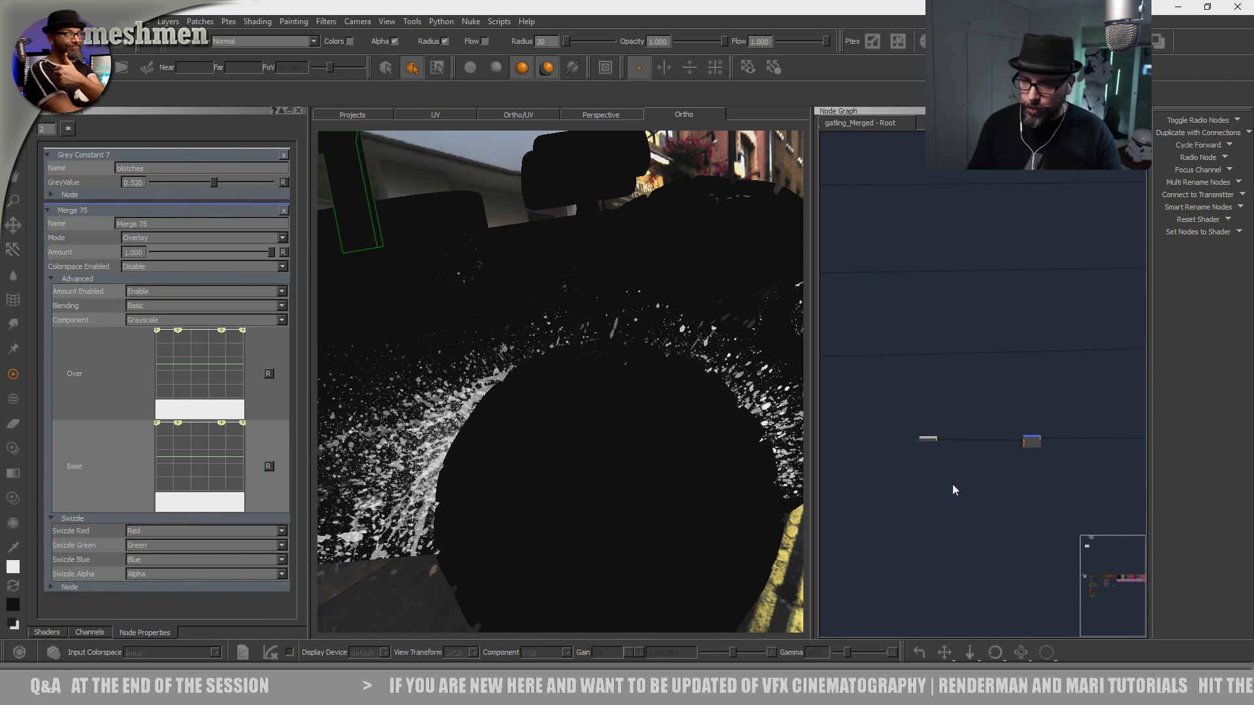
{"action": "scroll", "coordinate": [954, 494], "scroll_direction": "up", "scroll_amount": 2}
Add a Radio Node and place it just below the connection between the Grey Constant and the lowest Merge node.
{"action": "key", "text": "Tab"}
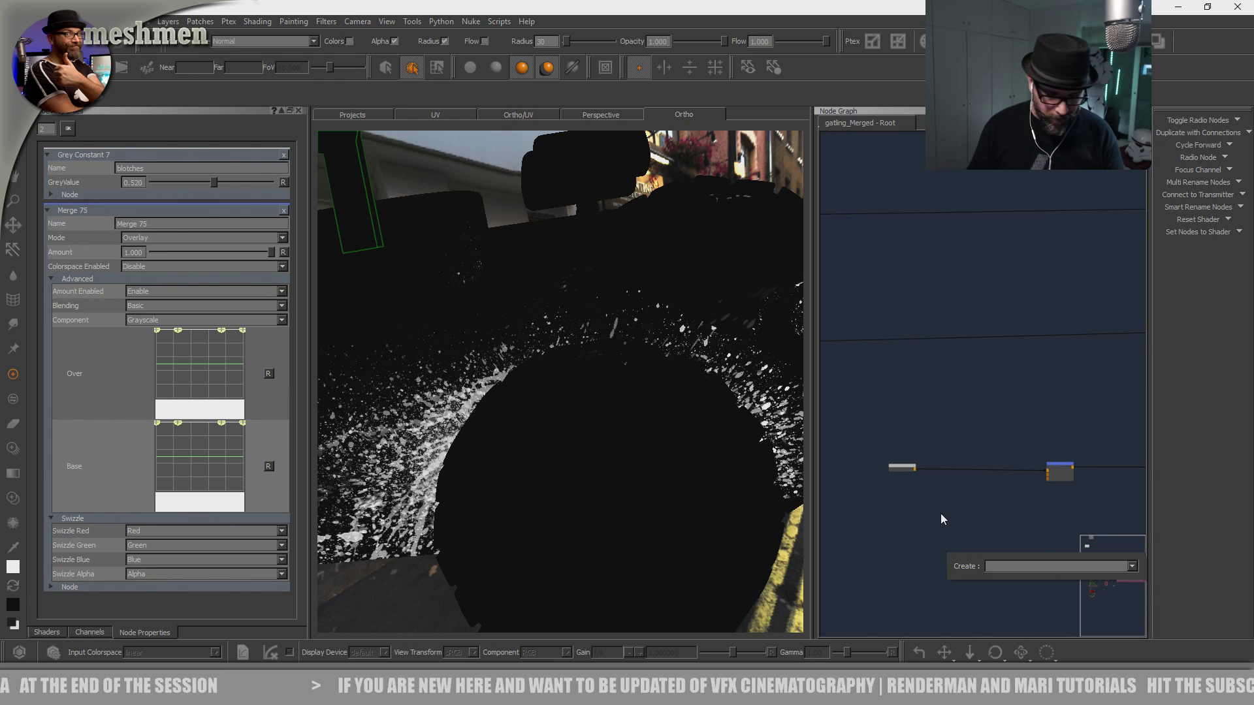
{"action": "type", "text": "rad"}
{"action": "key", "text": "Down"}
{"action": "key", "text": "Return"}
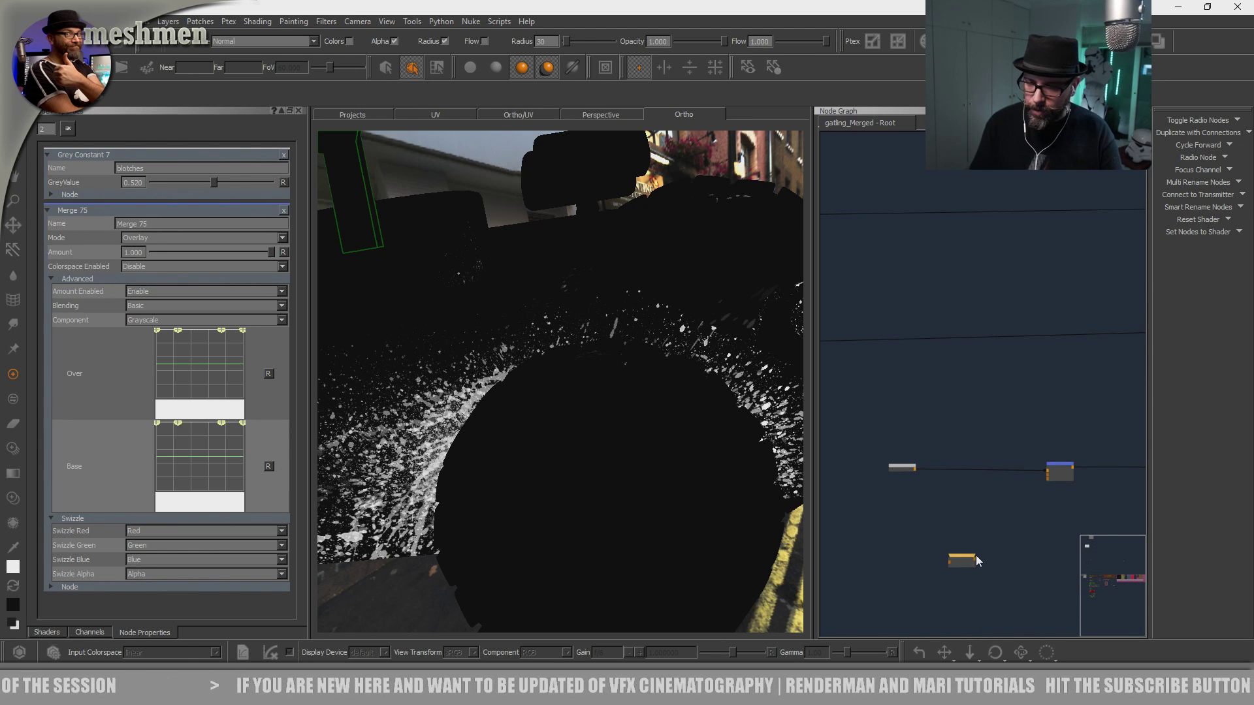
{"action": "left_click", "coordinate": [947, 512]}
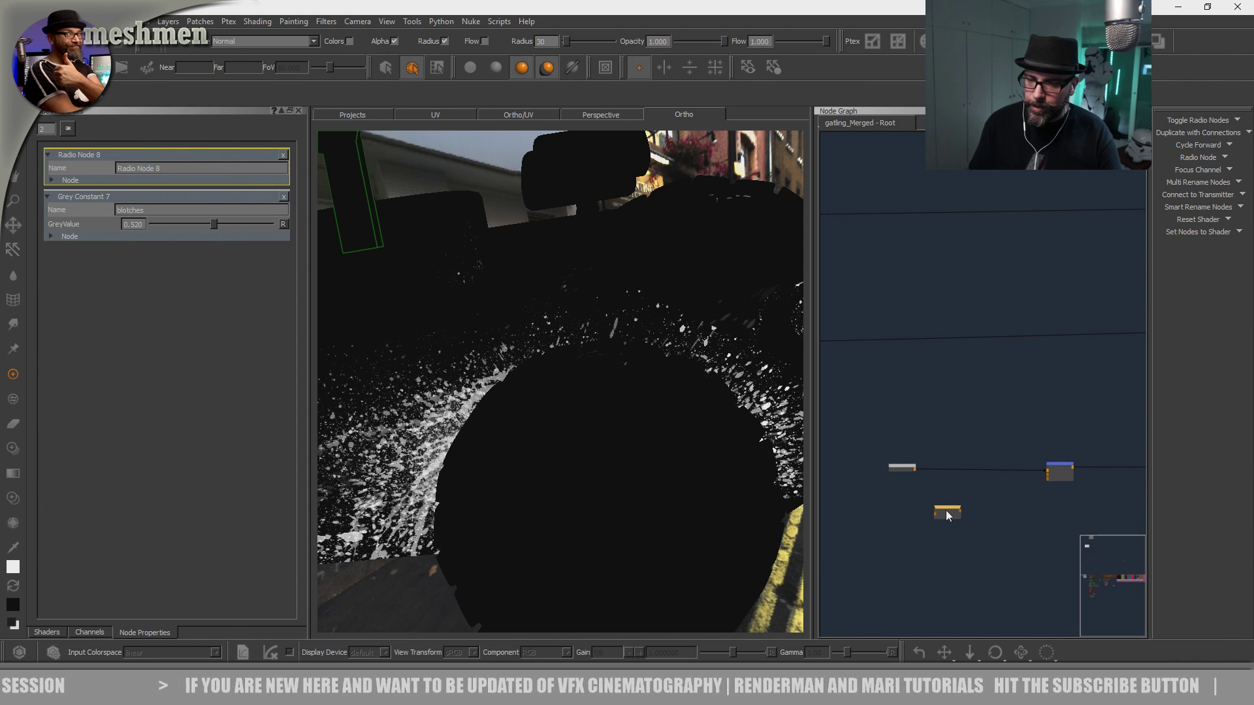
{"action": "left_click", "coordinate": [1185, 194]}
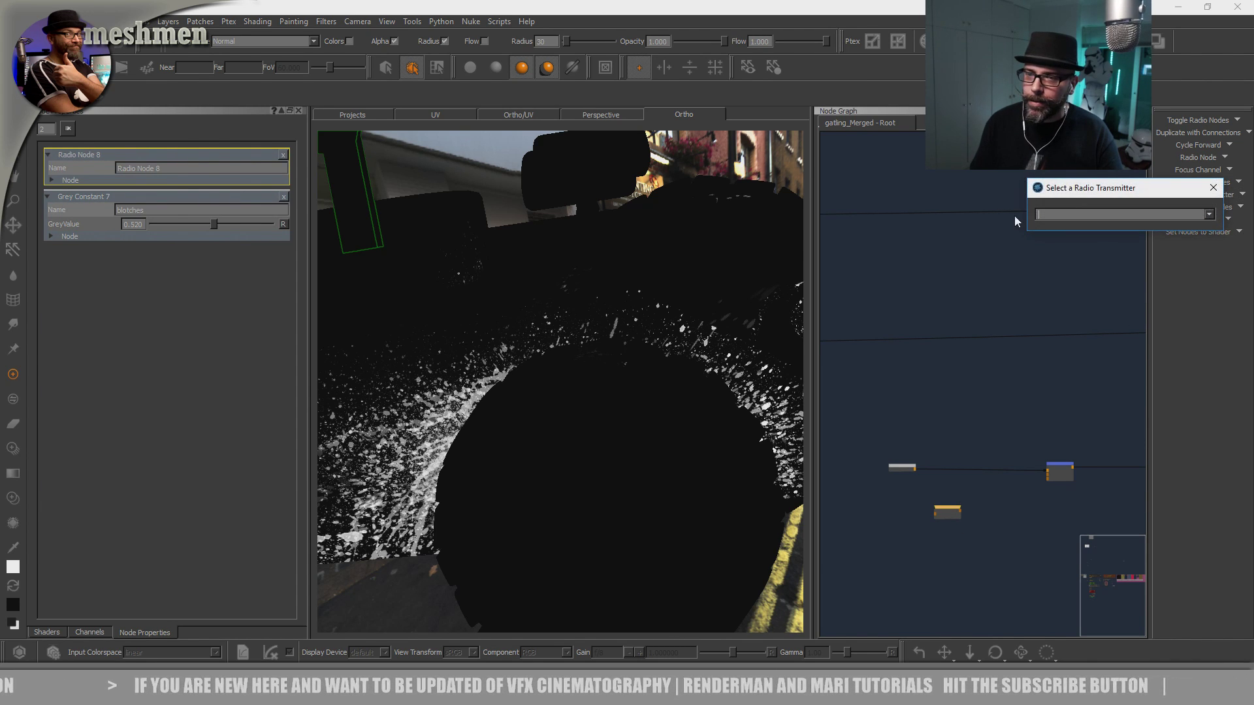
{"action": "left_click", "coordinate": [1210, 220]}
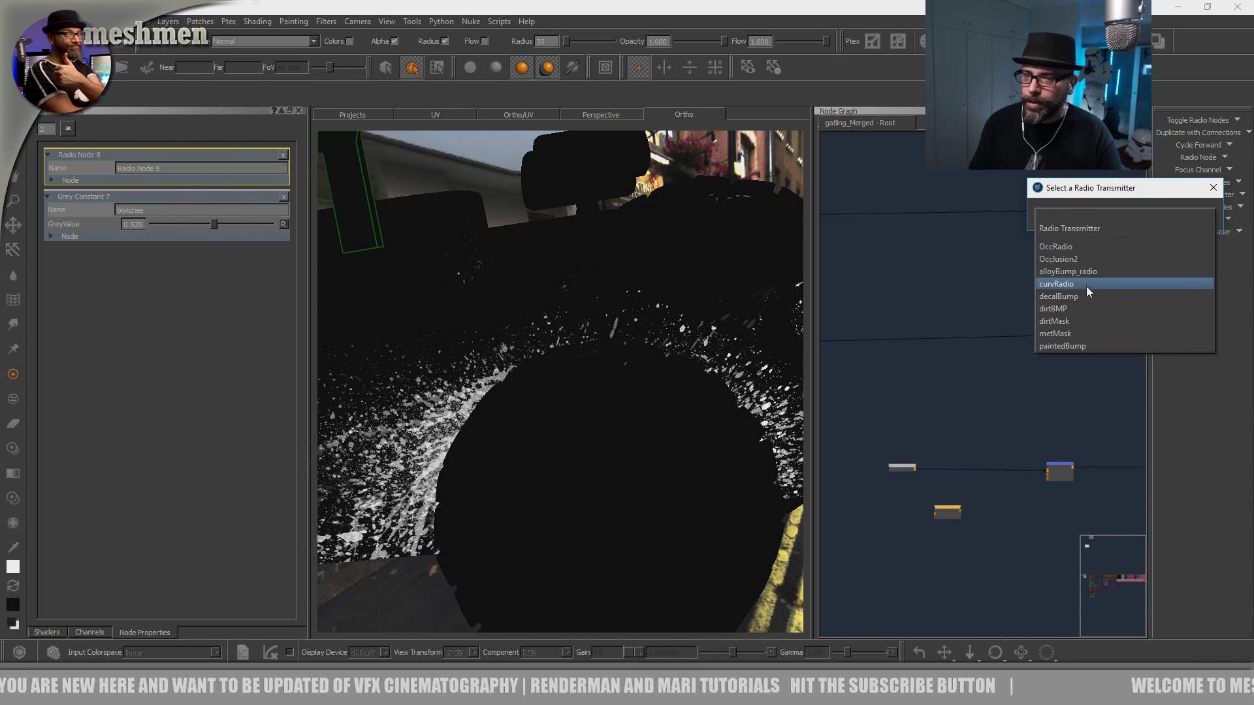
{"action": "left_click", "coordinate": [969, 382]}
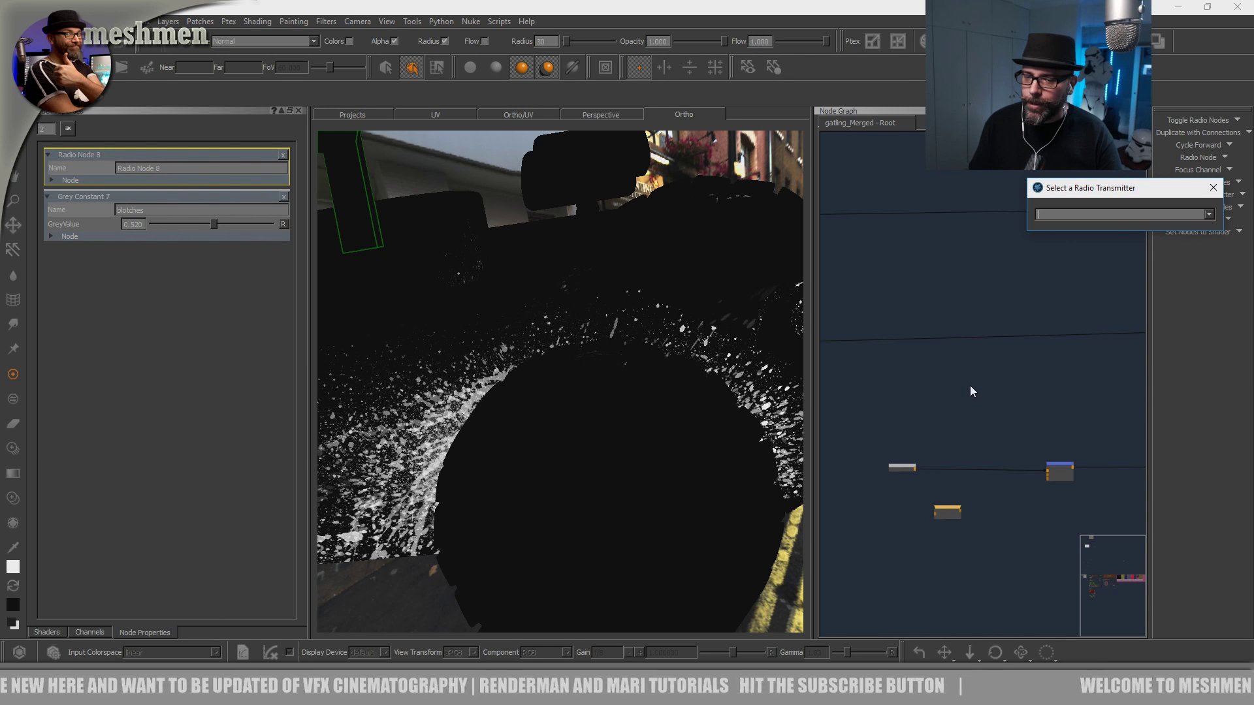
{"action": "key", "text": "Escape"}
Delete the stray Radio Node attached to the Radio Transmitter beside the Add drips backdrop and nudge the transmitter.
{"action": "scroll", "coordinate": [973, 348], "scroll_direction": "down", "scroll_amount": 8}
{"action": "middle_click_drag", "start_coordinate": [965, 343], "coordinate": [873, 473]}
{"action": "scroll", "coordinate": [966, 426], "scroll_direction": "up", "scroll_amount": 10}
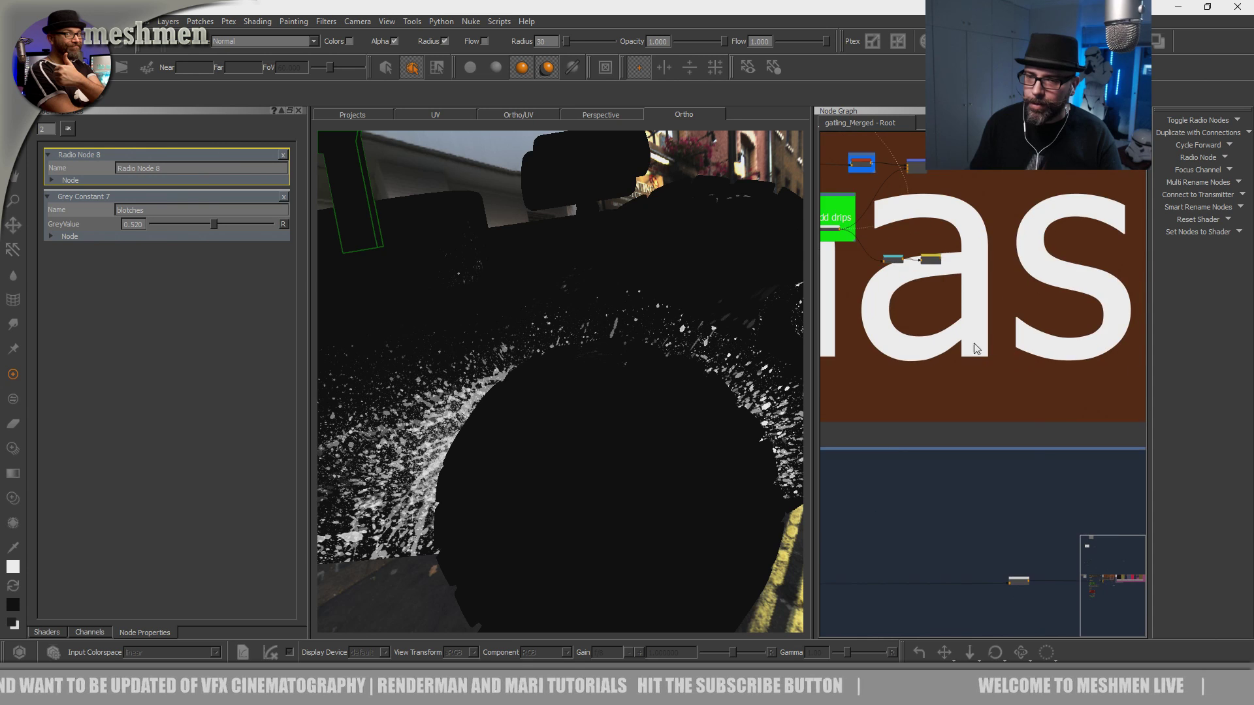
{"action": "middle_click_drag", "start_coordinate": [916, 337], "coordinate": [989, 390]}
{"action": "scroll", "coordinate": [1006, 369], "scroll_direction": "up", "scroll_amount": 3}
{"action": "left_click", "coordinate": [951, 316]}
{"action": "left_click", "coordinate": [1062, 309]}
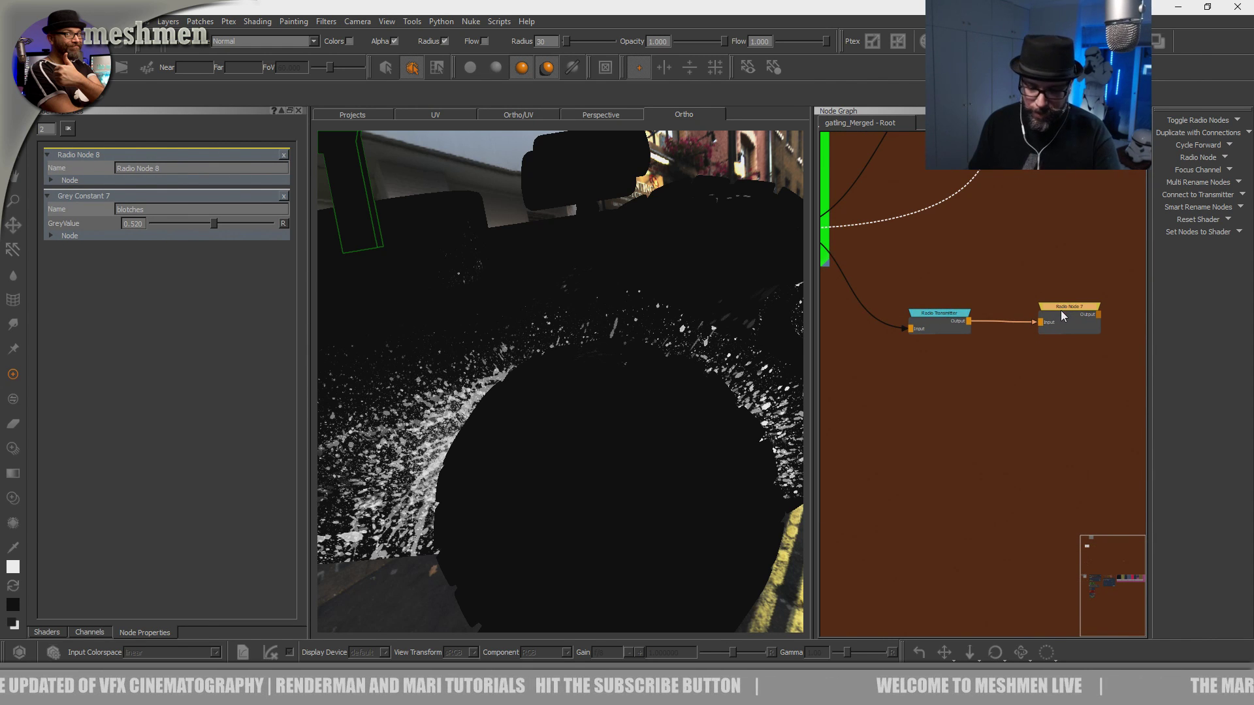
{"action": "key", "text": "Delete"}
{"action": "left_click_drag", "start_coordinate": [937, 313], "coordinate": [939, 313]}
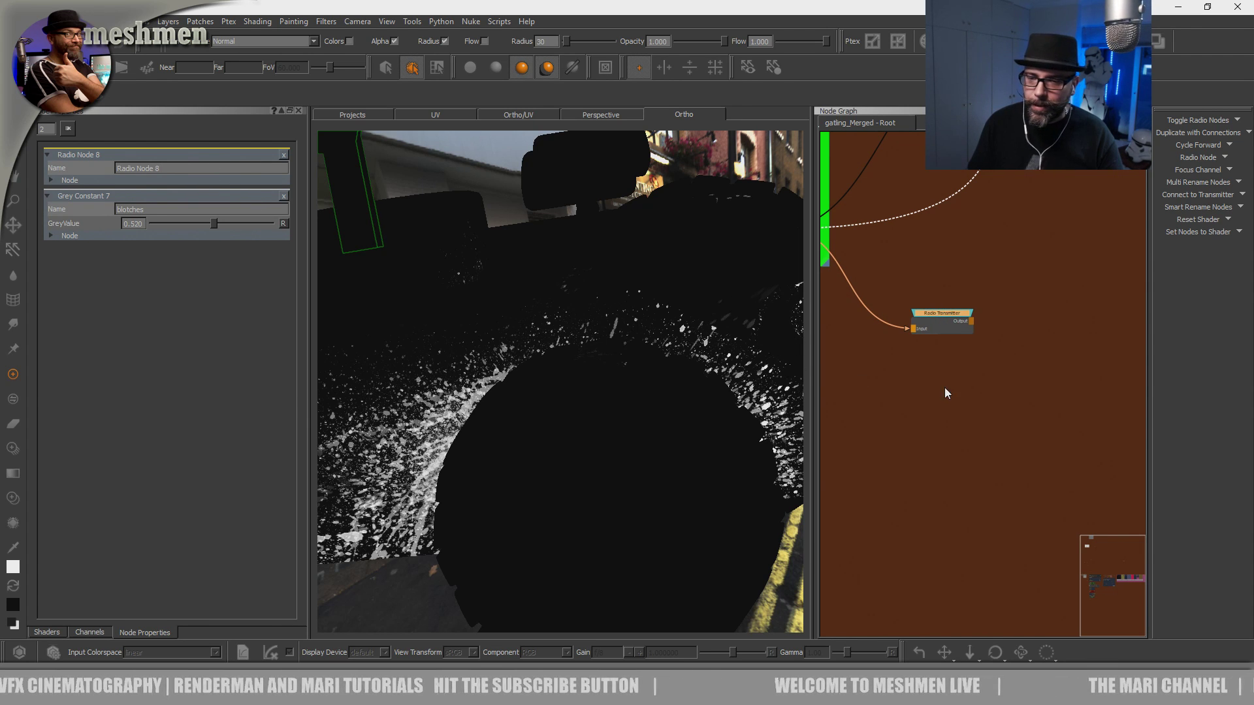
Rename the Radio Transmitter below the Add drips backdrop to blotchesRadio.
{"action": "left_click", "coordinate": [945, 313]}
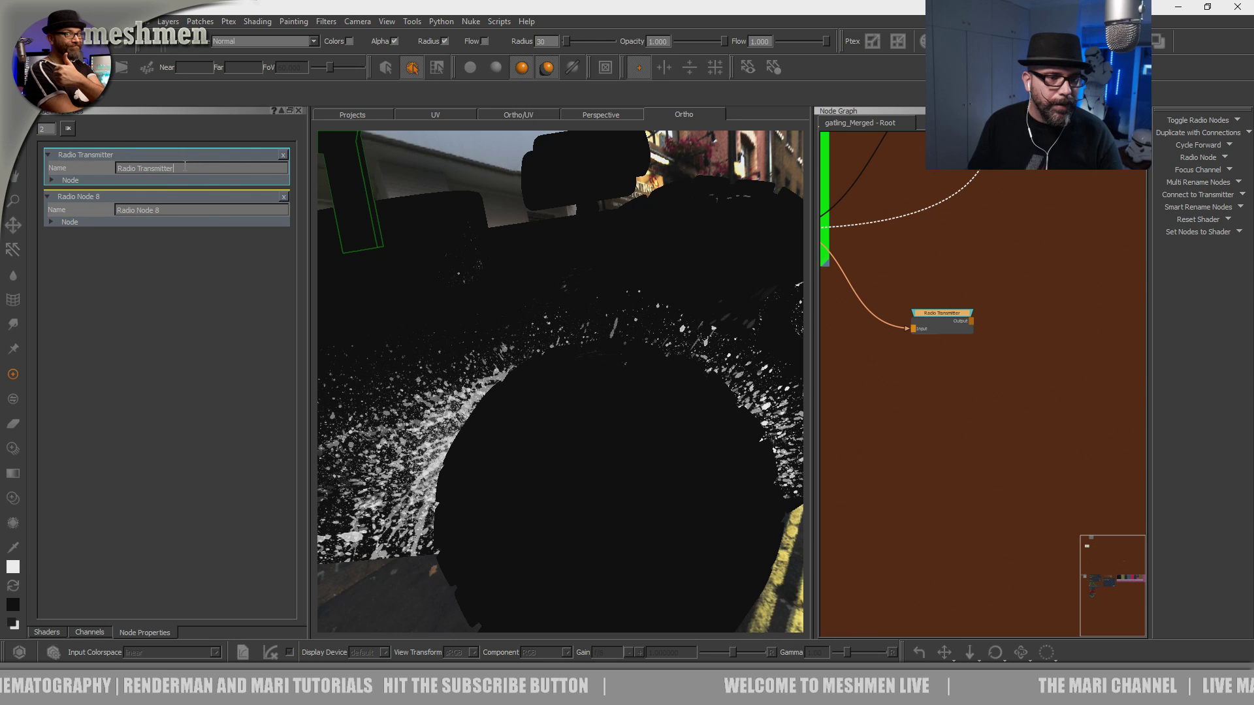
{"action": "type", "text": "blotche"}
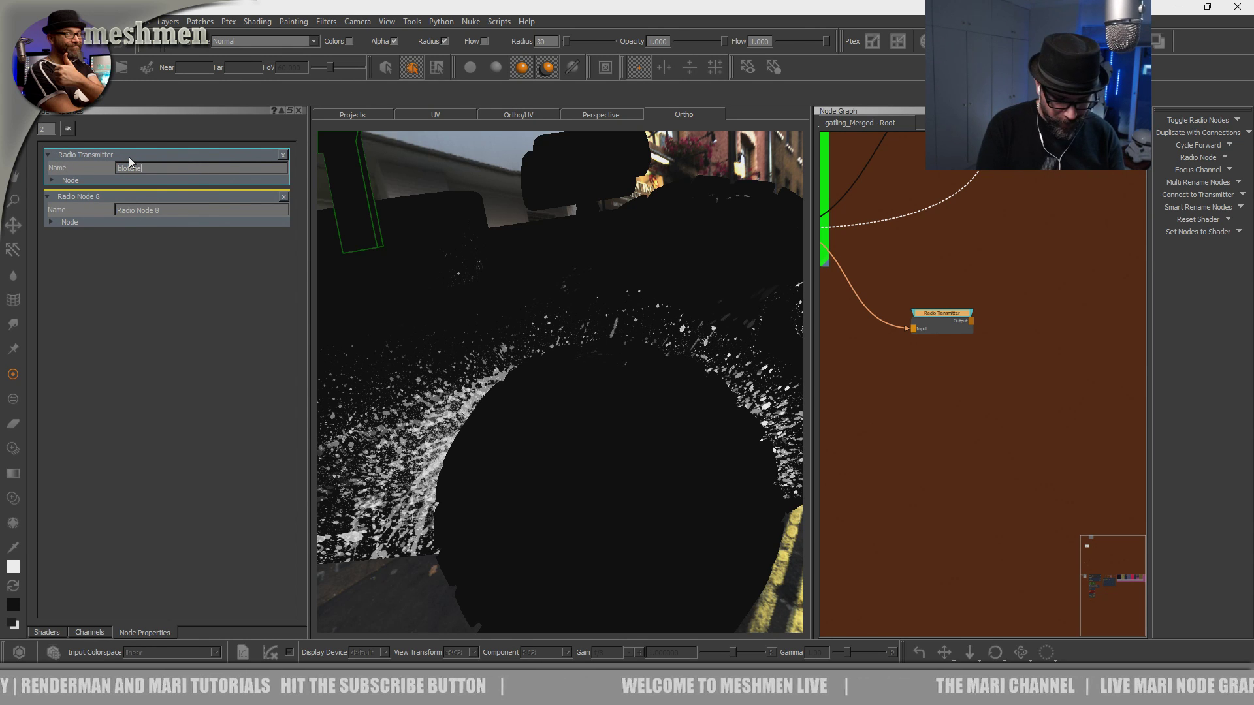
{"action": "type", "text": "sRadio"}
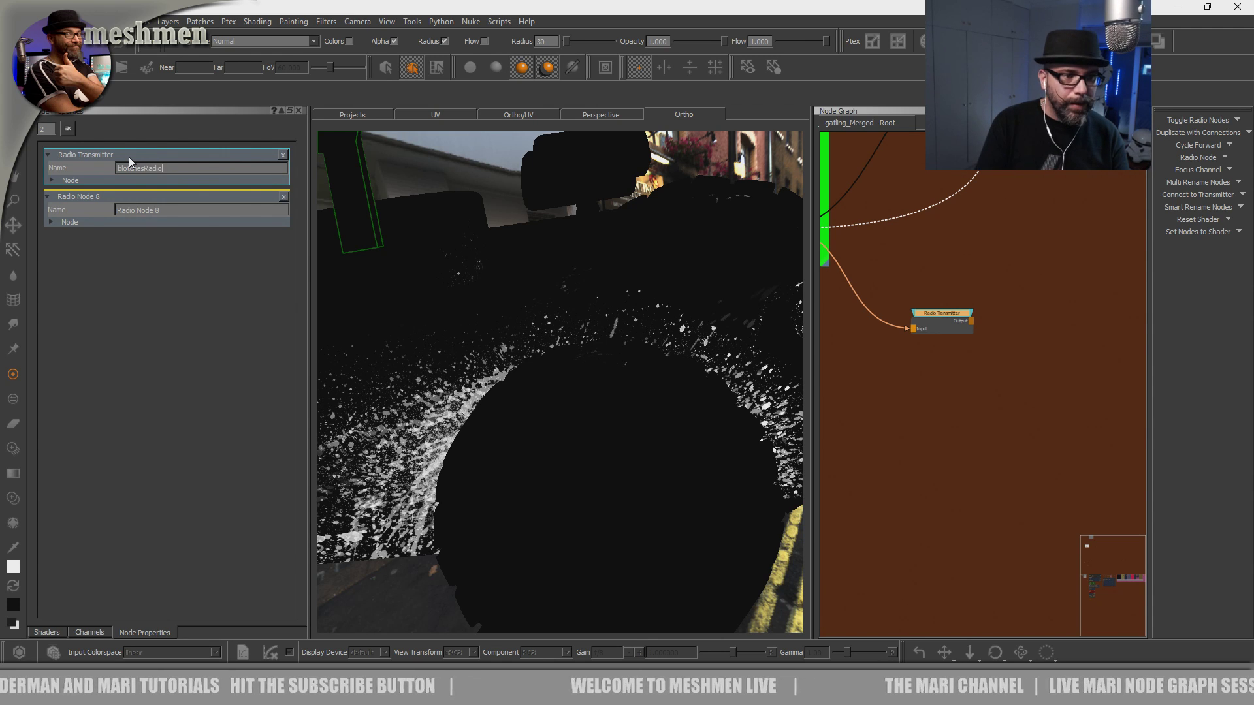
Link the Radio Node below the blotches Grey Constant in the Dirtmaterial backdrop to the blotchesRadio transmitter.
{"action": "scroll", "coordinate": [965, 411], "scroll_direction": "down", "scroll_amount": 5}
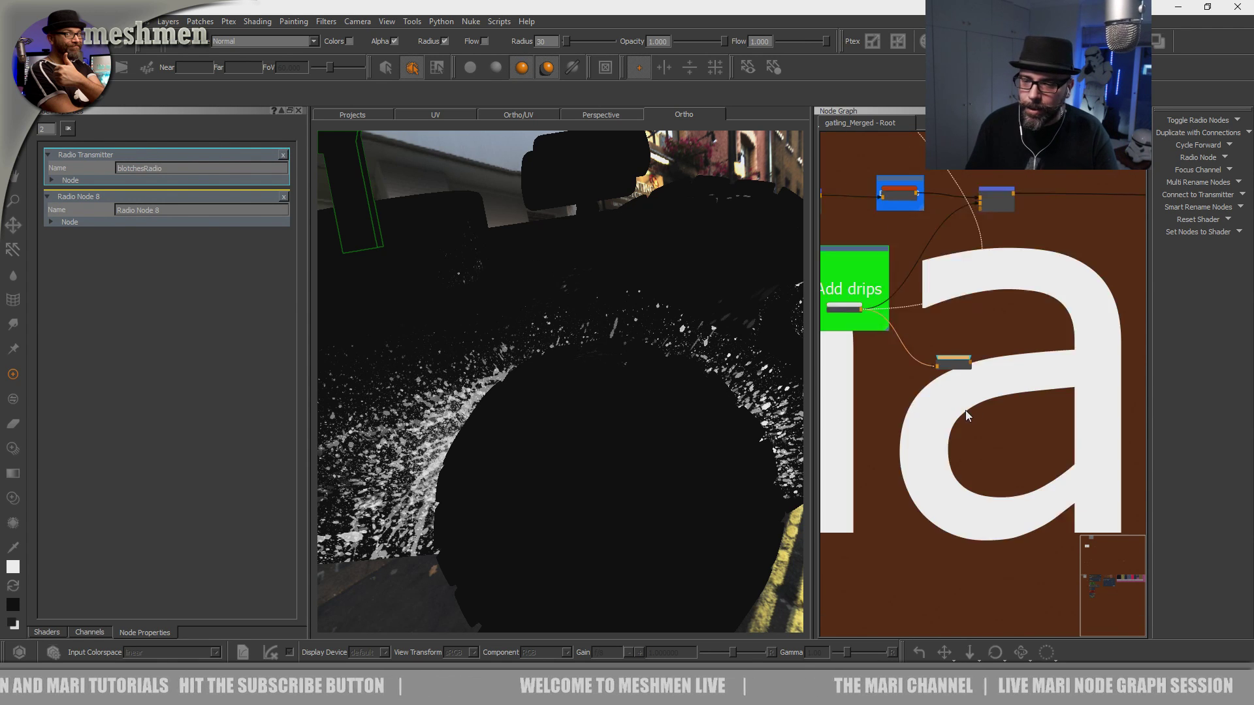
{"action": "scroll", "coordinate": [976, 437], "scroll_direction": "down", "scroll_amount": 3}
{"action": "middle_click_drag", "start_coordinate": [985, 457], "coordinate": [1013, 228]}
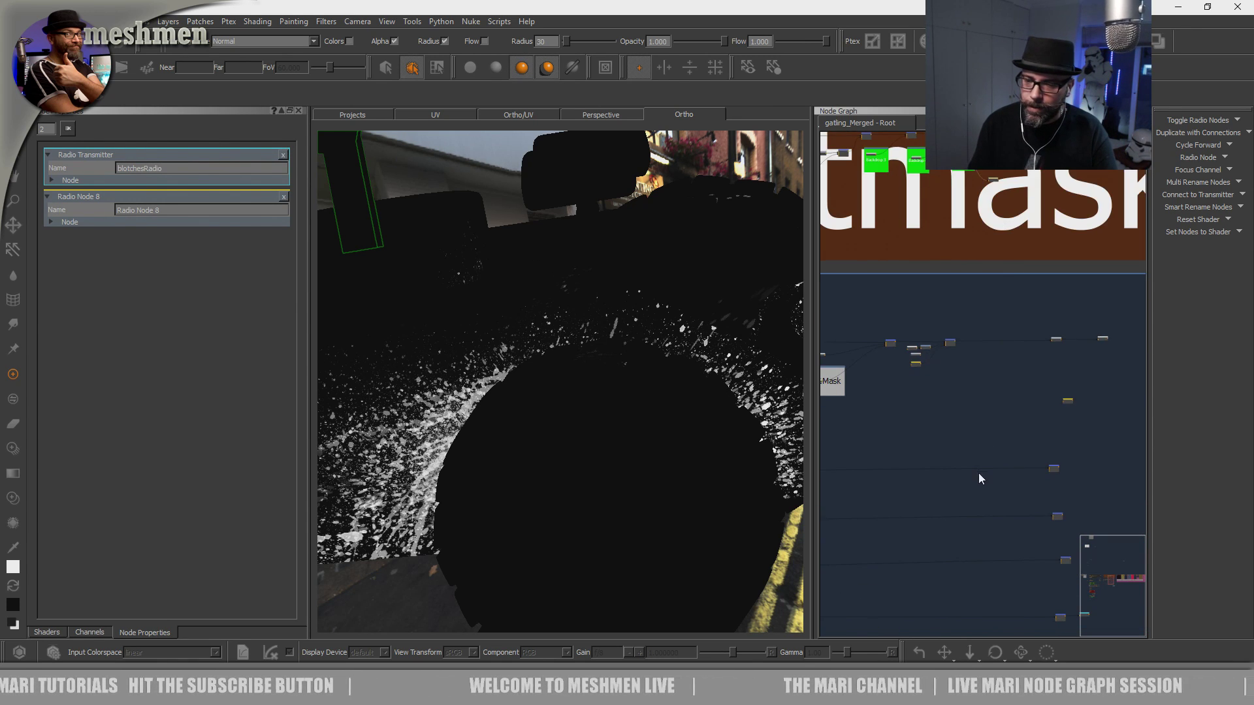
{"action": "scroll", "coordinate": [978, 473], "scroll_direction": "down", "scroll_amount": 3}
{"action": "middle_click_drag", "start_coordinate": [955, 527], "coordinate": [1097, 481]}
{"action": "scroll", "coordinate": [939, 518], "scroll_direction": "up", "scroll_amount": 10}
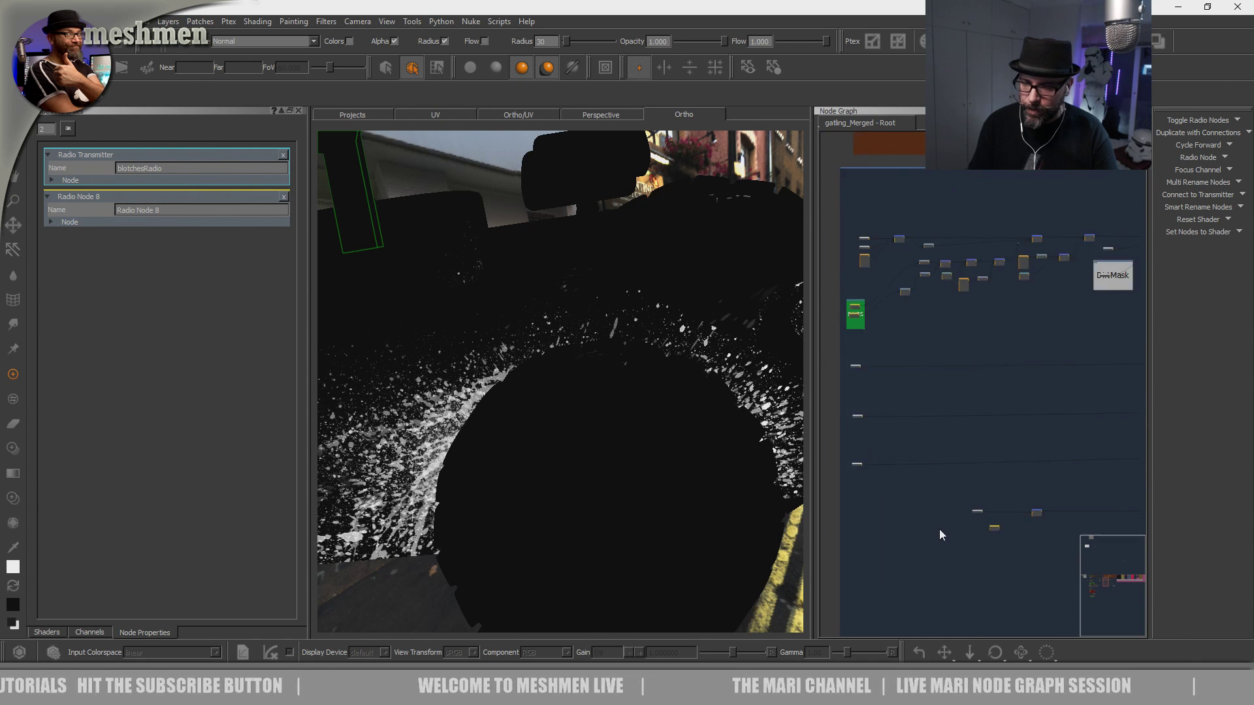
{"action": "left_click", "coordinate": [1006, 488]}
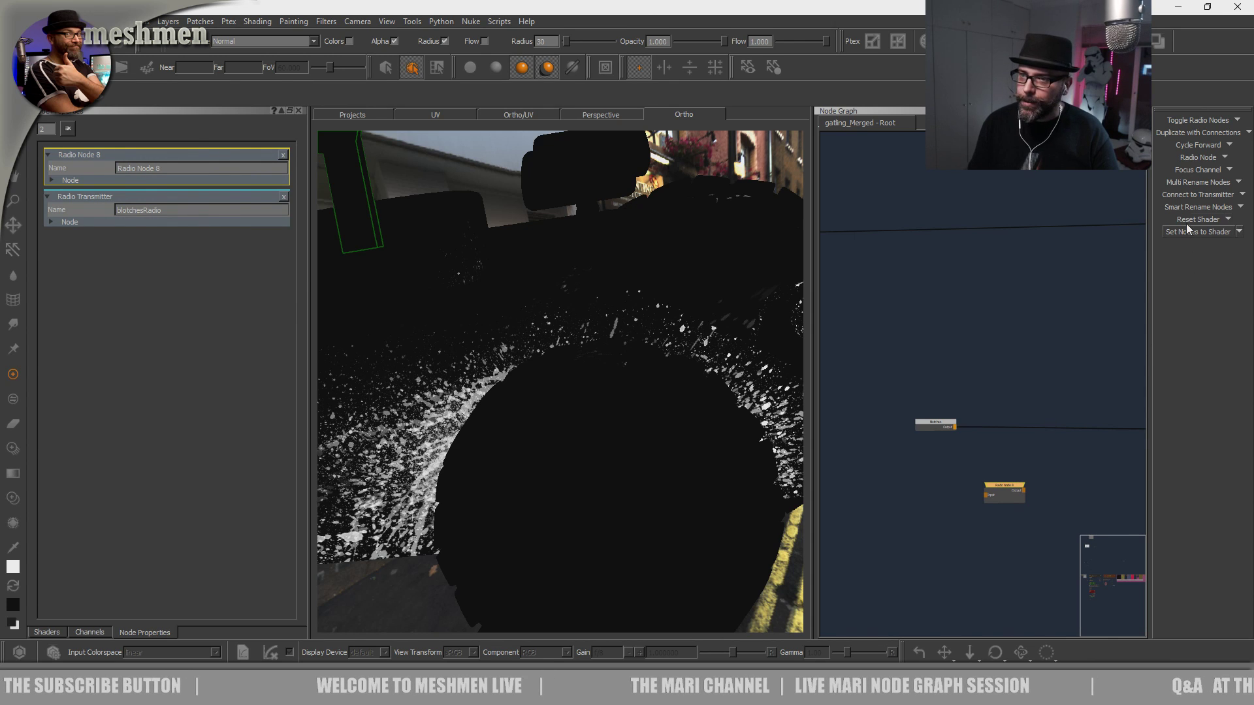
{"action": "left_click", "coordinate": [1195, 197]}
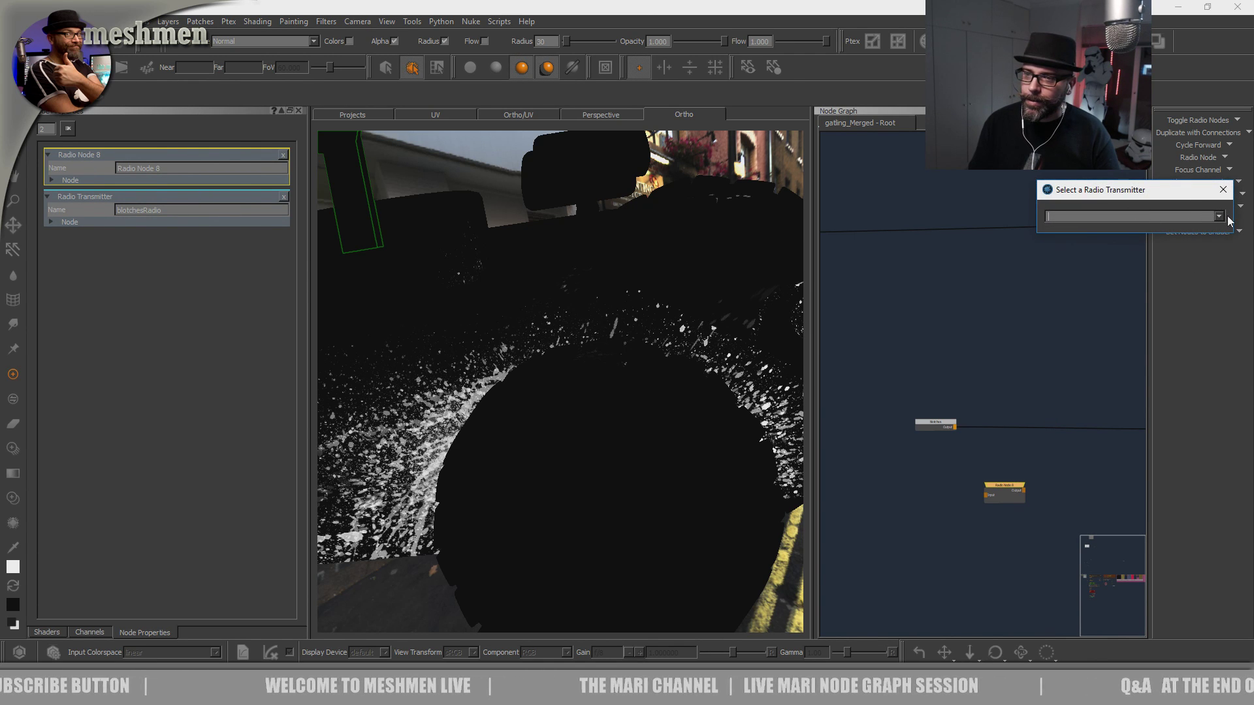
{"action": "left_click", "coordinate": [1219, 217]}
{"action": "left_click", "coordinate": [1117, 230]}
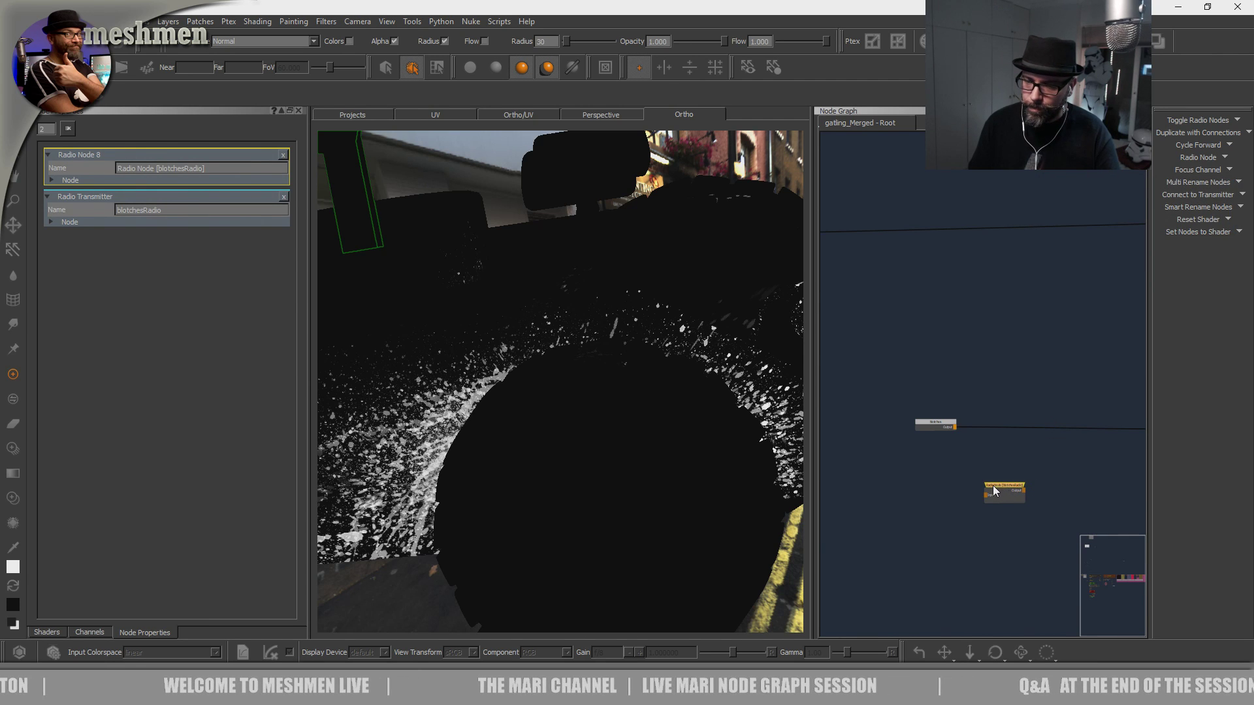
Move the blotchesRadio Radio Node closer to the lowest Merge node and connect its output to the Over input.
{"action": "scroll", "coordinate": [989, 477], "scroll_direction": "up", "scroll_amount": 2}
{"action": "middle_click_drag", "start_coordinate": [973, 480], "coordinate": [880, 493]}
{"action": "left_click_drag", "start_coordinate": [867, 488], "coordinate": [958, 495]}
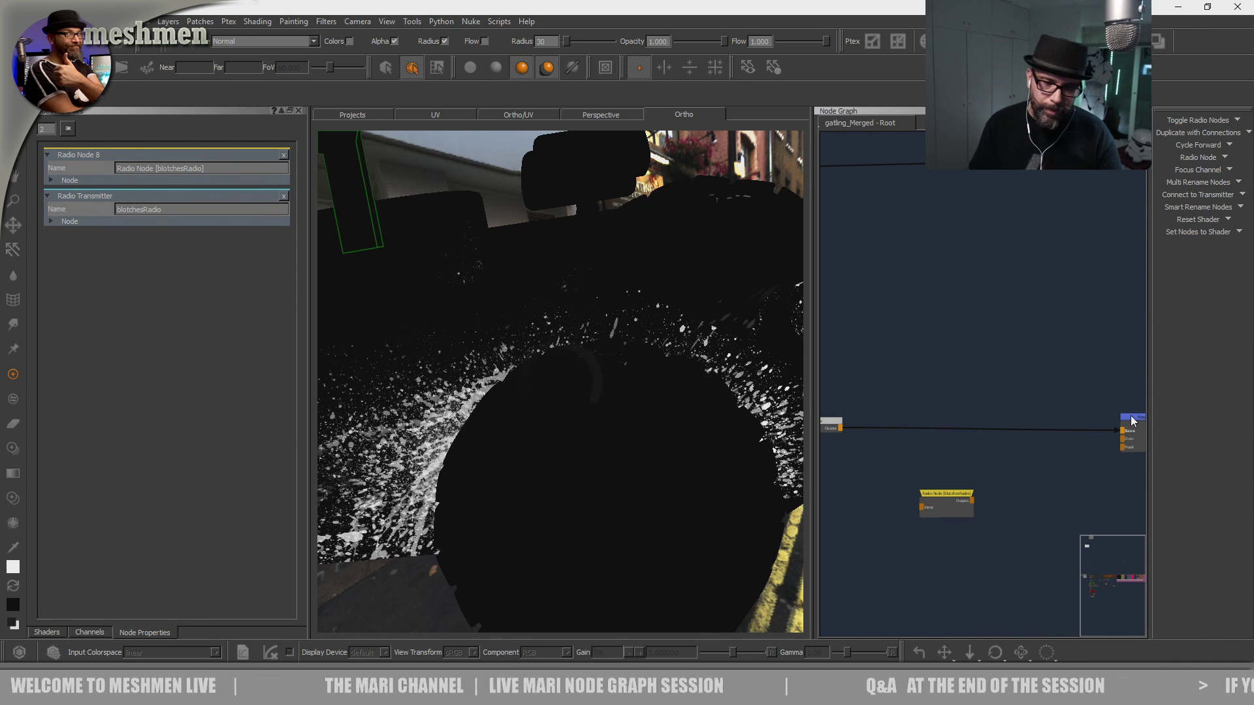
{"action": "middle_click_drag", "start_coordinate": [568, 421], "coordinate": [636, 470]}
{"action": "left_click_drag", "start_coordinate": [963, 496], "coordinate": [1011, 478]}
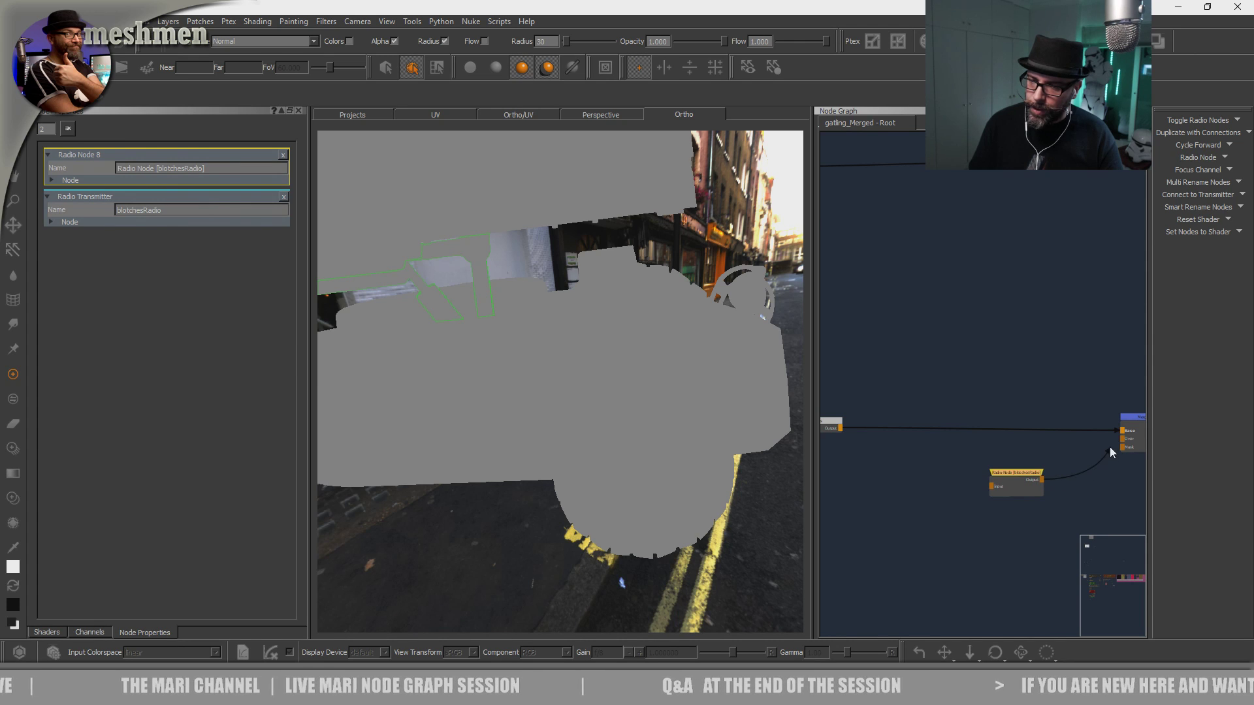
{"action": "left_click_drag", "start_coordinate": [1124, 444], "coordinate": [1122, 439]}
Set the lowest Merge node's mode to Screen with an amount of 0.083 and check the blotches on the model.
{"action": "left_click", "coordinate": [1140, 418]}
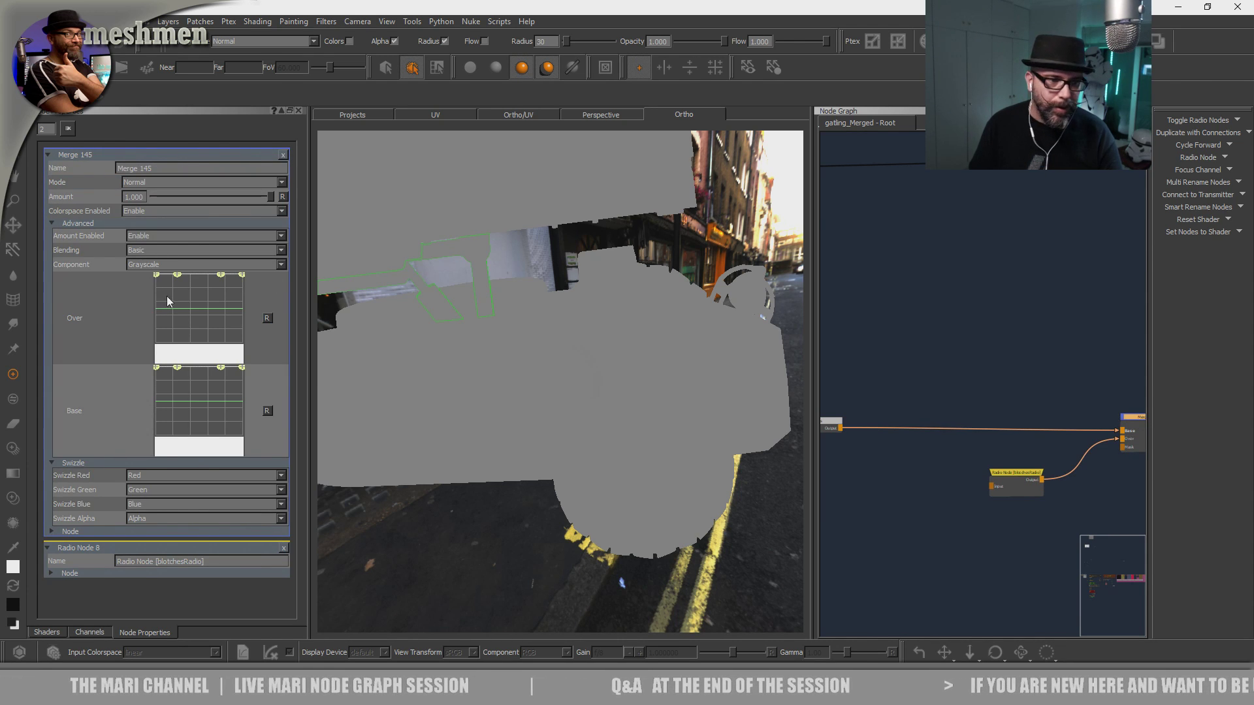
{"action": "left_click", "coordinate": [166, 182]}
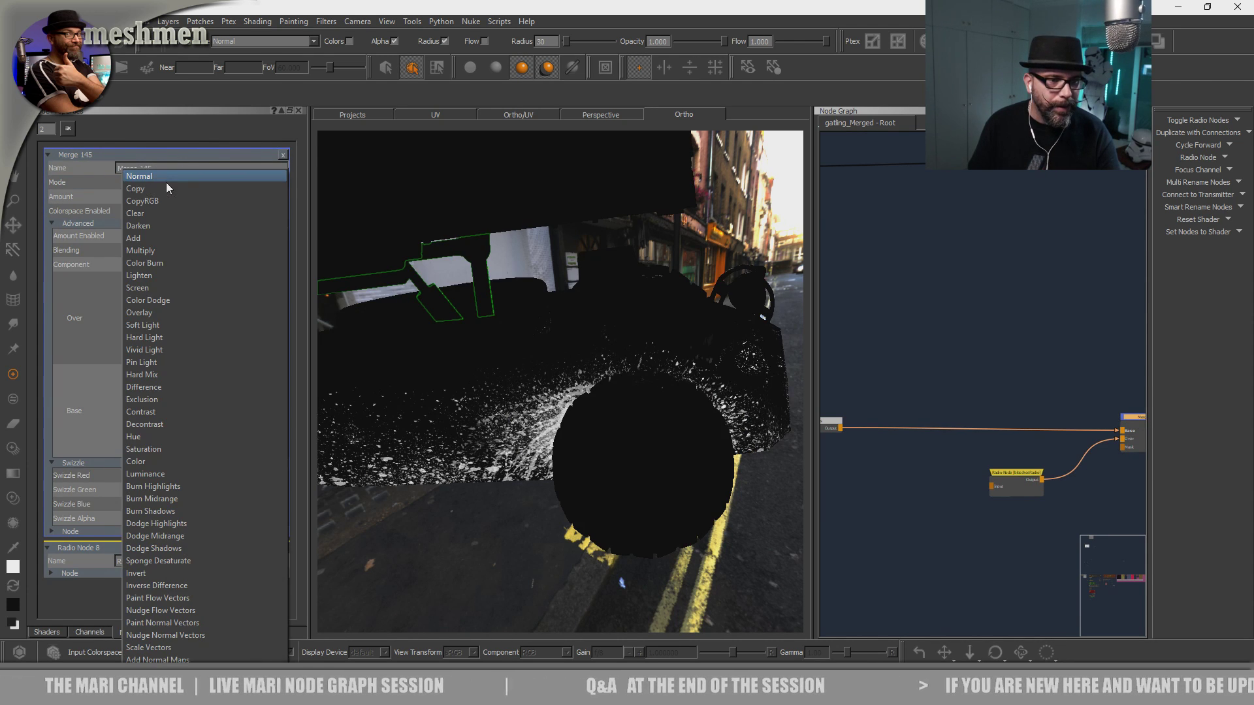
{"action": "left_click", "coordinate": [146, 292]}
{"action": "left_click_drag", "start_coordinate": [169, 200], "coordinate": [166, 200]}
{"action": "scroll", "coordinate": [540, 358], "scroll_direction": "up", "scroll_amount": 5}
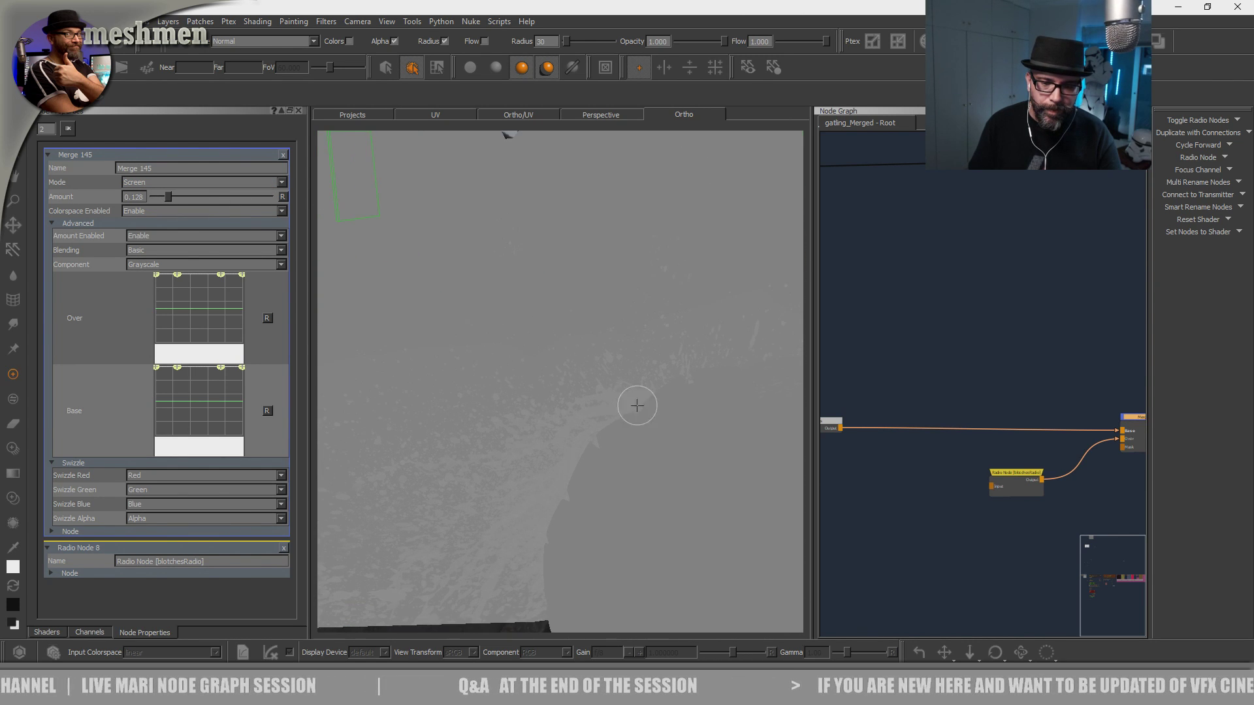
{"action": "scroll", "coordinate": [571, 375], "scroll_direction": "up", "scroll_amount": 4}
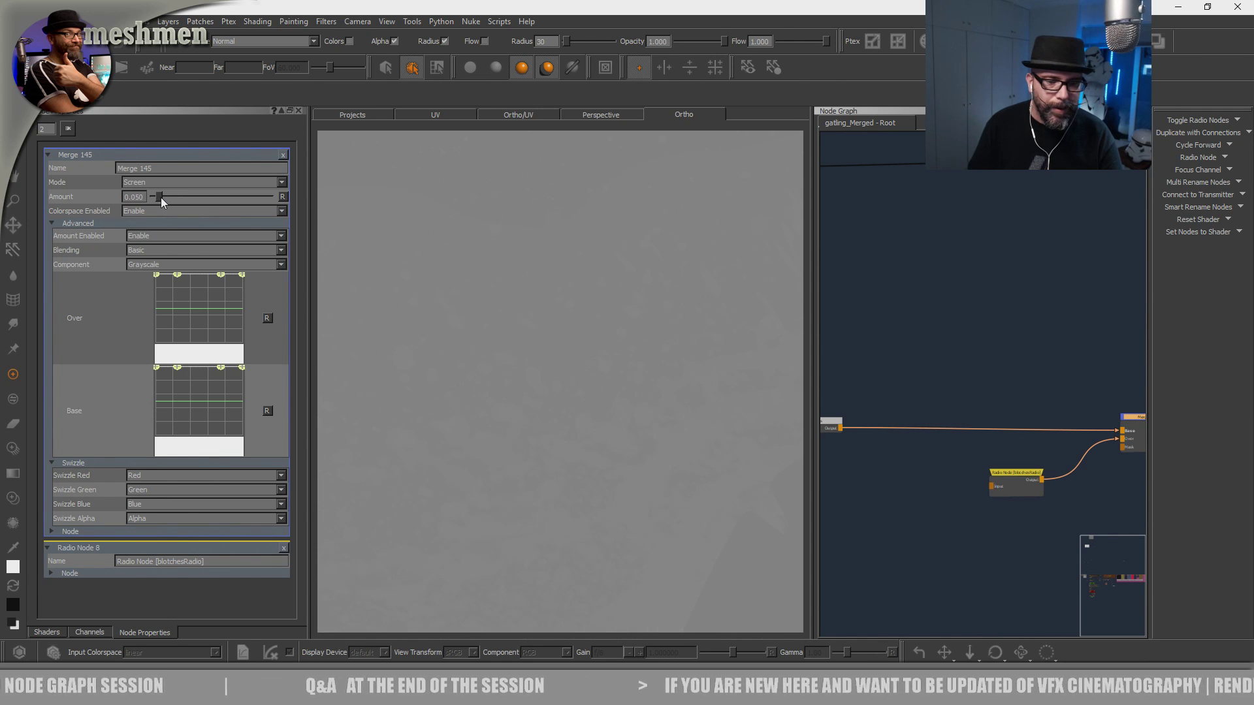
{"action": "scroll", "coordinate": [537, 339], "scroll_direction": "down", "scroll_amount": 4}
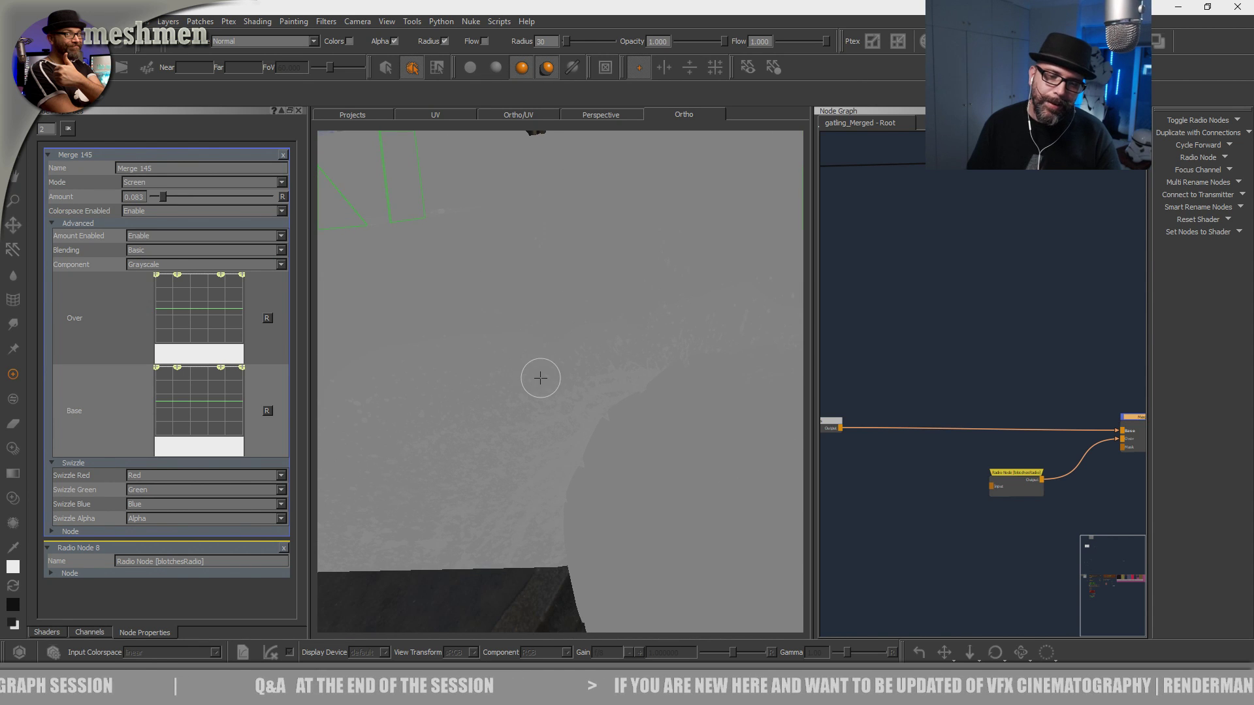
{"action": "scroll", "coordinate": [521, 383], "scroll_direction": "up", "scroll_amount": 2}
{"action": "scroll", "coordinate": [534, 390], "scroll_direction": "down", "scroll_amount": 2}
{"action": "scroll", "coordinate": [537, 390], "scroll_direction": "down", "scroll_amount": 4}
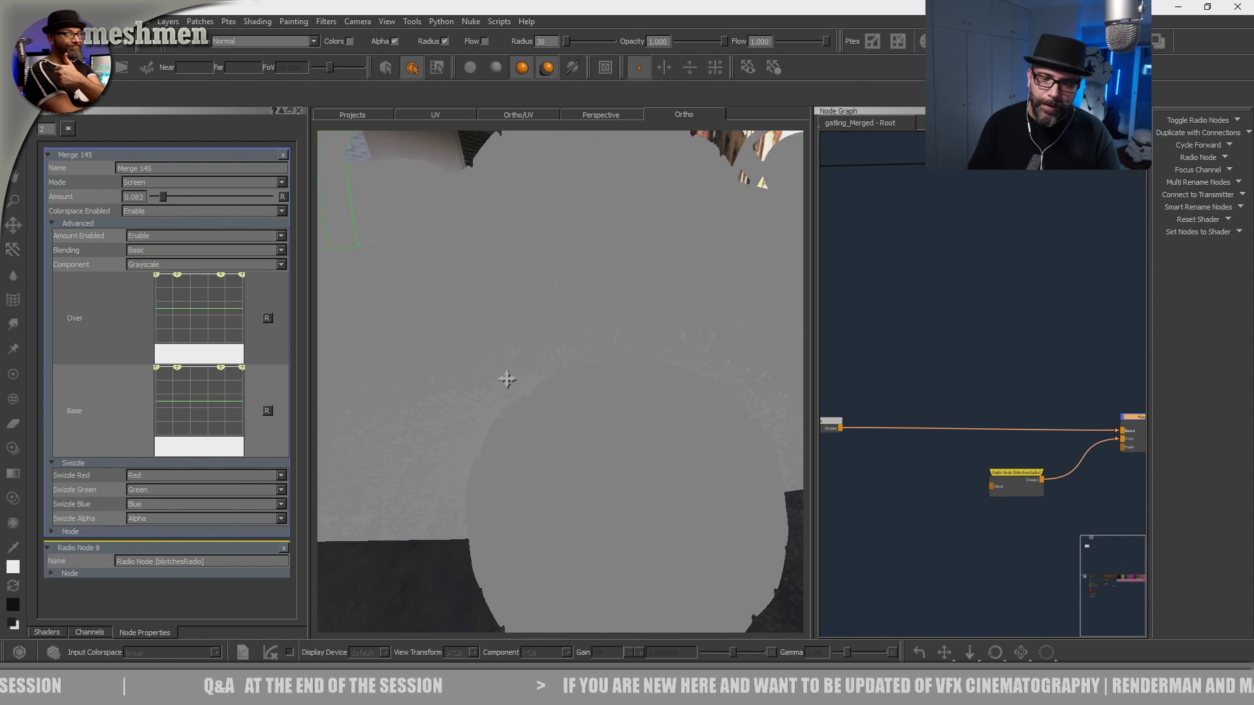
{"action": "left_click_drag", "start_coordinate": [530, 392], "coordinate": [540, 503], "text": "alt"}
{"action": "scroll", "coordinate": [989, 397], "scroll_direction": "down", "scroll_amount": 2}
{"action": "scroll", "coordinate": [980, 386], "scroll_direction": "down", "scroll_amount": 3}
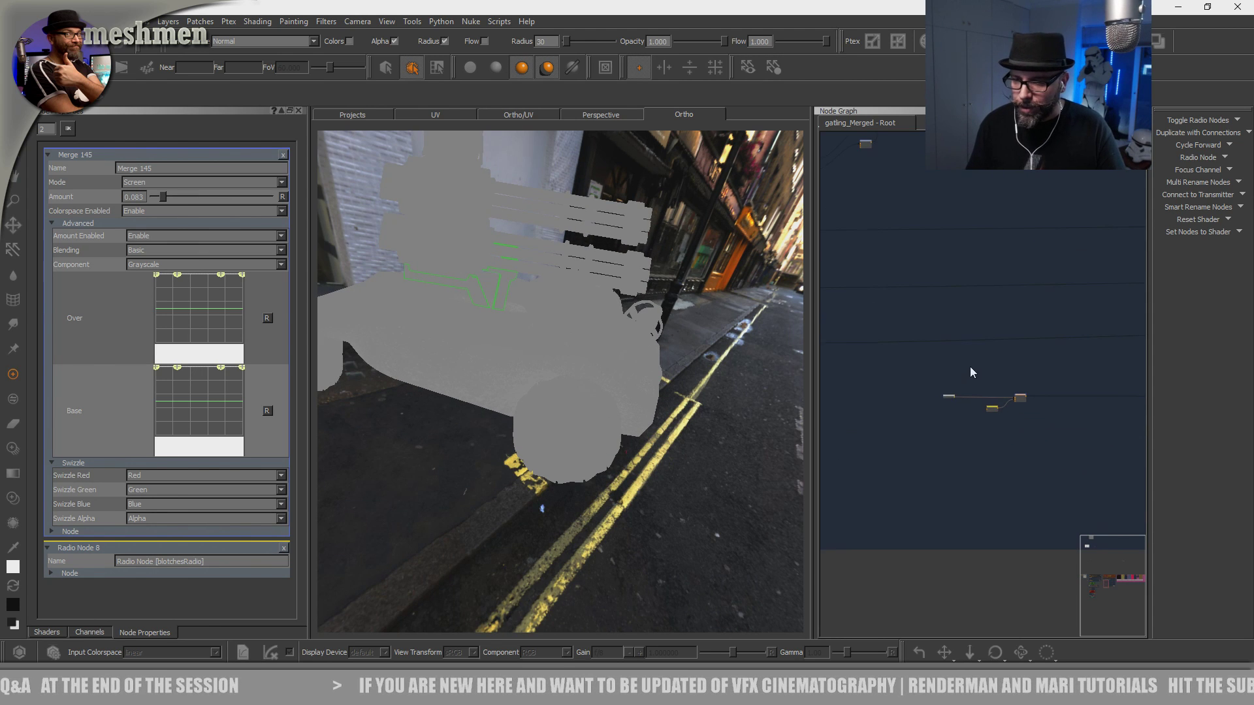
Find the lowest Merge node in the olive backdrop before the bake points and view its output on the model.
{"action": "key", "text": "j"}
{"action": "double_click", "coordinate": [947, 404]}
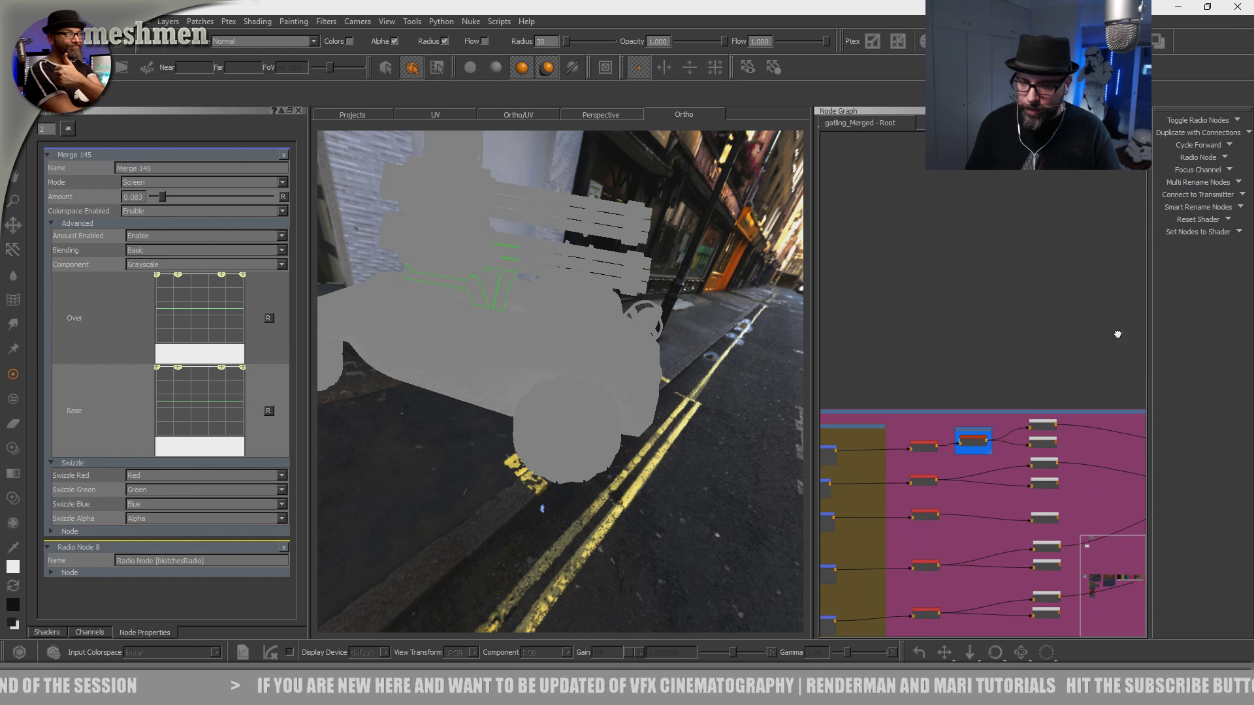
{"action": "left_click", "coordinate": [1024, 436]}
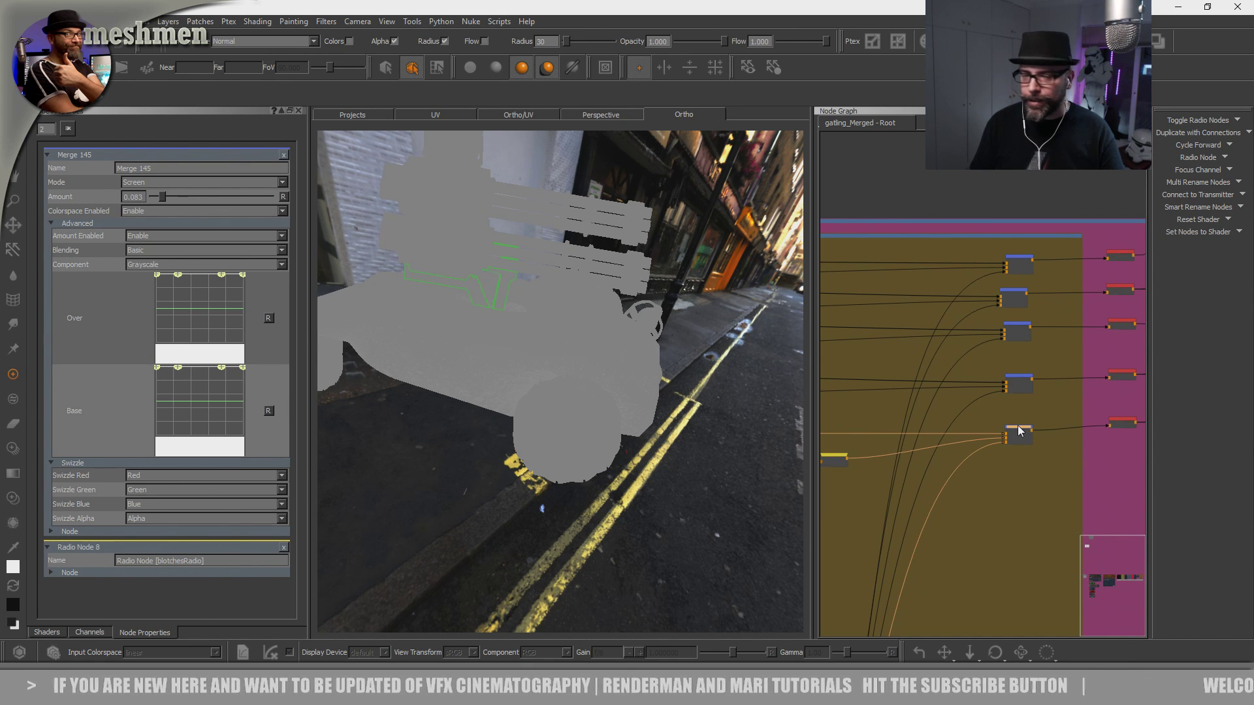
{"action": "left_click_drag", "start_coordinate": [1022, 427], "coordinate": [1024, 431]}
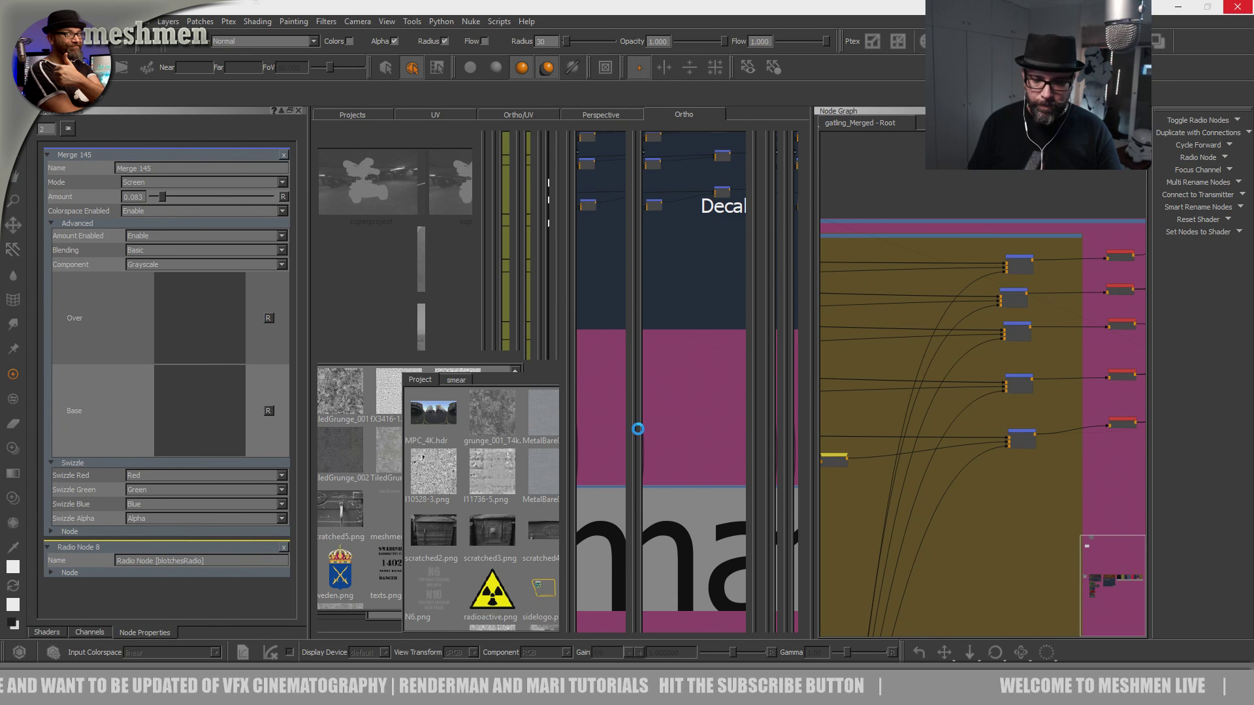
Examine the combined bump result around the wheel, side panels and number decal, including the whole vehicle.
{"action": "right_click_drag", "start_coordinate": [610, 405], "coordinate": [692, 406], "text": "alt"}
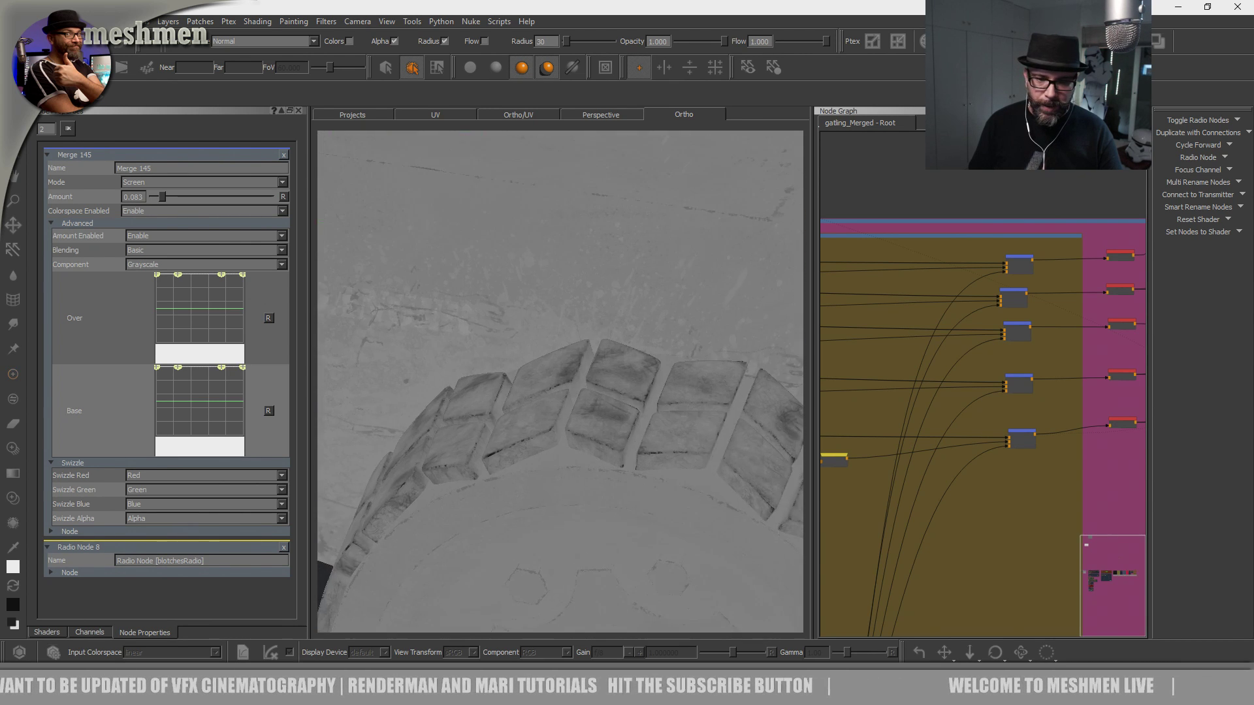
{"action": "middle_click_drag", "start_coordinate": [473, 341], "coordinate": [571, 411], "text": "alt"}
{"action": "right_click_drag", "start_coordinate": [570, 411], "coordinate": [557, 430], "text": "alt"}
{"action": "mouse_move", "coordinate": [556, 430]}
{"action": "middle_mouse_down", "text": "alt"}
{"action": "mouse_move", "coordinate": [531, 442]}
{"action": "mouse_move", "coordinate": [589, 453]}
{"action": "mouse_move", "coordinate": [562, 436]}
{"action": "middle_mouse_up", "text": "alt"}
{"action": "mouse_move", "coordinate": [562, 437]}
{"action": "right_mouse_down", "text": "alt"}
{"action": "mouse_move", "coordinate": [588, 423]}
{"action": "mouse_move", "coordinate": [546, 435]}
{"action": "mouse_move", "coordinate": [565, 414]}
{"action": "right_mouse_up", "text": "alt"}
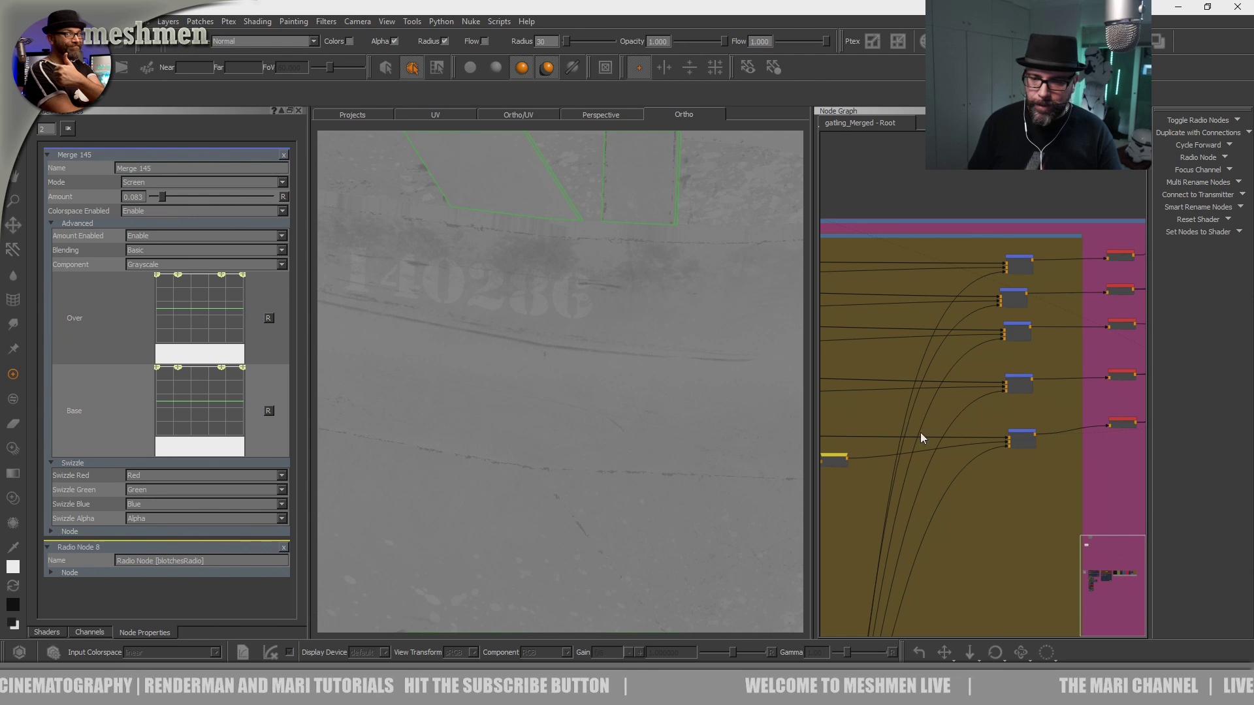
{"action": "right_click_drag", "start_coordinate": [587, 281], "coordinate": [615, 502], "text": "alt"}
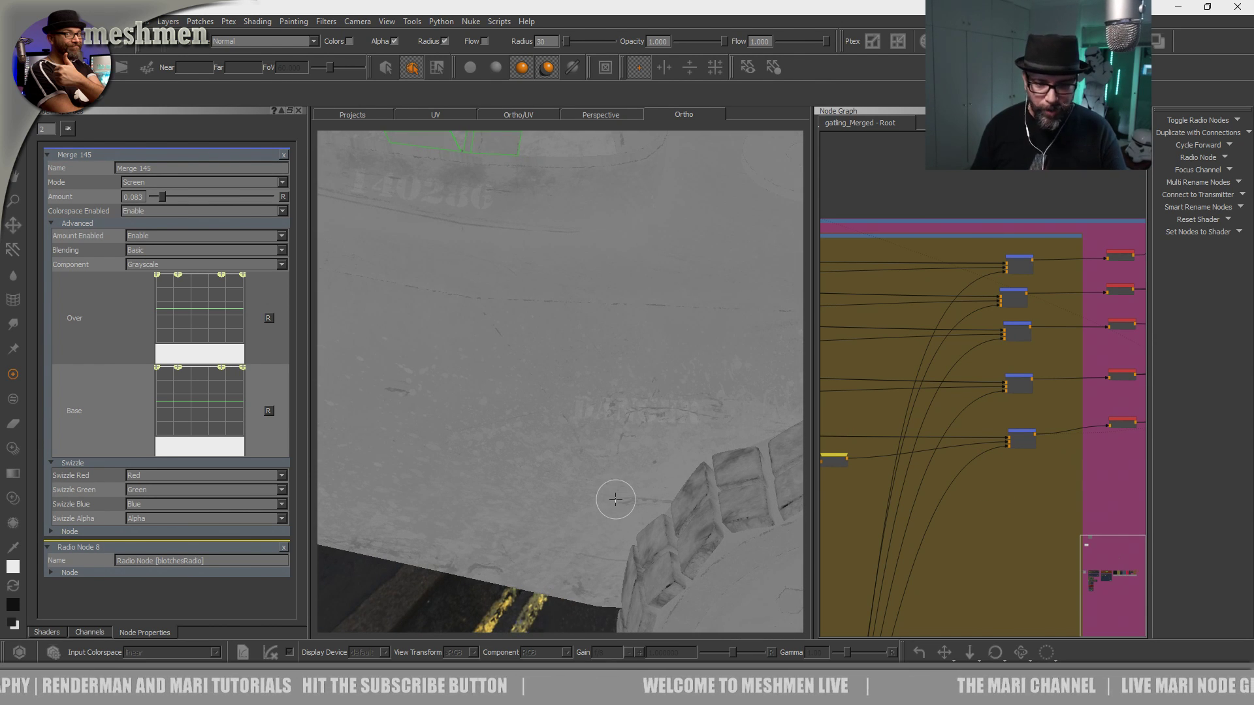
{"action": "middle_click_drag", "start_coordinate": [569, 383], "coordinate": [627, 470], "text": "alt"}
{"action": "right_click_drag", "start_coordinate": [626, 470], "coordinate": [572, 462], "text": "alt"}
{"action": "middle_click_drag", "start_coordinate": [571, 463], "coordinate": [613, 420], "text": "alt"}
{"action": "right_click_drag", "start_coordinate": [614, 419], "coordinate": [583, 464], "text": "alt"}
{"action": "left_click_drag", "start_coordinate": [584, 464], "coordinate": [571, 459], "text": "alt"}
{"action": "mouse_move", "coordinate": [571, 459]}
{"action": "right_mouse_down", "text": "alt"}
{"action": "mouse_move", "coordinate": [617, 449]}
{"action": "mouse_move", "coordinate": [572, 463]}
{"action": "right_mouse_up", "text": "alt"}
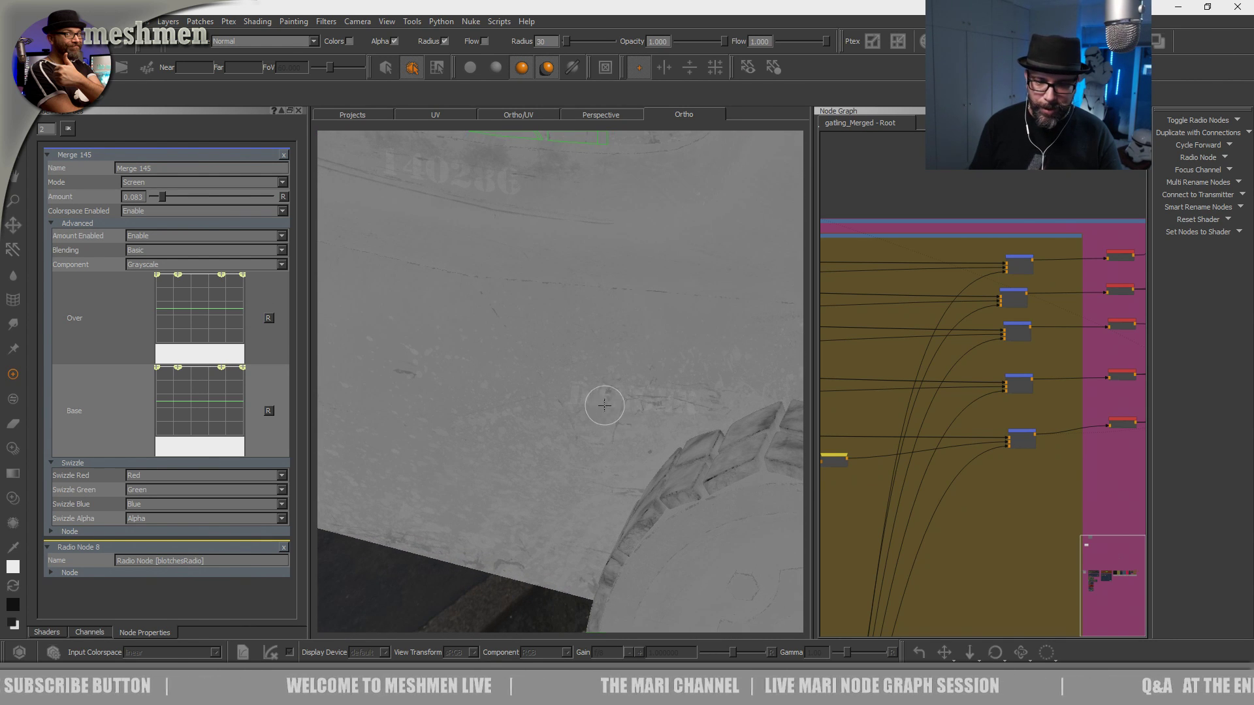
{"action": "right_click_drag", "start_coordinate": [596, 411], "coordinate": [568, 446], "text": "alt"}
{"action": "mouse_move", "coordinate": [569, 447]}
{"action": "left_mouse_down", "text": "alt"}
{"action": "mouse_move", "coordinate": [588, 482]}
{"action": "mouse_move", "coordinate": [573, 461]}
{"action": "left_mouse_up", "text": "alt"}
{"action": "left_click_drag", "start_coordinate": [419, 473], "coordinate": [662, 344], "text": "alt"}
{"action": "right_click_drag", "start_coordinate": [661, 344], "coordinate": [518, 453], "text": "alt"}
{"action": "mouse_move", "coordinate": [518, 453]}
{"action": "left_mouse_down", "text": "alt"}
{"action": "mouse_move", "coordinate": [569, 405]}
{"action": "mouse_move", "coordinate": [512, 442]}
{"action": "mouse_move", "coordinate": [559, 462]}
{"action": "left_mouse_up", "text": "alt"}
{"action": "middle_click_drag", "start_coordinate": [560, 461], "coordinate": [503, 420], "text": "alt"}
{"action": "right_click_drag", "start_coordinate": [503, 420], "coordinate": [506, 450], "text": "alt"}
Move the lowest Bake Point node in the pink backdrop slightly down to straighten its incoming connection.
{"action": "scroll", "coordinate": [1034, 445], "scroll_direction": "down", "scroll_amount": 3}
{"action": "middle_click_drag", "start_coordinate": [934, 431], "coordinate": [824, 422]}
{"action": "scroll", "coordinate": [949, 428], "scroll_direction": "up", "scroll_amount": 6}
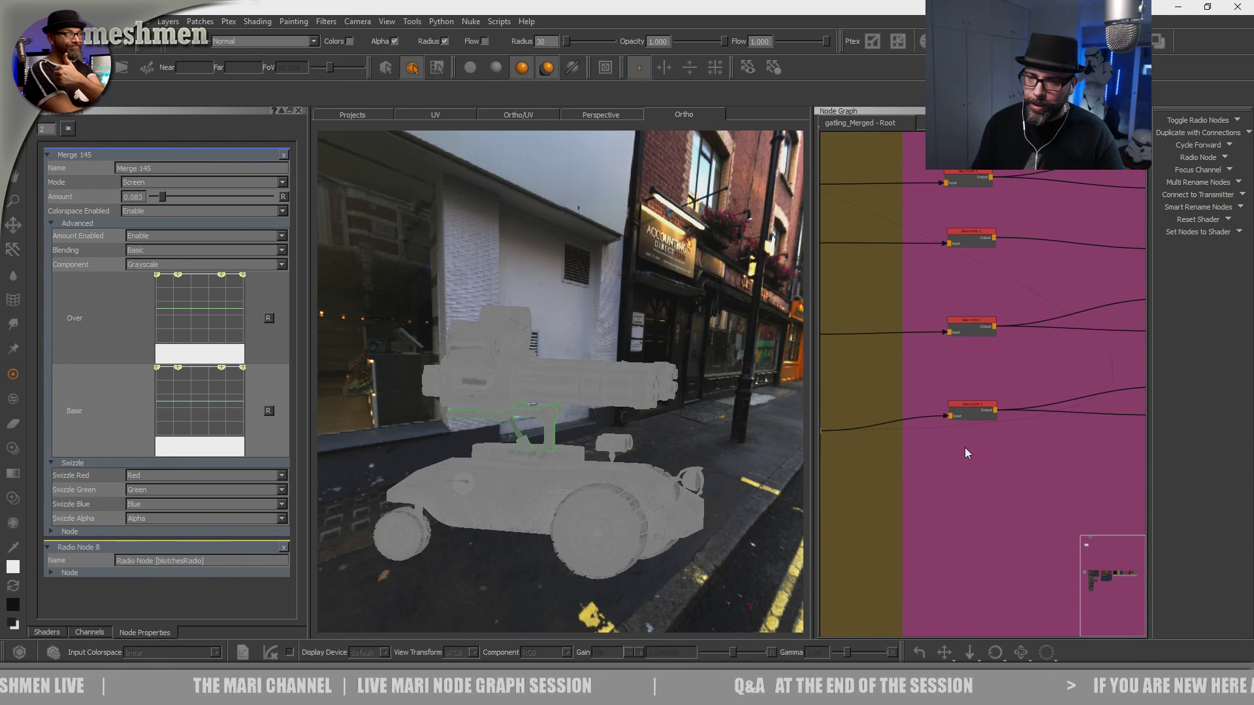
{"action": "left_click_drag", "start_coordinate": [966, 409], "coordinate": [966, 420]}
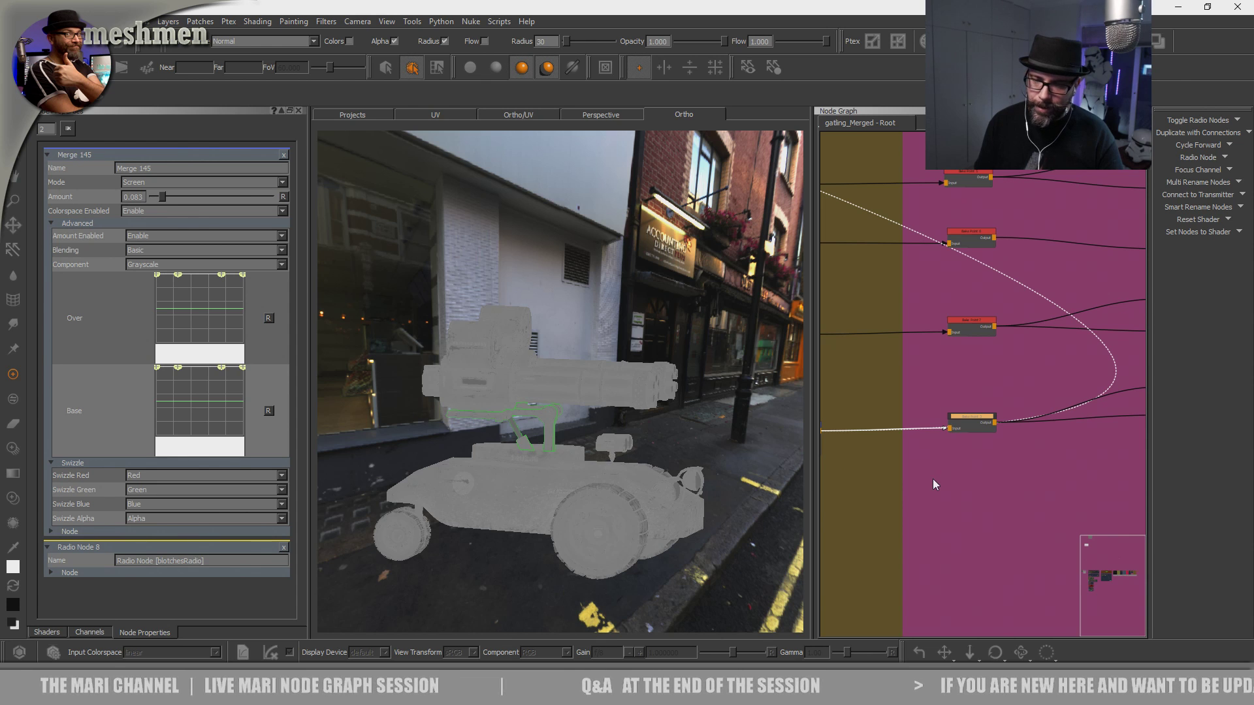
{"action": "scroll", "coordinate": [1012, 461], "scroll_direction": "down", "scroll_amount": 1}
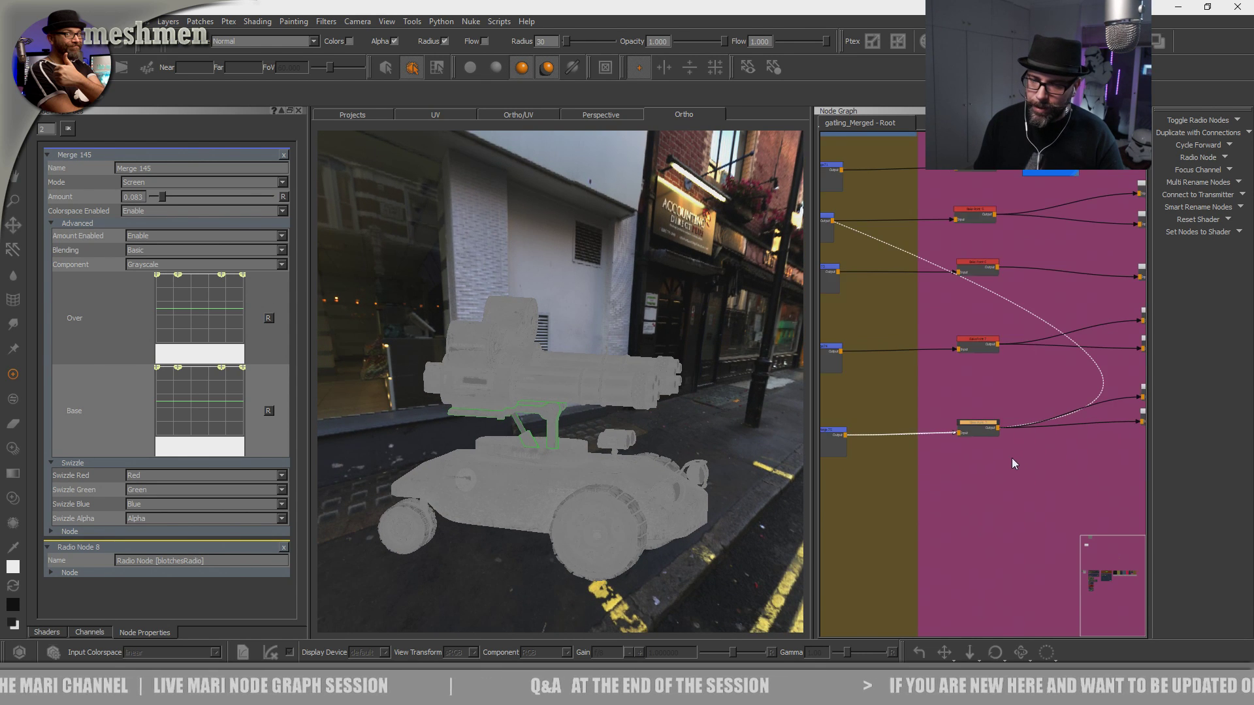
{"action": "scroll", "coordinate": [1012, 463], "scroll_direction": "down", "scroll_amount": 2}
{"action": "middle_click_drag", "start_coordinate": [985, 471], "coordinate": [862, 486]}
{"action": "middle_click_drag", "start_coordinate": [1088, 483], "coordinate": [1055, 489]}
{"action": "middle_click_drag", "start_coordinate": [821, 469], "coordinate": [922, 465]}
{"action": "scroll", "coordinate": [974, 449], "scroll_direction": "up", "scroll_amount": 4}
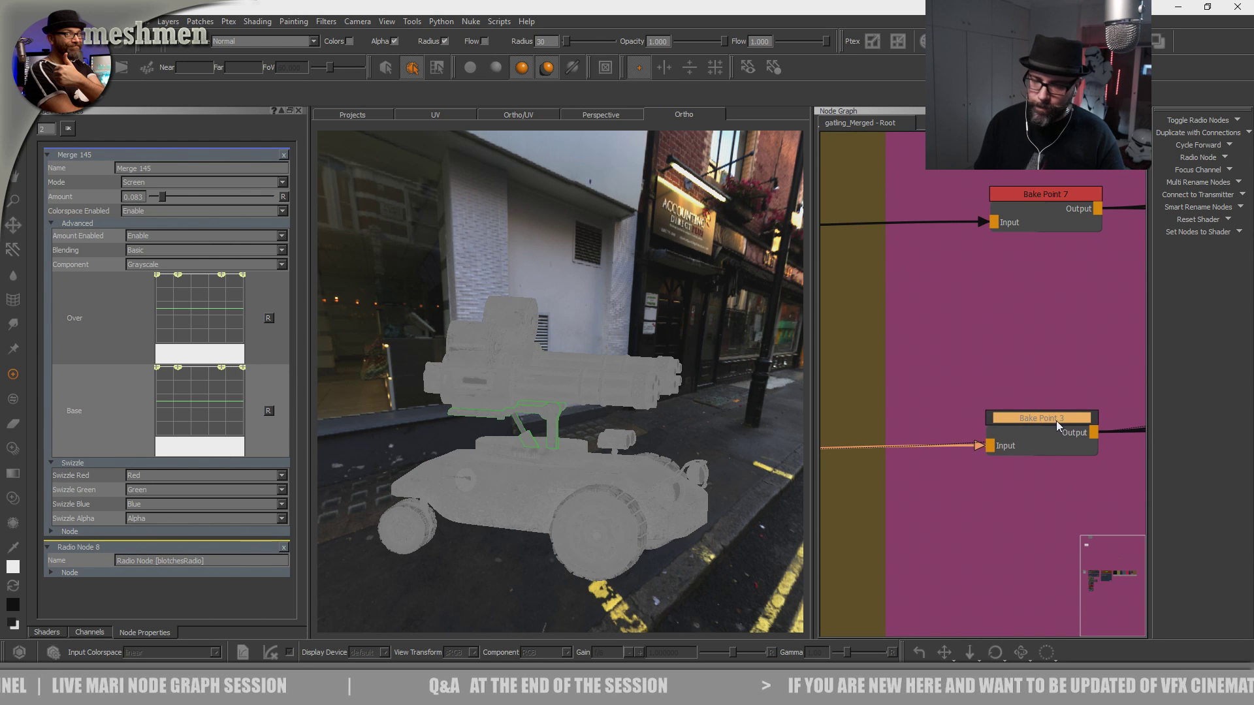
Display the model with the AiStandard shader, enable colour management and inspect the bump around the number and DANGER decals.
{"action": "scroll", "coordinate": [992, 526], "scroll_direction": "down", "scroll_amount": 4}
{"action": "left_click_drag", "start_coordinate": [679, 507], "coordinate": [653, 503], "text": "alt"}
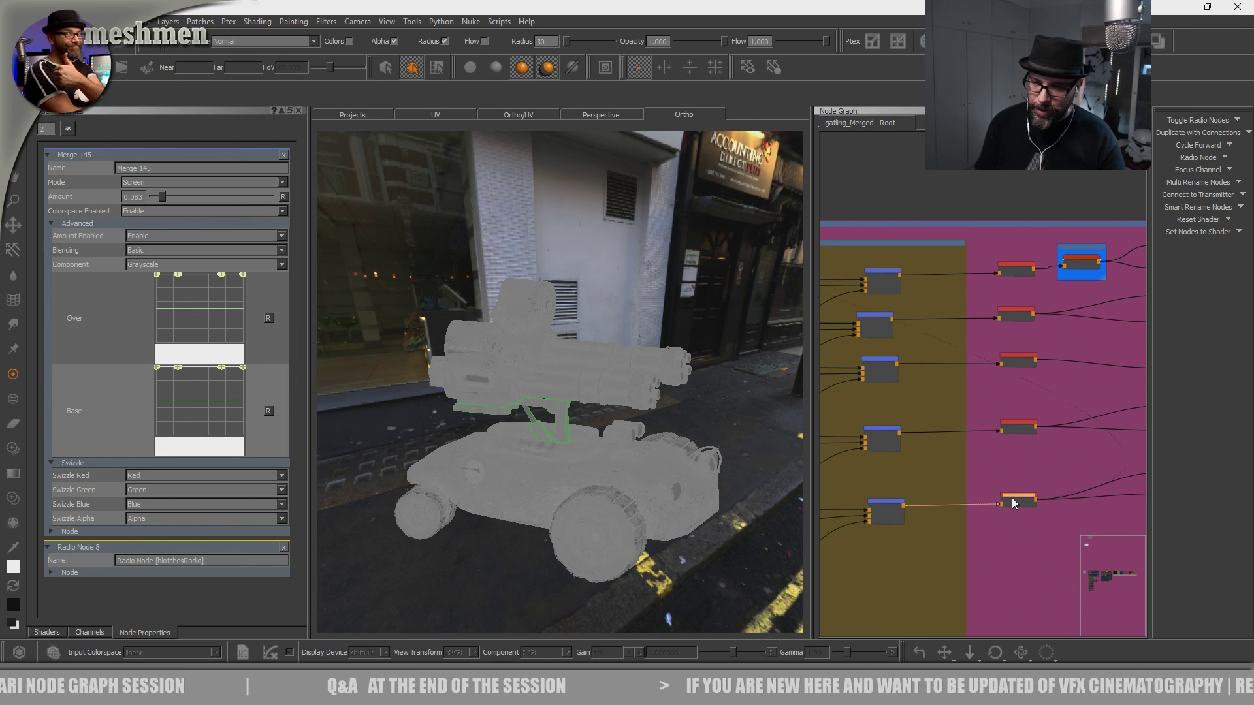
{"action": "middle_click_drag", "start_coordinate": [1019, 527], "coordinate": [930, 550]}
{"action": "left_click_drag", "start_coordinate": [728, 434], "coordinate": [537, 440], "text": "alt"}
{"action": "key", "text": "s"}
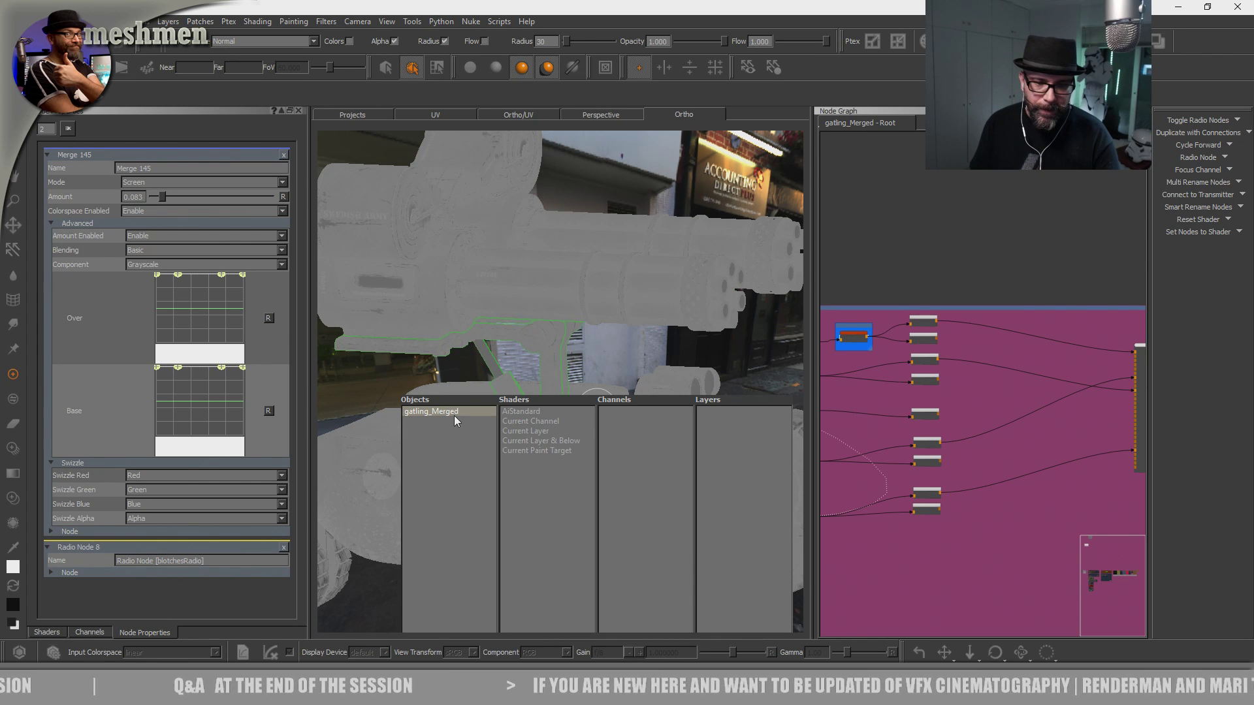
{"action": "left_click", "coordinate": [596, 410]}
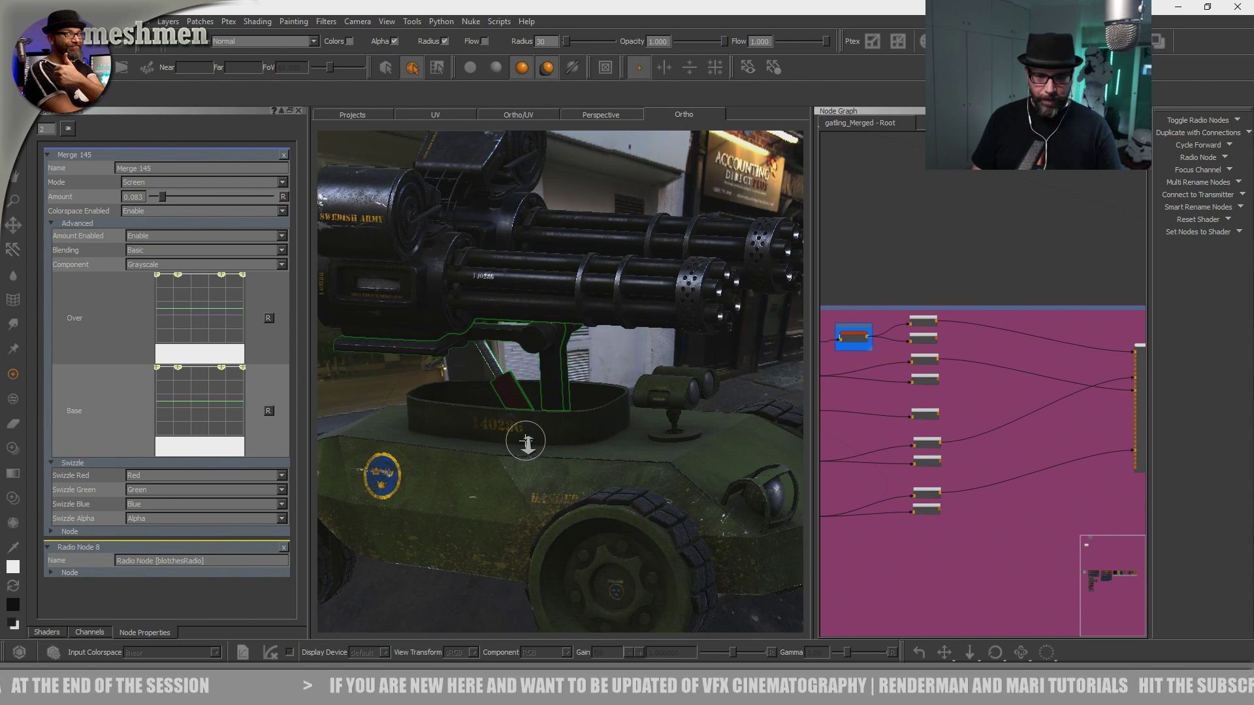
{"action": "left_click", "coordinate": [18, 652]}
{"action": "middle_click_drag", "start_coordinate": [493, 528], "coordinate": [619, 487]}
{"action": "scroll", "coordinate": [618, 487], "scroll_direction": "up", "scroll_amount": 6}
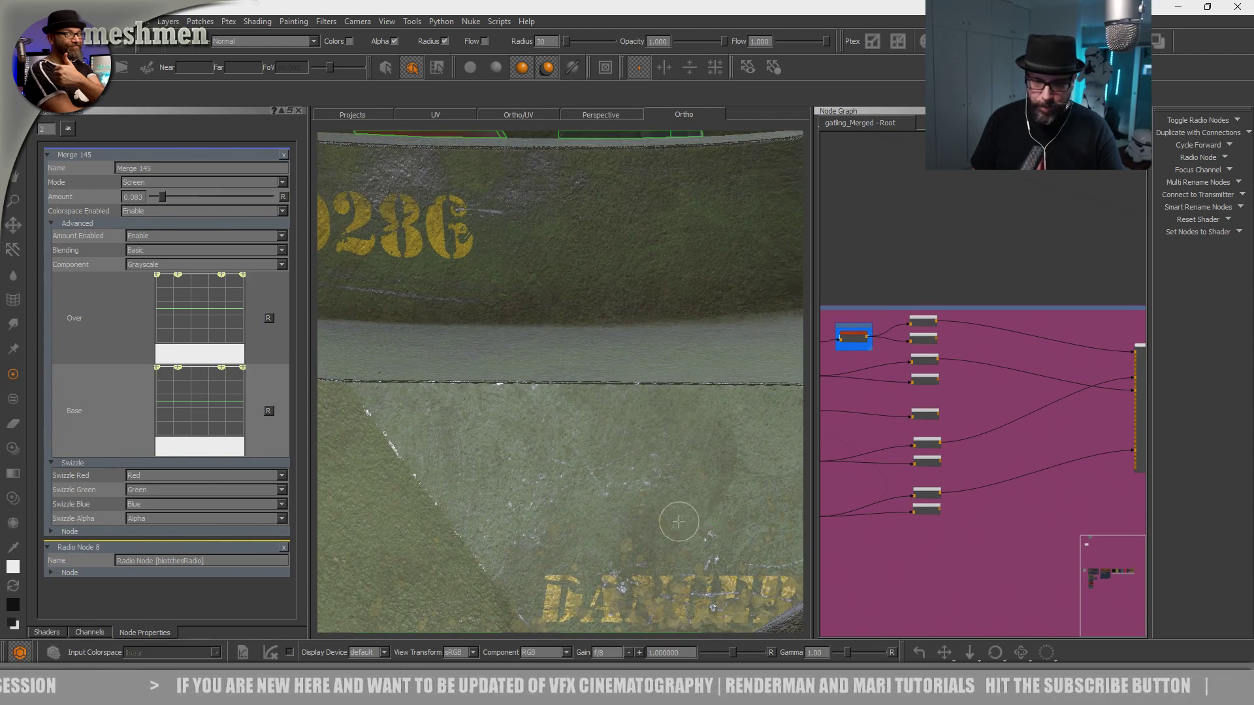
{"action": "scroll", "coordinate": [566, 520], "scroll_direction": "down", "scroll_amount": 3}
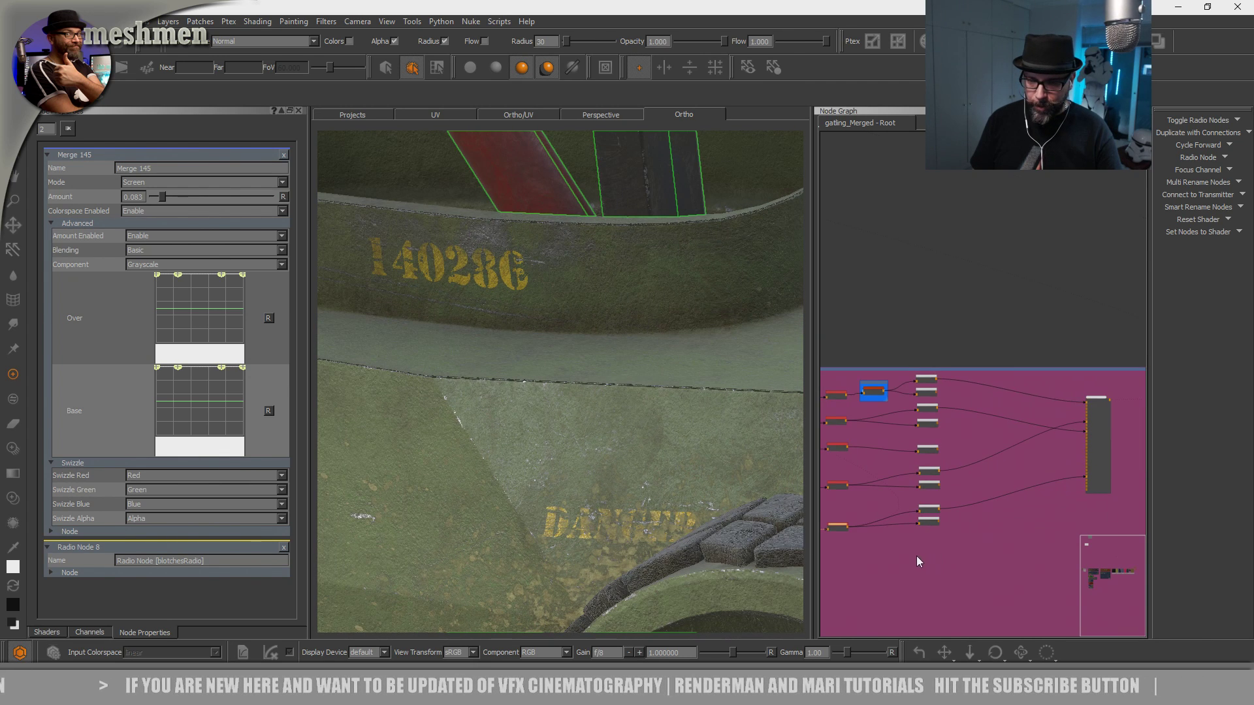
Open the properties of the lowest Bake Point node in the pink backdrop and bake it.
{"action": "middle_click_drag", "start_coordinate": [915, 555], "coordinate": [1017, 530]}
{"action": "scroll", "coordinate": [1017, 530], "scroll_direction": "up", "scroll_amount": 4}
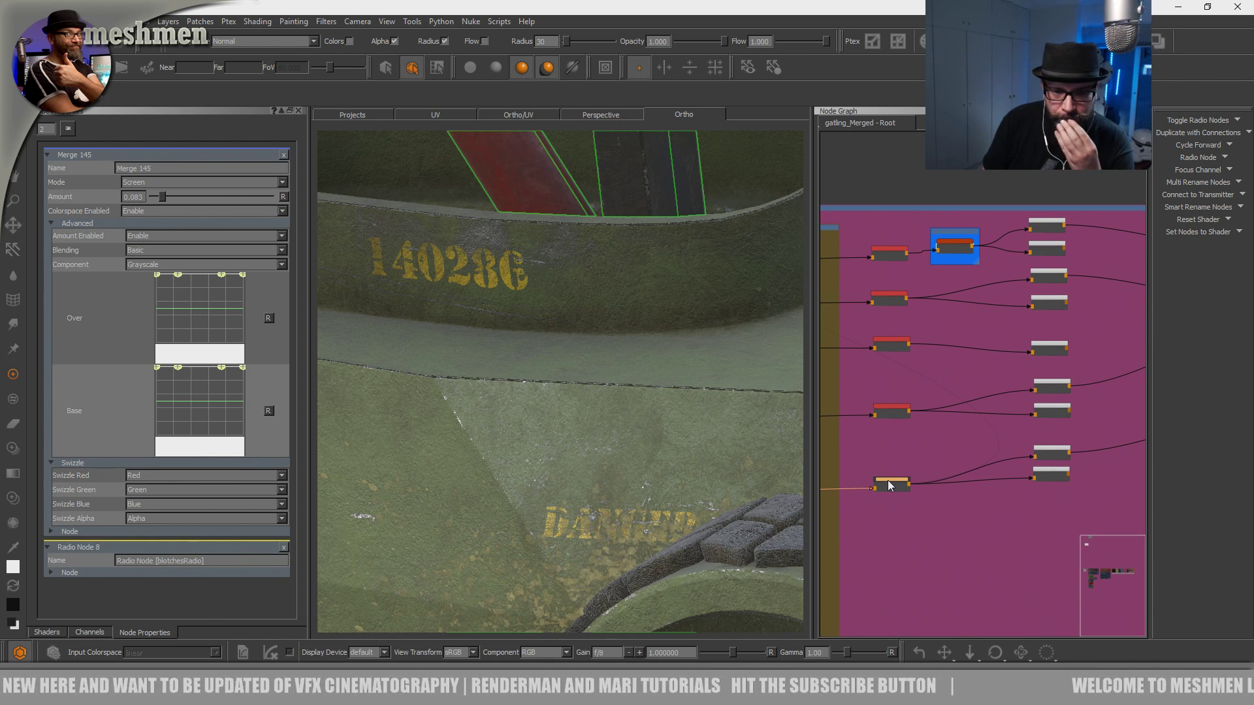
{"action": "left_click", "coordinate": [887, 480]}
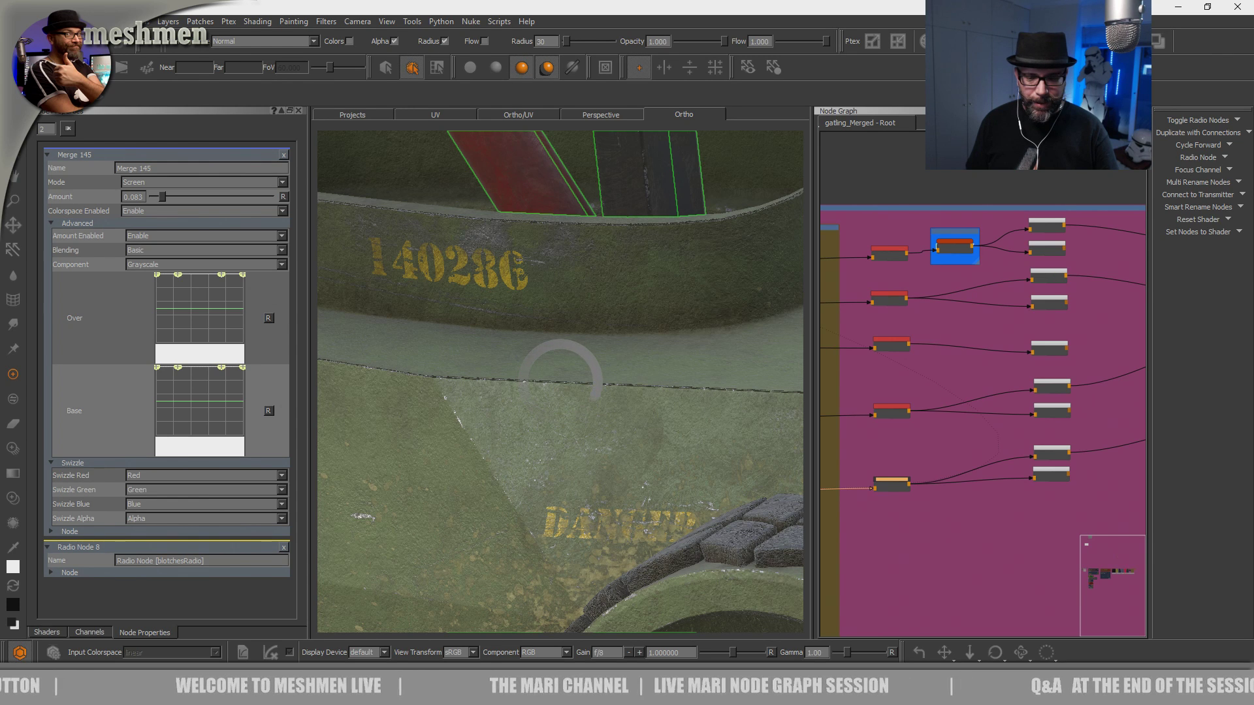
{"action": "left_click", "coordinate": [892, 482]}
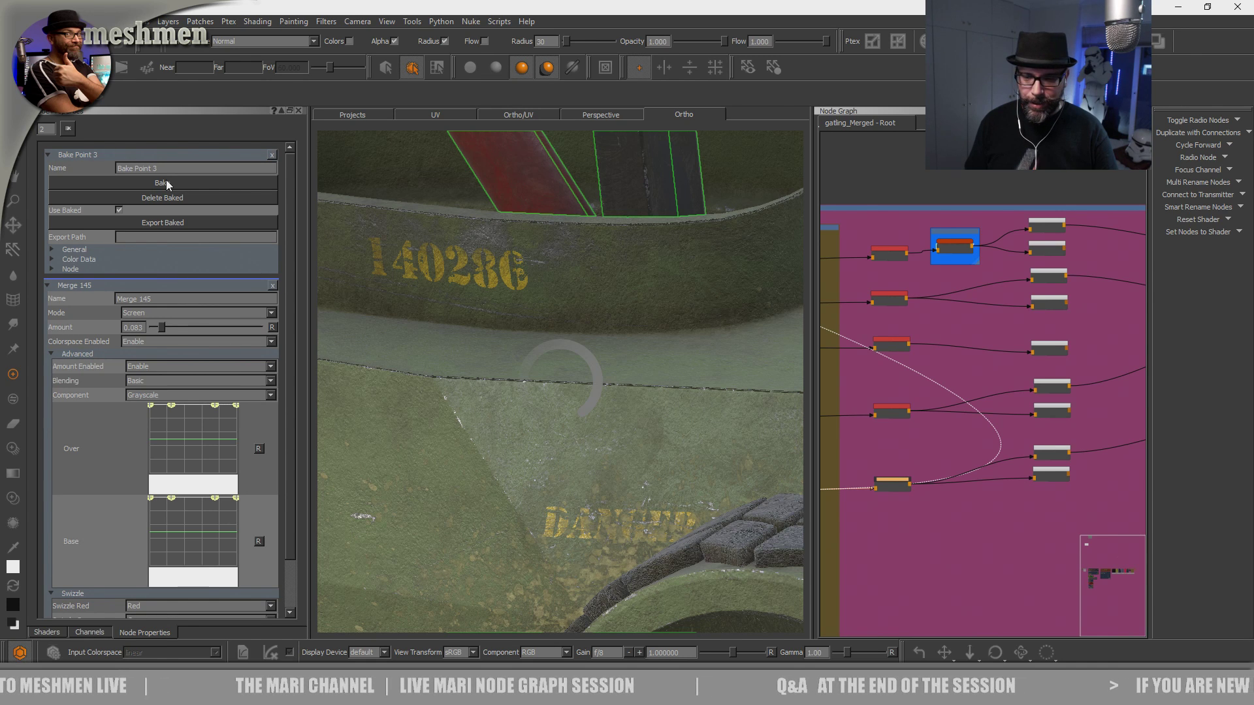
{"action": "left_click", "coordinate": [167, 182]}
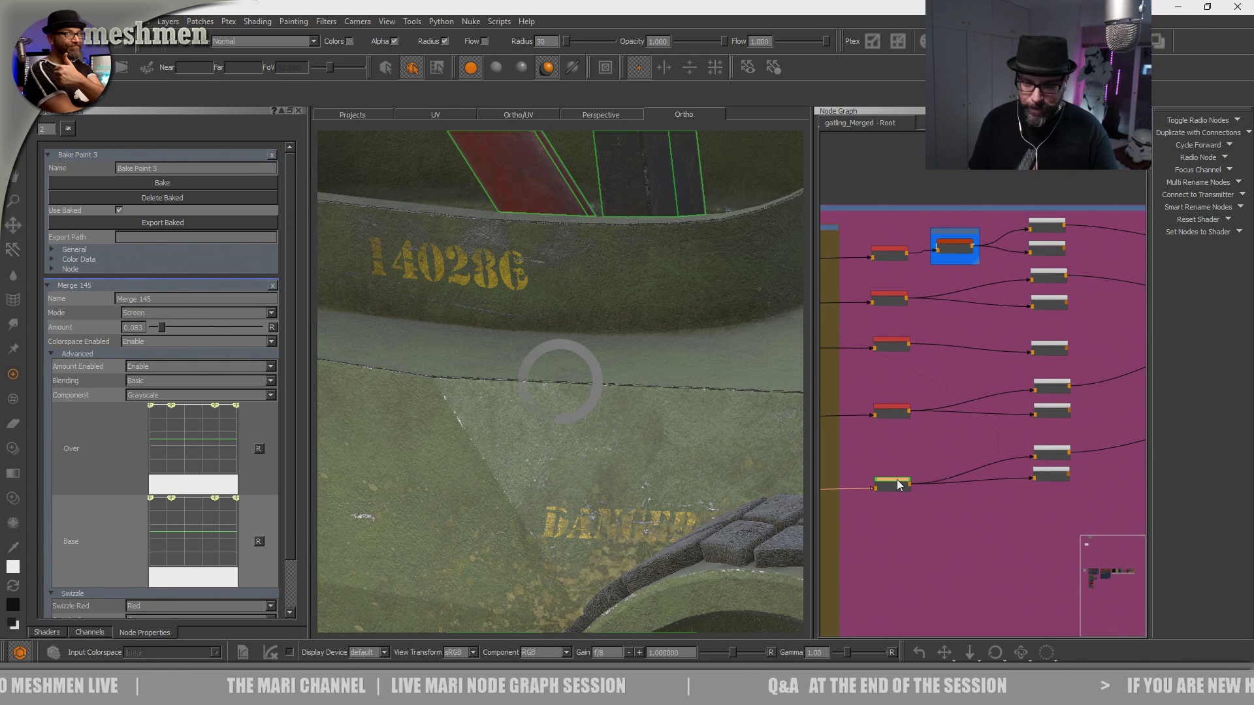
Hide the Shaders palette and display the model with the AiStandard shader.
{"action": "left_click_drag", "start_coordinate": [650, 433], "coordinate": [575, 274], "text": "alt"}
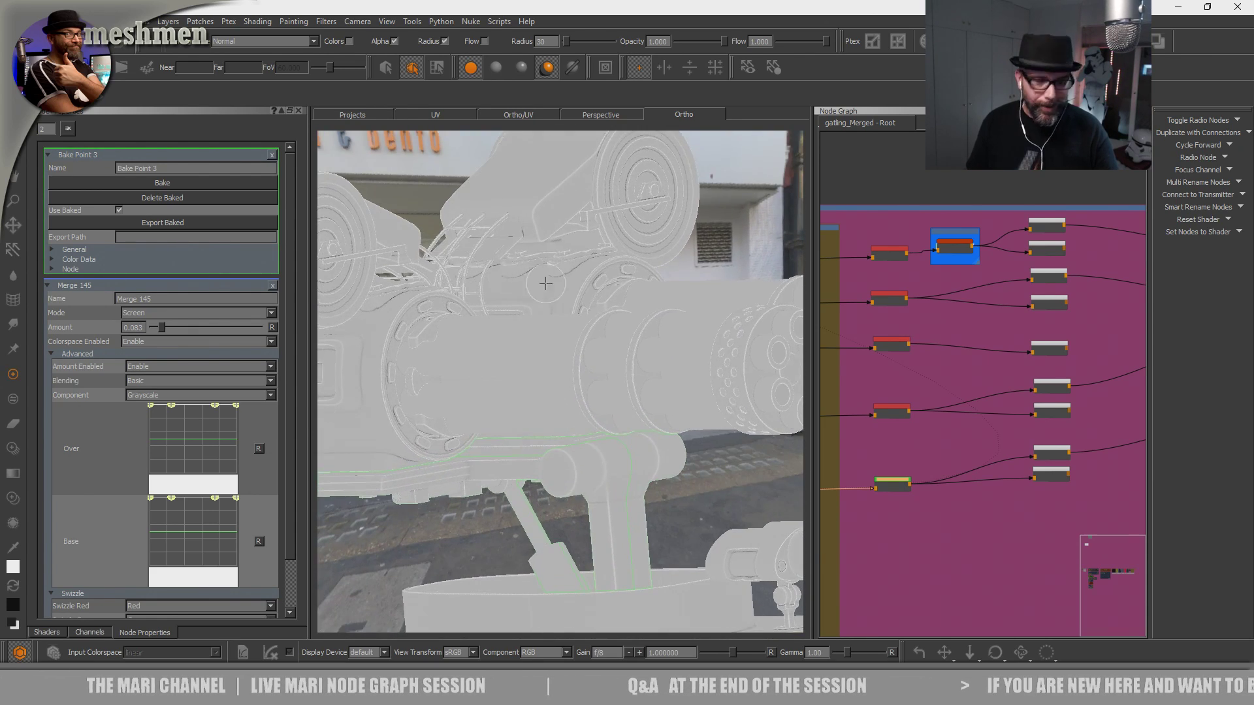
{"action": "right_click", "coordinate": [610, 22]}
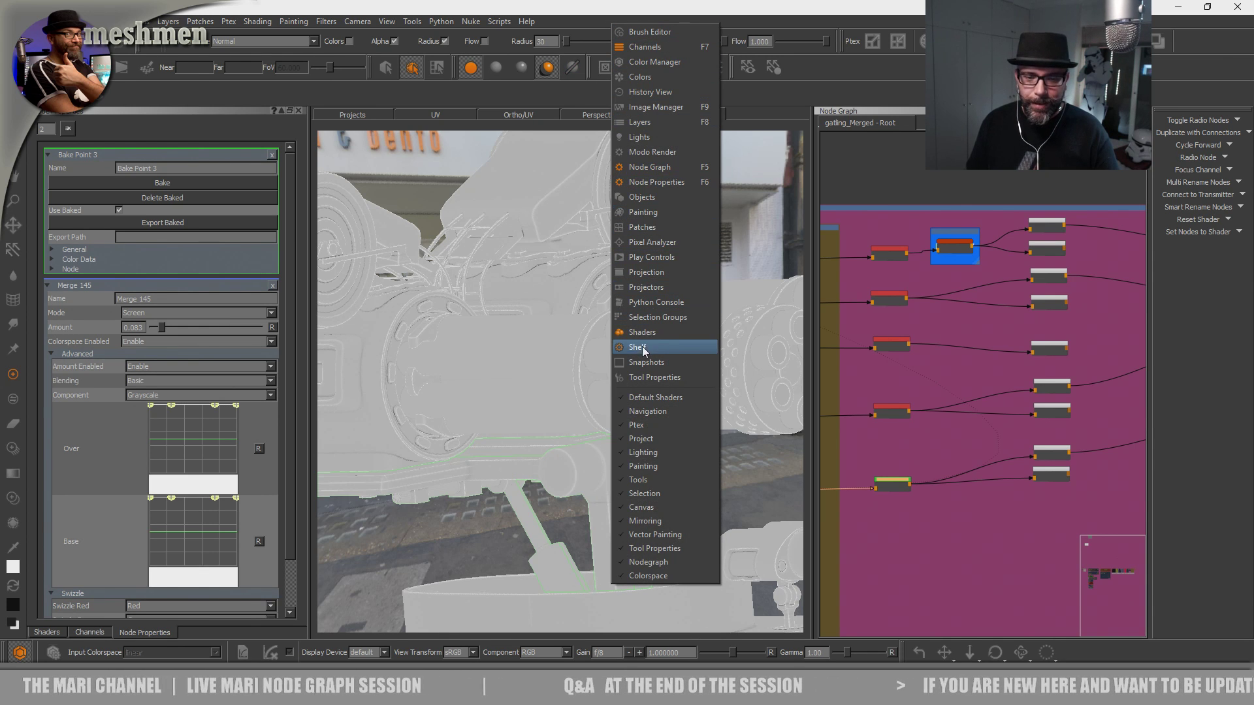
{"action": "left_click", "coordinate": [637, 333]}
{"action": "right_click", "coordinate": [604, 28]}
{"action": "left_click", "coordinate": [560, 280]}
{"action": "key", "text": "s"}
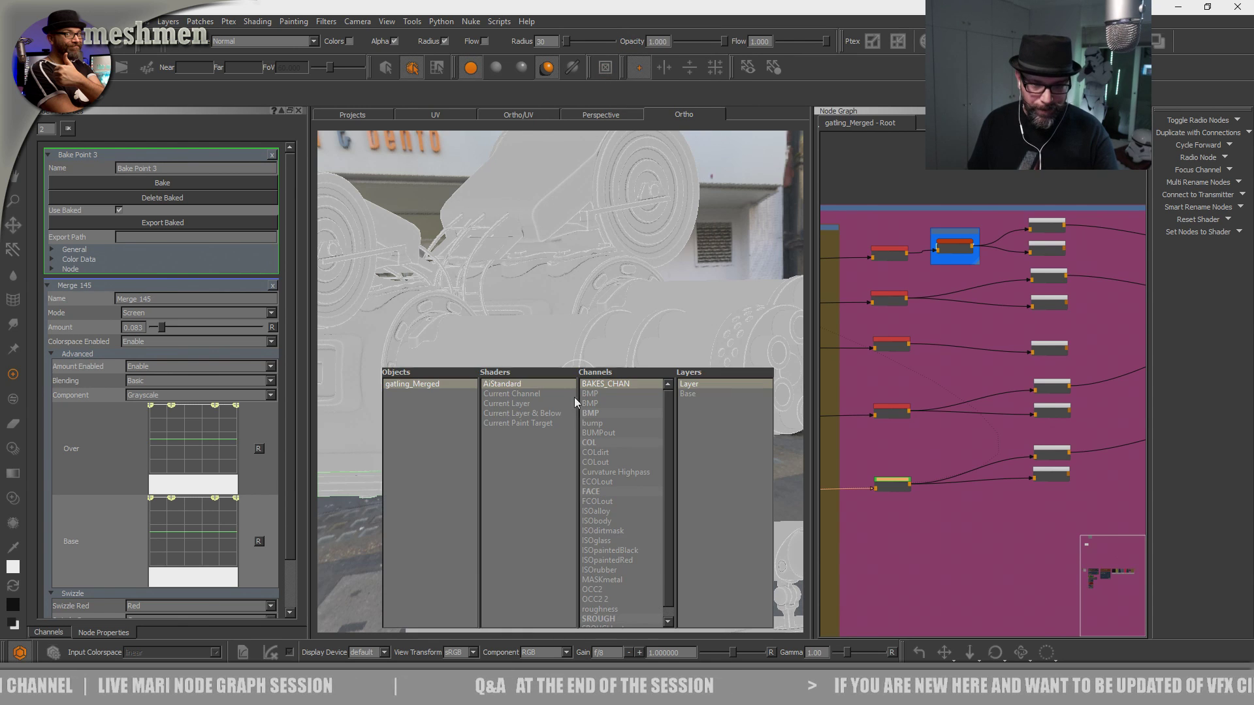
{"action": "left_click", "coordinate": [506, 385]}
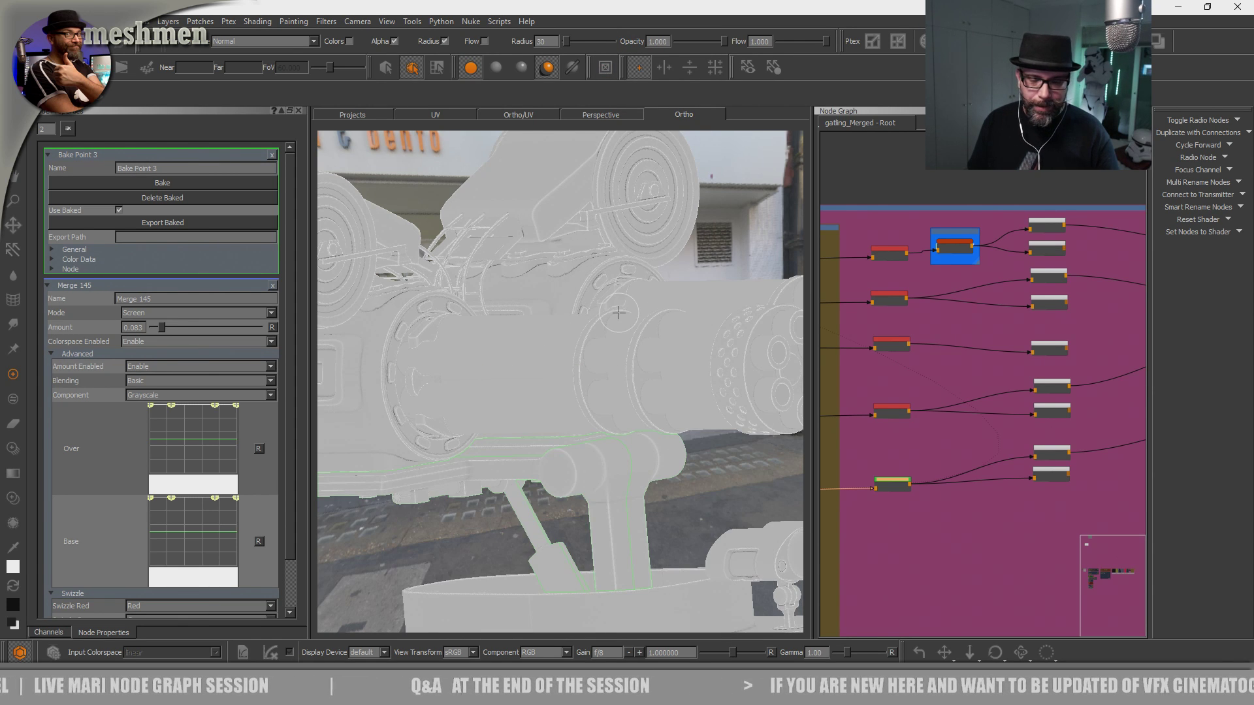
Examine the baked bump on the gun barrels, the mount ring and the number decal.
{"action": "scroll", "coordinate": [624, 336], "scroll_direction": "up", "scroll_amount": 3}
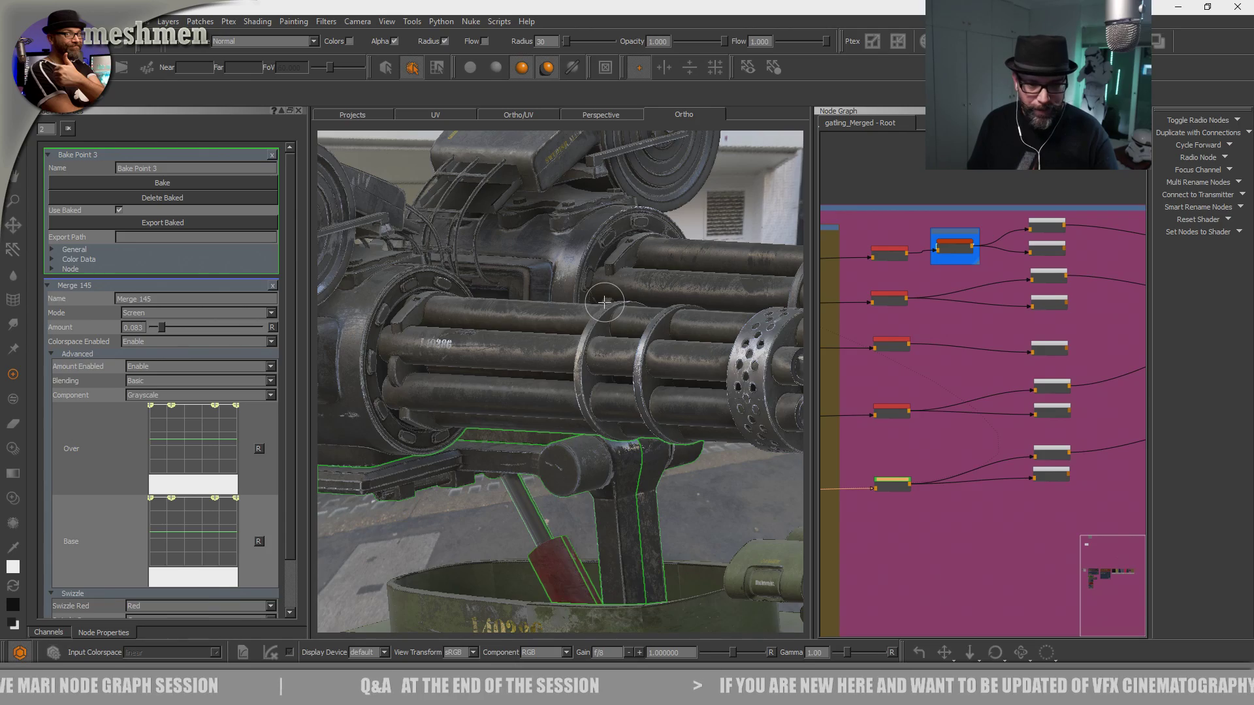
{"action": "scroll", "coordinate": [683, 440], "scroll_direction": "up", "scroll_amount": 3}
{"action": "left_click_drag", "start_coordinate": [683, 440], "coordinate": [627, 420], "text": "alt"}
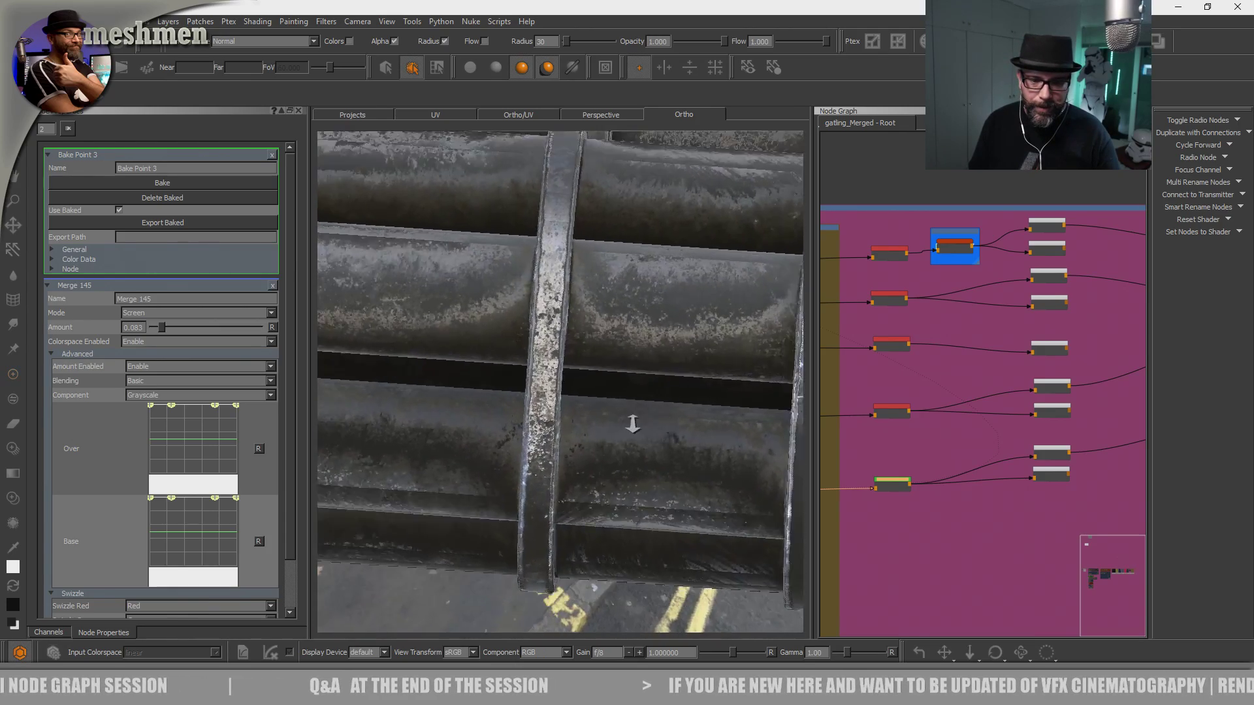
{"action": "scroll", "coordinate": [597, 439], "scroll_direction": "down", "scroll_amount": 5}
{"action": "left_click_drag", "start_coordinate": [572, 489], "coordinate": [659, 392], "text": "alt"}
{"action": "scroll", "coordinate": [671, 419], "scroll_direction": "up", "scroll_amount": 3}
{"action": "left_click_drag", "start_coordinate": [902, 484], "coordinate": [904, 484]}
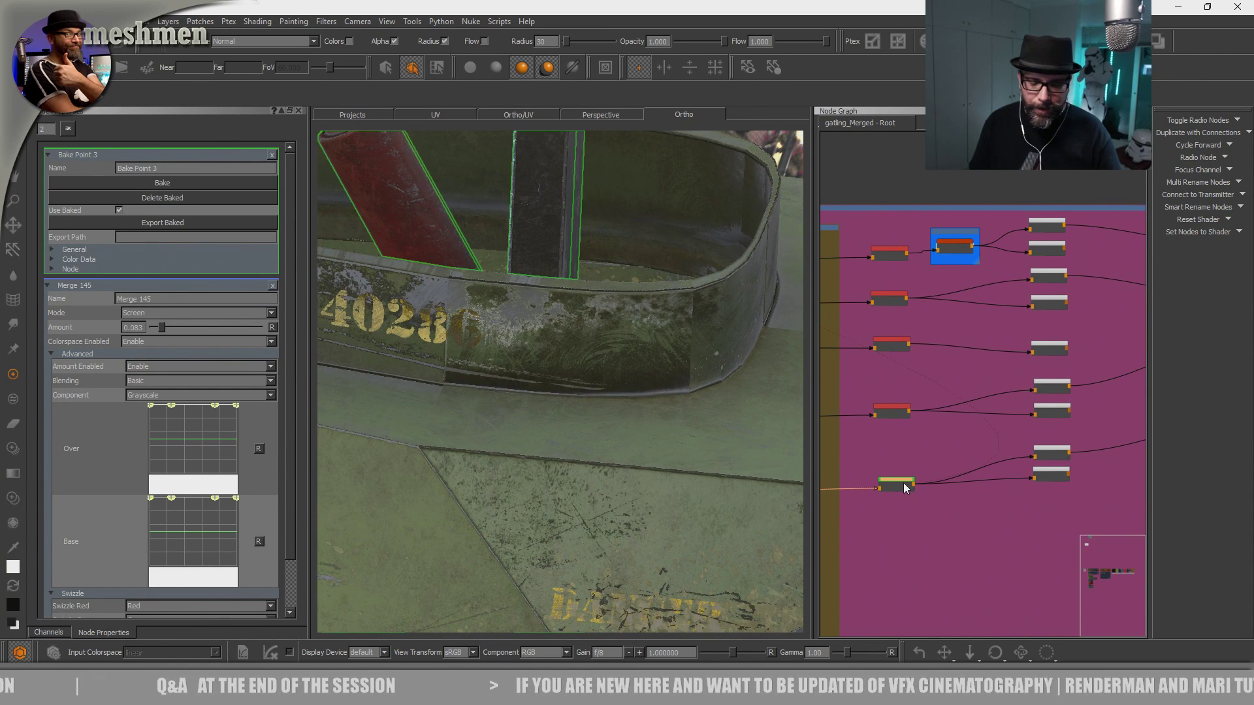
{"action": "left_click_drag", "start_coordinate": [630, 442], "coordinate": [576, 500], "text": "alt"}
{"action": "mouse_move", "coordinate": [572, 438]}
{"action": "left_mouse_down", "text": "alt"}
{"action": "mouse_move", "coordinate": [512, 440]}
{"action": "mouse_move", "coordinate": [563, 457]}
{"action": "left_mouse_up", "text": "alt"}
View the output of the lowest Bake Point node around the gun mount and number decal.
{"action": "left_click", "coordinate": [896, 482]}
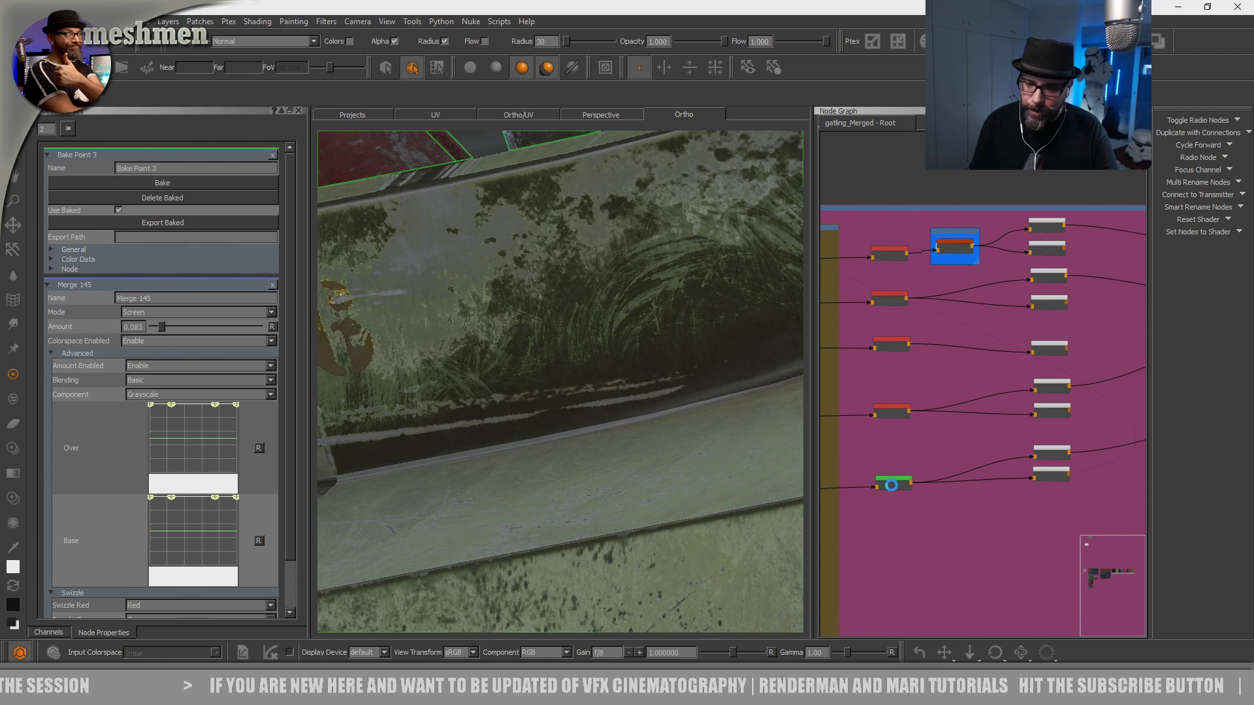
{"action": "left_click", "coordinate": [895, 484]}
{"action": "right_click_drag", "start_coordinate": [529, 430], "coordinate": [554, 439], "text": "alt"}
{"action": "left_click_drag", "start_coordinate": [554, 439], "coordinate": [616, 484], "text": "alt"}
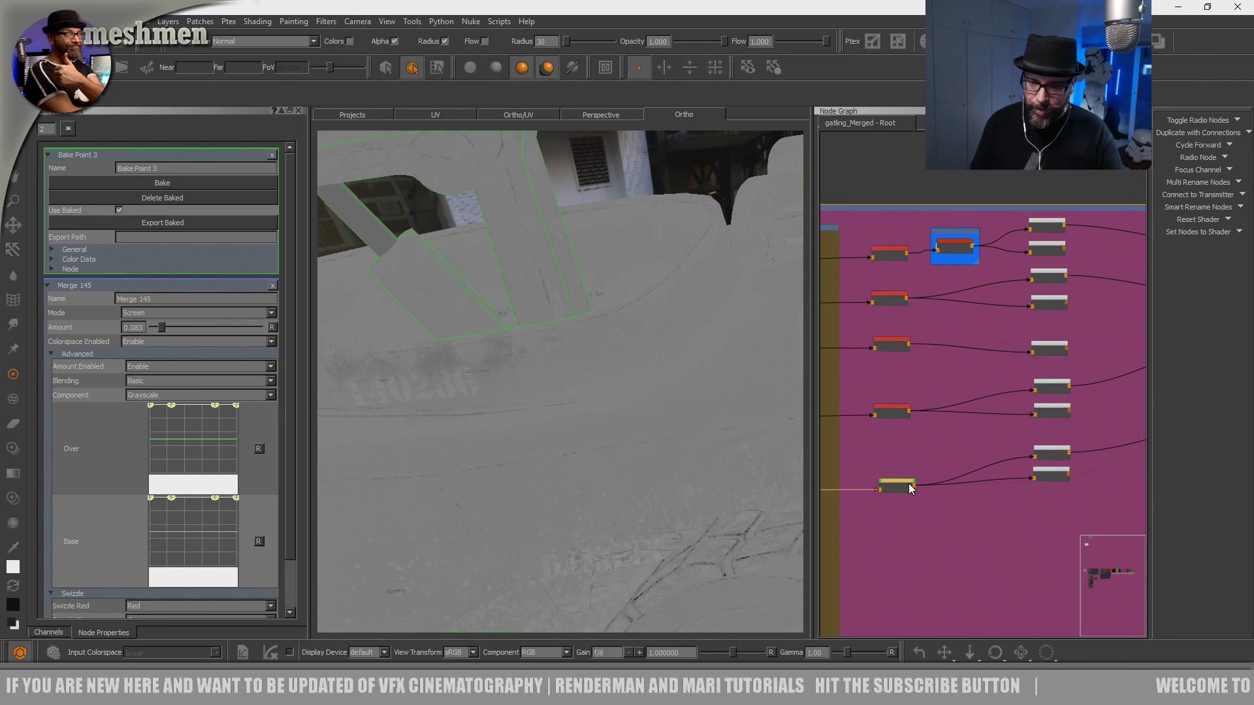
{"action": "left_click_drag", "start_coordinate": [908, 486], "coordinate": [915, 484]}
{"action": "left_click_drag", "start_coordinate": [614, 396], "coordinate": [609, 424], "text": "alt"}
Return the model display to the AiStandard shader and inspect the worn paint on the mount ring.
{"action": "key", "text": "u"}
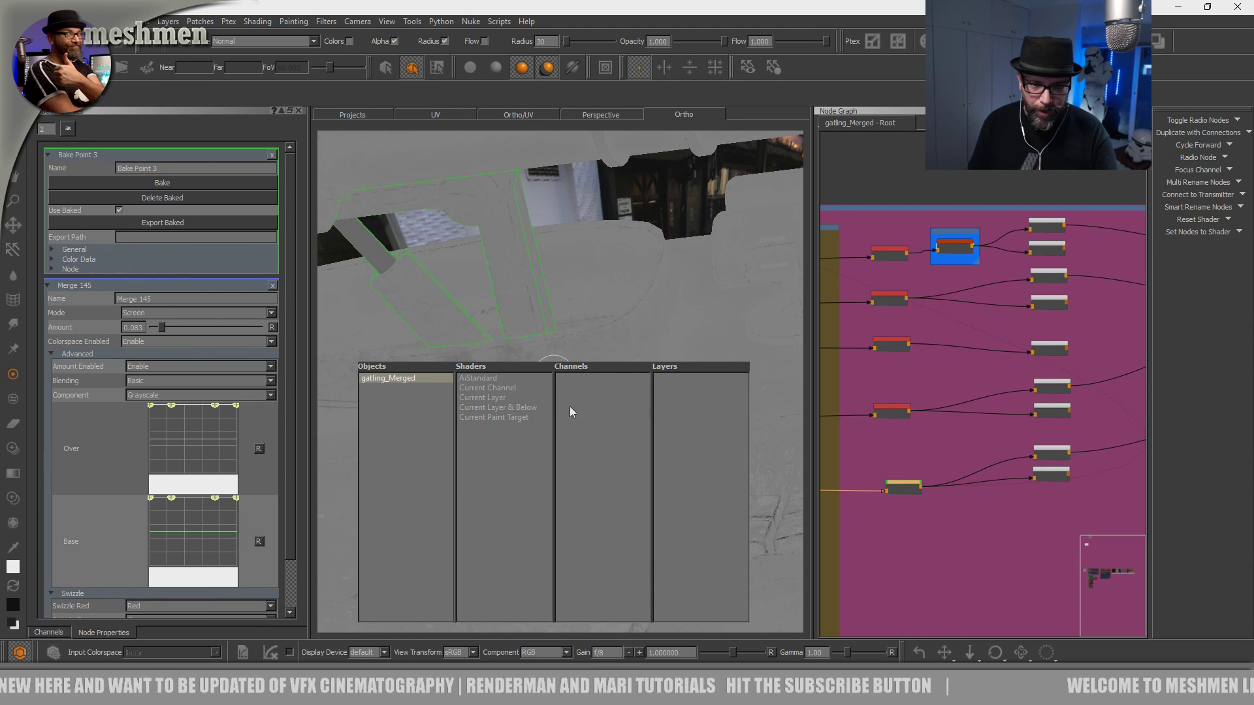
{"action": "left_click", "coordinate": [479, 379]}
{"action": "left_click_drag", "start_coordinate": [530, 409], "coordinate": [624, 471], "text": "alt"}
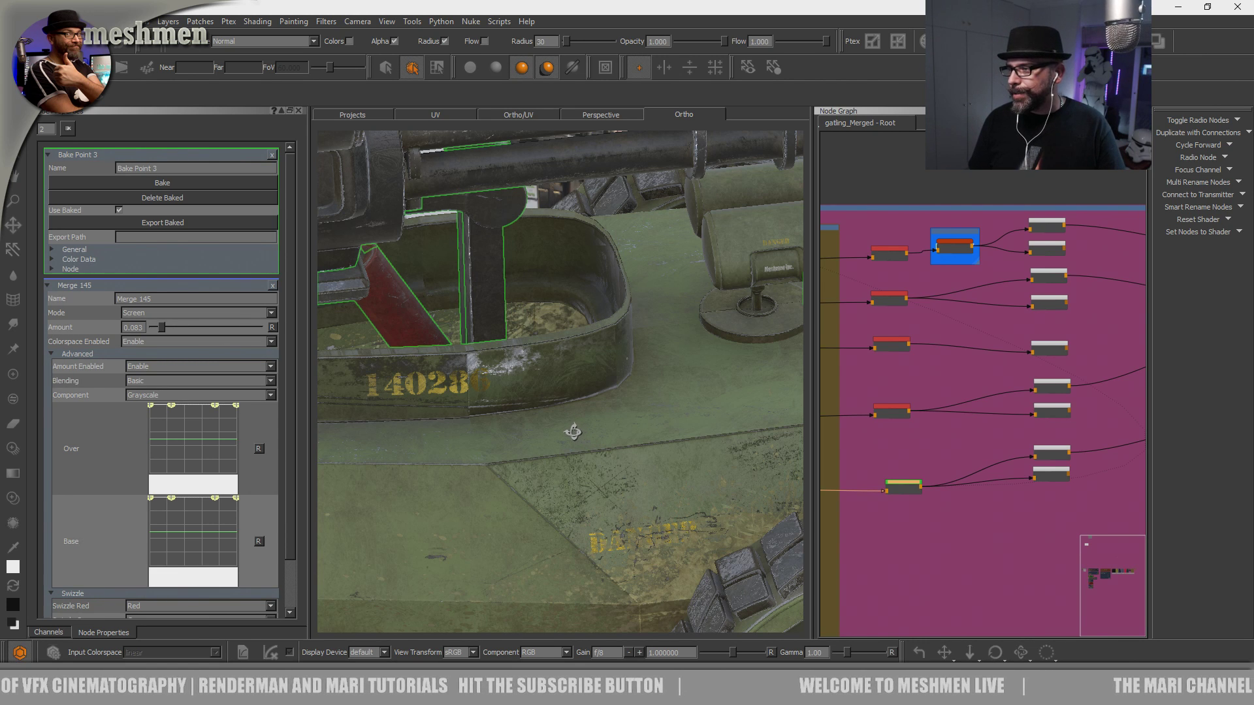
{"action": "scroll", "coordinate": [565, 433], "scroll_direction": "up", "scroll_amount": 3}
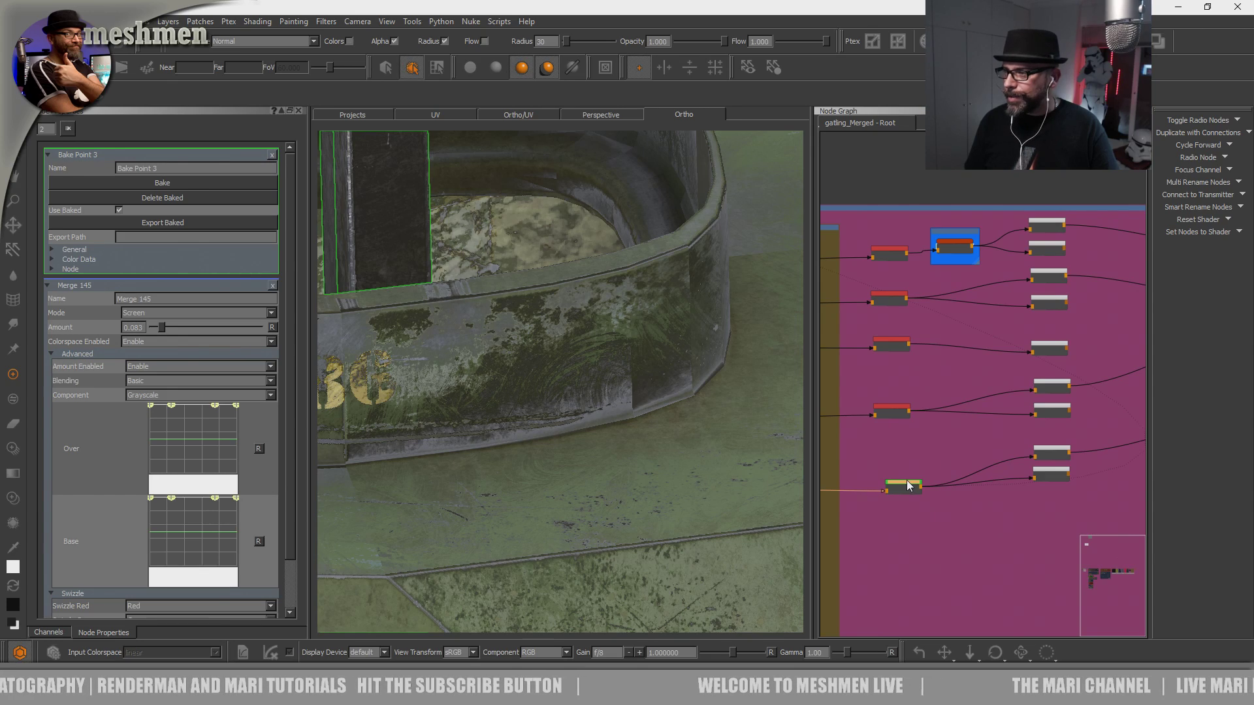
Nudge the lowest Bake Point node and check the bump on the mount ring and the body panel below it.
{"action": "left_click_drag", "start_coordinate": [916, 484], "coordinate": [924, 487]}
{"action": "middle_click_drag", "start_coordinate": [627, 444], "coordinate": [599, 435]}
{"action": "scroll", "coordinate": [589, 473], "scroll_direction": "up", "scroll_amount": 2}
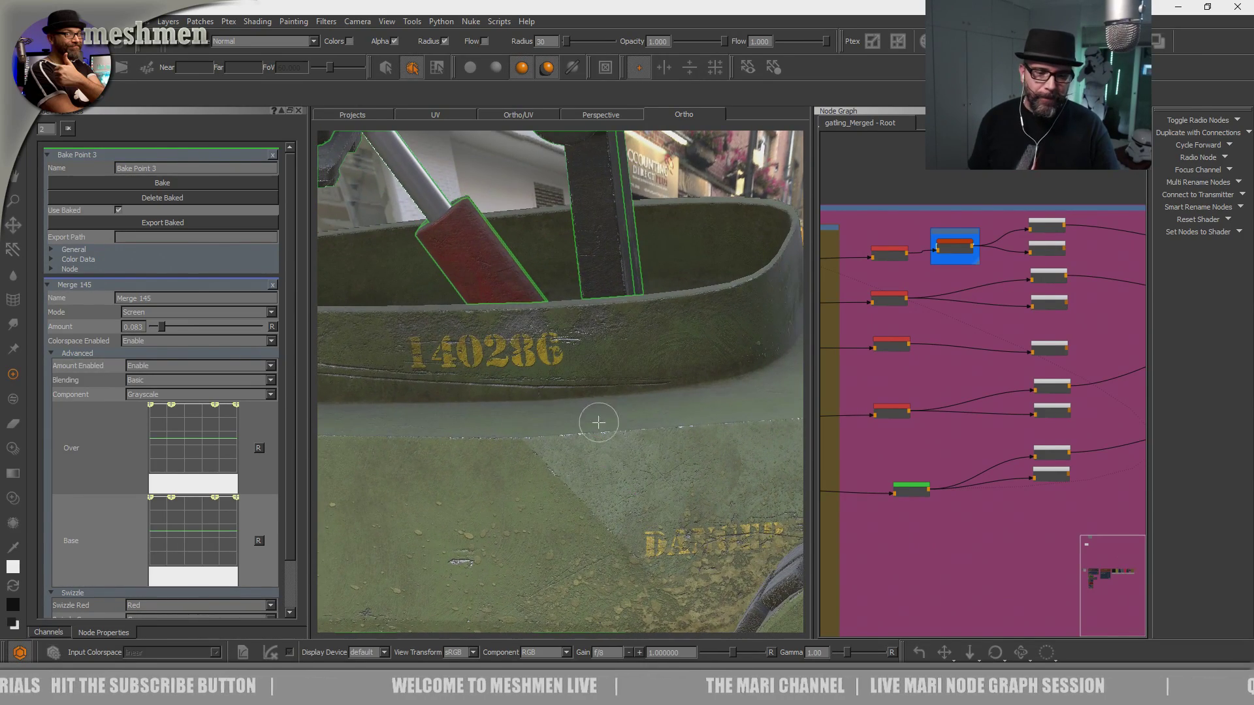
{"action": "mouse_move", "coordinate": [530, 418]}
{"action": "middle_mouse_down"}
{"action": "mouse_move", "coordinate": [559, 450]}
{"action": "mouse_move", "coordinate": [554, 461]}
{"action": "middle_mouse_up"}
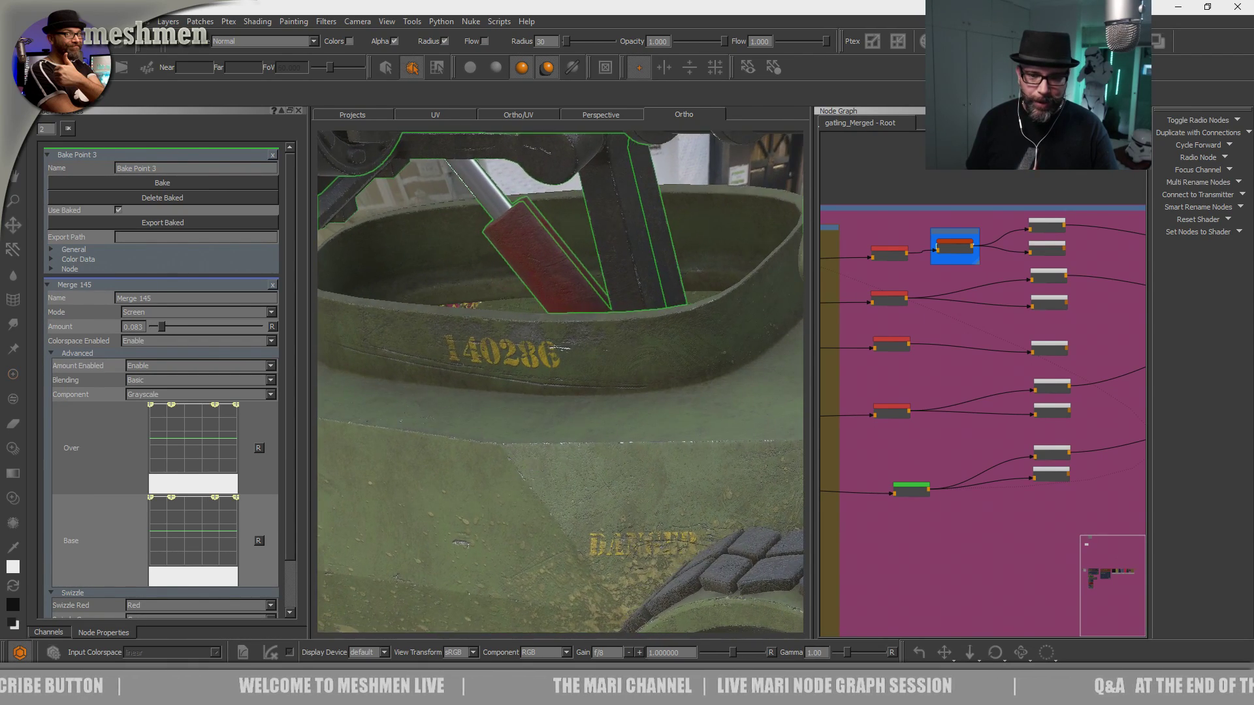
{"action": "middle_click_drag", "start_coordinate": [559, 483], "coordinate": [554, 437]}
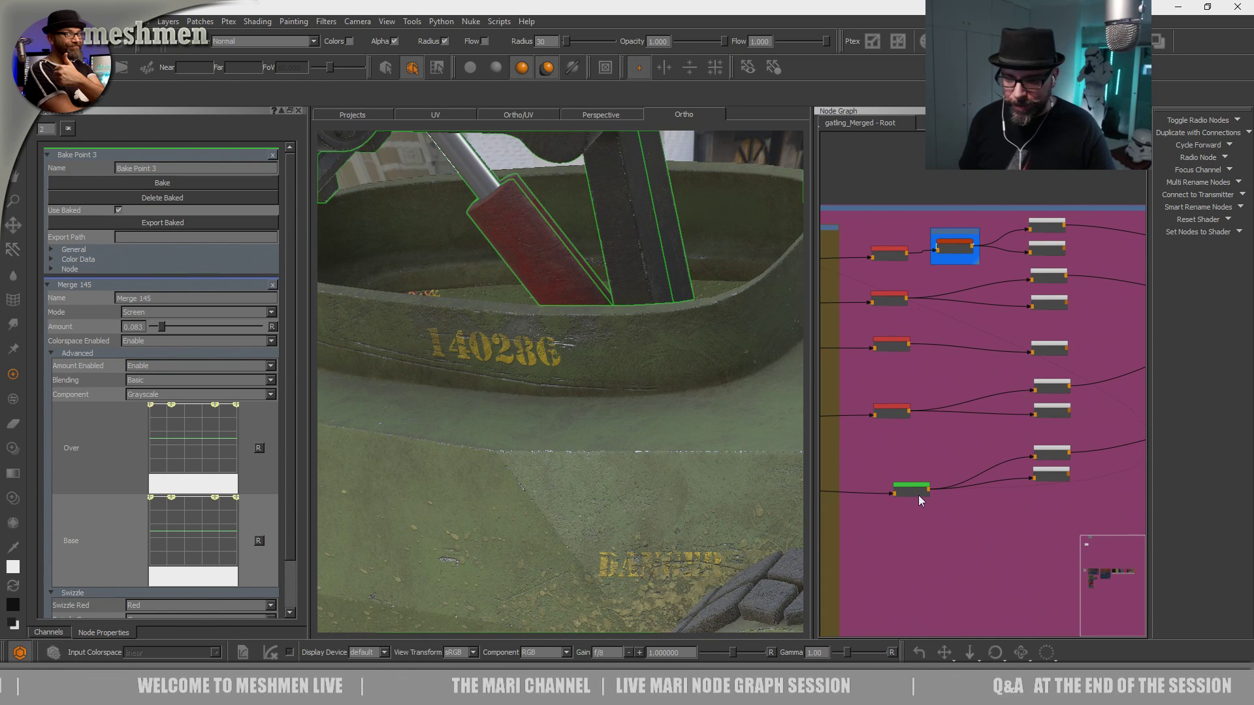
{"action": "left_click_drag", "start_coordinate": [910, 491], "coordinate": [905, 486]}
{"action": "middle_click_drag", "start_coordinate": [674, 449], "coordinate": [592, 451]}
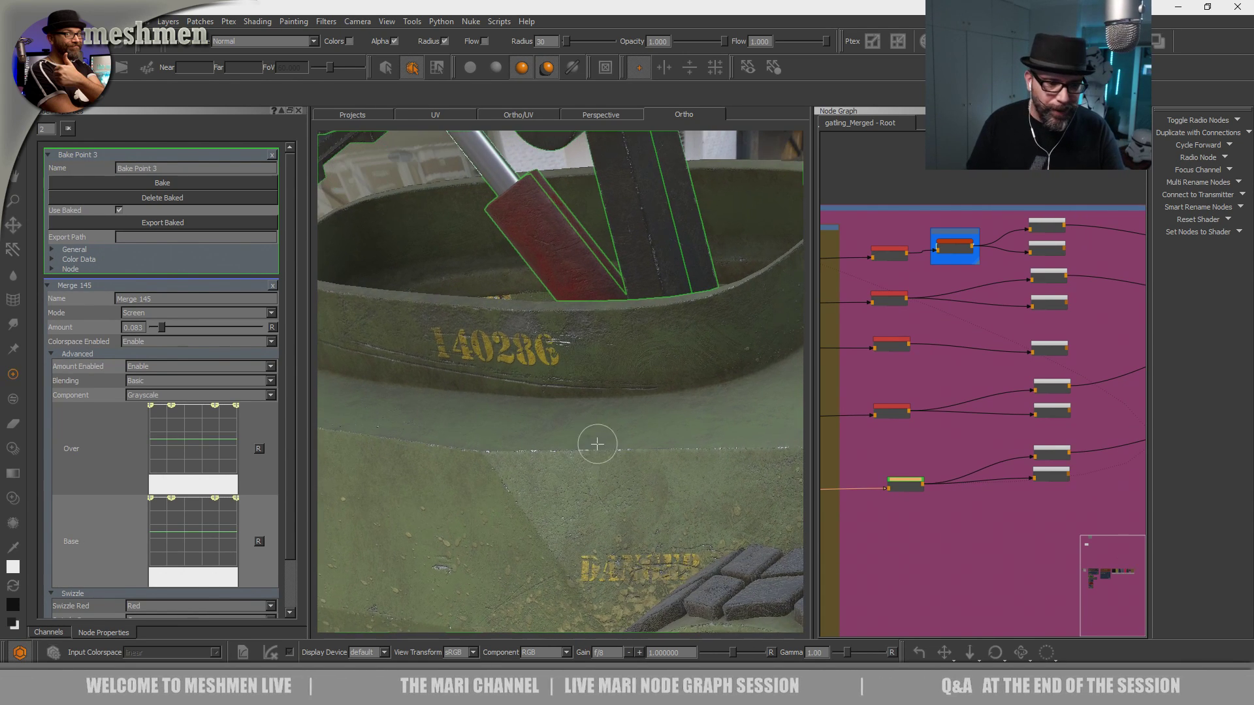
Show the Shaders palette and reduce the AiStandard shader's bump weight to 1.053.
{"action": "right_click", "coordinate": [588, 43]}
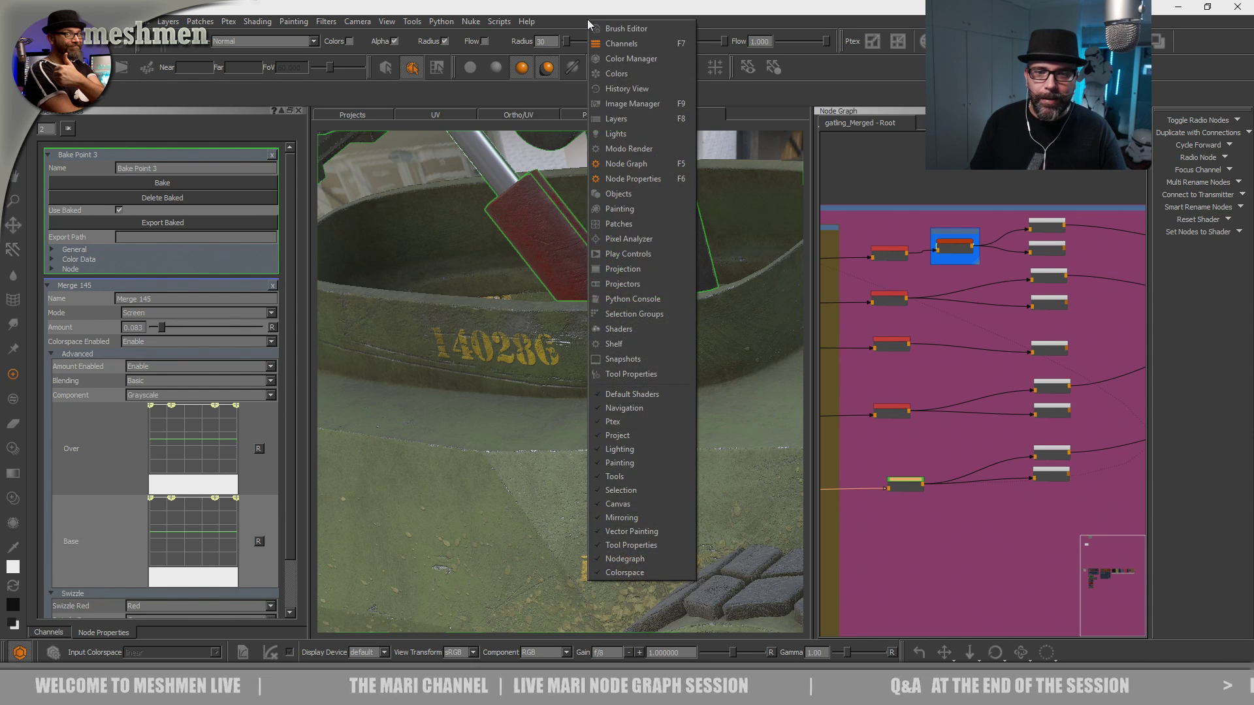
{"action": "left_click", "coordinate": [618, 329]}
{"action": "left_click_drag", "start_coordinate": [285, 361], "coordinate": [280, 532]}
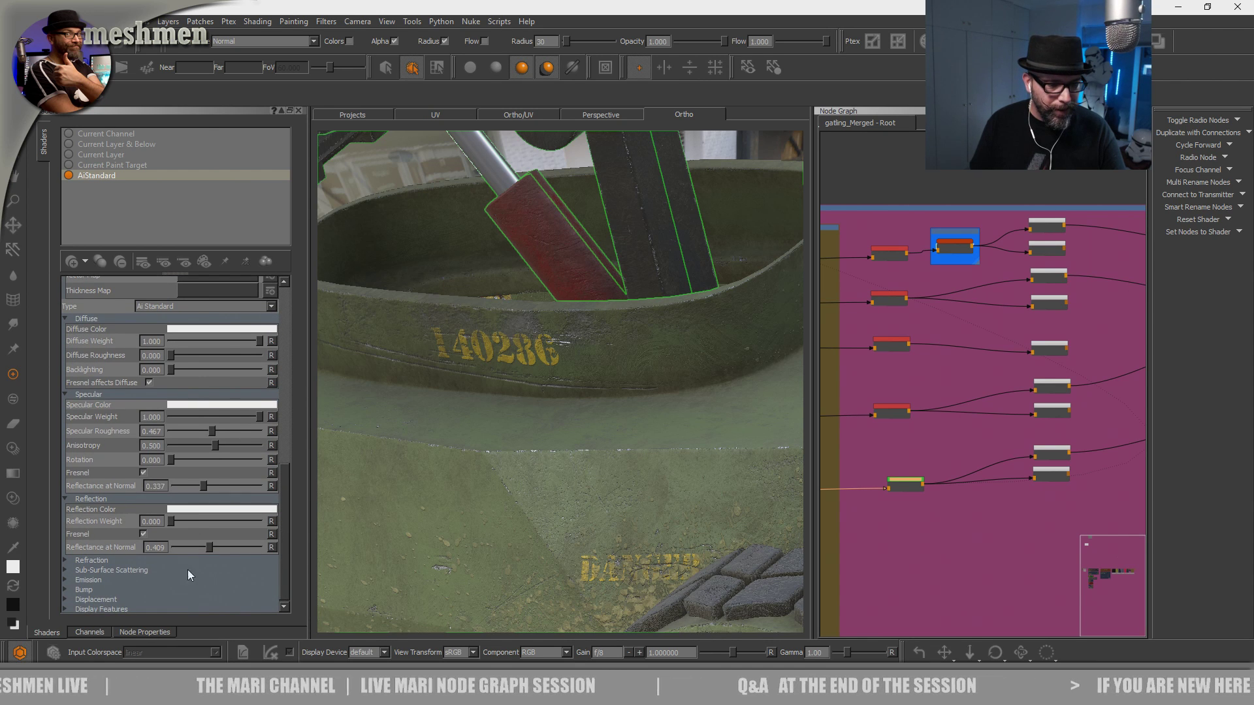
{"action": "left_click", "coordinate": [67, 589]}
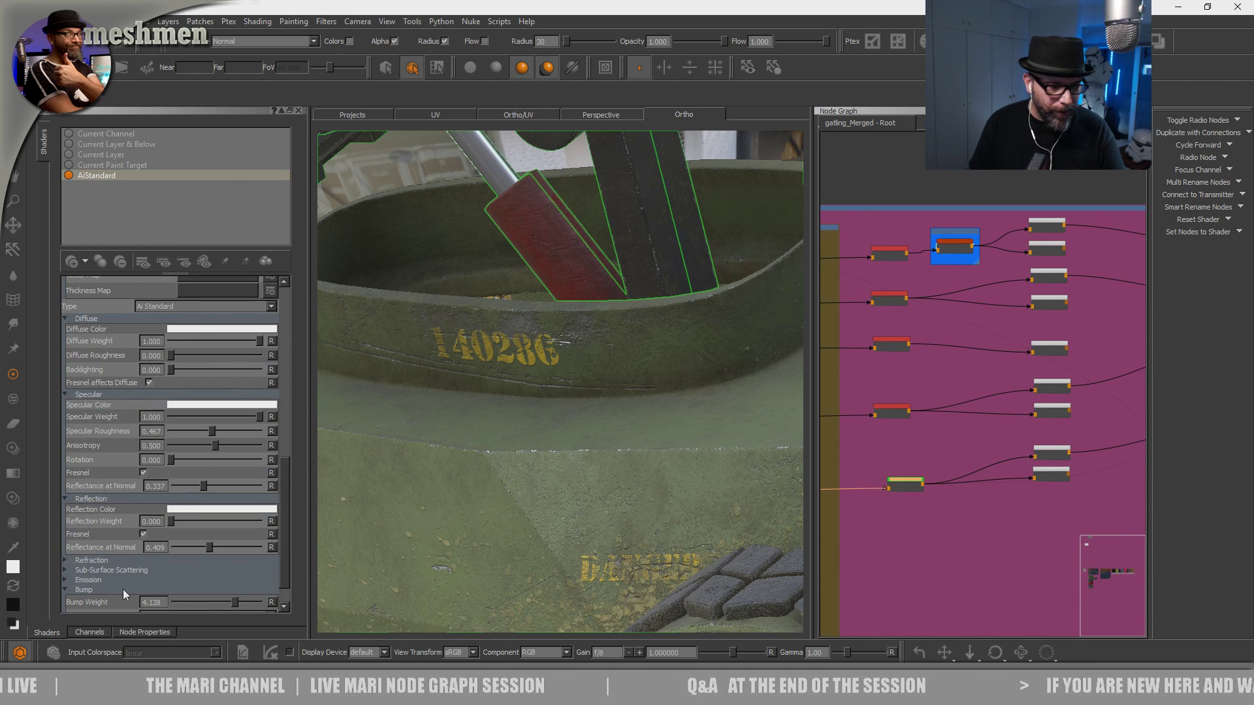
{"action": "left_click_drag", "start_coordinate": [187, 606], "coordinate": [200, 603]}
Inspect the DANGER decal close up and set the AiStandard bump weight to 1.252.
{"action": "middle_click_drag", "start_coordinate": [513, 487], "coordinate": [486, 294], "text": "alt"}
{"action": "right_click_drag", "start_coordinate": [487, 294], "coordinate": [842, 535], "text": "alt"}
{"action": "middle_click_drag", "start_coordinate": [567, 354], "coordinate": [567, 393], "text": "alt"}
{"action": "scroll", "coordinate": [567, 393], "scroll_direction": "up", "scroll_amount": 3}
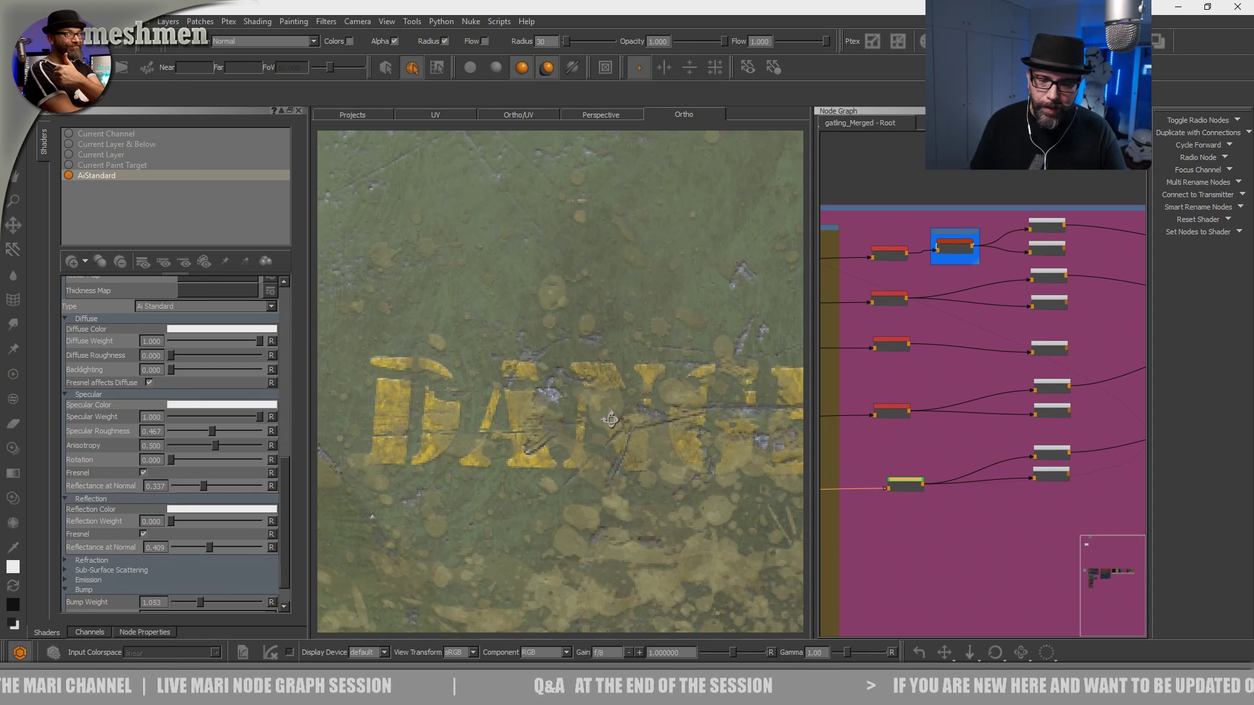
{"action": "mouse_move", "coordinate": [197, 601]}
{"action": "left_mouse_down"}
{"action": "mouse_move", "coordinate": [187, 602]}
{"action": "mouse_move", "coordinate": [204, 602]}
{"action": "left_mouse_up"}
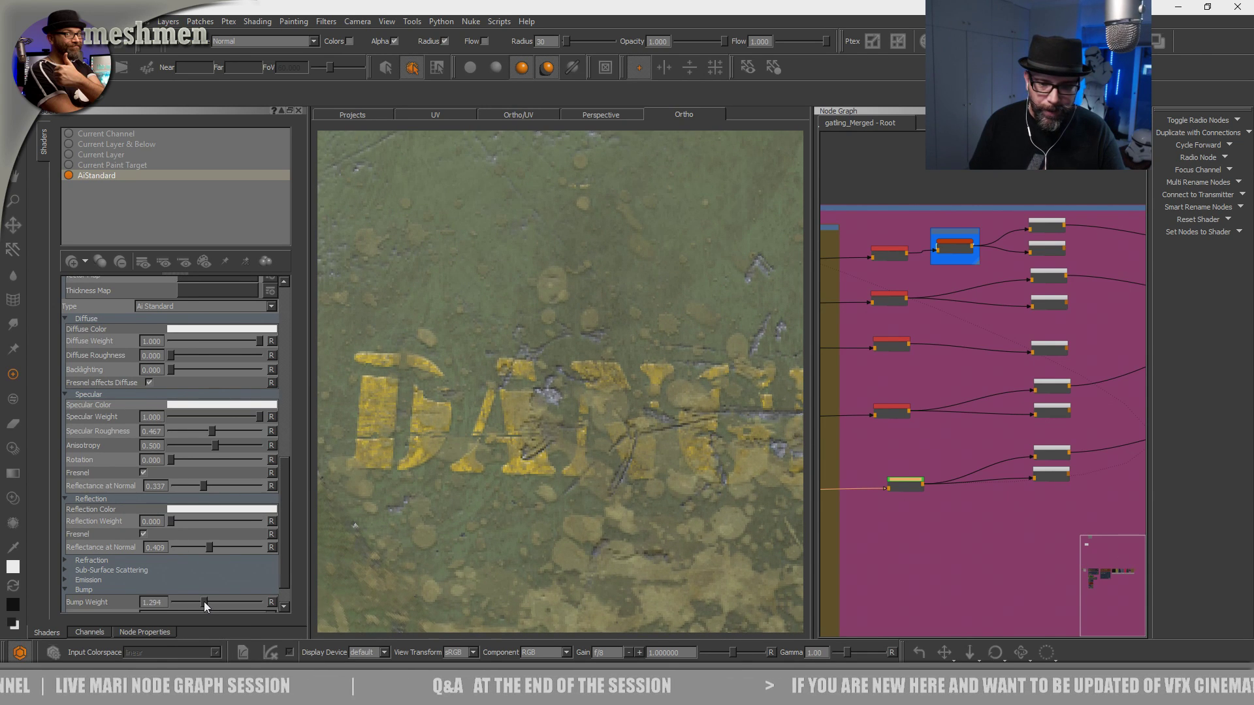
Examine the adjusted bump strength on the side panels and around the number decal on the mount ring.
{"action": "scroll", "coordinate": [675, 409], "scroll_direction": "down", "scroll_amount": 5}
{"action": "left_click_drag", "start_coordinate": [675, 408], "coordinate": [596, 285], "text": "alt"}
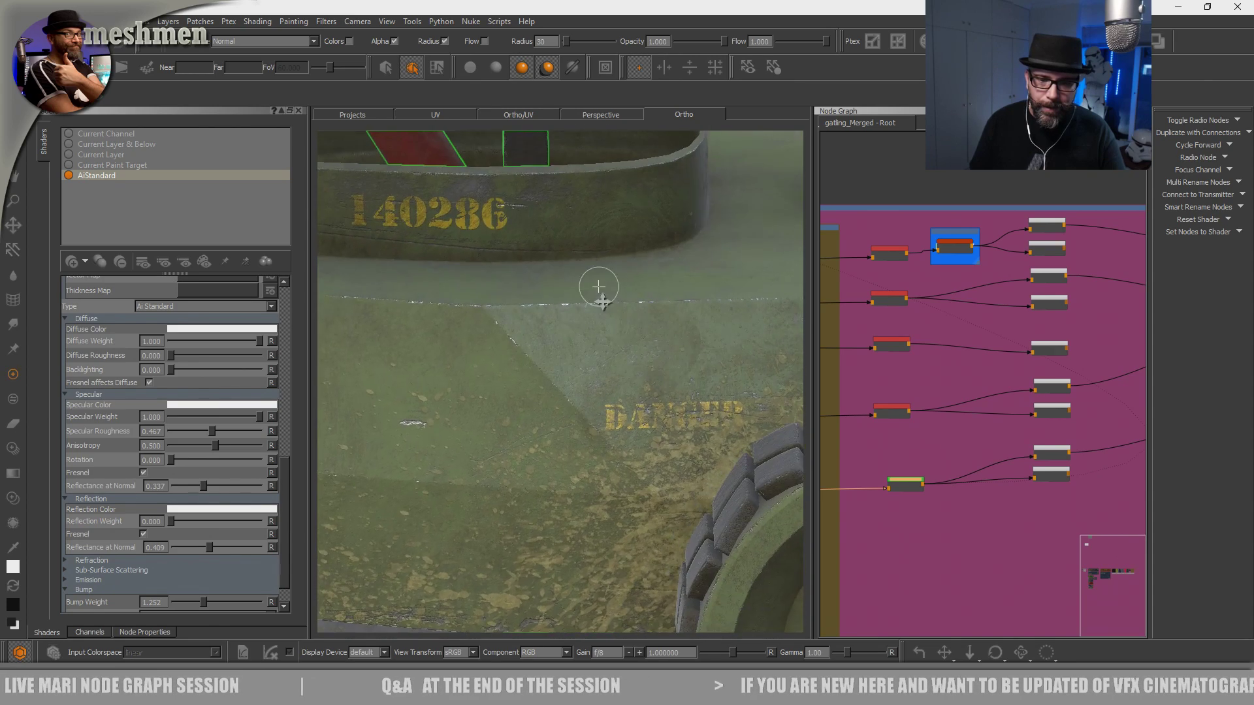
{"action": "right_click_drag", "start_coordinate": [597, 286], "coordinate": [728, 366], "text": "alt"}
{"action": "left_click_drag", "start_coordinate": [728, 366], "coordinate": [632, 393], "text": "alt"}
{"action": "right_click_drag", "start_coordinate": [632, 393], "coordinate": [635, 437], "text": "alt"}
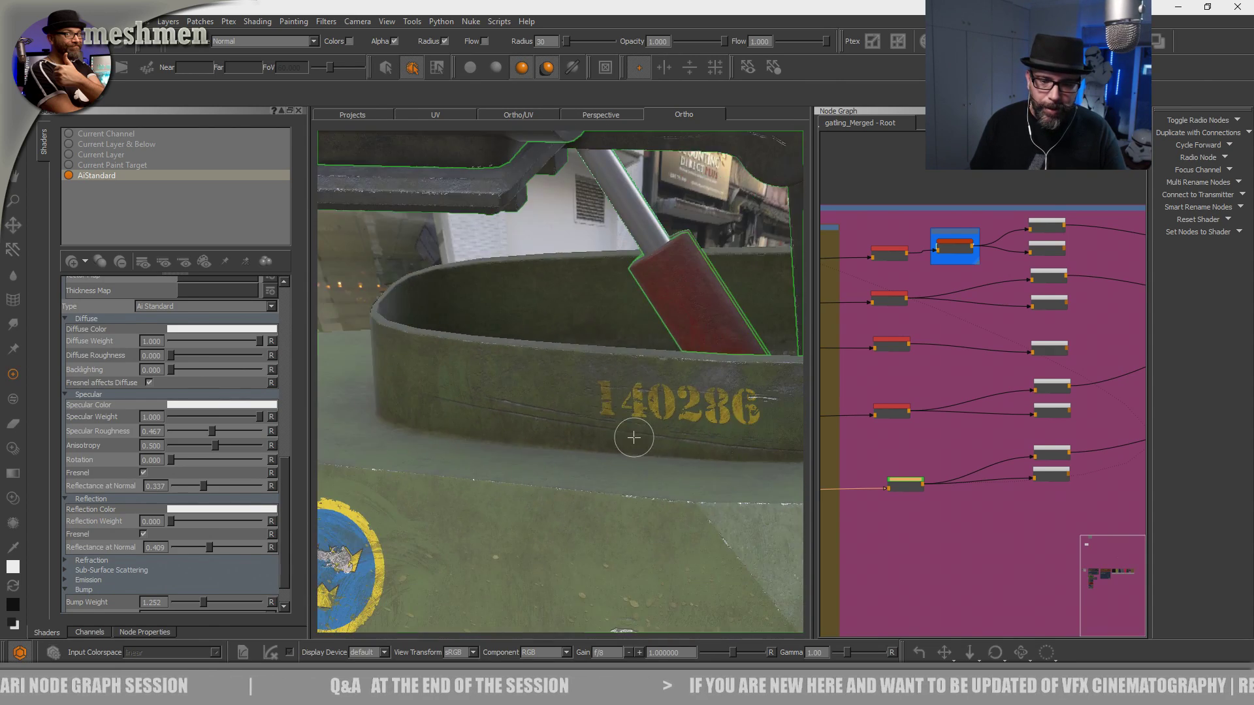
{"action": "middle_click_drag", "start_coordinate": [647, 379], "coordinate": [706, 375], "text": "alt"}
Examine the bump on the scratched metal around the SWEDISH ARMY lettering, nudging the lowest Bake Point node slightly.
{"action": "left_click_drag", "start_coordinate": [510, 408], "coordinate": [590, 386], "text": "alt"}
{"action": "right_click_drag", "start_coordinate": [590, 386], "coordinate": [621, 400], "text": "alt"}
{"action": "left_click_drag", "start_coordinate": [620, 400], "coordinate": [601, 392], "text": "alt"}
{"action": "right_click_drag", "start_coordinate": [601, 392], "coordinate": [562, 372], "text": "alt"}
{"action": "left_click_drag", "start_coordinate": [562, 372], "coordinate": [606, 441], "text": "alt"}
{"action": "mouse_move", "coordinate": [605, 441]}
{"action": "right_mouse_down", "text": "alt"}
{"action": "mouse_move", "coordinate": [614, 462]}
{"action": "mouse_move", "coordinate": [585, 425]}
{"action": "mouse_move", "coordinate": [602, 456]}
{"action": "right_mouse_up", "text": "alt"}
{"action": "middle_click_drag", "start_coordinate": [602, 457], "coordinate": [652, 593], "text": "alt"}
{"action": "right_click_drag", "start_coordinate": [652, 594], "coordinate": [680, 627], "text": "alt"}
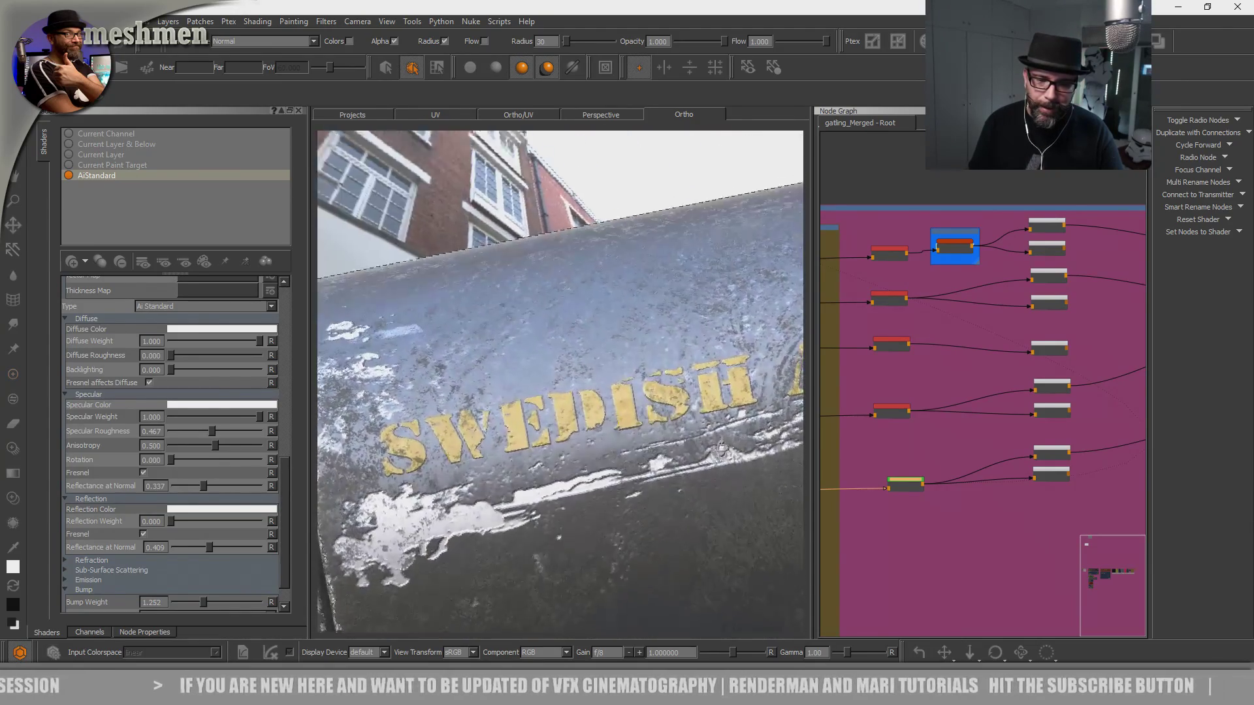
{"action": "left_click_drag", "start_coordinate": [898, 484], "coordinate": [895, 485]}
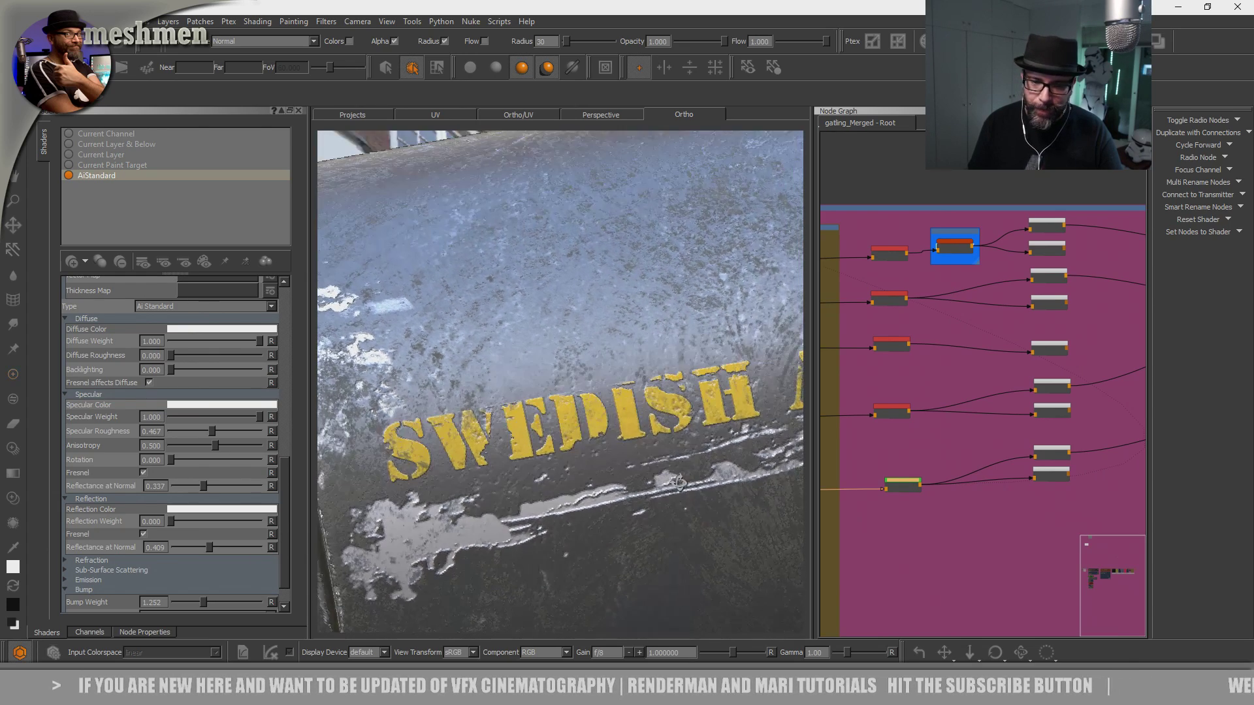
{"action": "right_click_drag", "start_coordinate": [683, 470], "coordinate": [683, 444]}
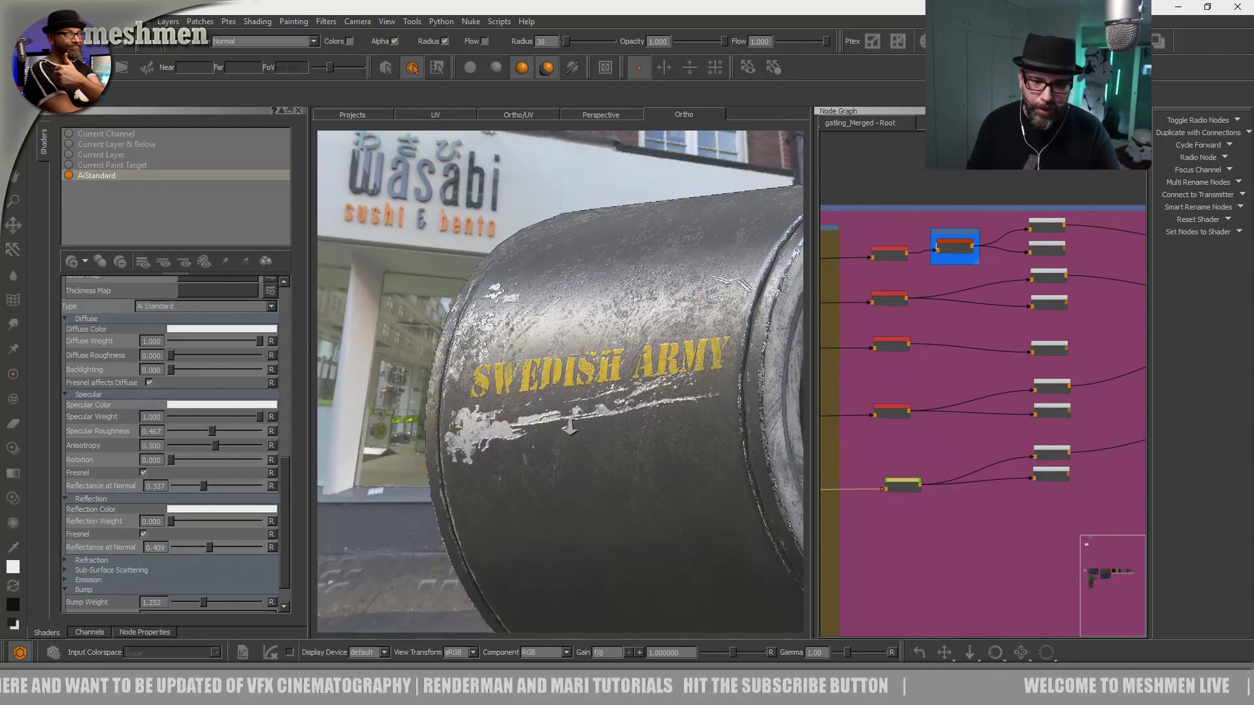
Examine the bump and dirt on the green hull around the DANGER decal, the front wheel and the SHORT RANGE lettering.
{"action": "mouse_move", "coordinate": [508, 349]}
{"action": "right_mouse_down"}
{"action": "mouse_move", "coordinate": [571, 434]}
{"action": "mouse_move", "coordinate": [646, 396]}
{"action": "right_mouse_up"}
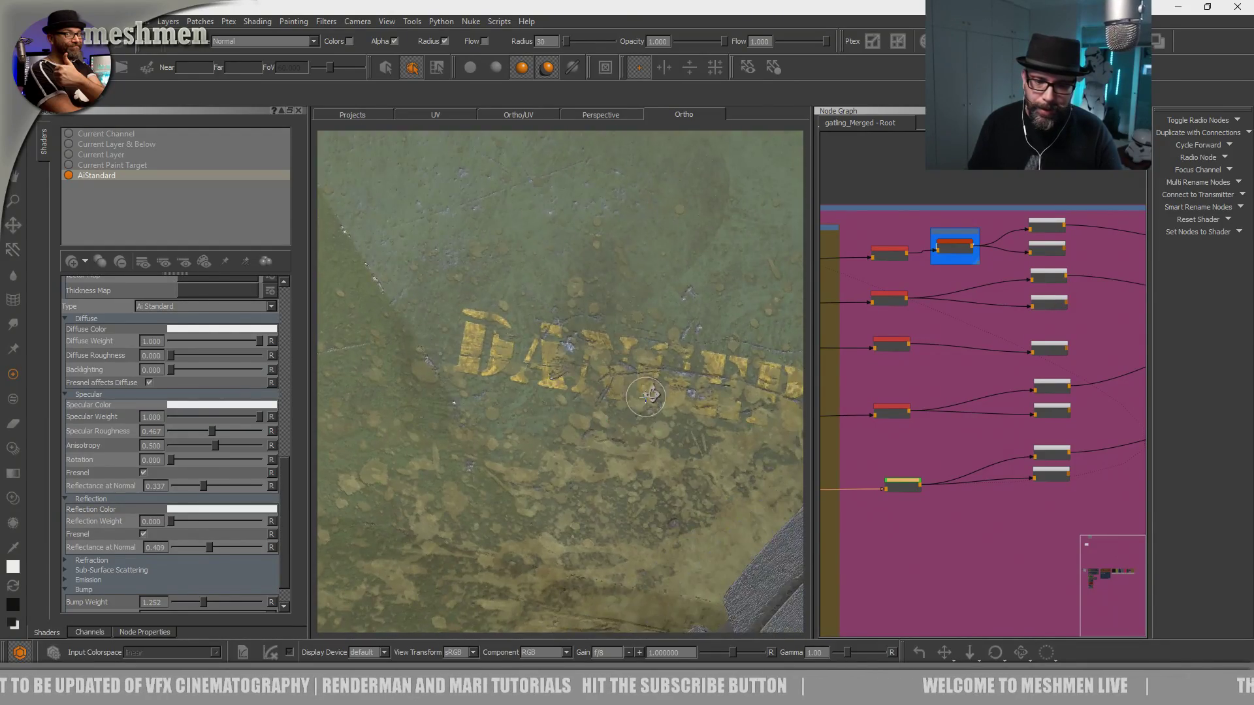
{"action": "middle_click_drag", "start_coordinate": [616, 382], "coordinate": [684, 392]}
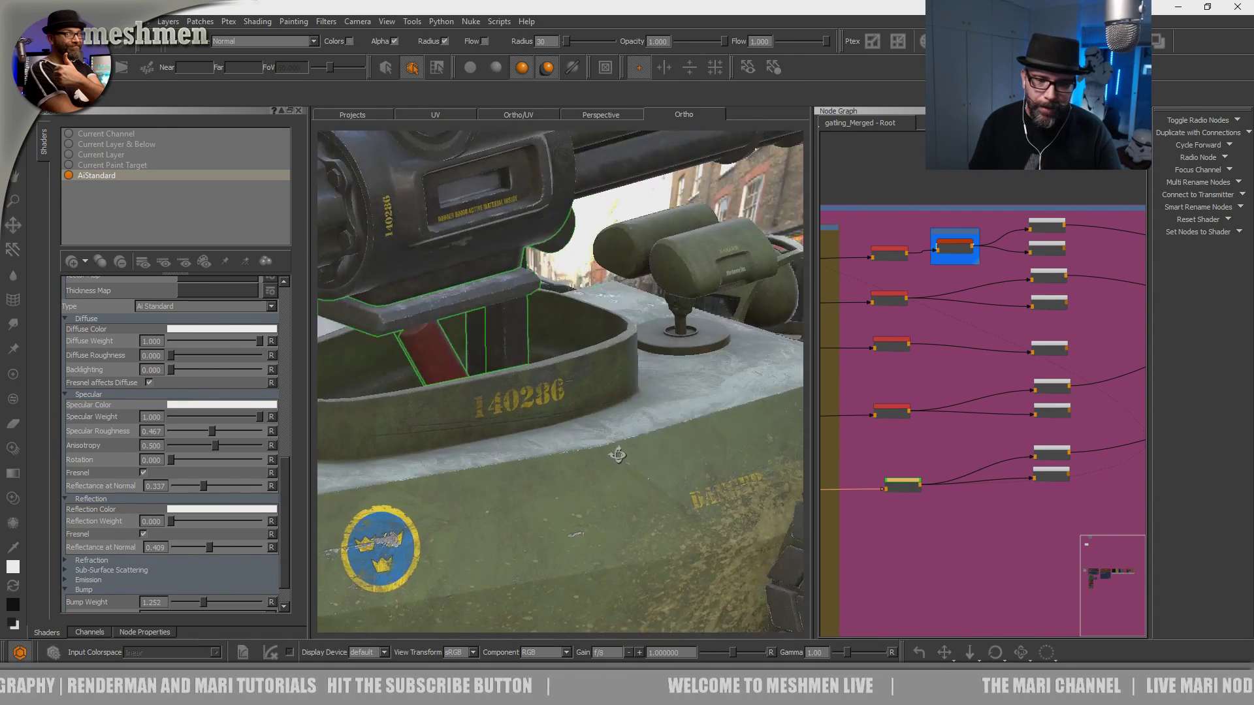
{"action": "middle_click_drag", "start_coordinate": [676, 504], "coordinate": [607, 449]}
{"action": "right_click_drag", "start_coordinate": [608, 449], "coordinate": [635, 463], "text": "alt"}
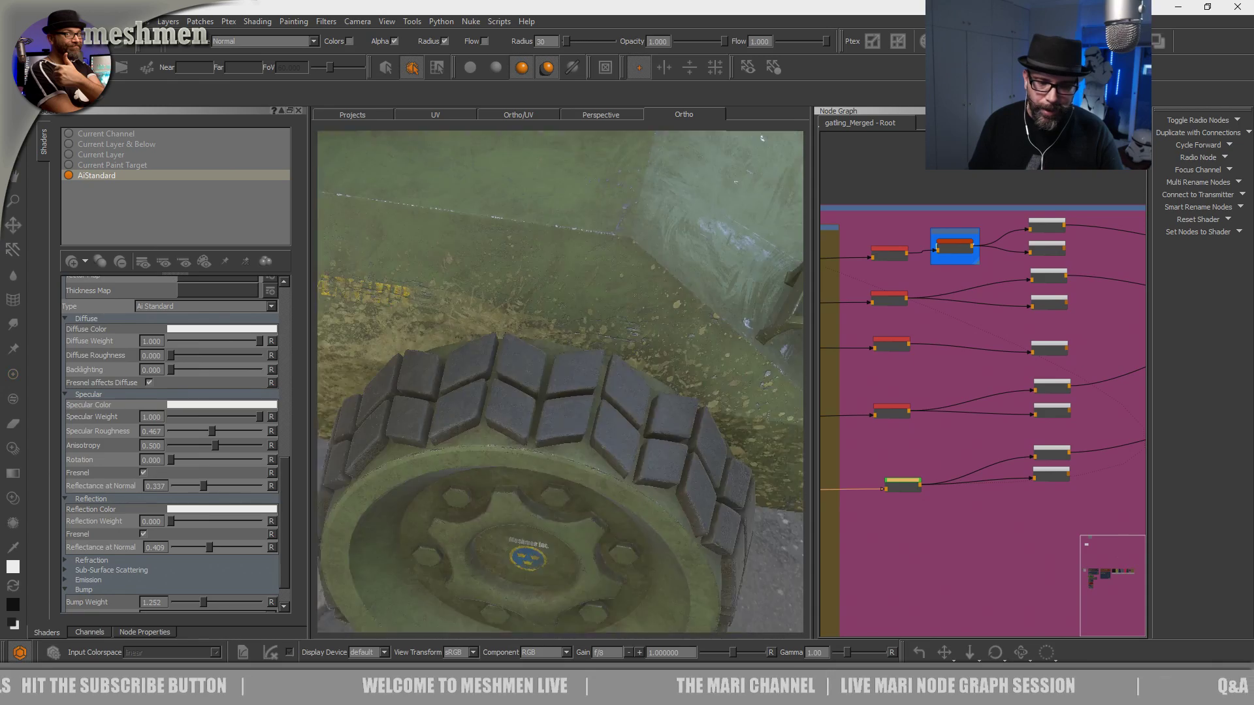
{"action": "left_click_drag", "start_coordinate": [549, 365], "coordinate": [586, 387], "text": "alt"}
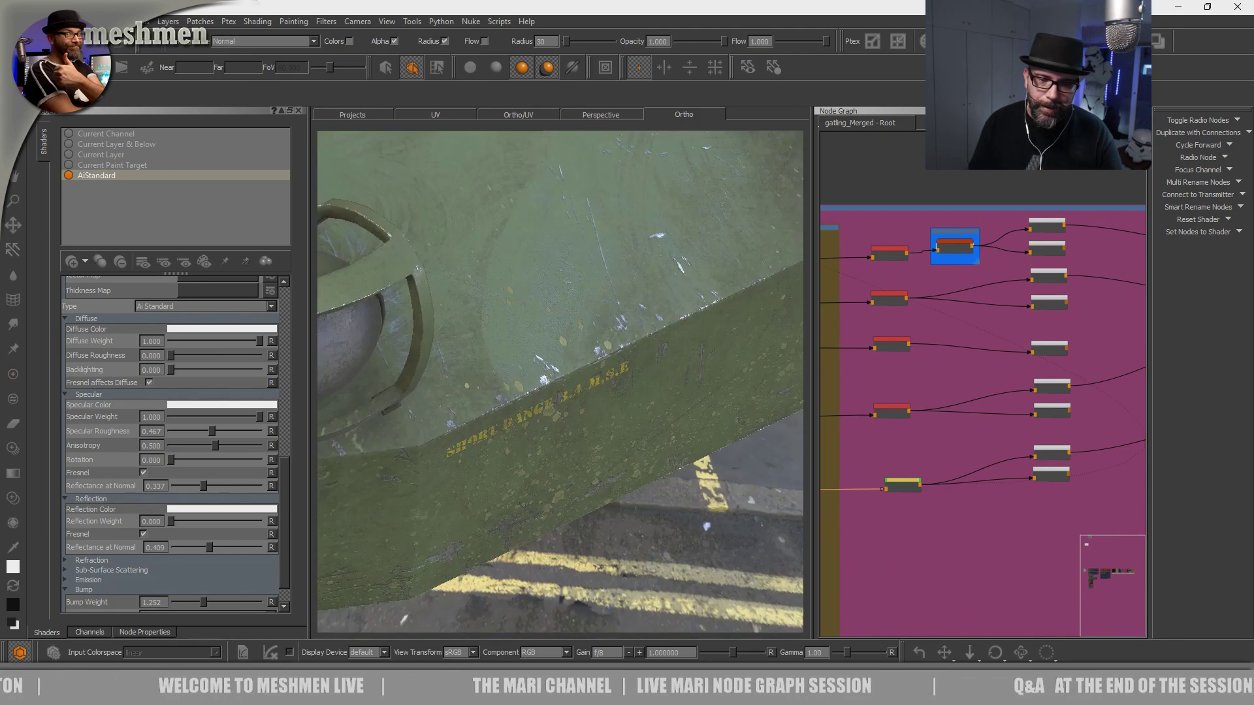
{"action": "mouse_move", "coordinate": [528, 413]}
{"action": "left_mouse_down", "text": "alt"}
{"action": "mouse_move", "coordinate": [671, 439]}
{"action": "mouse_move", "coordinate": [599, 425]}
{"action": "mouse_move", "coordinate": [633, 409]}
{"action": "mouse_move", "coordinate": [608, 415]}
{"action": "mouse_move", "coordinate": [626, 426]}
{"action": "mouse_move", "coordinate": [558, 417]}
{"action": "left_mouse_up", "text": "alt"}
Examine the gatling guns from above and the whole vehicle from the side to judge the overall bump and decals.
{"action": "key", "text": "p"}
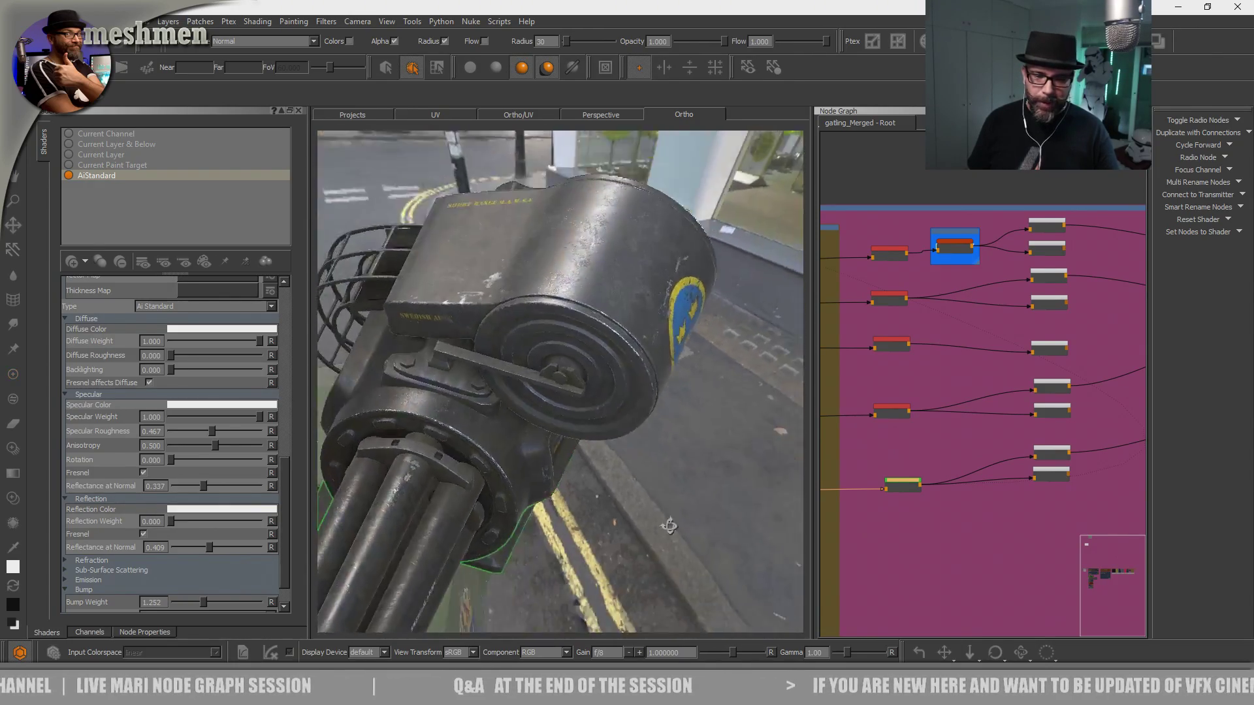
{"action": "right_click_drag", "start_coordinate": [636, 441], "coordinate": [689, 523]}
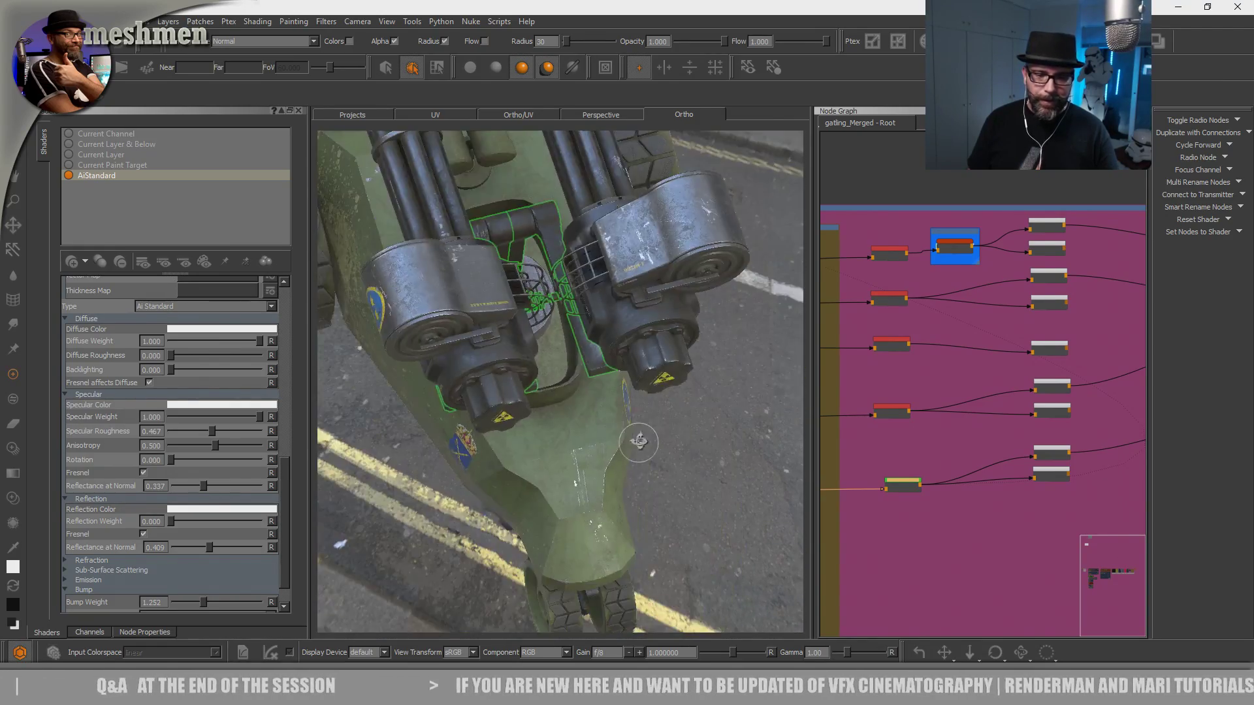
{"action": "middle_click_drag", "start_coordinate": [721, 350], "coordinate": [688, 399]}
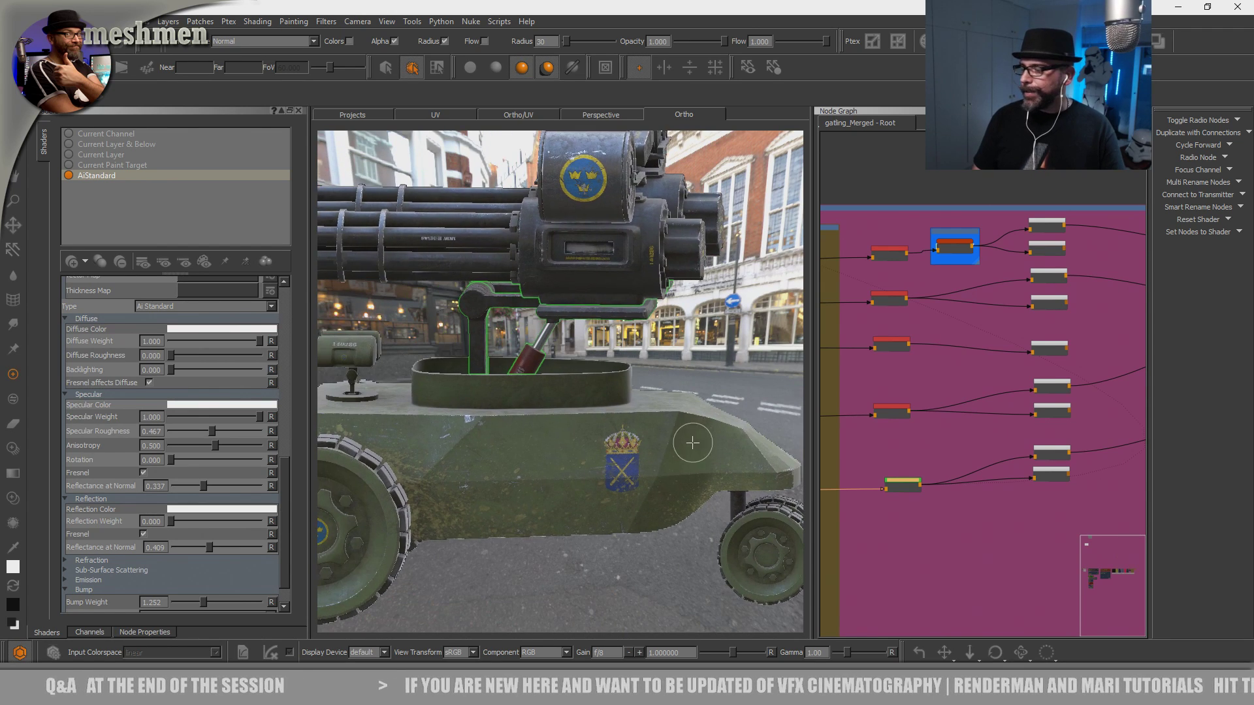
{"action": "middle_click_drag", "start_coordinate": [696, 442], "coordinate": [679, 431]}
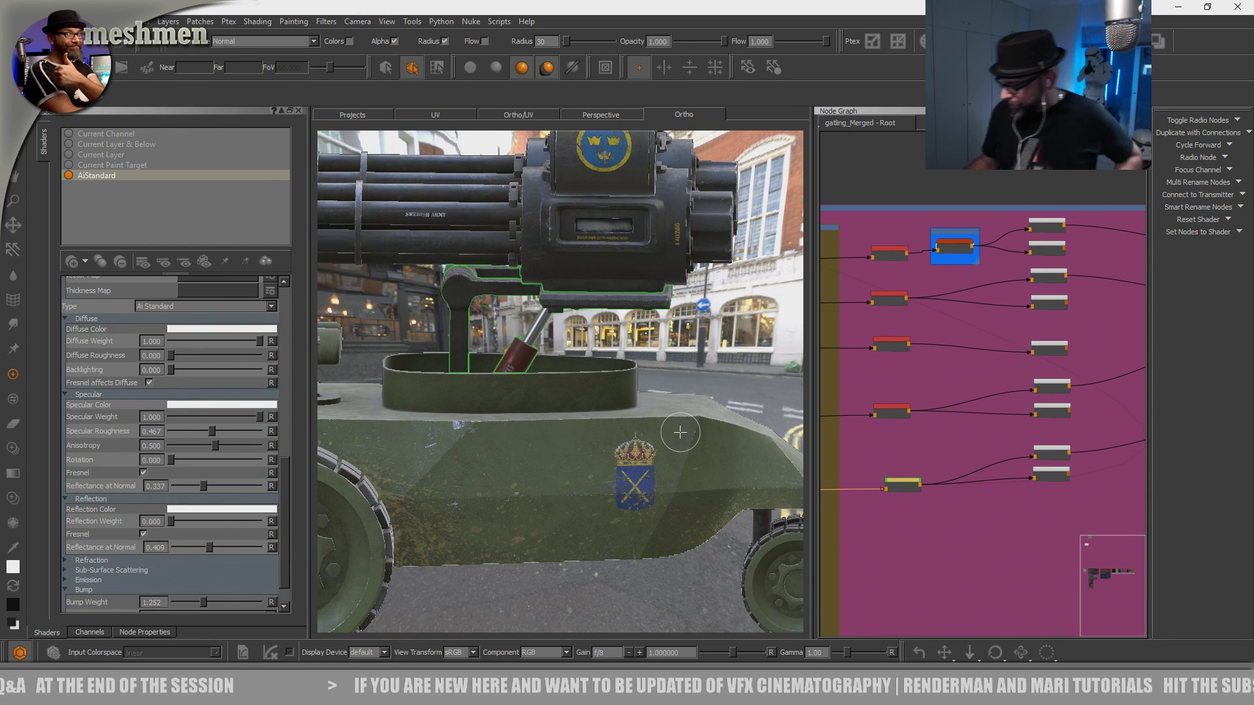